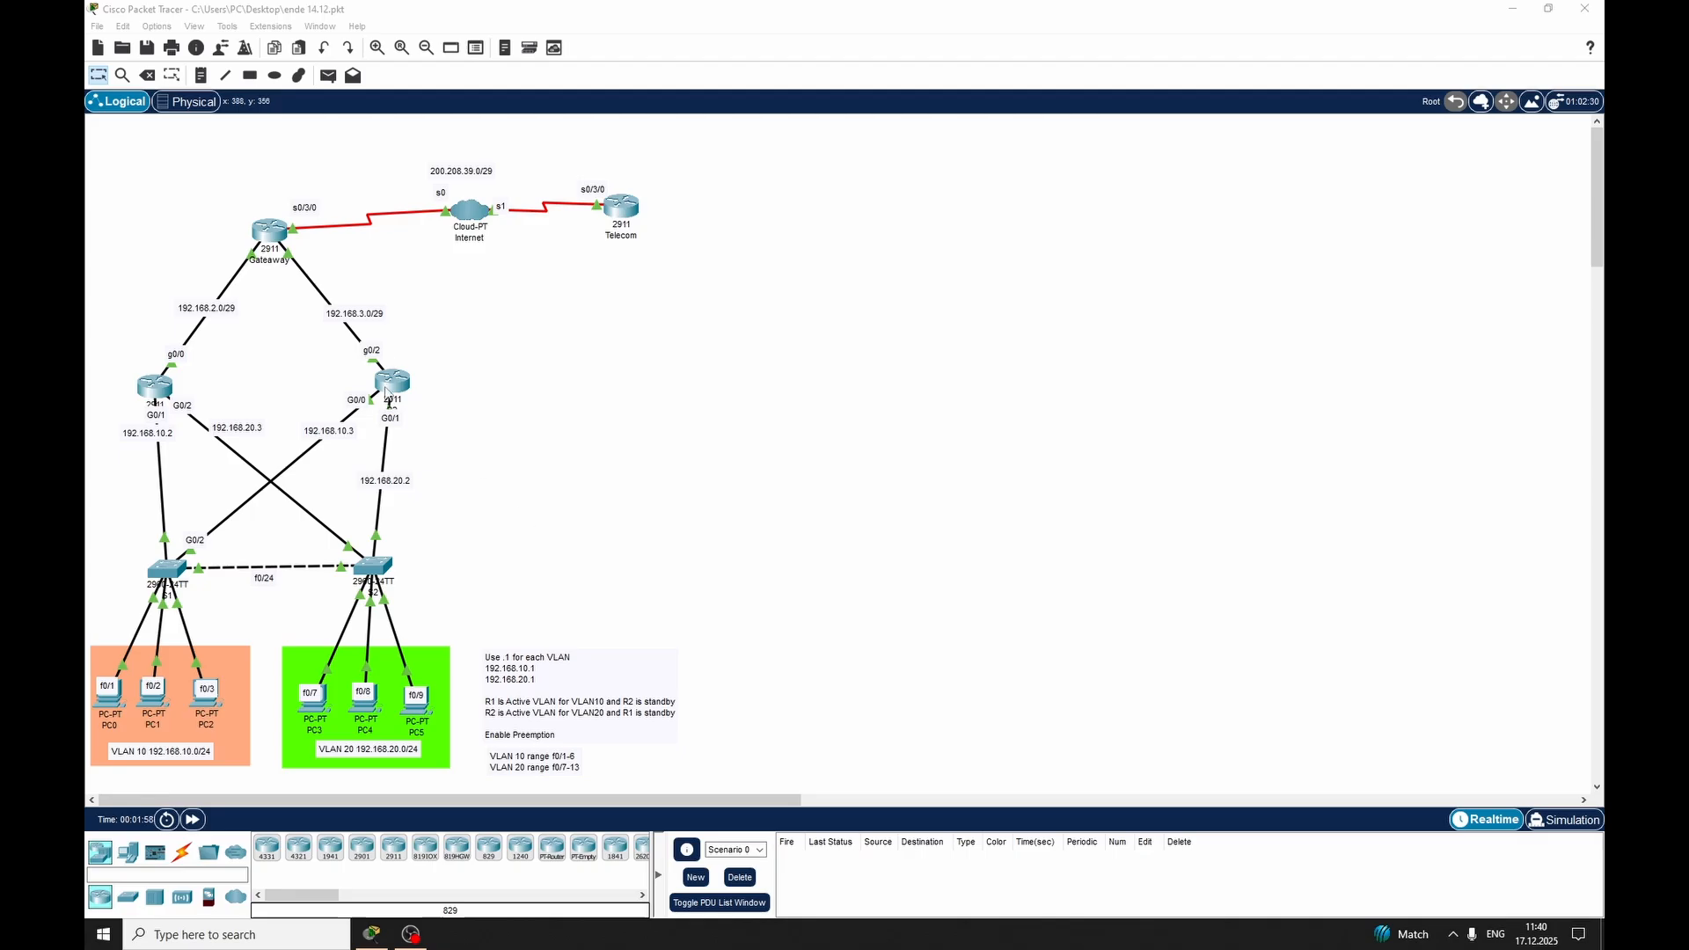
Start a new blank network, discarding unsaved changes to the current one
left_click(97, 27)
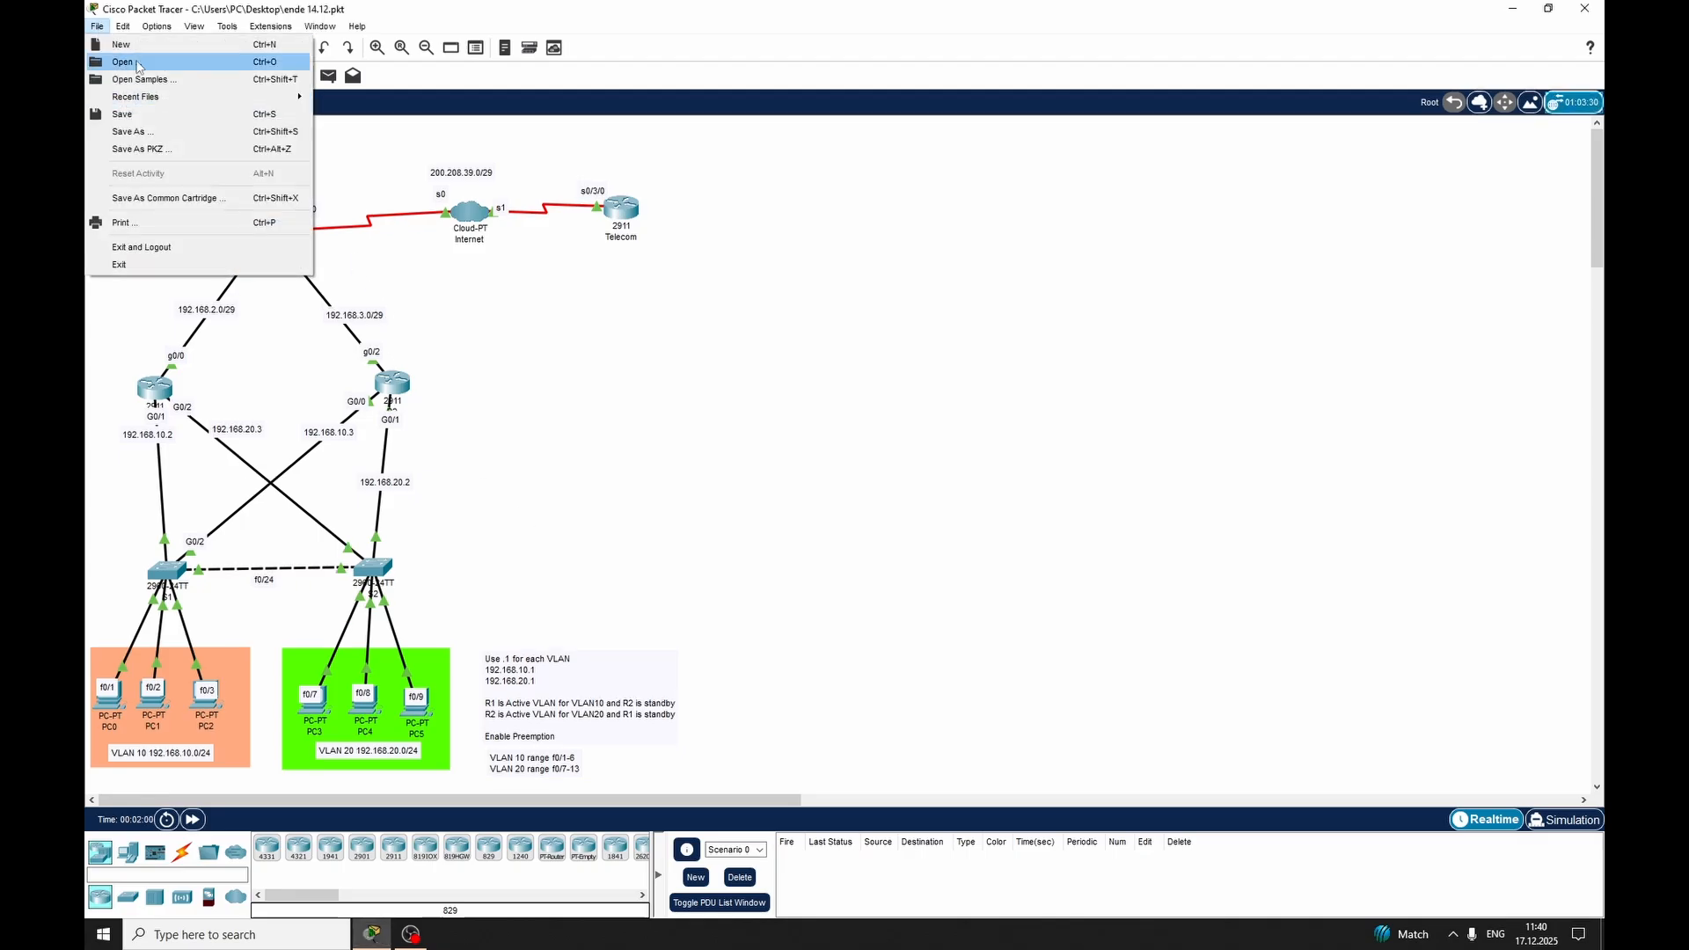
left_click(115, 60)
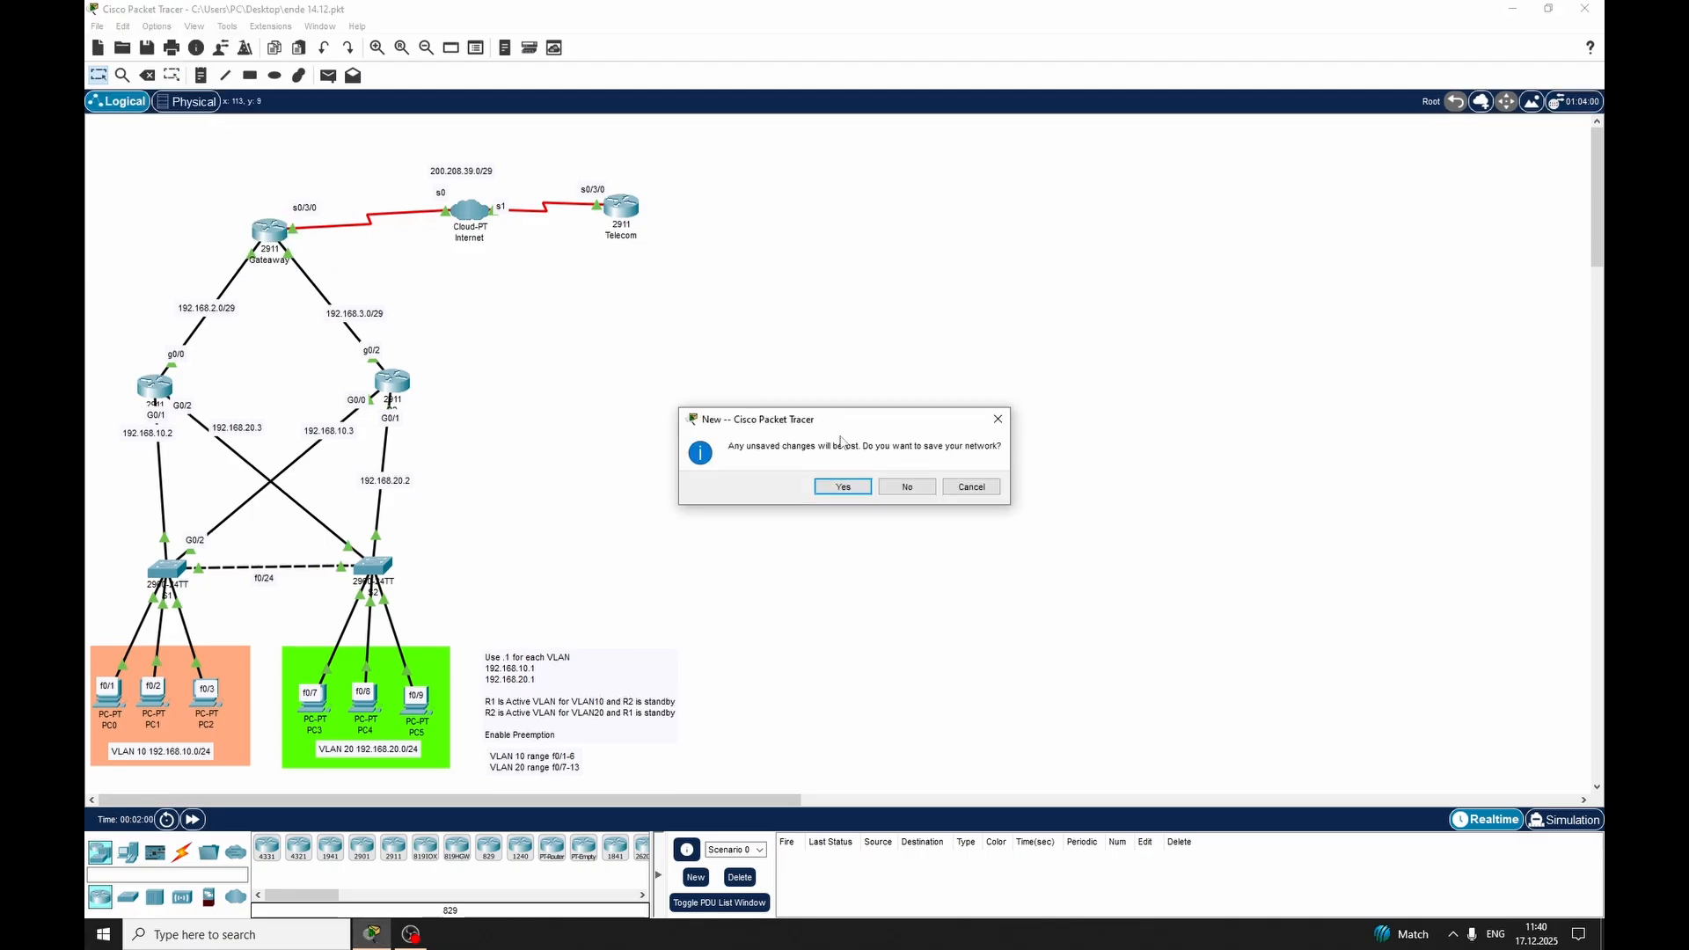
left_click(906, 486)
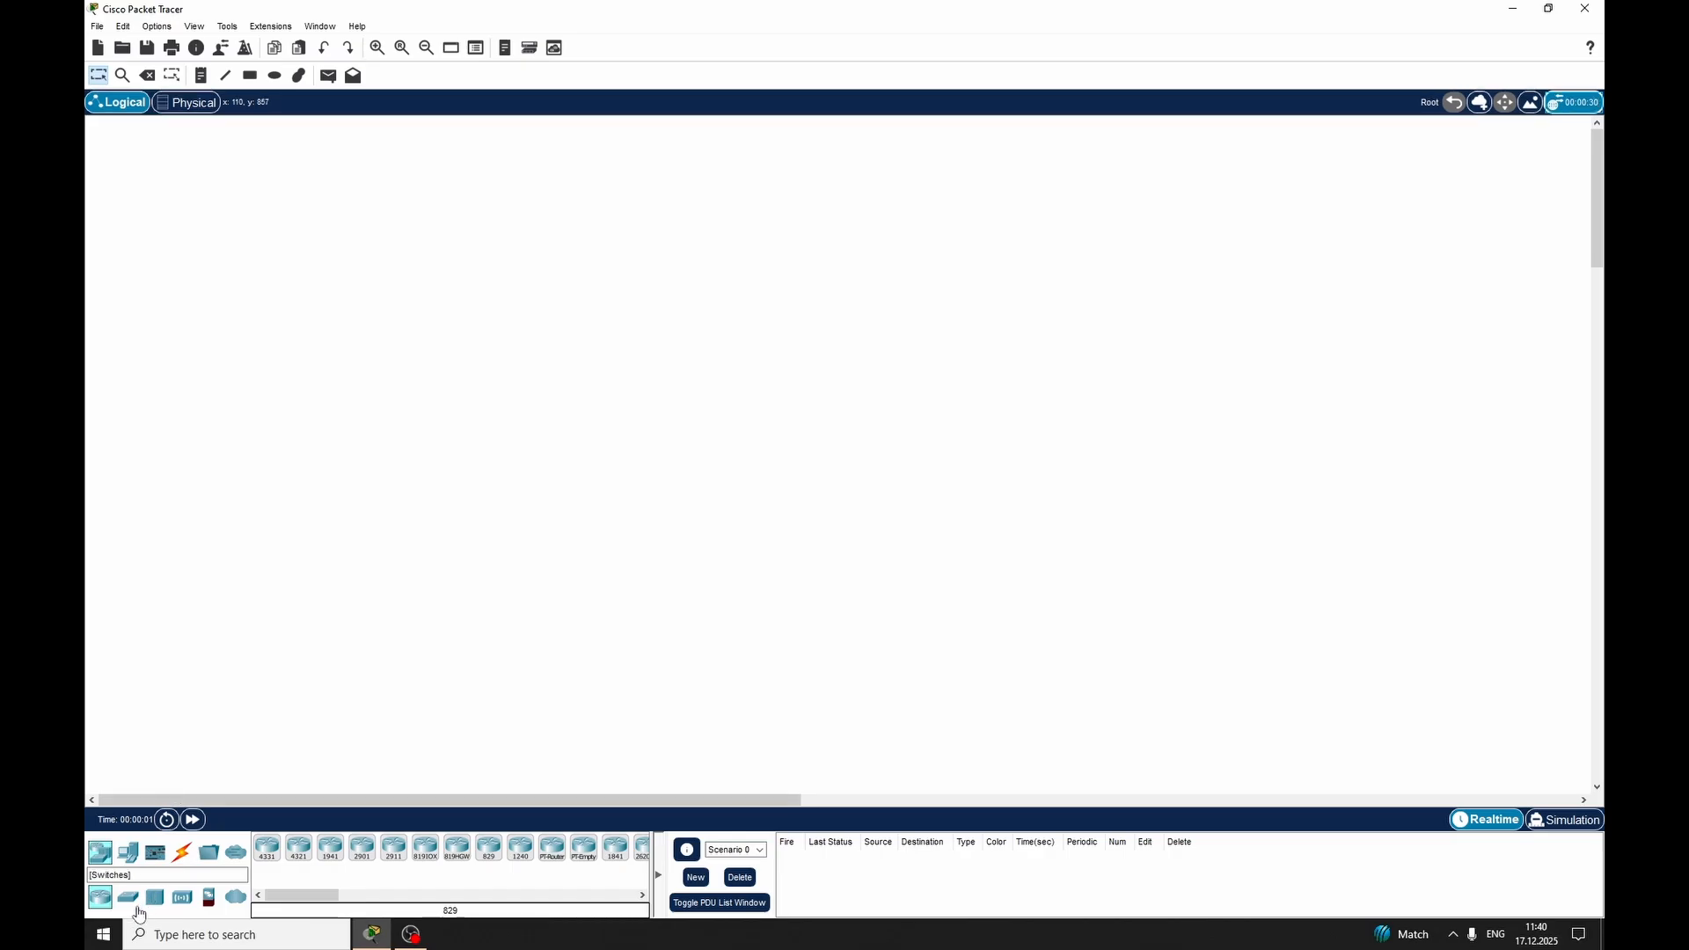
Place six PC-PT end devices in one row, as two separate groups of three
left_click(127, 852)
left_click(268, 848, "ctrl")
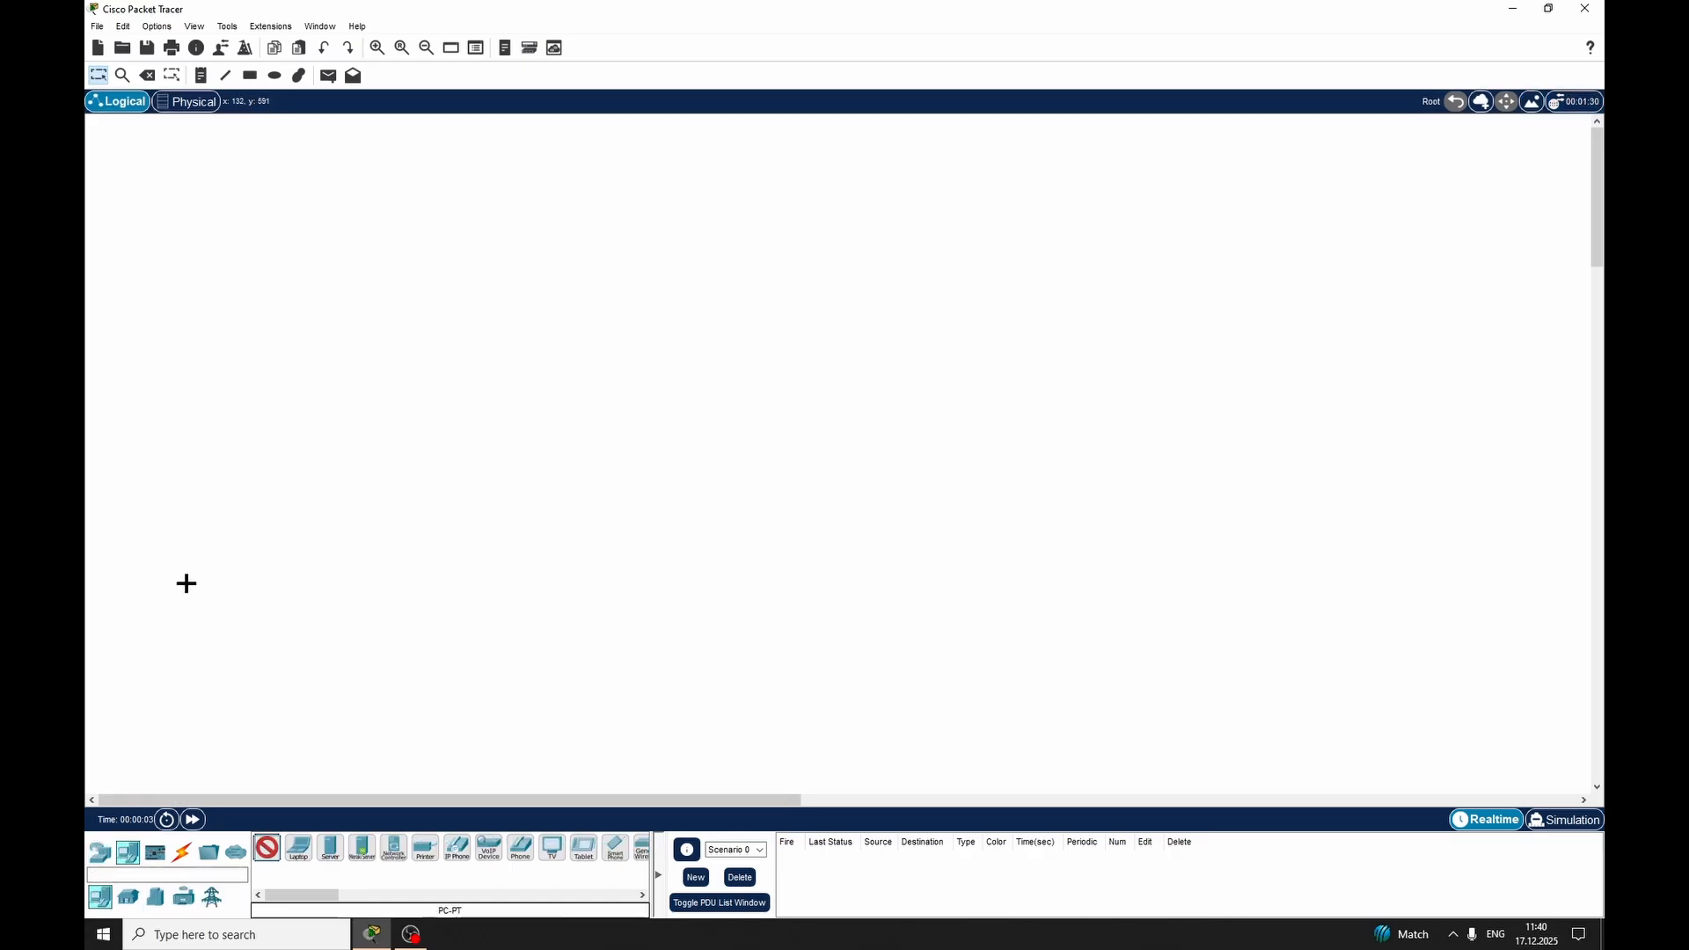
left_click(163, 605)
left_click(204, 604)
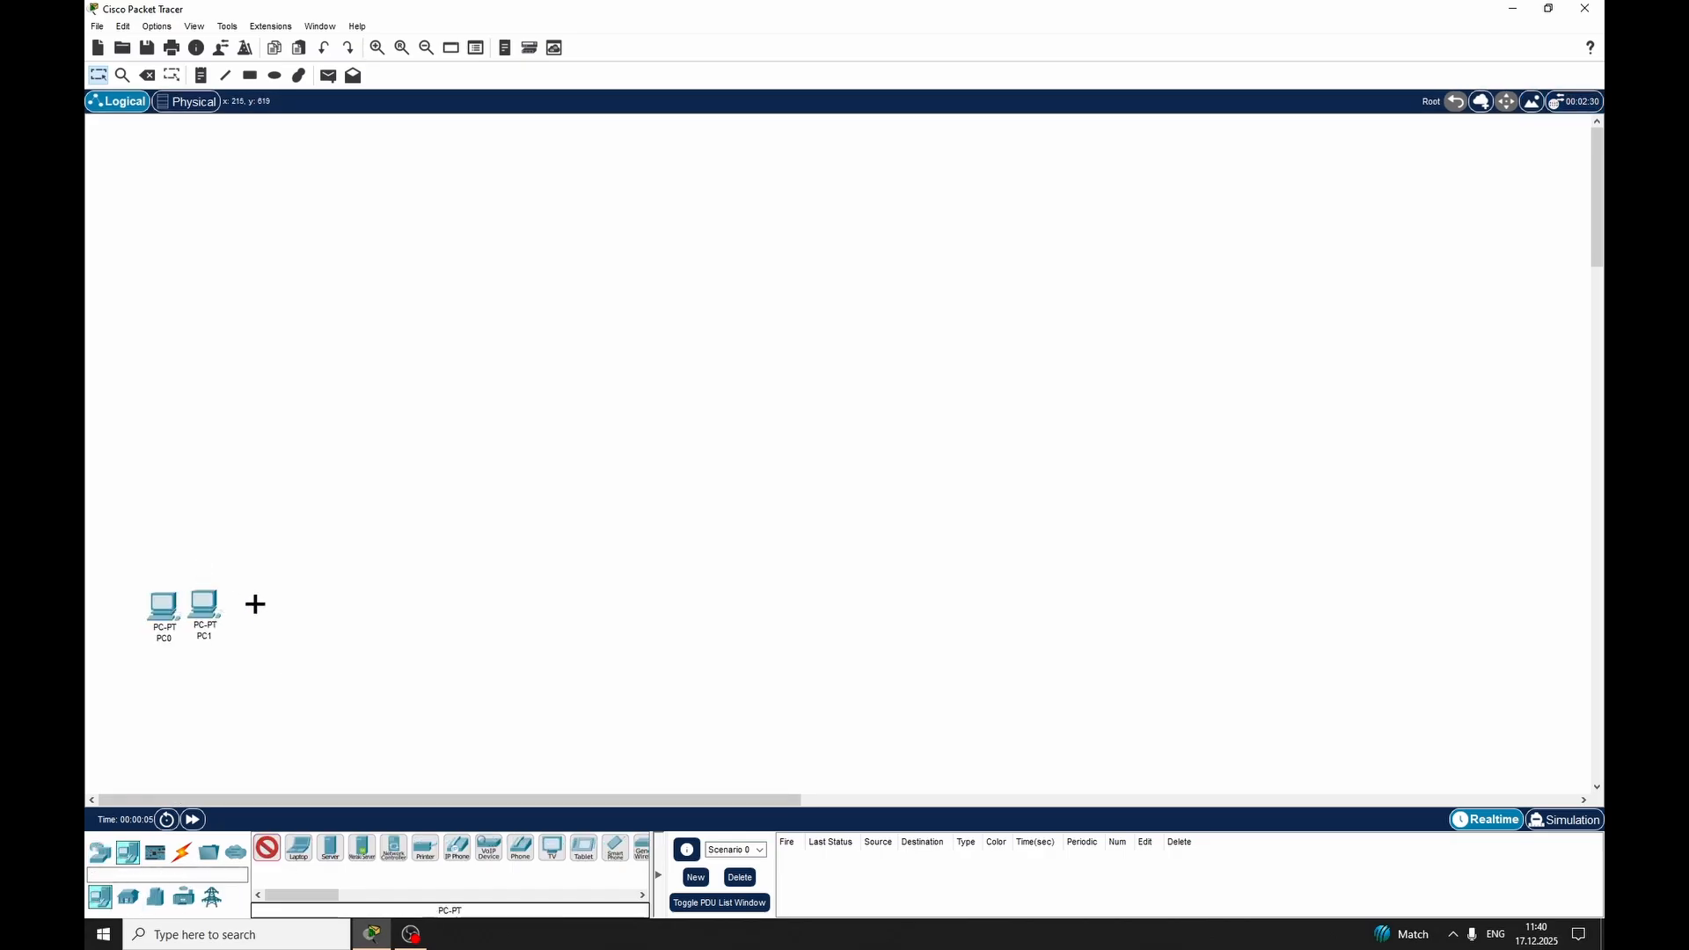
left_click(254, 605)
left_click(375, 607)
left_click(416, 609)
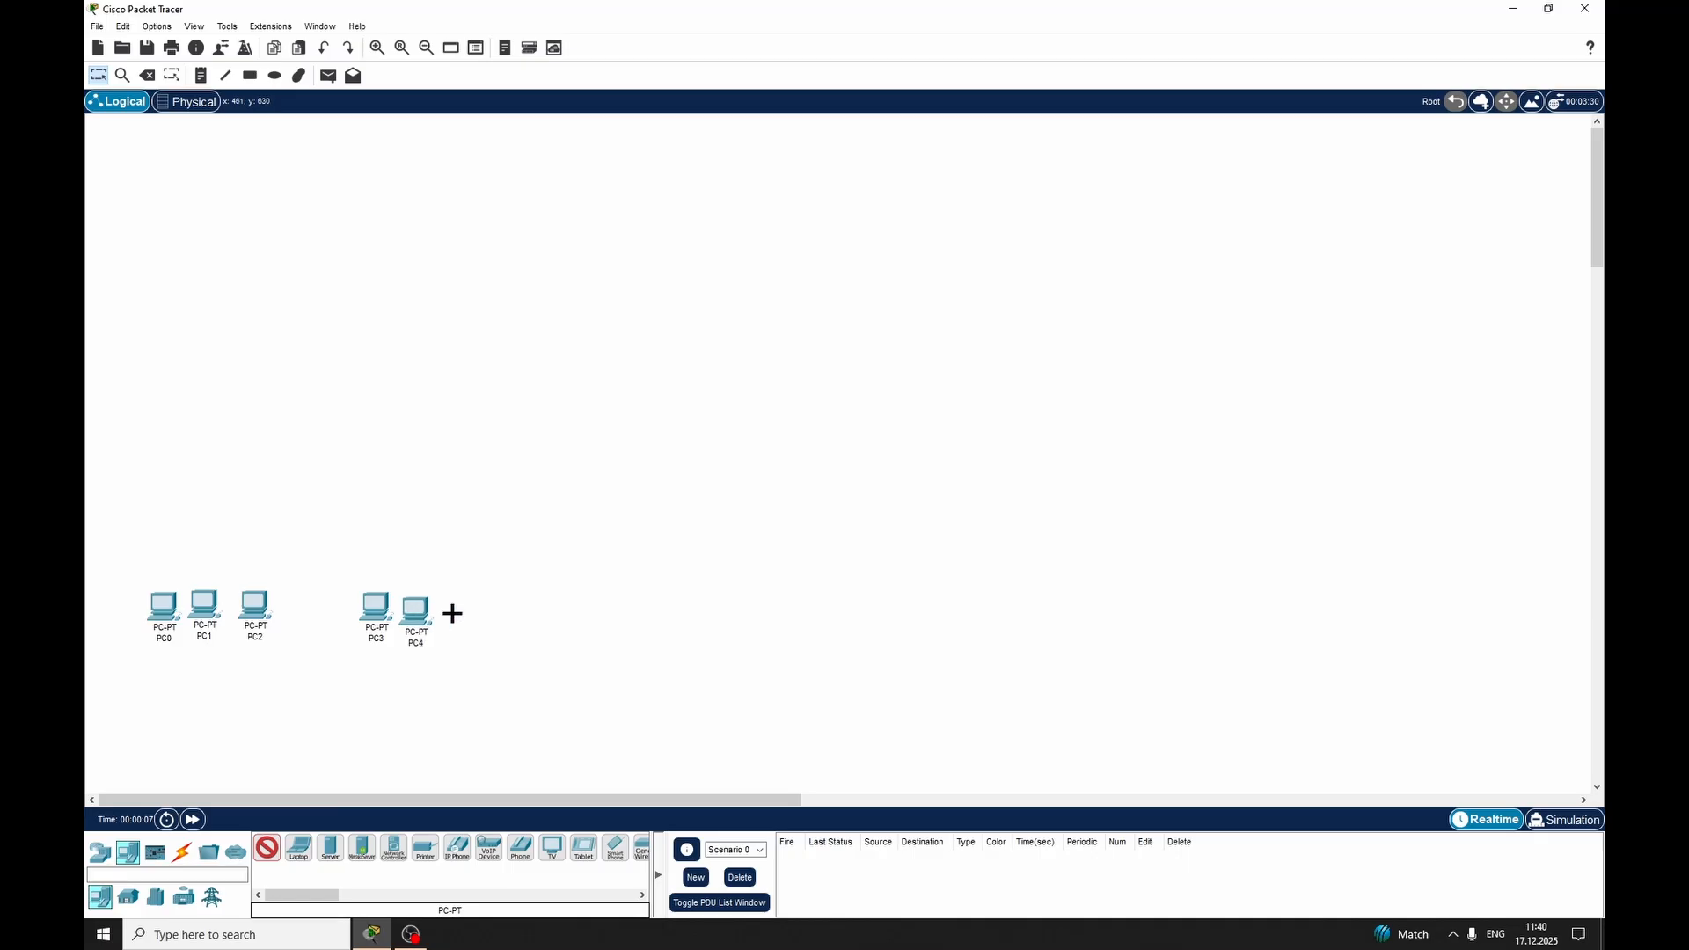
left_click(460, 607)
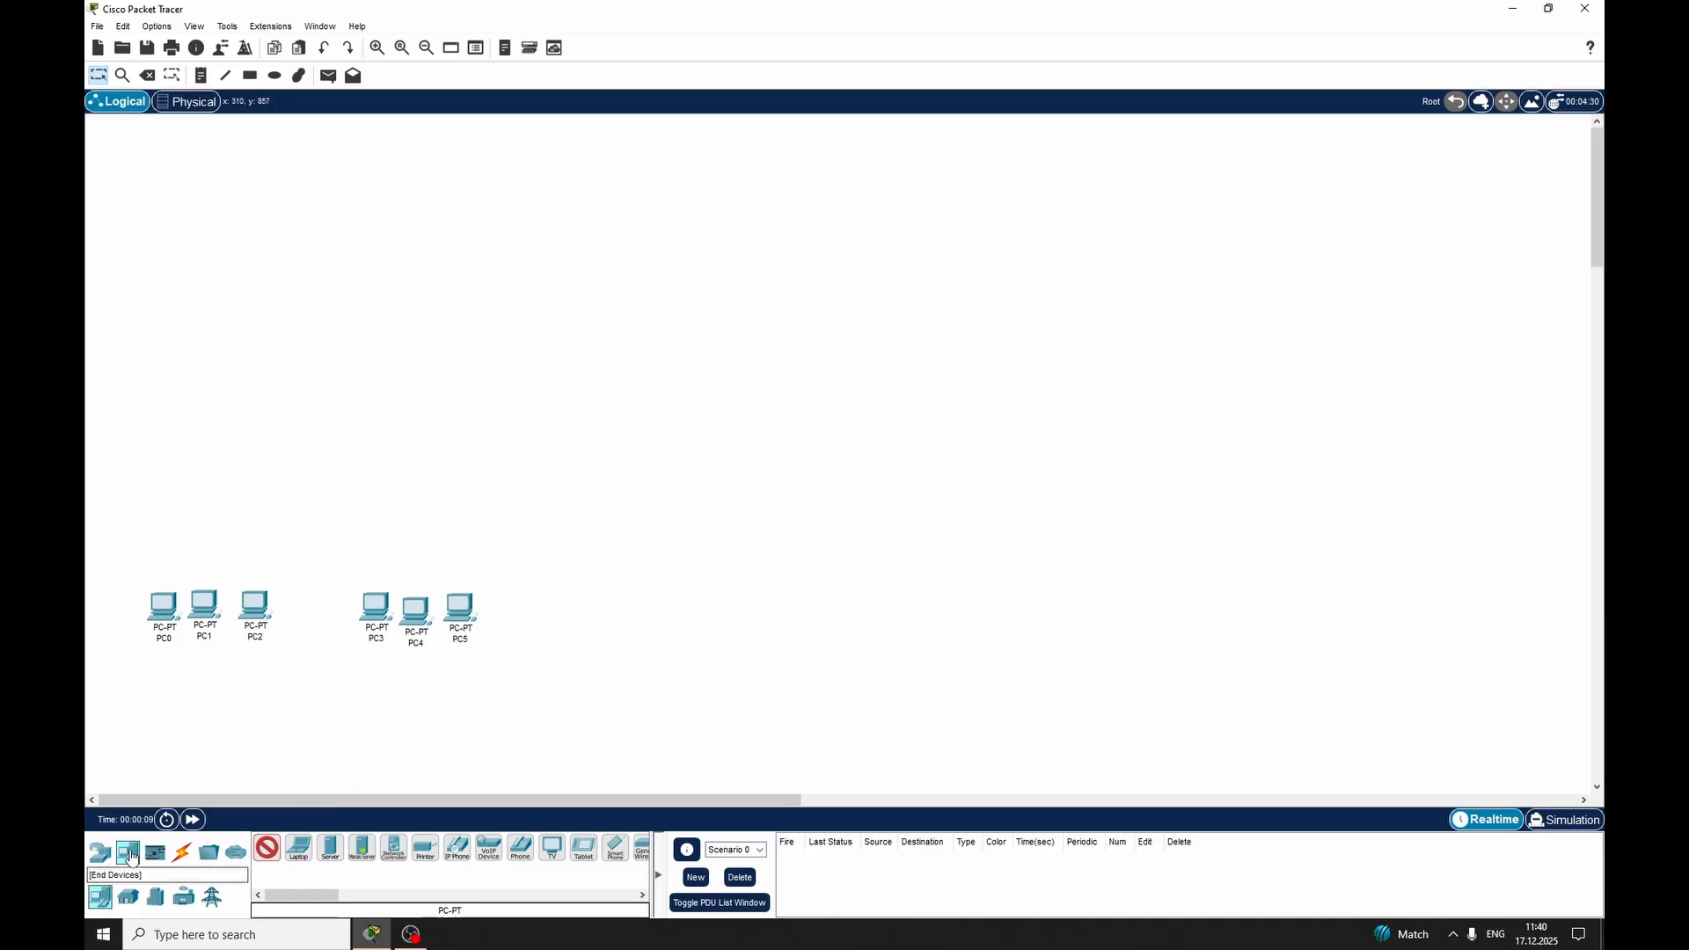
Add two 2960-24TT switches, one above each group of three PCs
left_click(101, 851)
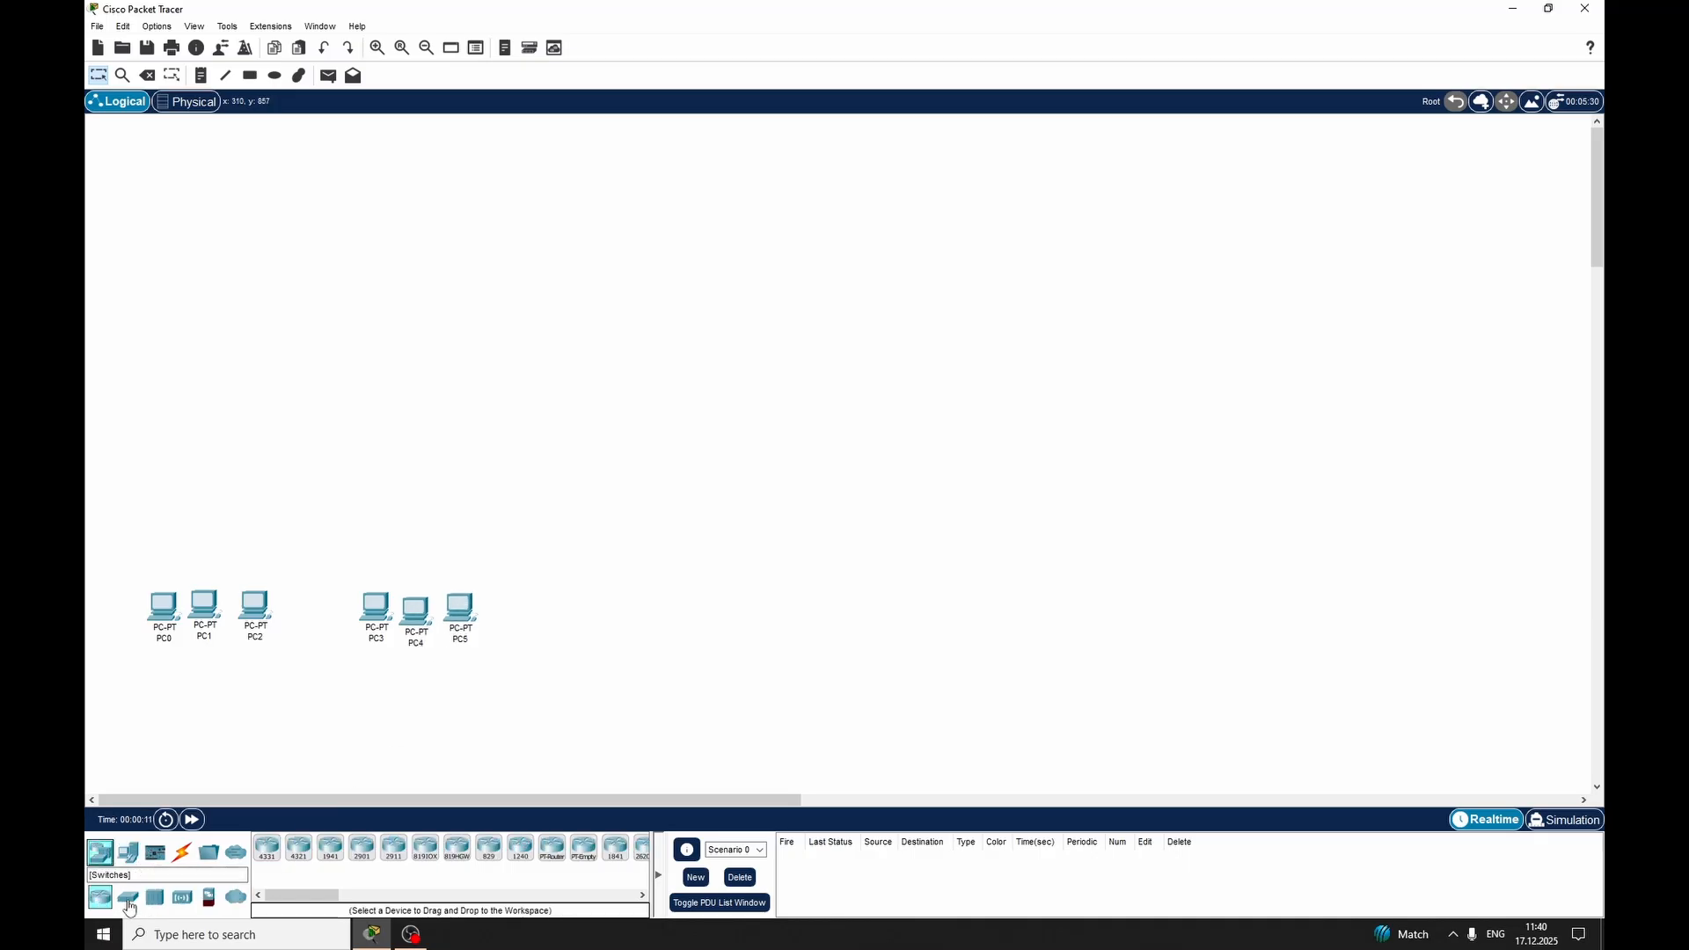
left_click(127, 896)
left_click(266, 847)
left_click(152, 432)
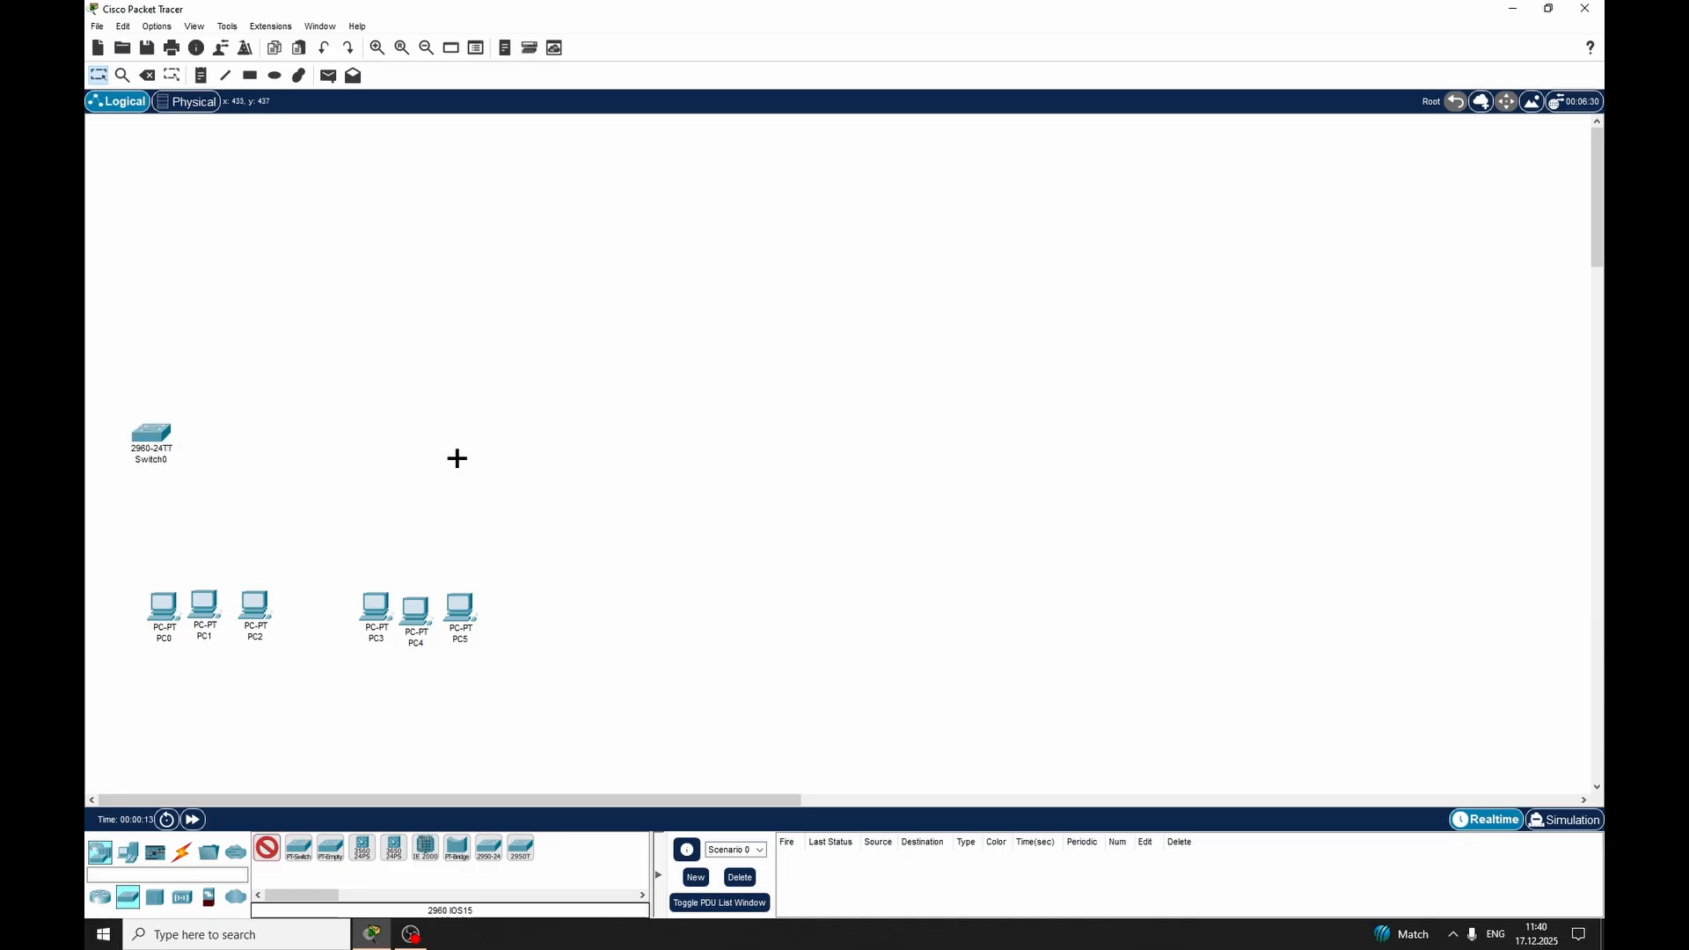
left_click(457, 434)
Add four 2911 routers: two side by side above the switches, one centred above those, and one far to its right
left_click(100, 896)
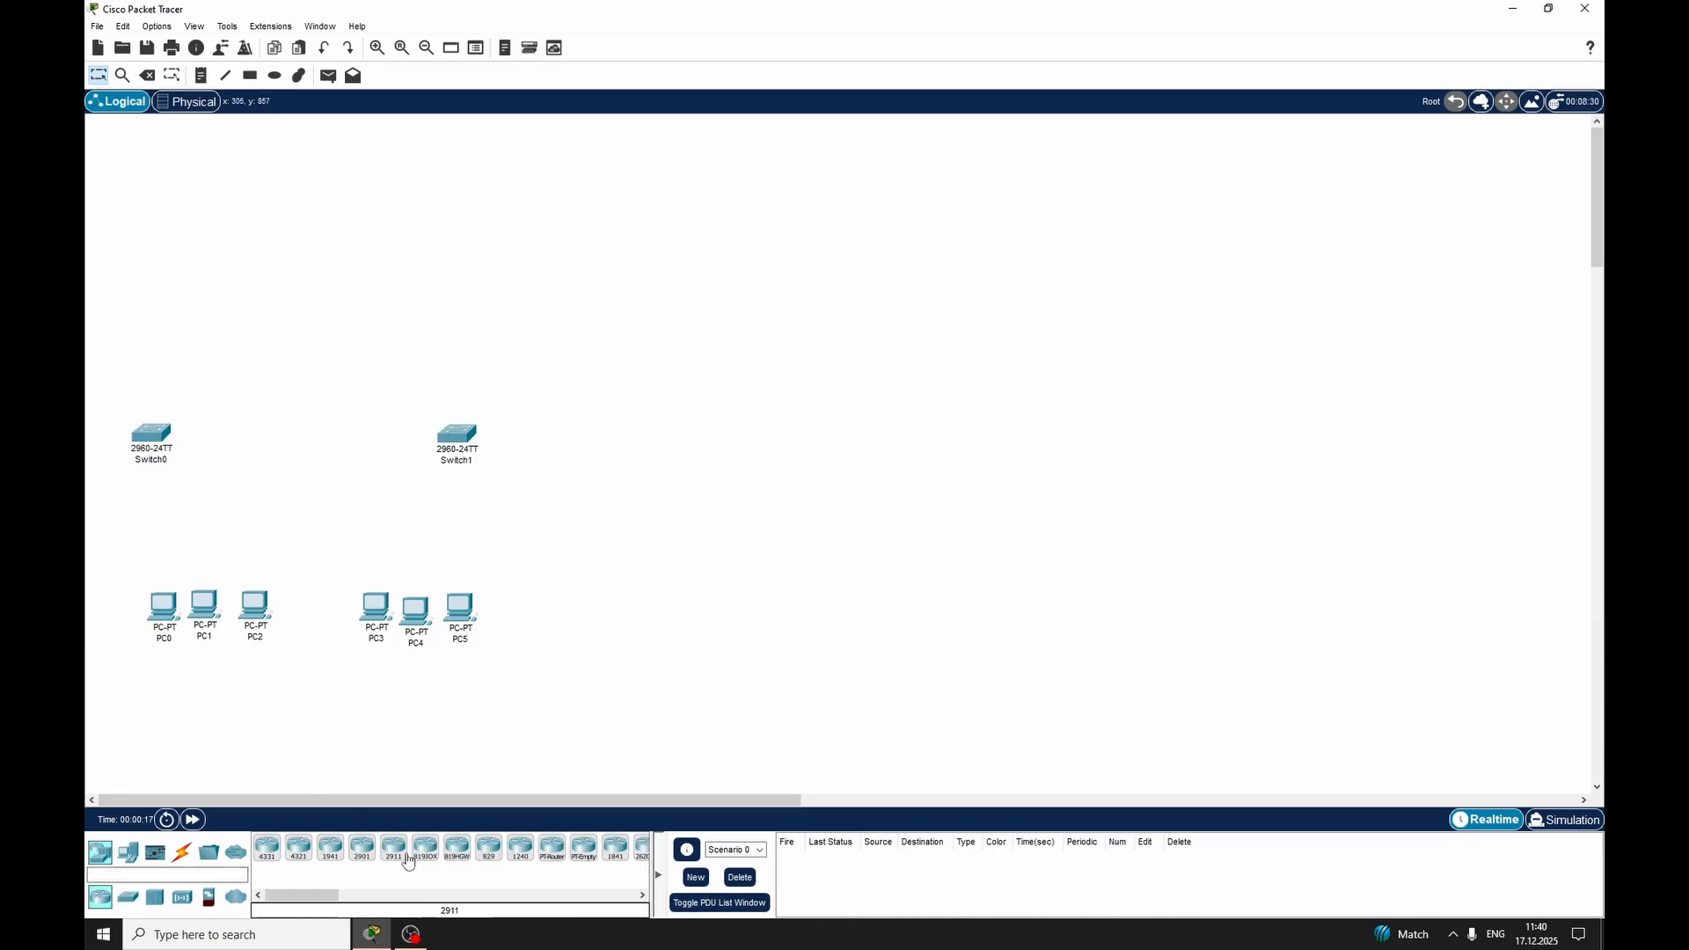
left_click(394, 847)
left_click(197, 265)
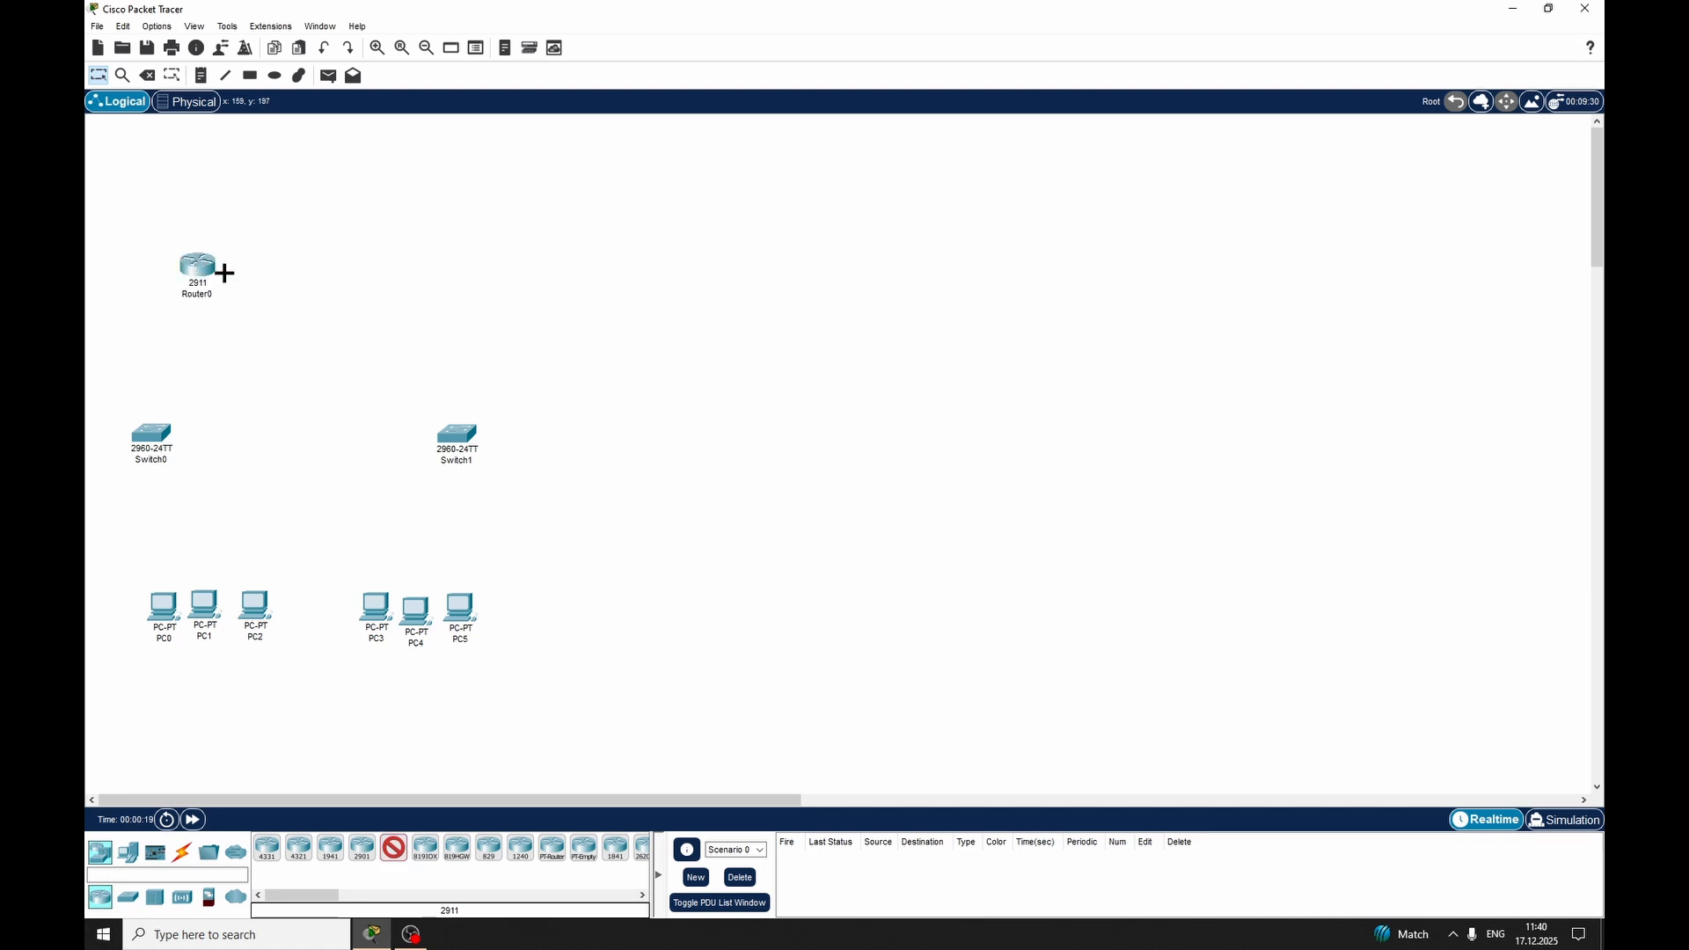
left_click(421, 275)
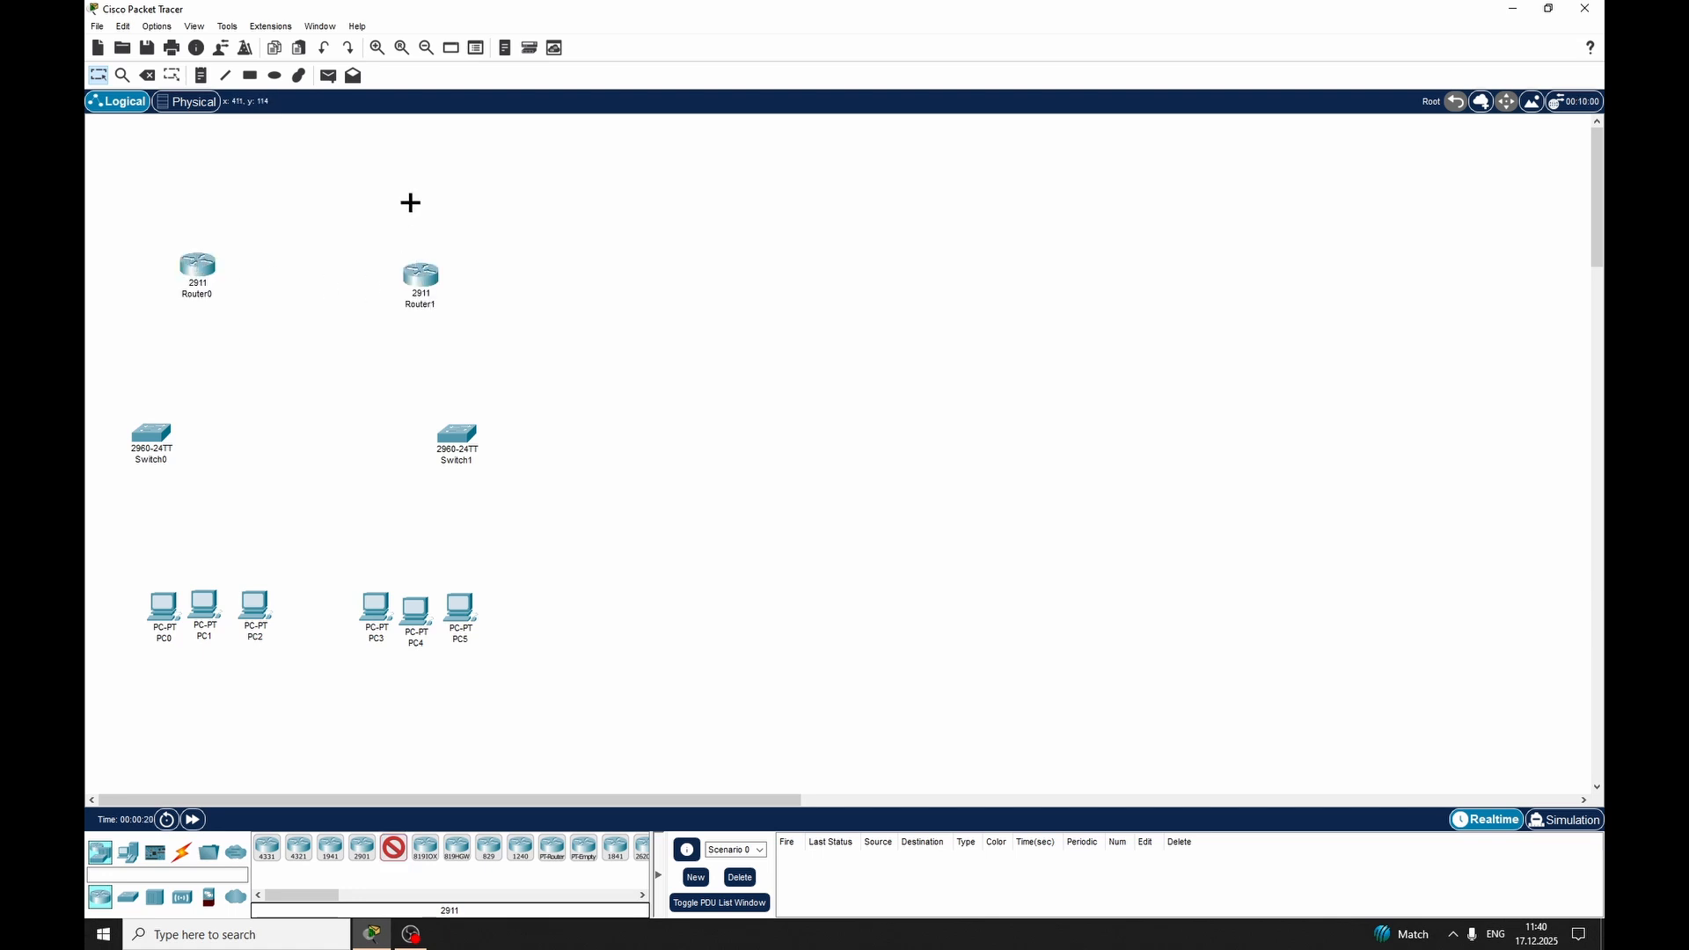
left_click(316, 146)
left_click(725, 157)
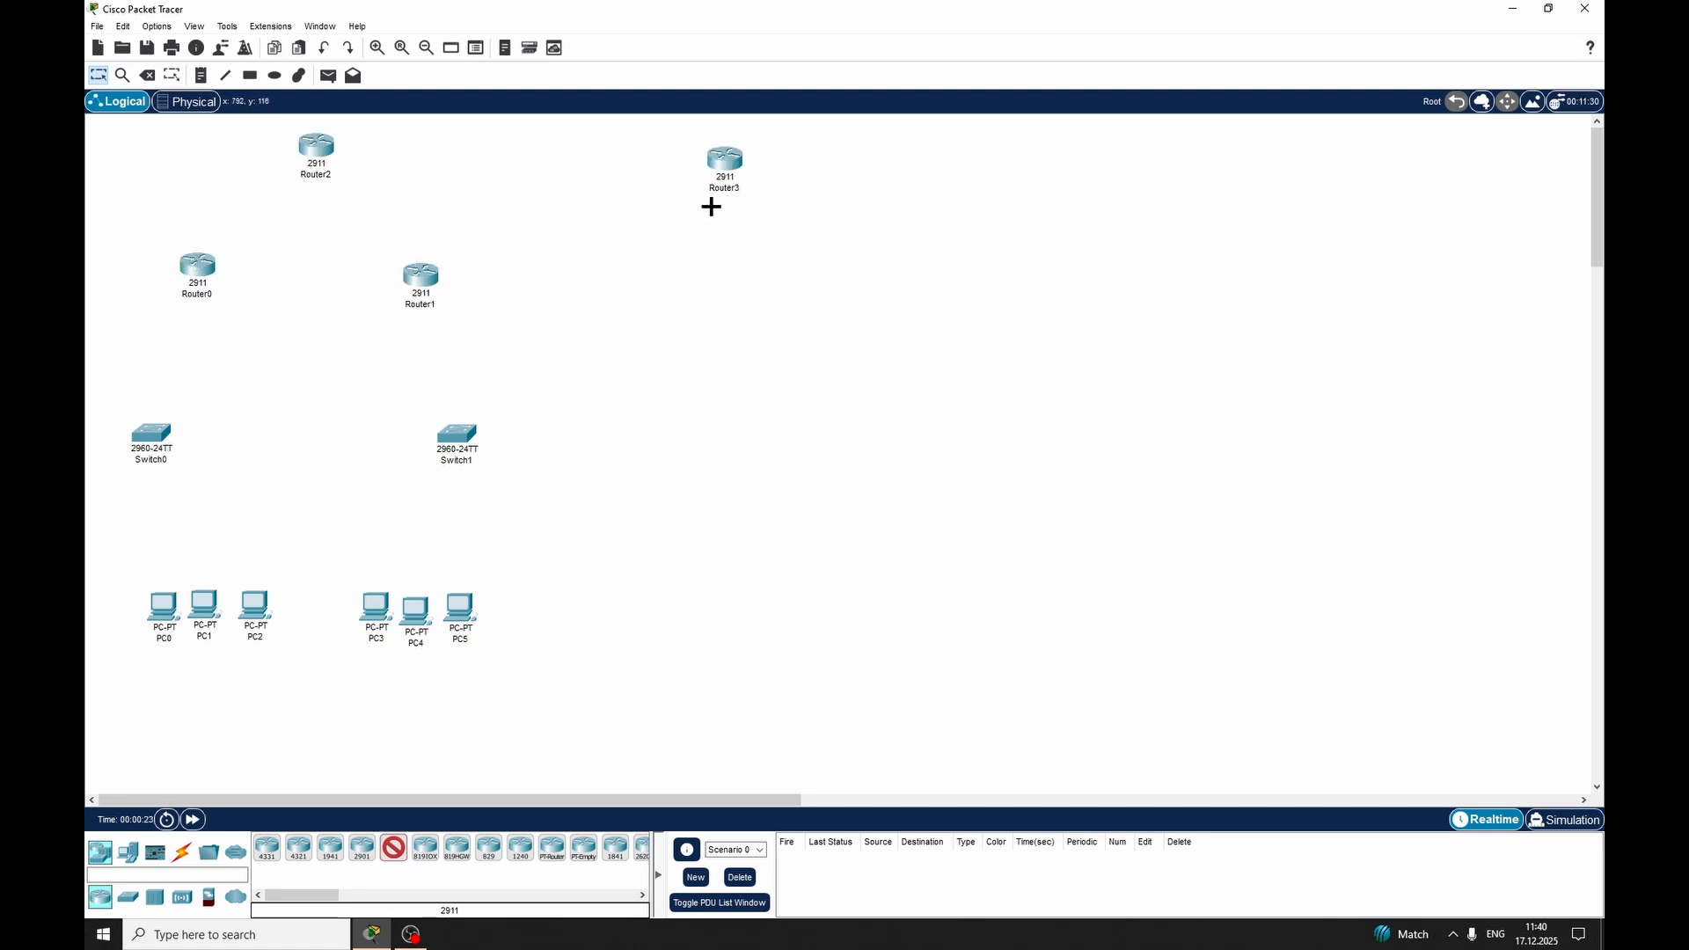
key("Escape")
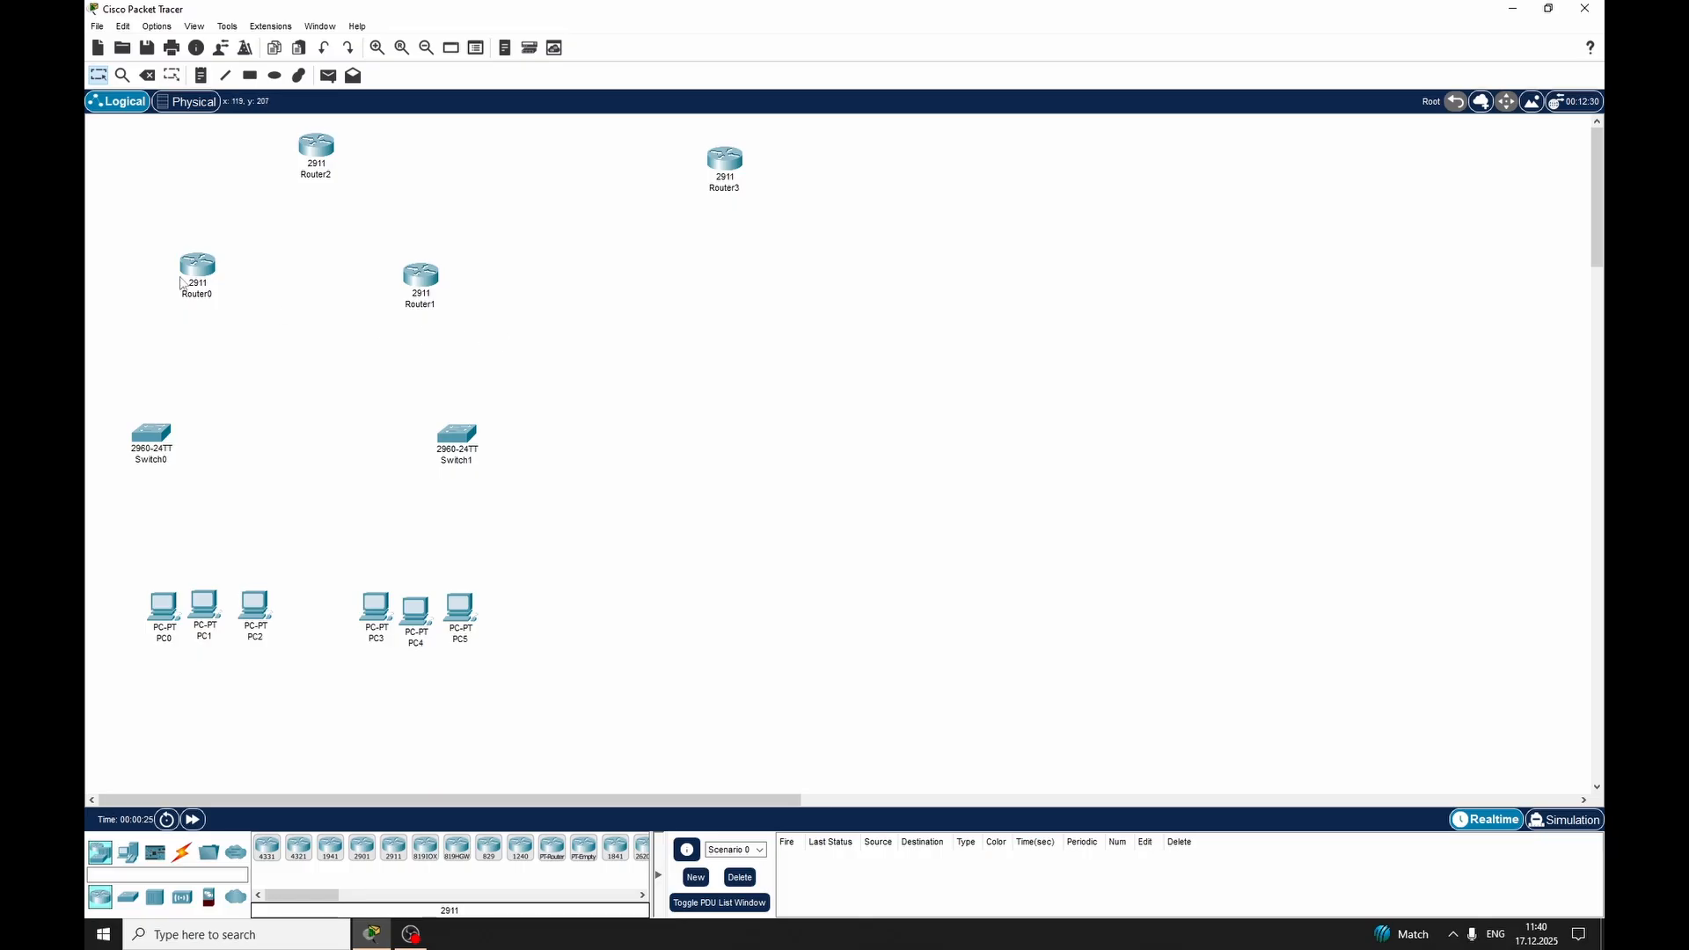
Rearrange the routers and switches into well-spaced tiers, with the switches just above the PCs, and align PC4 with its neighbours
left_click_drag(183, 274, 174, 304)
left_click_drag(420, 280, 432, 314)
left_click_drag(151, 443, 135, 507)
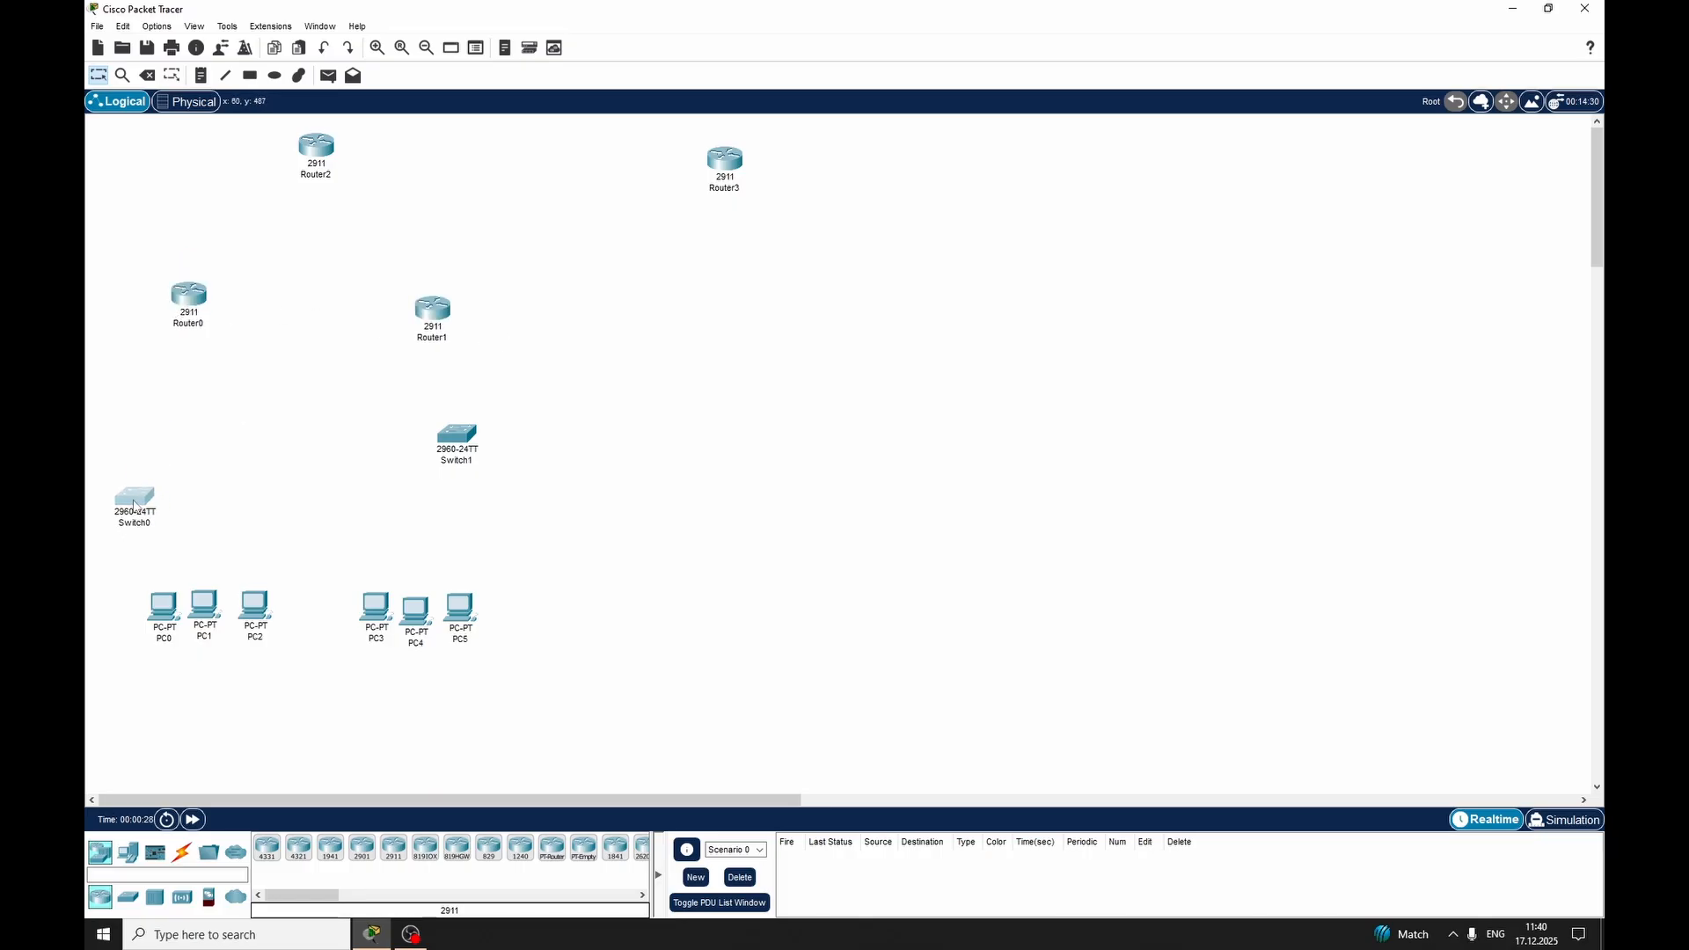
left_click_drag(447, 462, 463, 531)
left_click_drag(440, 312, 426, 355)
left_click_drag(191, 302, 175, 338)
left_click_drag(425, 360, 425, 353)
left_click_drag(316, 149, 305, 185)
left_click_drag(724, 164, 724, 199)
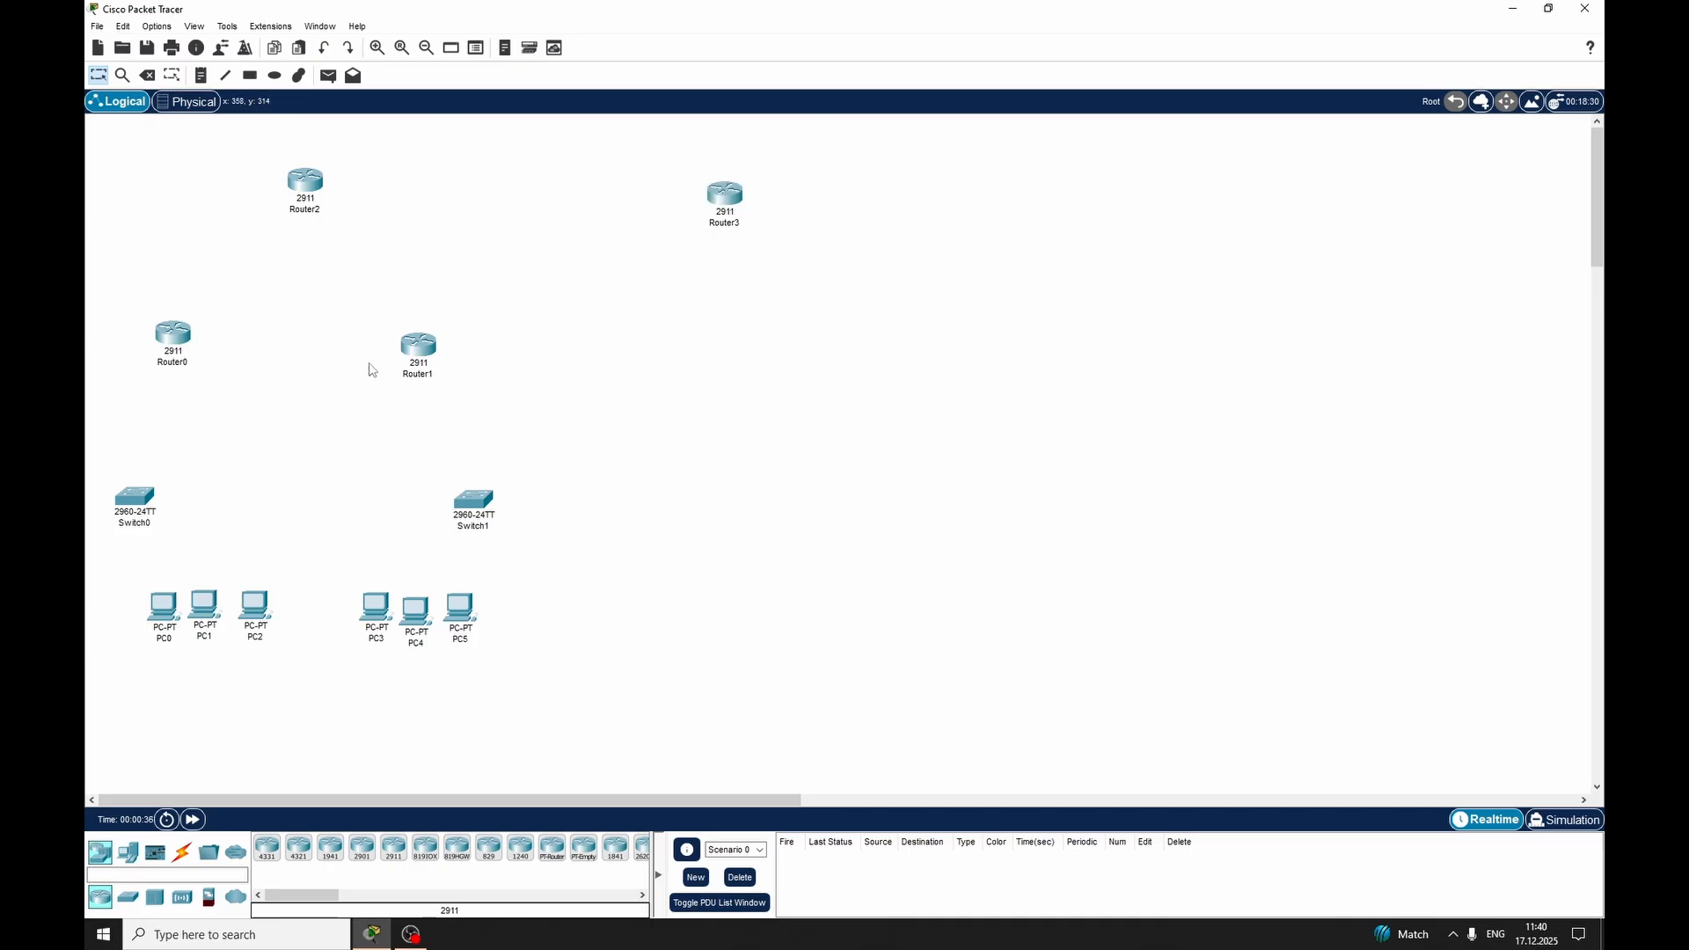
left_click_drag(167, 335, 171, 316)
left_click_drag(400, 361, 396, 337)
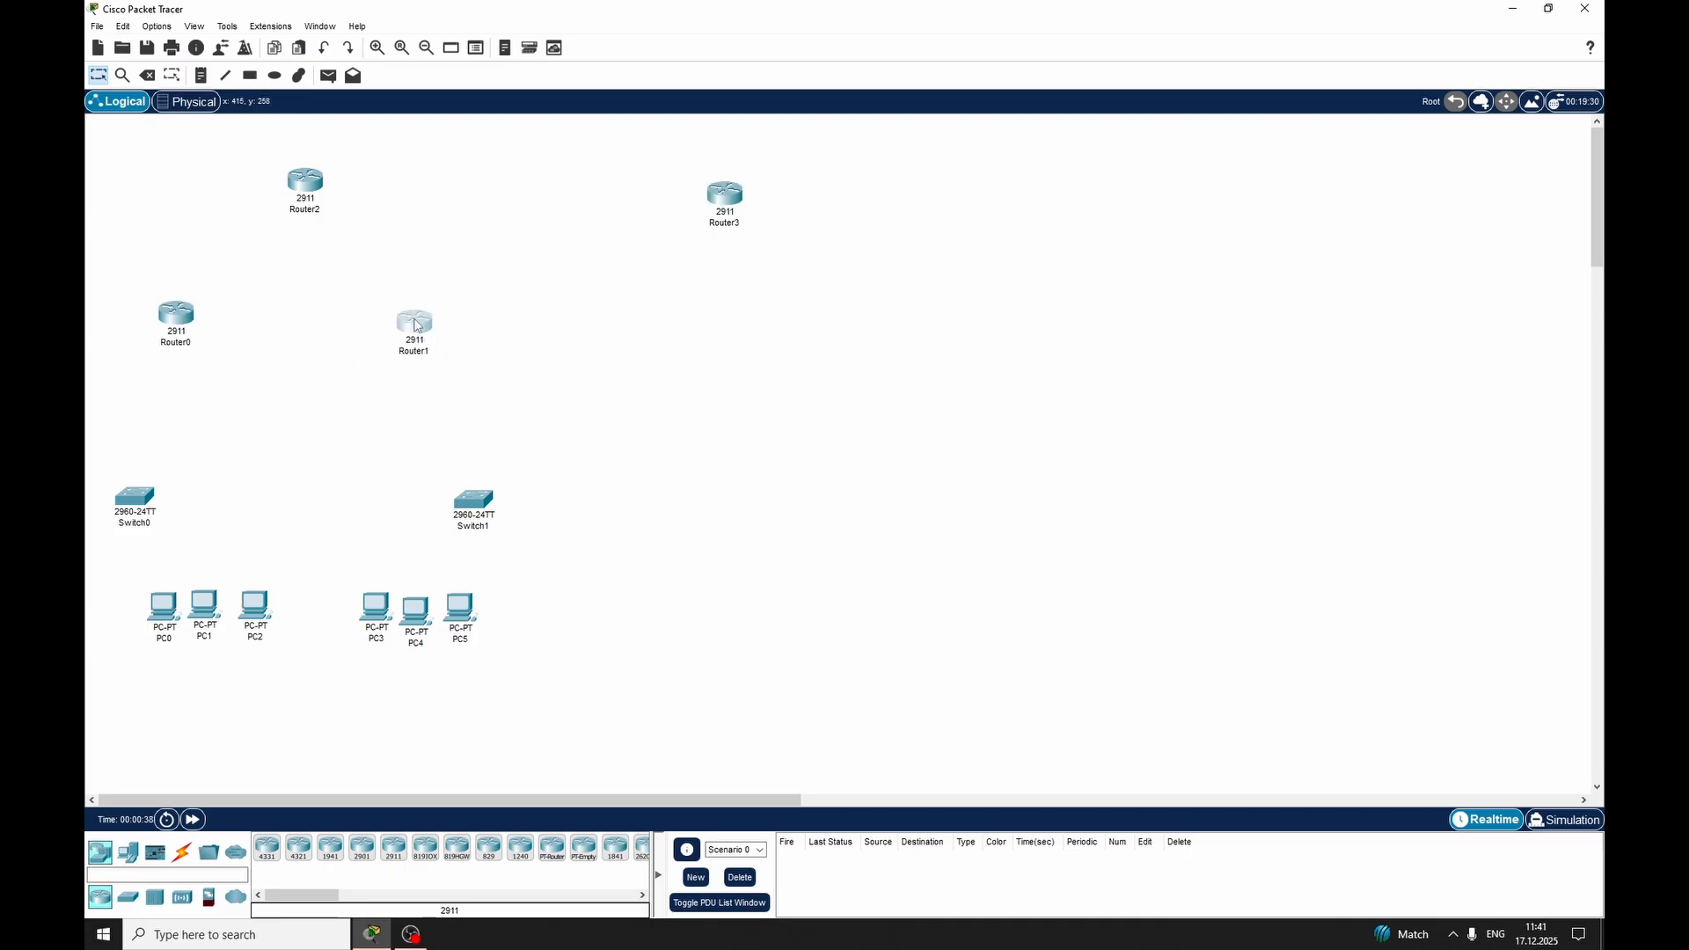
left_click_drag(437, 631, 443, 629)
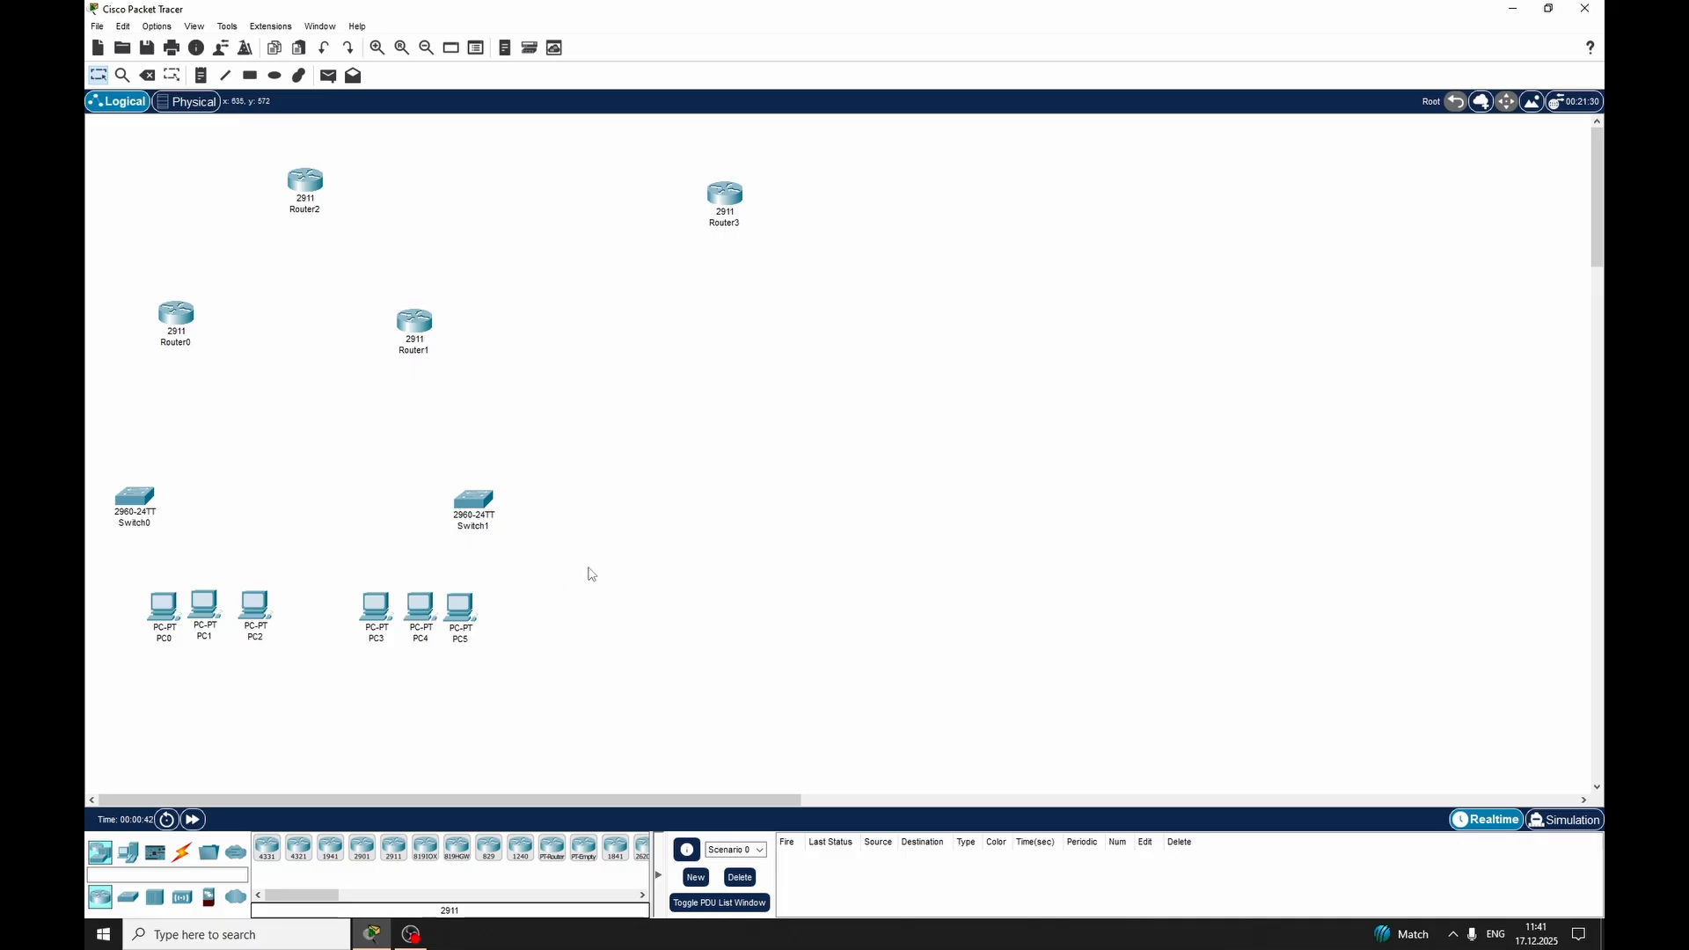
Place a Cloud-PT device between Router2 and Router3
left_click(237, 897)
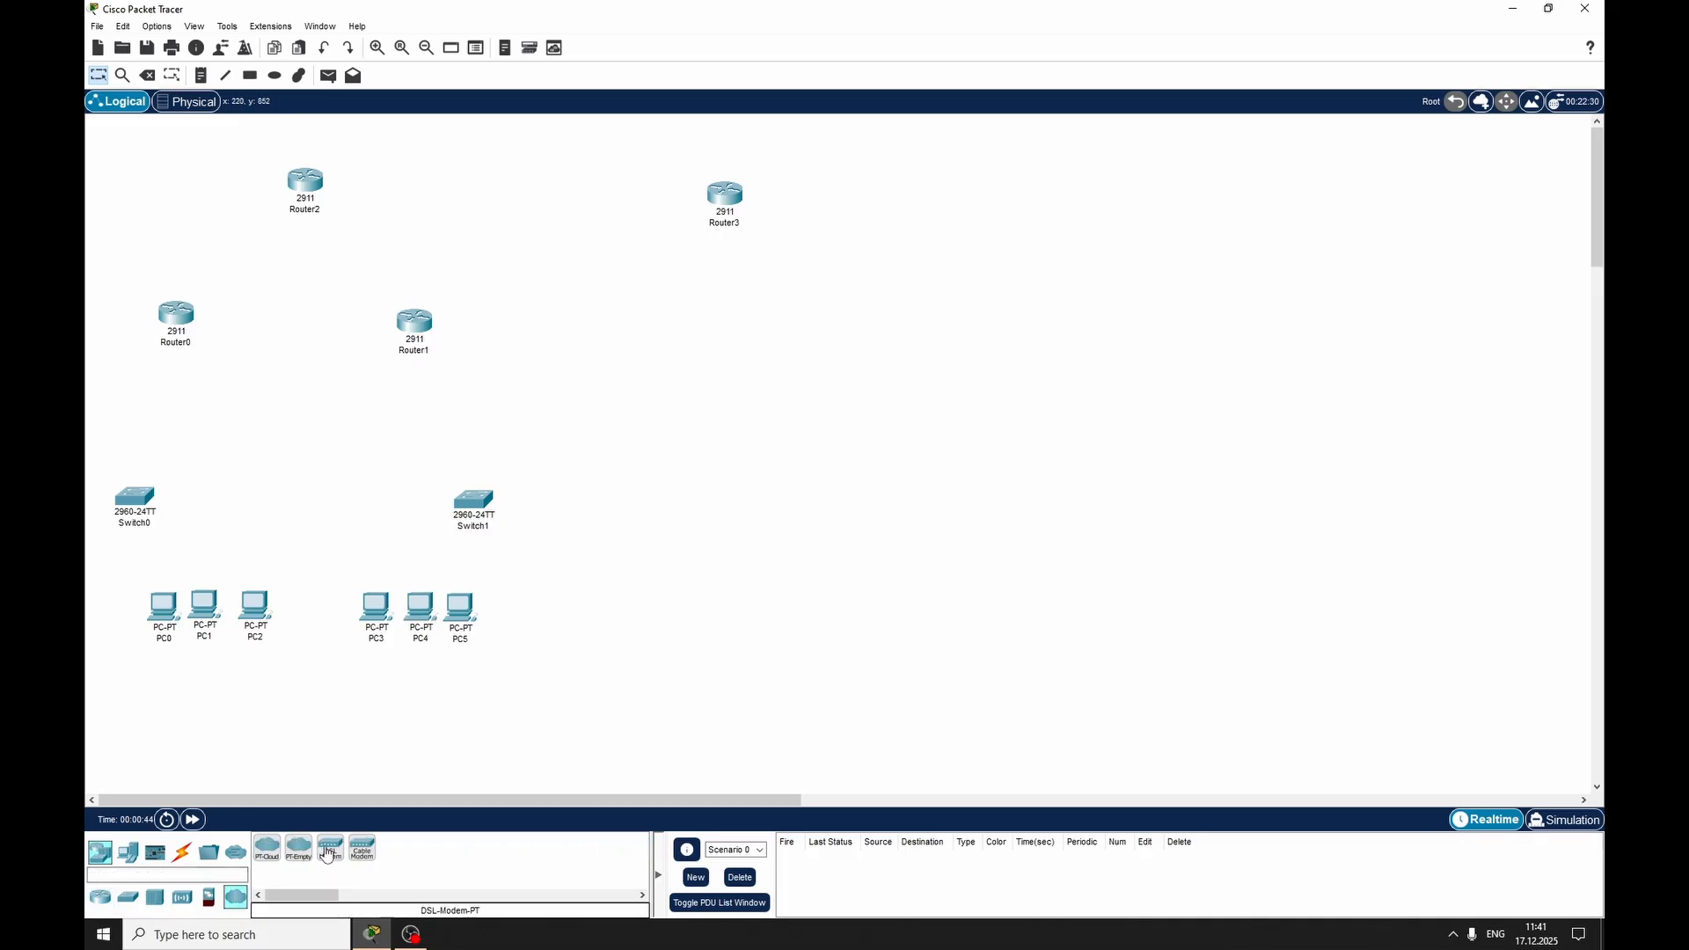
left_click(267, 848)
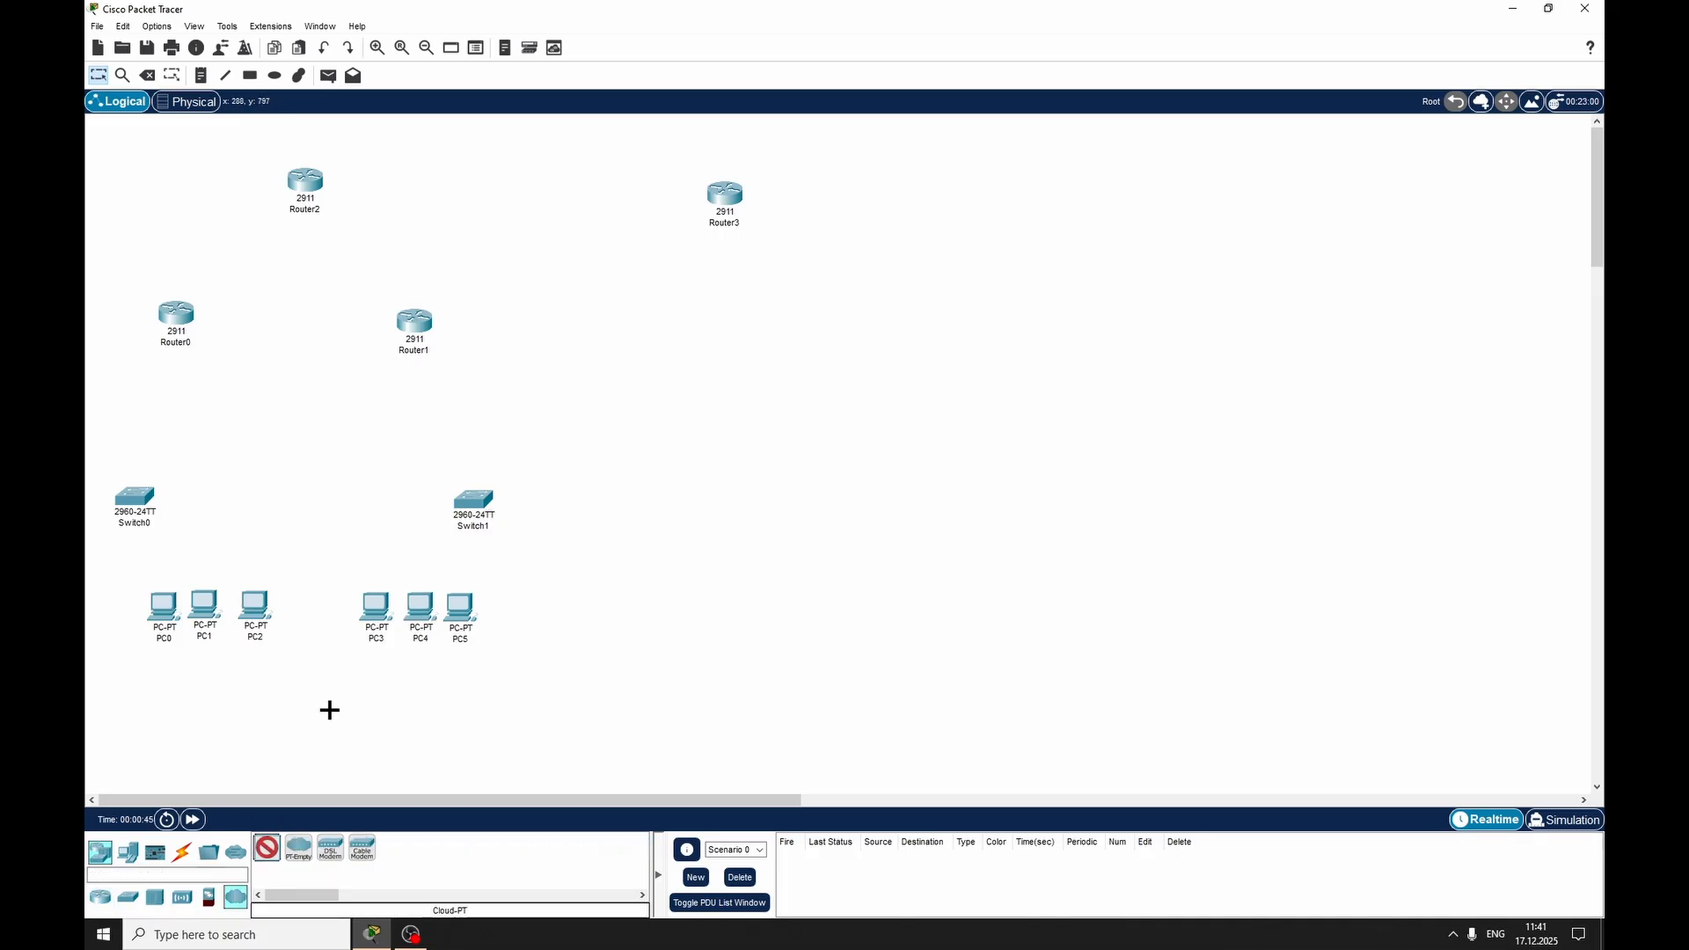
left_click(528, 172)
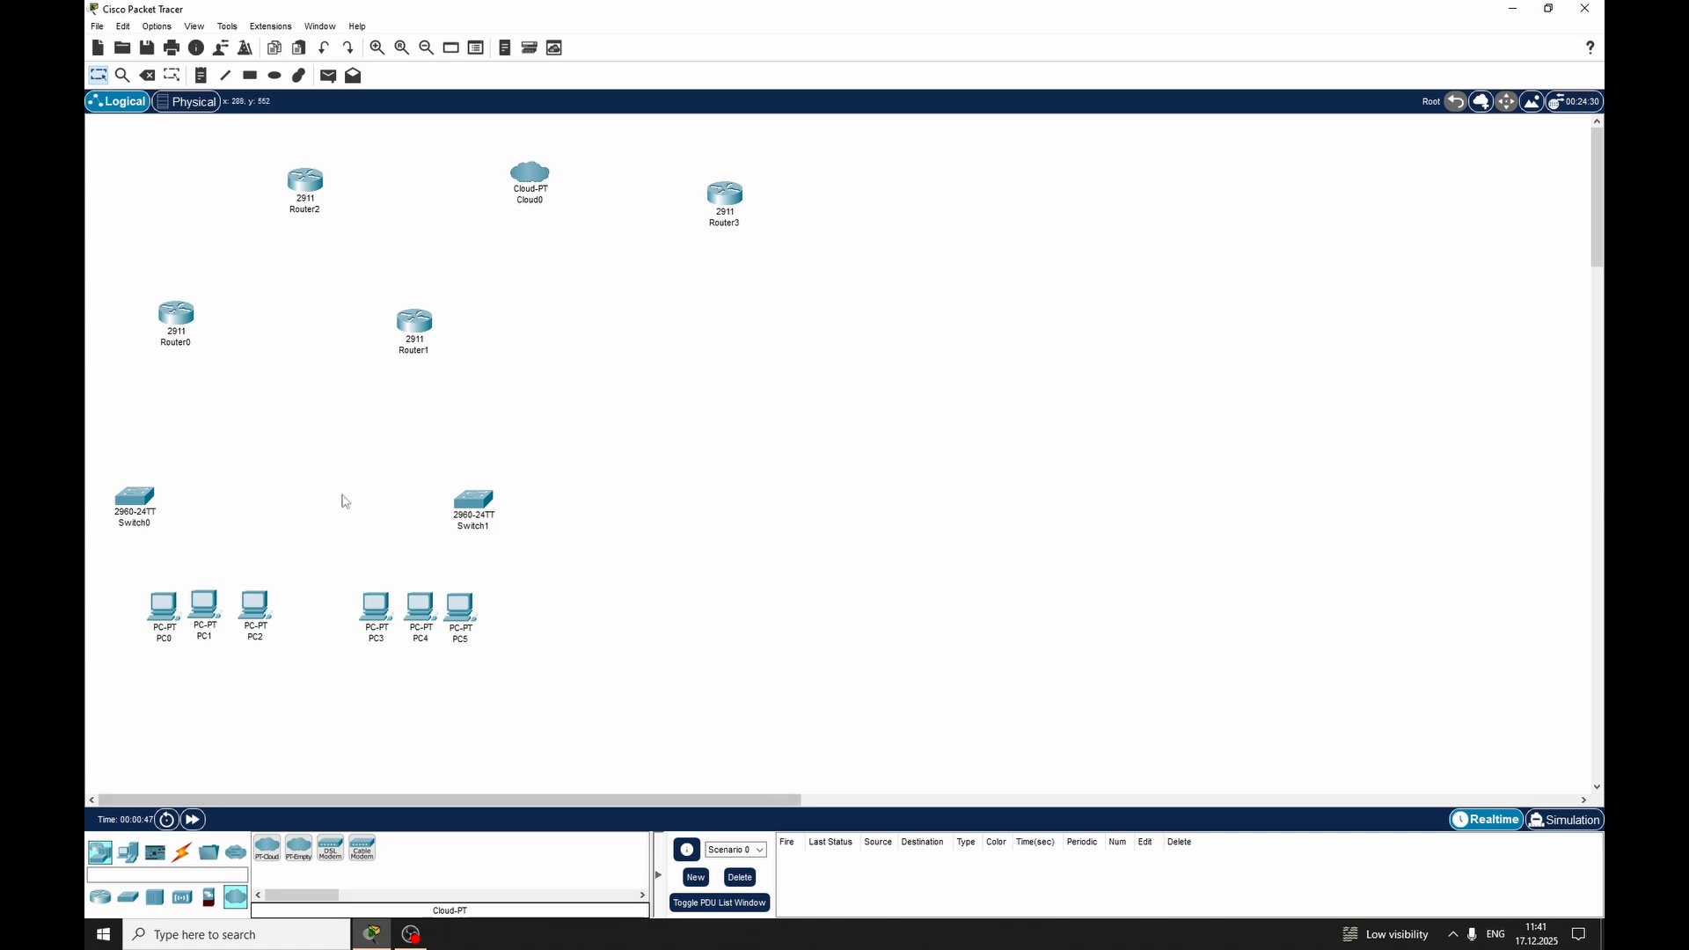
Draw a rectangle filled with light green #aaff7f around PC0, PC1 and PC2, leaving free space below them
left_click(251, 76)
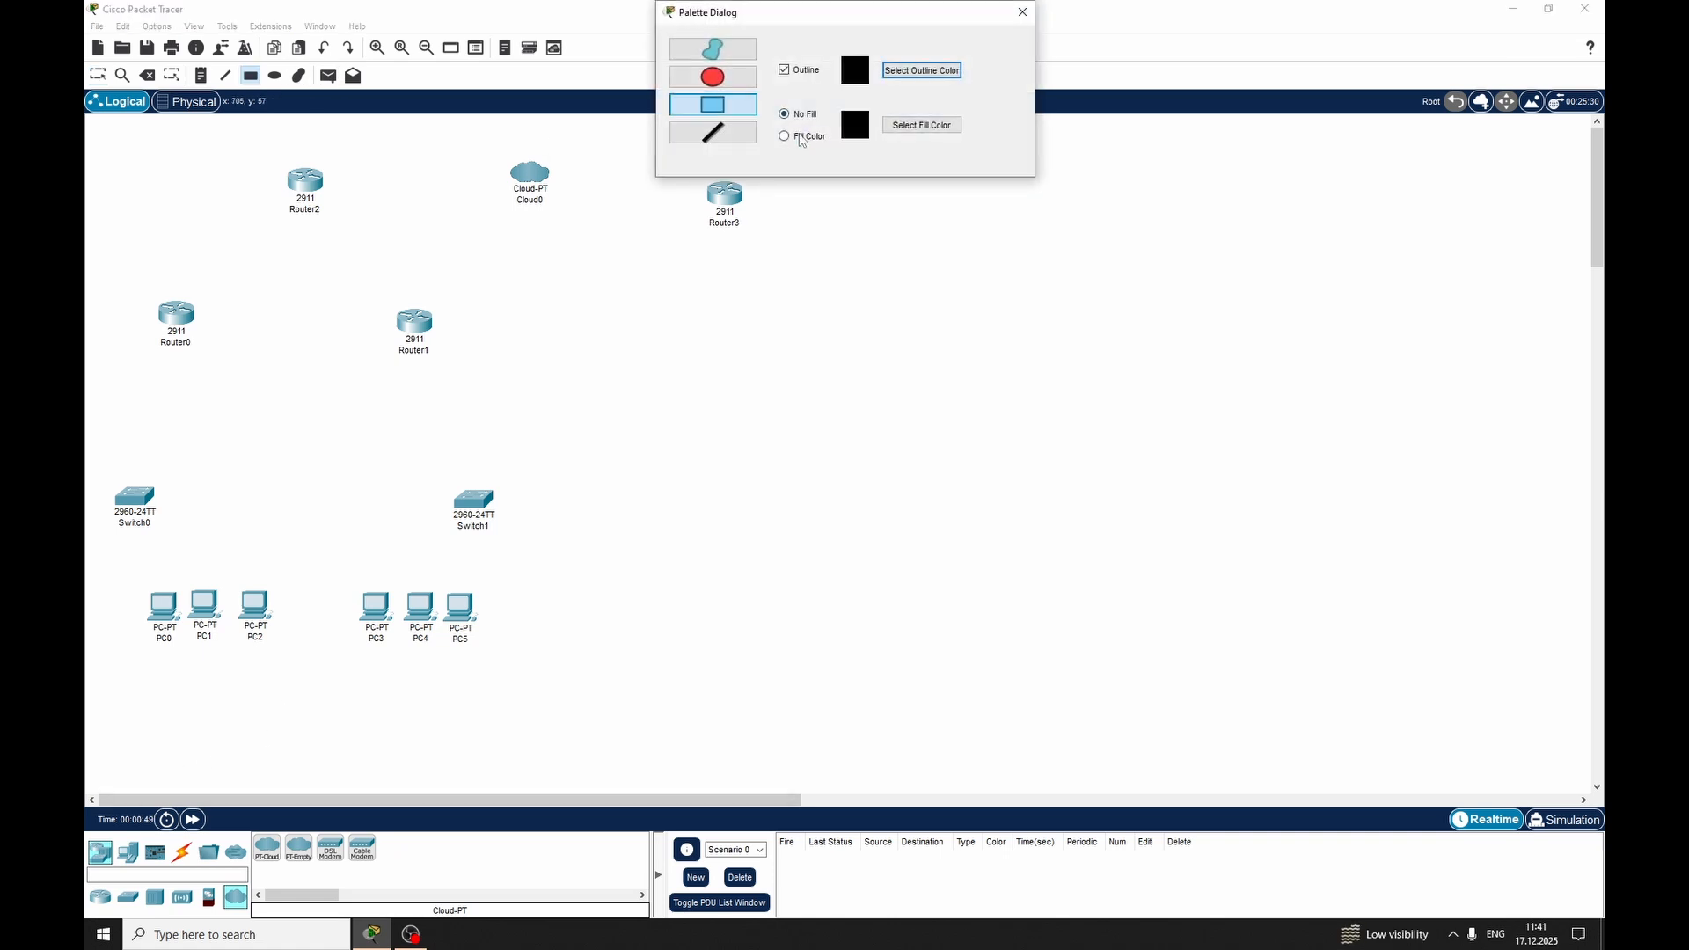
left_click(802, 138)
left_click(921, 125)
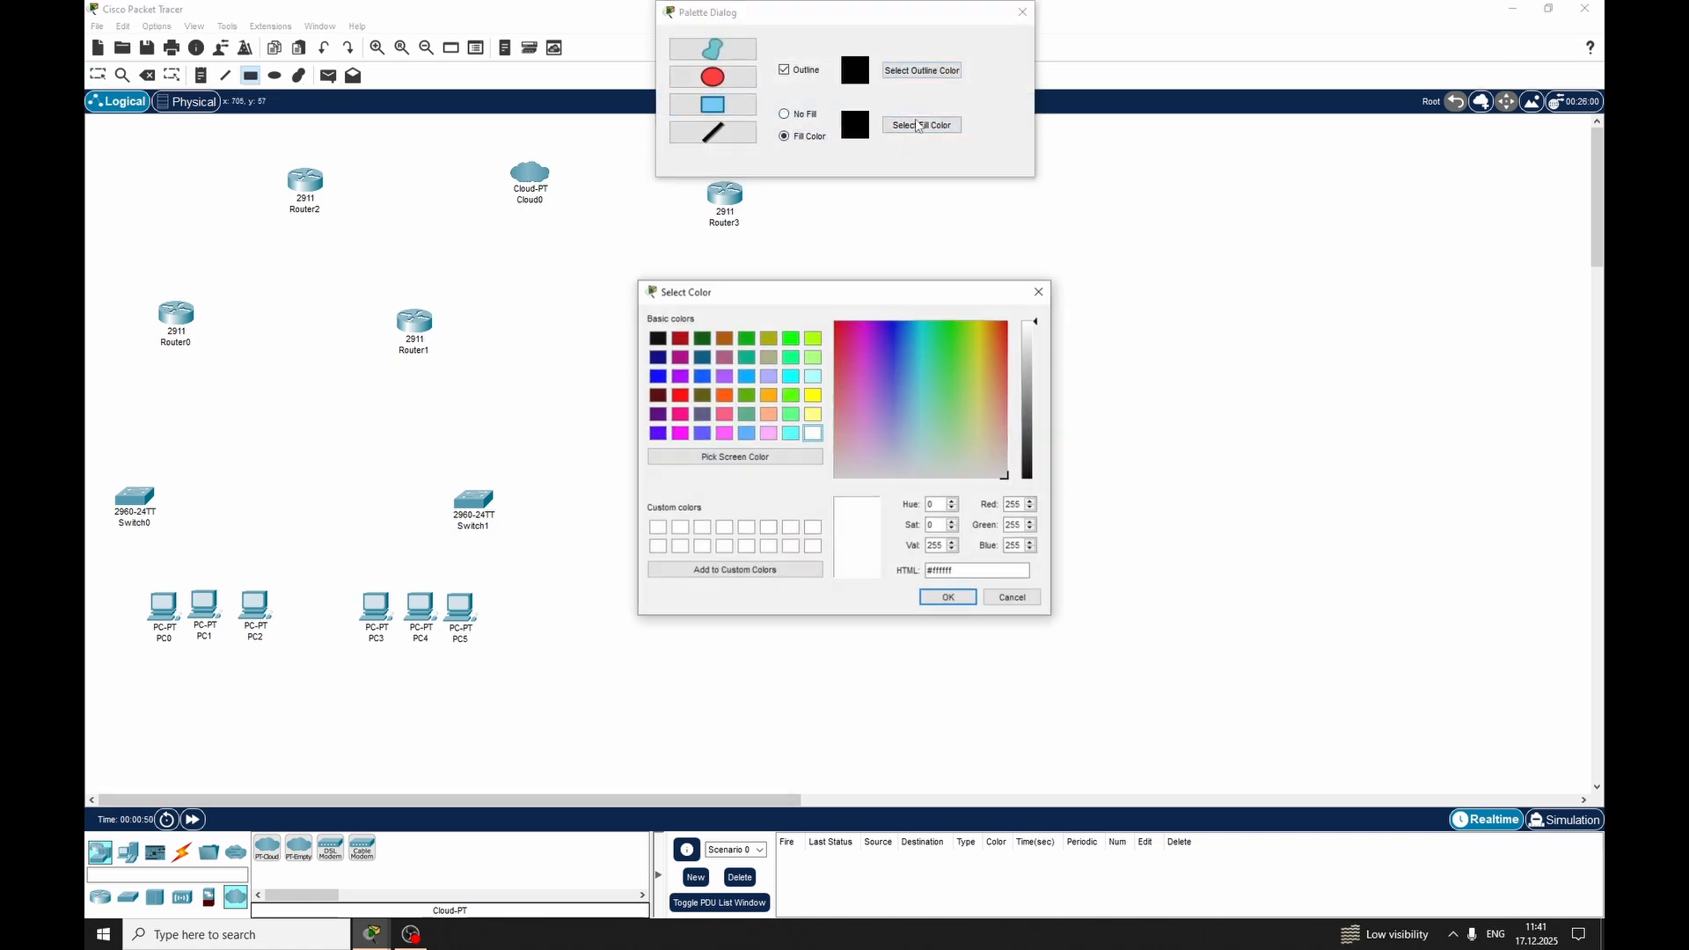
left_click(955, 384)
left_click(966, 400)
left_click(955, 384)
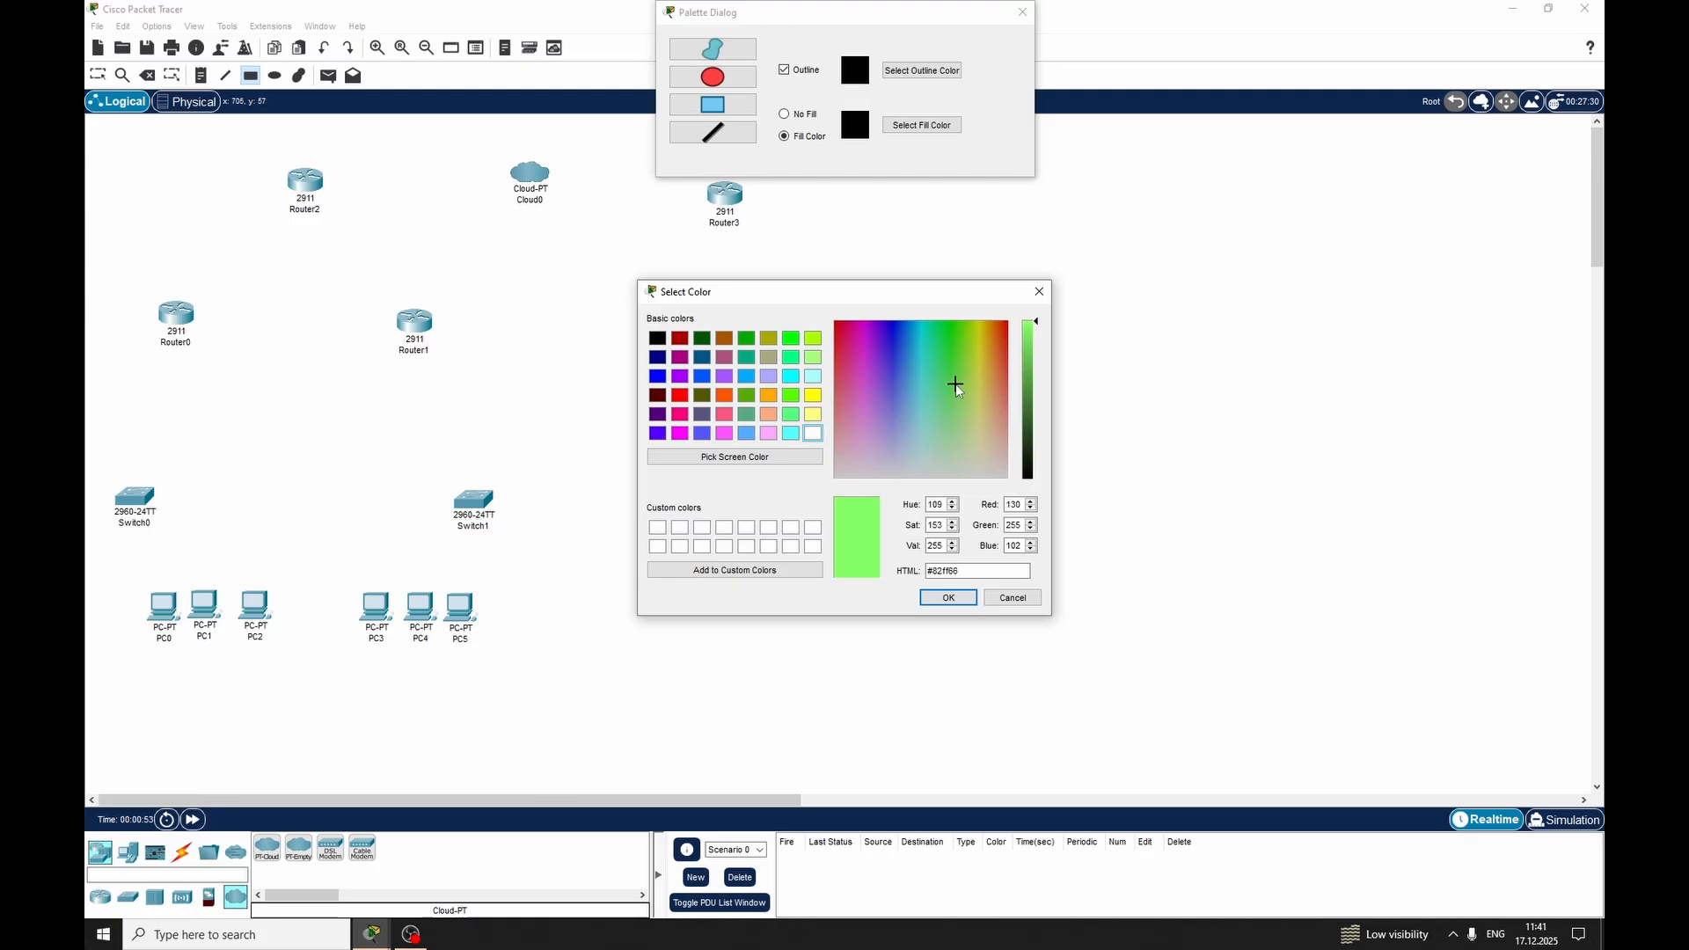
left_click(791, 414)
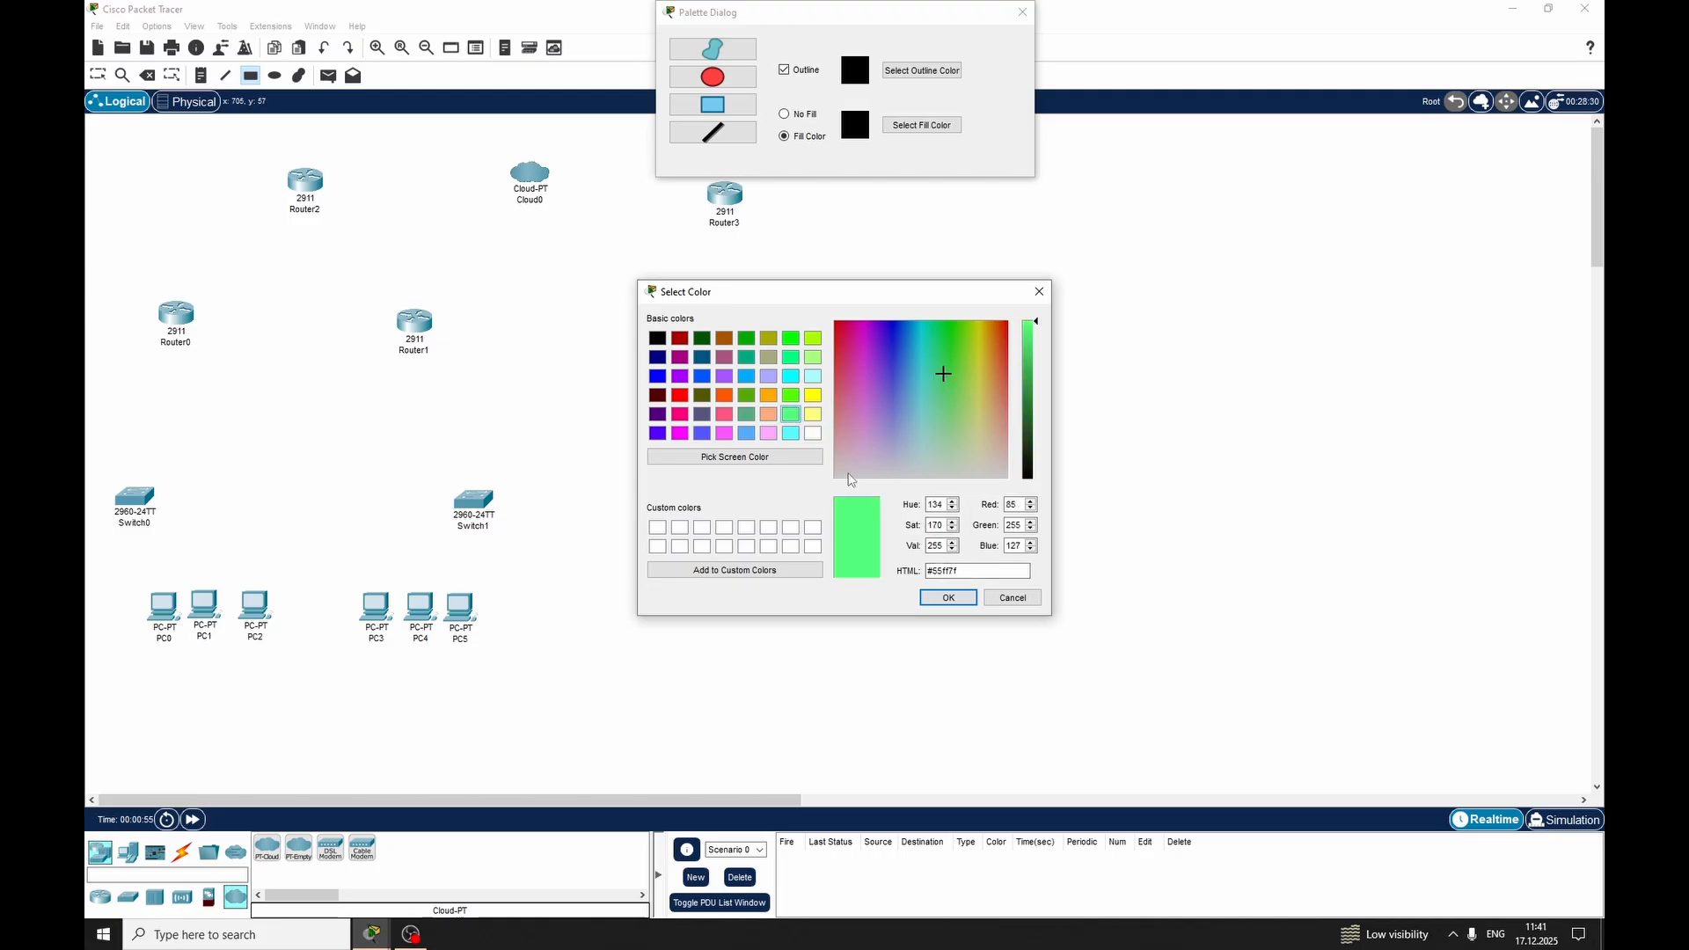
left_click(791, 357)
left_click(814, 359)
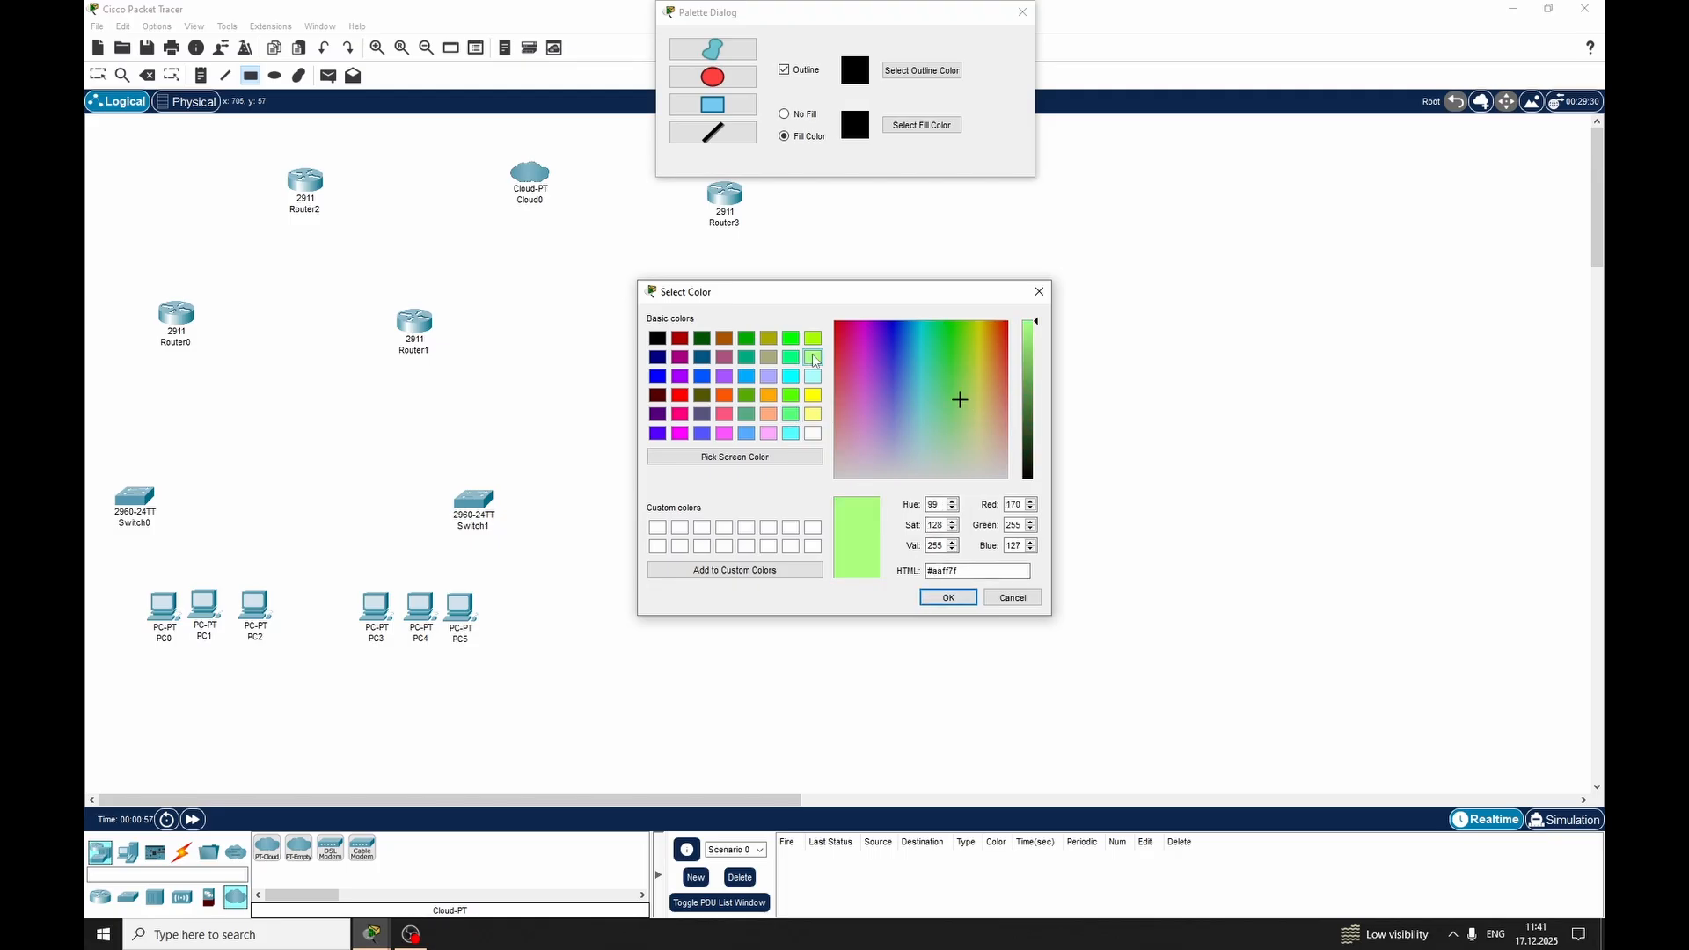
left_click(813, 337)
left_click(813, 357)
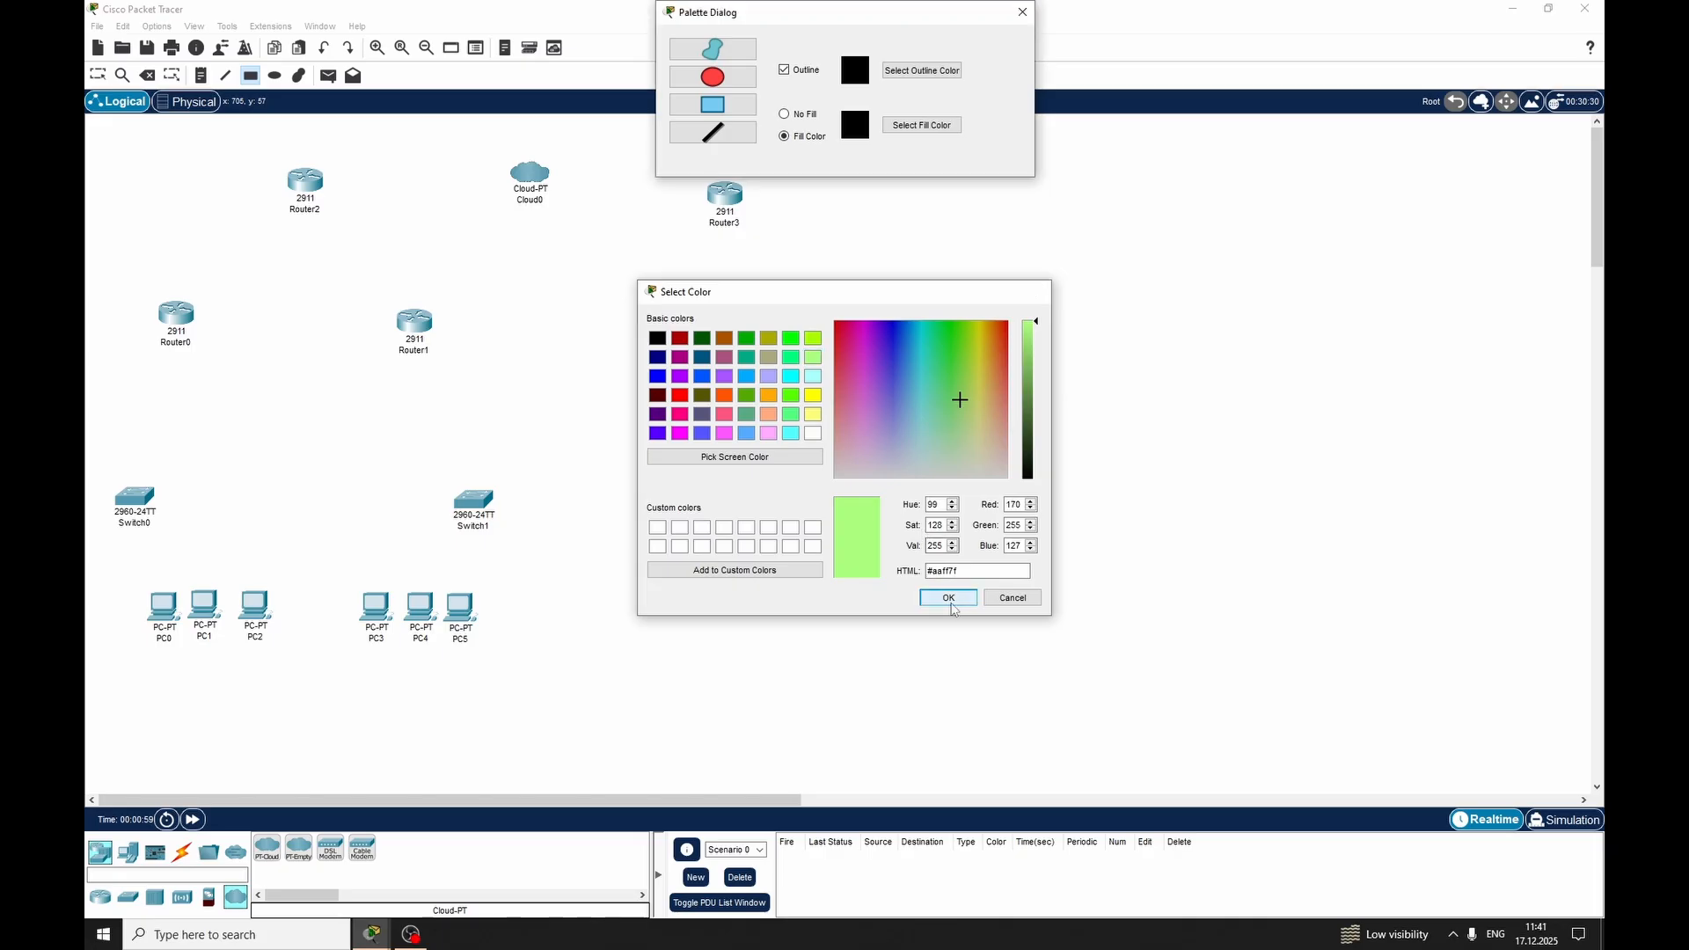
left_click(948, 597)
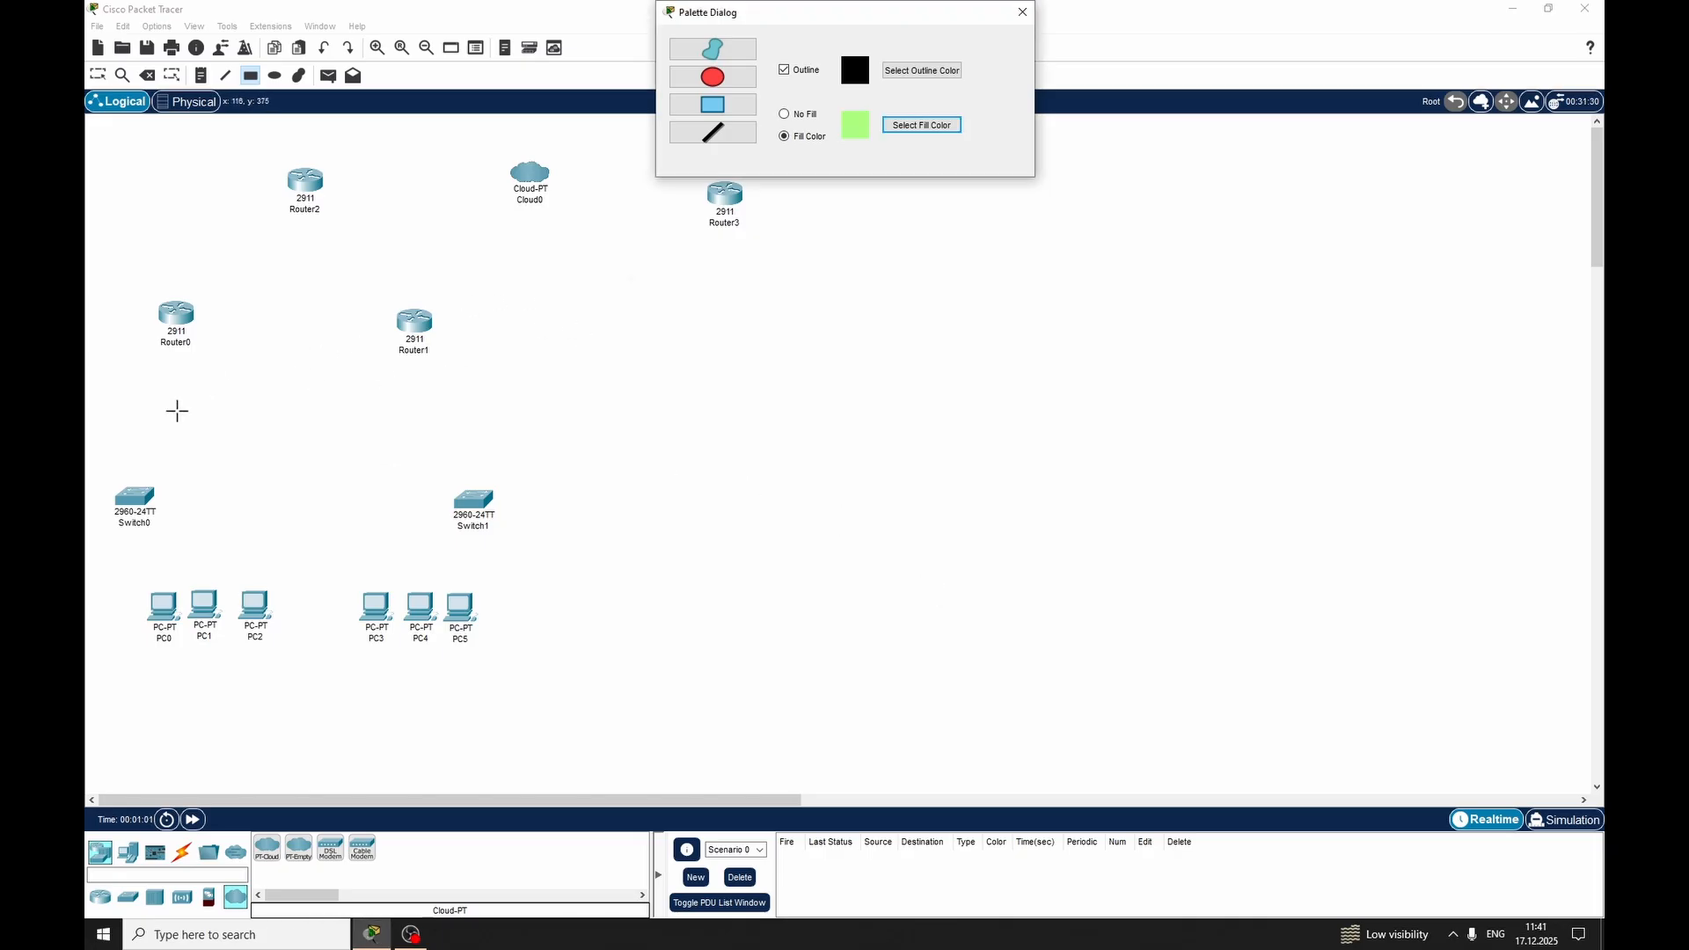
mouse_move(132, 570)
left_mouse_down()
mouse_move(282, 703)
mouse_move(284, 740)
left_mouse_up()
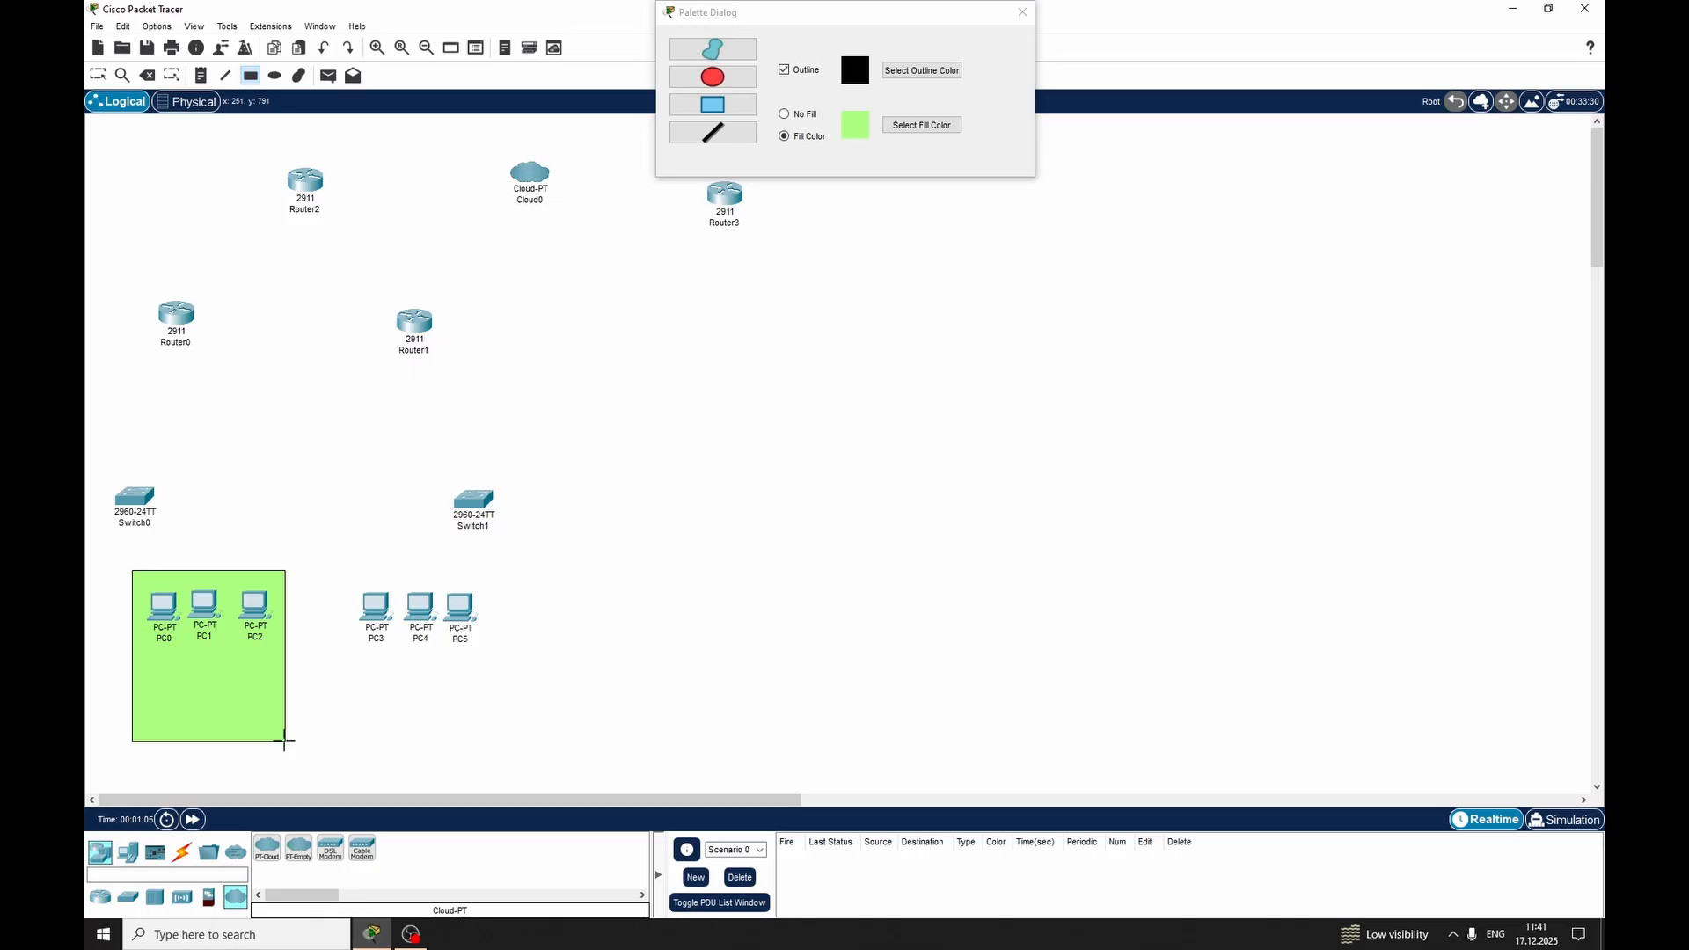
Draw a pale yellow filled rectangle around PC3, PC4 and PC5, matching the height of the green one
left_click(921, 125)
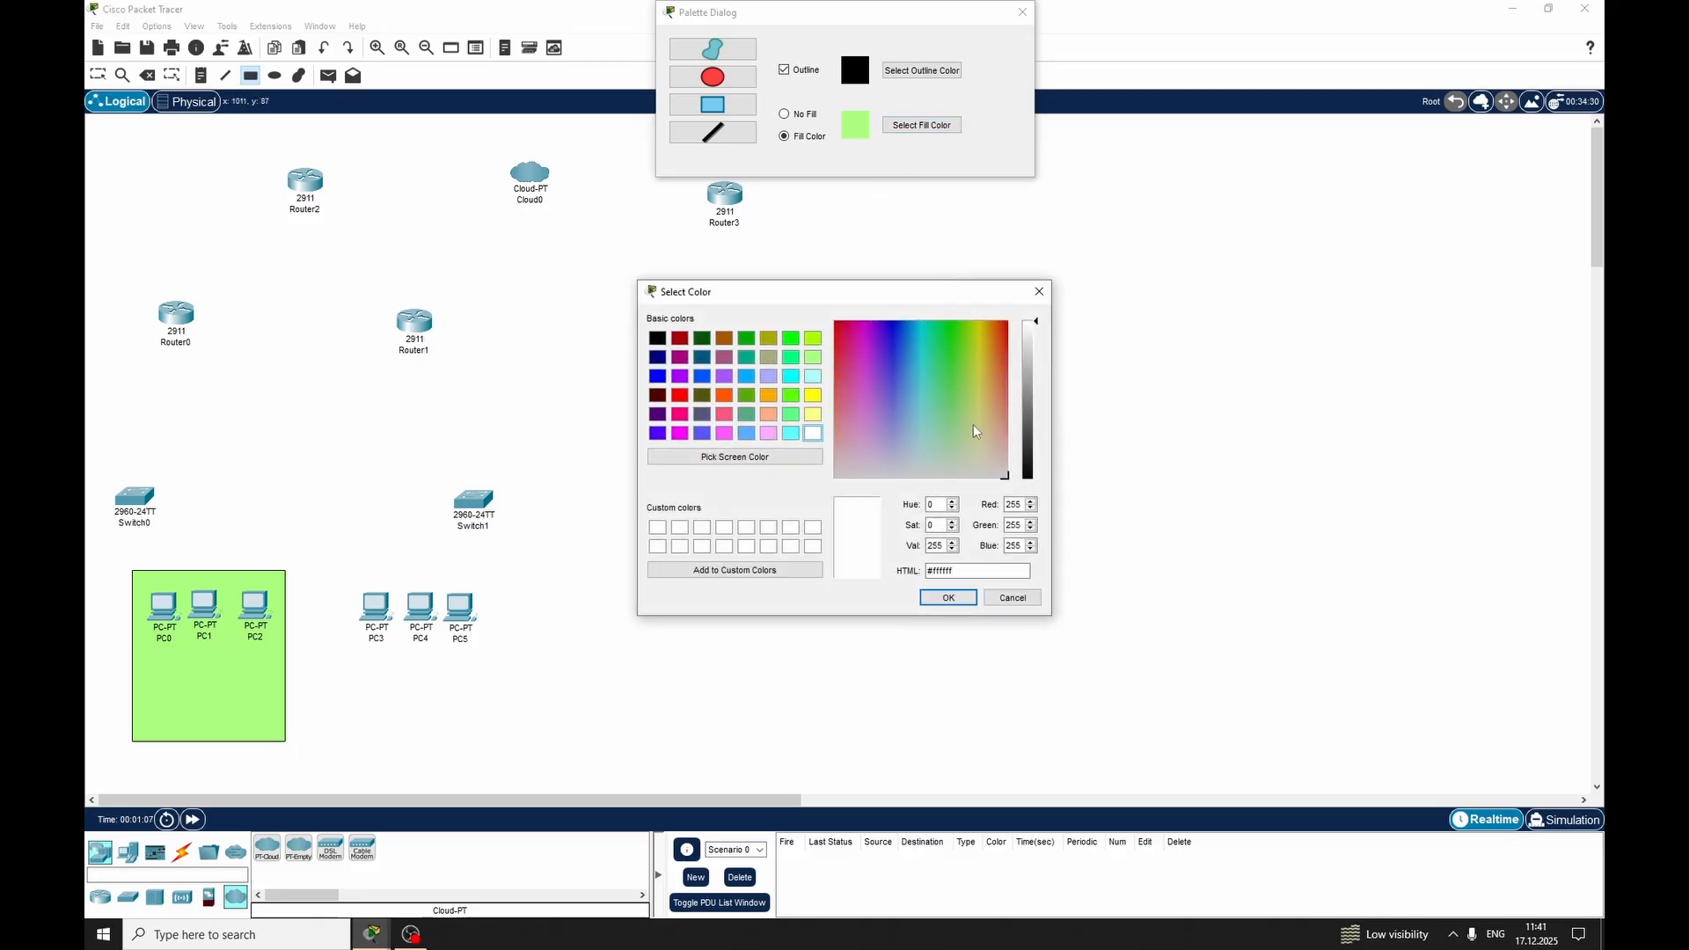
left_click(981, 427)
left_click(948, 598)
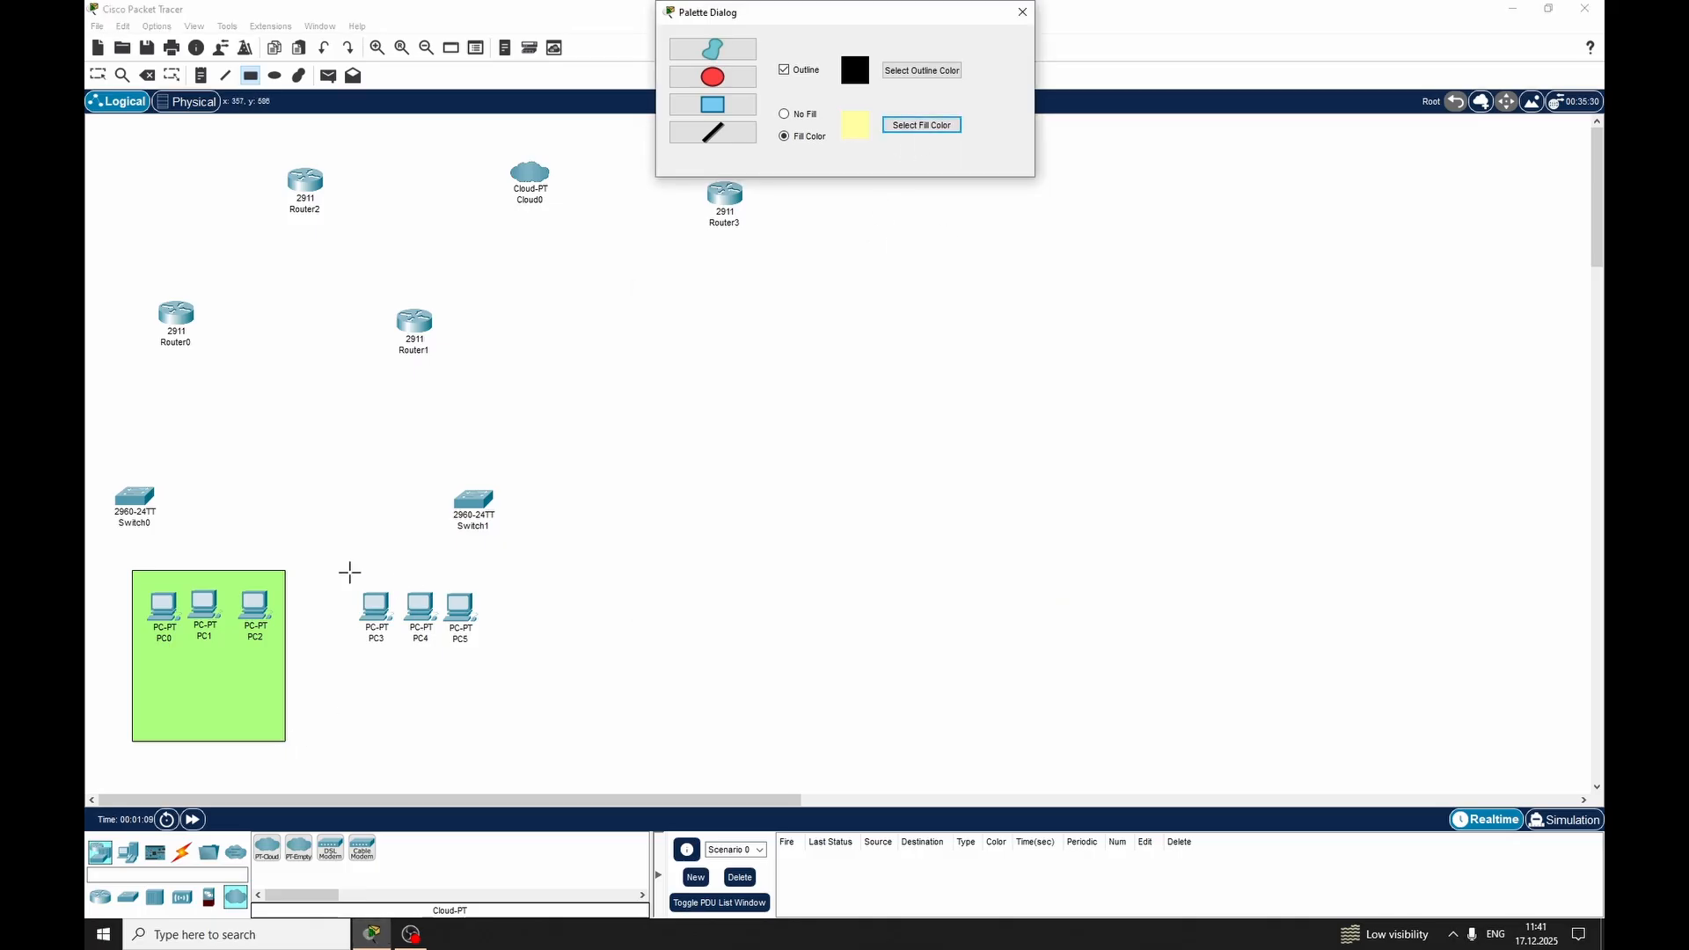
mouse_move(337, 572)
left_mouse_down()
mouse_move(482, 685)
mouse_move(496, 745)
left_mouse_up()
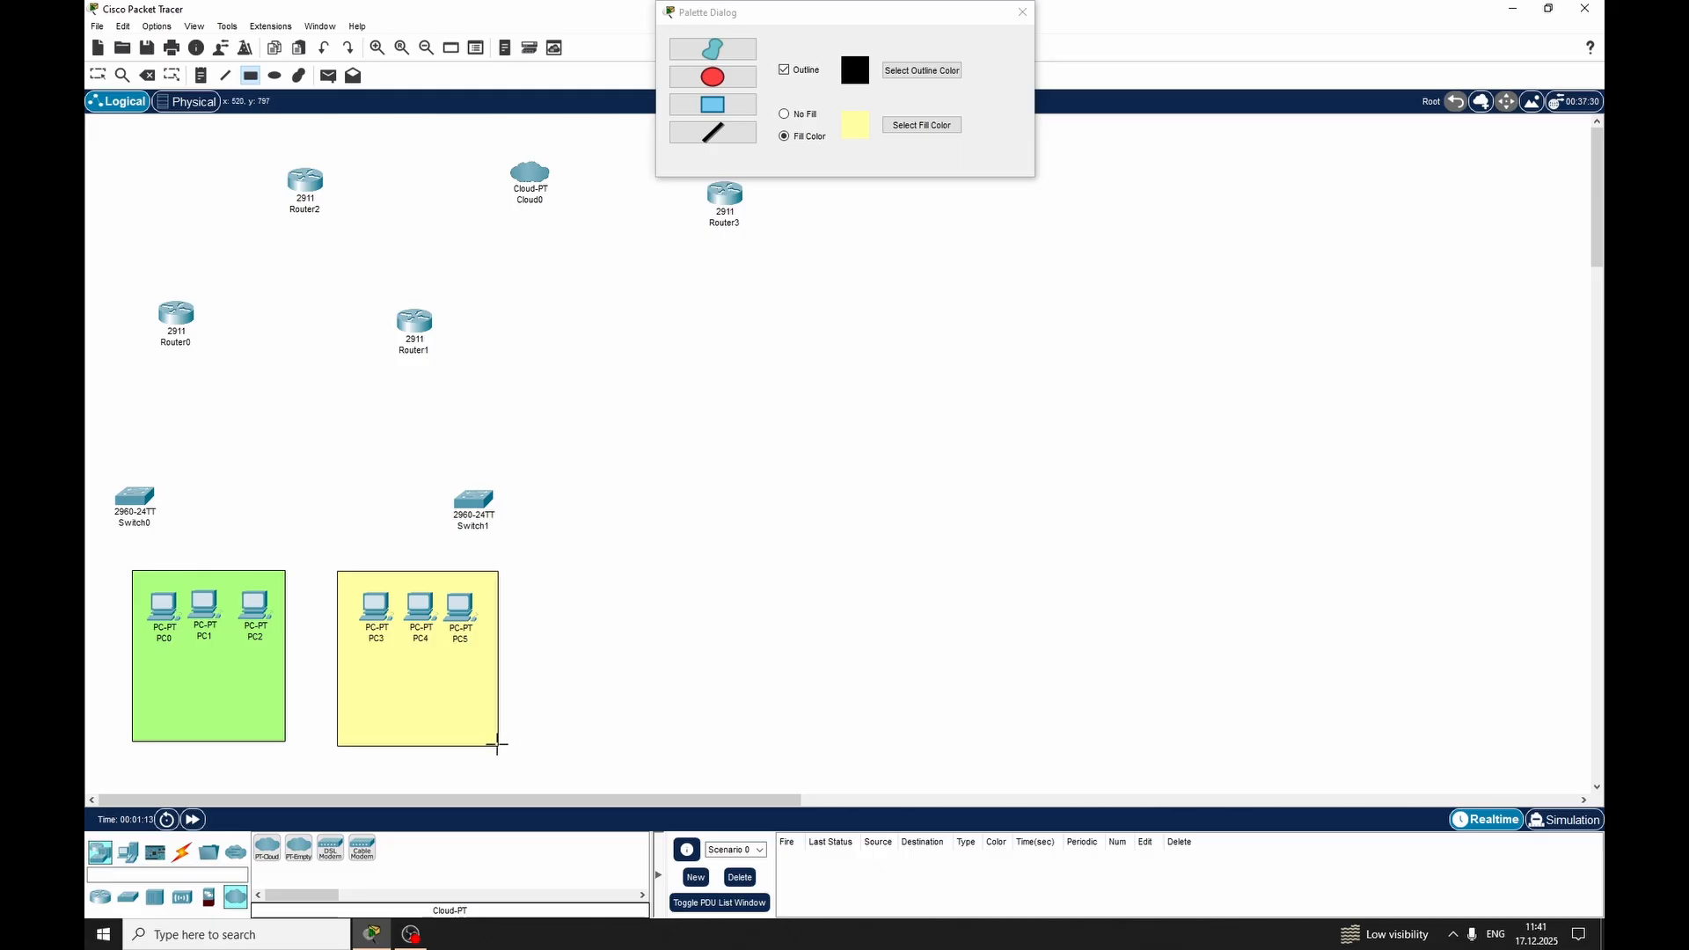
Draw a wider rectangle filled with light blue #b9f3ff in the empty area right of the yellow one, and finish drawing shapes
left_click(921, 124)
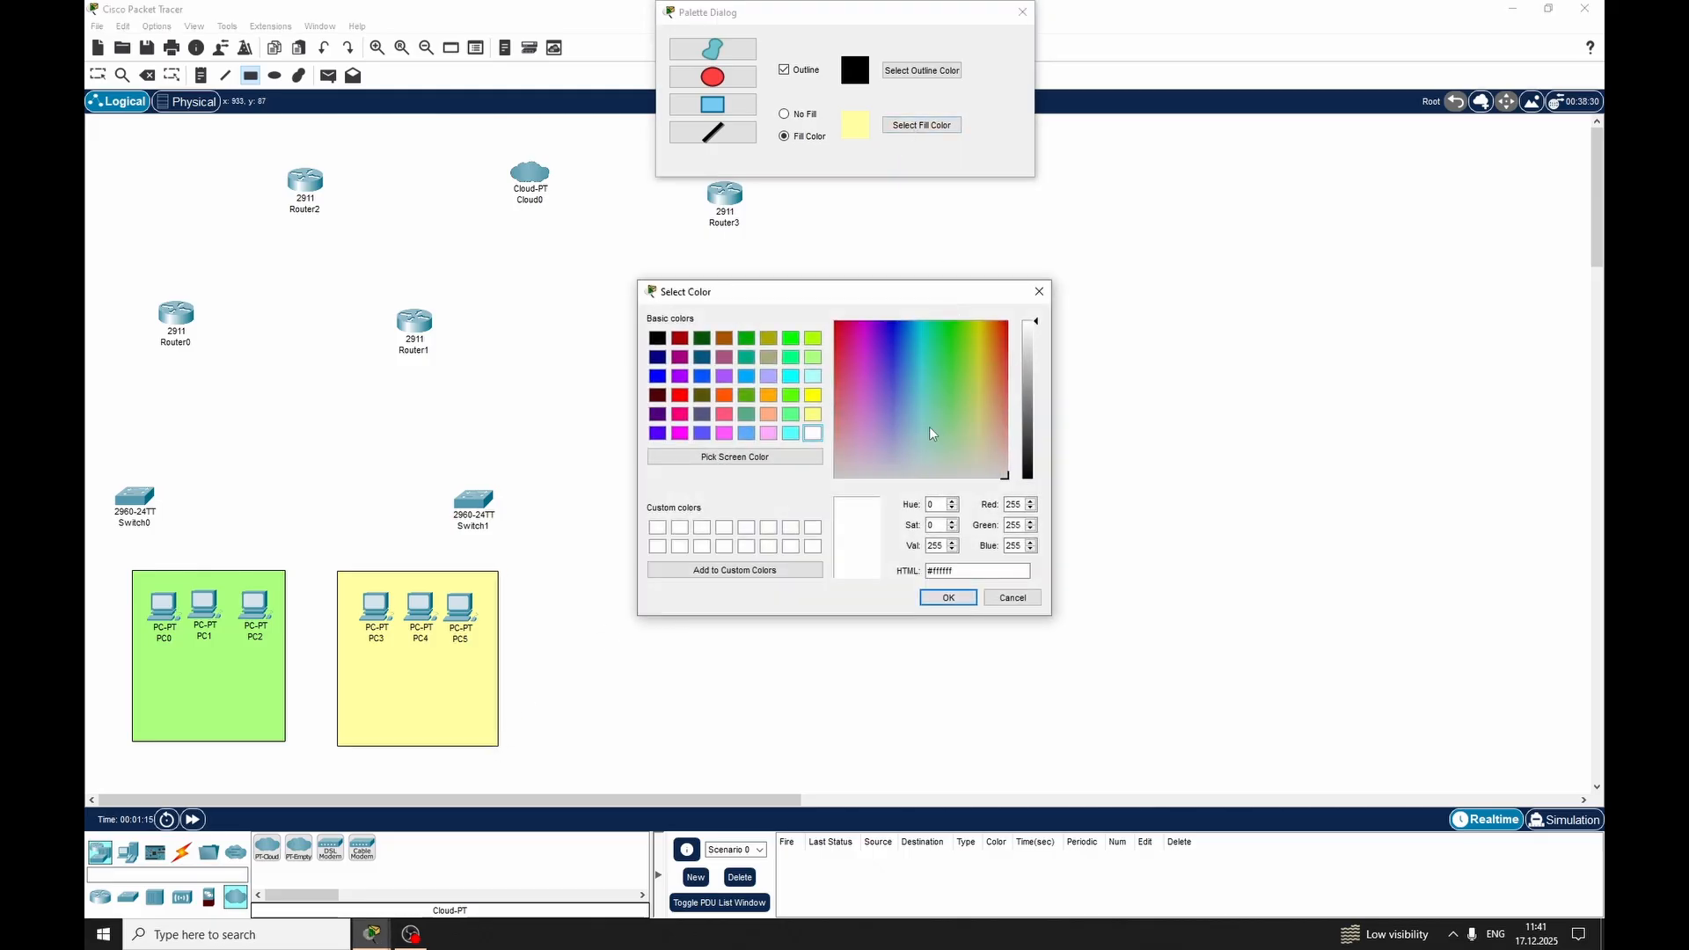
left_click(918, 438)
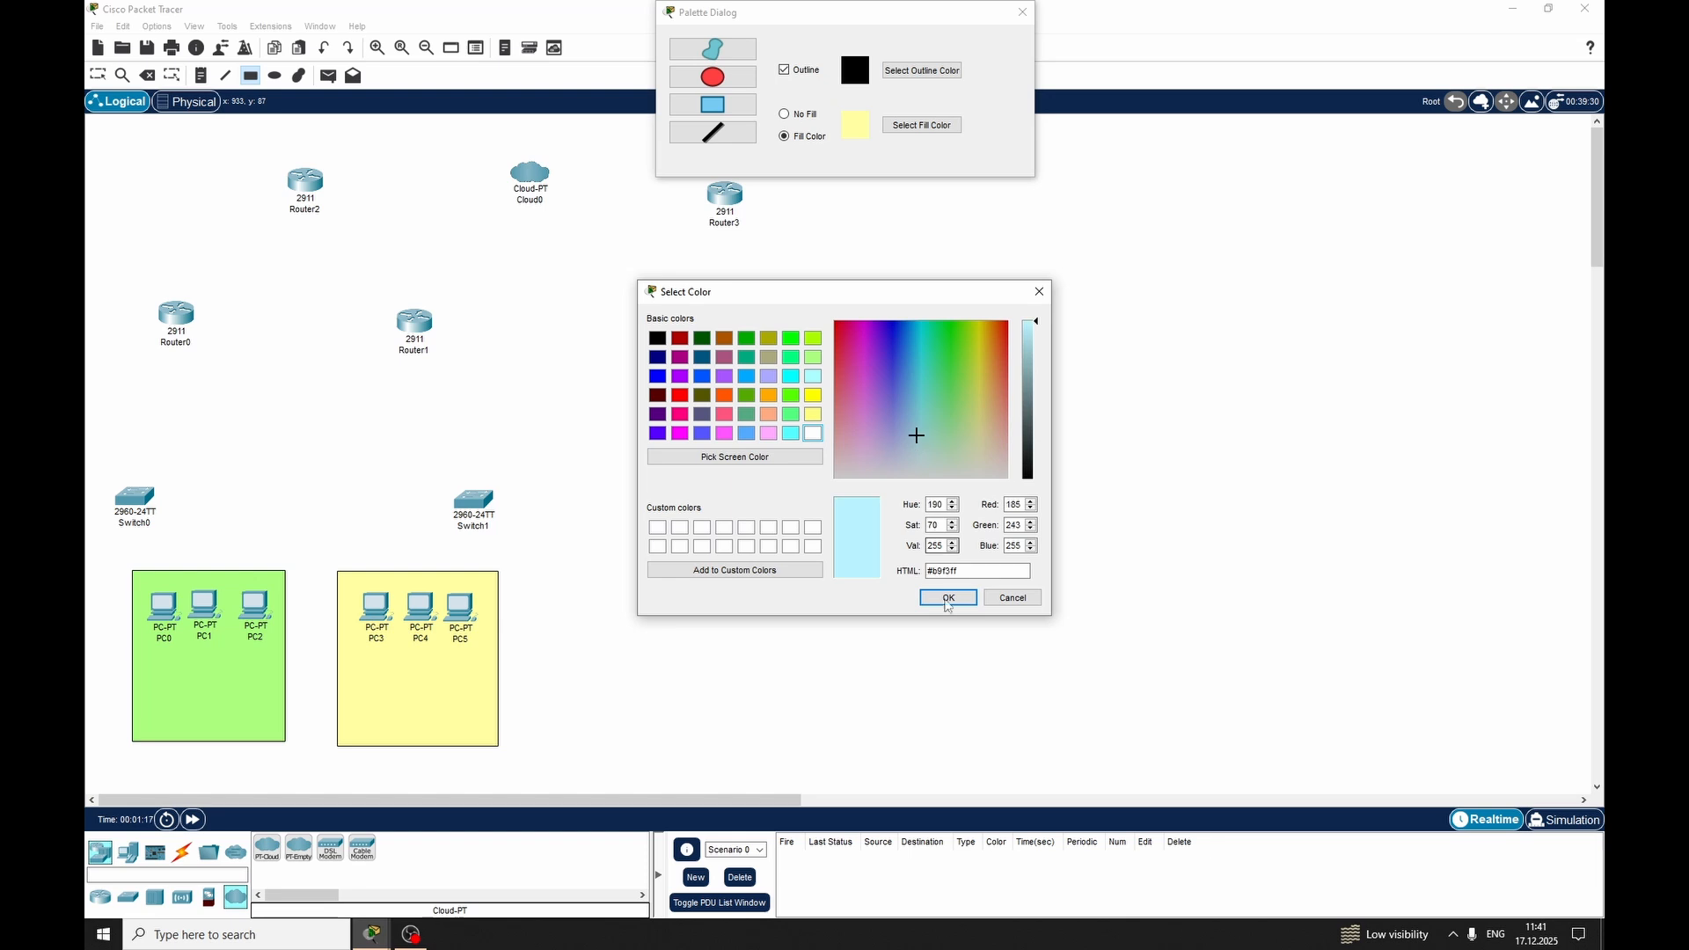
left_click(939, 597)
left_click_drag(633, 570, 890, 747)
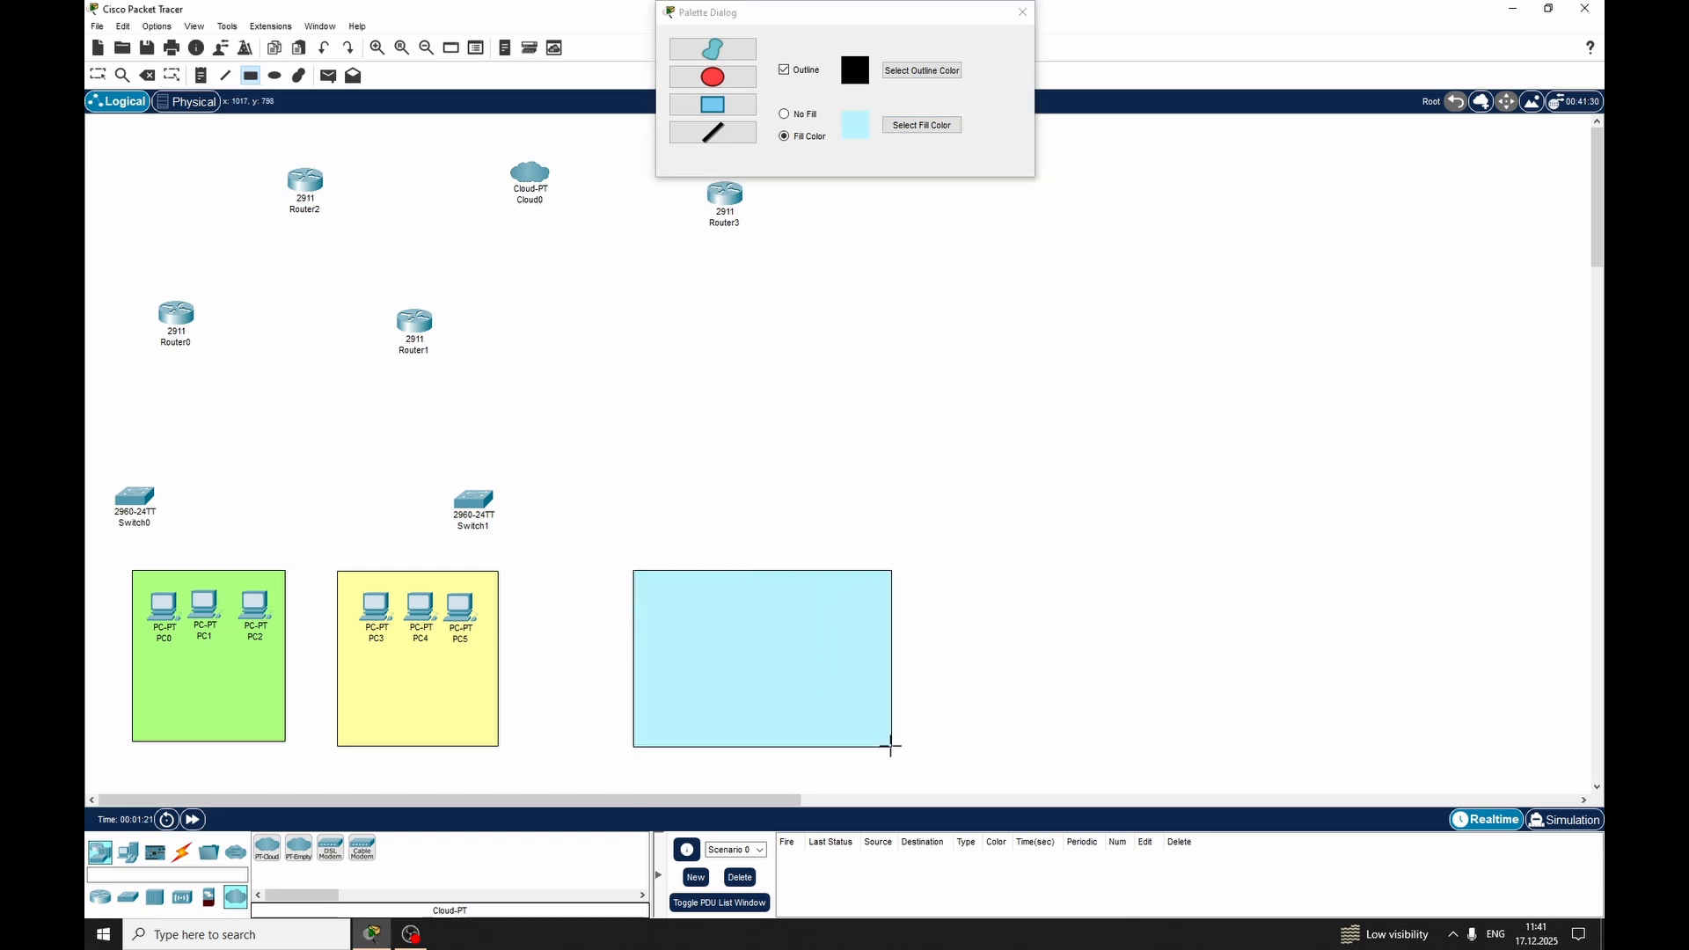
left_click(1022, 11)
key("Escape")
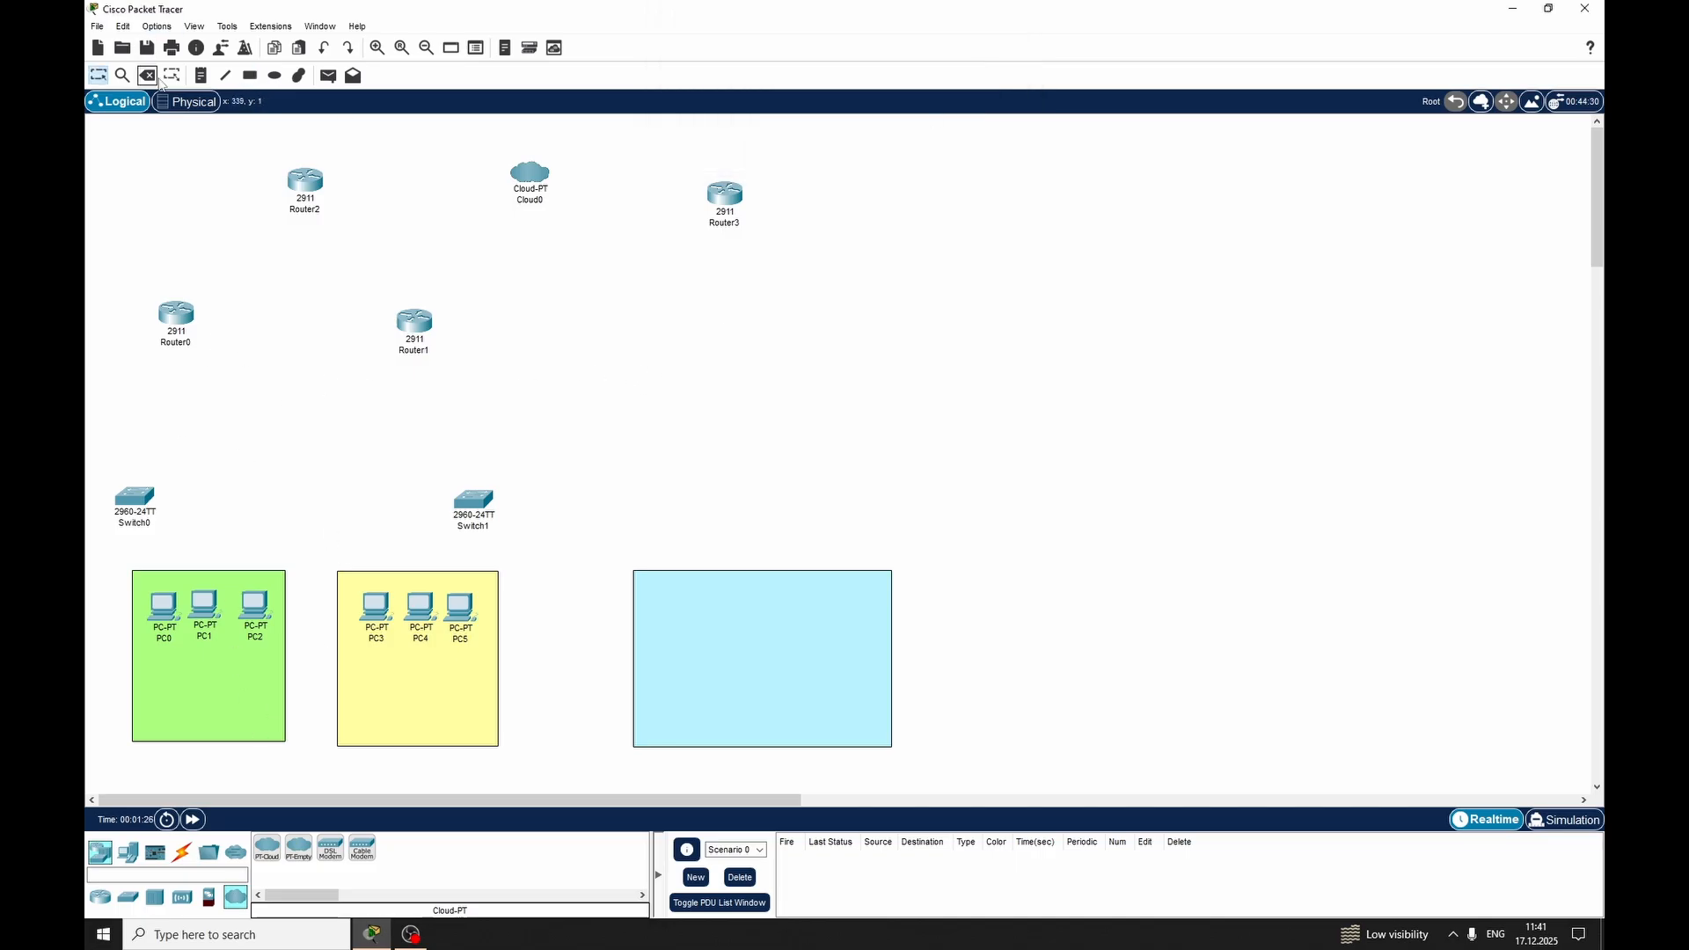
Add a note below the green area's PCs reading "192.168.10.0/24 VLAN 10", "R1 Active Router HSRP" and "R2 Standby Router HSRP" on separate lines
left_click(201, 76)
left_click(158, 655)
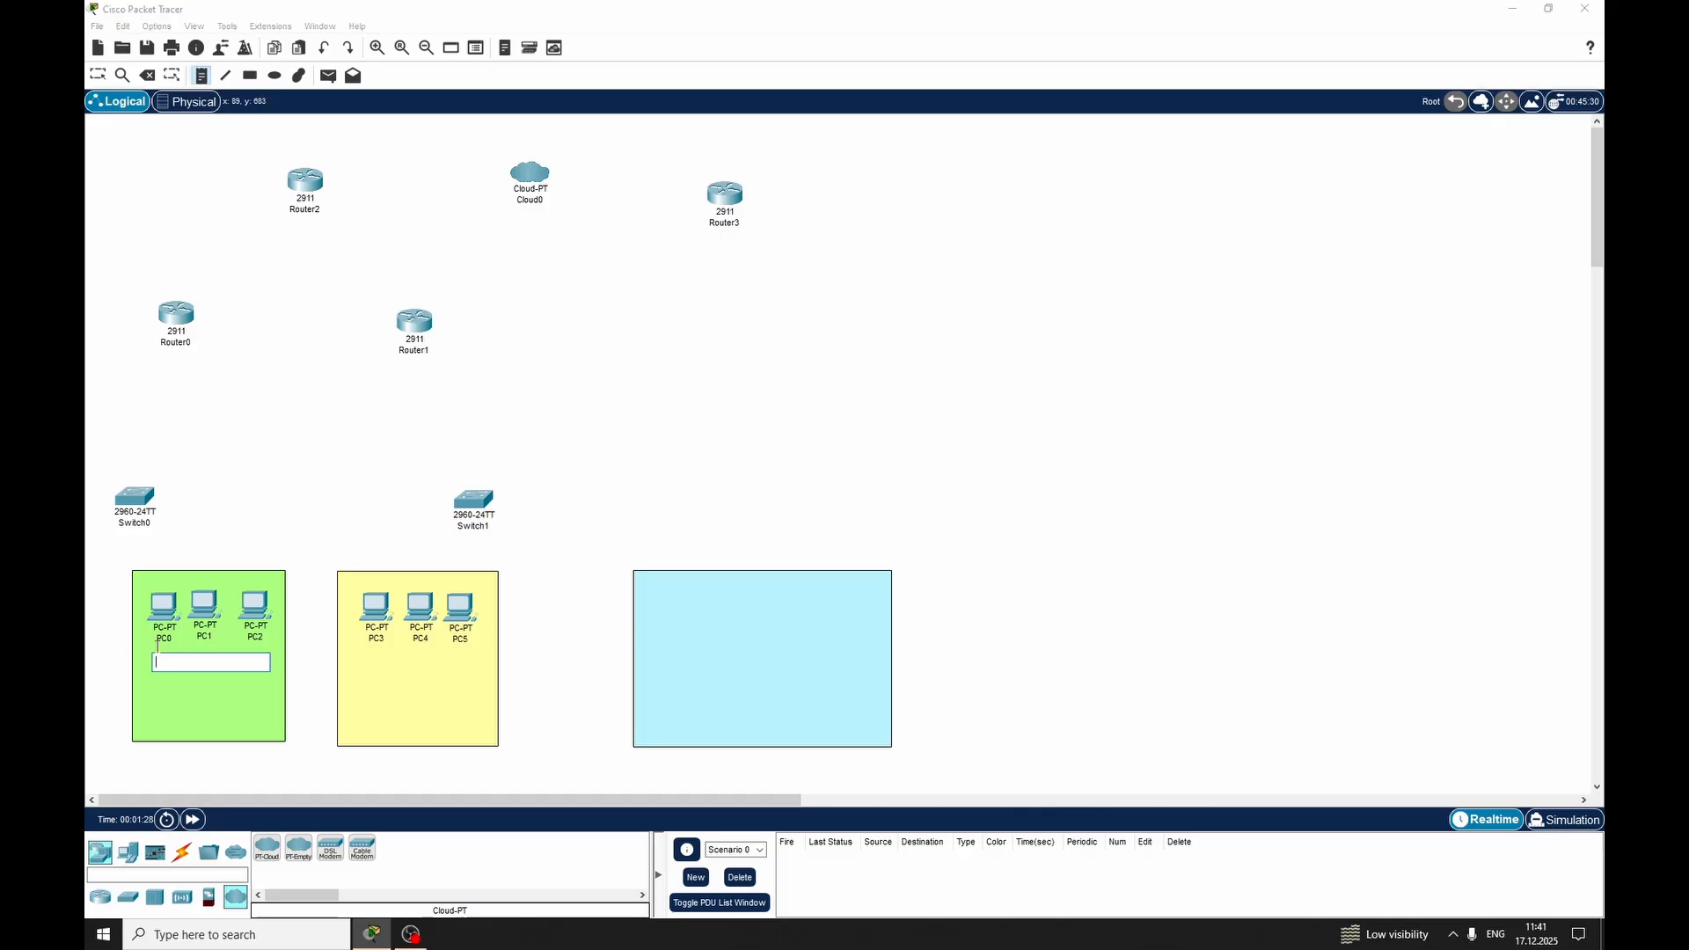
type("192.168.10.0/24 V")
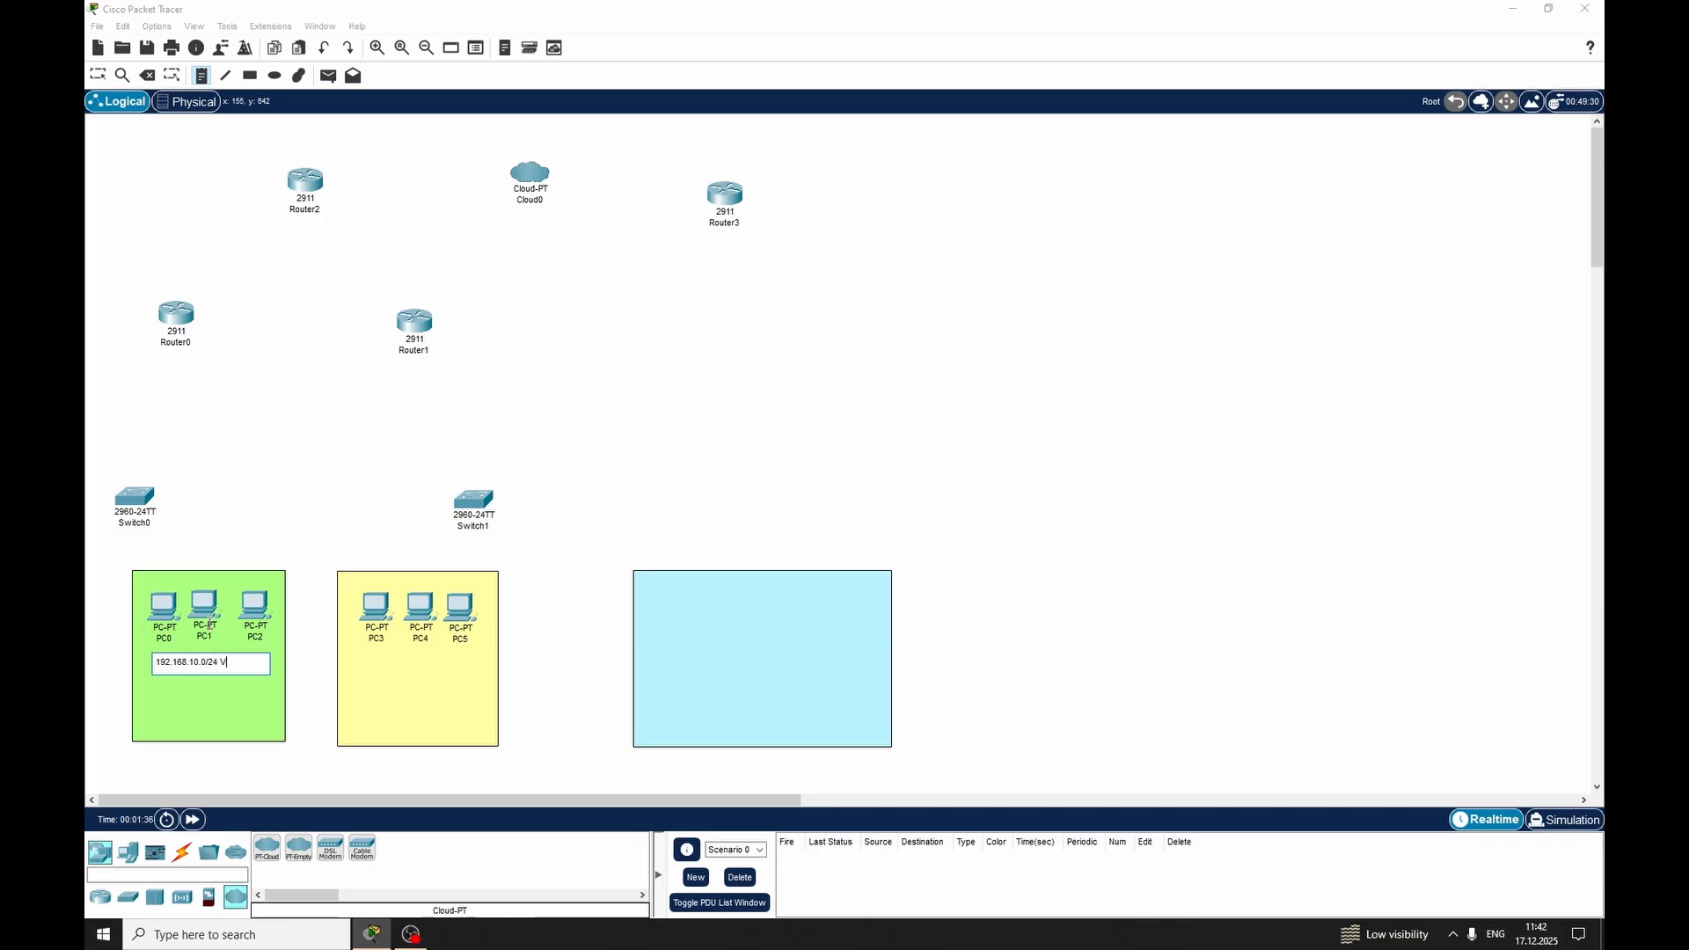
type("LAN 10")
key("Return")
type("R1 Active Router HSRP")
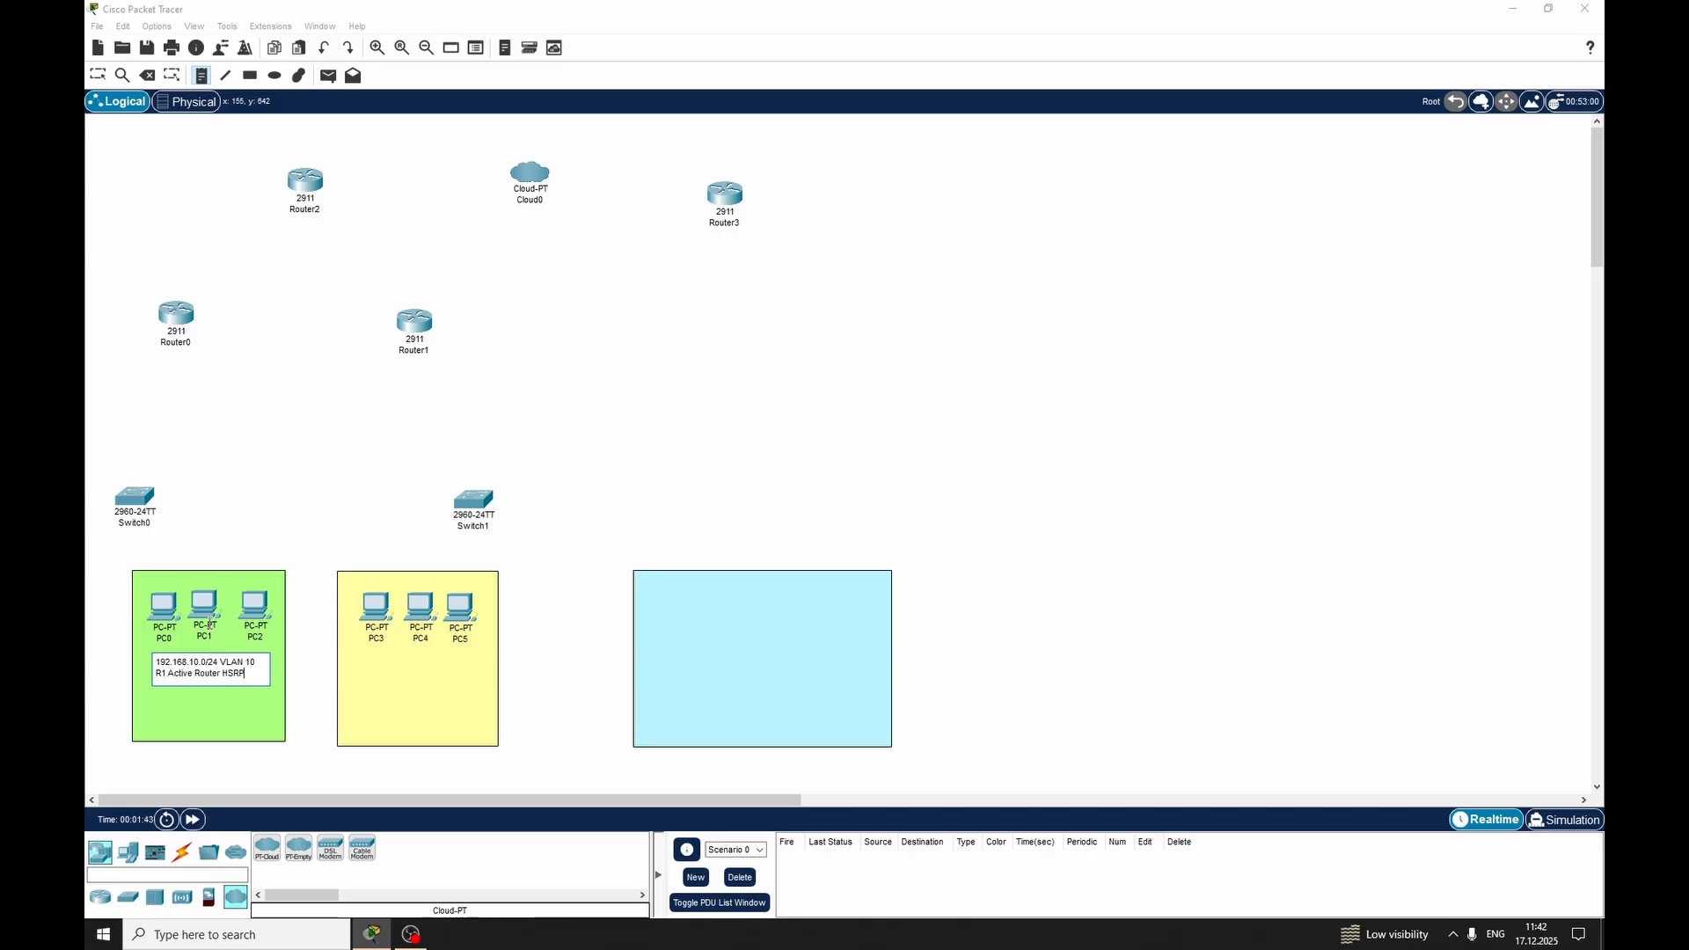
key("Return")
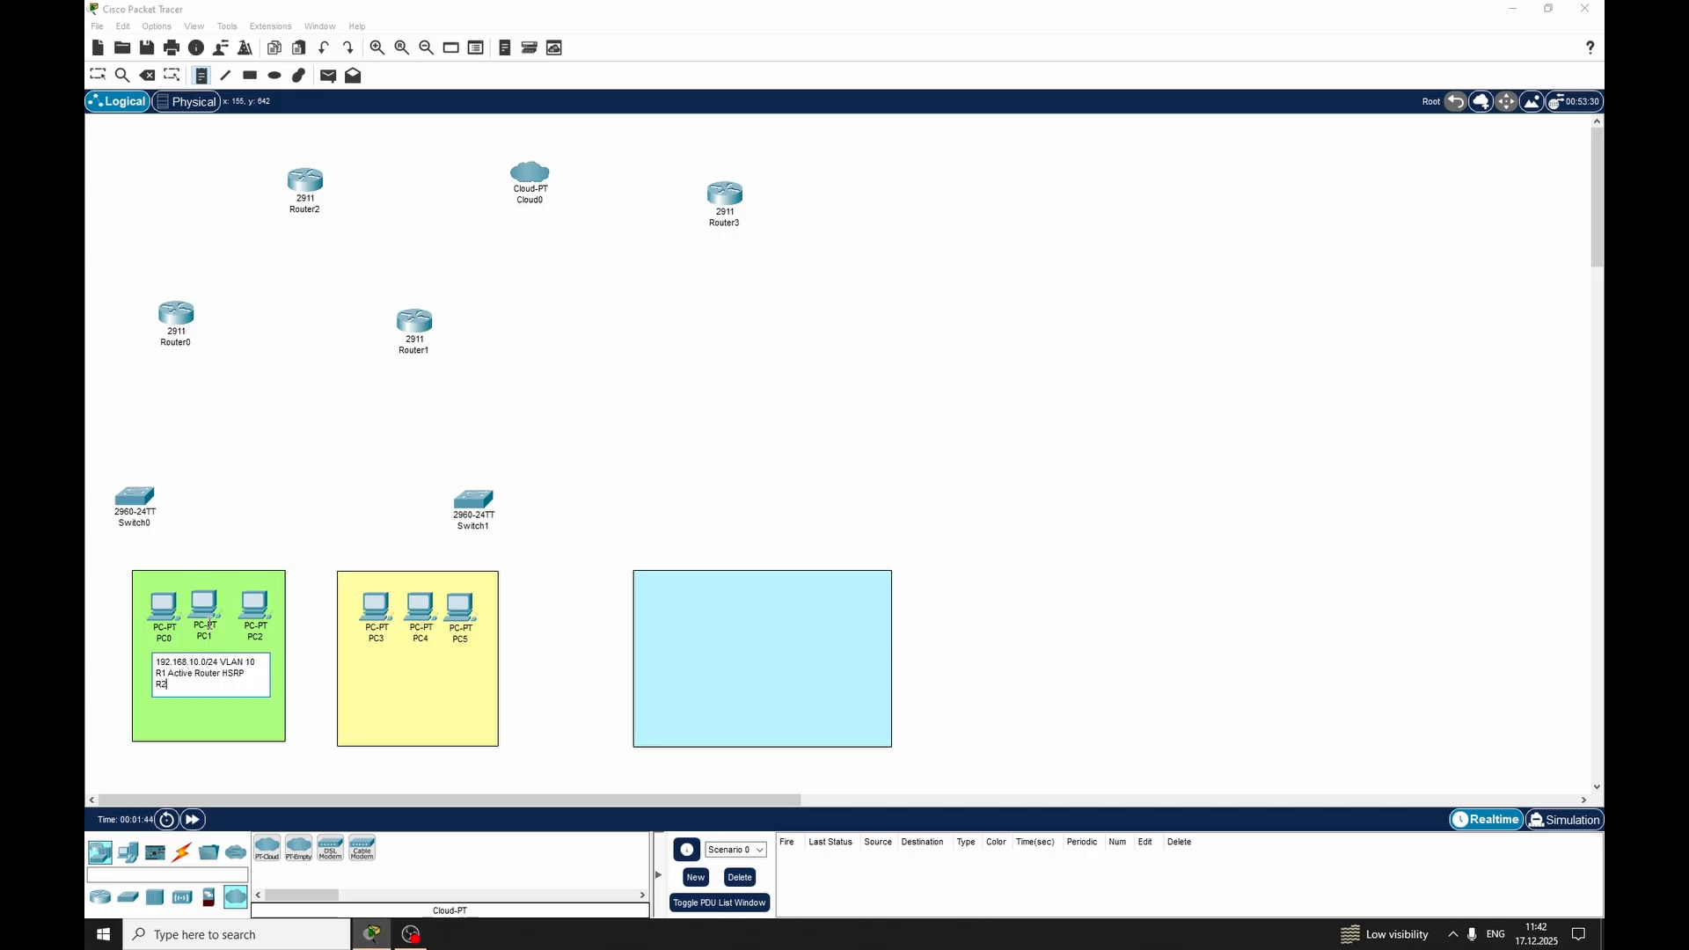
type("R2 Standby Router HSRP")
Add a note below the yellow area's PCs reading "192.168.20.0/24 VLAN 20", "R2 Active Router HSRP" and "R1 Standby Router HSRP" on separate lines
left_click(356, 656)
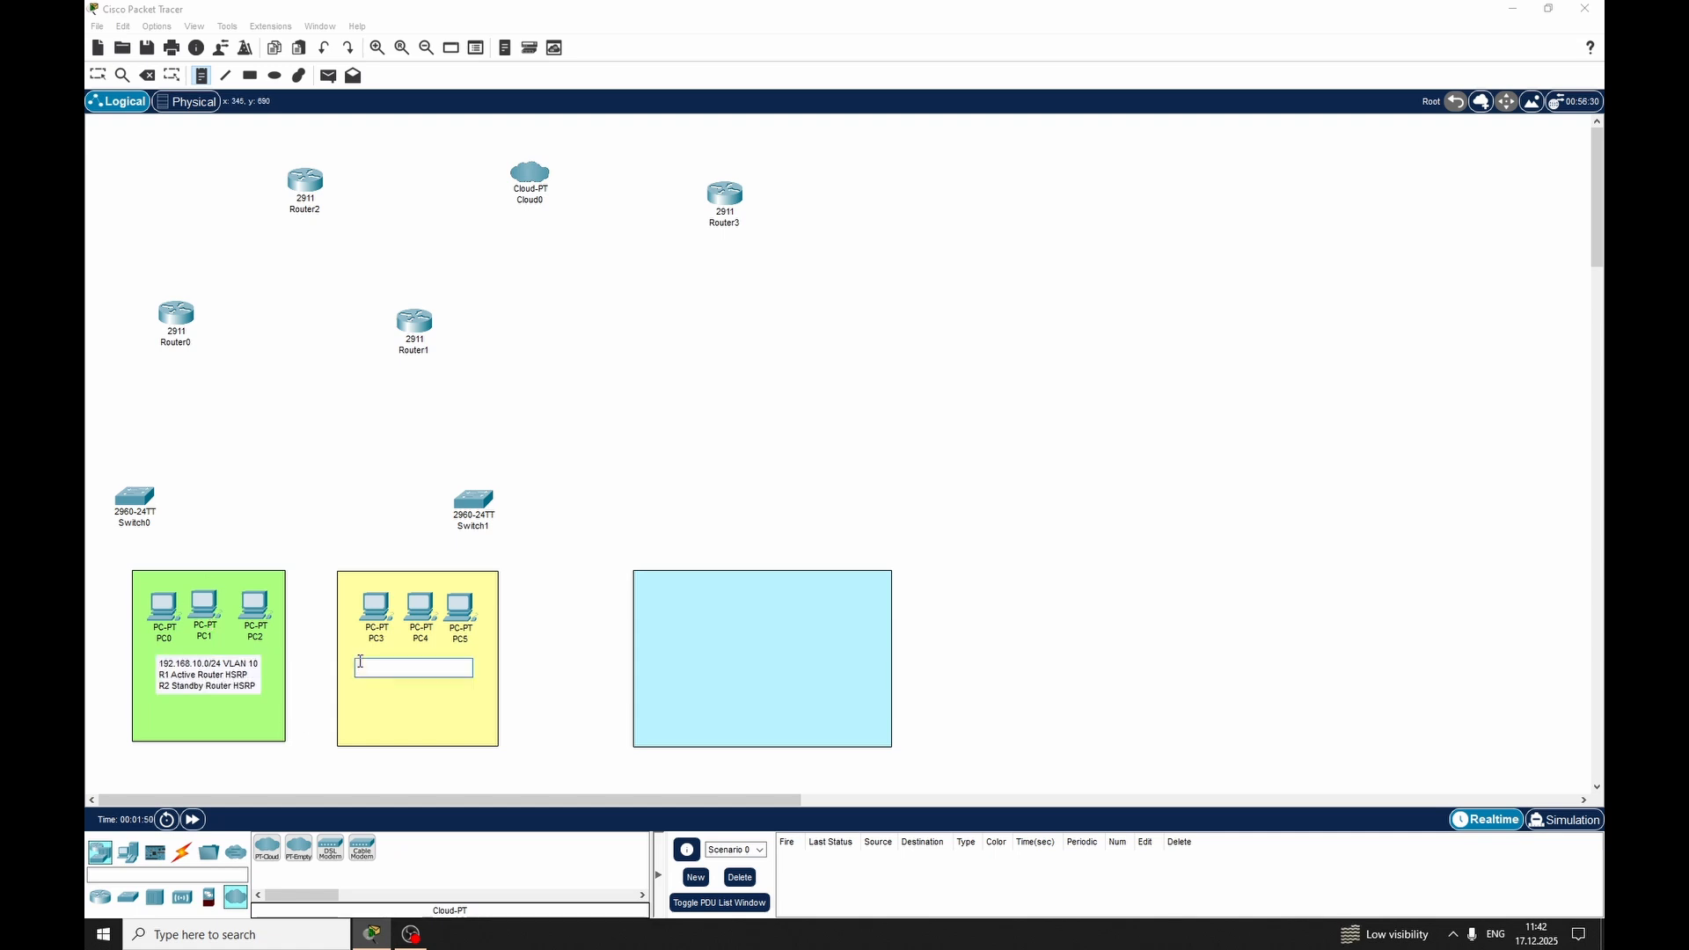
type("192.168.20.0/24 VLAN 20")
key("Return")
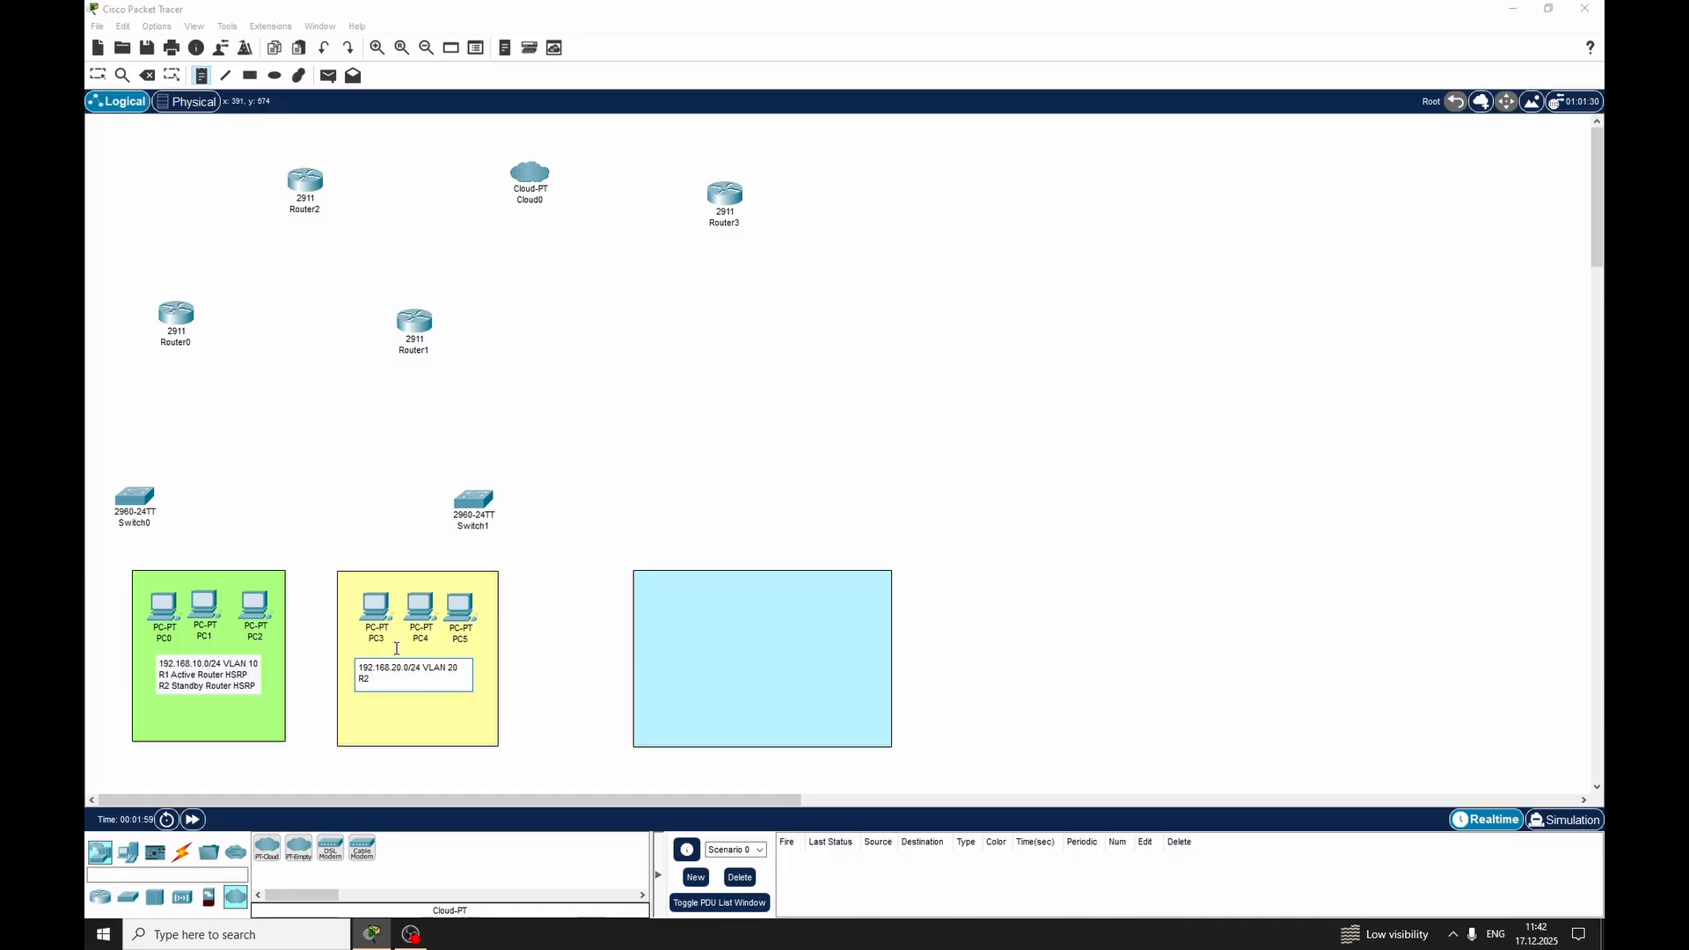
type("R2 Active Router HSRP")
key("Return")
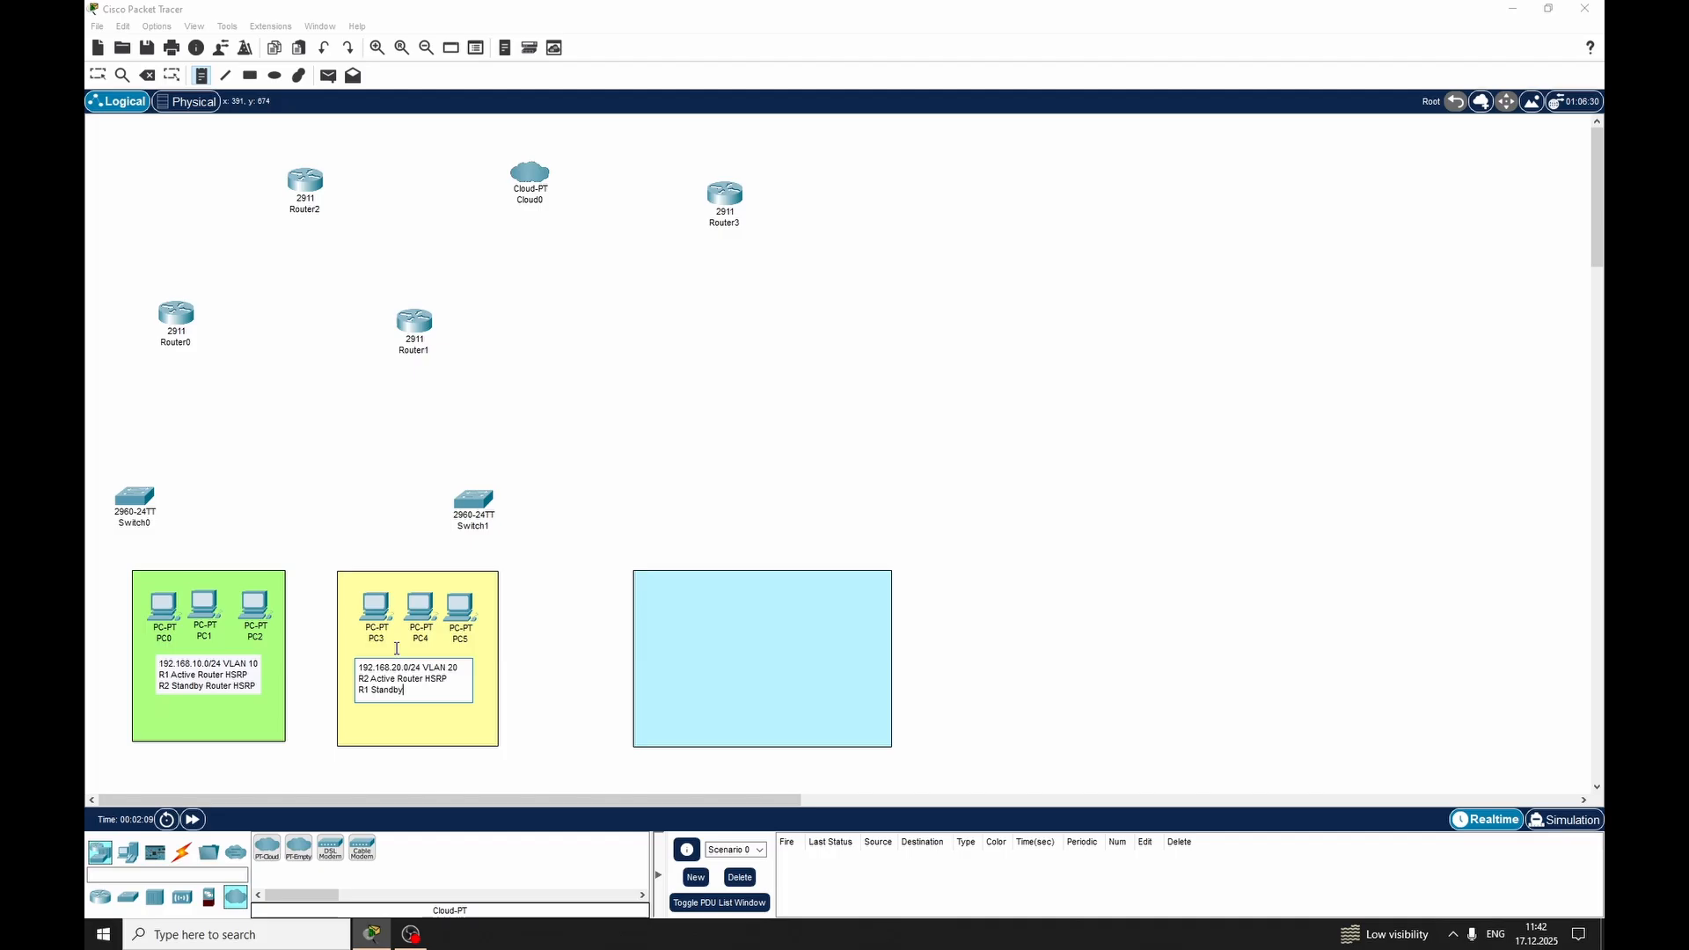
type("R1 Standby Router HSRP")
key("Escape")
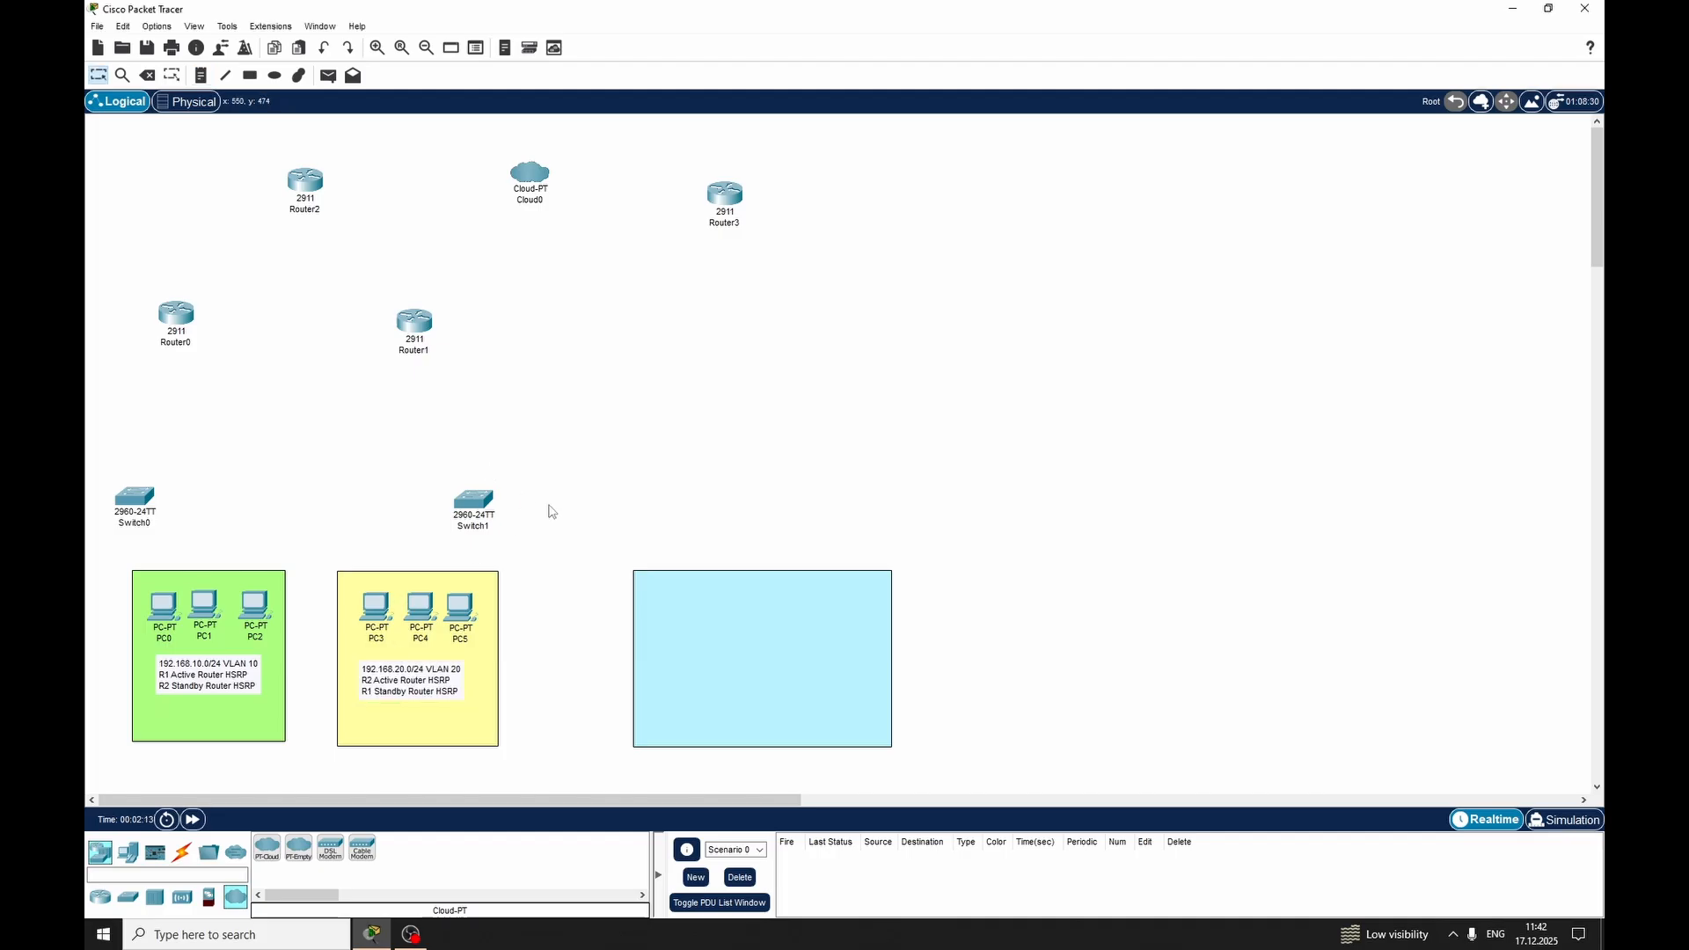
Start a task list note in the blue rectangle with the first line "1. PC's IP"
left_click(201, 77)
left_click(670, 590)
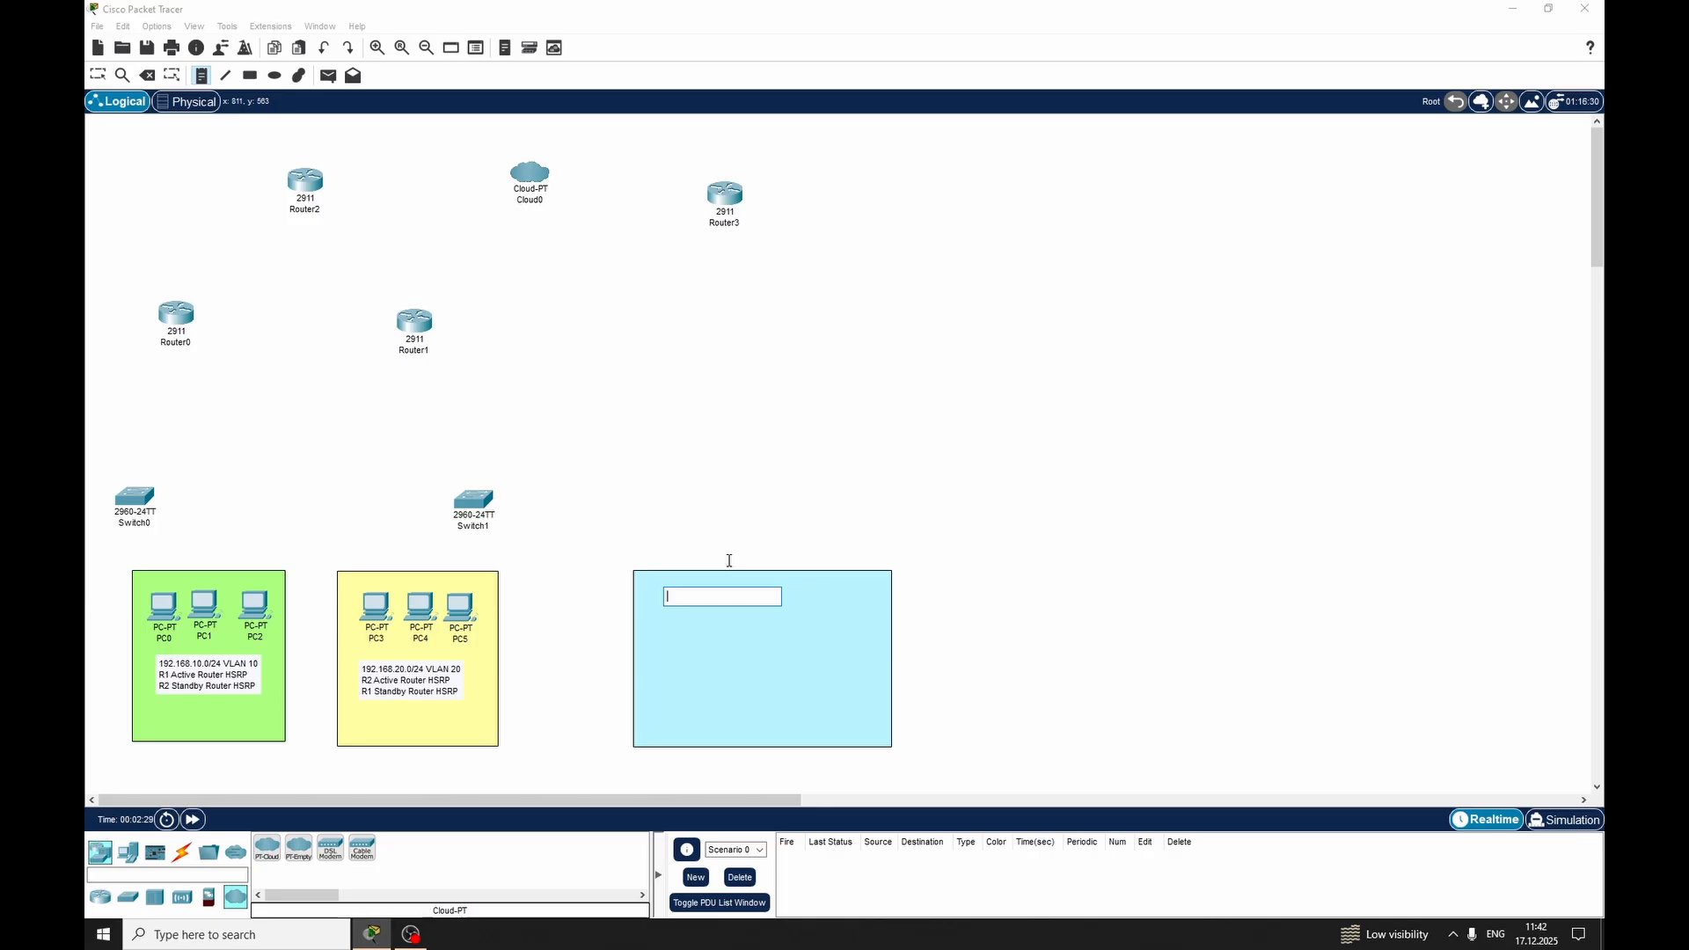
type("1")
type(".")
type("SE")
type("t PC")
key("BackSpace")
key("BackSpace")
key("BackSpace")
type(". F")
key("BackSpace")
type("PC's IP")
key("Return")
Add the lines "2.VLAN" and "3.TRUNK INTERFACES" to the task list note
type("2.")
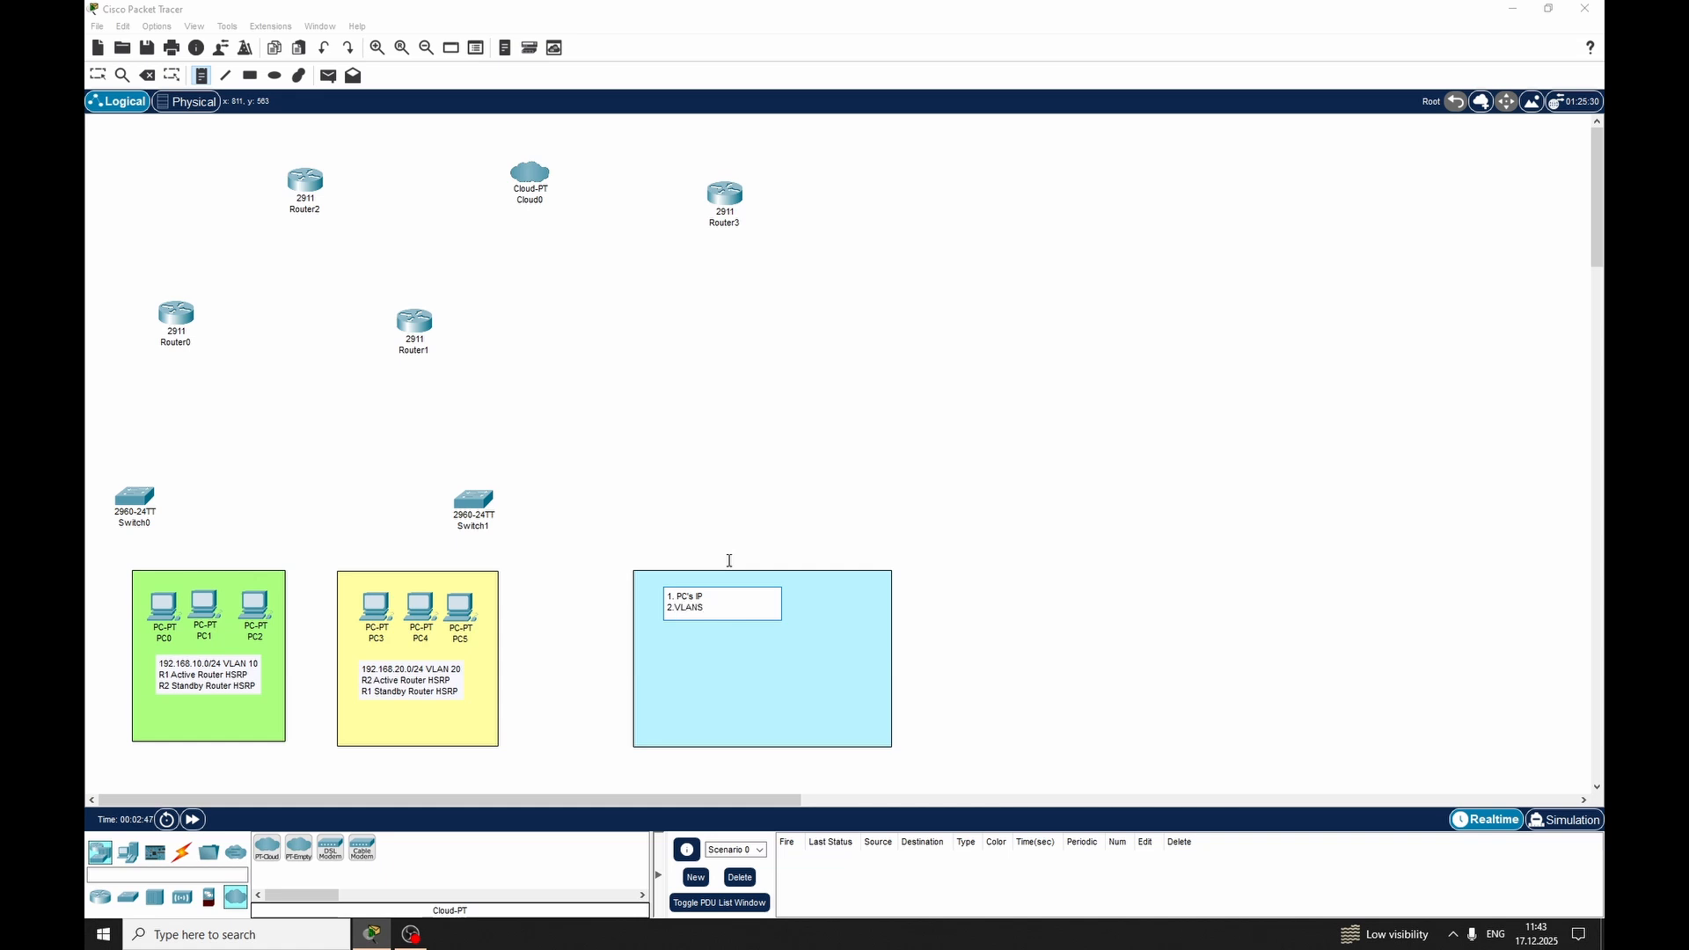
key("BackSpace")
key("Return")
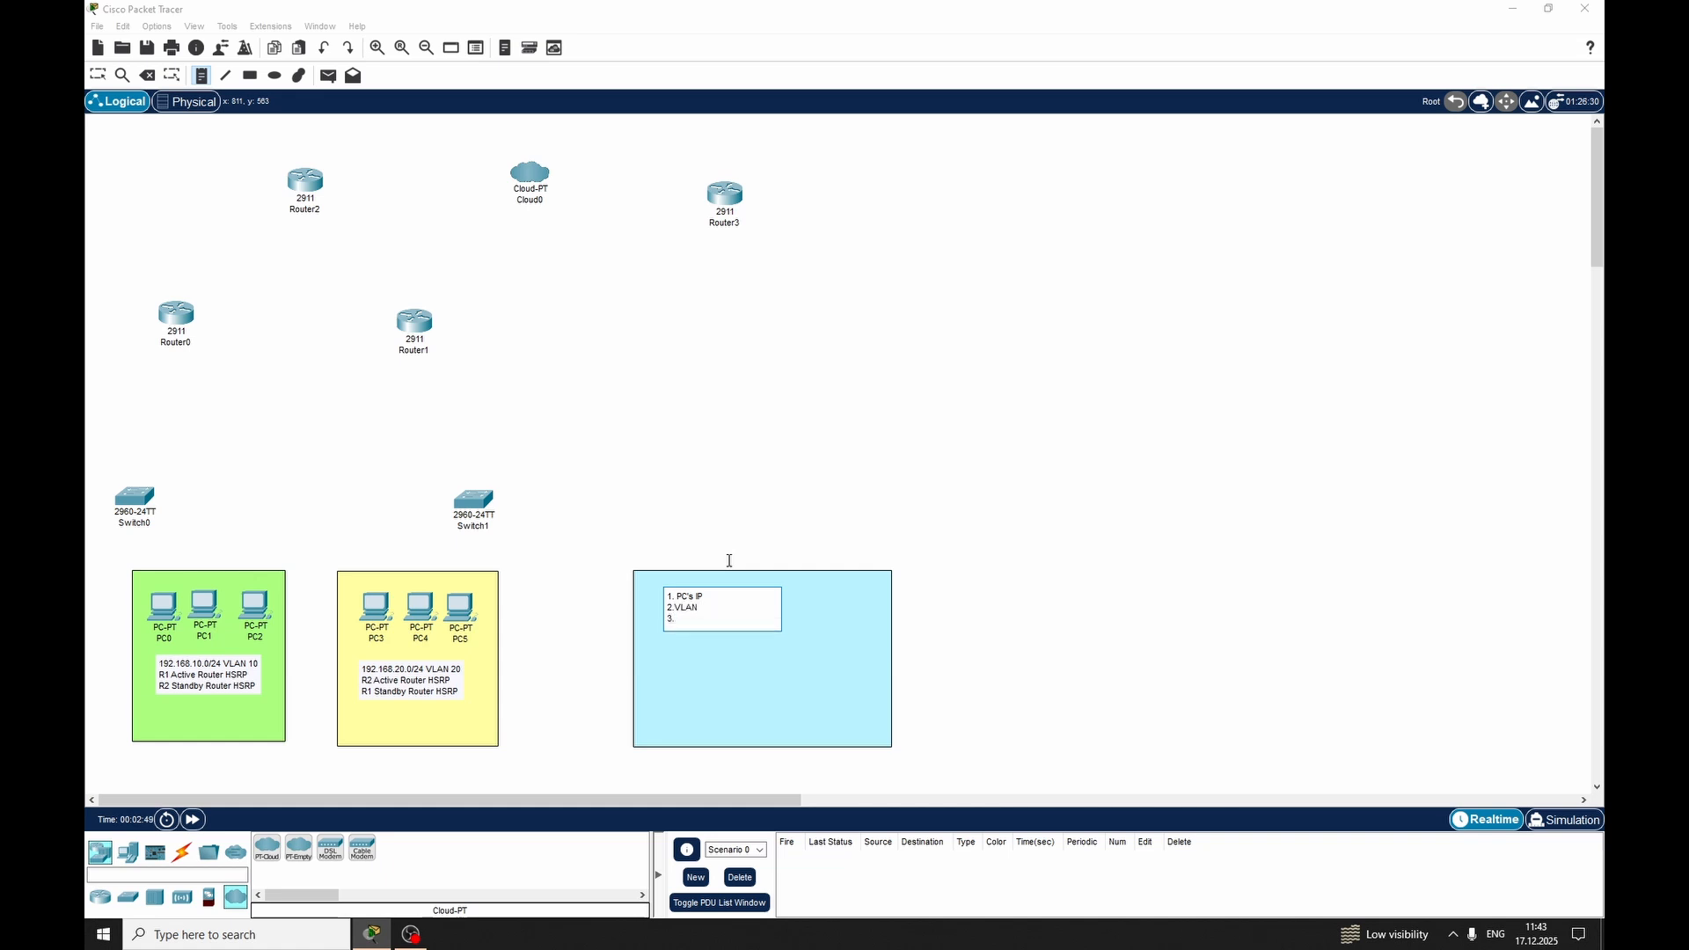
type("3.T")
key("BackSpace")
key("BackSpace")
type("TUN")
key("BackSpace")
key("BackSpace")
type("UNK INTERFACES")
Add the lines "4.HSRP ON R1 and R2" and "5.CLOUD" to the task list note
key("Return")
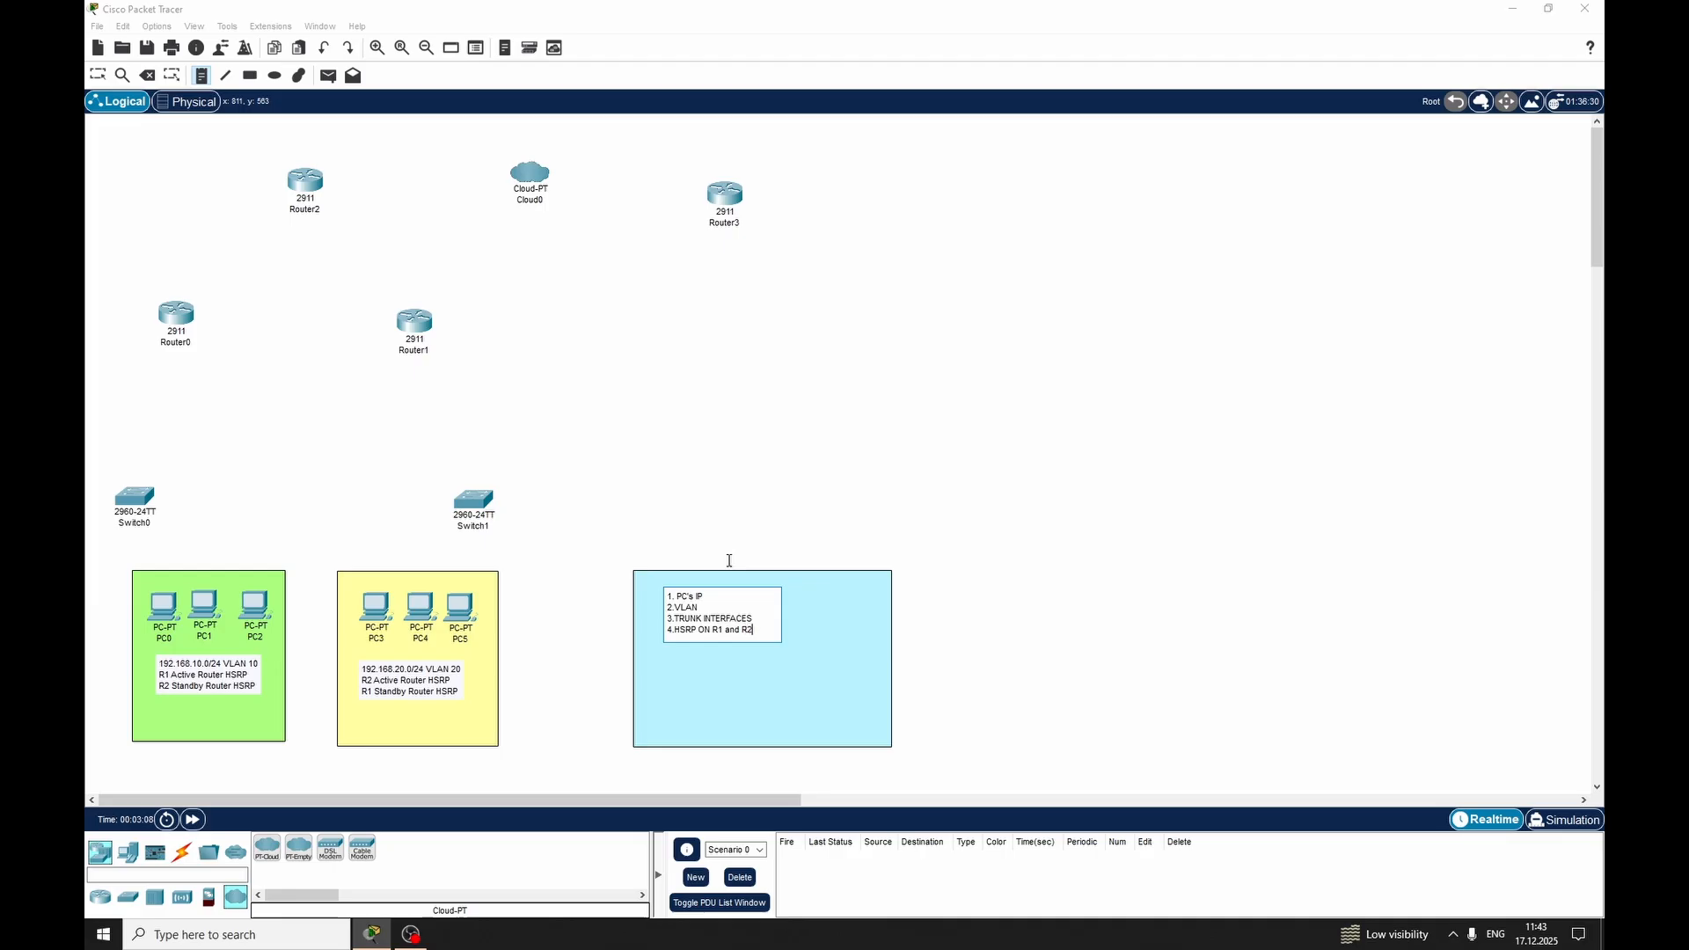
key("Return")
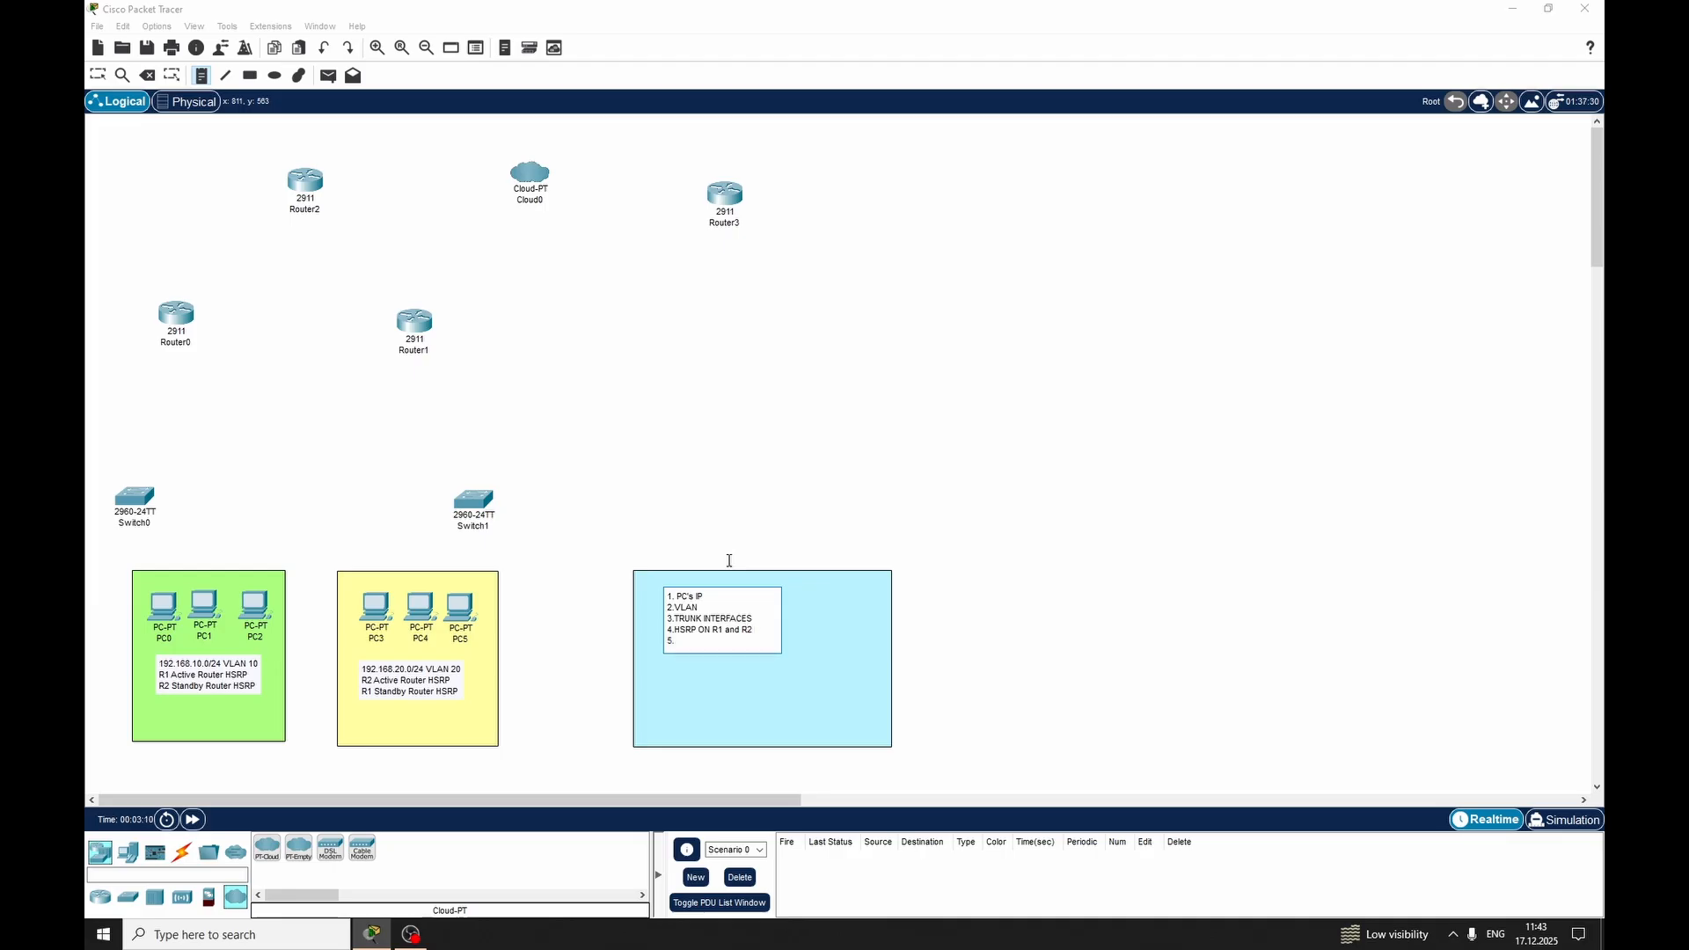
type("5.CLOUD")
key("Return")
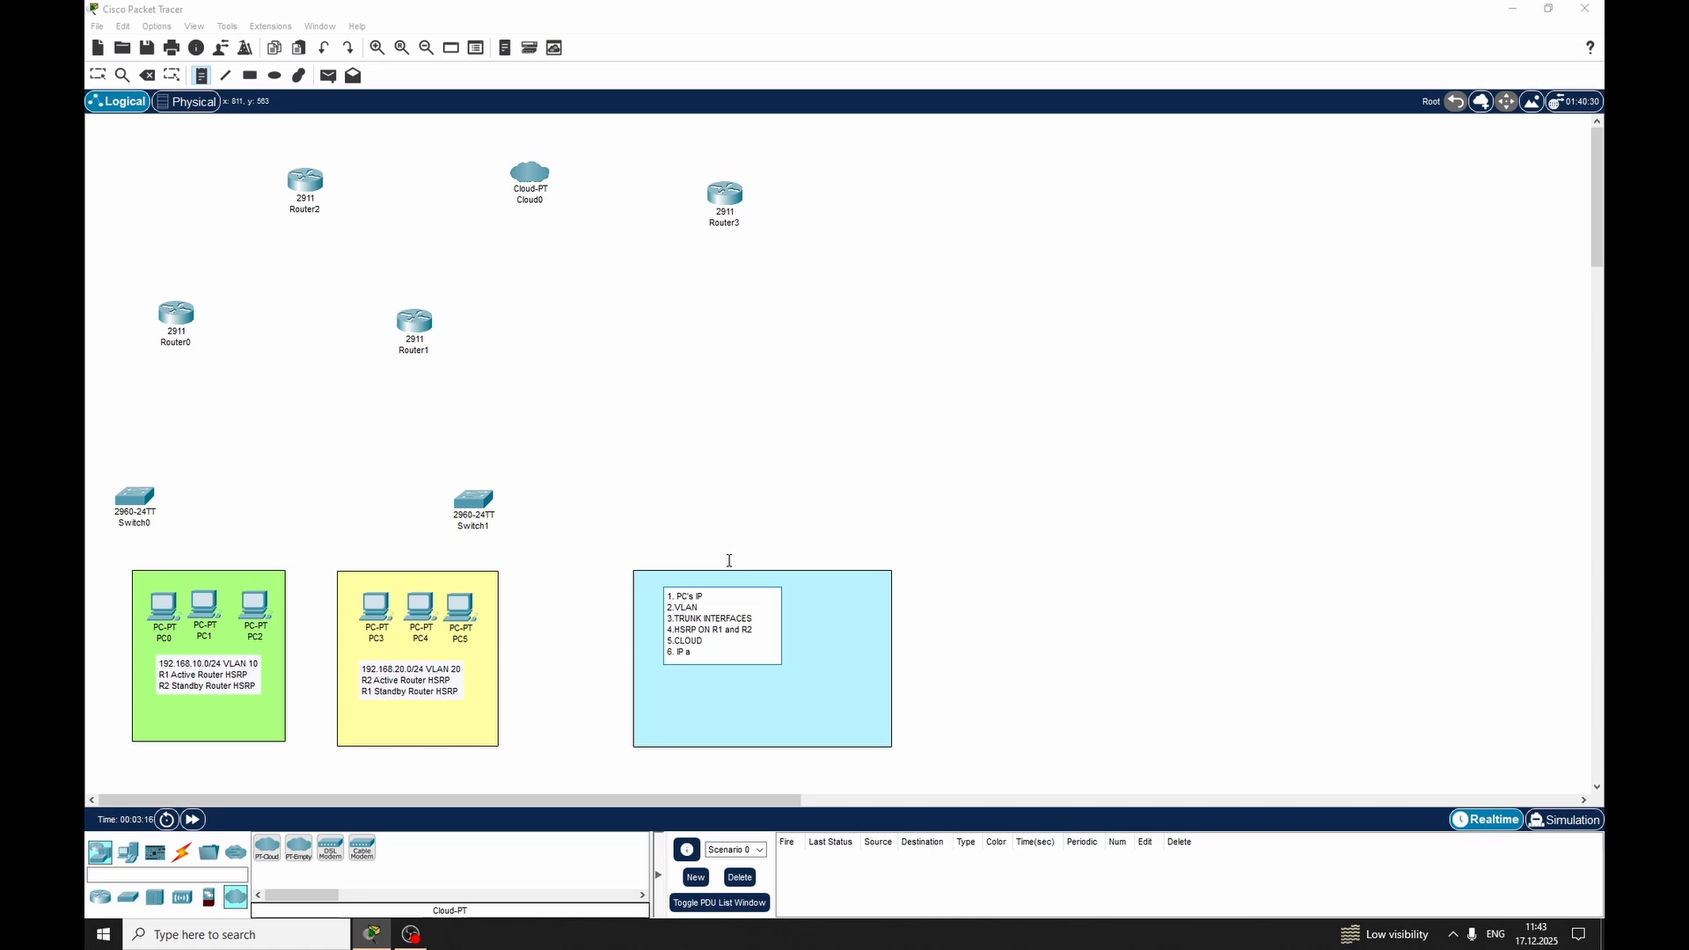
Add the line "6. IP ADRESSES ON ROUTERS" to the task list note
type("6. IP AD")
key("BackSpace")
type("d R2 5.CLOU")
type("D 6. IP AD")
type("RE")
type("SSES O")
type("N ROUTERS")
key("Return")
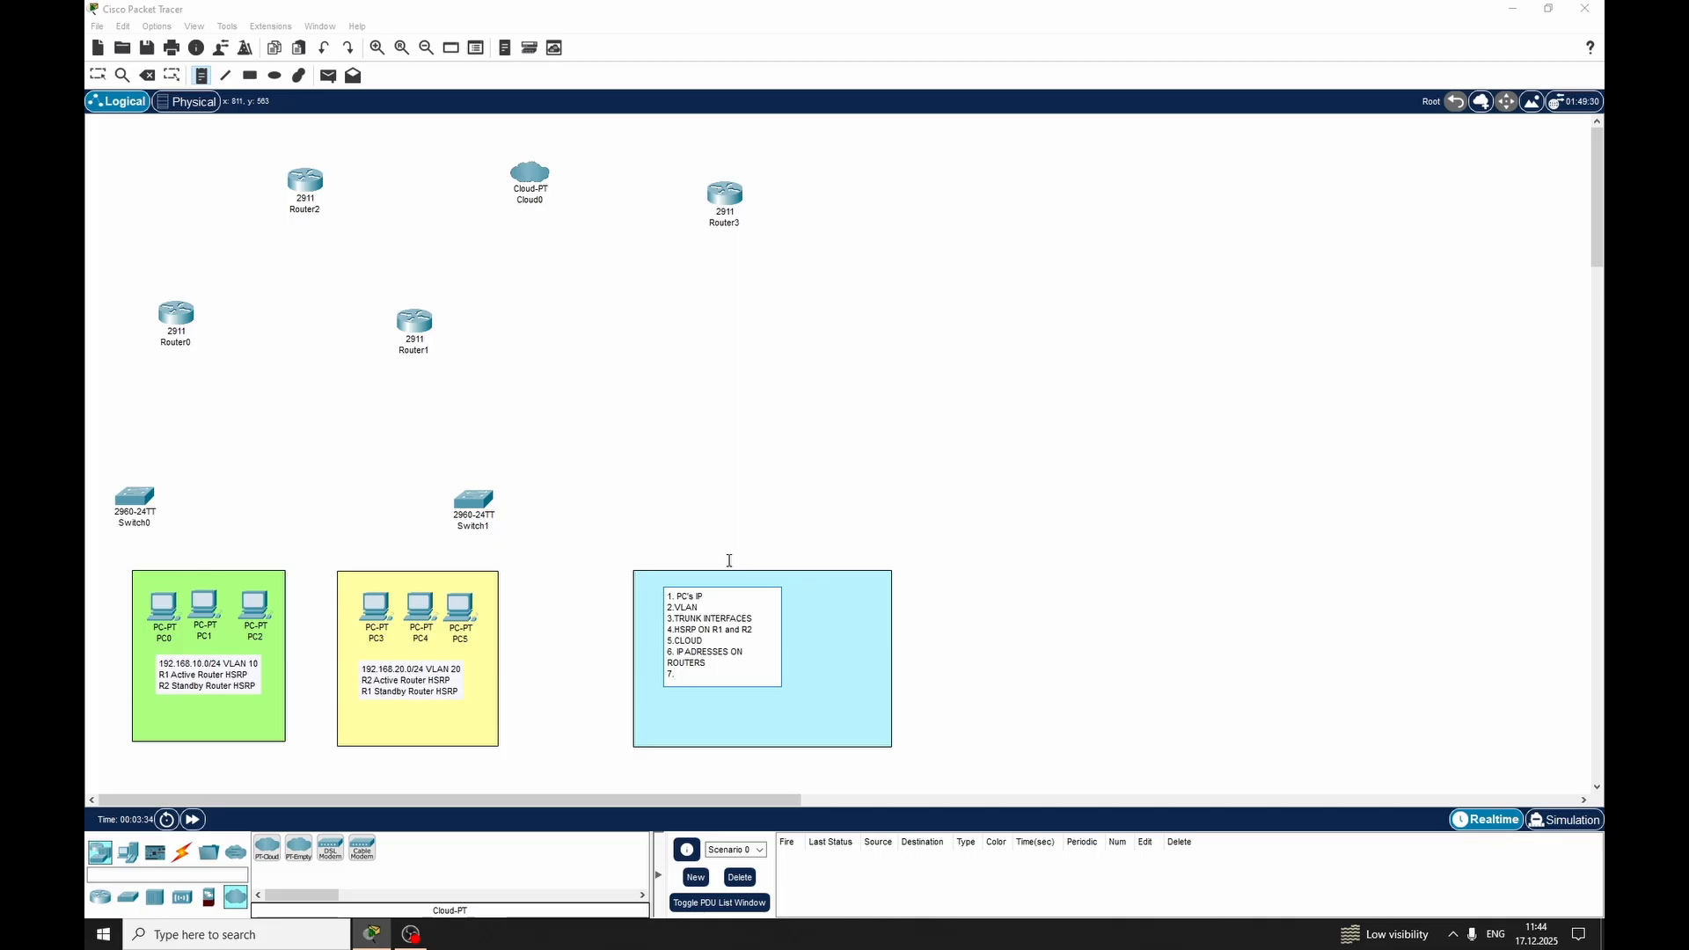
Finish the task list with "7.OSPF" and "8. TEST NETWORK", and move the note to the middle of the blue rectangle
type("OSPF")
key("Return")
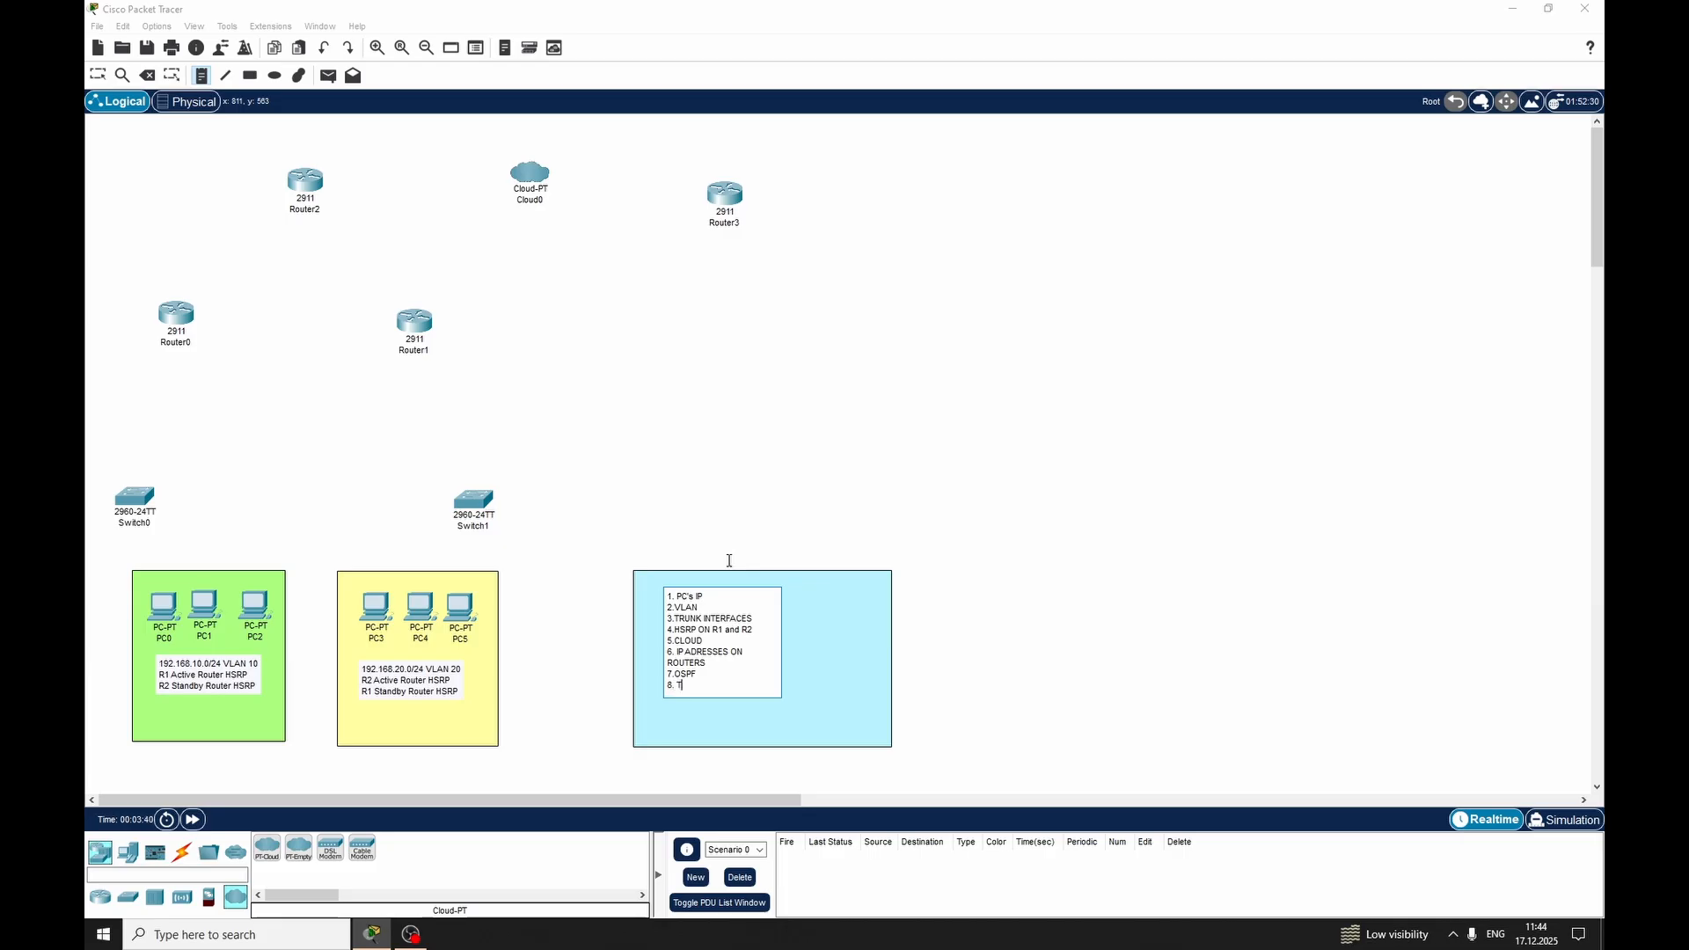
type("8. TEST NETWORK")
left_click(729, 560)
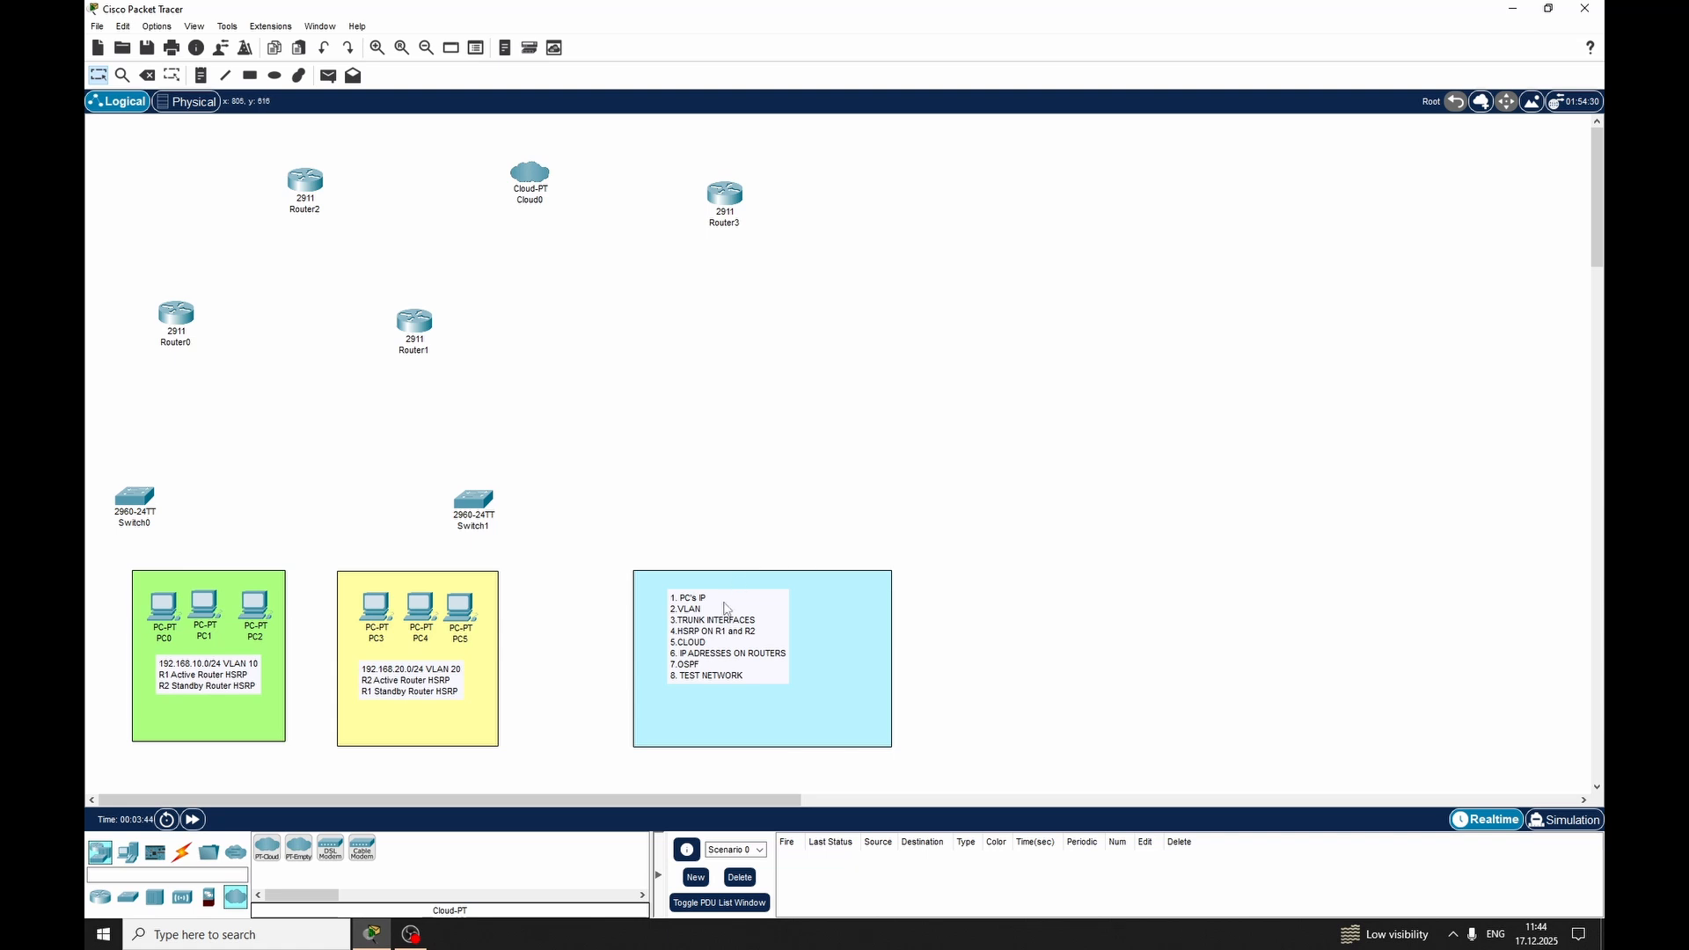
left_click_drag(723, 603, 762, 628)
left_click(762, 480)
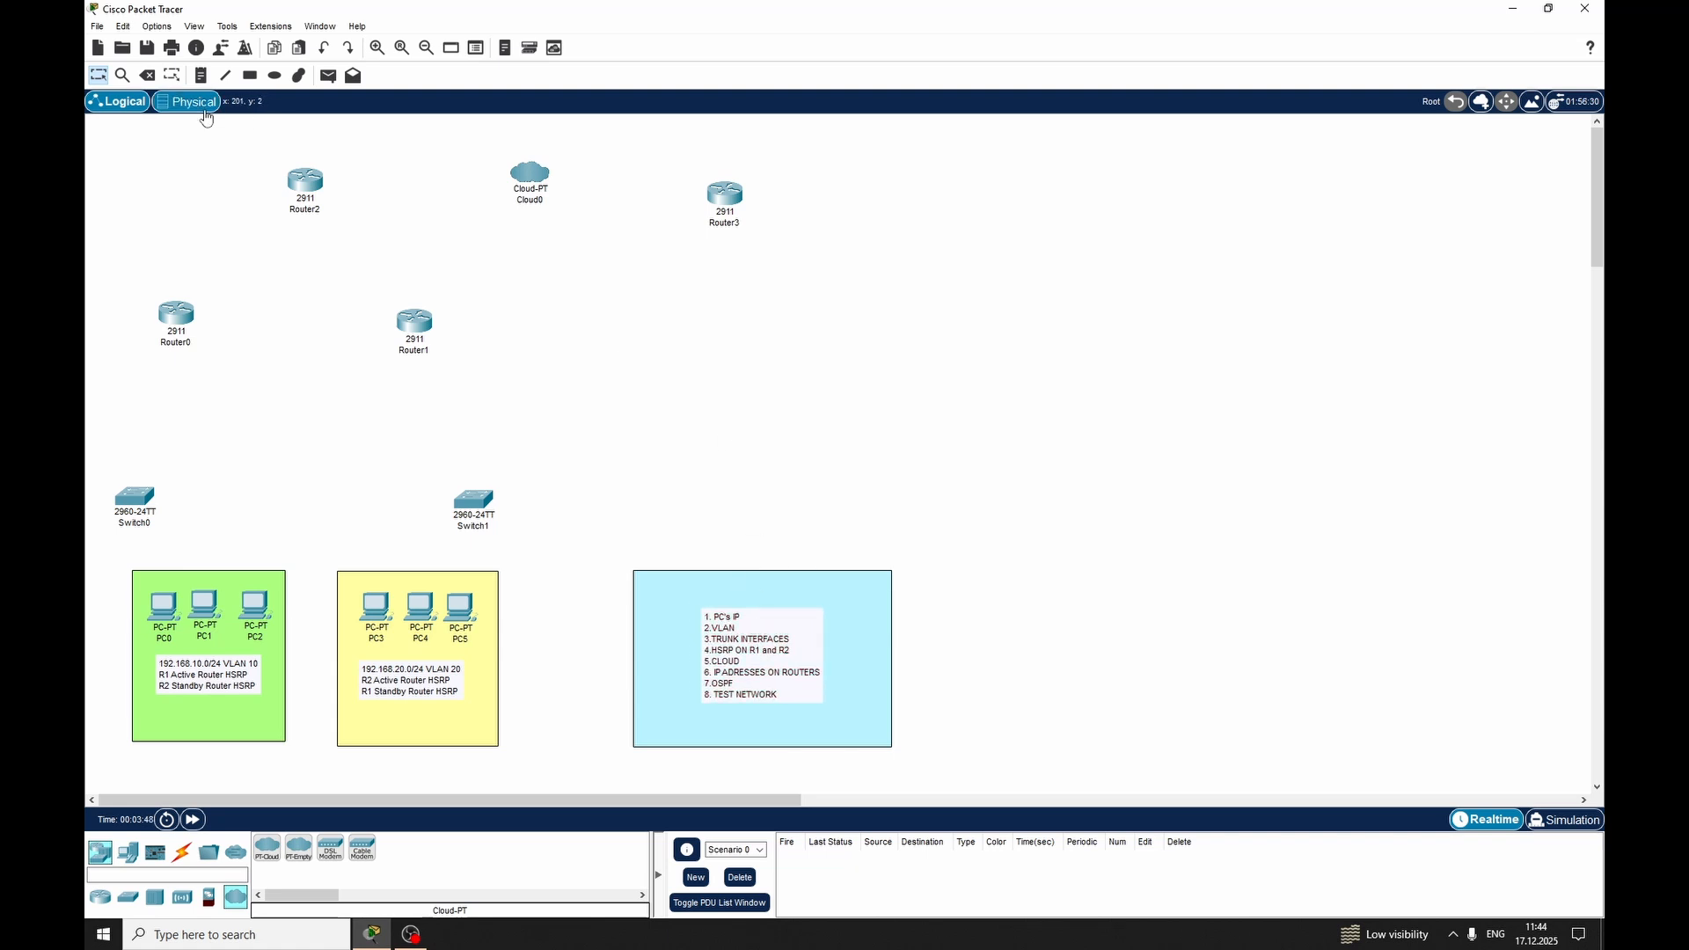
Insert the line "0.SET UP LAB" at the beginning of the task list note
double_click(721, 617)
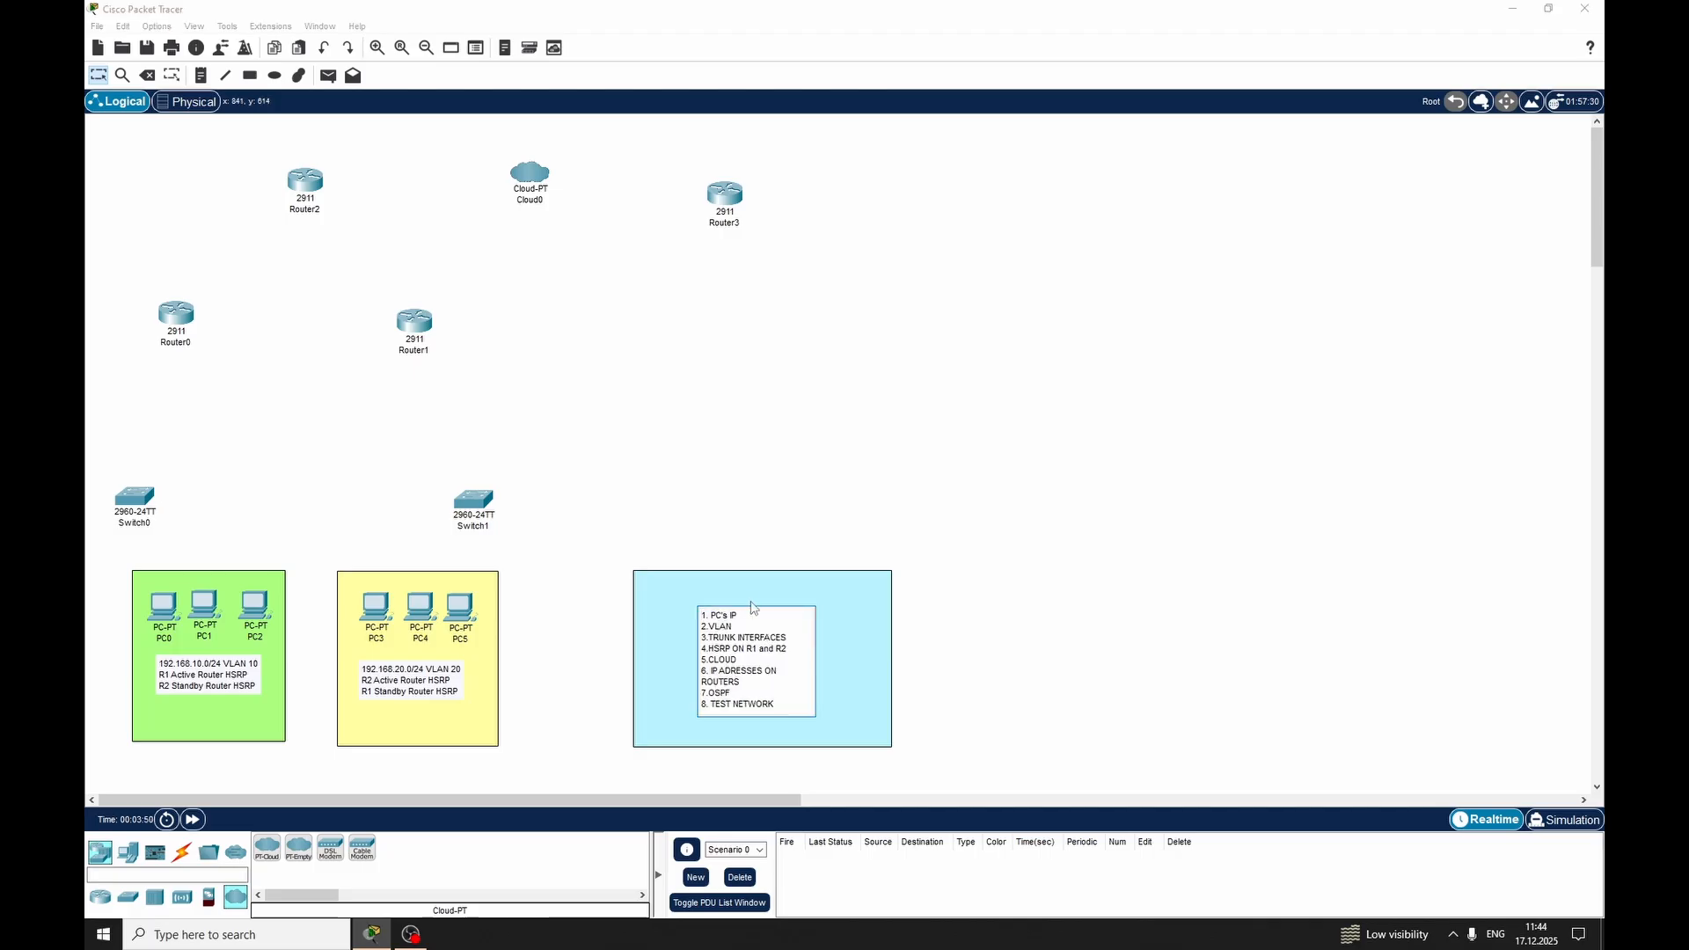
key("Return")
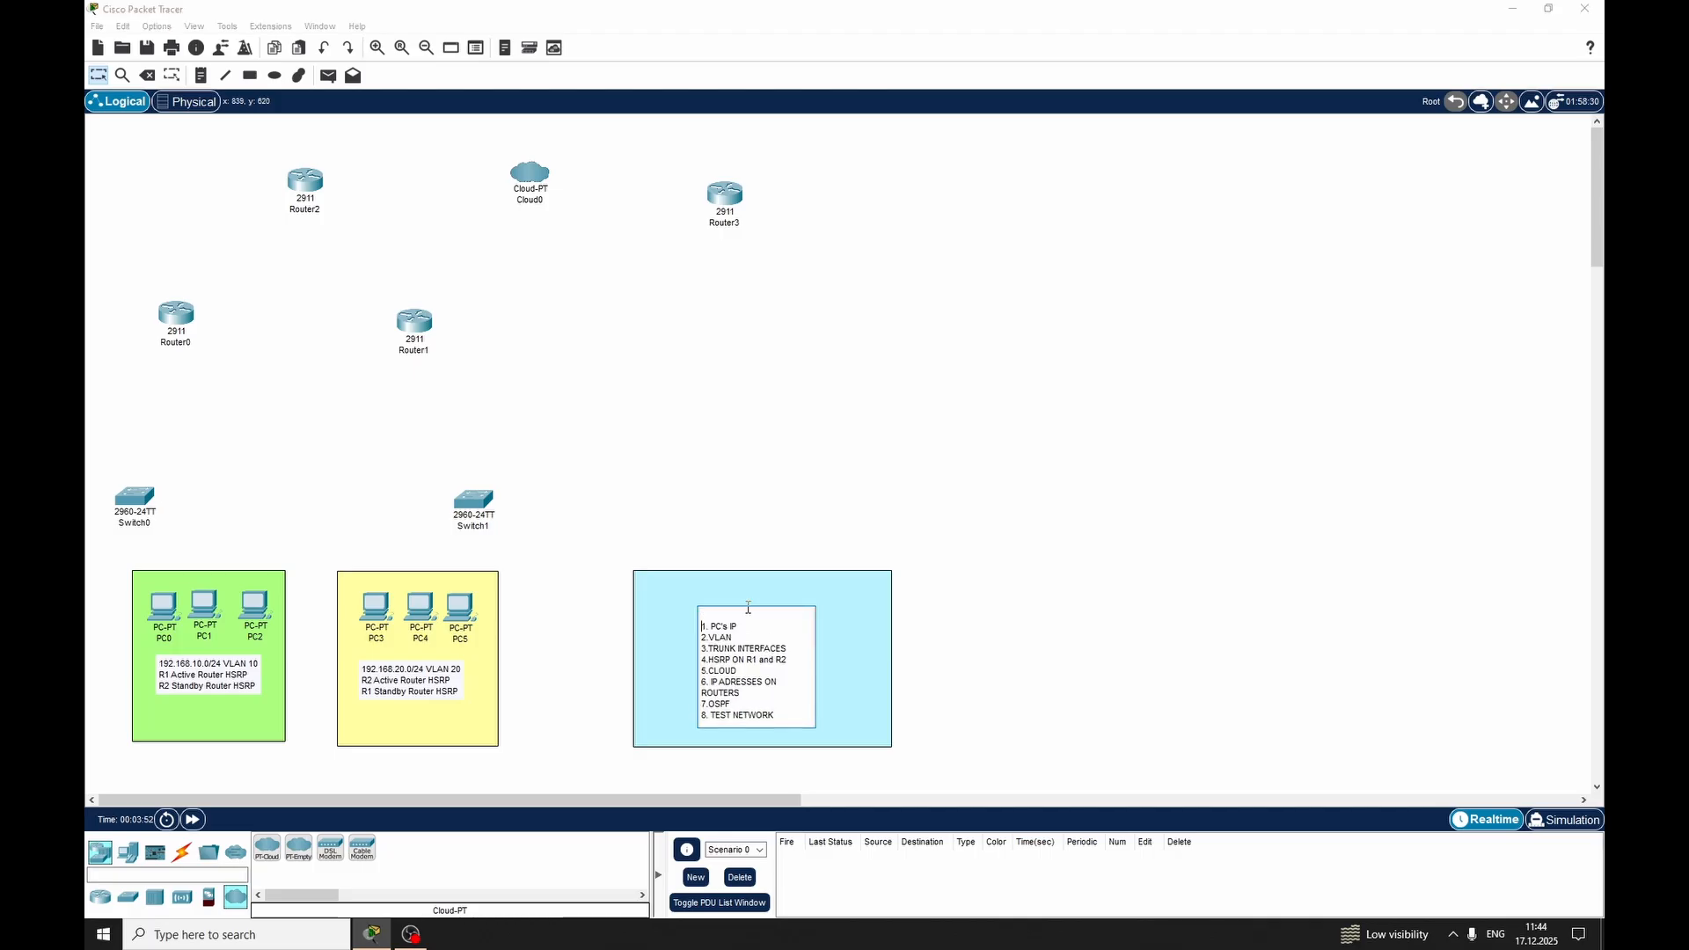
type("0.SET UP LAB")
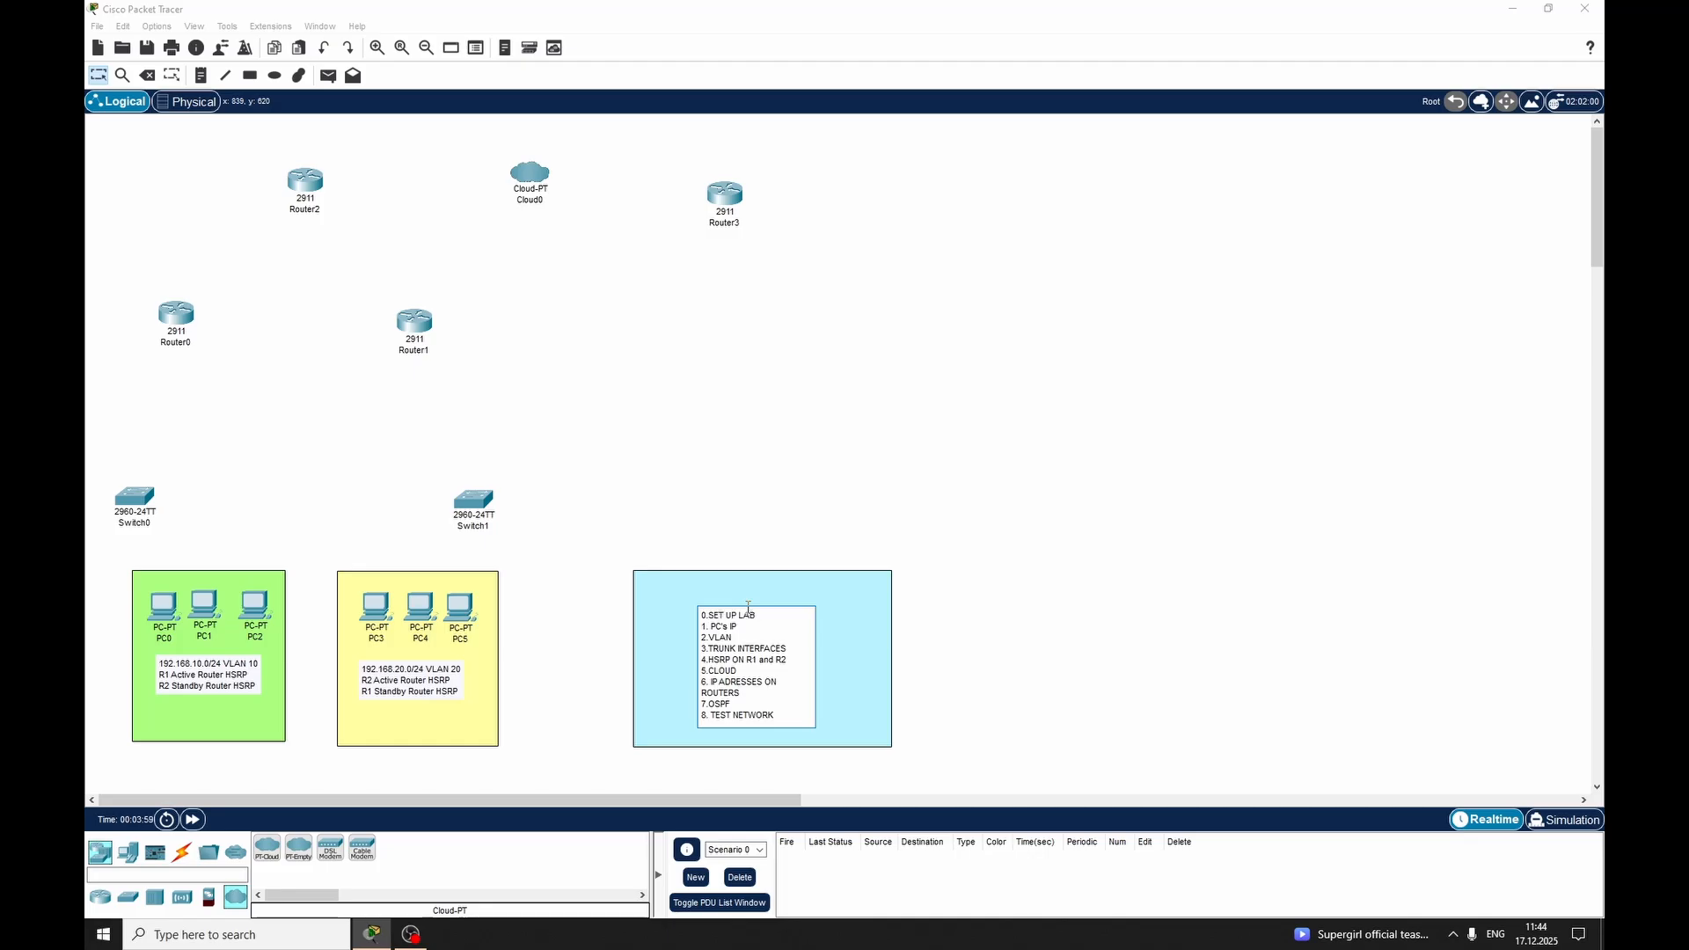
left_click(749, 608)
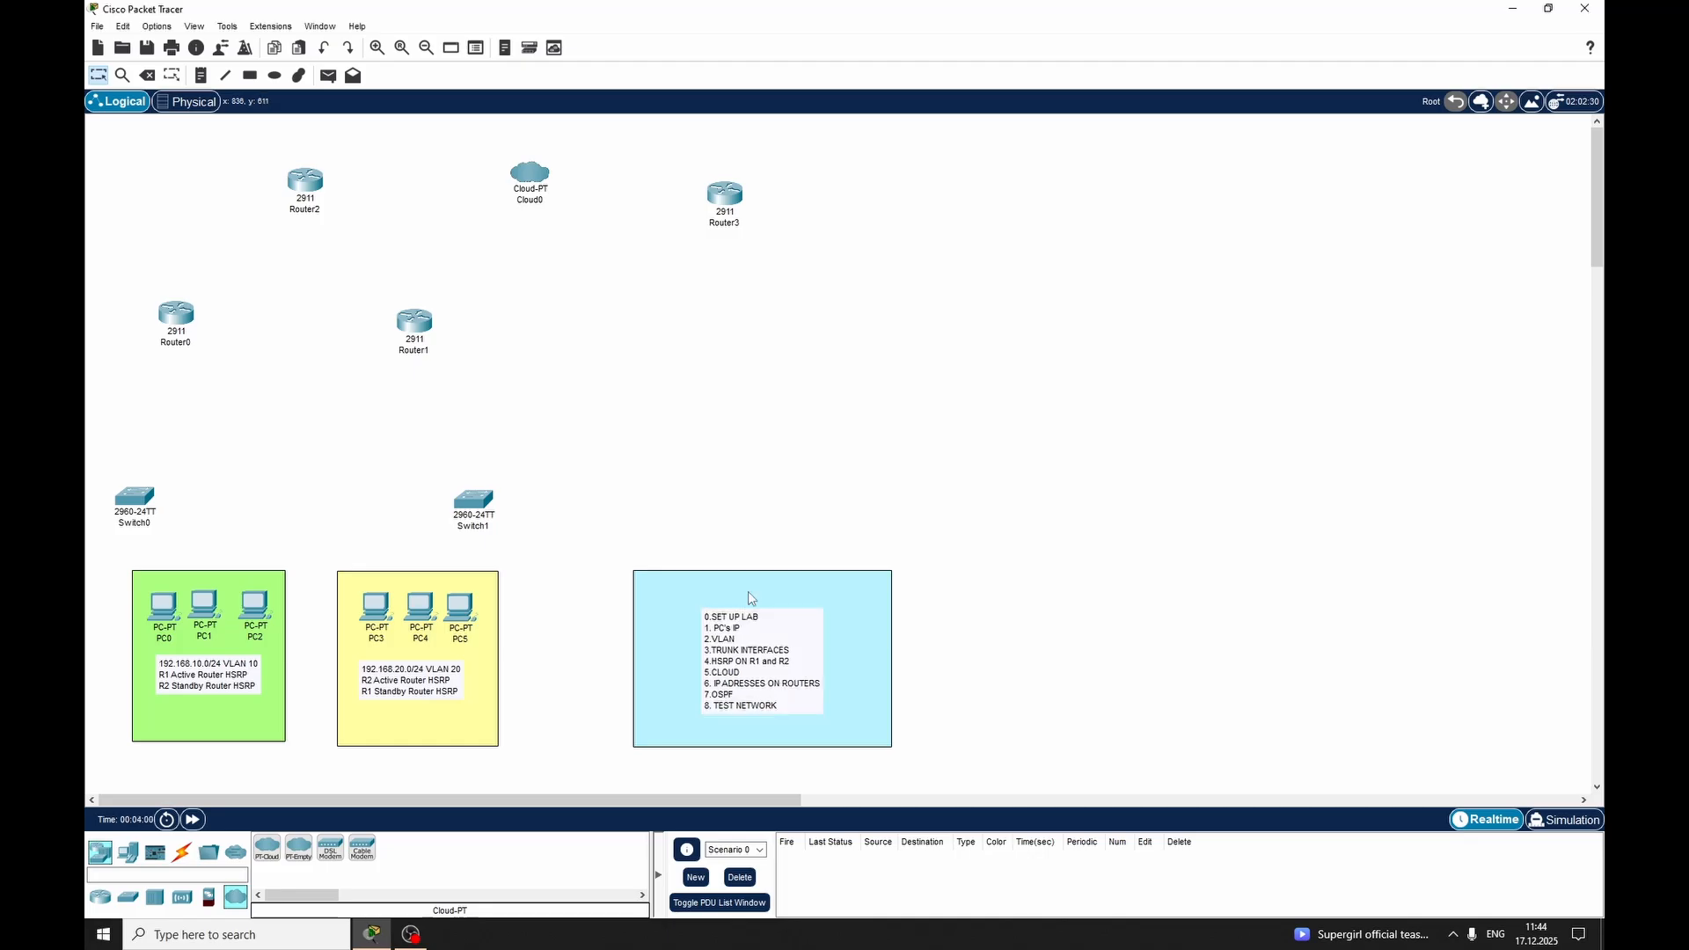
left_click(181, 852)
left_click(330, 847)
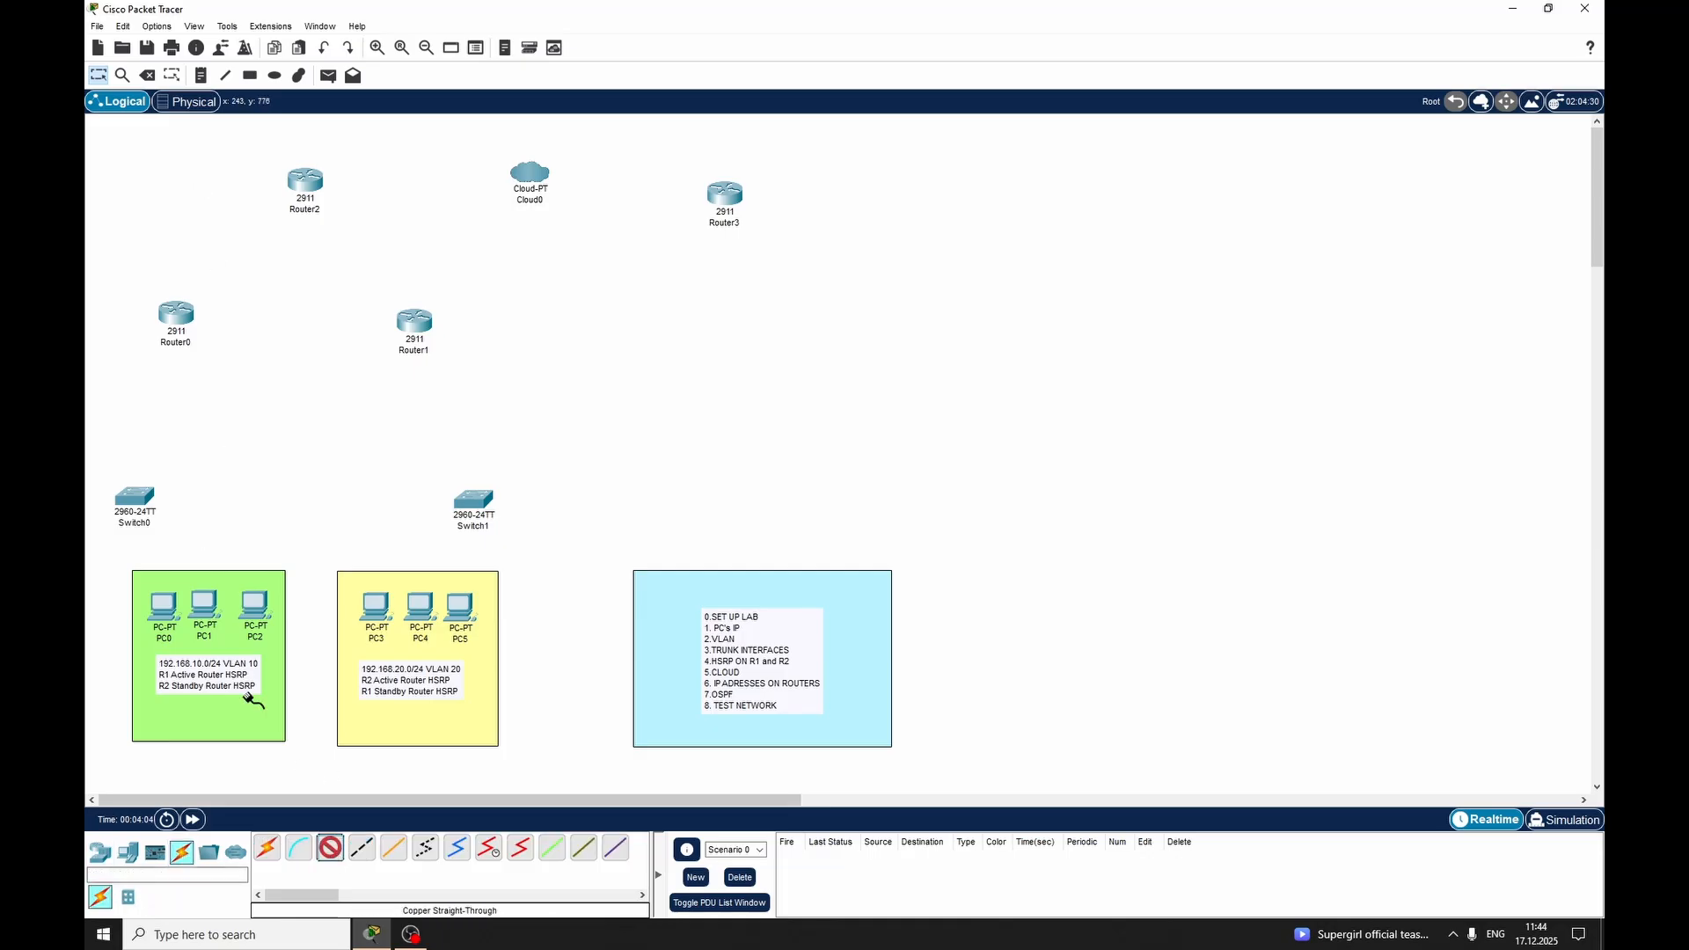
left_click(163, 616)
left_click(186, 682)
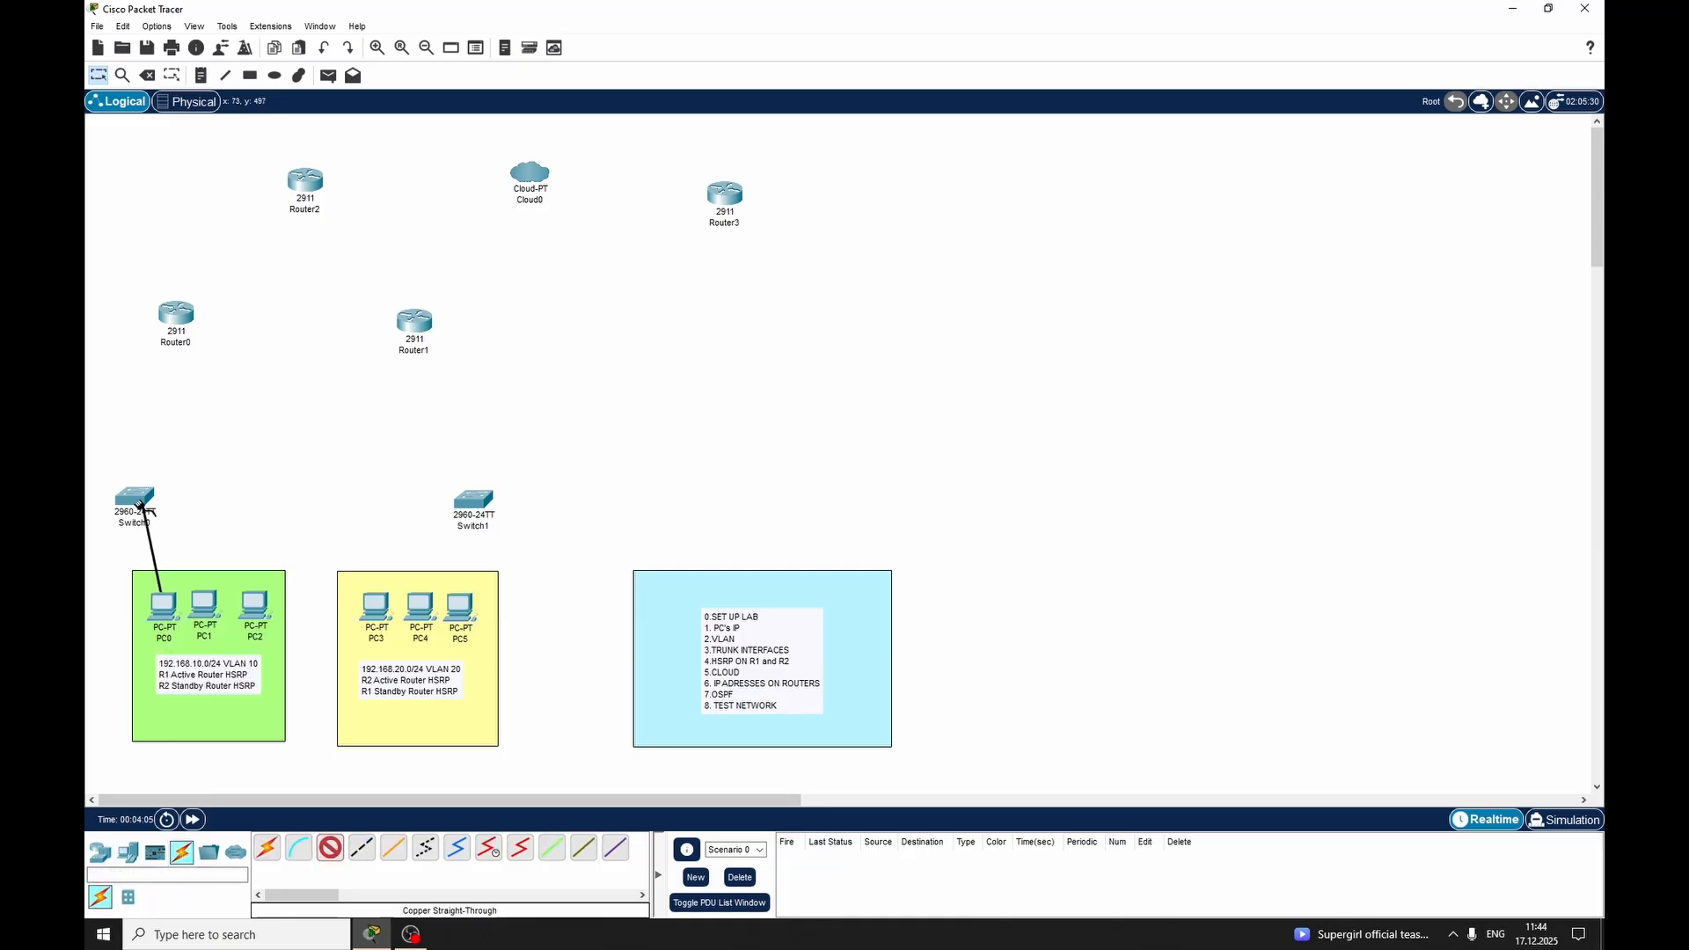
left_click(141, 508)
key("Escape")
key("Escape")
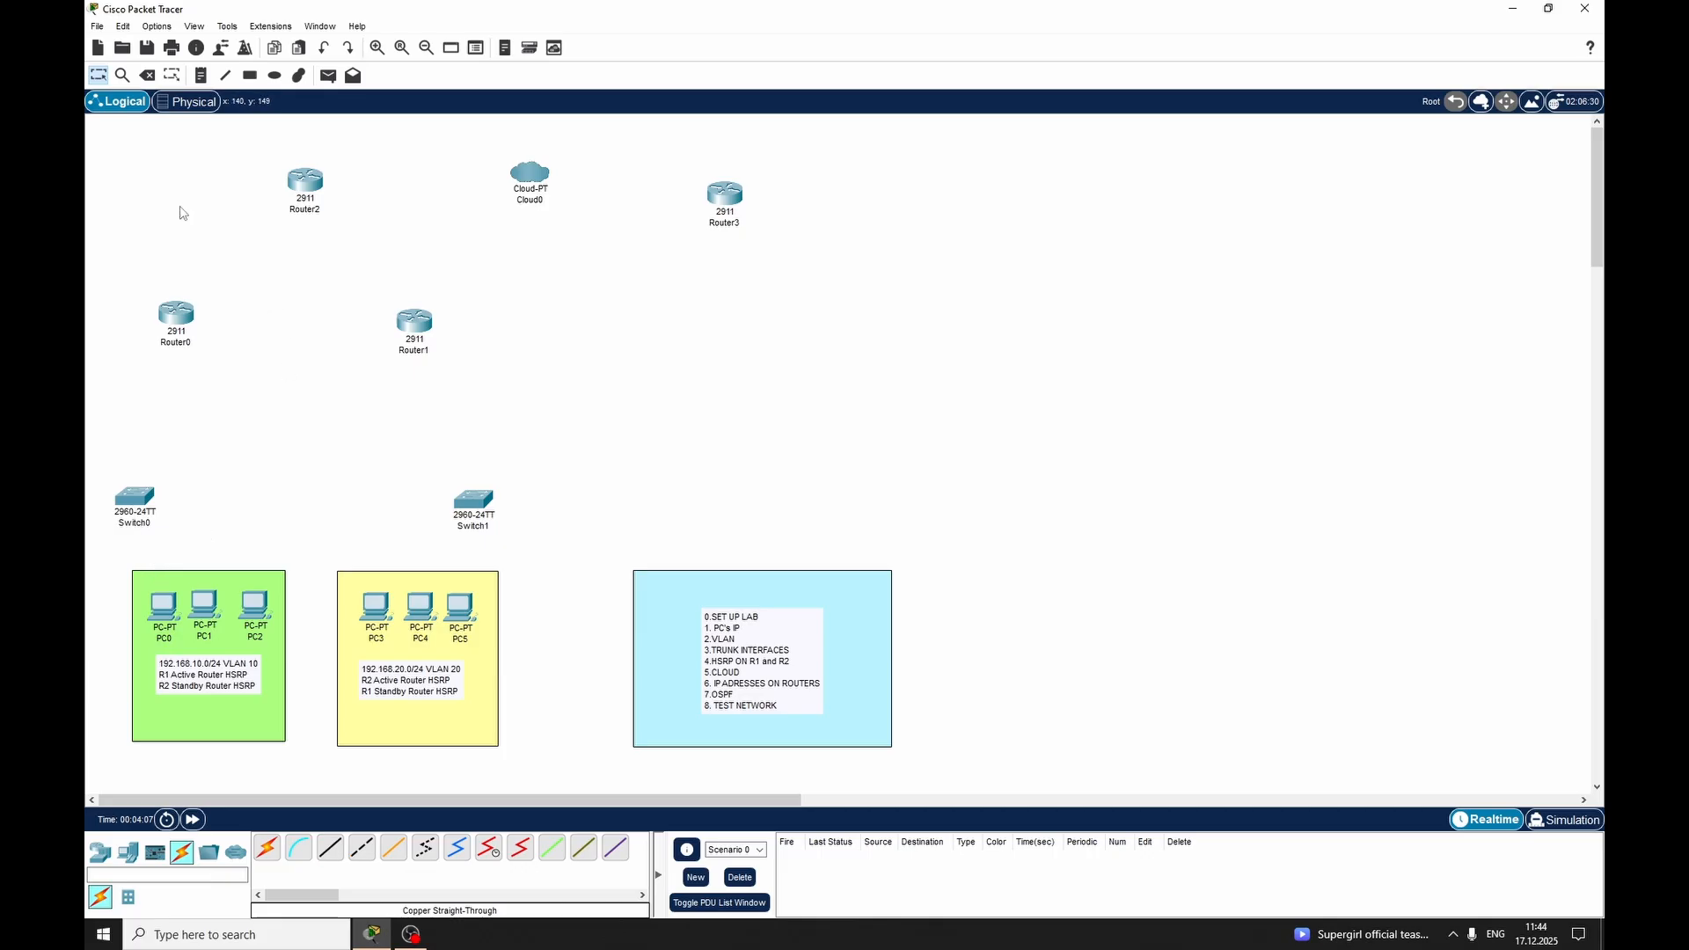
Place a note with the port label "F/1" on PC0 in the green area
left_click(201, 77)
left_click(210, 576)
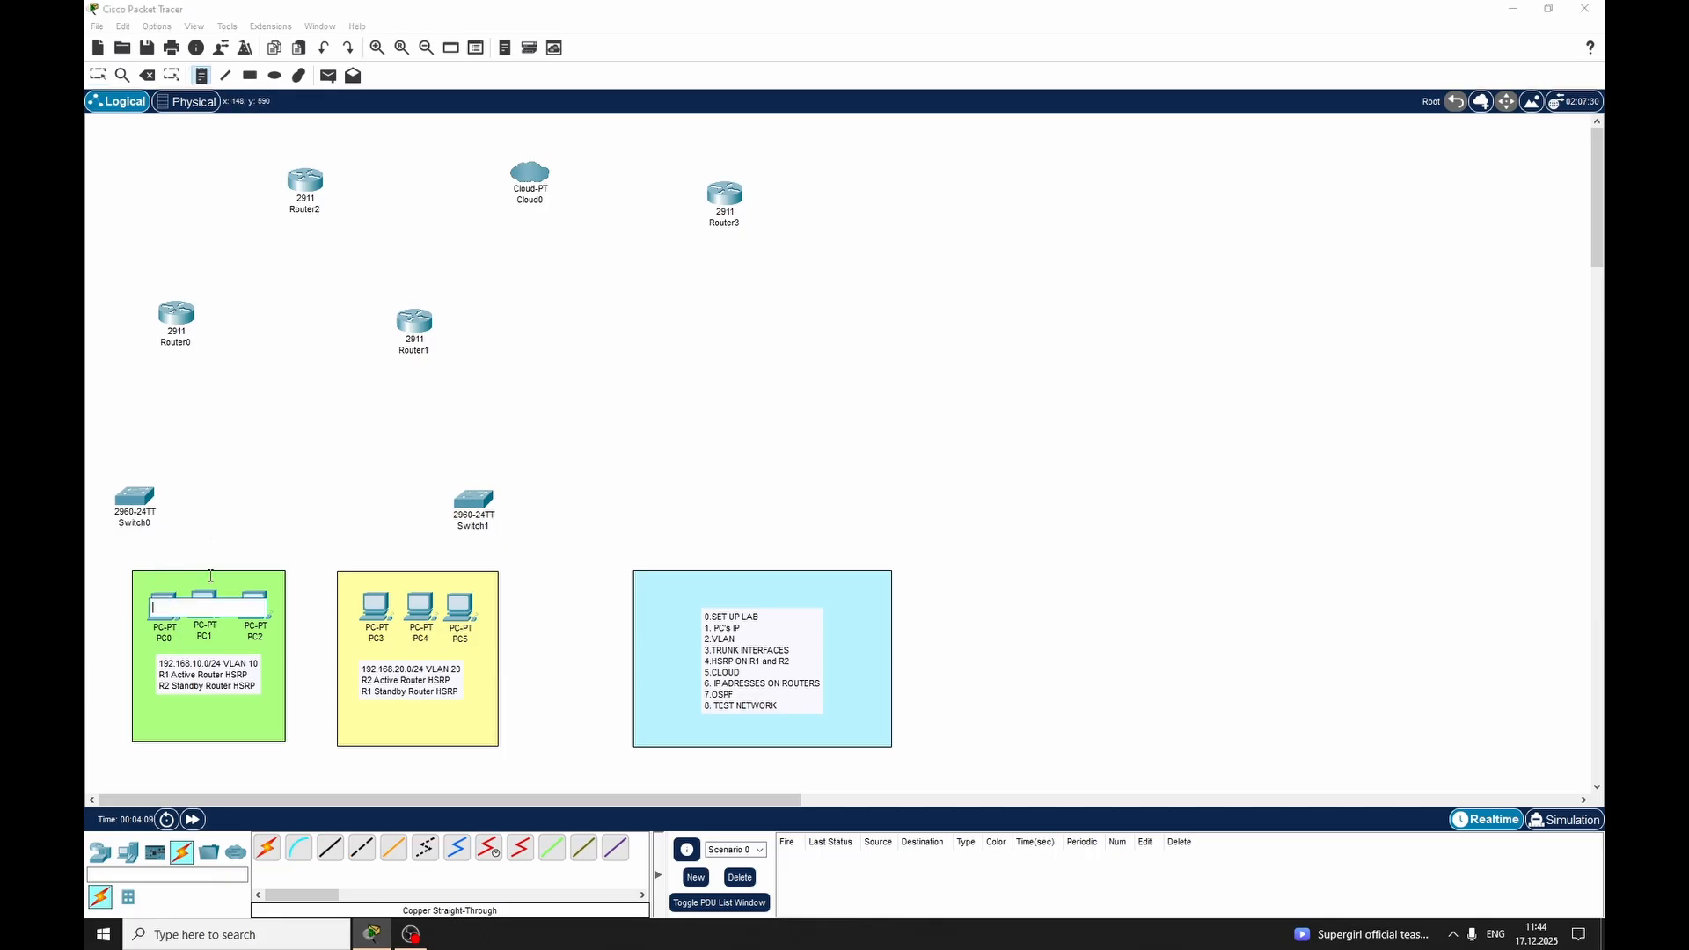
type("Fa0-")
key("BackSpace")
key("BackSpace")
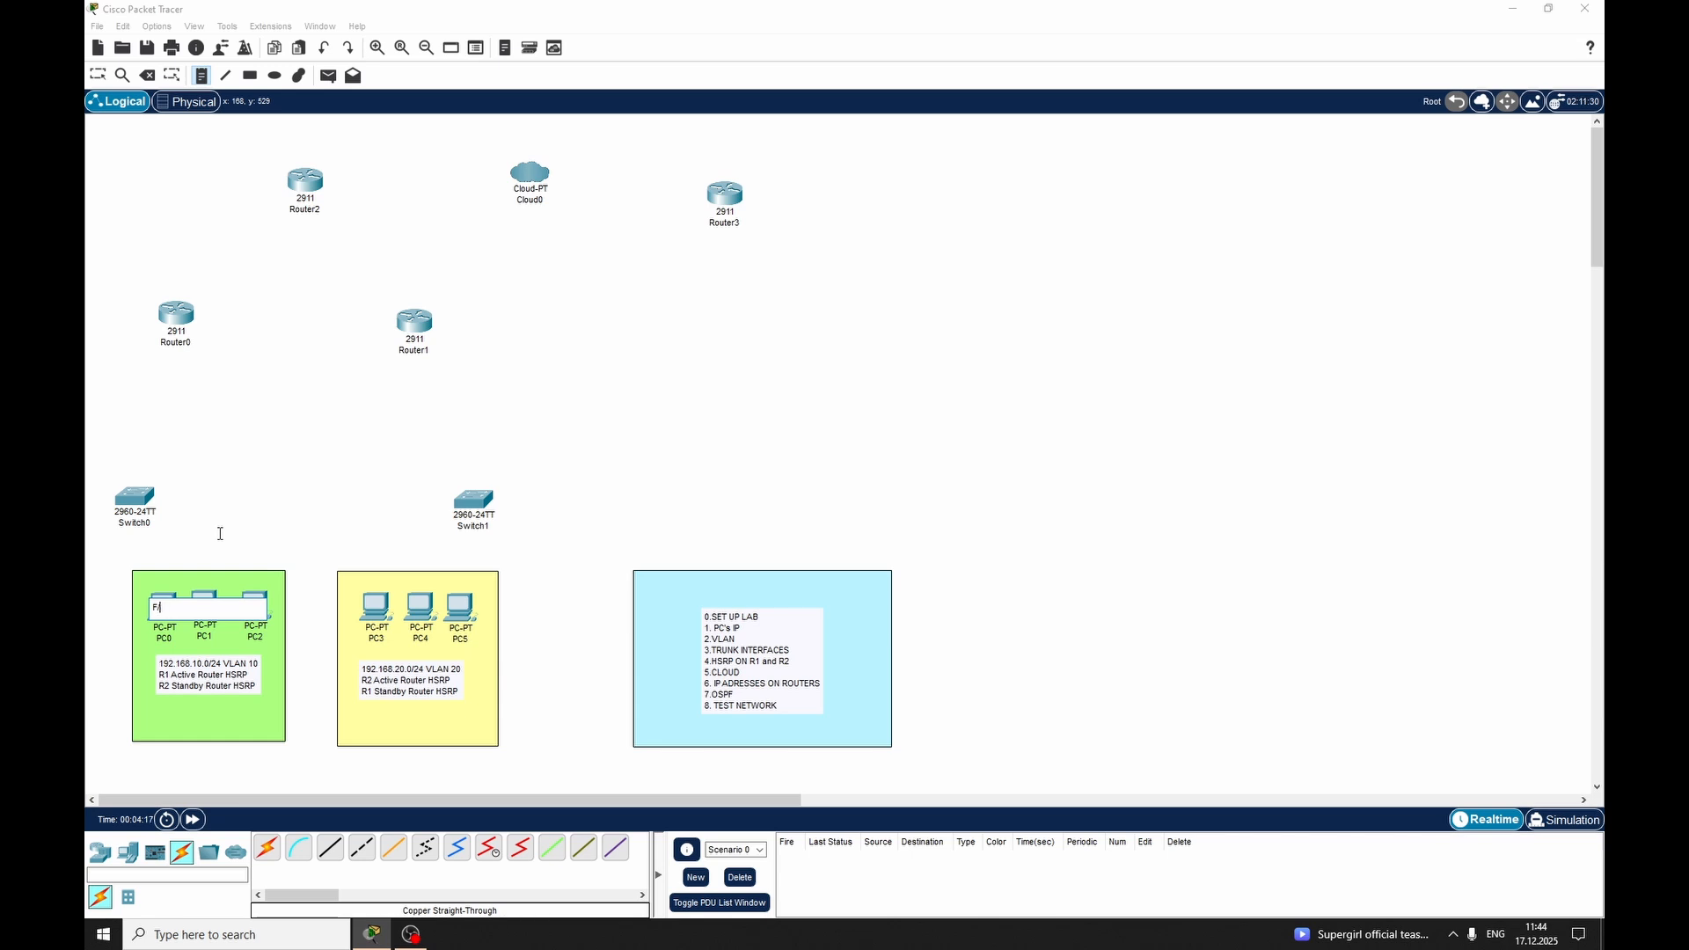
type("1")
key("Escape")
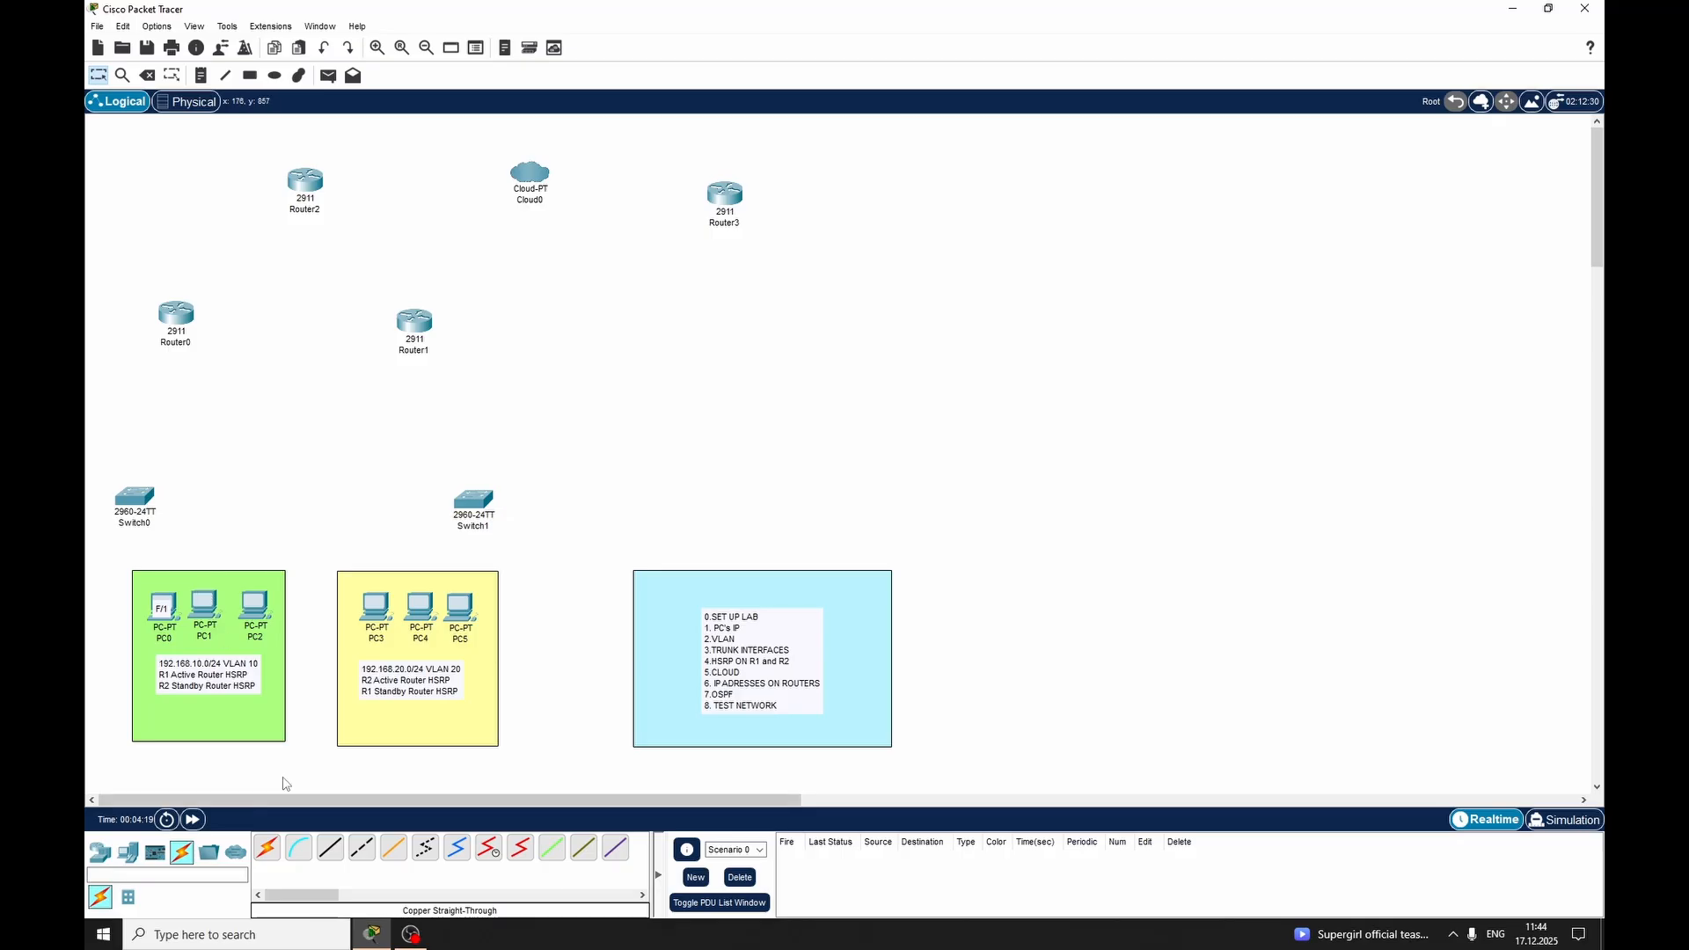
Add port label notes "F/6" on PC1 and "F/8" just above PC2
left_click(200, 75)
left_click(191, 570)
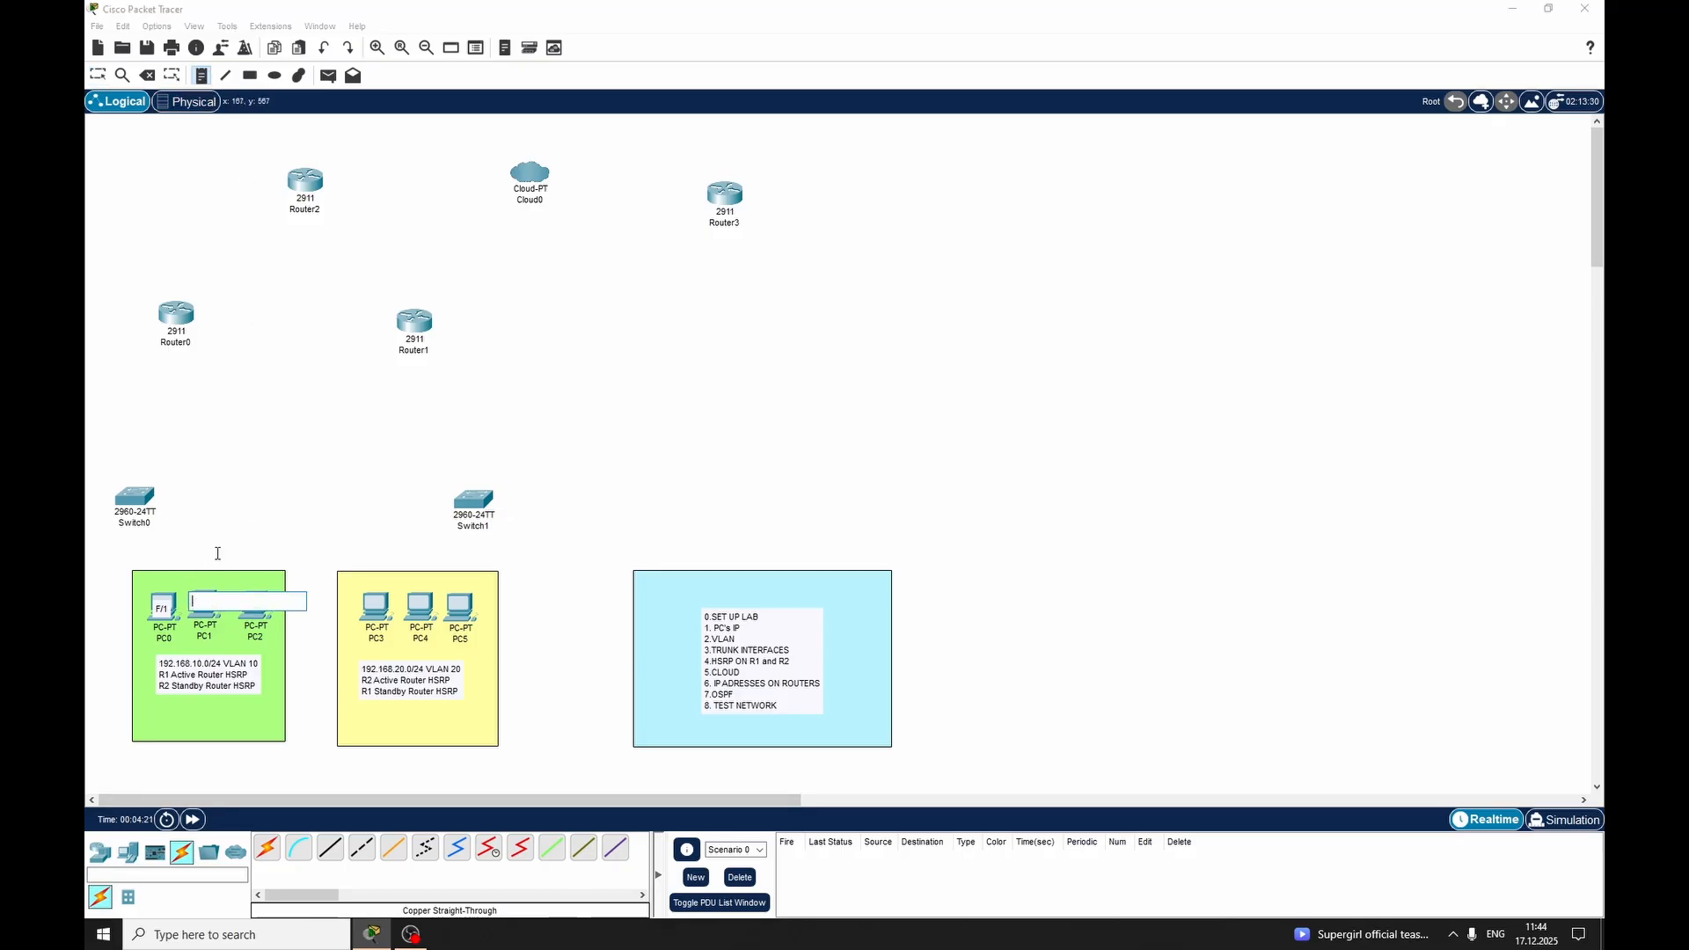
type("f")
left_click(242, 572)
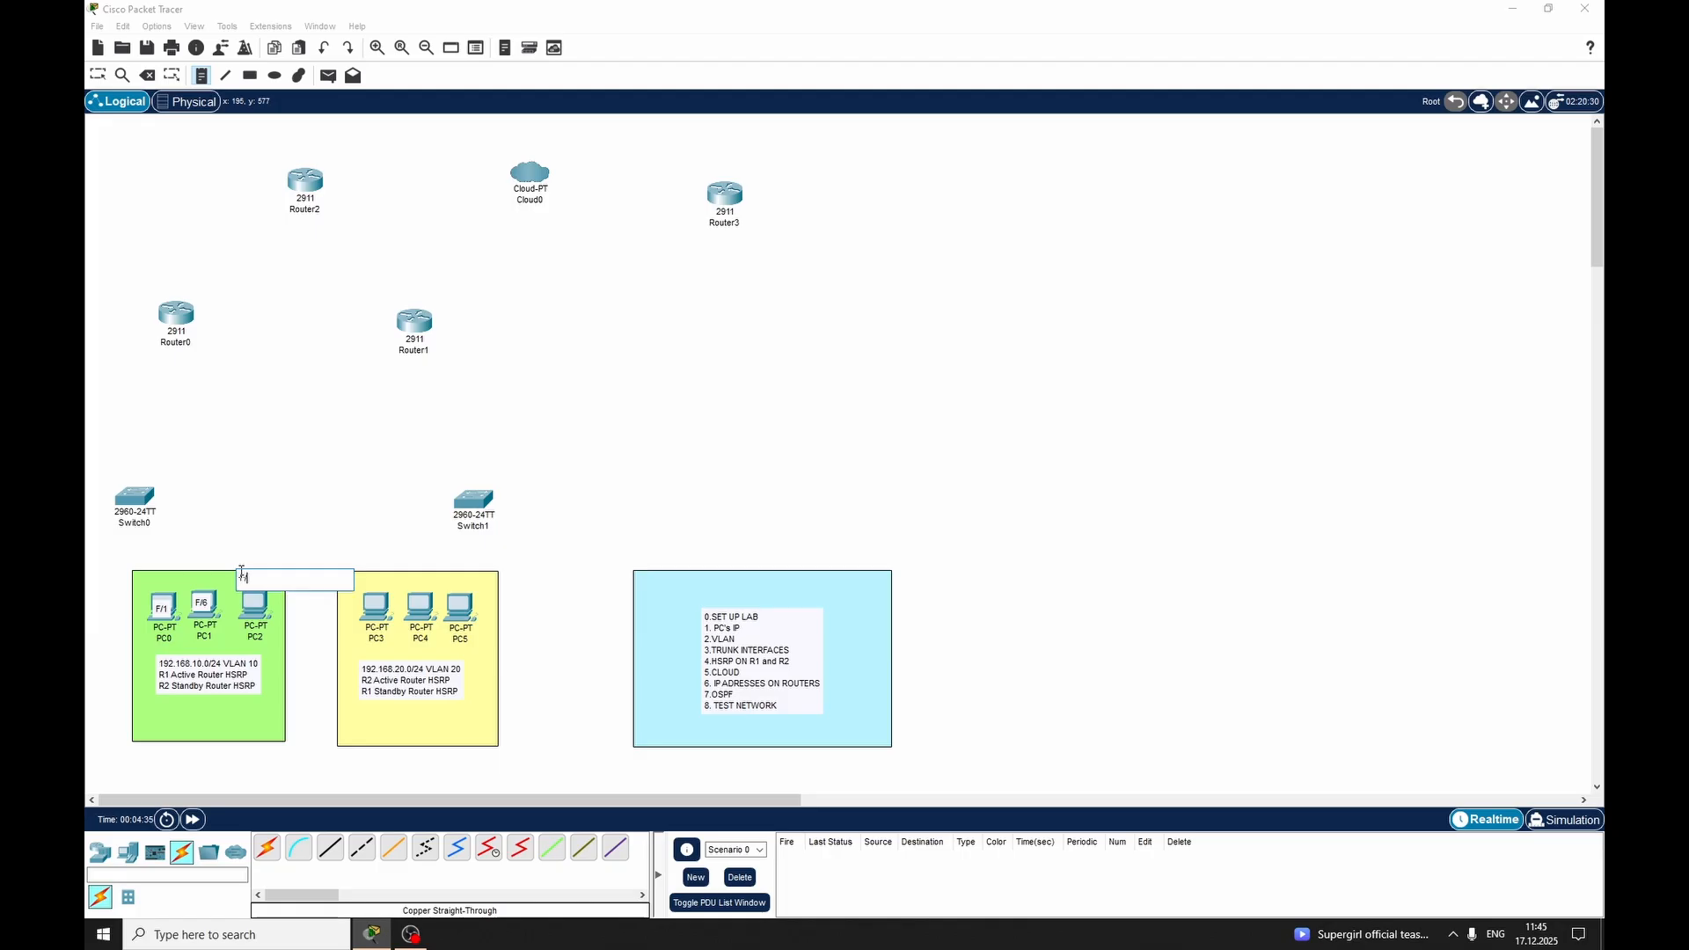
key("Escape")
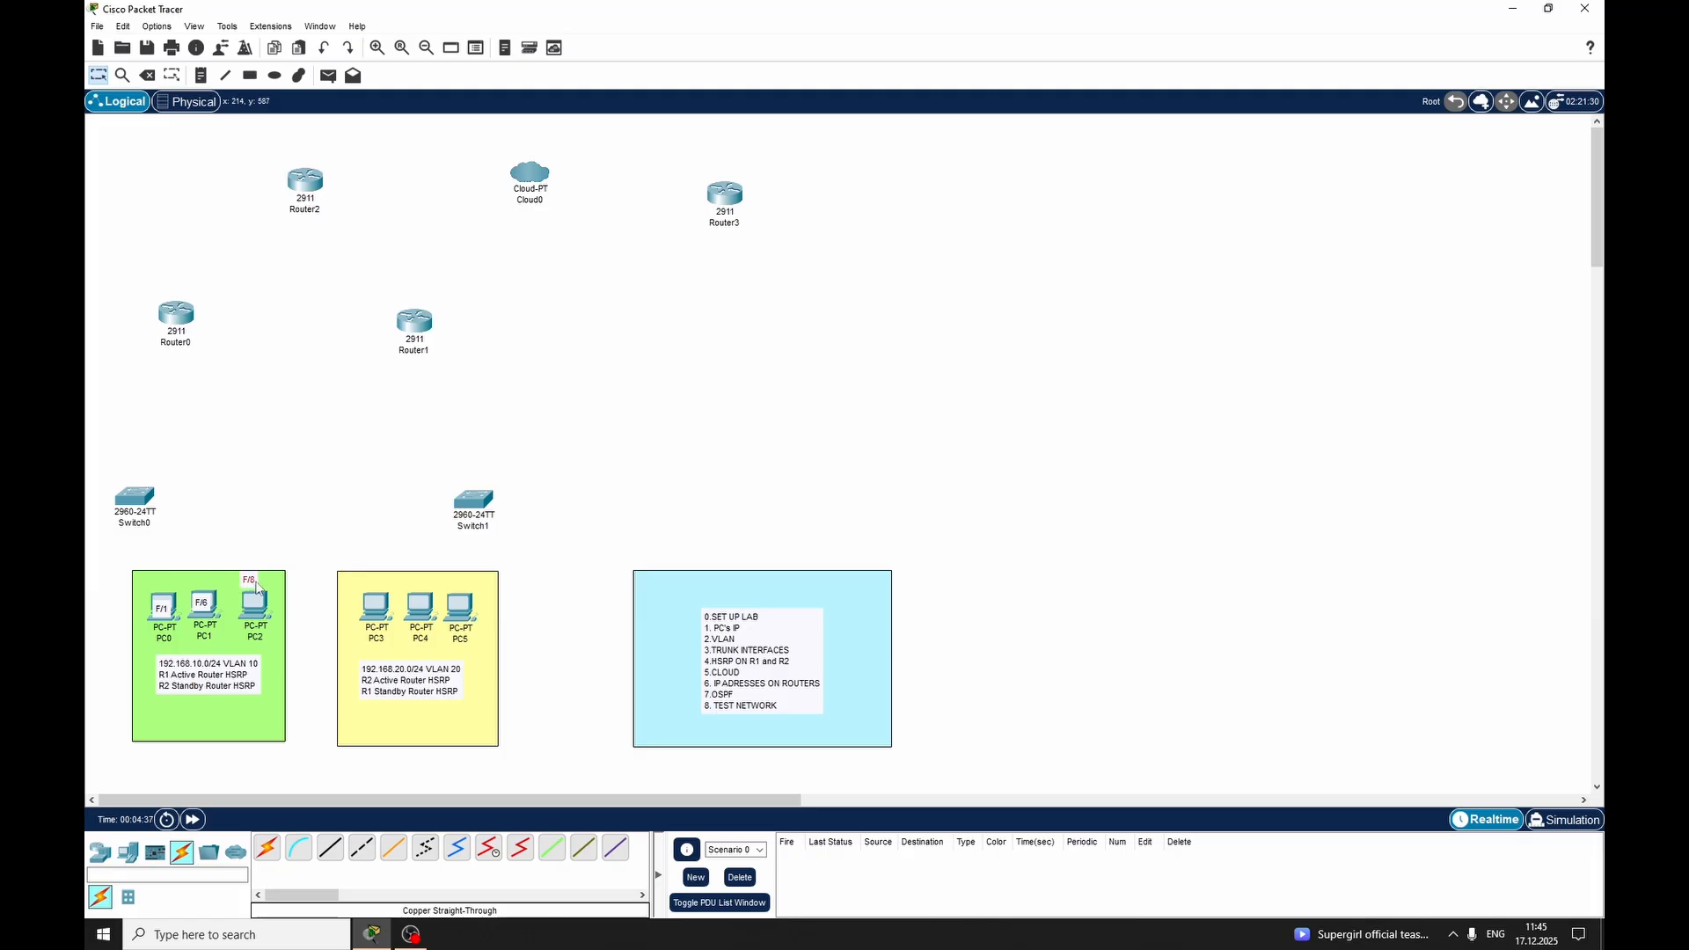
Move the F/8 label onto the PC2 icon and align the F/6 label on the PC1 icon
left_click_drag(249, 579, 257, 602)
left_click(212, 603)
left_click_drag(210, 599, 211, 595)
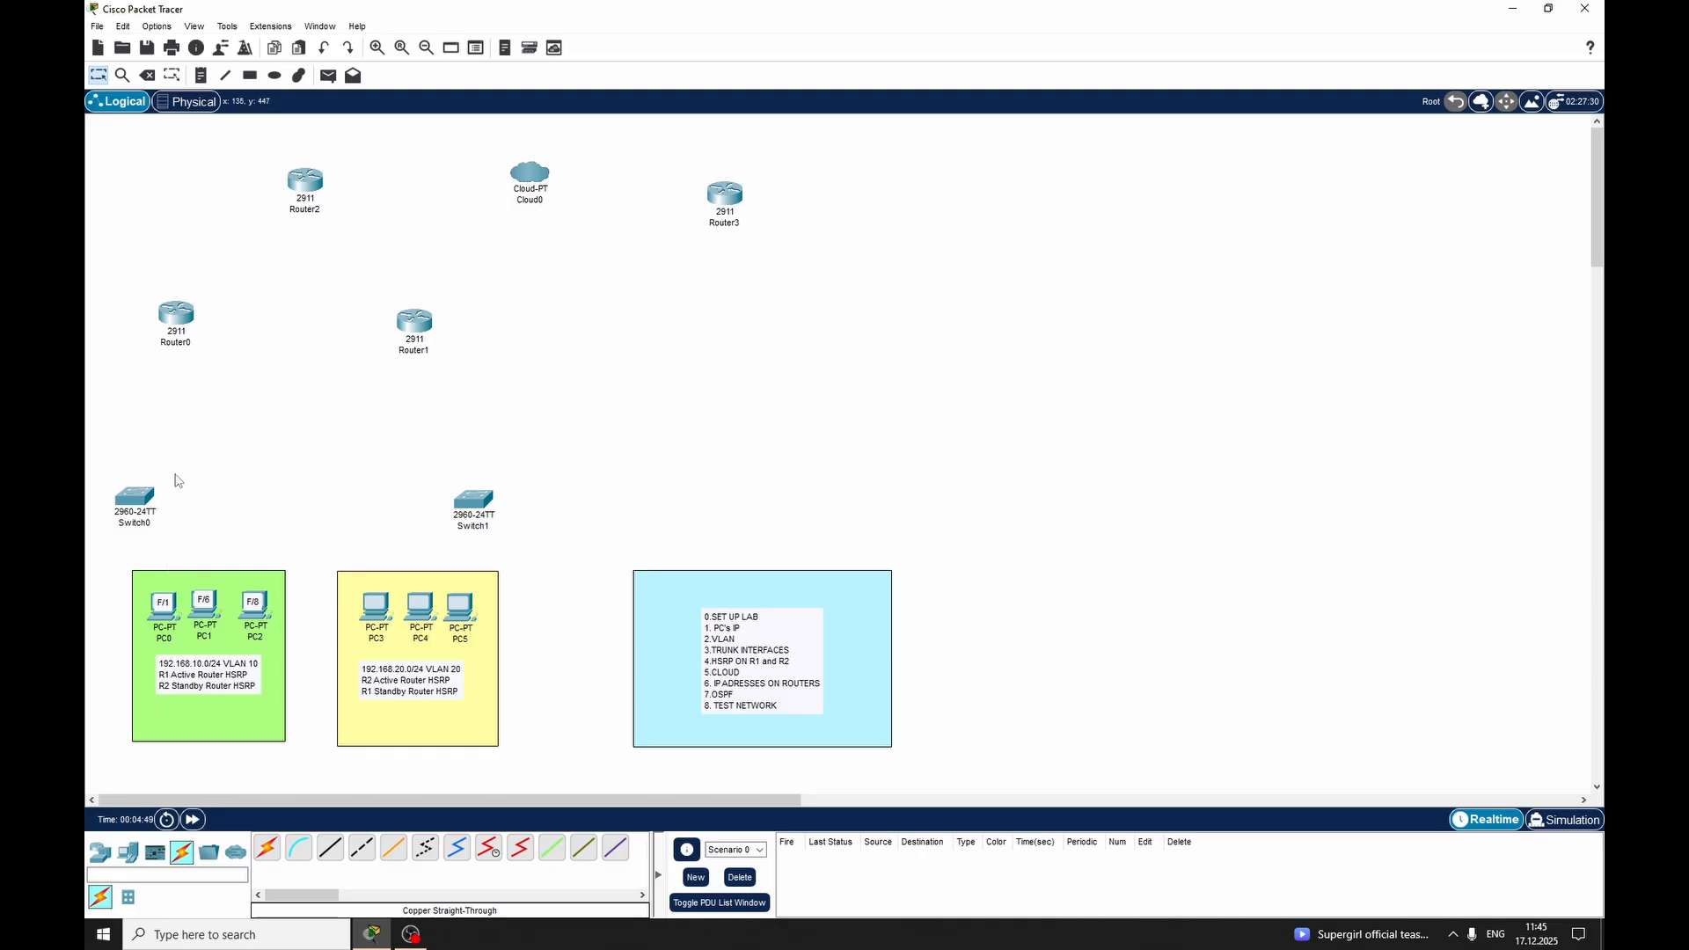
Add port label notes "F/9" on PC3 and "F/12" just above PC4 in the yellow area
key("n")
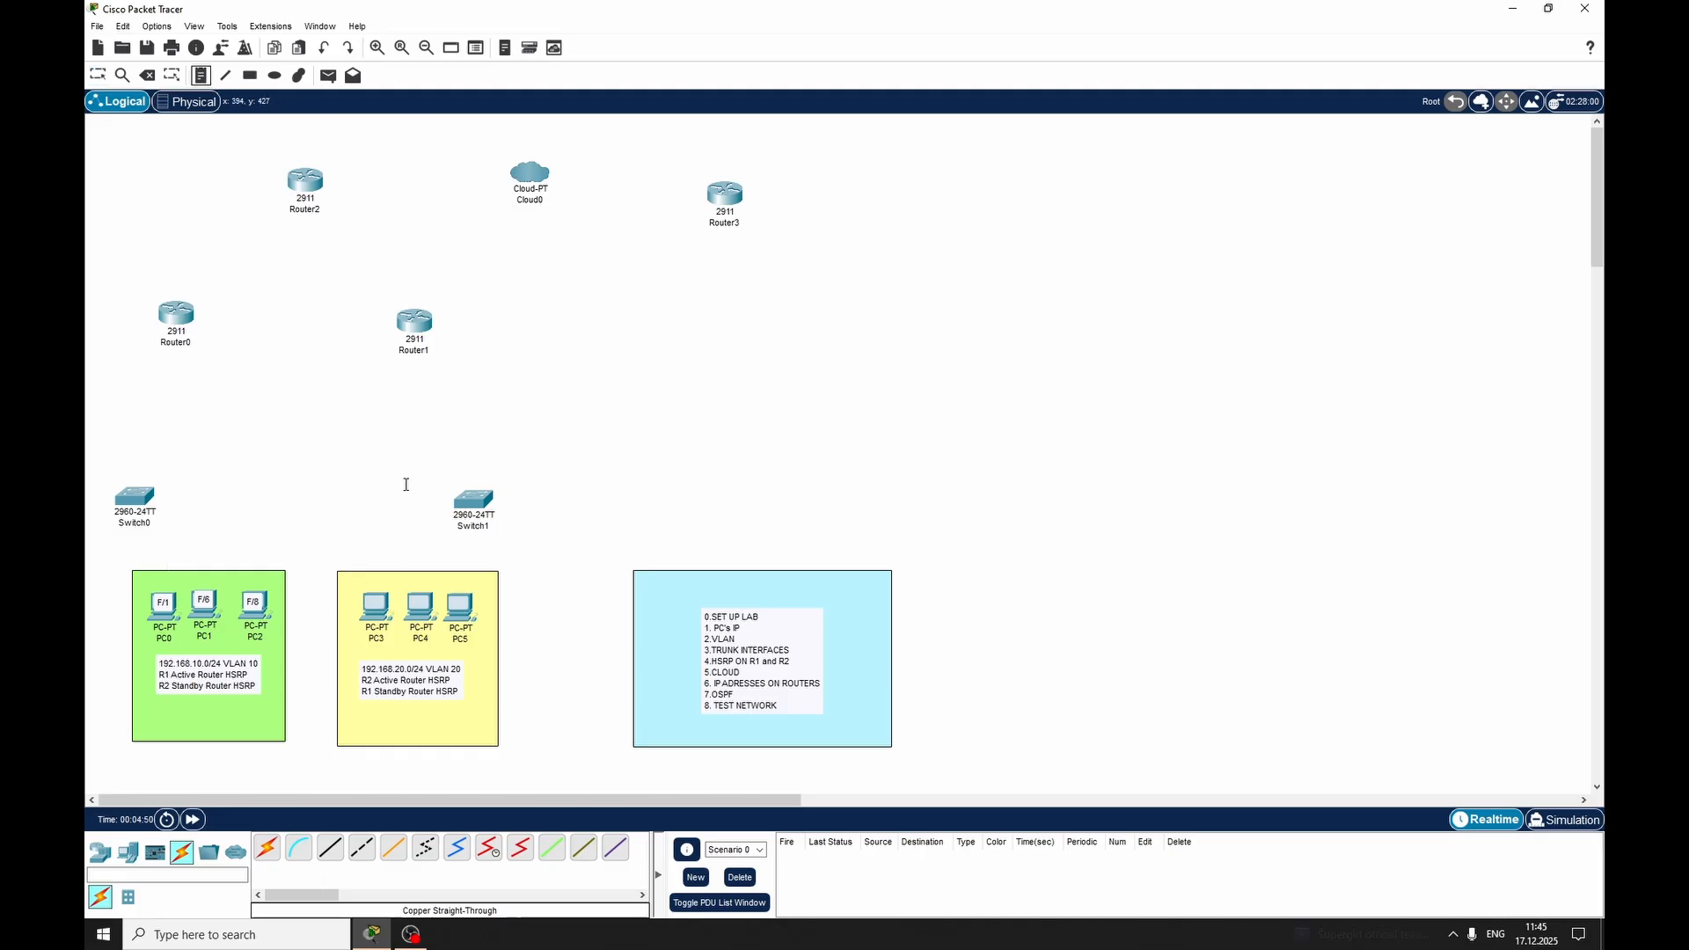
left_click(368, 598)
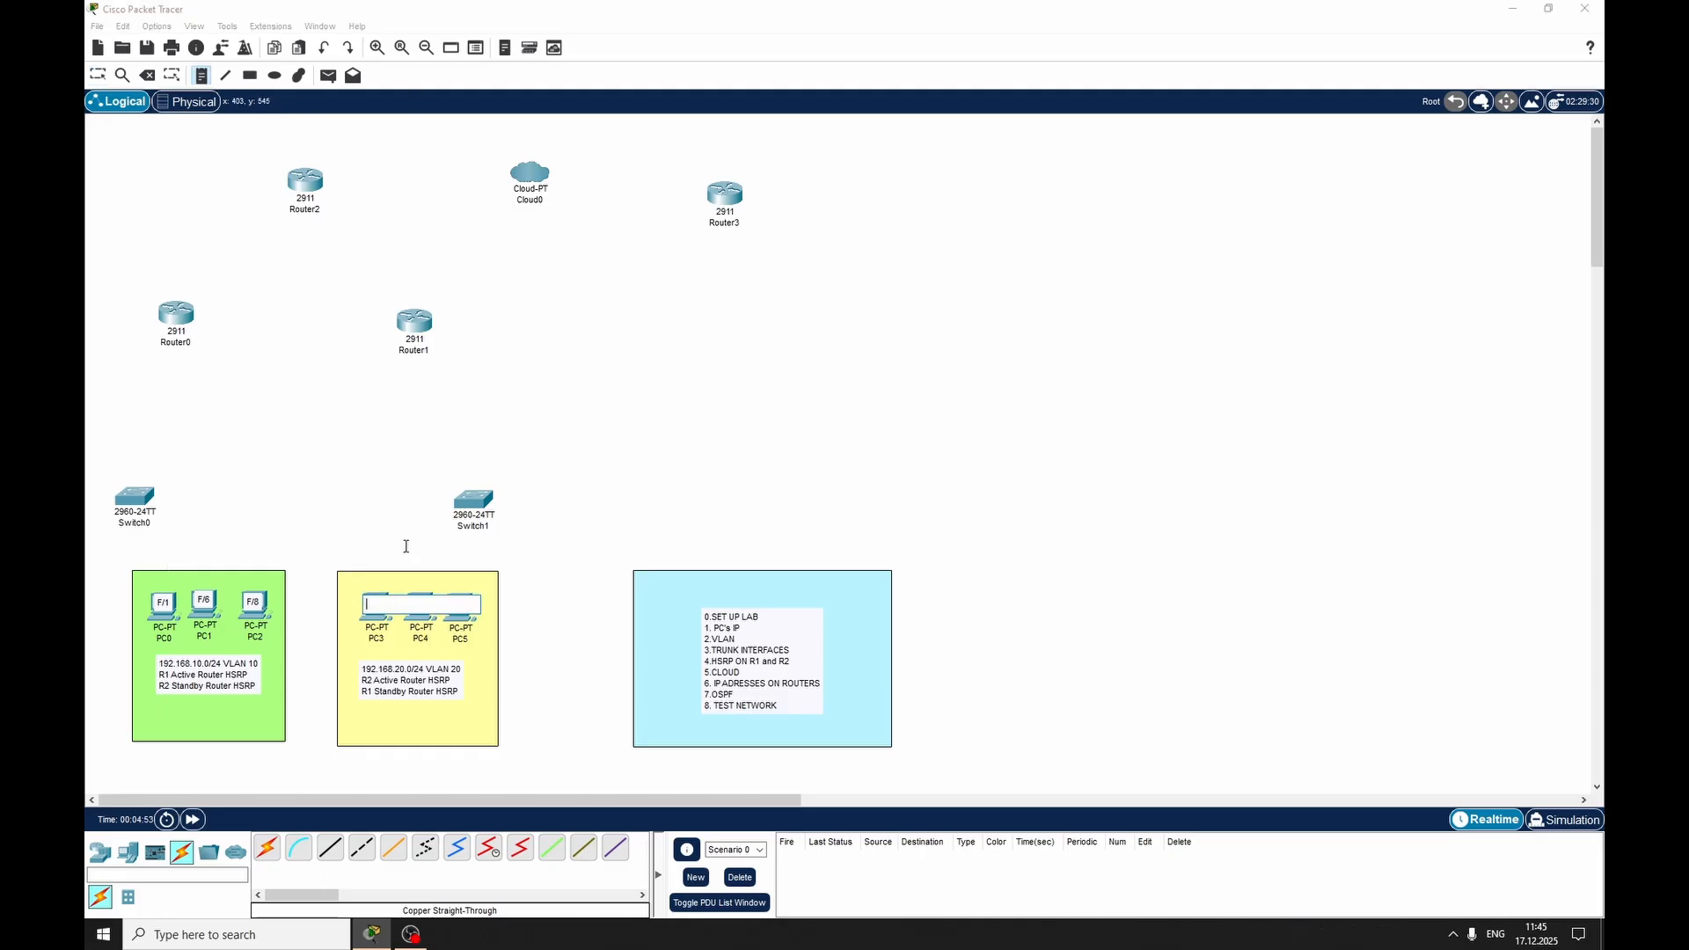
type("F/9")
left_click(420, 578)
type("F")
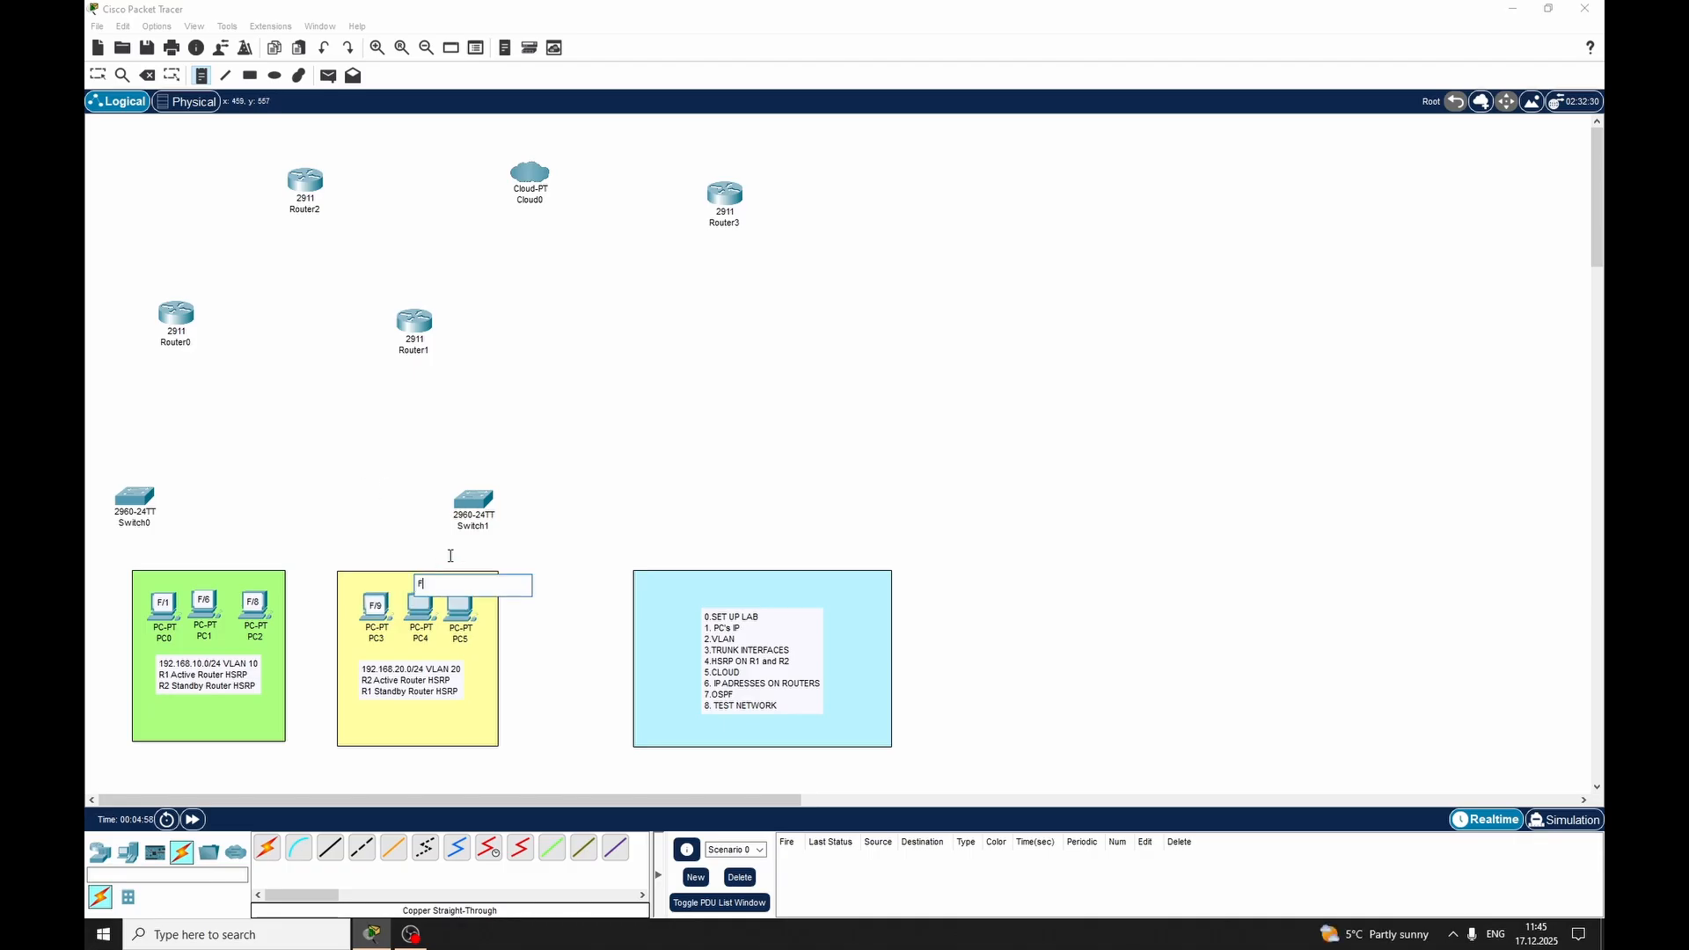
type("/12")
Add the port label note "F/16" for PC5 and align the F/12 and F/16 labels on the PC4 and PC5 icons
left_click(454, 615)
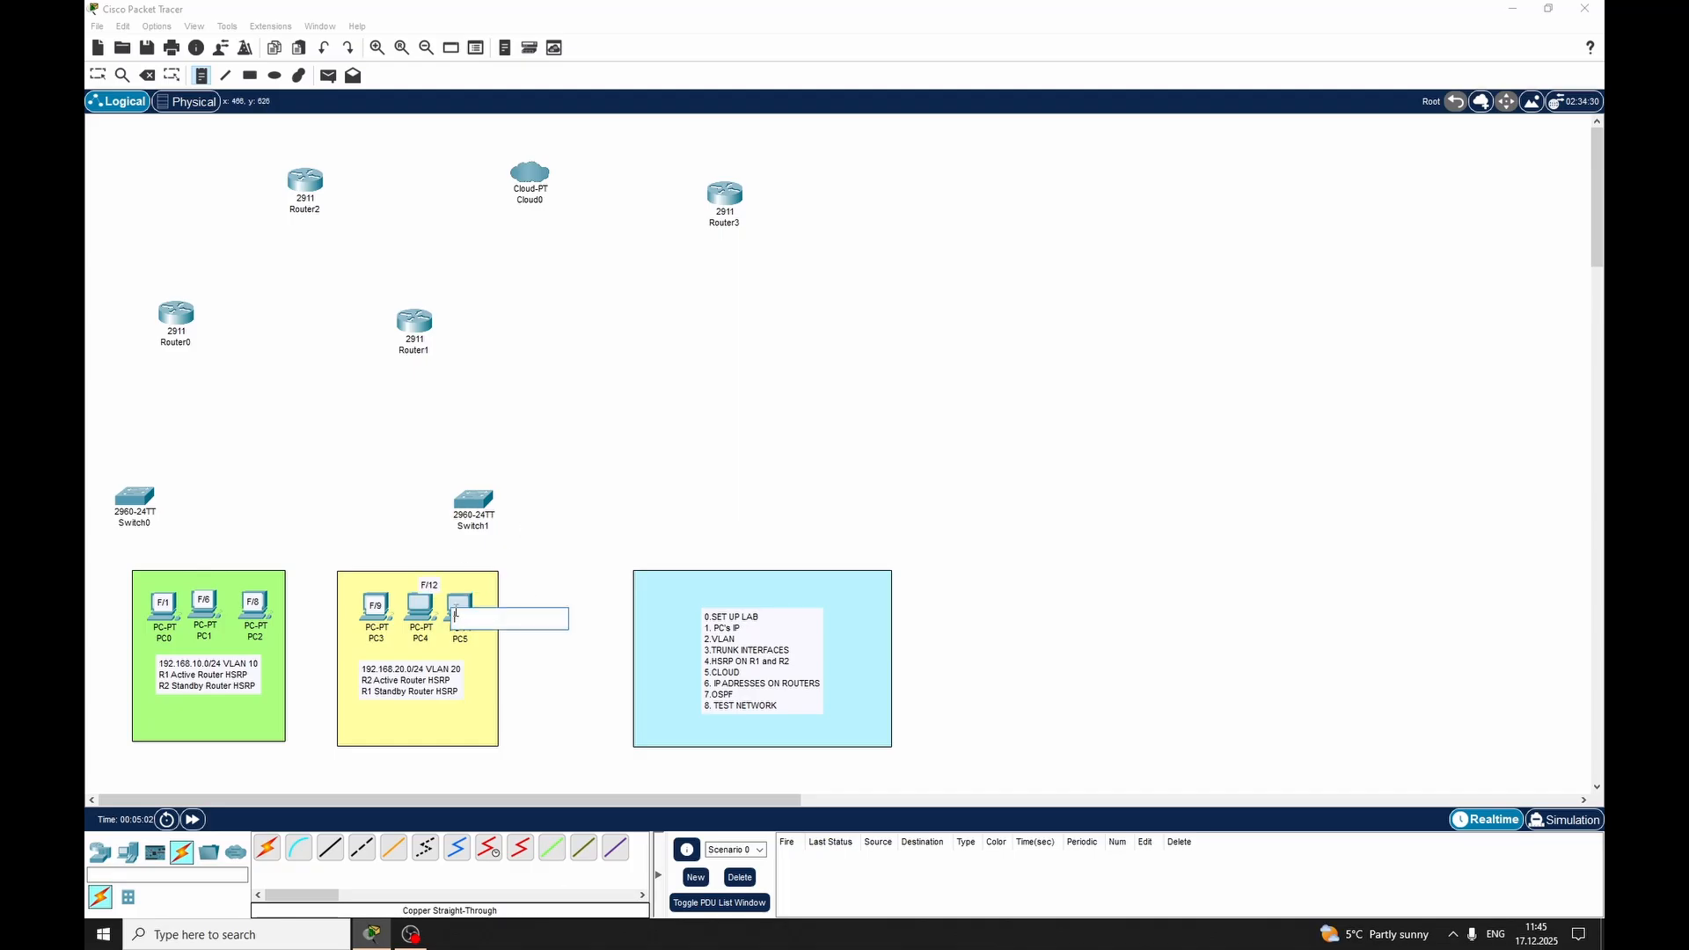
type("F/16")
key("Escape")
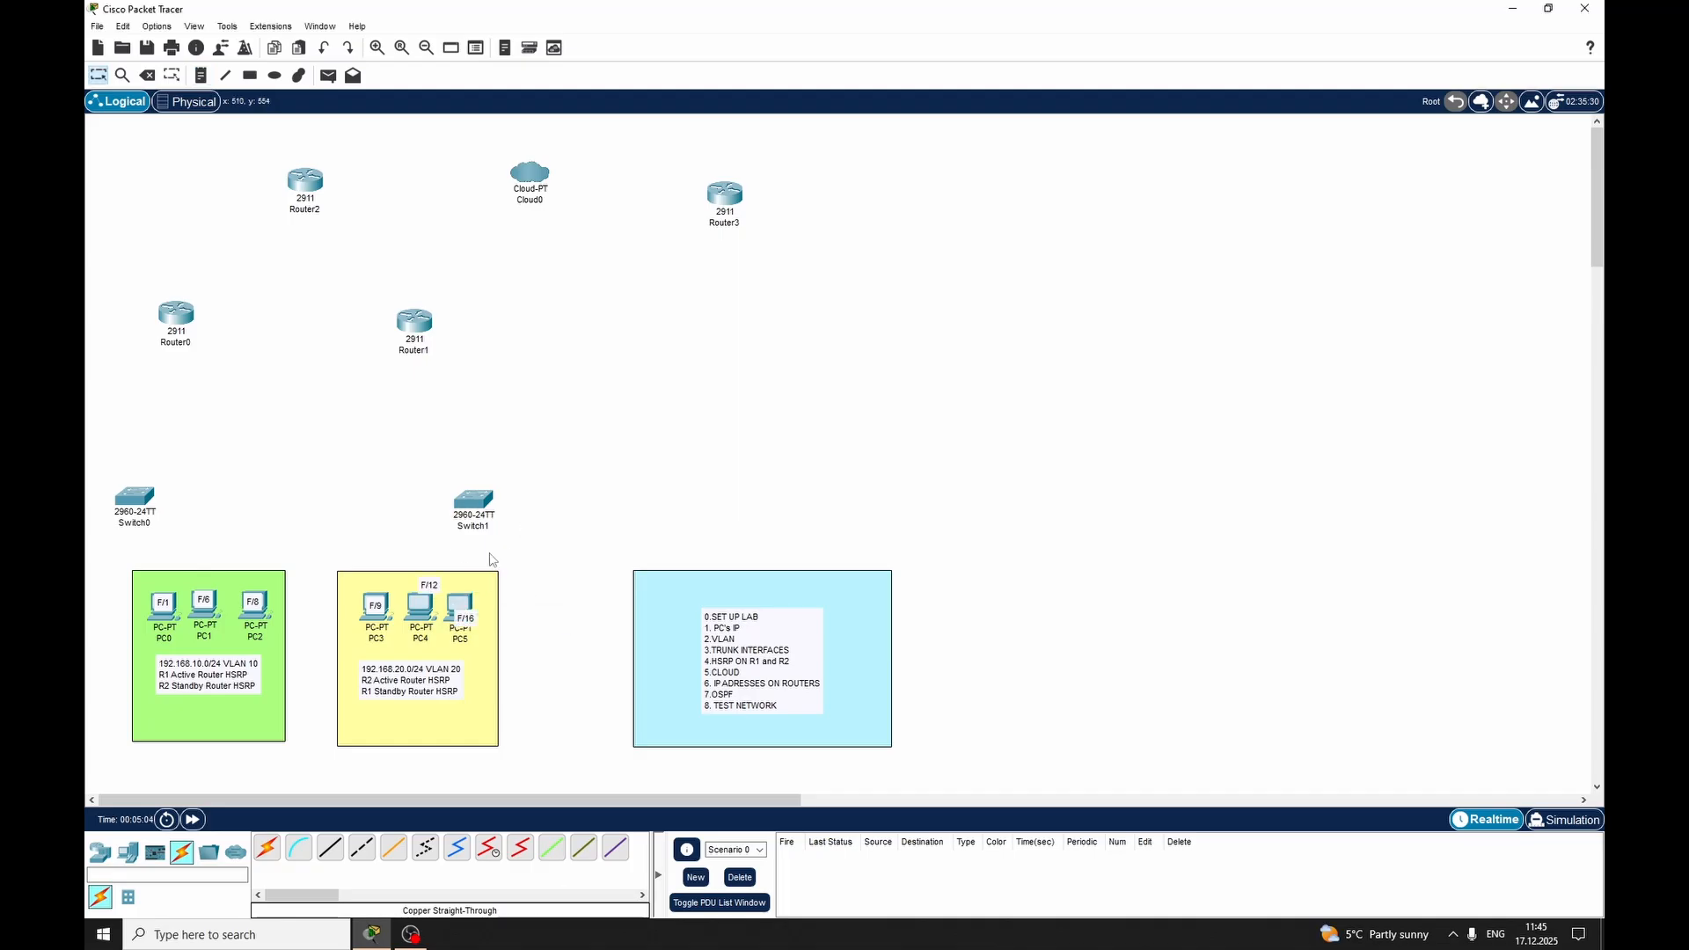
left_click_drag(430, 595, 375, 603)
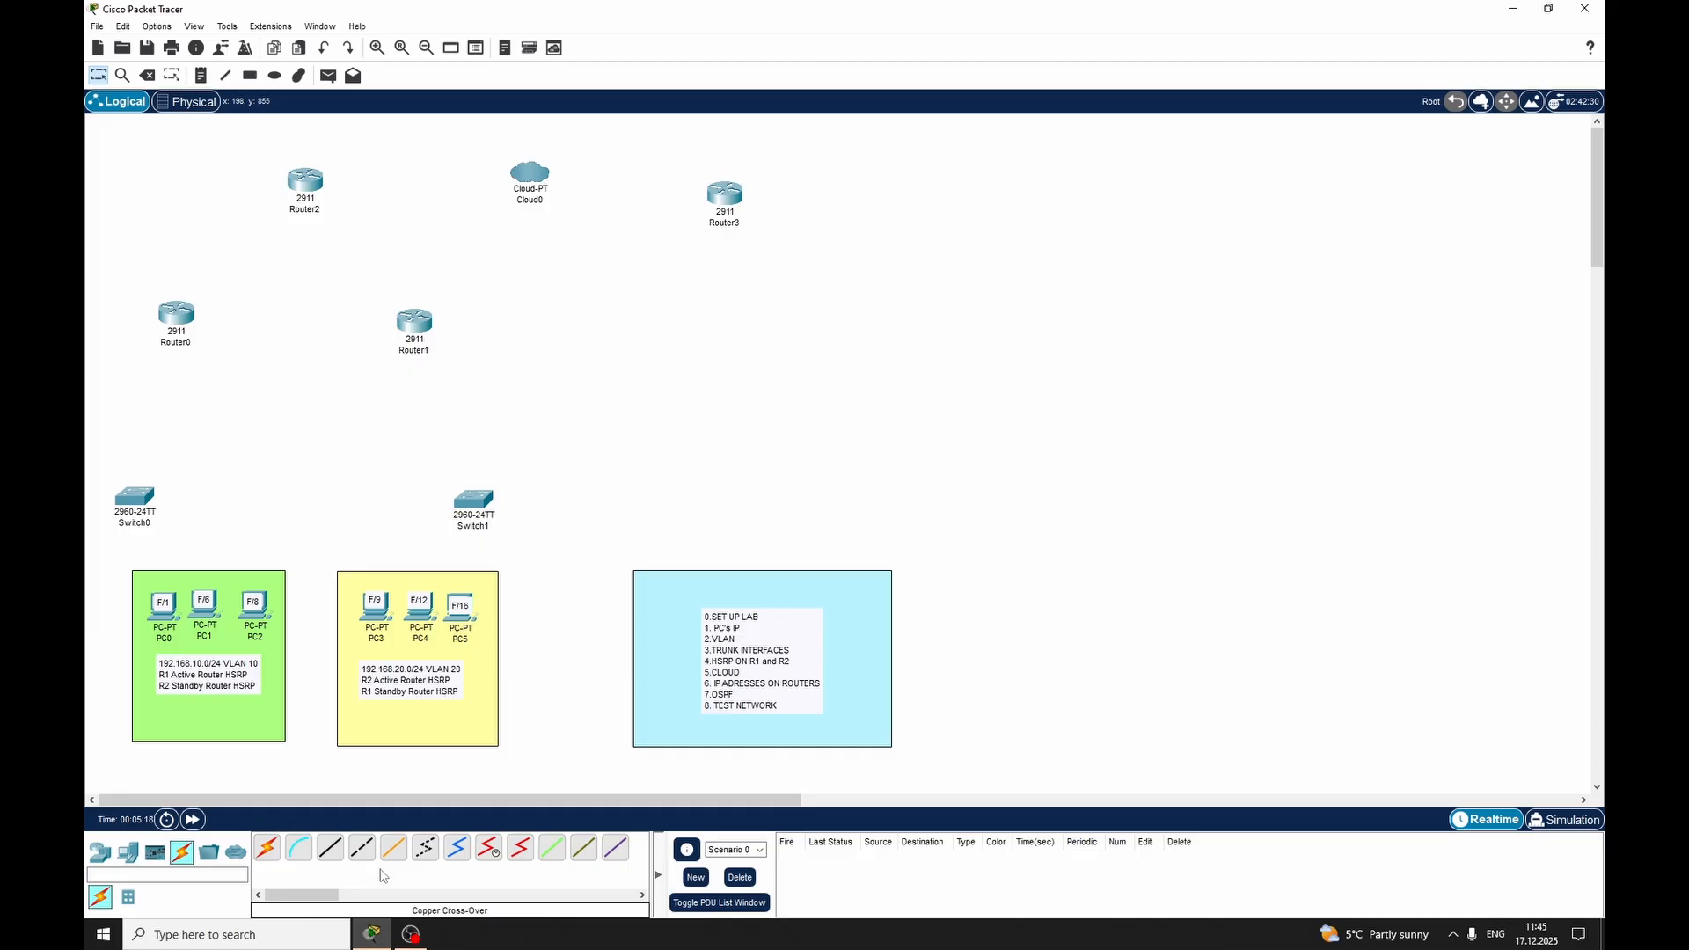
Connect FastEthernet0/24 on Switch0 to FastEthernet0/24 on Switch1 with a copper cross-over cable
left_click(362, 848)
left_click(144, 495)
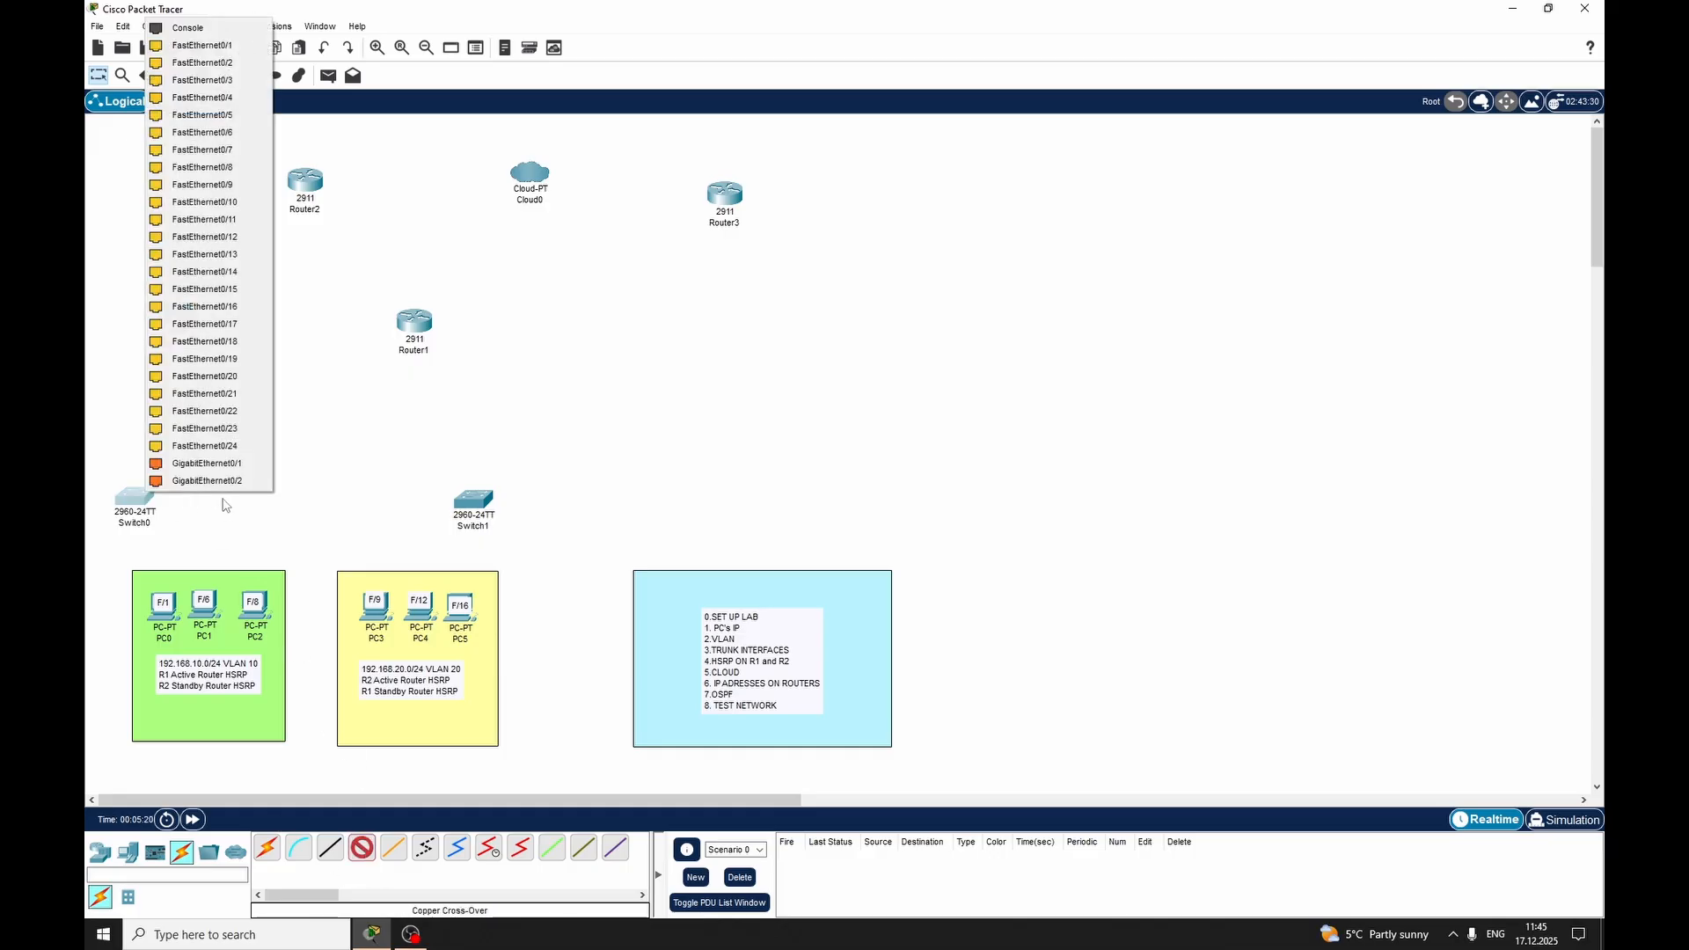
left_click(216, 444)
left_click(482, 502)
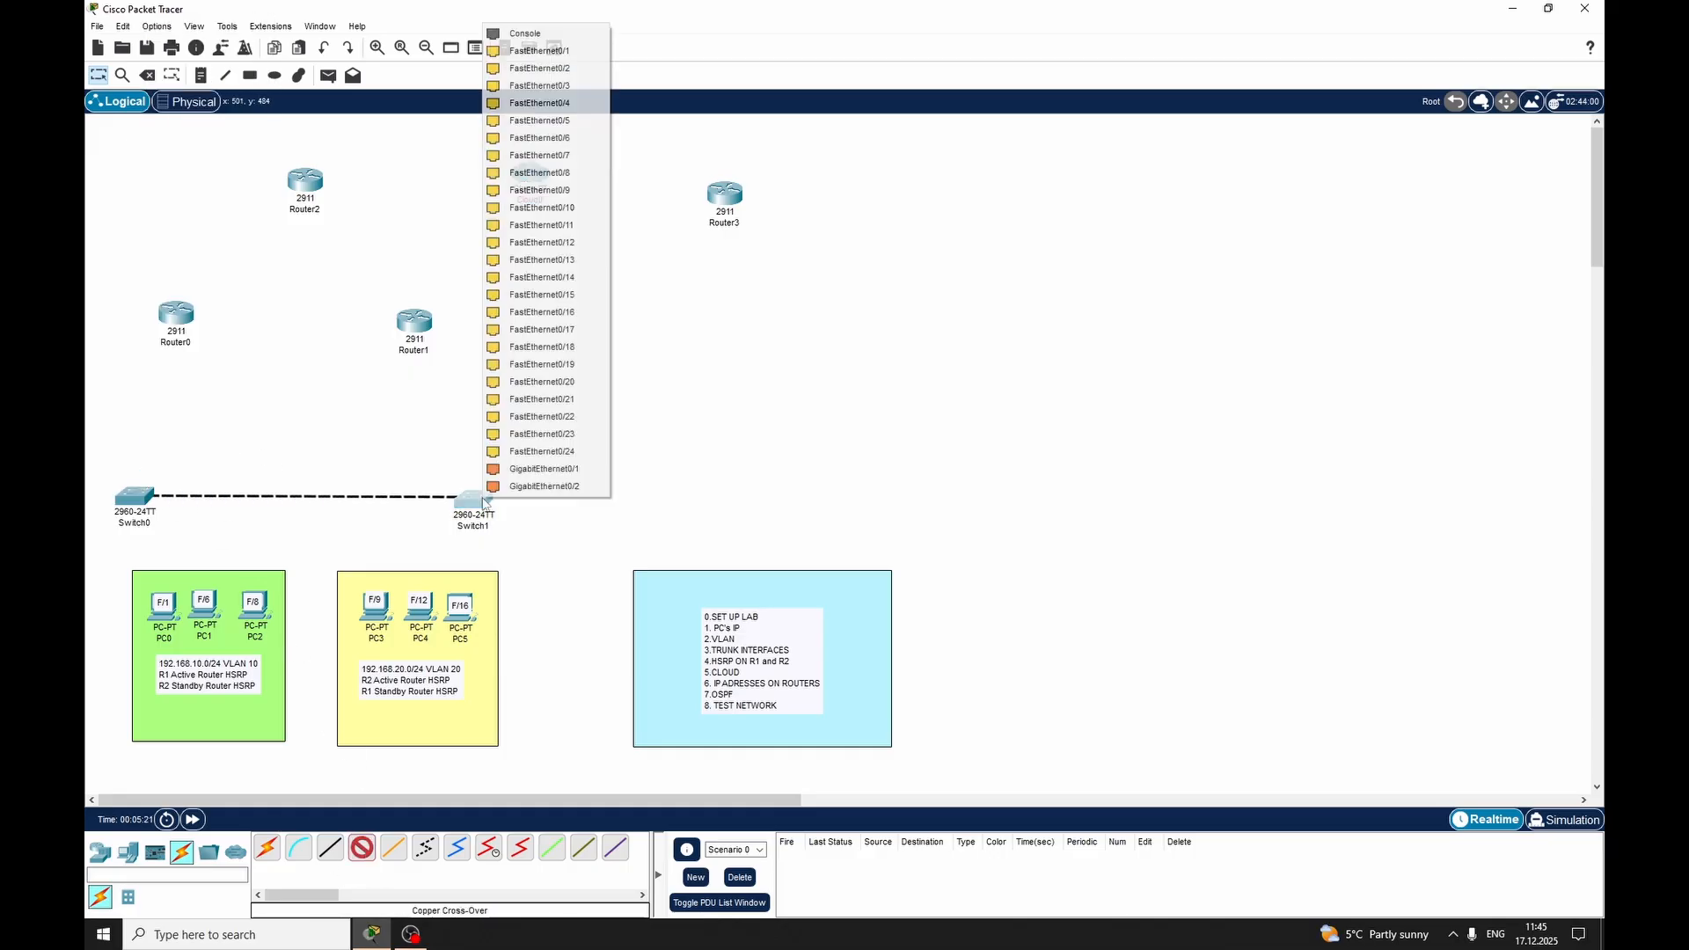
left_click(543, 469)
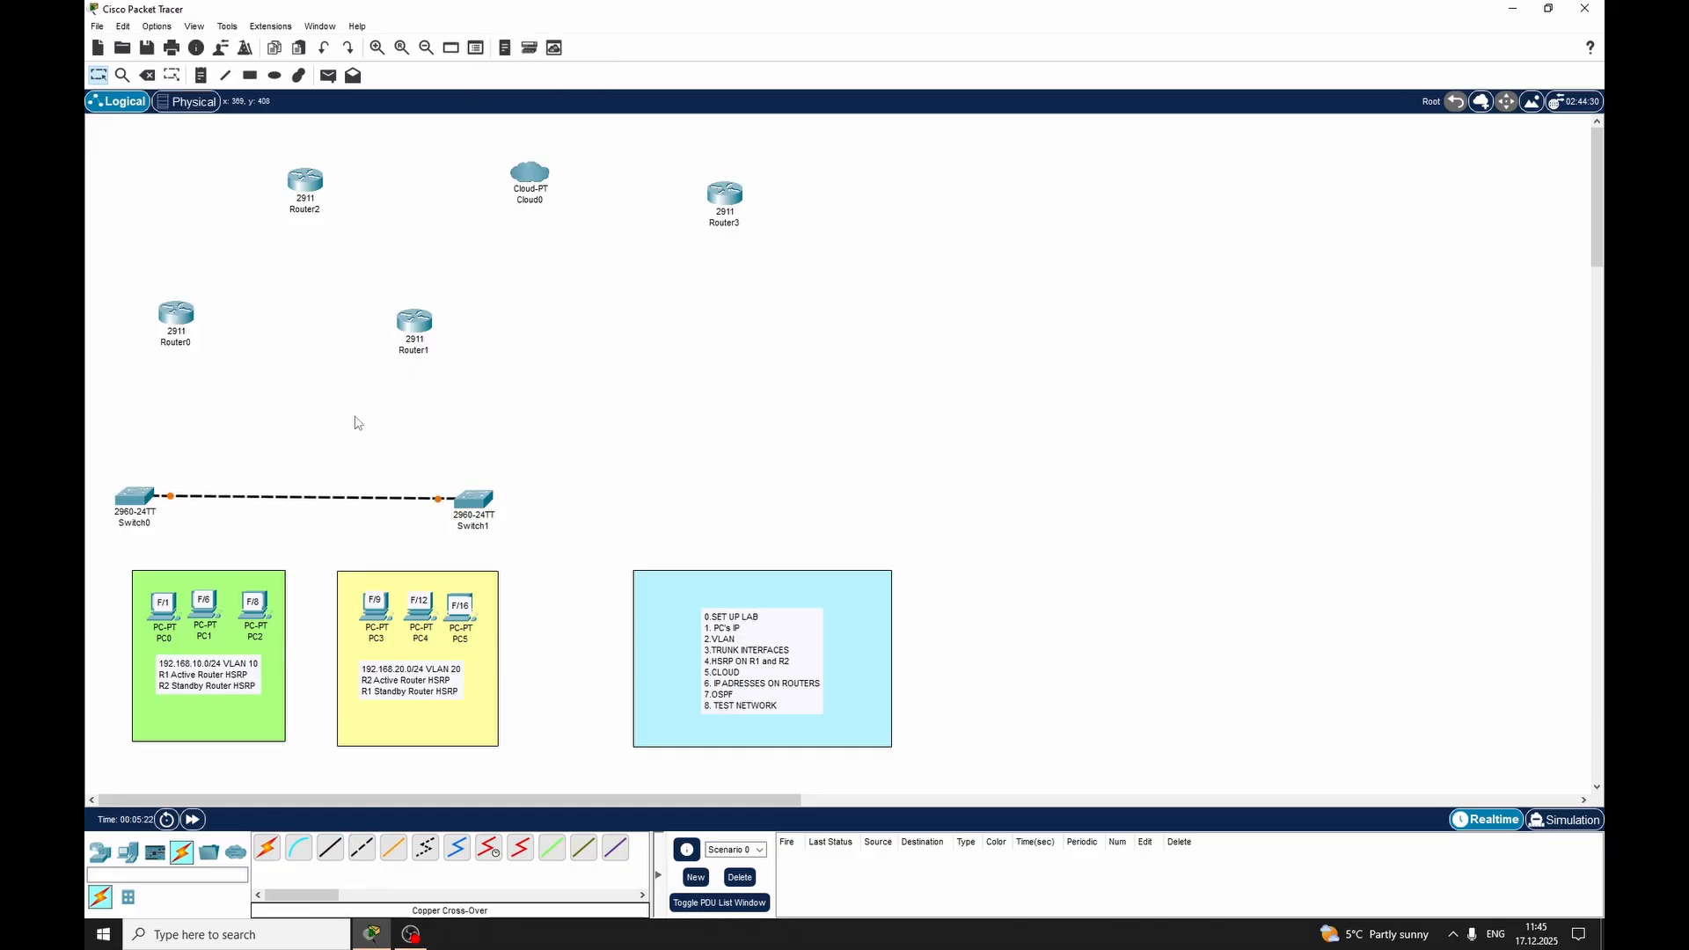
Place a note with the port label "F0/24" above the link between the two switches
left_click(300, 481)
type("F0/2")
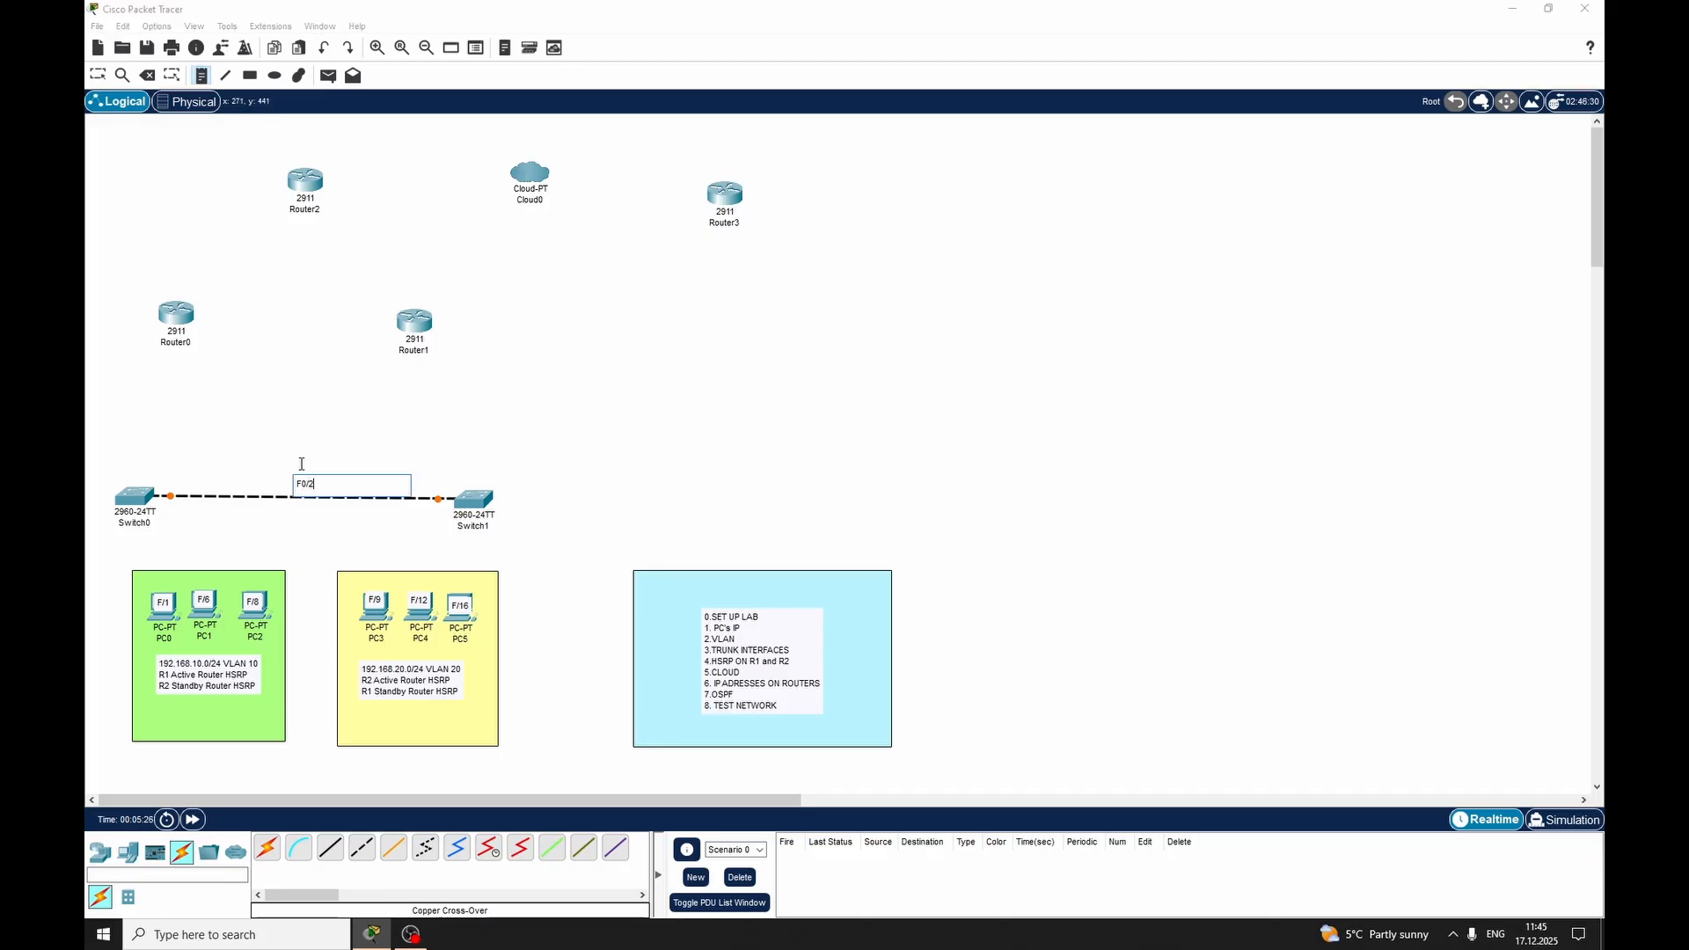
type("4")
key("Escape")
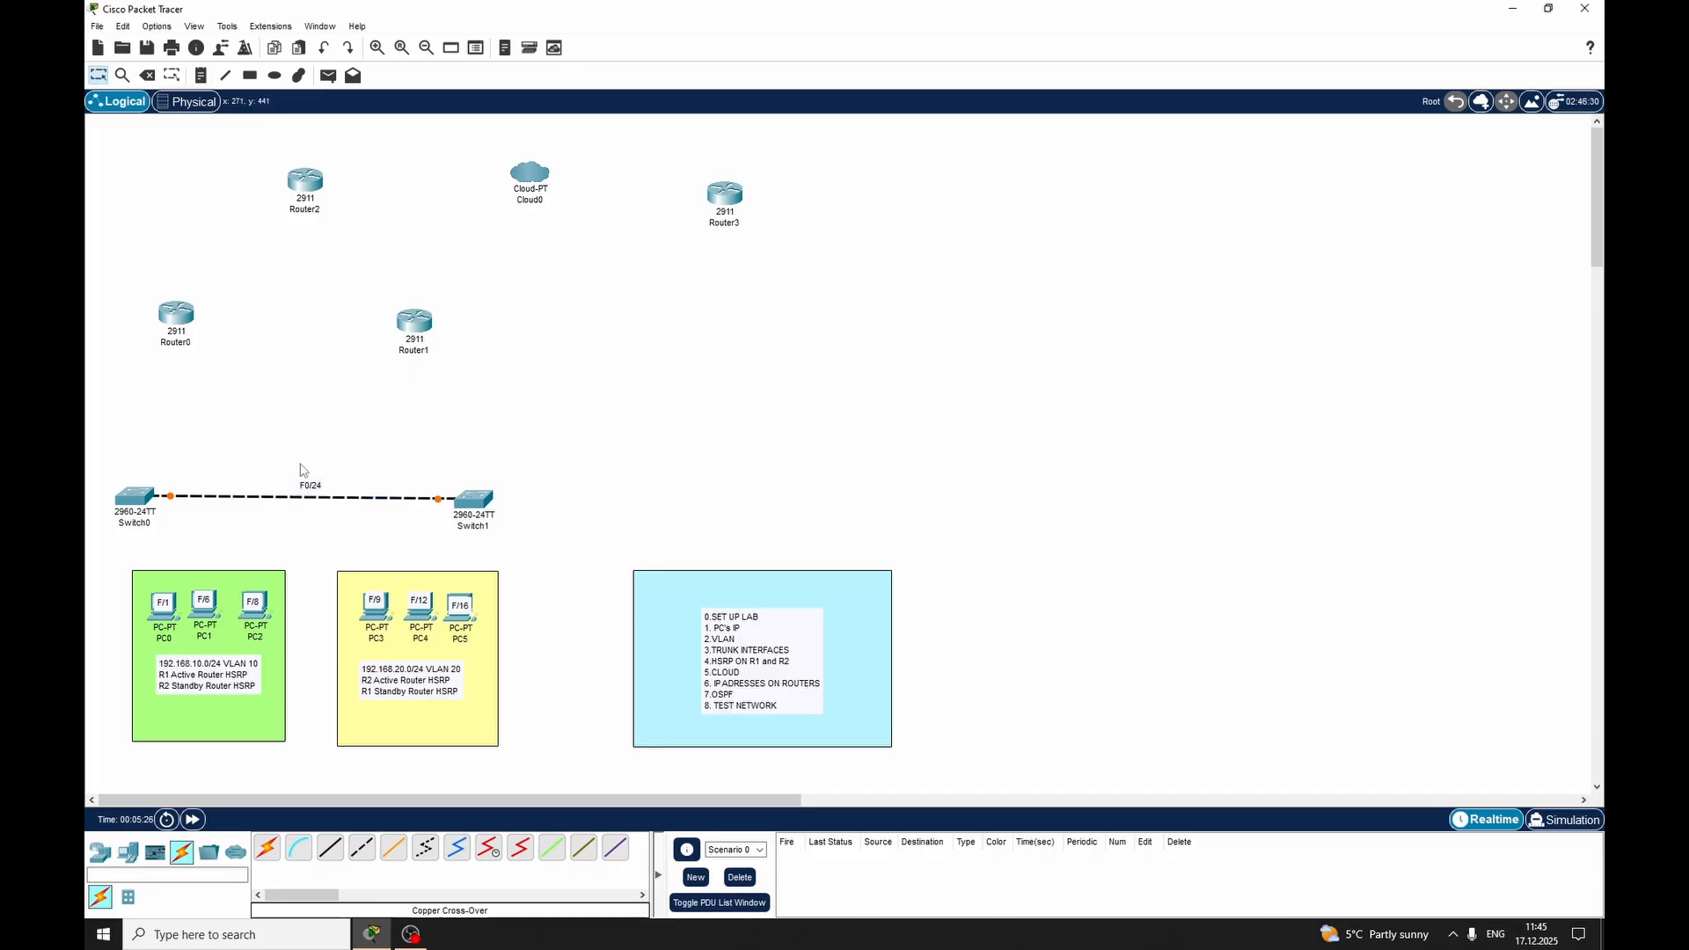
Connect FastEthernet0 on PC0 to FastEthernet0/1 on Switch0 with a copper straight-through cable
left_click(331, 846)
left_click(167, 613)
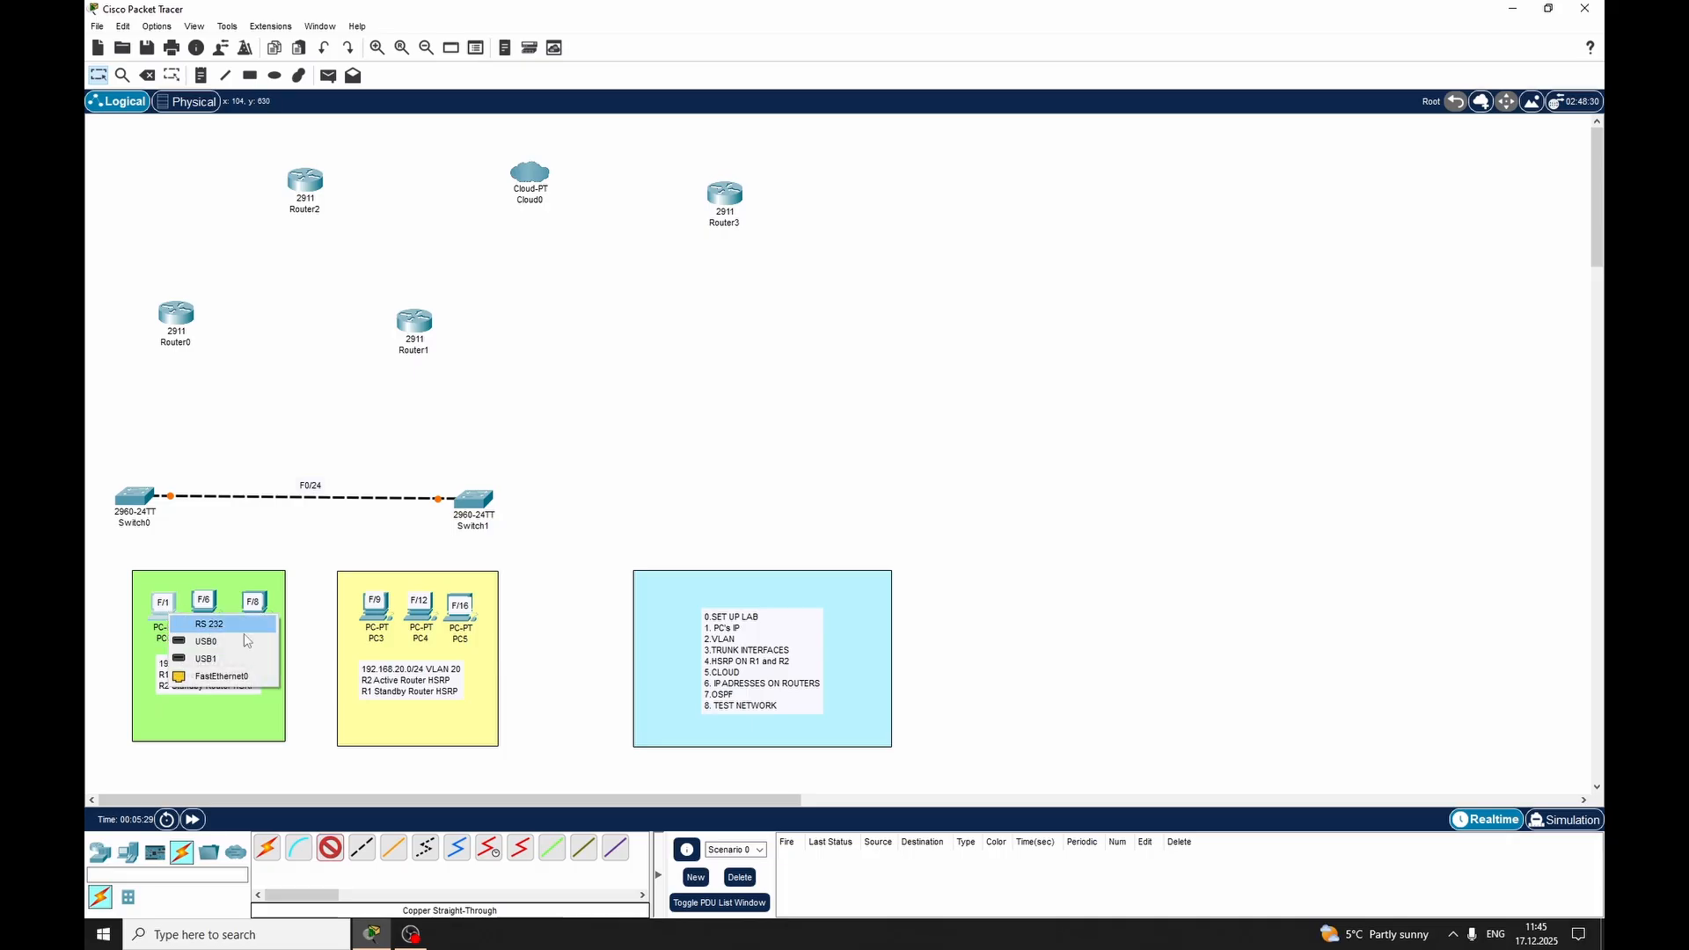
left_click(220, 676)
left_click(135, 500)
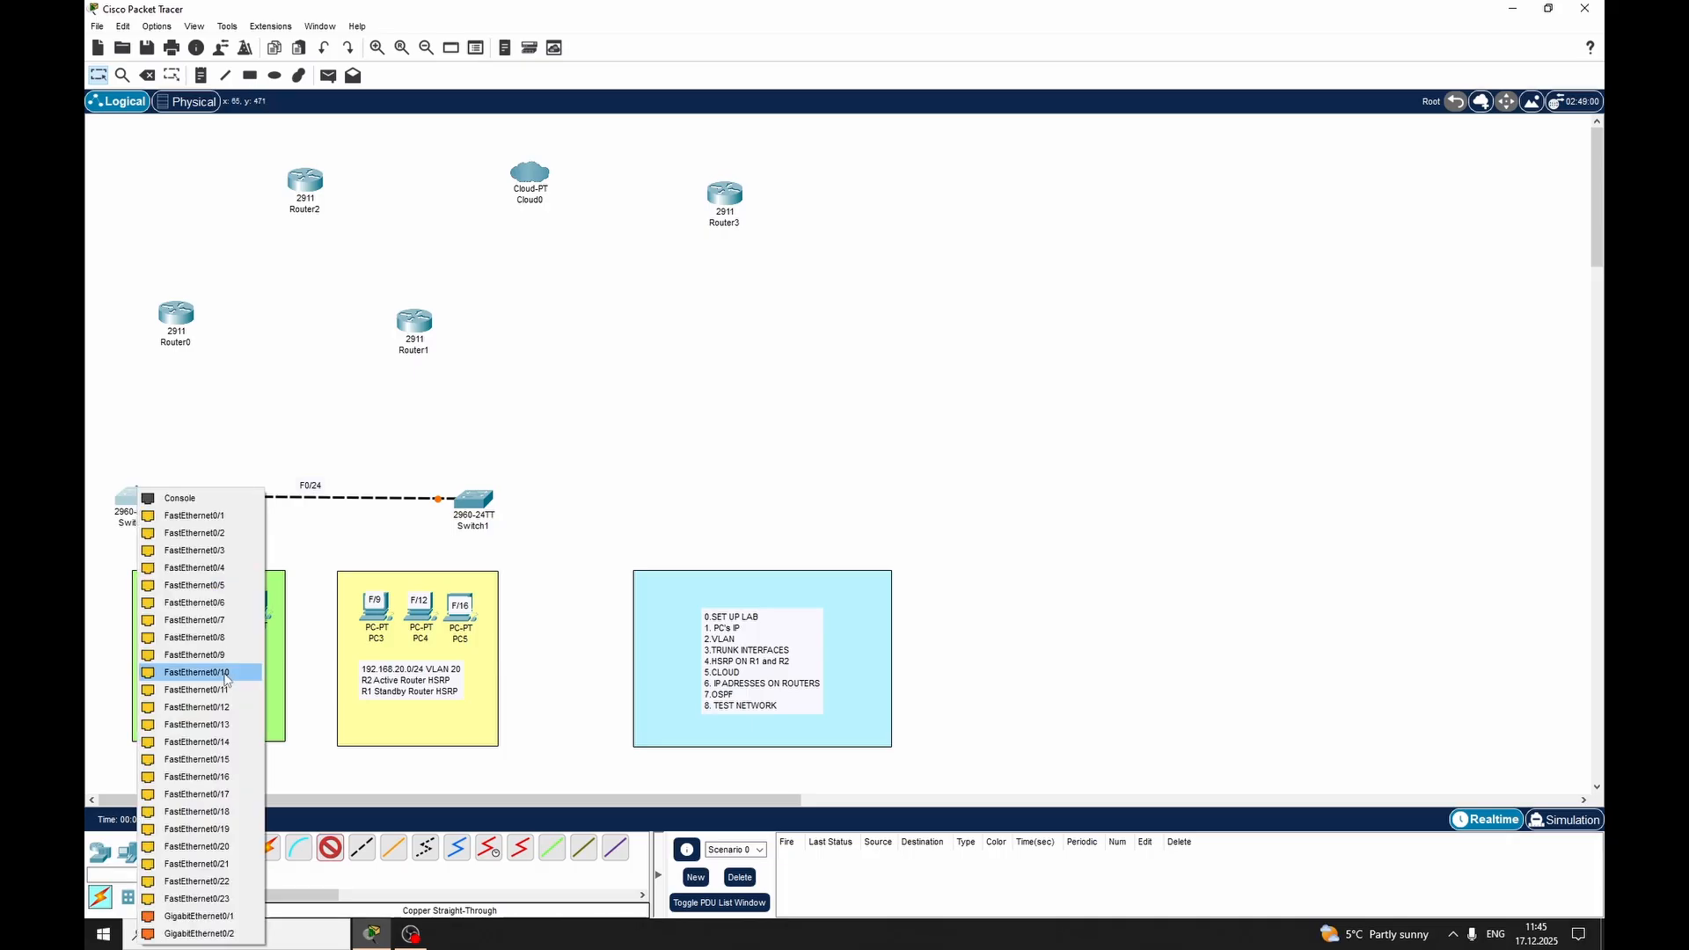
left_click(203, 522)
Connect FastEthernet0 on PC1 to FastEthernet0/6 on Switch0 with a copper straight-through cable
left_click(330, 847)
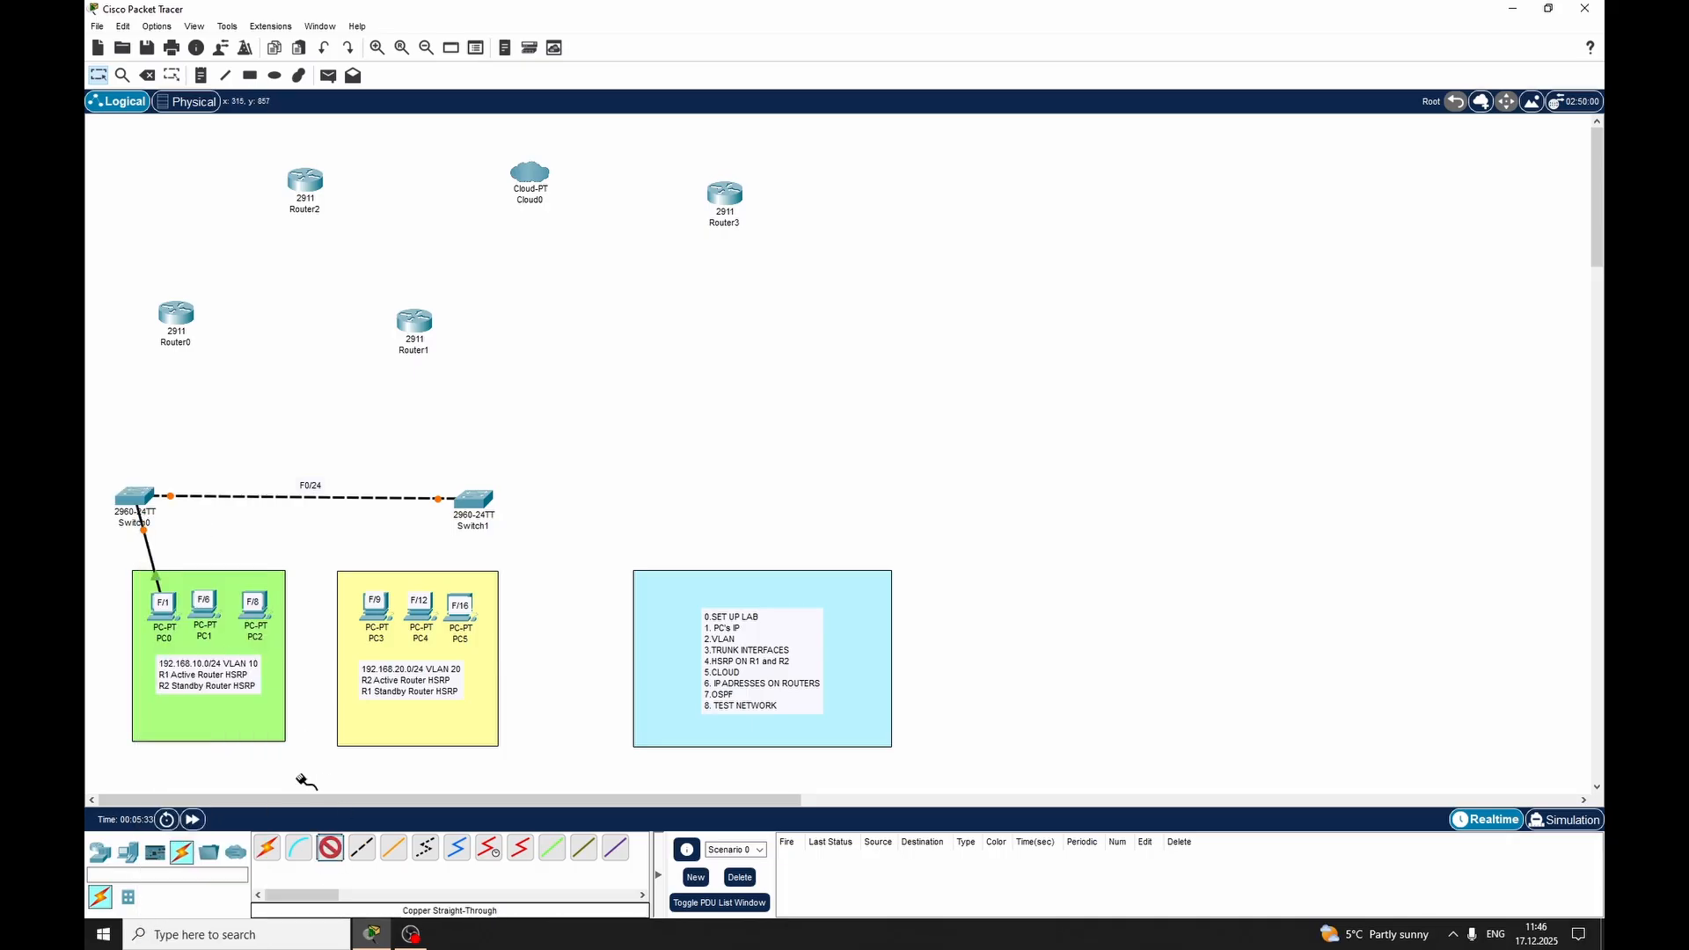
left_click(211, 613)
left_click(263, 676)
left_click(138, 499)
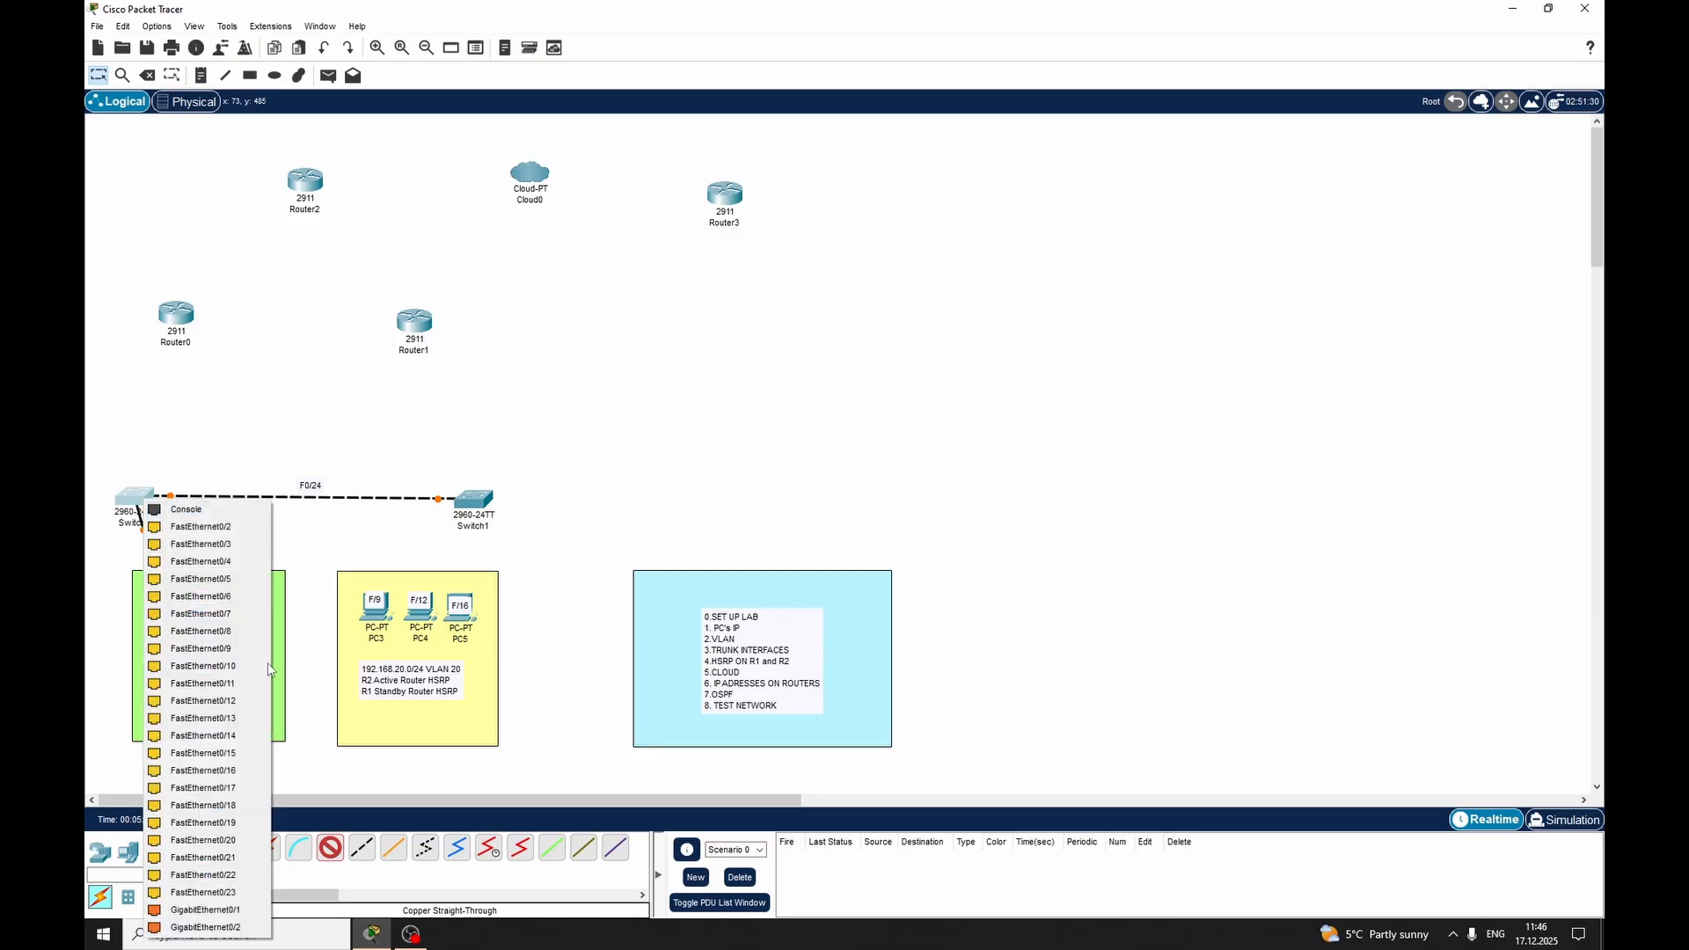
left_click(202, 596)
Connect FastEthernet0 on PC2 to FastEthernet0/8 on Switch0 with a copper straight-through cable
left_click(331, 847)
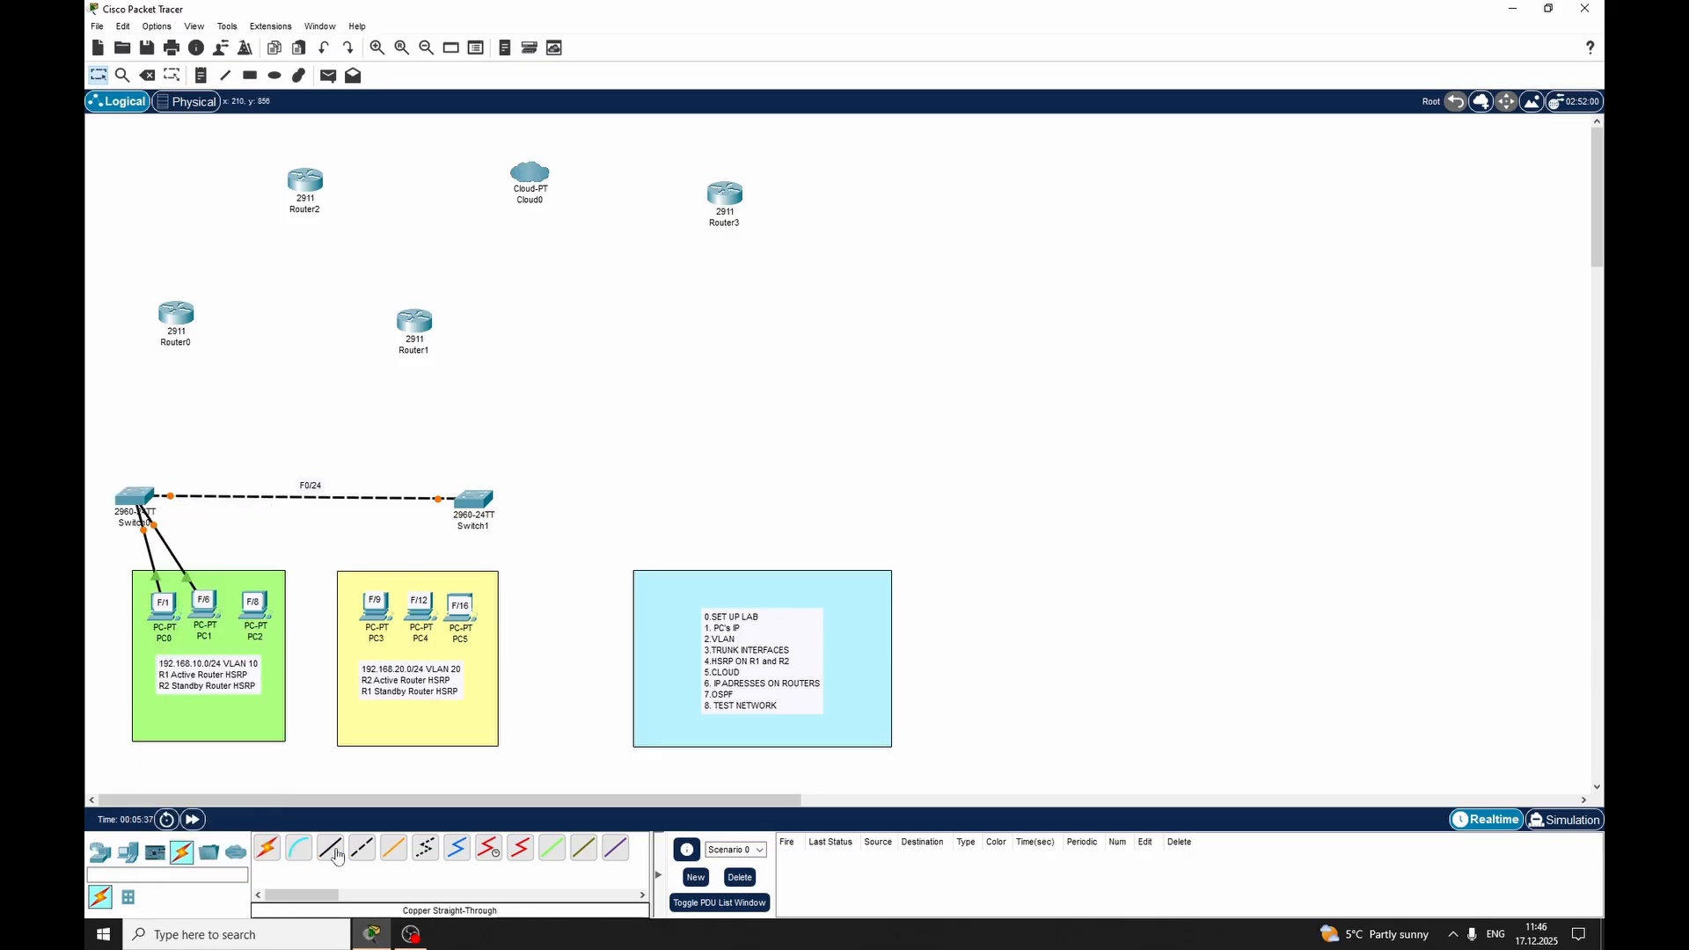
left_click(261, 621)
left_click(312, 678)
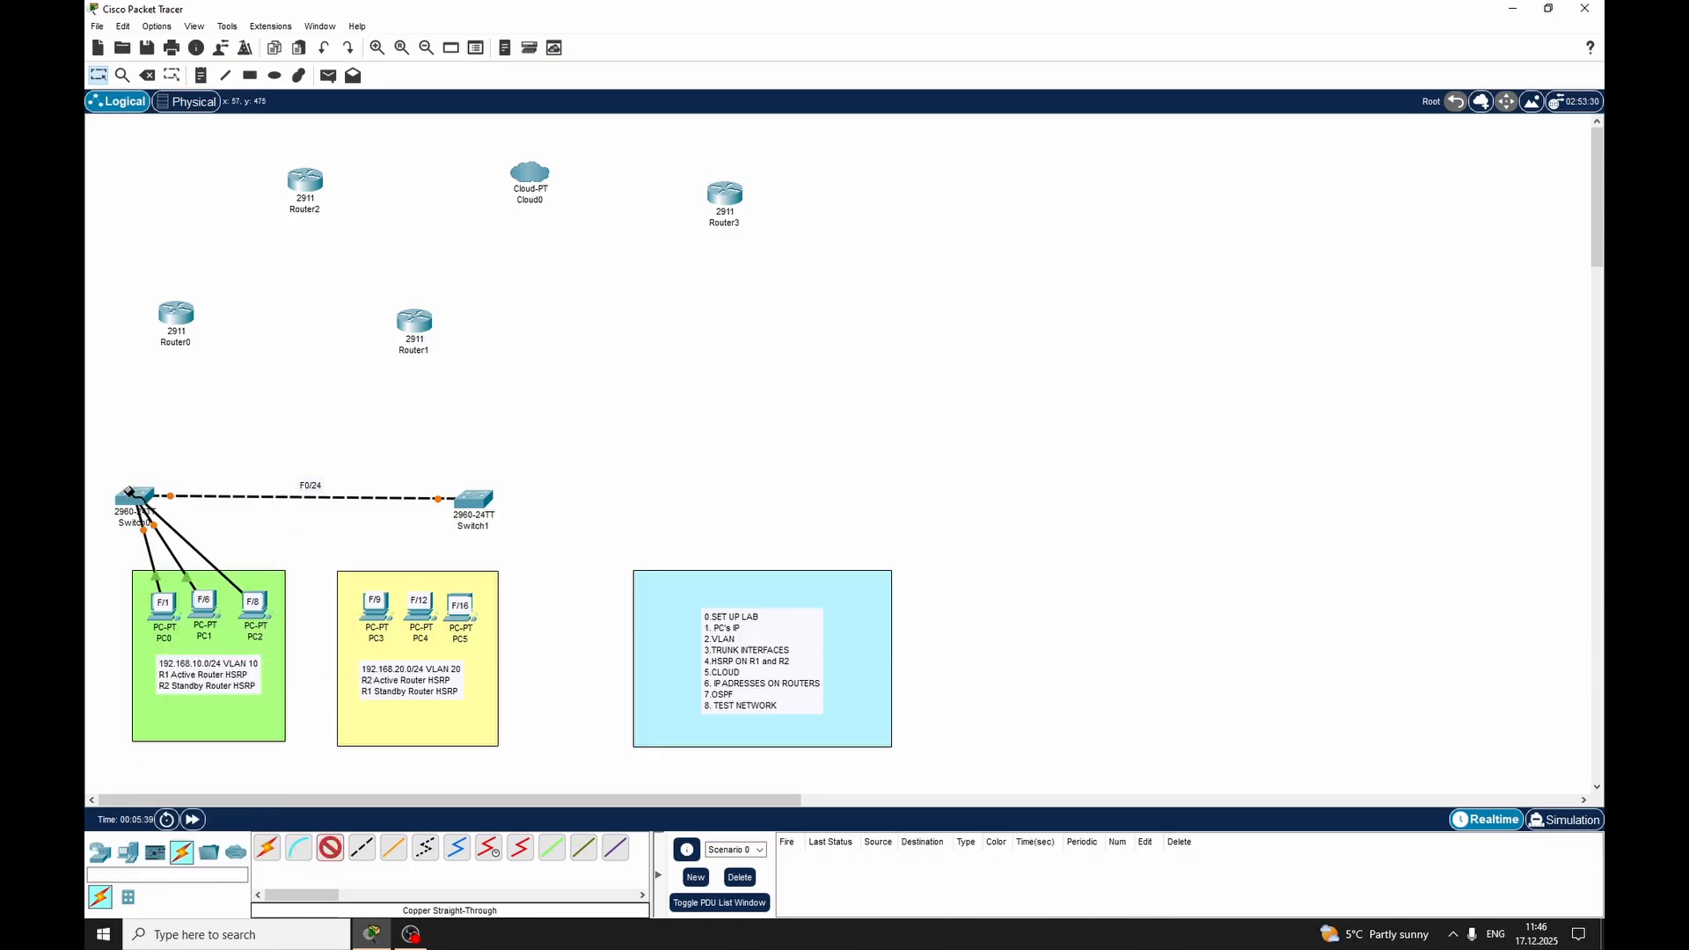
left_click(128, 490)
left_click(185, 615)
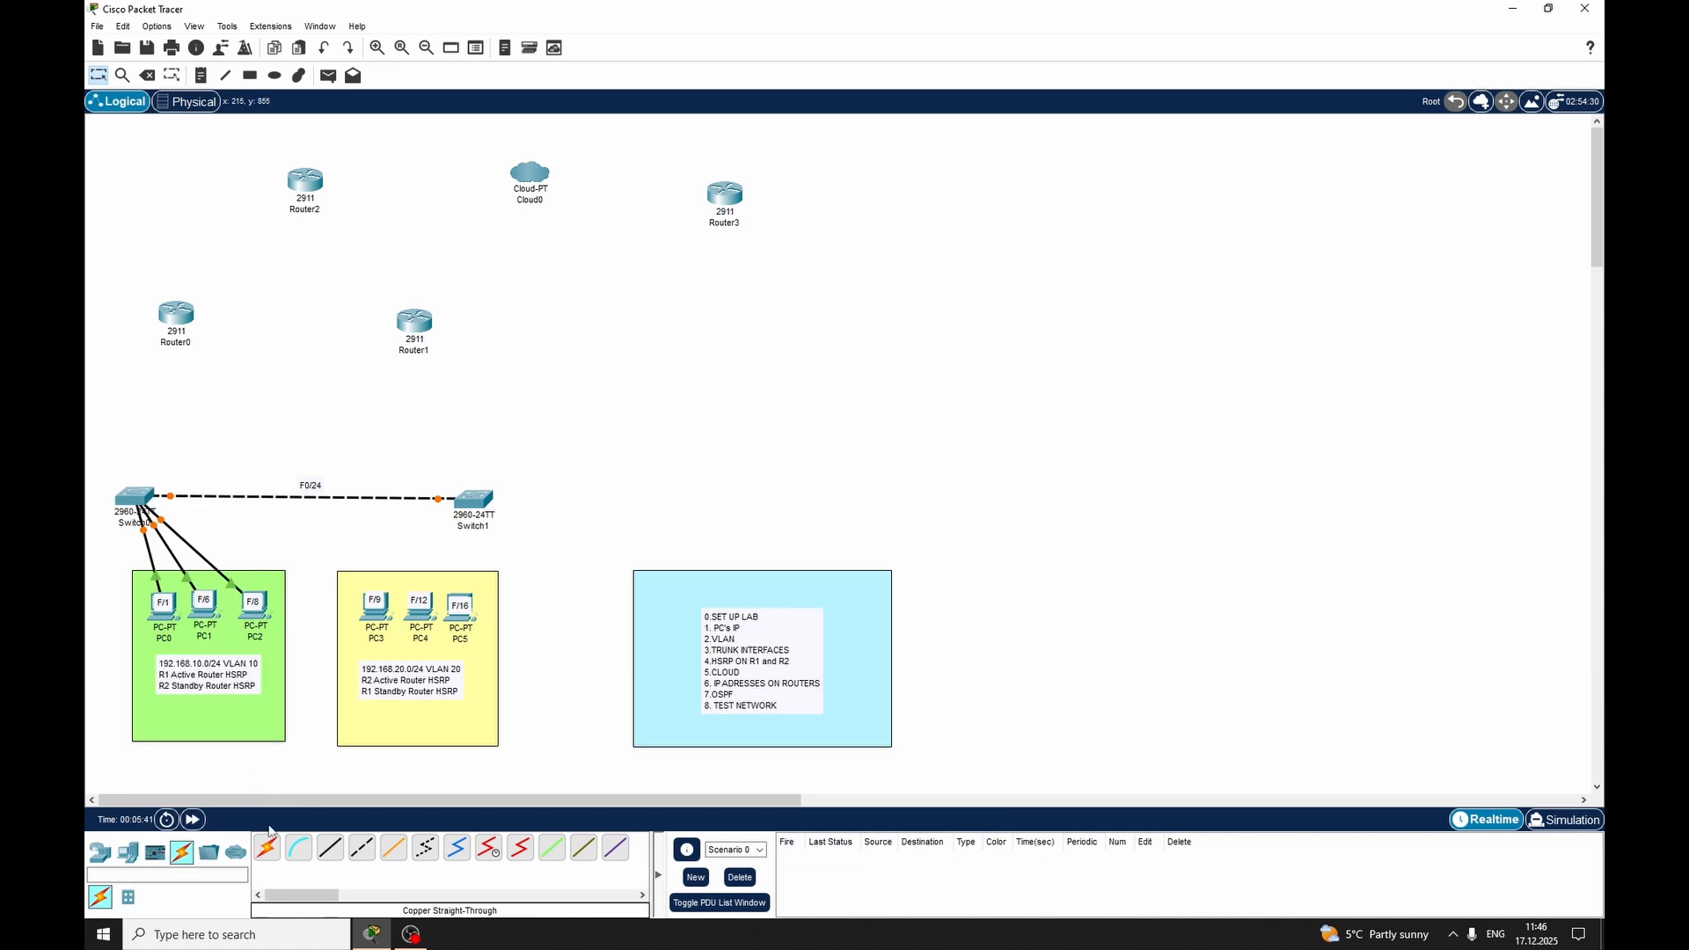
Connect FastEthernet0 on PC3 to FastEthernet0/9 on Switch1 with a copper straight-through cable
left_click(330, 847)
left_click(375, 606)
left_click(407, 666)
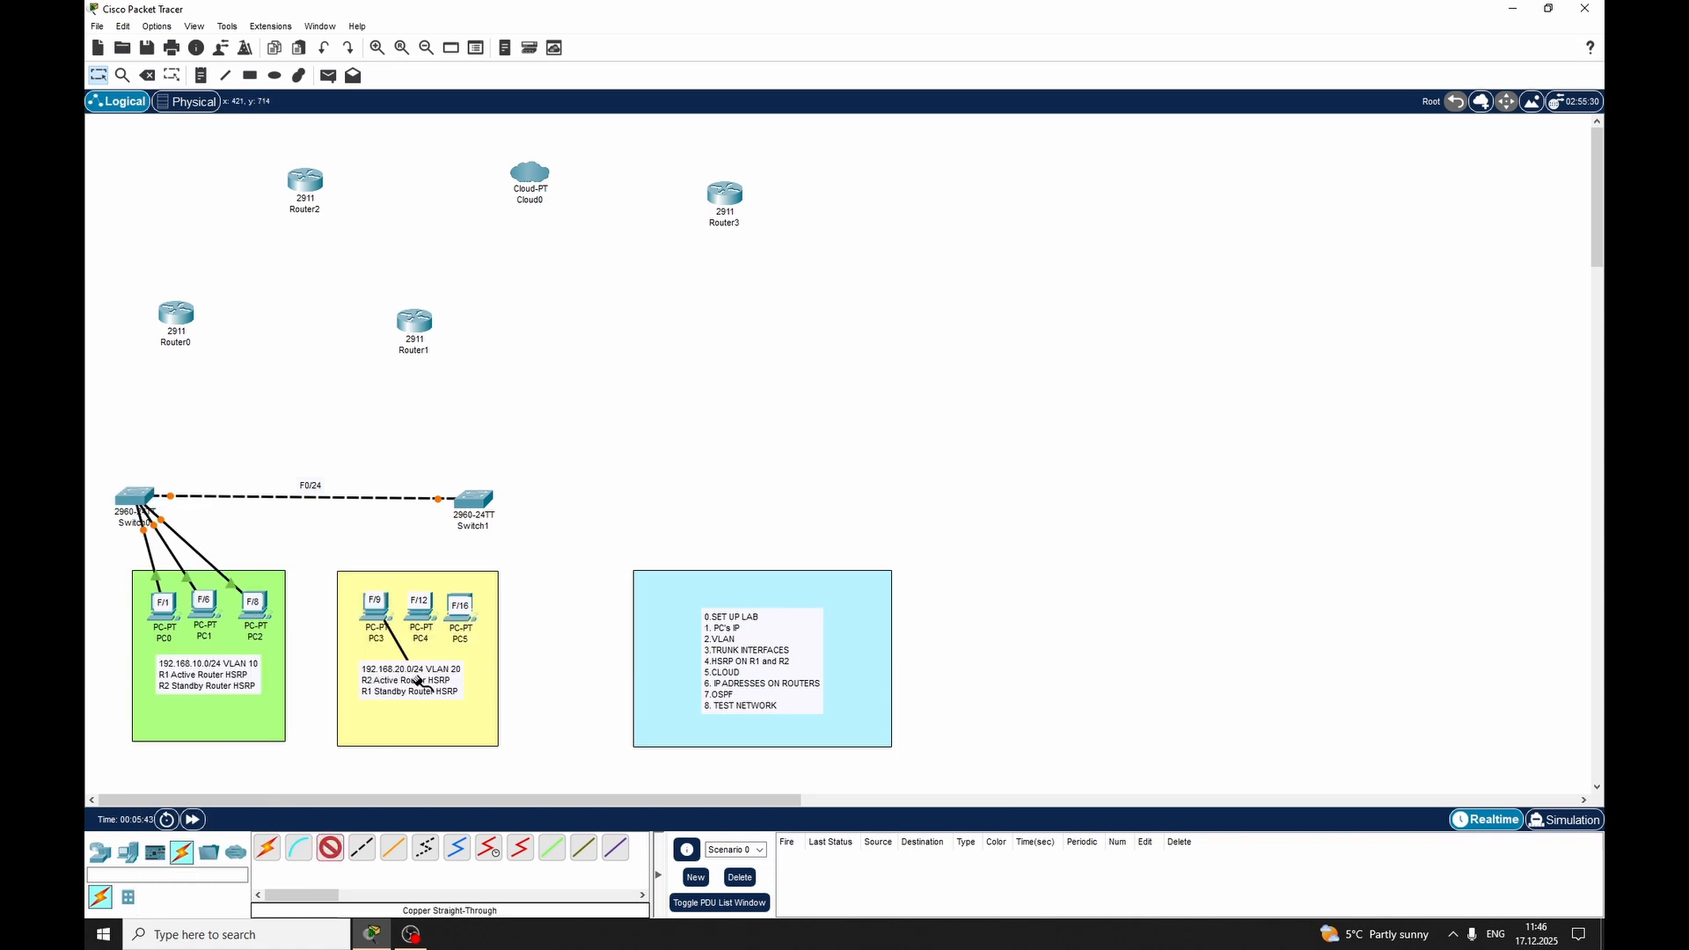
left_click(462, 501)
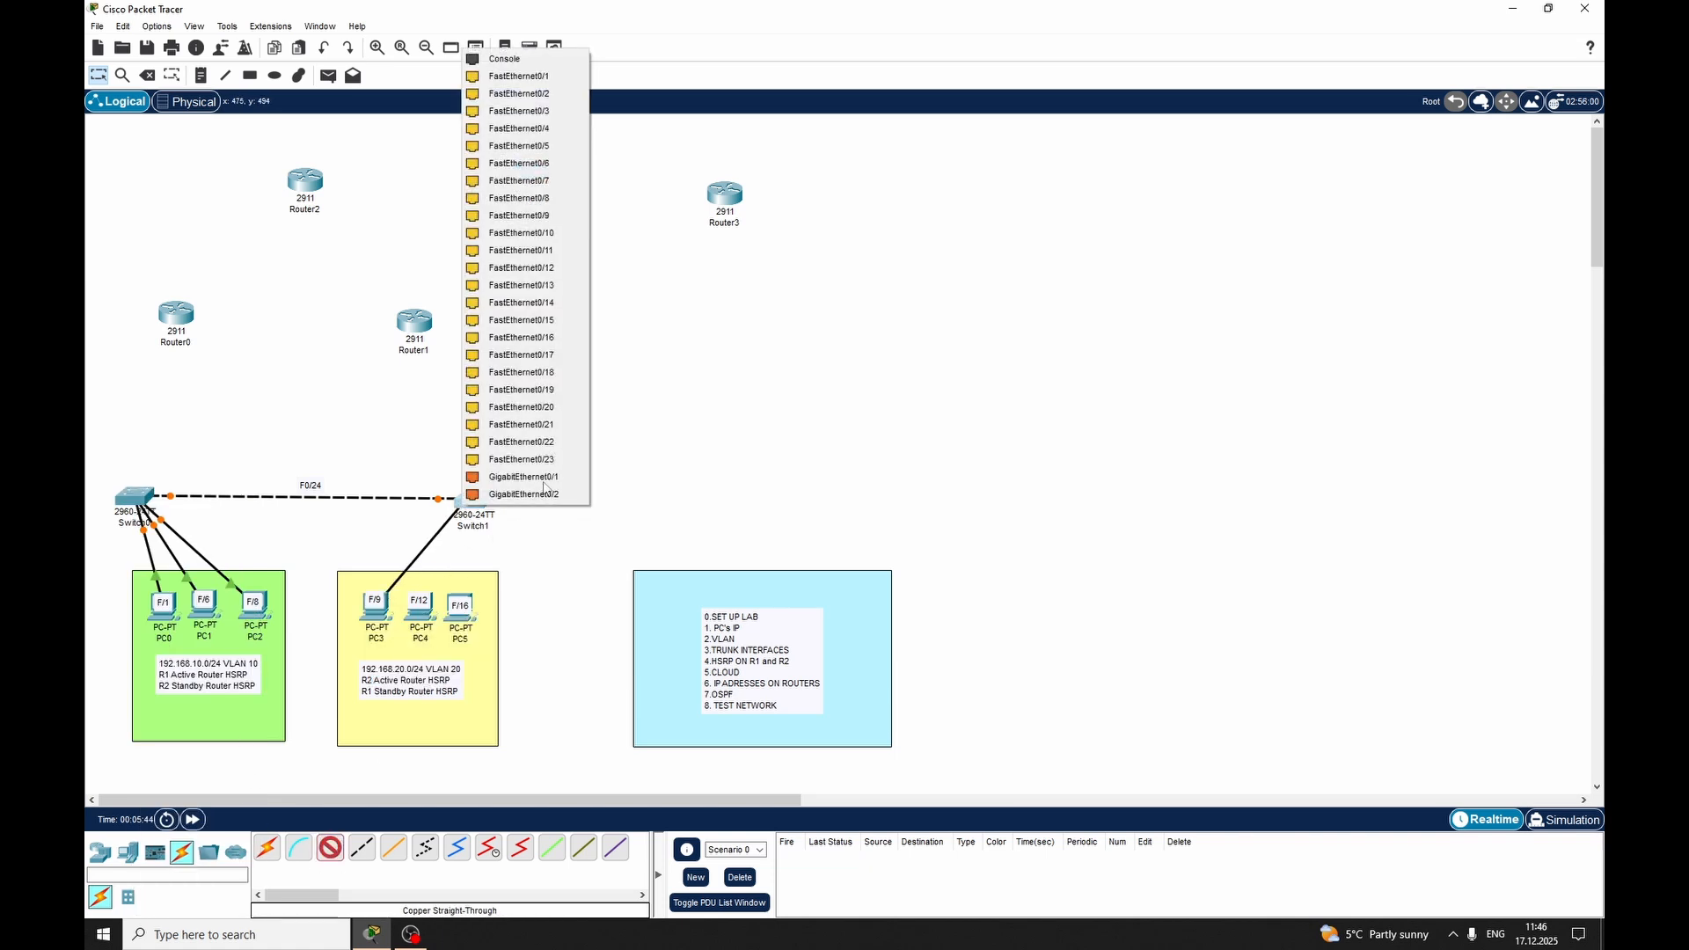
left_click(563, 216)
Connect FastEthernet0 on PC4 to FastEthernet0/12 on Switch1 with a copper straight-through cable
left_click(331, 847)
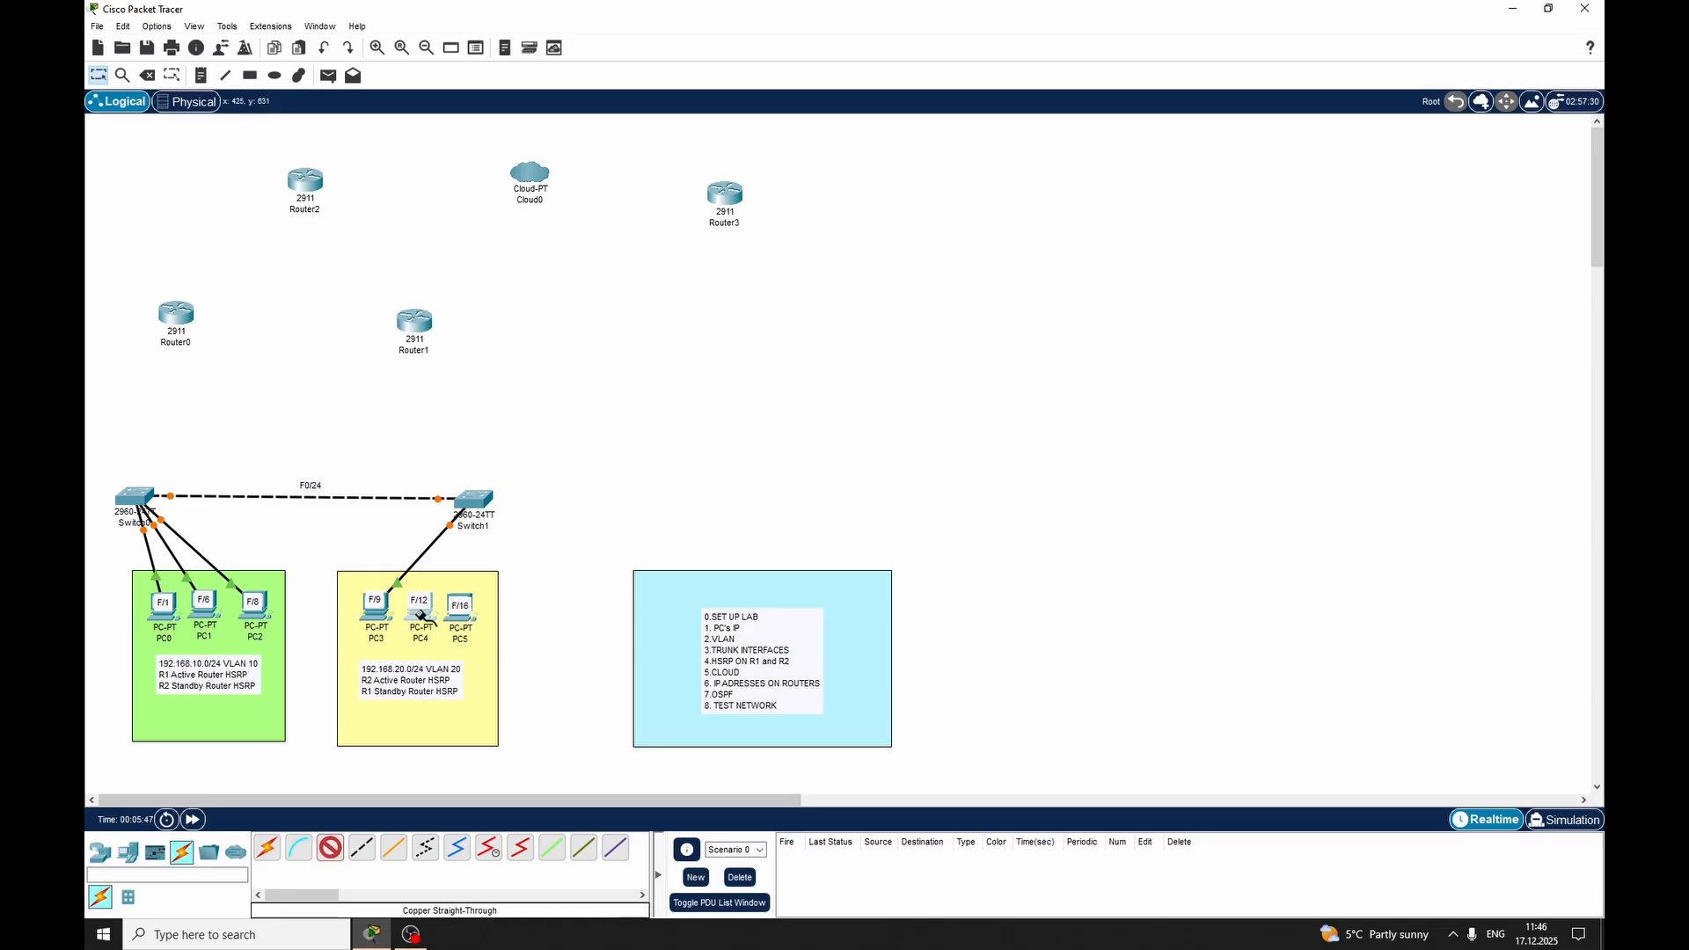
left_click(422, 616)
left_click(482, 675)
left_click(473, 500)
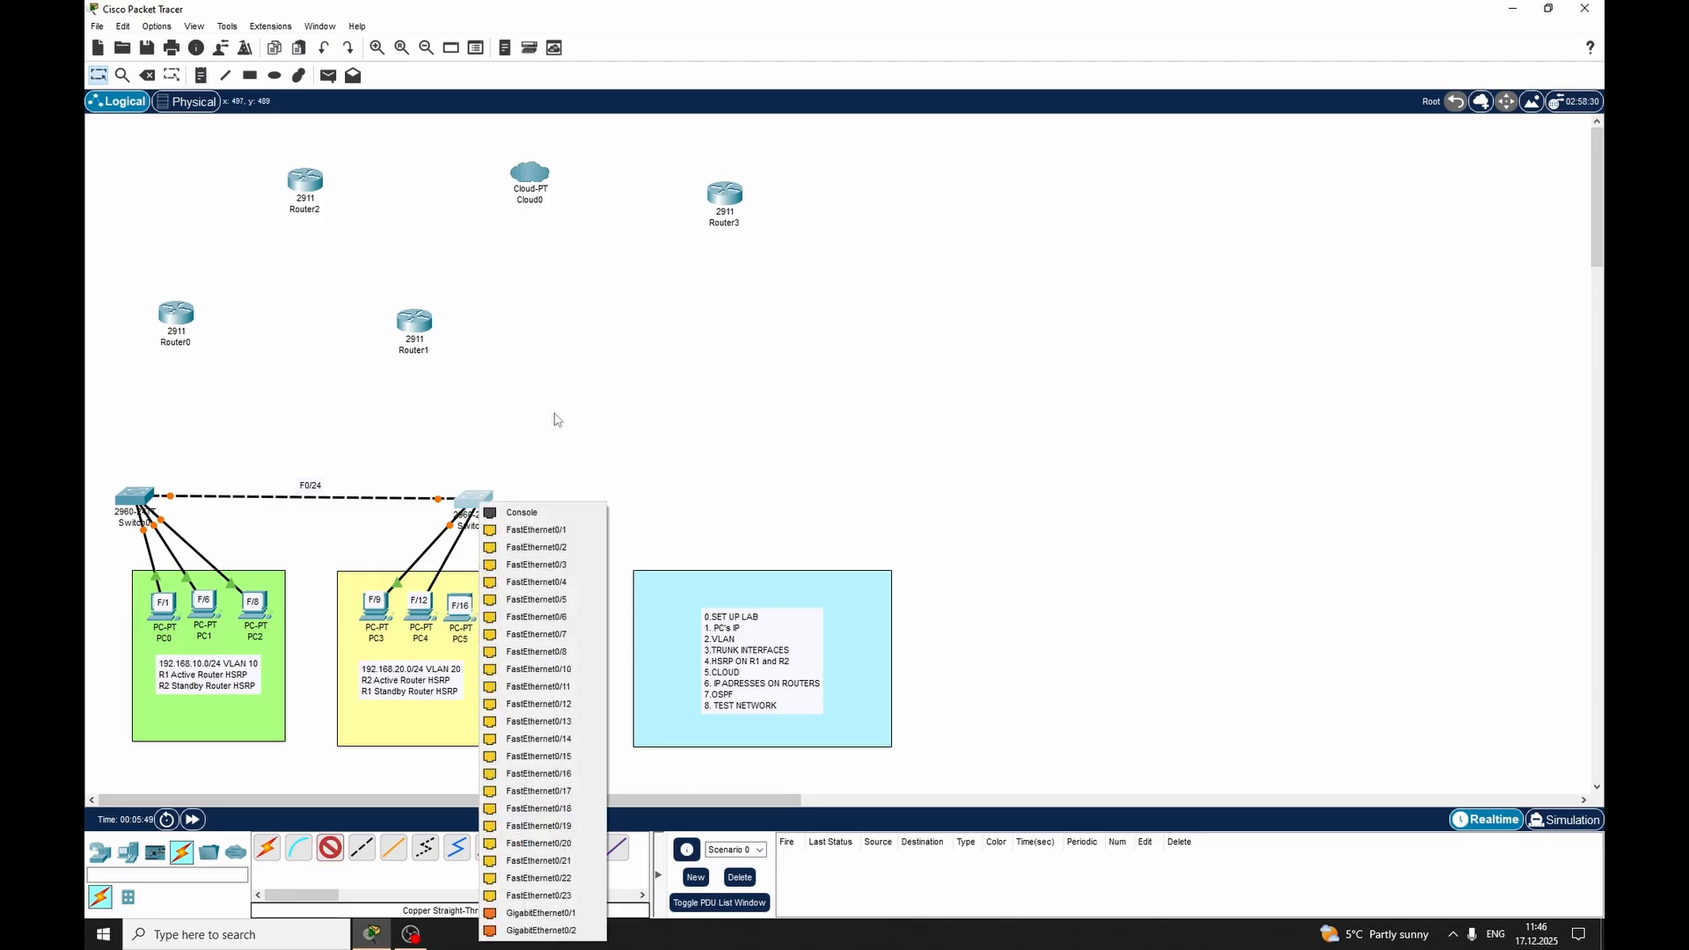
left_click(537, 704)
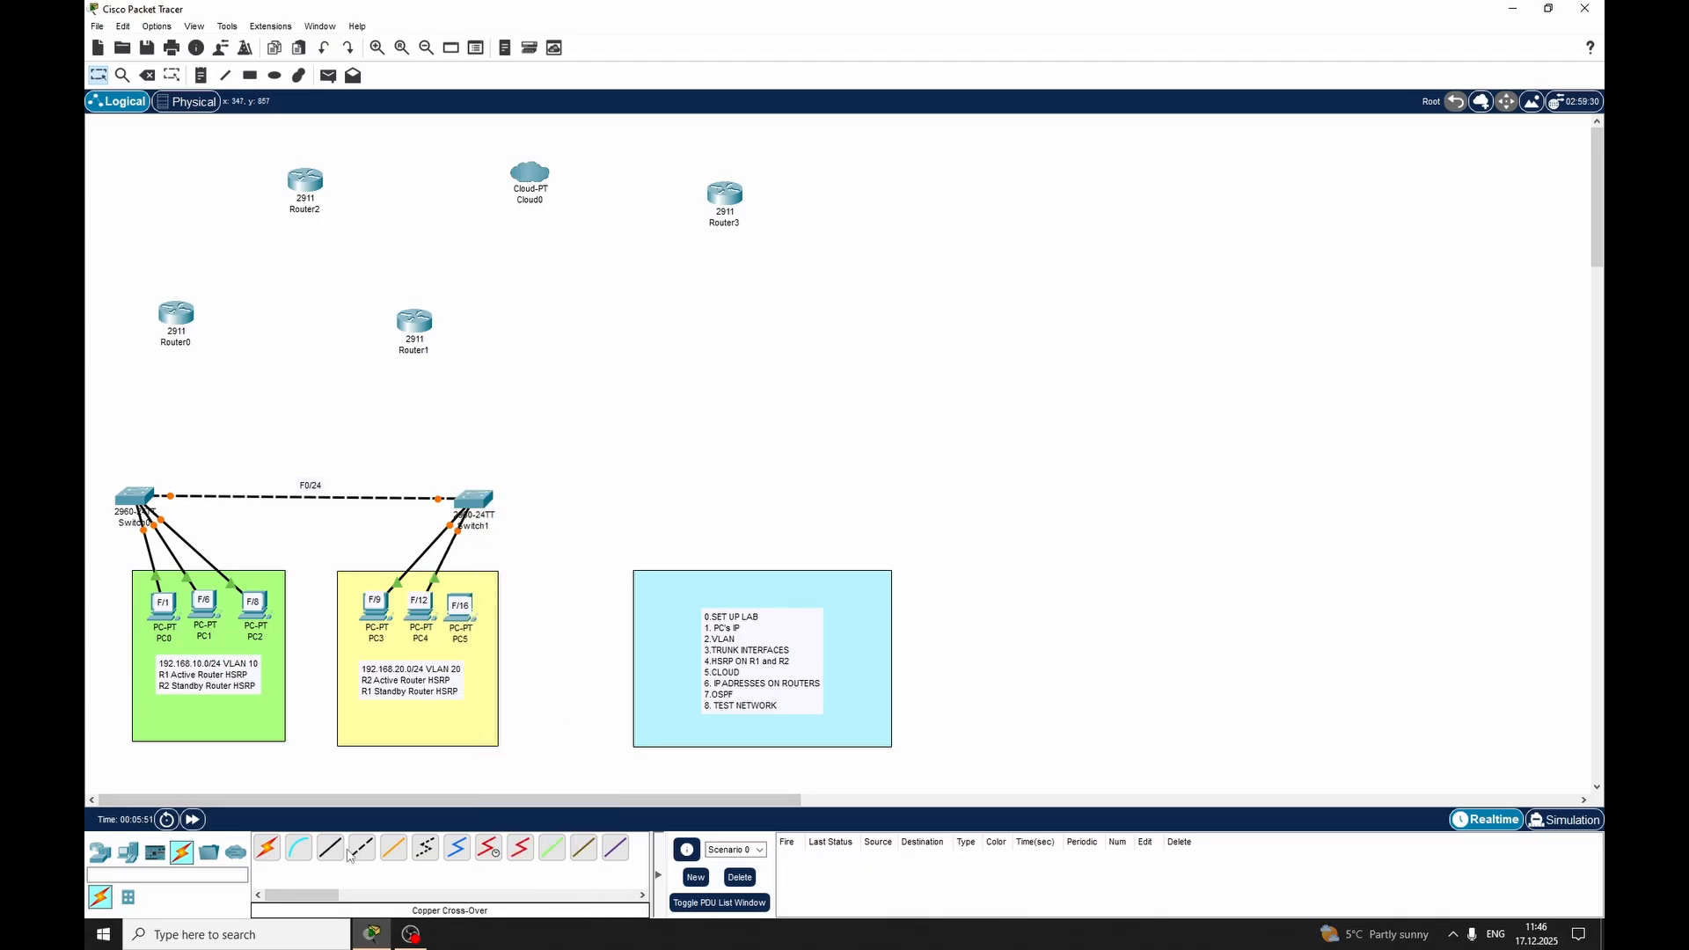
Connect FastEthernet0 on PC5 to FastEthernet0/16 on Switch1 with a copper straight-through cable
left_click(331, 847)
left_click(466, 624)
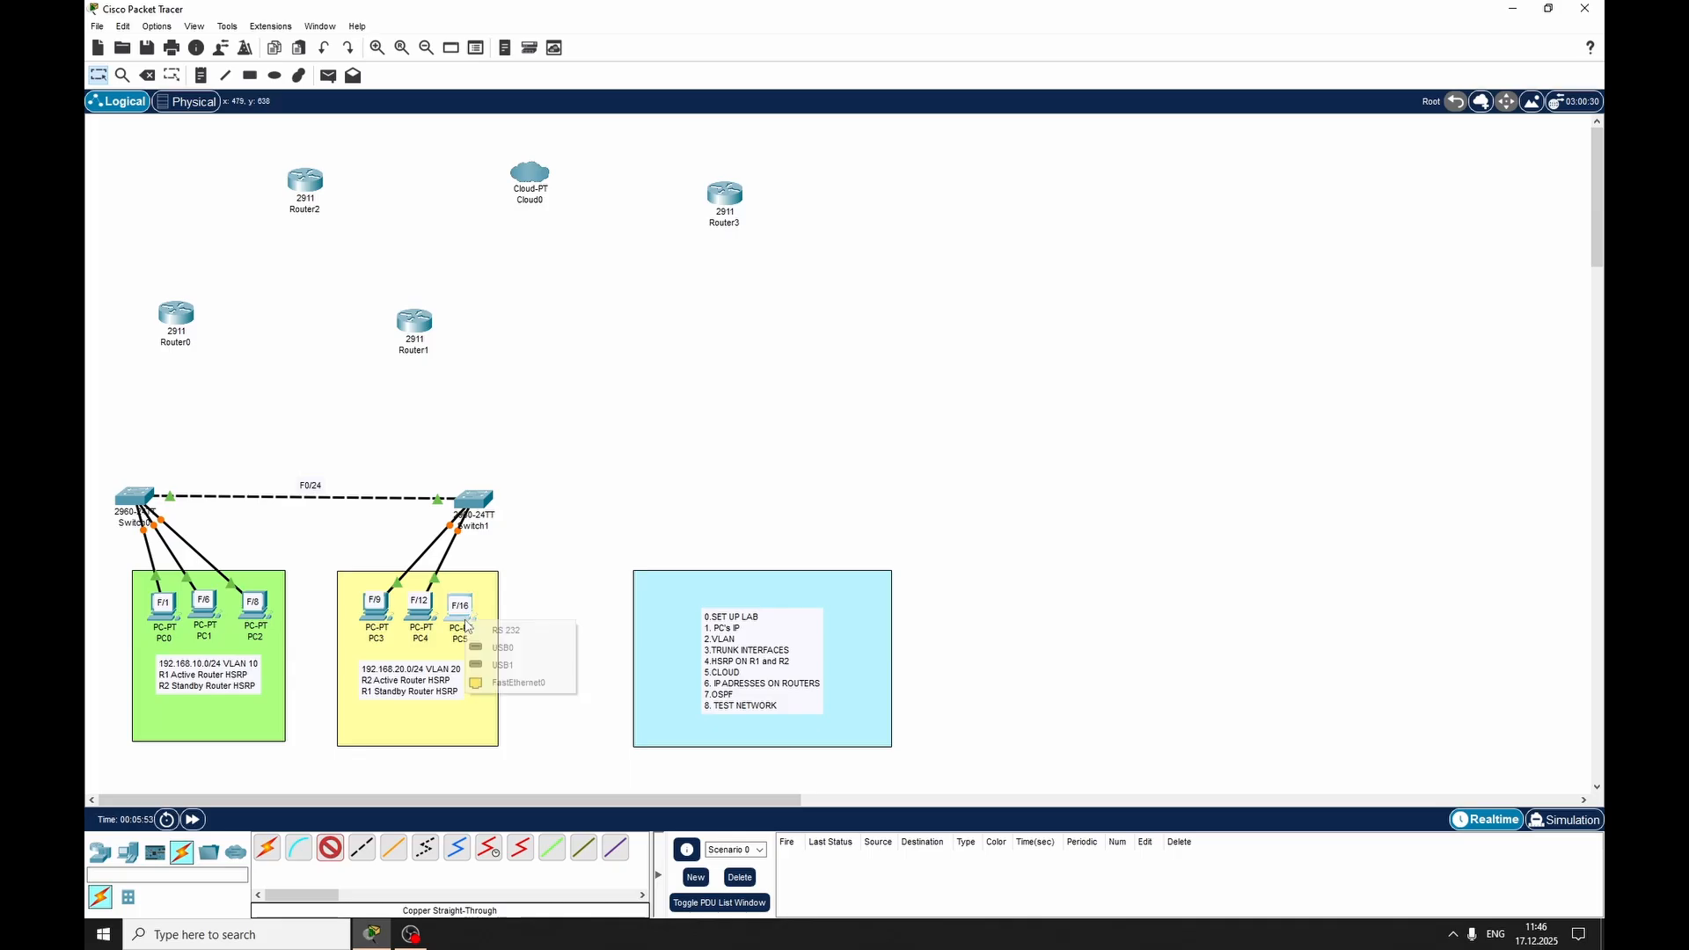
left_click(521, 684)
left_click(482, 501)
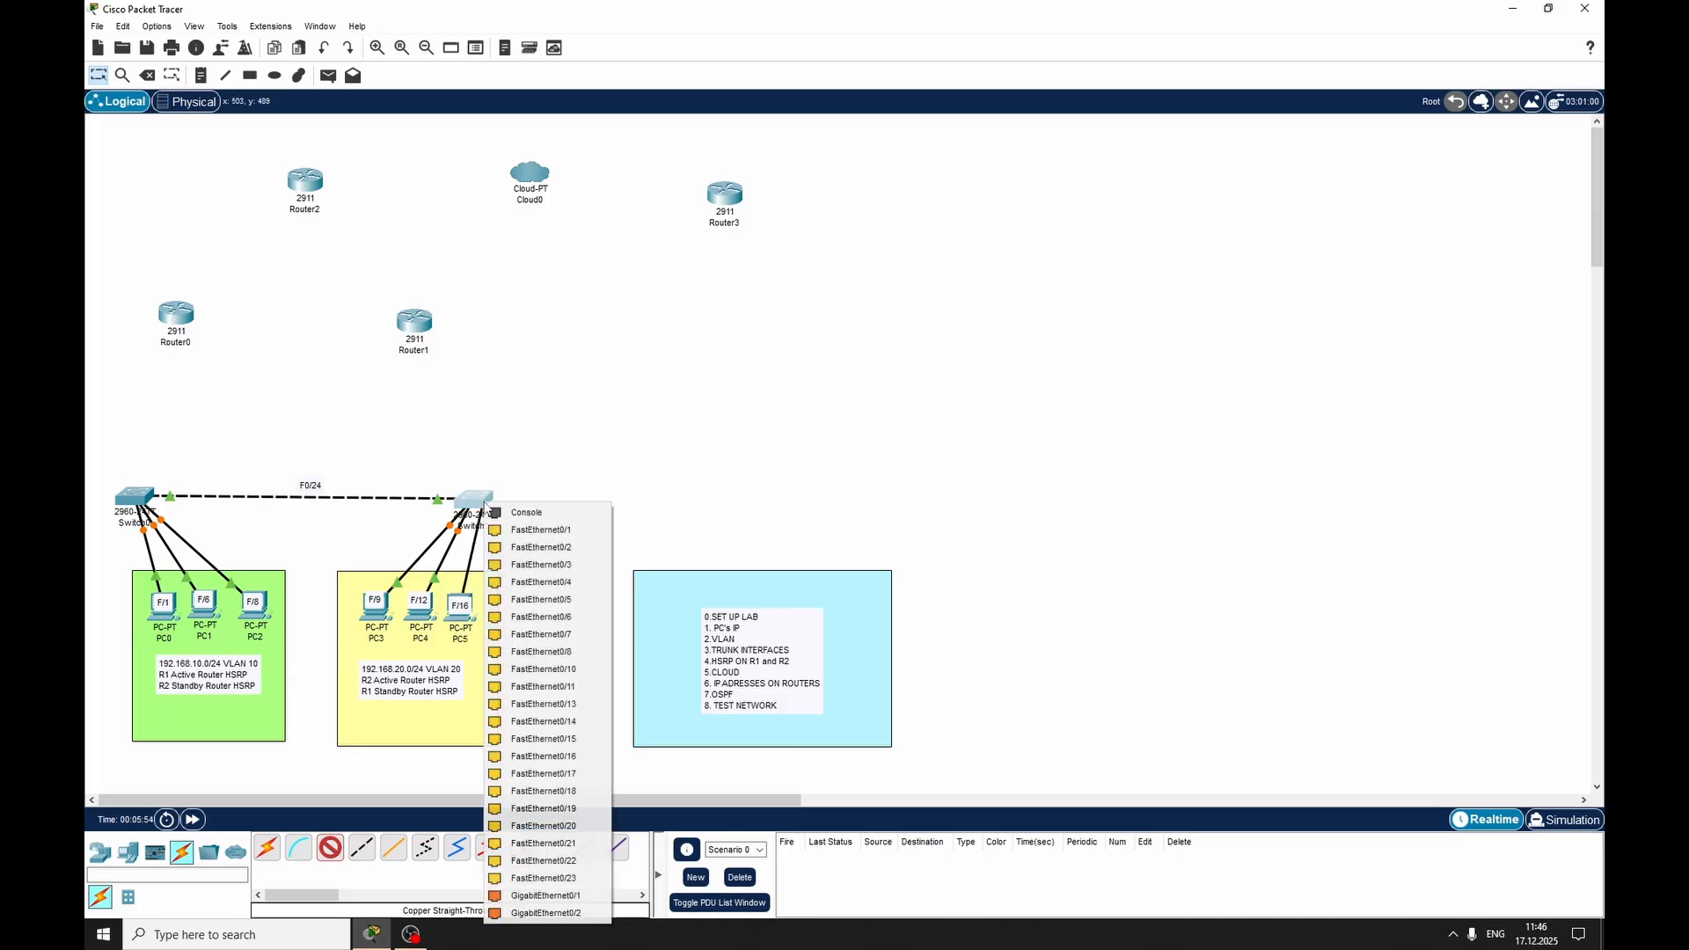
left_click(563, 756)
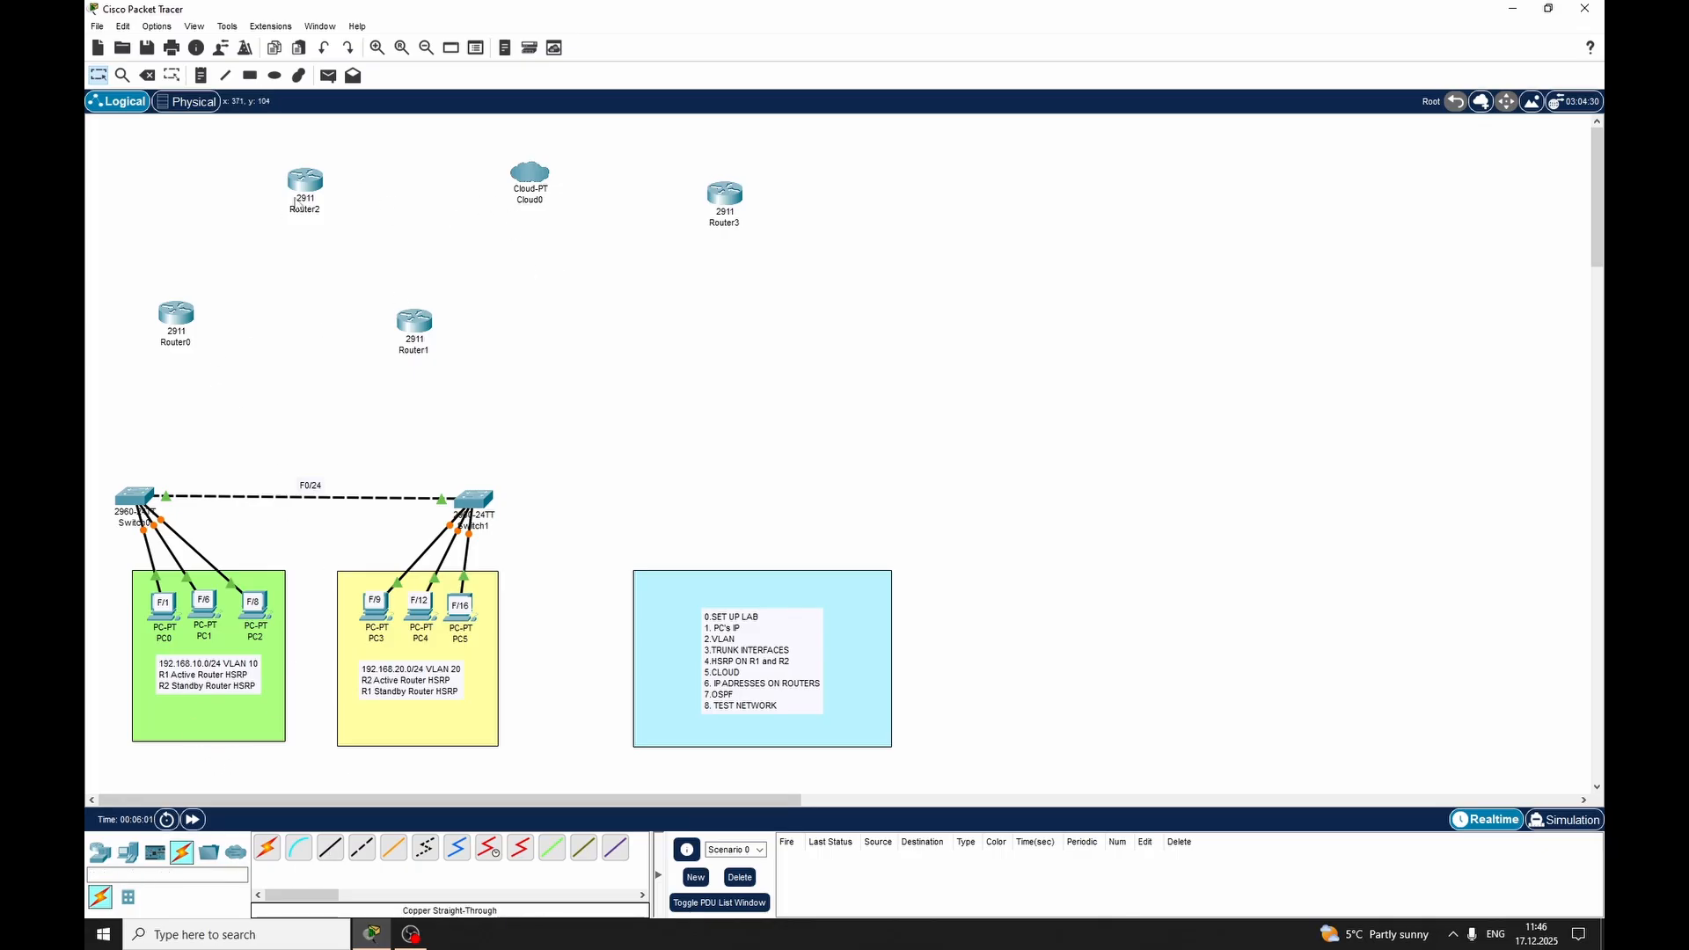
Connect GigabitEthernet0/1 on Switch0 to GigabitEthernet0/0 on Router0 with a copper straight-through cable
left_click(338, 856)
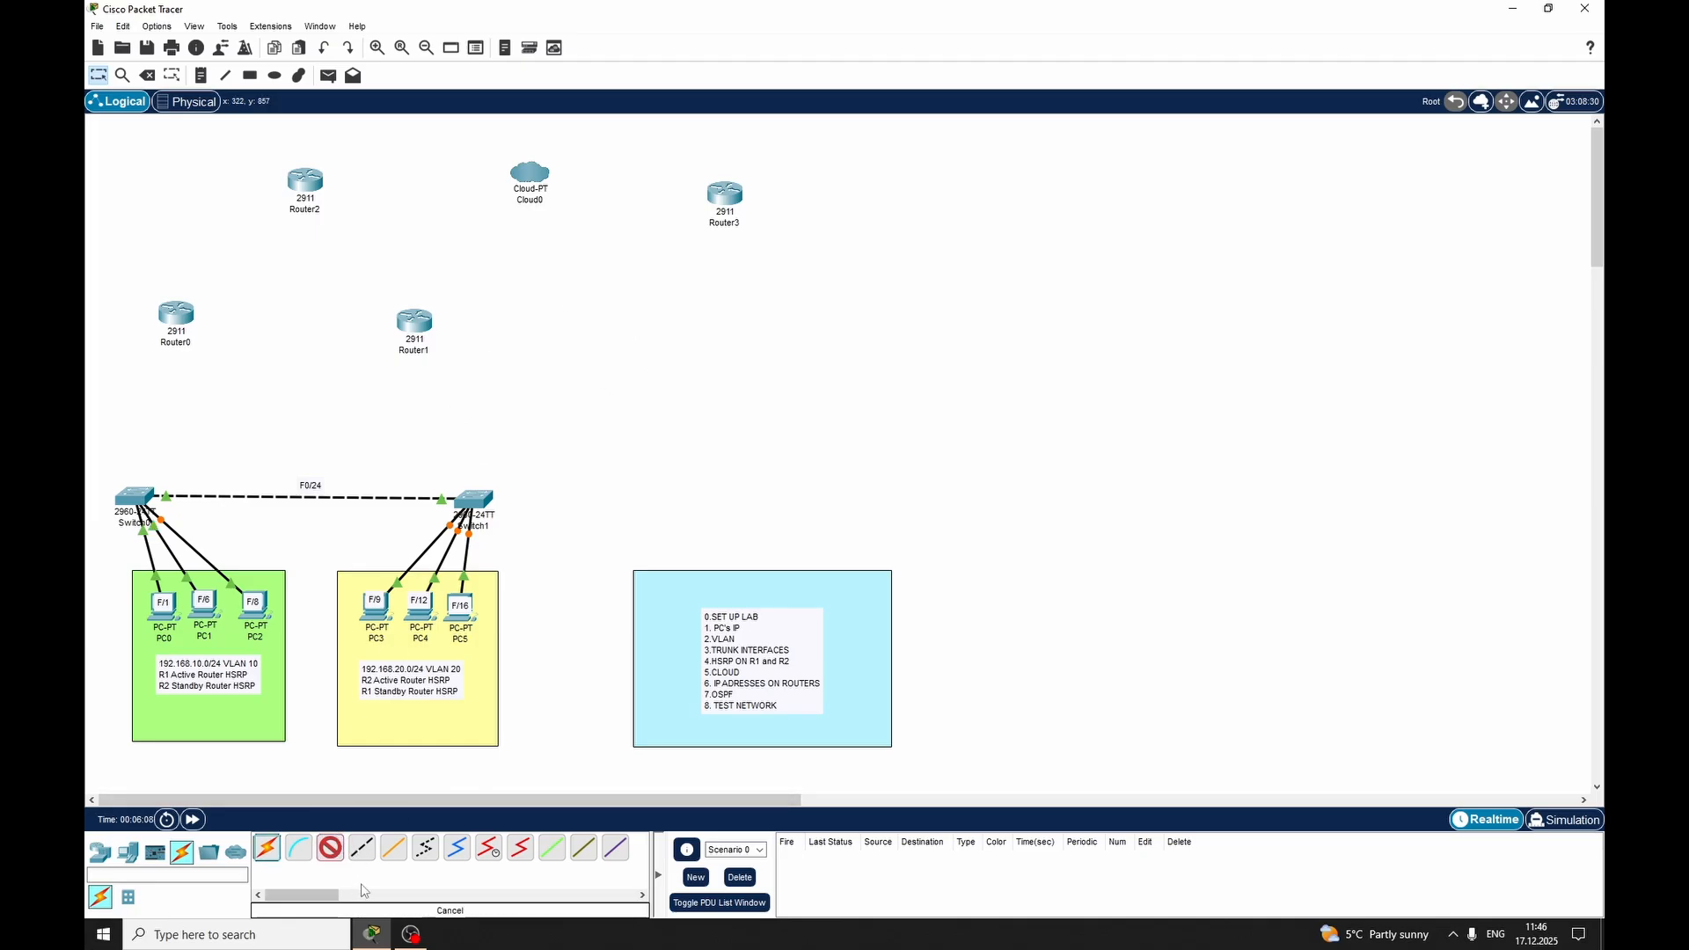
left_click(338, 856)
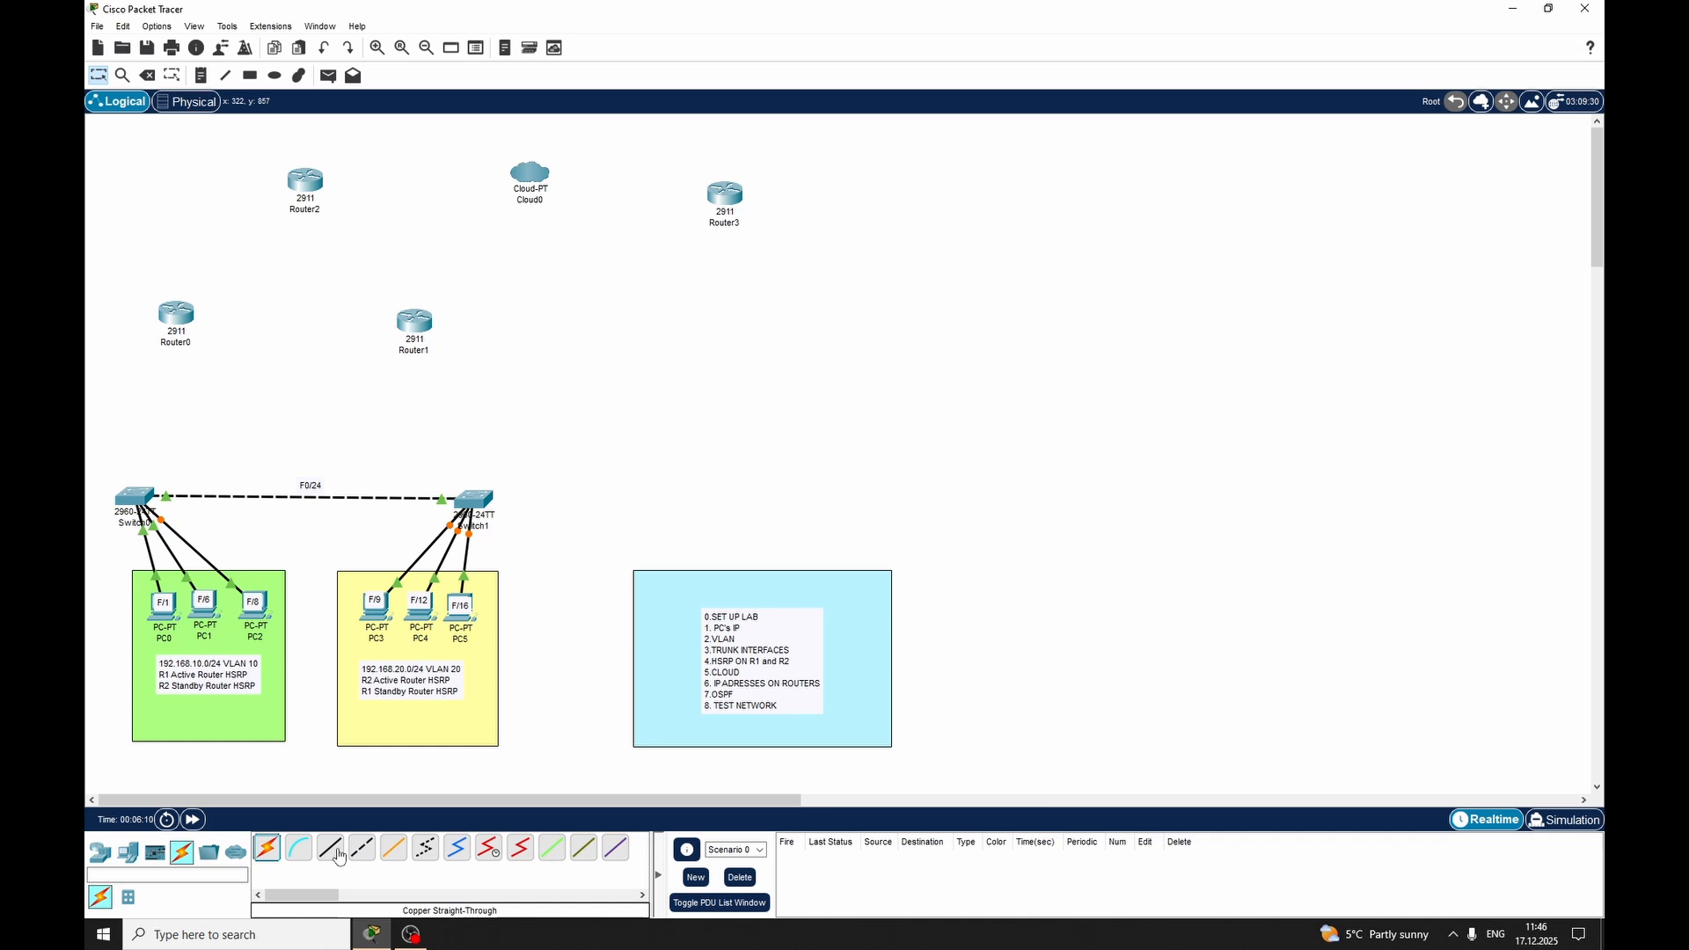
left_click(338, 857)
left_click(136, 500)
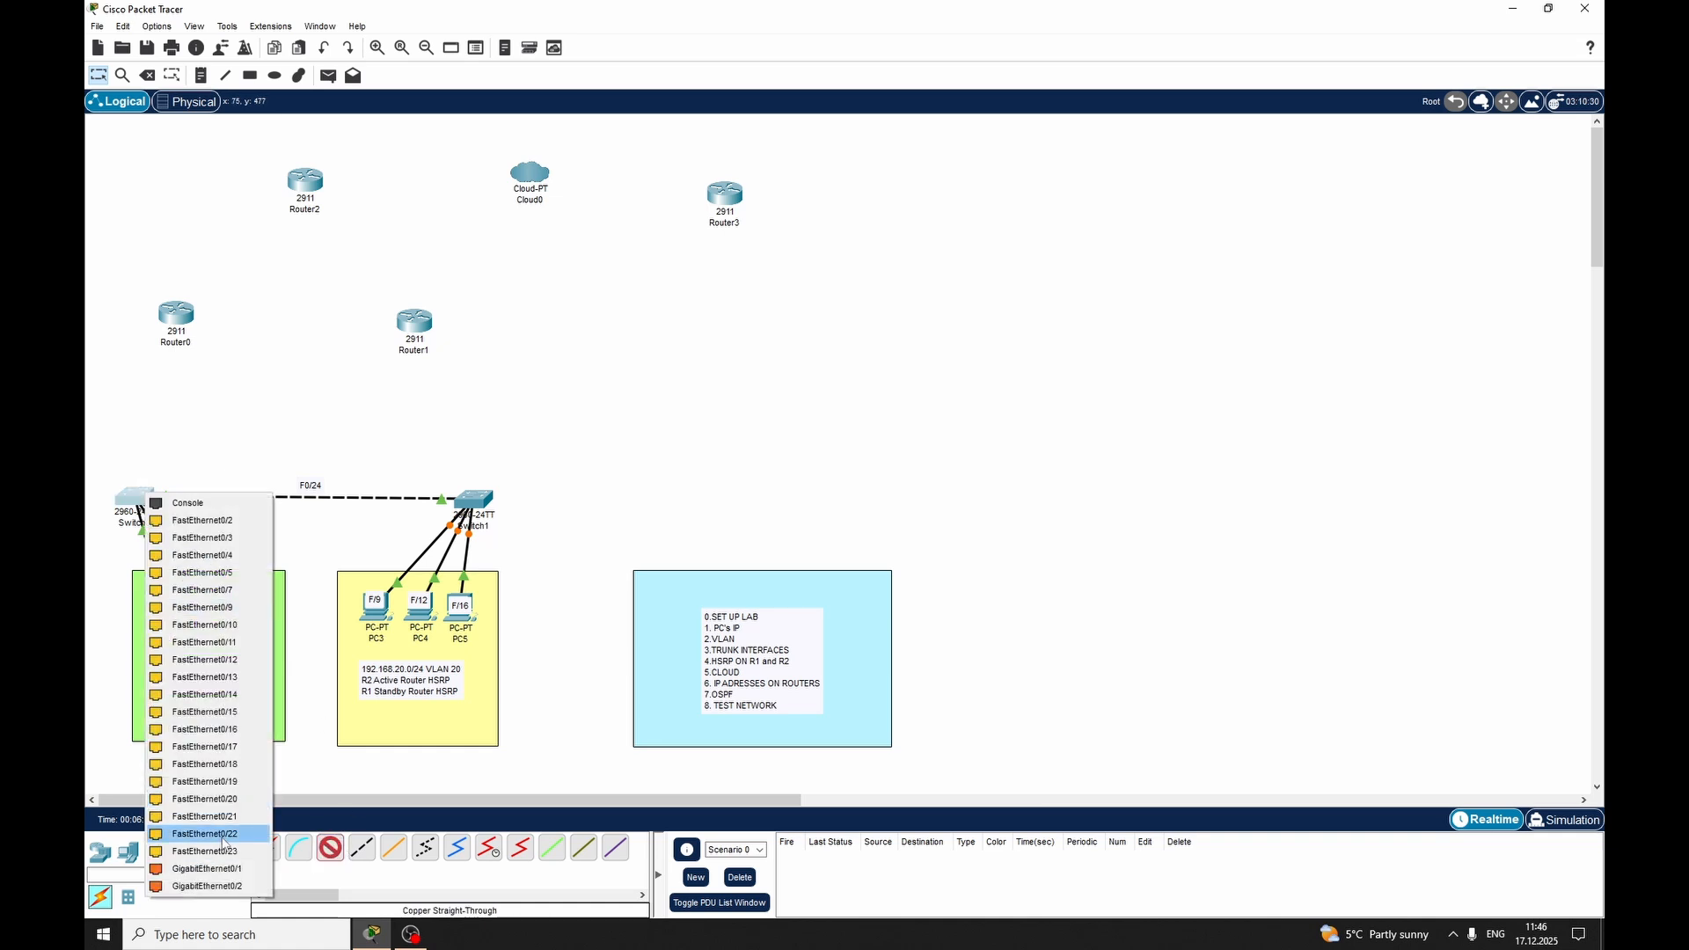
left_click(224, 868)
left_click(175, 314)
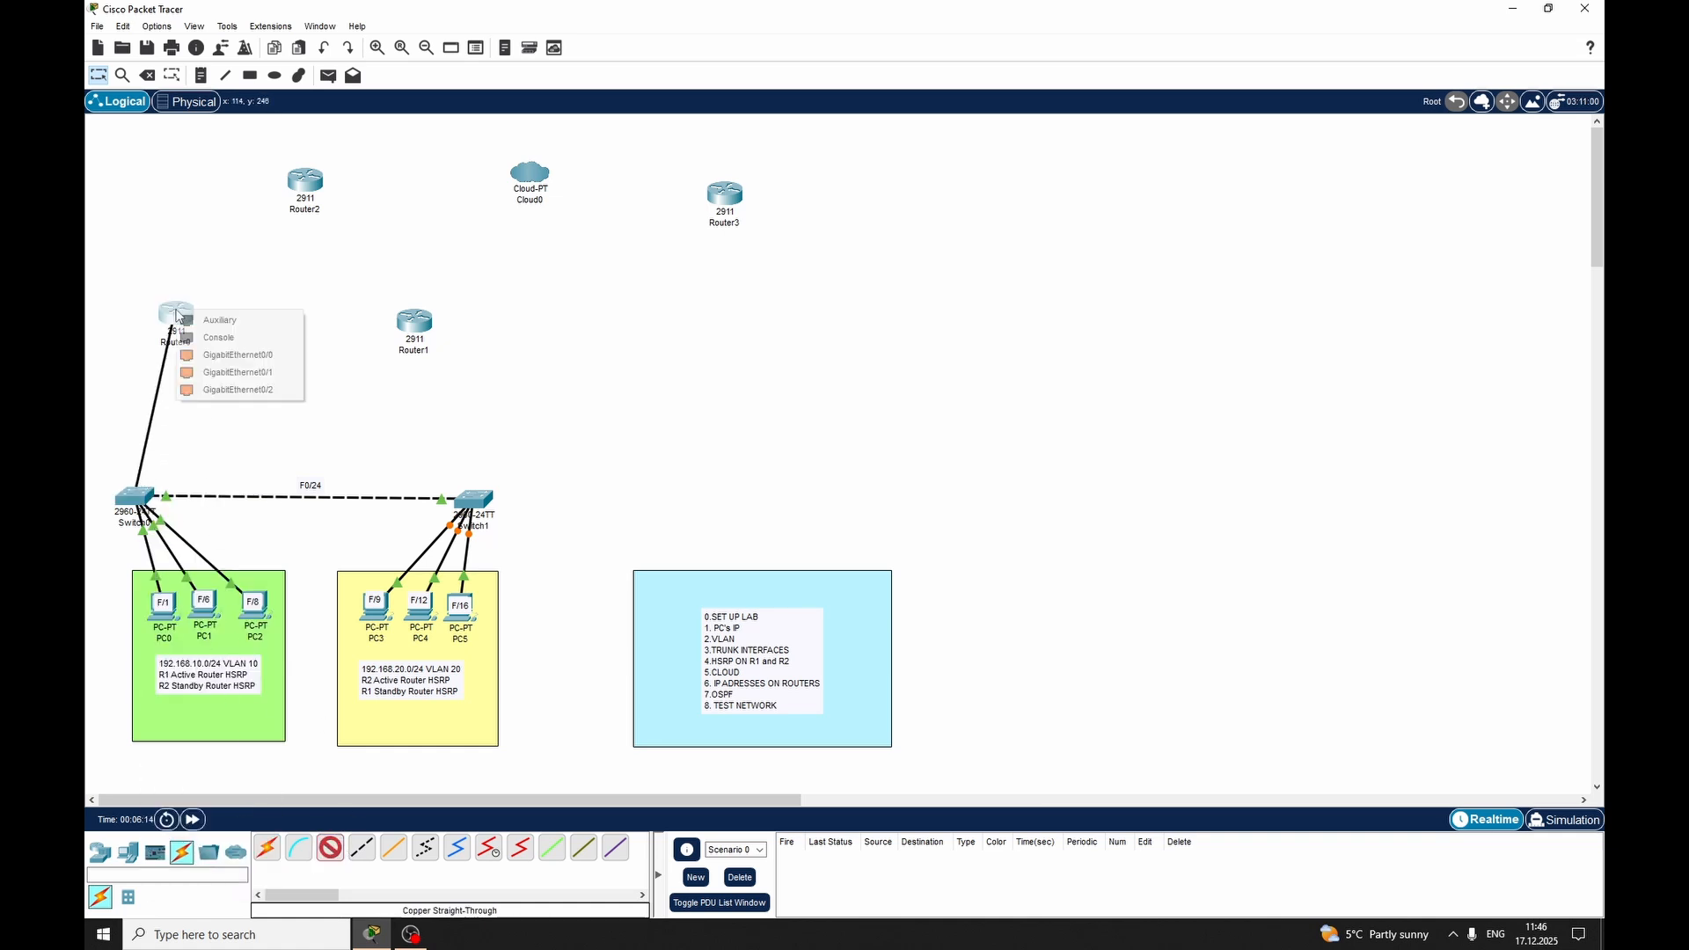
left_click(253, 355)
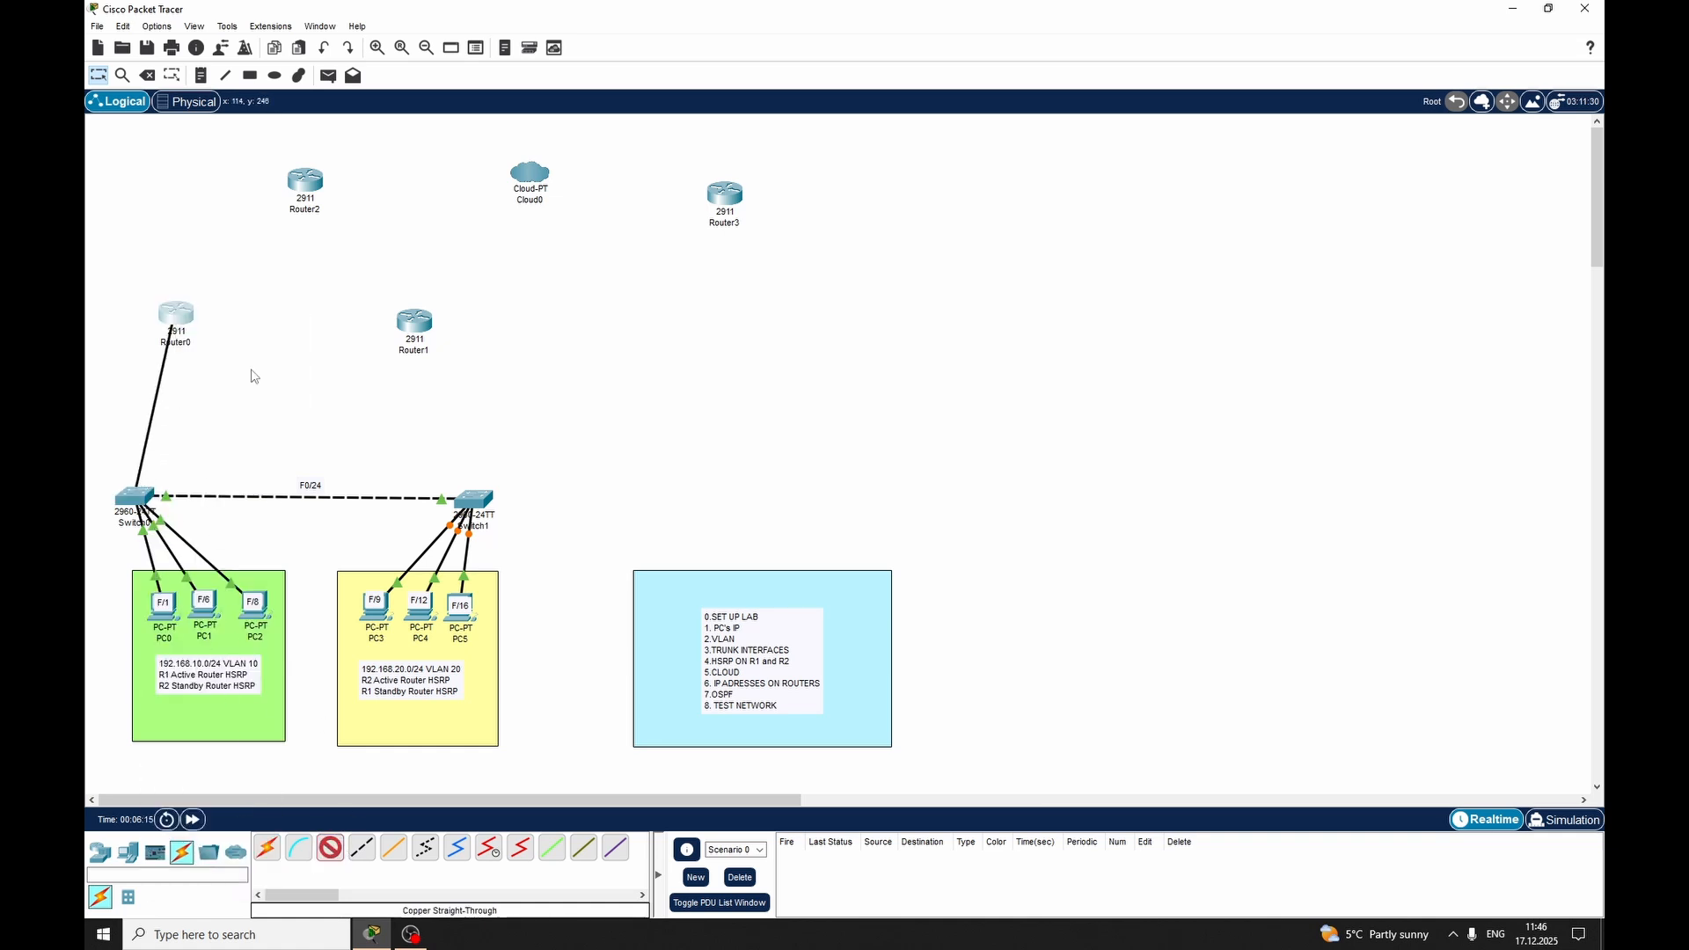
Connect Switch1 to GigabitEthernet0/1 on Router1 with a copper straight-through cable
left_click(479, 500)
left_click(528, 876)
left_click(419, 322)
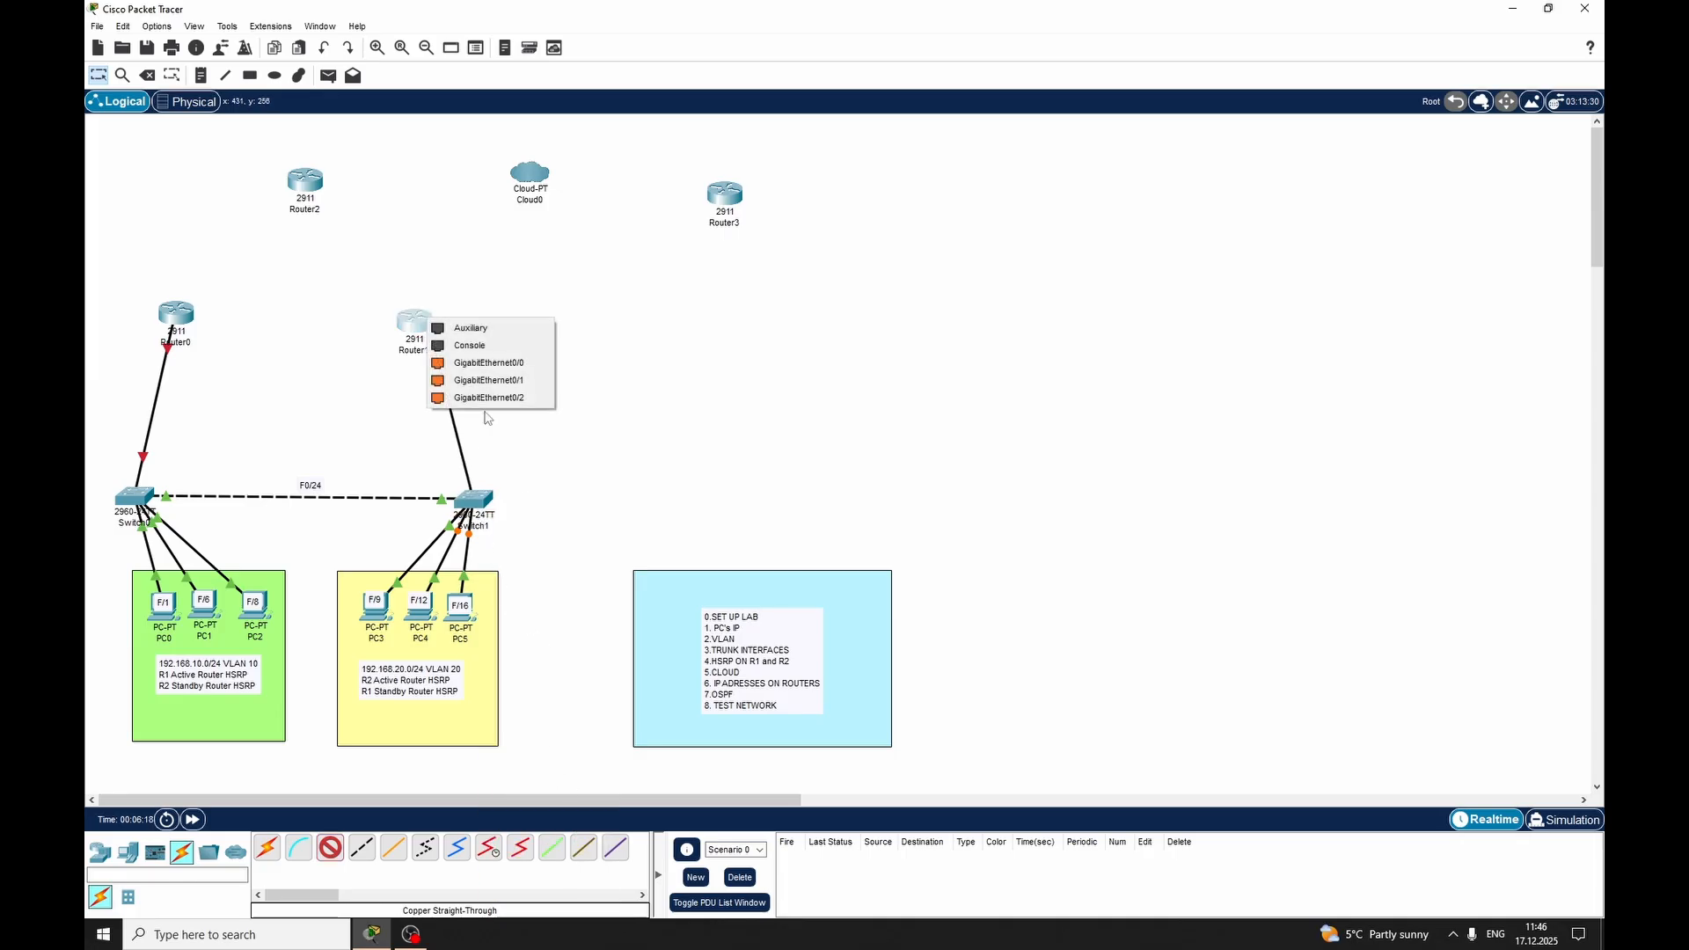
left_click(489, 380)
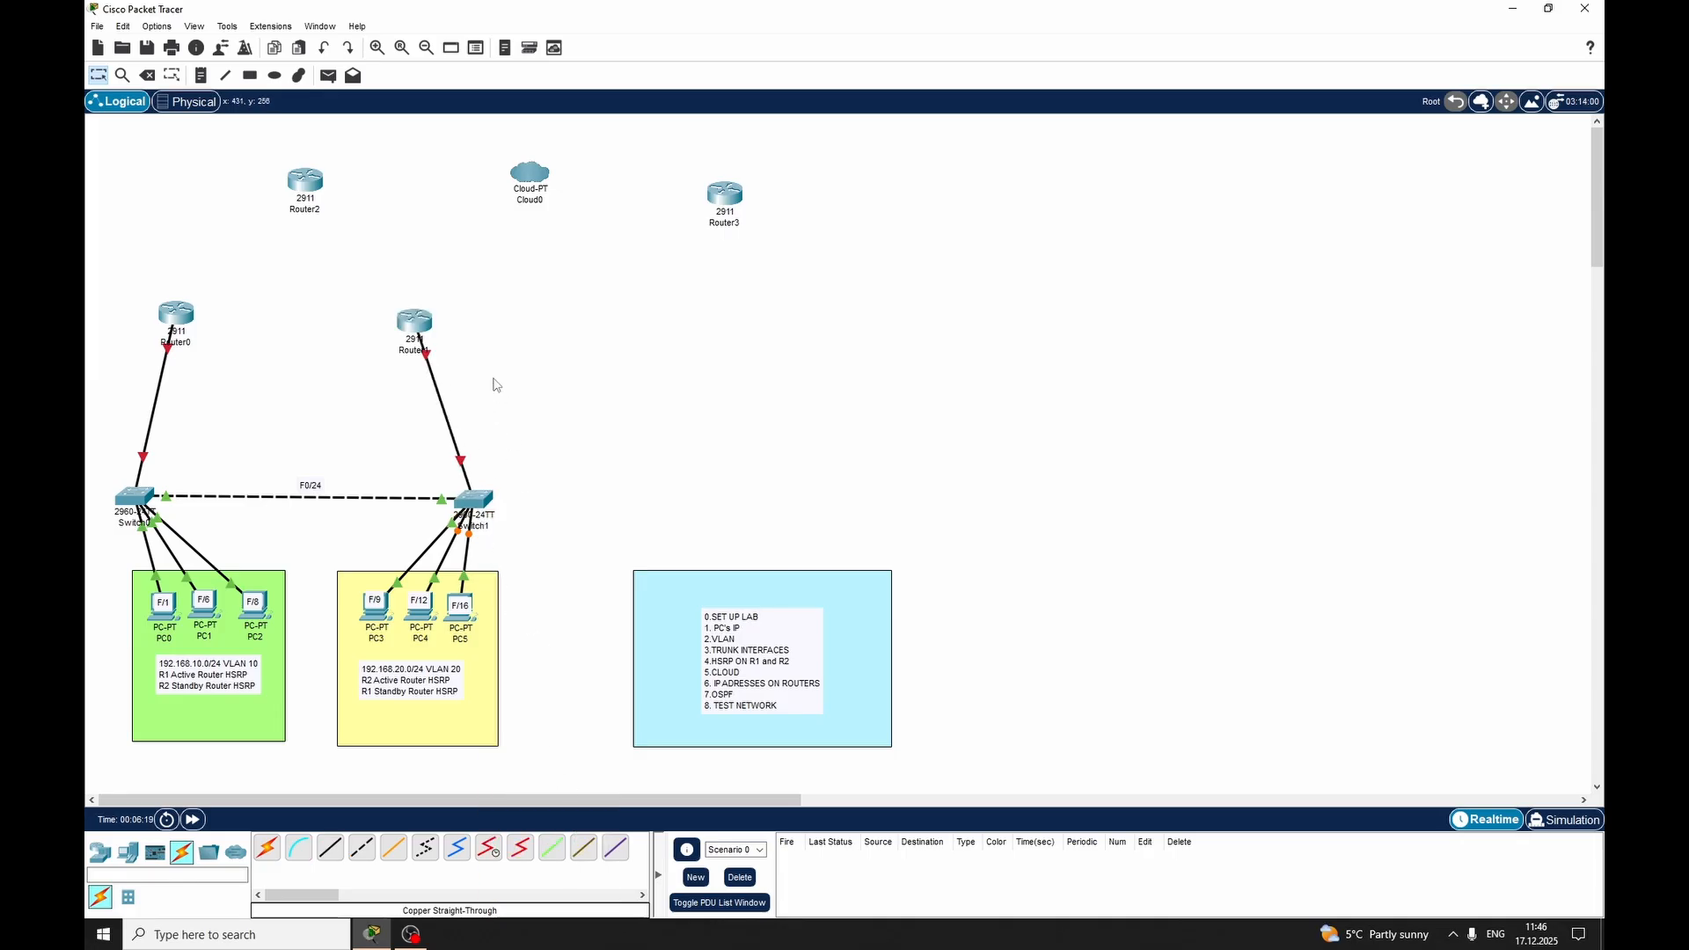
Connect GigabitEthernet0/2 on Switch0 to GigabitEthernet0/2 on Router1 with a copper straight-through cable
left_click(337, 852)
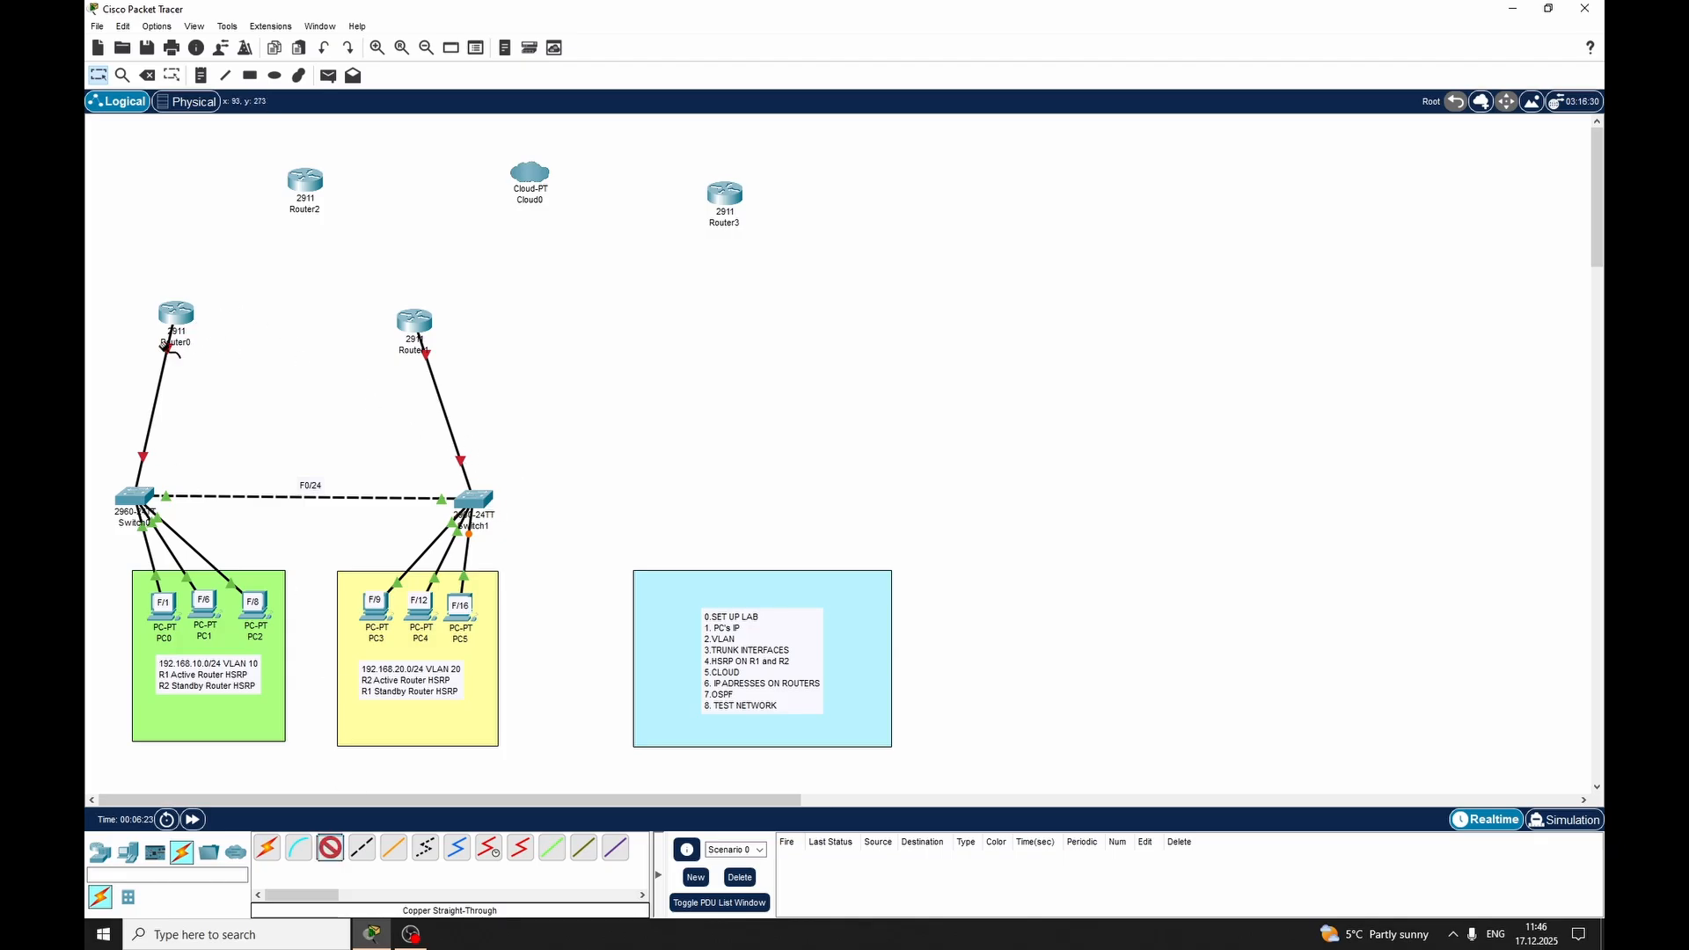
left_click(141, 493)
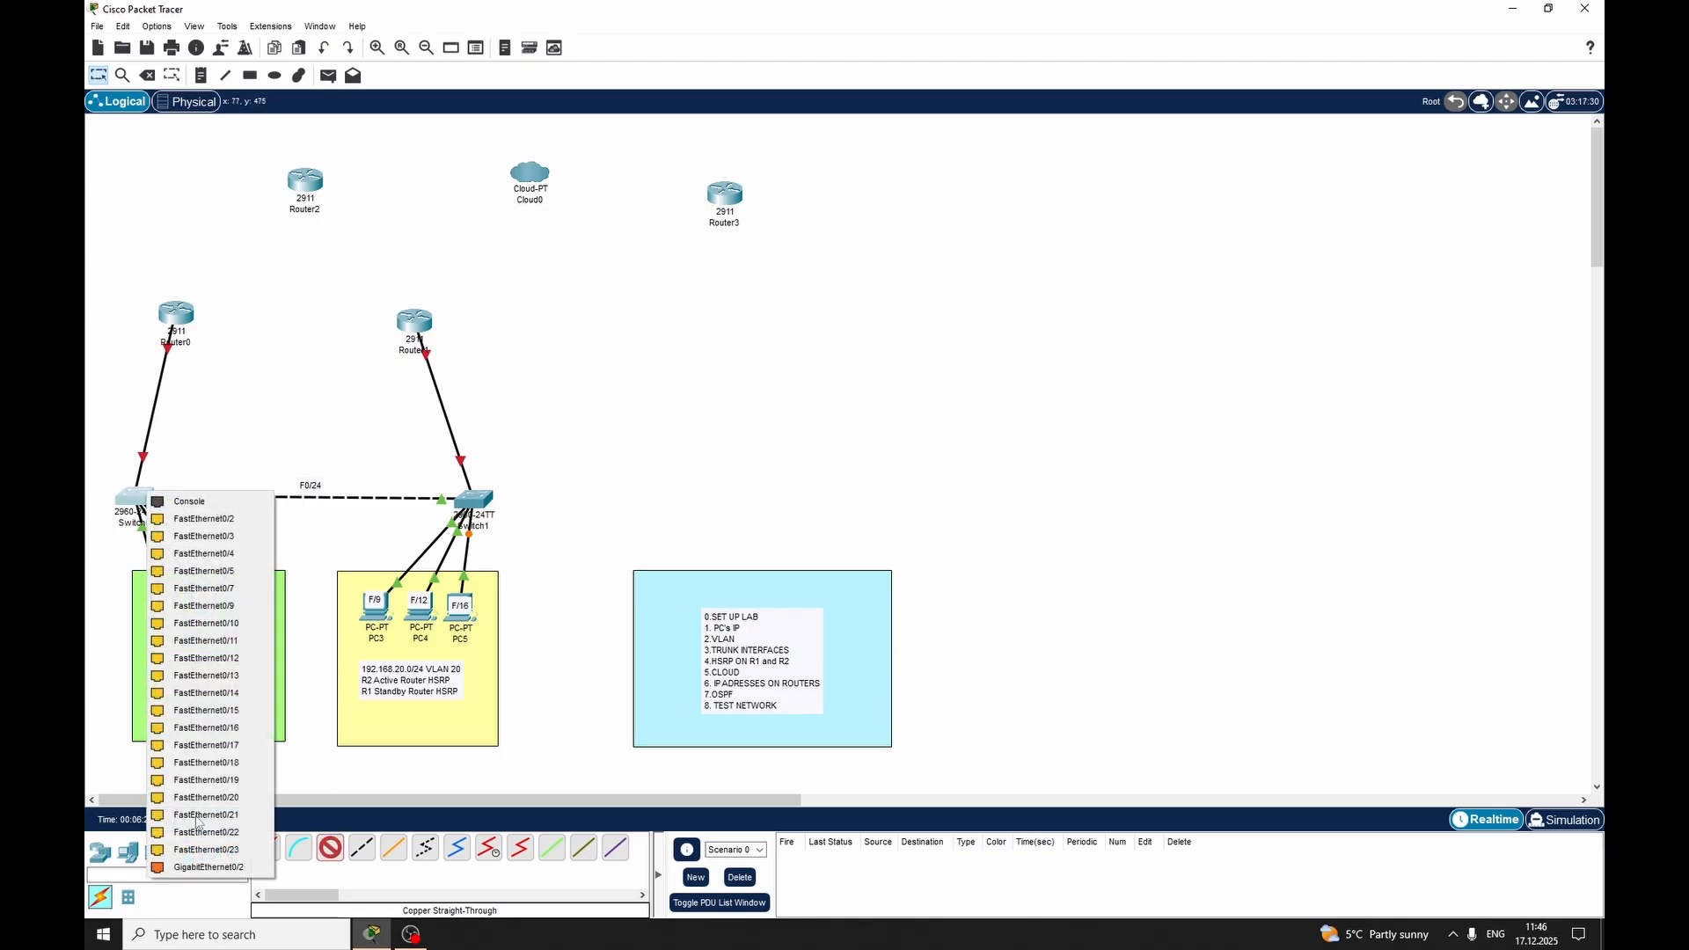
left_click(202, 865)
left_click(405, 325)
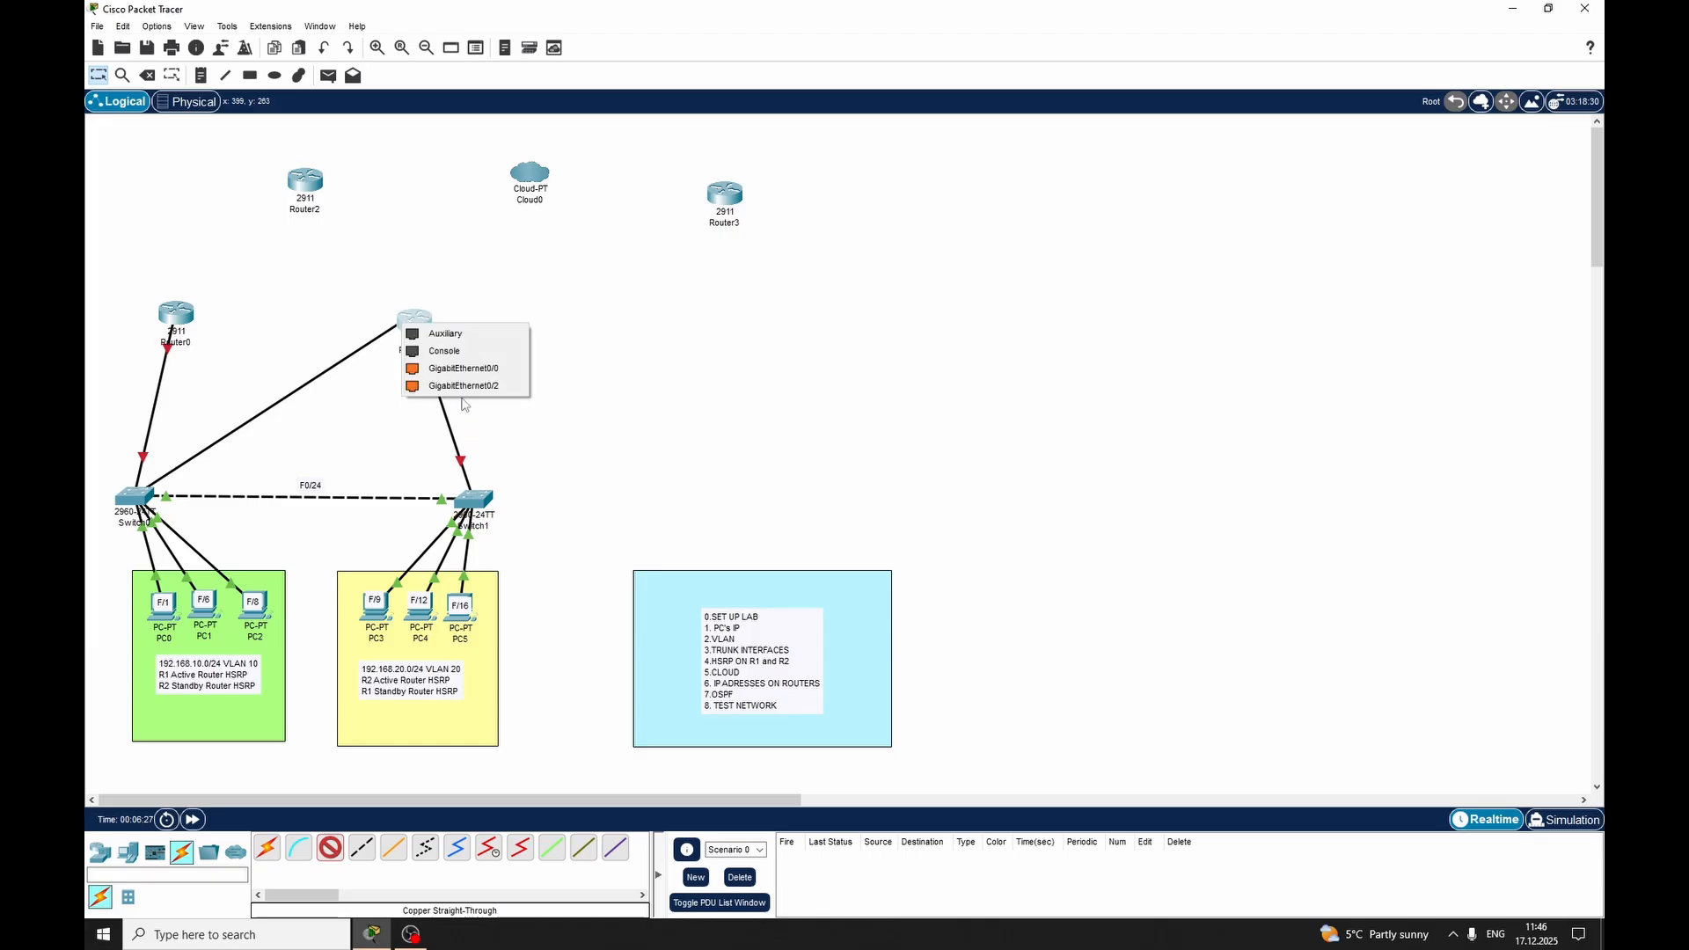
left_click(427, 385)
Connect GigabitEthernet0/2 on Switch1 to GigabitEthernet0/2 on Router0 with a copper straight-through cable
left_click(338, 846)
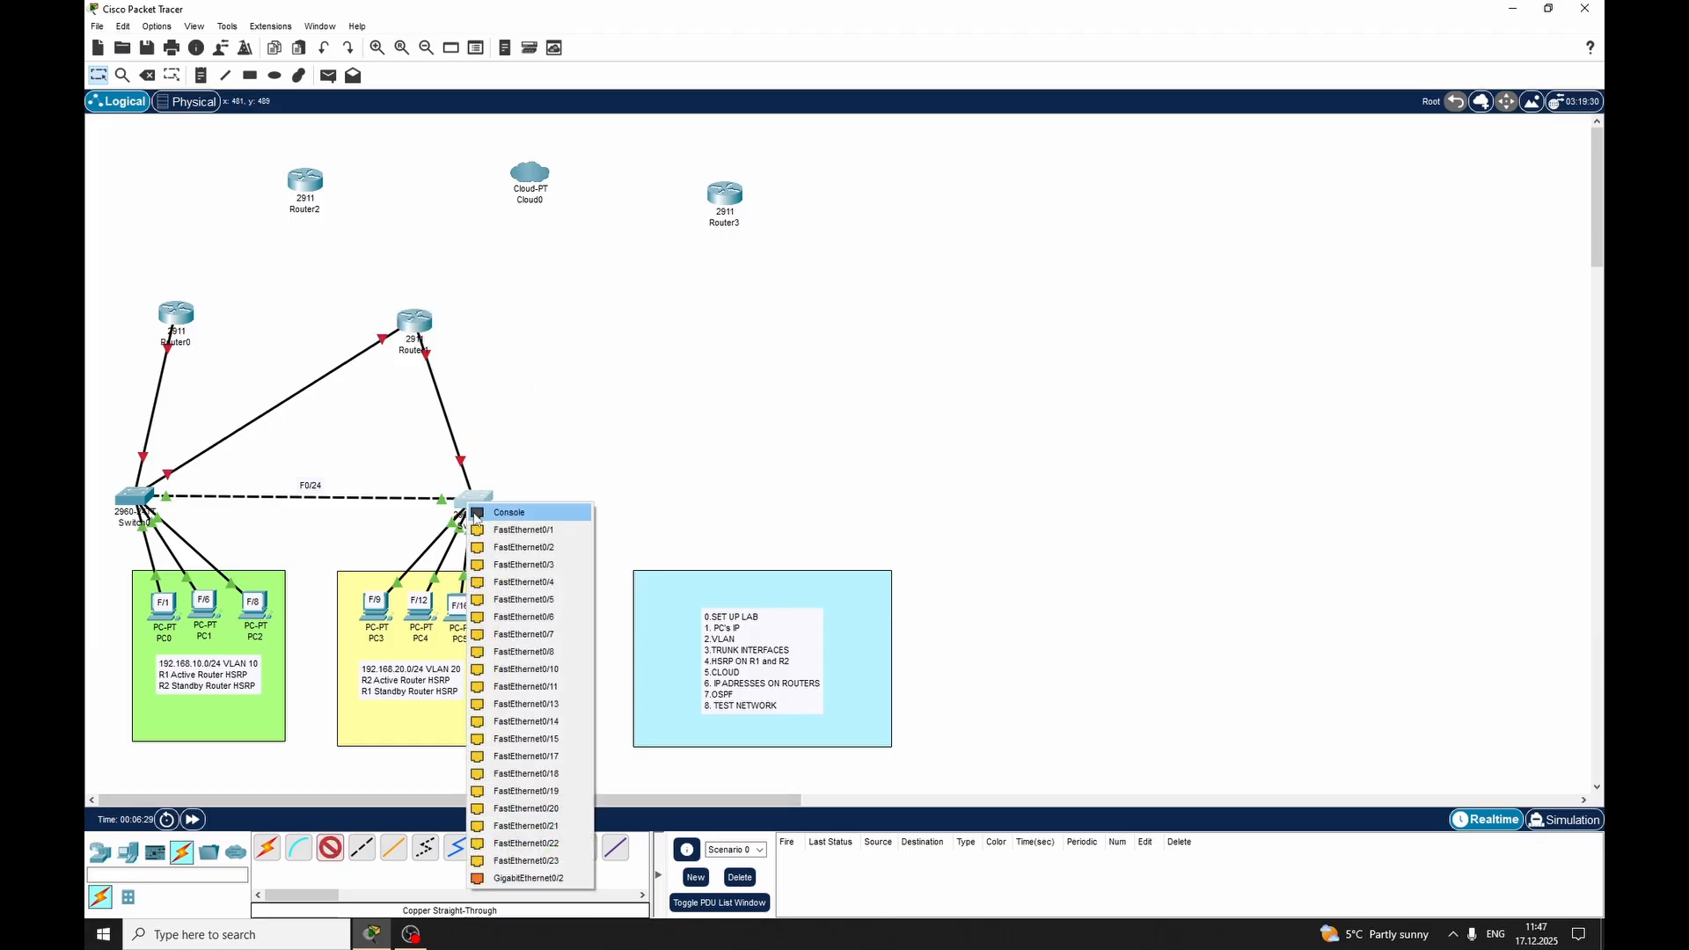
left_click(470, 501)
left_click(539, 877)
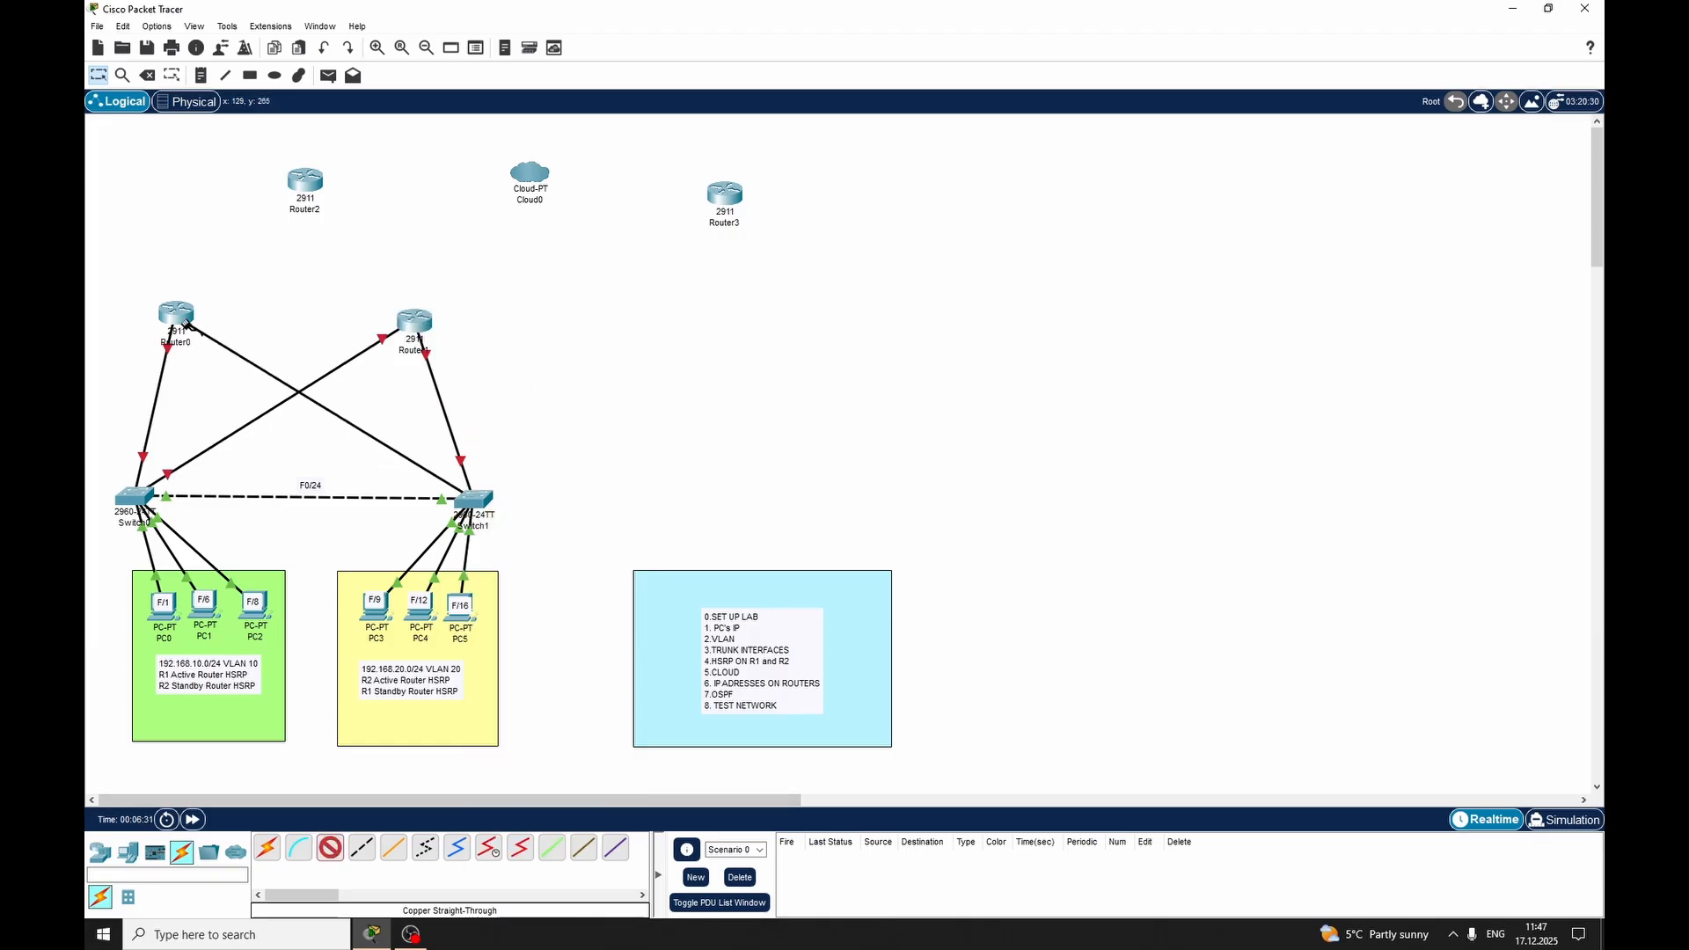
left_click(176, 315)
left_click(251, 378)
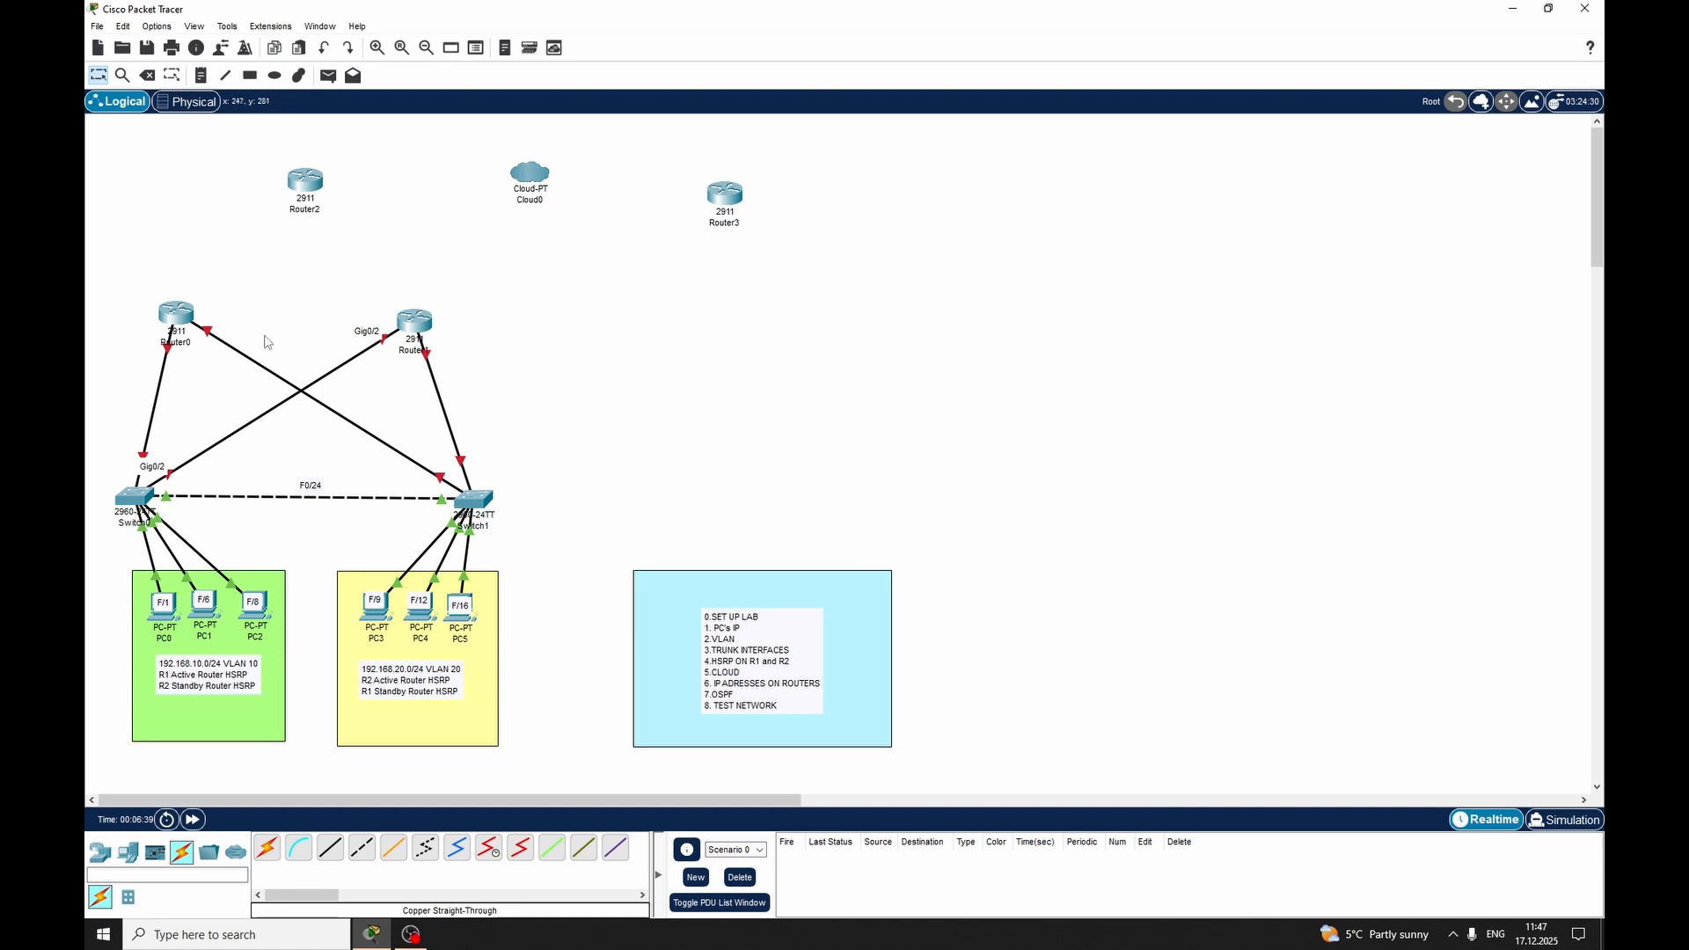
Add a G0/1 note beside the Router0–Switch0 link and another beside the Router1–Switch1 link
left_click(200, 75)
left_click(113, 392)
left_click(124, 372)
left_click(200, 75)
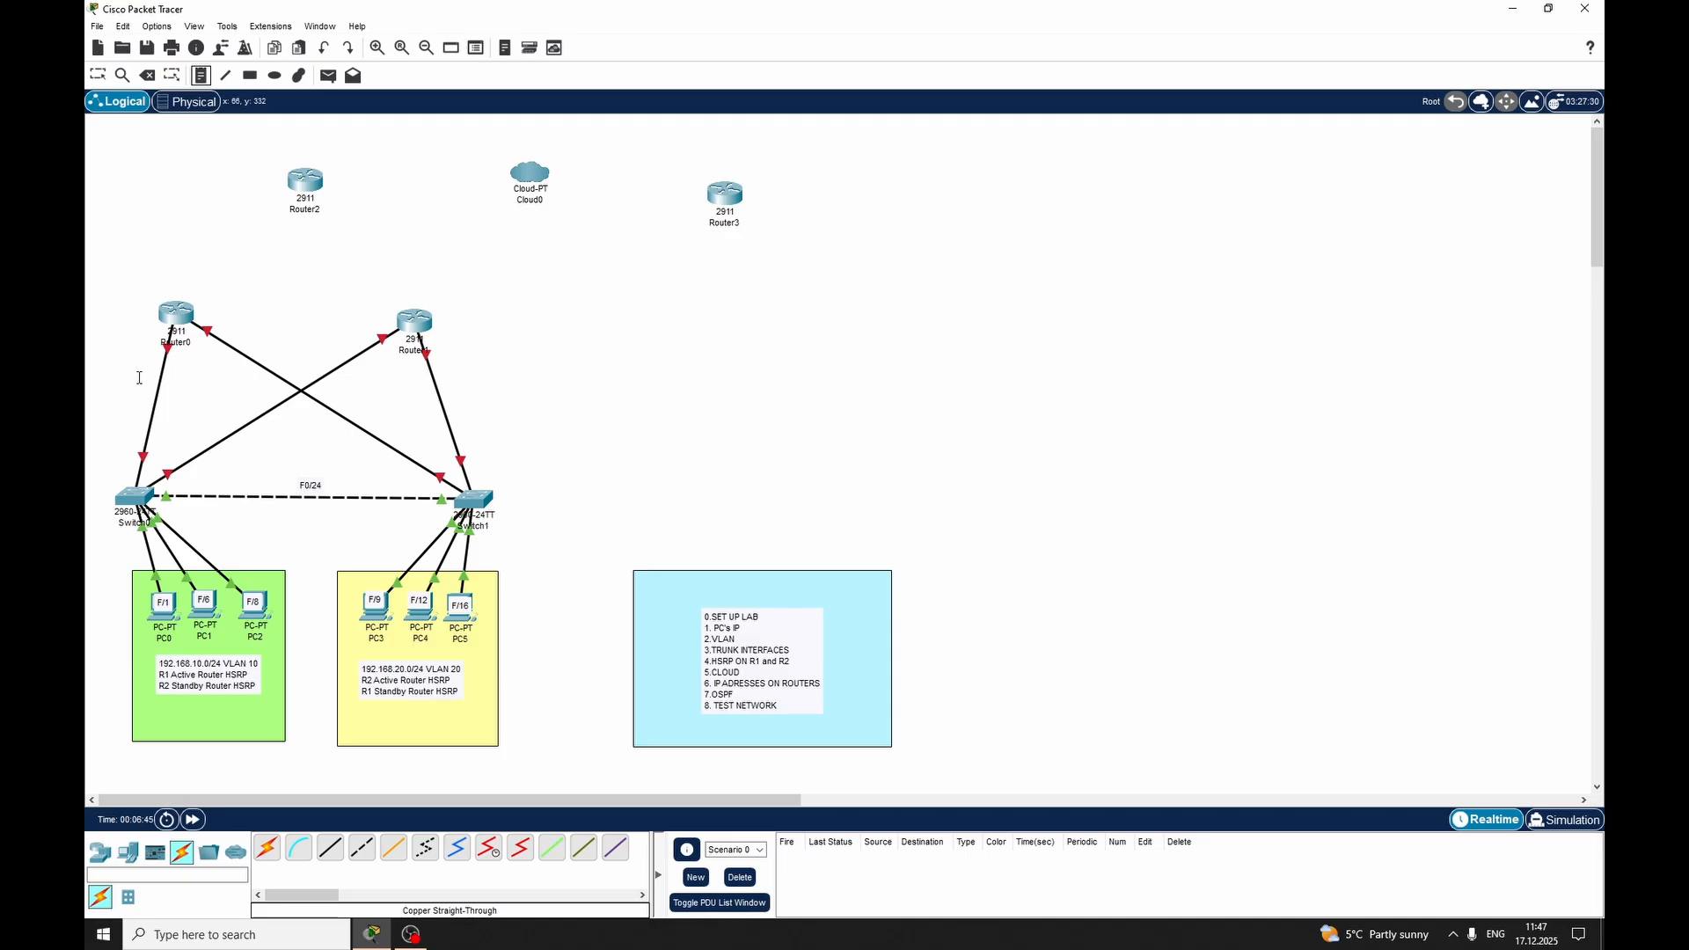
left_click(135, 378)
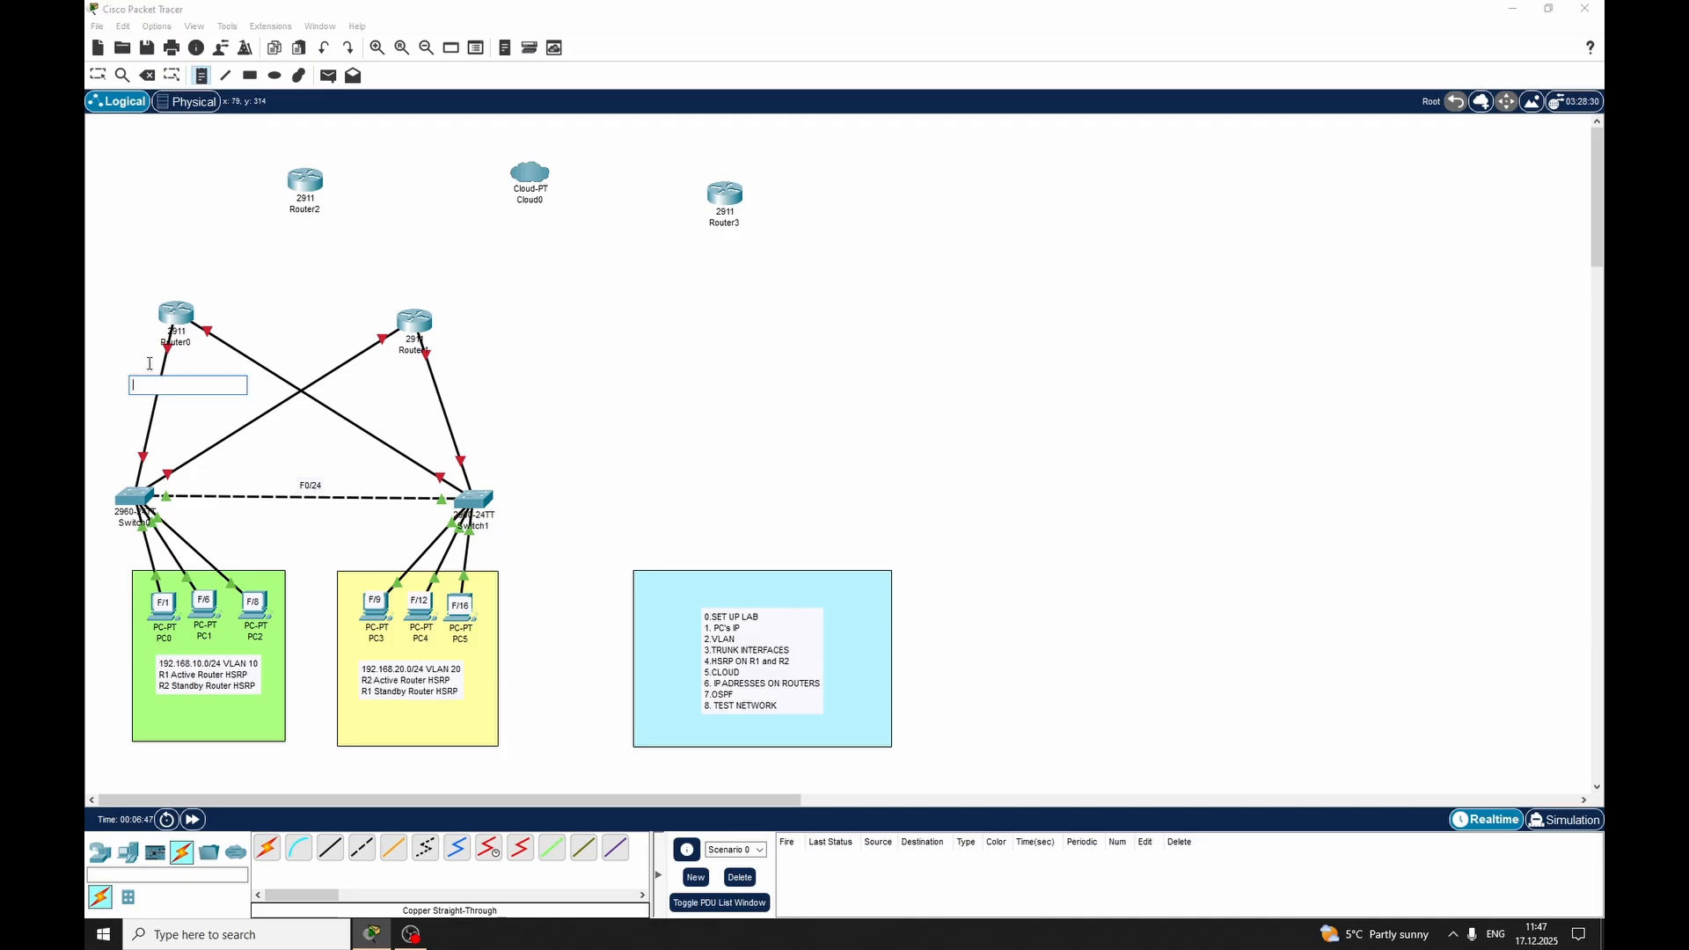
type("G0/1")
left_click(447, 394)
type("G0")
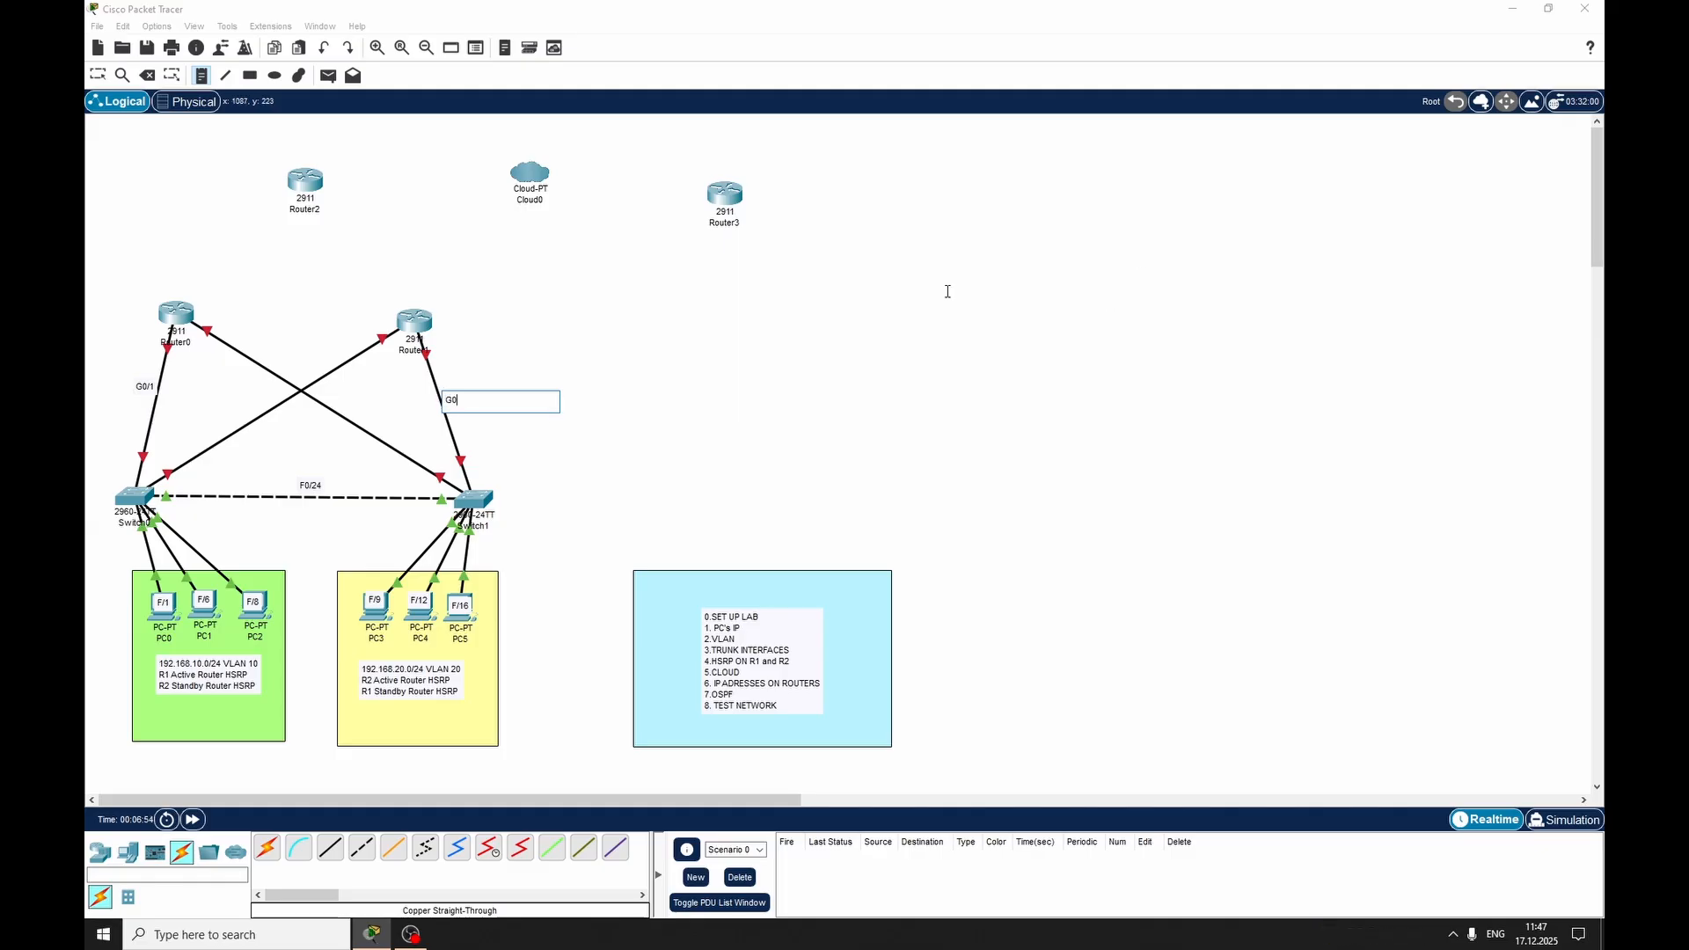
Add a G0/2 note where the two diagonal links cross, and move both G0/1 notes onto their links
left_click(297, 382)
type("G0")
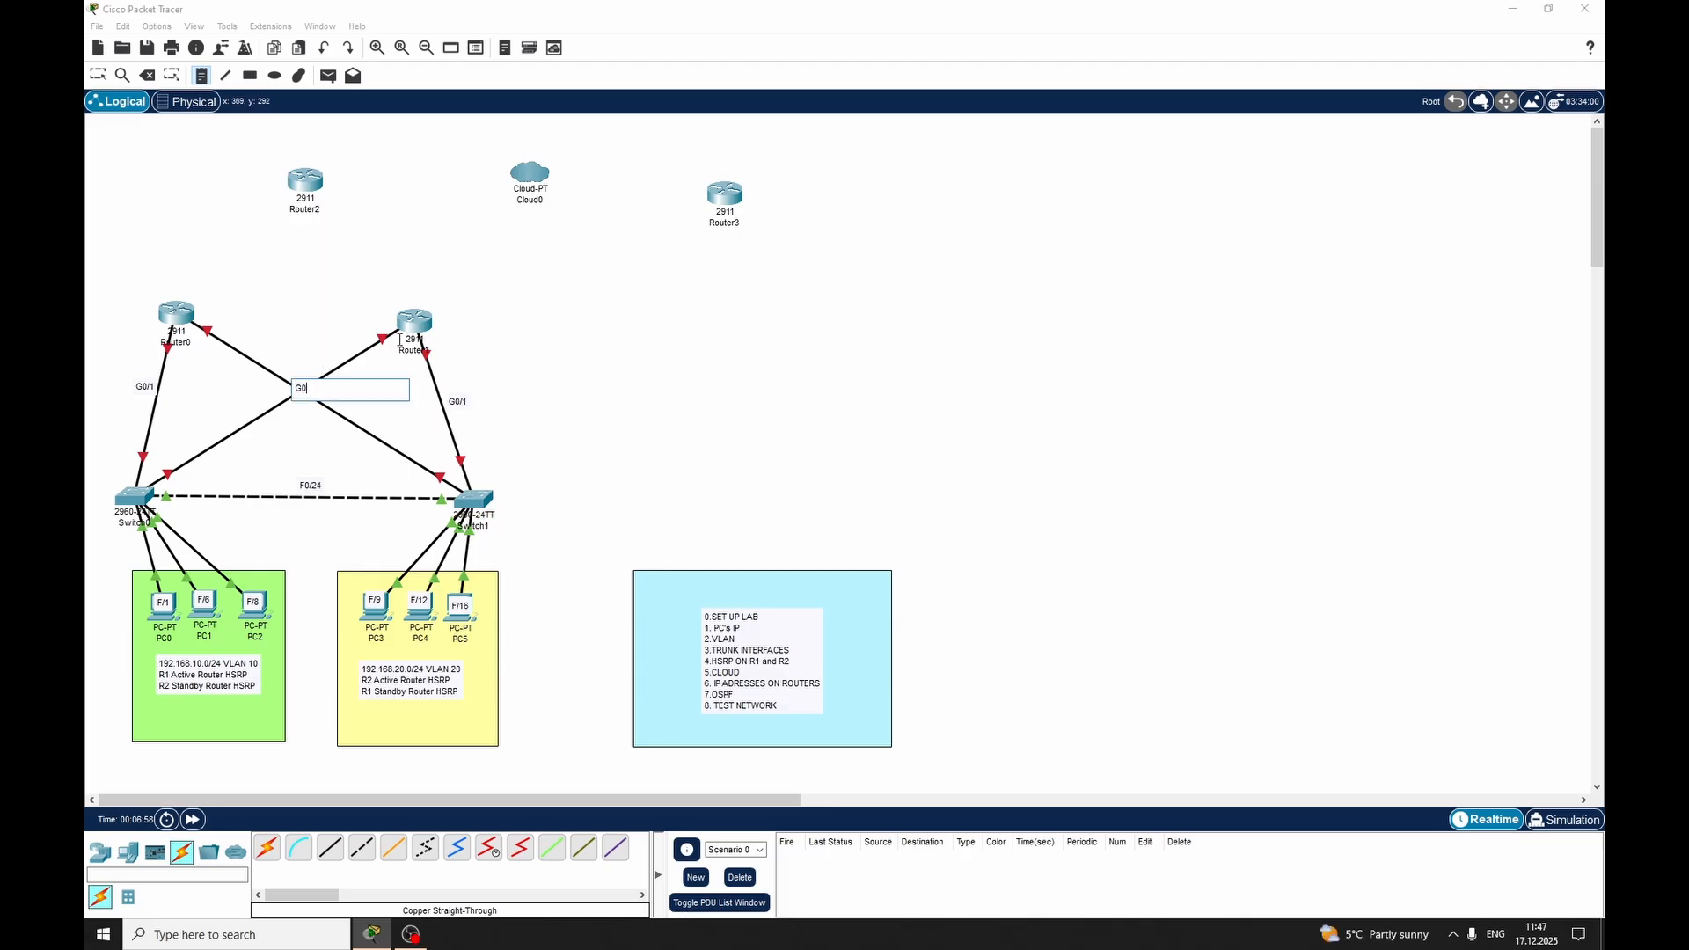
type("/2")
key("Escape")
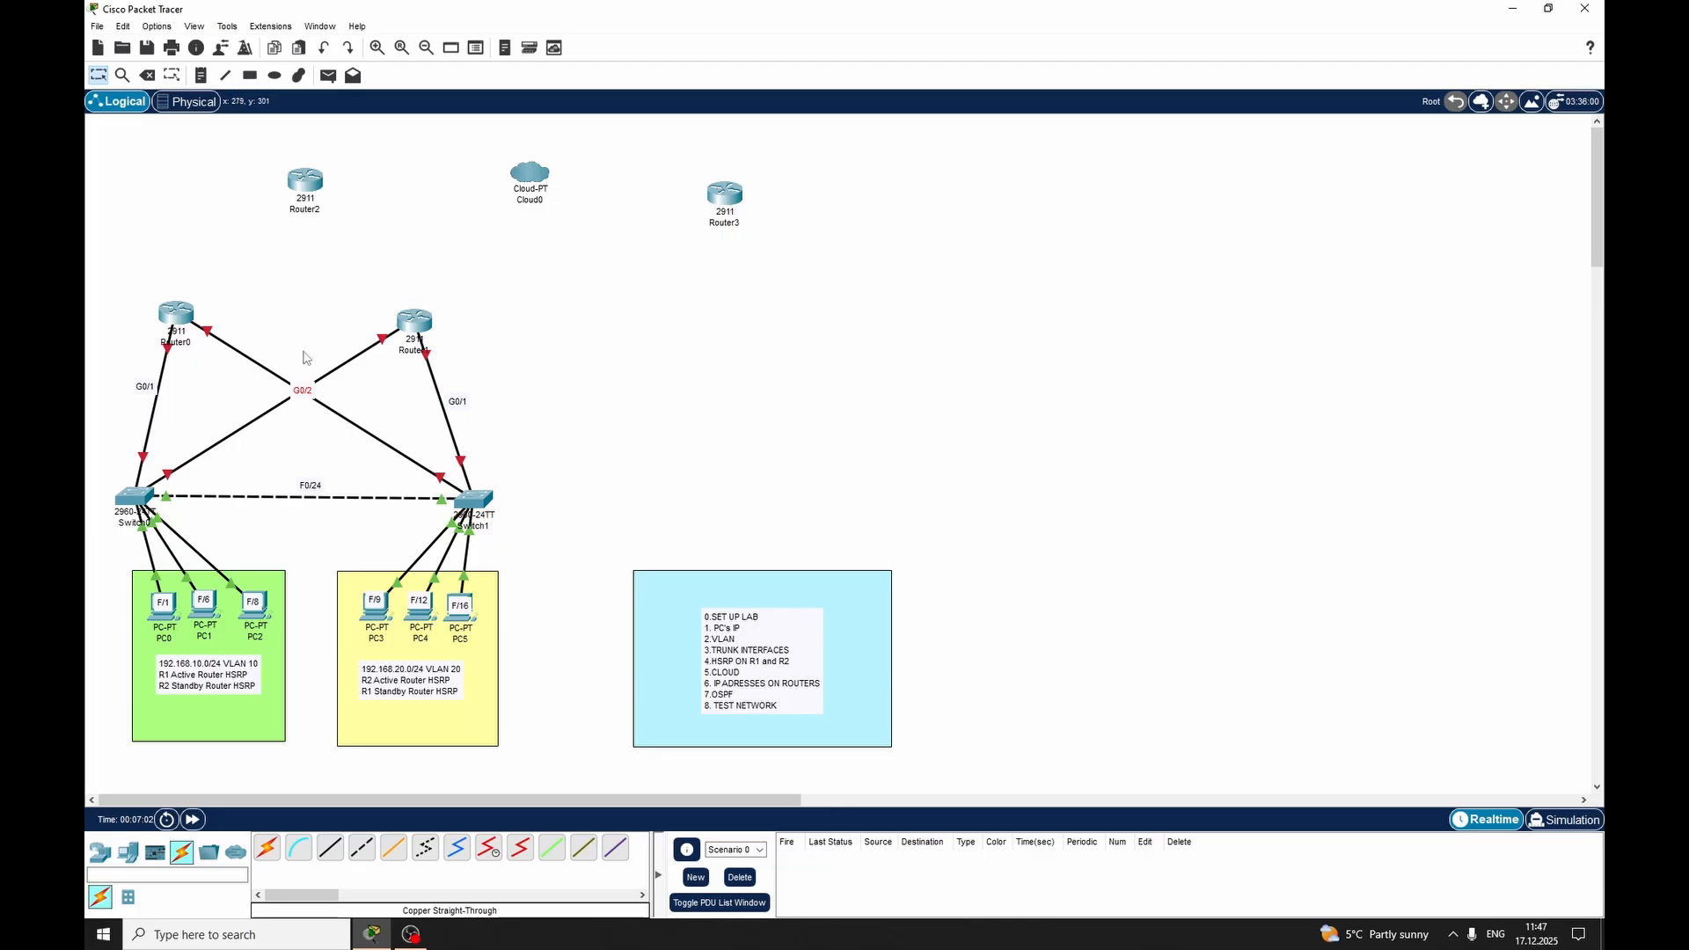
left_click_drag(148, 390, 155, 409)
left_click_drag(458, 404, 448, 418)
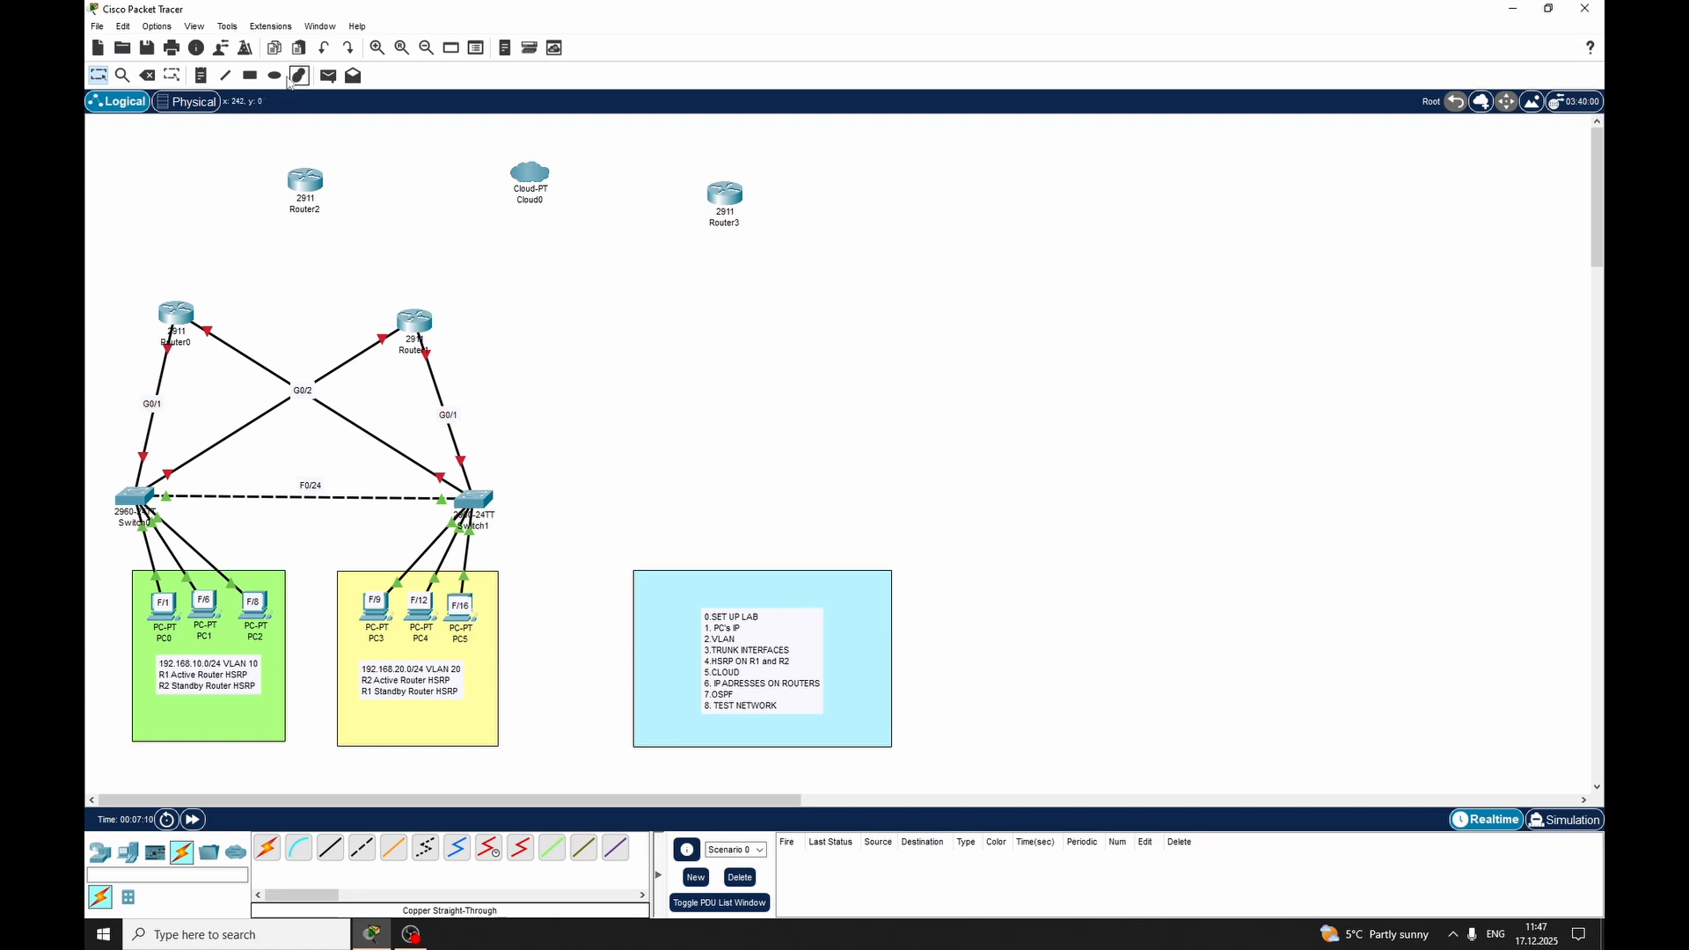
Add the note 192.168.10.2/24 above the G0/1 label on the Router0–Switch0 link
left_click(200, 75)
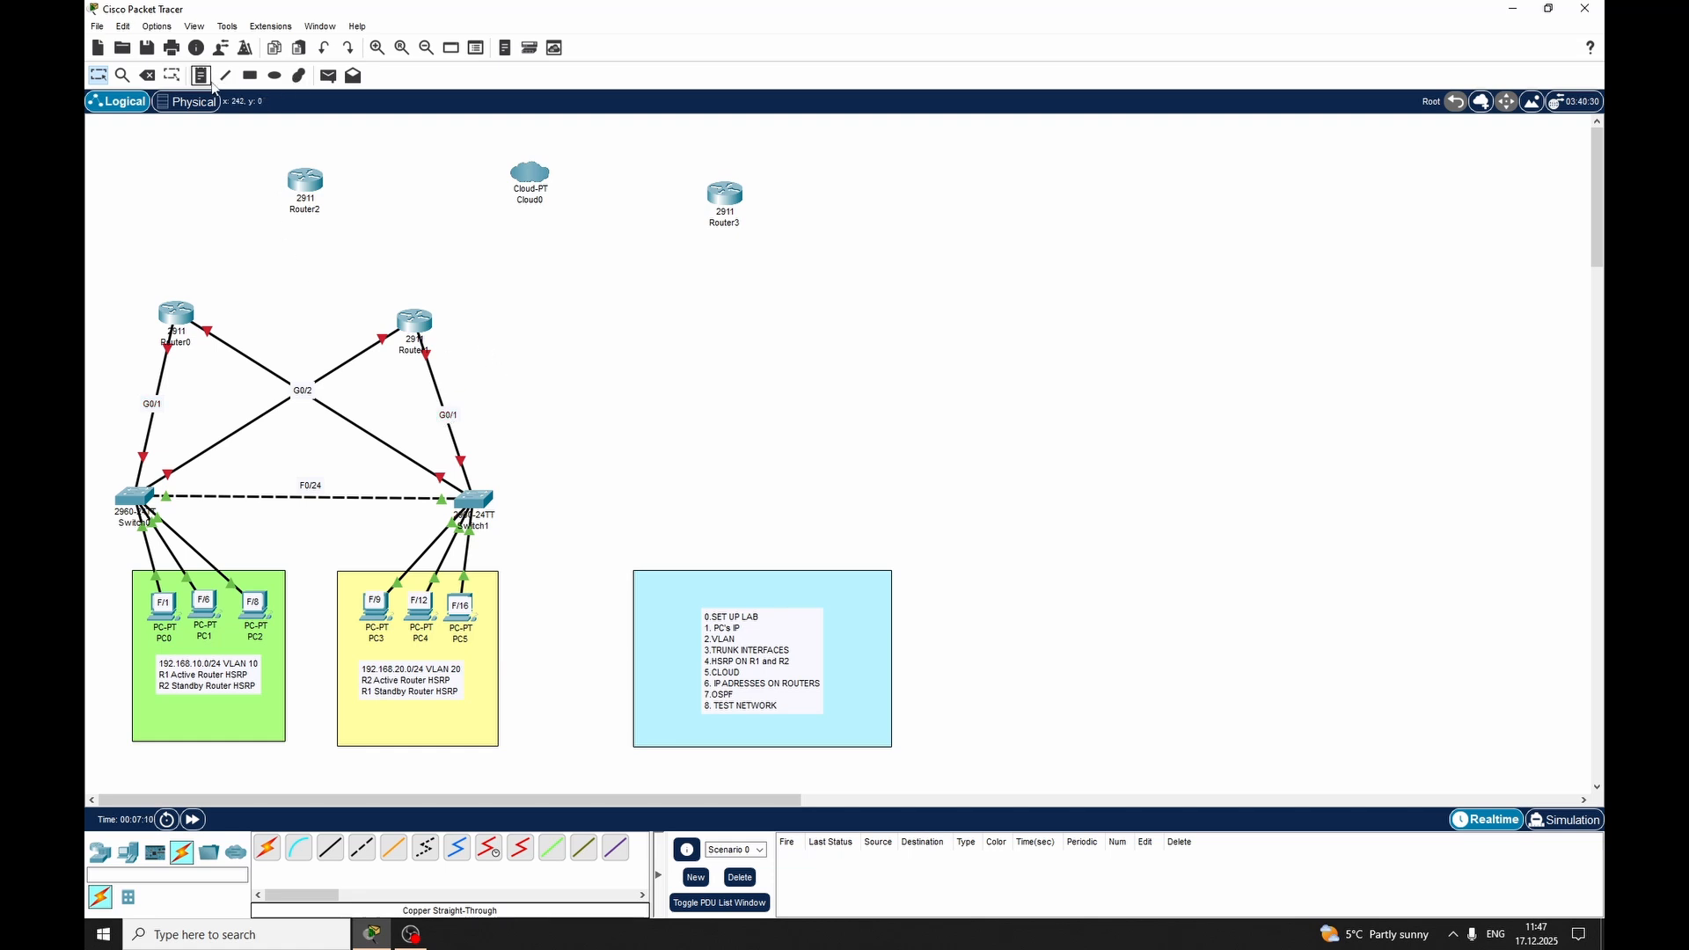
left_click(119, 383)
type("1")
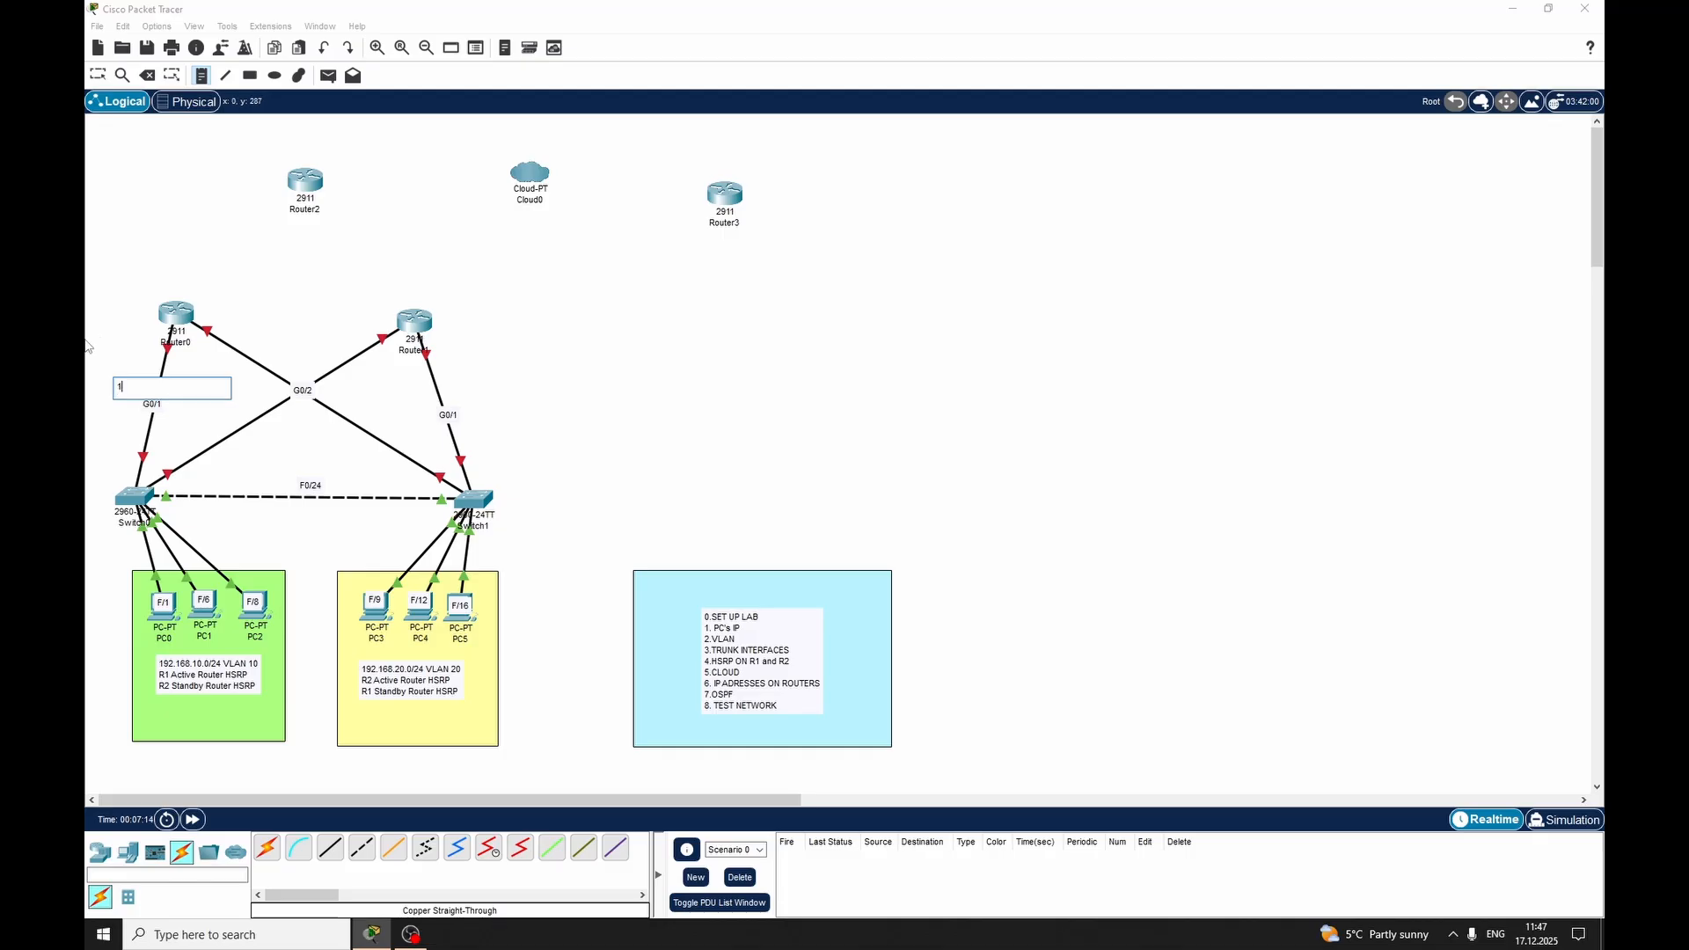
type("92.168.10.2/24")
key("Escape")
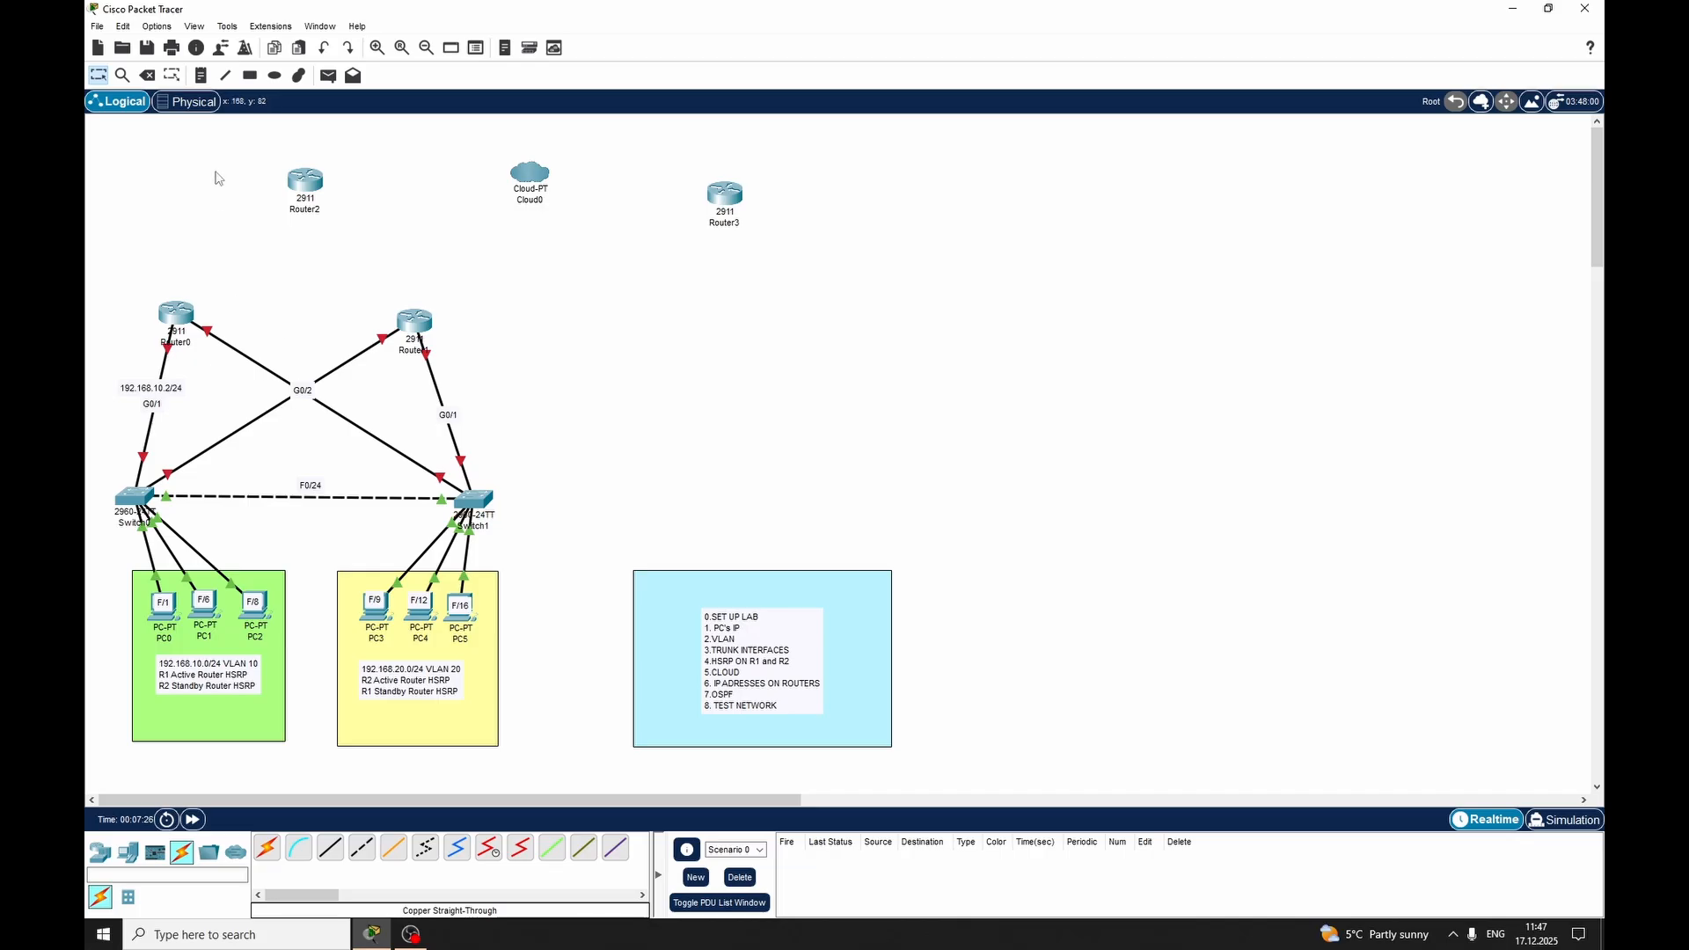
Add the note 192.168.10.3/24 on the diagonal link between Switch0 and Router1
left_click(202, 81)
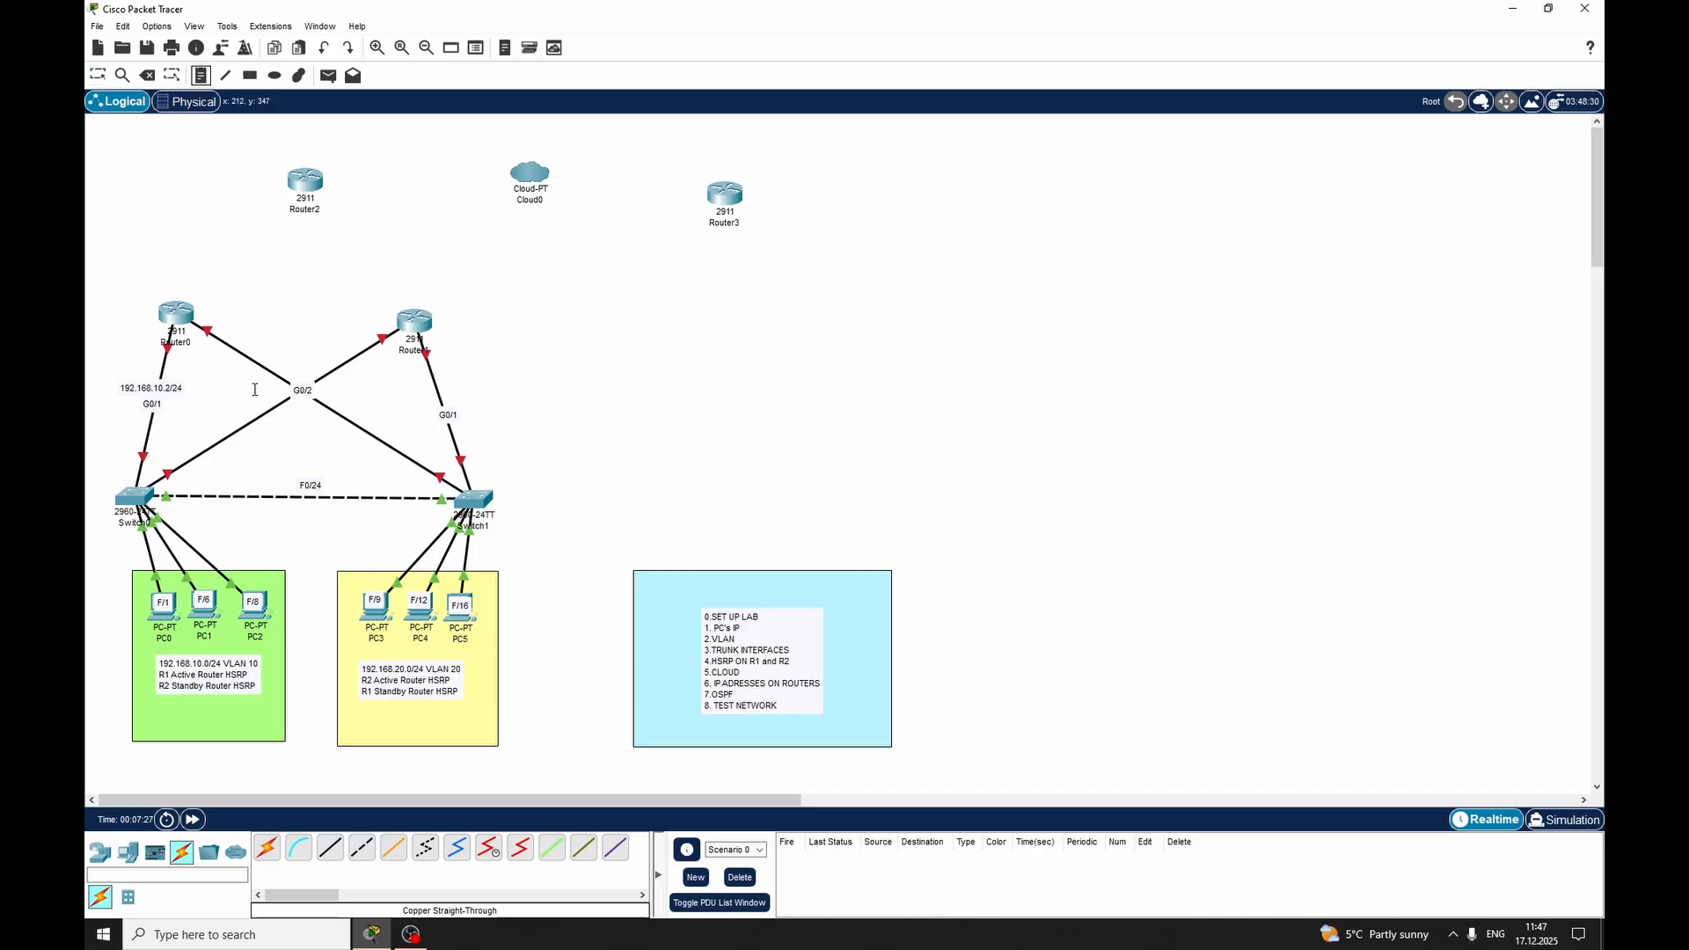
left_click(222, 431)
type("19")
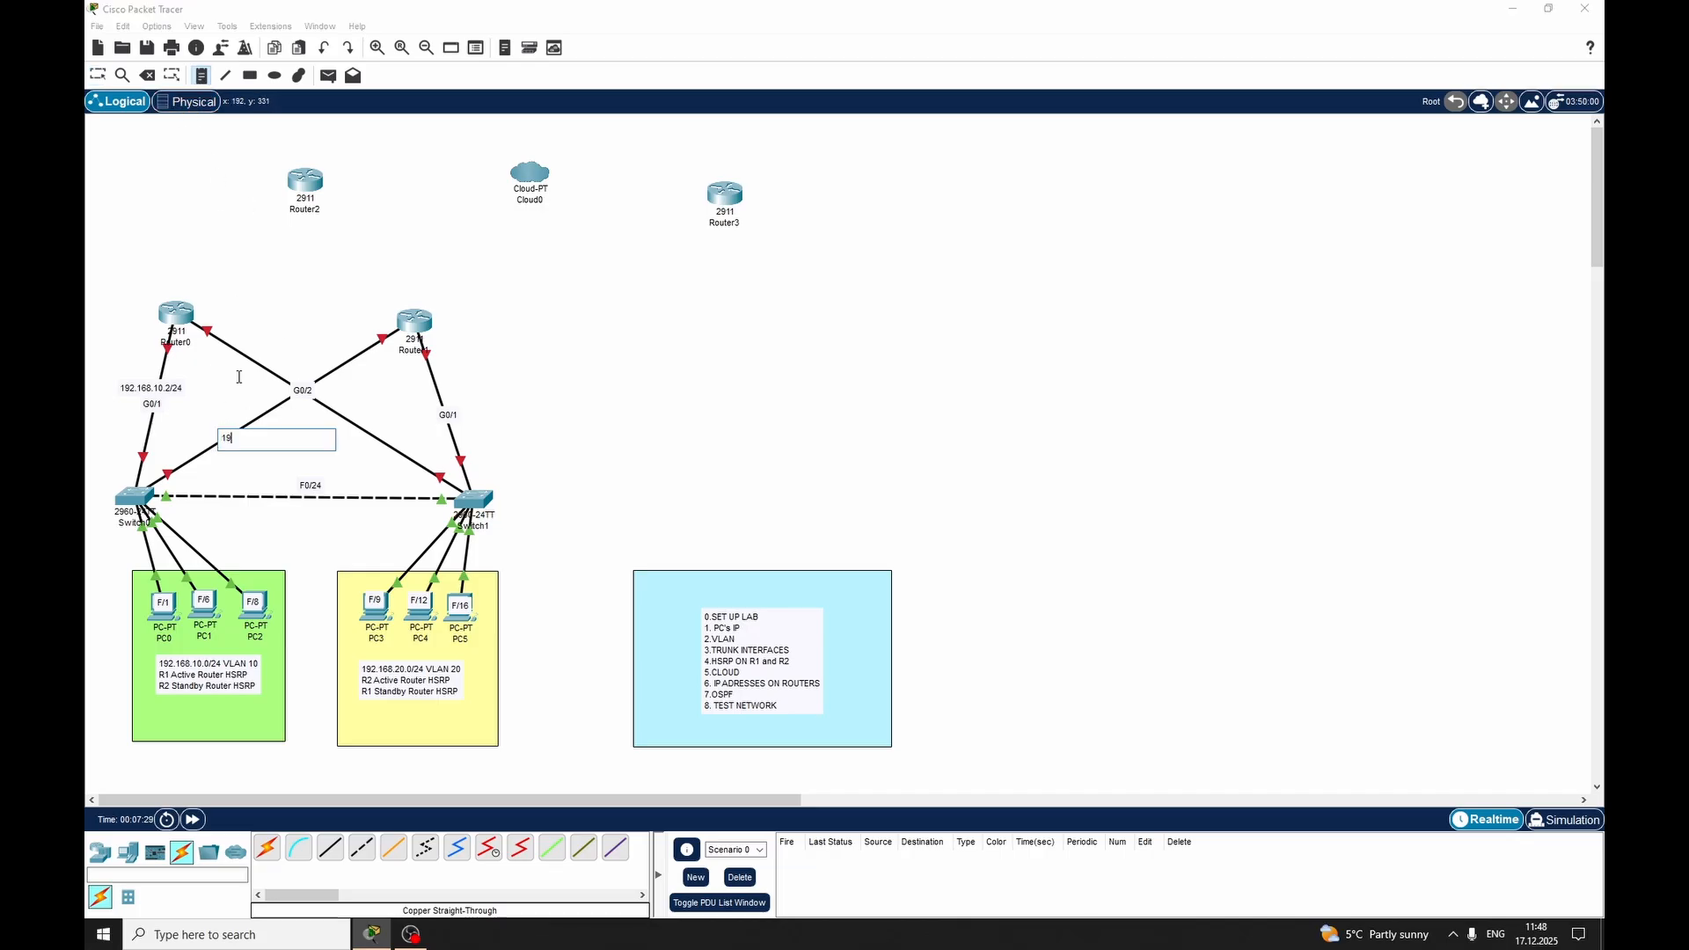
type("2.1683..10.3/24")
key("Escape")
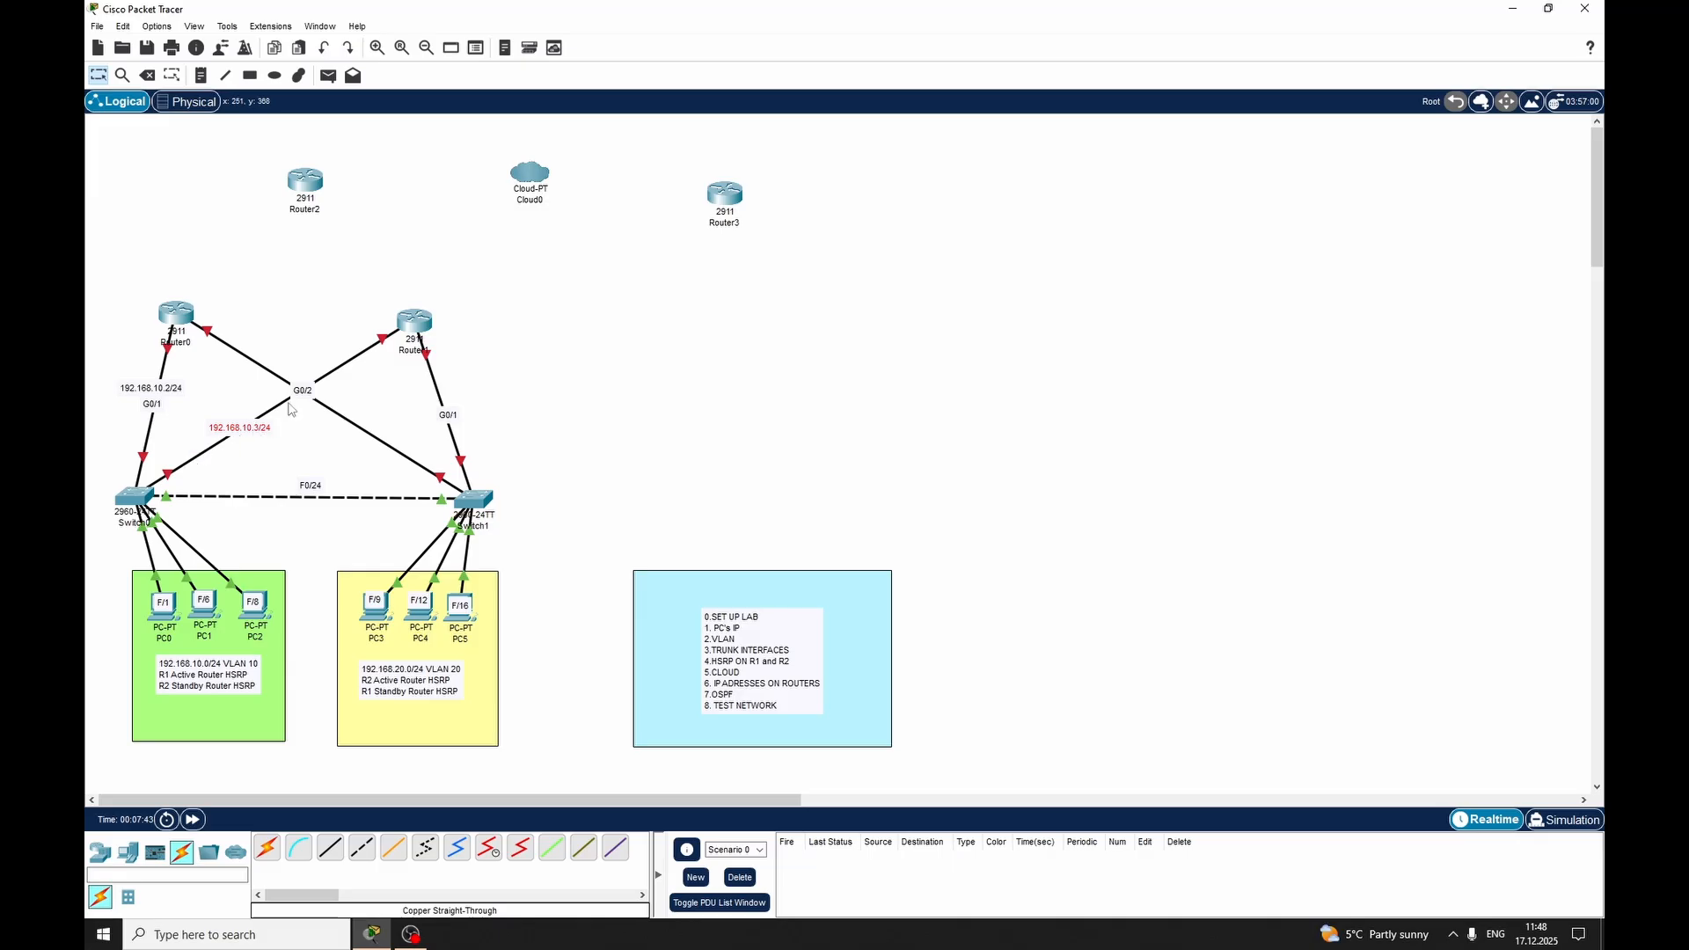
Add the note 192.168.20.2 above the G0/1 label on the Router1–Switch1 link
left_click(202, 81)
left_click(426, 388)
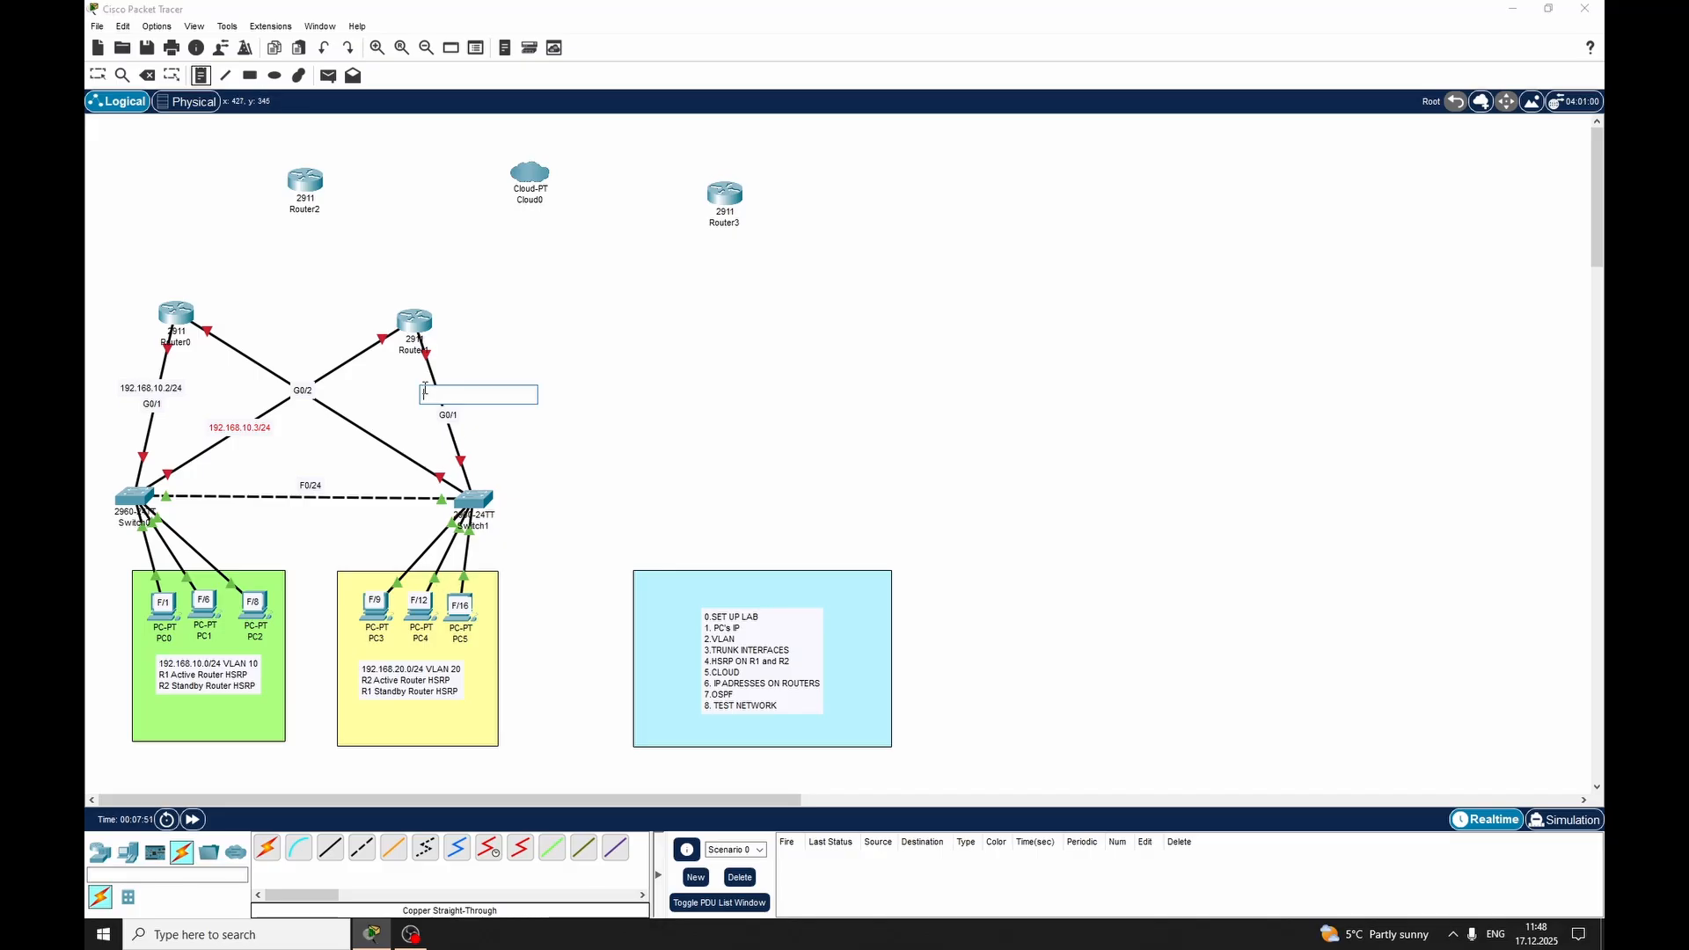
type("192.168.")
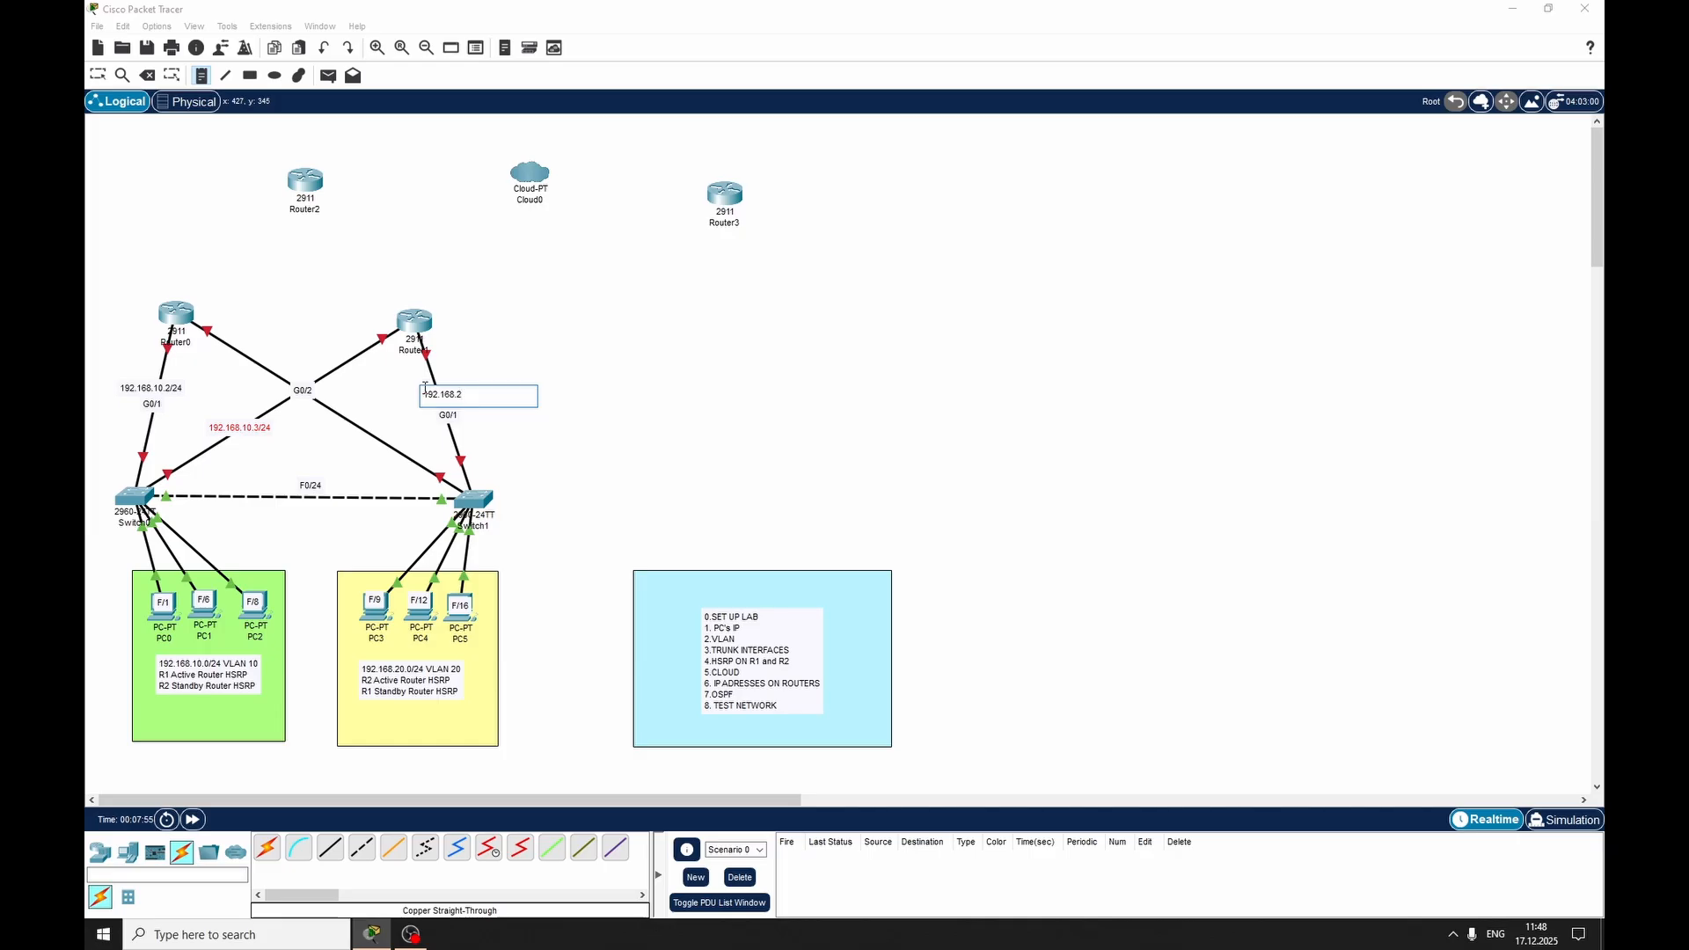
type("20.2")
key("Escape")
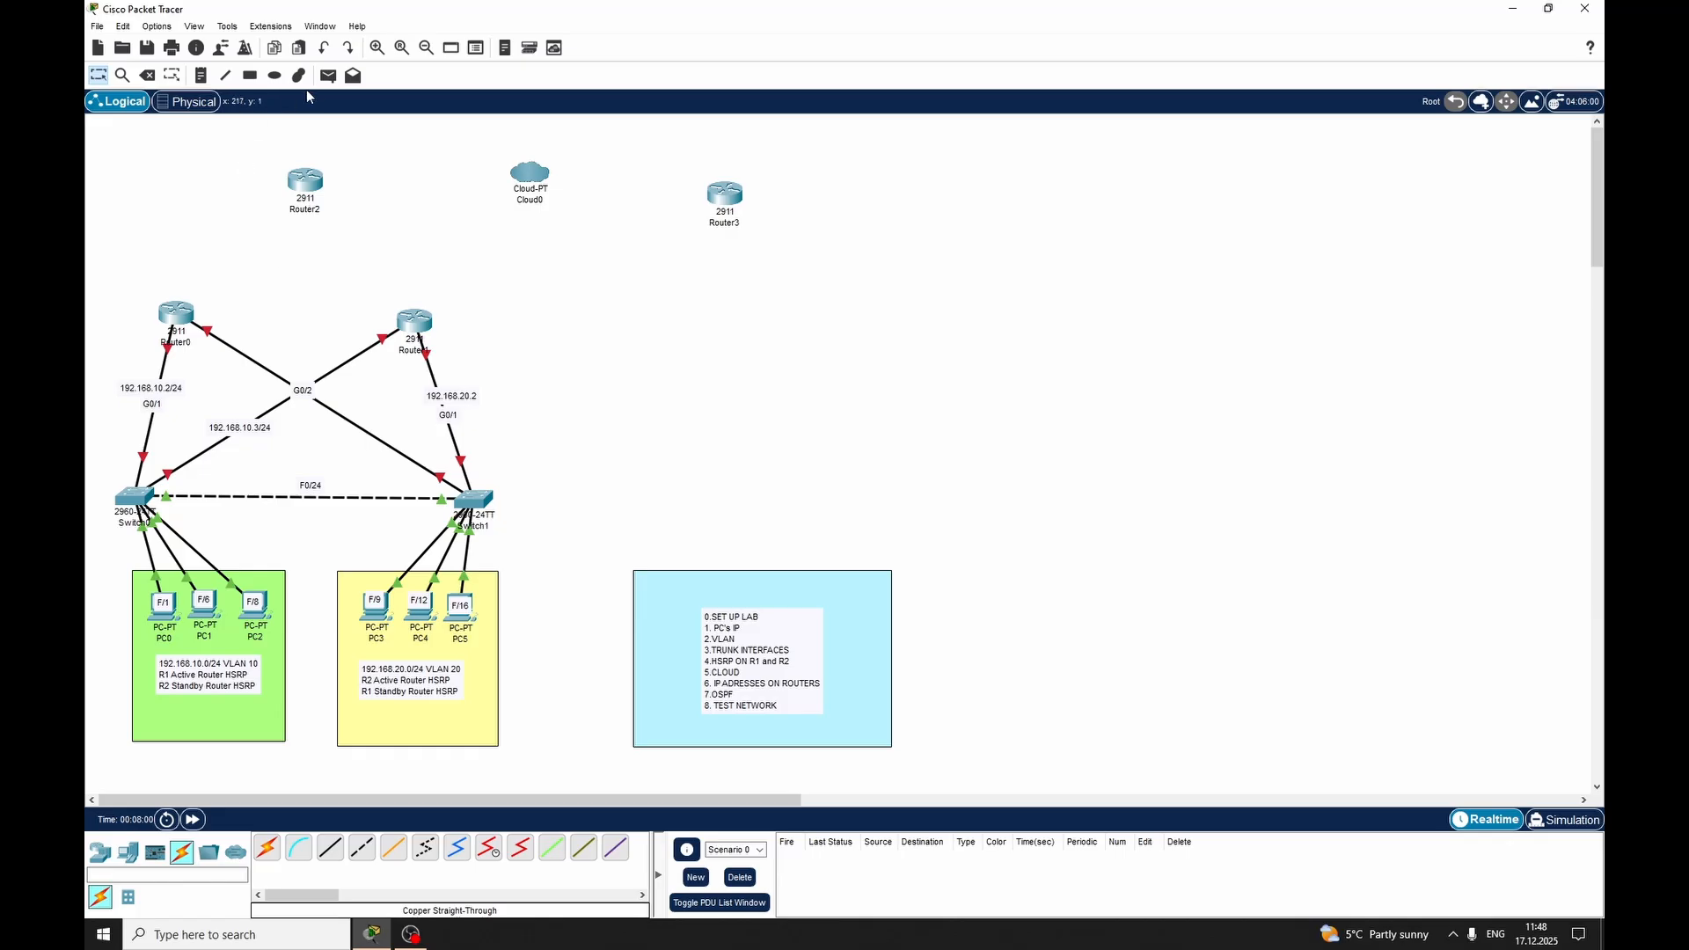
Add the note 192.168.20.3/24 on the diagonal link between Router0 and Switch1
left_click(201, 76)
left_click(348, 414)
type("192.1")
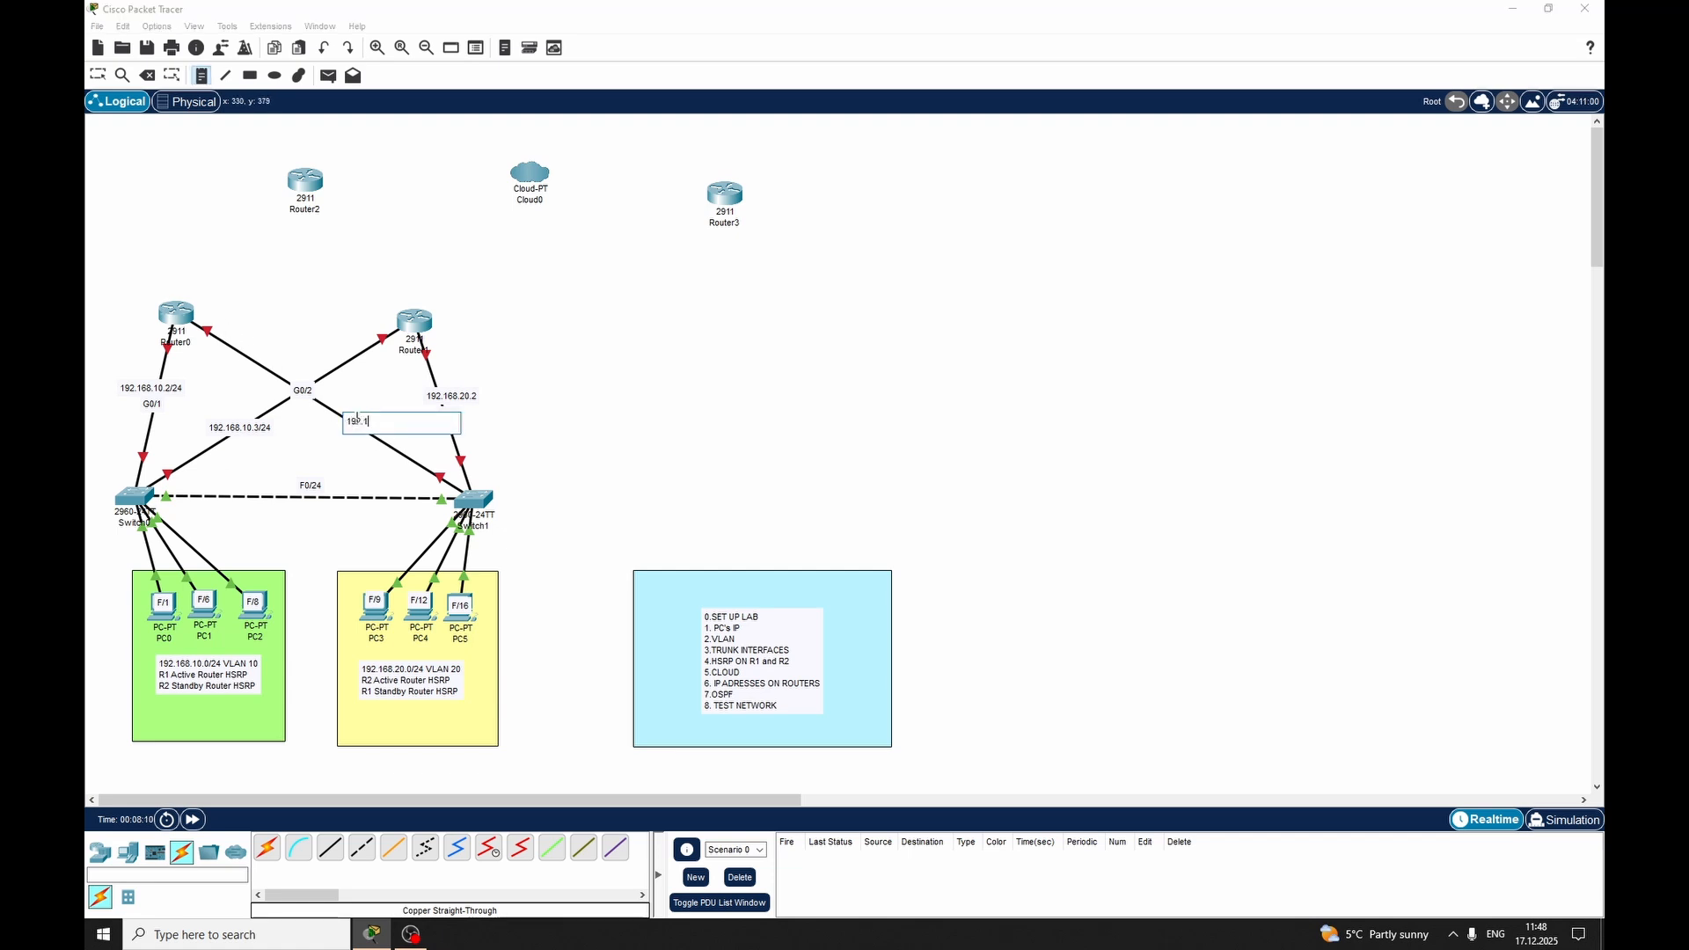
type("68")
key("BackSpace")
type("68")
key("Escape")
Append the /24 prefix to the address note on the Router1–Switch1 link
double_click(469, 398)
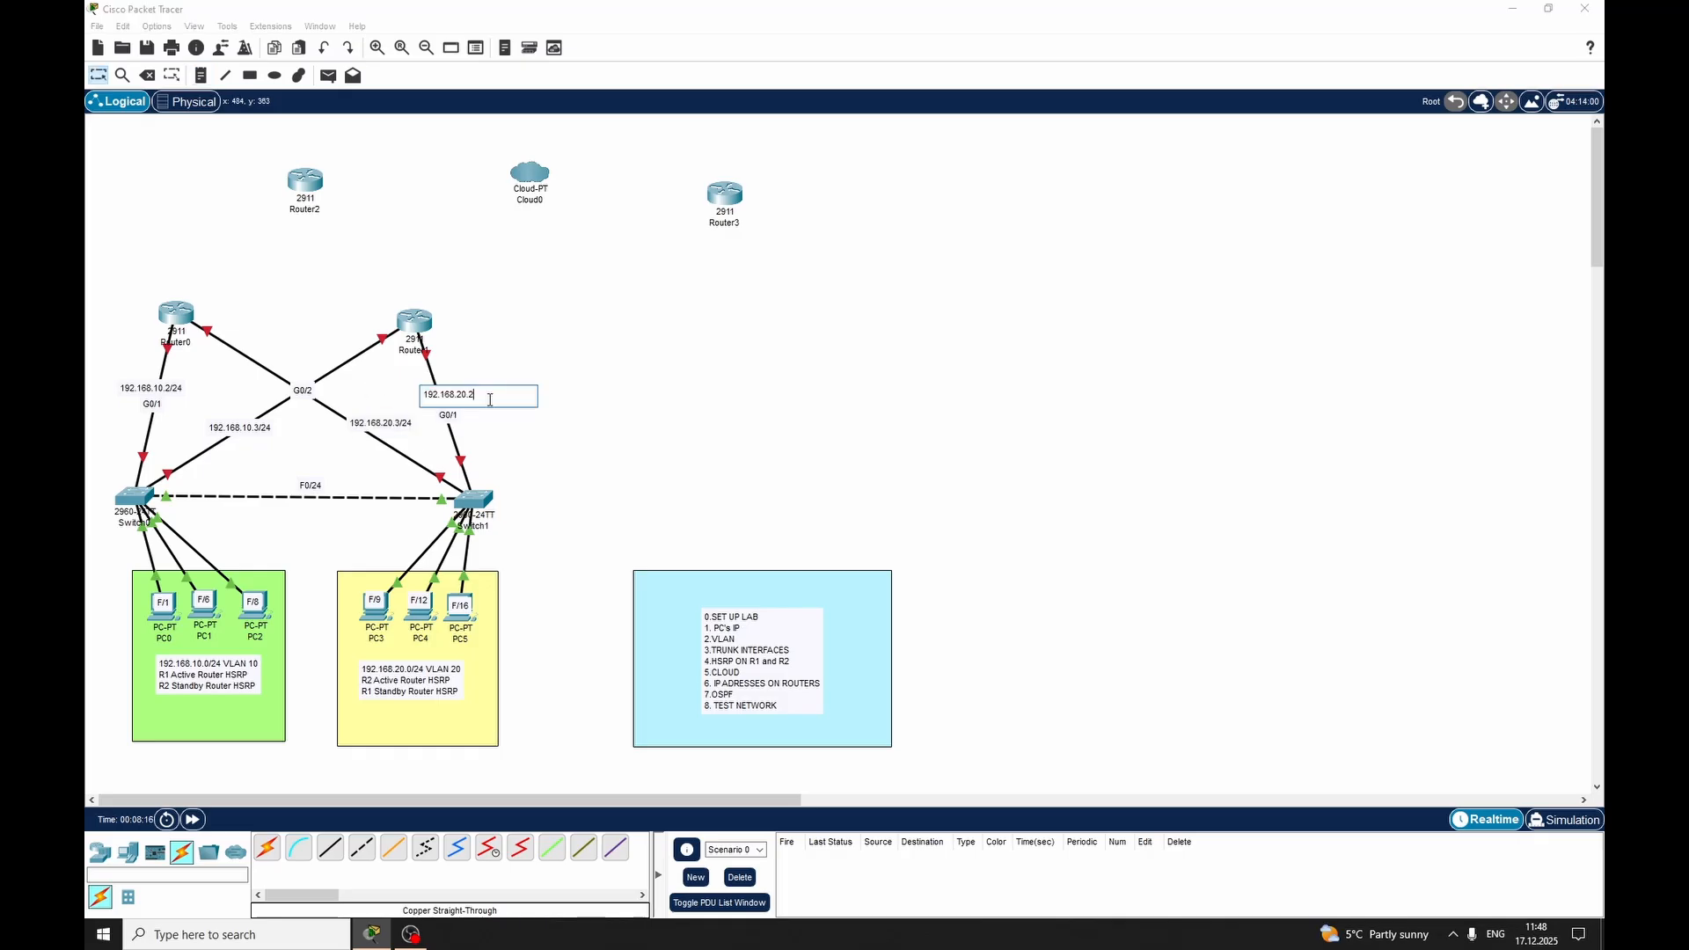
type("/24")
key("Escape")
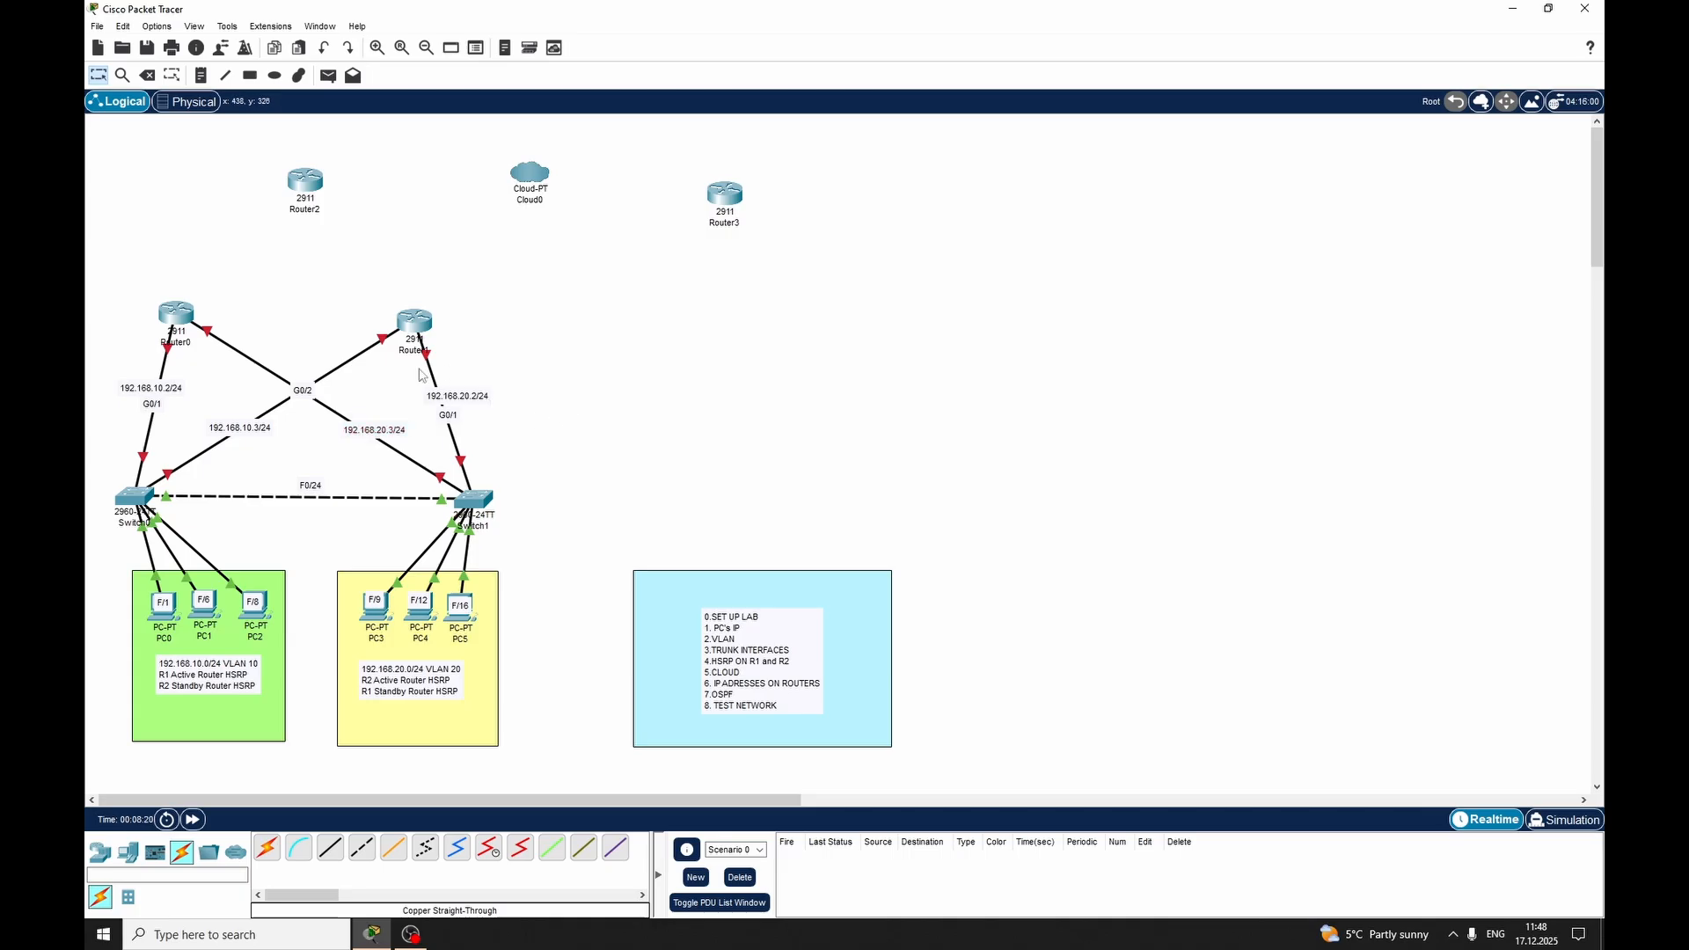
Connect GigabitEthernet0/0 on Router0 to GigabitEthernet0/0 on Router2 with a copper cross-over cable
left_click(332, 853)
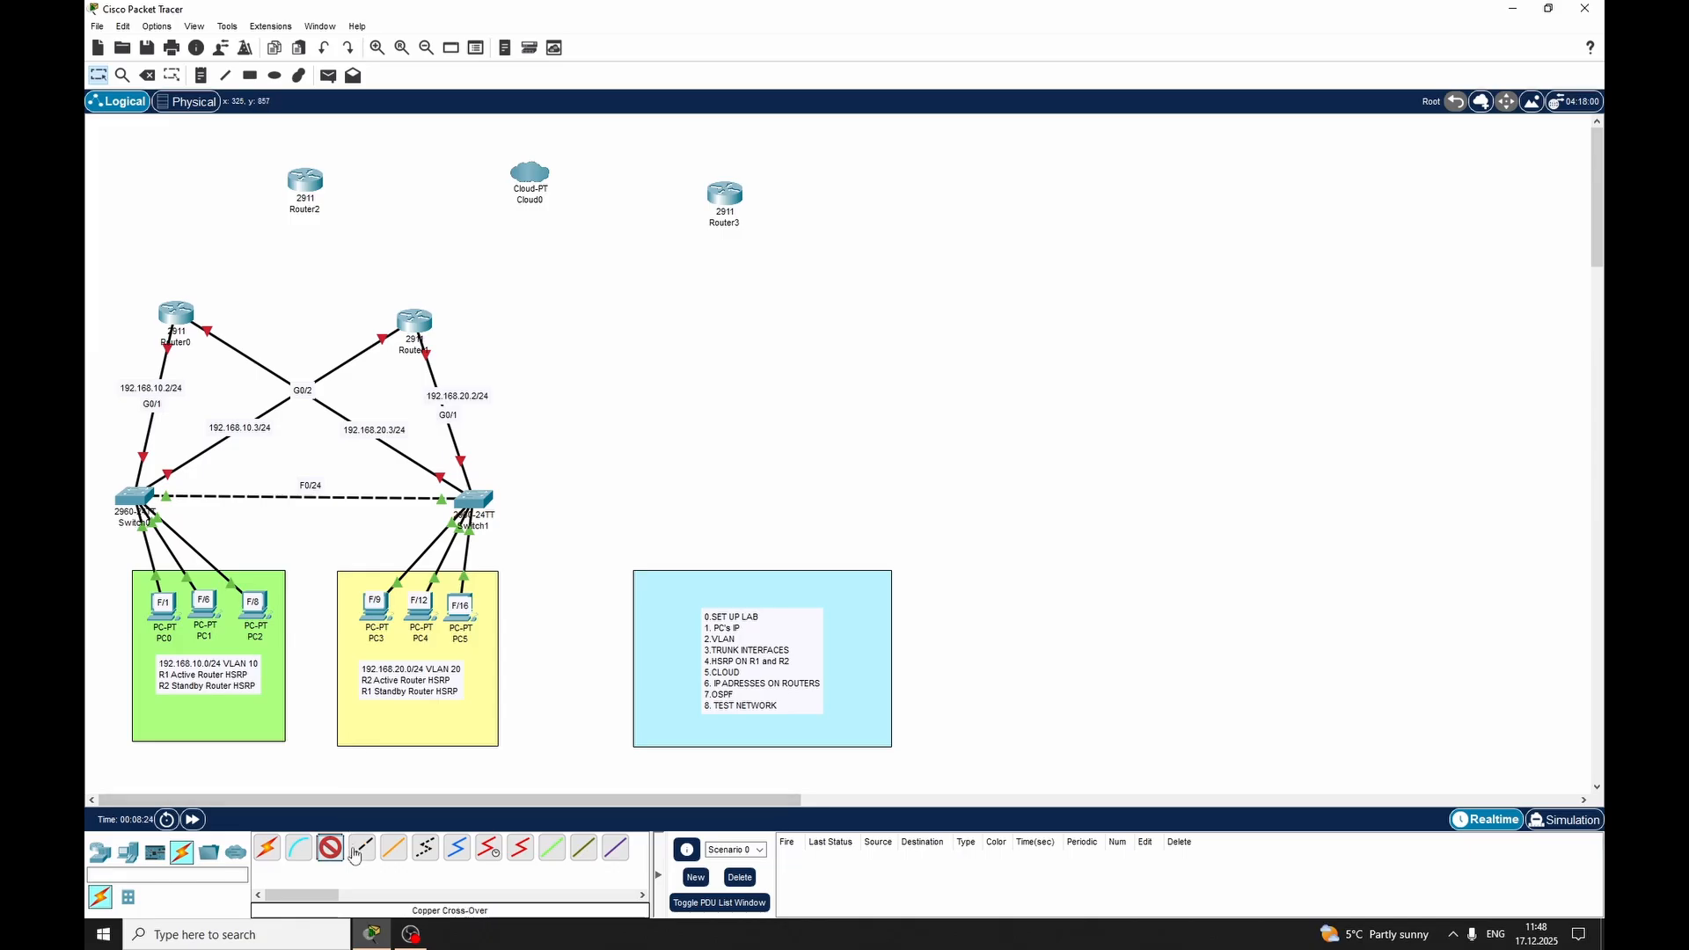
left_click(360, 848)
left_click(175, 314)
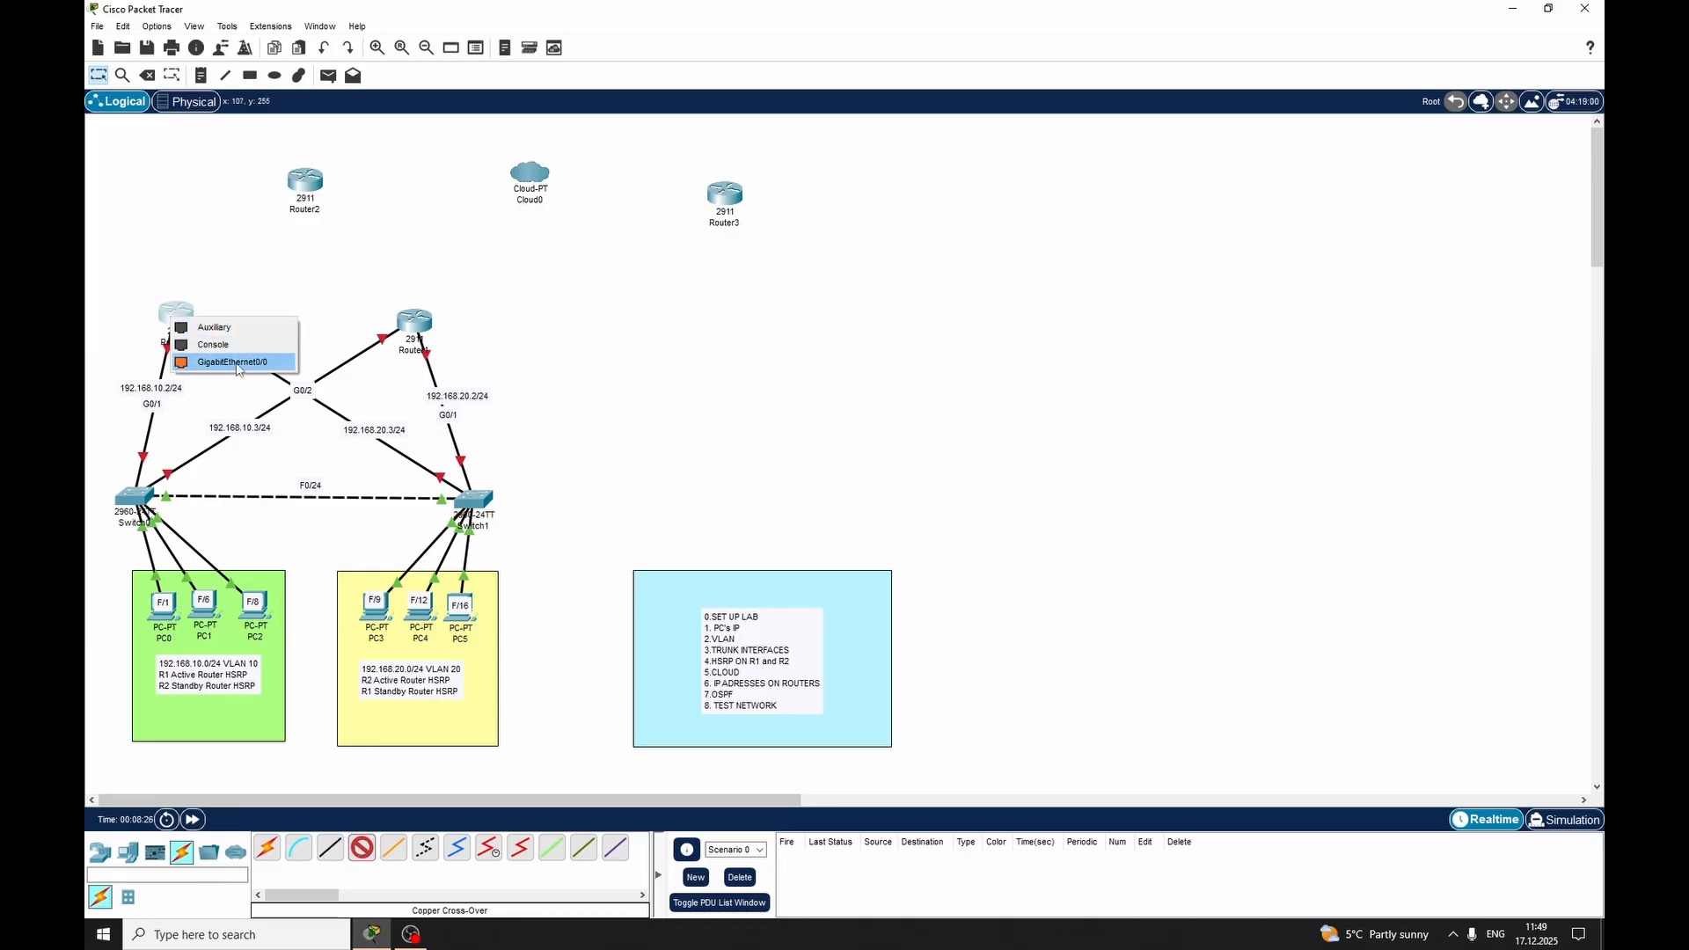
left_click(236, 363)
left_click(304, 179)
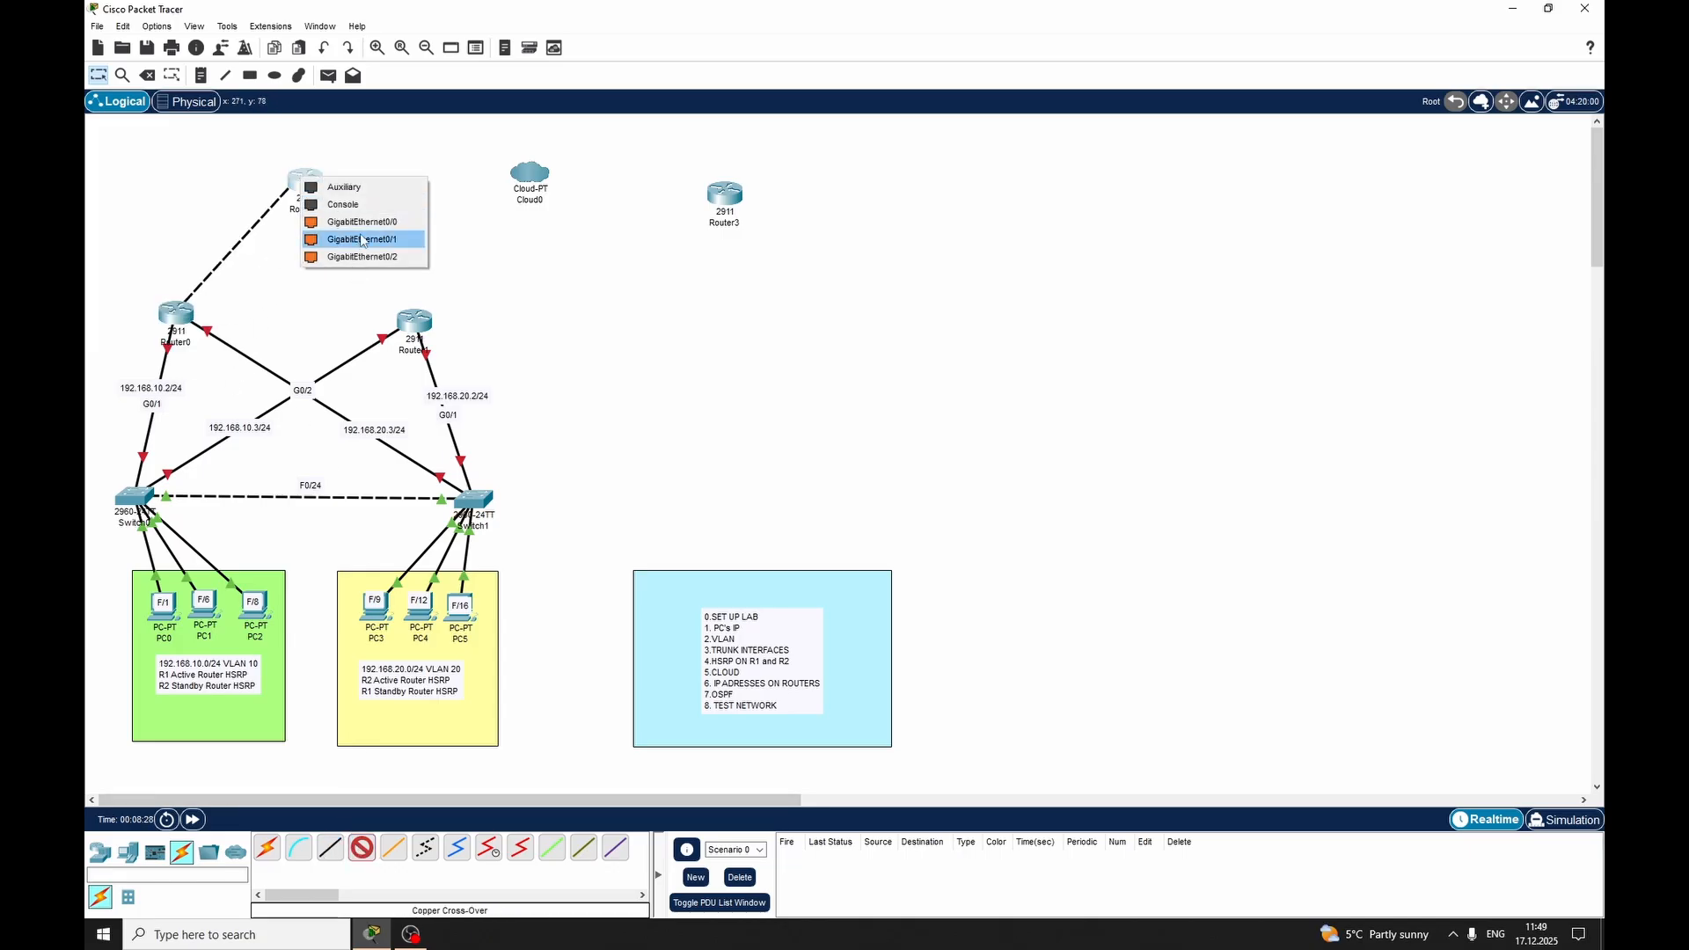
left_click(361, 239)
Connect GigabitEthernet0/0 on Router1 to GigabitEthernet0/1 on Router2 with a copper cross-over cable
left_click(361, 848)
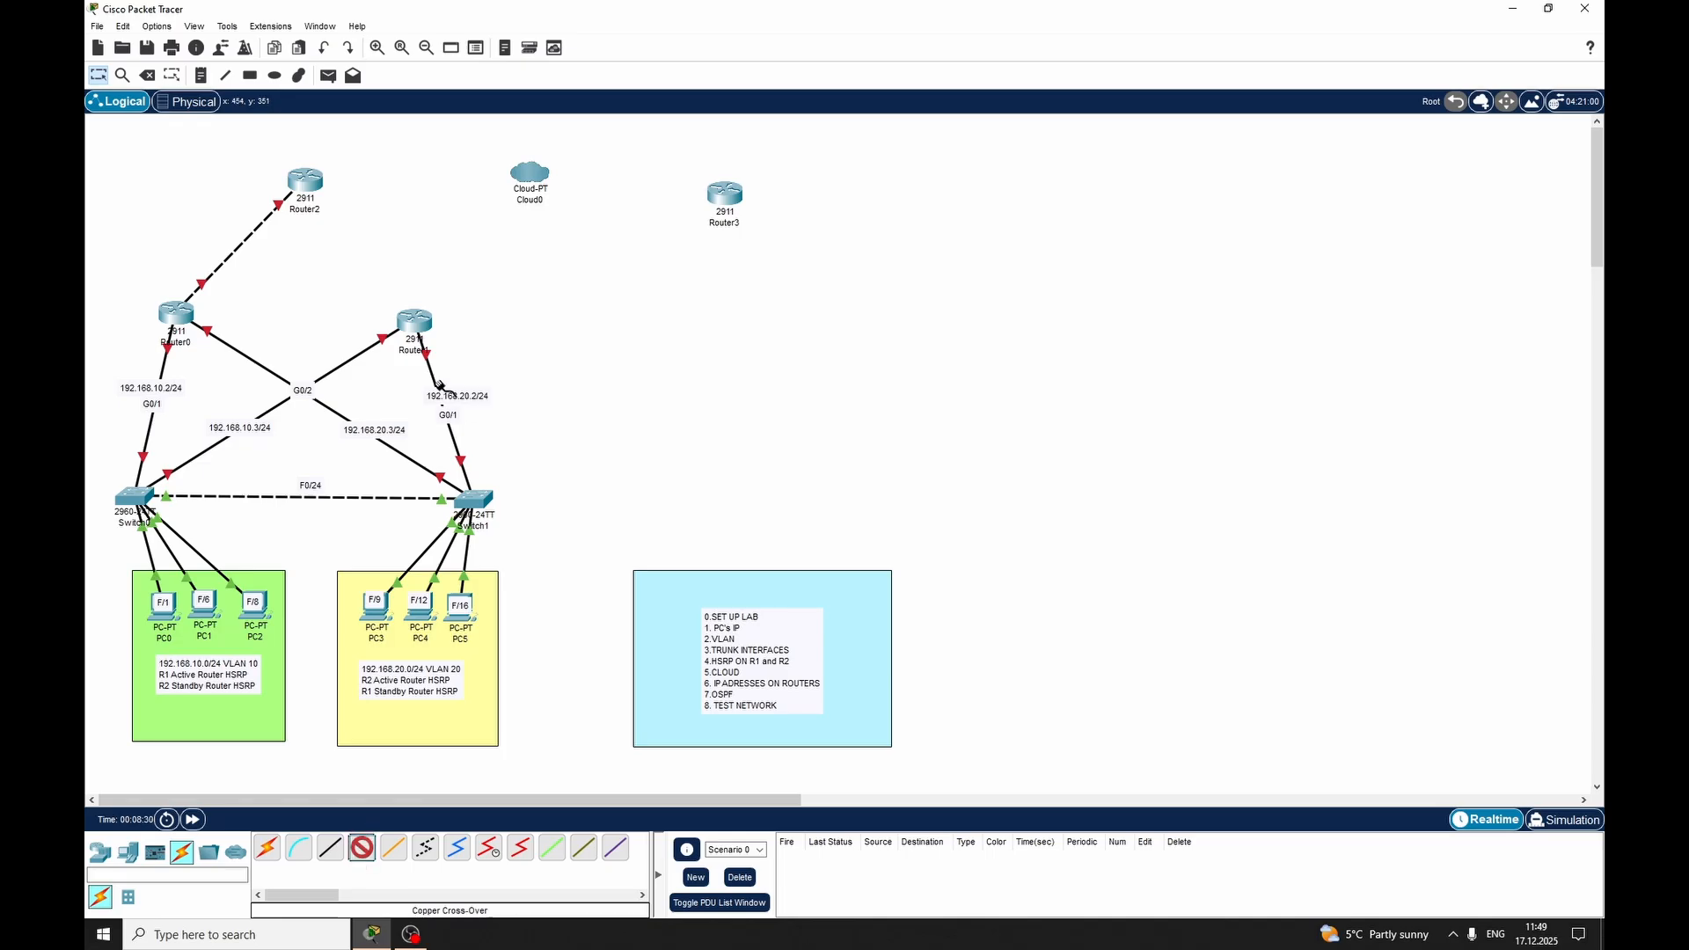
left_click(414, 322)
left_click(468, 366)
left_click(306, 181)
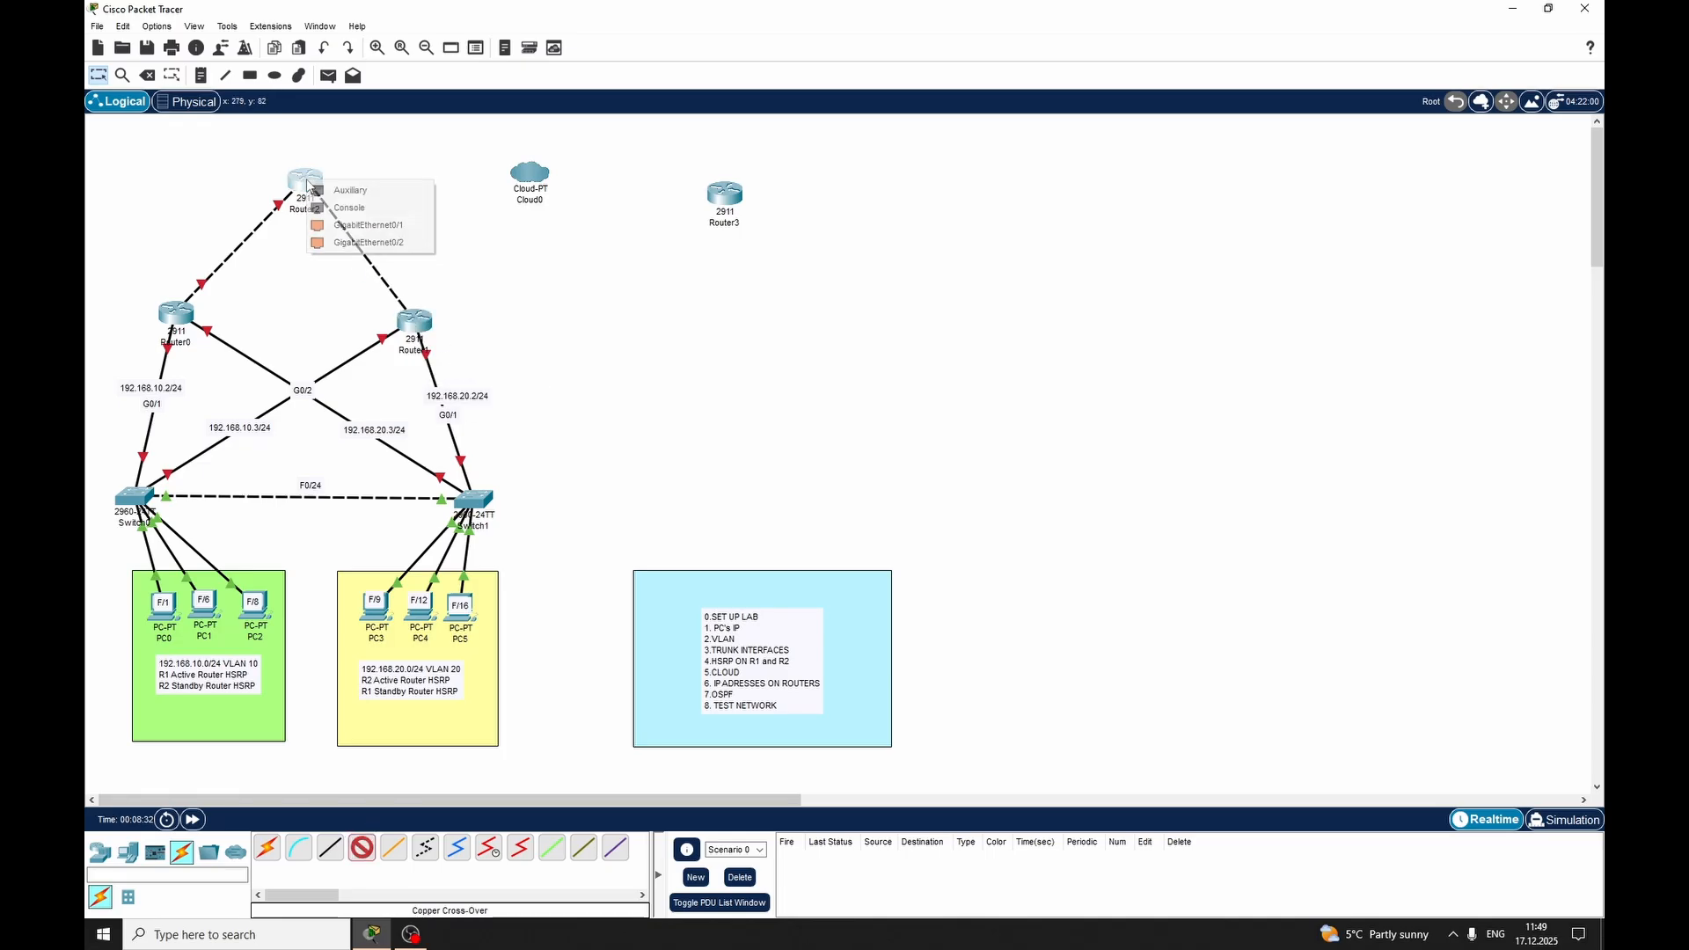
left_click(361, 242)
Label the Router1–Router2 link with G0/1 at the Router2 end and G0/0 at the Router1 end
left_click(209, 76)
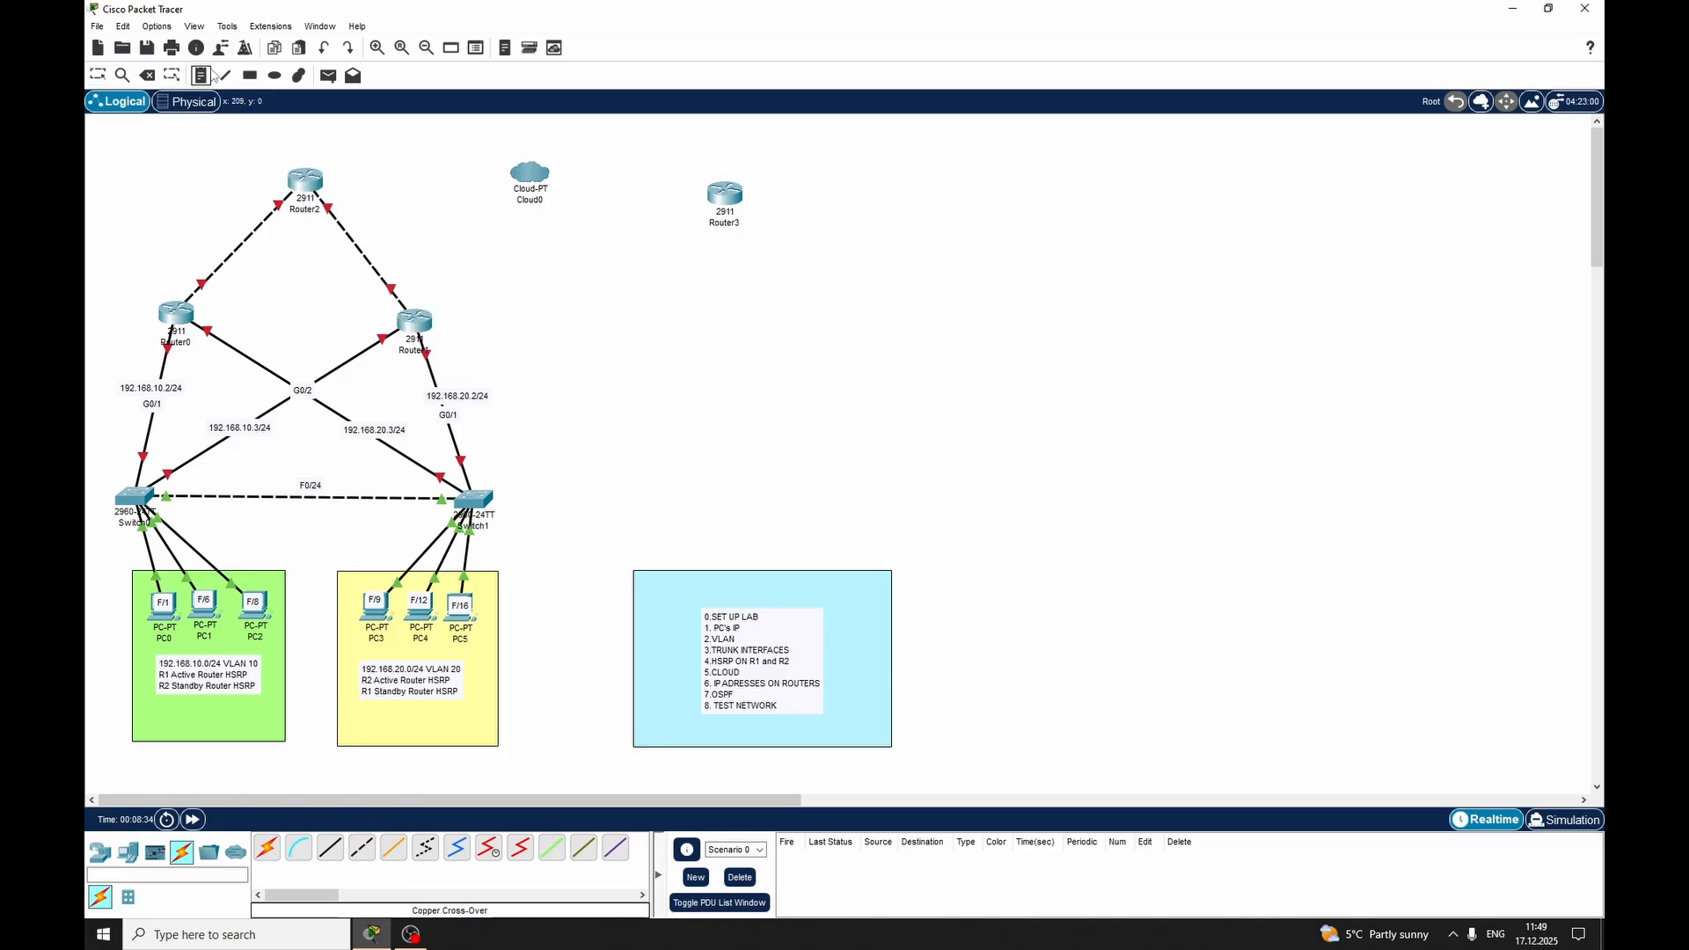
left_click(331, 202)
type("F0")
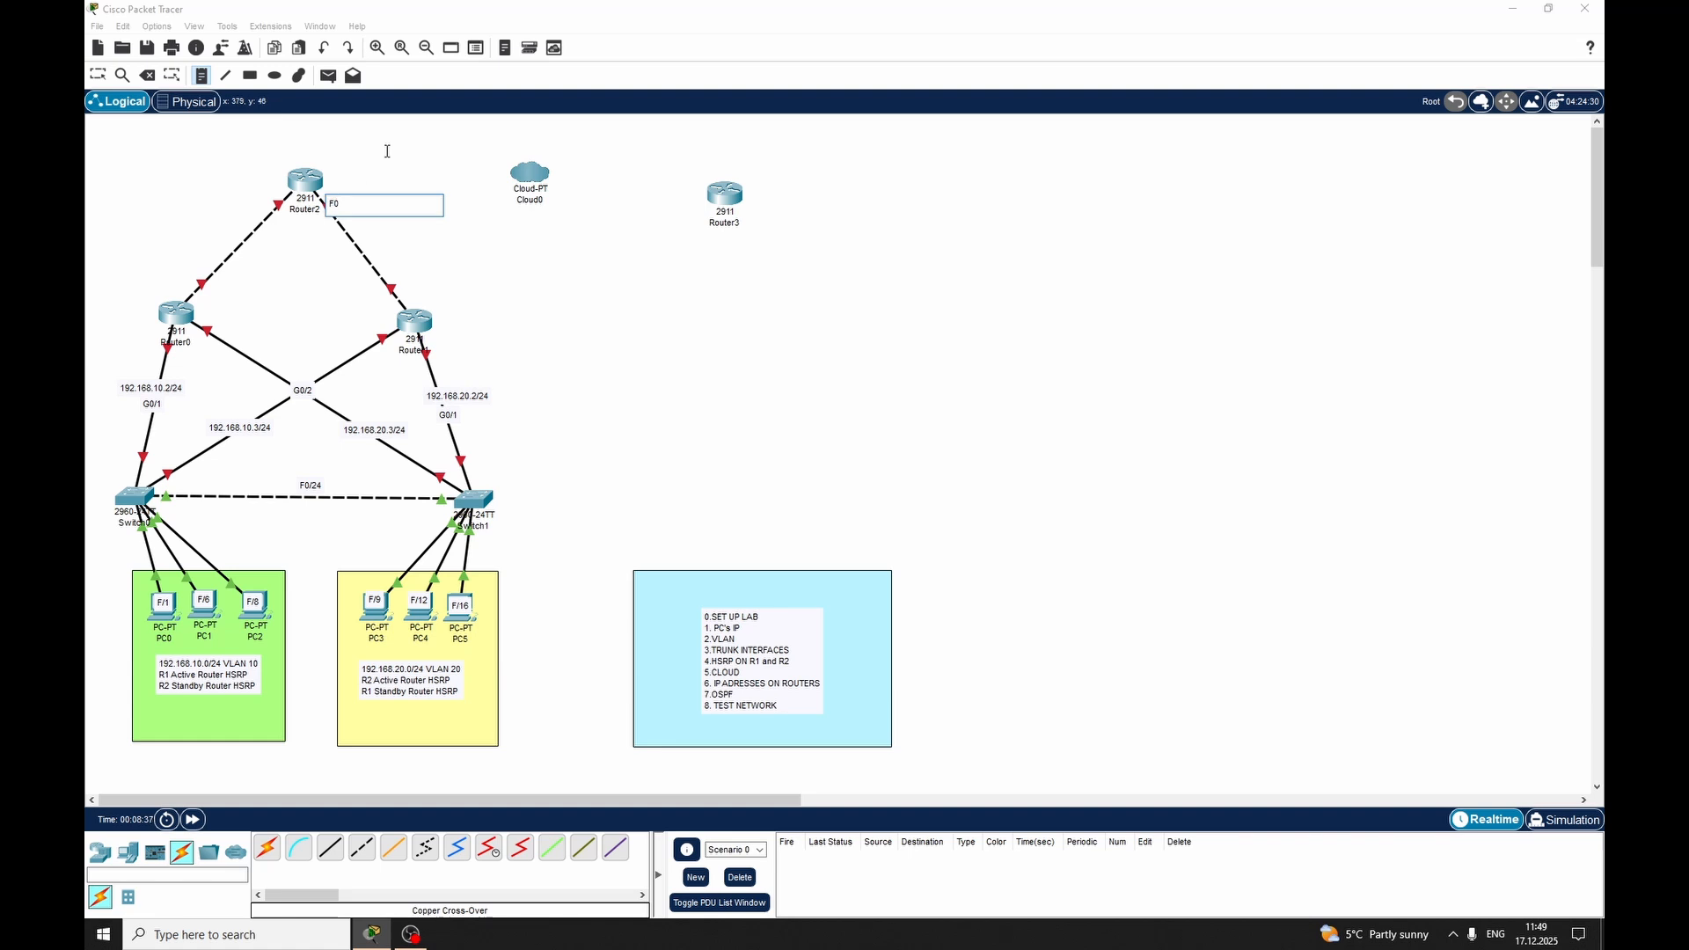
key("BackSpace")
type("G0/1")
left_click(396, 273)
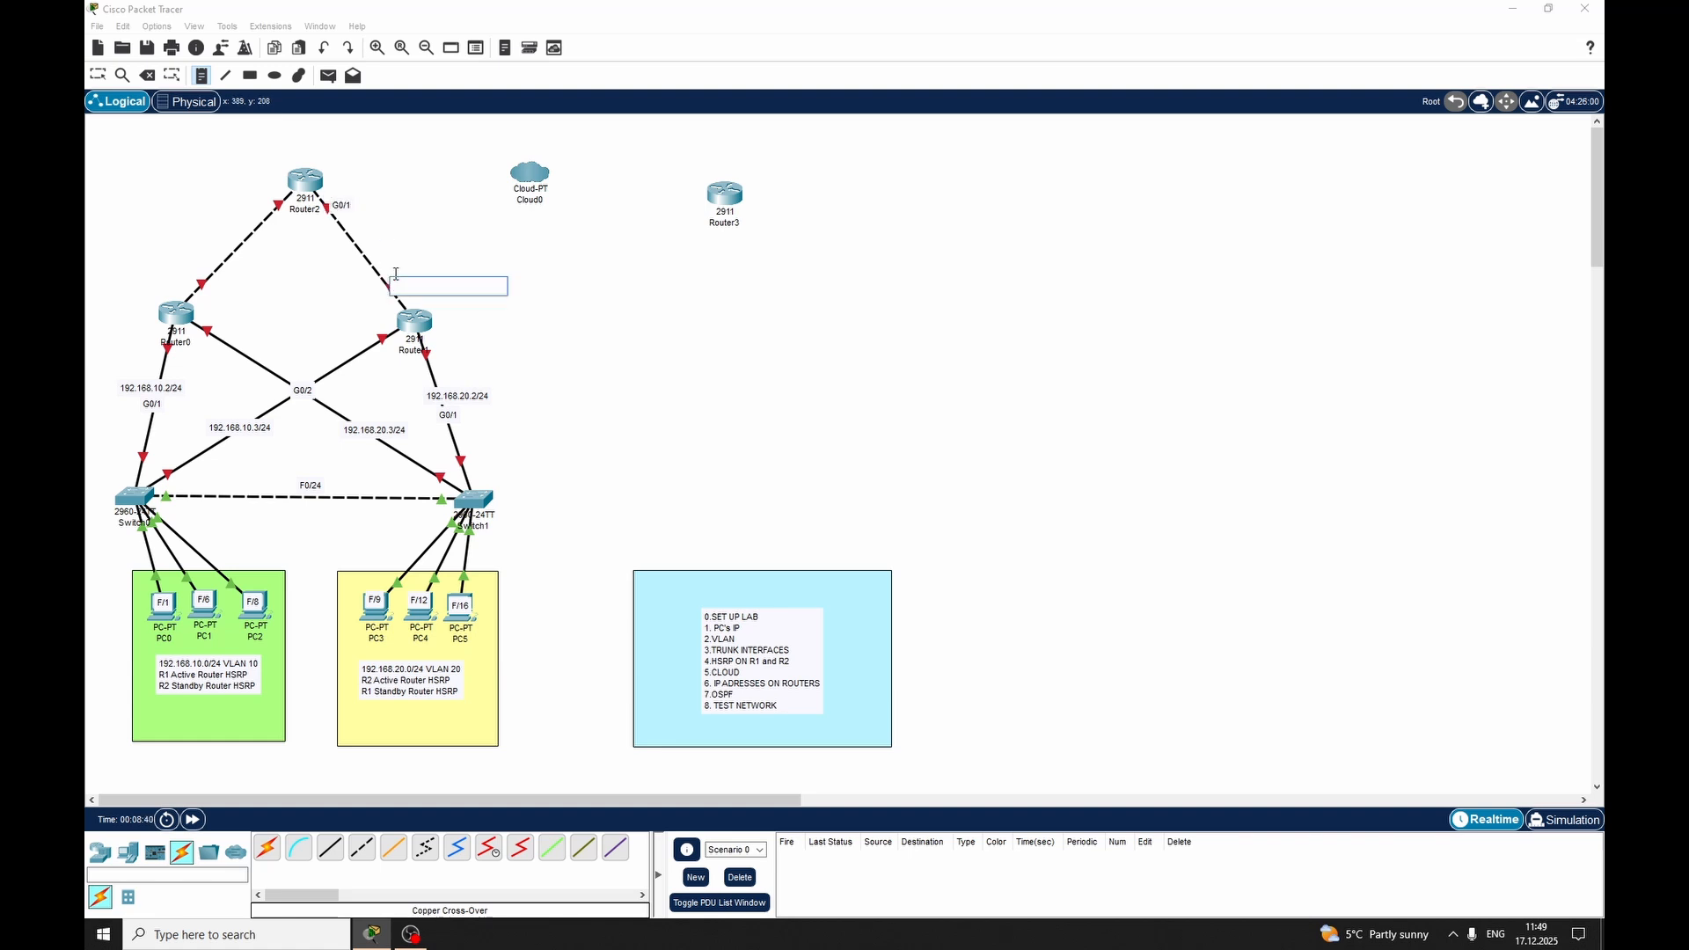
type("G0/0")
key("Escape")
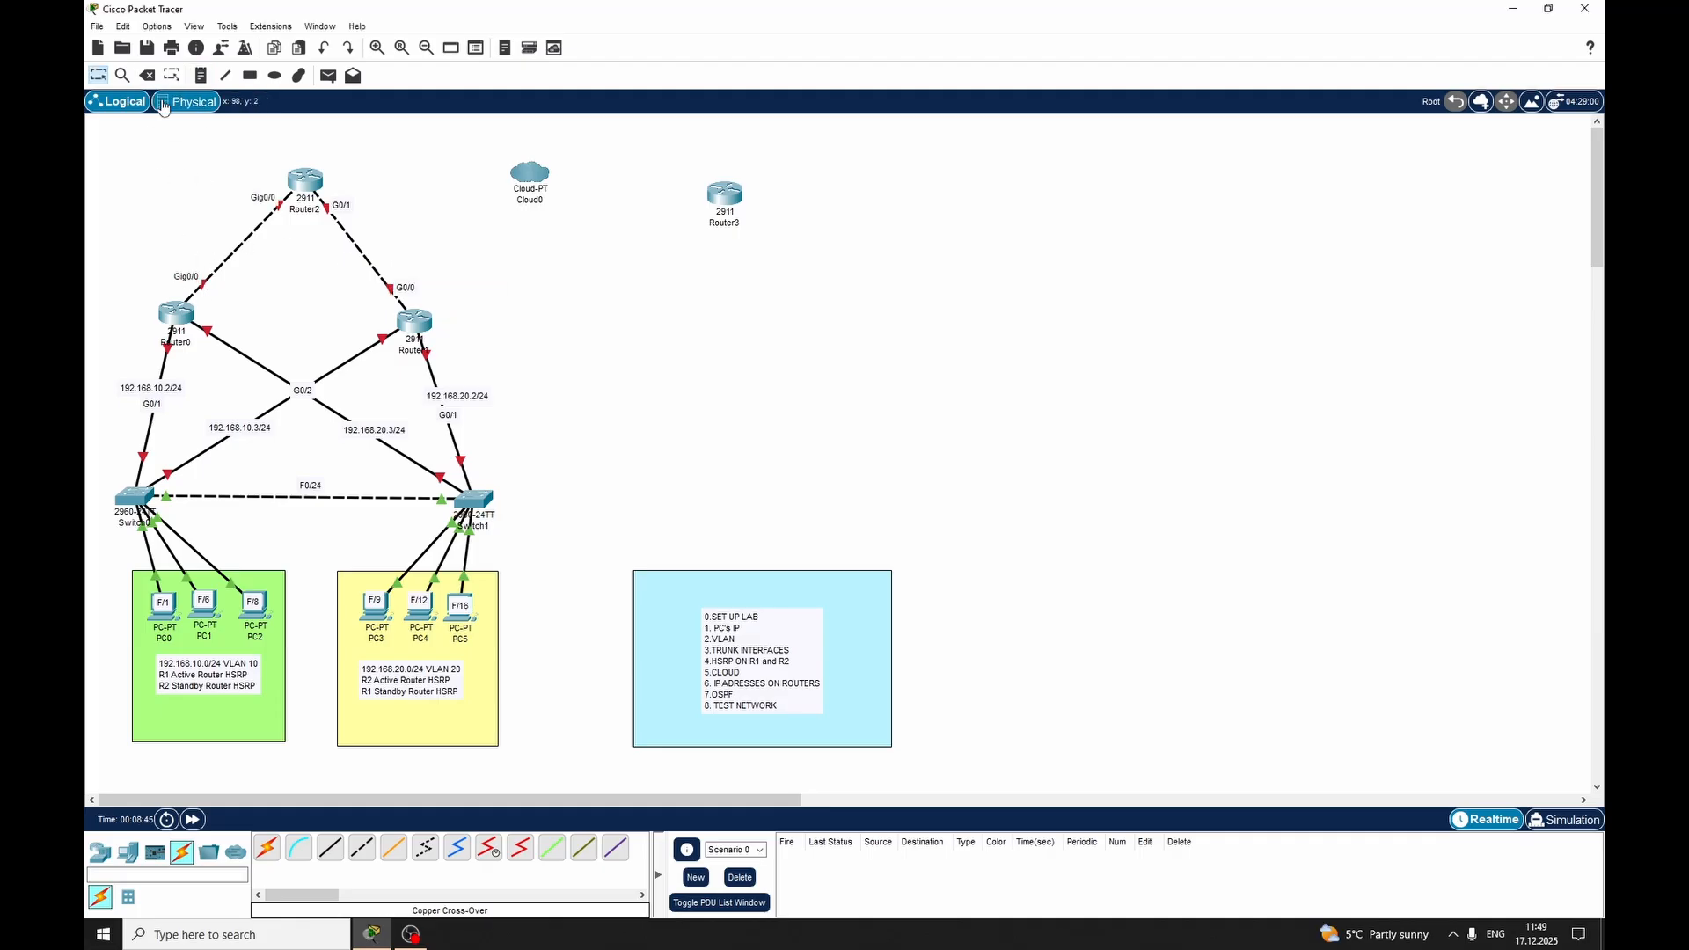
Add a G0/0 note on the link between Router0 and Router2
left_click(201, 75)
left_click(228, 234)
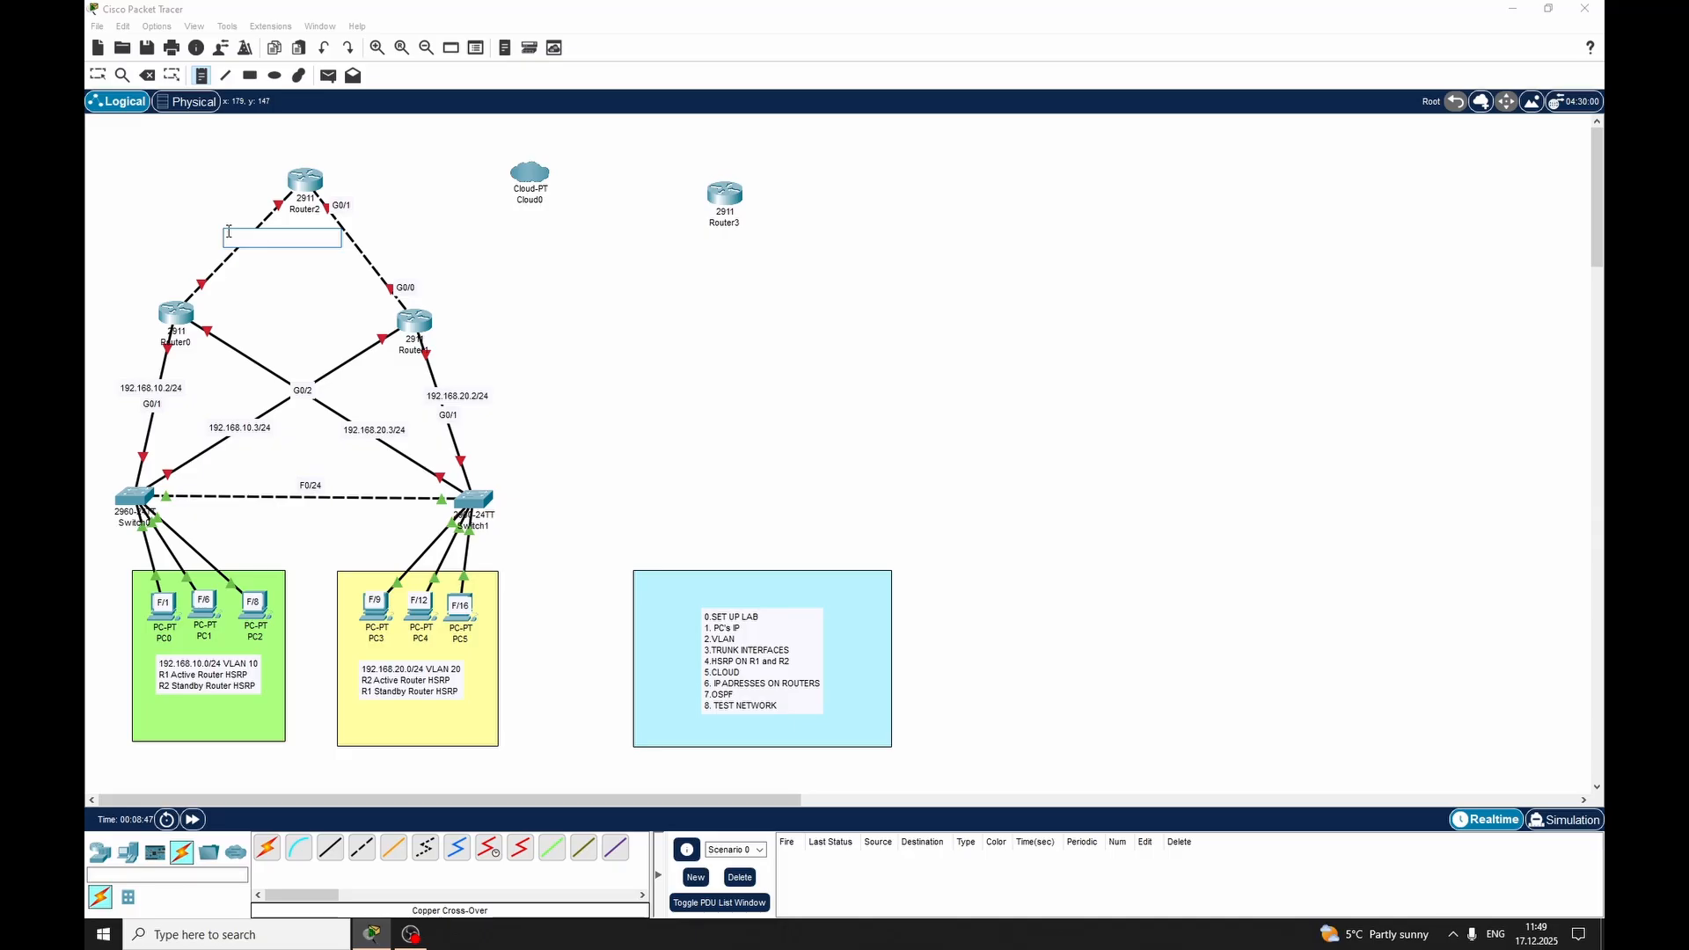
type("G0/0")
key("Escape")
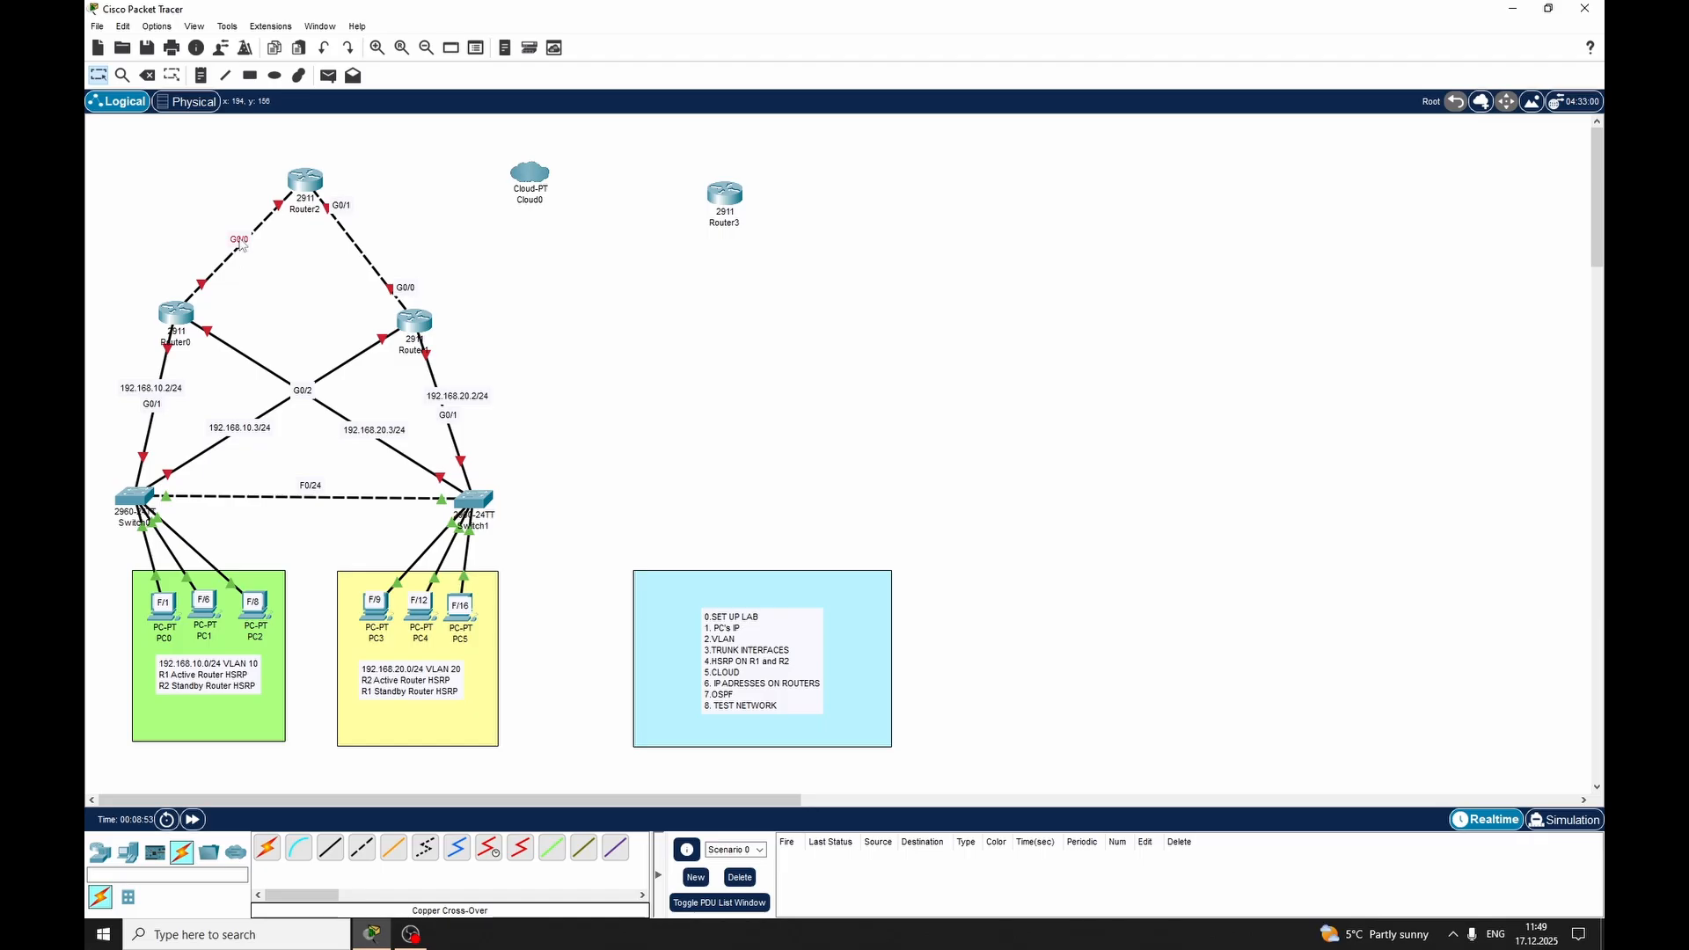
Add the network note 192.168.1.0/30 above the G0/0 label on the Router0–Router2 link
left_click(201, 76)
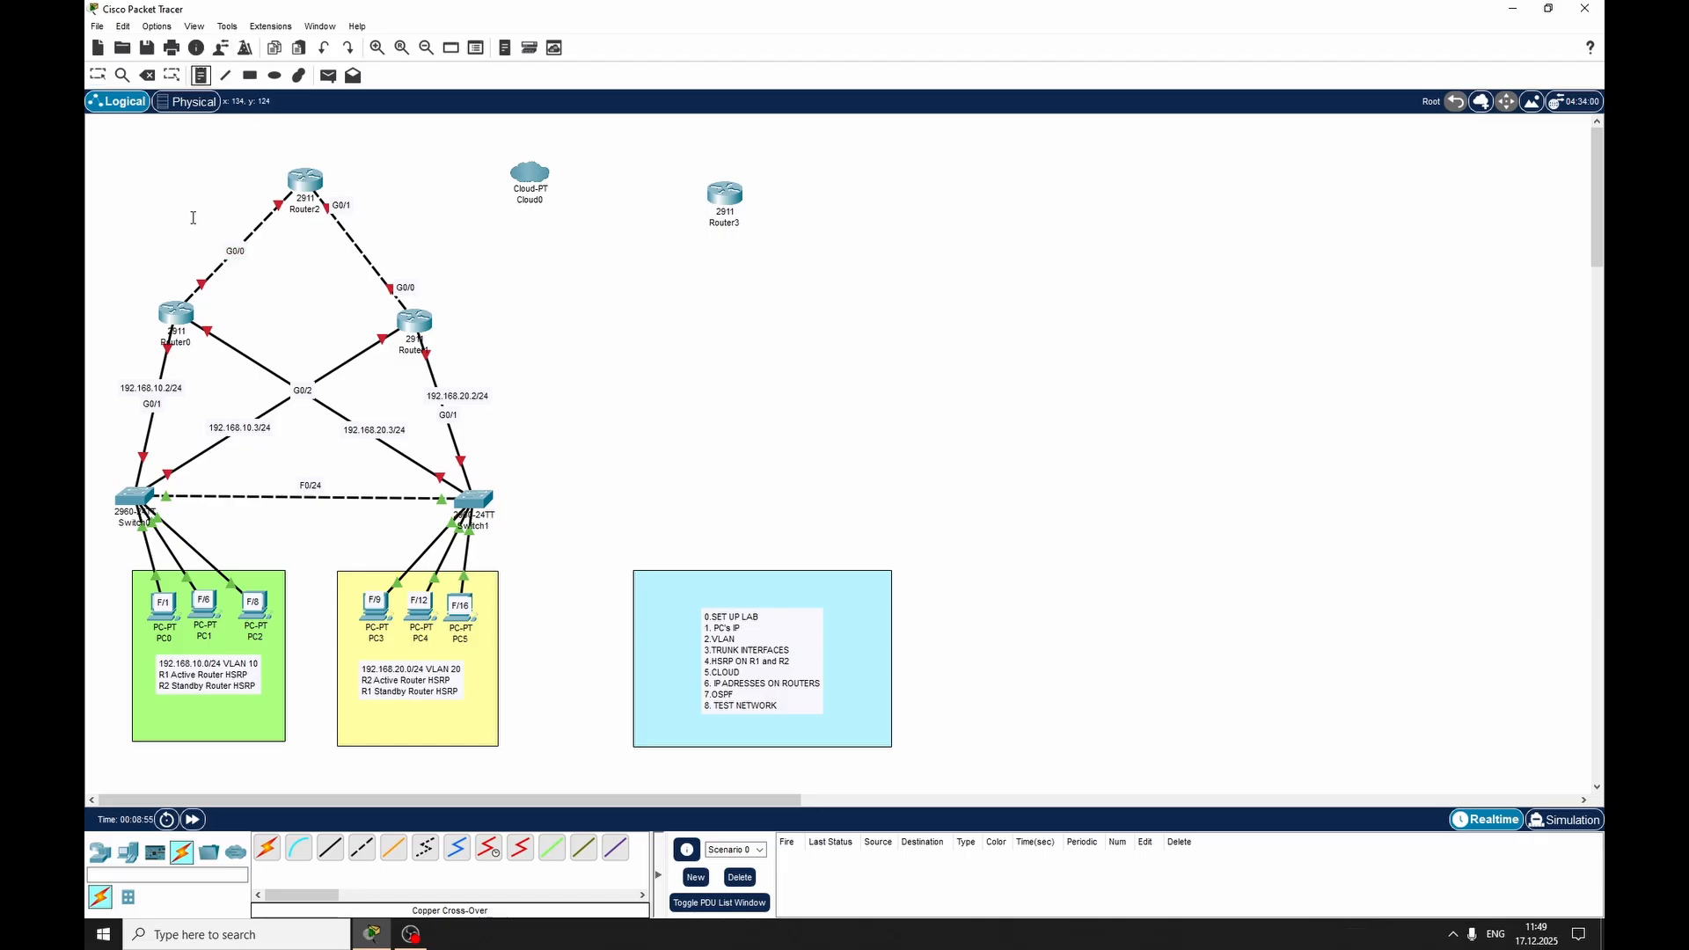
left_click(190, 218)
type("1920.")
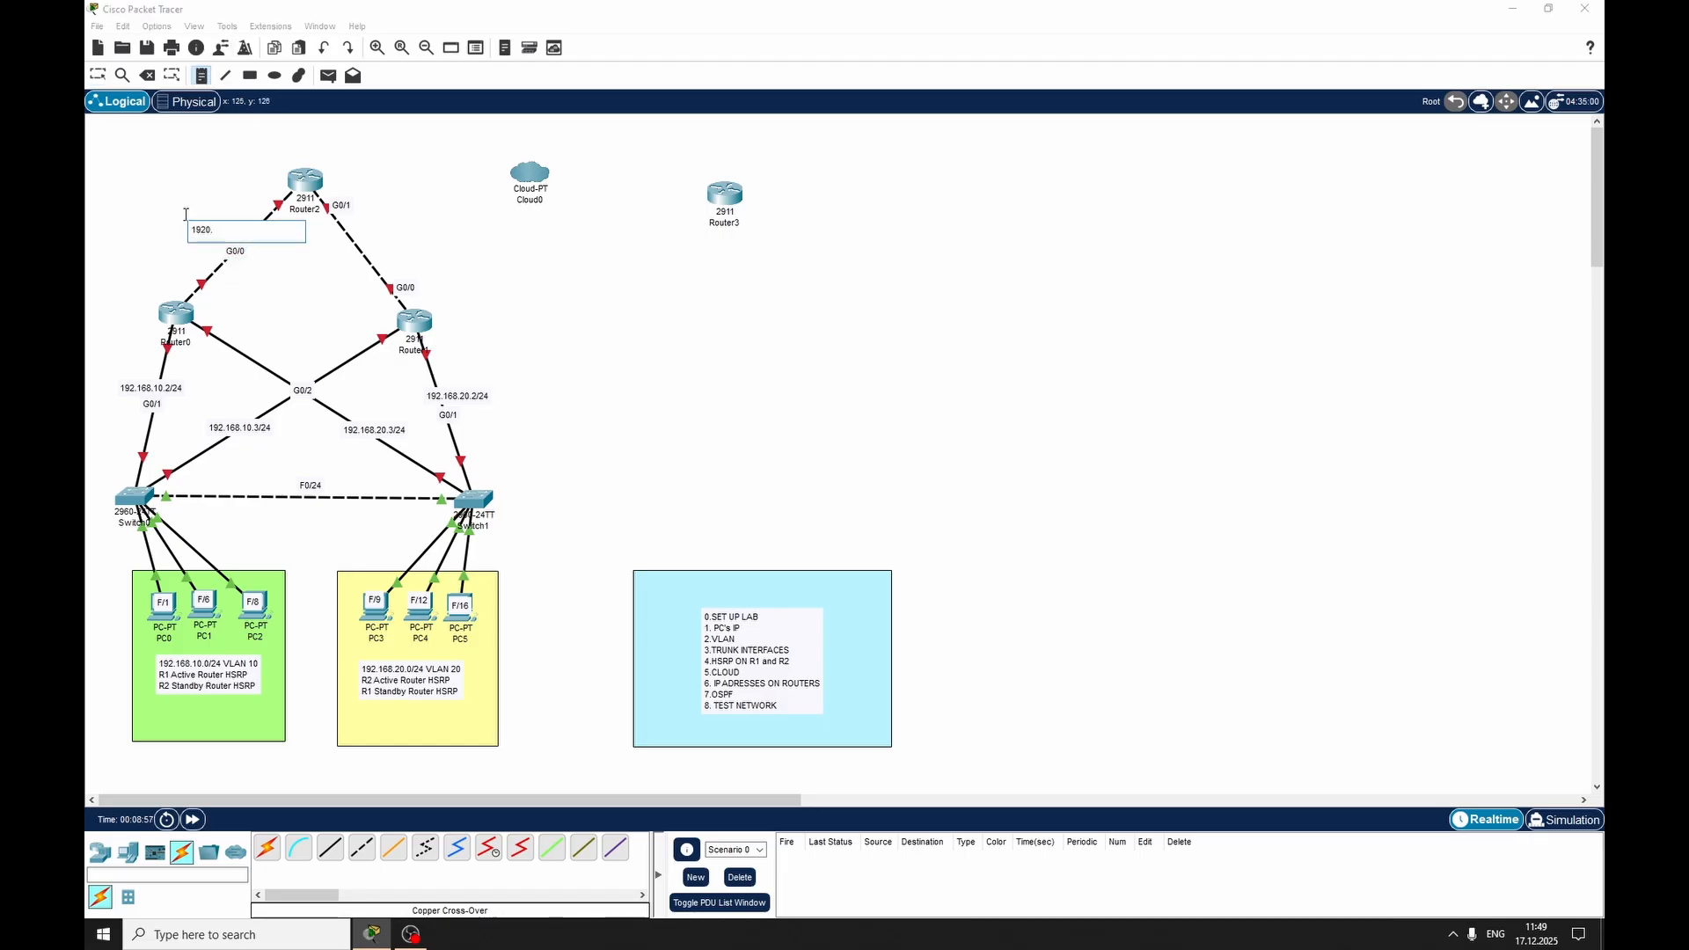
type("168.1.0/30")
key("Escape")
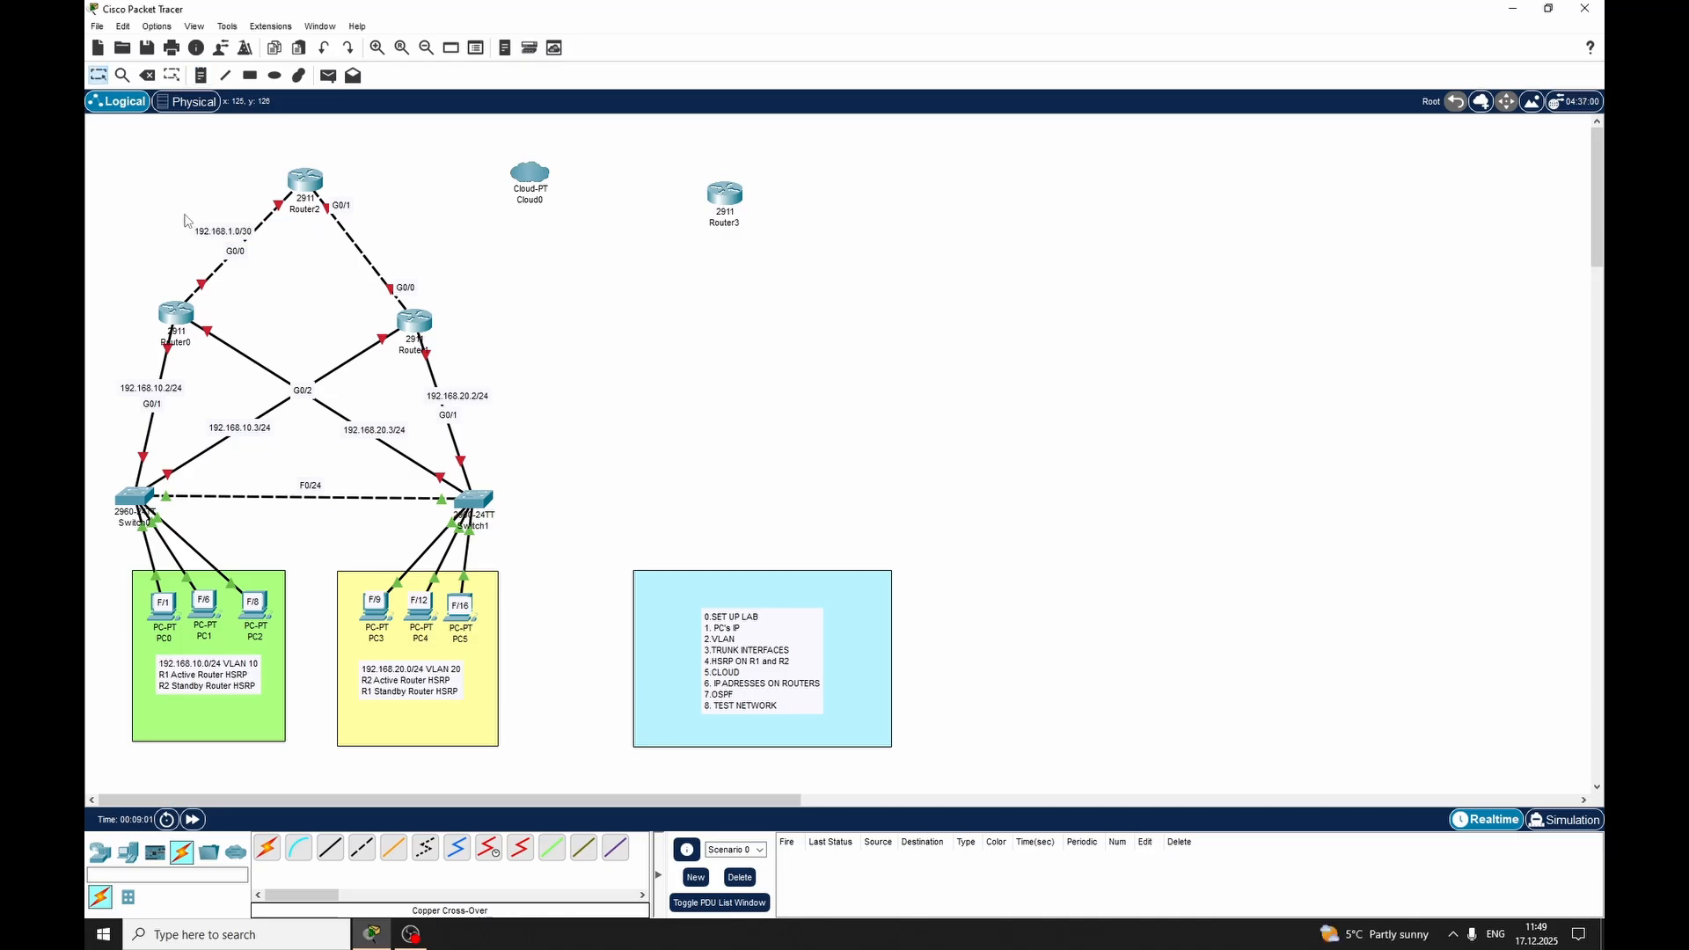
Move the 192.168.1.0/30 note closer to its link and add a 192.168.2.0/30 note on the Router1–Router2 link
left_click_drag(240, 235, 245, 237)
left_click(231, 196)
left_click(200, 76)
left_click(342, 237)
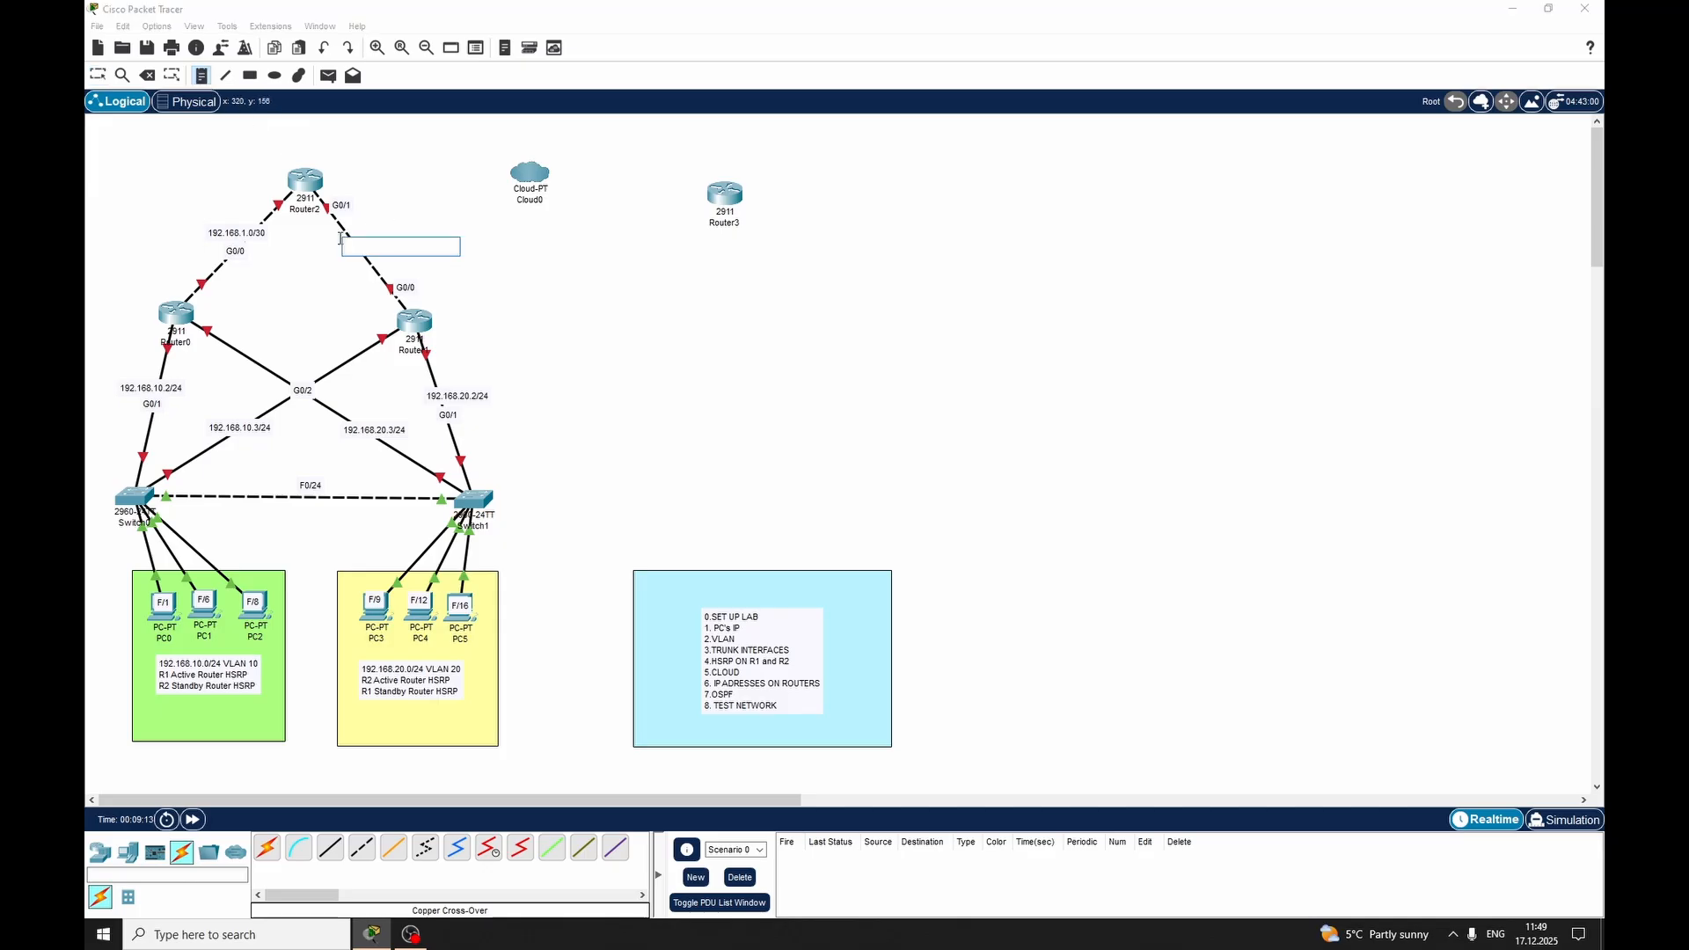
type("192.168.2.0/30")
key("Escape")
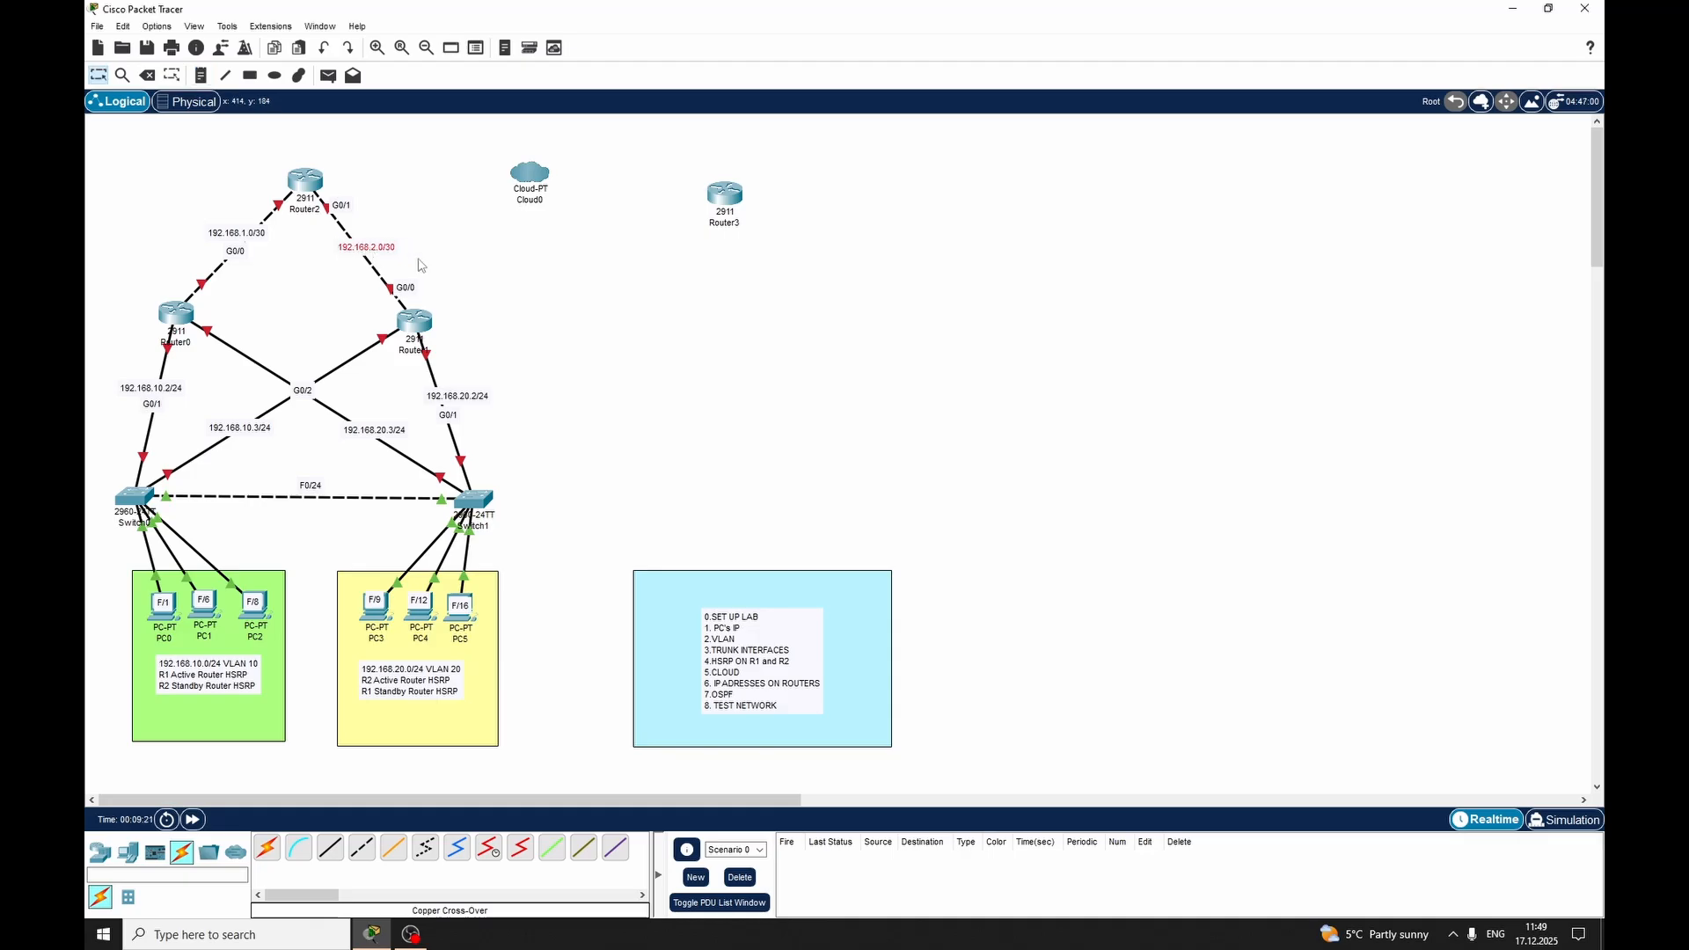
left_click(449, 234)
Look at the HWIC-1GE-SFP entry among Router2's available hardware modules
left_click(305, 181)
left_click(672, 305)
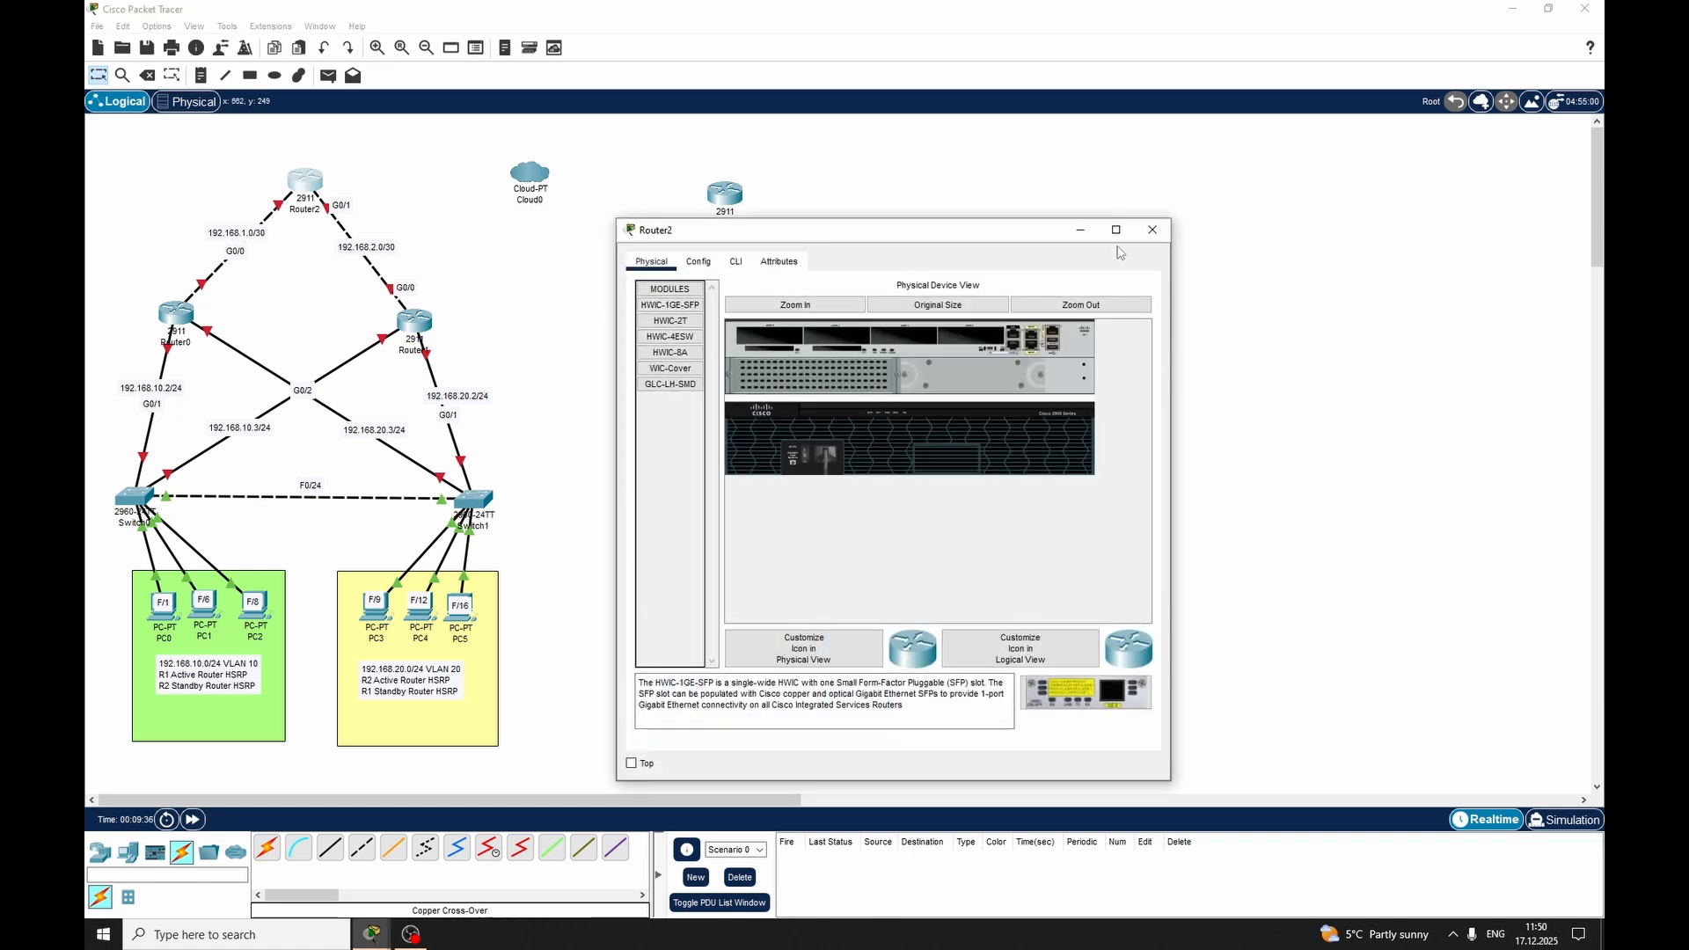
left_click(1153, 230)
Try to connect Cloud0 to Router2 with a Serial DCE cable
left_click(488, 847)
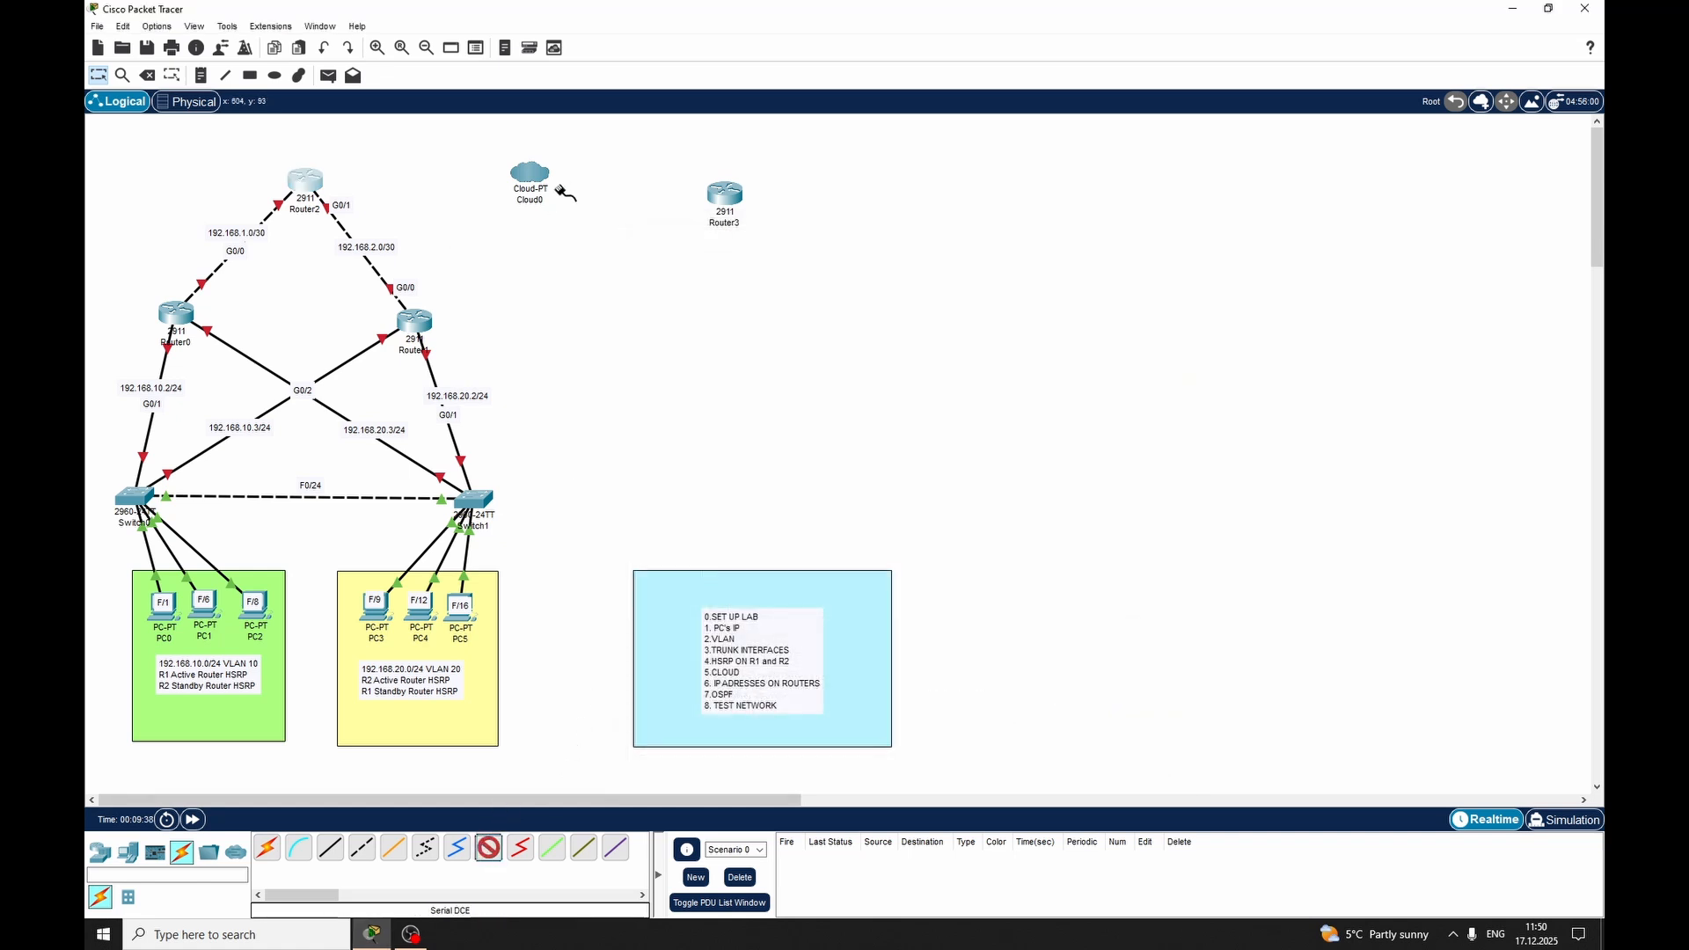
left_click(530, 179)
left_click(570, 192)
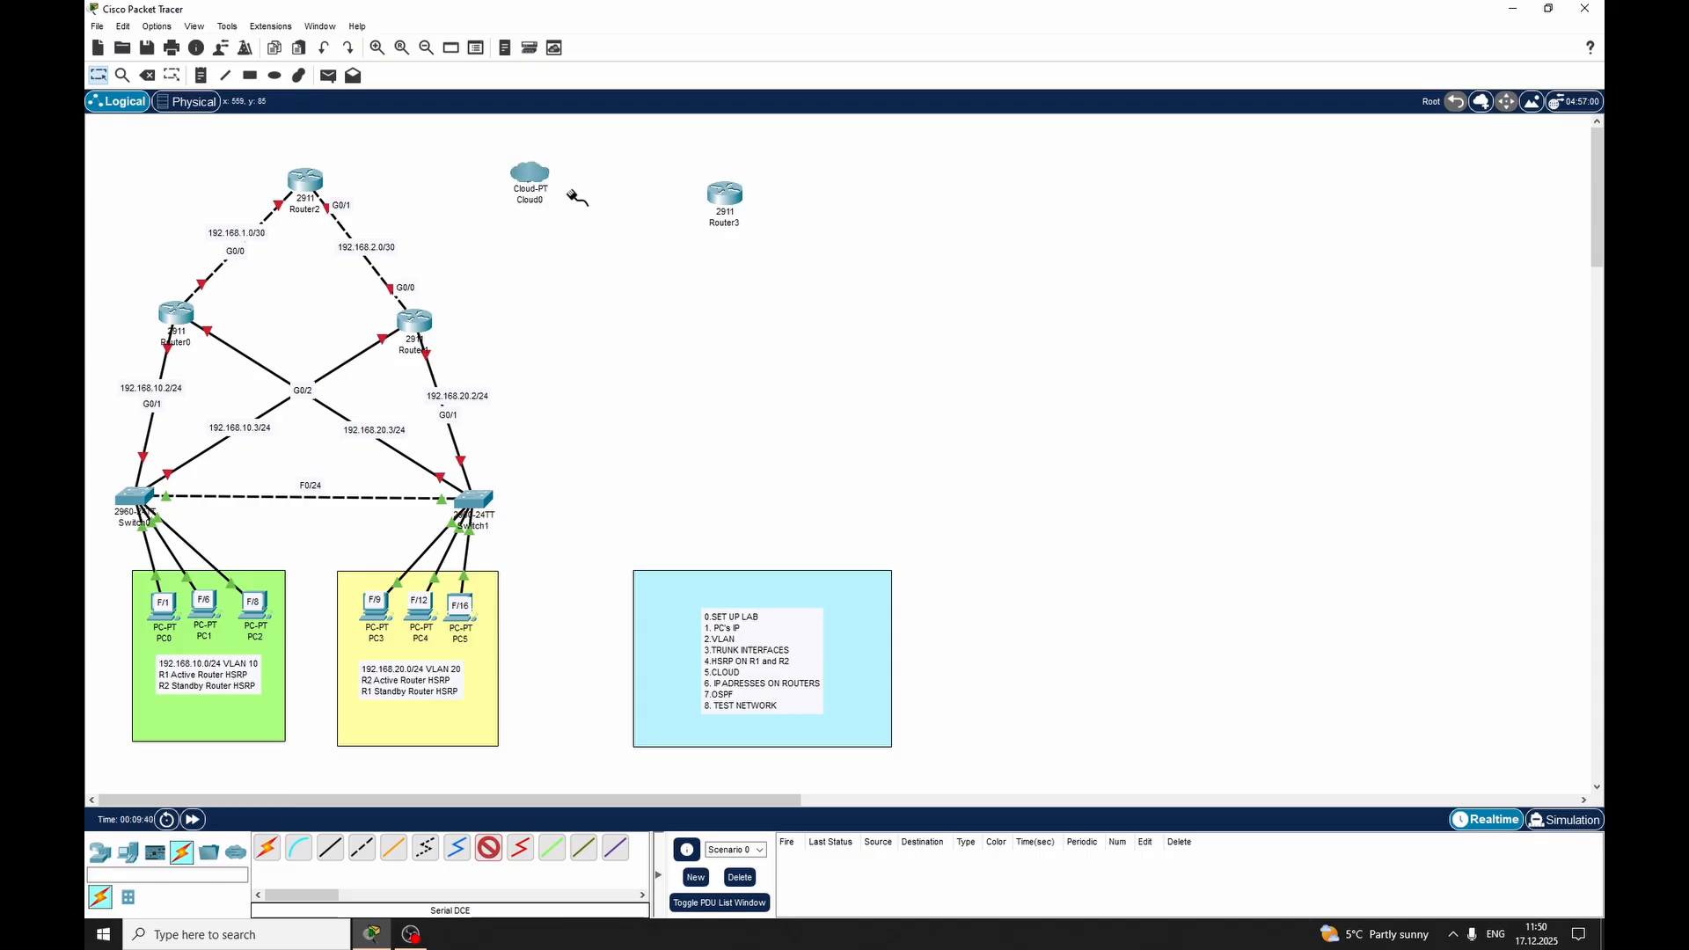
left_click(318, 187)
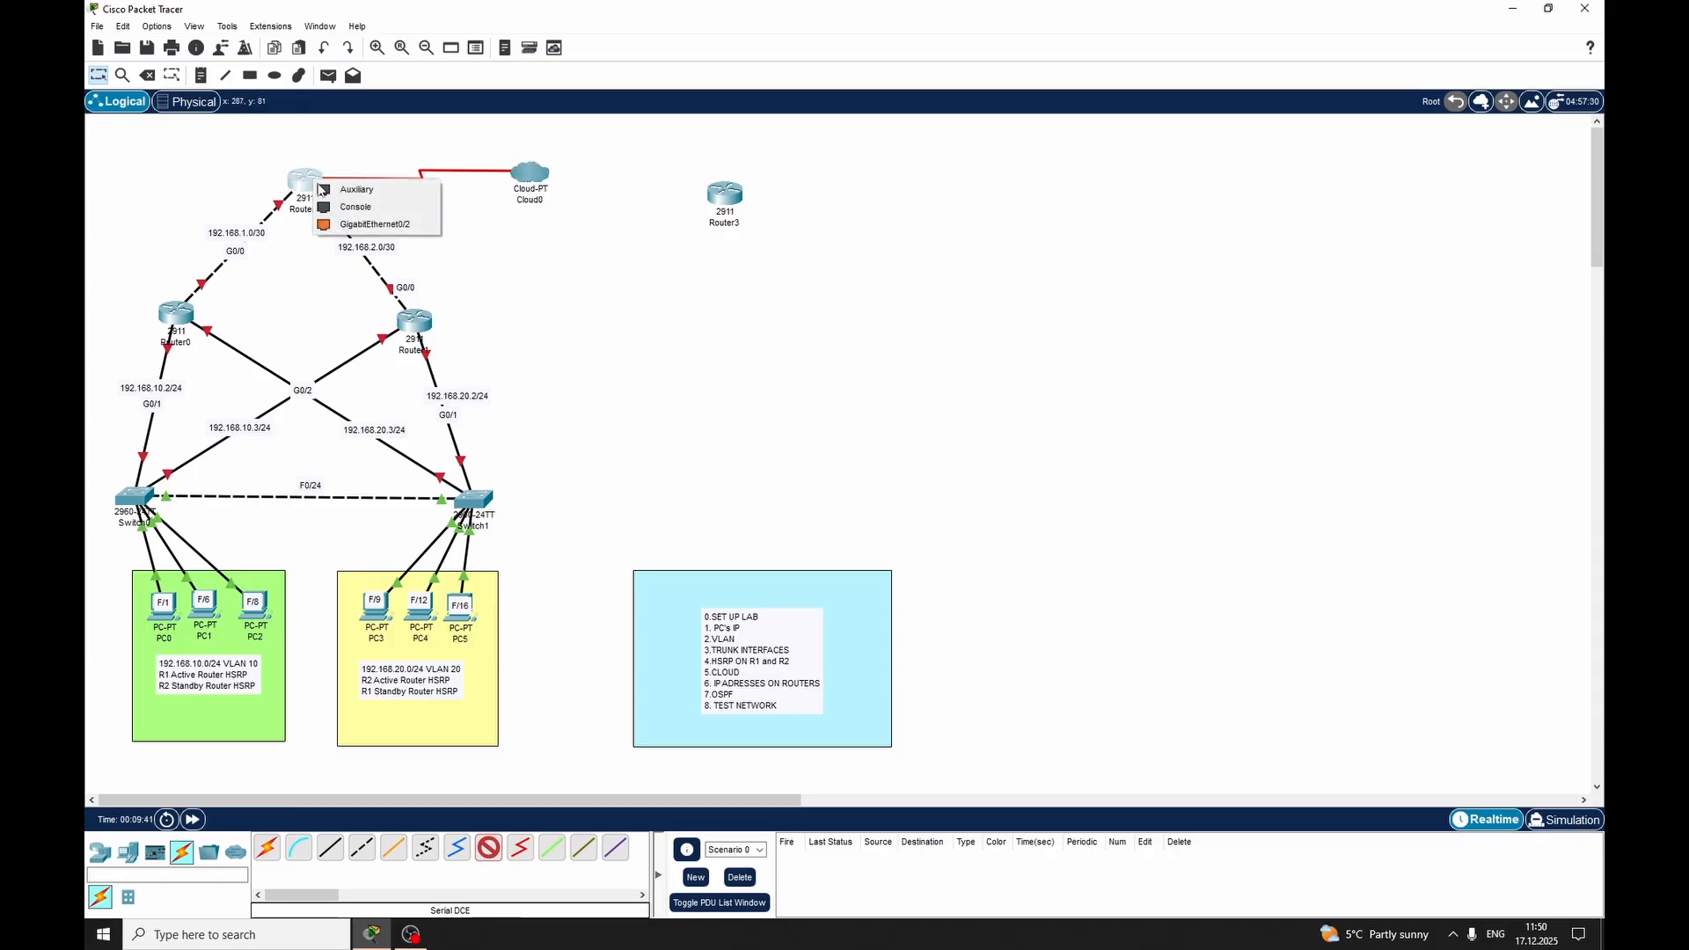
left_click(379, 225)
left_click(915, 487)
key("Escape")
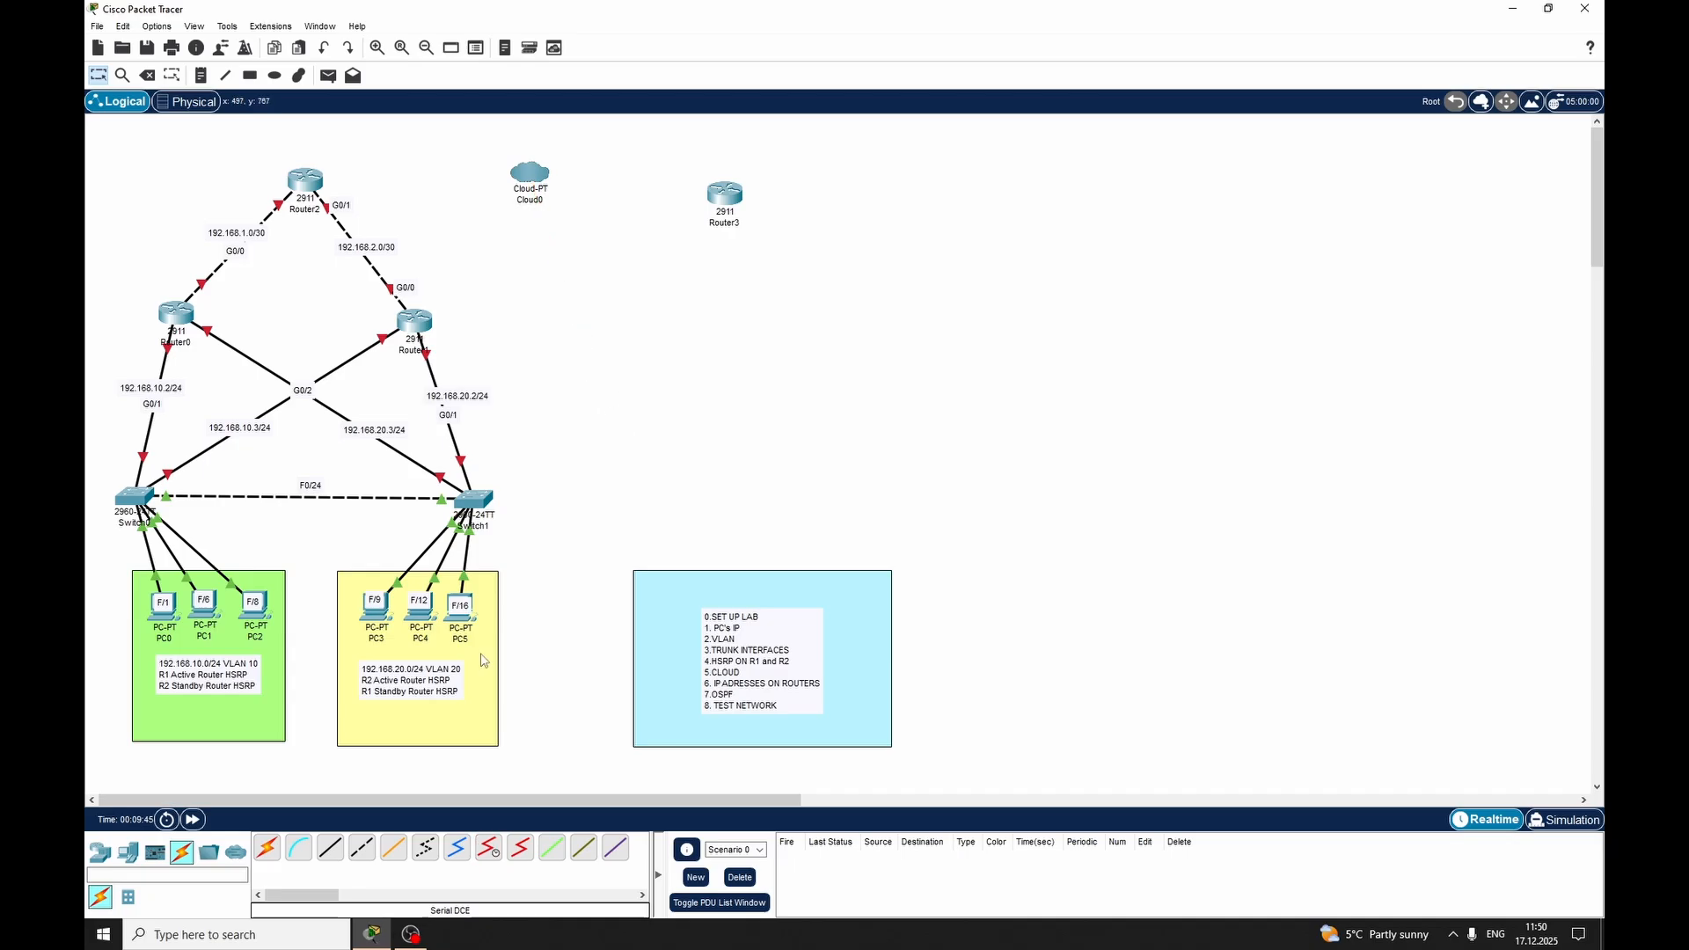
Read the description of the HWIC-2T module in Router2's hardware module list
left_click(305, 181)
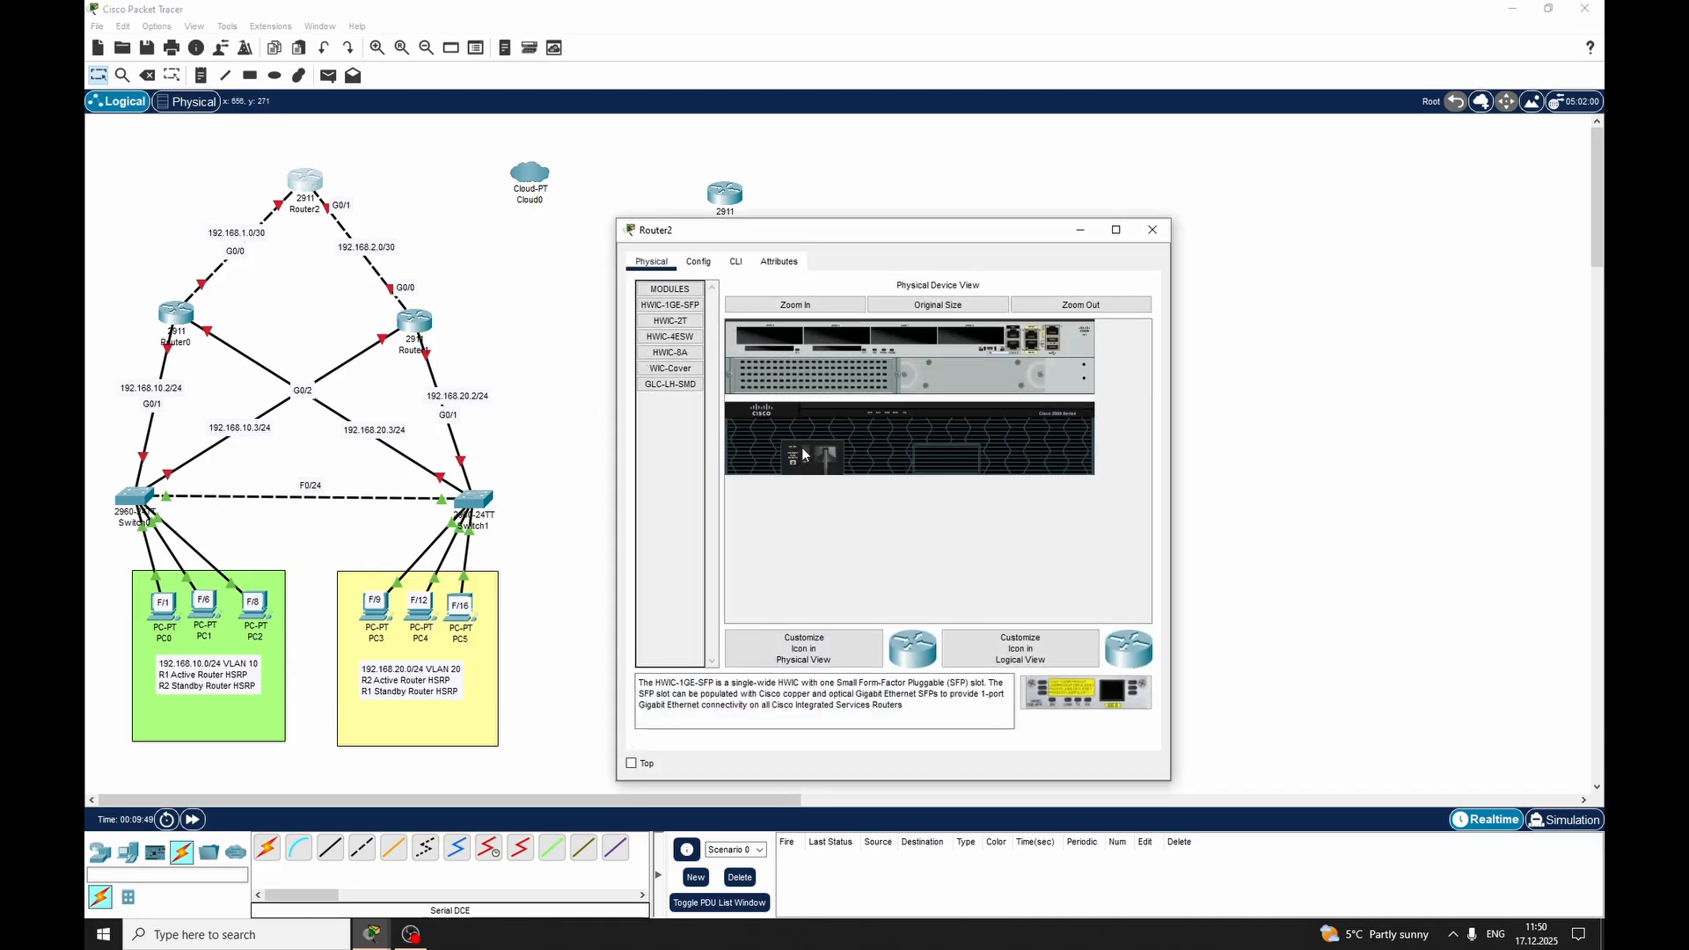
left_click(669, 325)
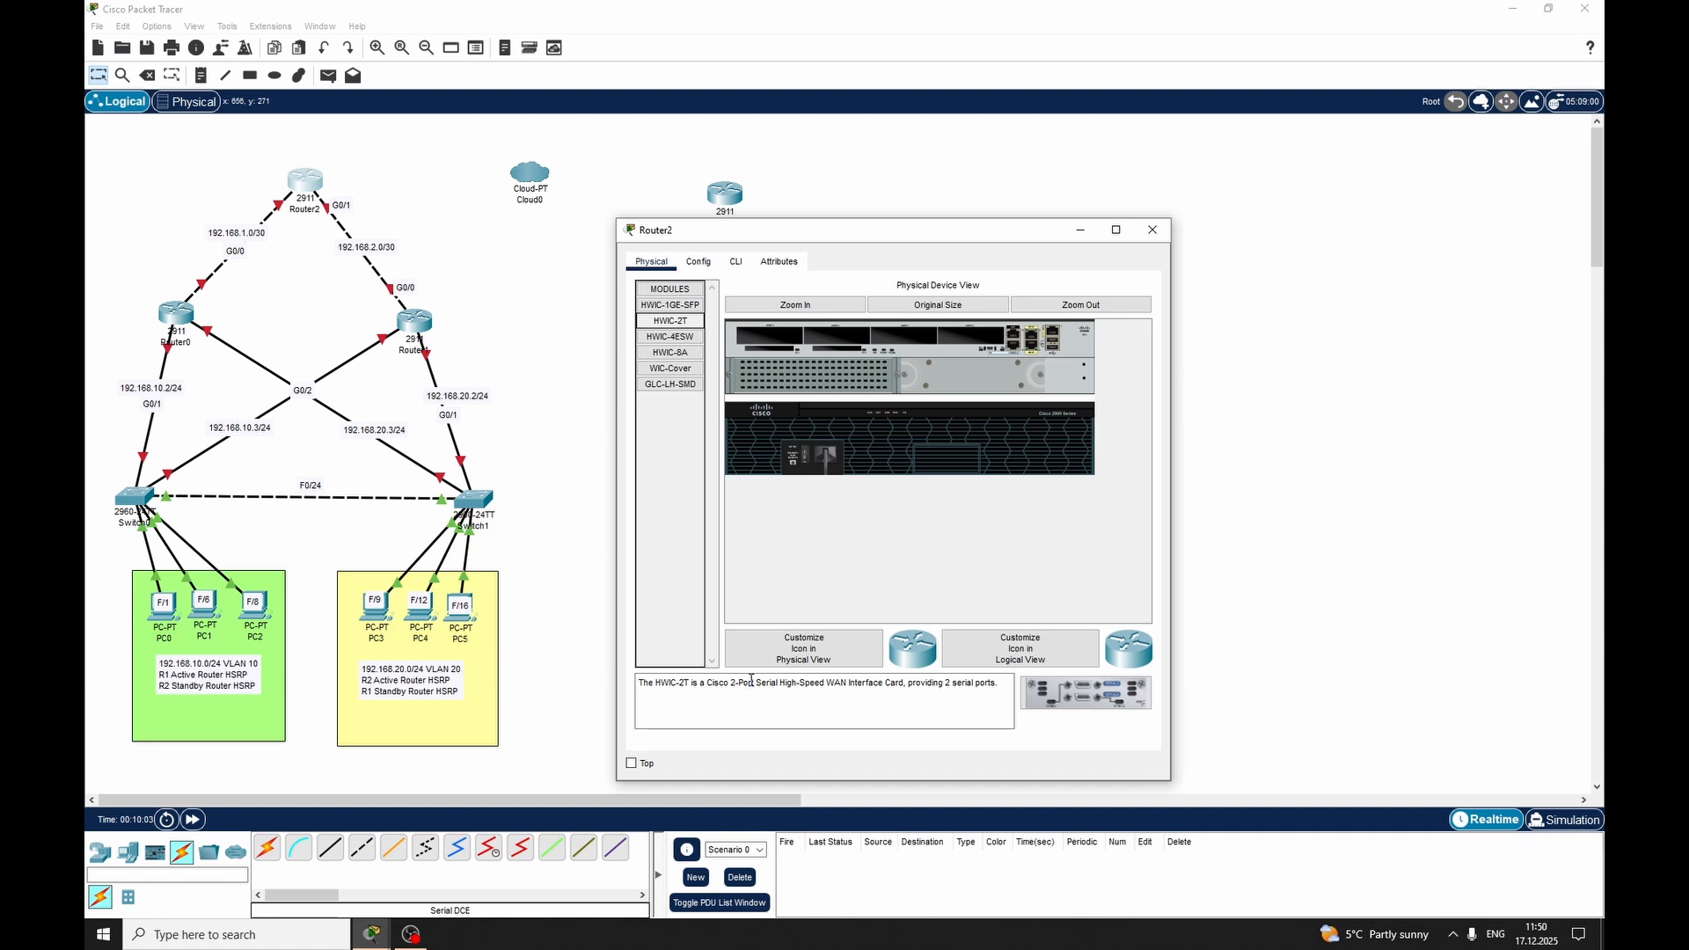
left_click_drag(723, 683, 1003, 686)
left_click(1003, 686)
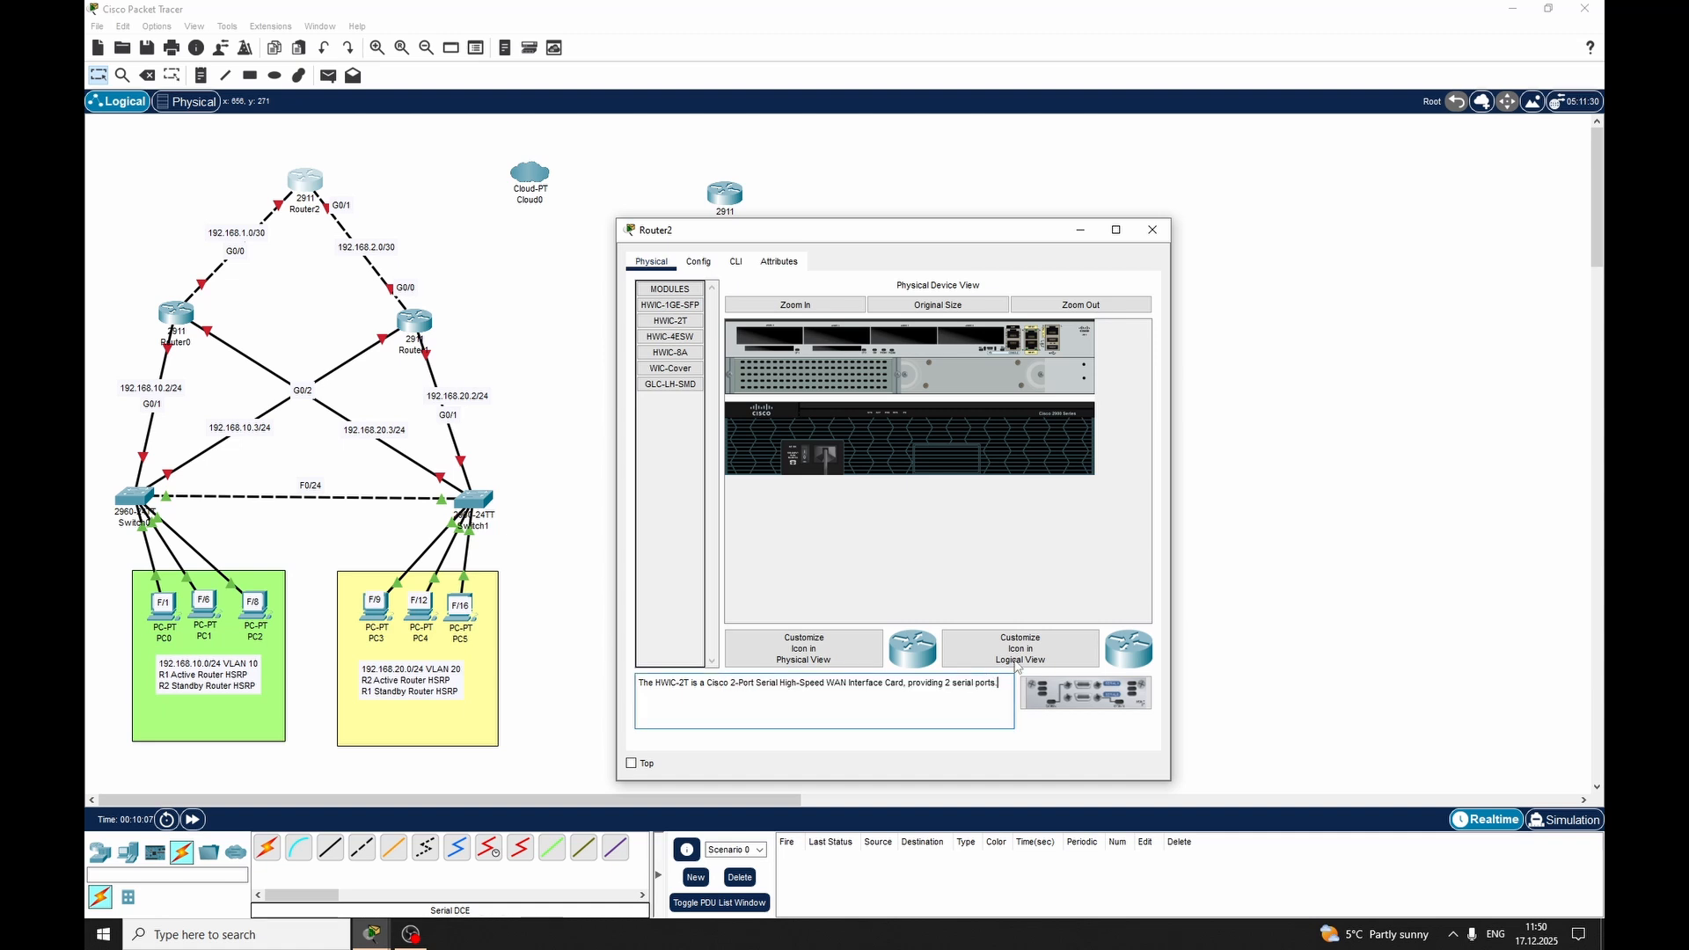
left_click(1152, 231)
left_click(489, 847)
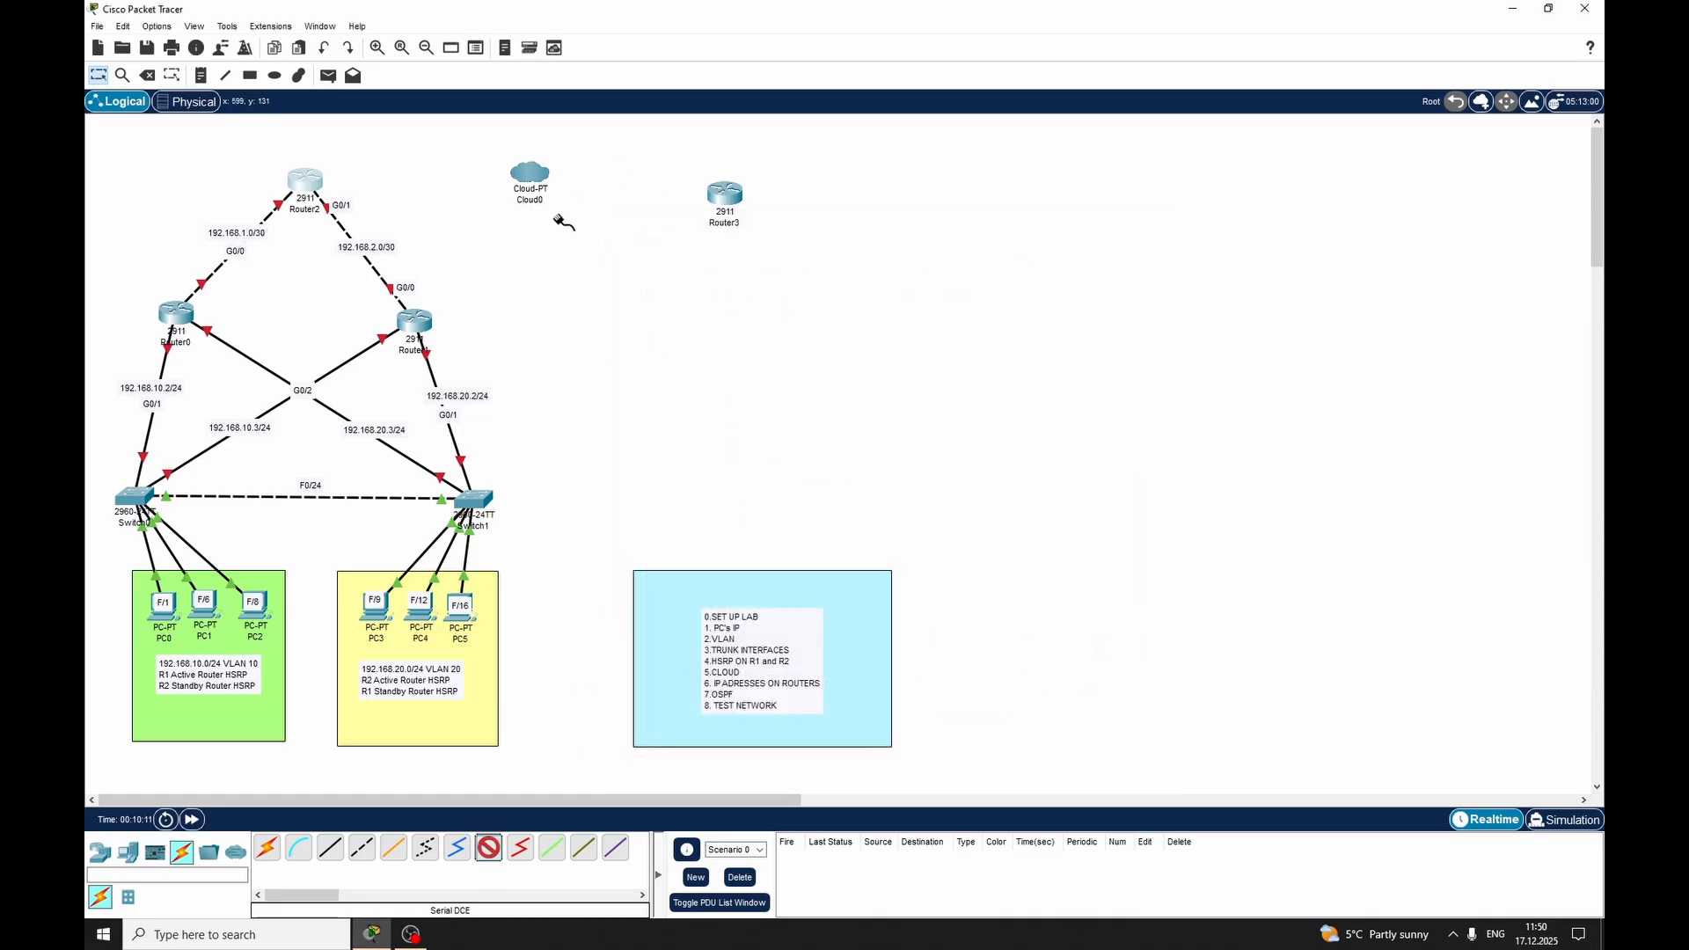
left_click(533, 172)
left_click(563, 178)
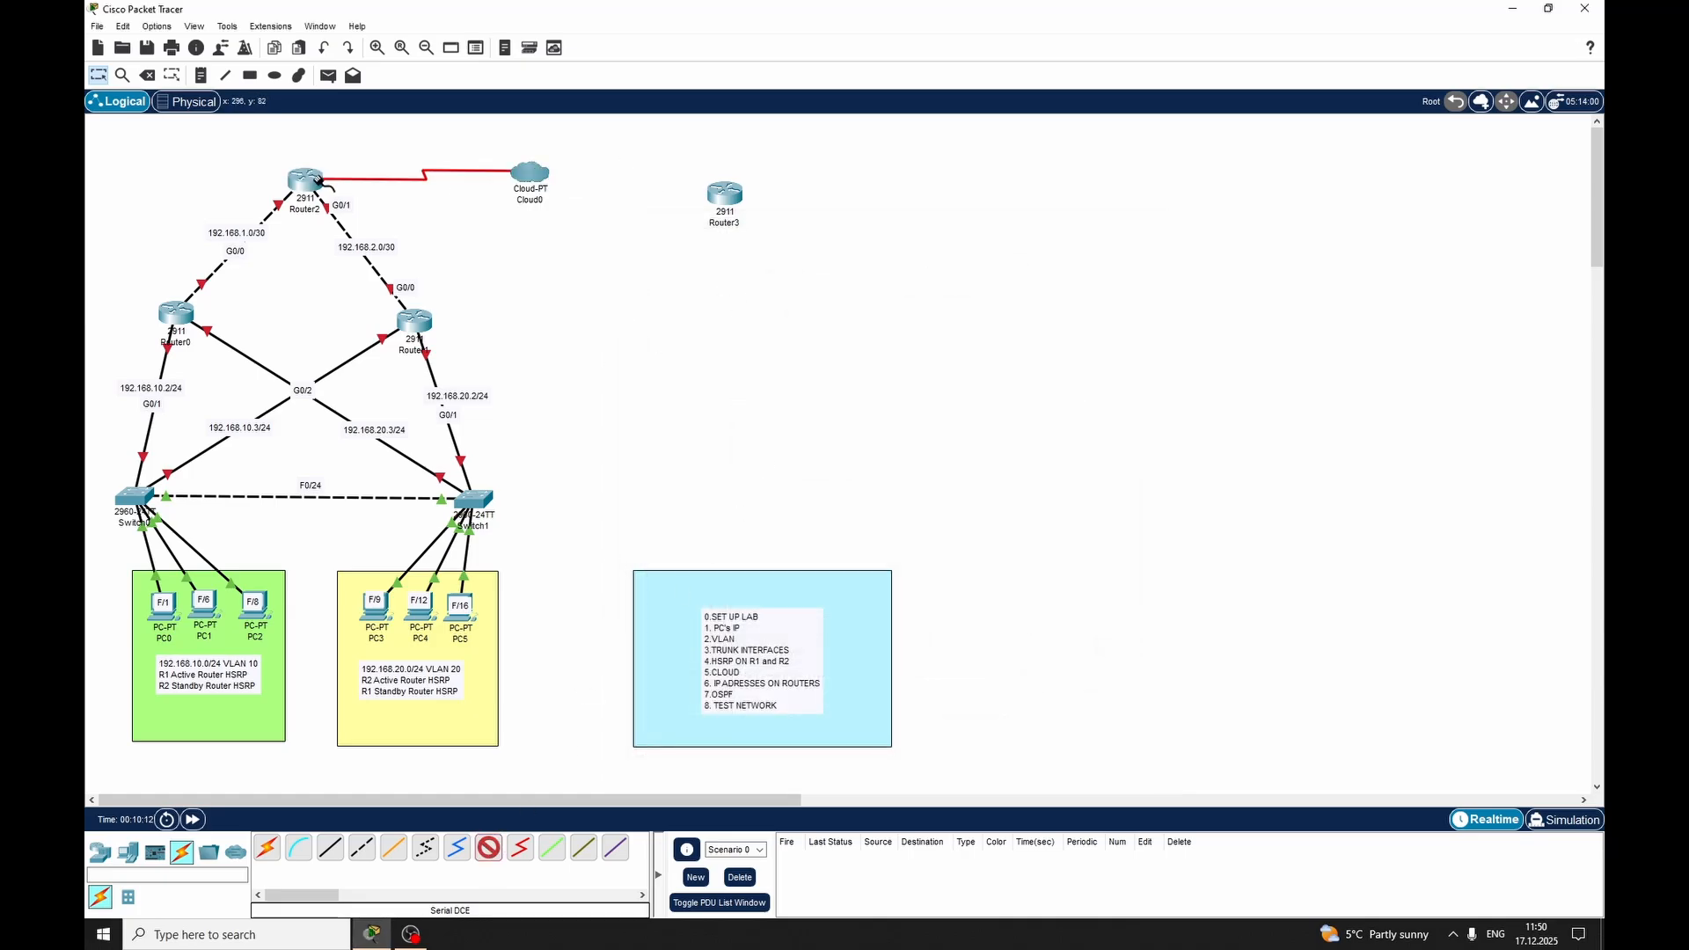
left_click(319, 181)
key("Escape")
key("Escape")
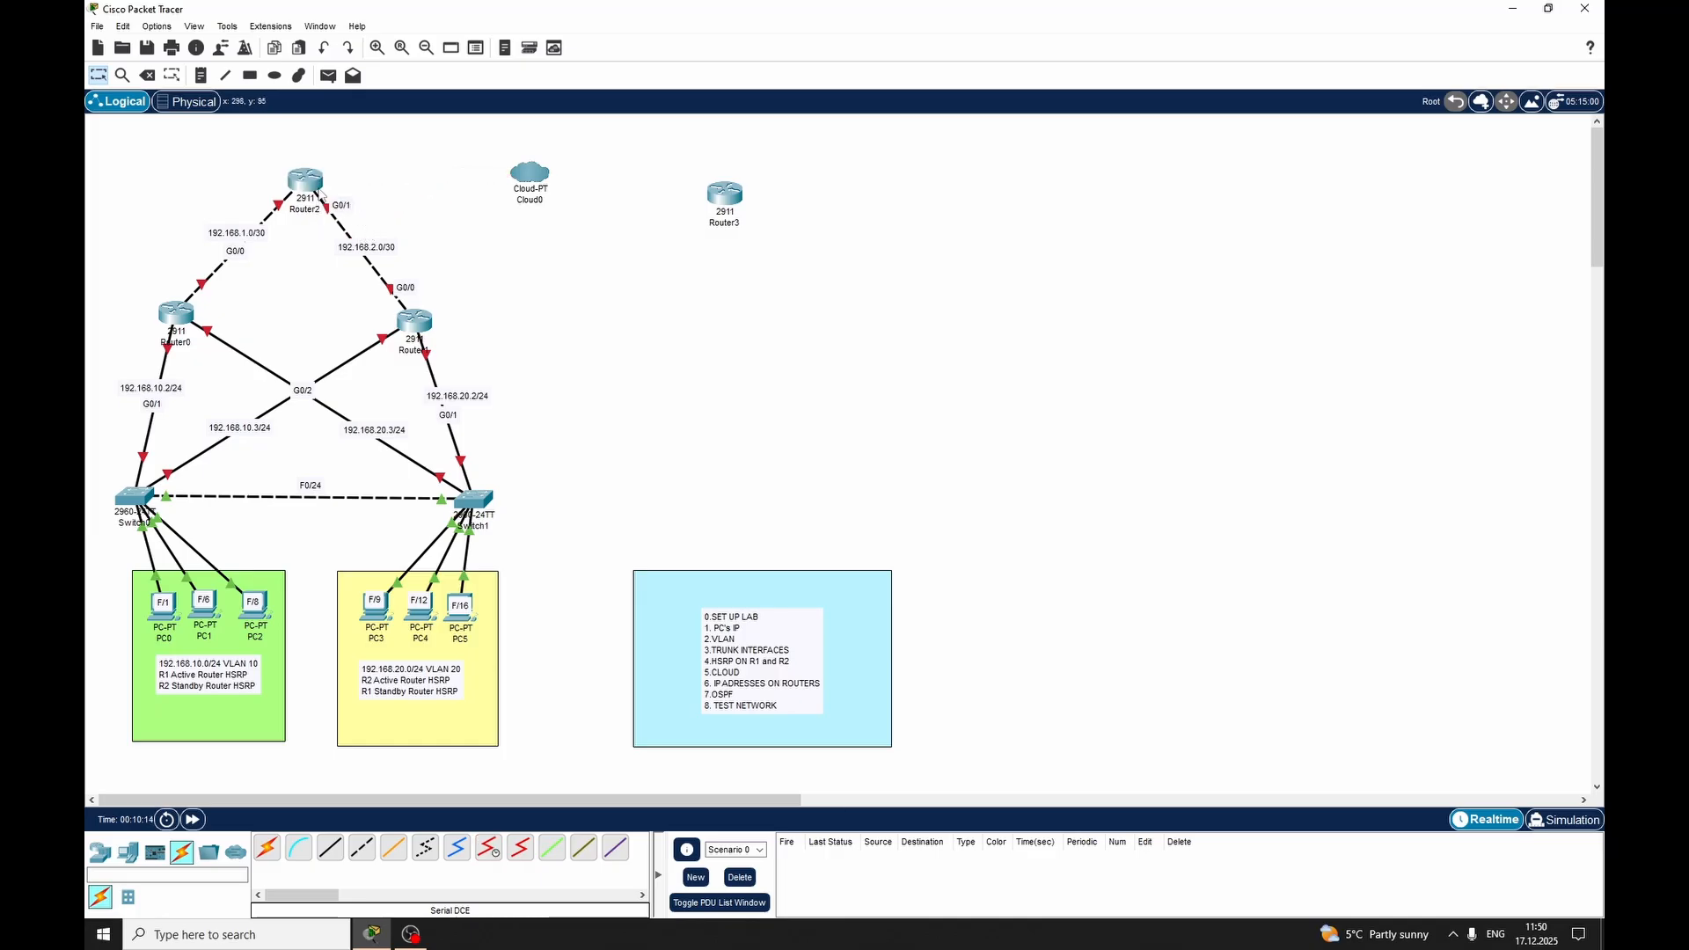
Install an HWIC-2T serial module in an empty expansion slot of Router2
left_click(321, 194)
left_click(681, 322)
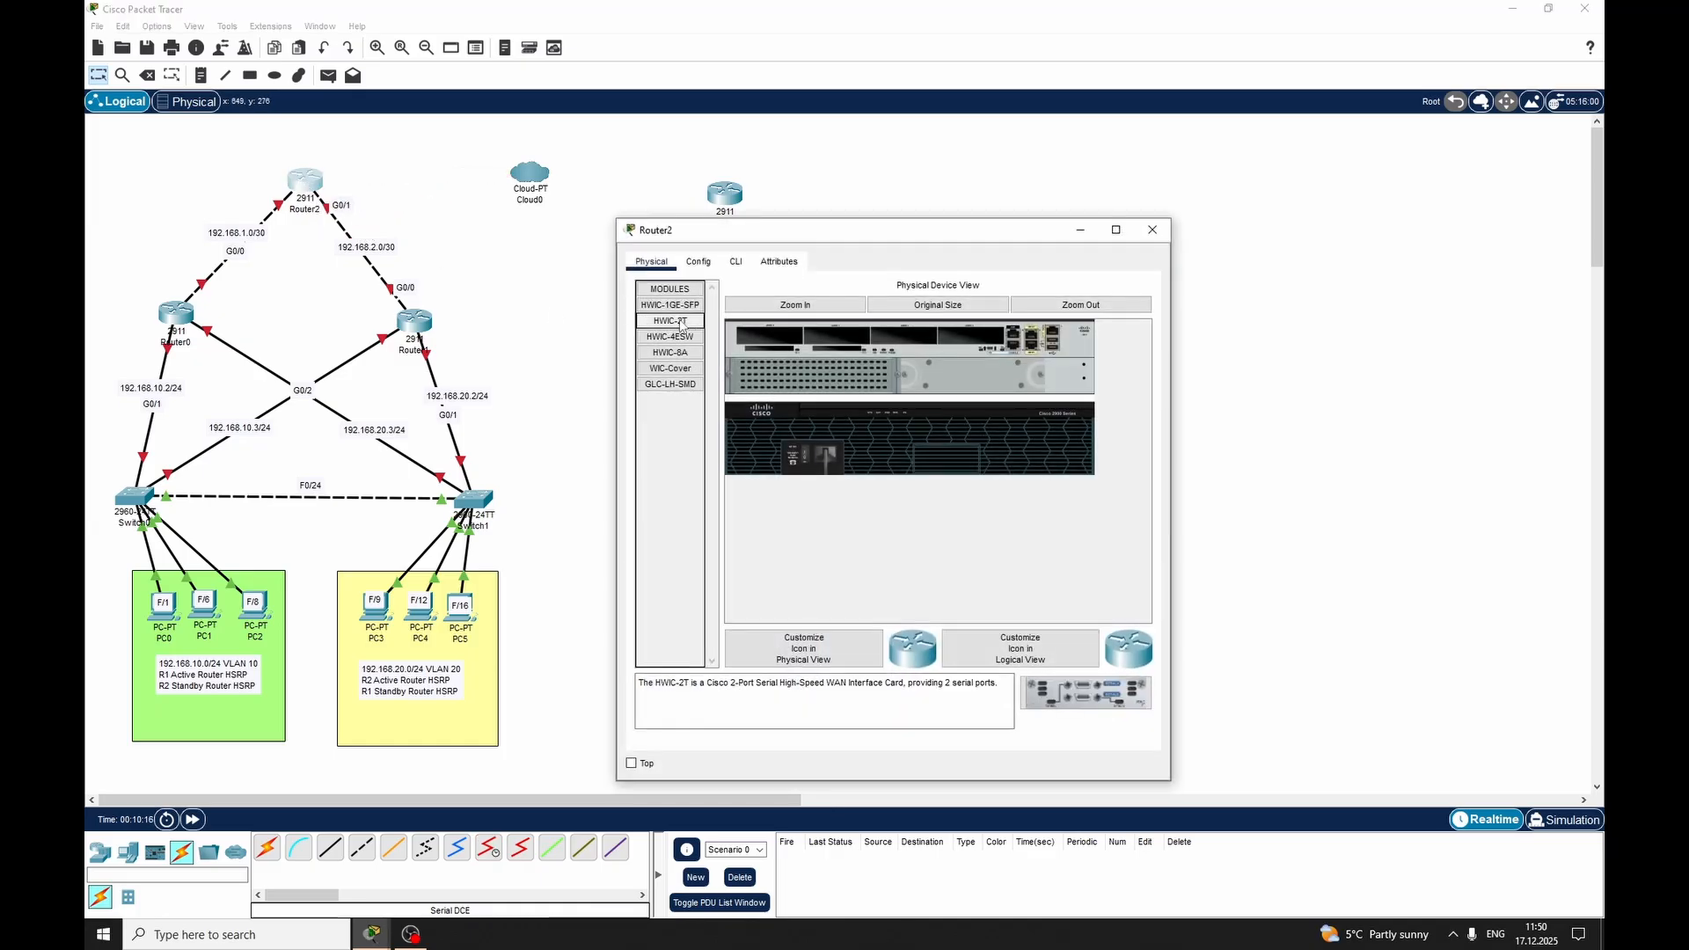
left_click_drag(682, 325, 773, 341)
left_click(806, 453)
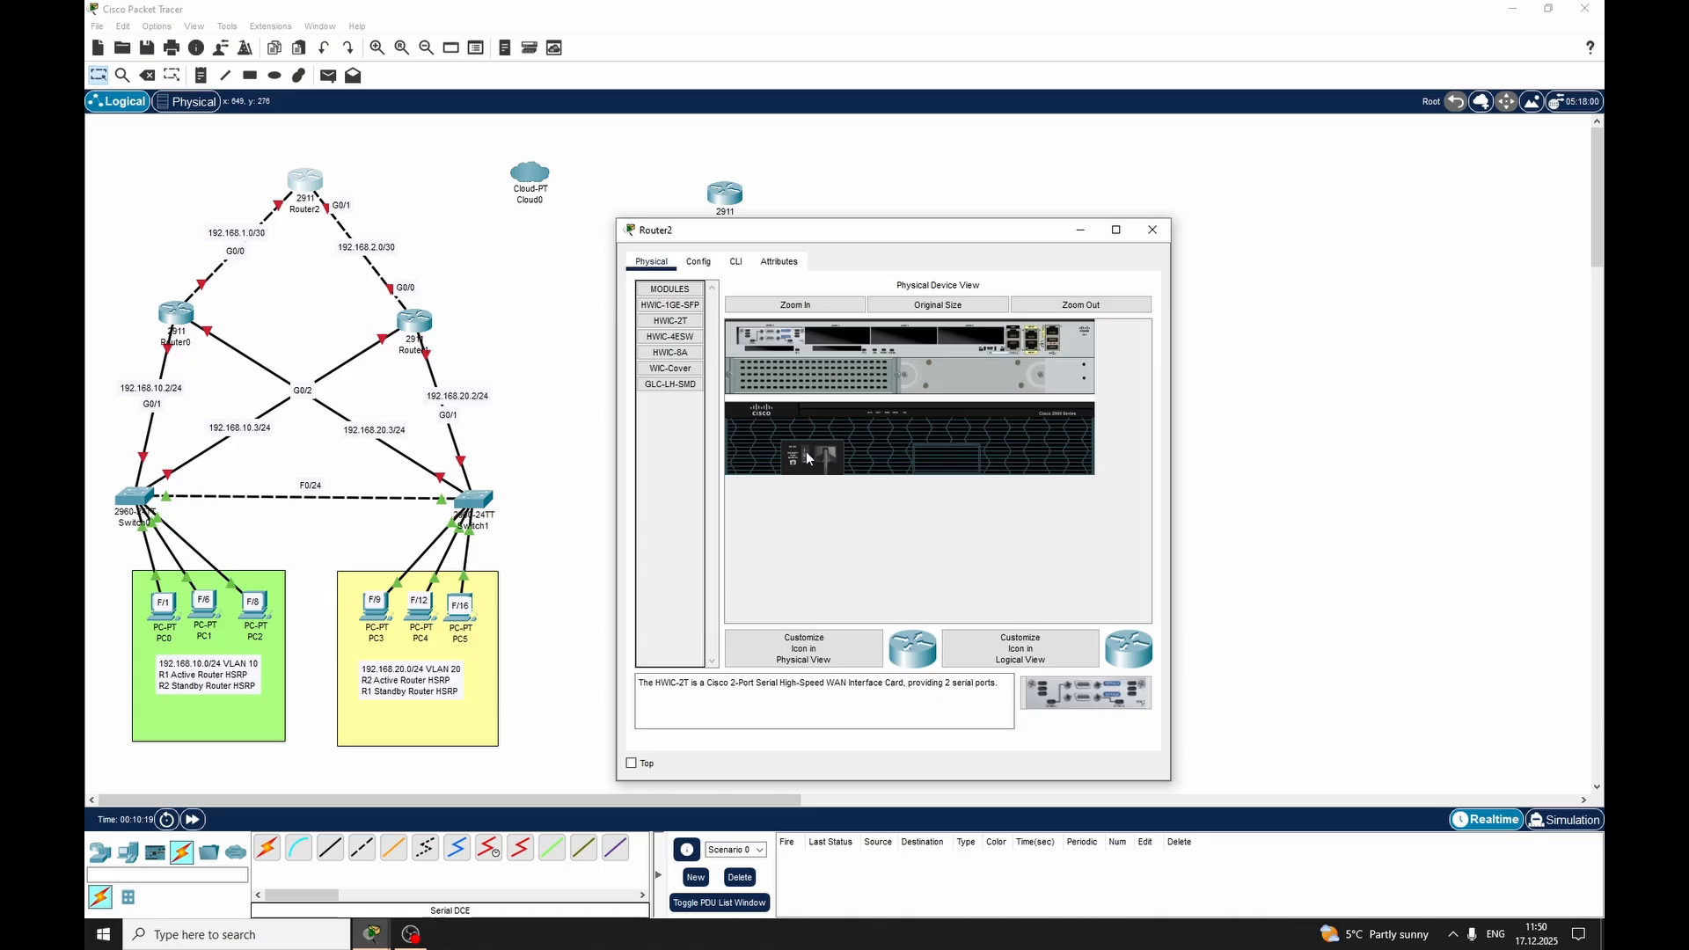
left_click(1152, 230)
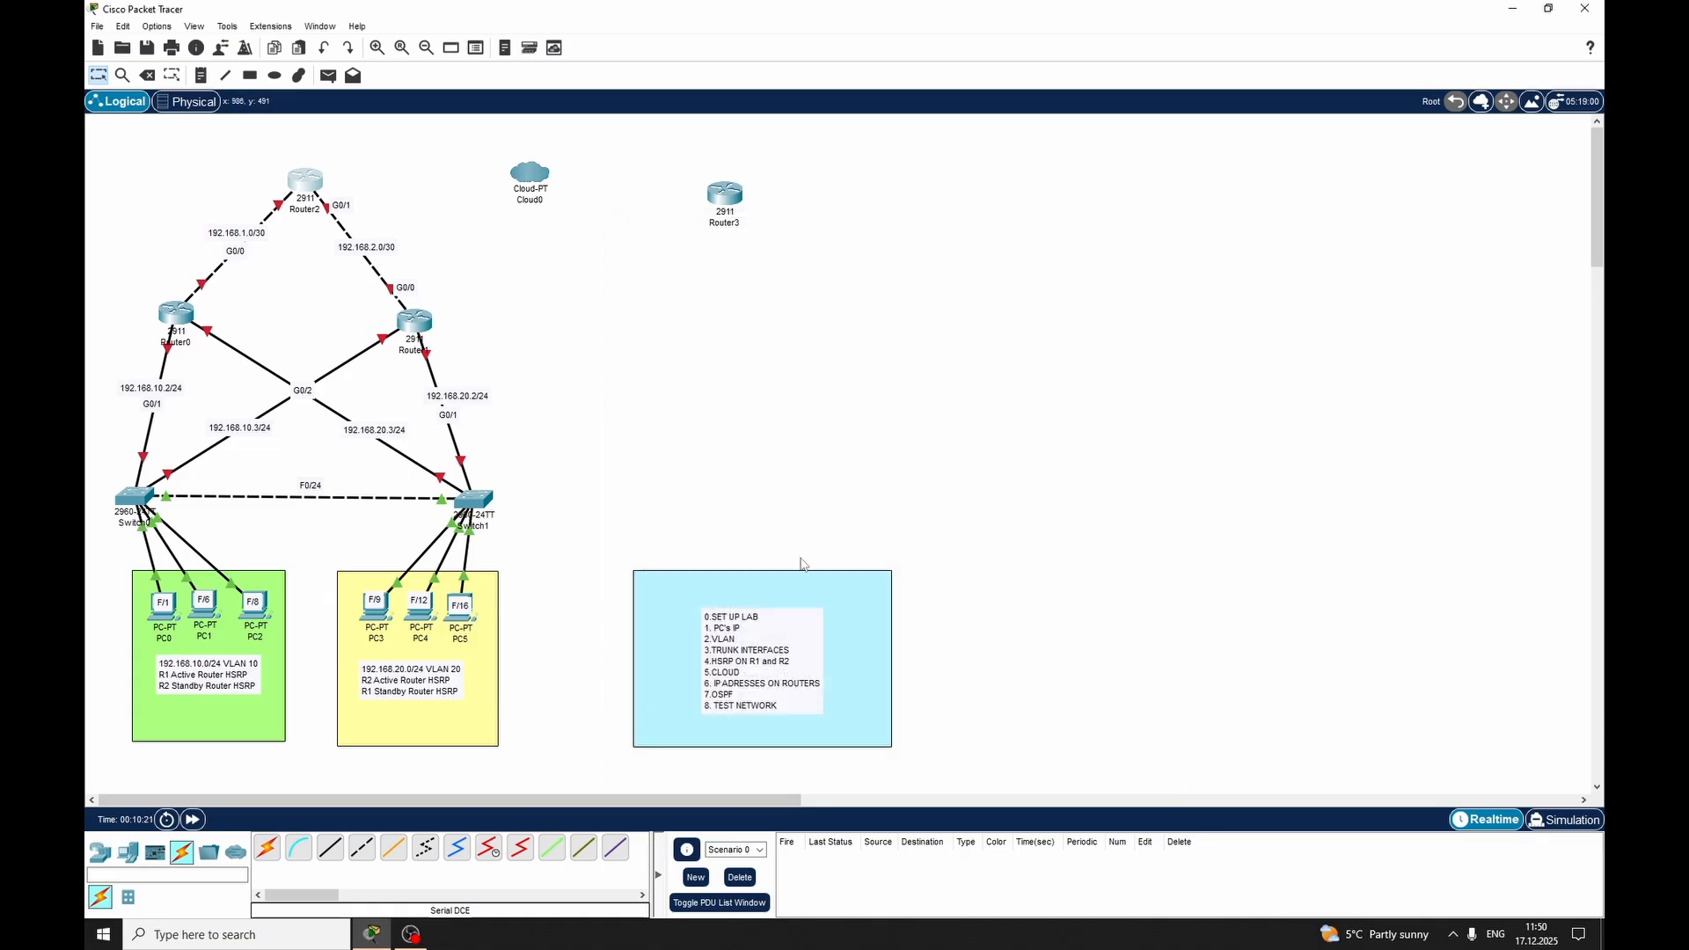
Connect Serial0 on Cloud0 to Serial0/3/0 on Router2 with a Serial DCE cable
left_click(488, 847)
left_click(528, 174)
left_click(582, 229)
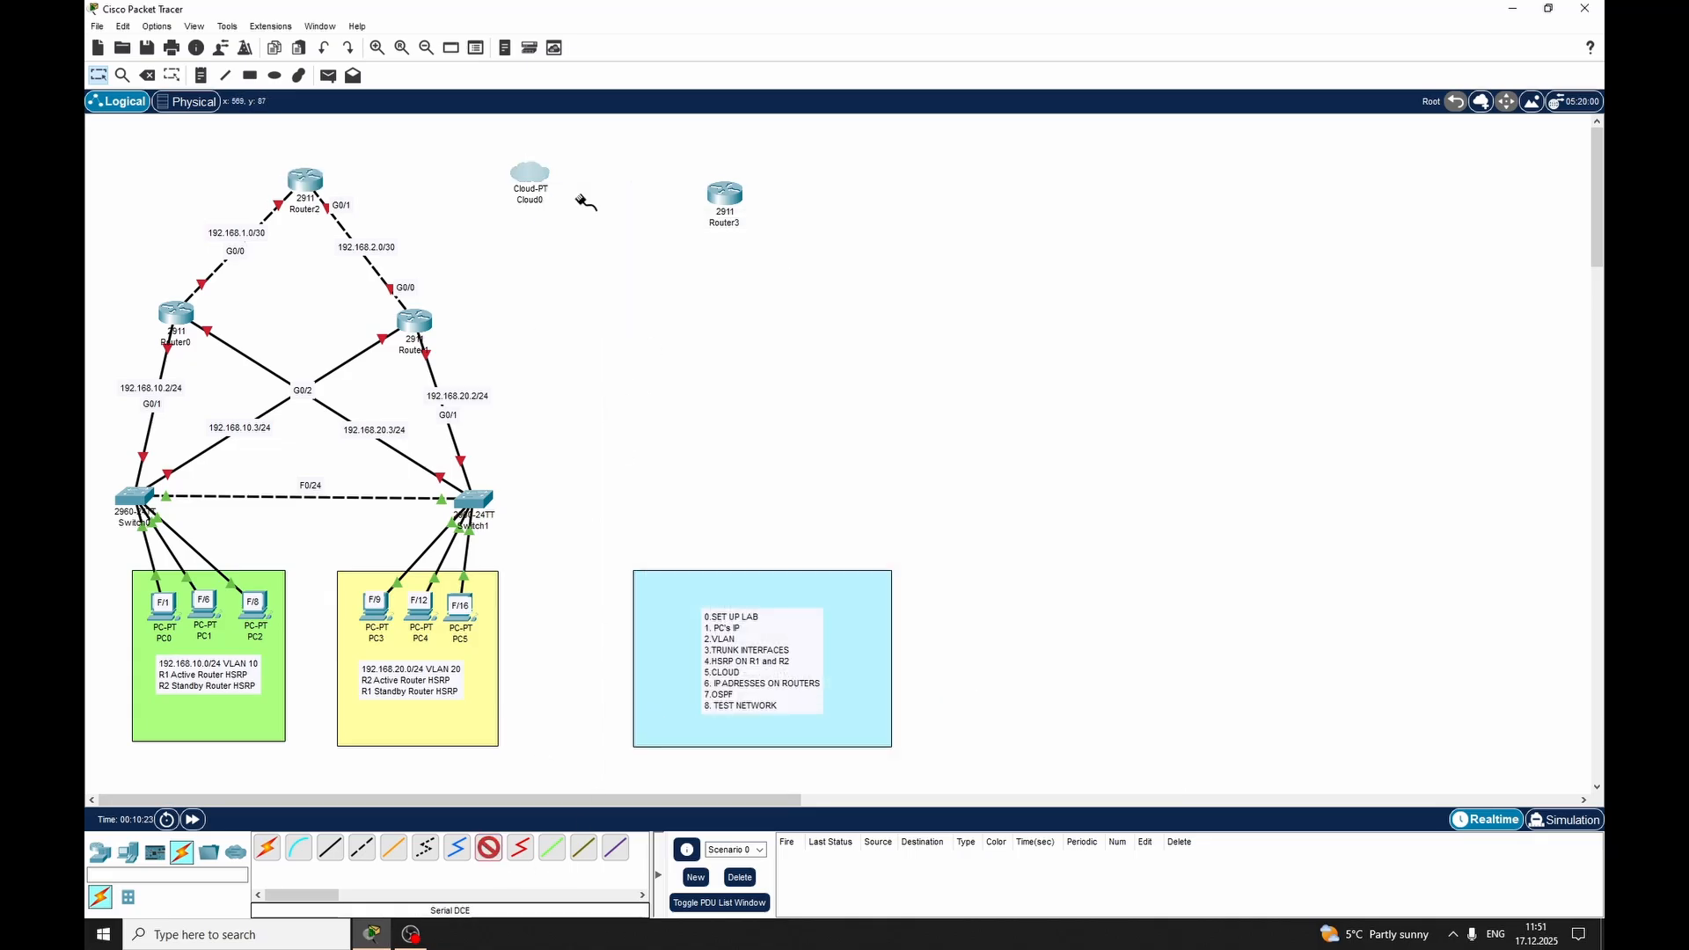
left_click(331, 189)
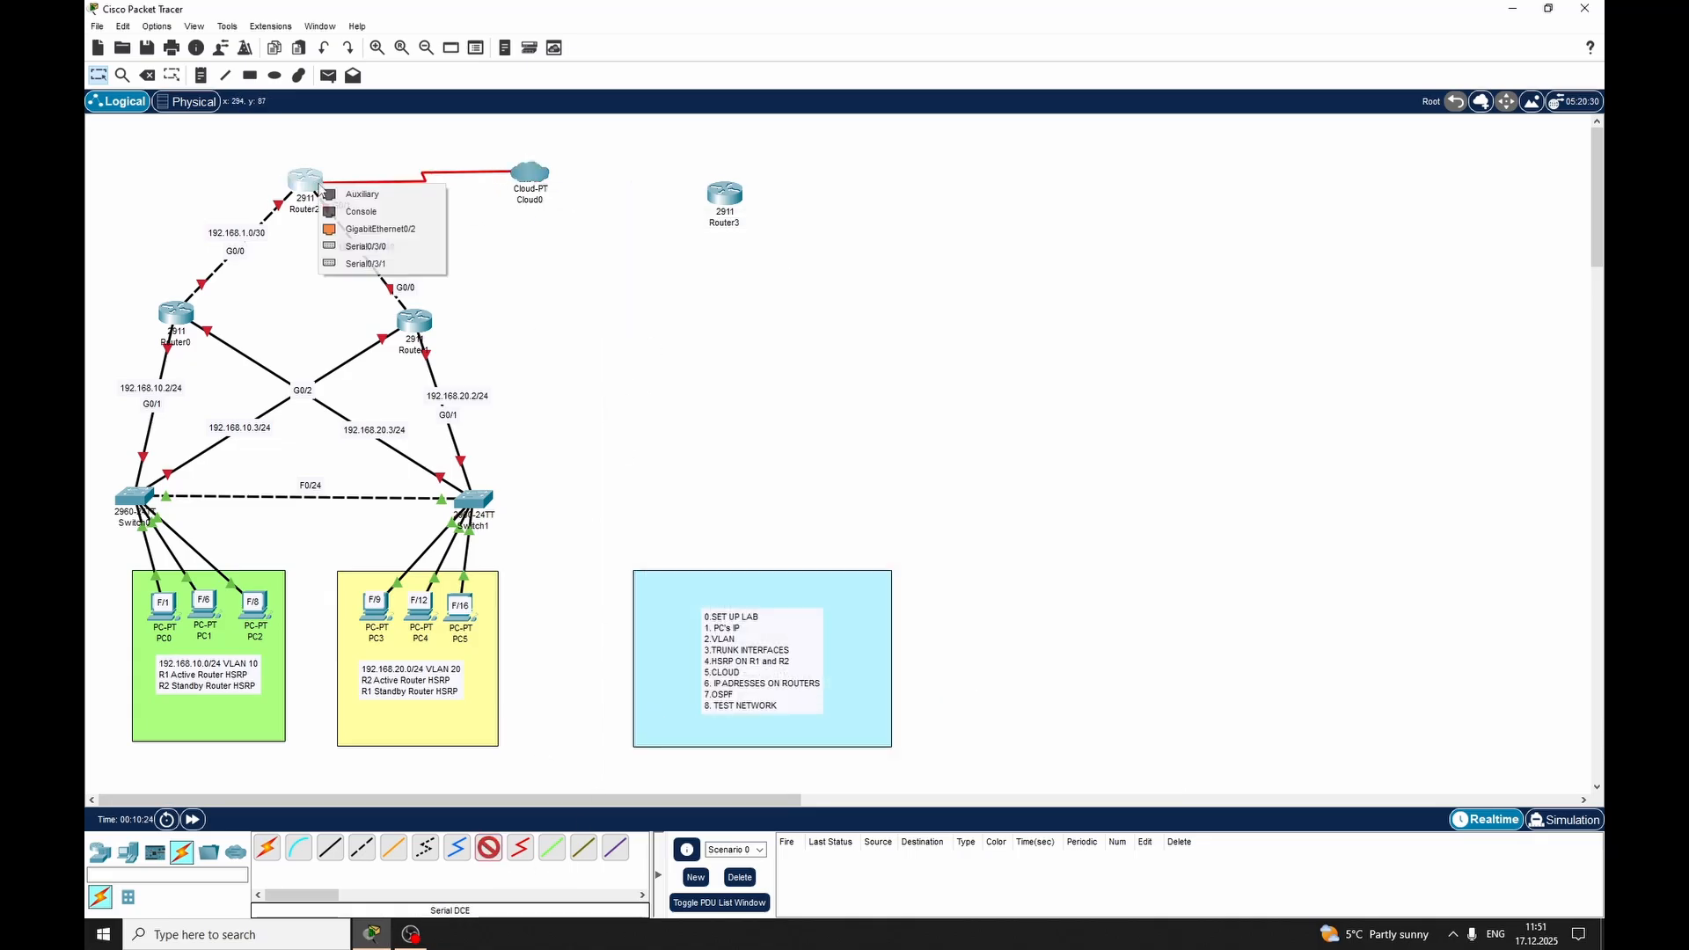
left_click(395, 254)
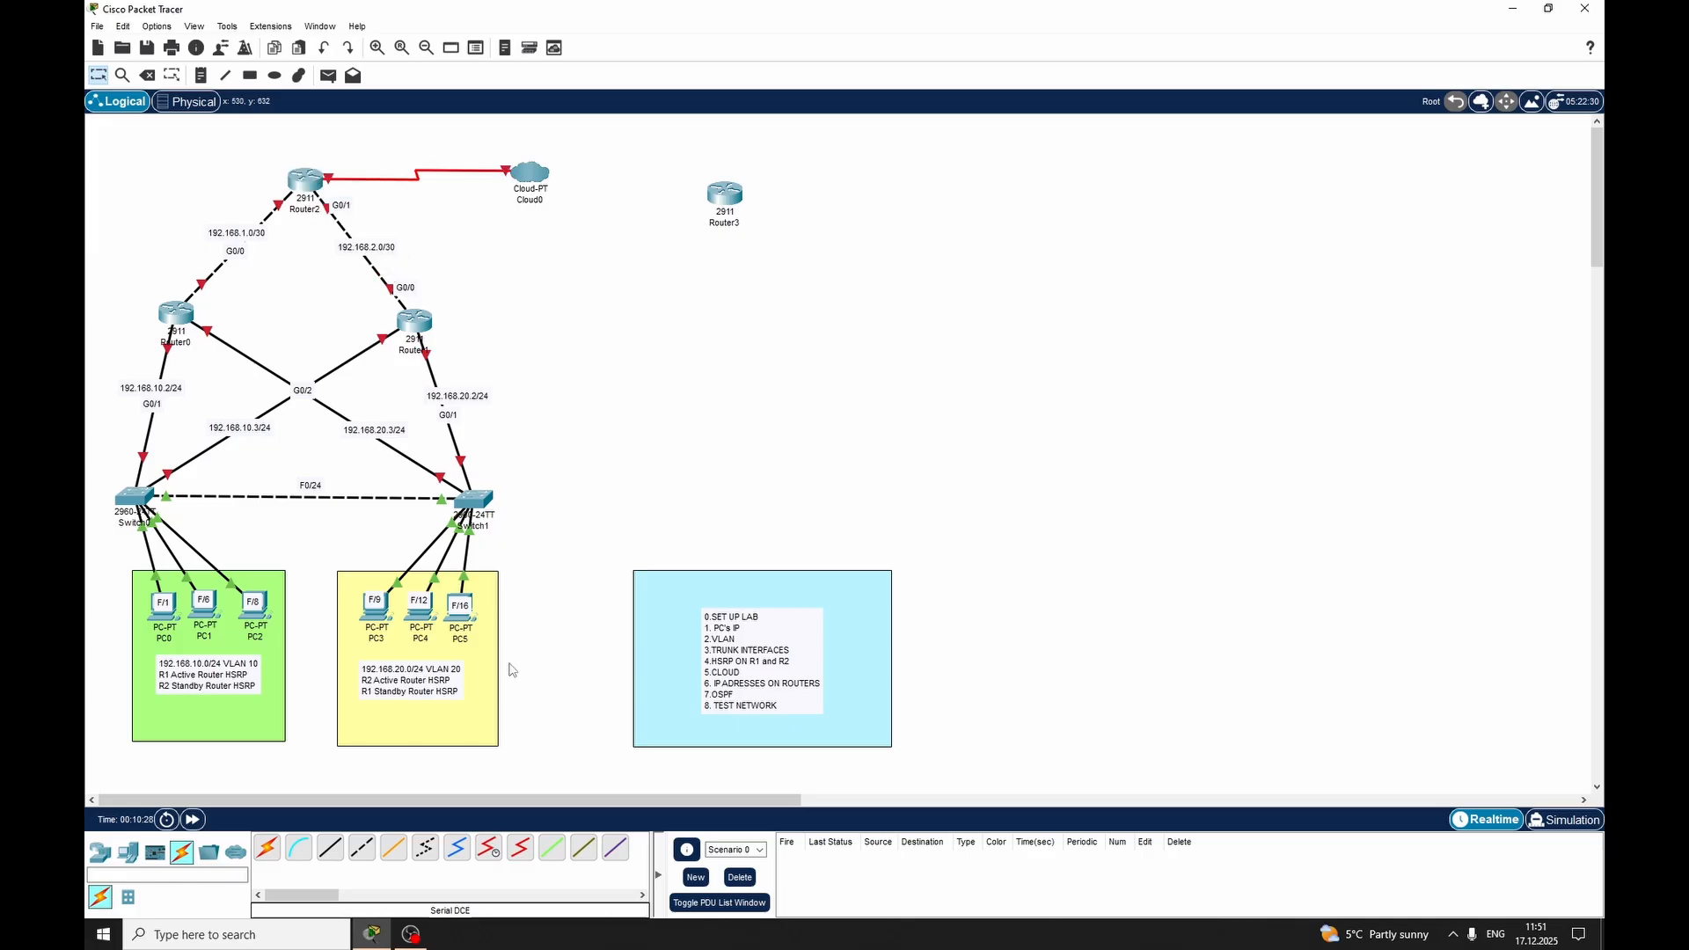
Install an HWIC-2T serial module in an empty expansion slot of Router3
left_click(728, 195)
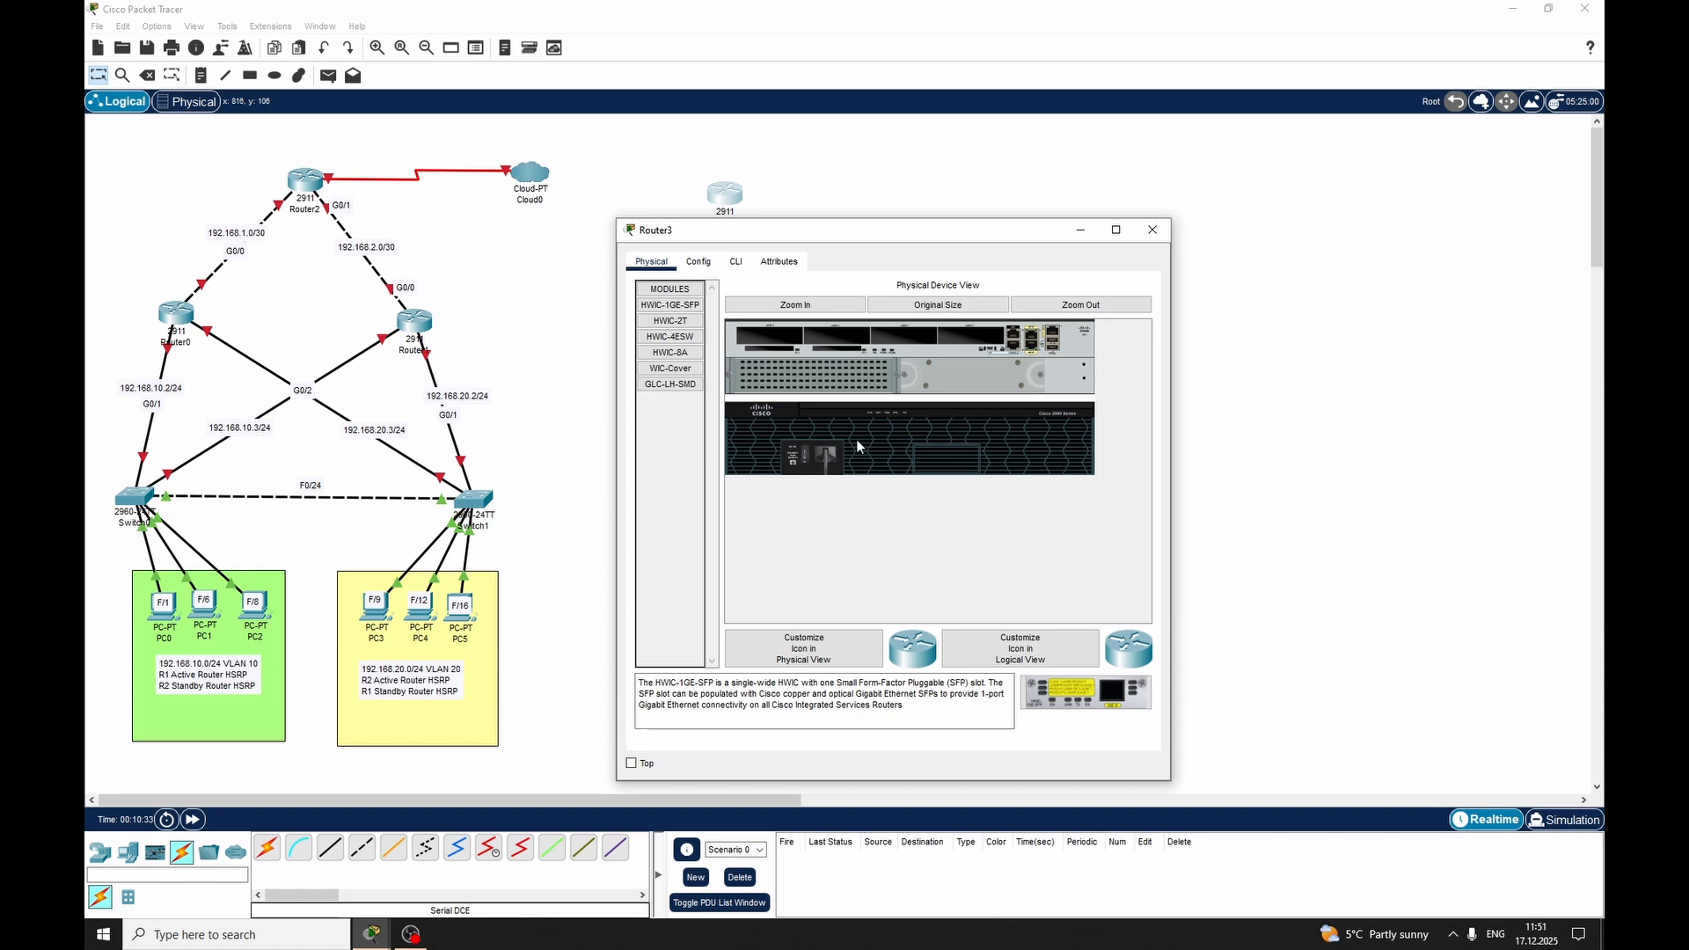
left_click(674, 322)
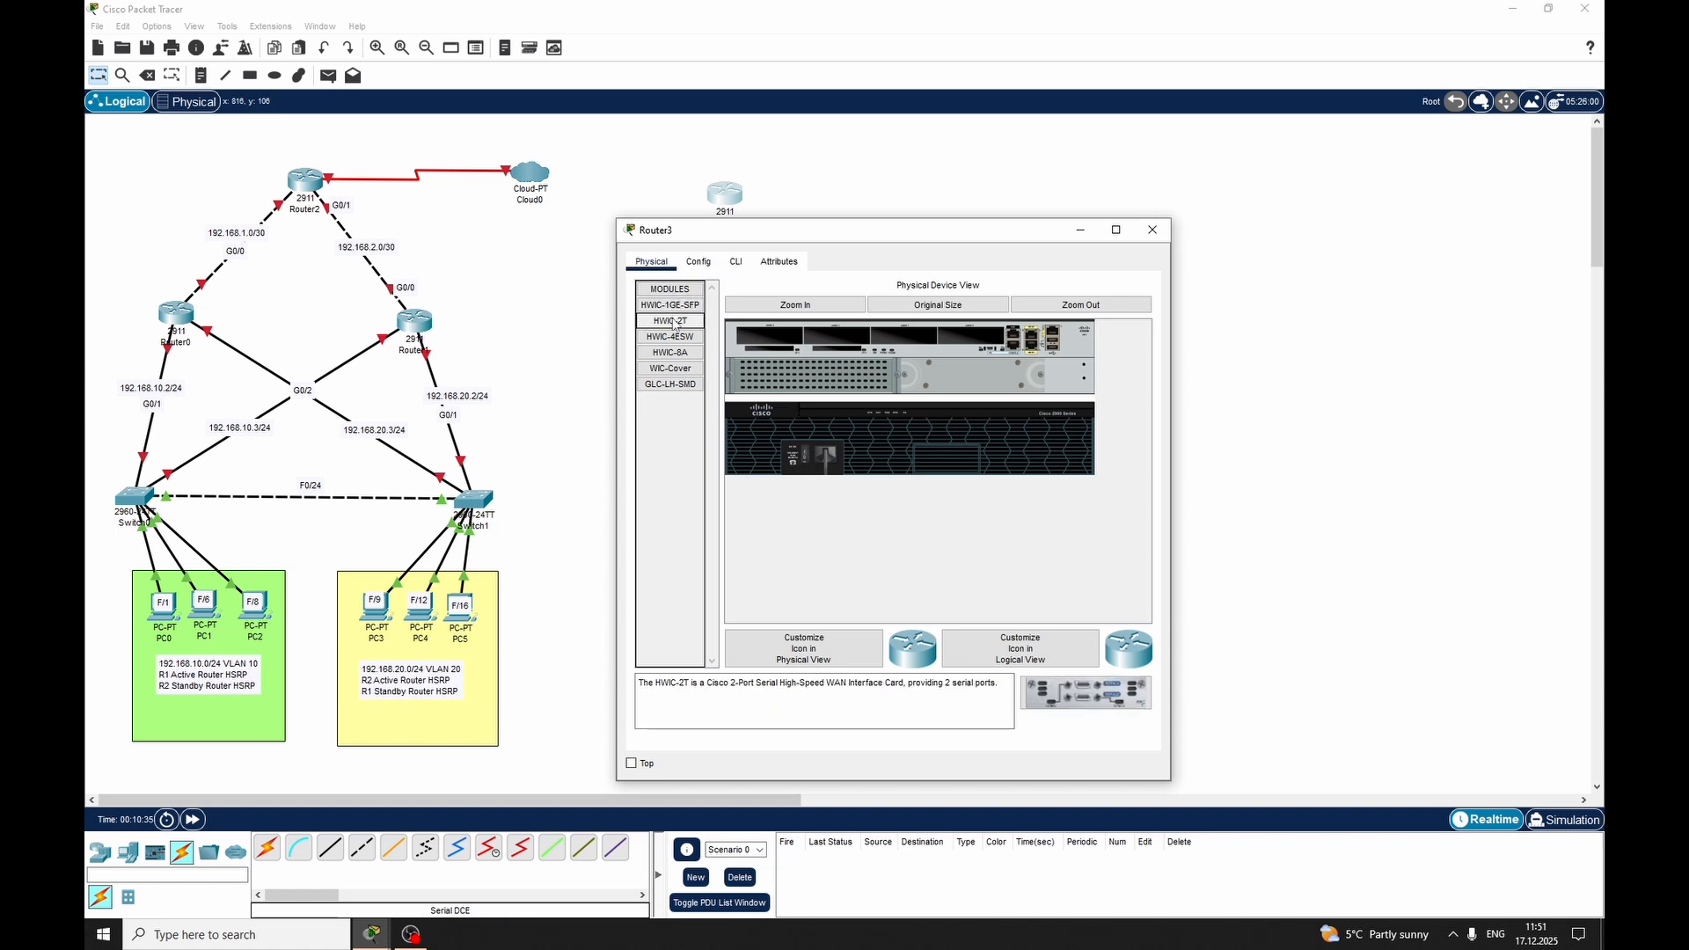
left_click_drag(675, 324, 774, 345)
left_click(1152, 230)
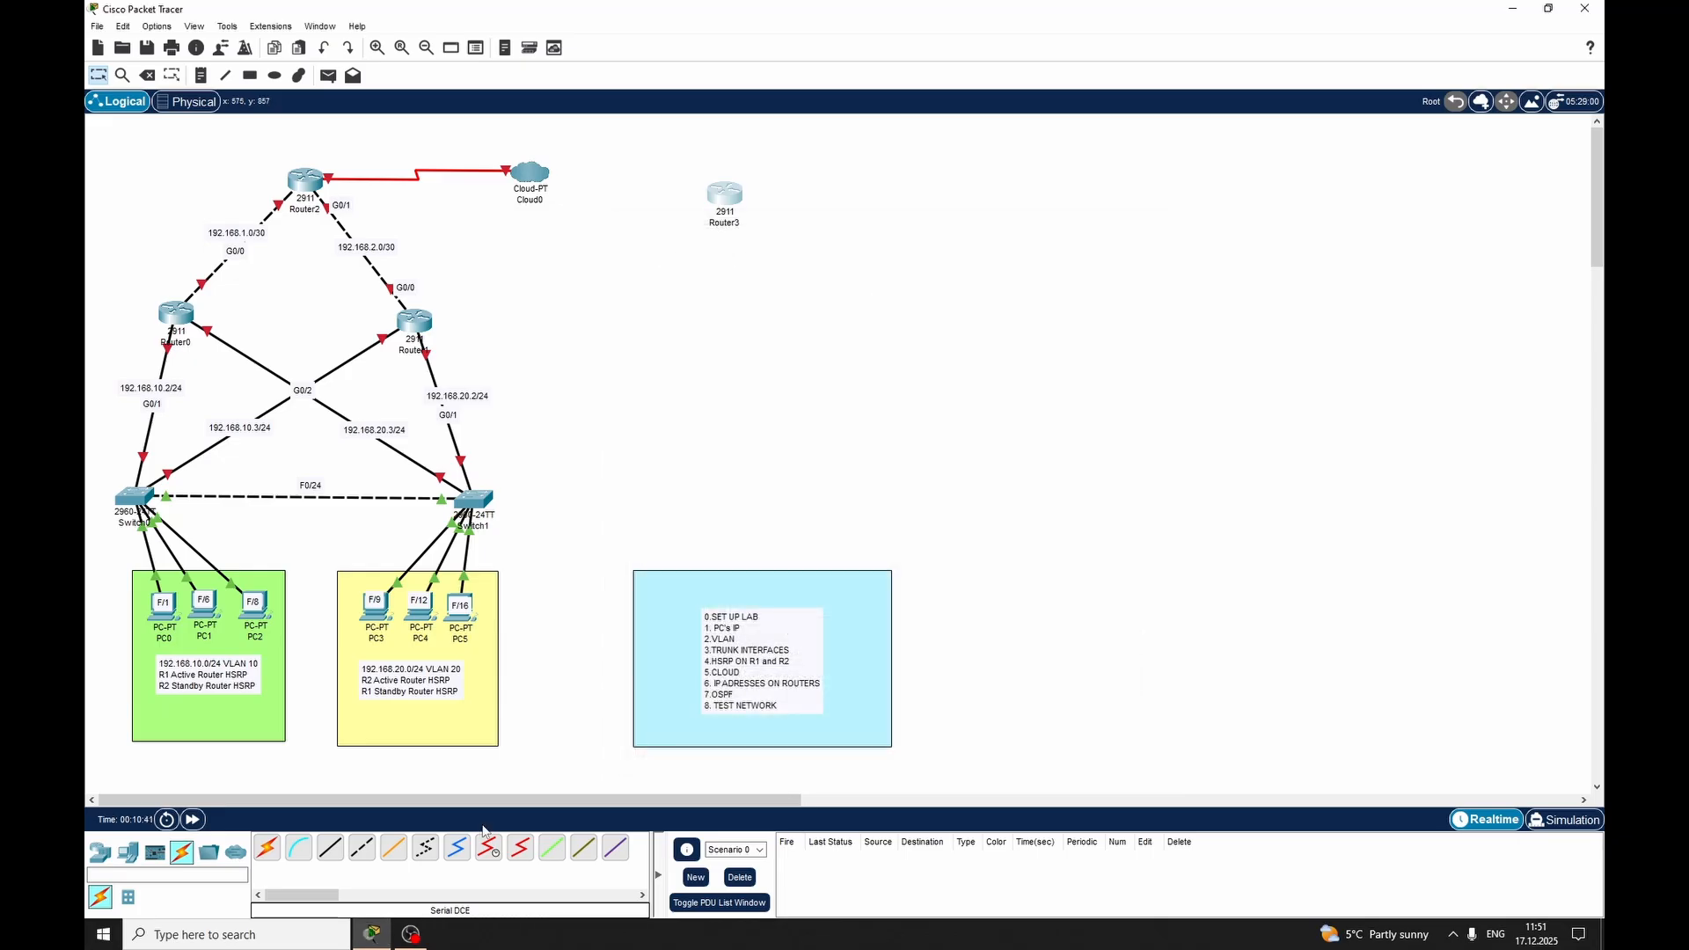
Connect a serial port on Cloud0 to Serial0/3/0 on Router3 with a Serial DCE cable
left_click(491, 848)
left_click(521, 173)
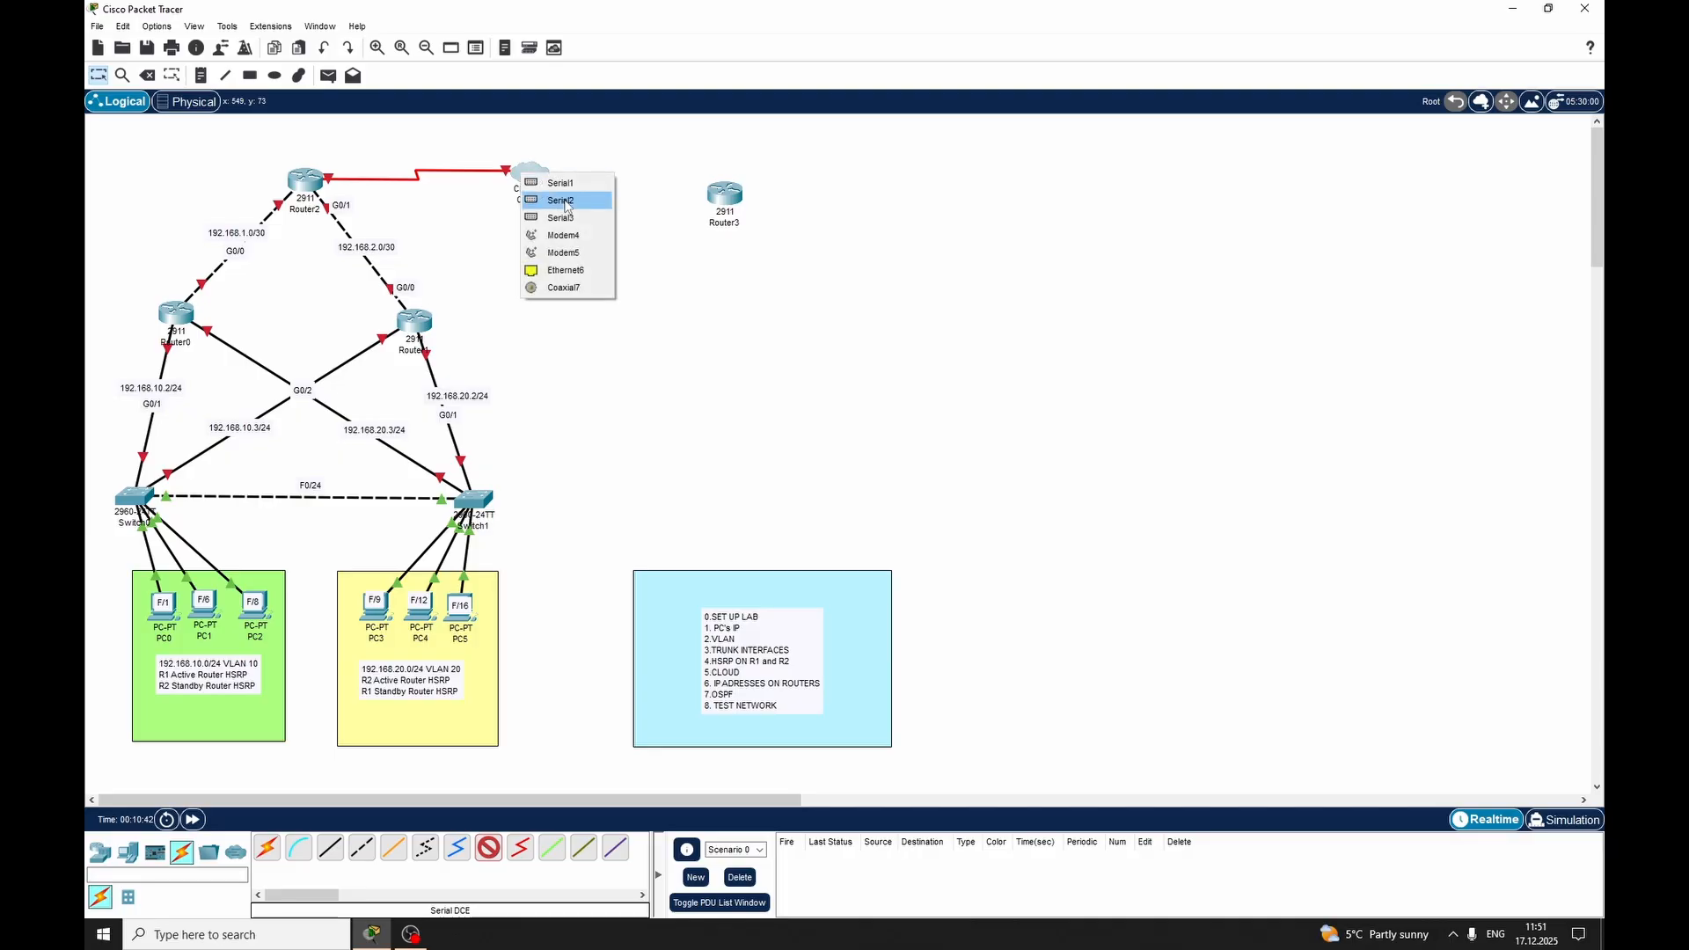
left_click(563, 198)
left_click(716, 191)
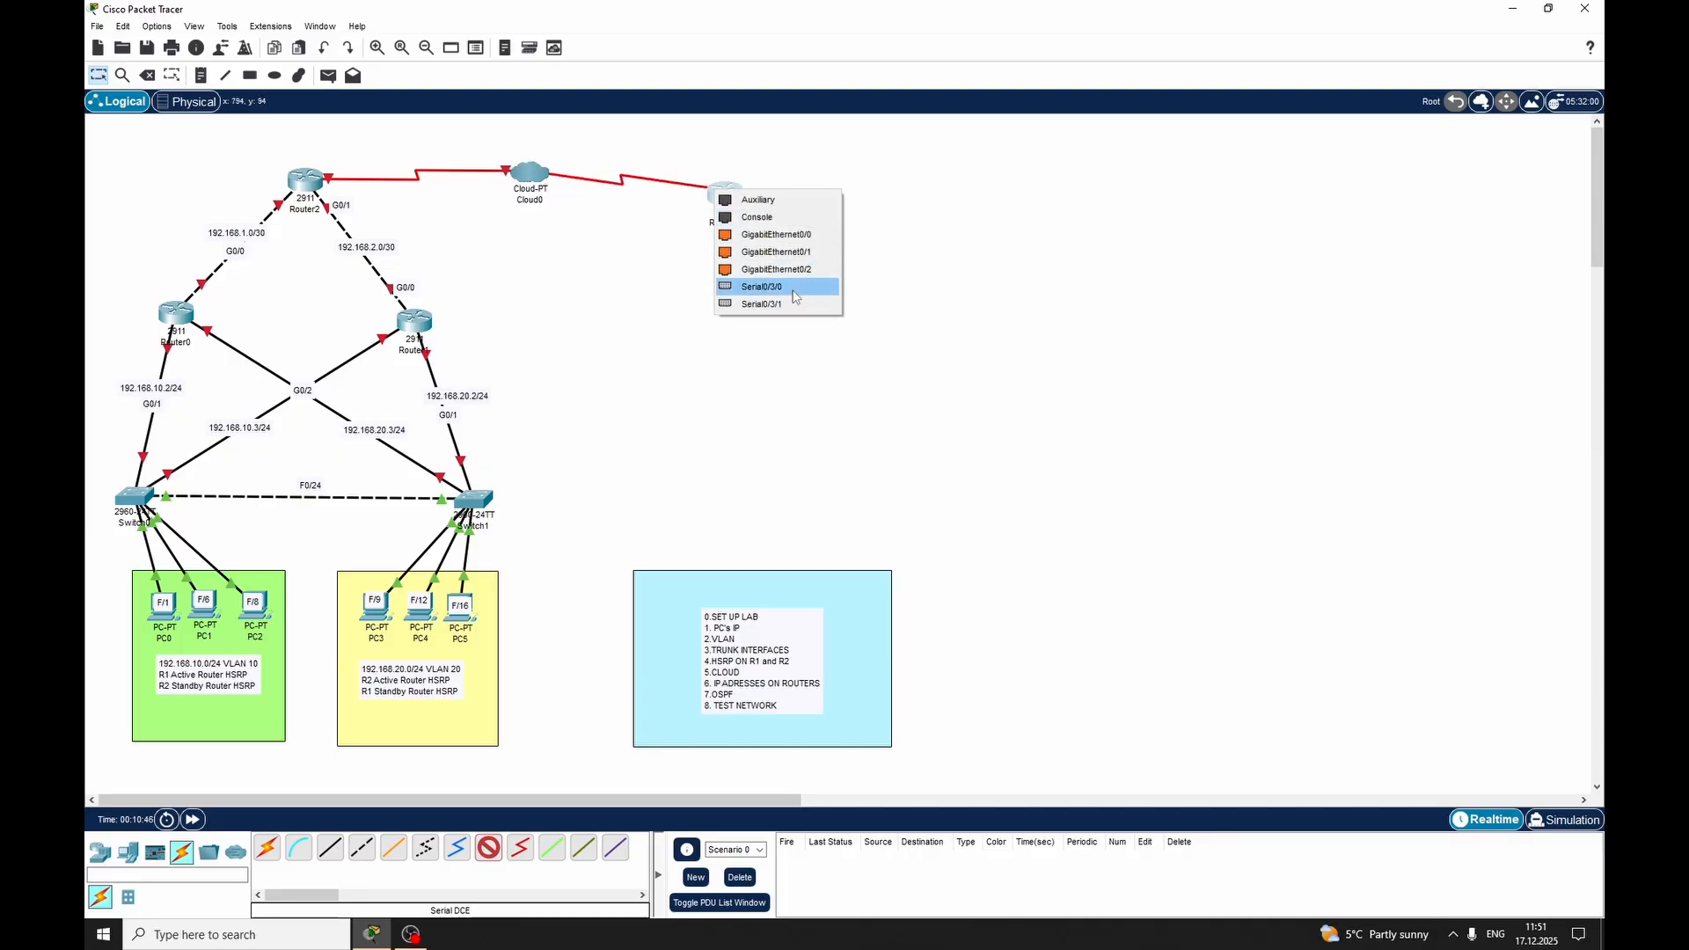
left_click(761, 286)
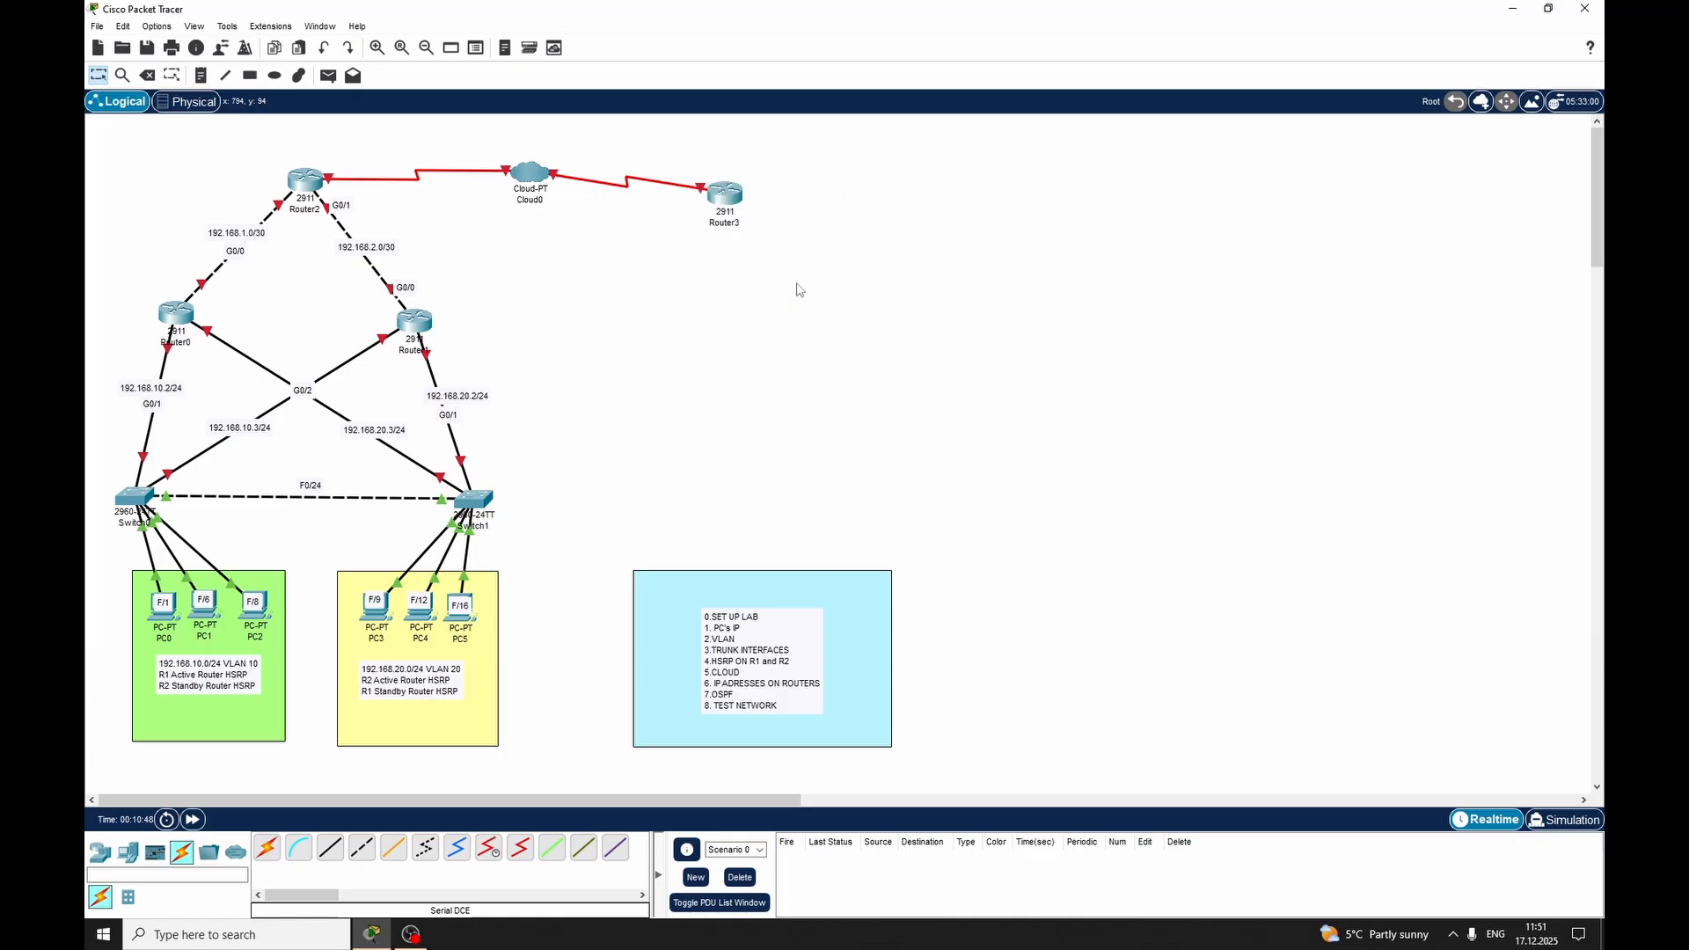
Label the Router2–Cloud0 link with S0/3/0 at the Router2 end and s0 at the cloud end
left_click(200, 75)
left_click(335, 169)
type("S0/3/")
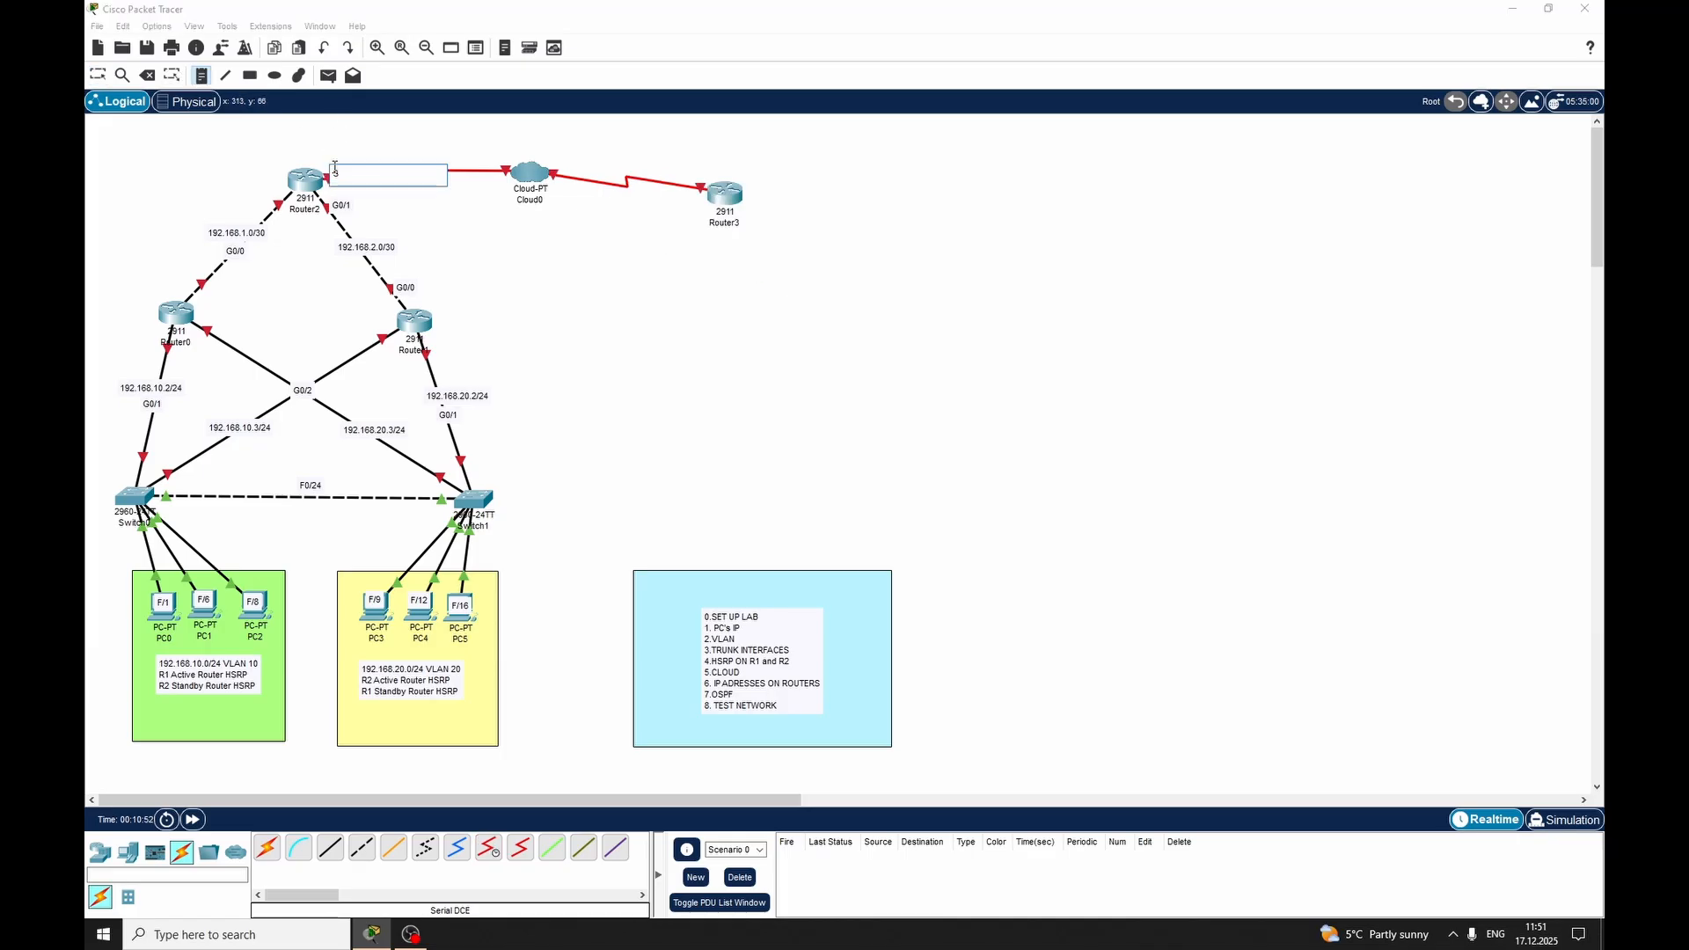
key("Num_Lock")
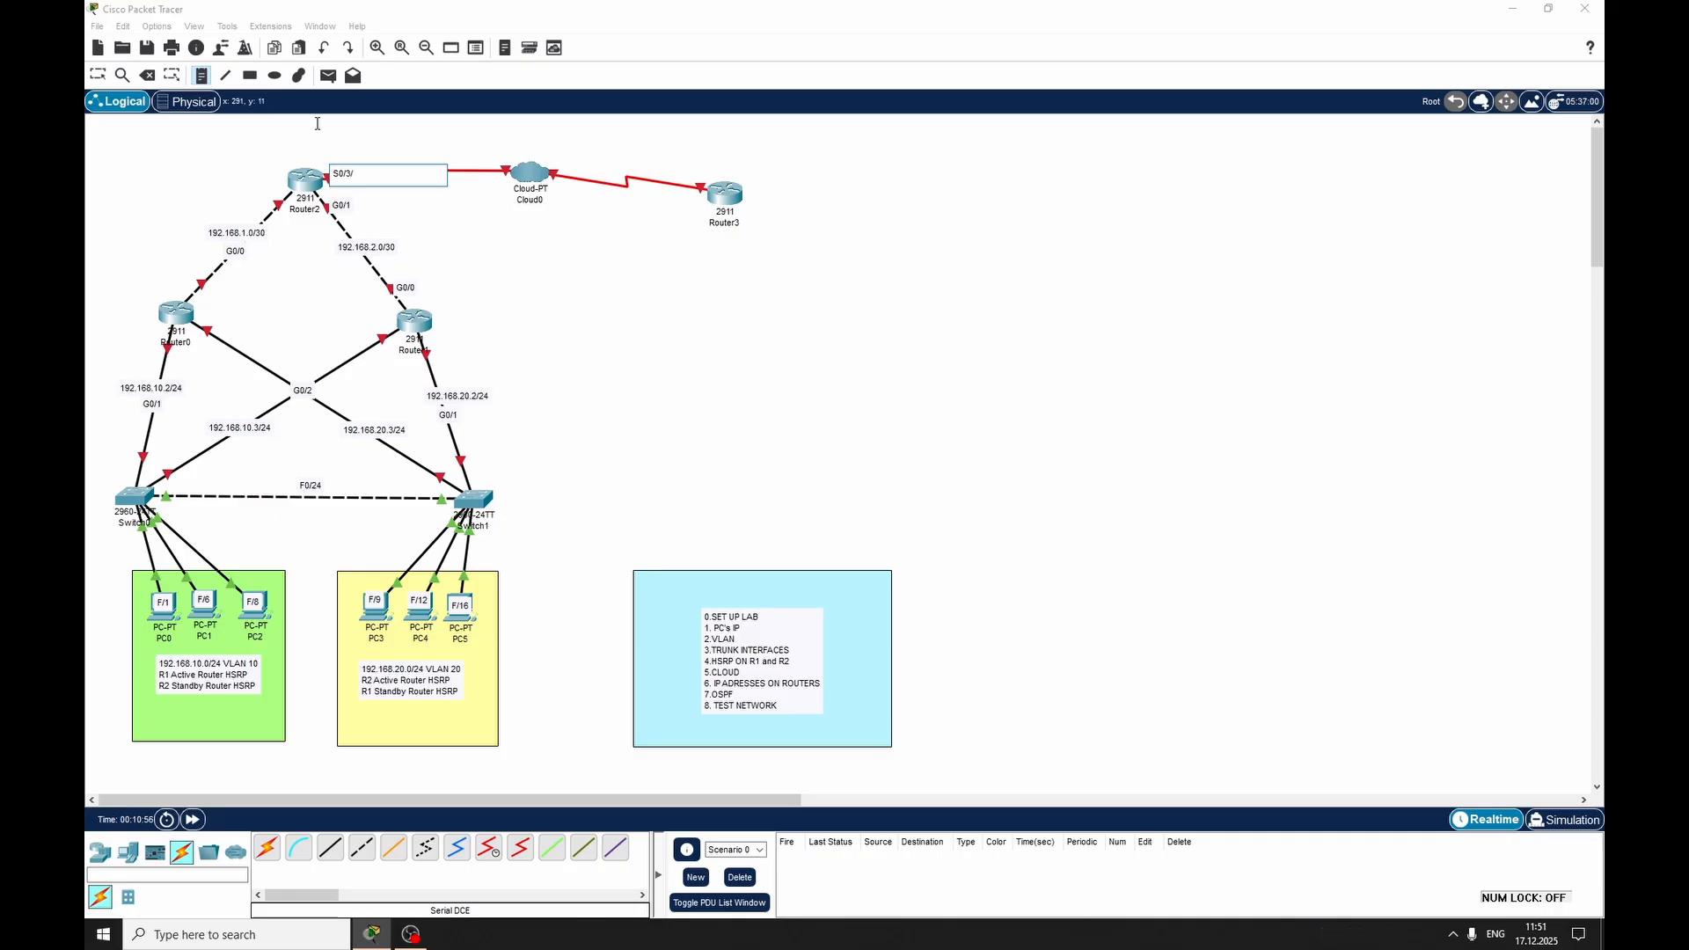
key("Num_Lock")
type("0")
left_click(495, 159)
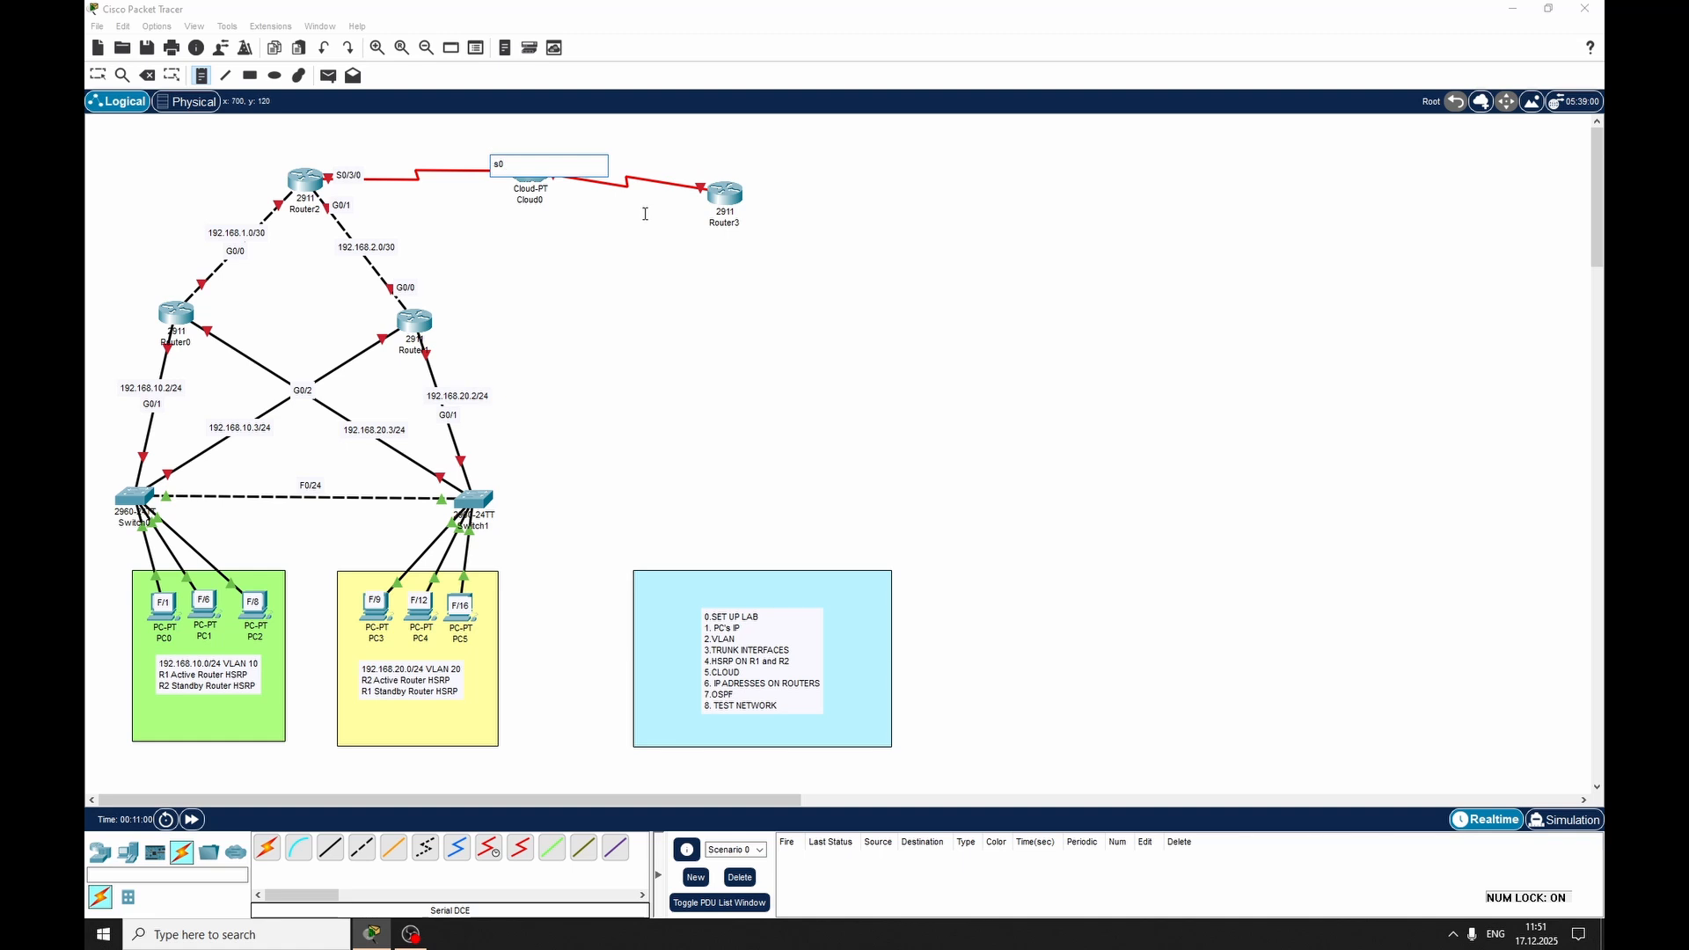
Label the Cloud0–Router3 link with S1 at the cloud end and S0/3/0 at the Router3 end, placing both notes just above the cable
left_click(564, 189)
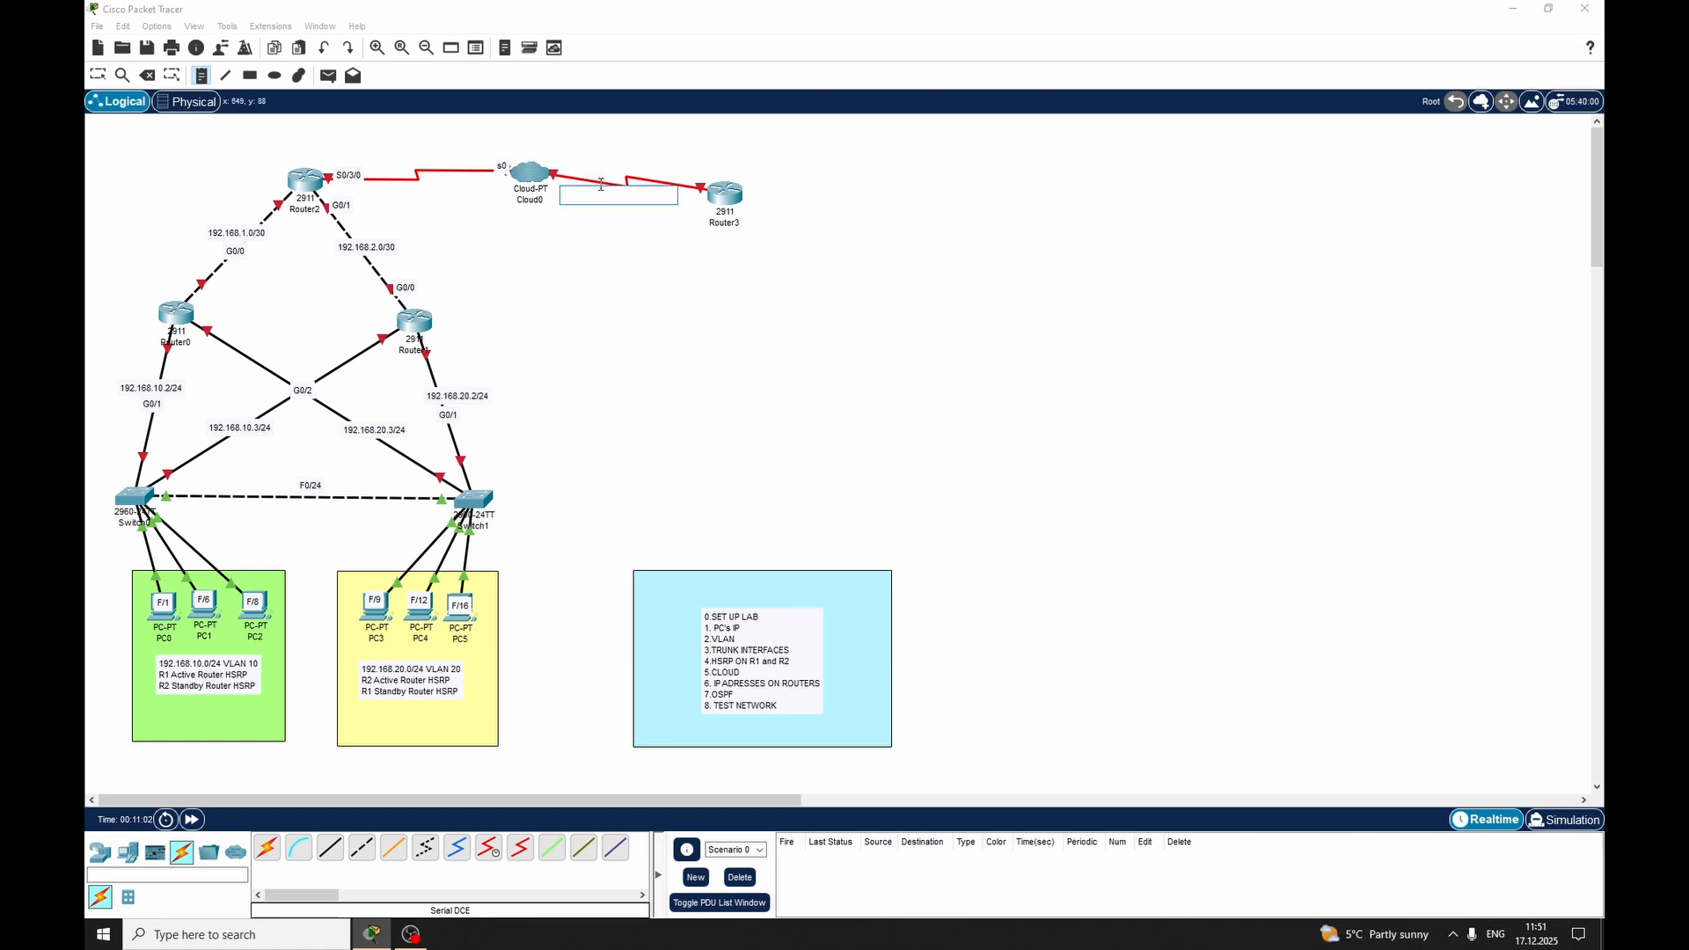
type("S1")
key("Escape")
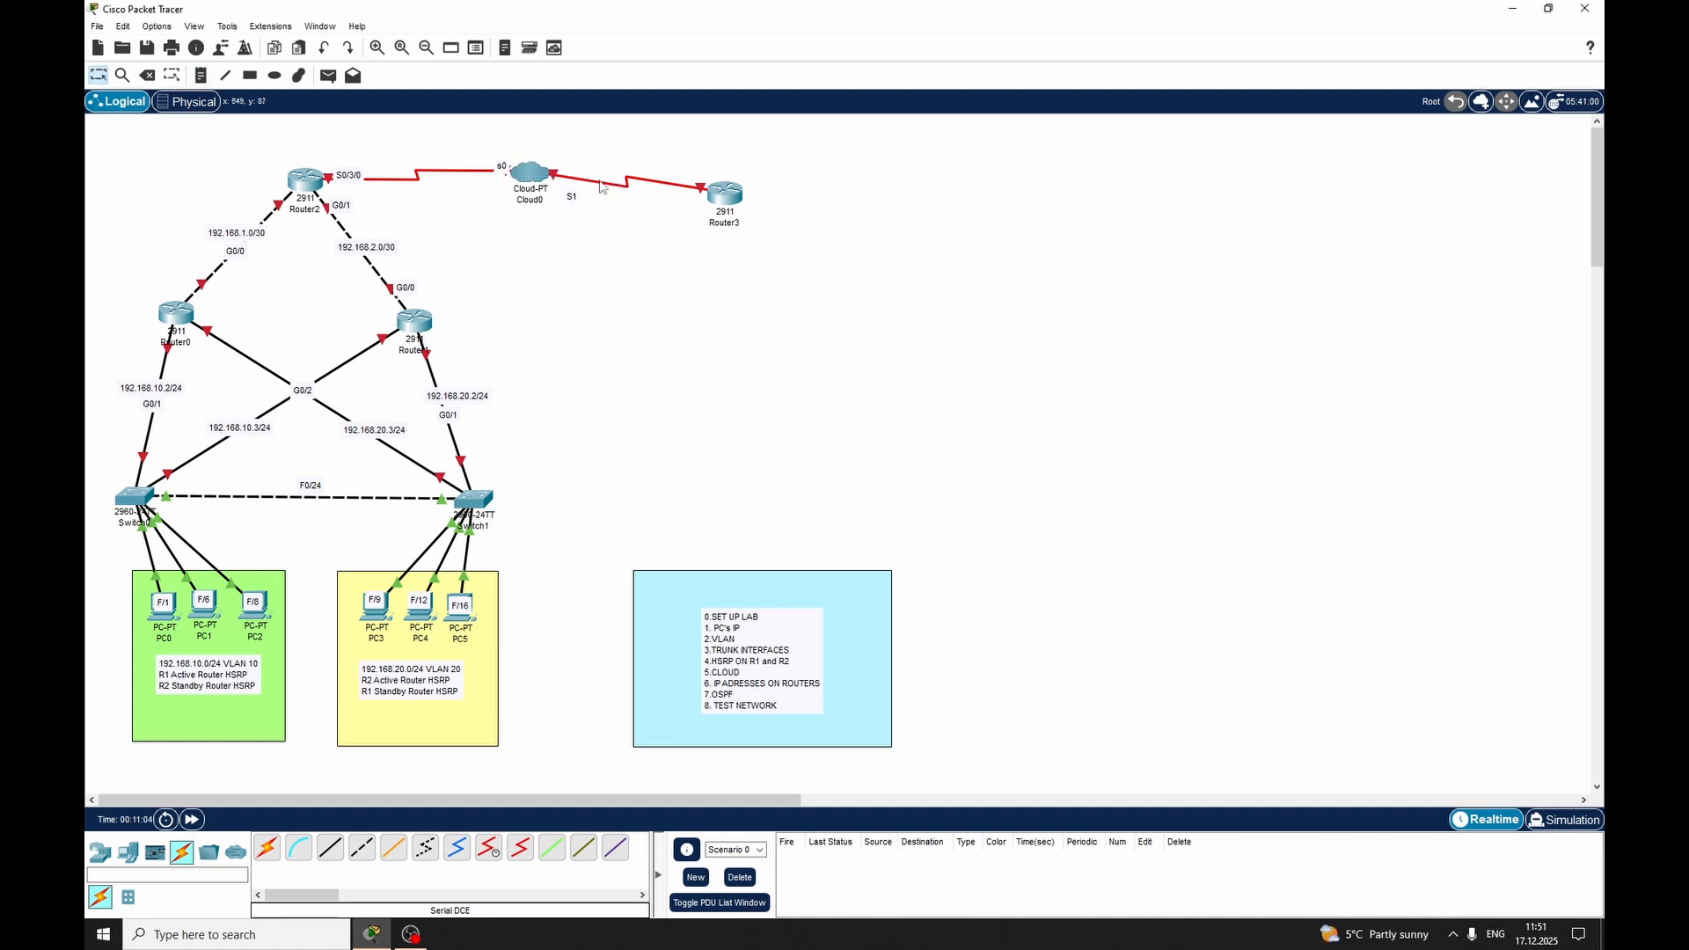
left_click_drag(578, 201, 577, 178)
left_click(201, 74)
left_click(687, 175)
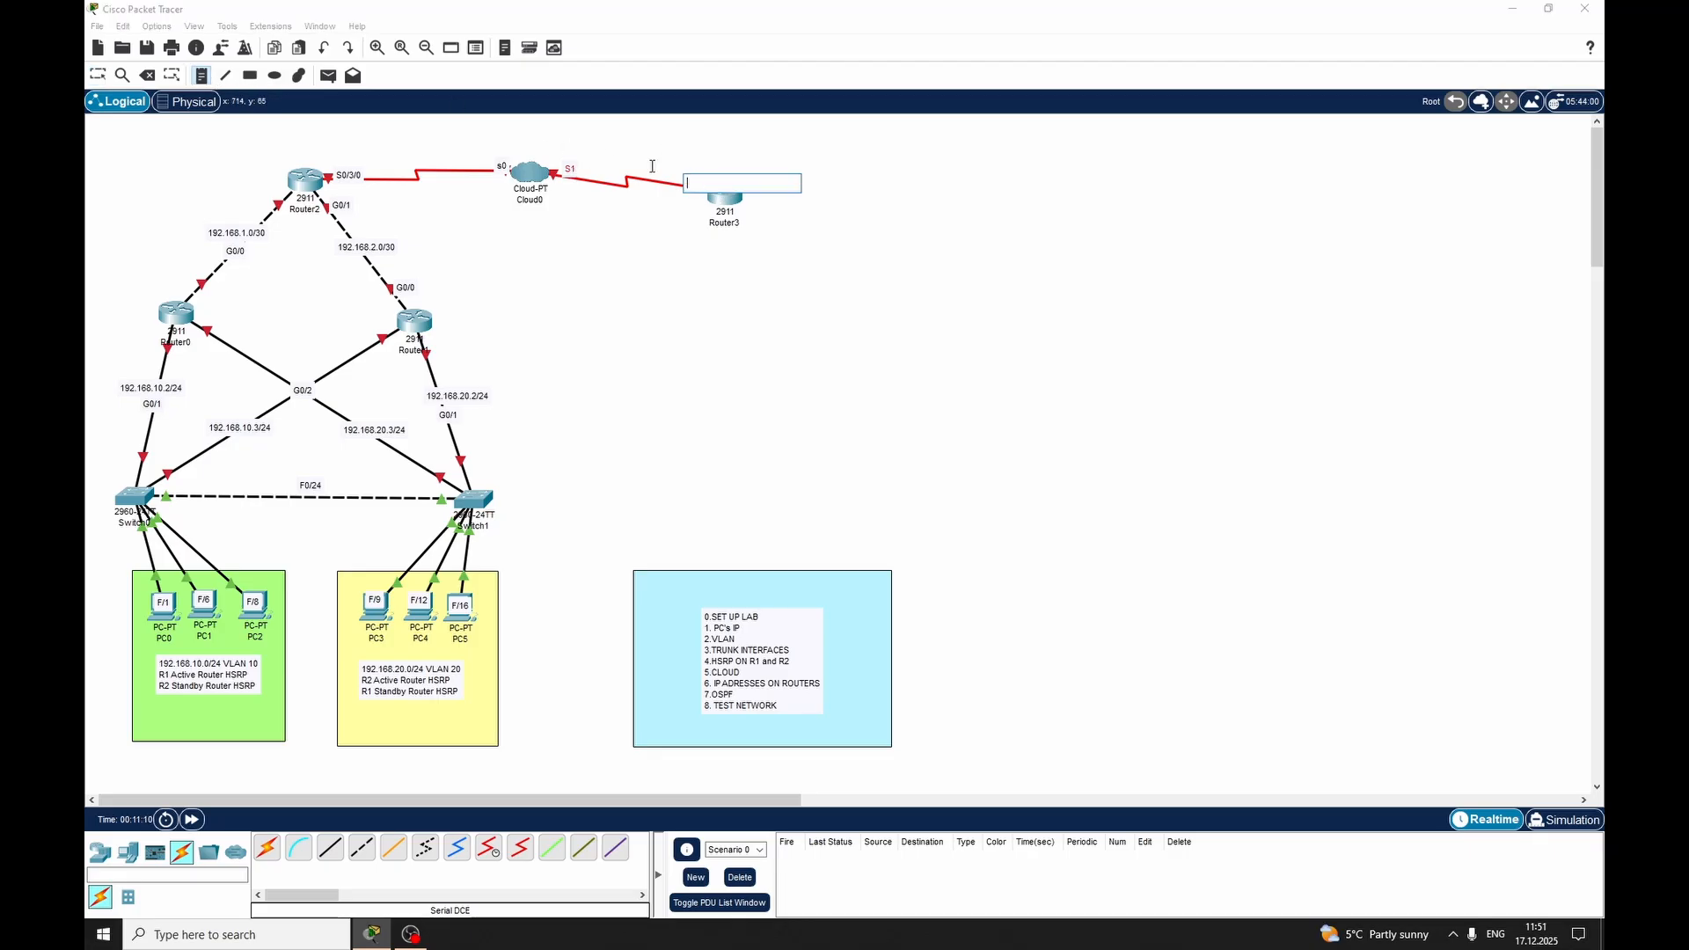
type("S0/3/0")
left_click(651, 166)
key("Escape")
left_click_drag(703, 183, 699, 174)
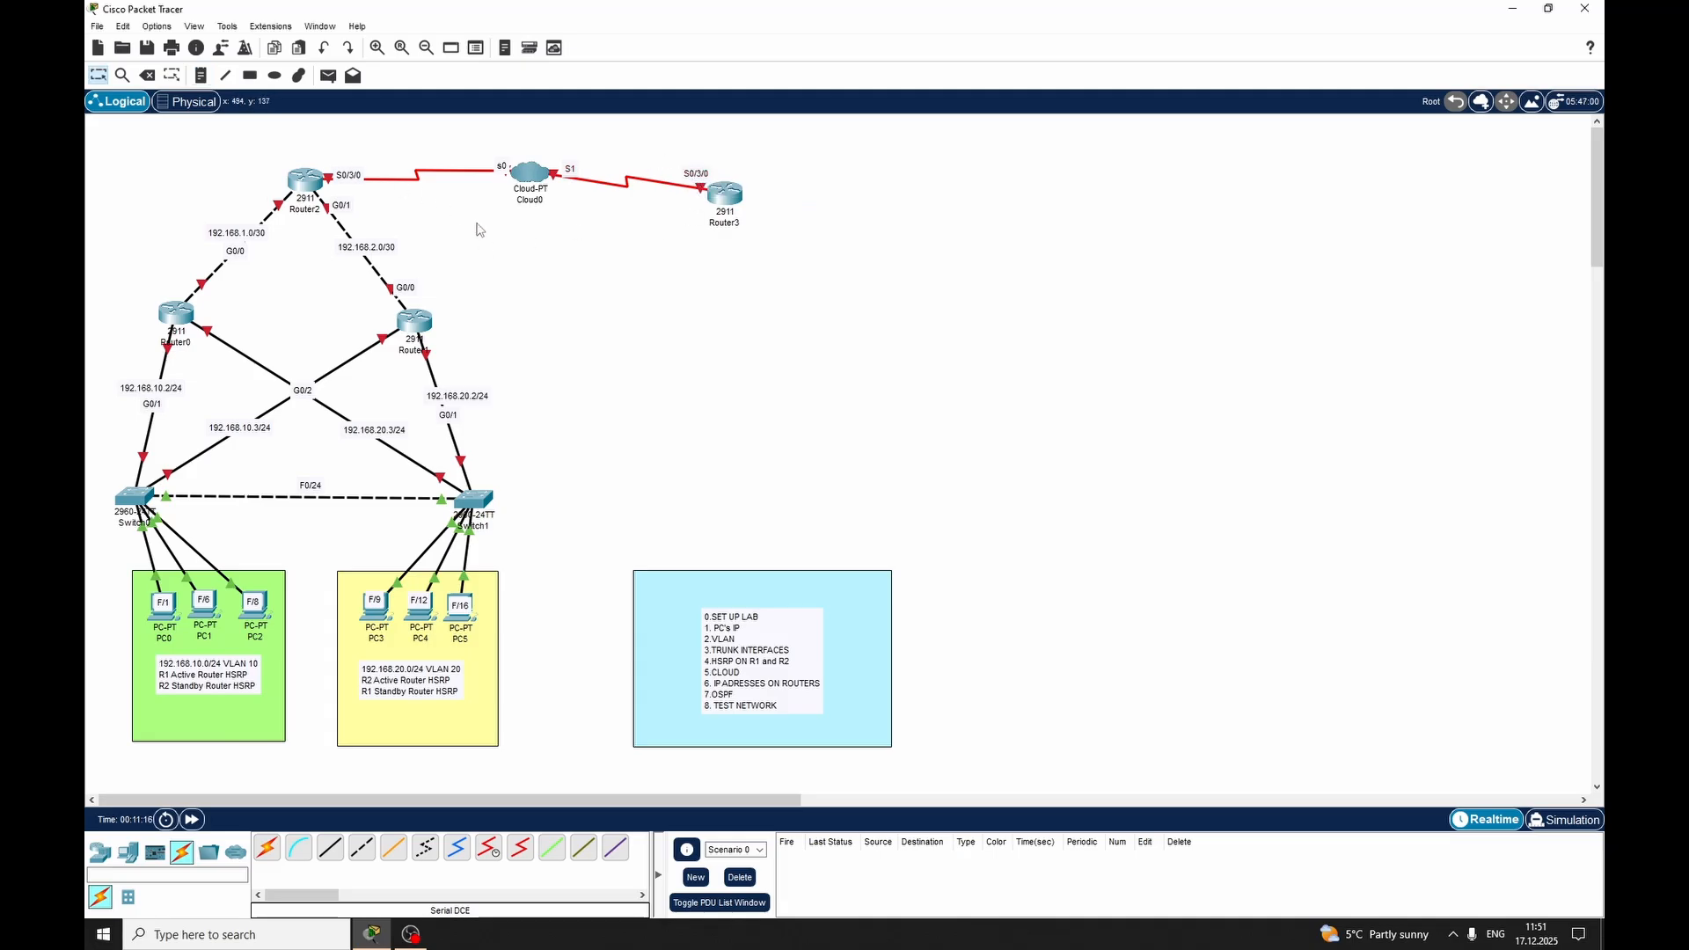
Rename the VLAN 10 side switch as S1 and the VLAN 20 side switch as S2
left_click(131, 529)
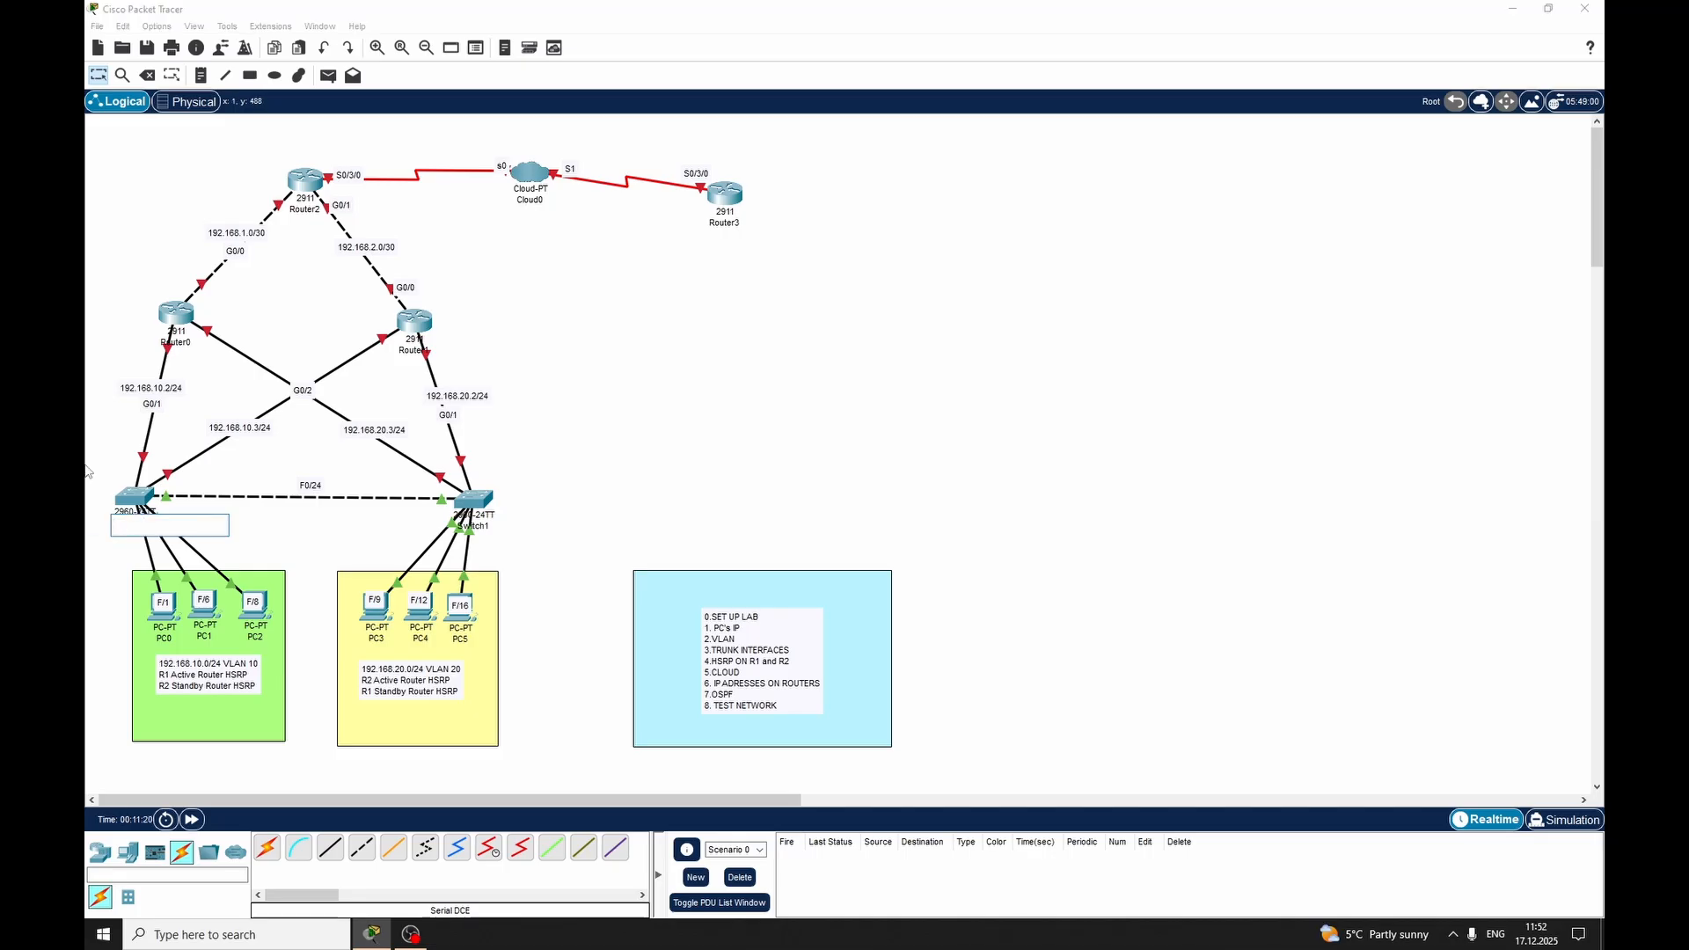
left_click(496, 527)
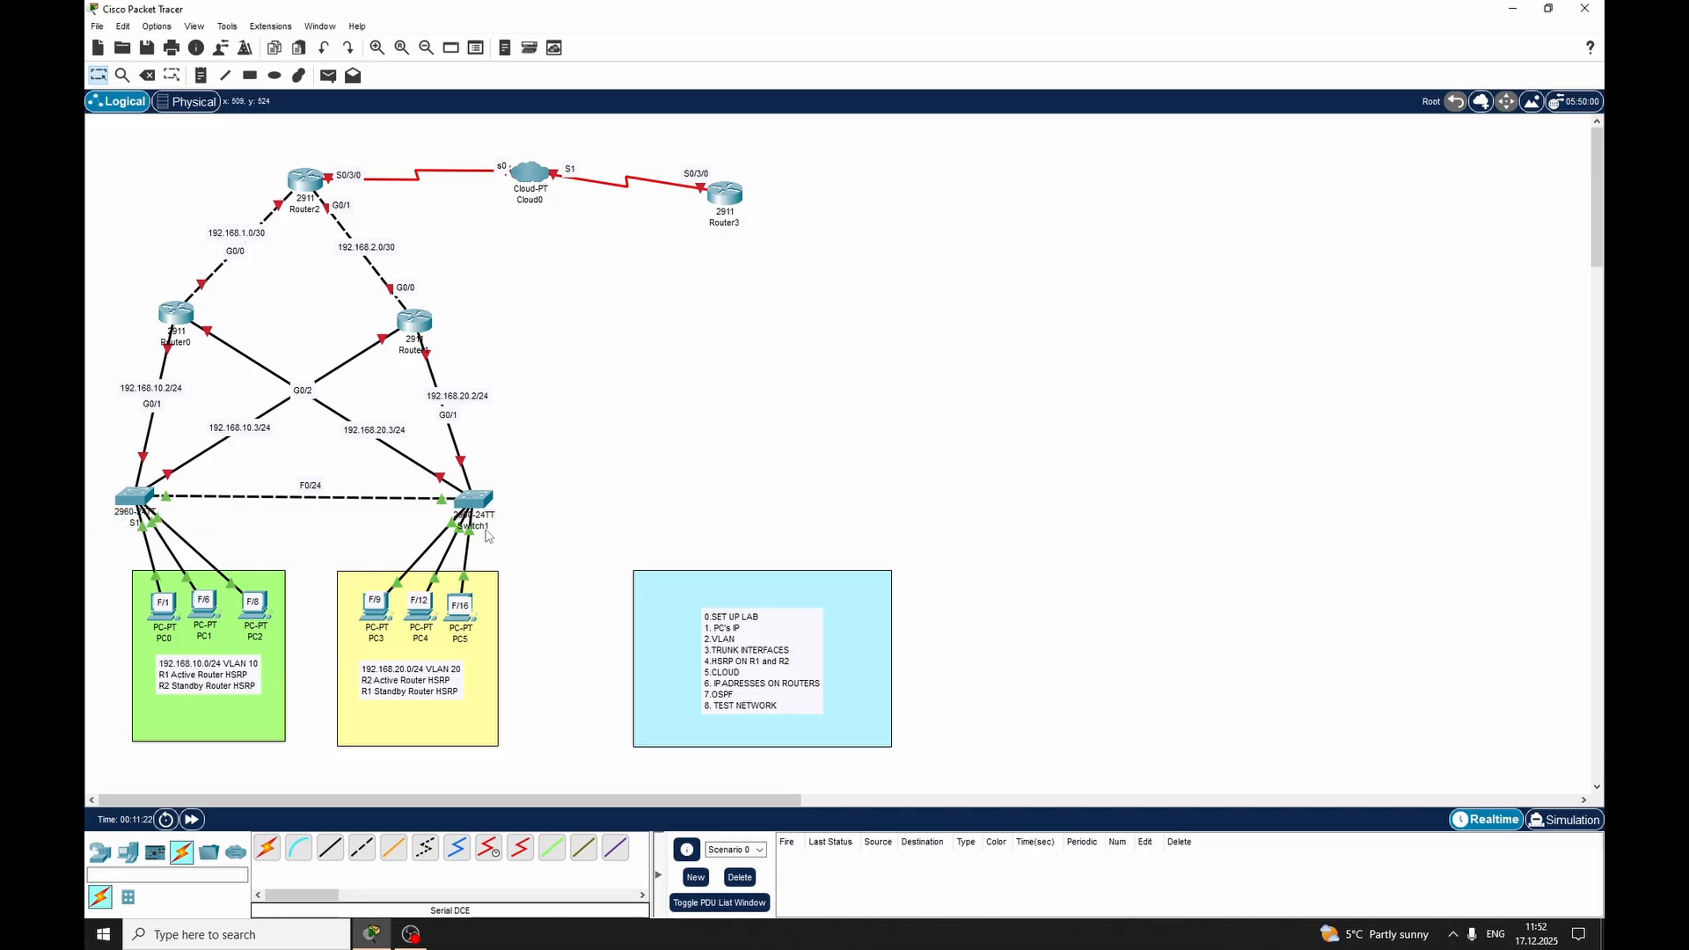
left_click(498, 526)
double_click(500, 525)
type("s")
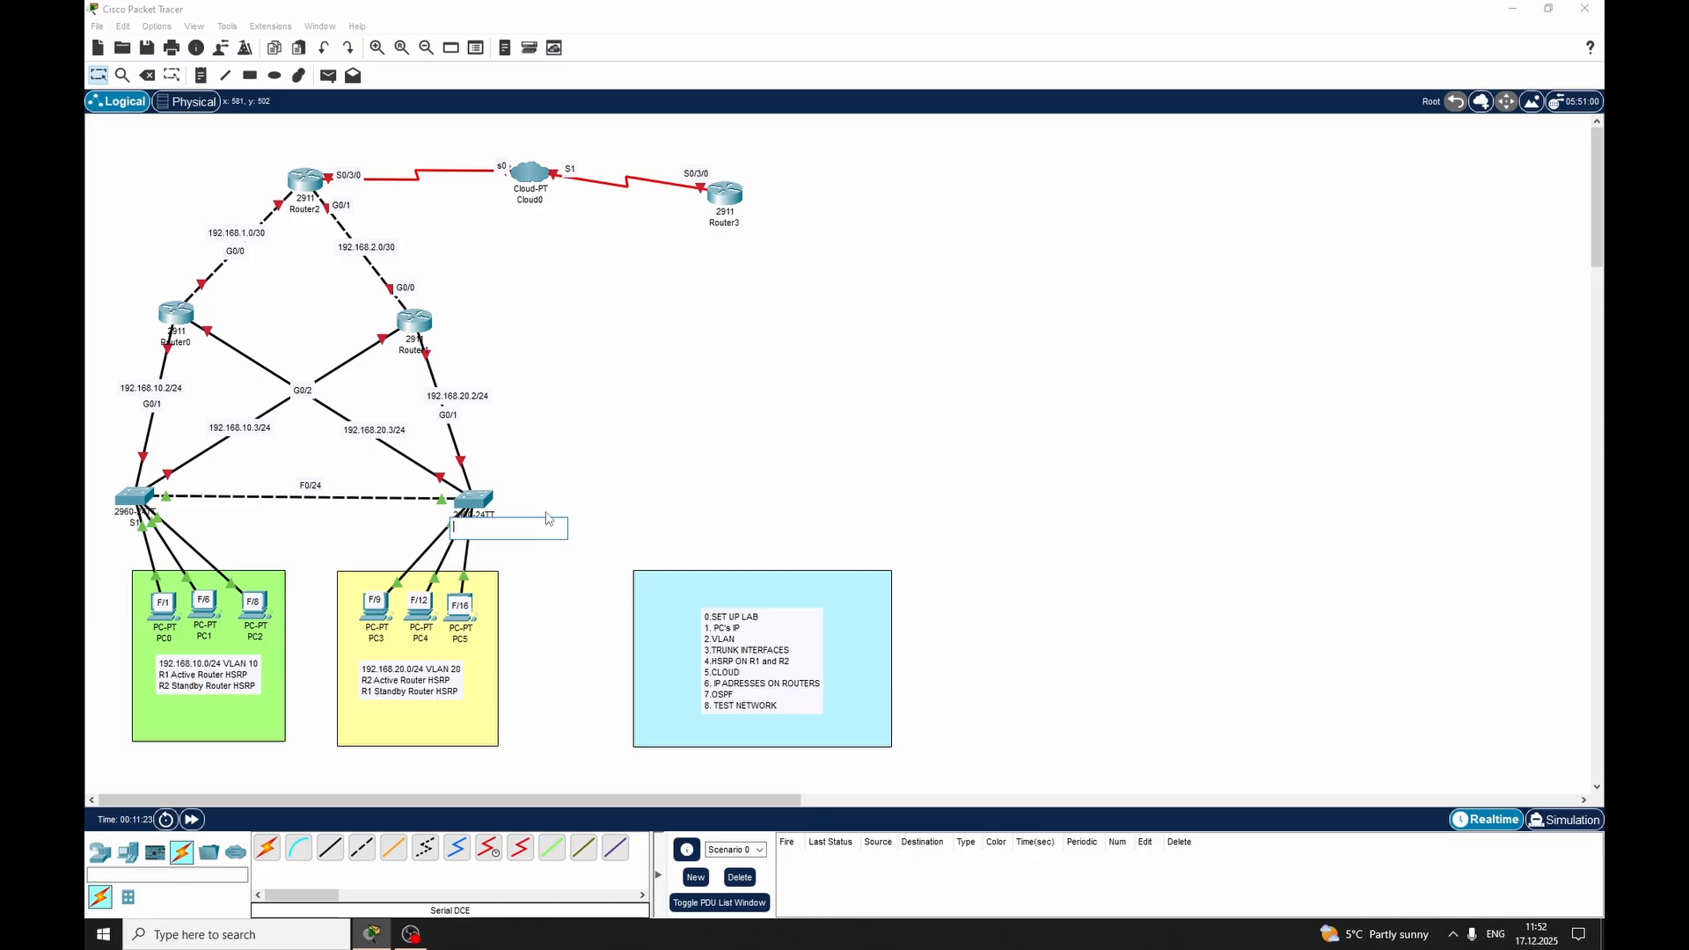
key("Caps_Lock")
type("2")
Rename Router0 as R1 and Router1 as R2
left_click(177, 343)
left_click(177, 343)
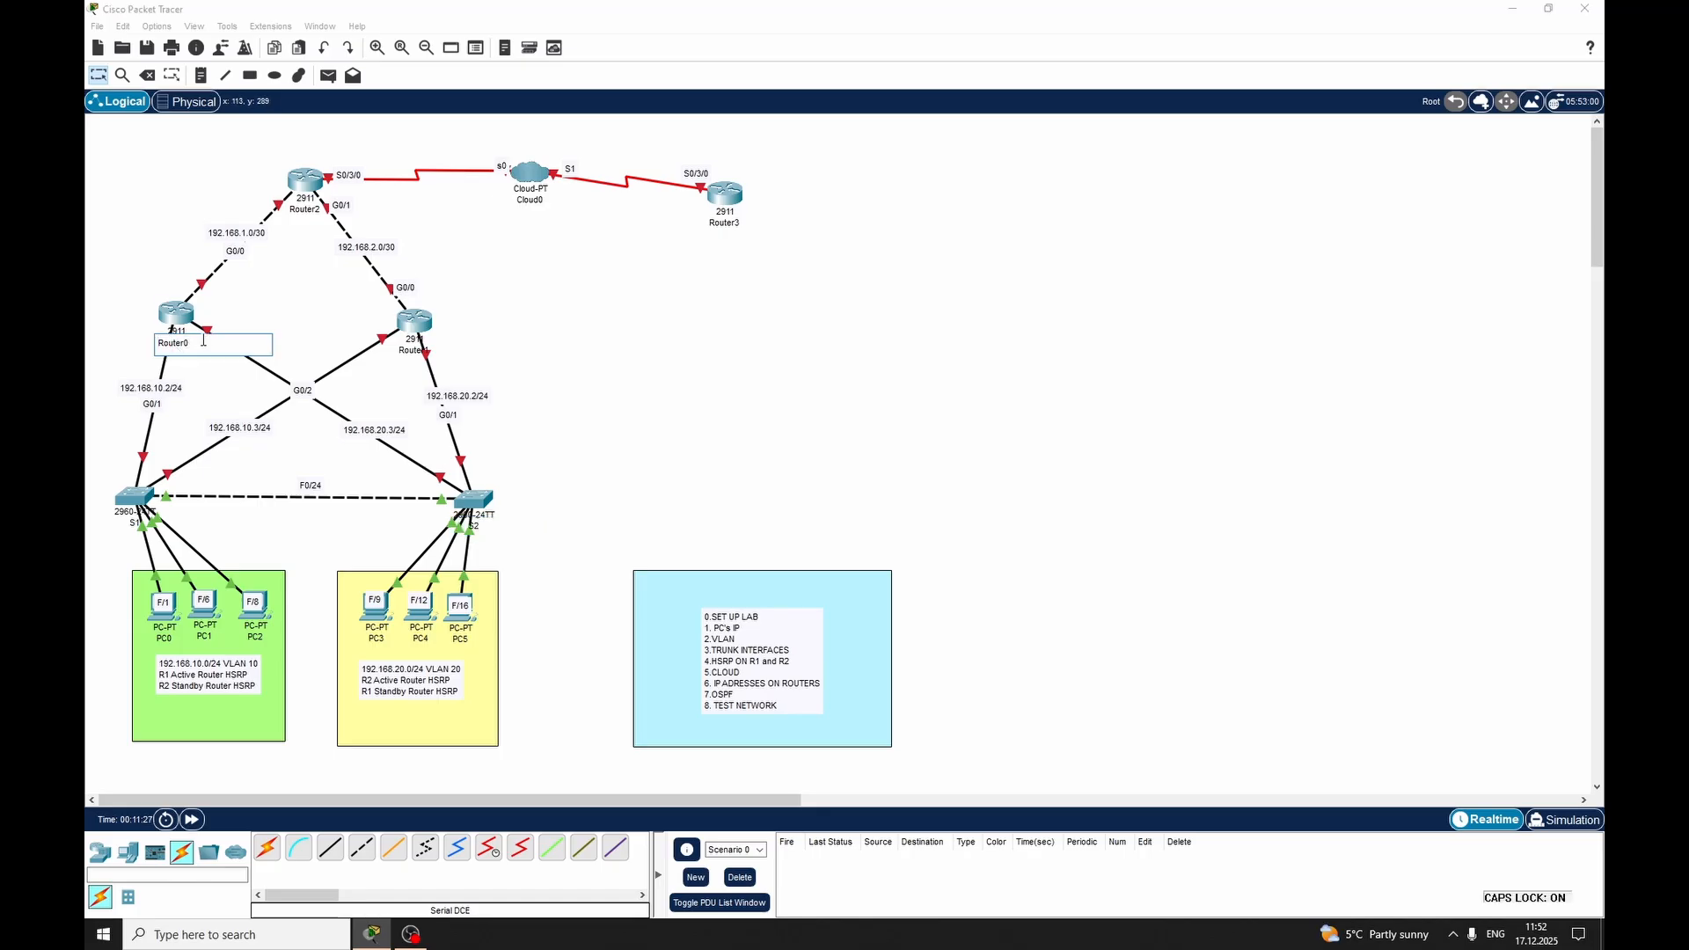
double_click(203, 341)
type("R1")
double_click(413, 351)
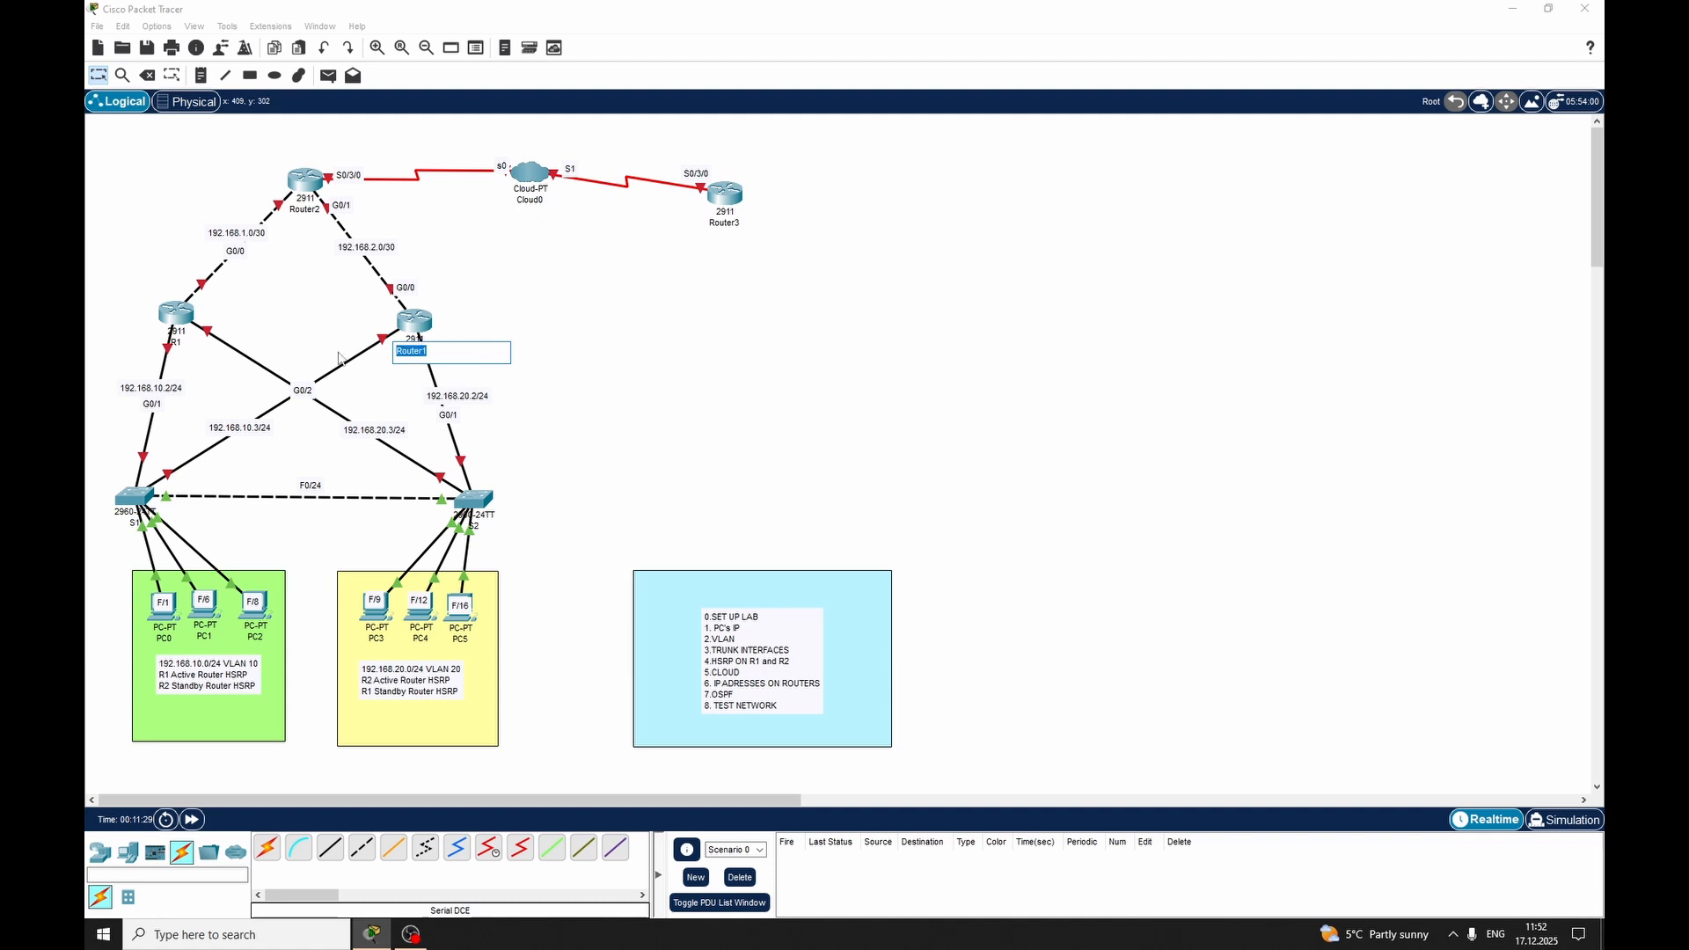
type("R2")
Rename Router2, the router connecting R1 and R2 to the cloud, as Rgateaway
double_click(299, 210)
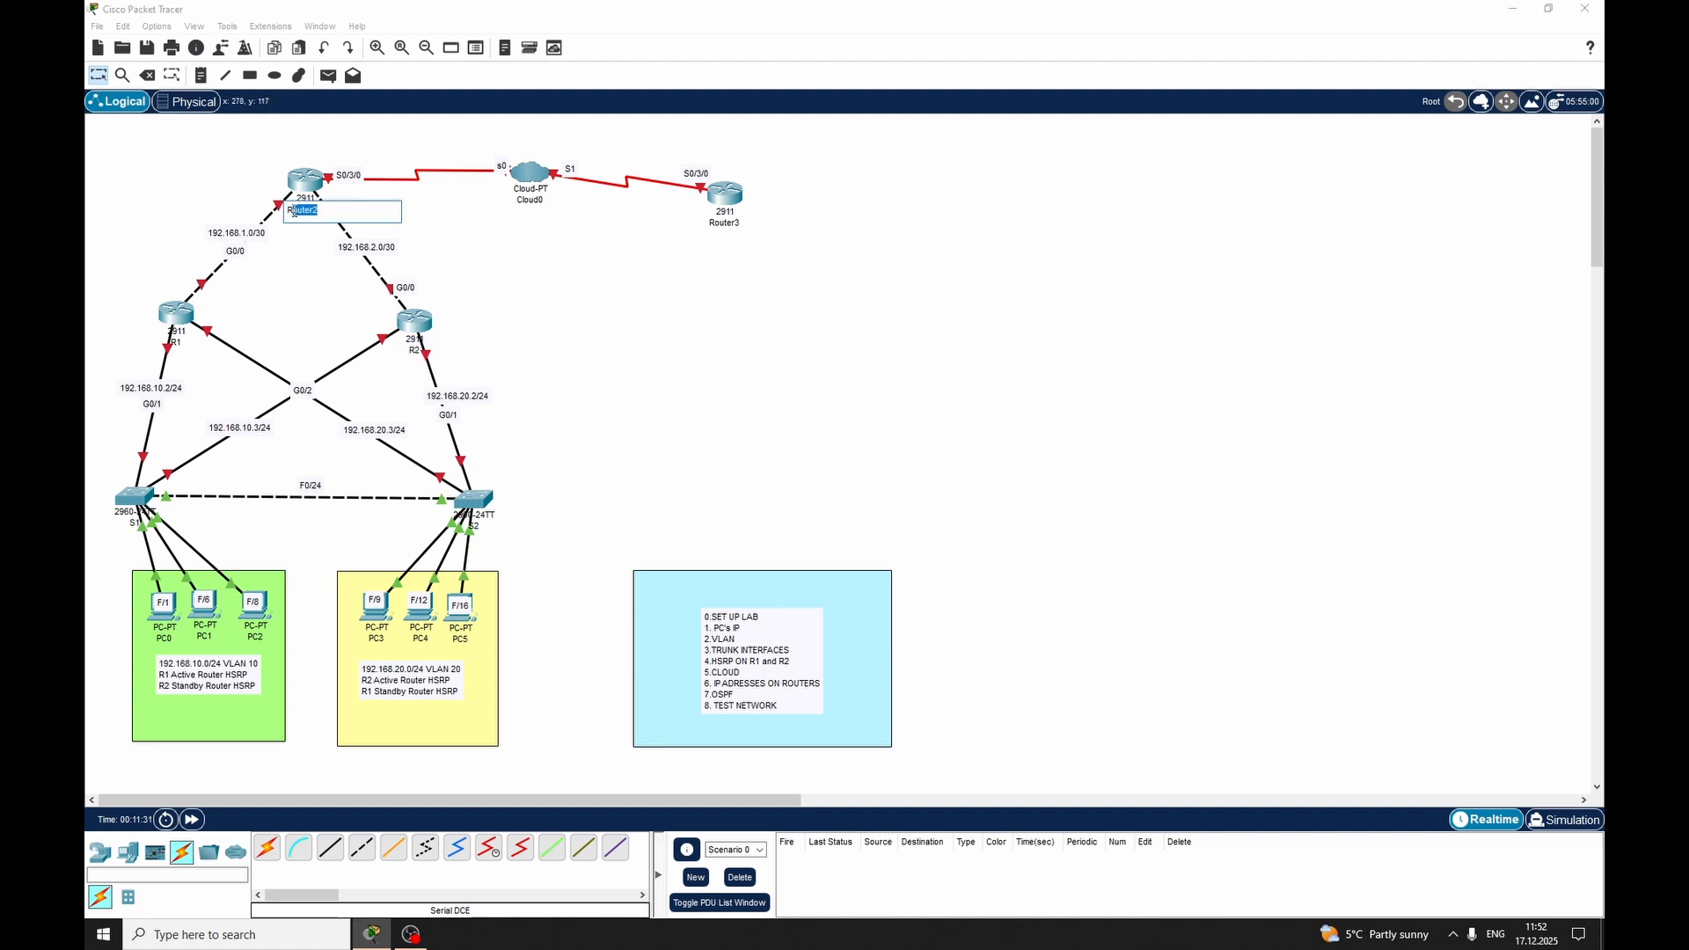
type("R")
key("Caps_Lock")
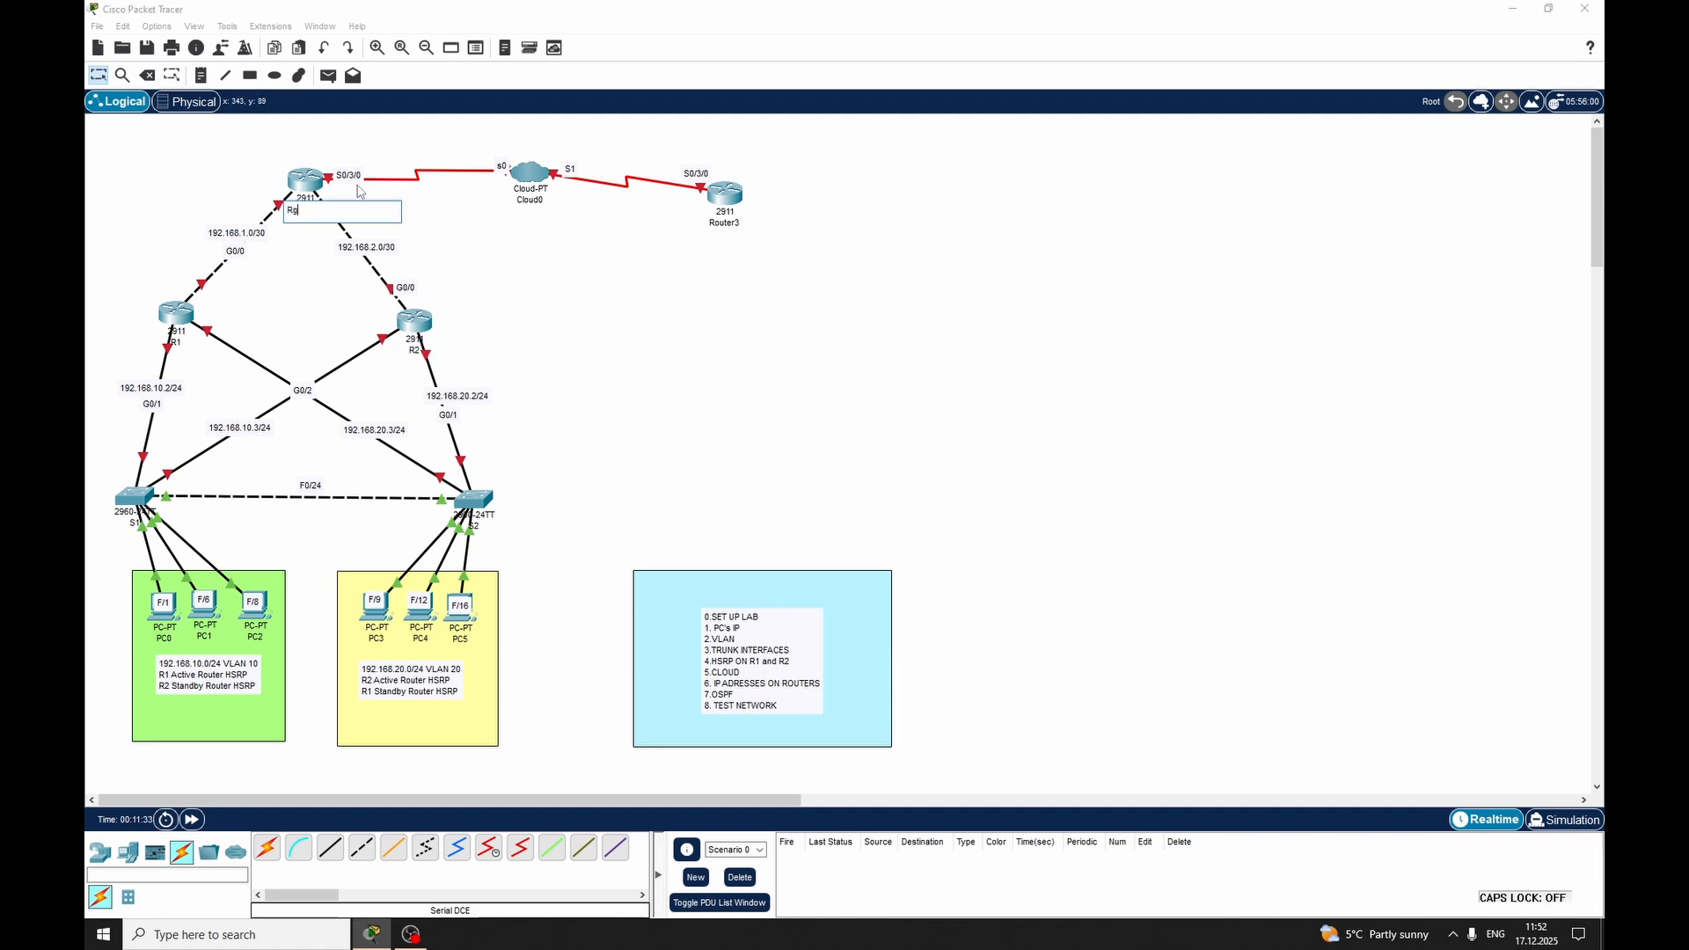
type("gateaway")
Rename Cloud0 as Cloud-Internet and Router3 as RTelecom
double_click(547, 200)
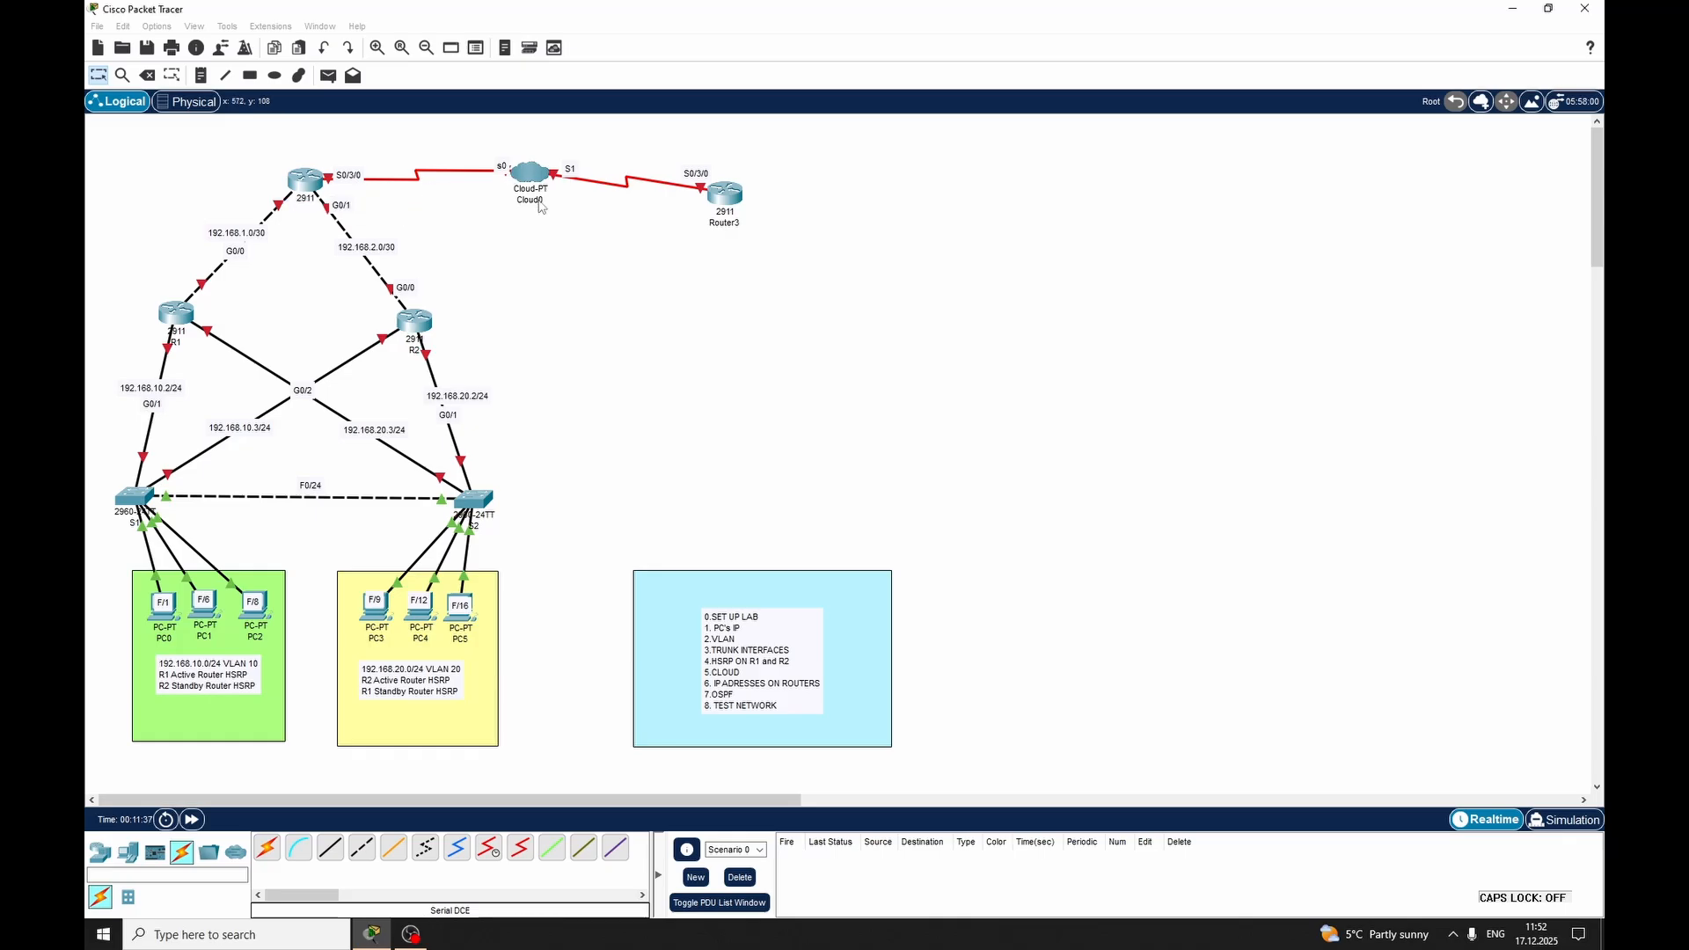
key("BackSpace")
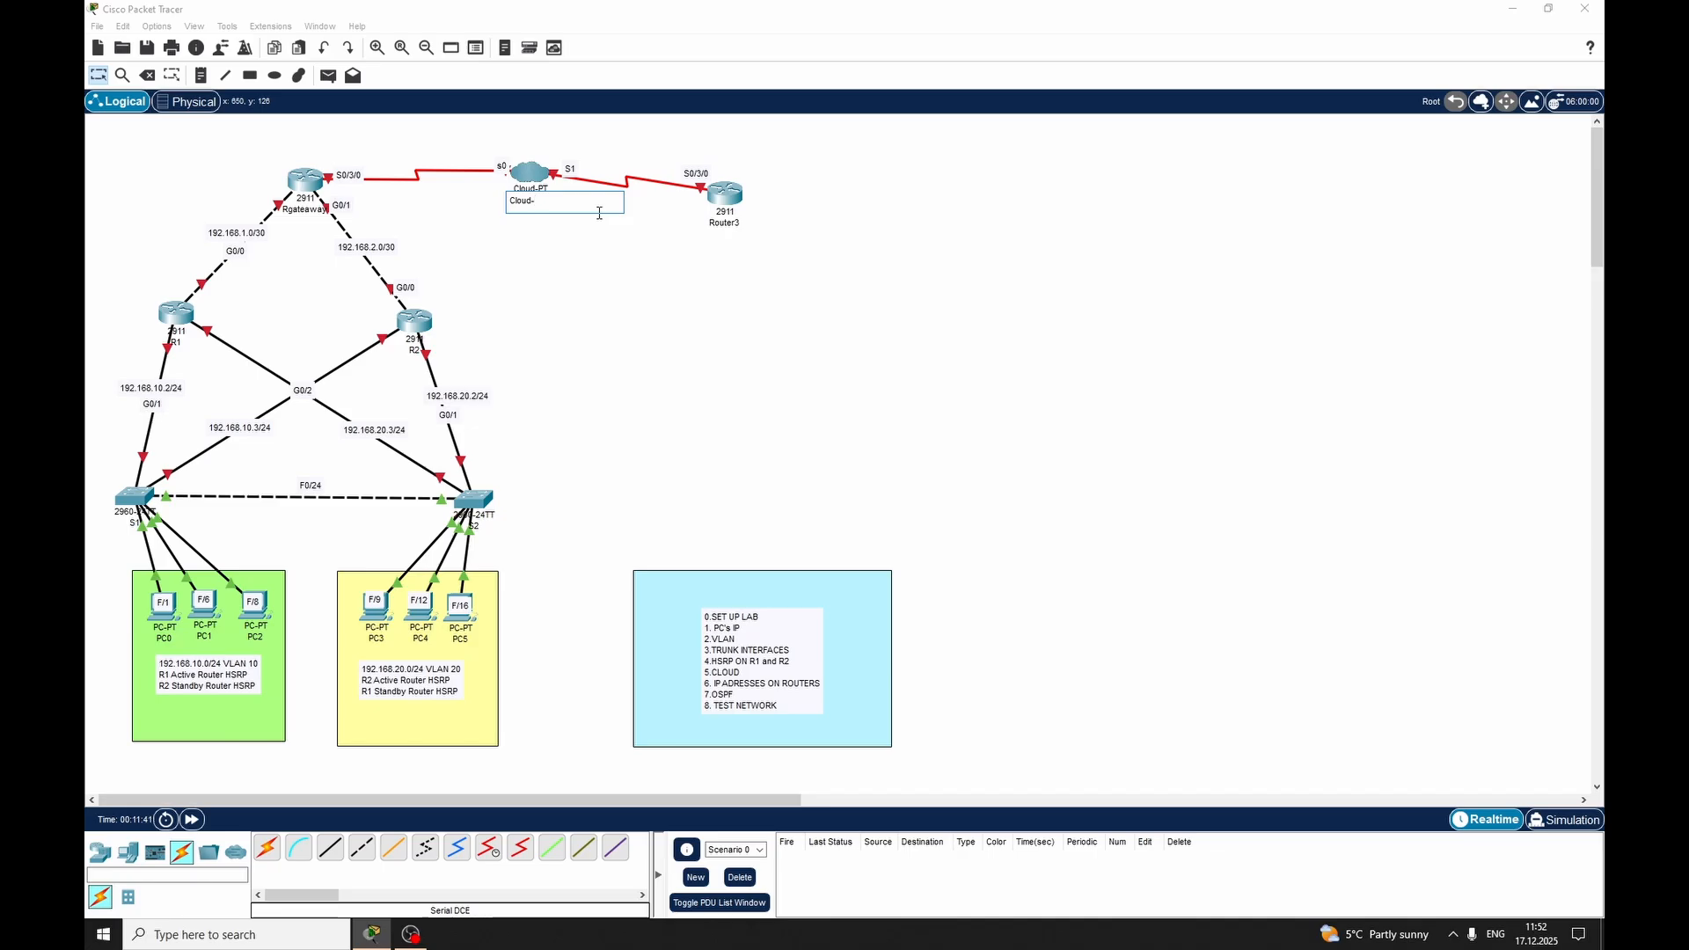
key("BackSpace")
type("Internet")
left_click(721, 223)
left_click_drag(745, 224, 719, 225)
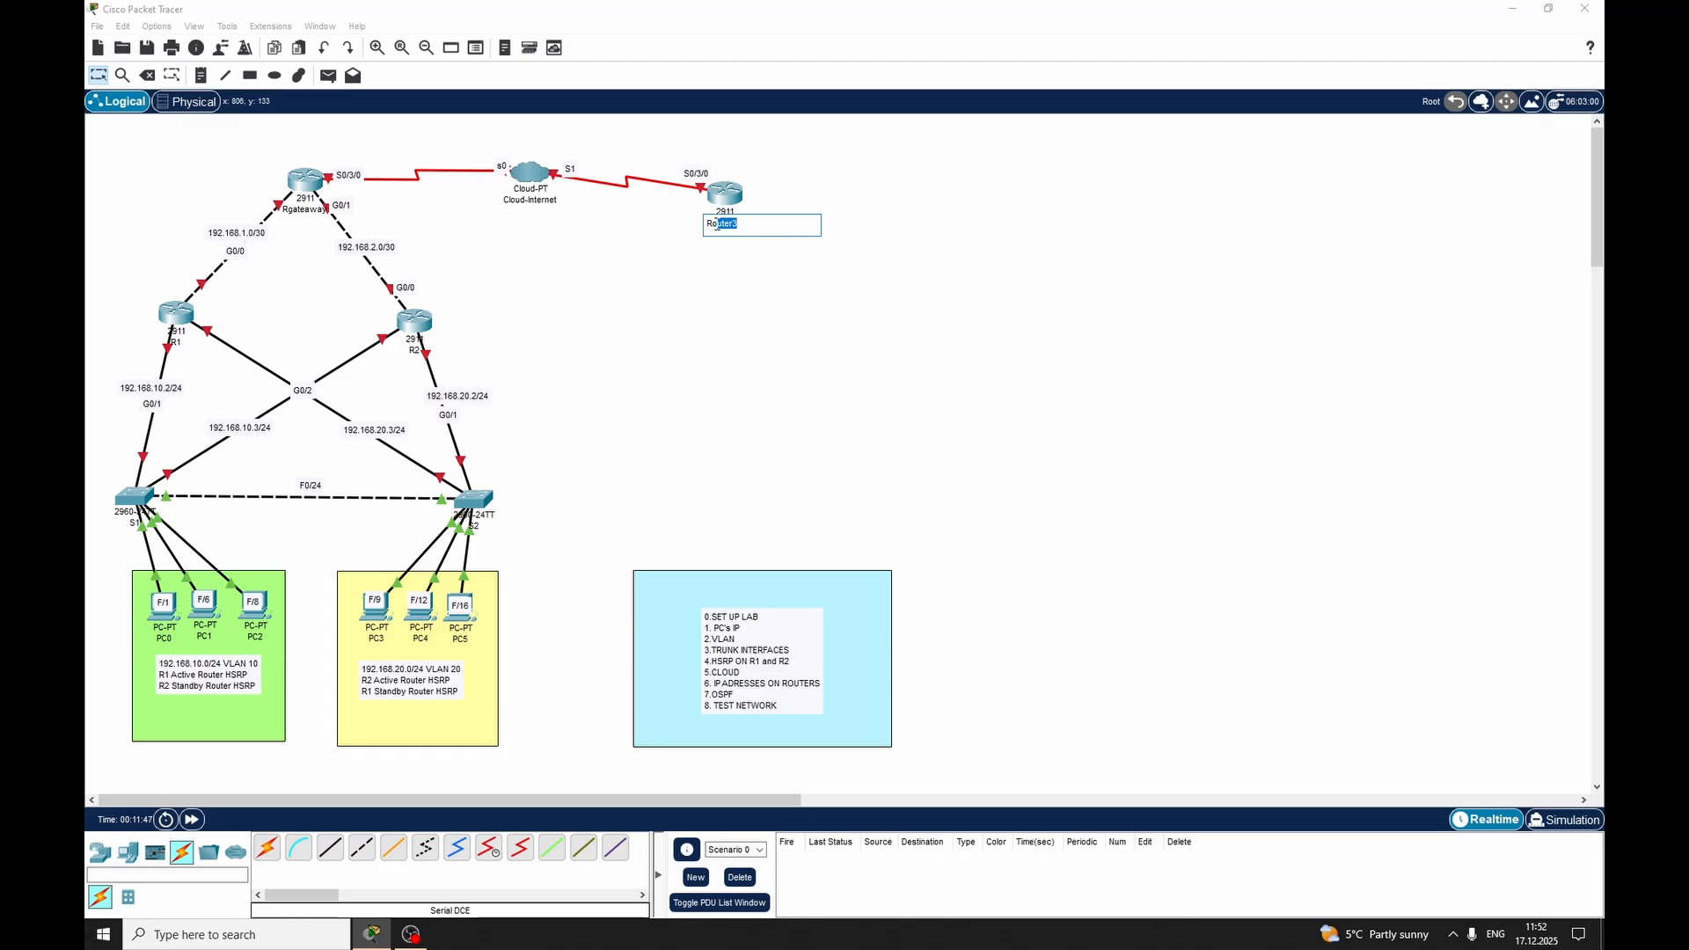
type("Telecom")
key("Return")
Place a note reading 200.208.39.0/30 just above the Cloud-Internet device
left_click(201, 75)
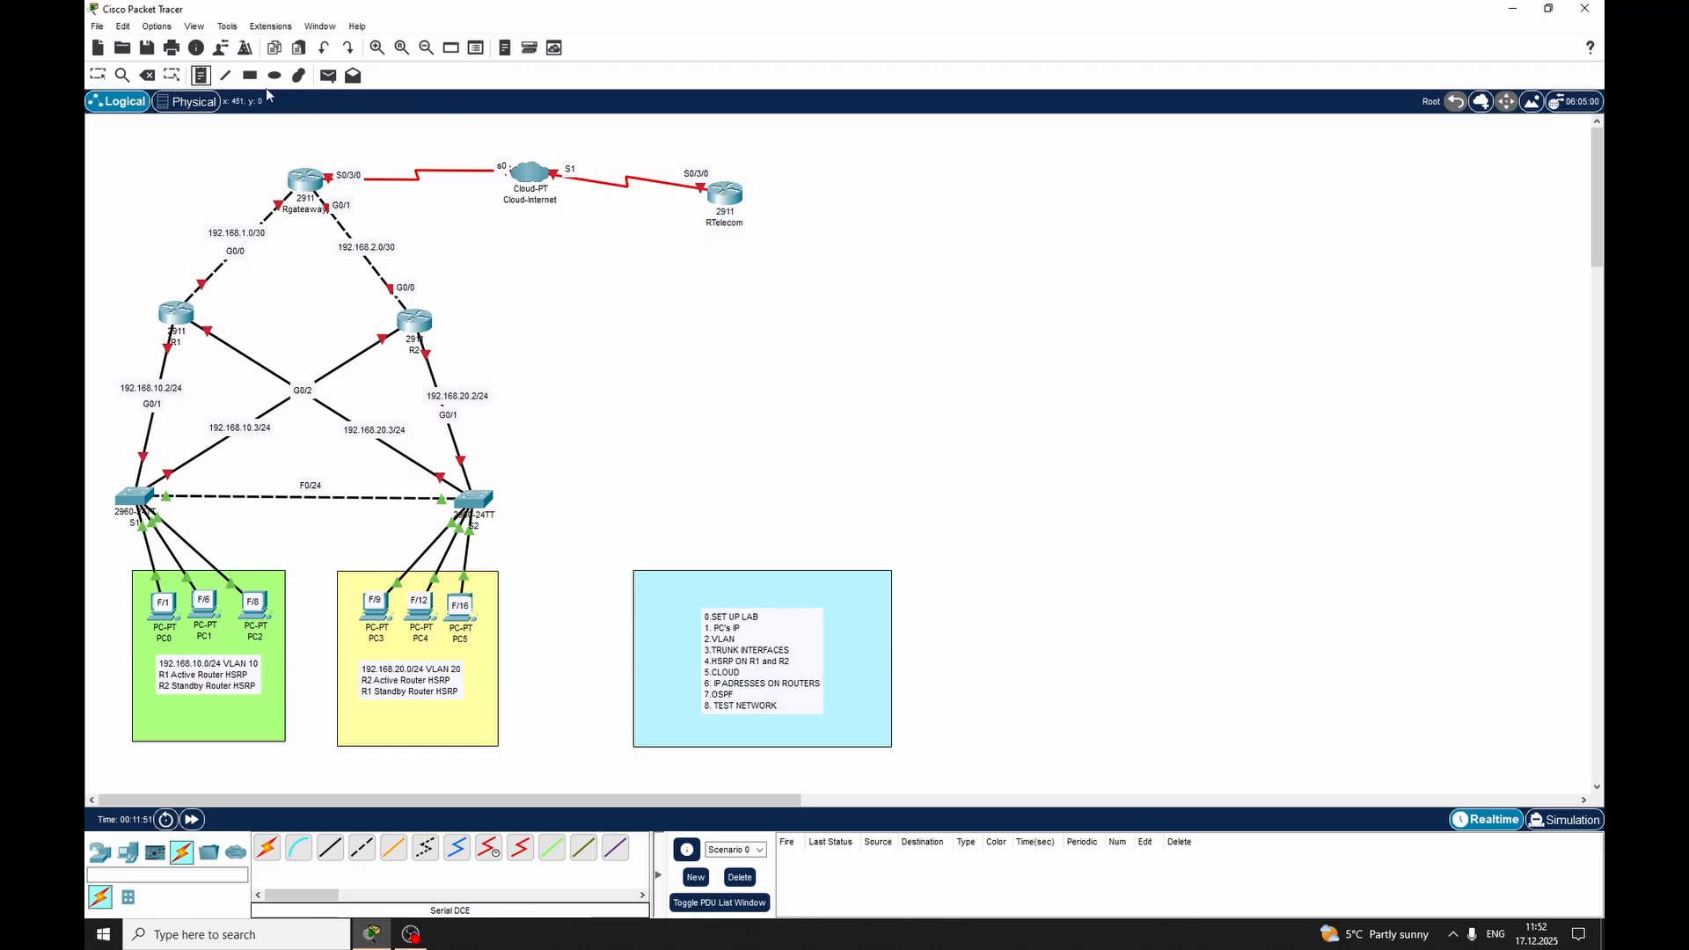
left_click(480, 133)
type("200.208")
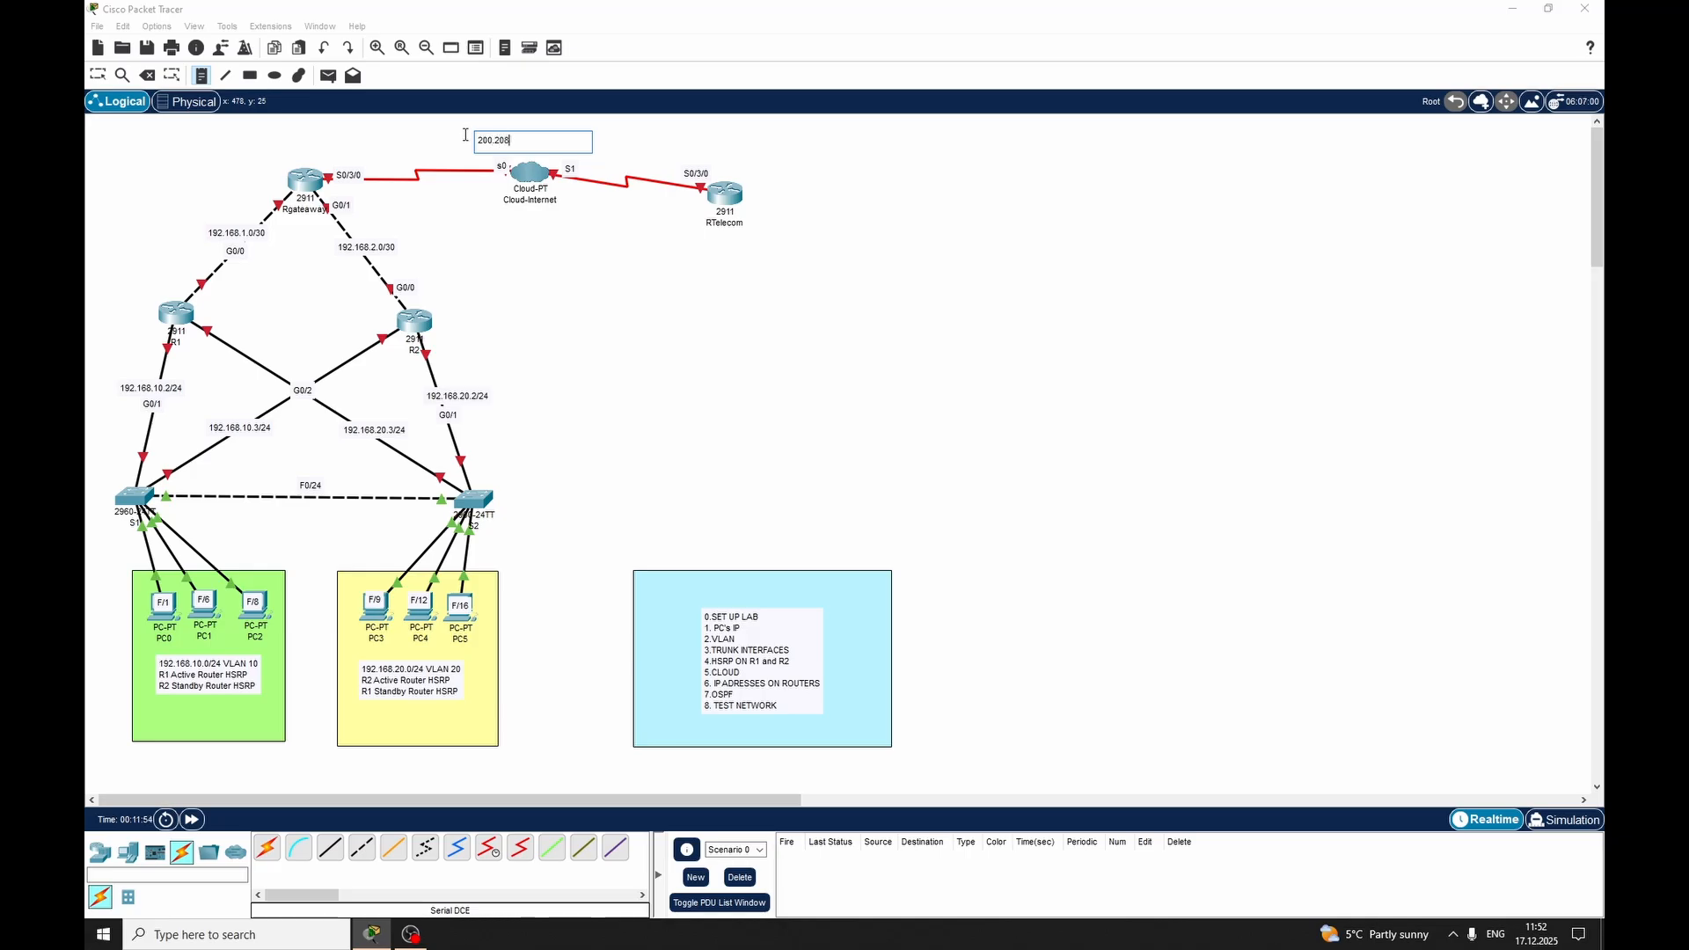
type(".39.0/30")
key("Escape")
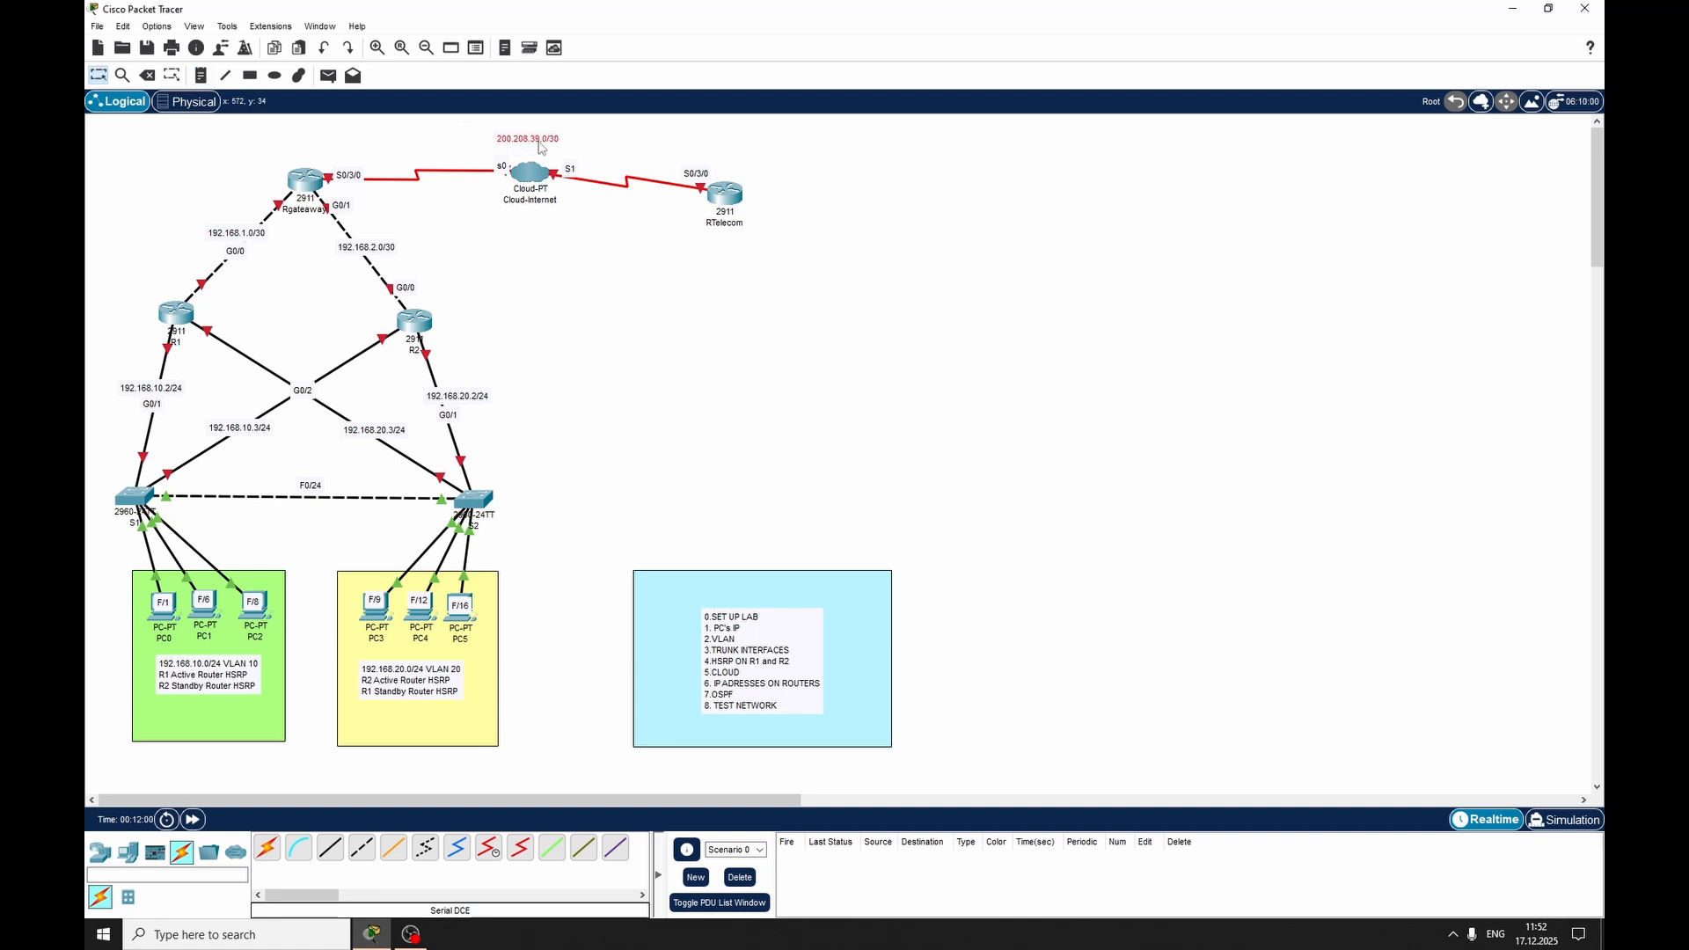
Give PC0 the static IPv4 address 192.168.10.4 with subnet mask 255.255.255.0
left_click(168, 622)
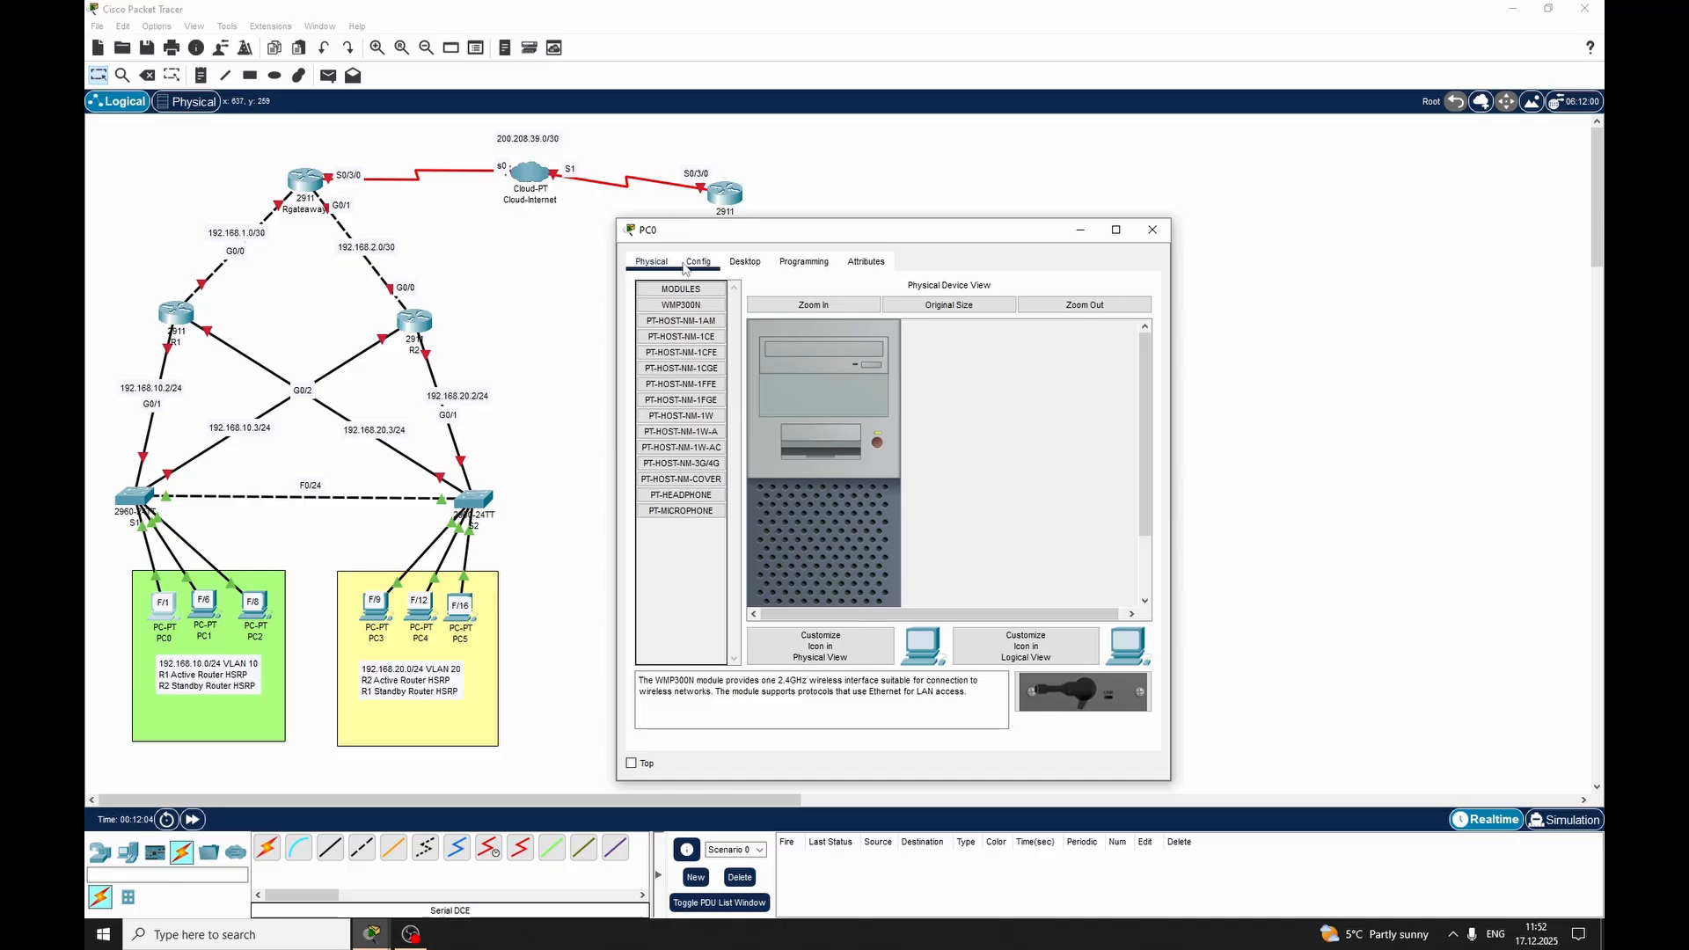
left_click(697, 263)
left_click(745, 261)
left_click(704, 334)
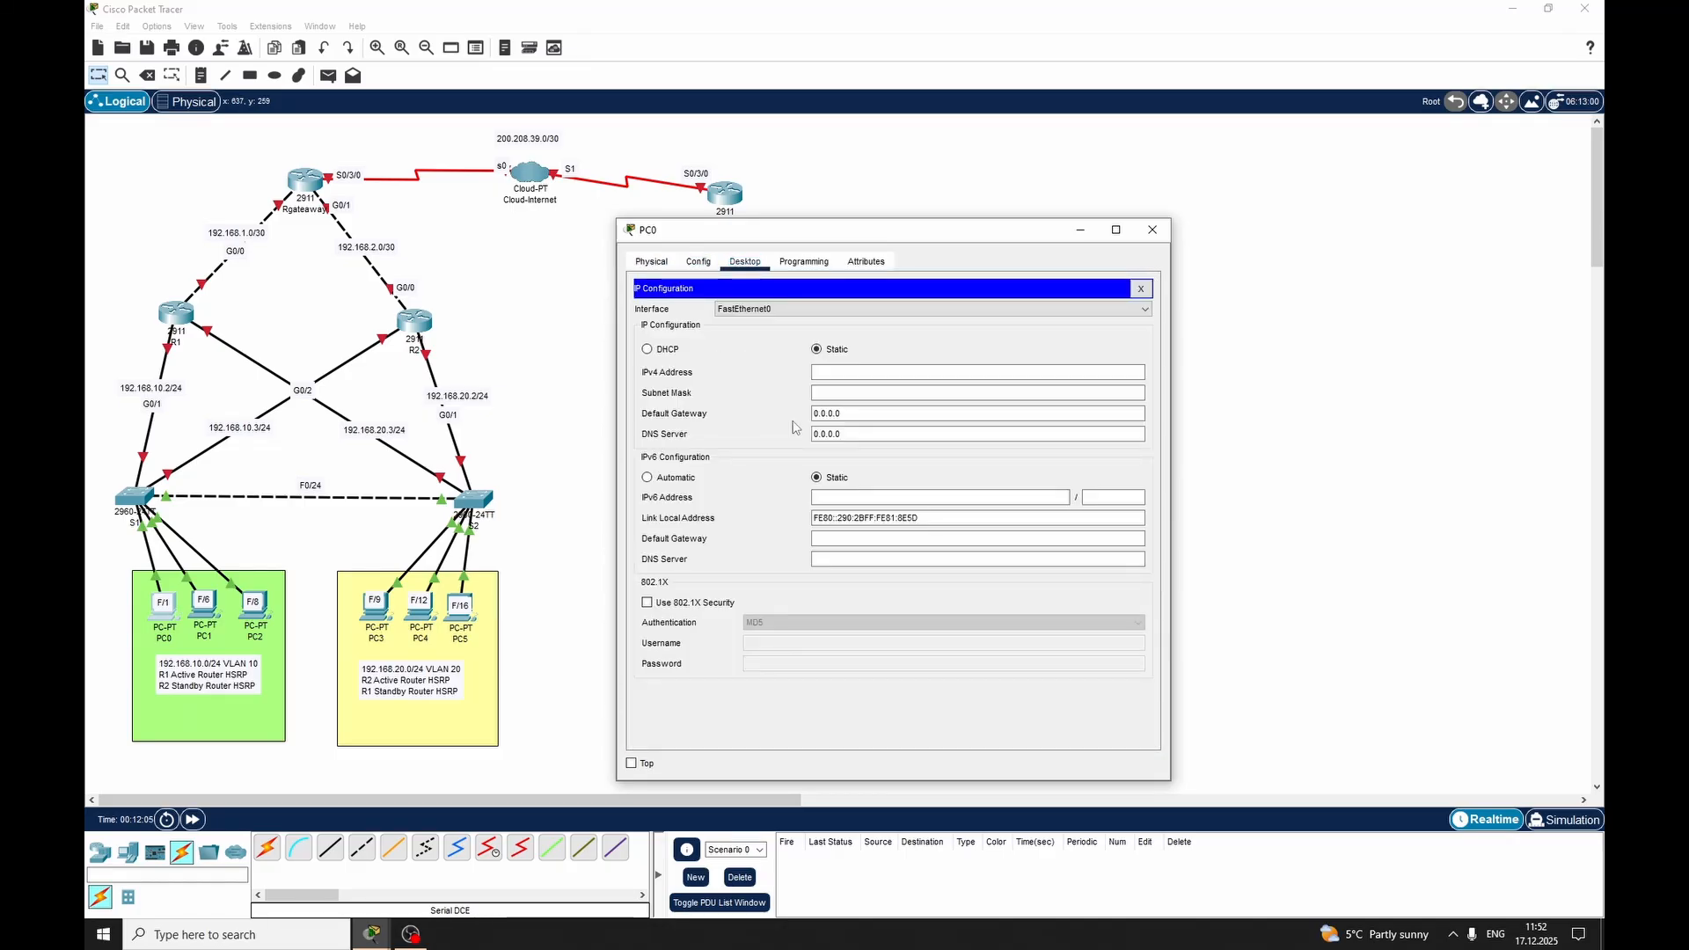
left_click(846, 371)
type("19")
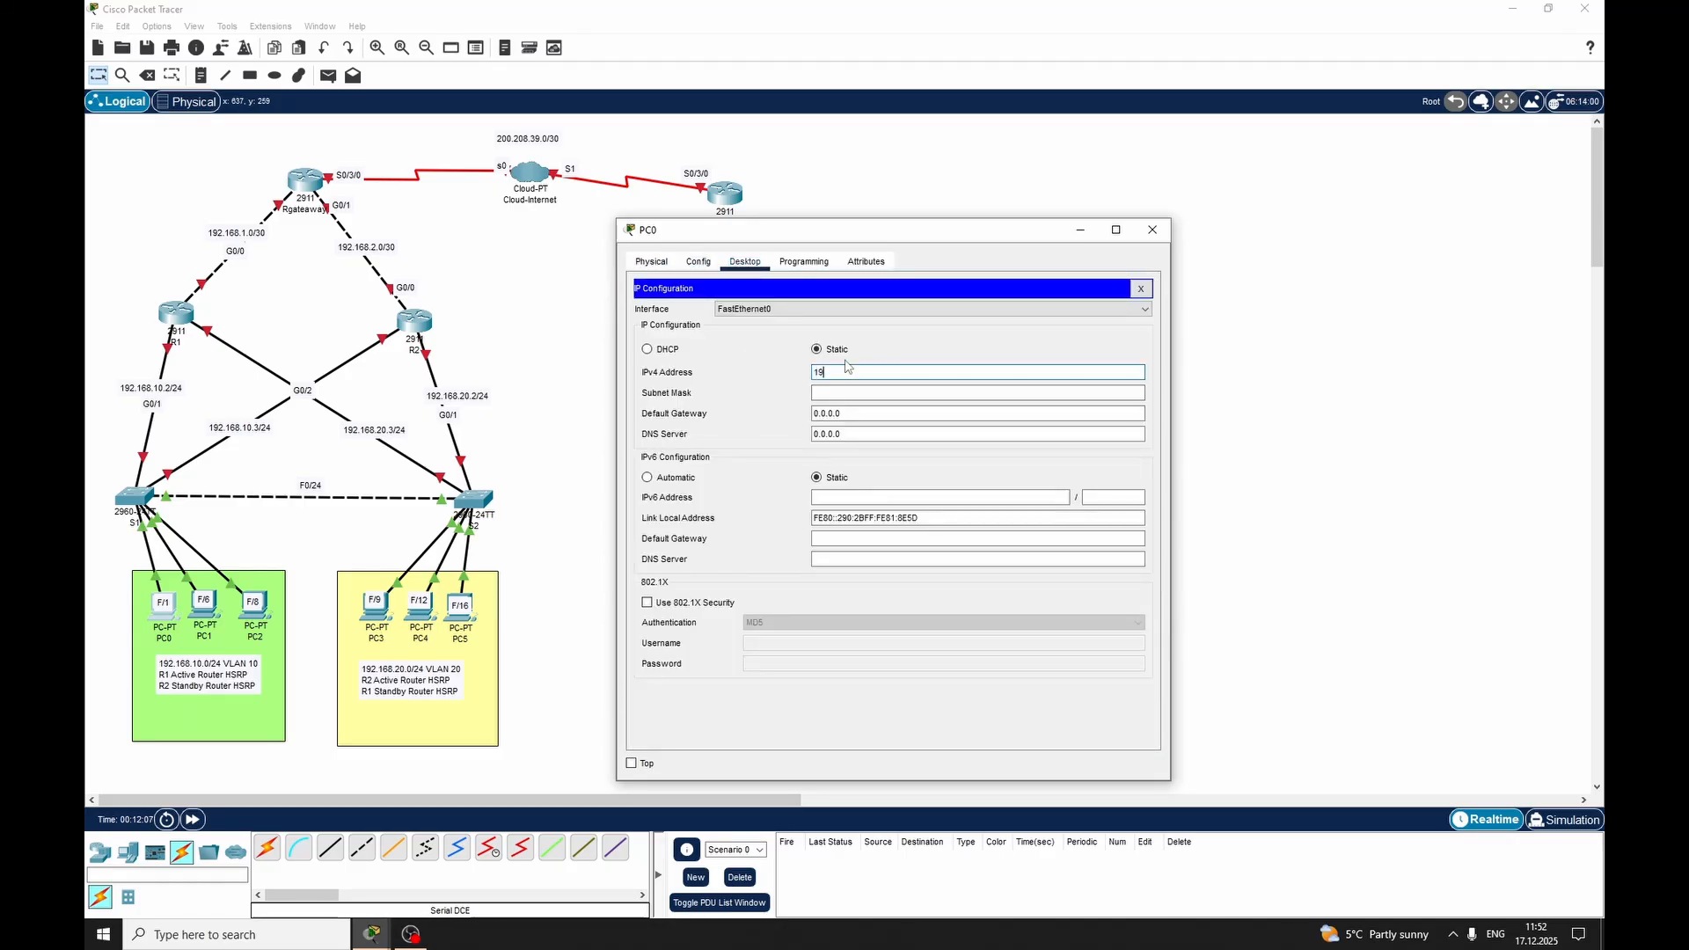
type("2.168.10.4")
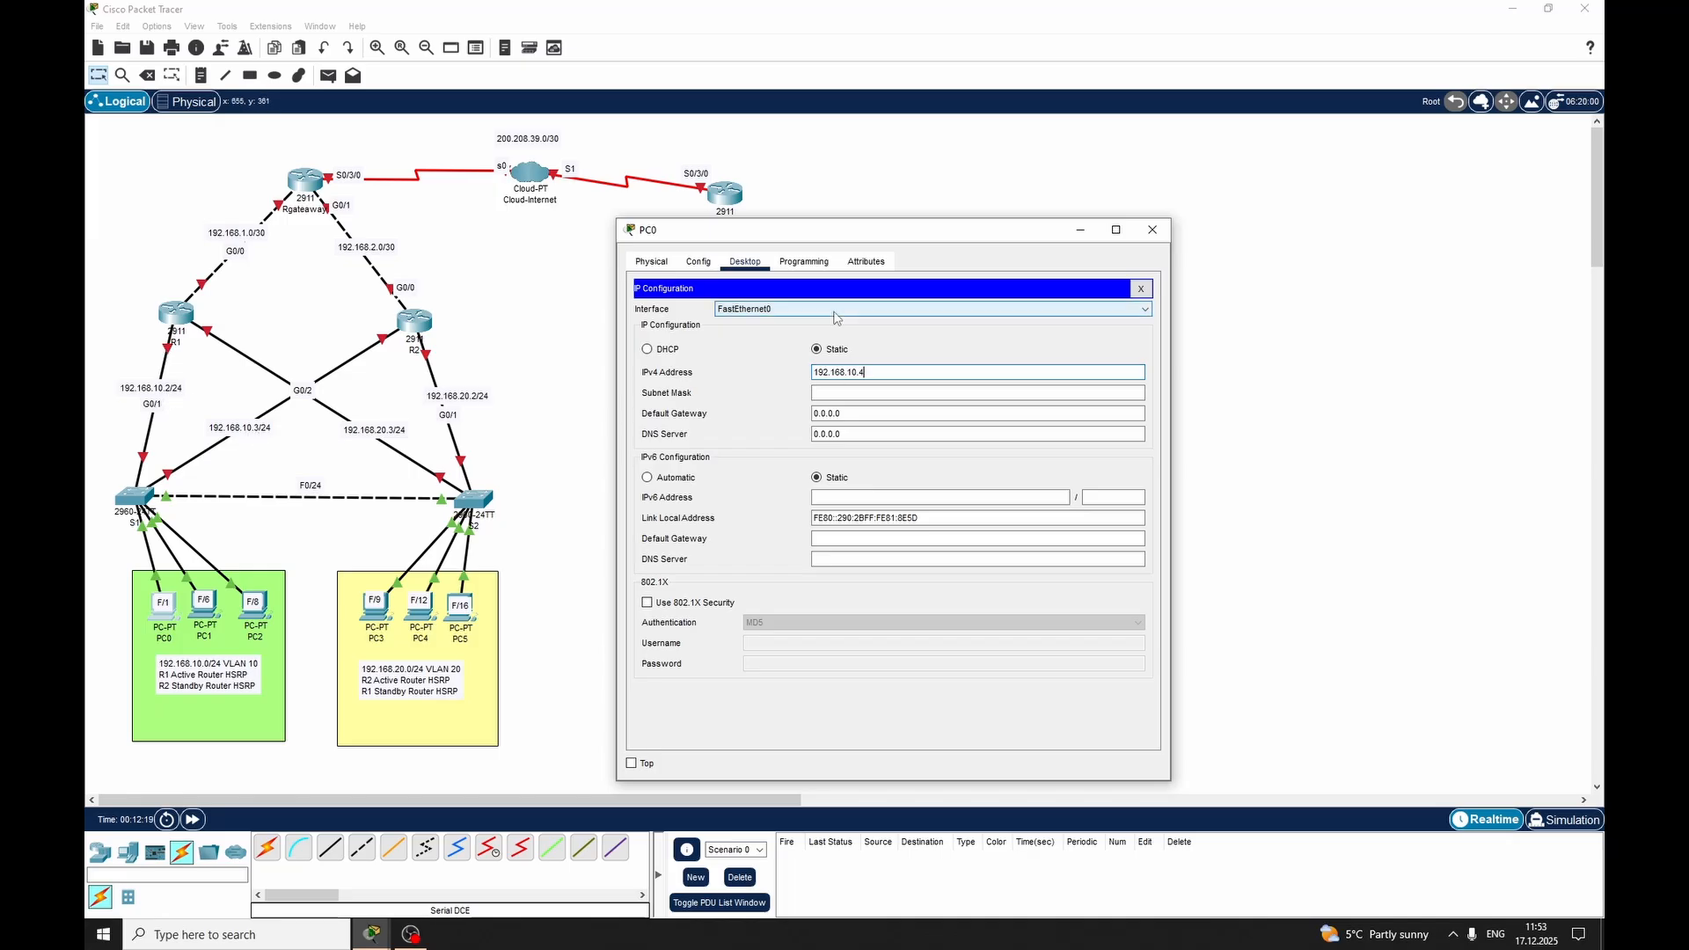
key("Tab")
Set PC0's default gateway to 192.168.10.1, reusing the network part copied from its IPv4 address, and close its configuration
left_click(860, 372)
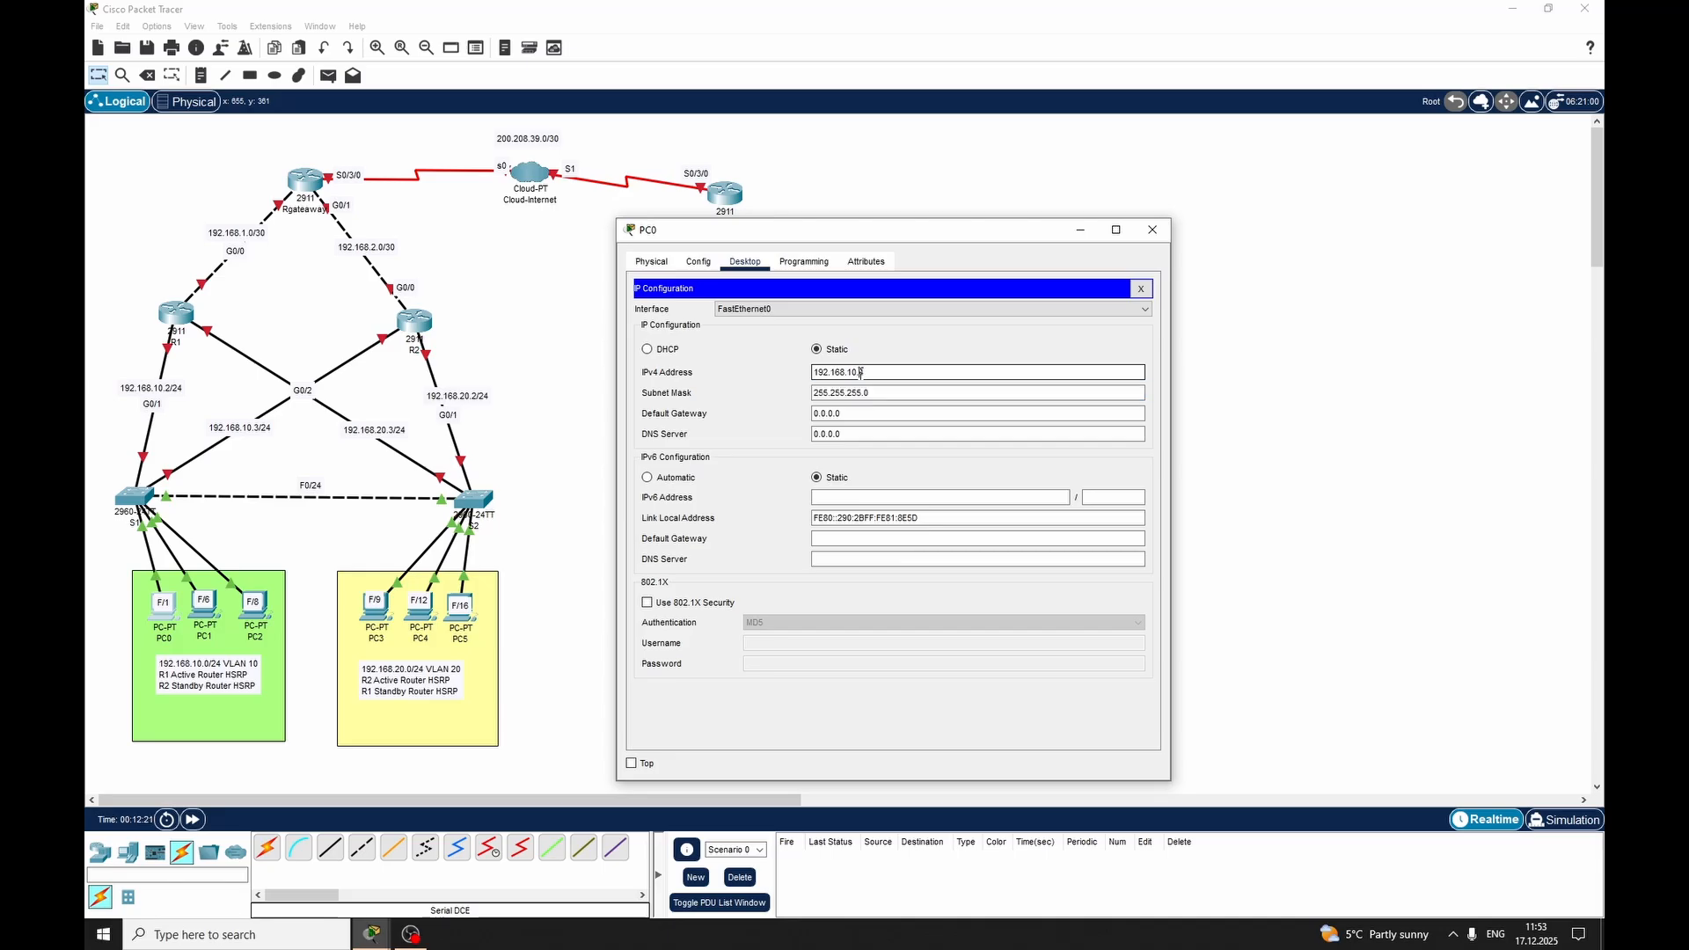
double_click(860, 372)
right_click(842, 373)
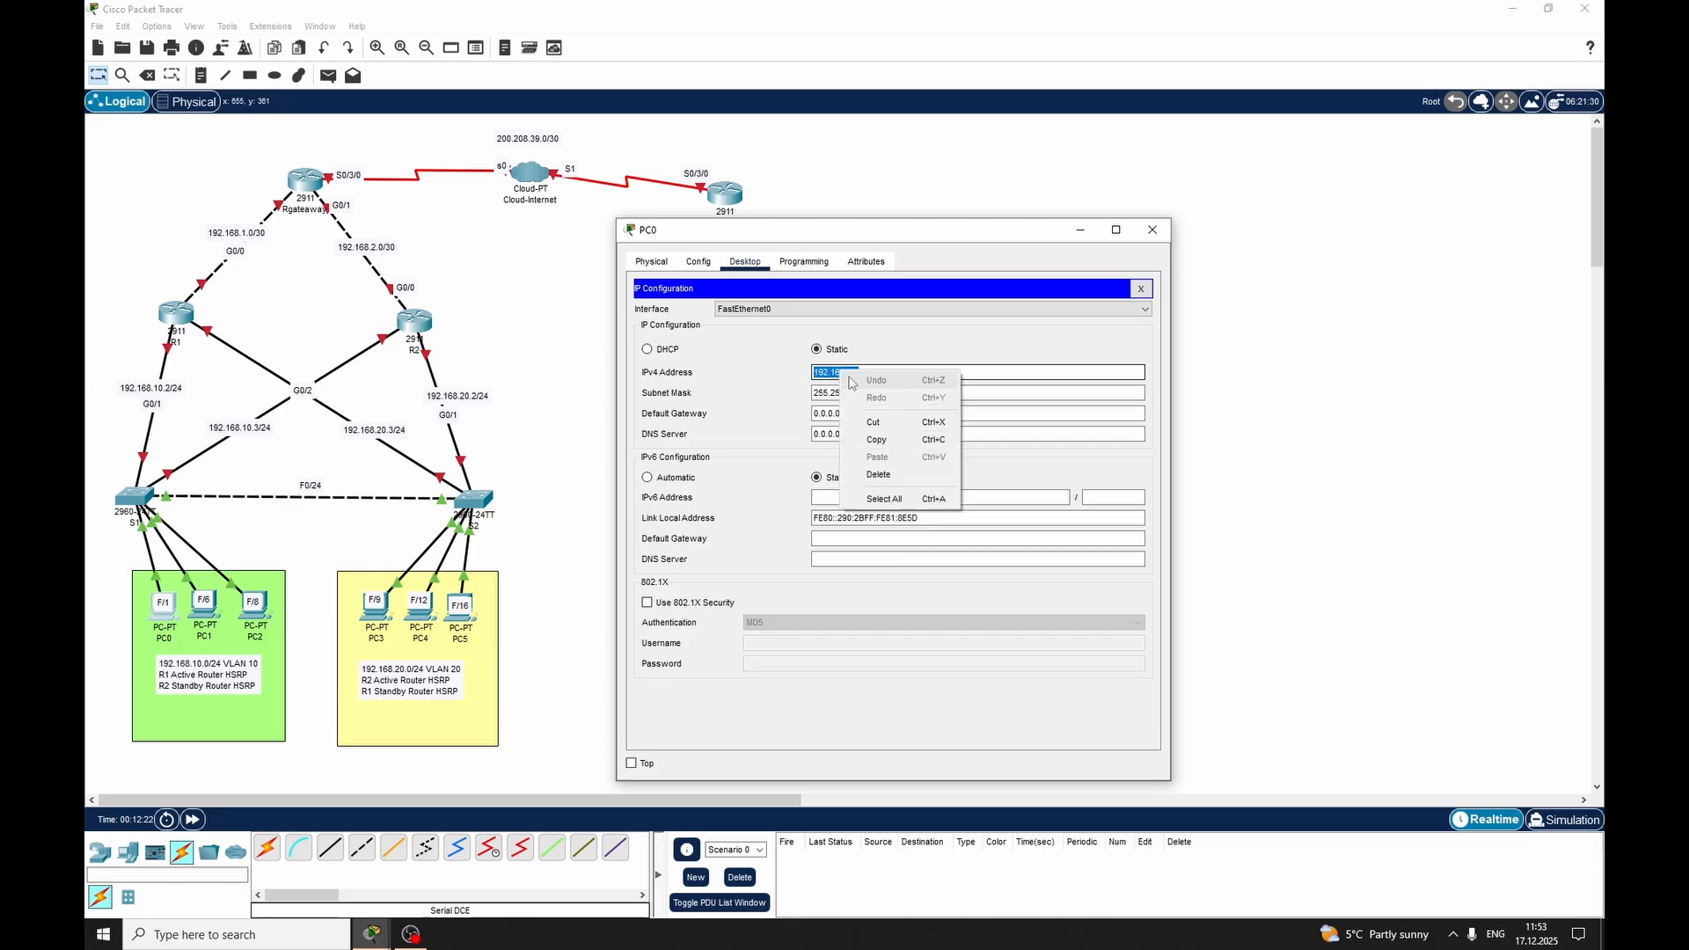
left_click(875, 442)
left_click(871, 414)
left_click_drag(871, 414, 737, 423)
key("ctrl+v")
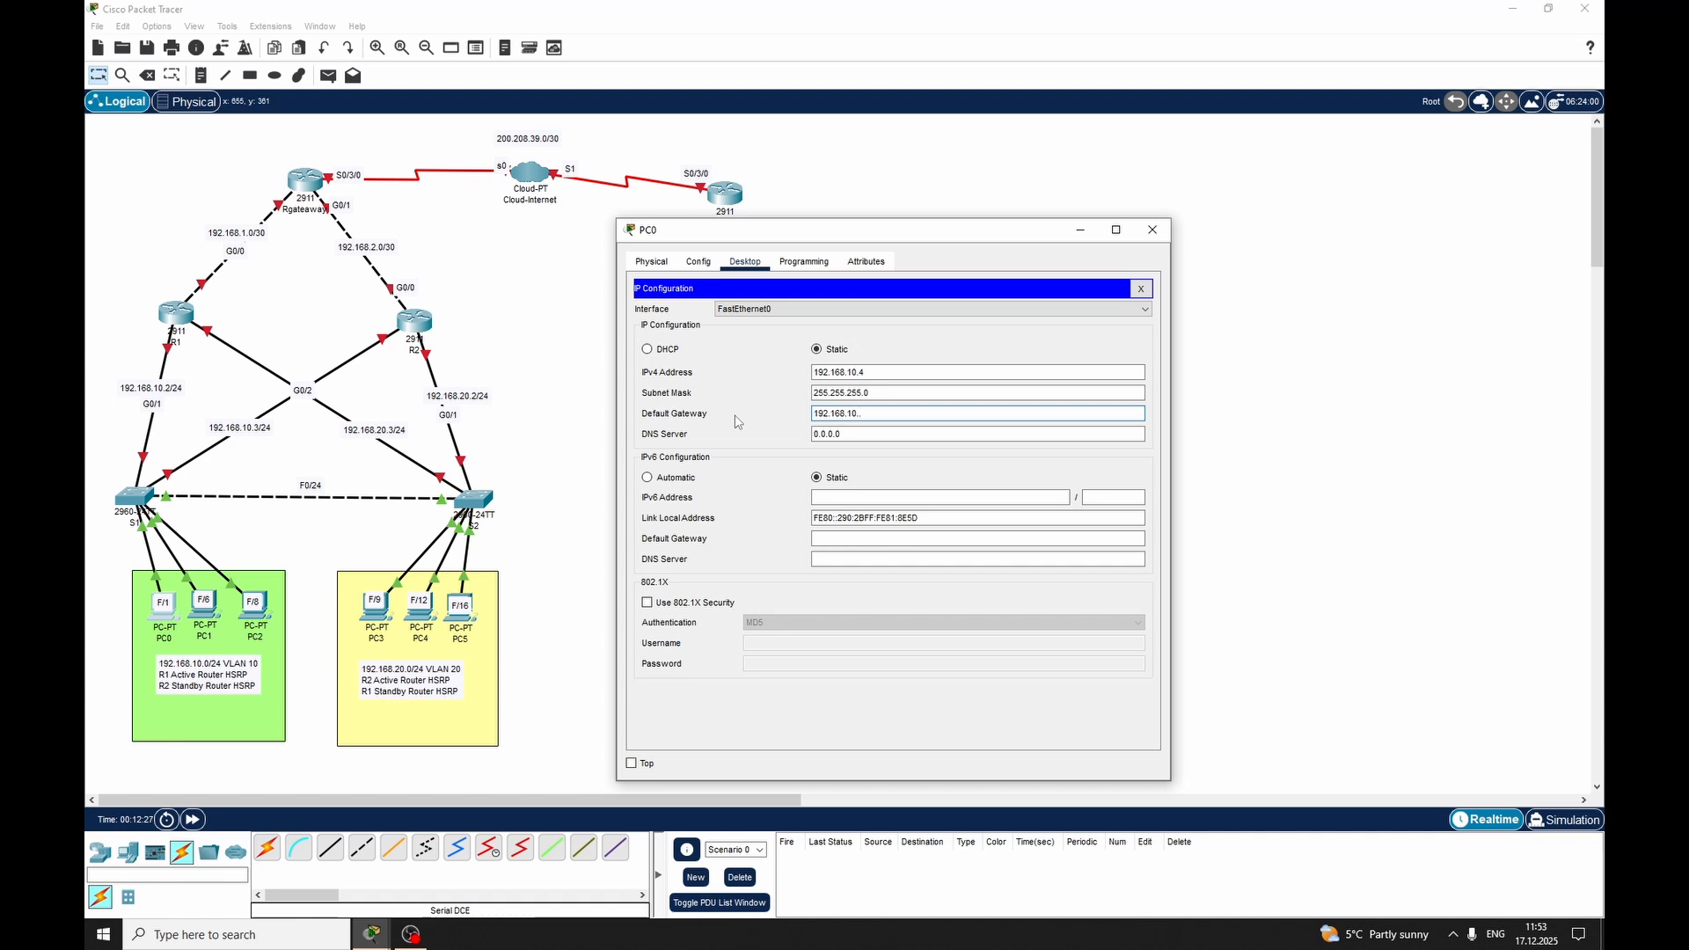
type("1")
left_click(1152, 231)
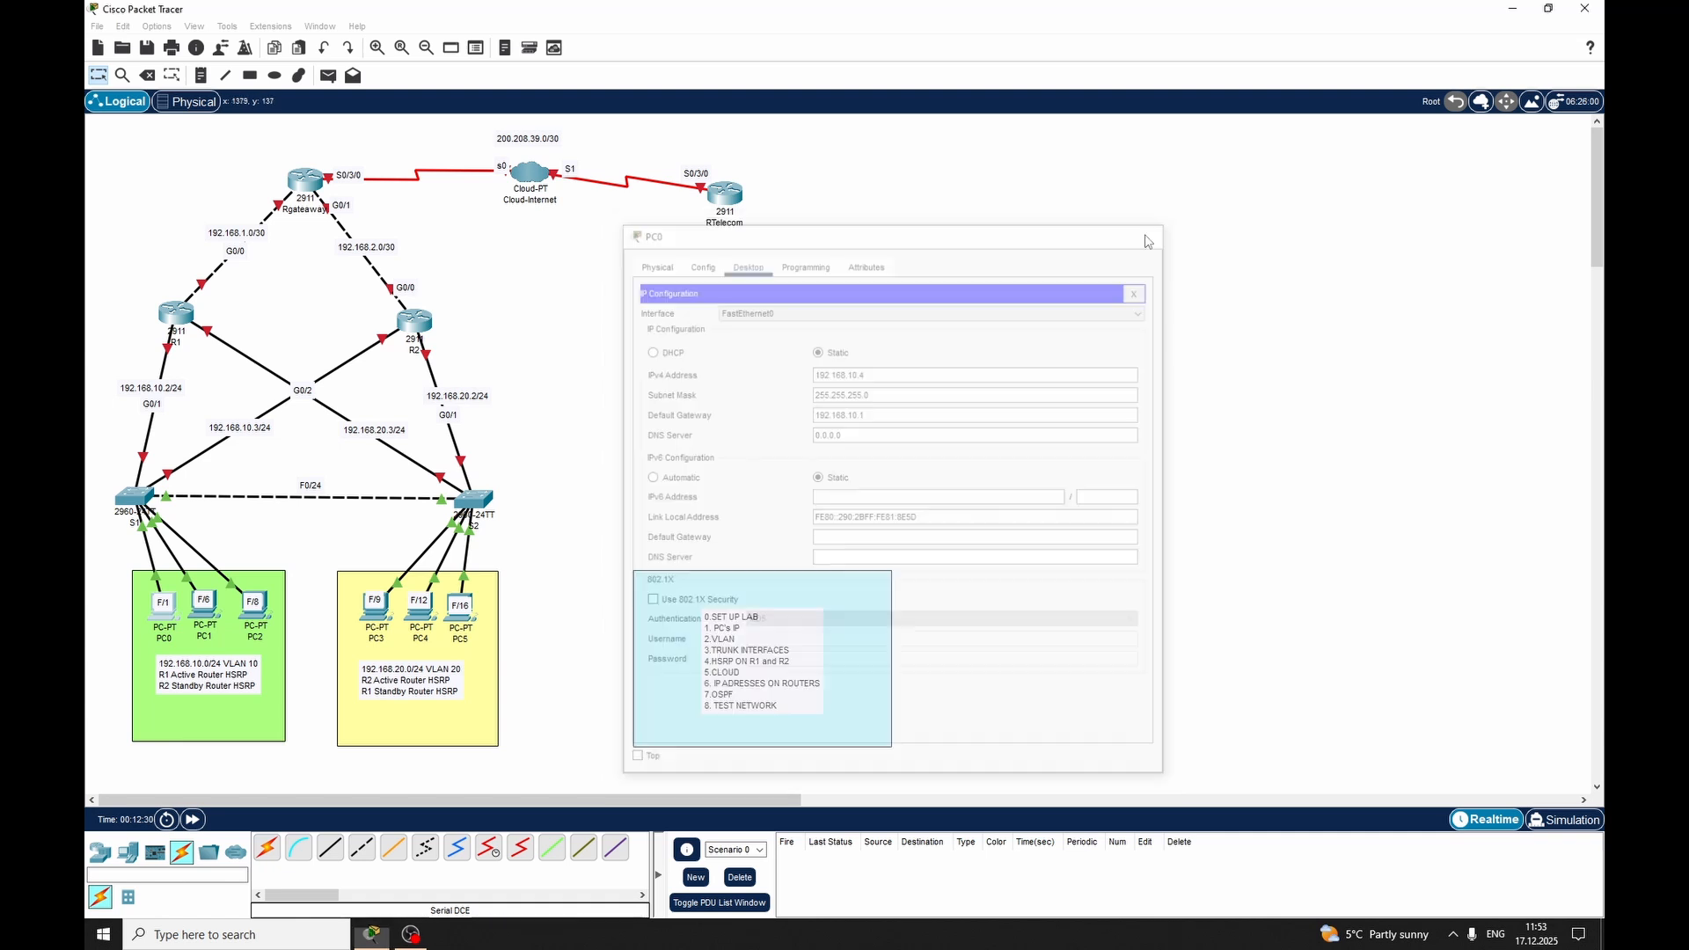
Configure PC1 with static IPv4 address 192.168.10.5, subnet mask 255.255.255.0 and default gateway 192.168.10.1
left_click(204, 605)
left_click(698, 262)
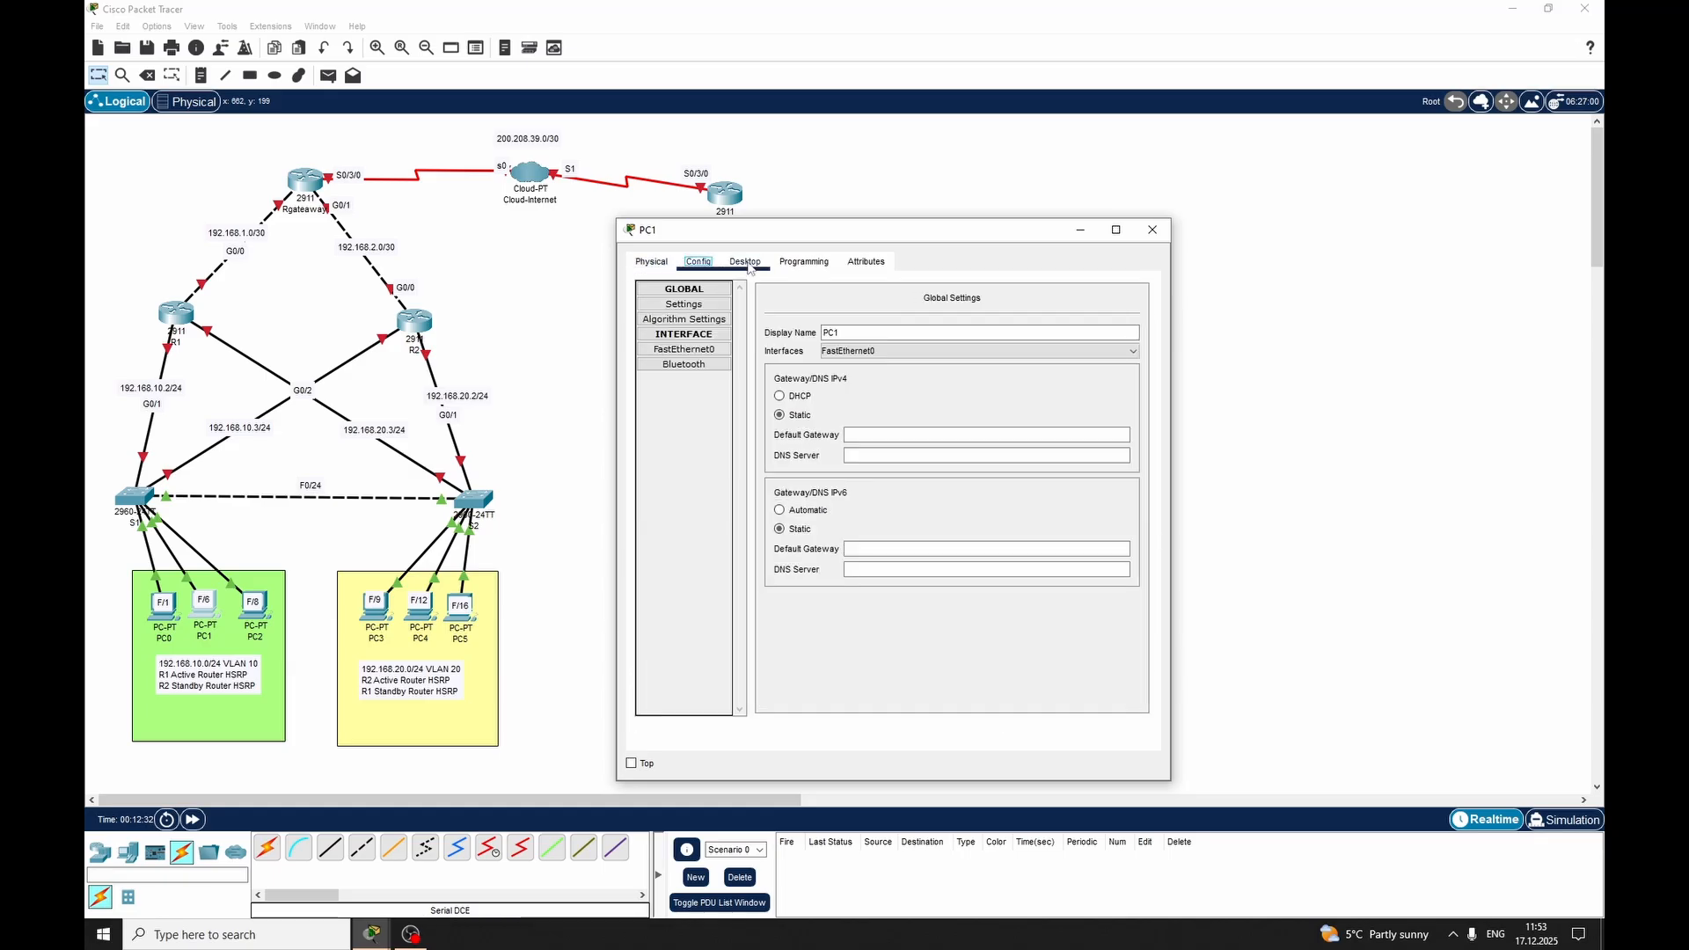
left_click(745, 262)
left_click(674, 332)
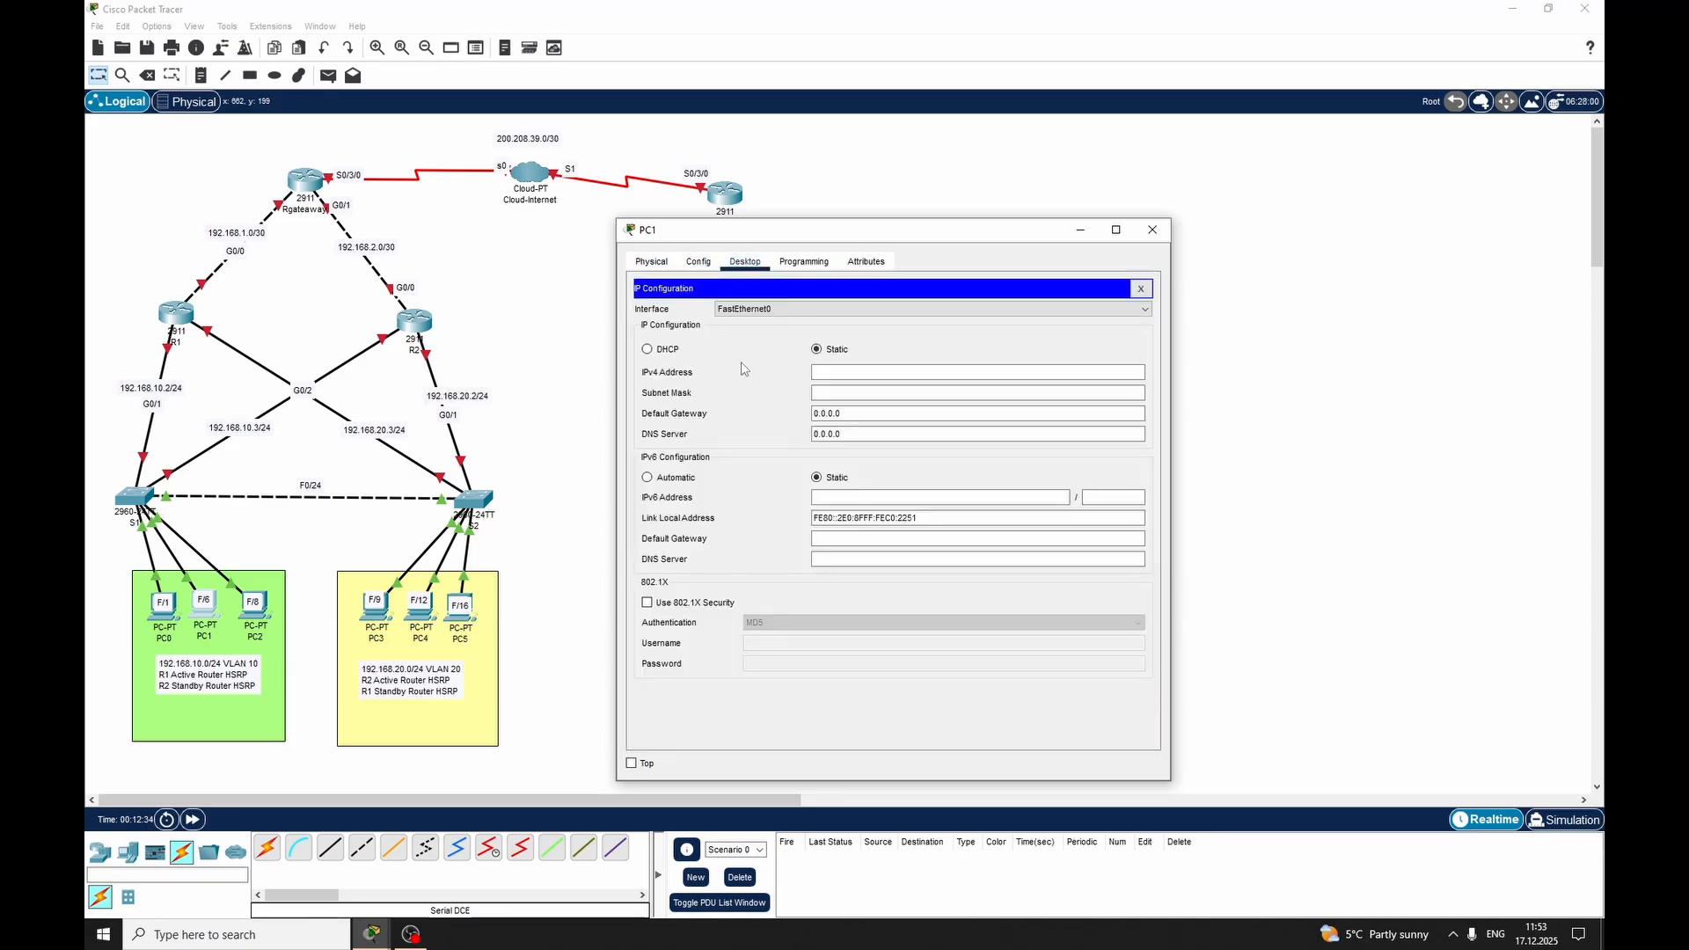
left_click(857, 373)
type("192.168.10.5")
key("Tab")
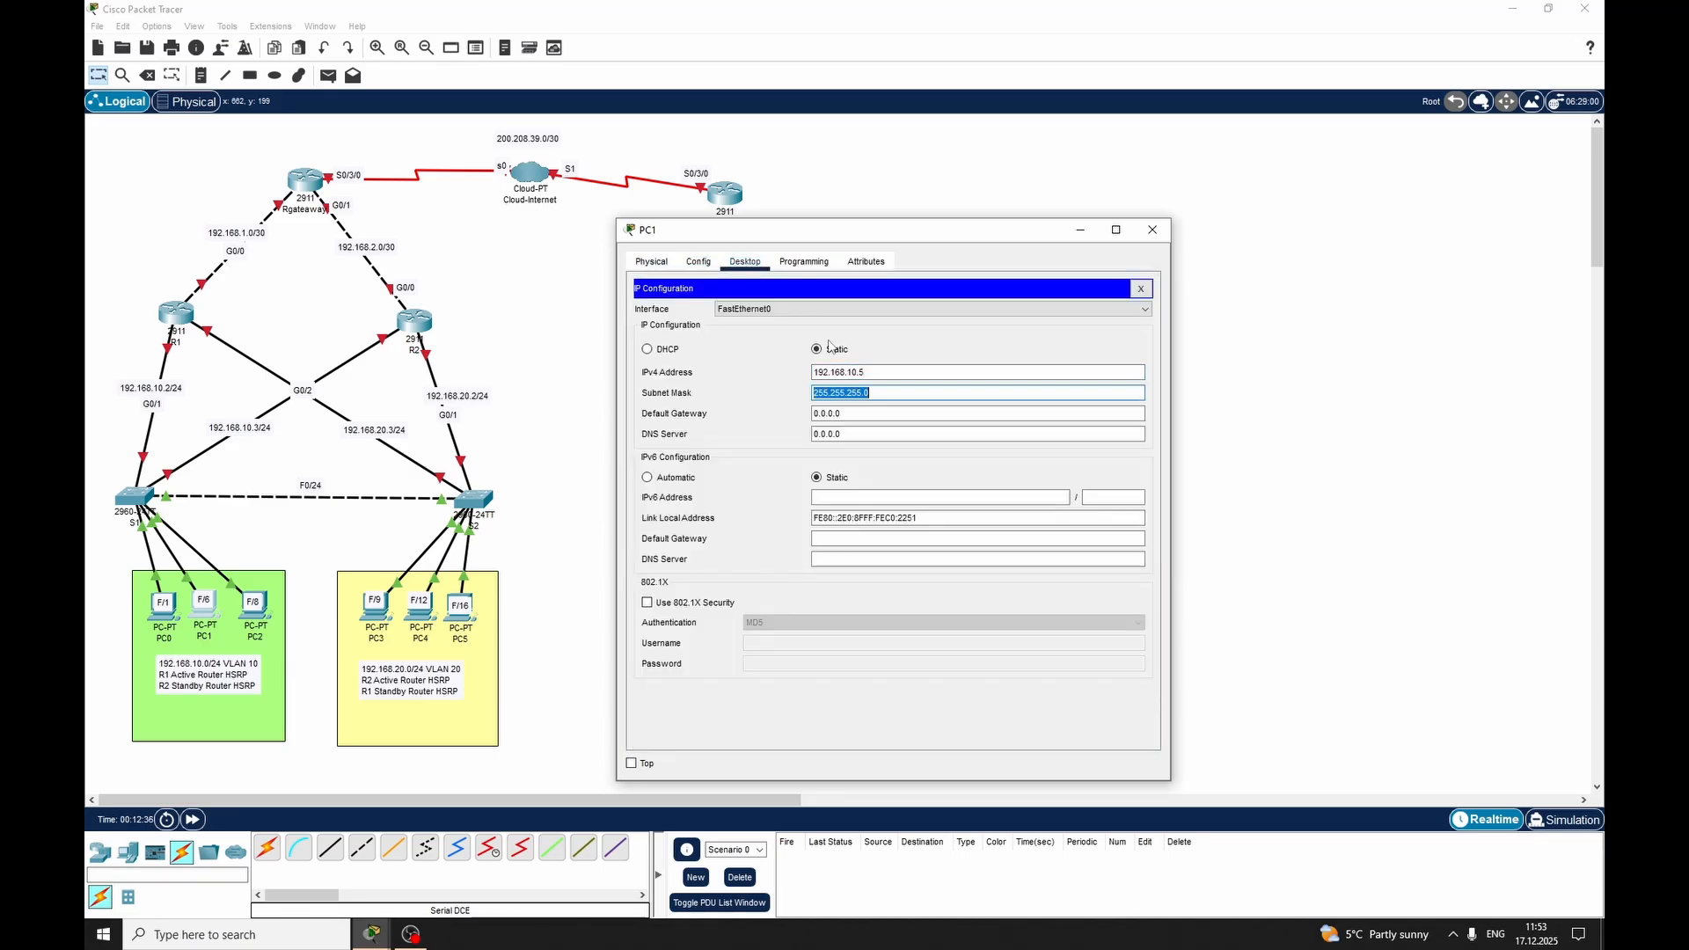
key("Tab")
type("192.168.10.")
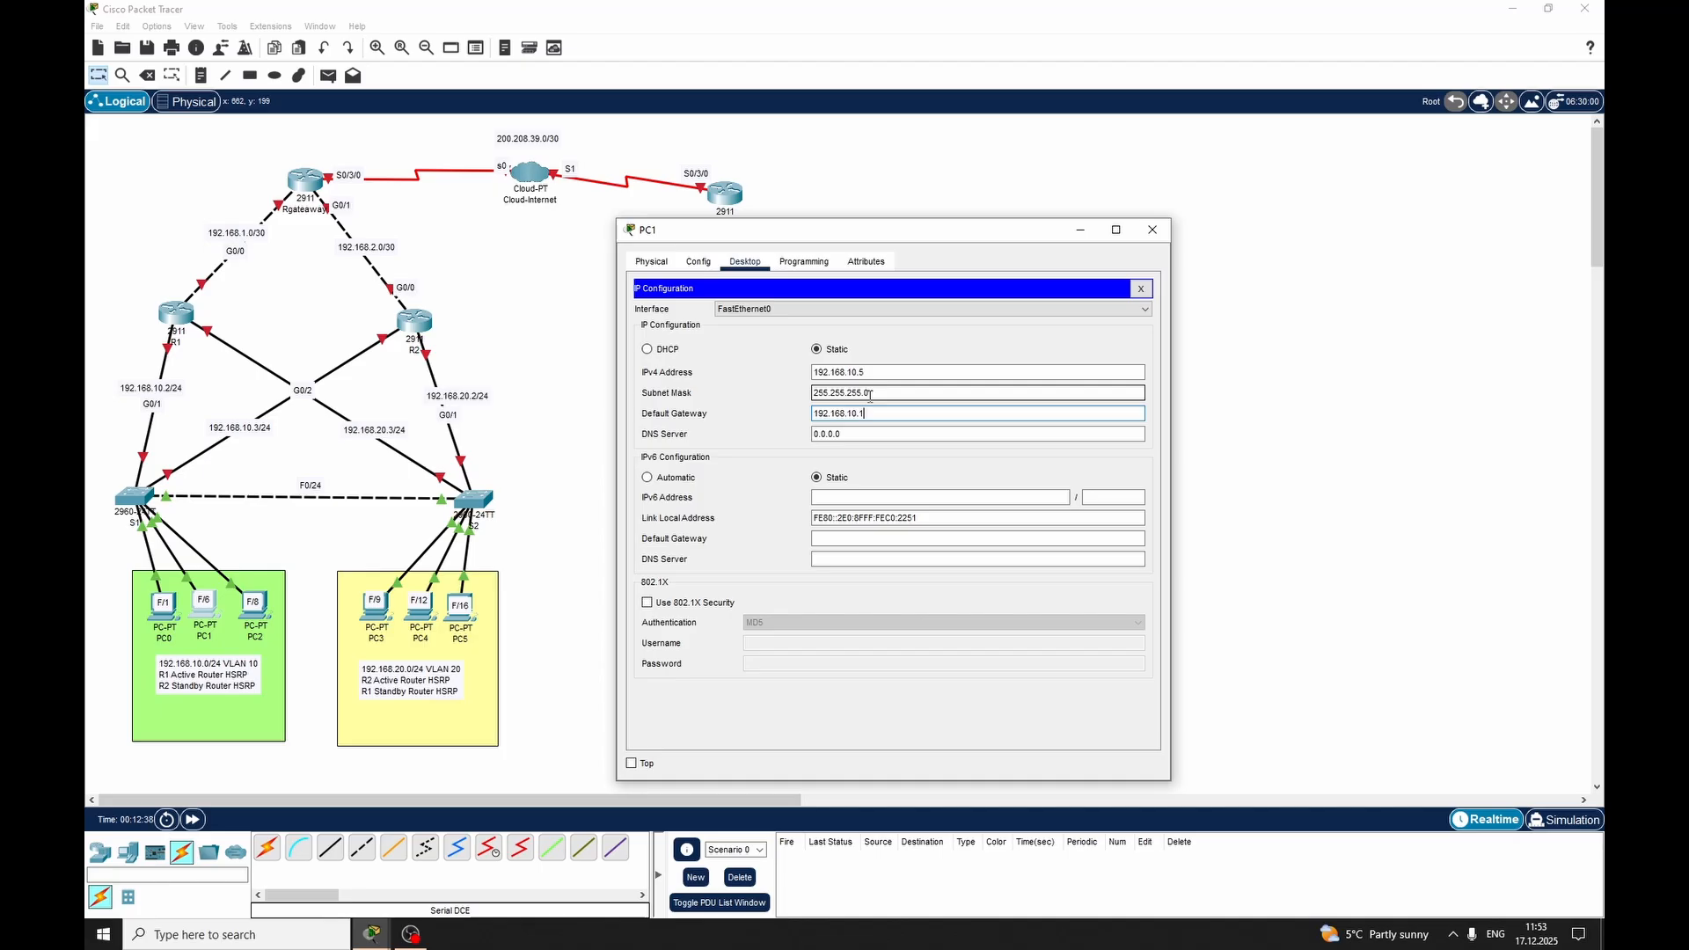
left_click(1152, 229)
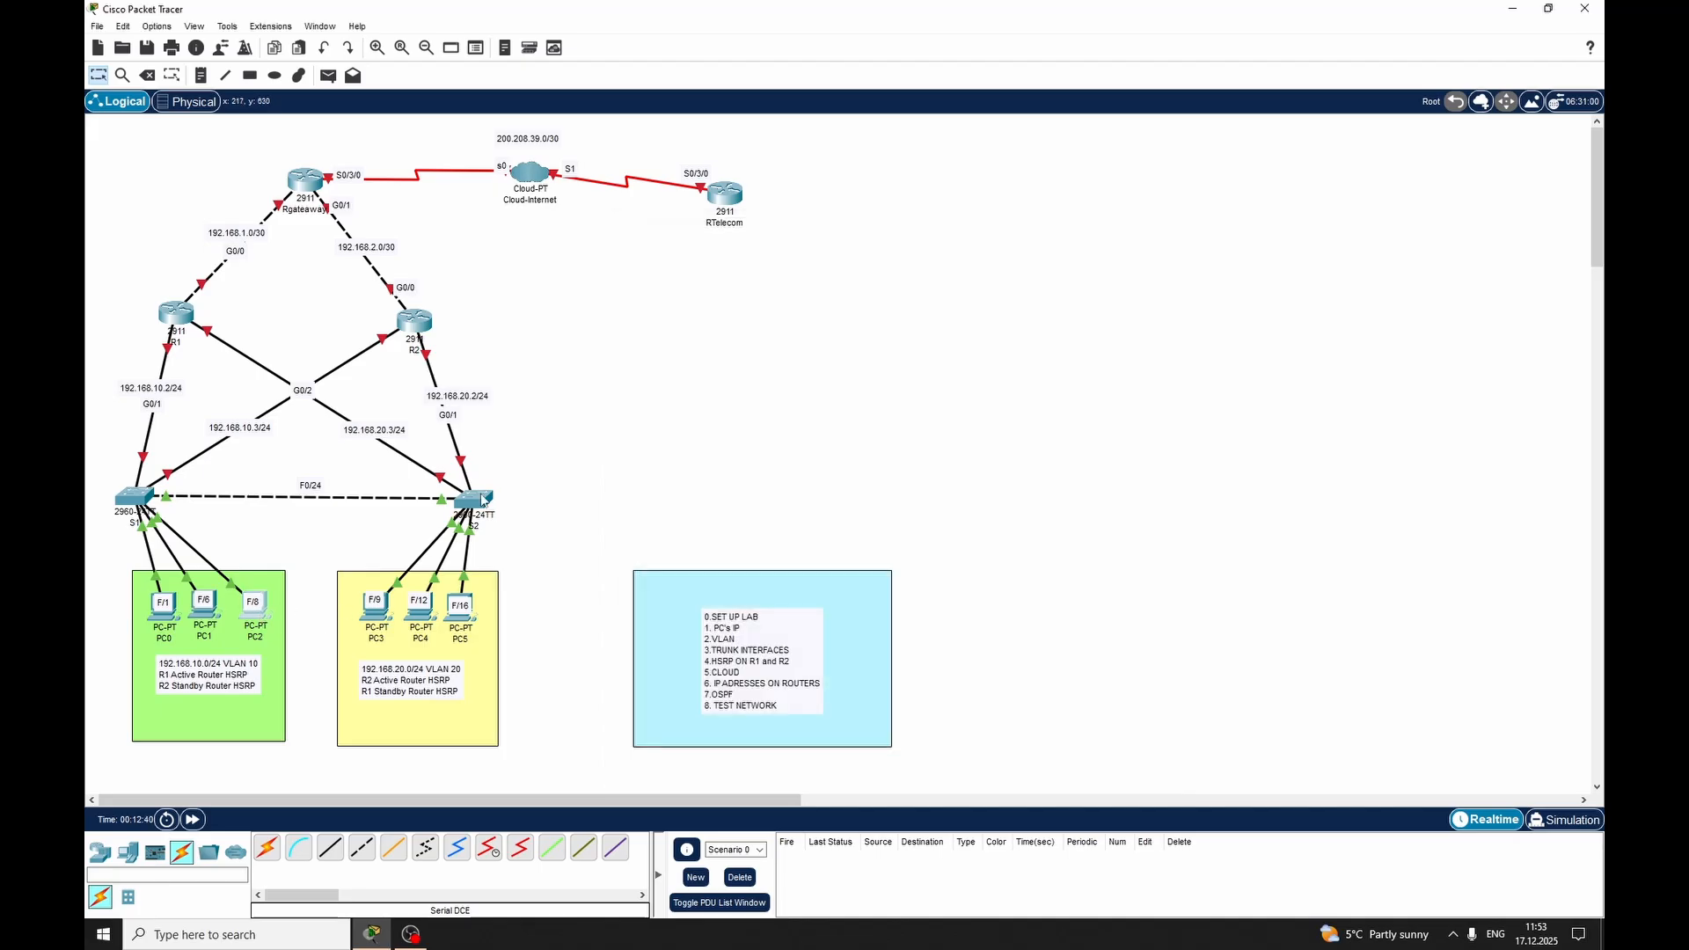
Configure PC2 with static IPv4 address 192.168.10.6, subnet mask 255.255.255.0 and default gateway 192.168.10.1
left_click(254, 604)
left_click(698, 262)
left_click(745, 262)
left_click(672, 338)
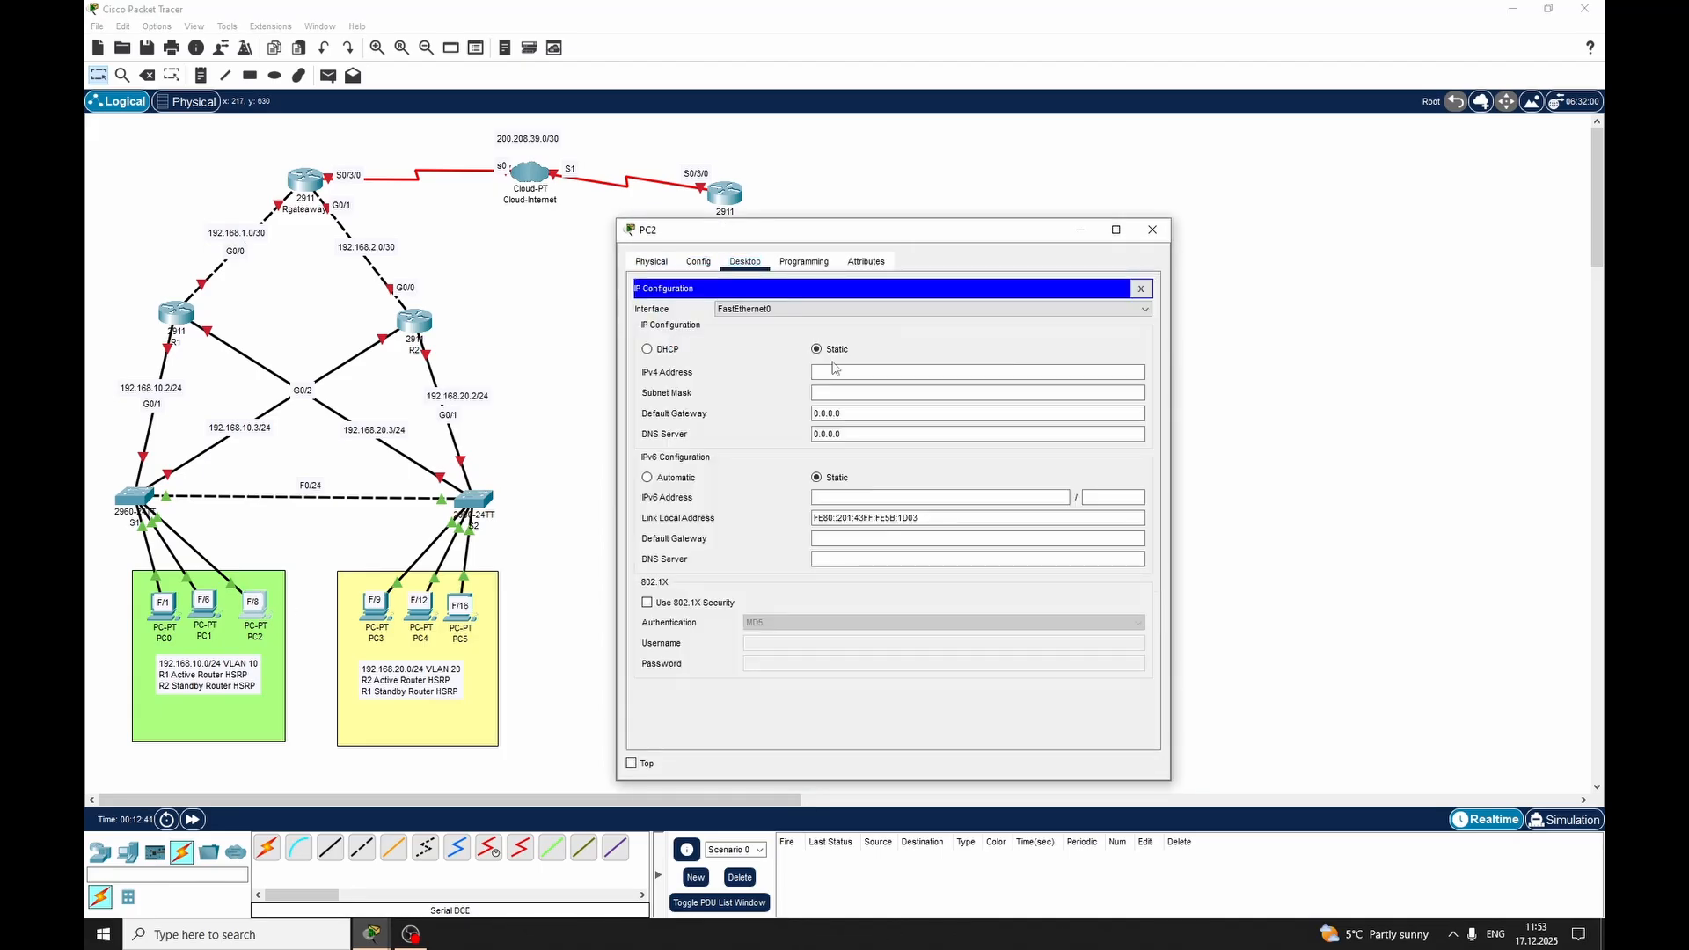
left_click(880, 372)
type("192.168.10.6")
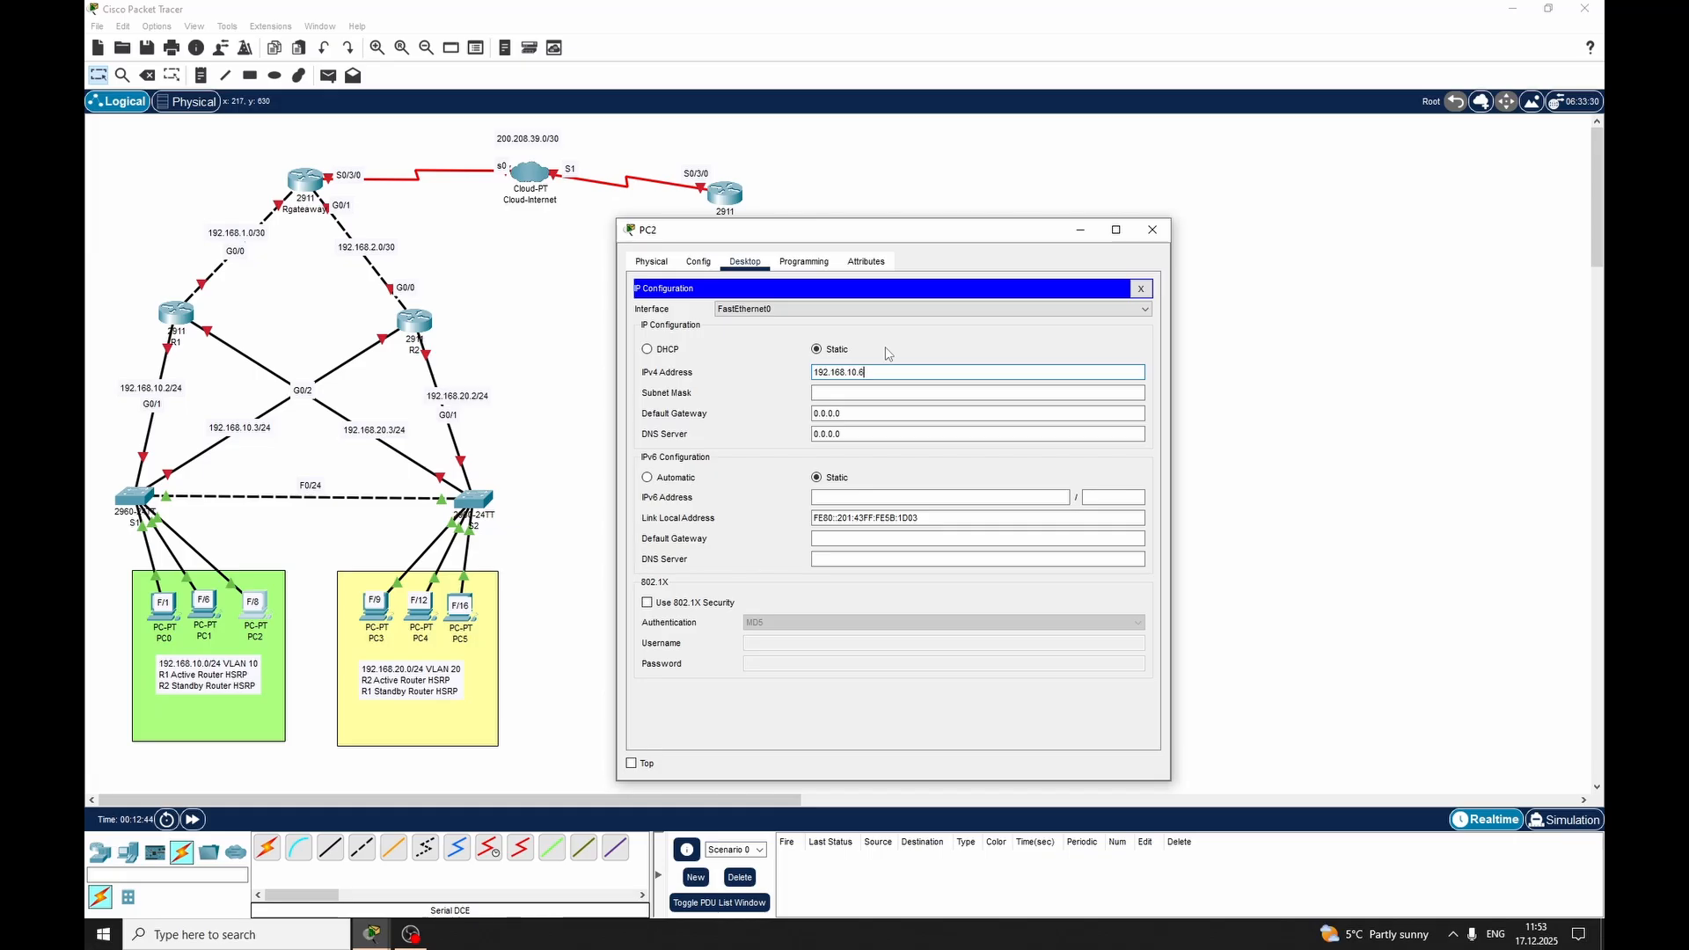
key("Tab")
key("Tab")
type("192.168.10.1")
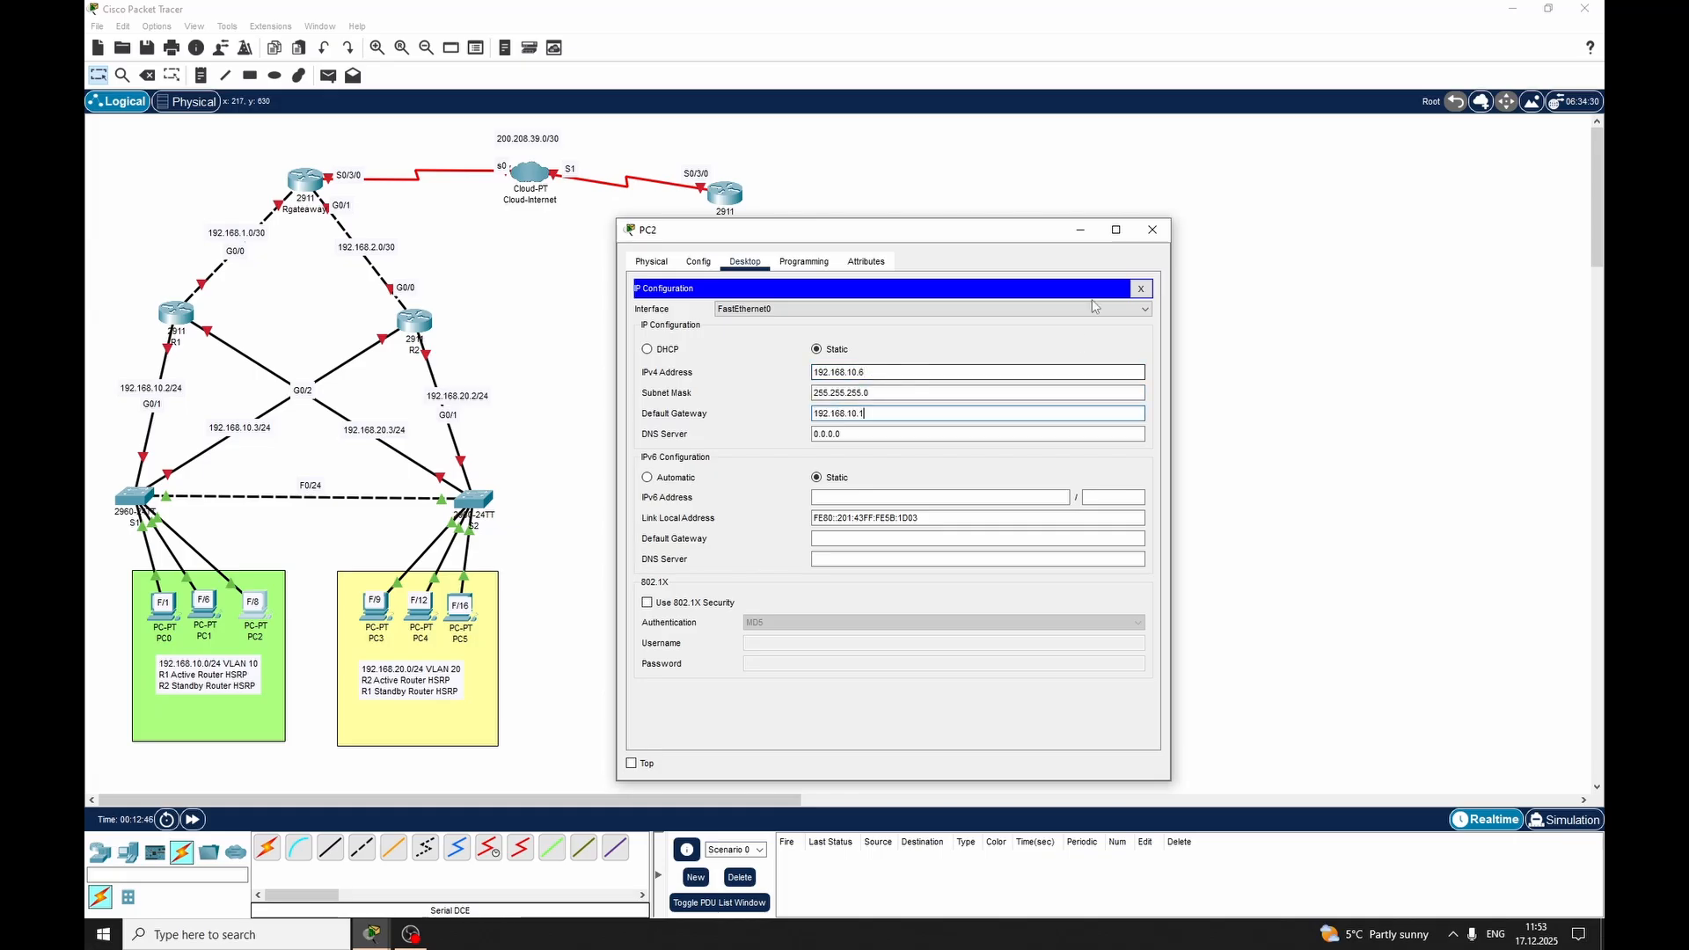
left_click(1153, 229)
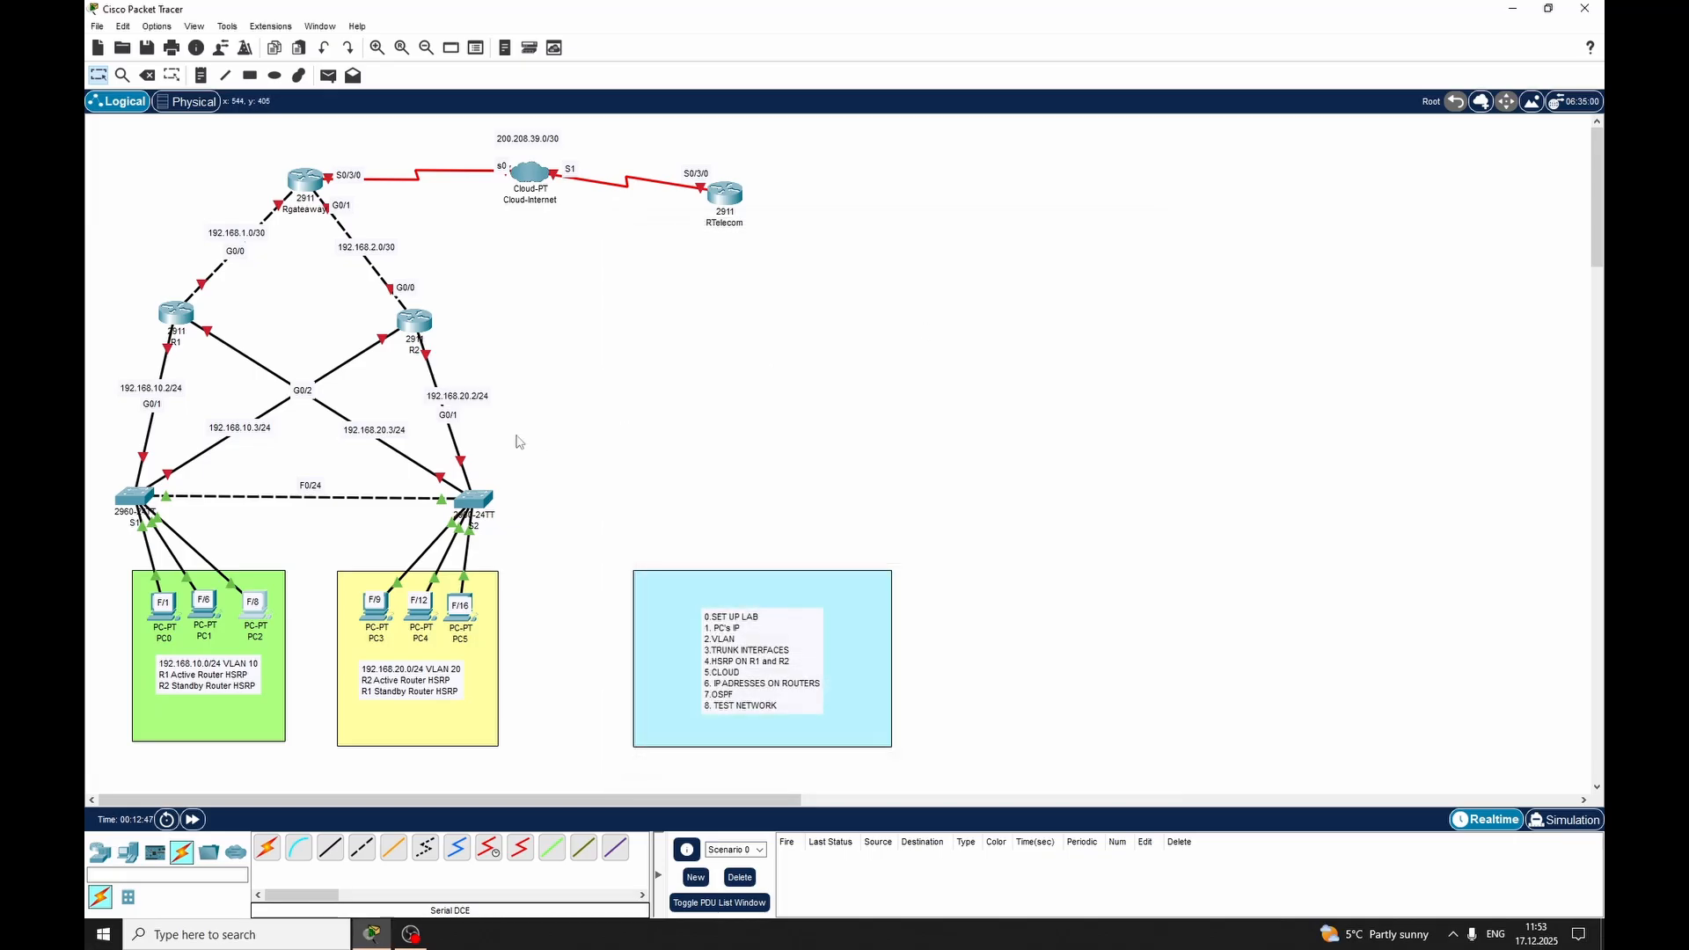
Give PC3 the static IPv4 address 192.168.20.4 with subnet mask 255.255.255.0
left_click(381, 620)
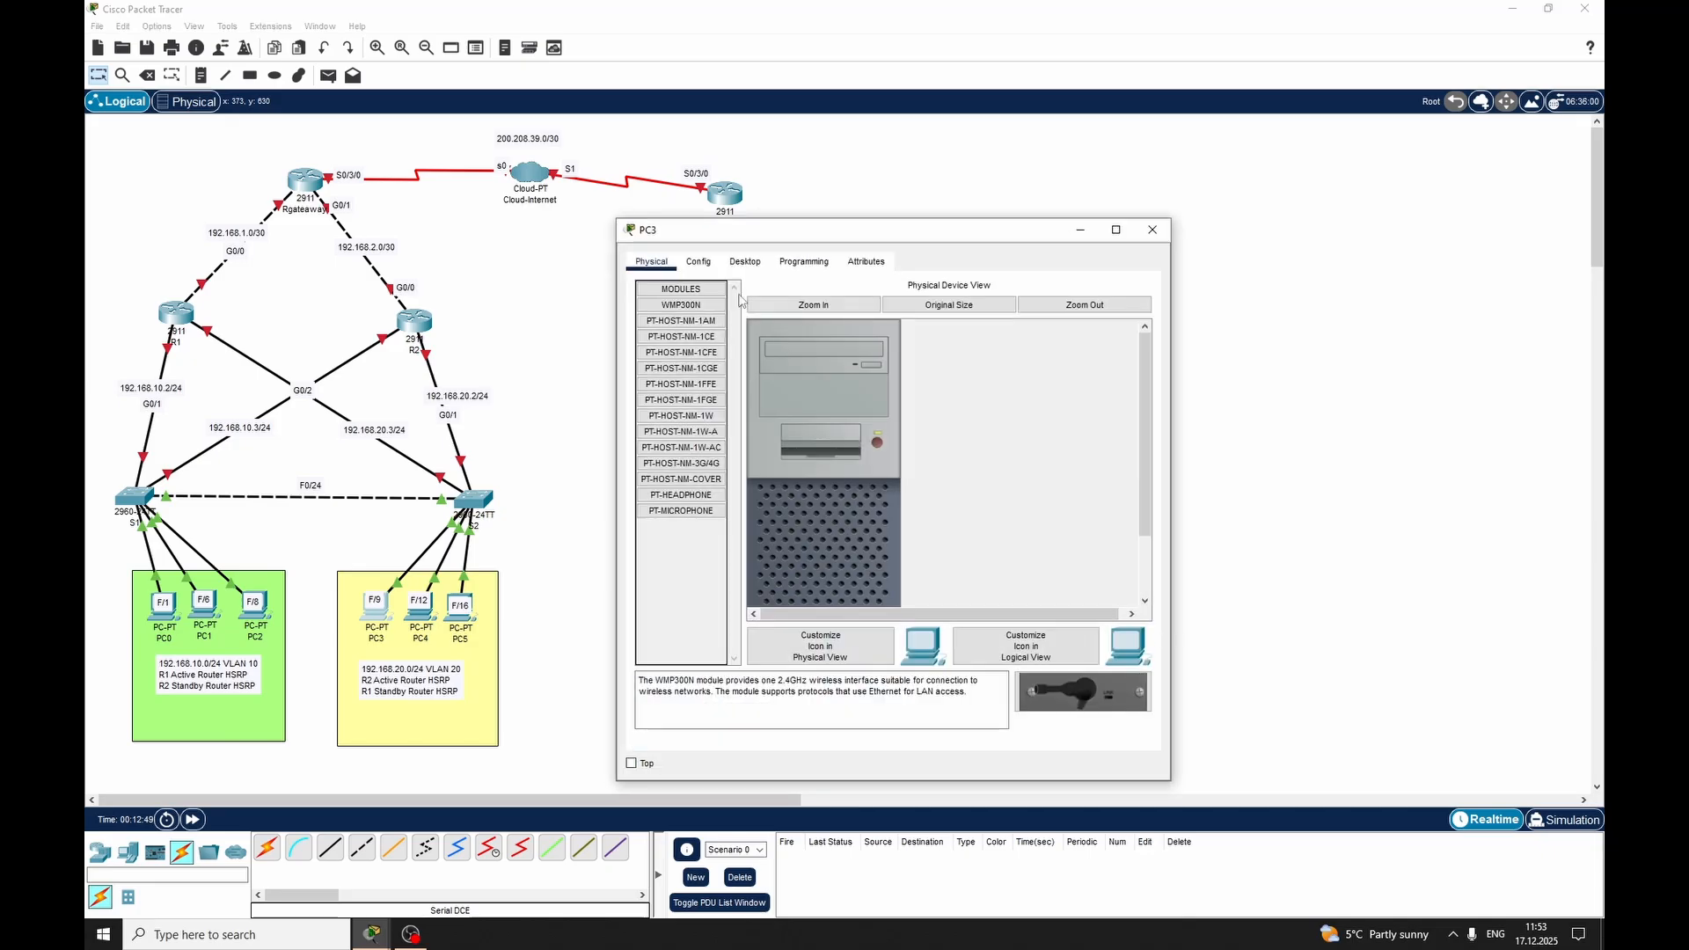
left_click(740, 264)
left_click(698, 261)
left_click(744, 261)
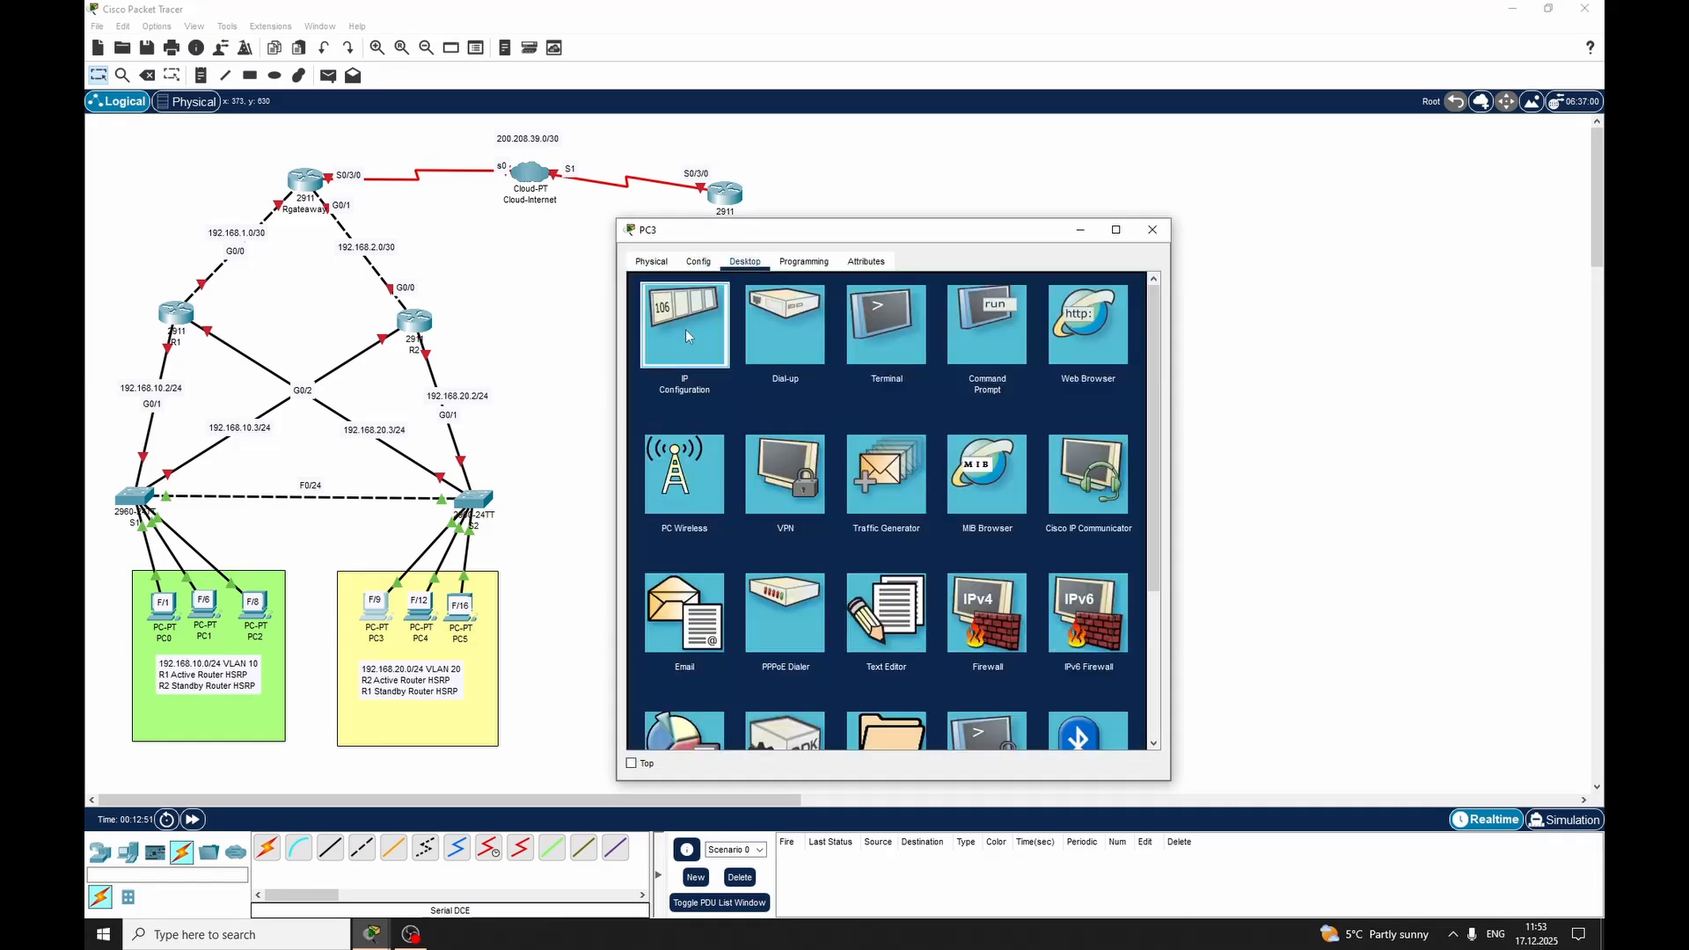
left_click(685, 329)
left_click(890, 371)
type("192.168.20.")
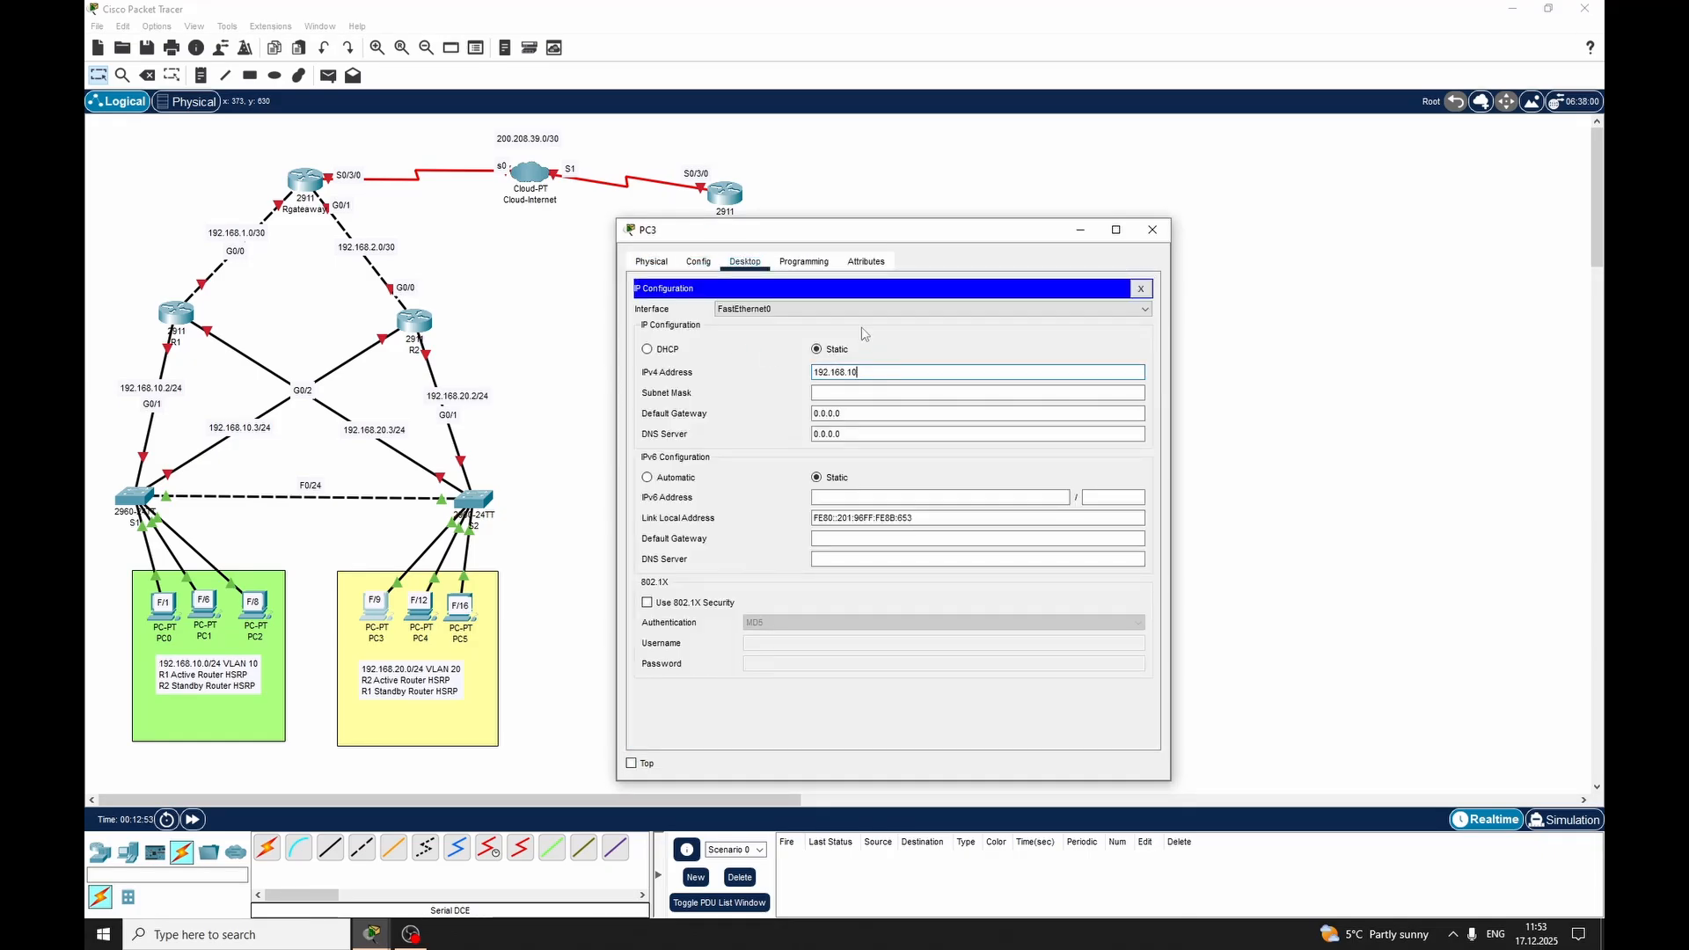
type("4")
left_click(842, 397)
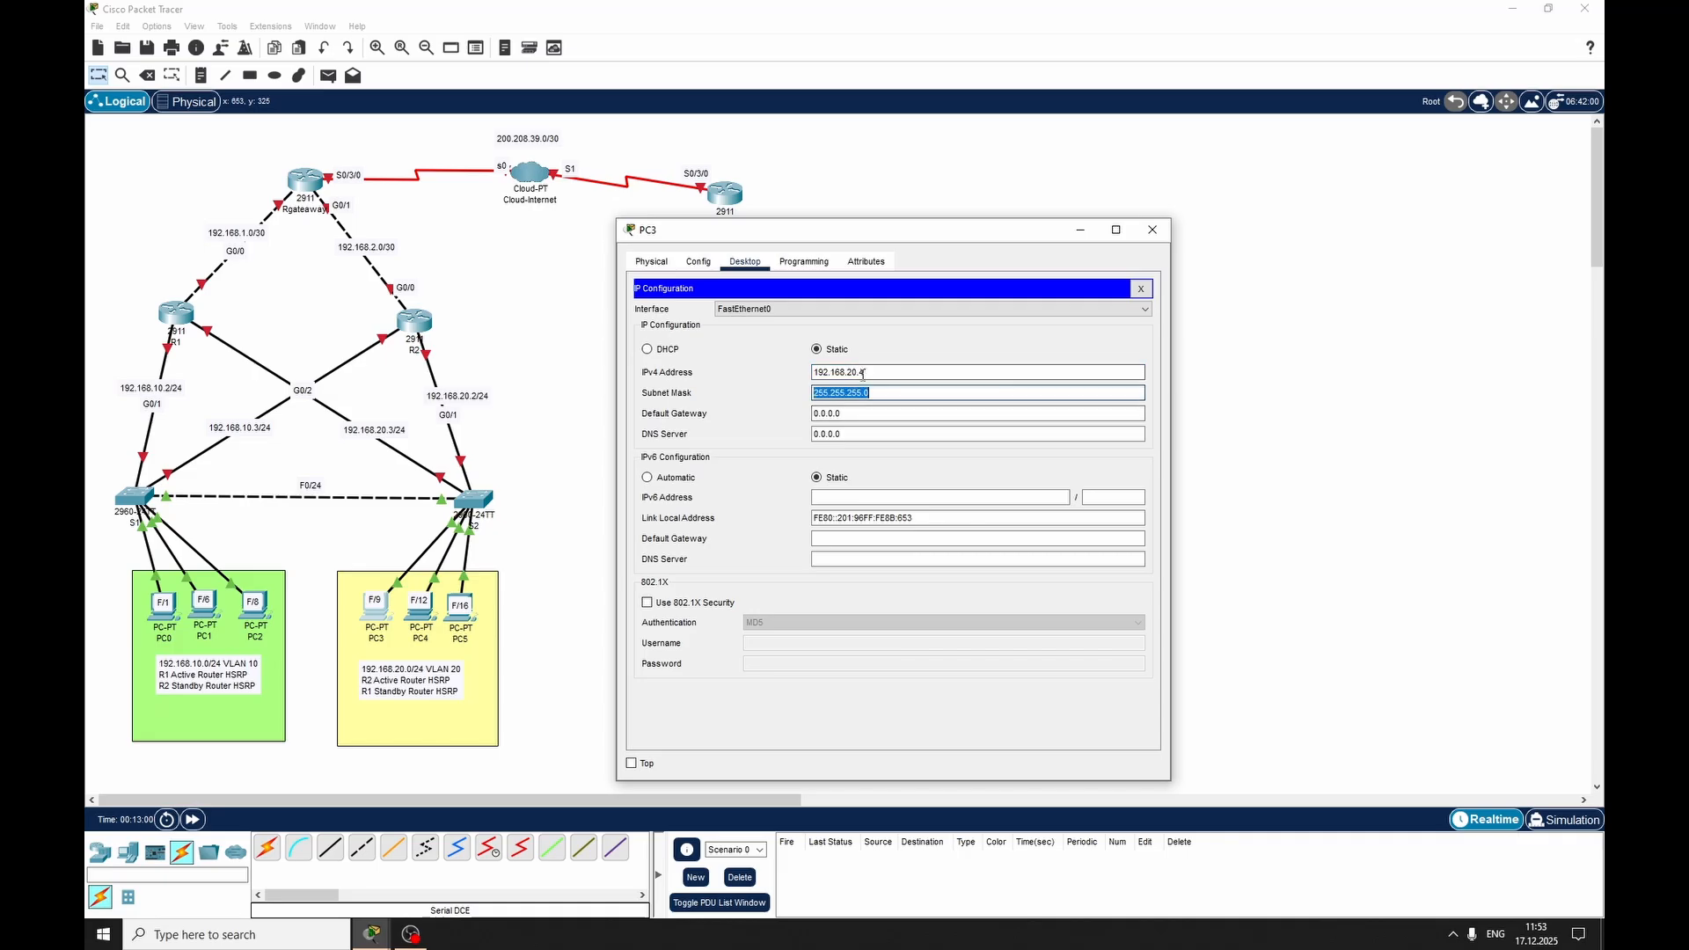
Set PC3's default gateway to 192.168.20.1, reusing the network part copied from its IPv4 address, and close its configuration
left_click_drag(858, 372, 813, 373)
right_click(860, 370)
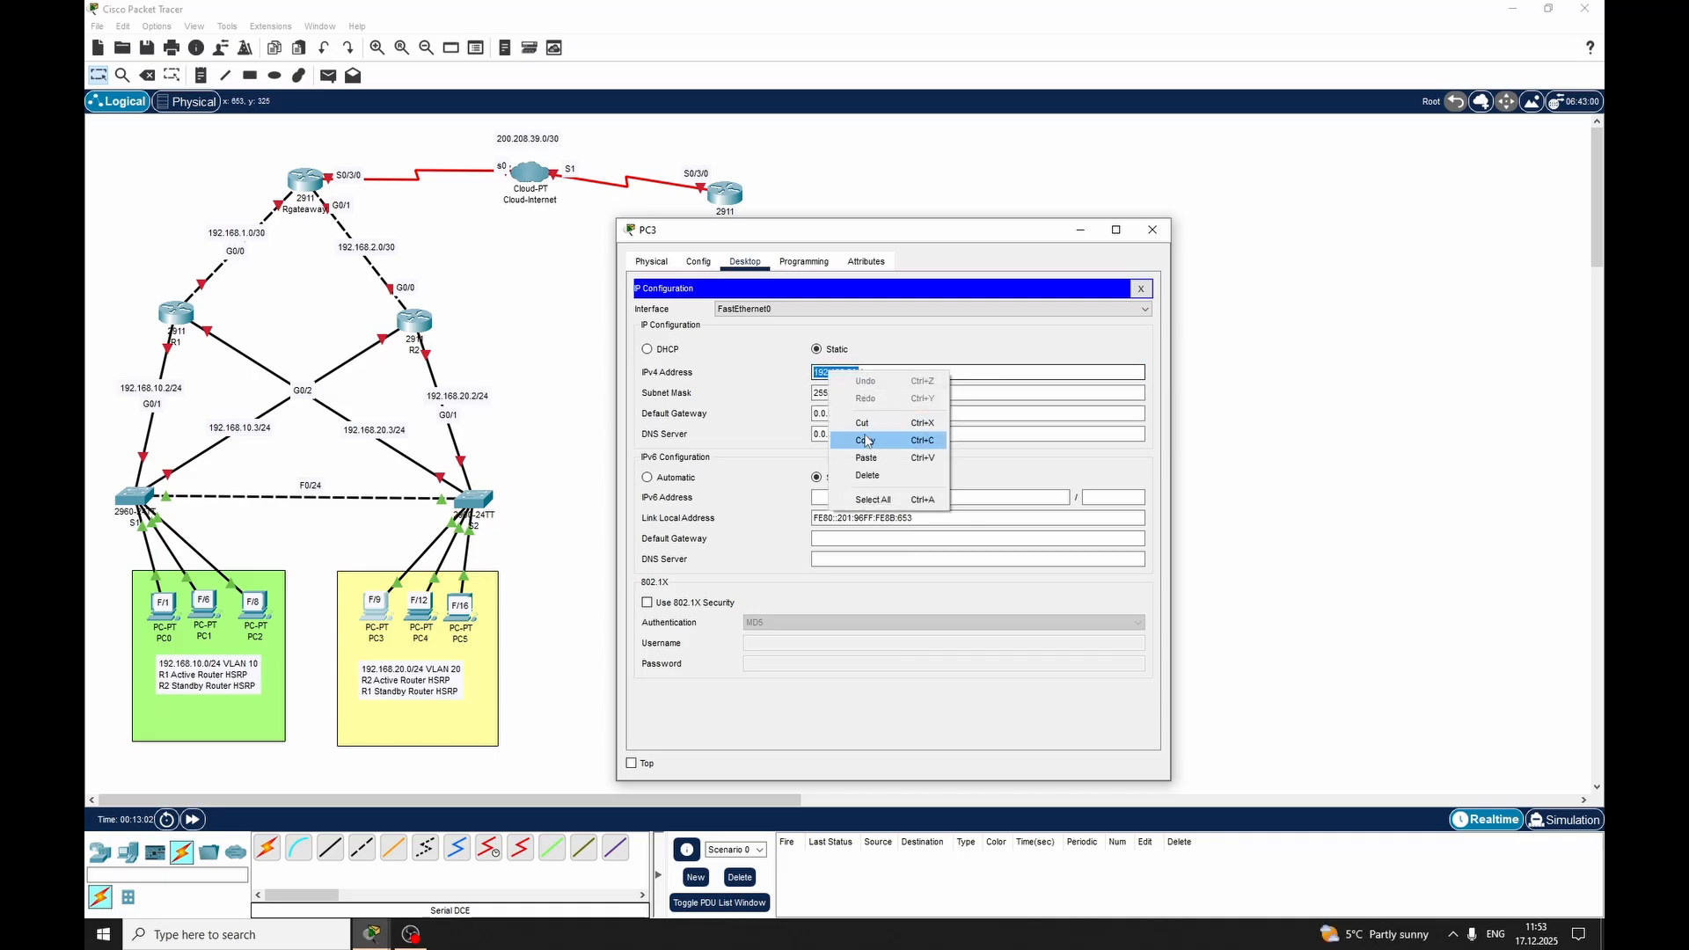
left_click(888, 441)
left_click(878, 412)
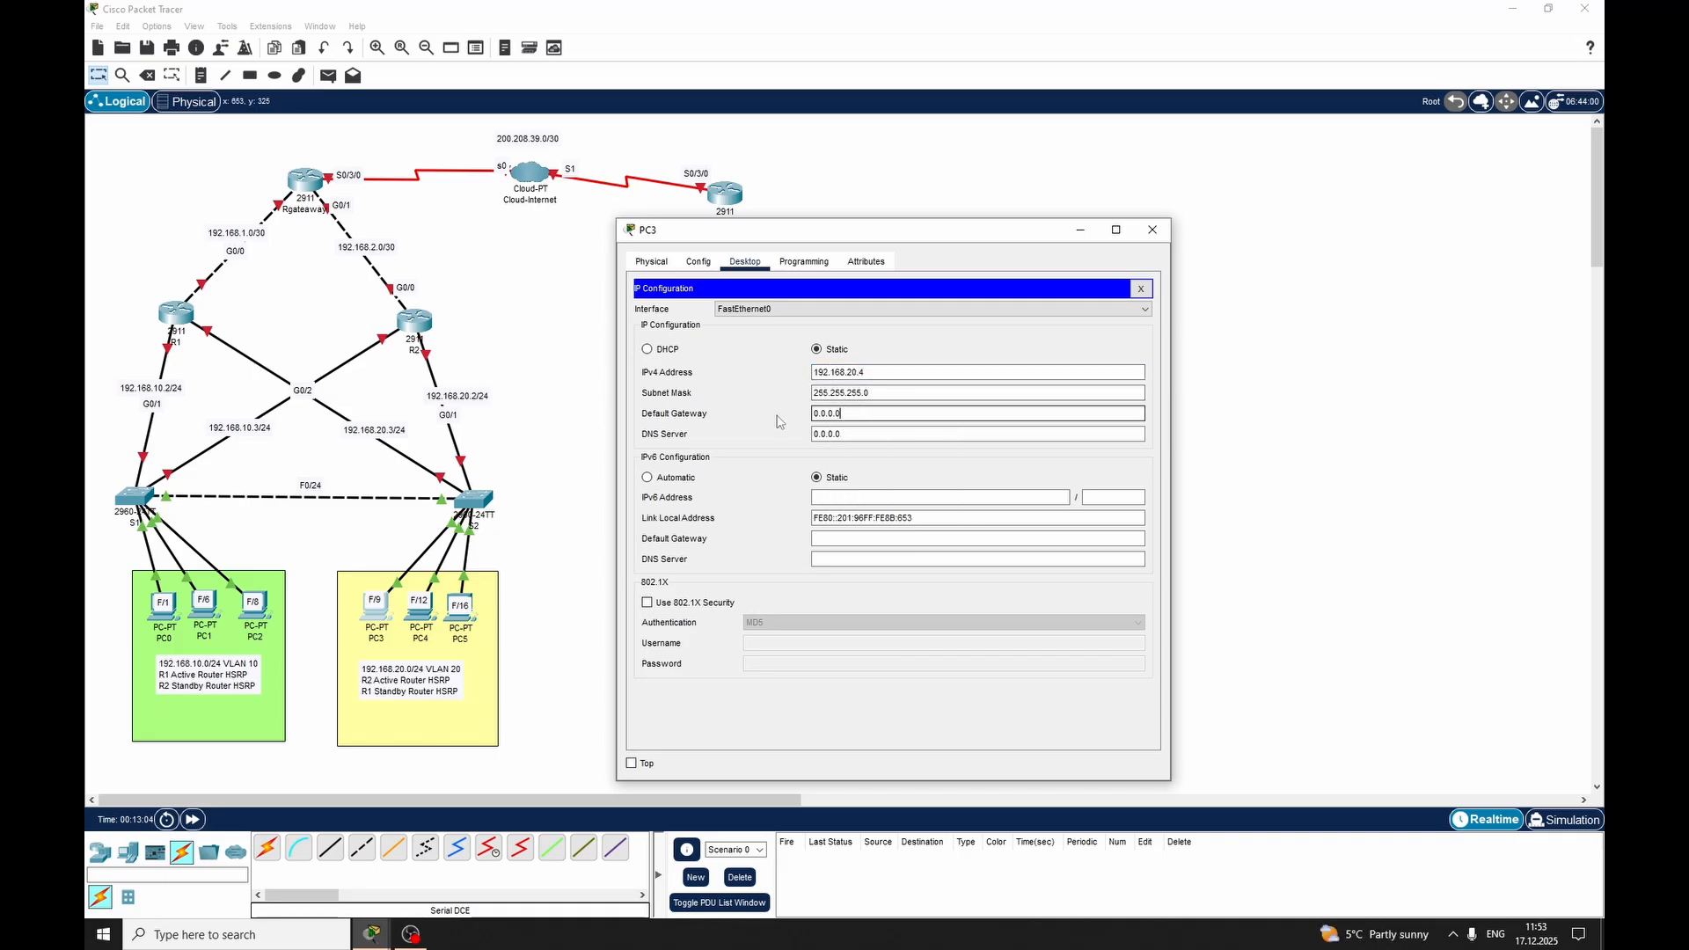
left_click_drag(884, 413, 814, 413)
key("ctrl+v")
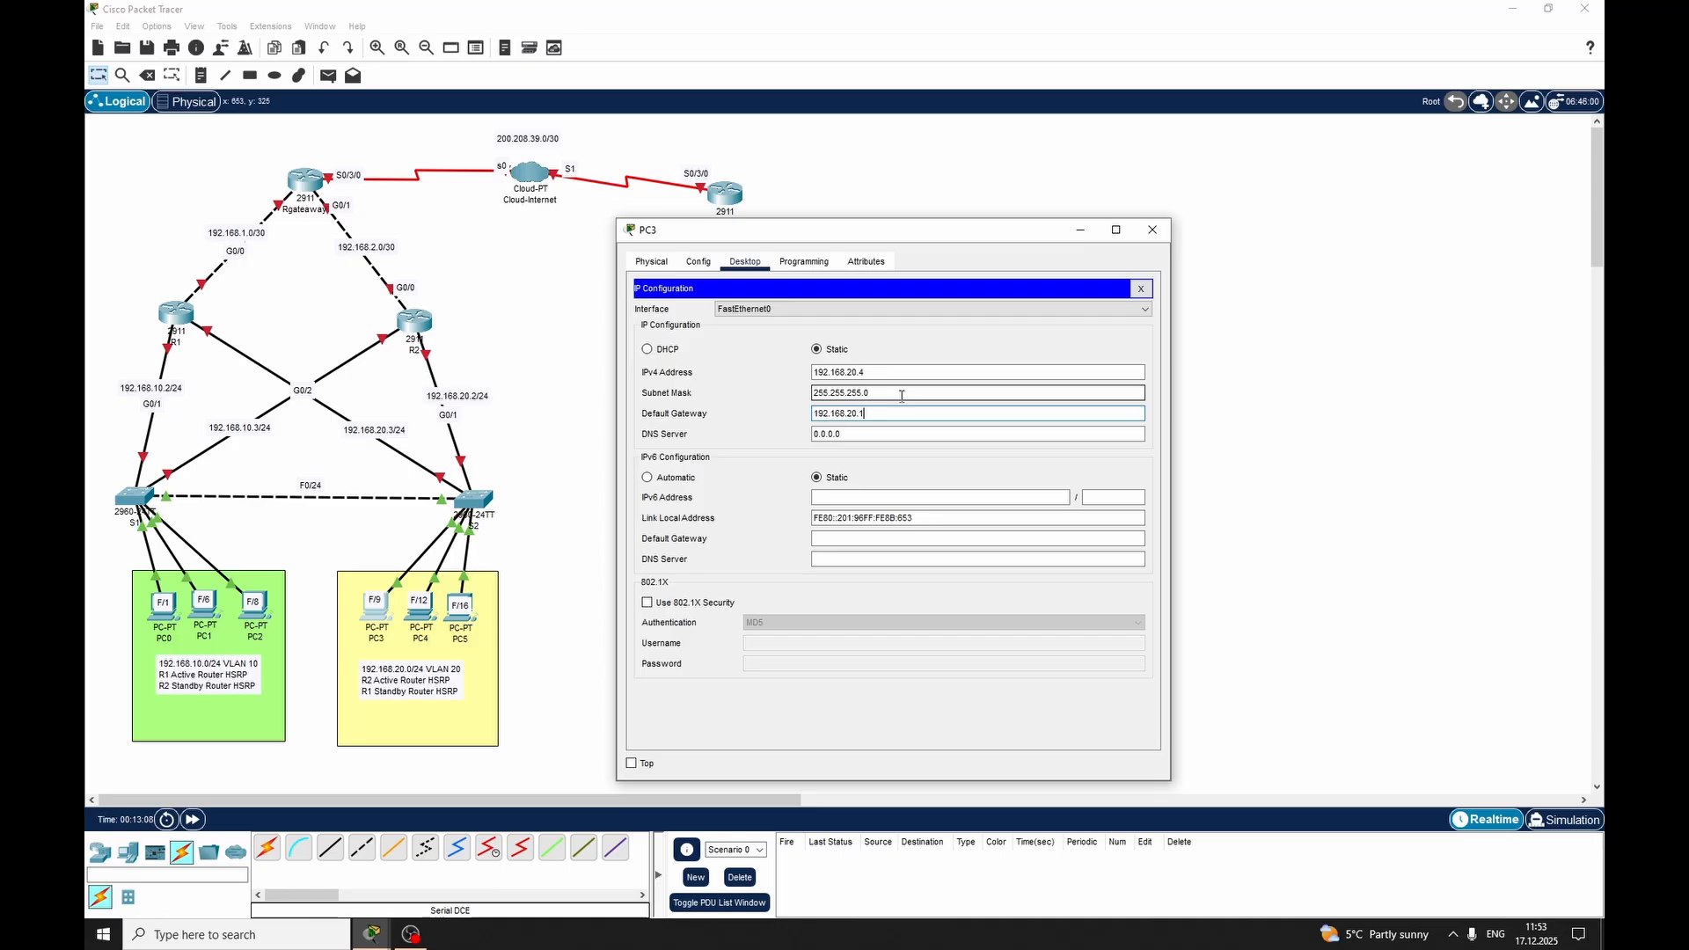
type("1")
left_click(1152, 229)
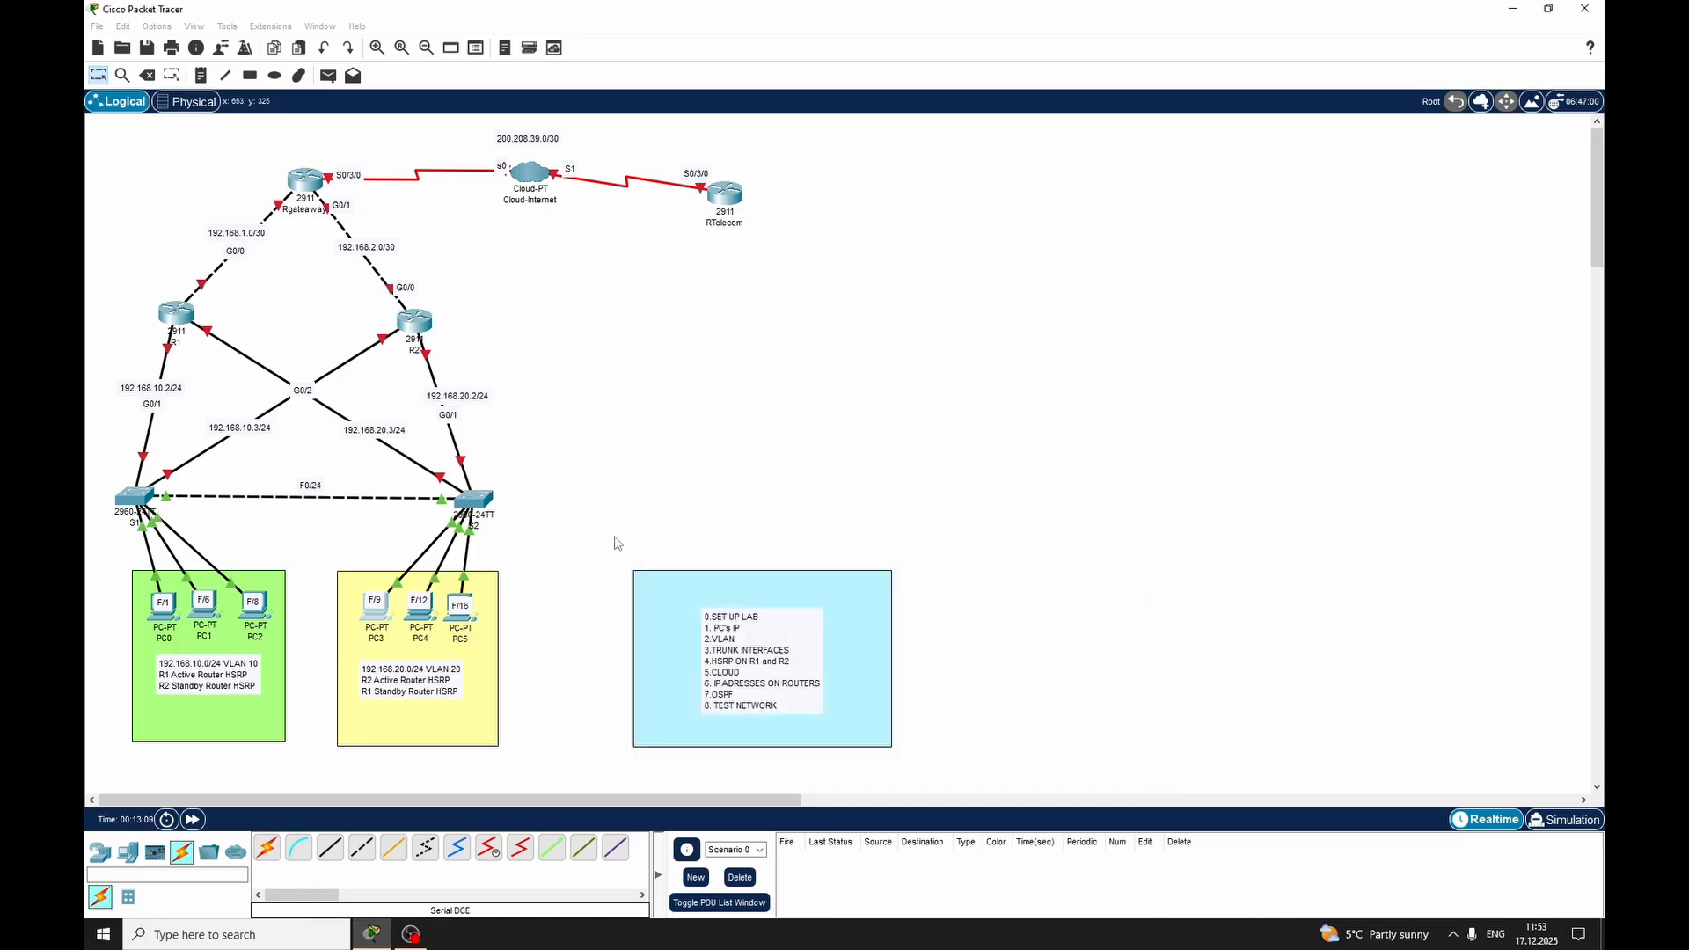
Configure PC4 with static IPv4 address 192.168.20.5, subnet mask 255.255.255.0 and default gateway 192.168.20.1
left_click(419, 600)
left_click(426, 606)
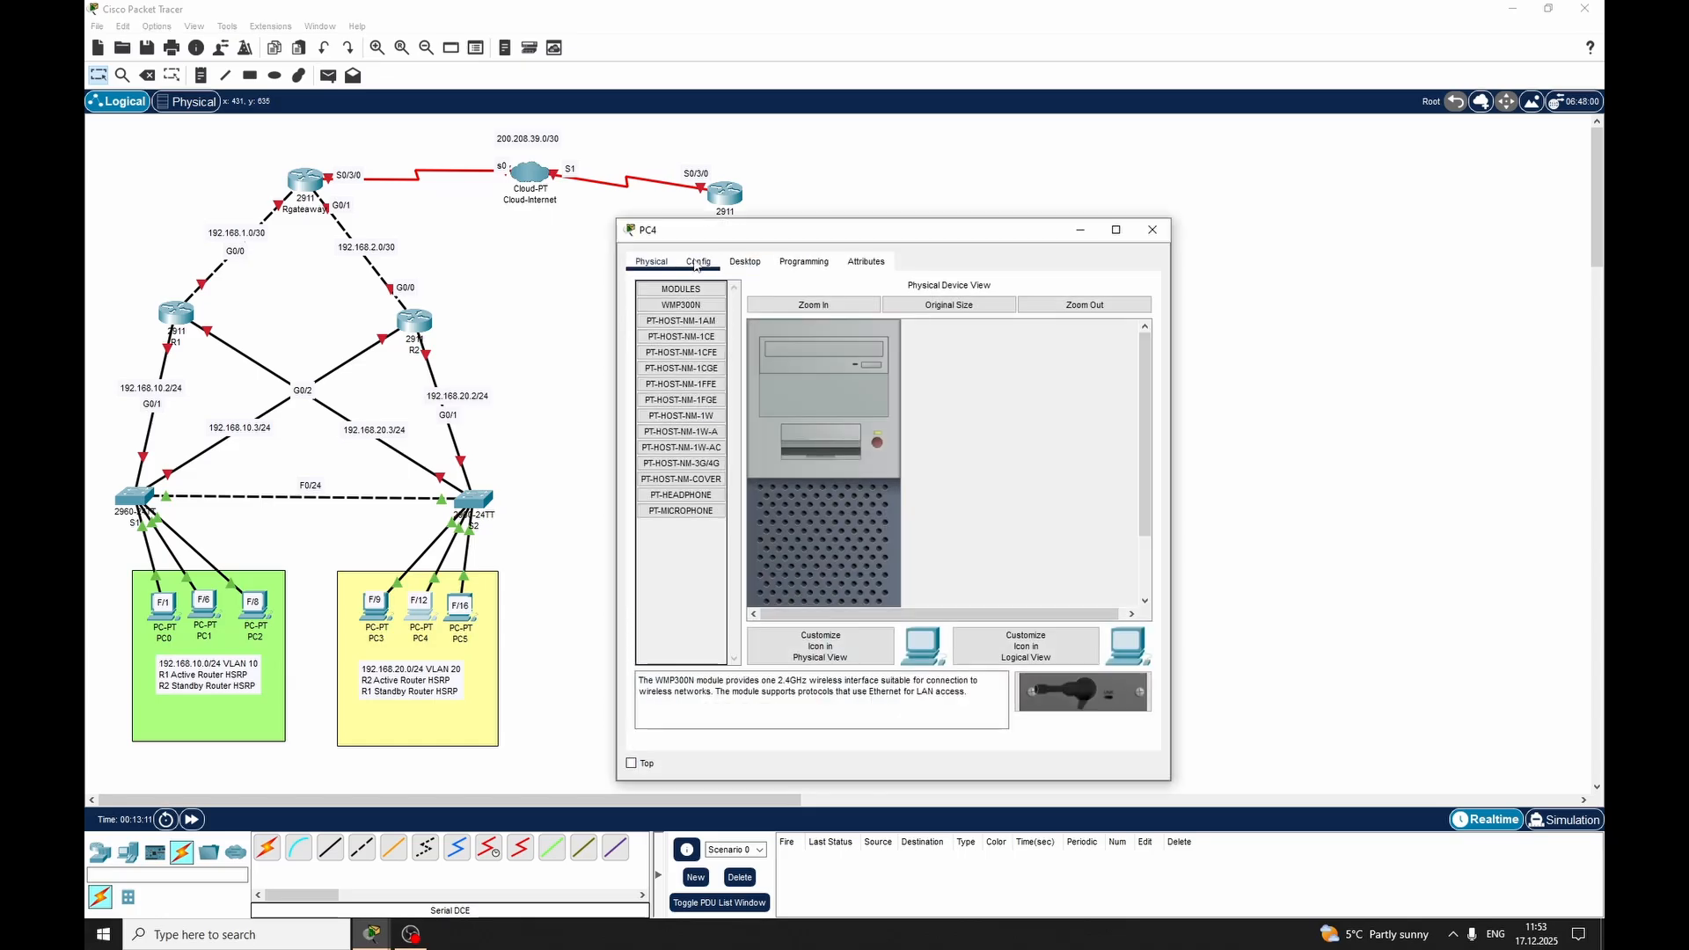
left_click(735, 262)
left_click(686, 312)
left_click(895, 372)
key("ctrl+v")
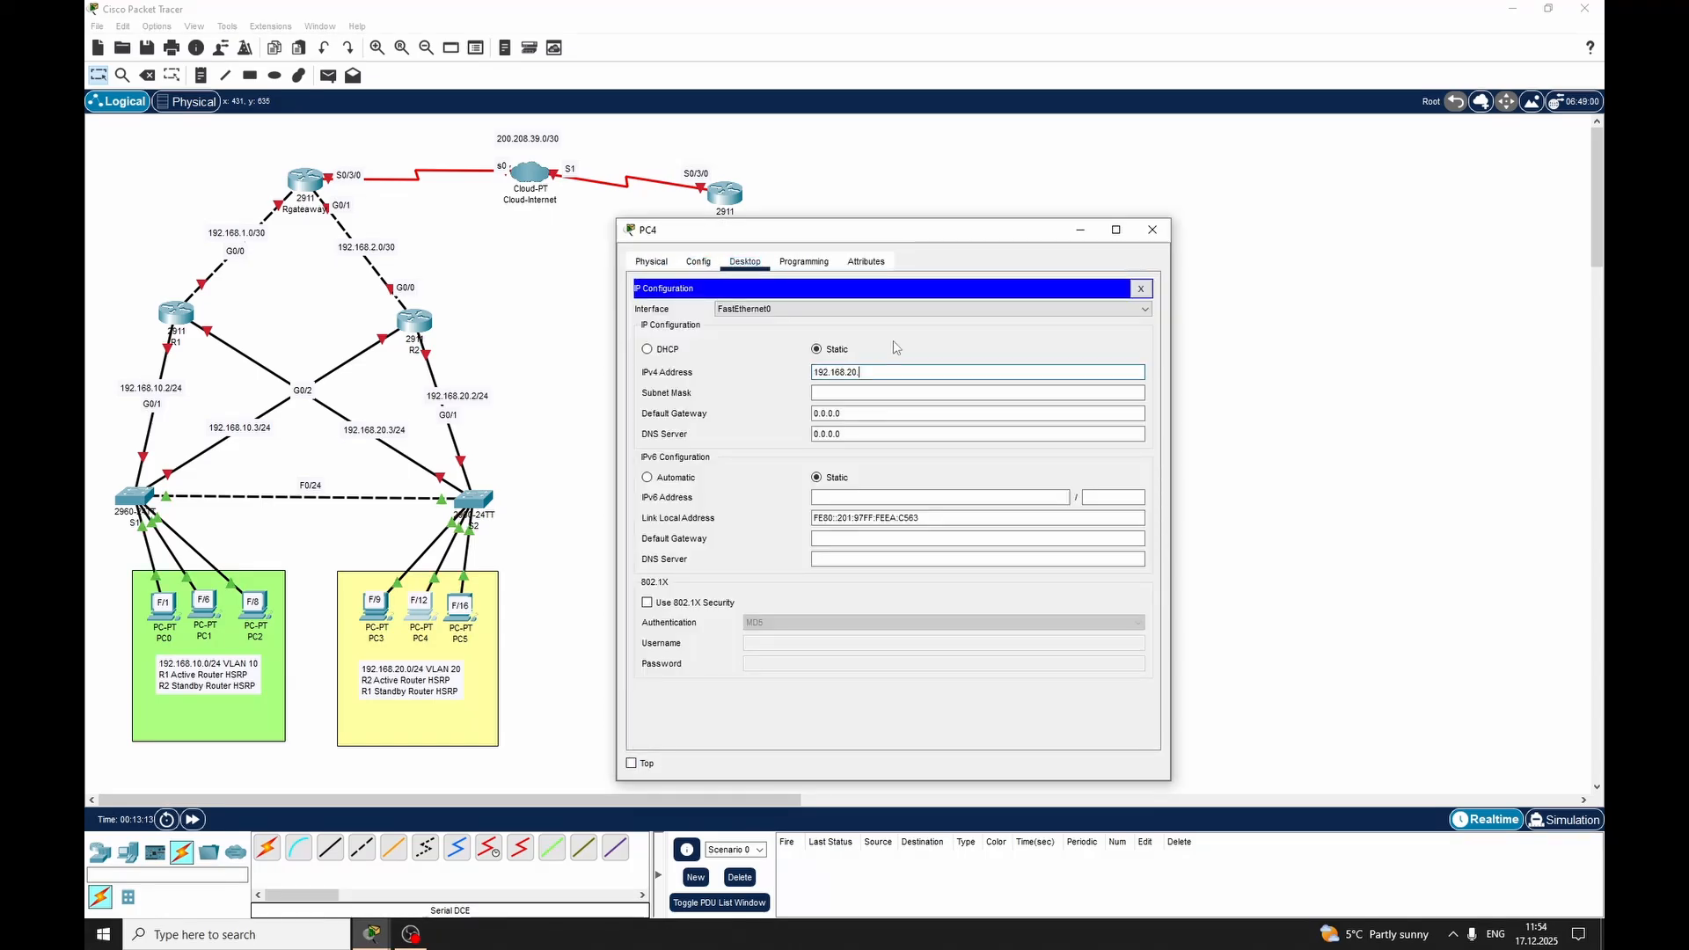
type("5")
key("Tab")
key("Tab")
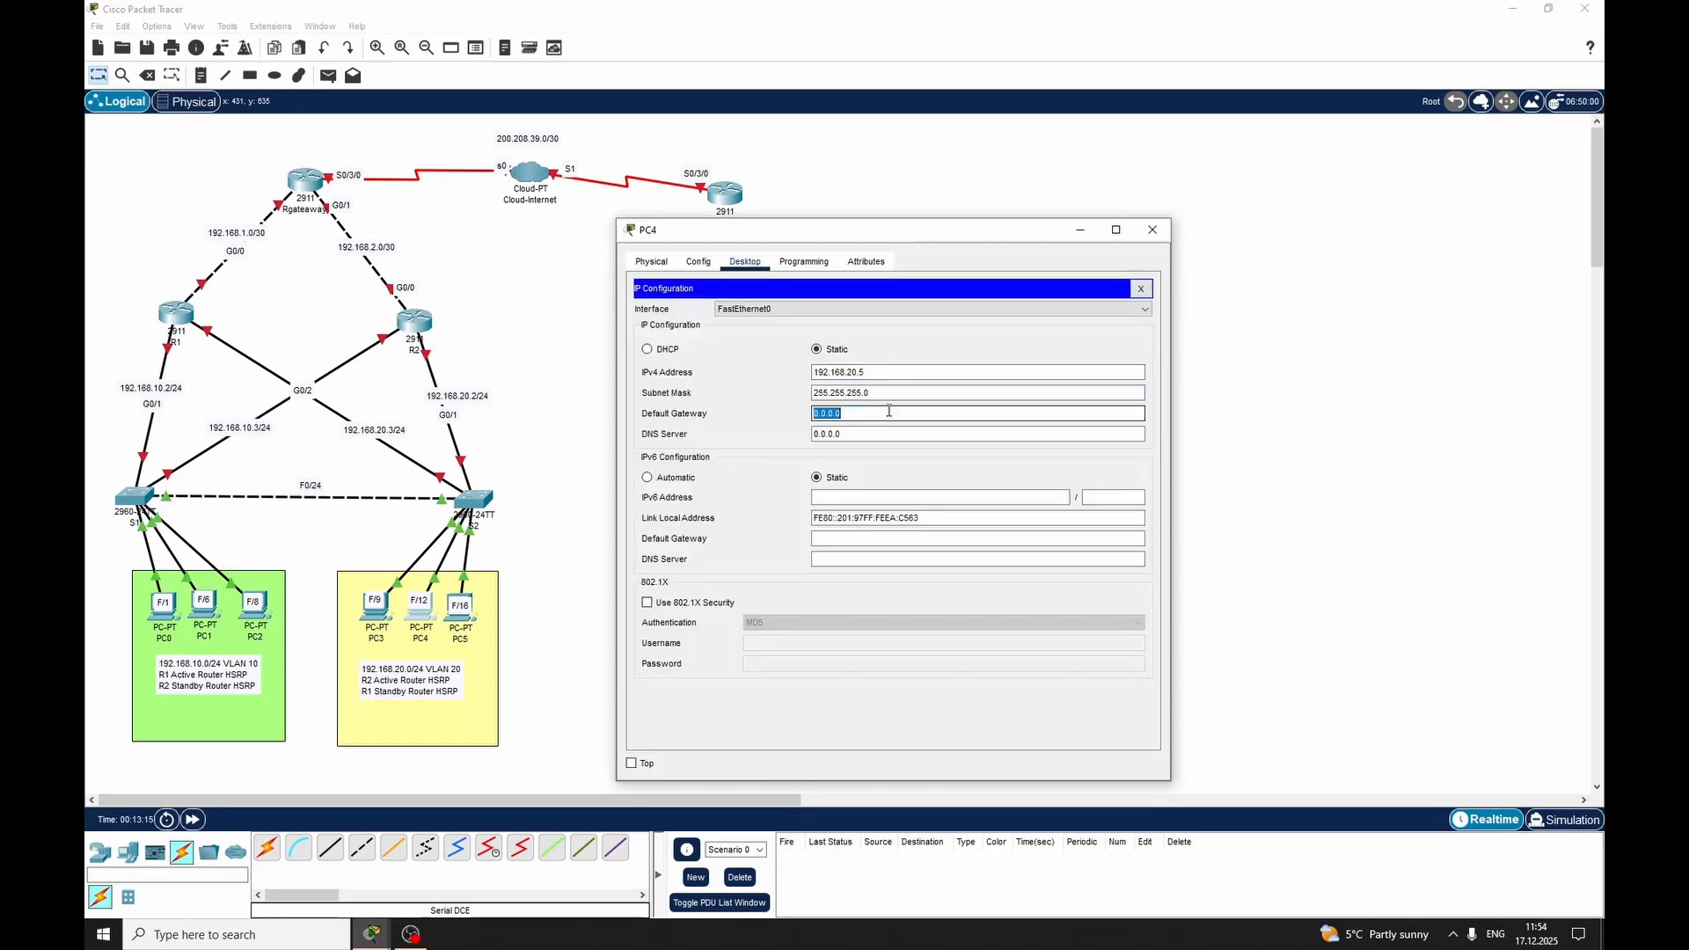
key("ctrl+v")
type("1")
left_click(1152, 230)
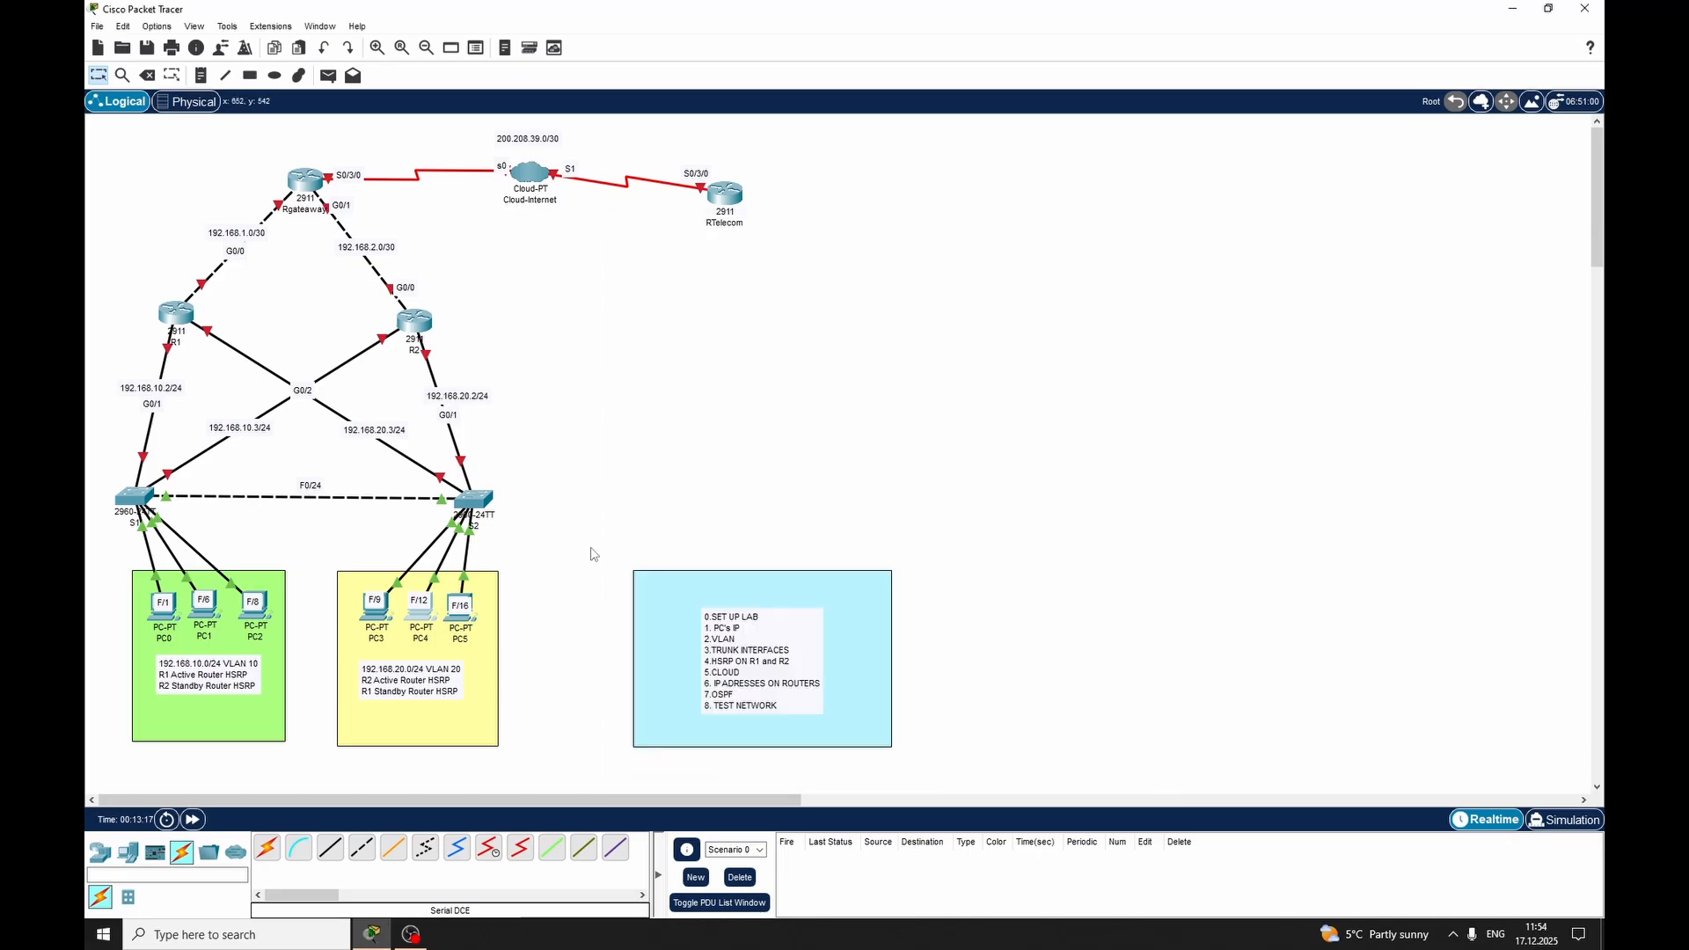
Configure PC5 with static IPv4 address 192.168.20.6, subnet mask 255.255.255.0 and default gateway 192.168.20.1
left_click(460, 607)
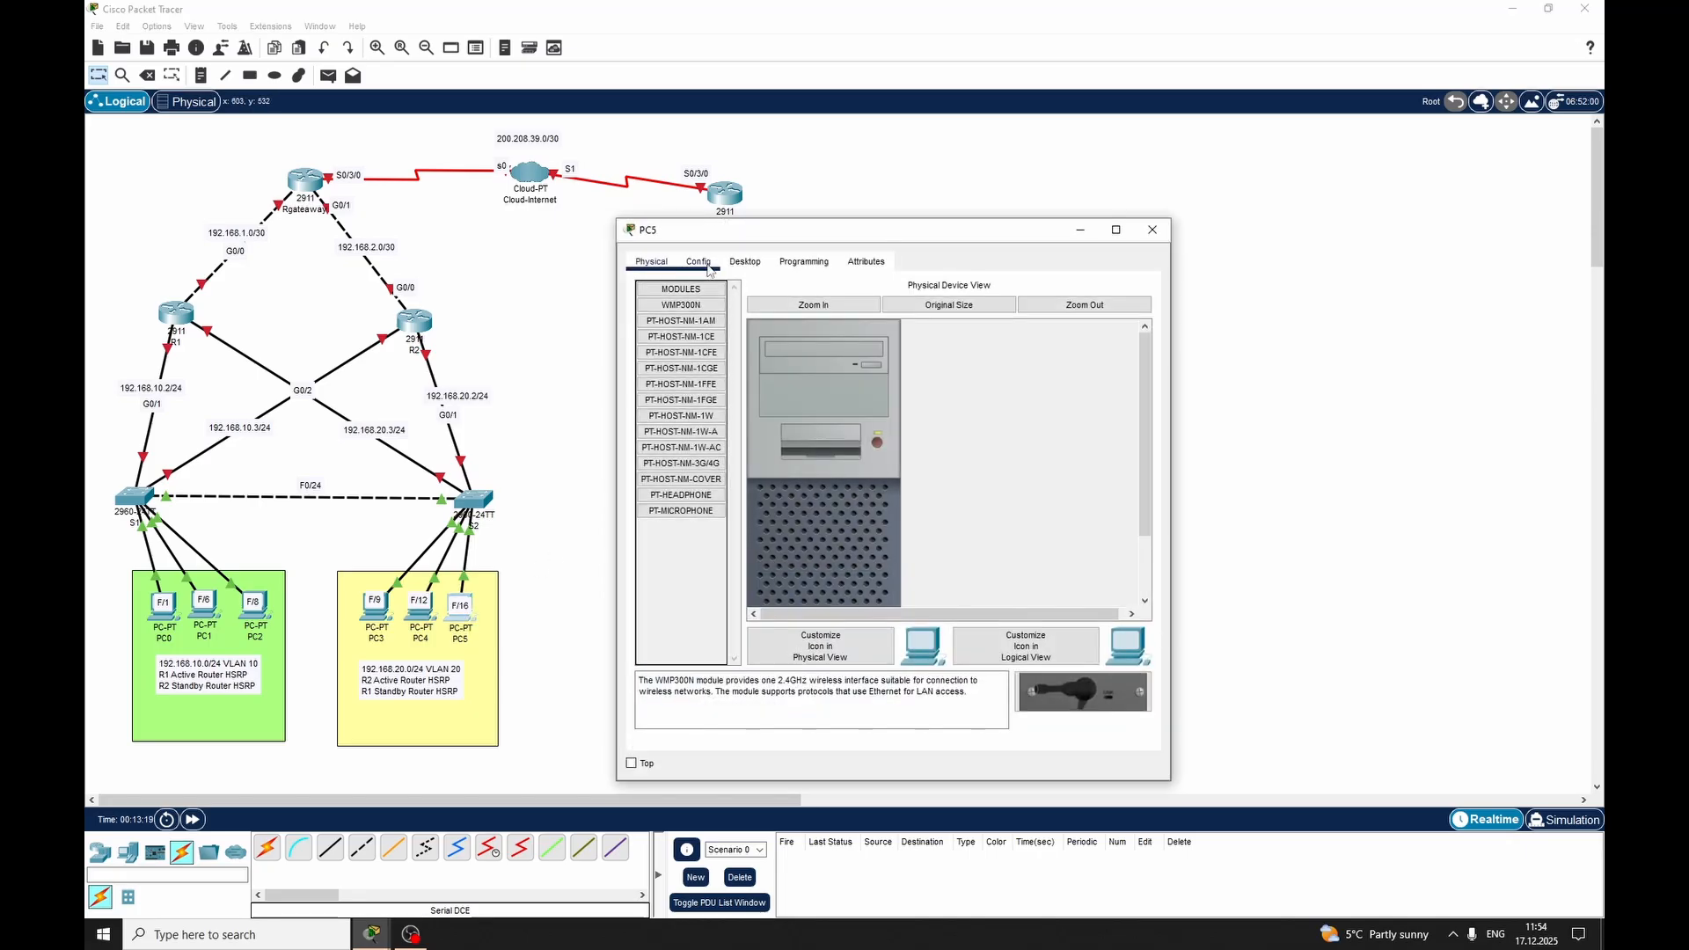
left_click(744, 261)
left_click(688, 318)
left_click(860, 372)
type("192.168.20.6")
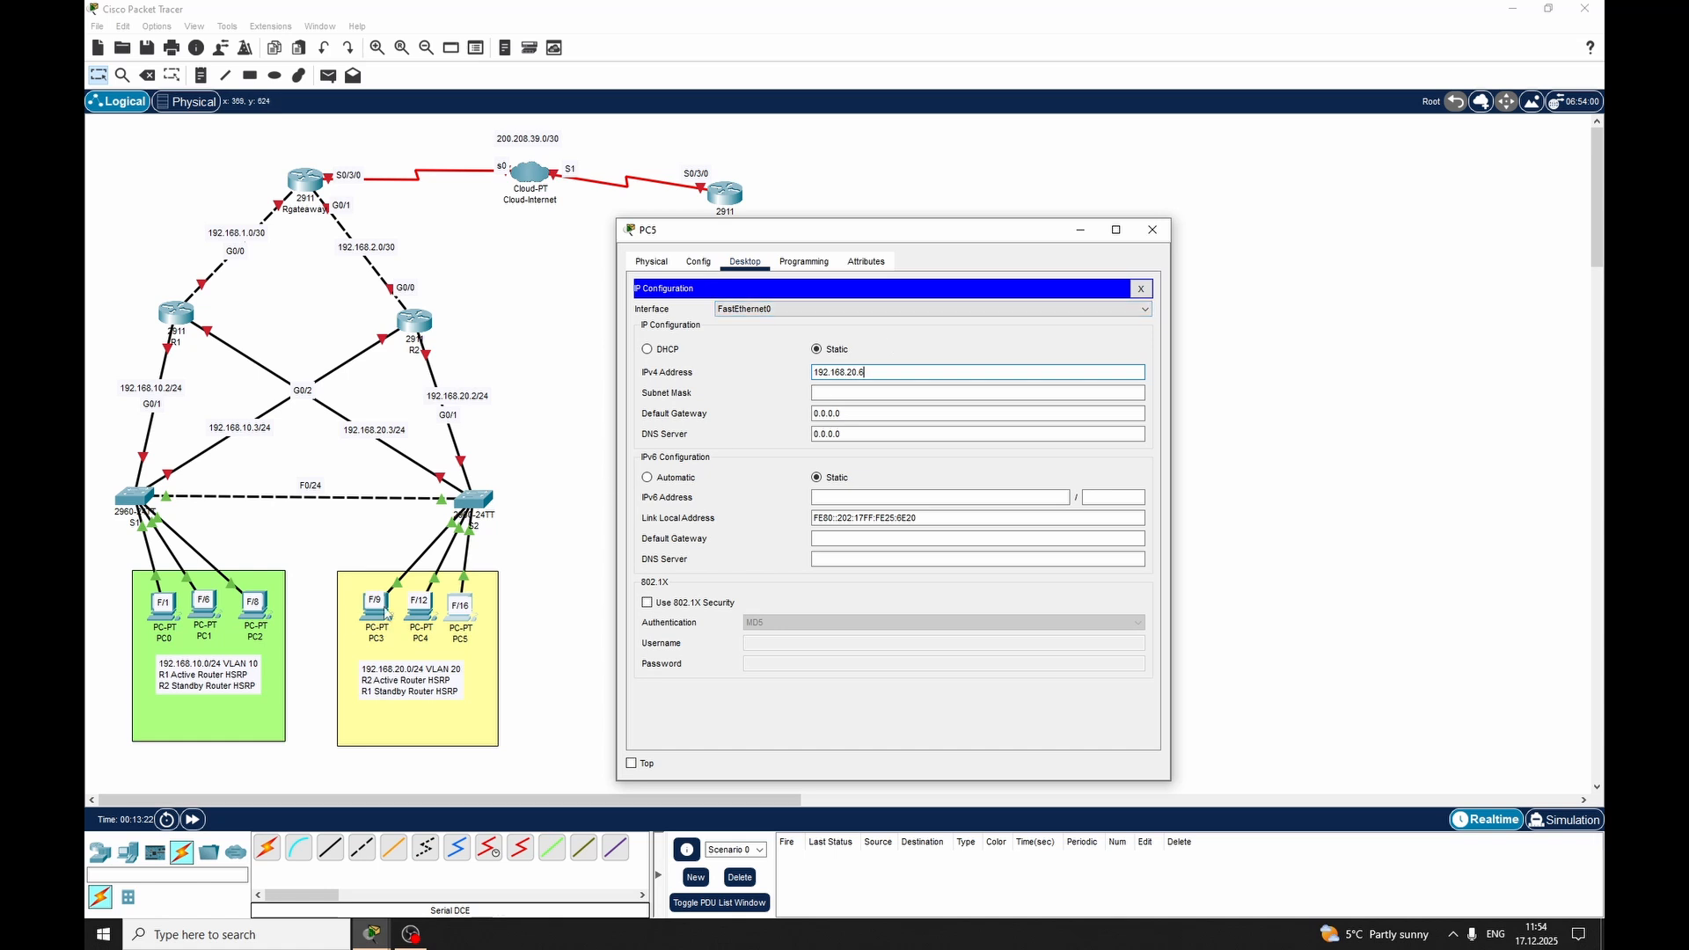
key("Tab")
key("Tab")
type("192.168.20.")
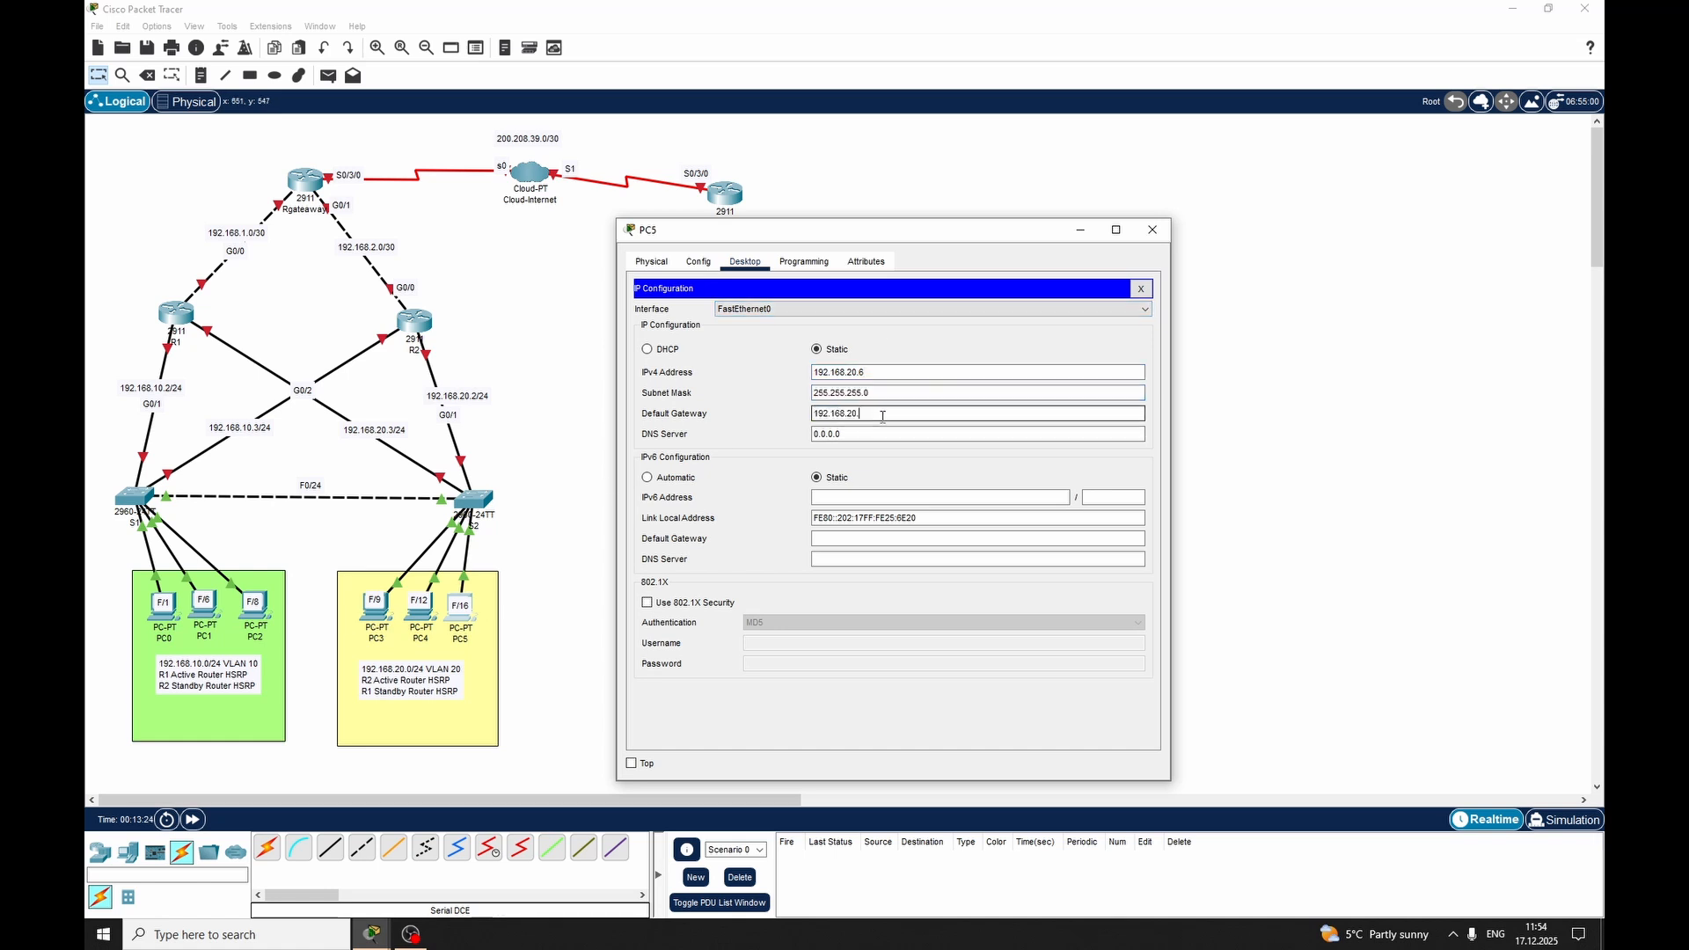
type("1")
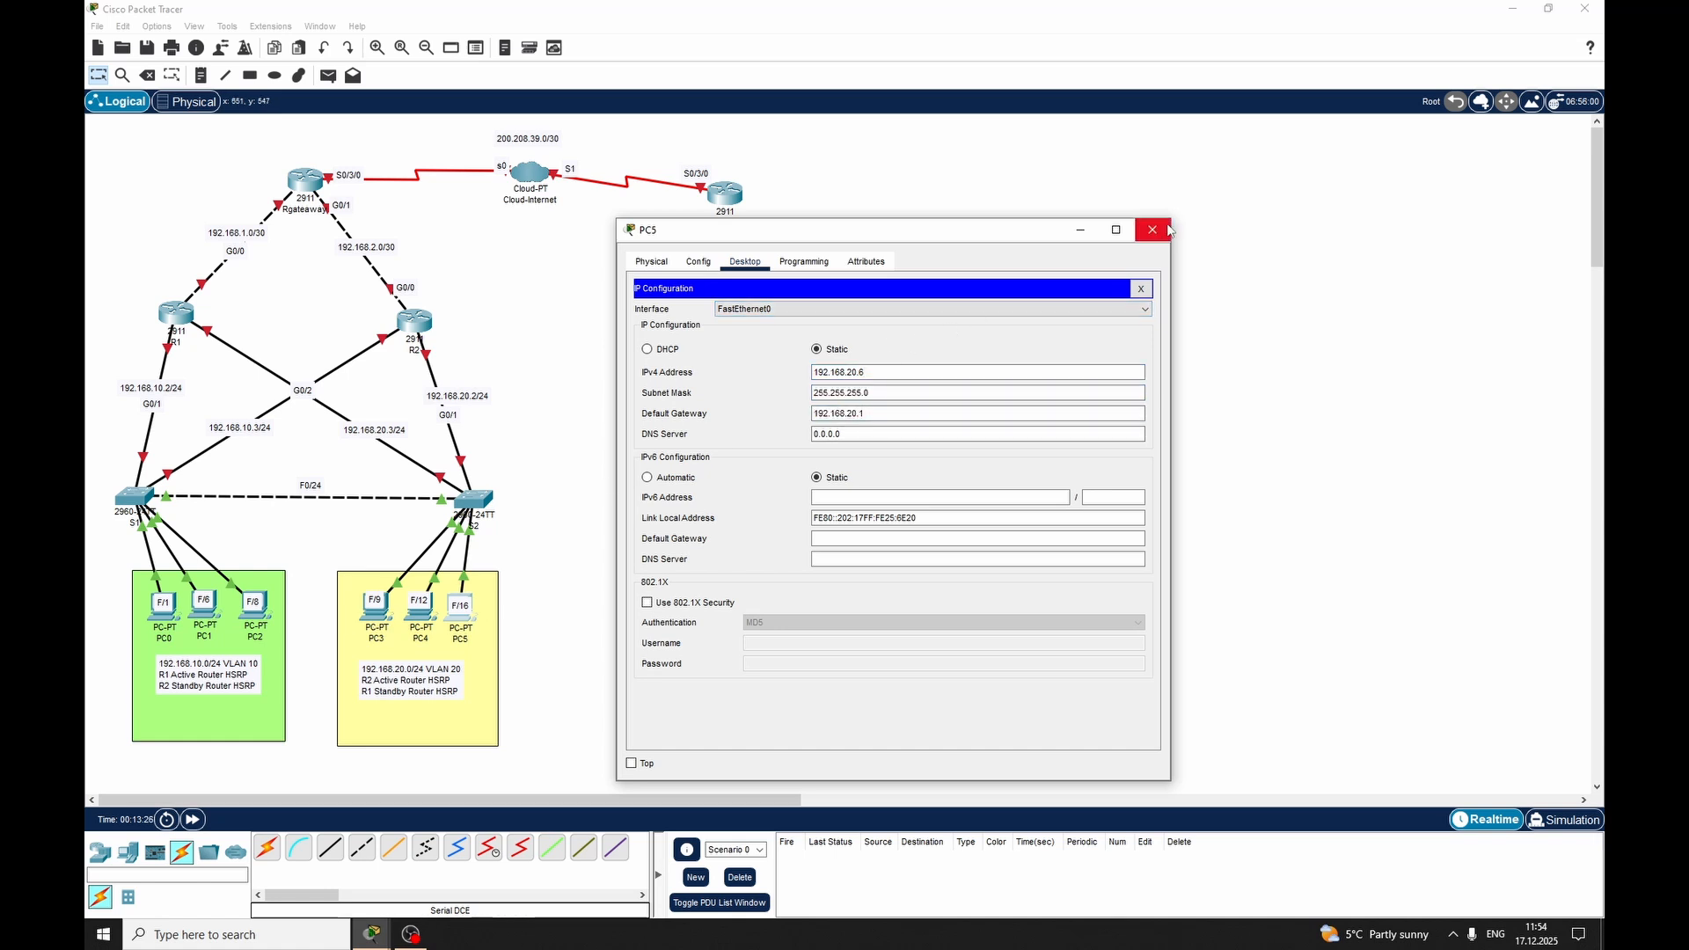
left_click(1152, 230)
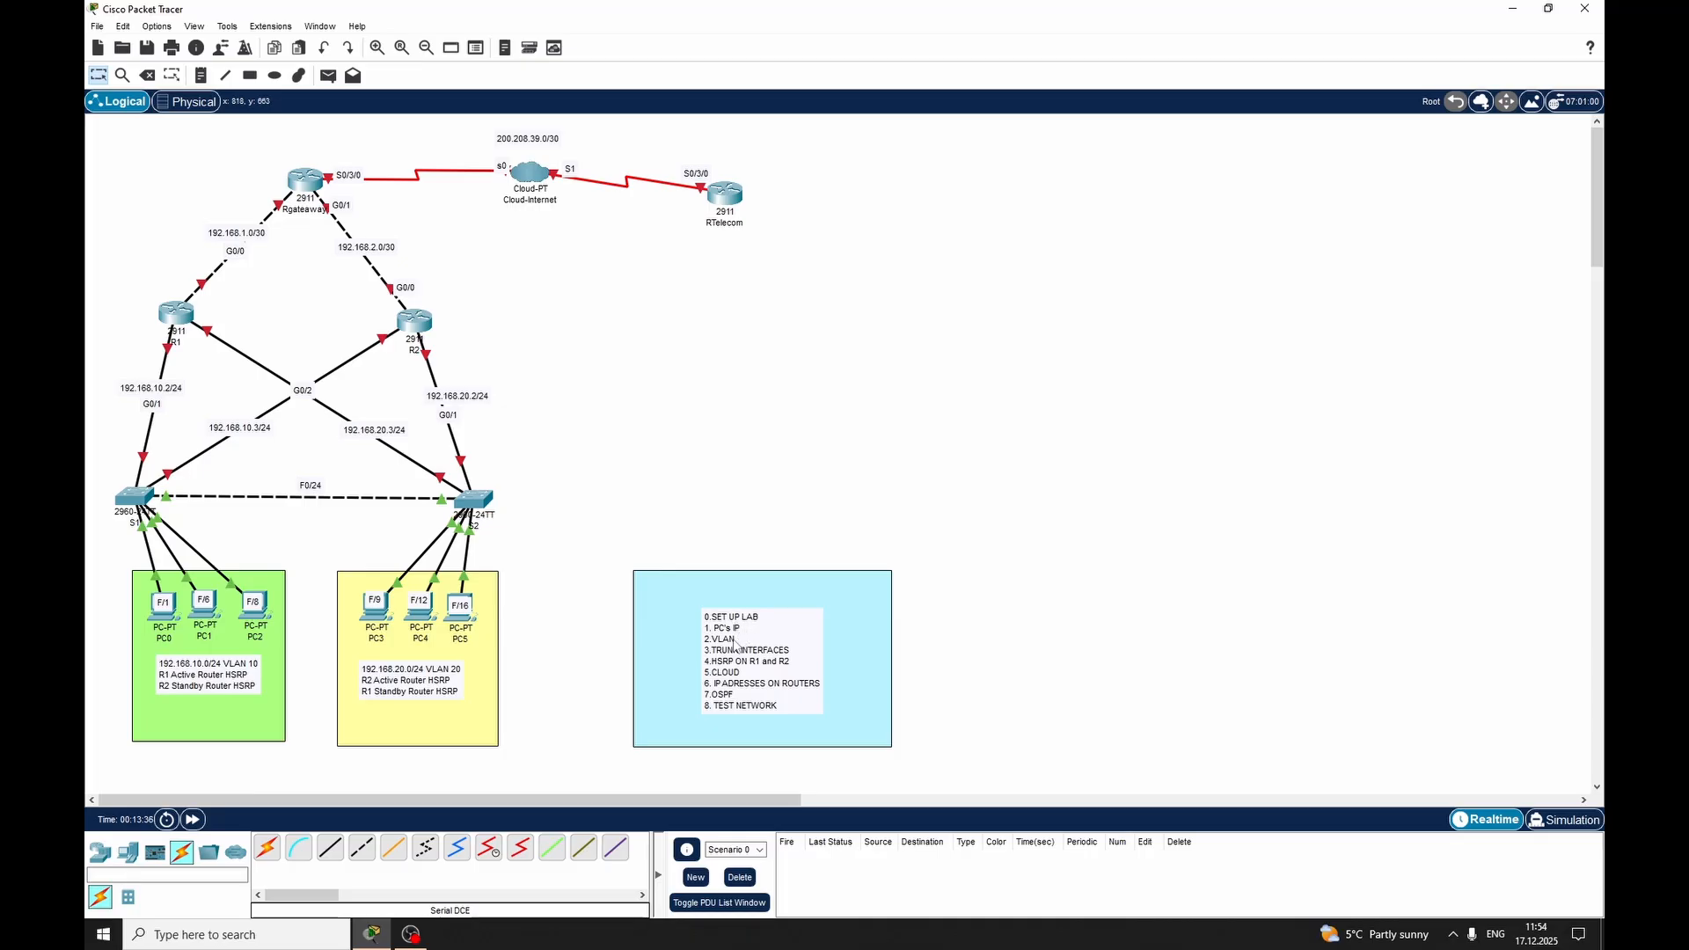
Open the command line of switch S1 and enter privileged and global configuration mode
left_click(132, 498)
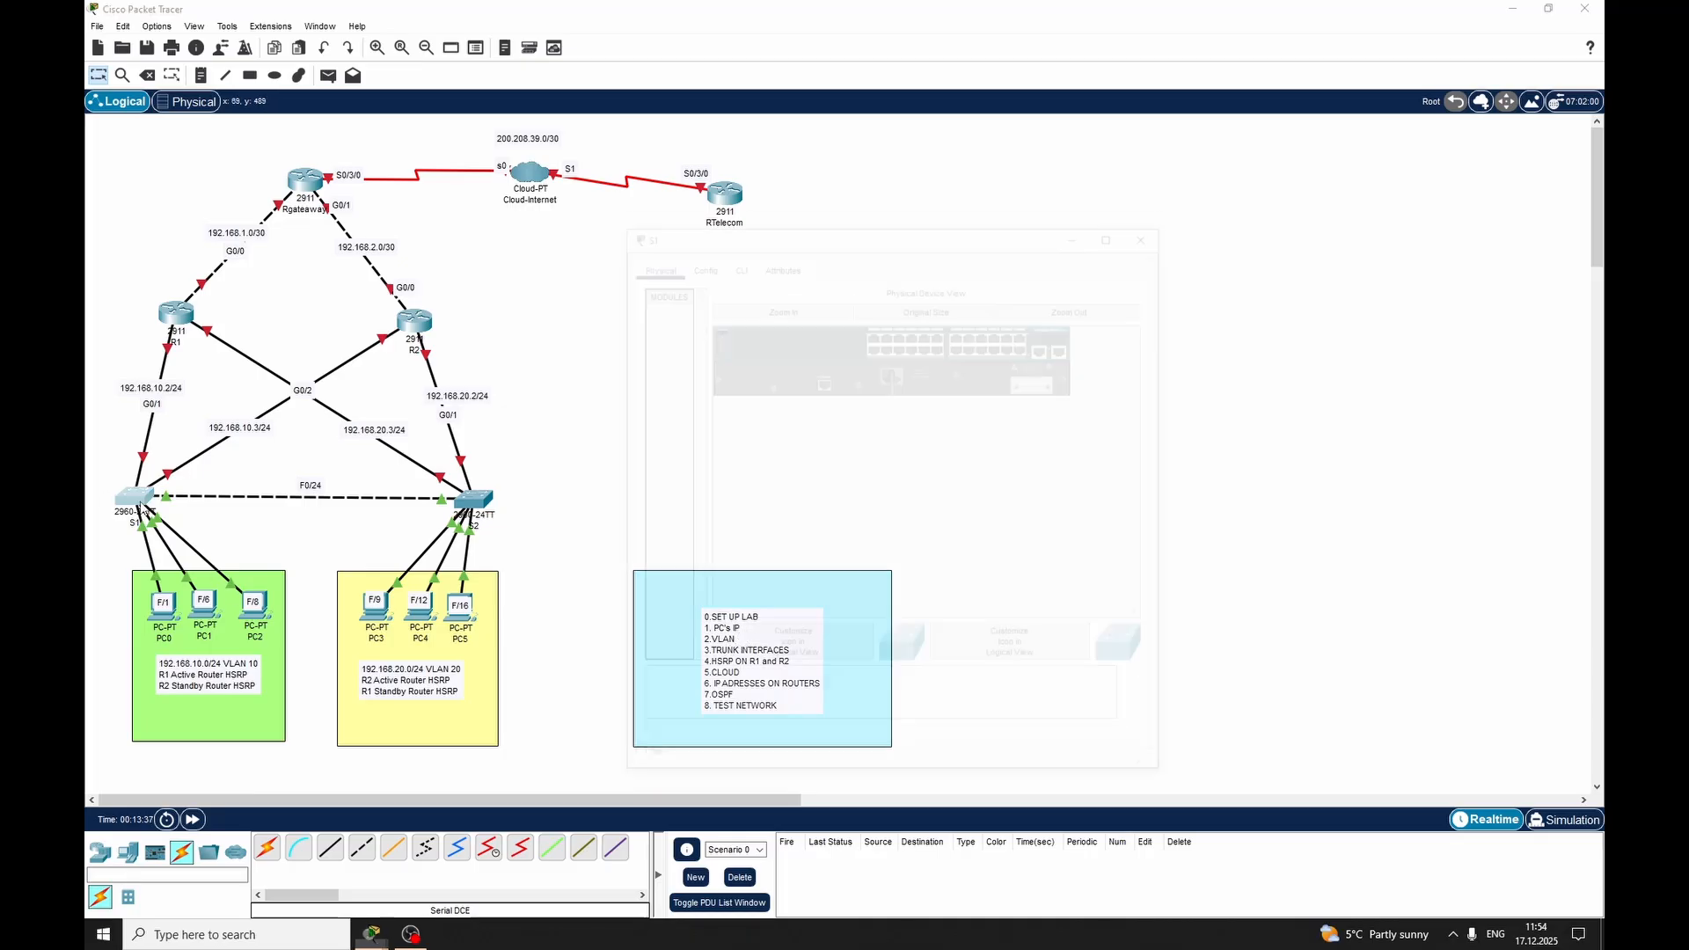
left_click(735, 261)
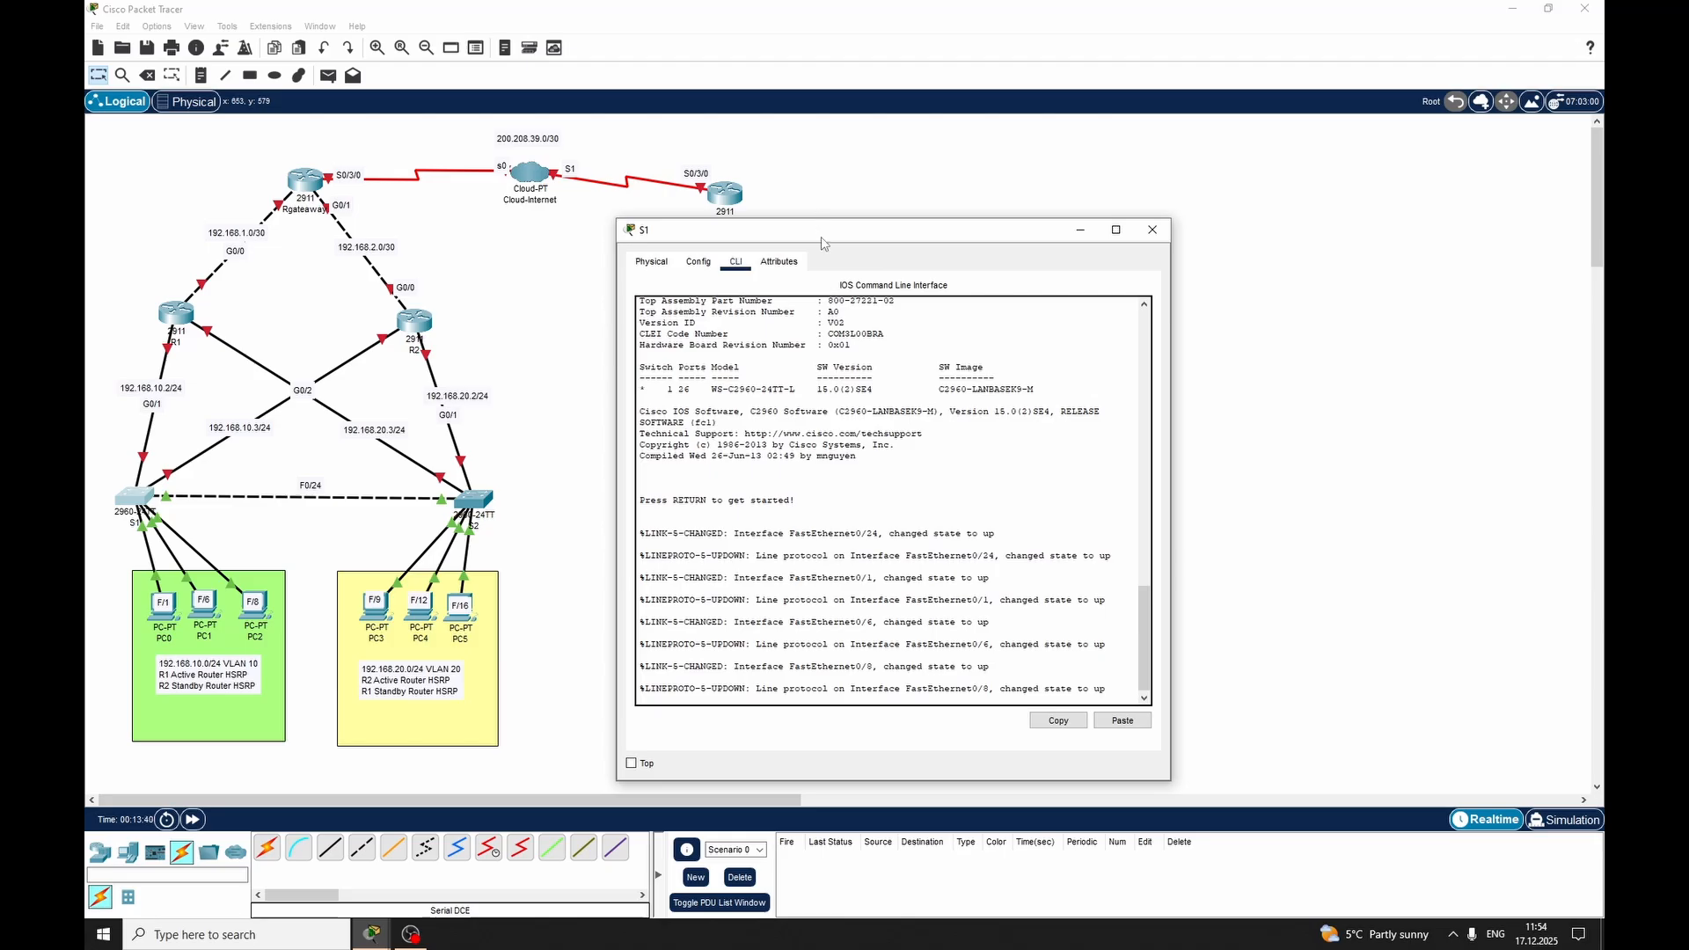
left_click_drag(822, 230, 932, 155)
key("Return")
key("Return")
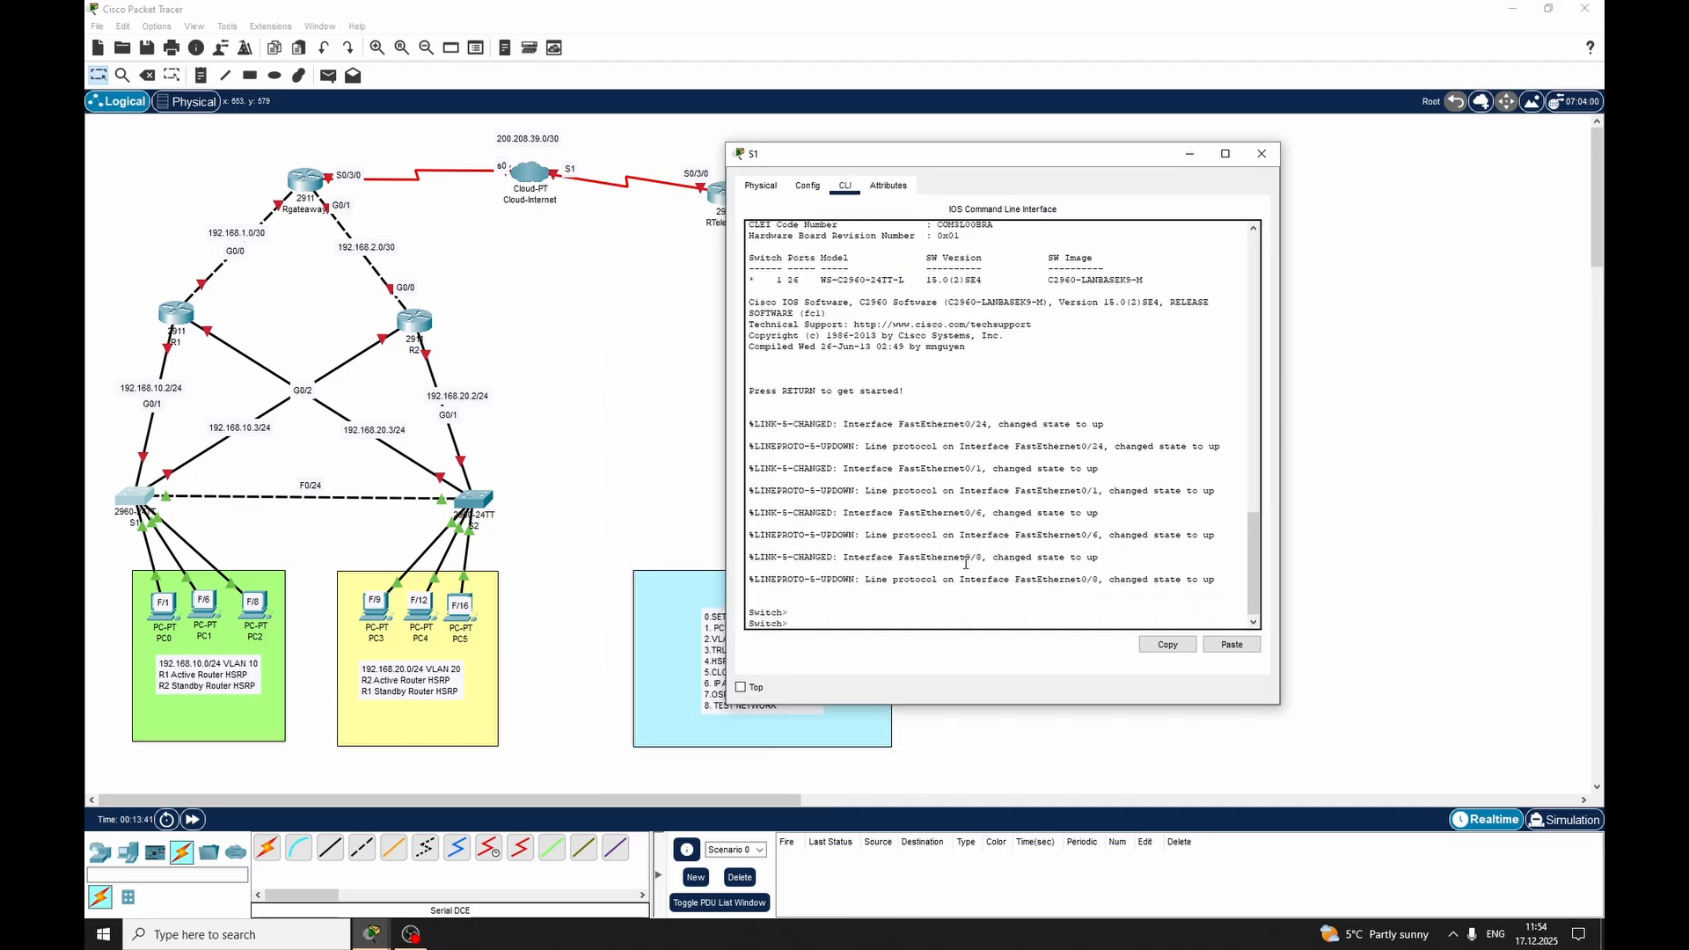
type("en")
key("Return")
type("conf te")
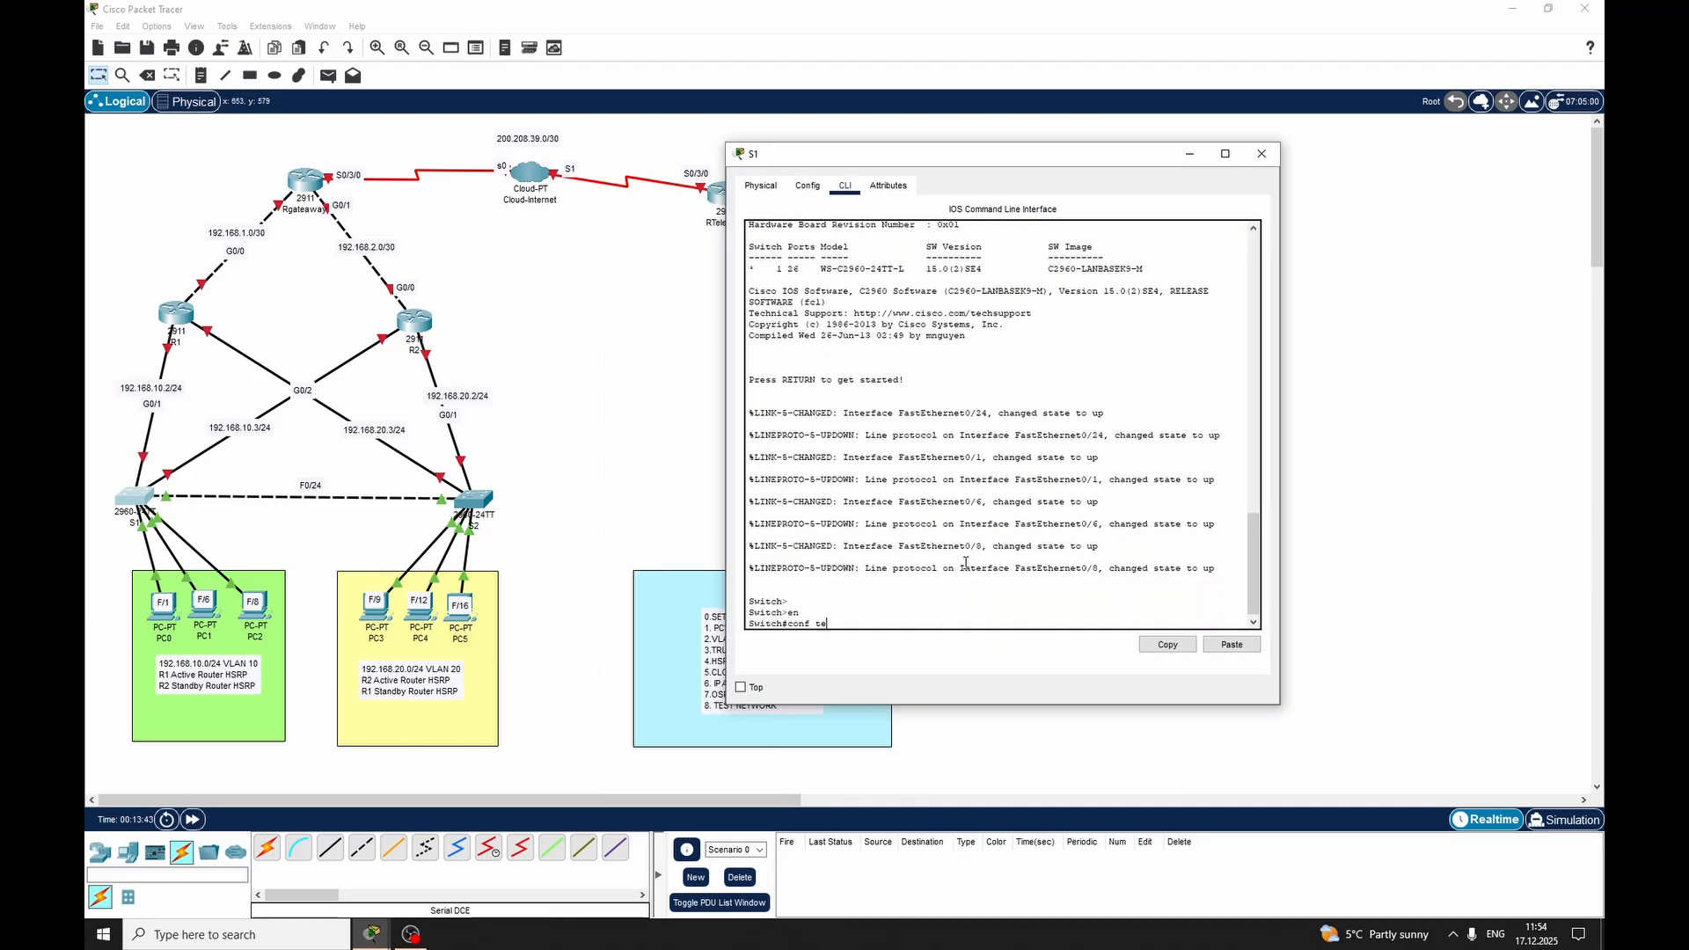
type("r")
key("Tab")
key("Return")
Set the switch's hostname to S1
type("ho")
key("Tab")
type("S")
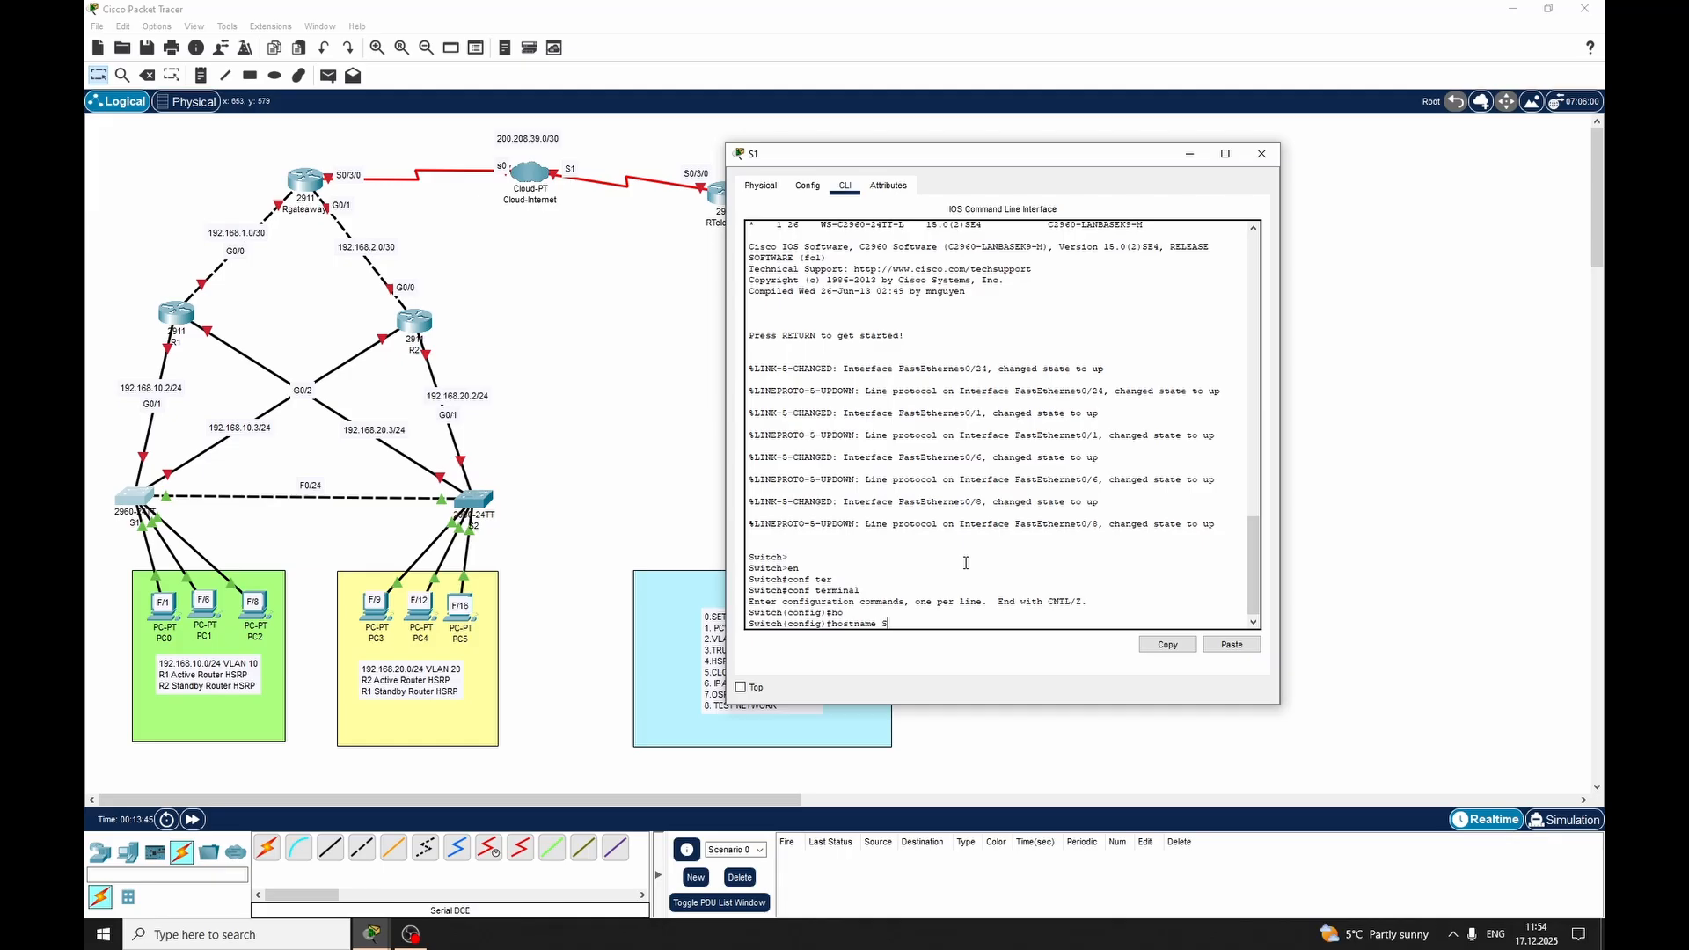
type("1")
key("Return")
key("Return")
key("Return")
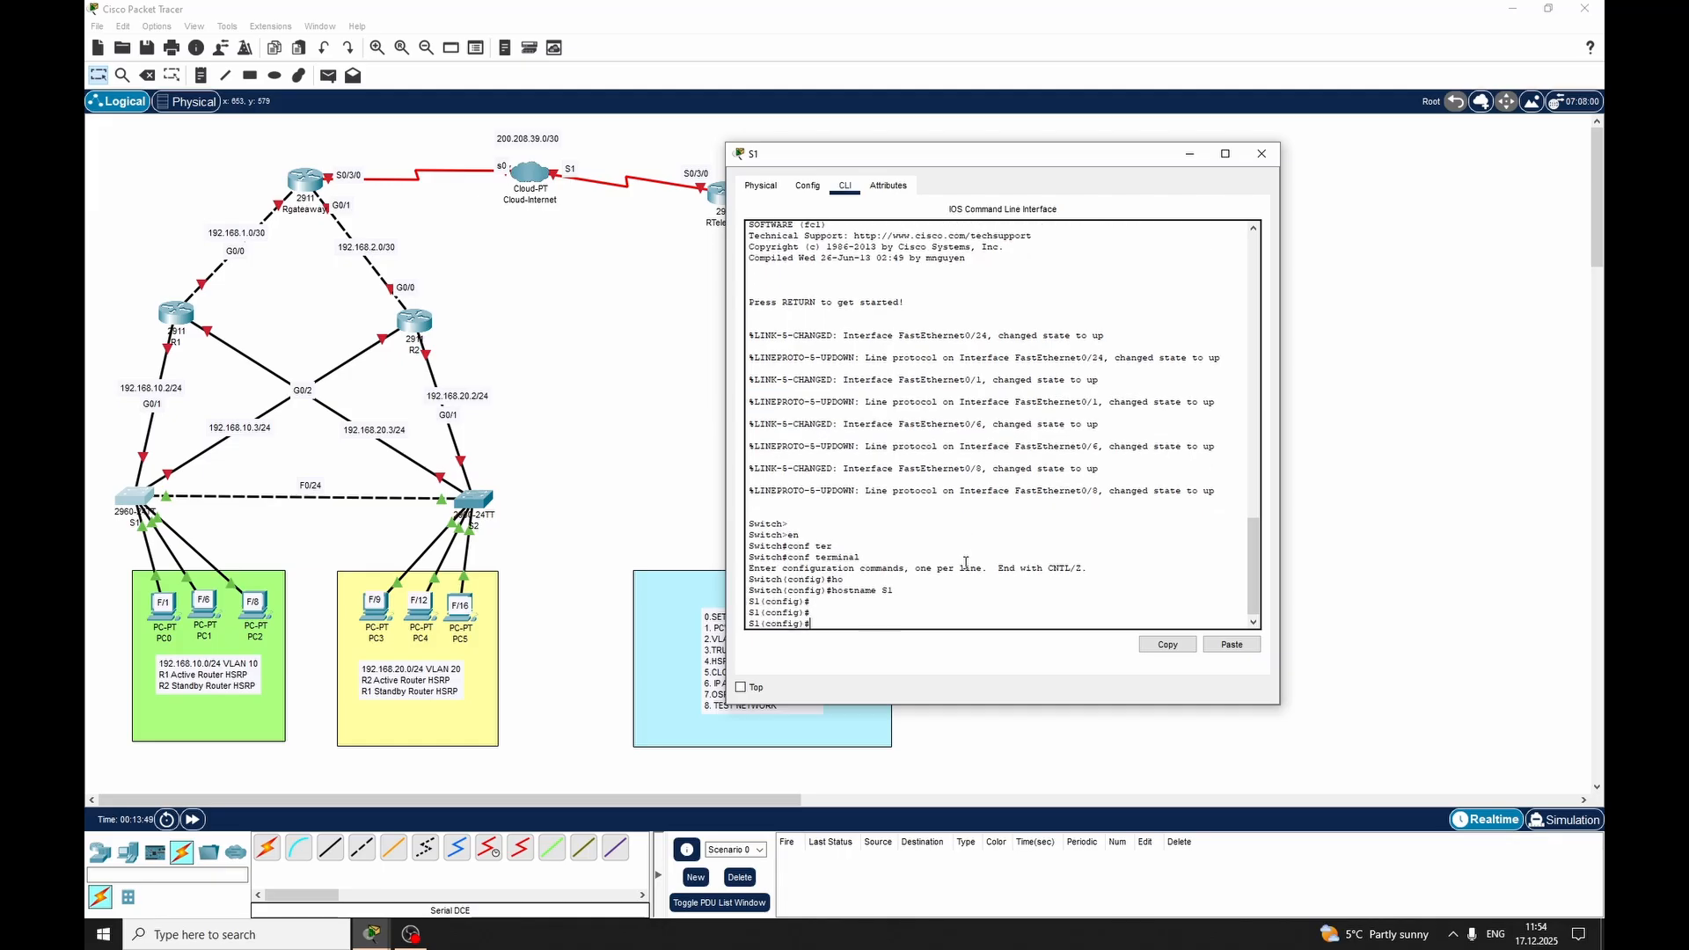
Enter interface range configuration for FastEthernet 0/1-8 on switch S1
type("int")
key("Tab")
type("ra")
key("Tab")
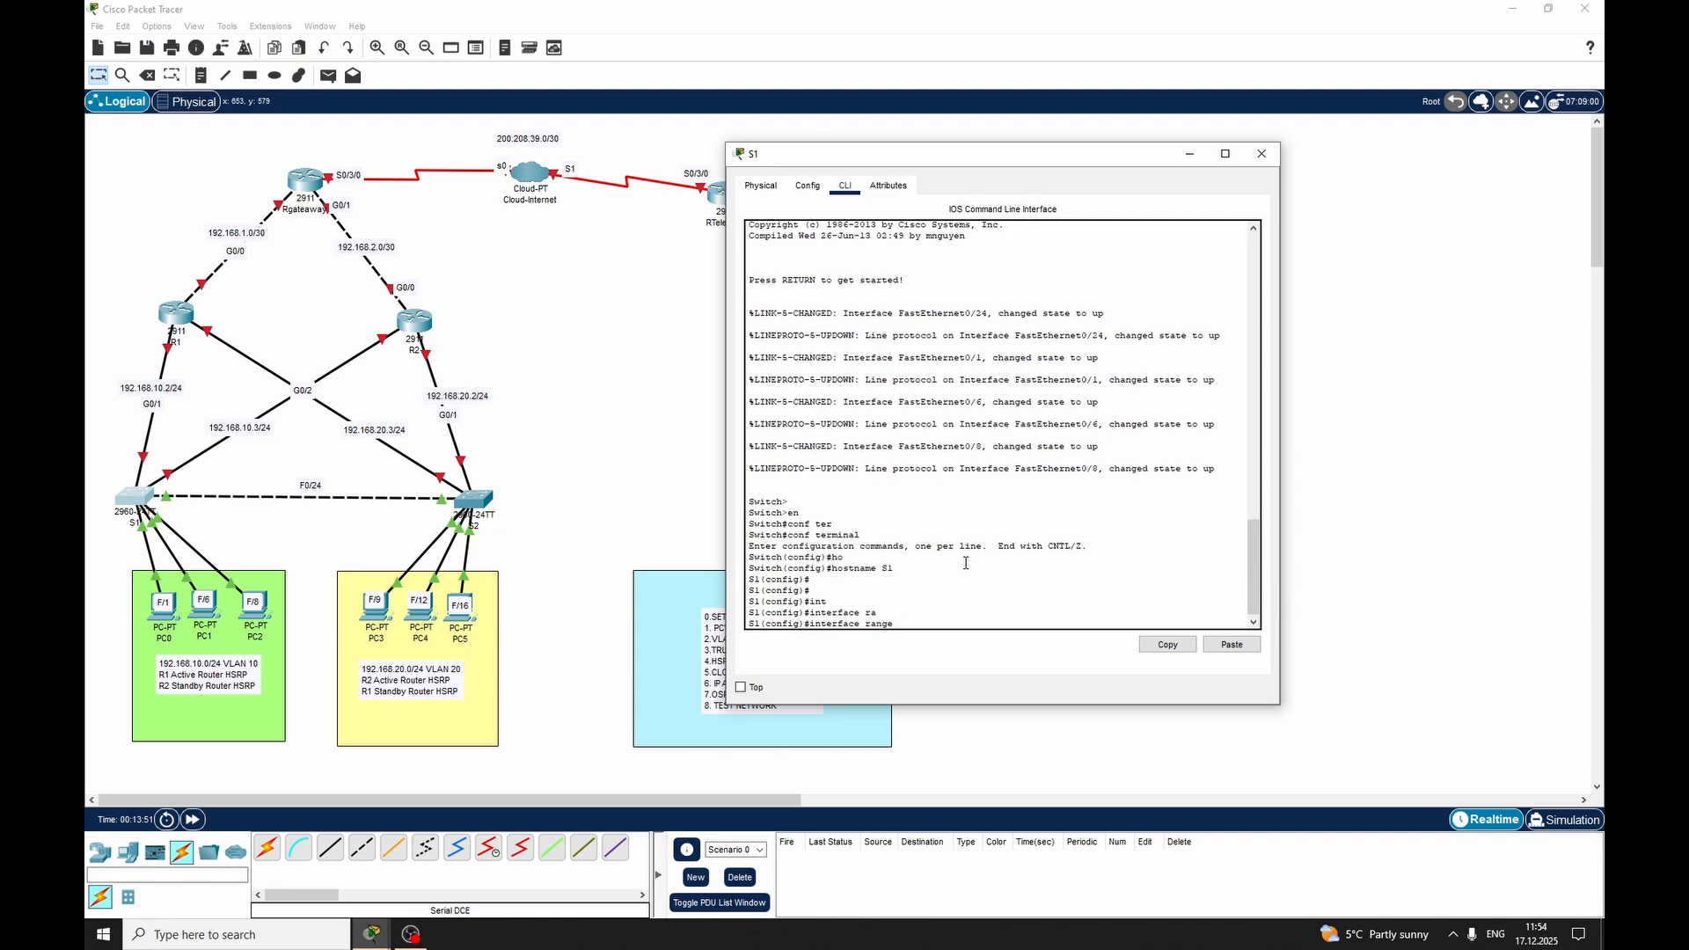
type("fas")
key("Tab")
type("0/1-8")
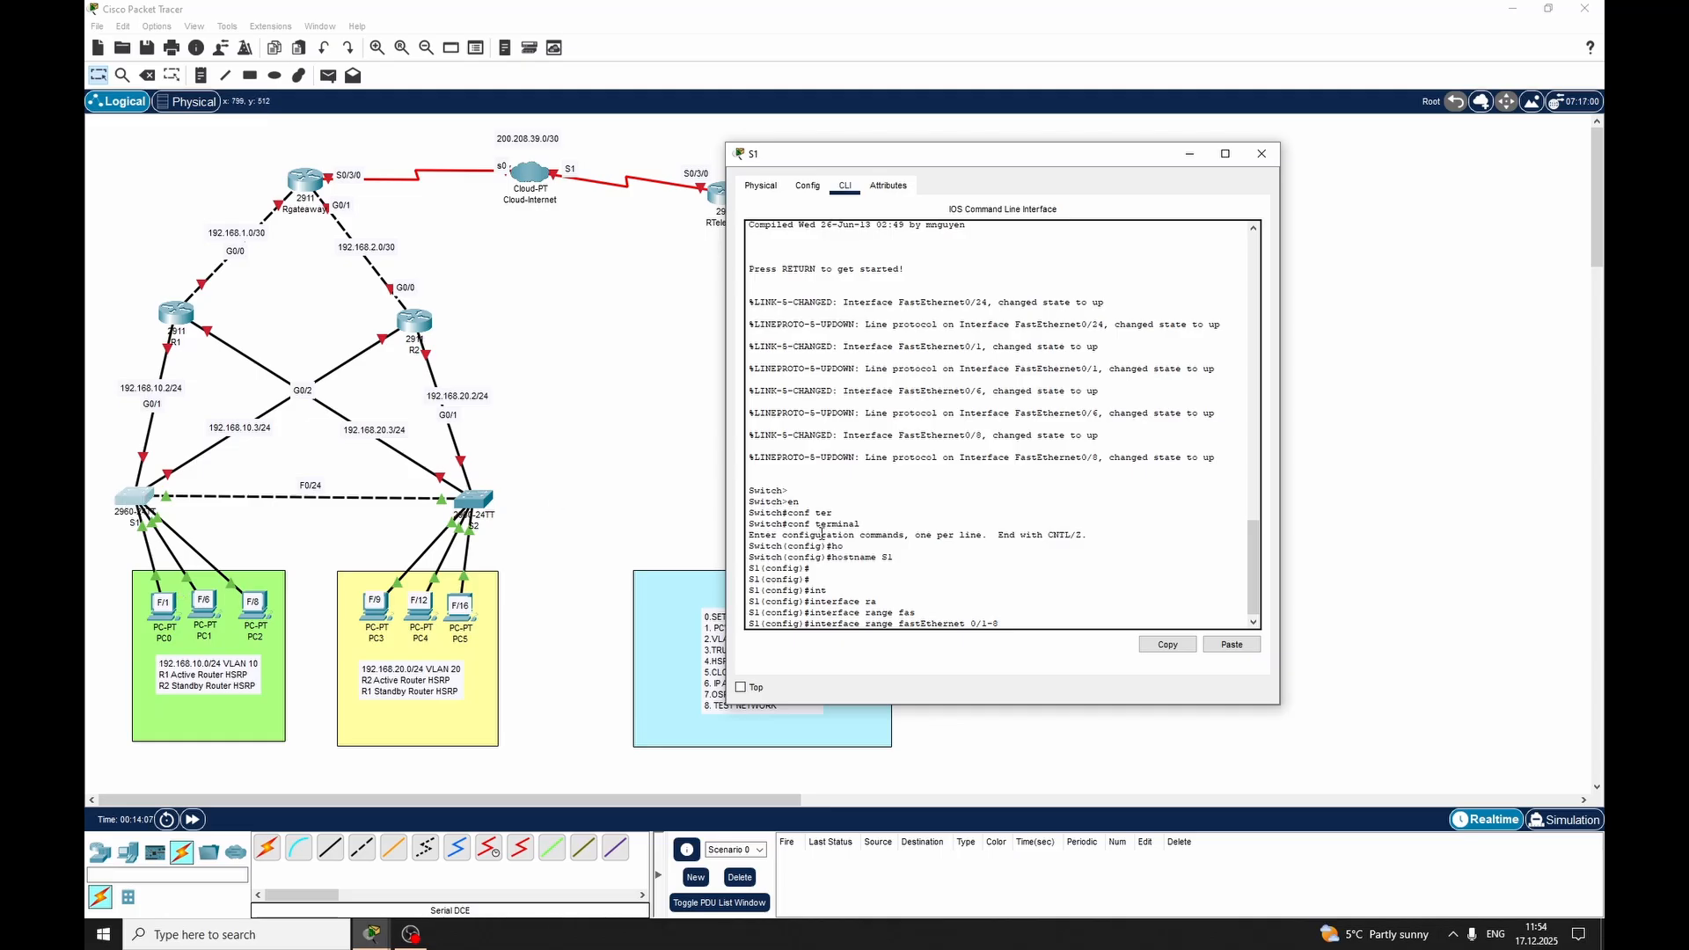
Set FastEthernet 0/1-8 on switch S1 to switchport access mode
key("Return")
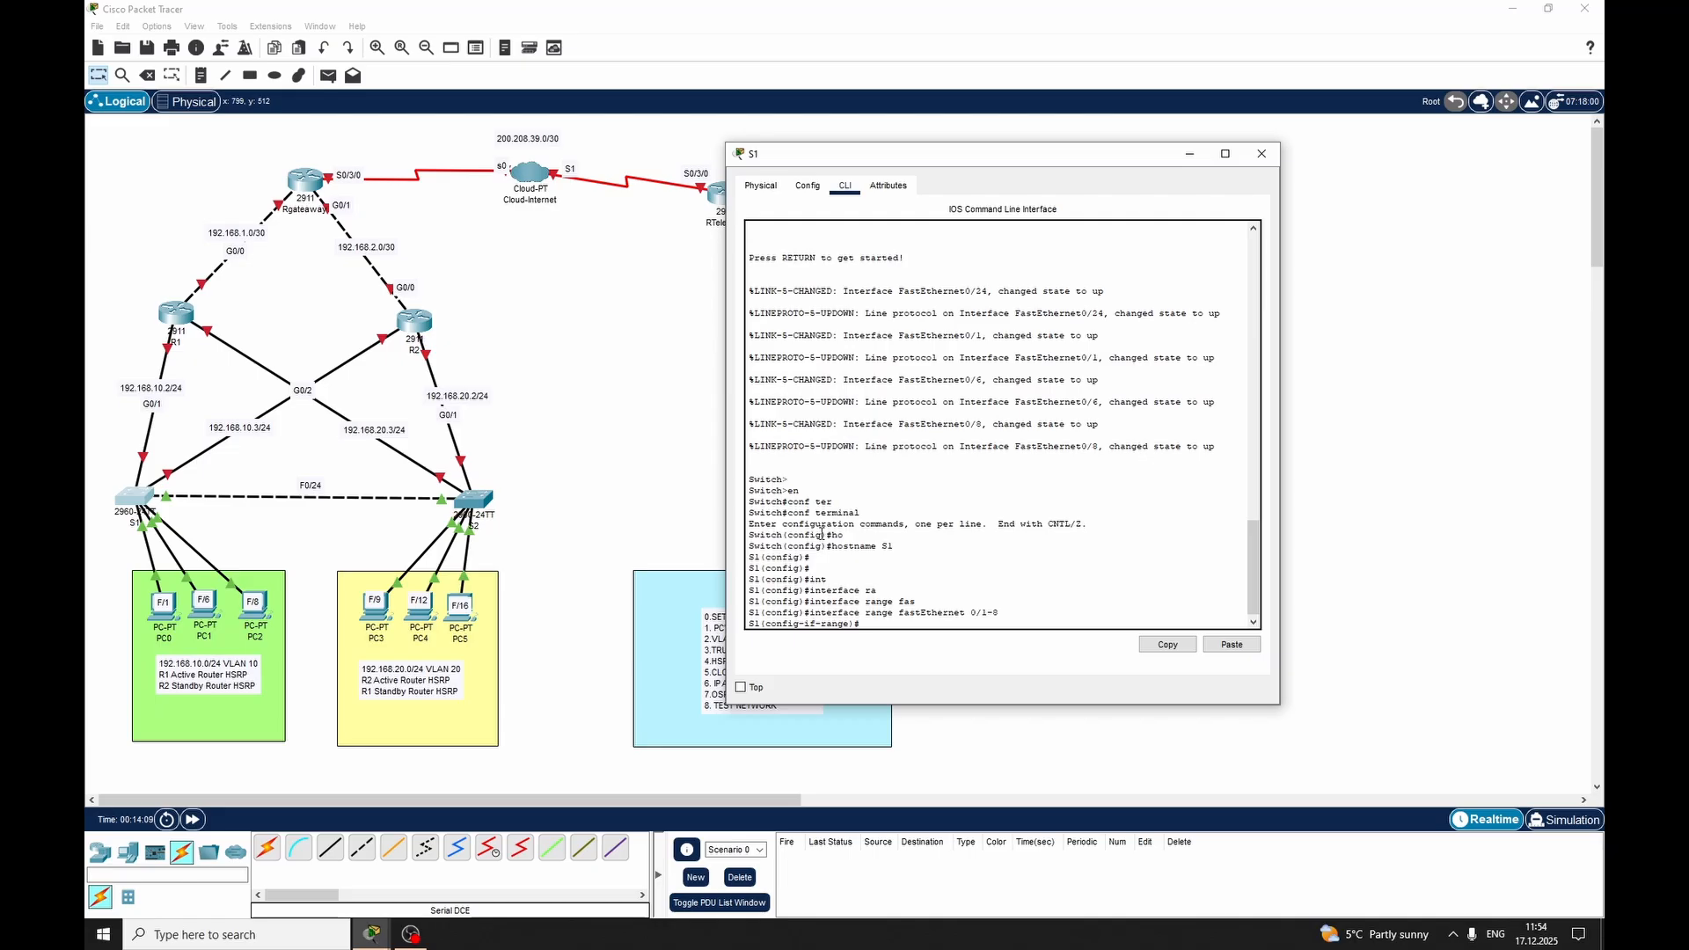
type("swi")
key("Tab")
type("mode acc")
key("Tab")
key("Return")
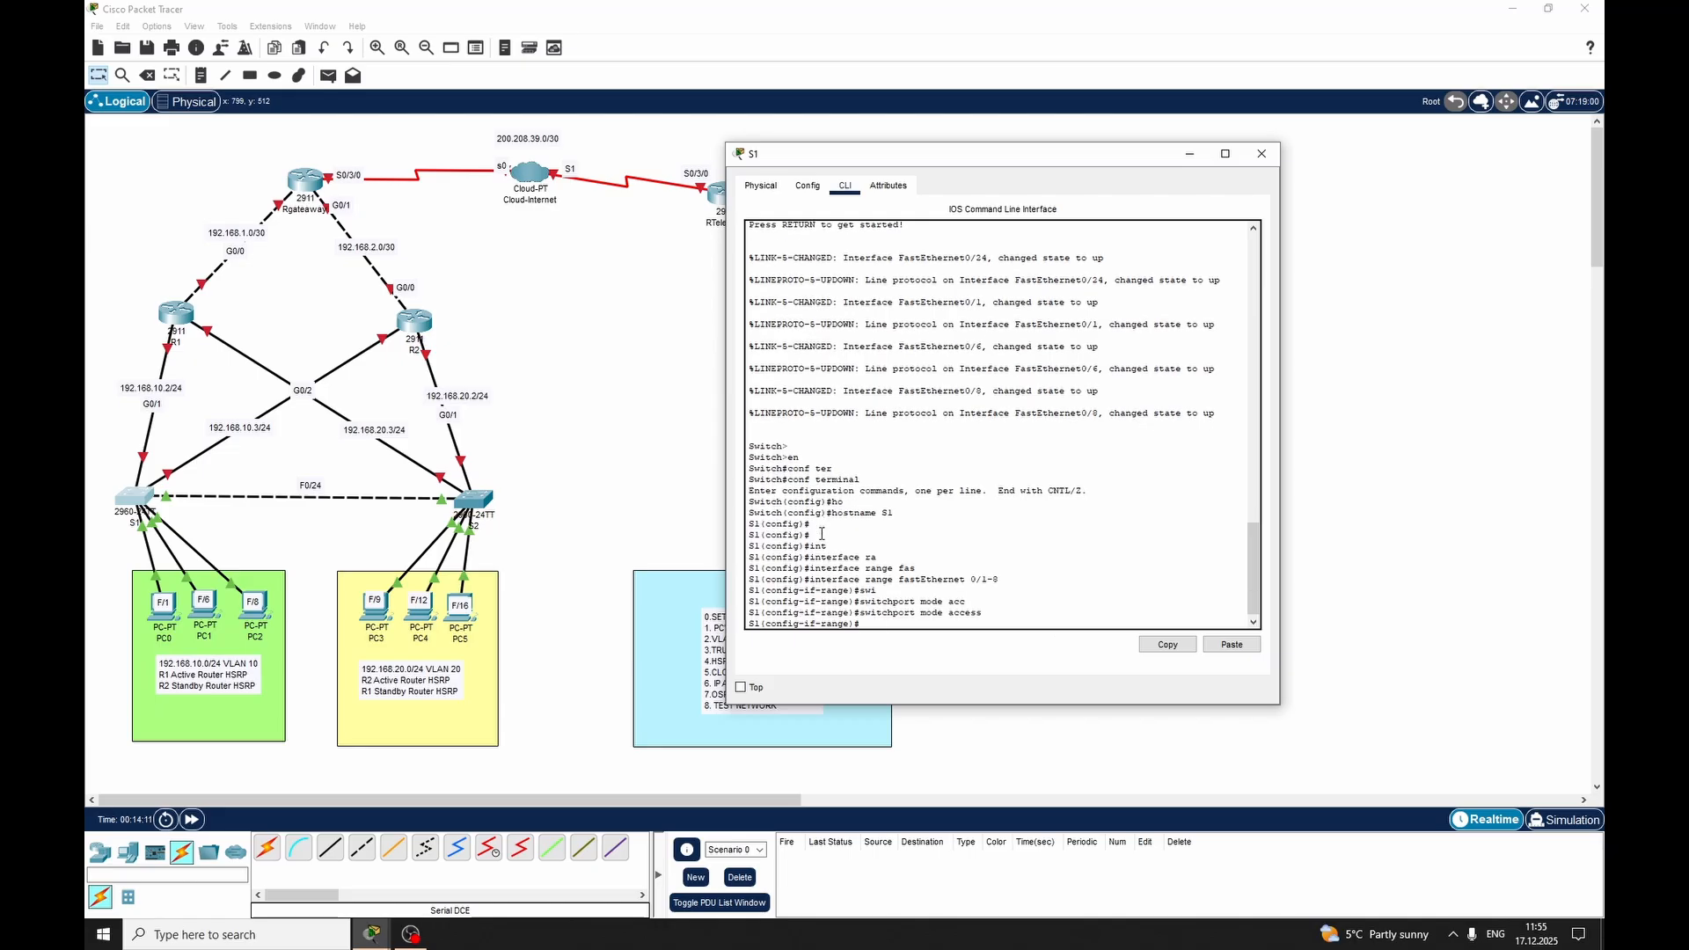
Assign the FastEthernet 0/1-8 access ports on switch S1 to VLAN 10
type("swi")
key("Tab")
type("ac")
key("Tab")
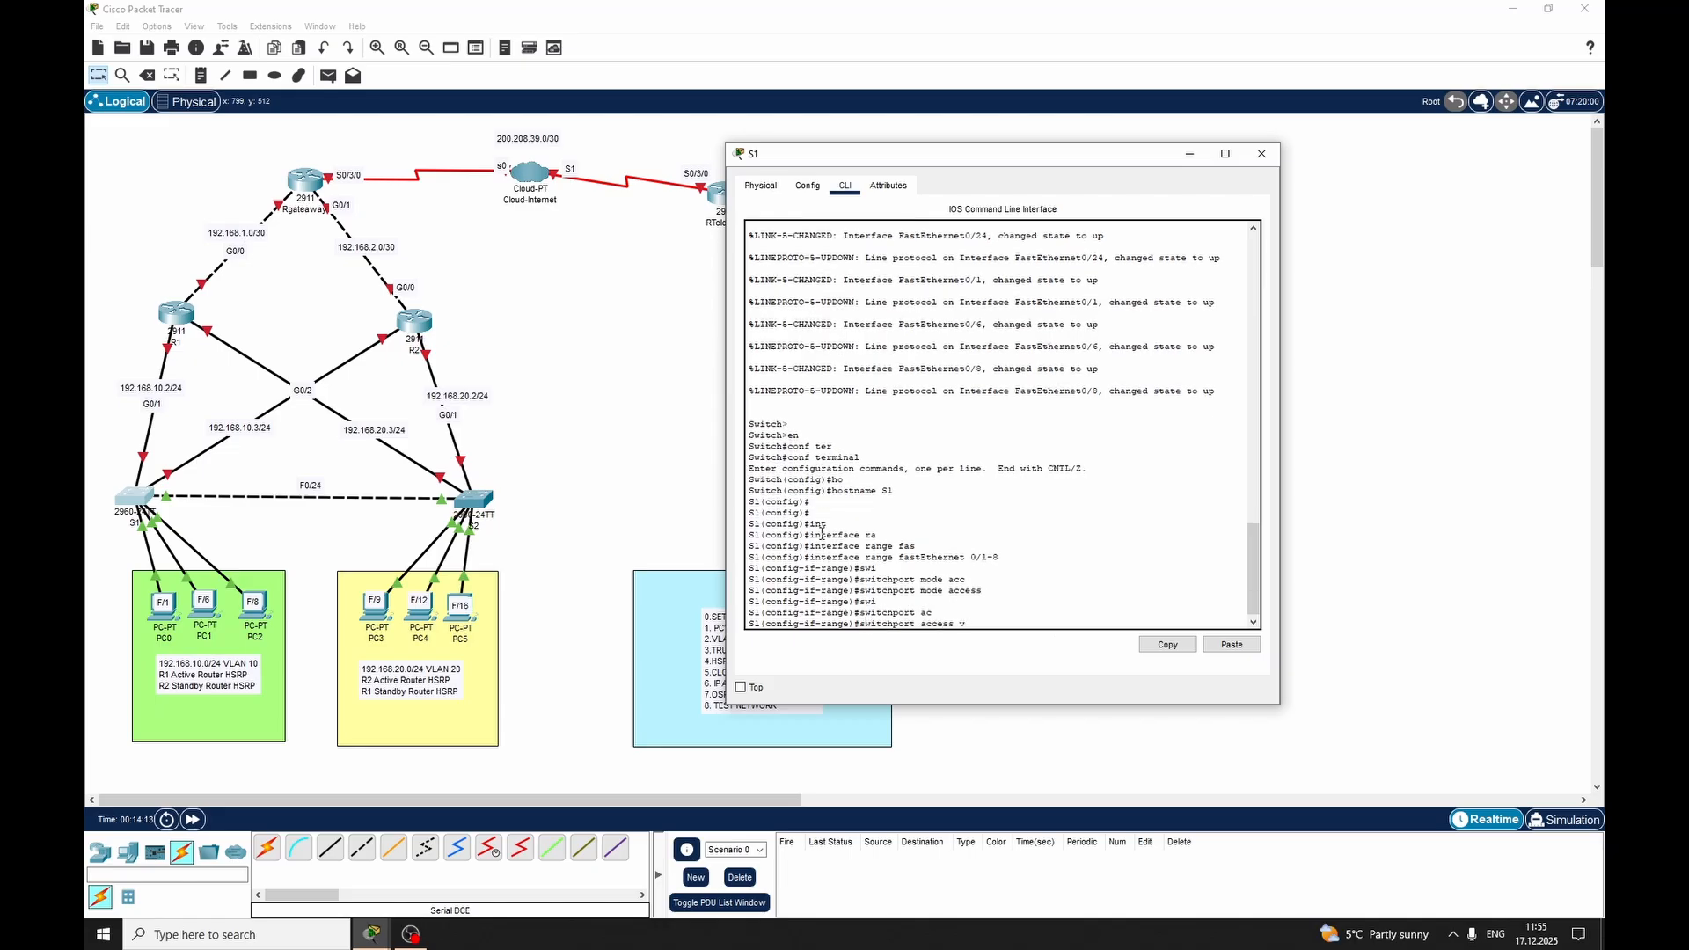
type("vlan")
key("Tab")
type("10")
key("Return")
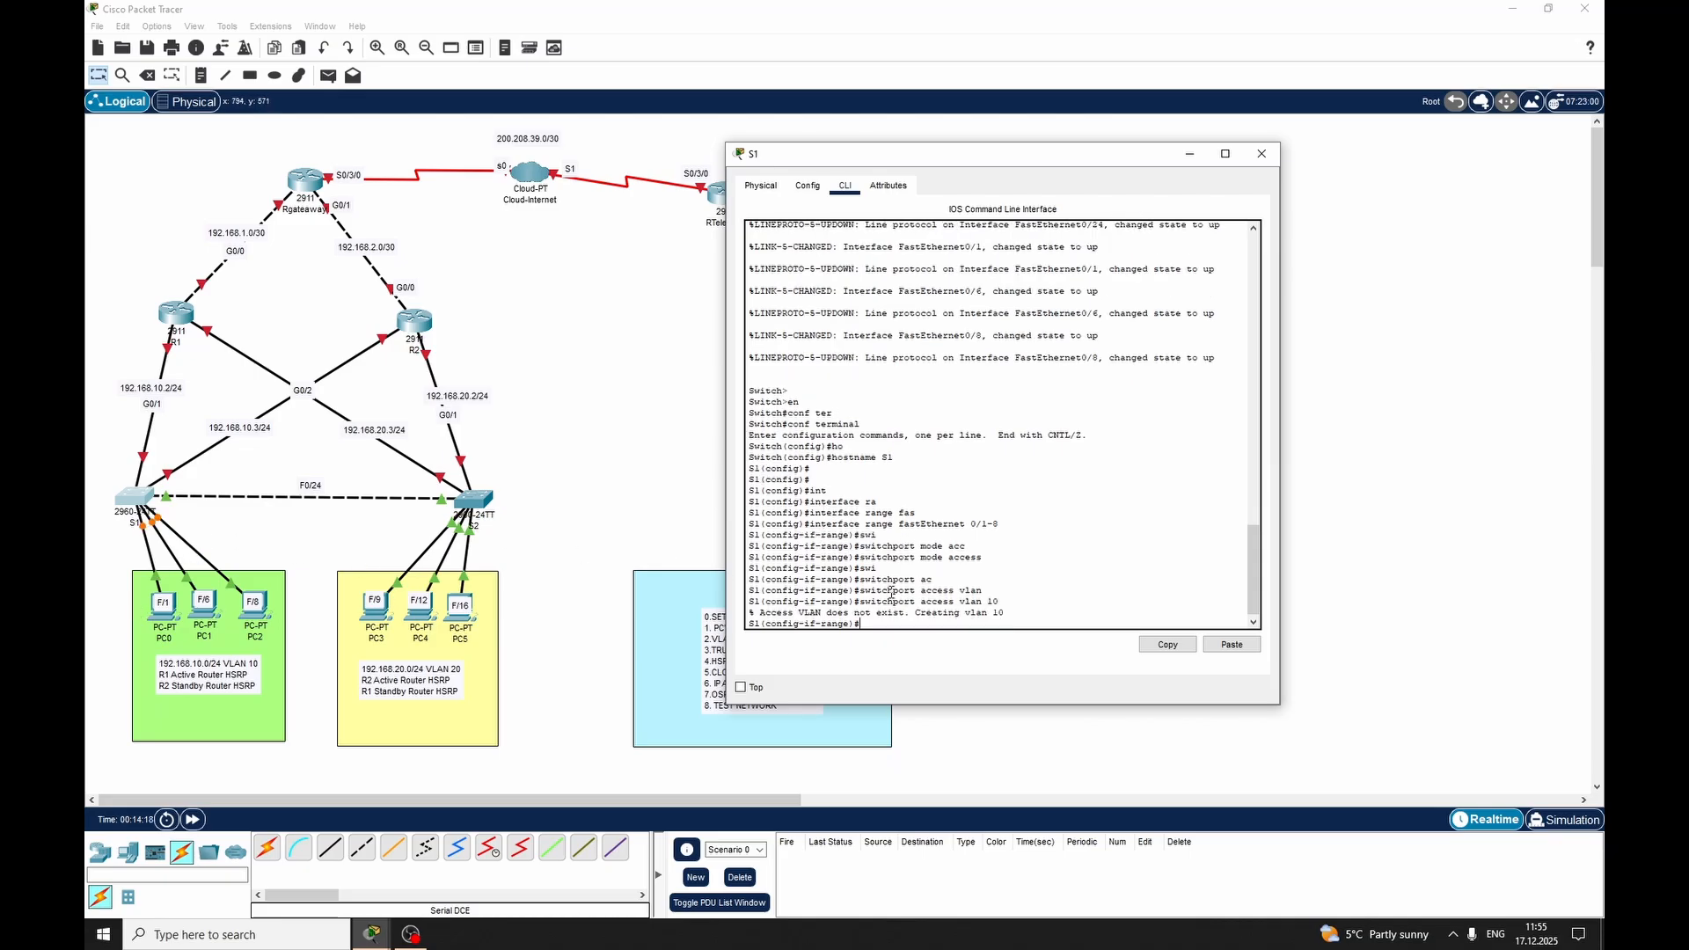
Create VLAN 20 on switch S1, return to global configuration mode and close the switch's window
type("vlan 20")
key("Return")
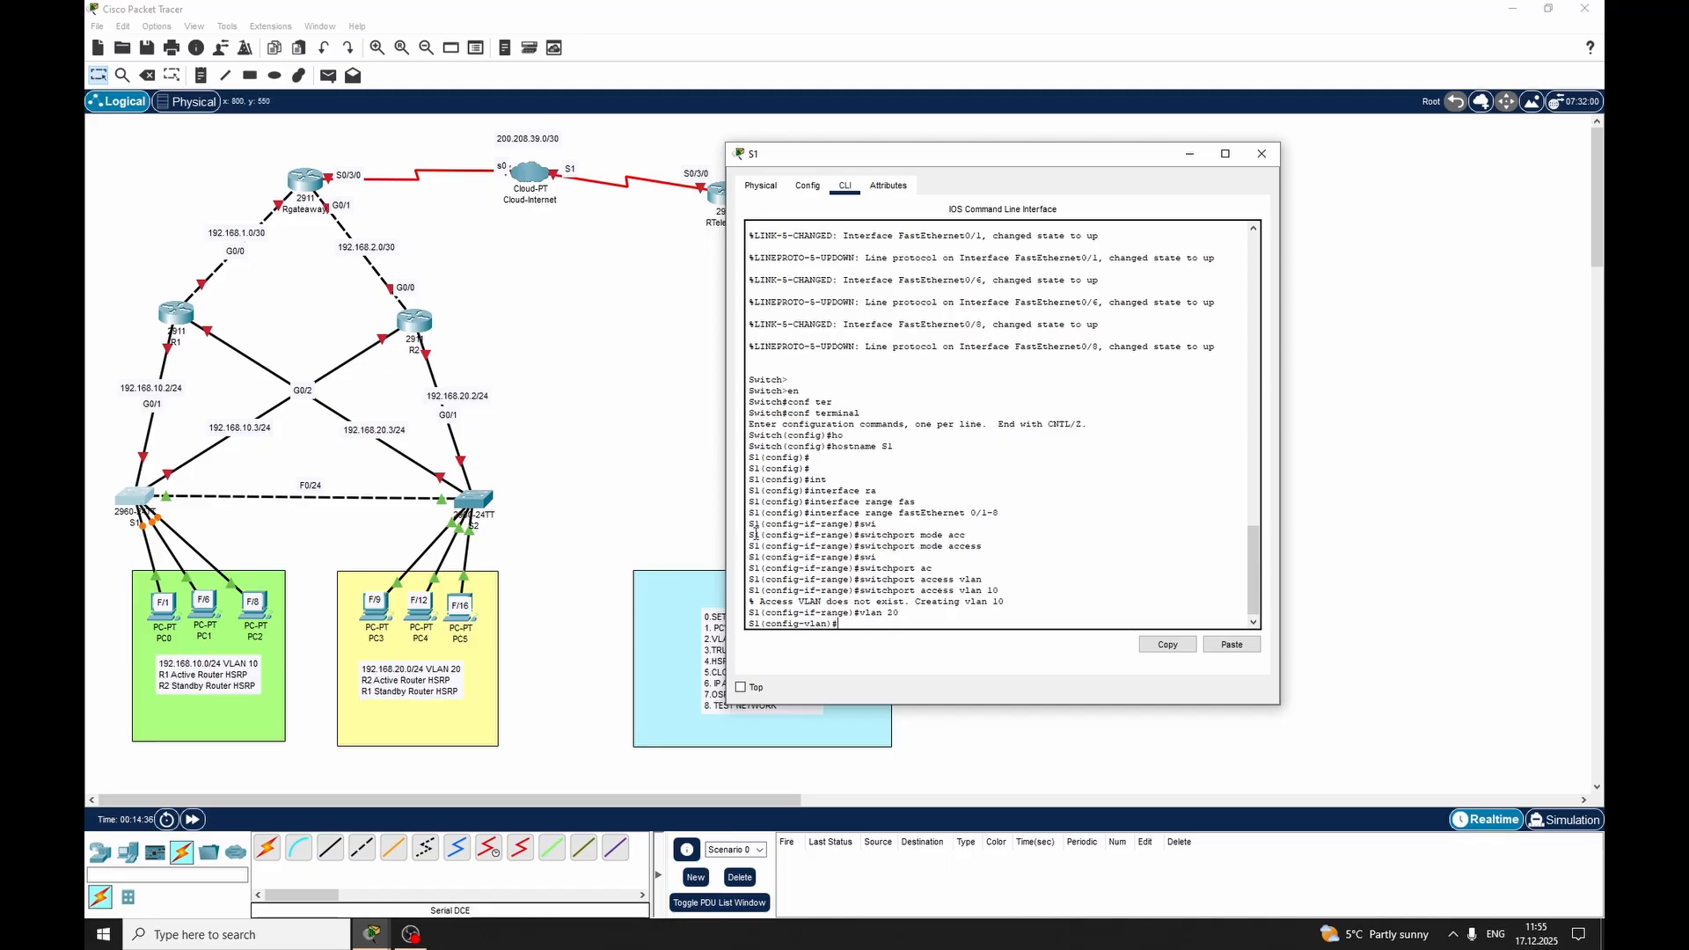
type("xit")
key("Return")
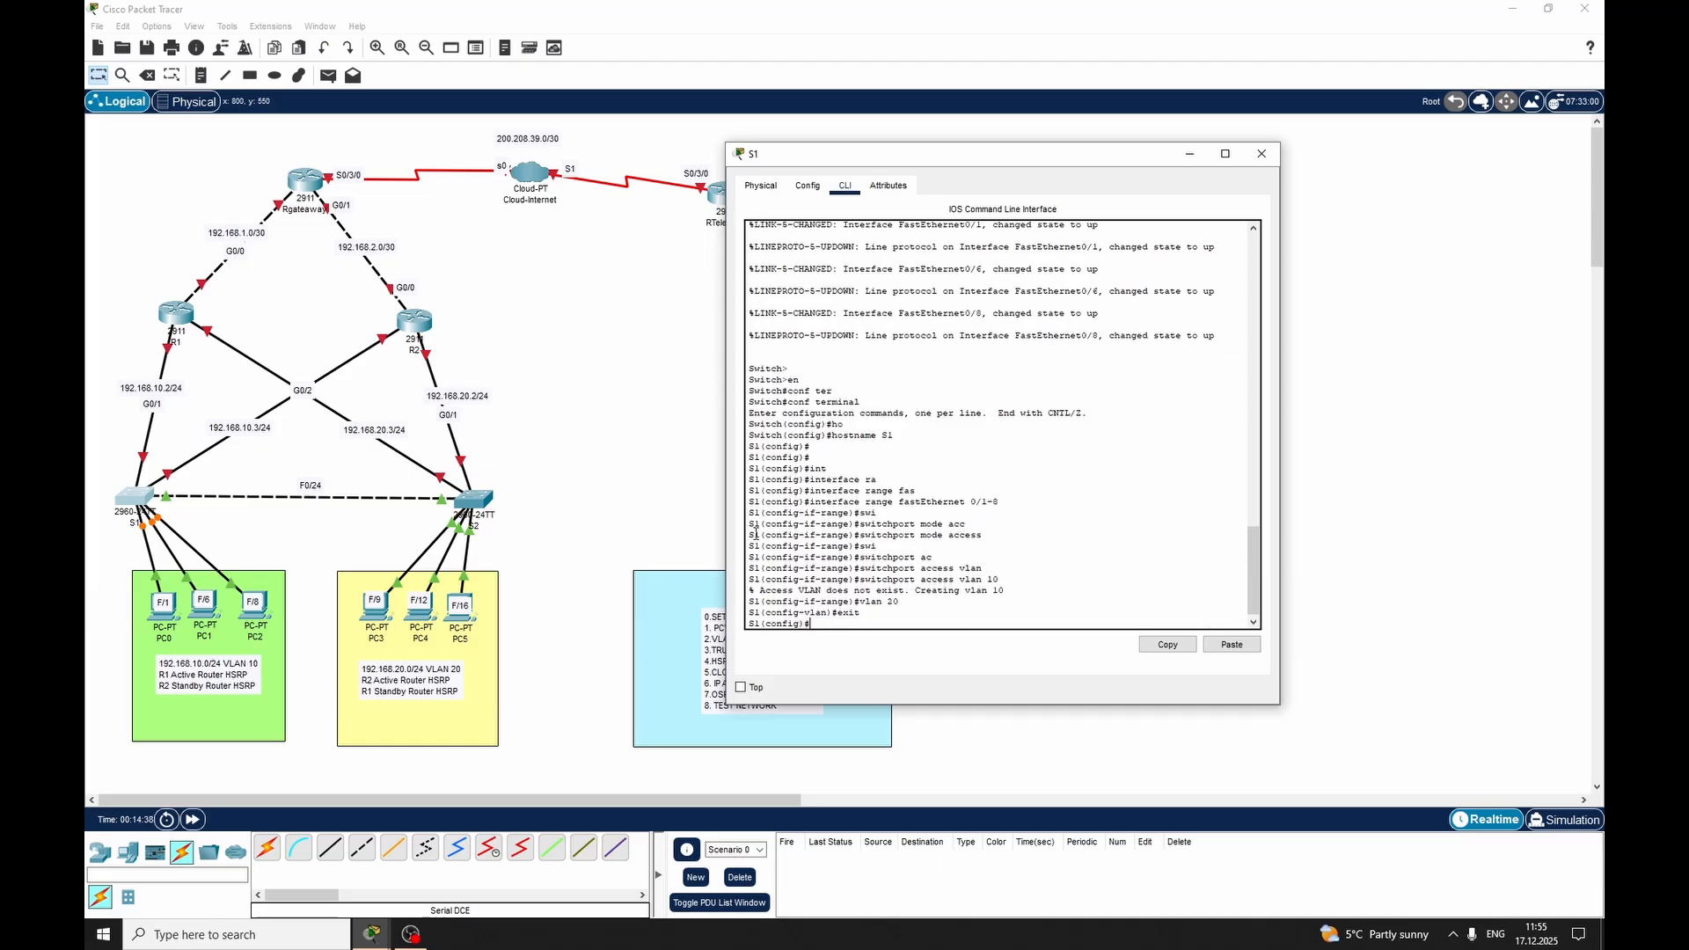
left_click(1263, 153)
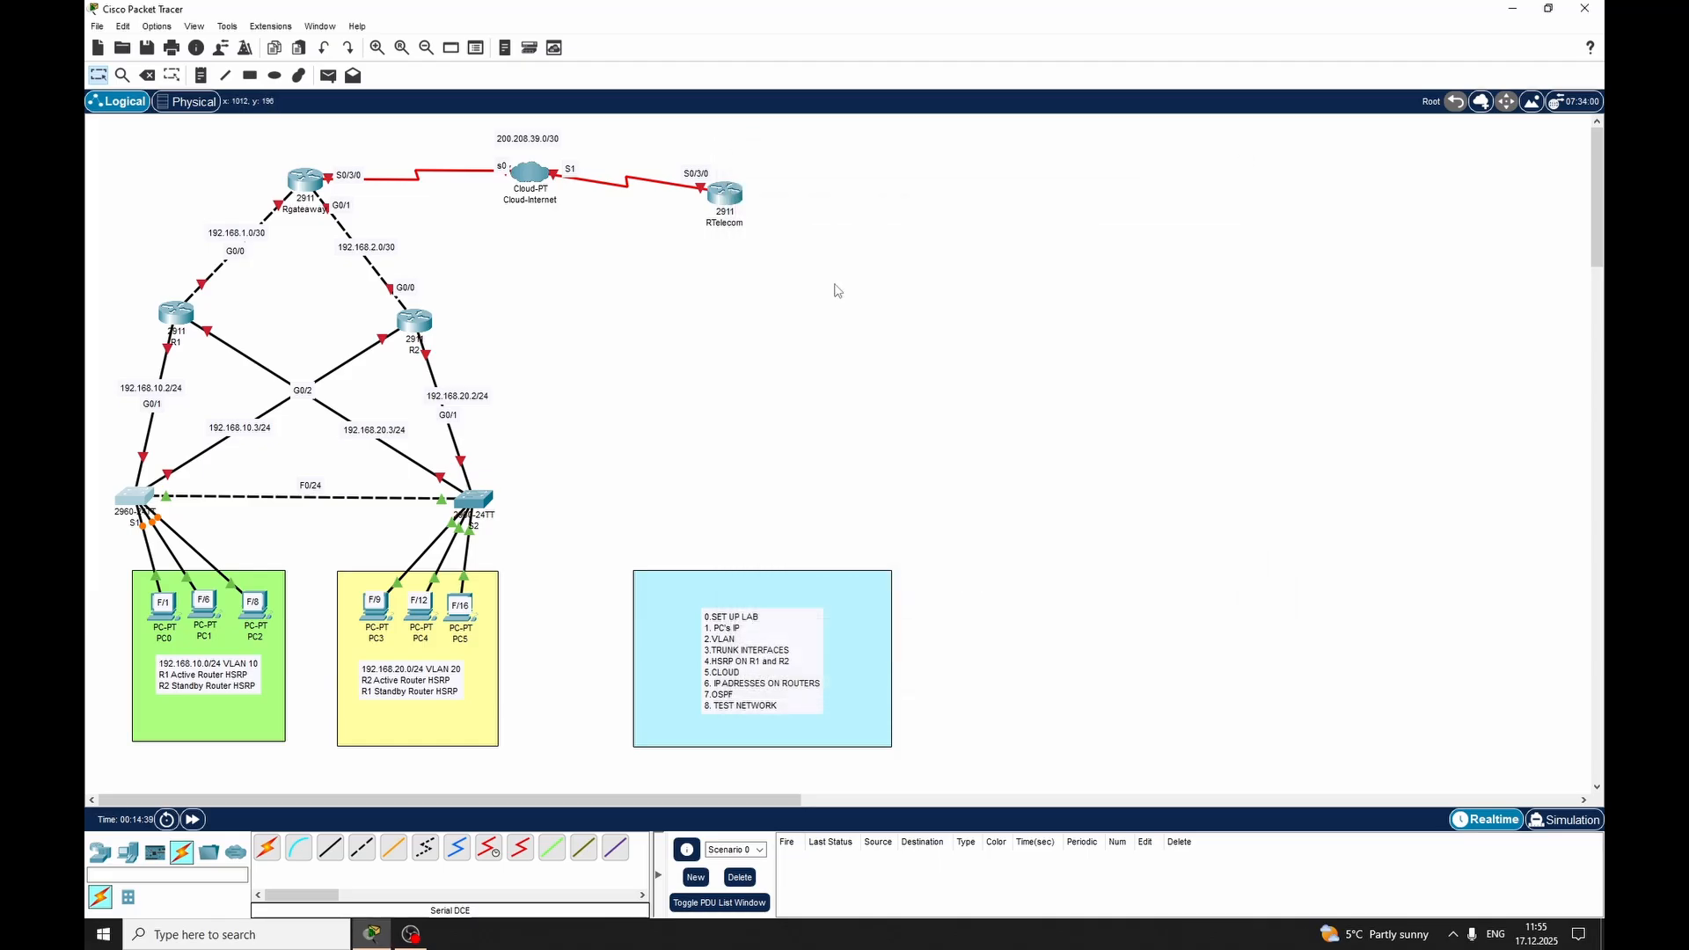
Open the command line of switch S2 and enter privileged and global configuration mode
left_click(475, 498)
left_click(735, 261)
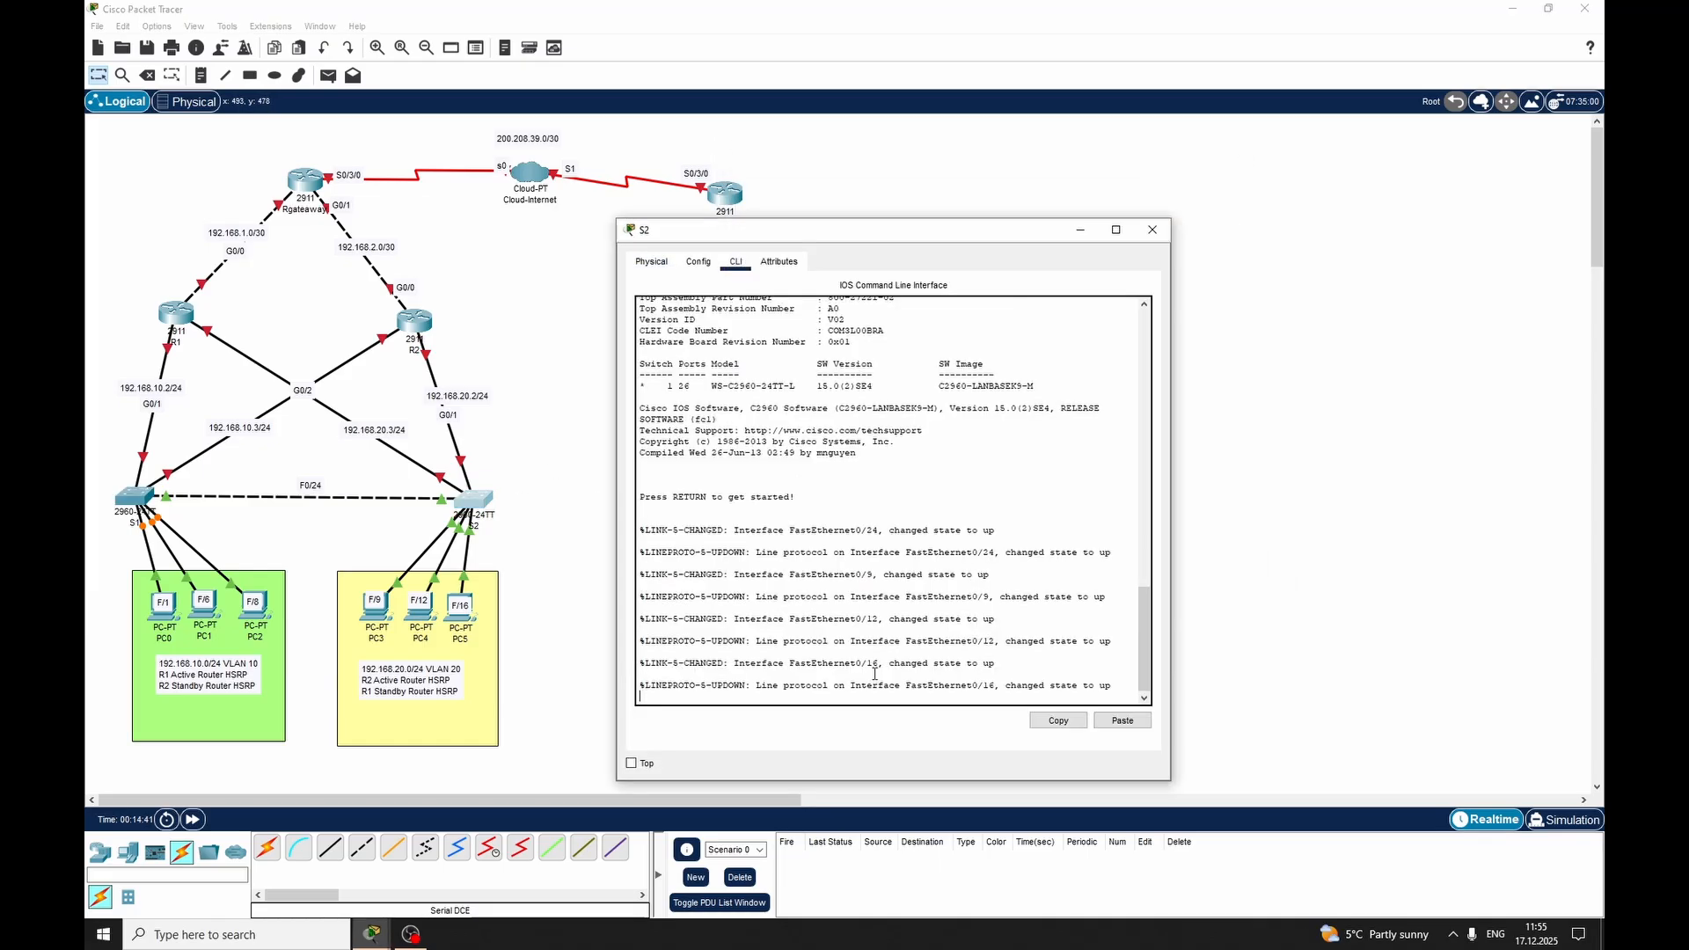
key("Return")
key("Return")
key("Return")
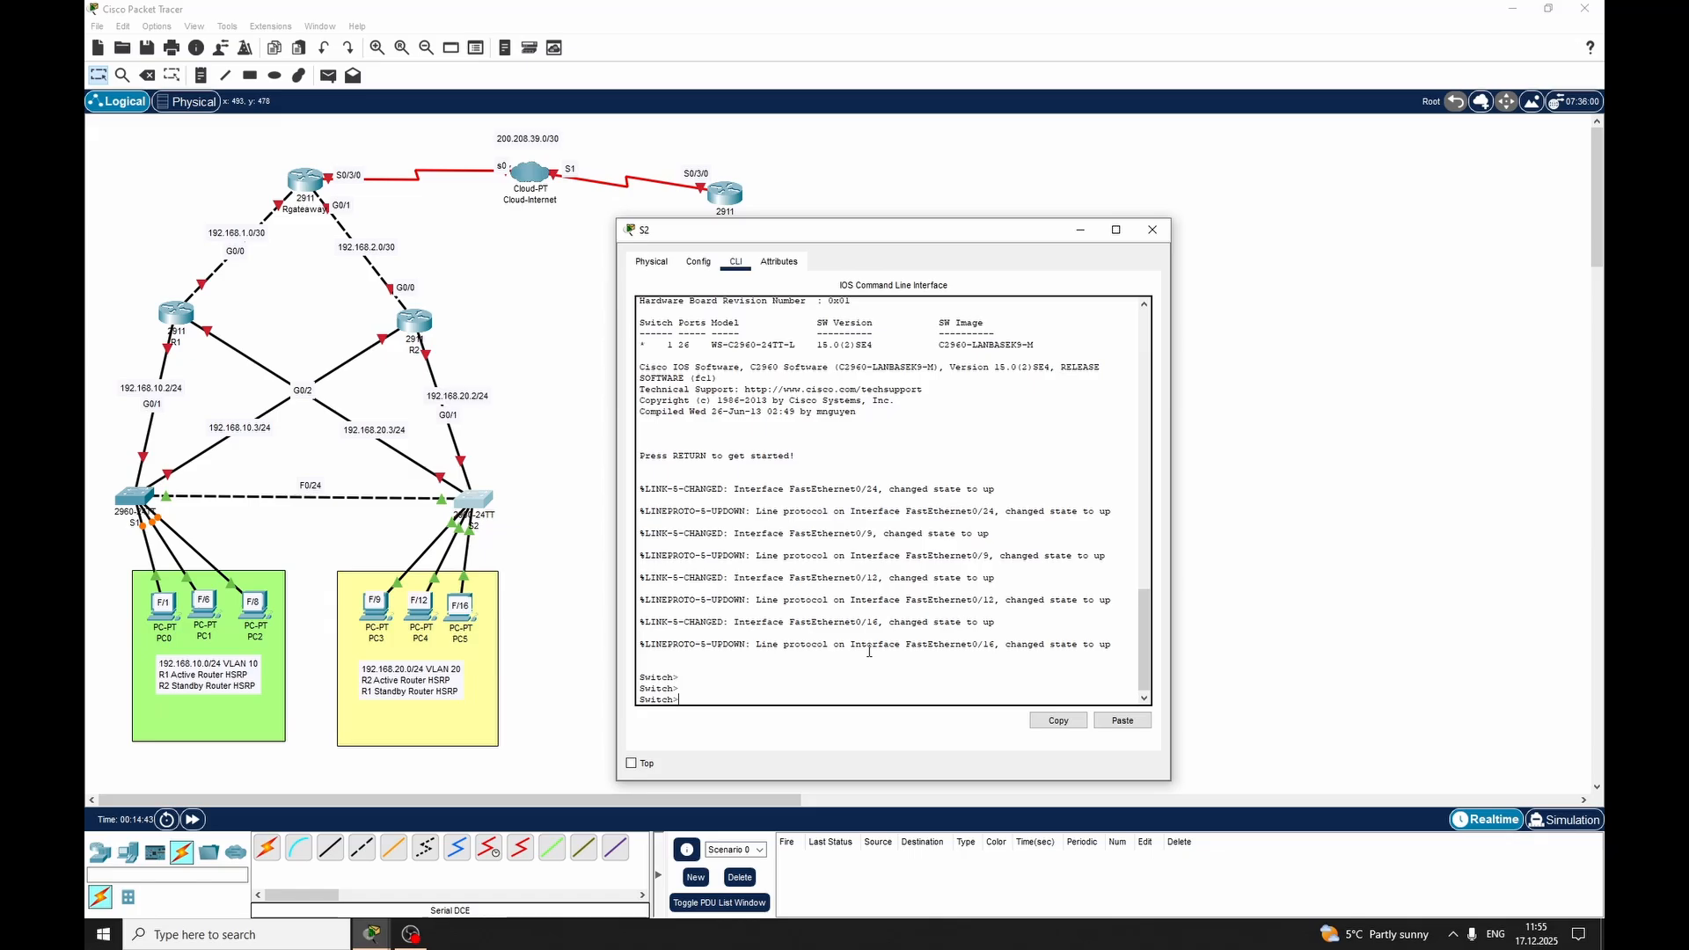
type("en")
key("Return")
type("conf ter")
key("Tab")
key("Return")
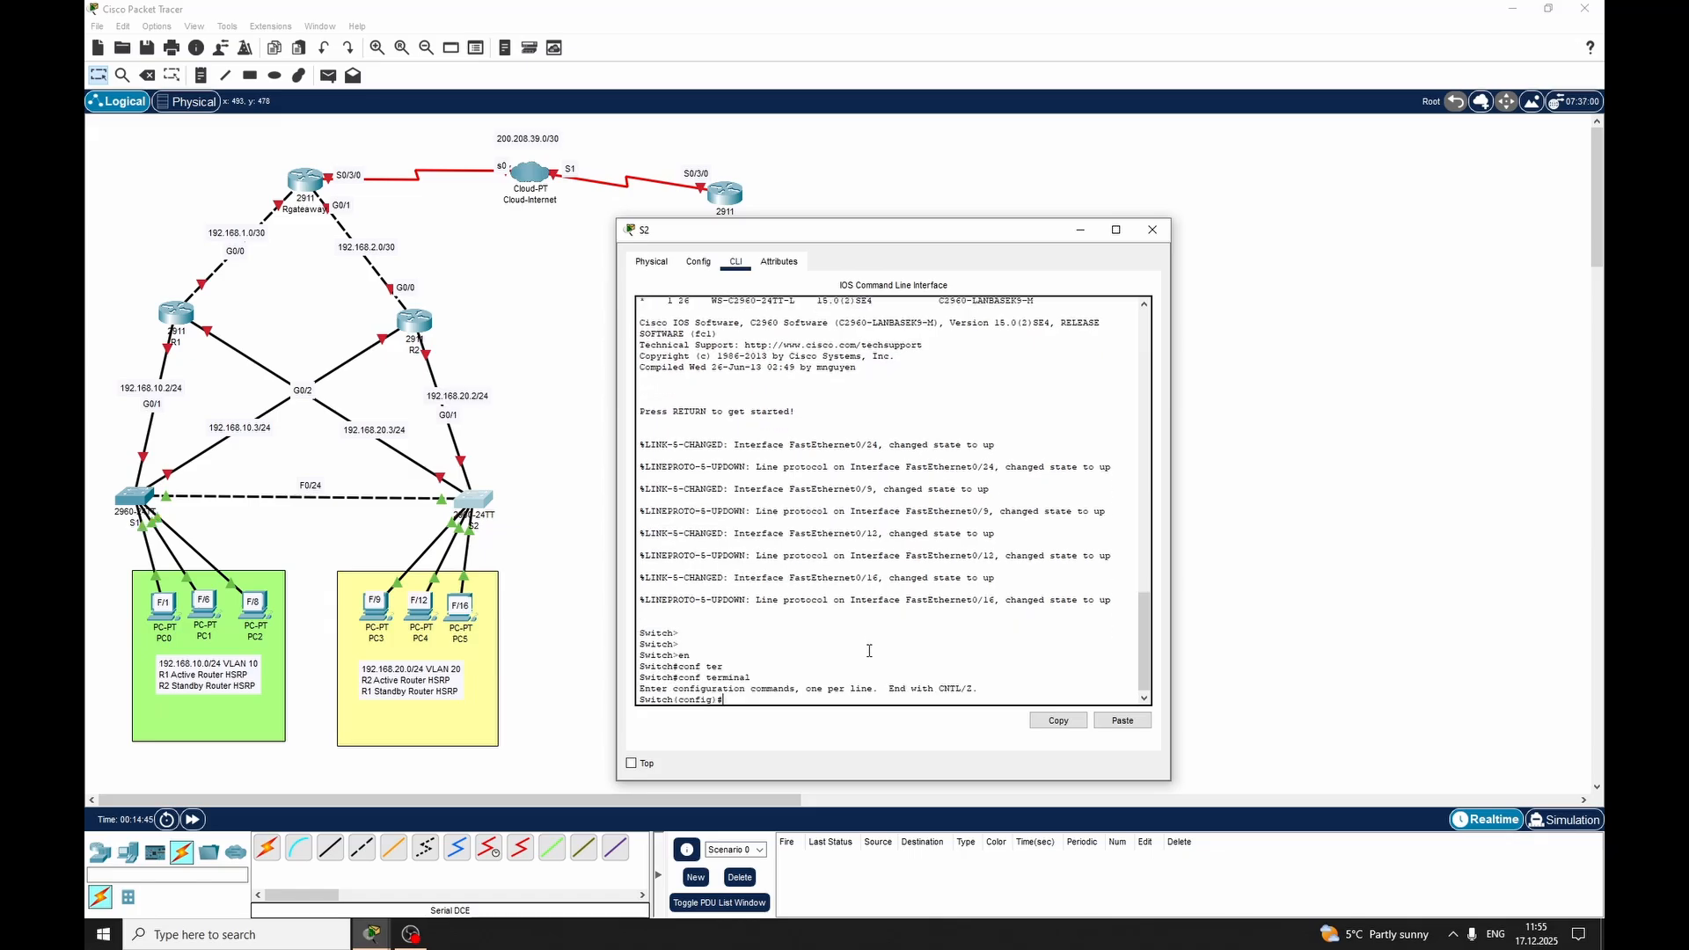
Set the second switch's hostname to S2
type("ho")
key("Tab")
type("S2")
key("Return")
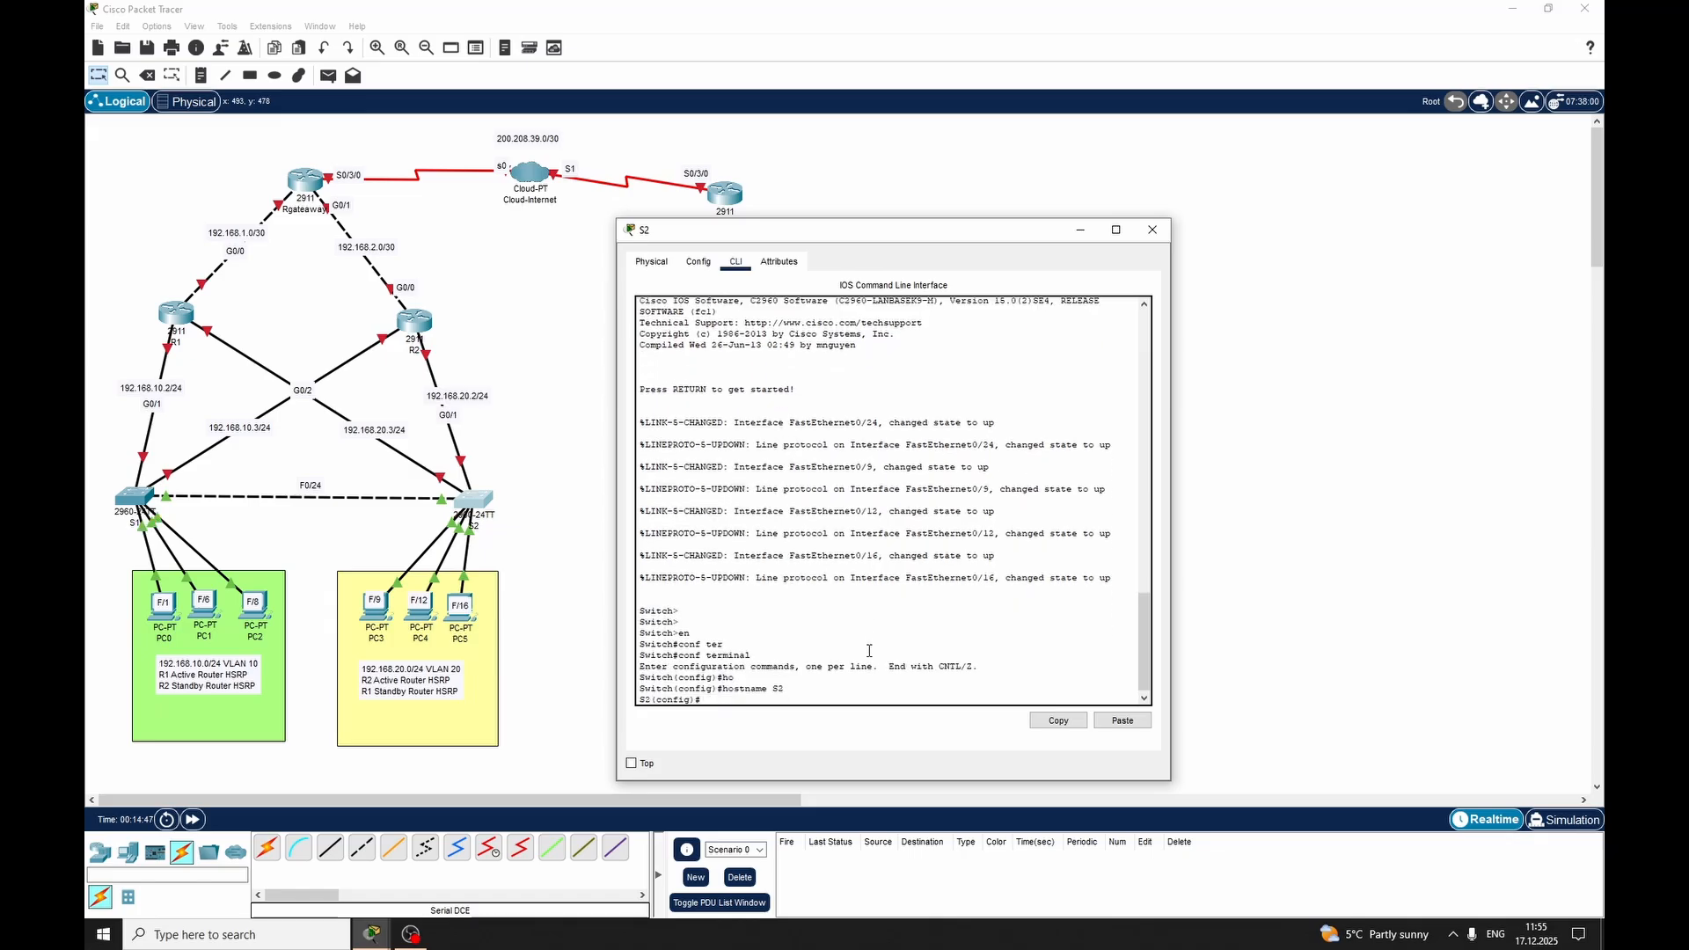
Enter interface range configuration for FastEthernet 0/9-16 on switch S2
type("int")
key("Tab")
type("ra")
key("Tab")
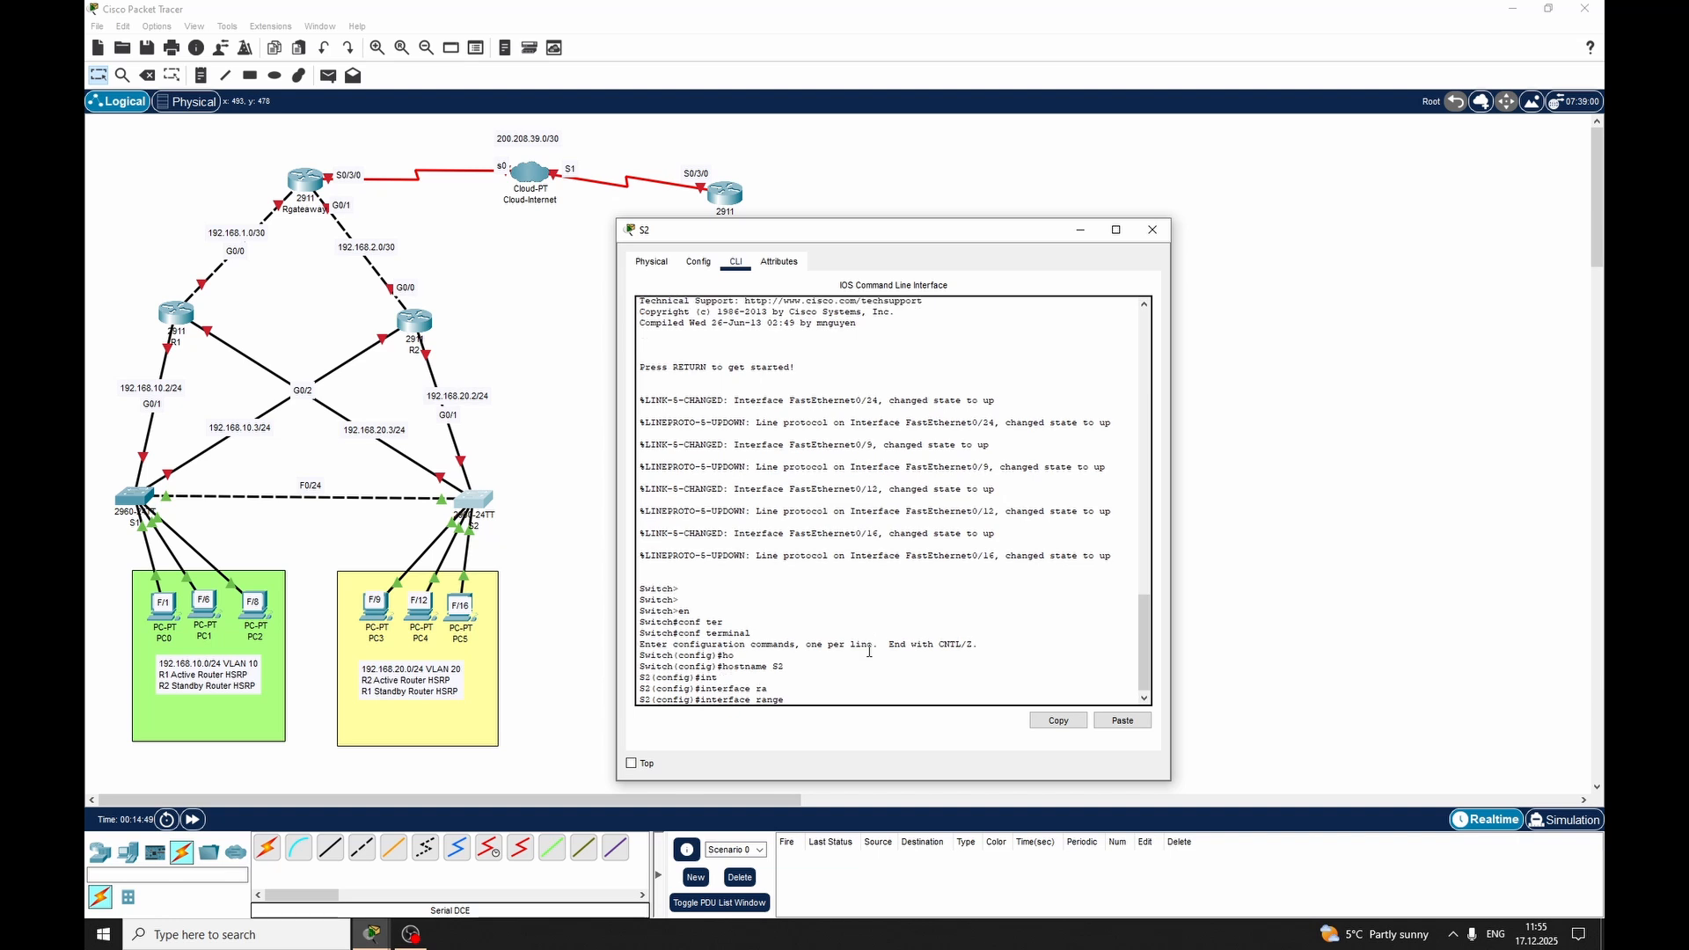
type("fas")
key("Tab")
type("0")
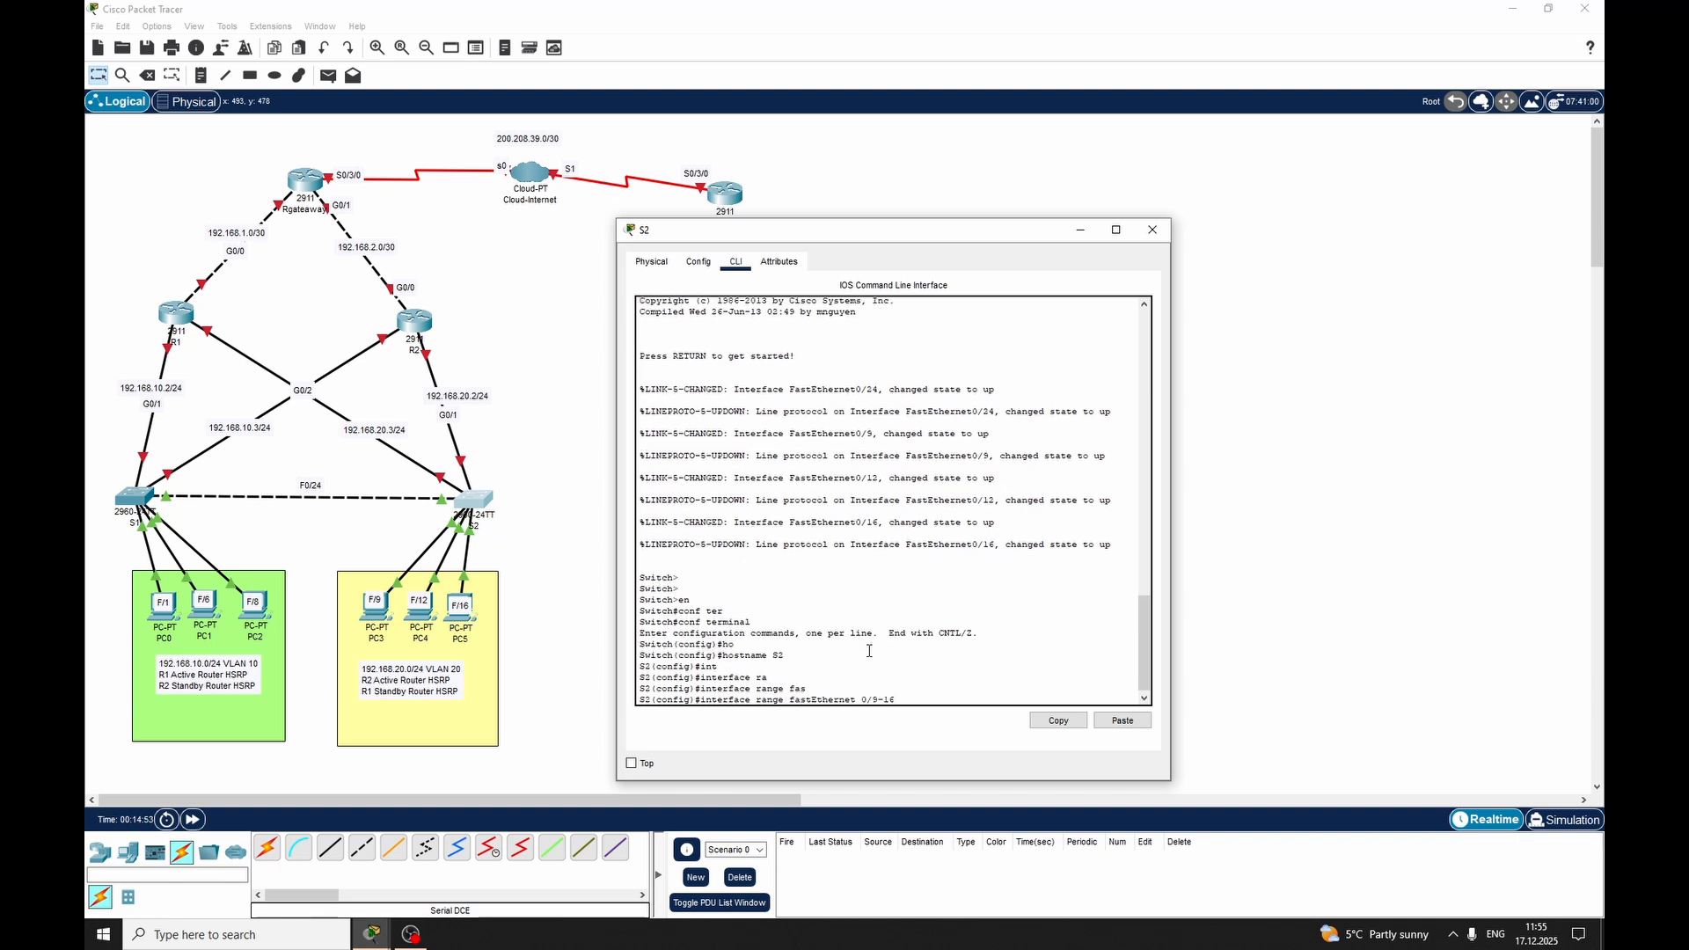
type("/9-16")
key("Return")
Set FastEthernet 0/9-16 on switch S2 to switchport access mode
type("swi")
key("Tab")
type("m")
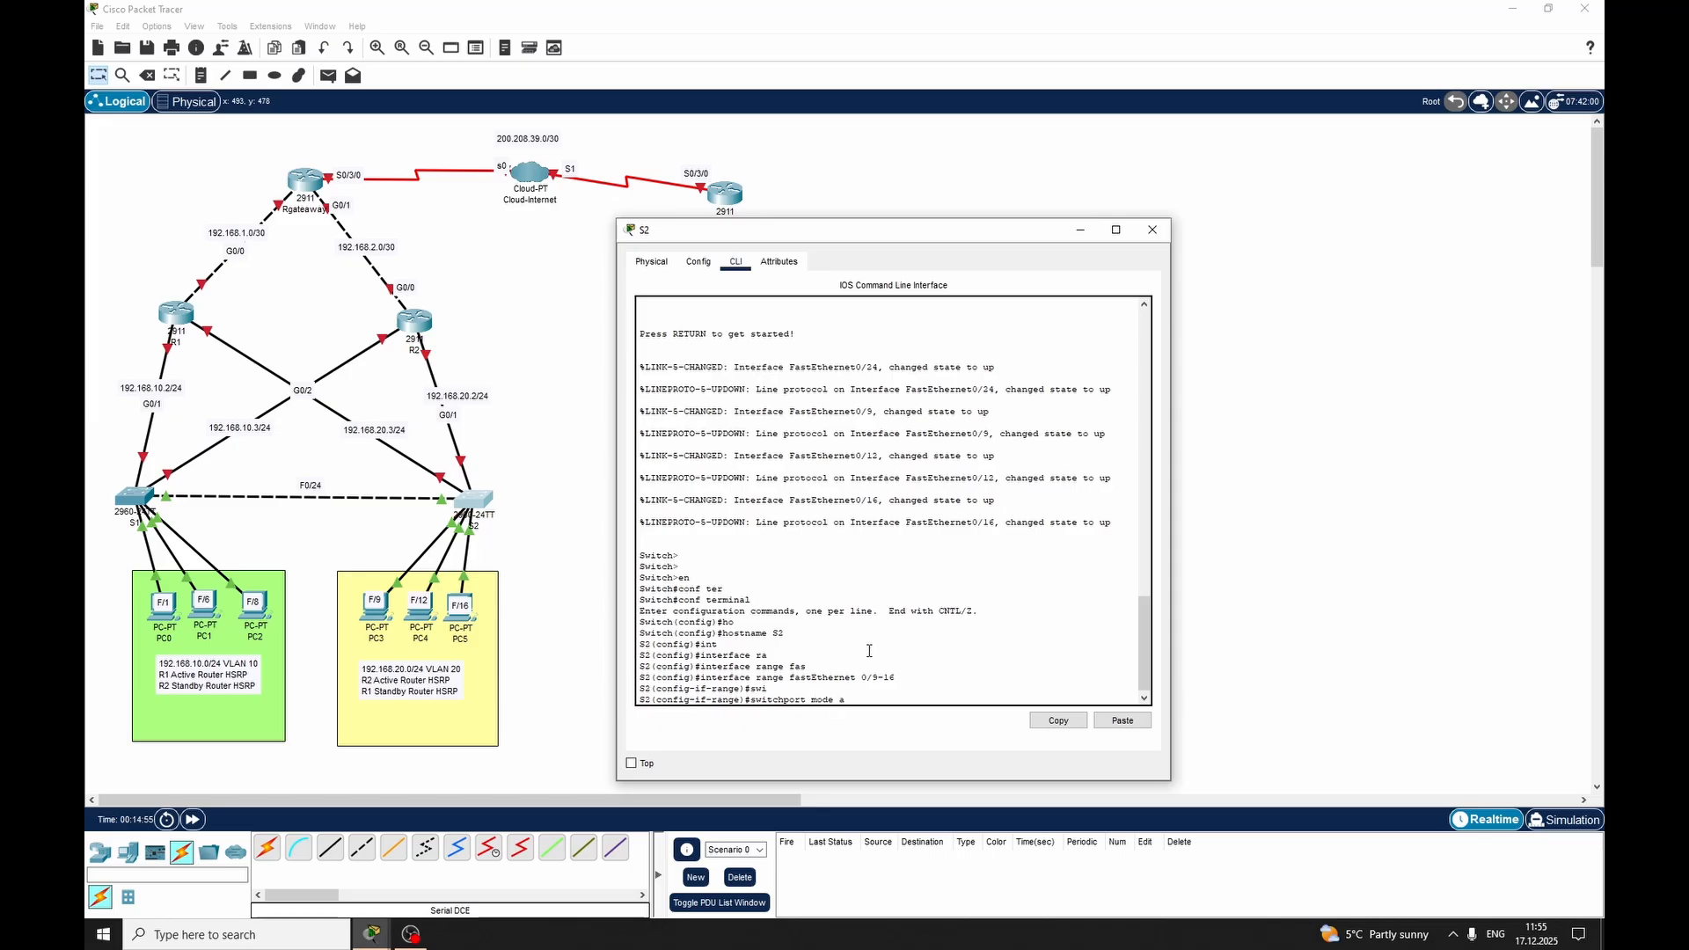
type("cc")
key("Tab")
key("Return")
Assign the FastEthernet 0/9-16 access ports on switch S2 to VLAN 20
type("siw")
key("Tab")
type("a")
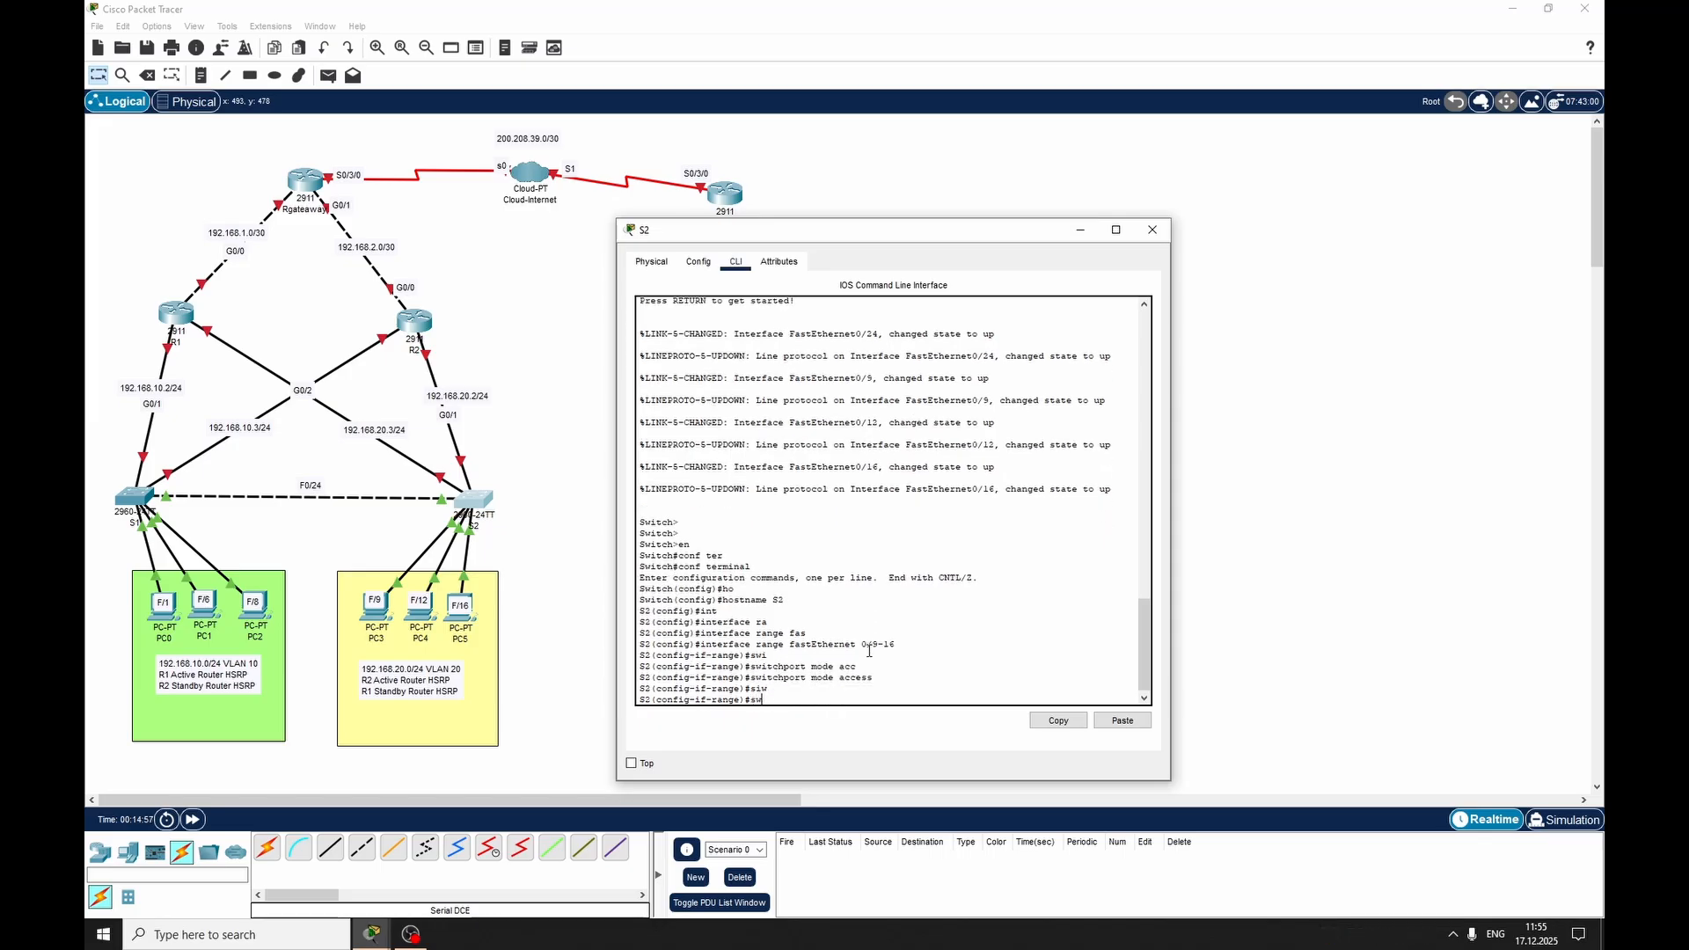
type("i")
key("Tab")
type("acc")
key("Tab")
type("vlan")
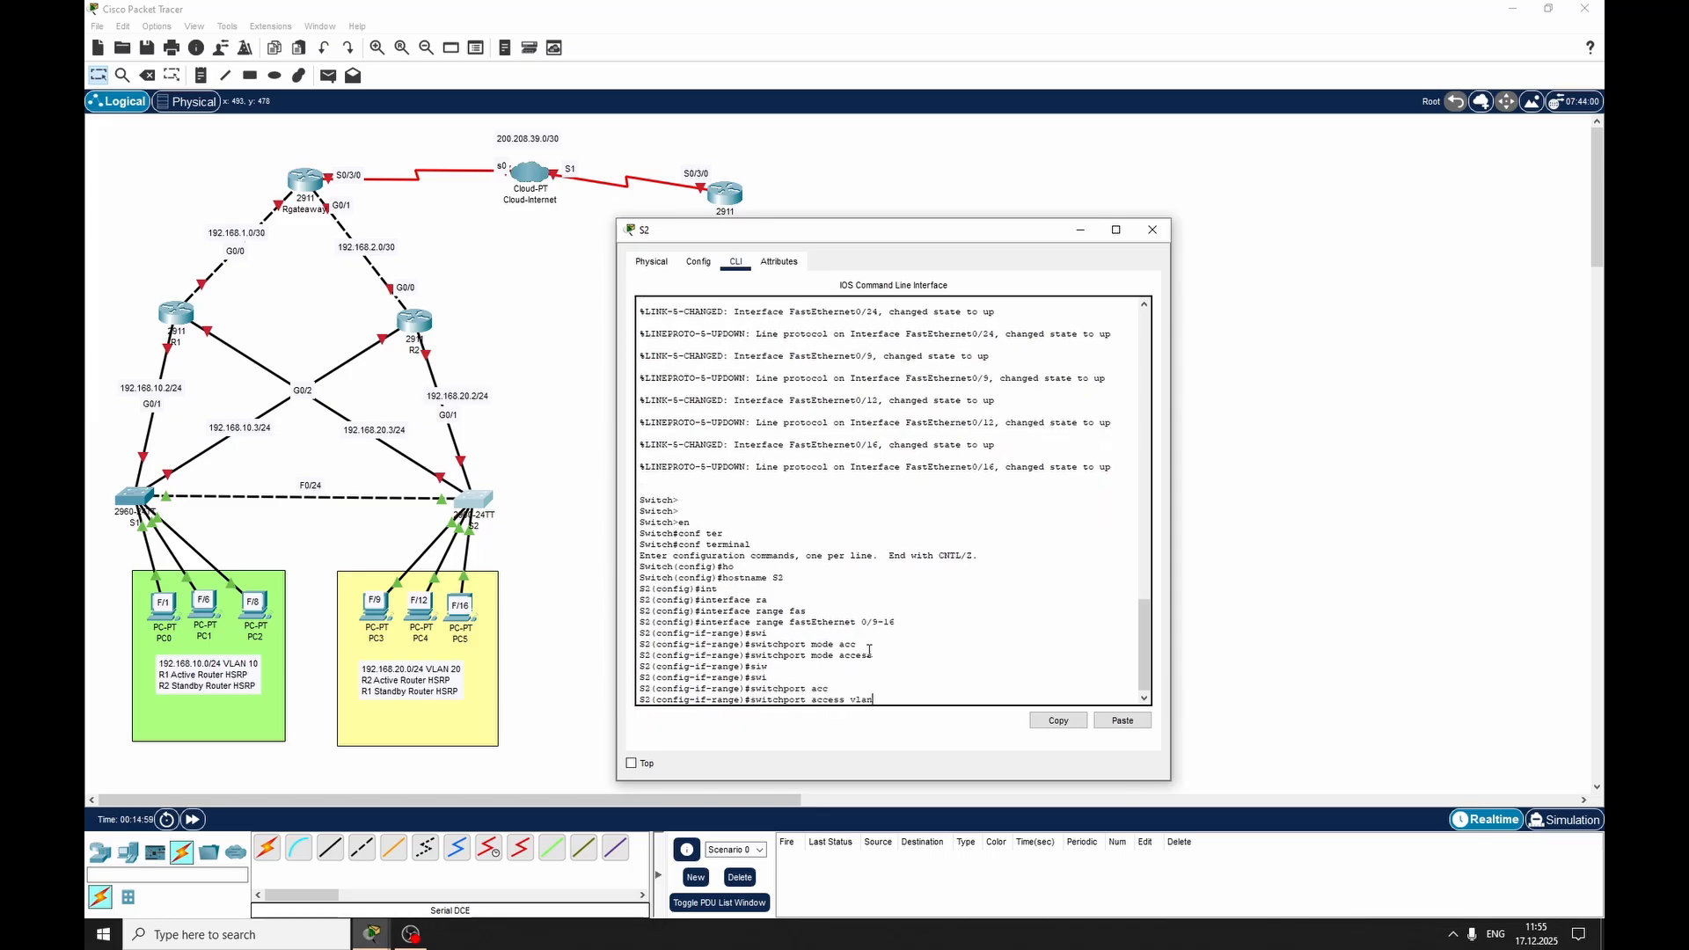
type(" 20")
key("Return")
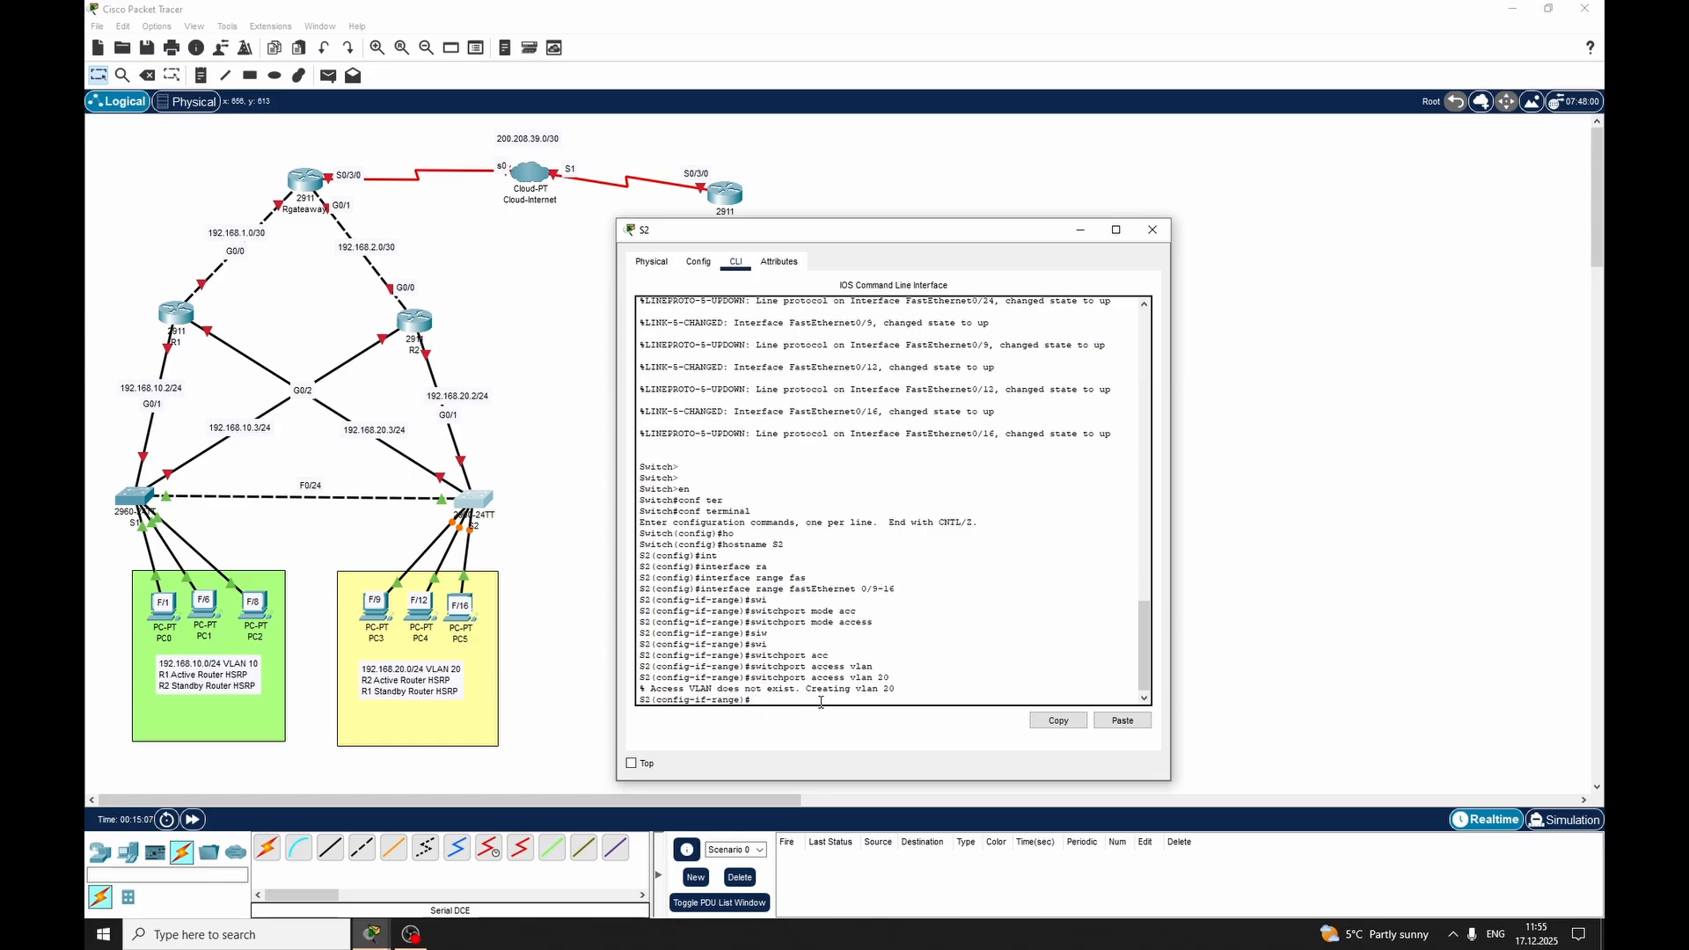
Create VLAN 10 on switch S2, return to global configuration mode and close the switch's window
type("0")
key("Return")
type("exi")
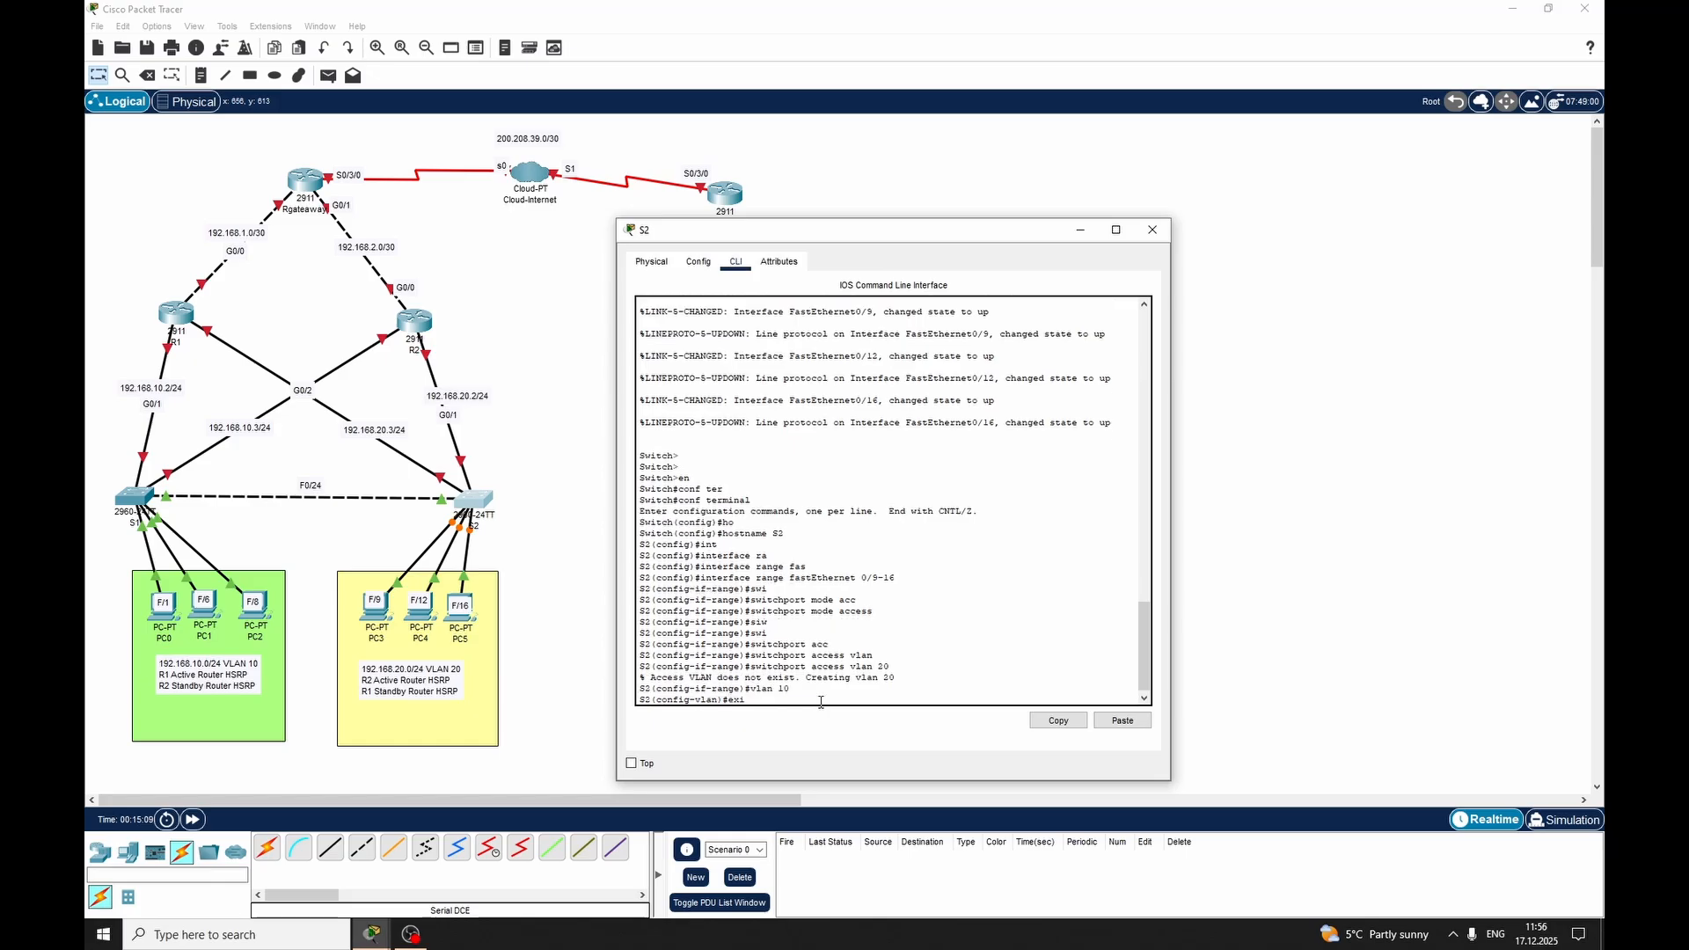
type("t")
key("Return")
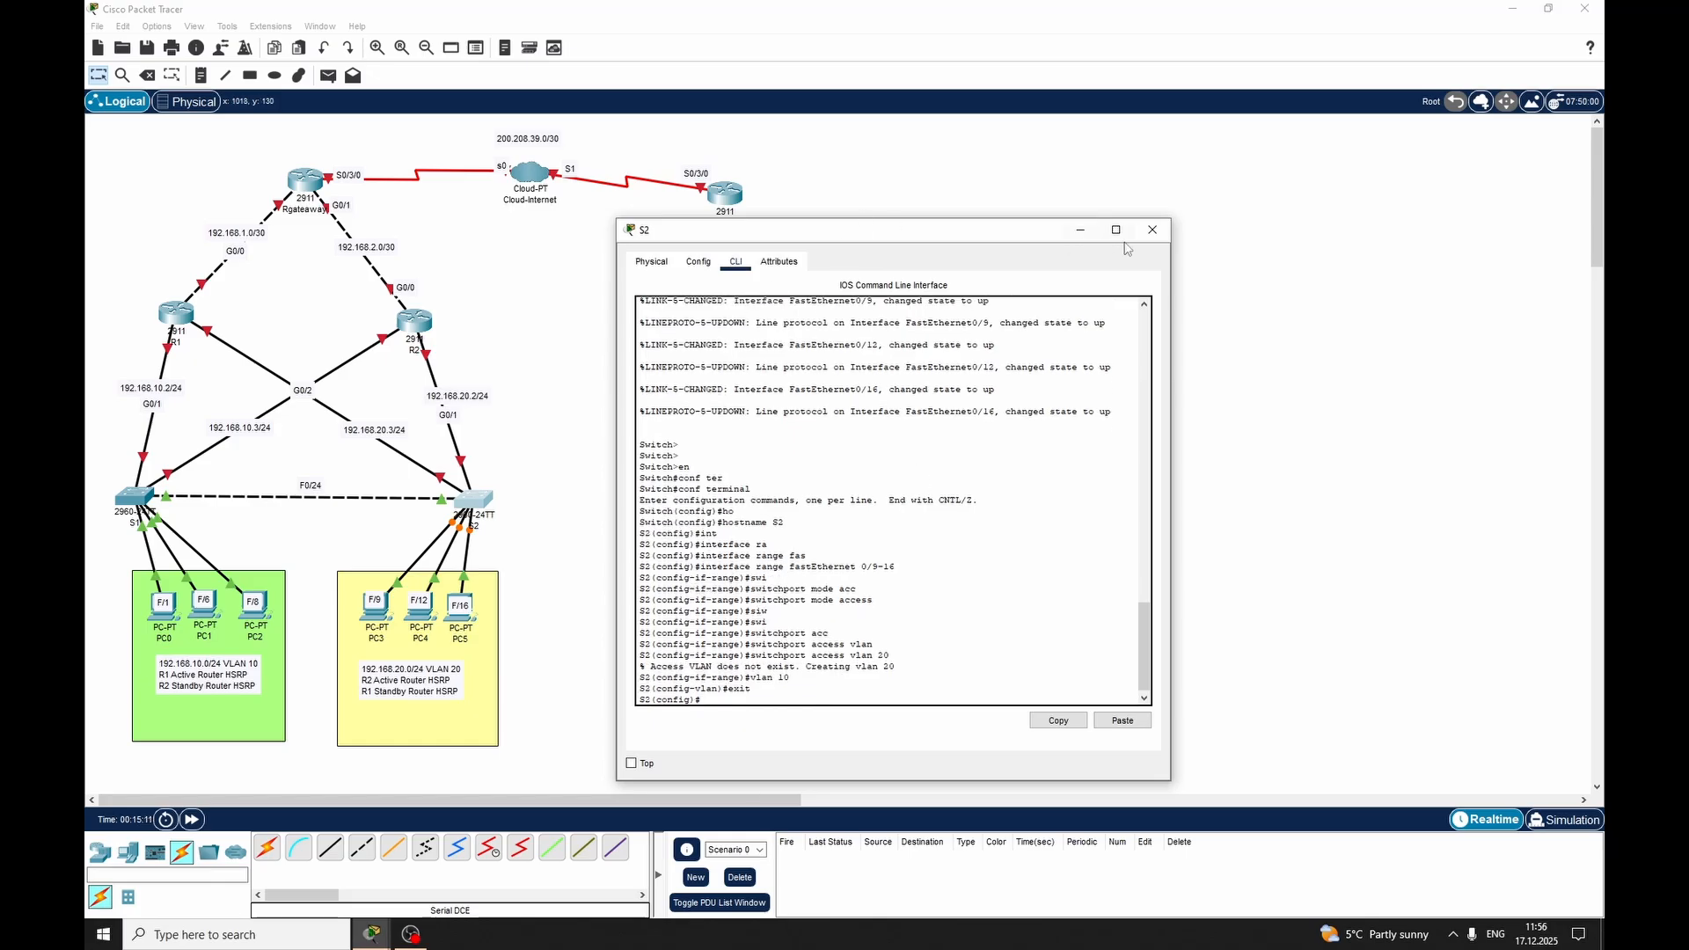
left_click(1152, 230)
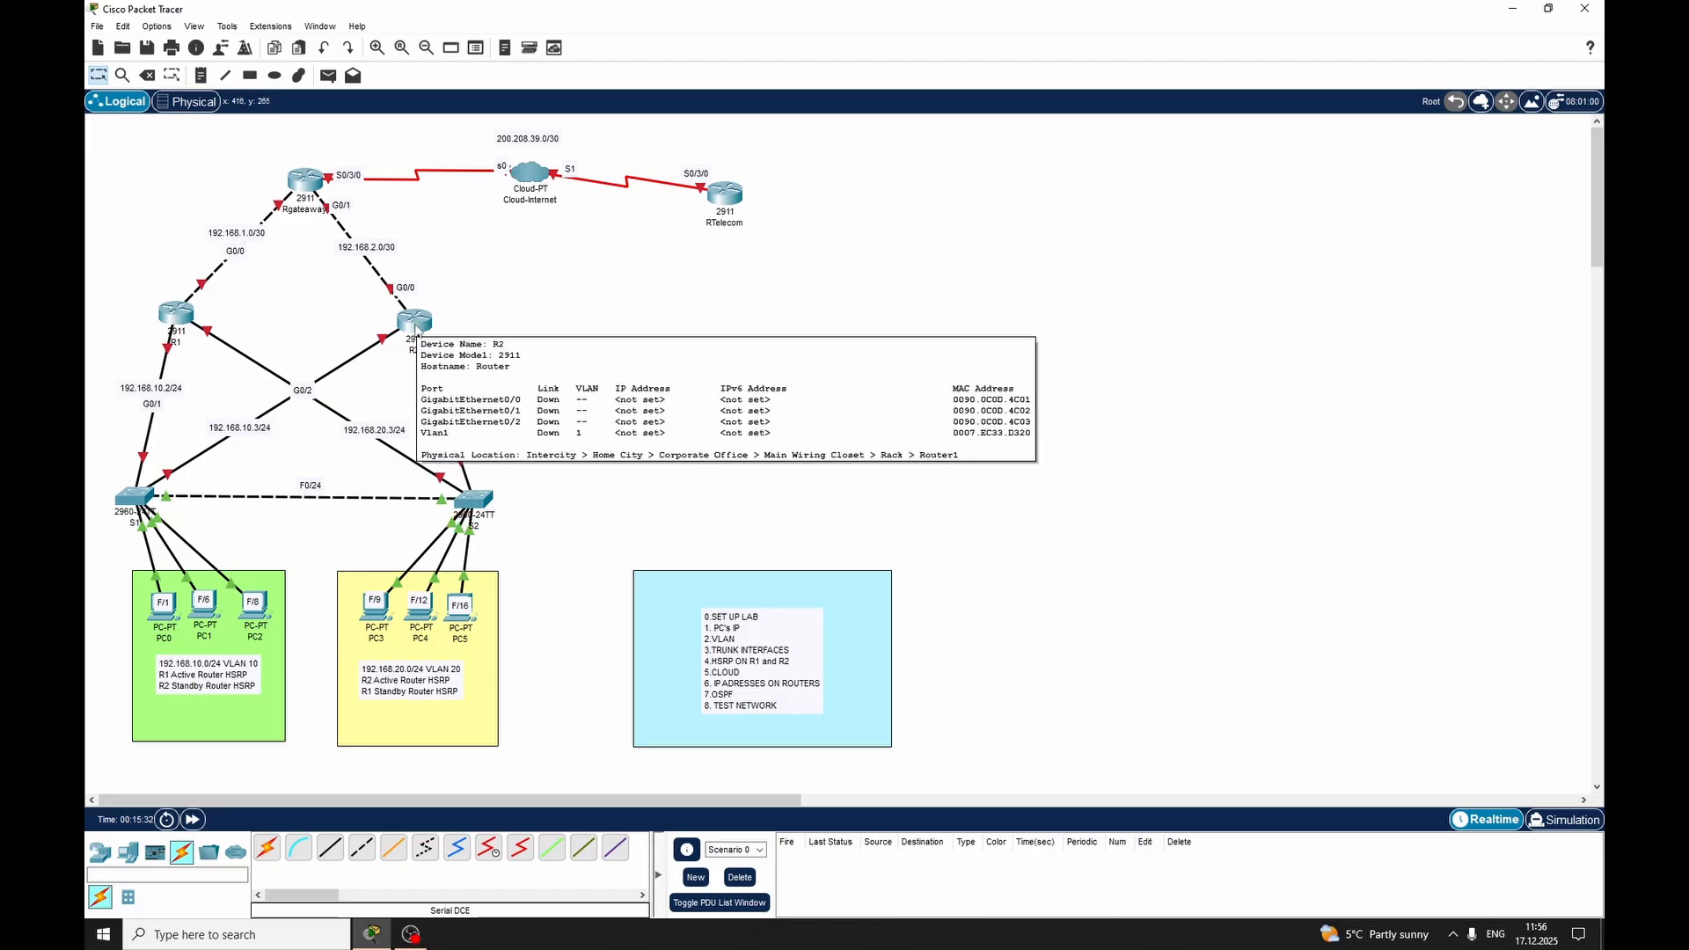
left_click(416, 330)
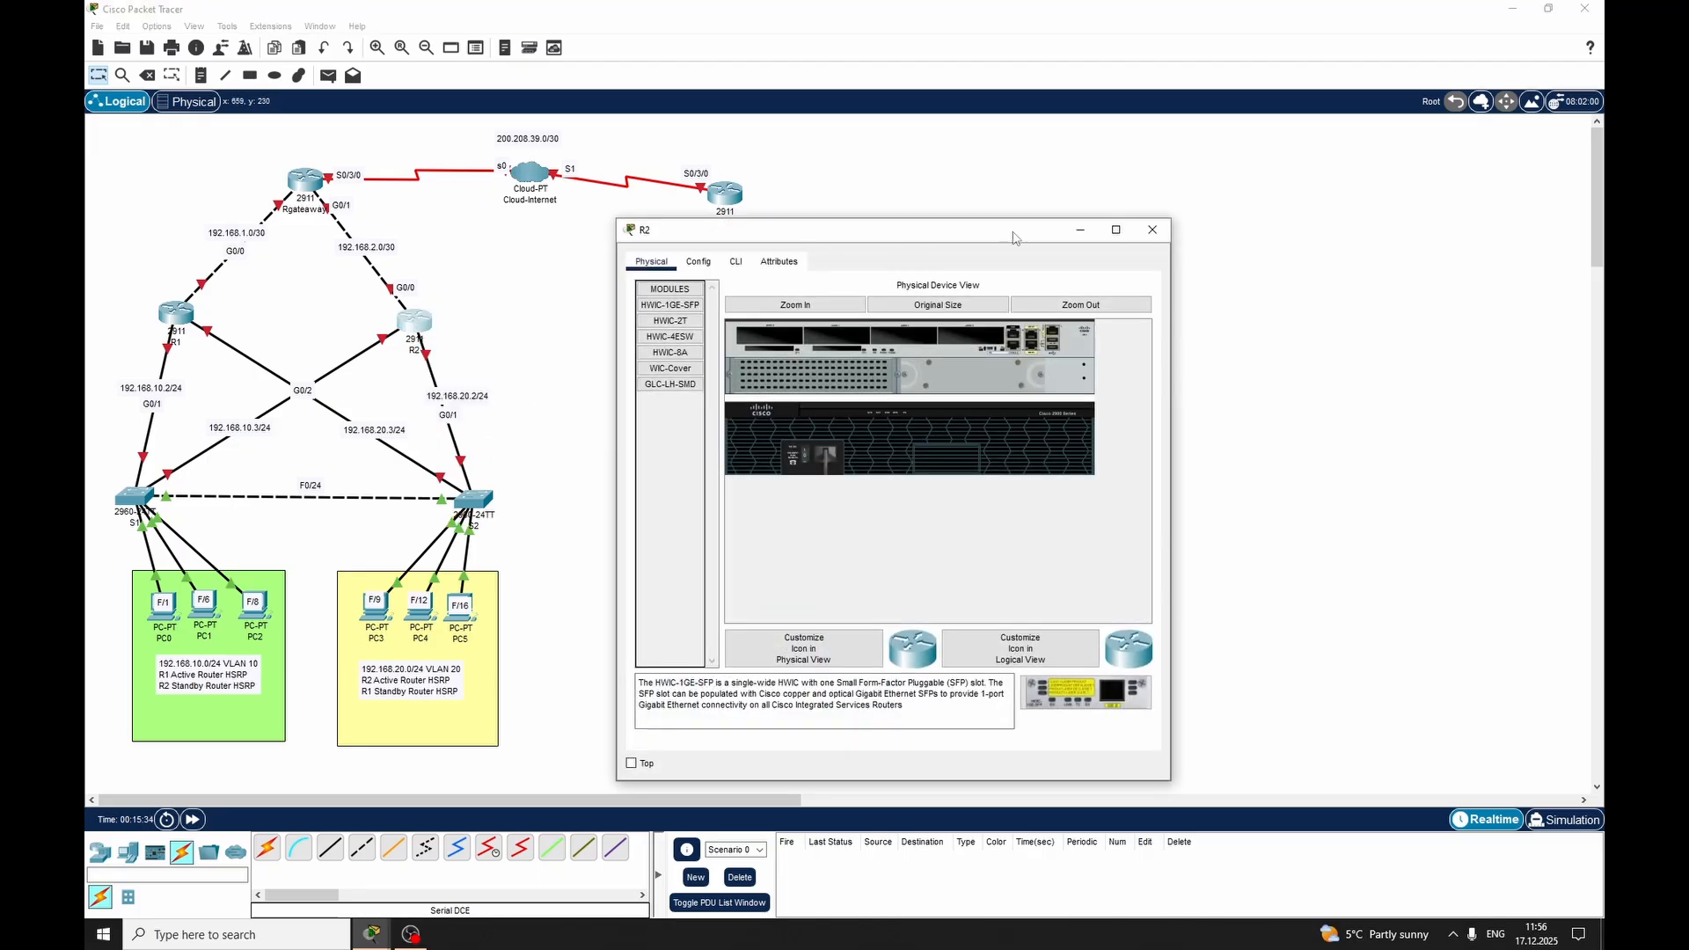
left_click(1153, 229)
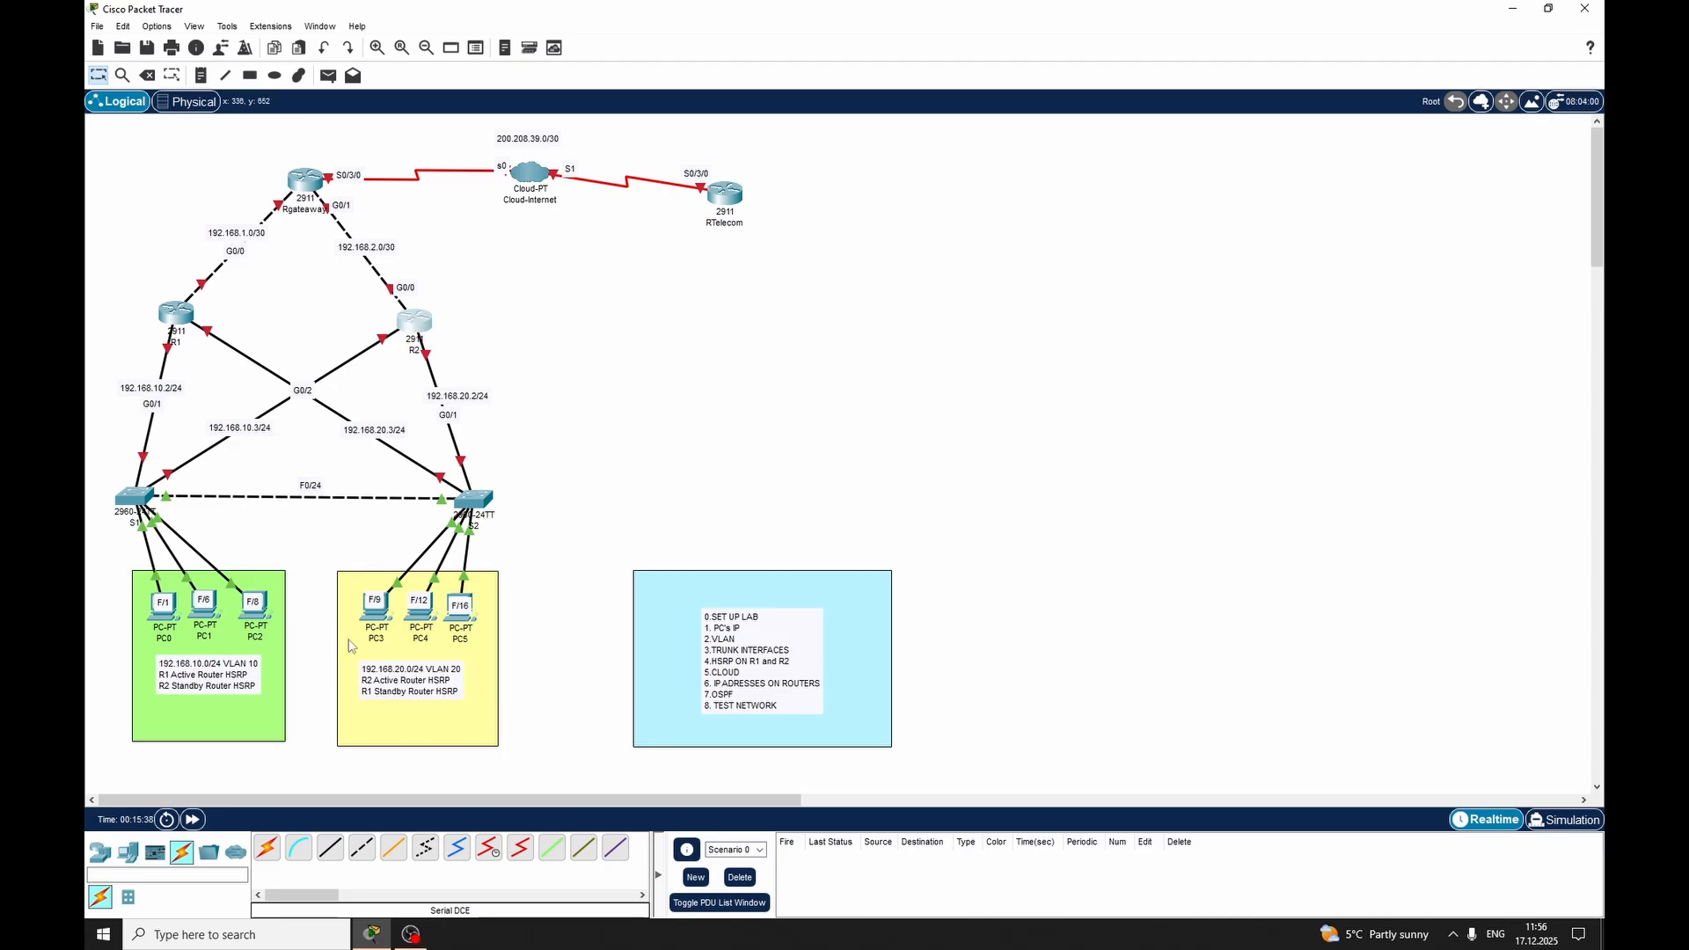
left_click(362, 848)
left_click(418, 328)
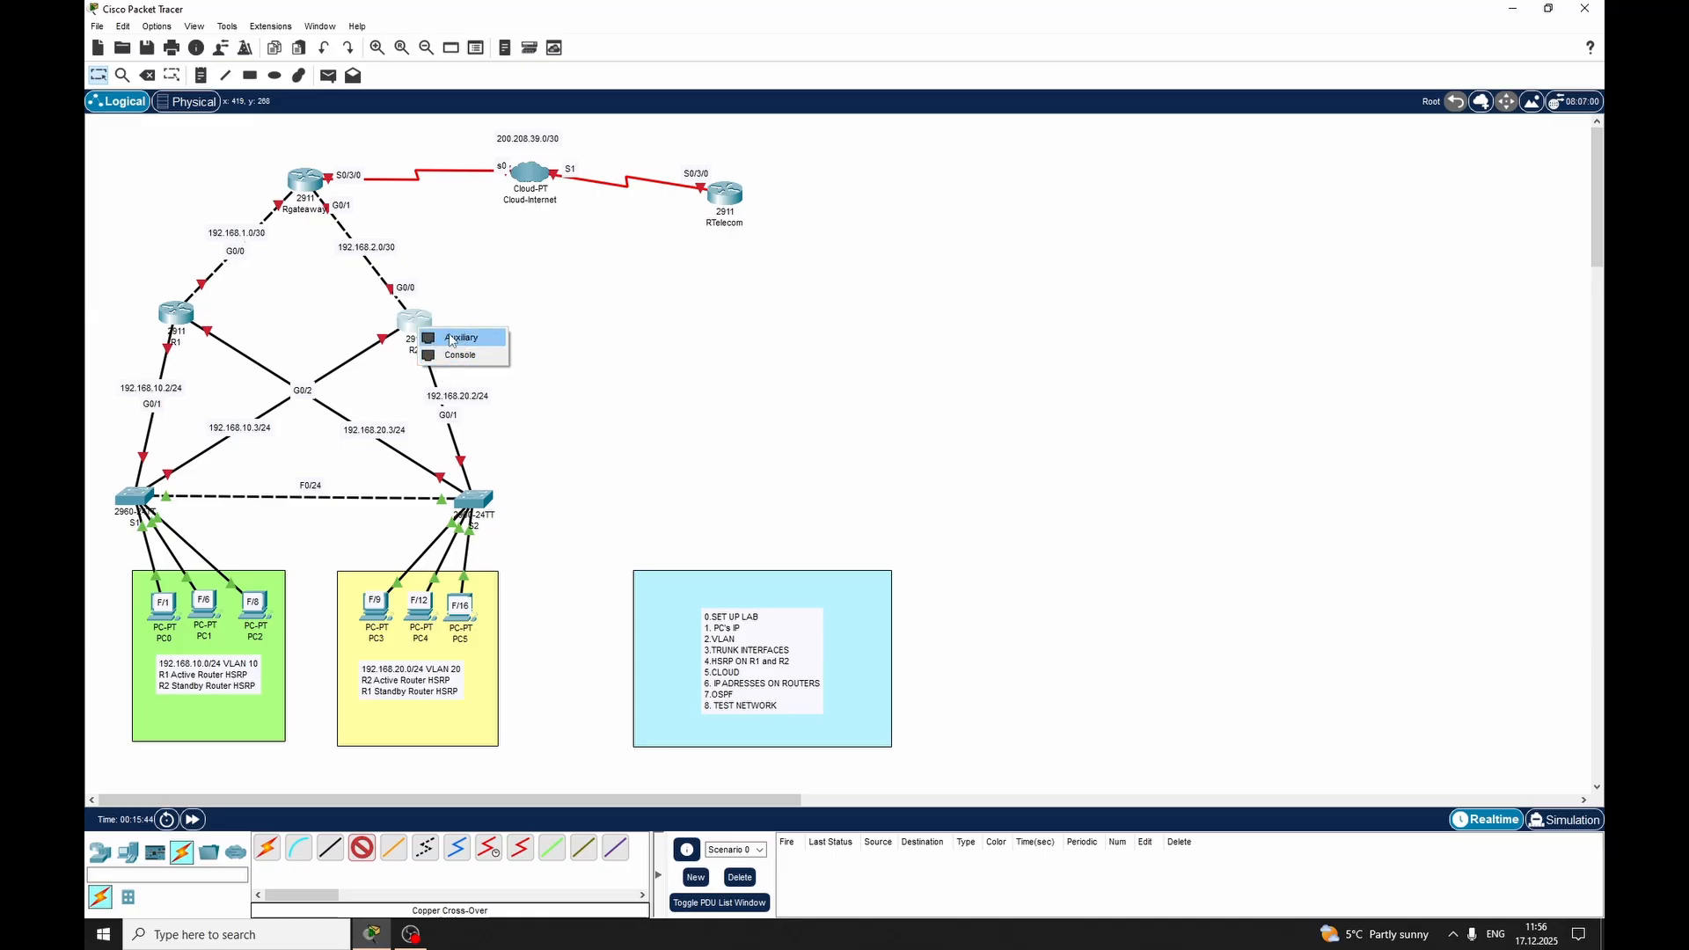
key("Escape")
key("Escape")
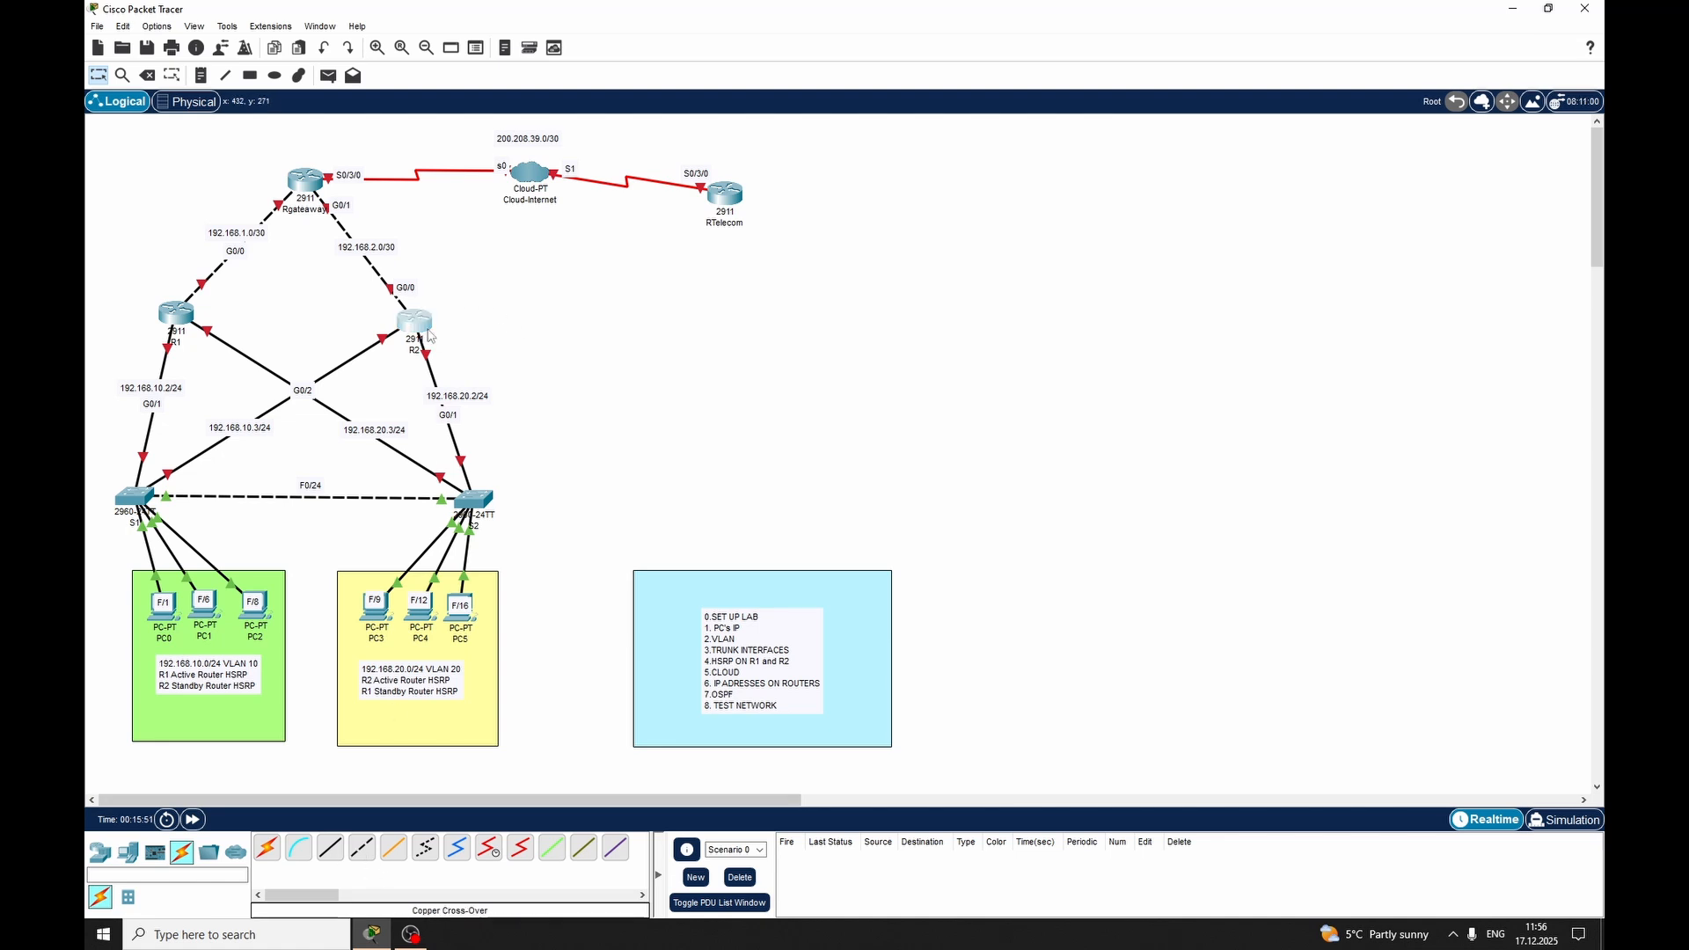
Examine the descriptions of the expansion modules offered for router R2, from HWIC-1GE-SFP to GLC-LH-SMD, without installing any
left_click(431, 337)
left_click(670, 322)
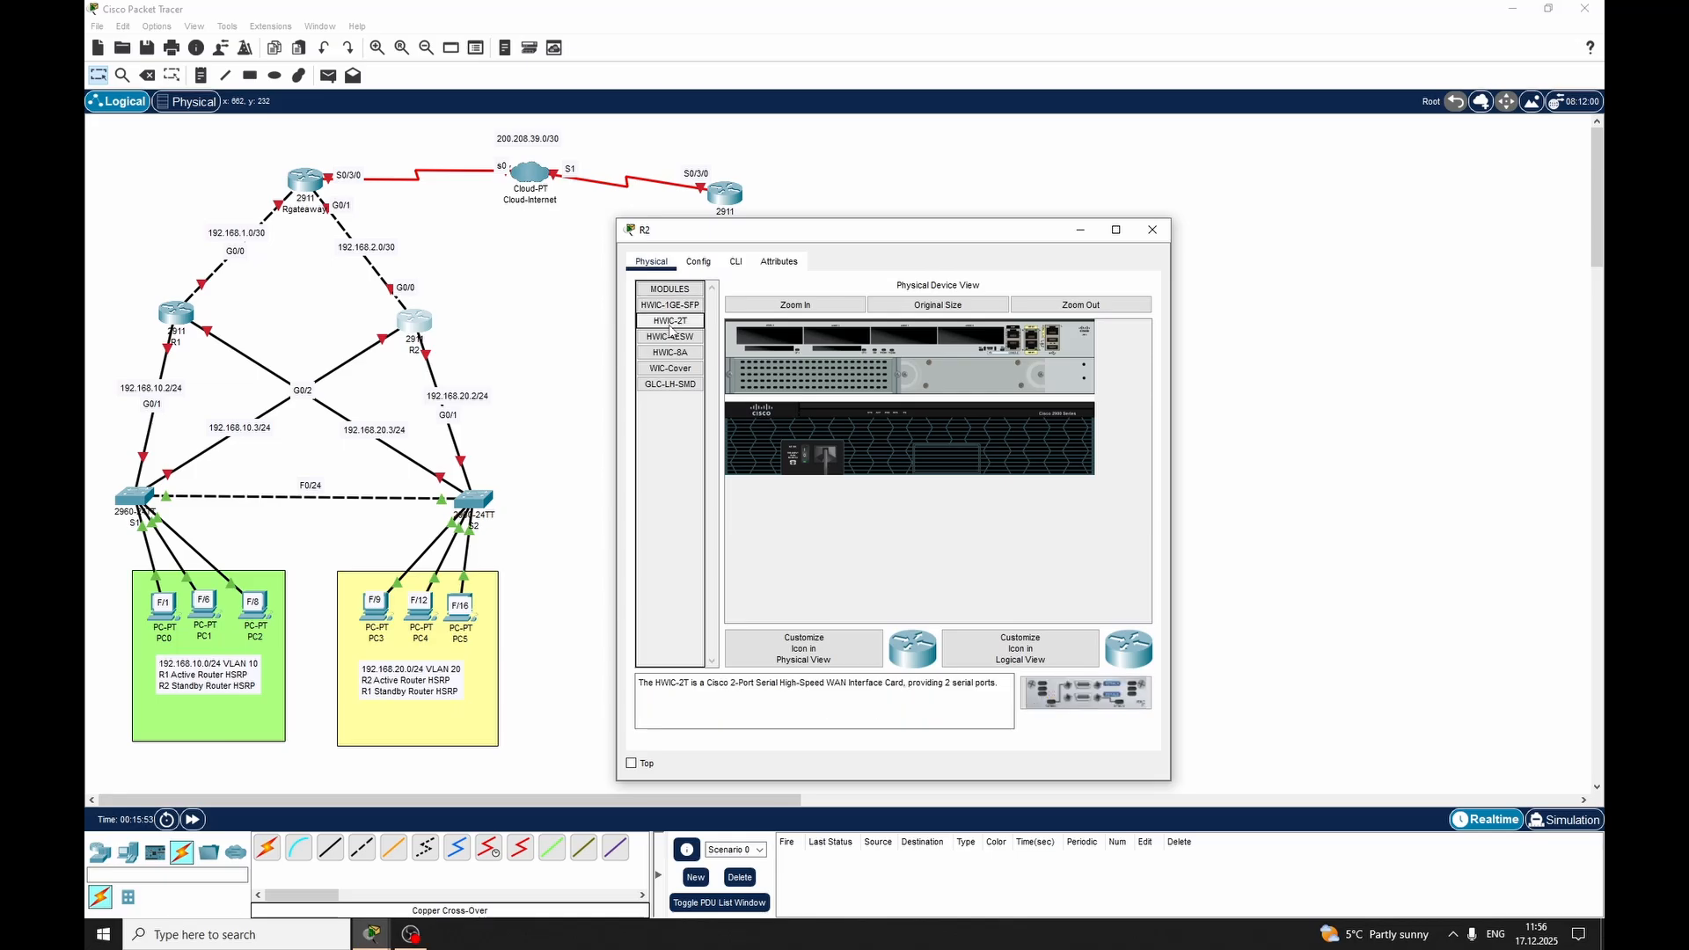
left_click(670, 337)
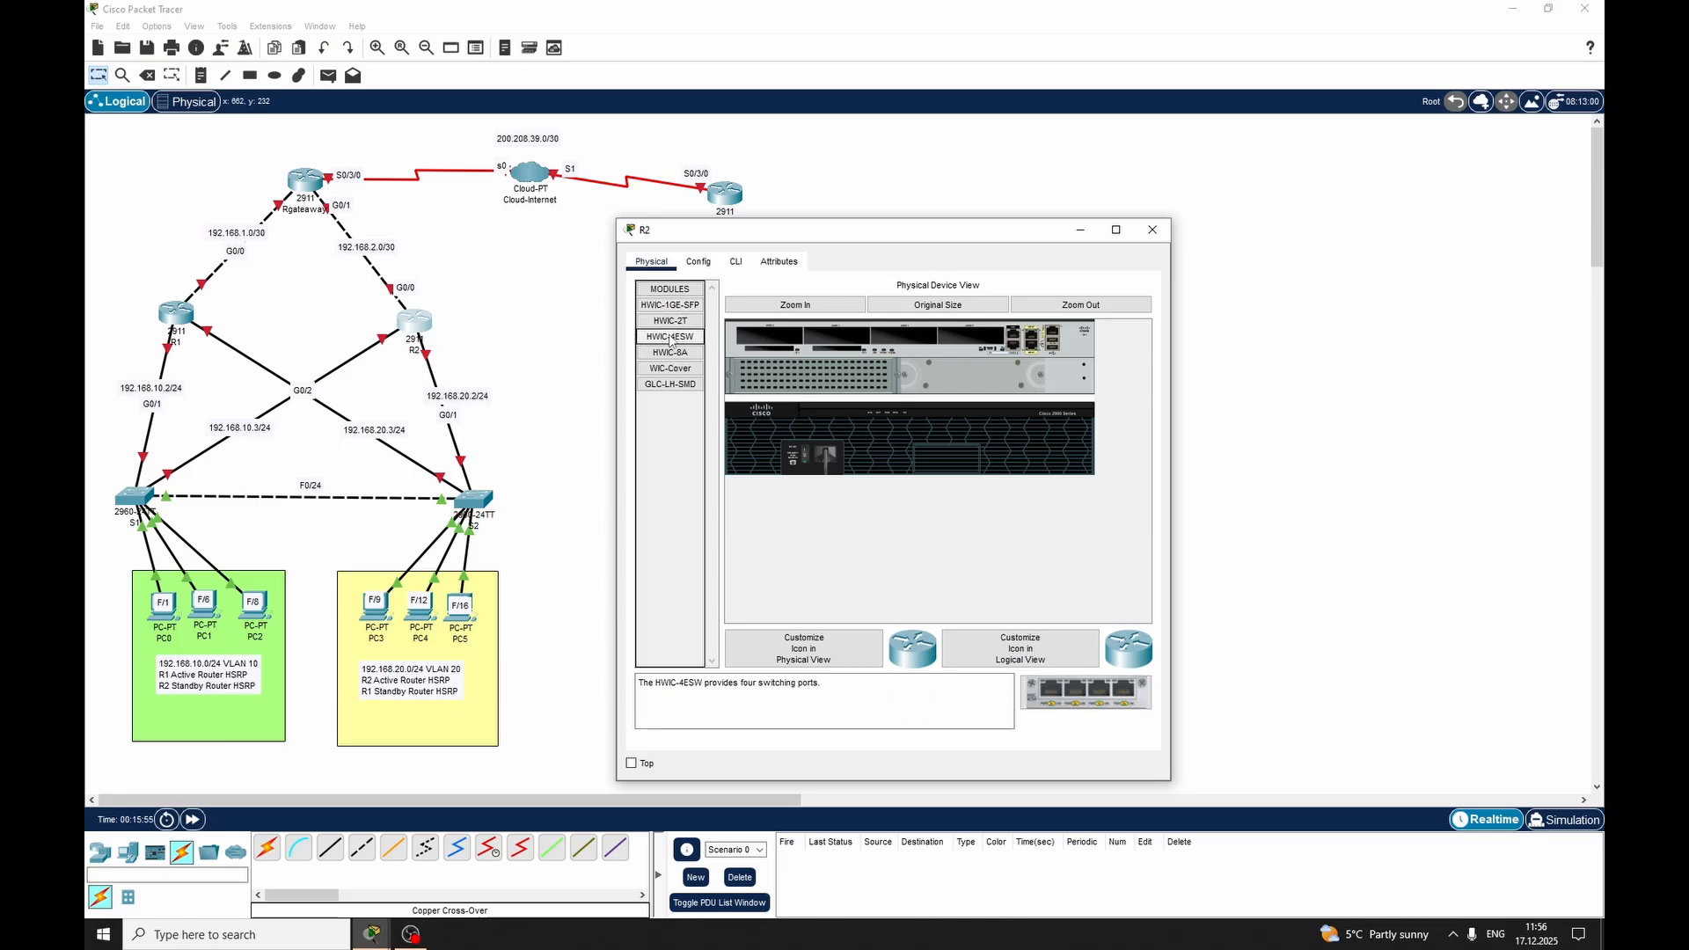
left_click(668, 353)
left_click(669, 369)
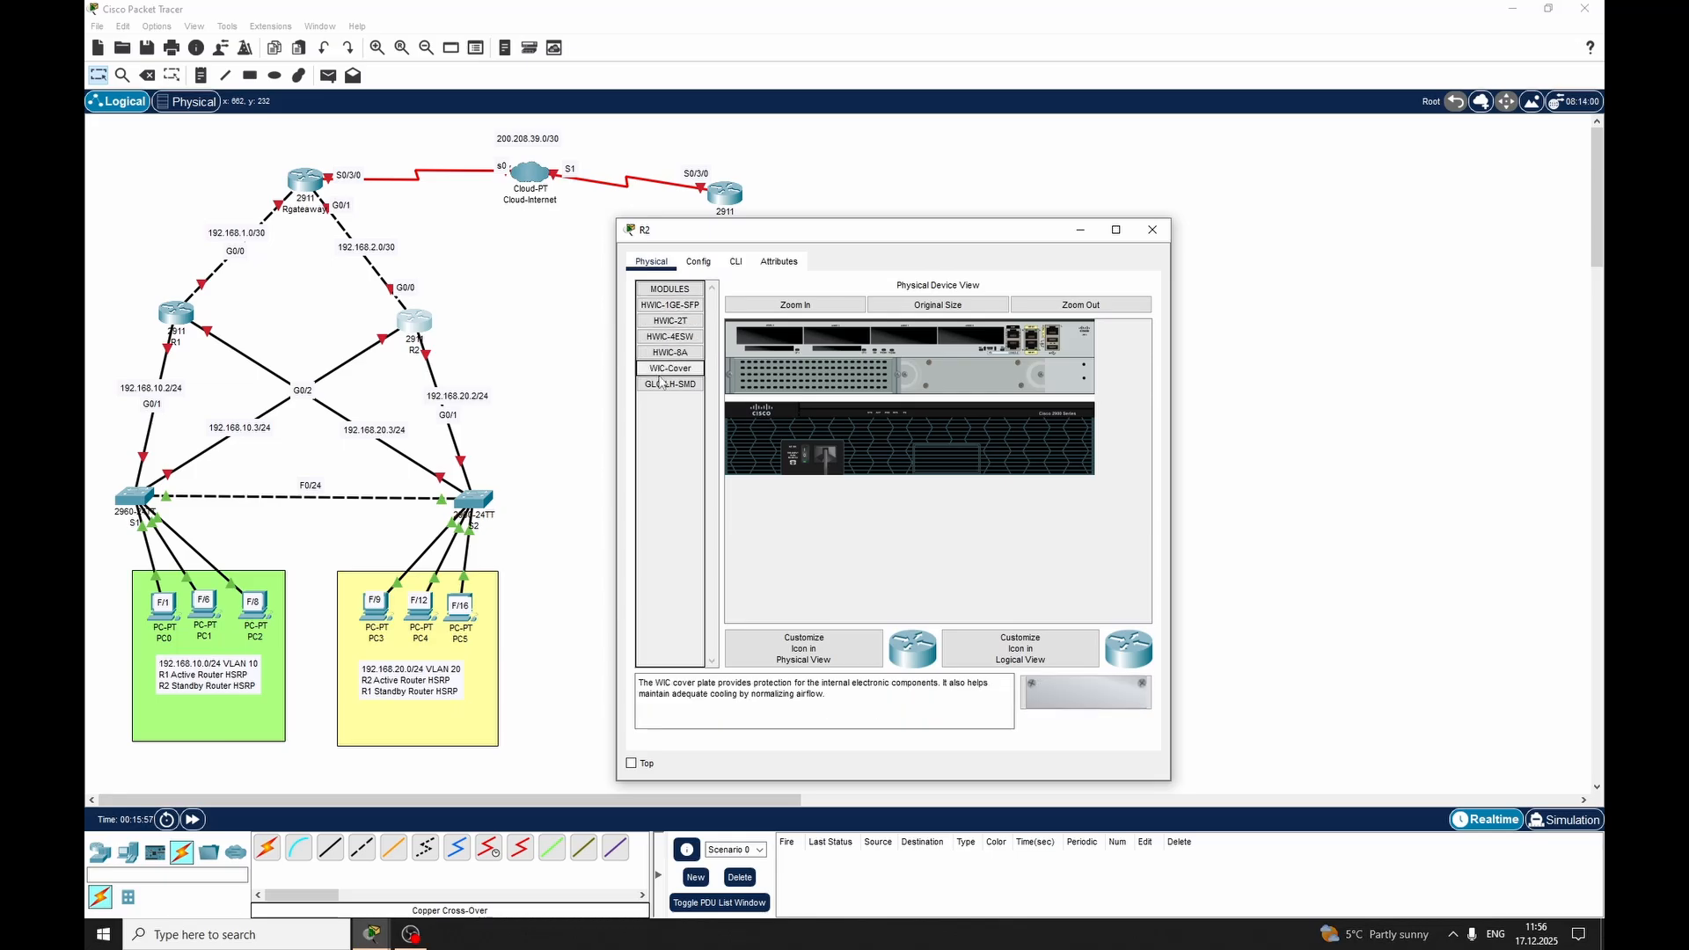
left_click(663, 385)
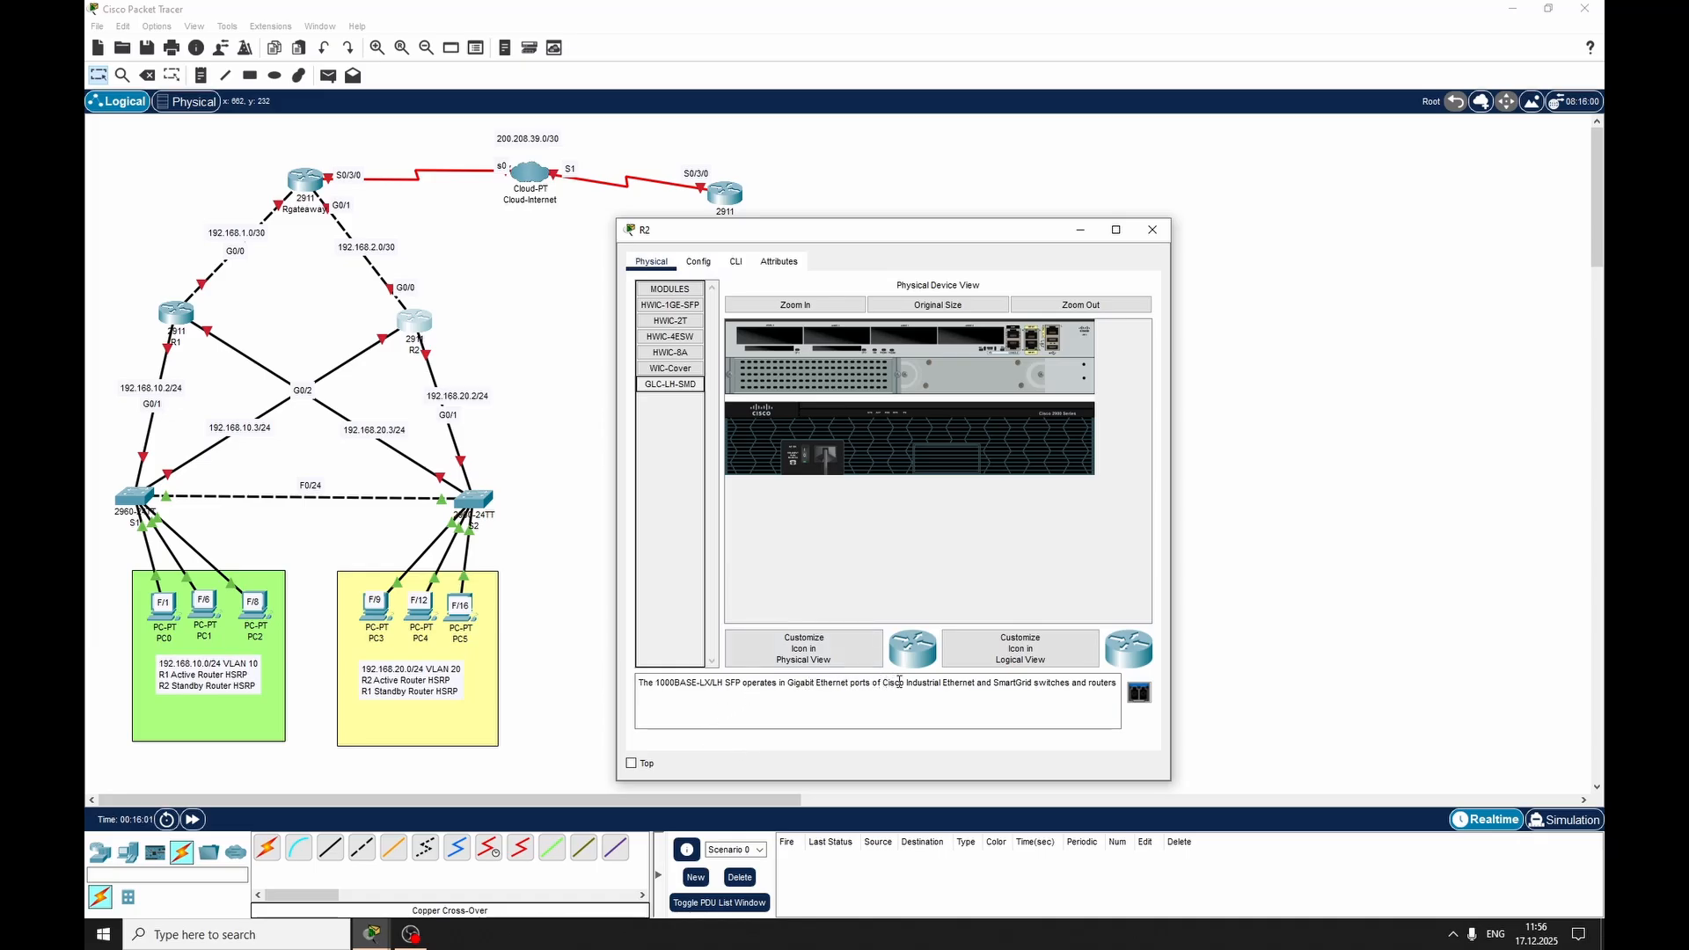
left_click(686, 368)
left_click(688, 386)
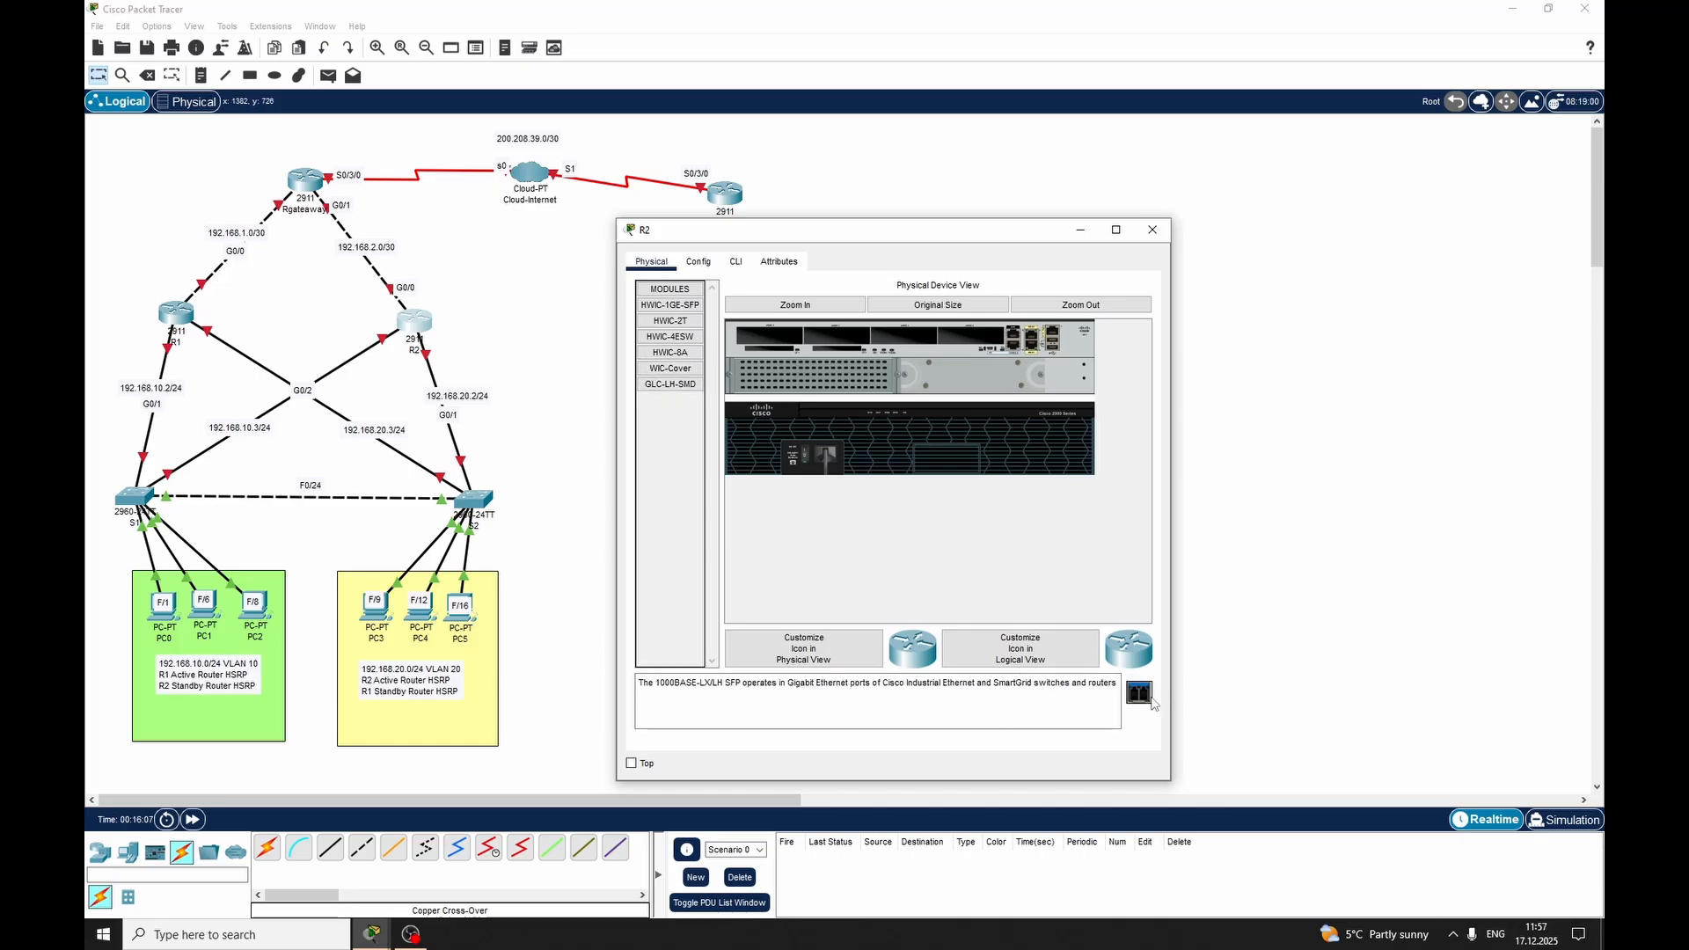
left_click(701, 369)
left_click(700, 354)
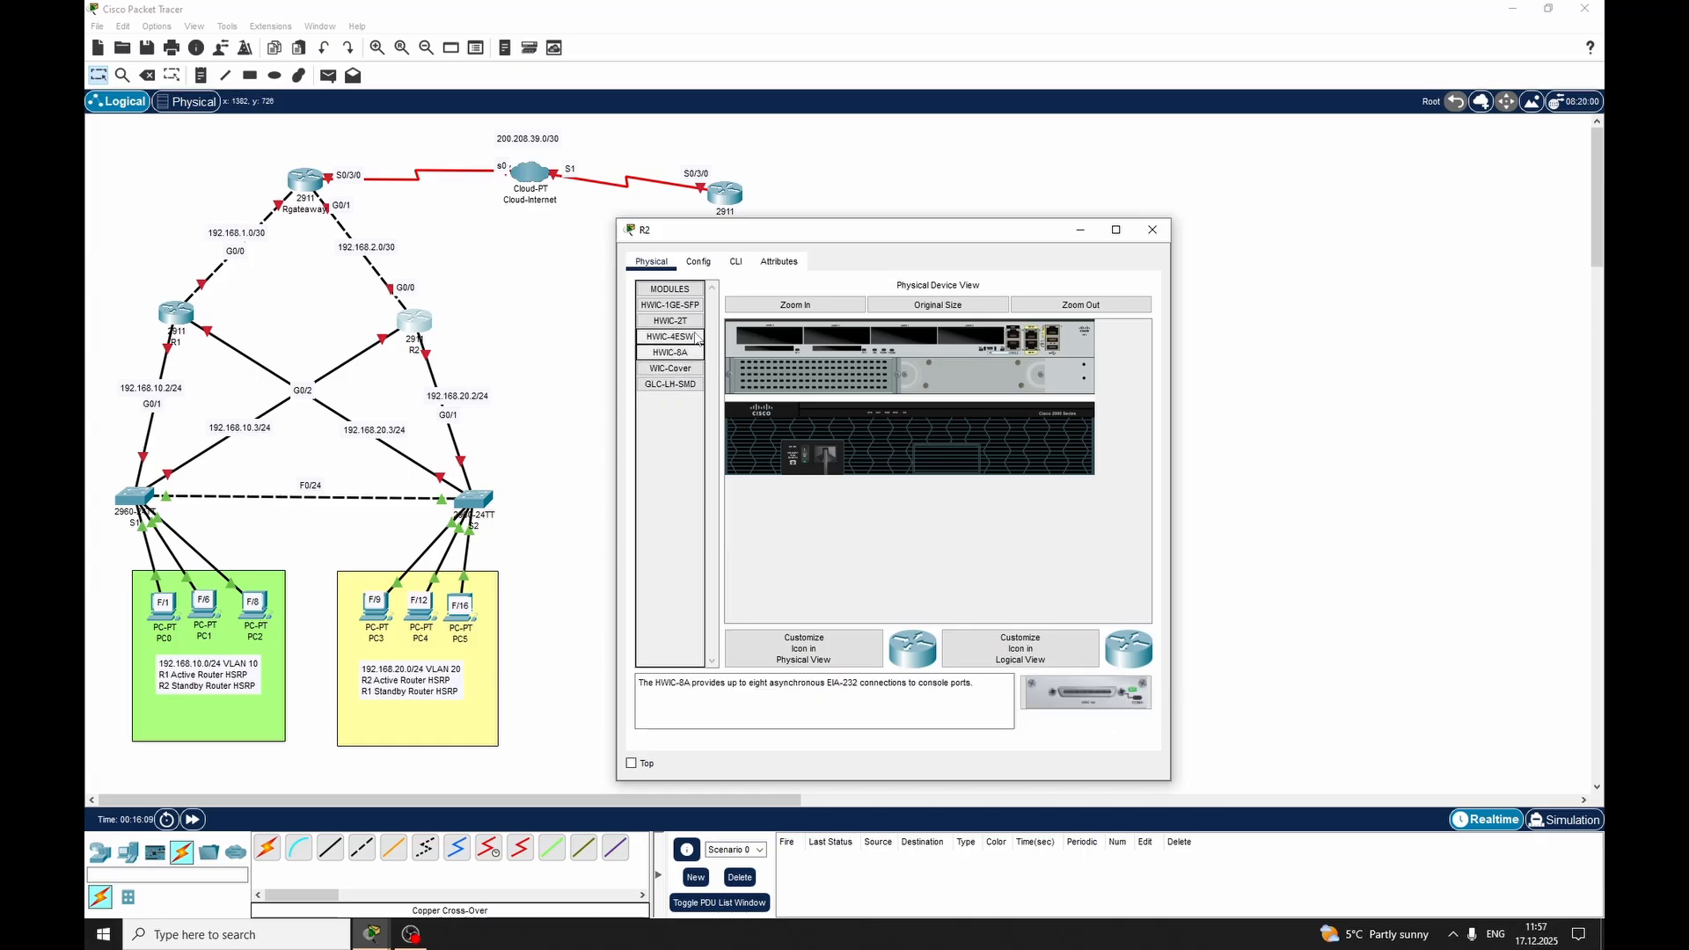
left_click(699, 336)
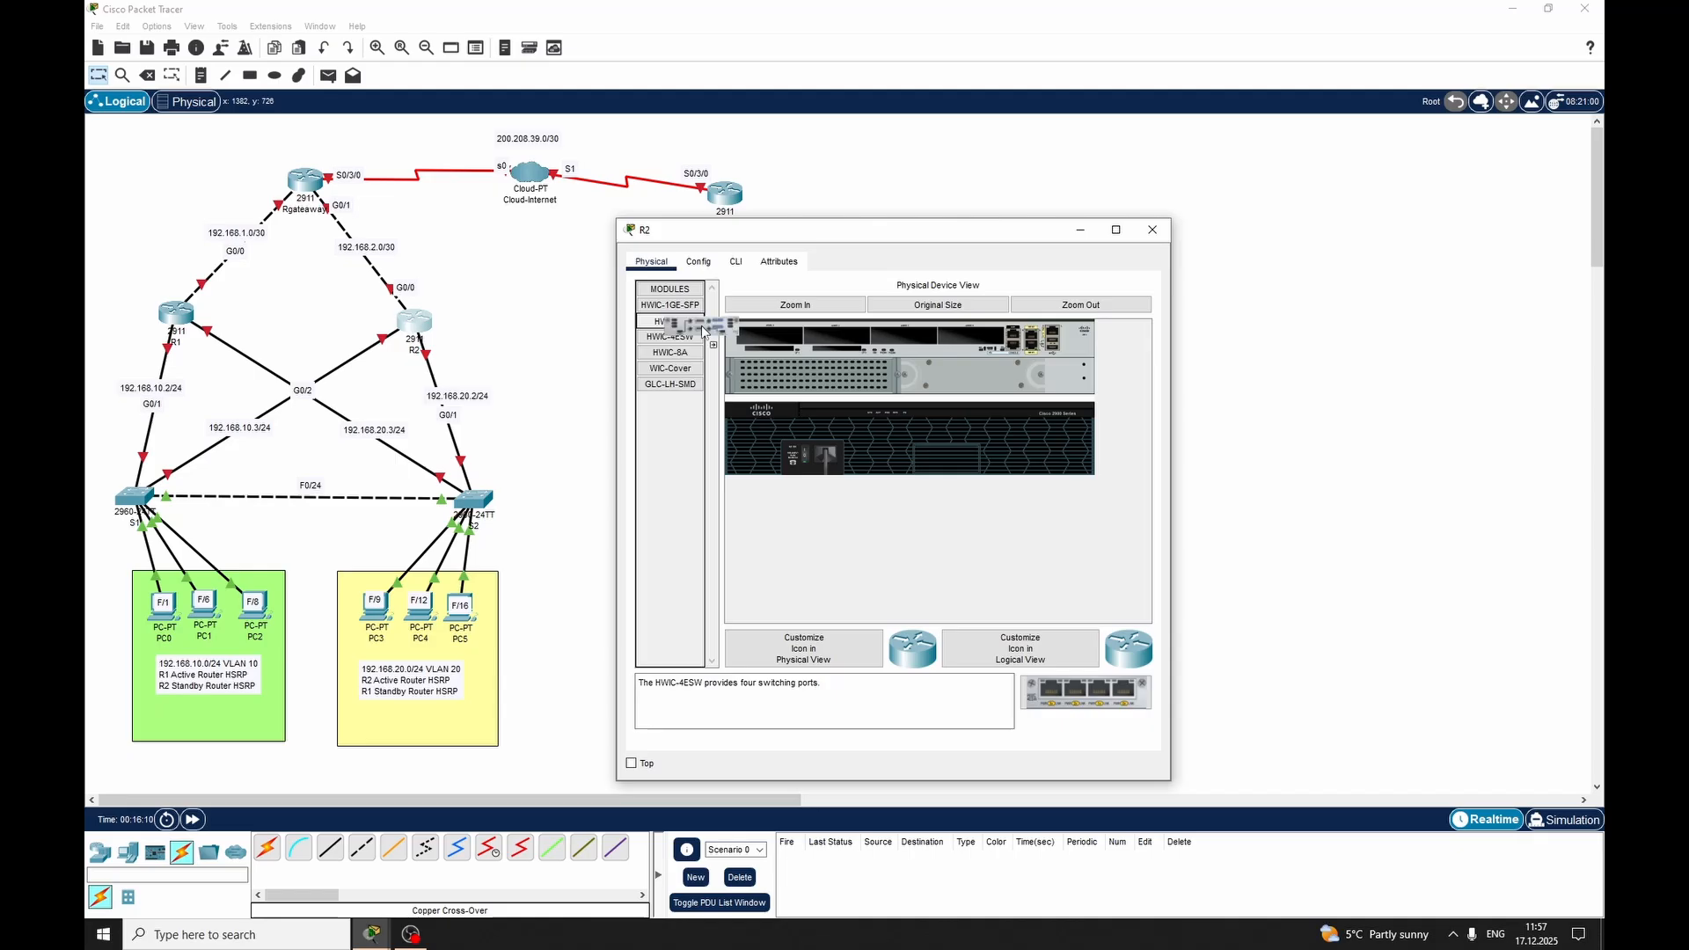
left_click(700, 322)
left_click(690, 339)
left_click(701, 322)
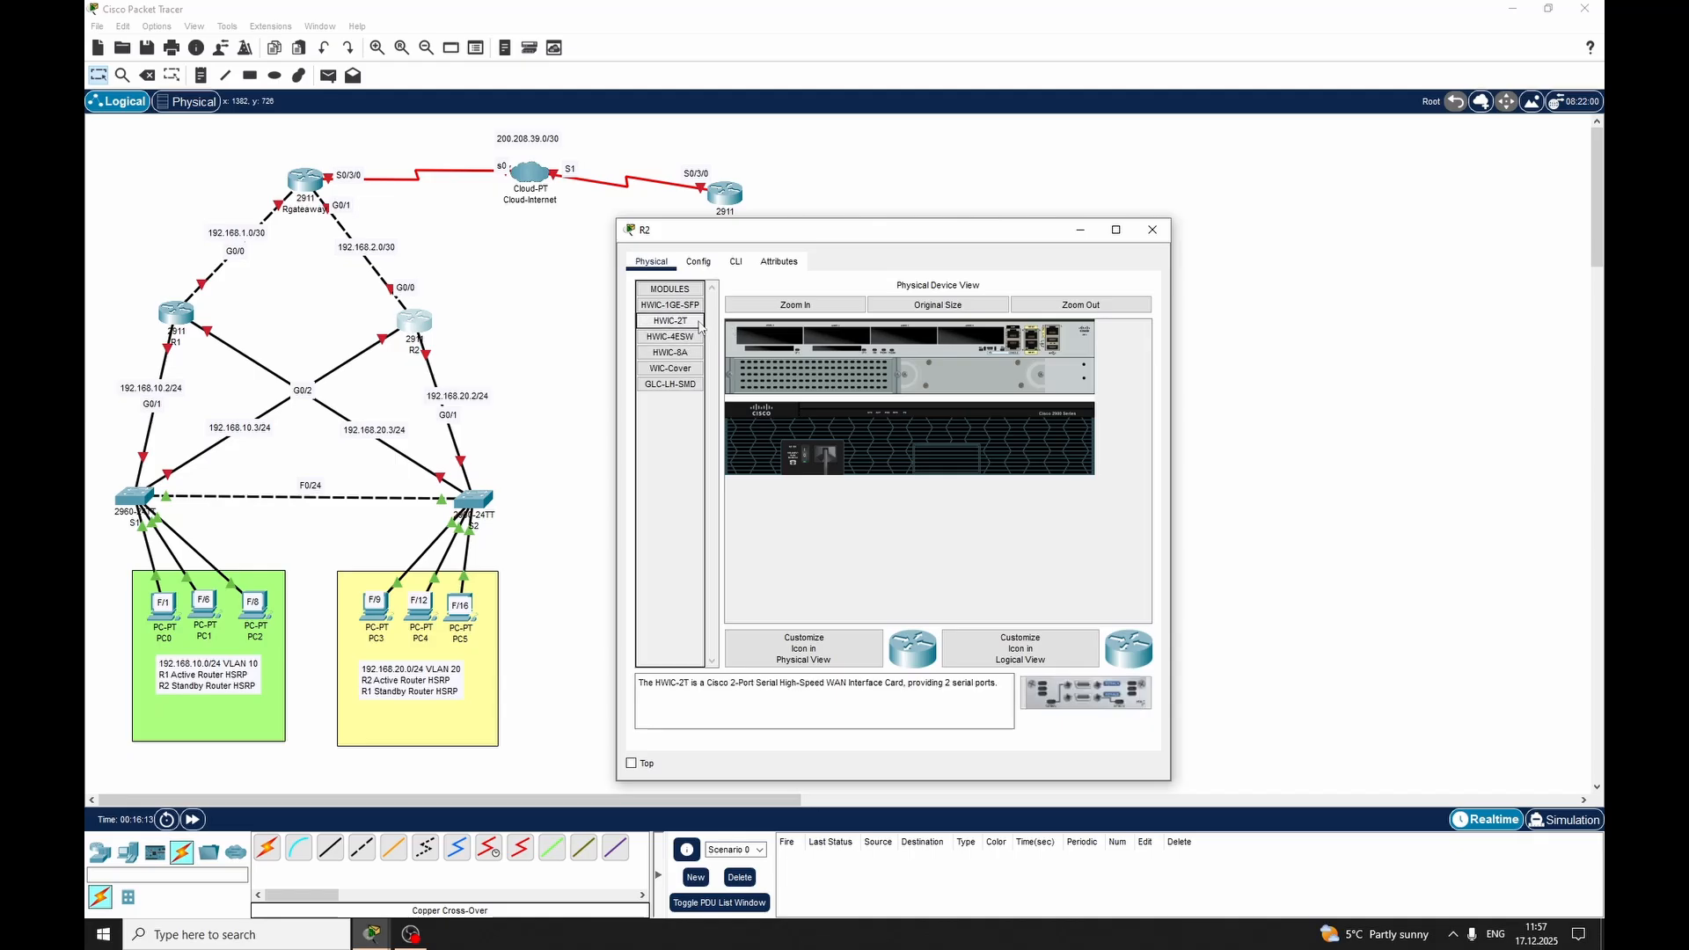
left_click(701, 306)
left_click(701, 292)
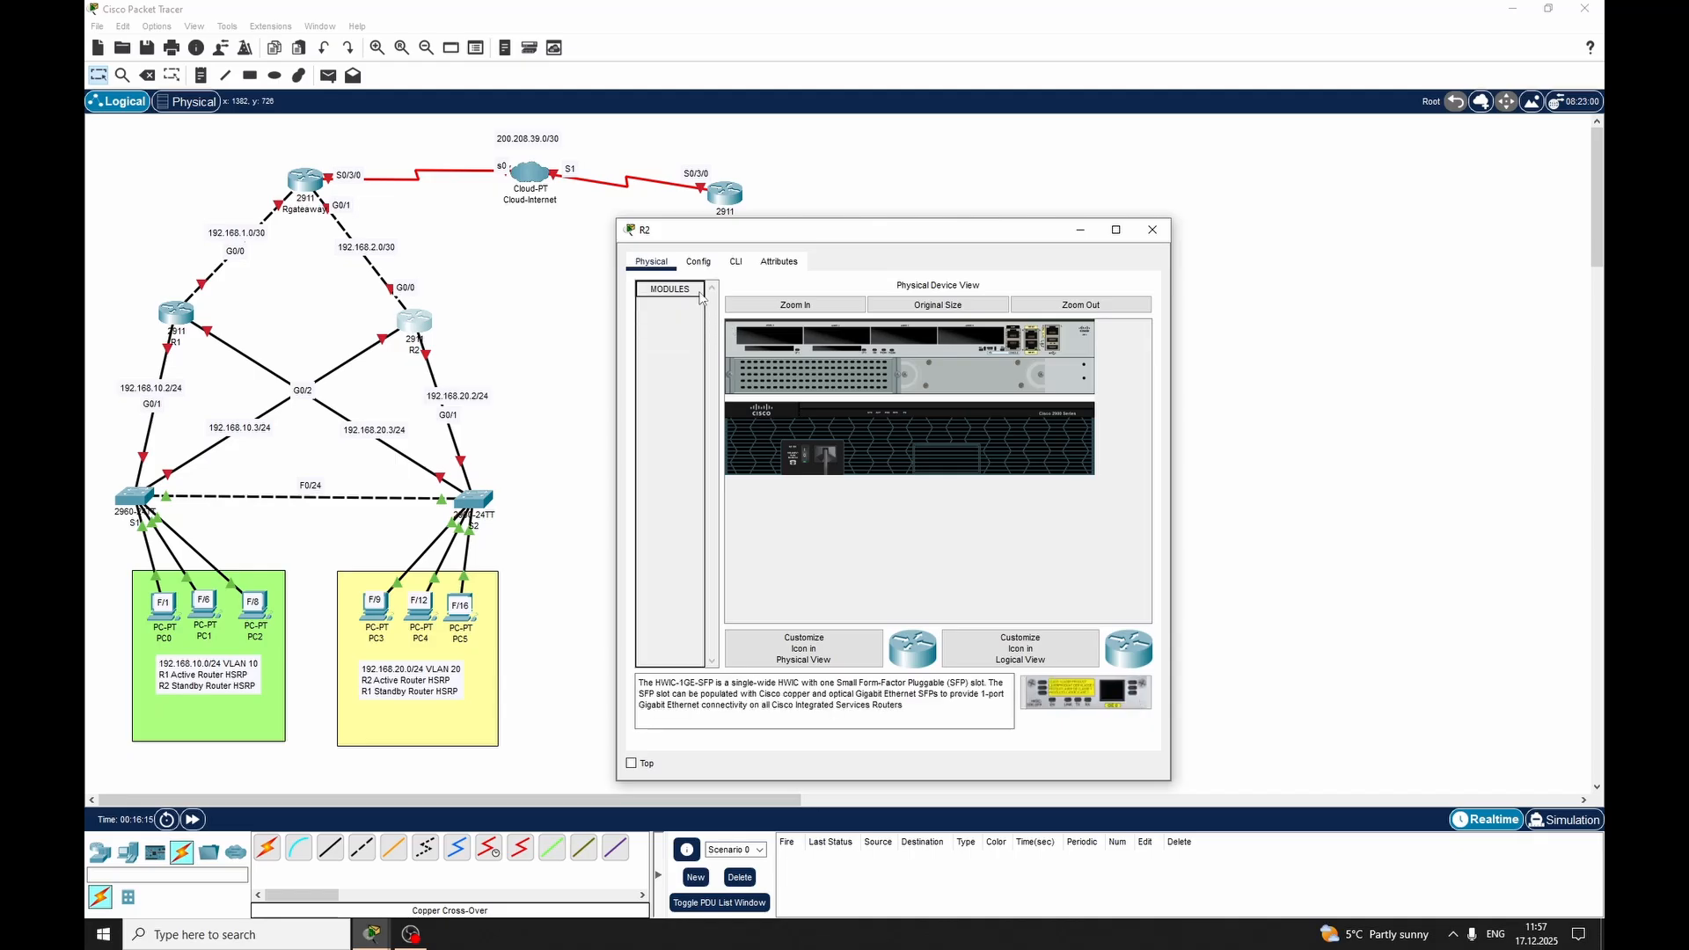
left_click(699, 292)
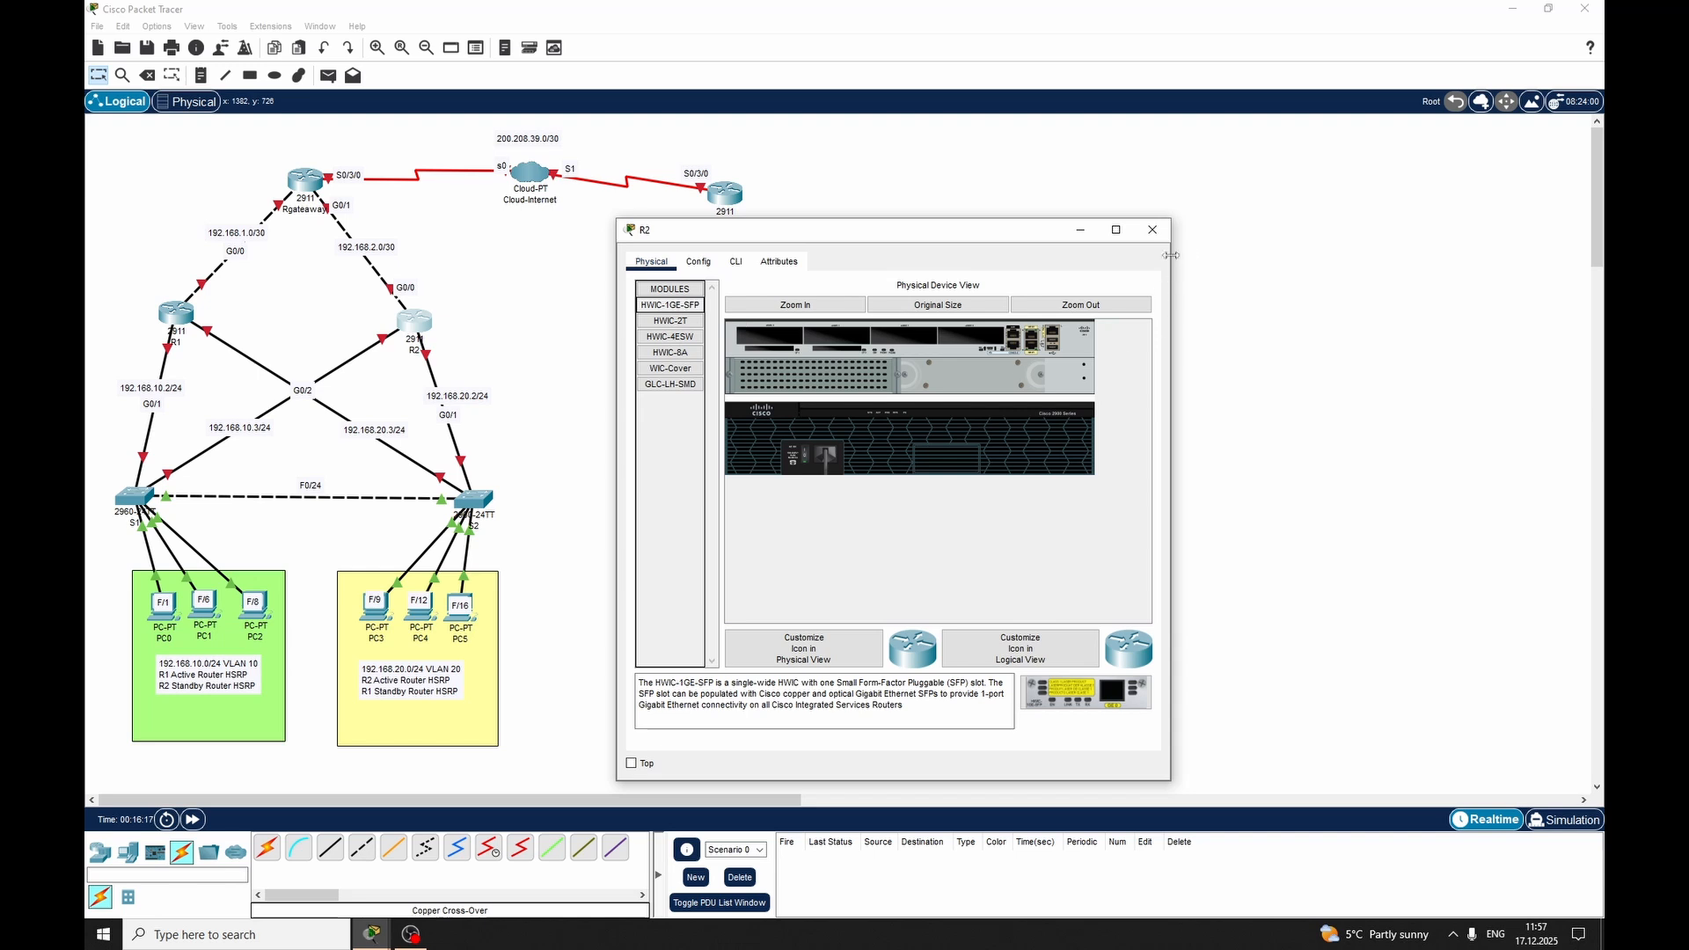
left_click(1152, 230)
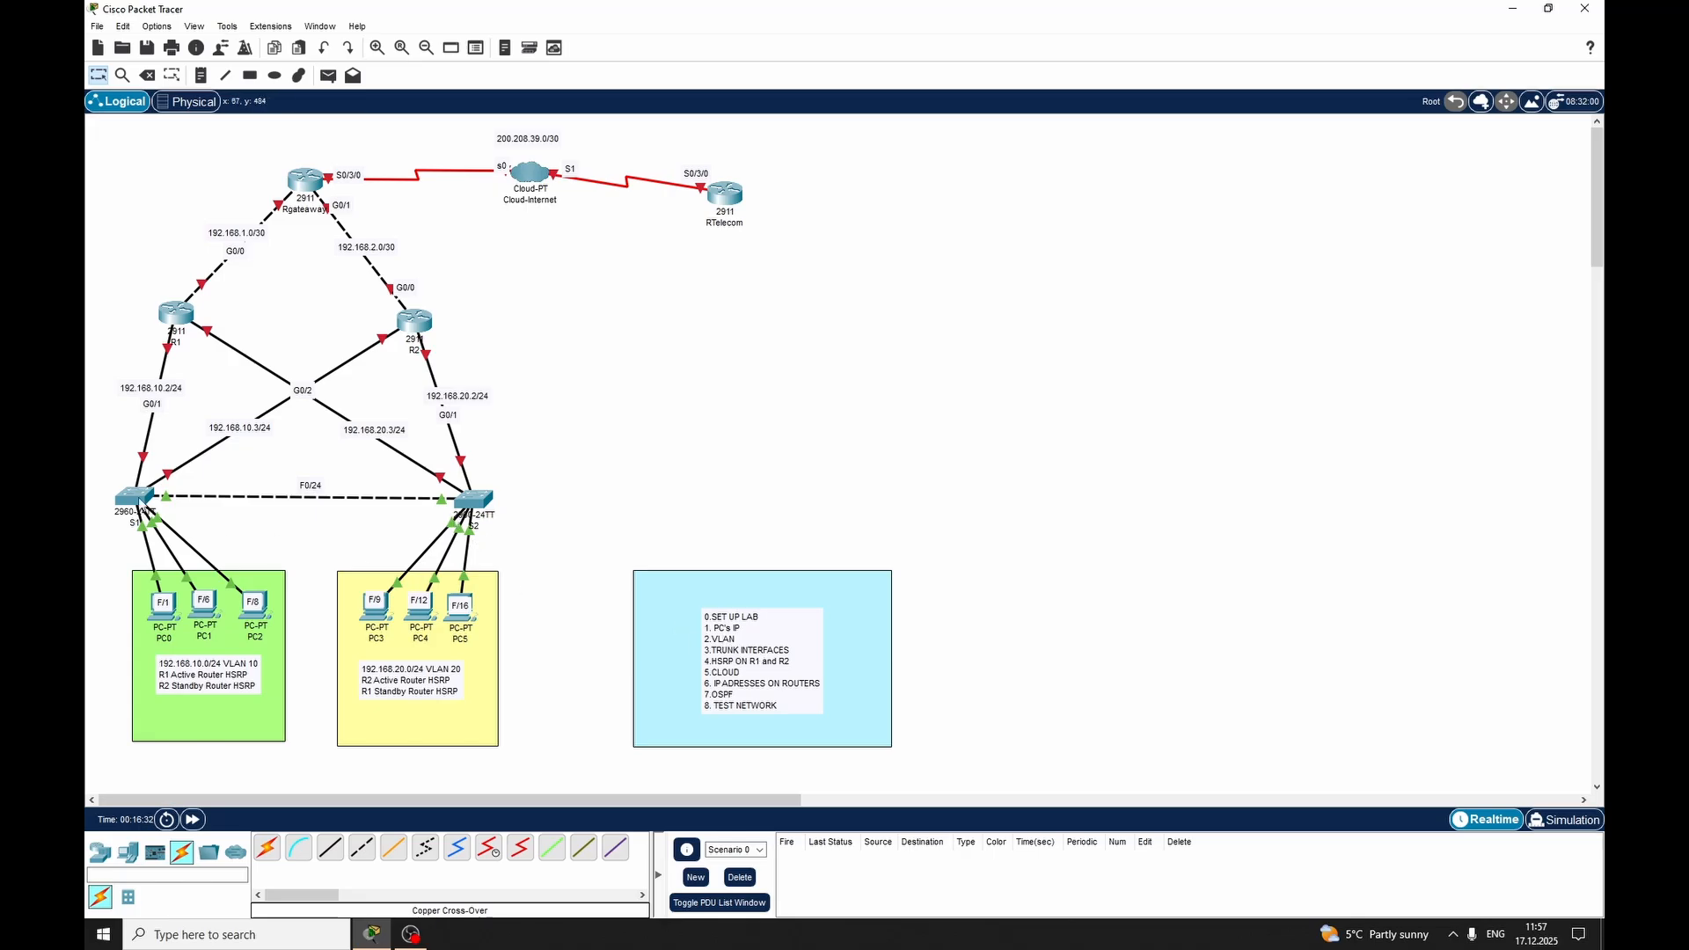
Open switch S1 and move the lab checklist together with its blue rectangle closer to the yellow VLAN 20 area
left_click(134, 497)
scroll(528, 440, "down", 2)
scroll(797, 683, "up", 3)
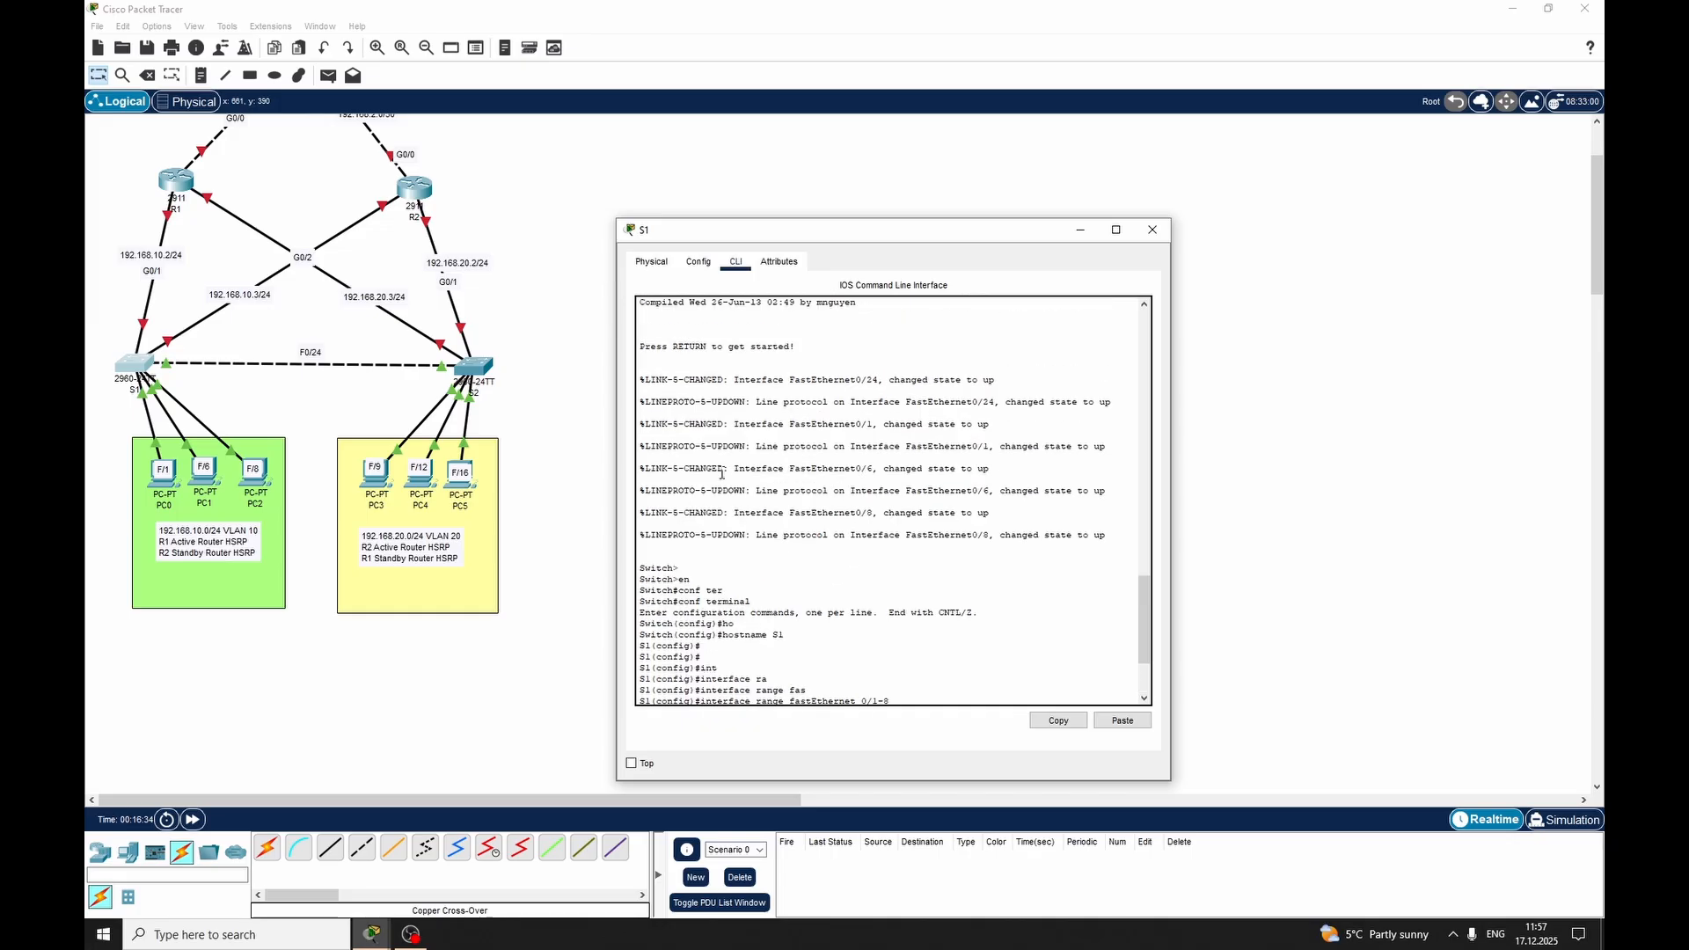
scroll(530, 356, "up", 2)
scroll(861, 560, "down", 3)
left_click_drag(835, 231, 1117, 185)
left_click_drag(701, 601, 605, 598)
left_click_drag(729, 650, 626, 639)
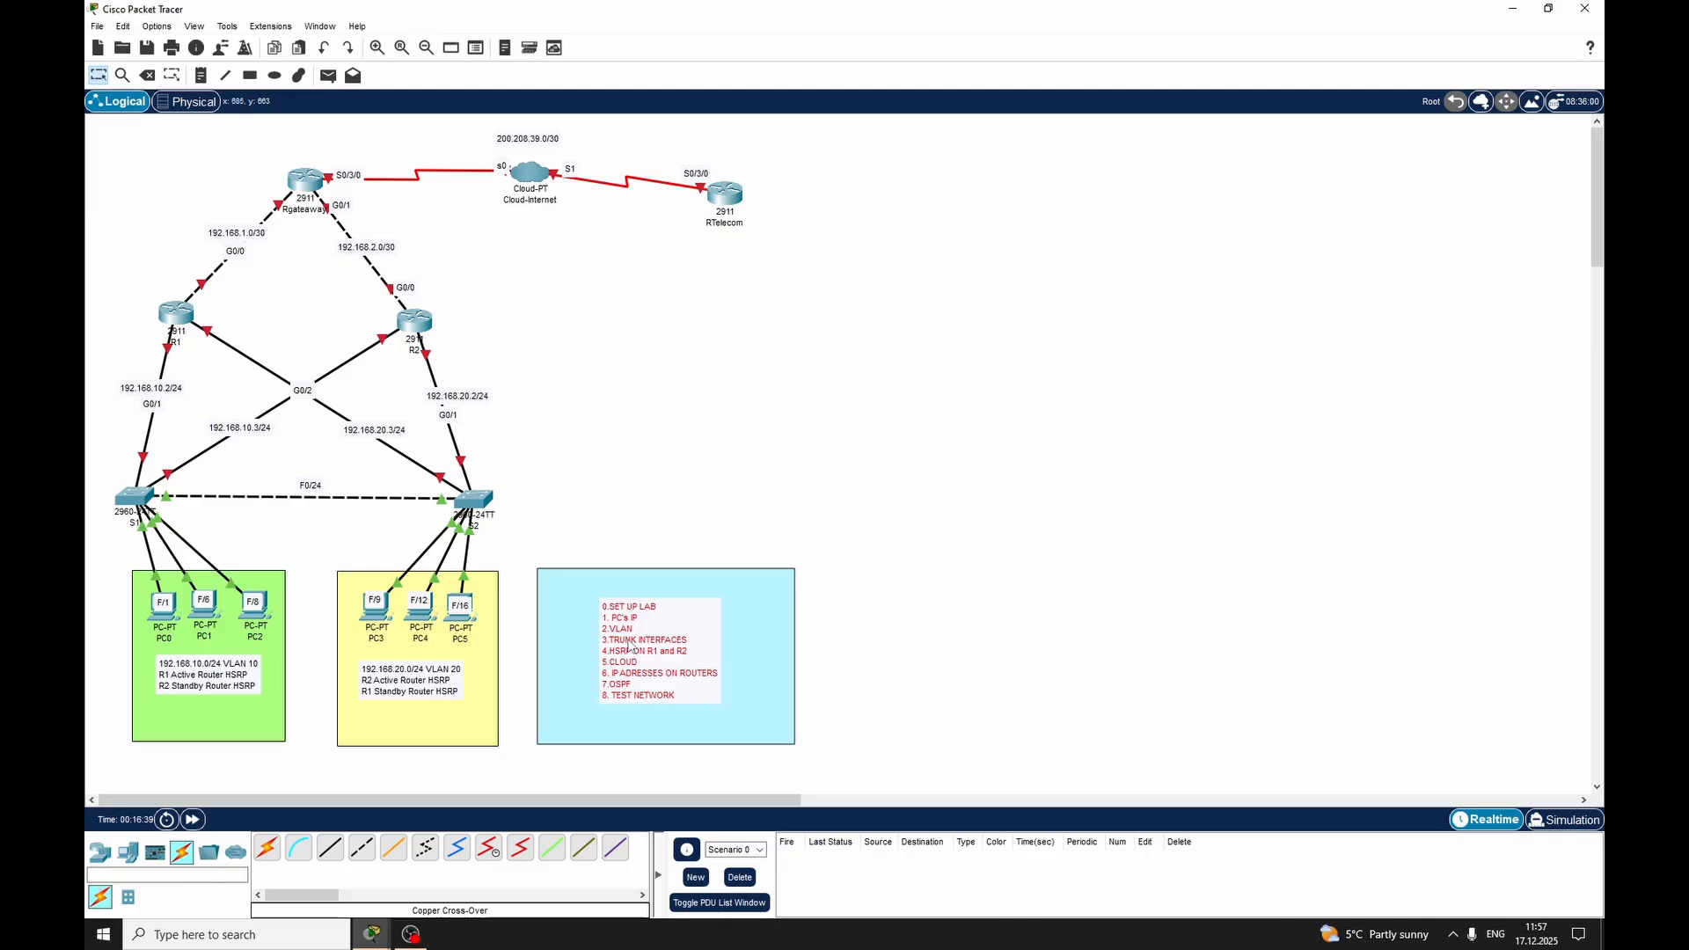
Bring switch S1's command line back into view beside the topology, ready at the global configuration prompt
mouse_move(382, 937)
left_click(456, 846)
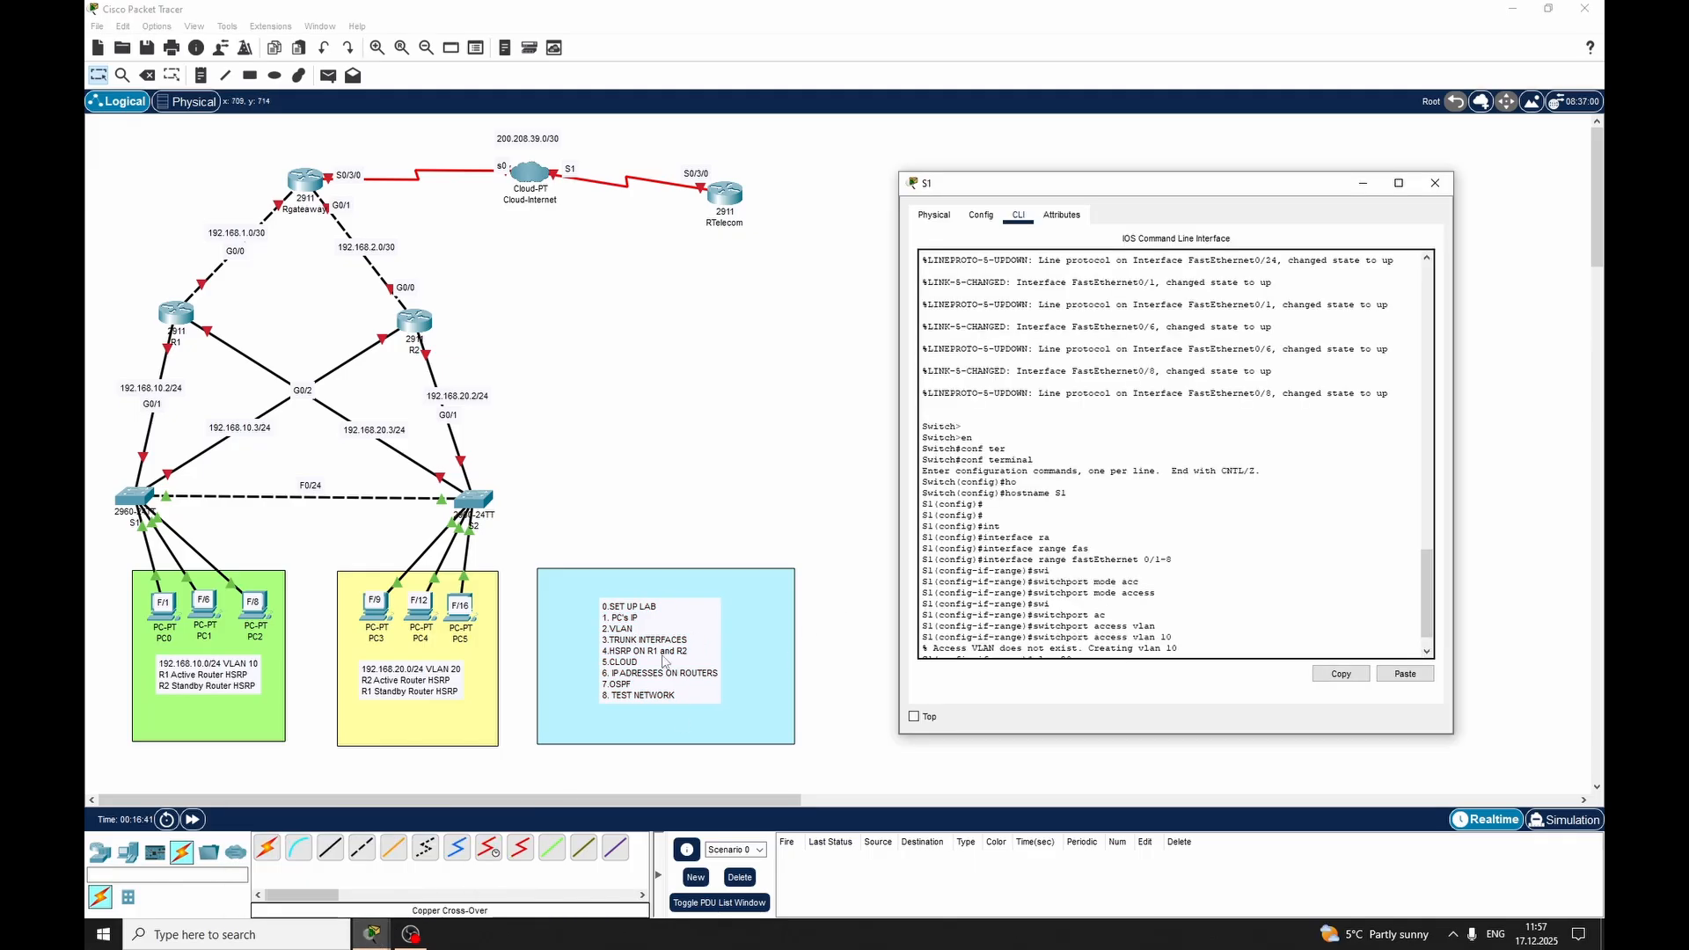
left_click_drag(1070, 194, 1014, 197)
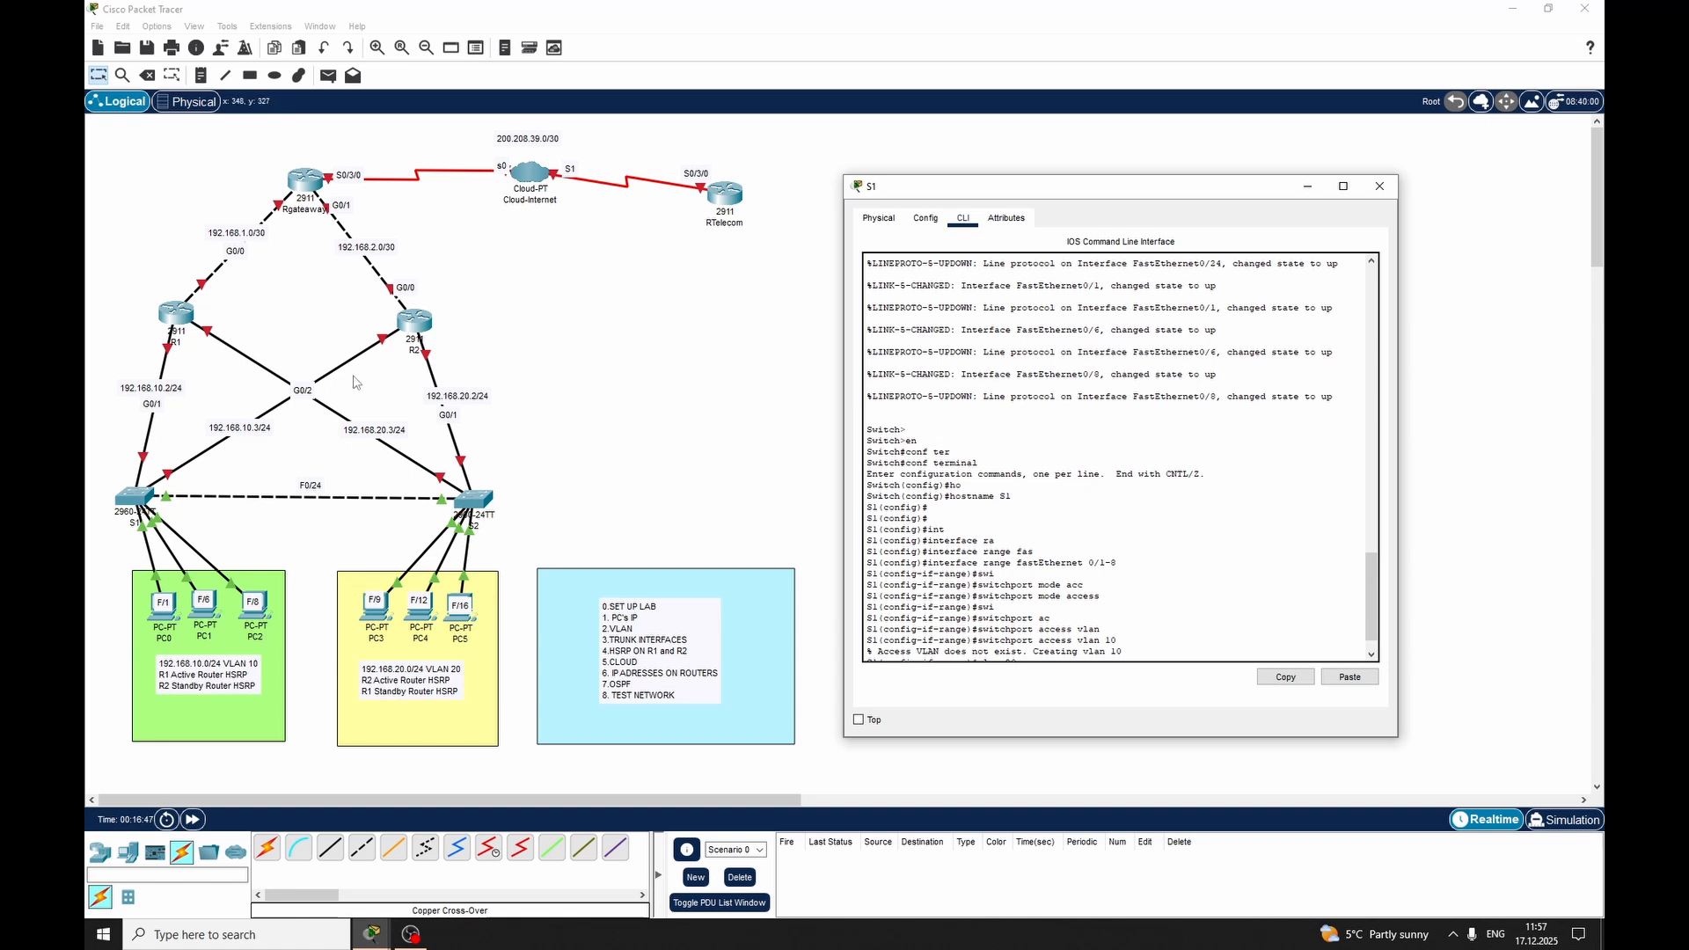
scroll(1109, 631, "down", 1)
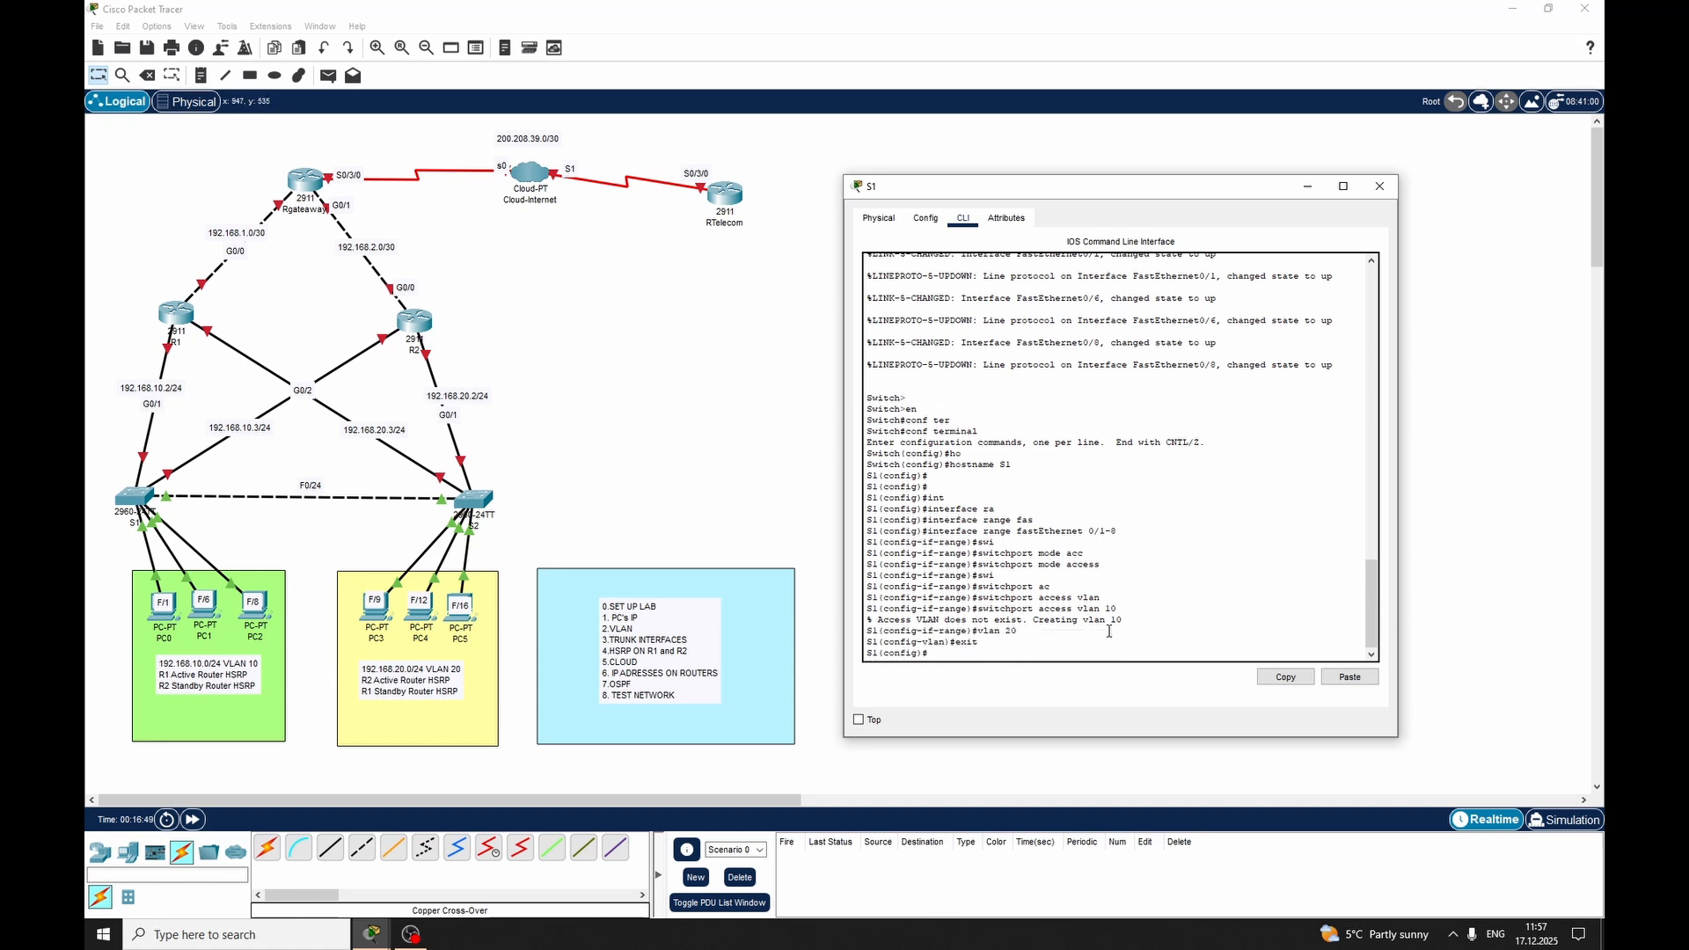
key("Return")
key("Return")
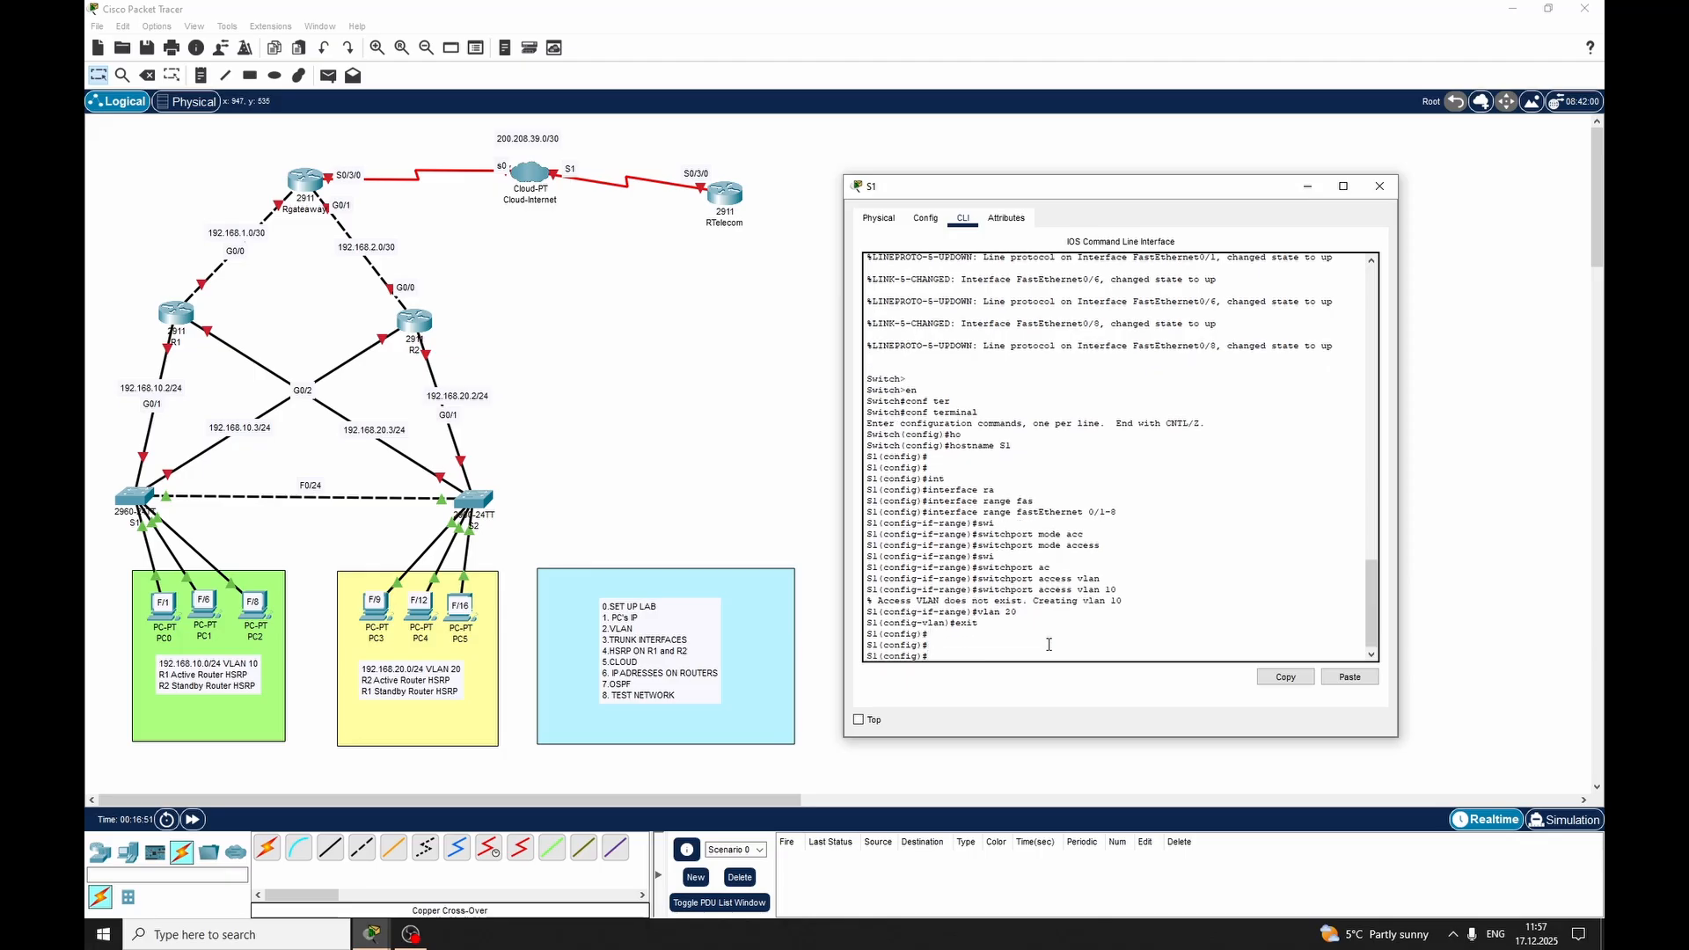
Set GigabitEthernet 0/1 on switch S1 to switchport trunk mode and exit the interface
type("int")
key("Tab")
type("gig")
key("Tab")
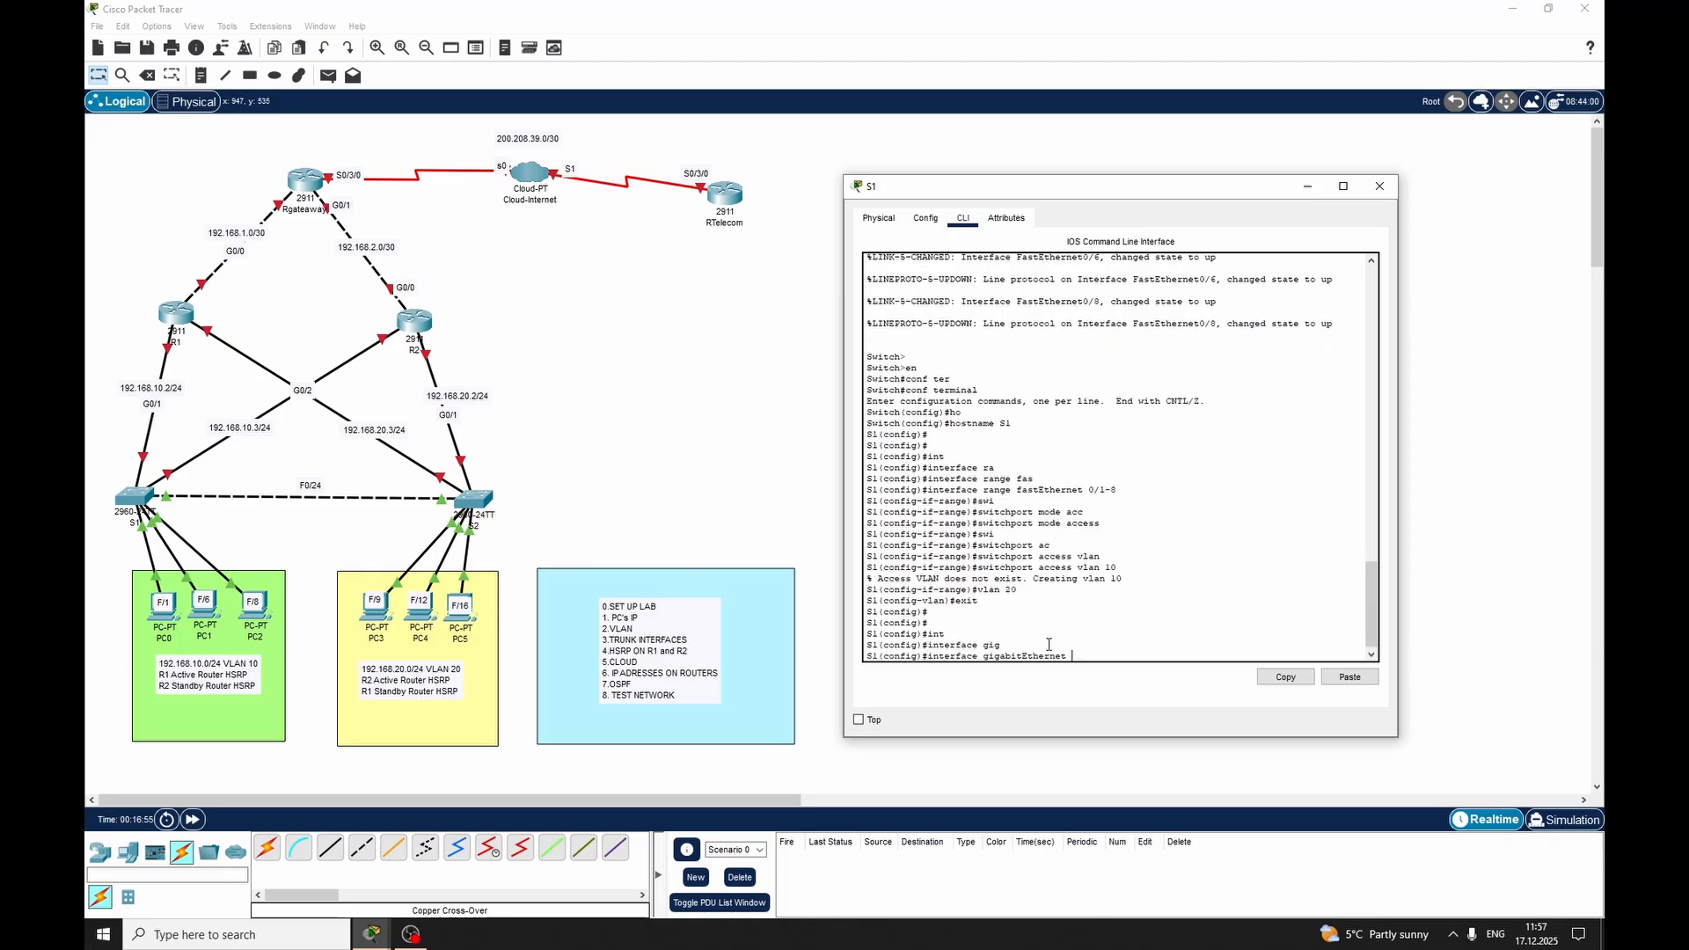
type("0/1")
key("Return")
type("swi")
key("Tab")
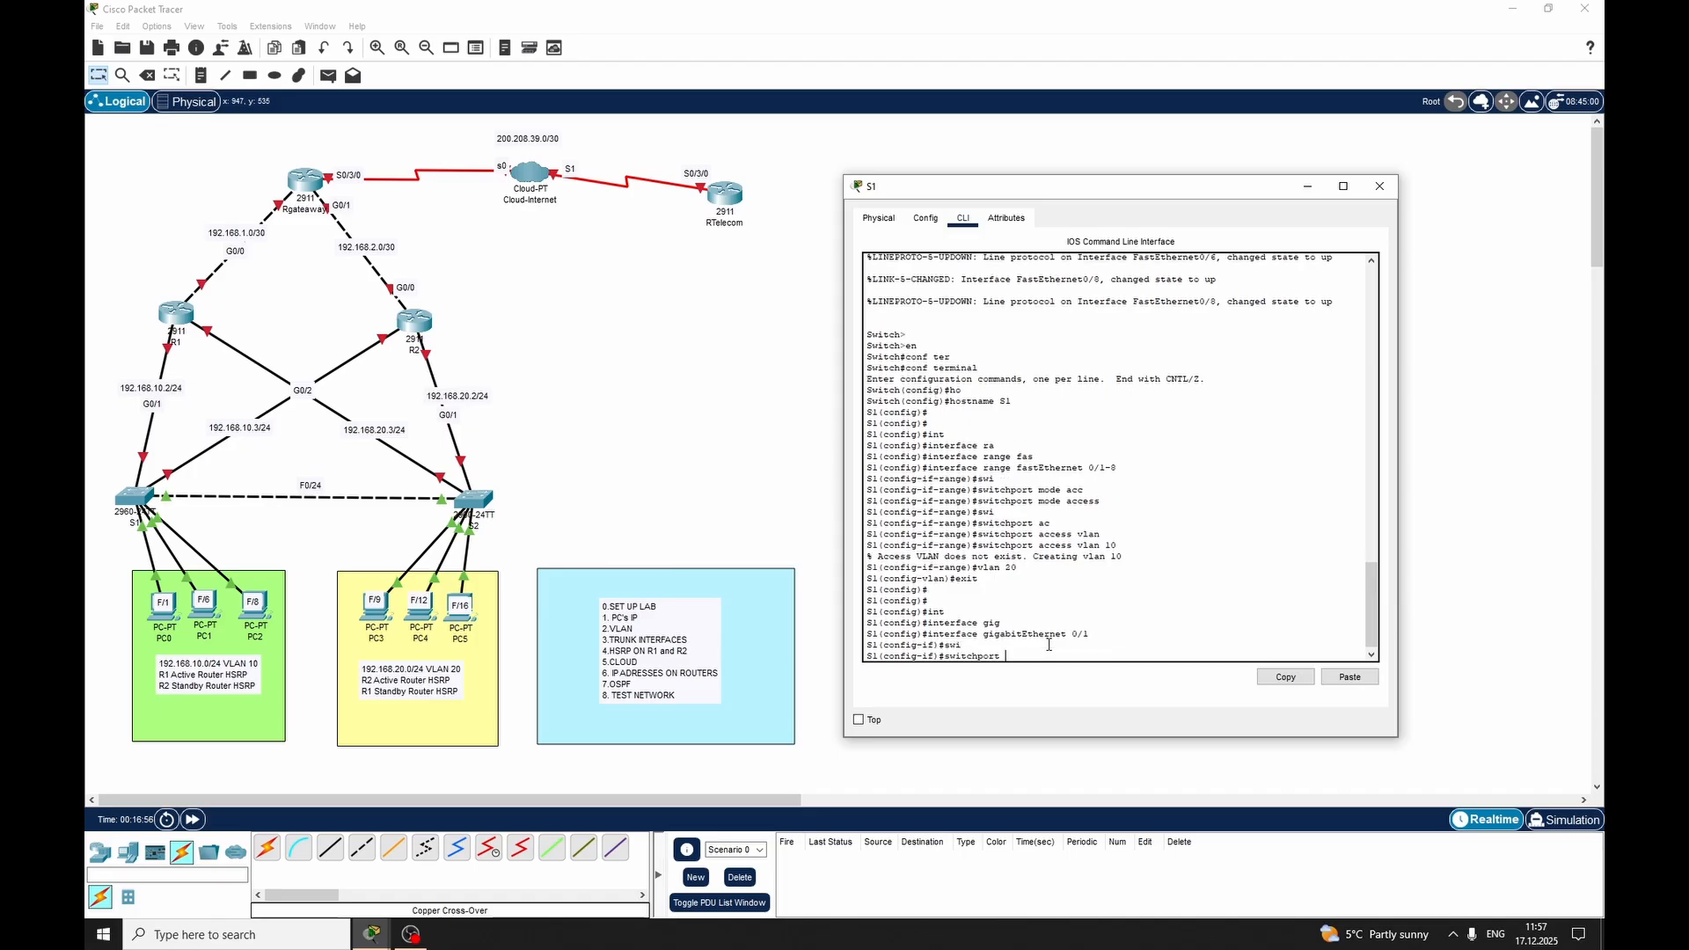
type("mode tru")
key("Tab")
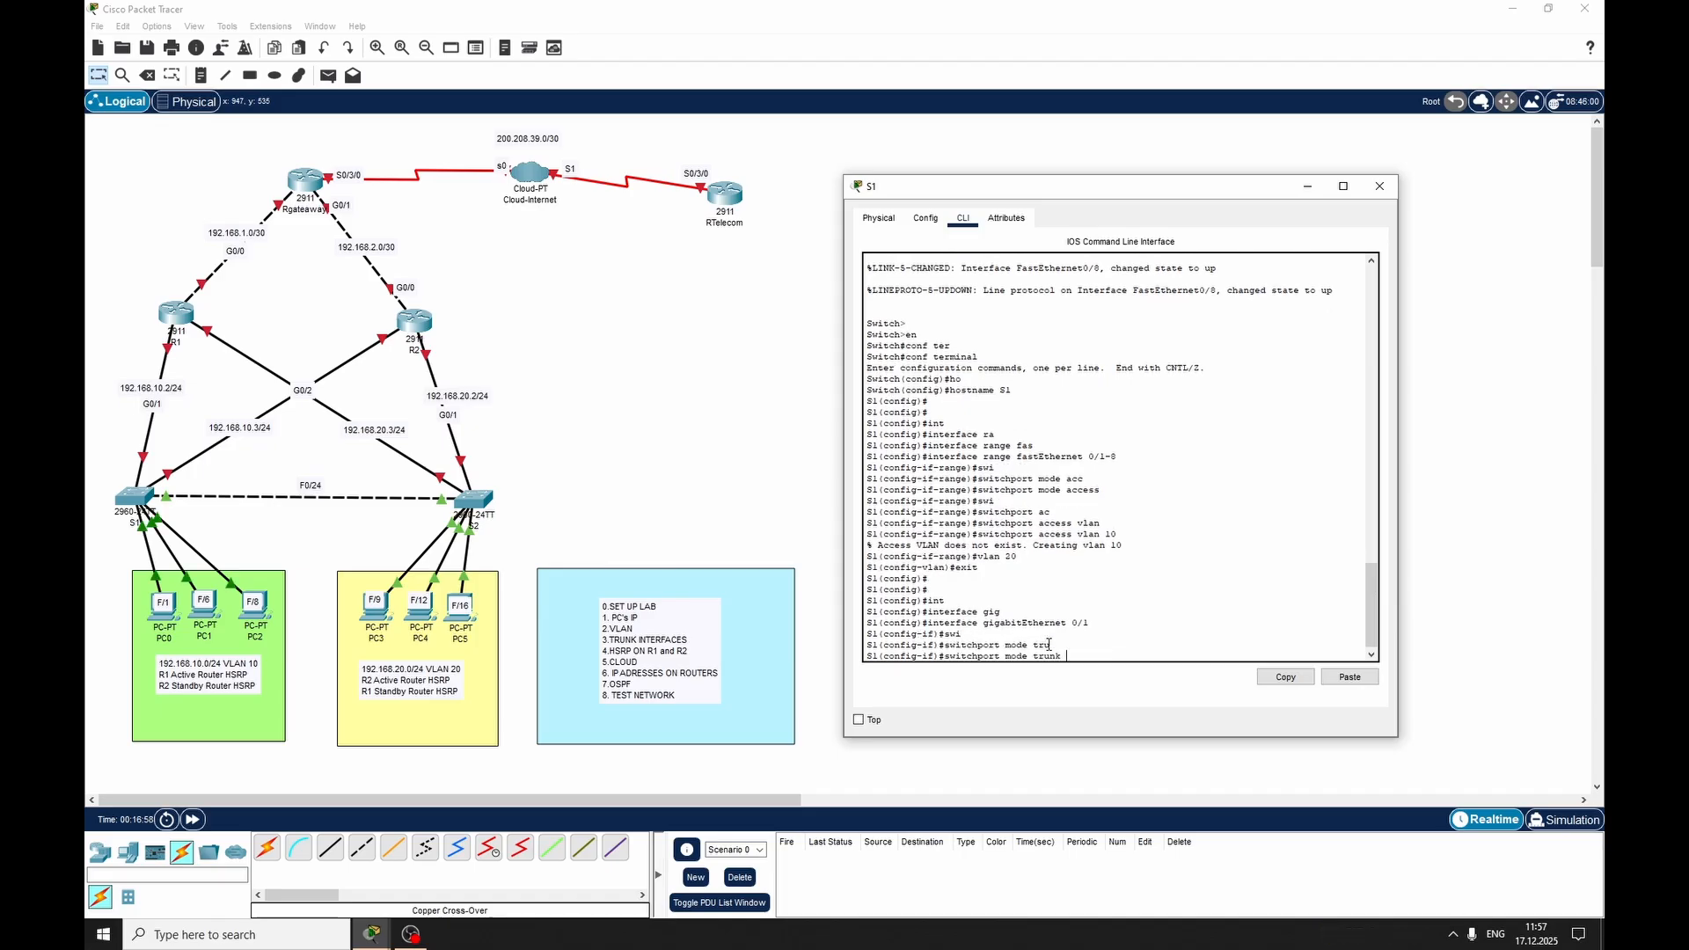
key("Return")
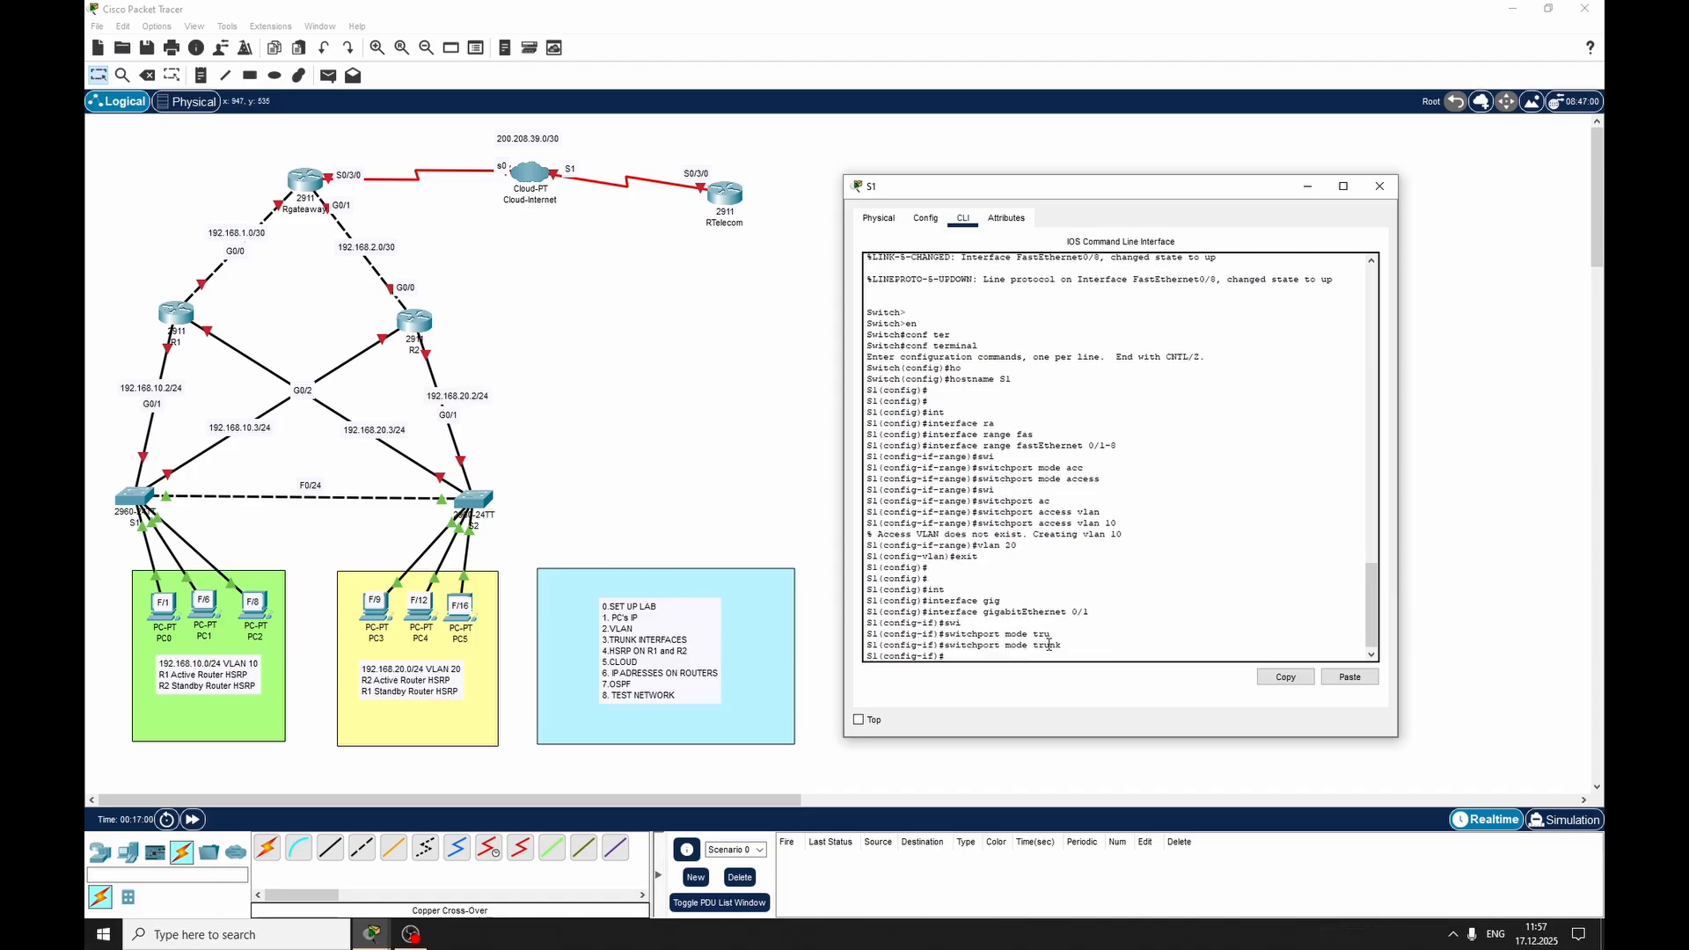
type("exit")
key("Return")
Set GigabitEthernet 0/2 on switch S1 to switchport trunk mode and exit the interface
type("int")
key("Tab")
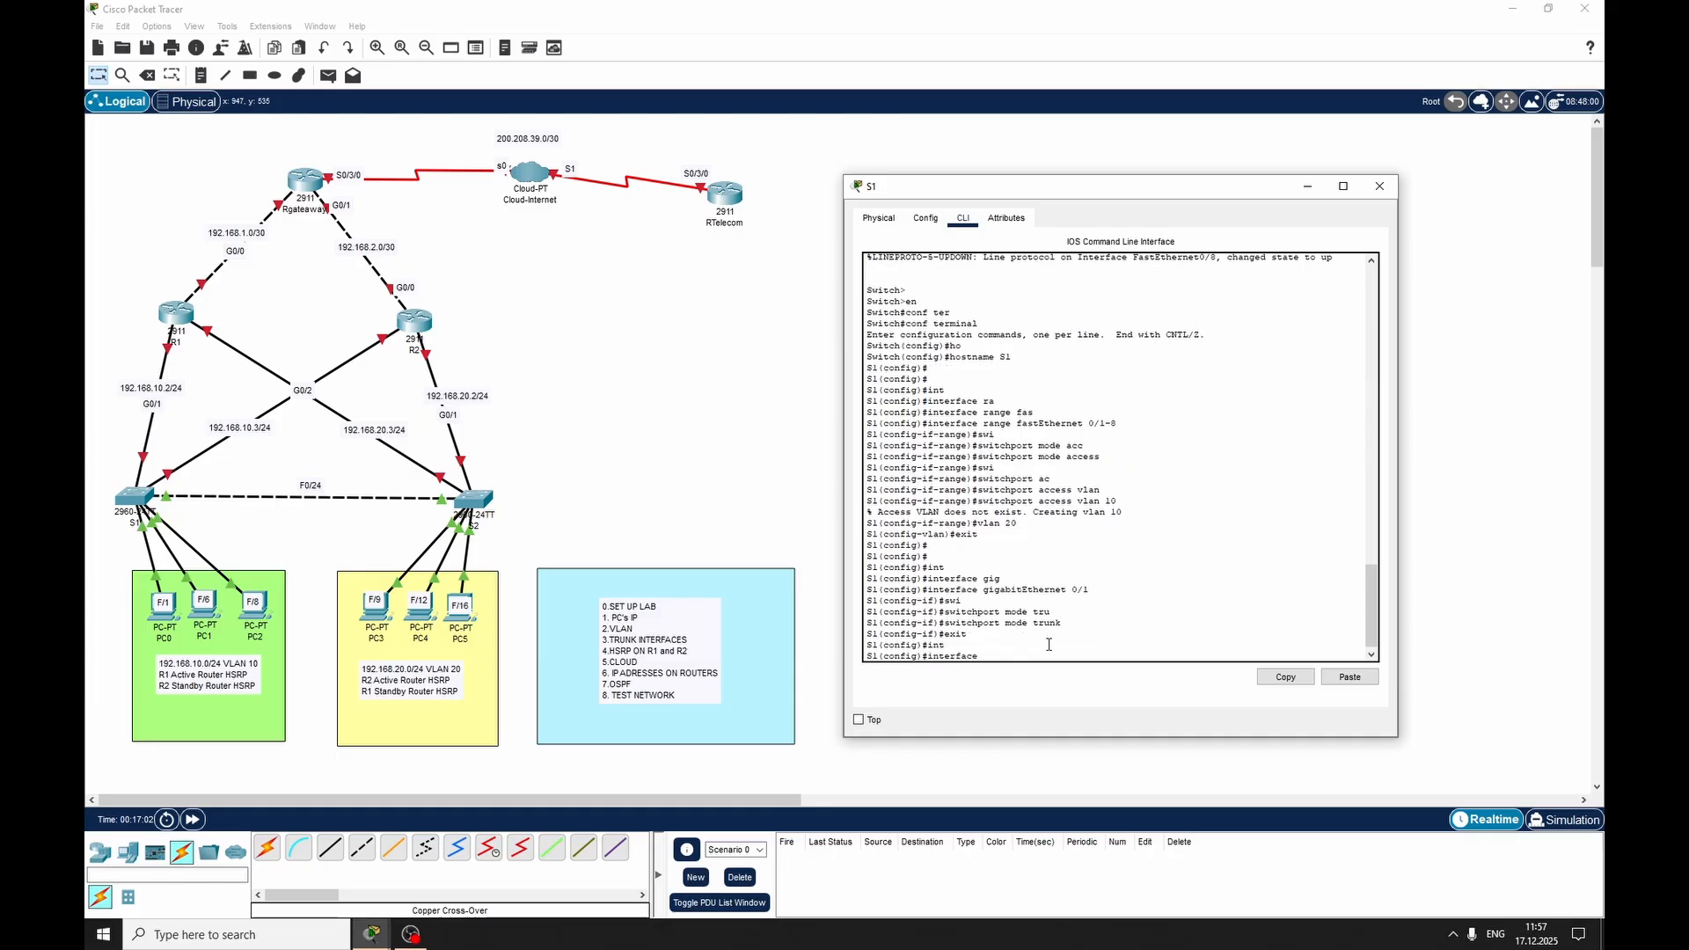
type("gig")
key("Tab")
type("0/2")
key("Return")
type("swi")
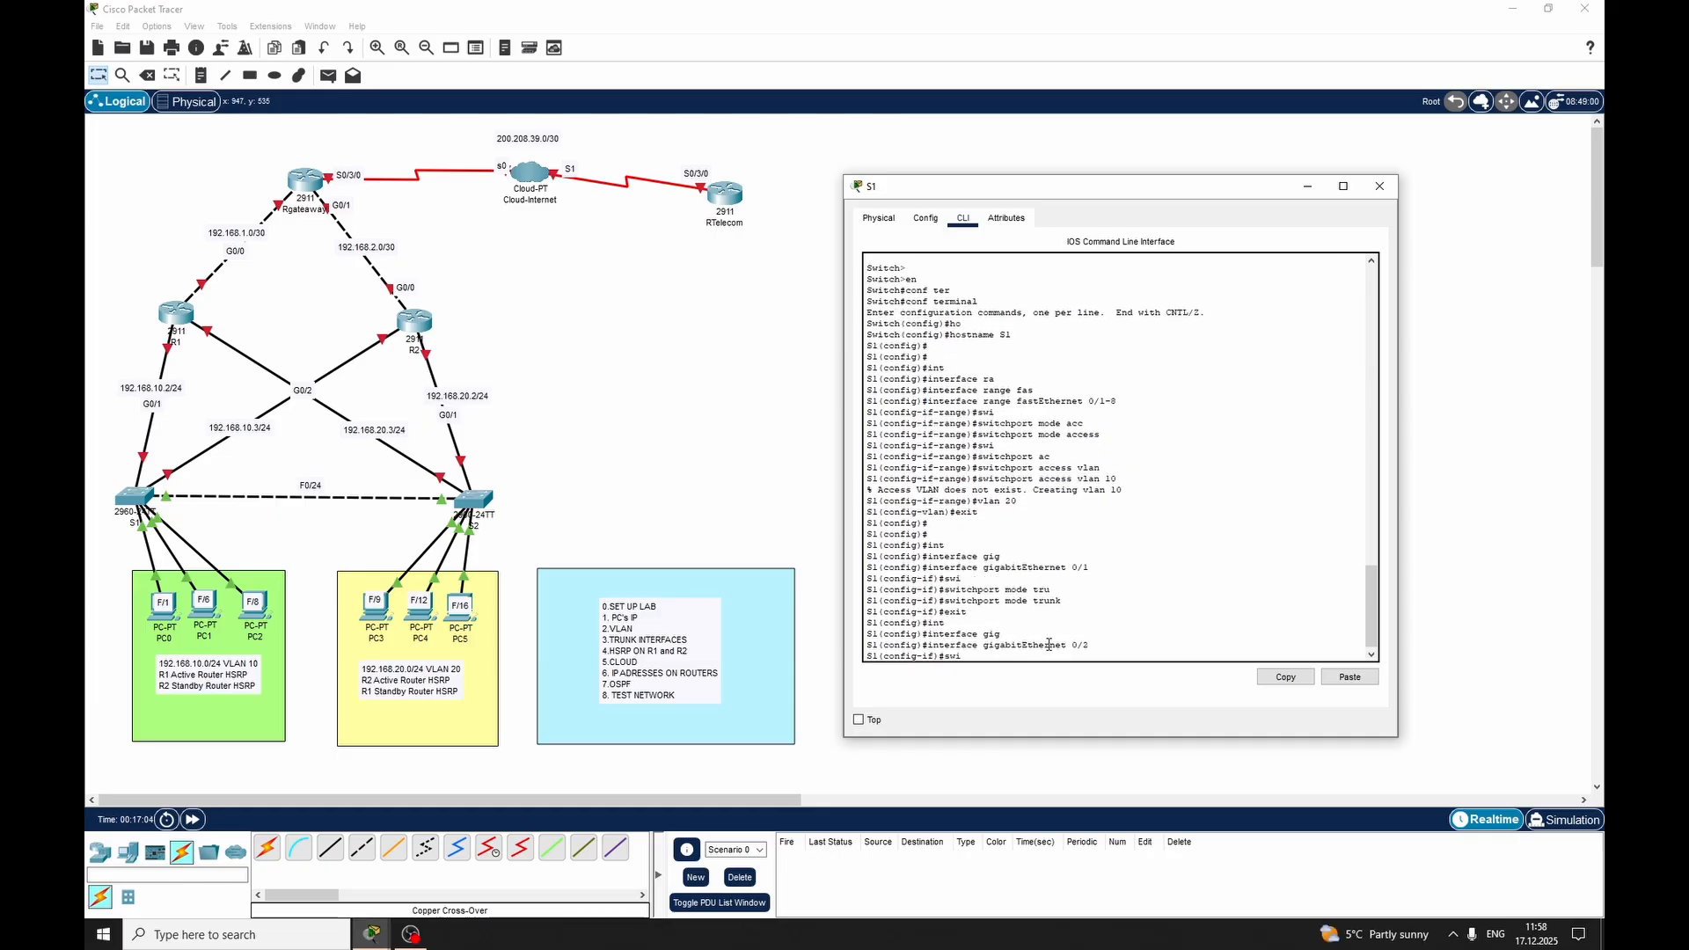
key("Tab")
type("mode tru")
key("Tab")
key("Return")
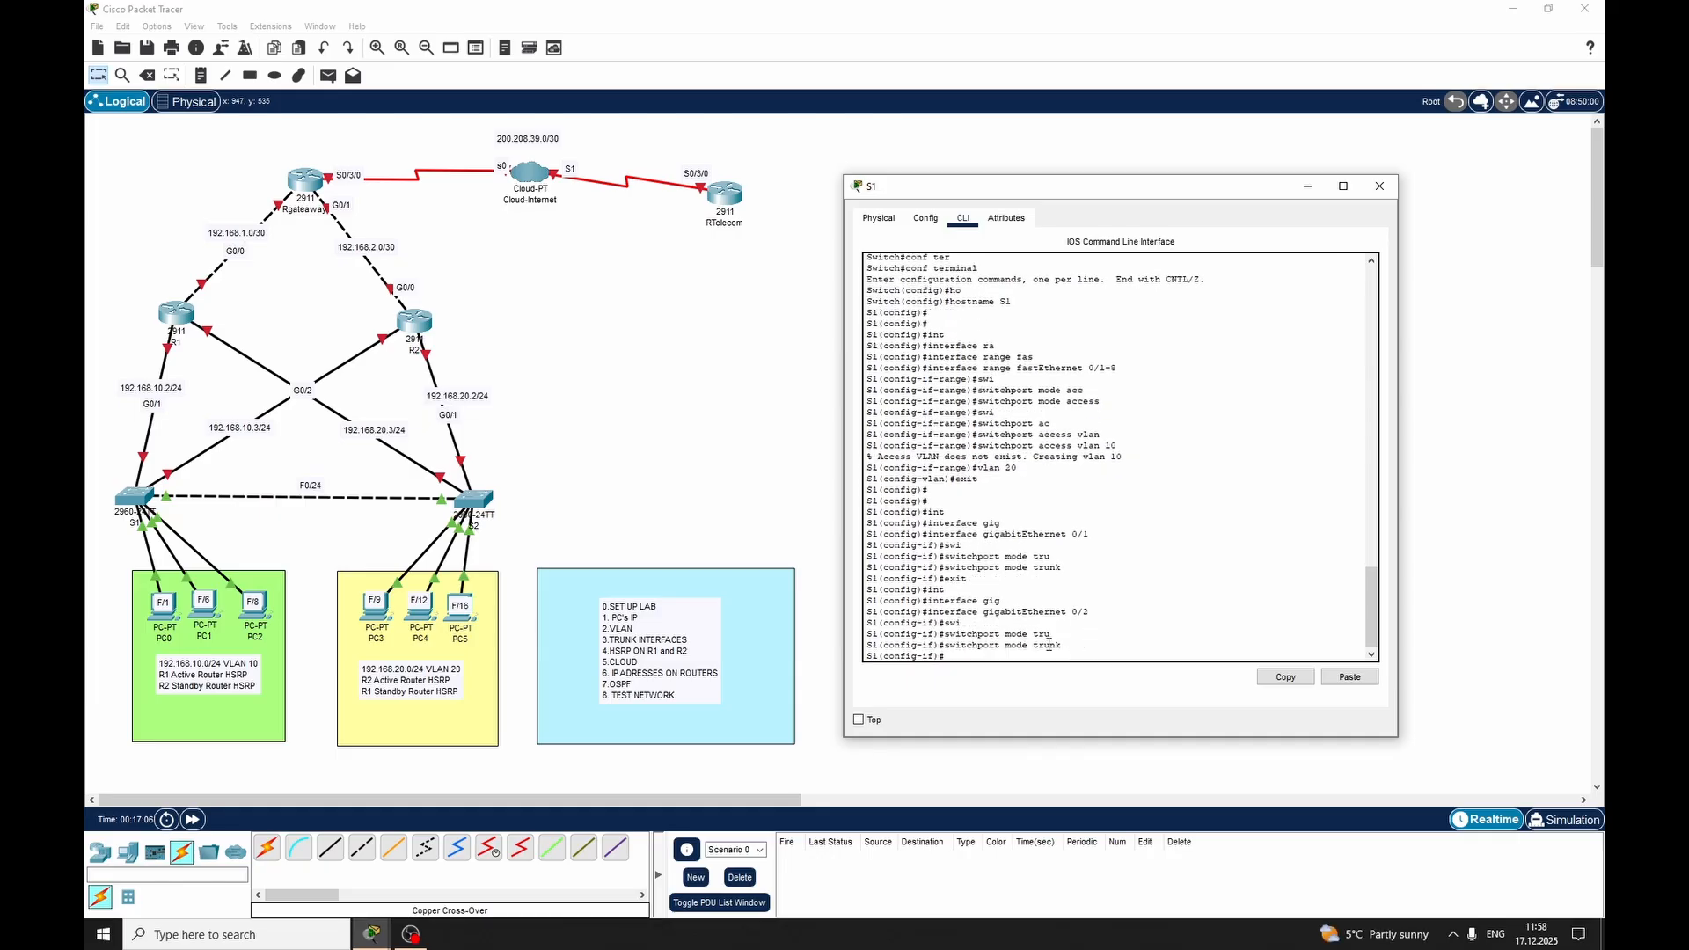
type("exit")
key("Return")
Set FastEthernet 0/24 on switch S1, the link to S2, to switchport trunk mode
type("int")
key("Tab")
type("fastEthernet ")
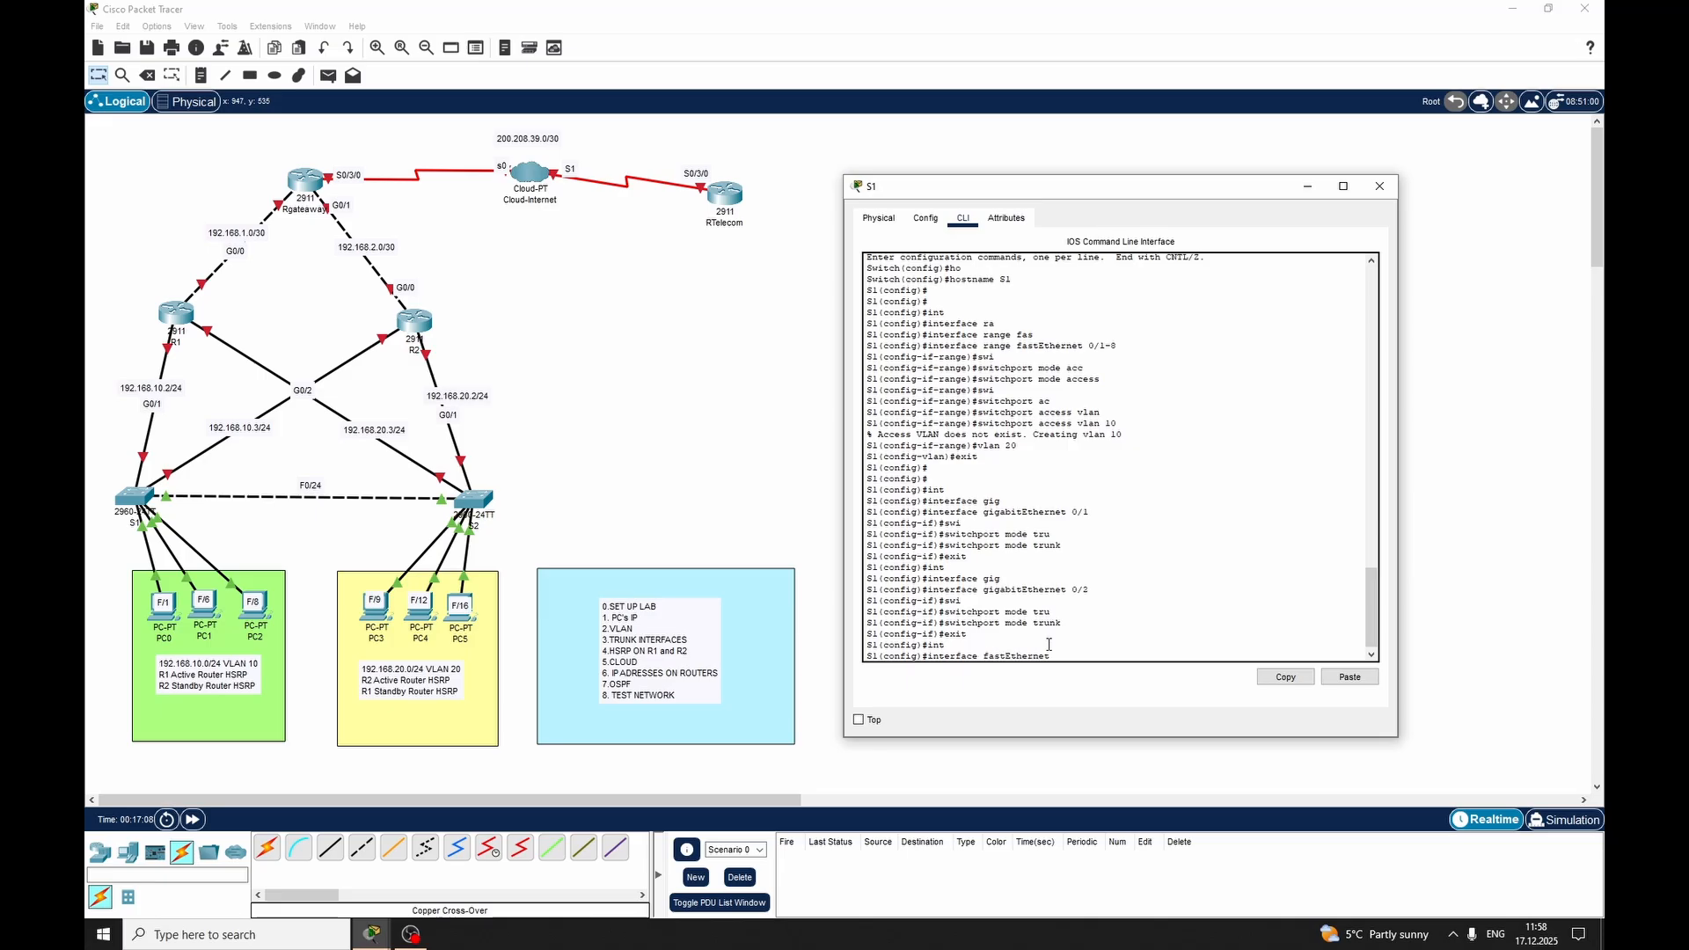
type("0/24")
key("Return")
type("swi")
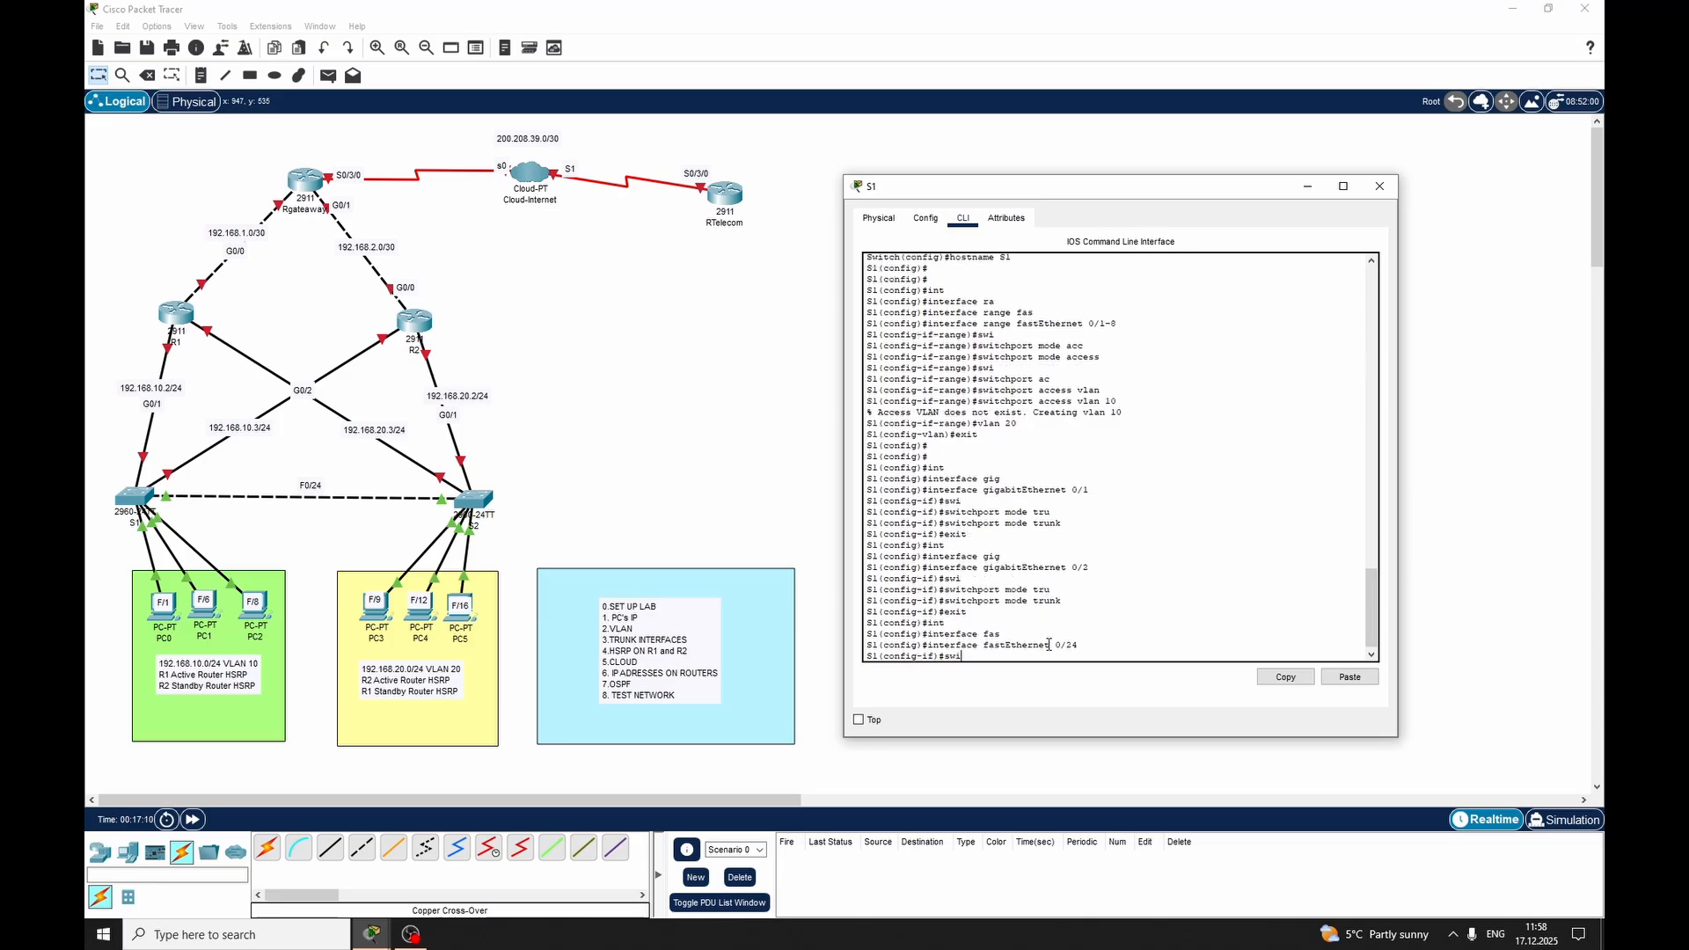
key("Tab")
type("qmmoe")
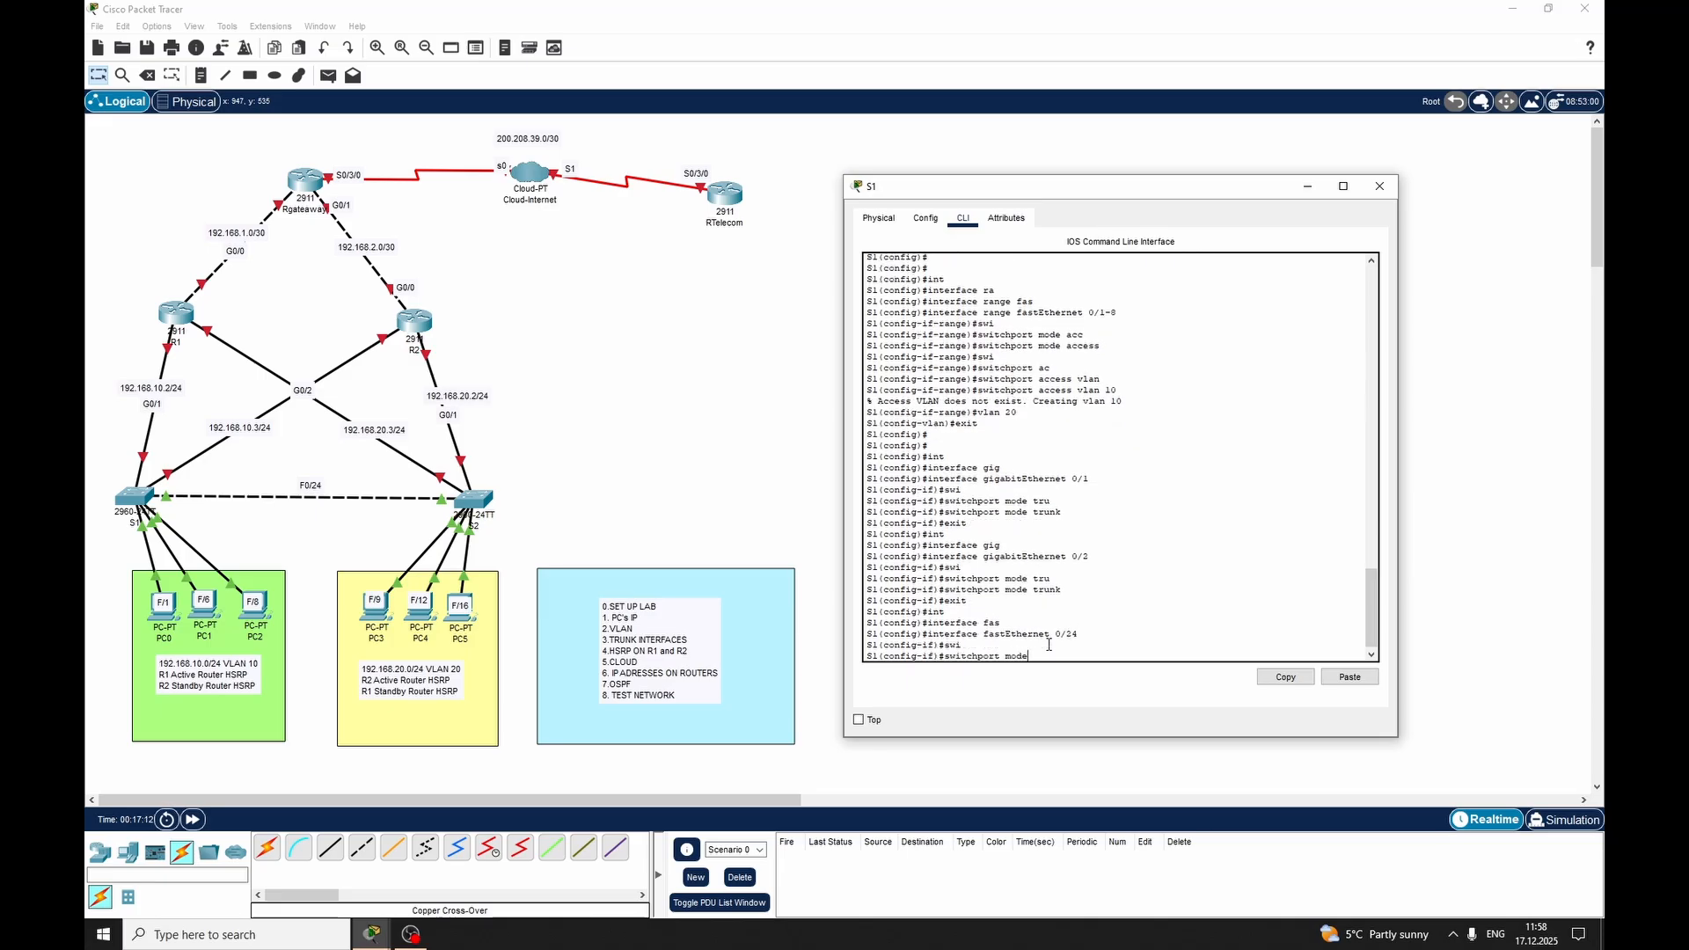
key("Tab")
key("Return")
Return switch S1 to global configuration mode and close its window
left_click_drag(1048, 644, 1049, 645)
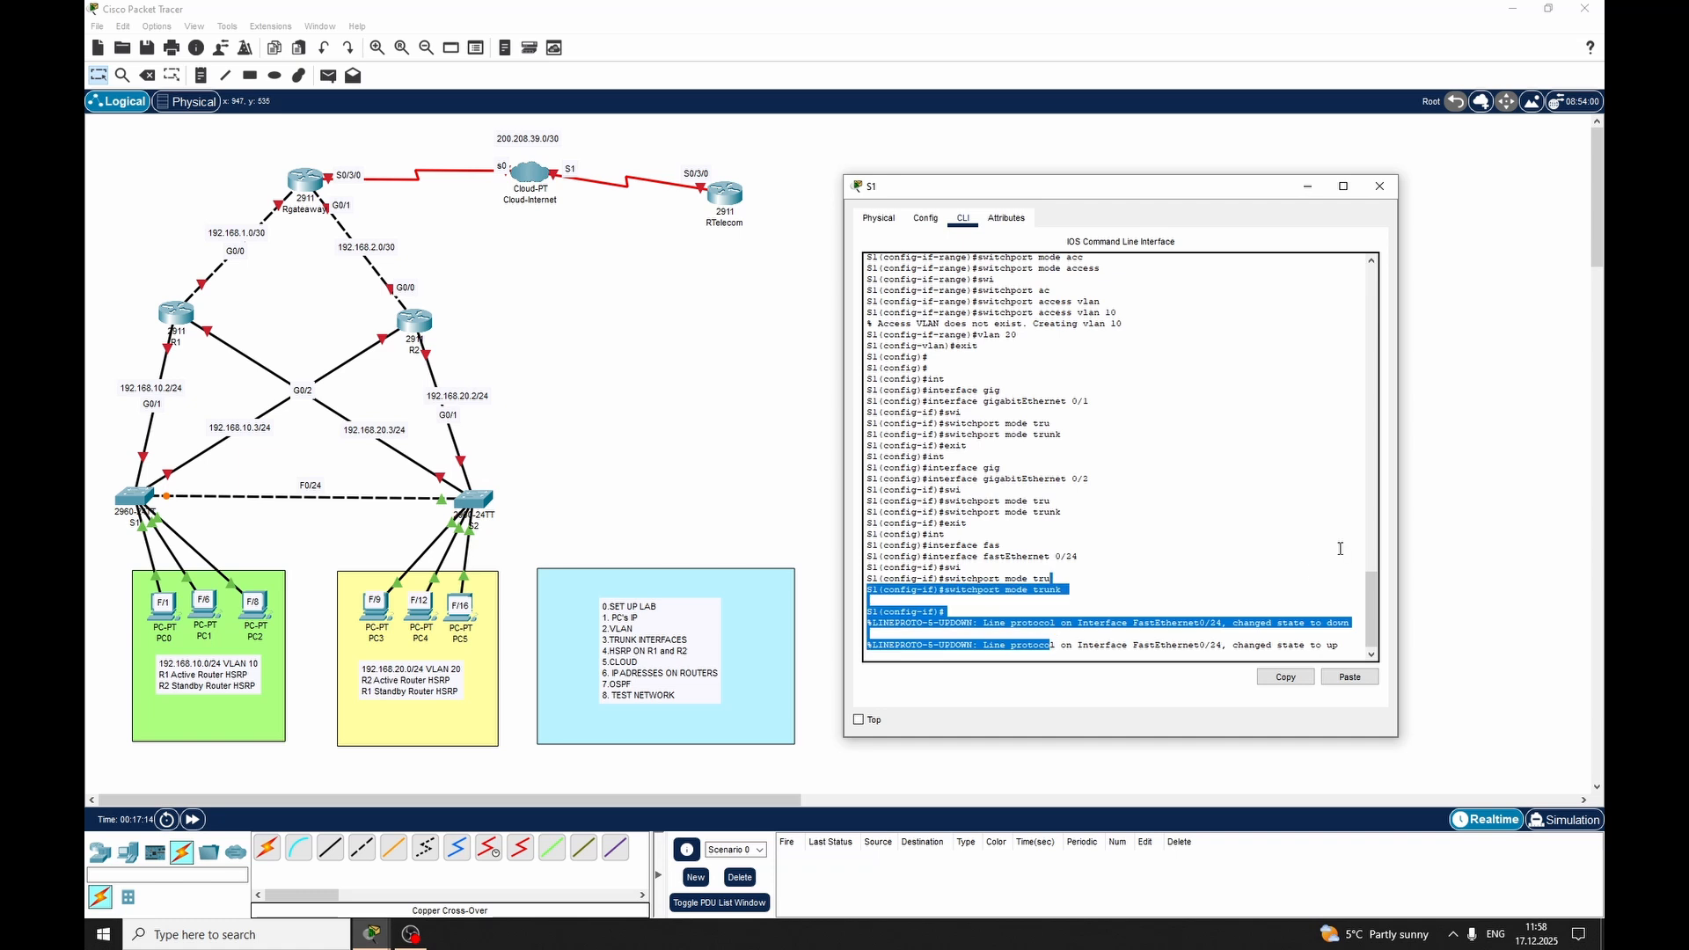
double_click(1274, 623)
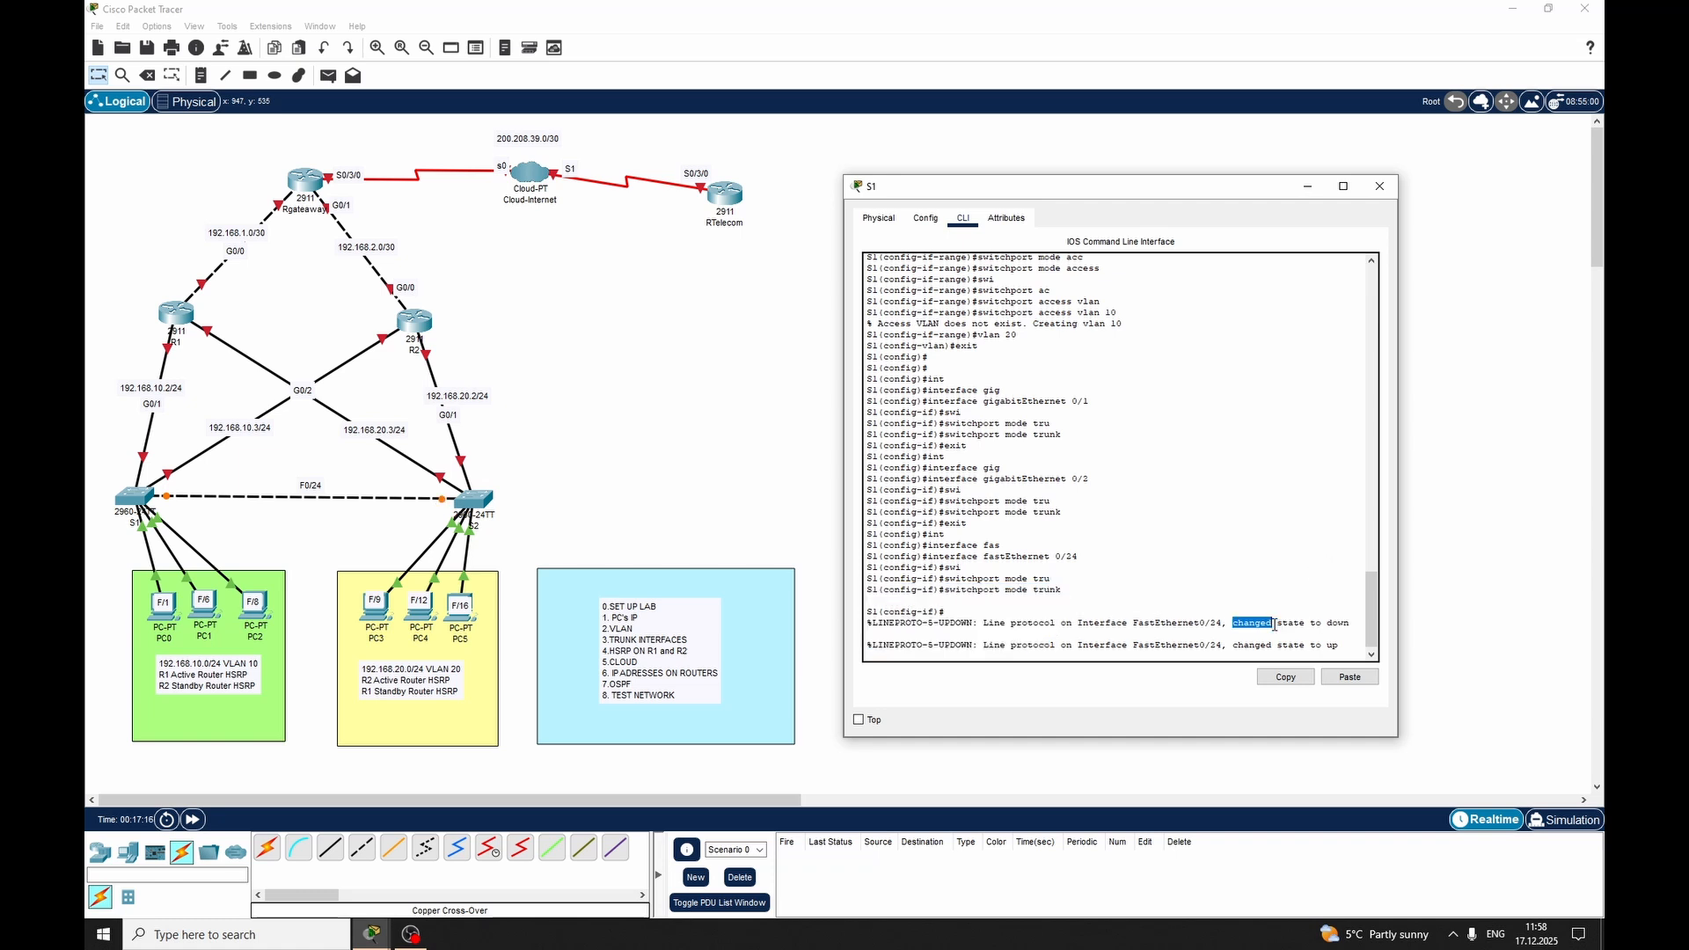
key("Return")
key("Return")
type("exi")
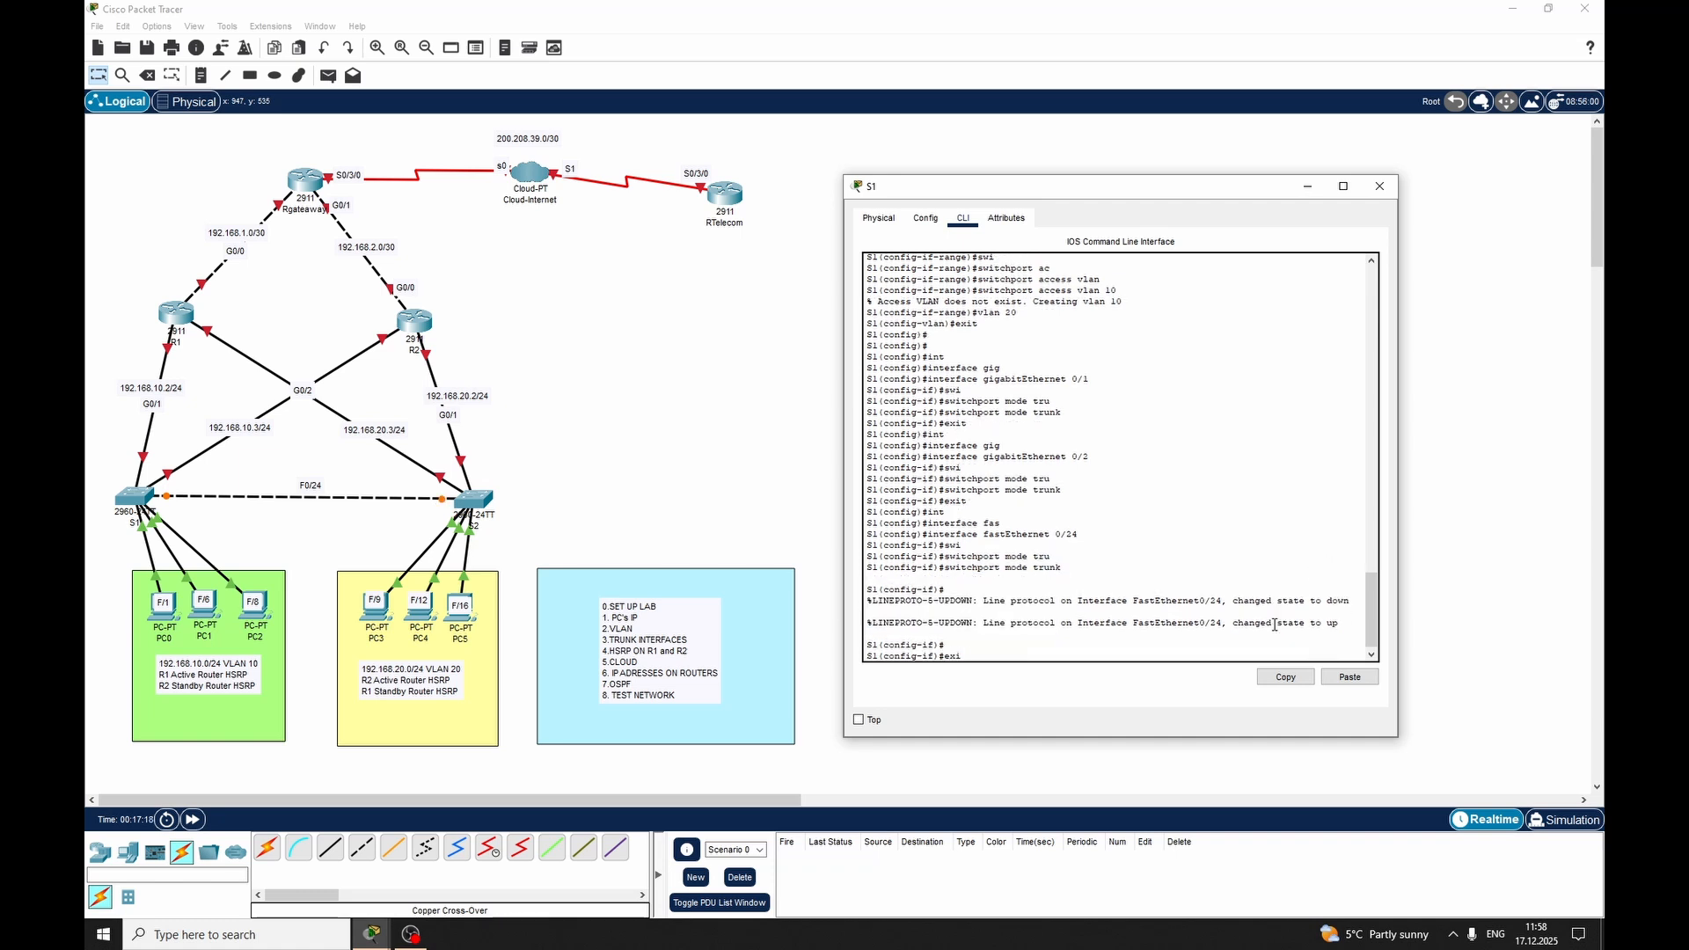
type("t")
key("Return")
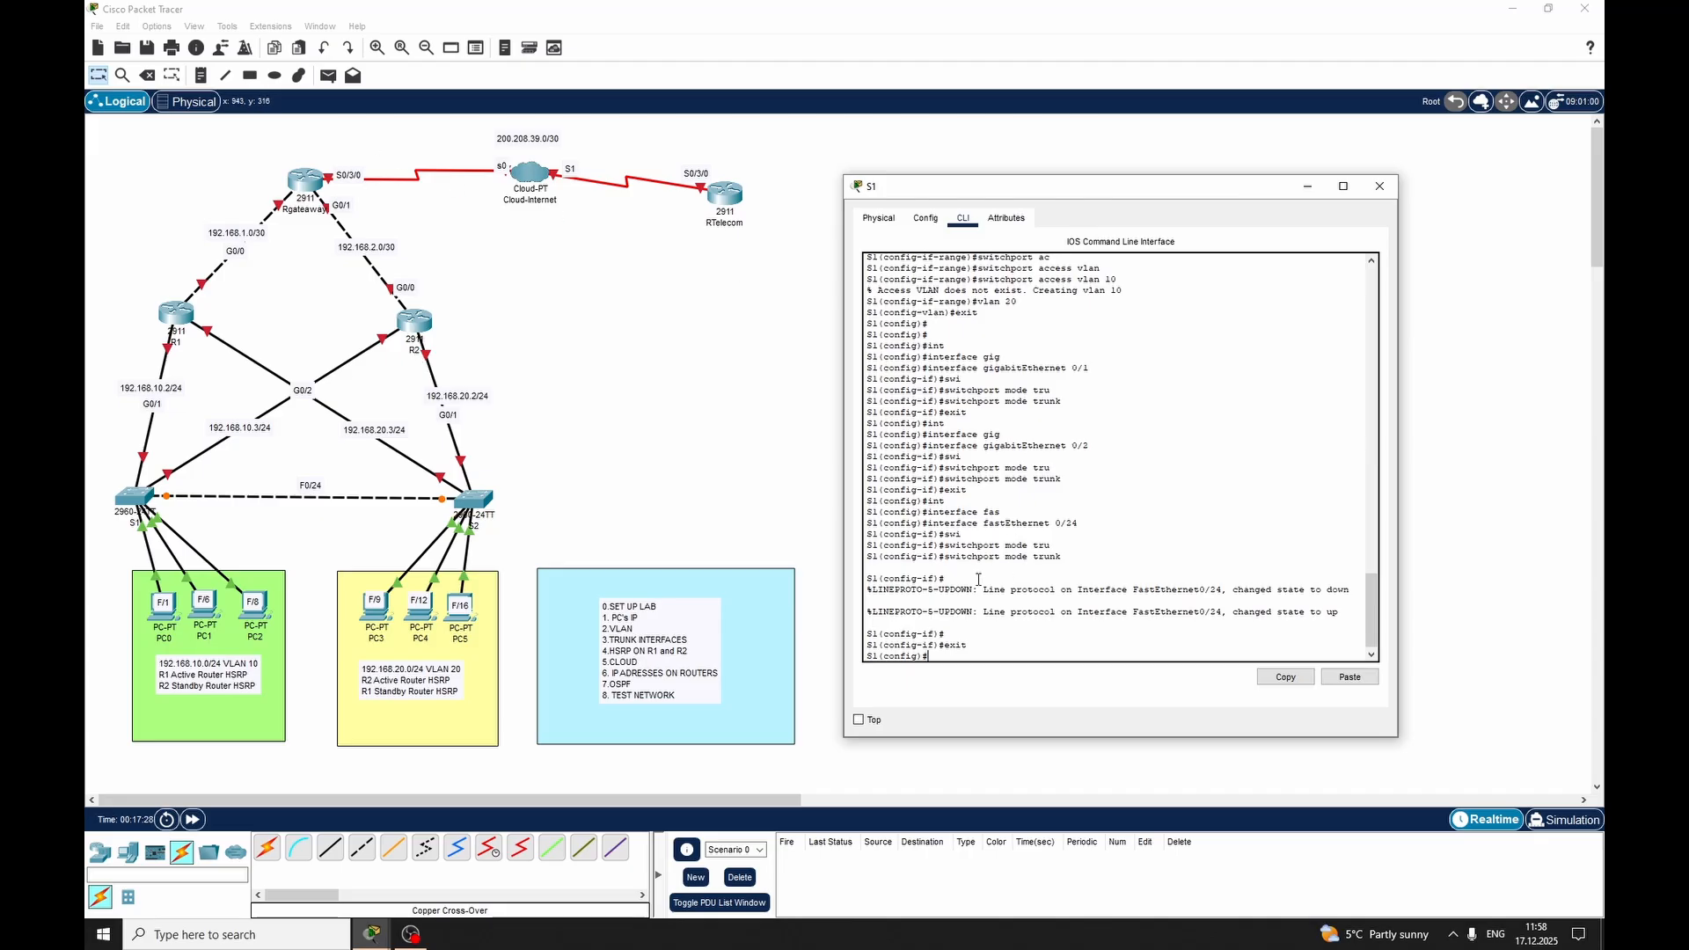
left_click(1379, 187)
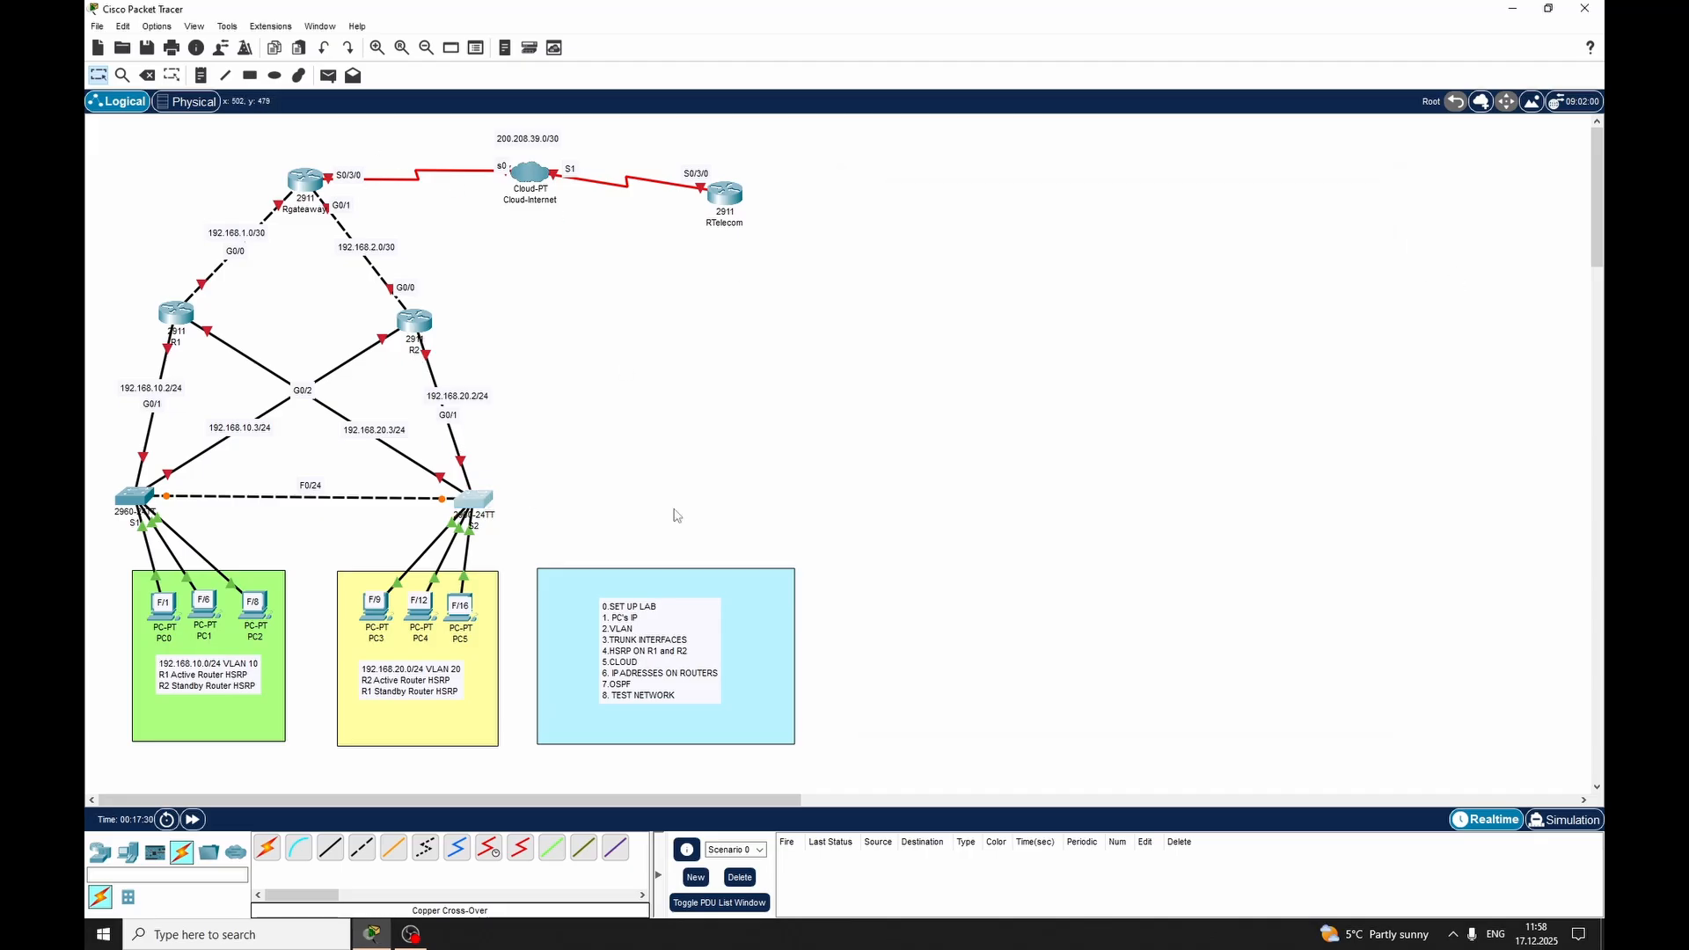
Open switch S2's command line, set FastEthernet 0/24 to switchport trunk mode and exit the interface
key("Return")
key("Return")
key("Return")
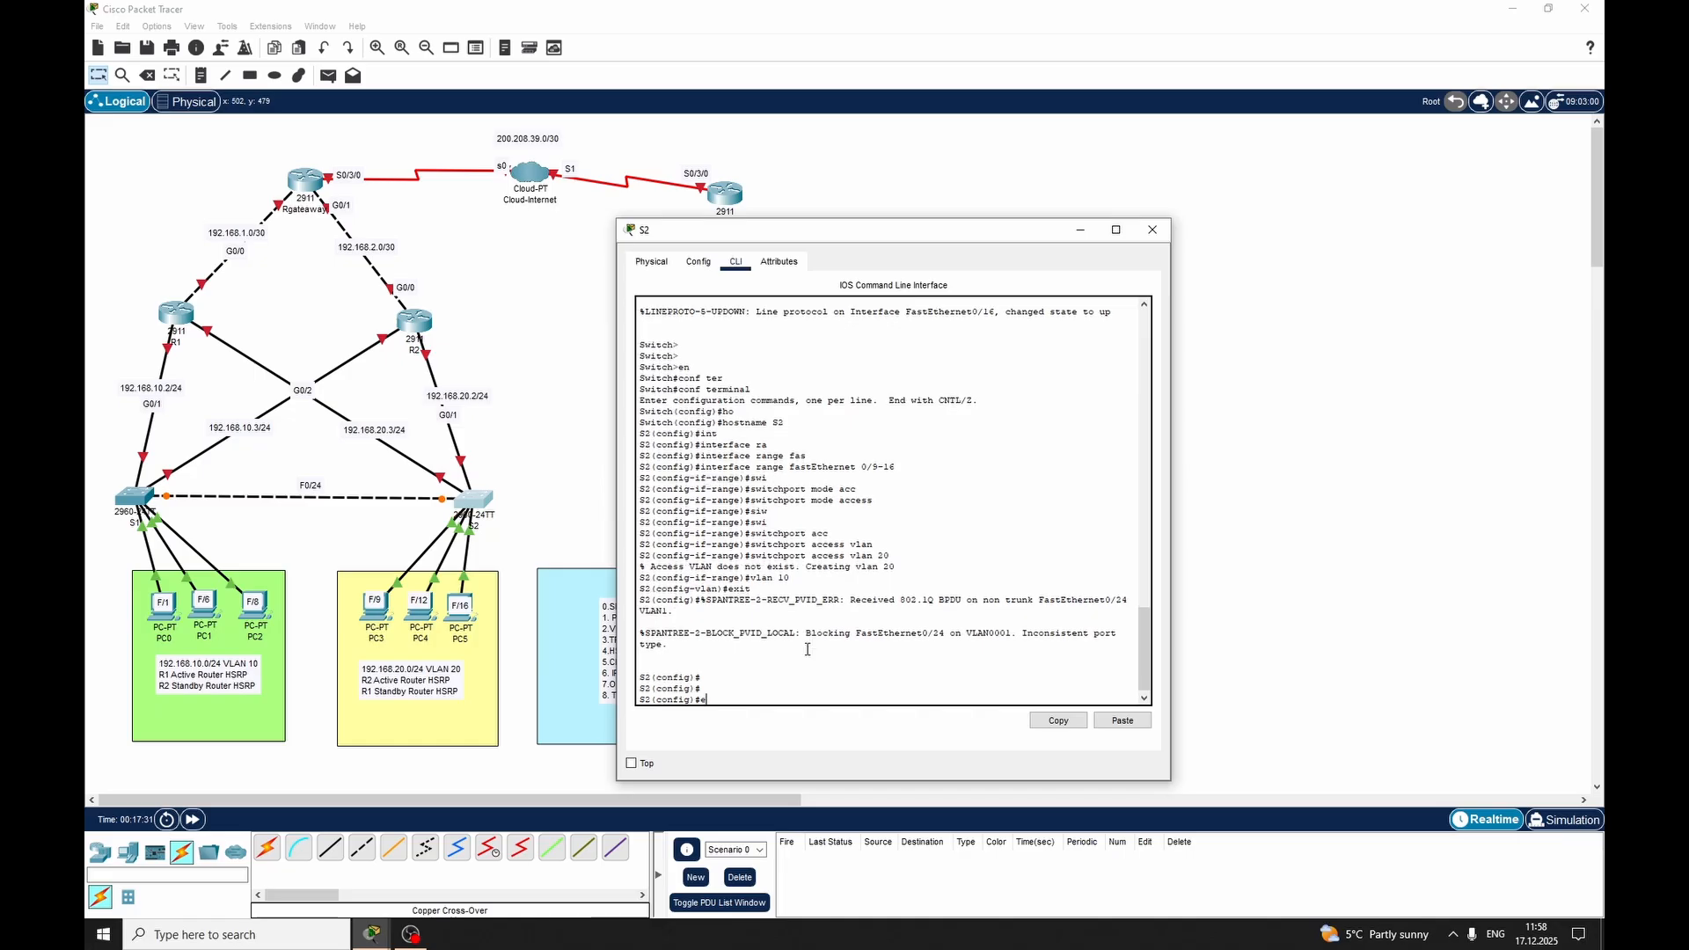
type("i")
type("nt")
key("Tab")
type("fas")
key("Tab")
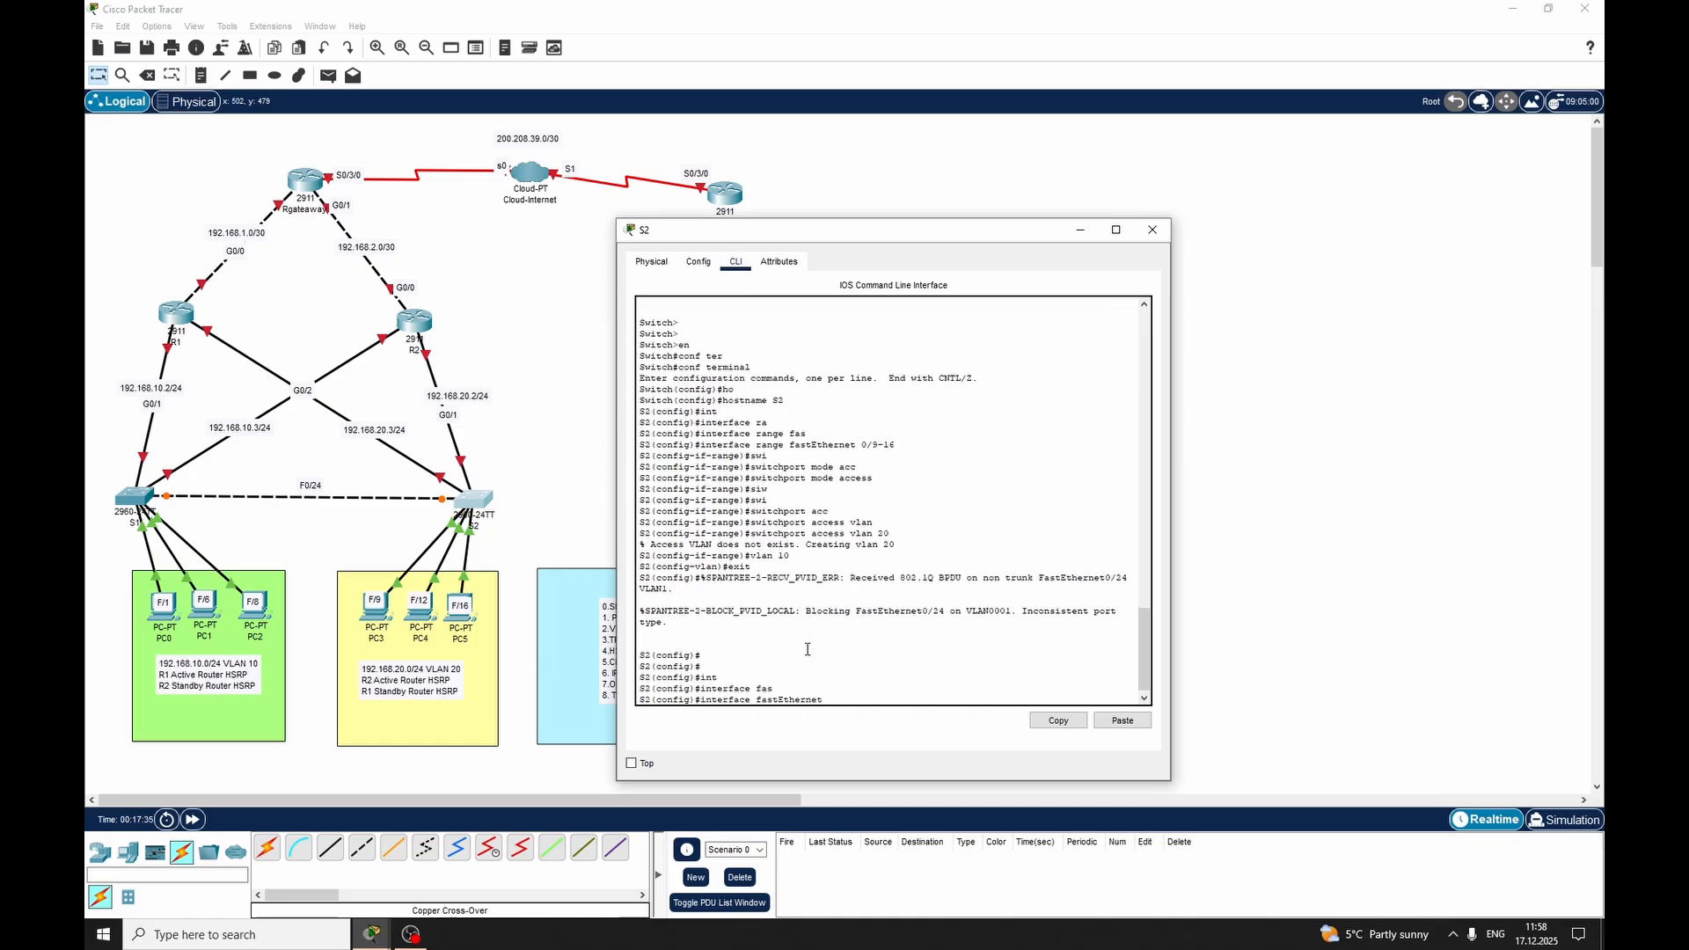
type("0/24")
key("Return")
type("swi")
key("Tab")
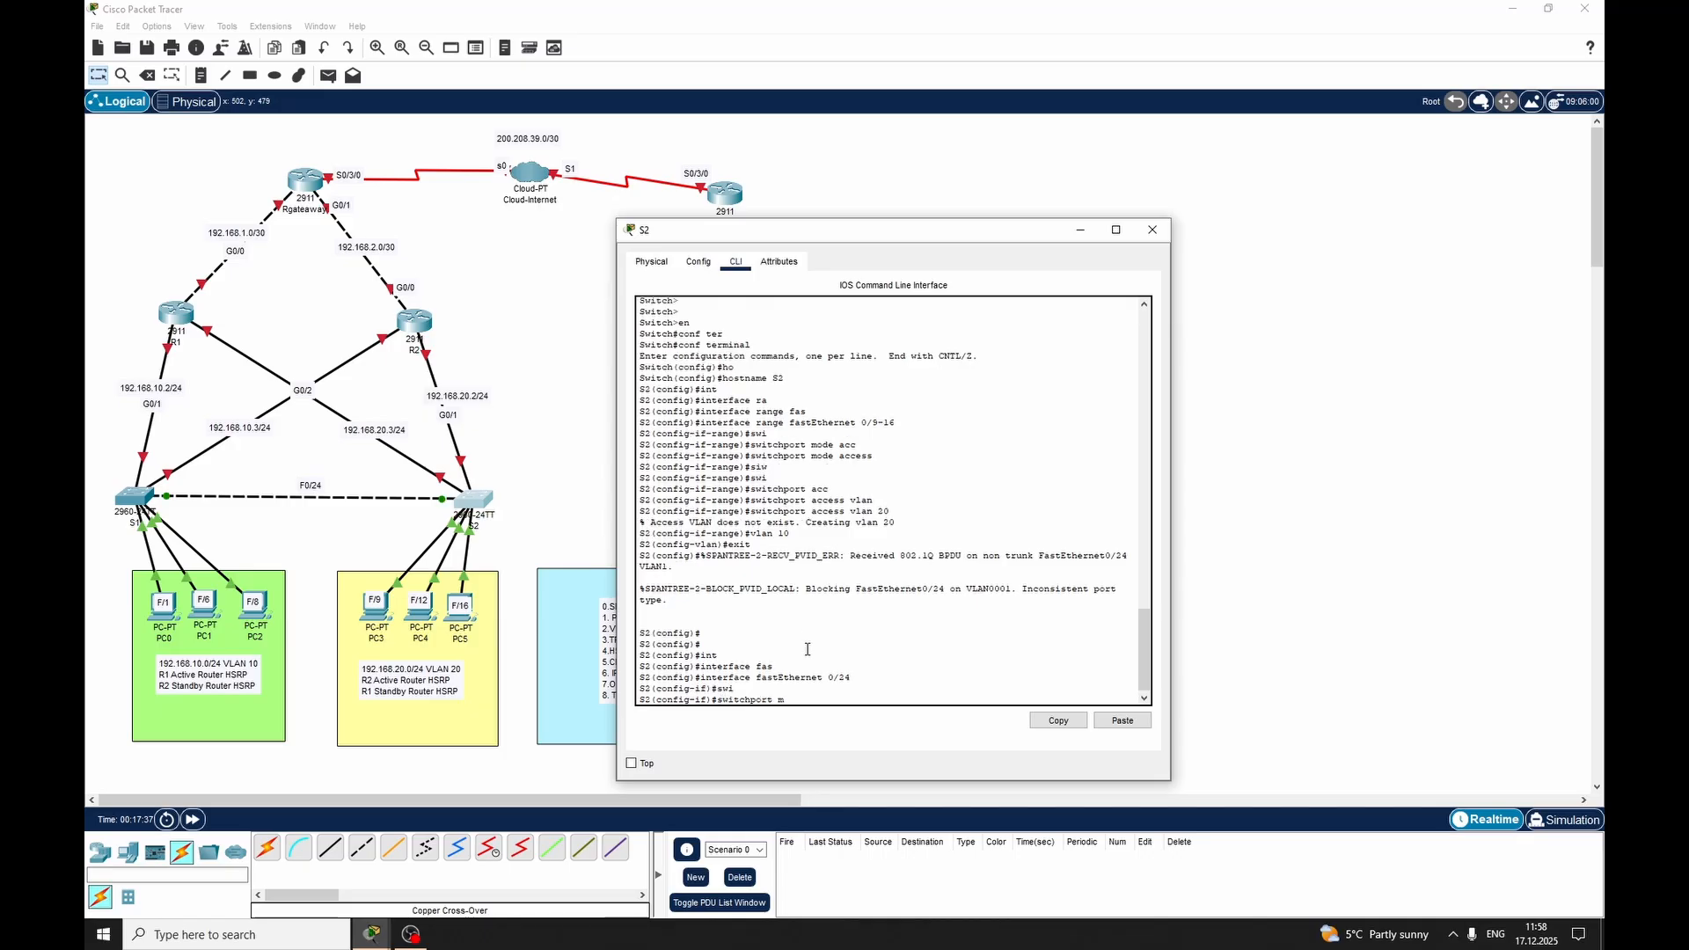
type("mode tru")
key("Tab")
key("Return")
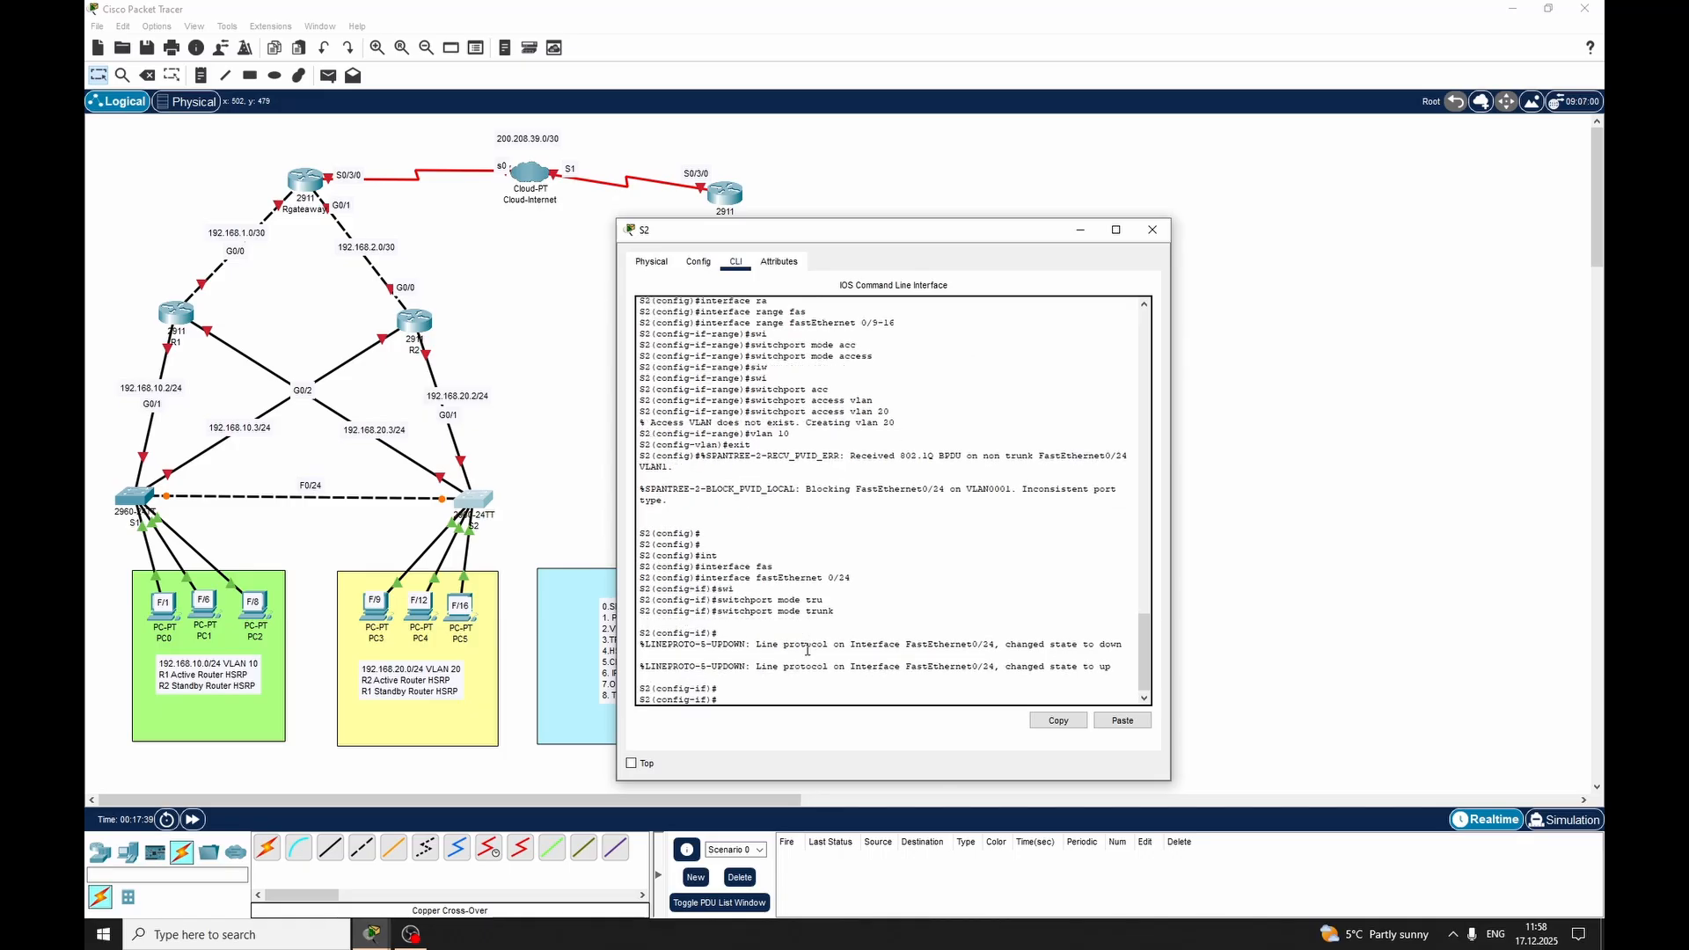
type("exit")
key("Return")
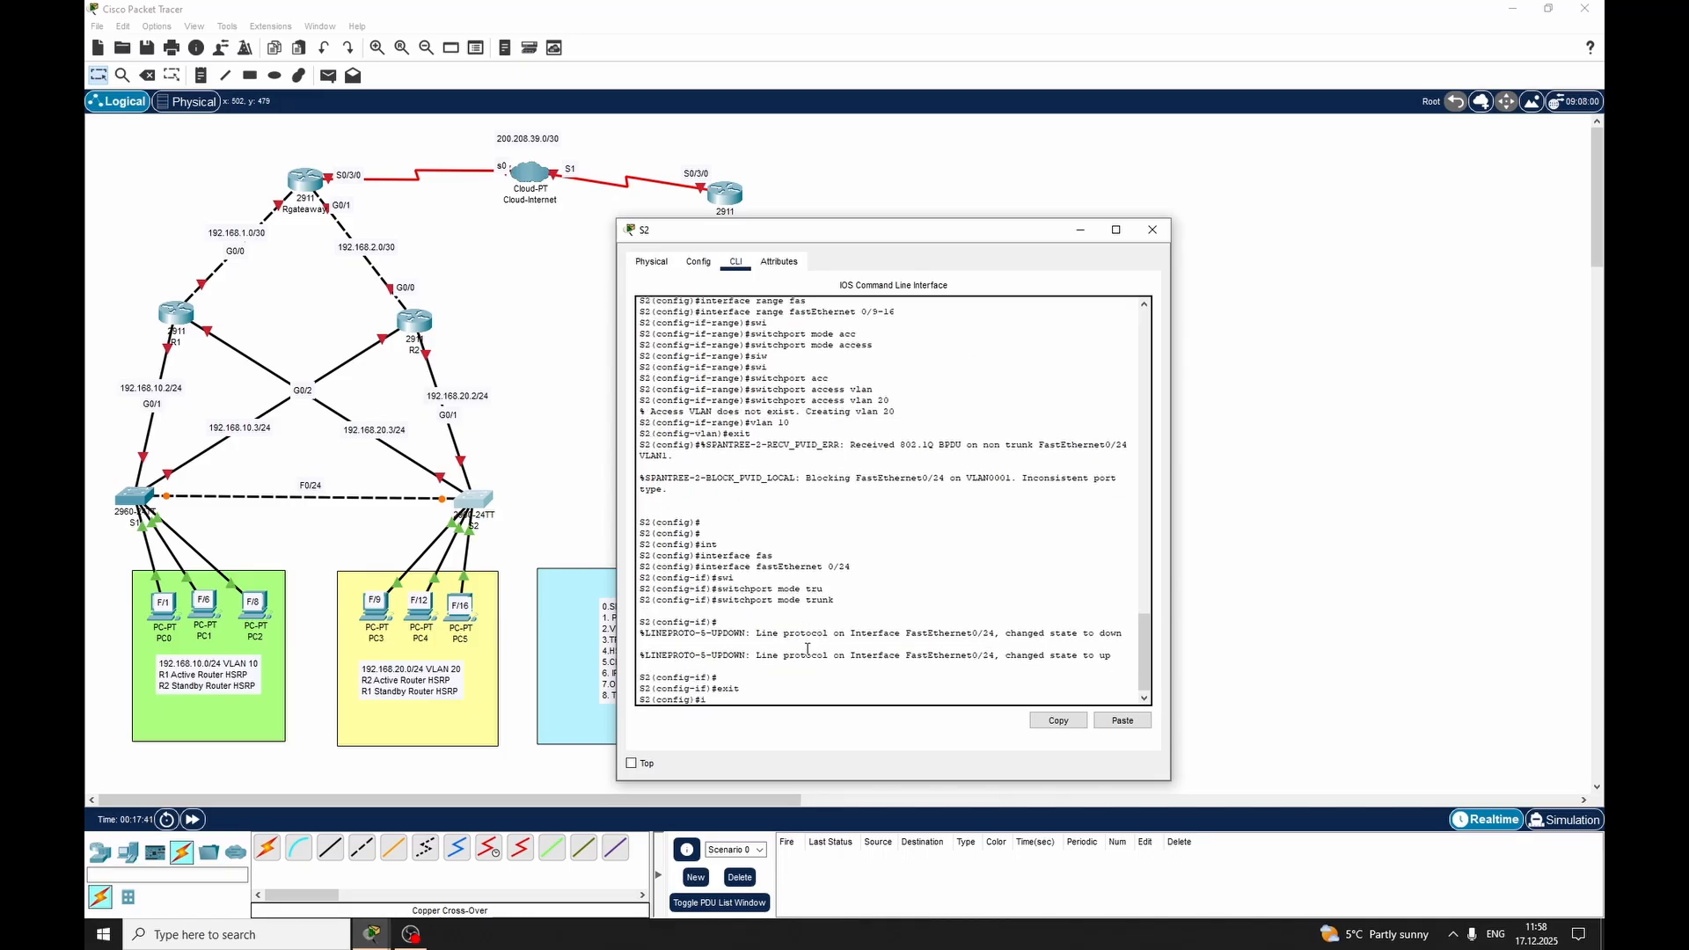
Set GigabitEthernet 0/2 on switch S2 to switchport trunk mode and exit the interface
type("int")
key("Tab")
type("gig")
key("Tab")
type("0/2")
key("Return")
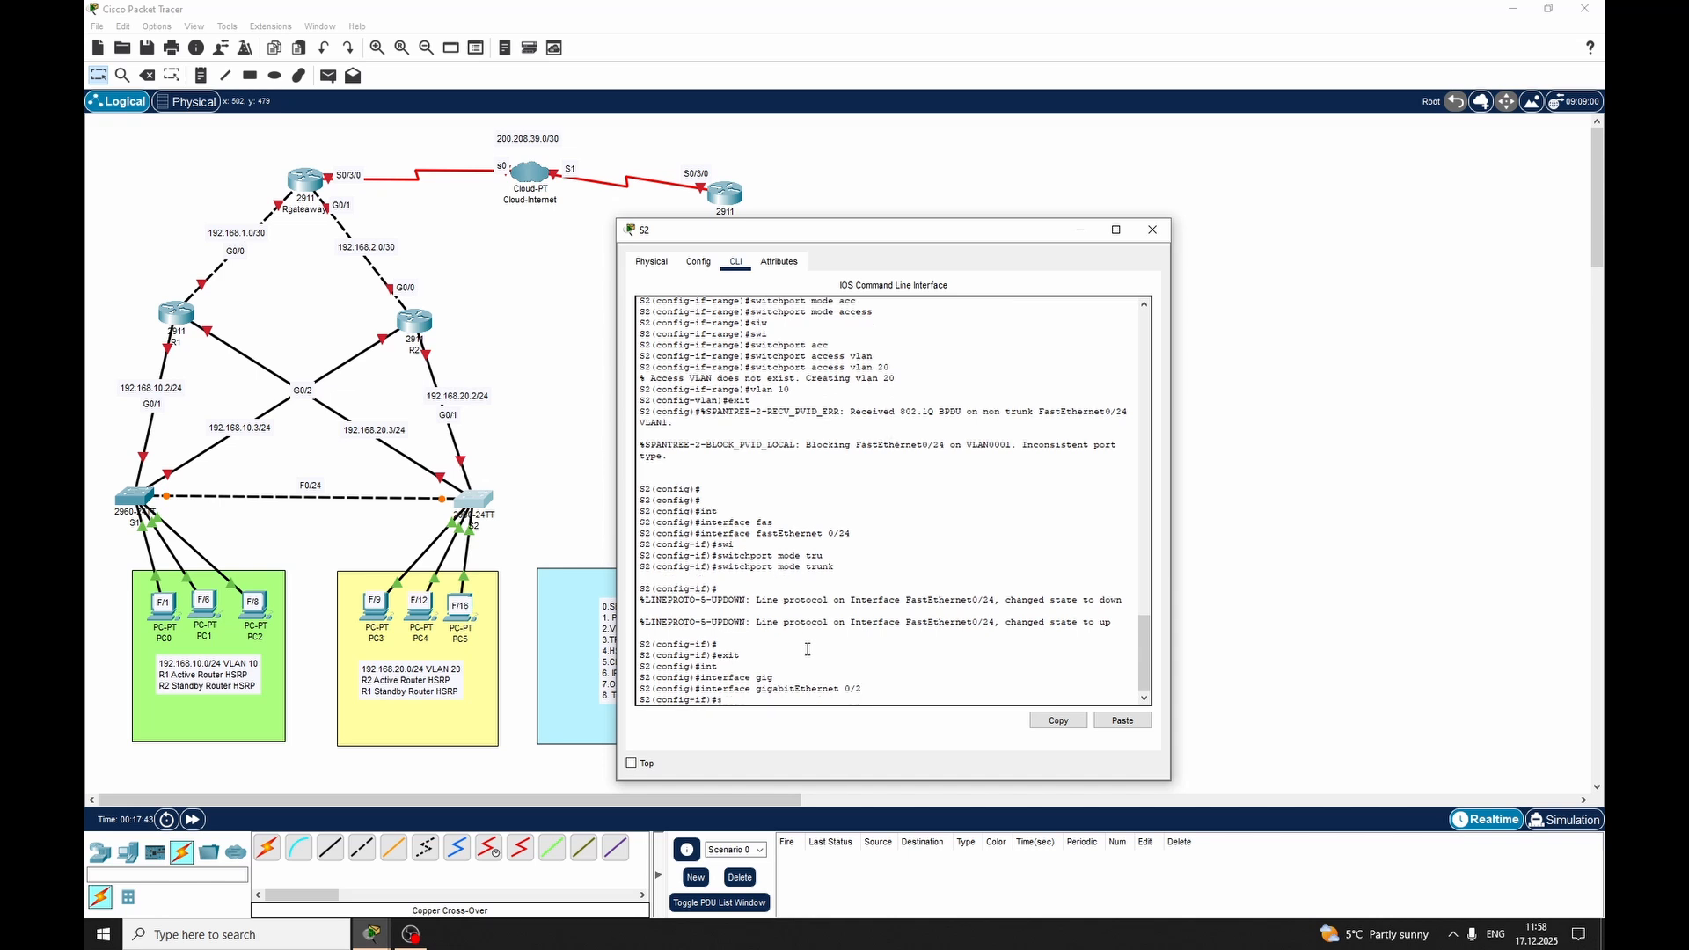
type("swi")
key("Tab")
type("mode tru")
key("Tab")
key("Return")
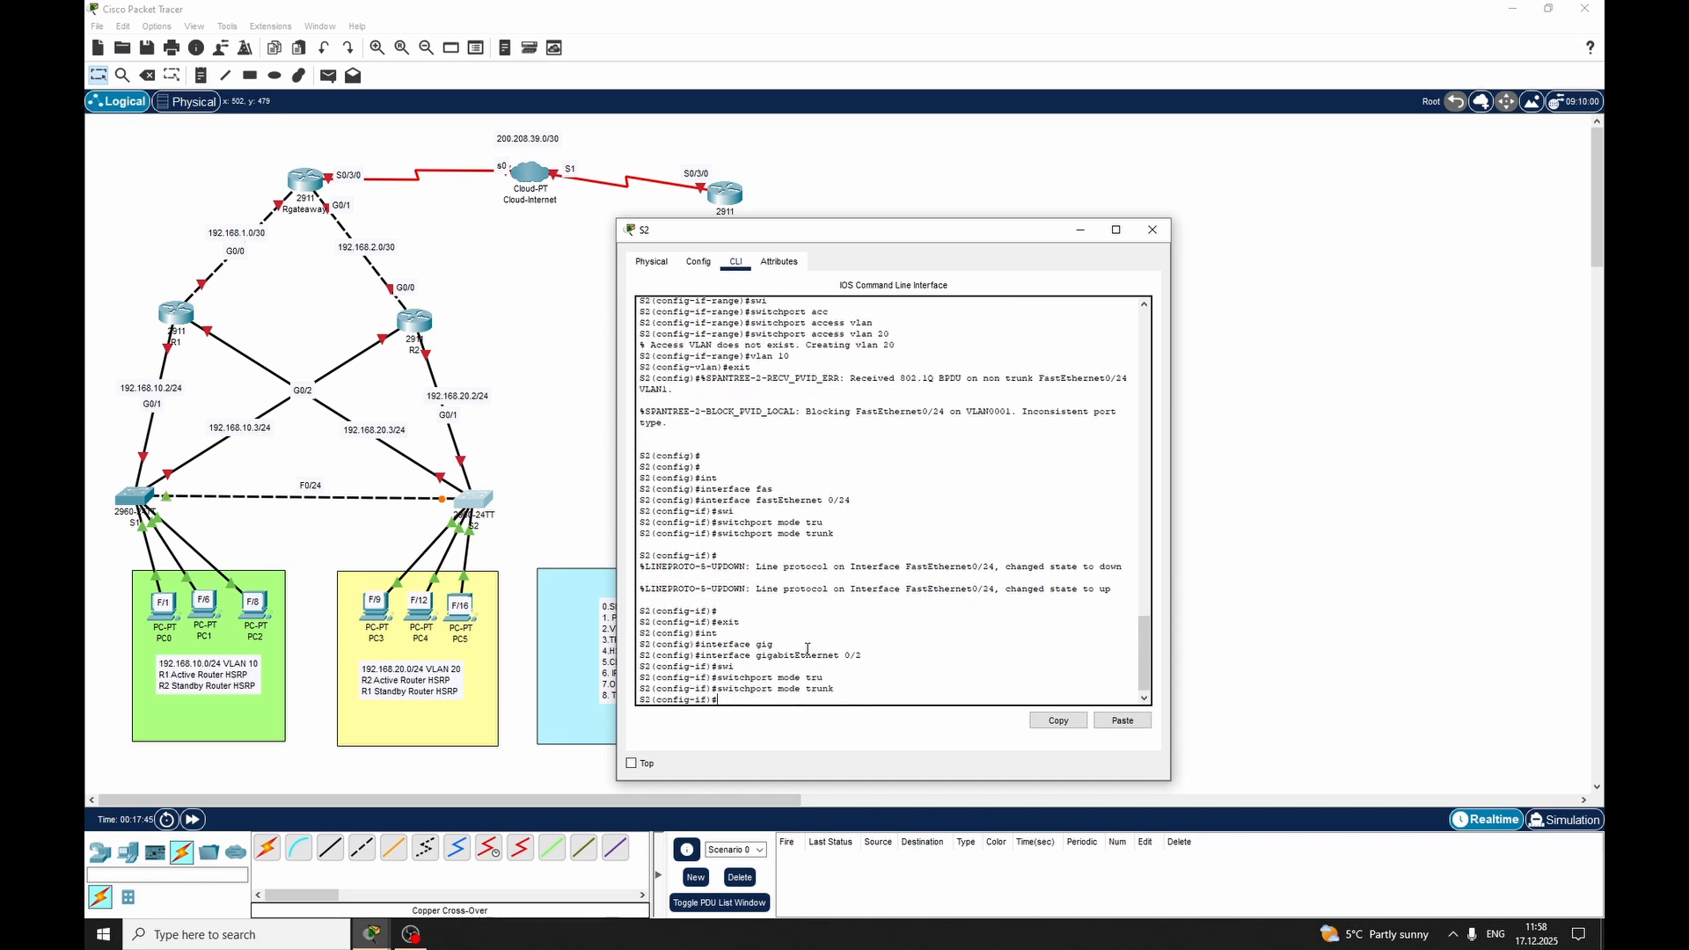
type("exit")
key("Return")
Set GigabitEthernet 0/1 on switch S2 to switchport trunk mode
type("int")
key("Tab")
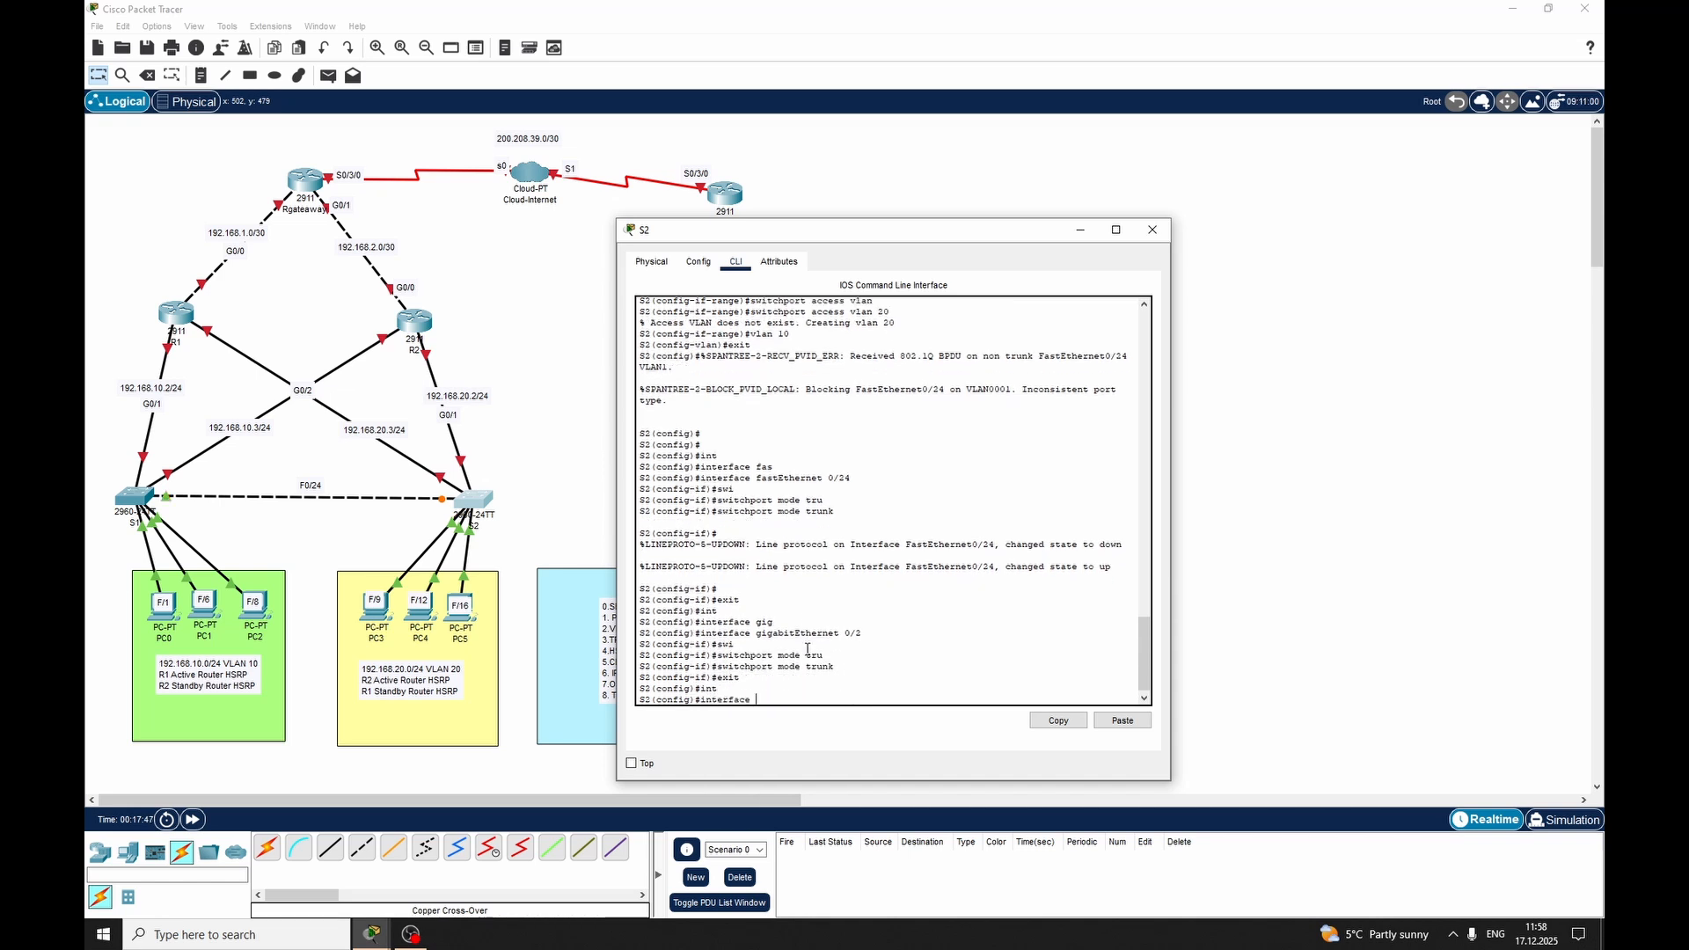
type("fggi")
key("Tab")
type("0/")
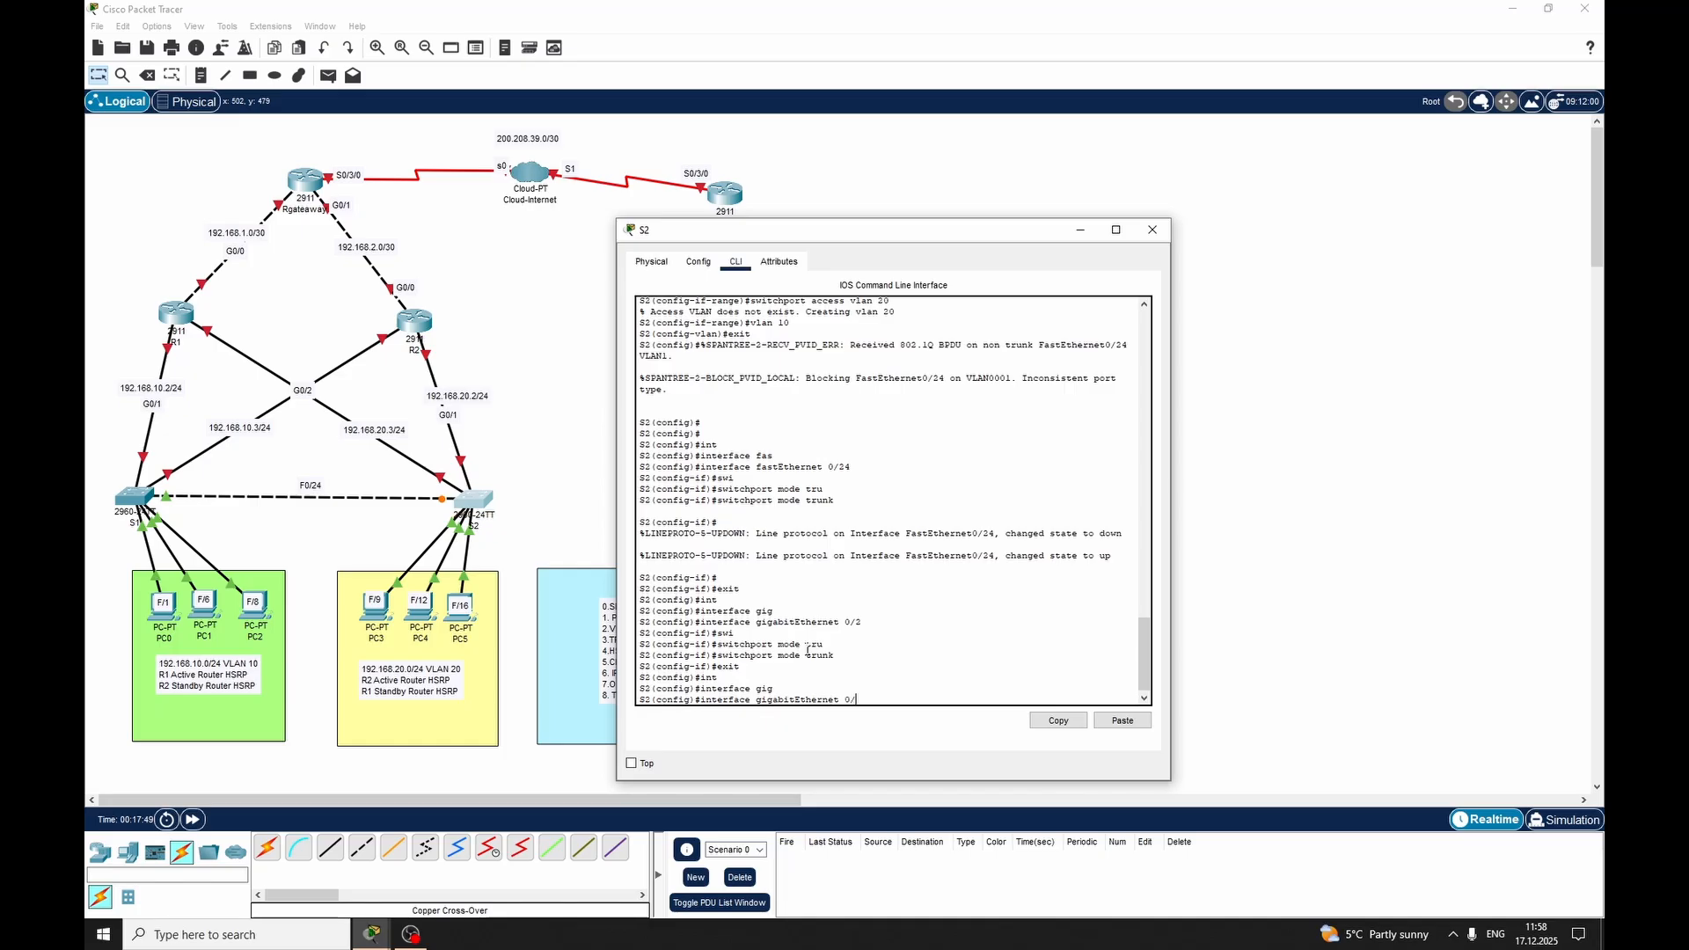
type("1")
key("Return")
type("swq")
key("Tab")
key("BackSpace")
key("Tab")
type("m")
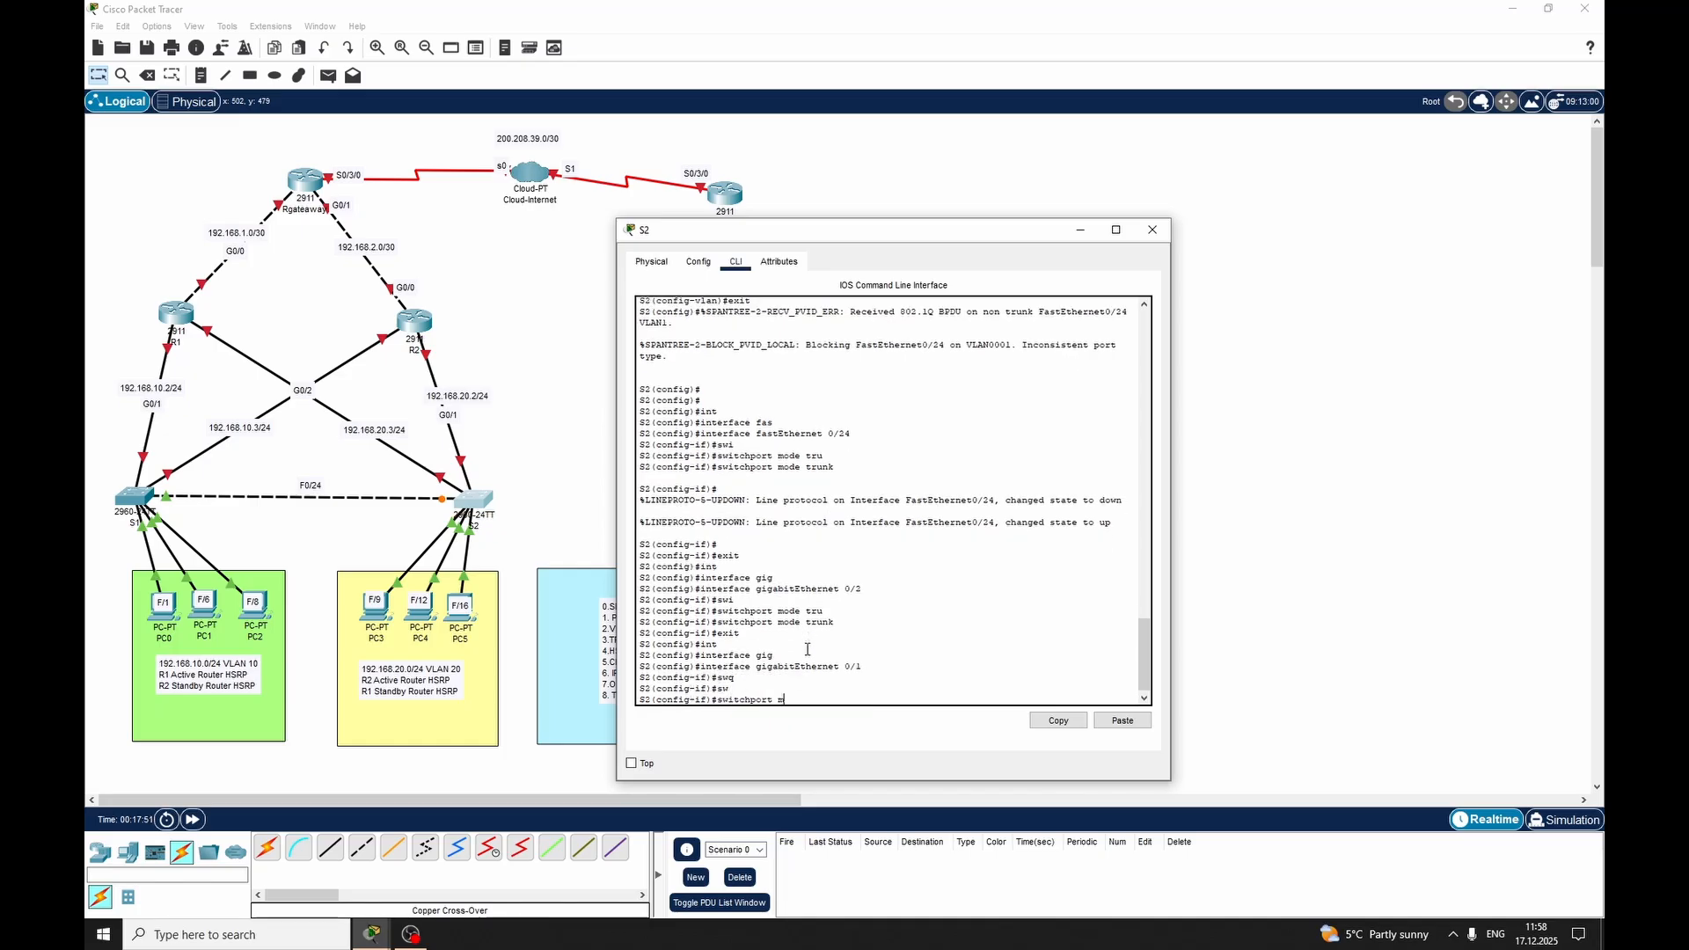
type("ode ru")
key("Tab")
key("BackSpace")
key("BackSpace")
type("tru")
key("Tab")
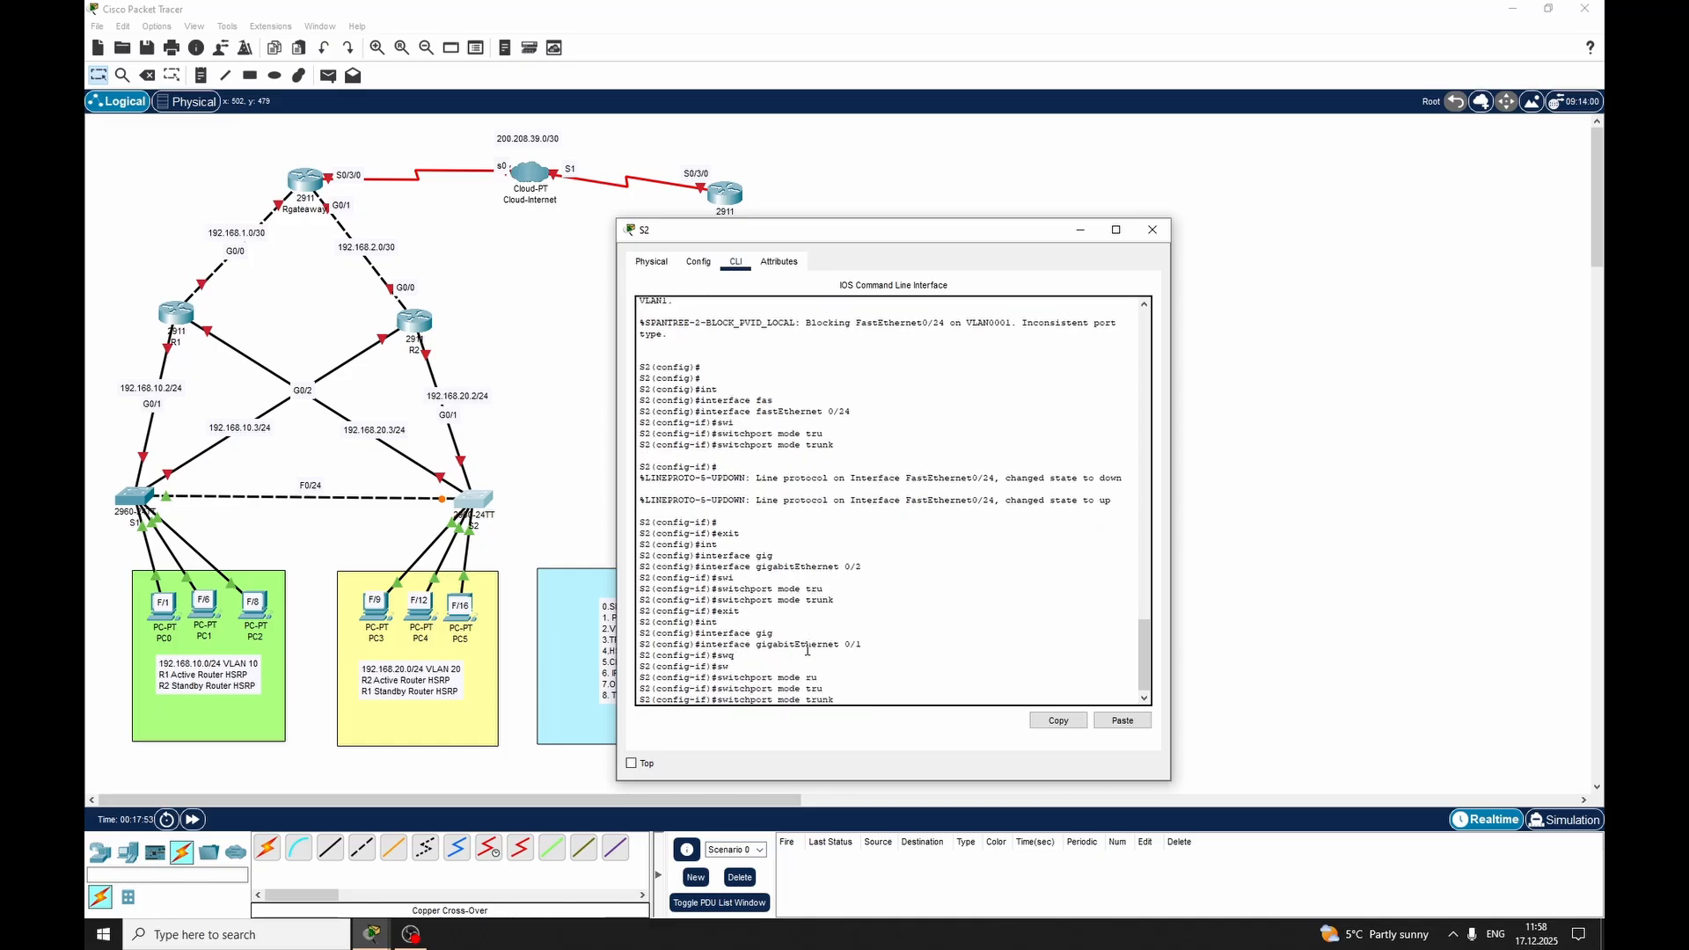
key("Return")
Return switch S2 to global configuration mode and close its window
type("exit")
key("Return")
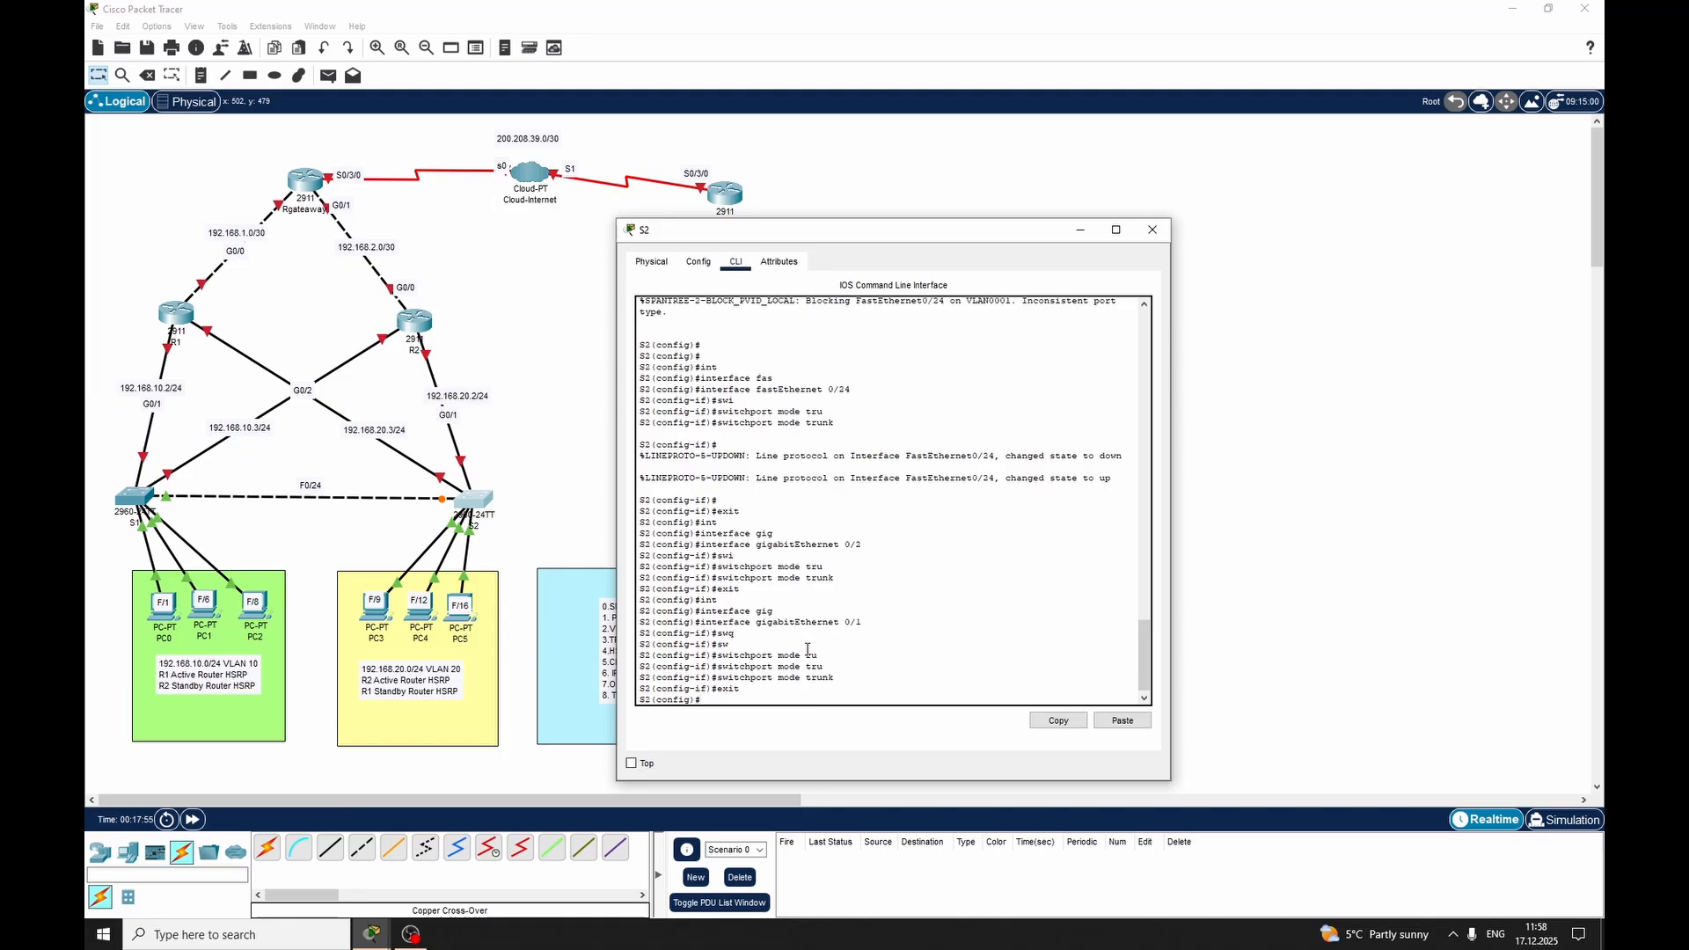
left_click(1153, 230)
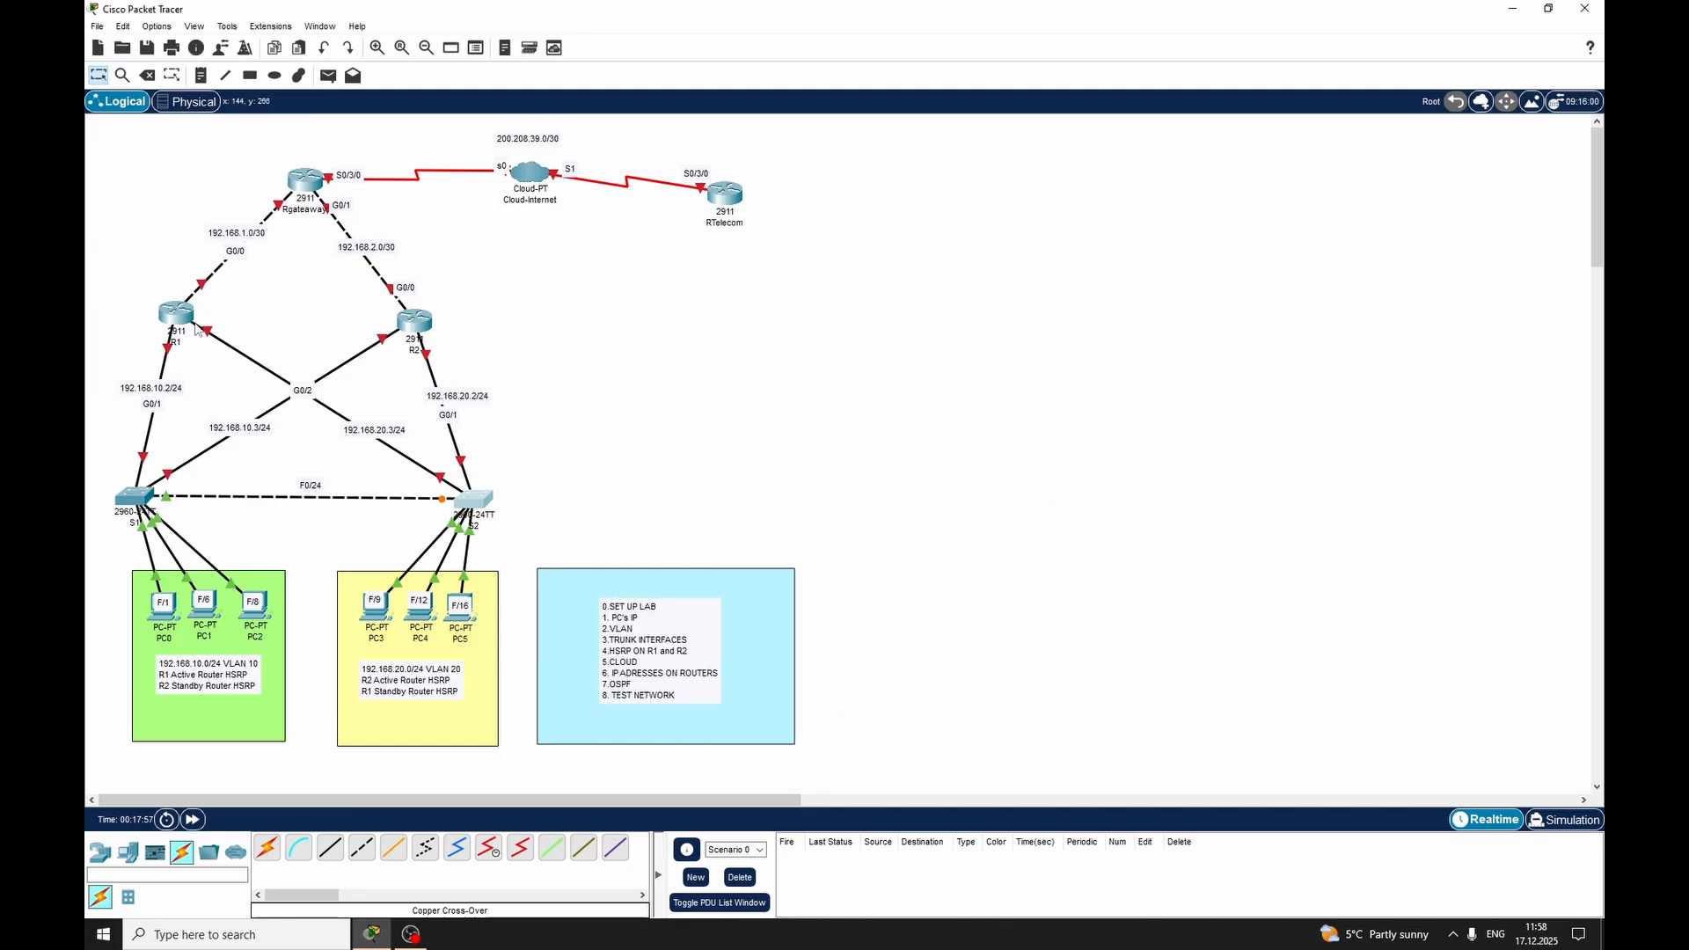
Open router R1's command line, decline the initial configuration dialog and enter global configuration mode
left_click(182, 317)
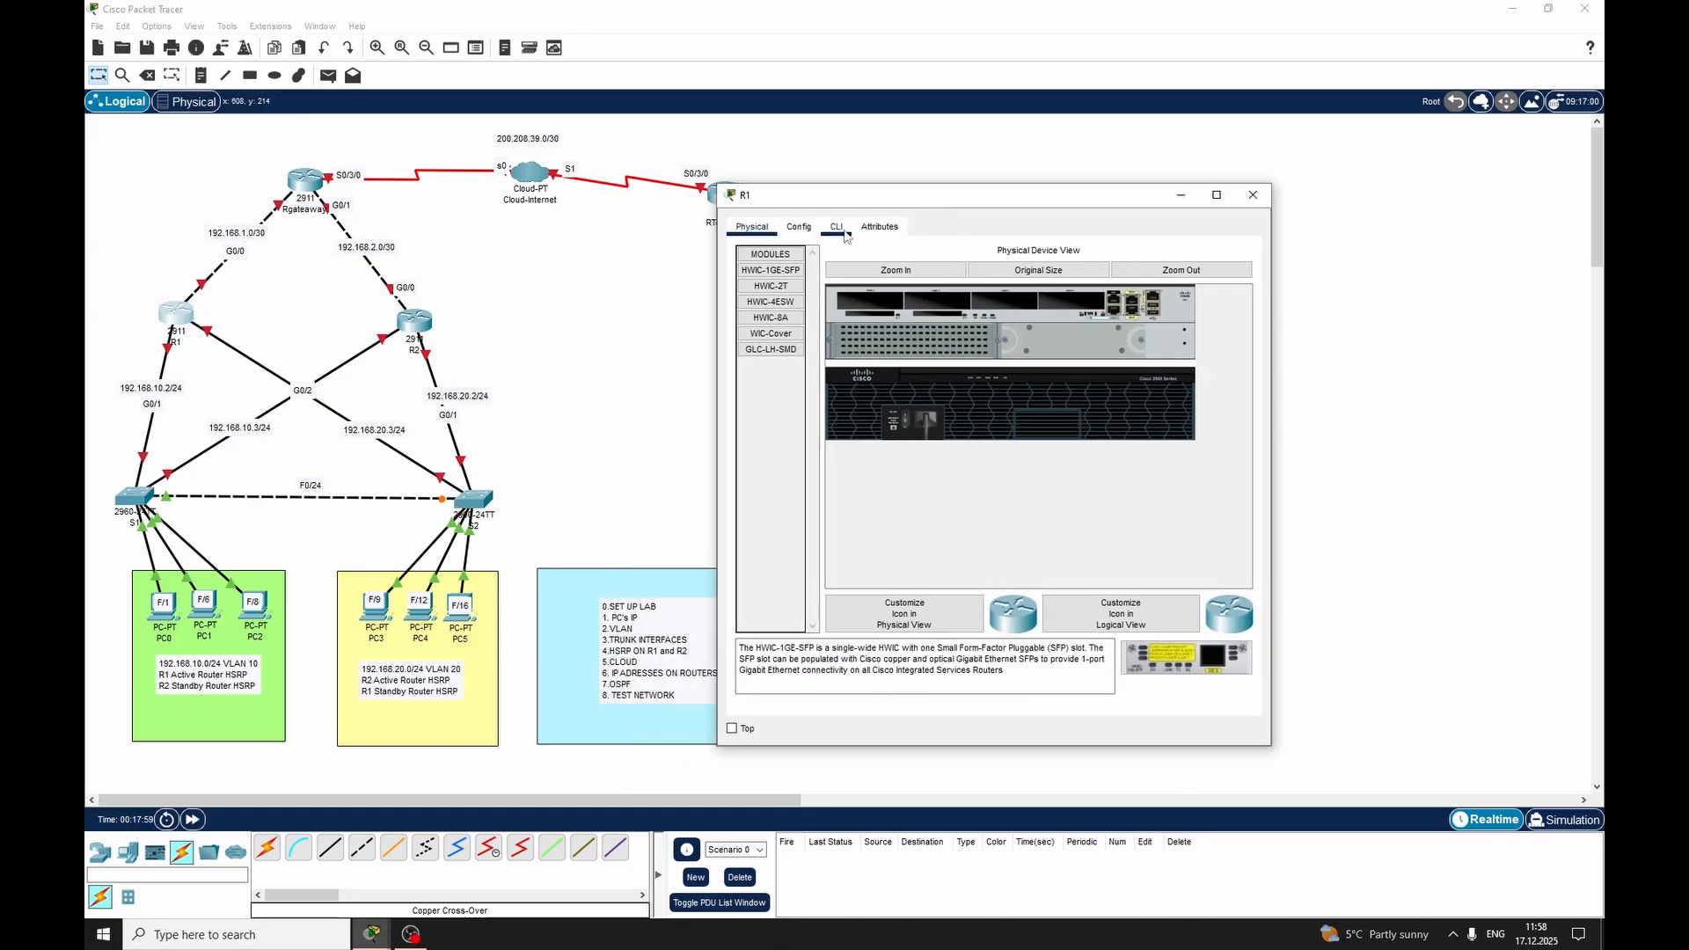
left_click(836, 226)
type("no")
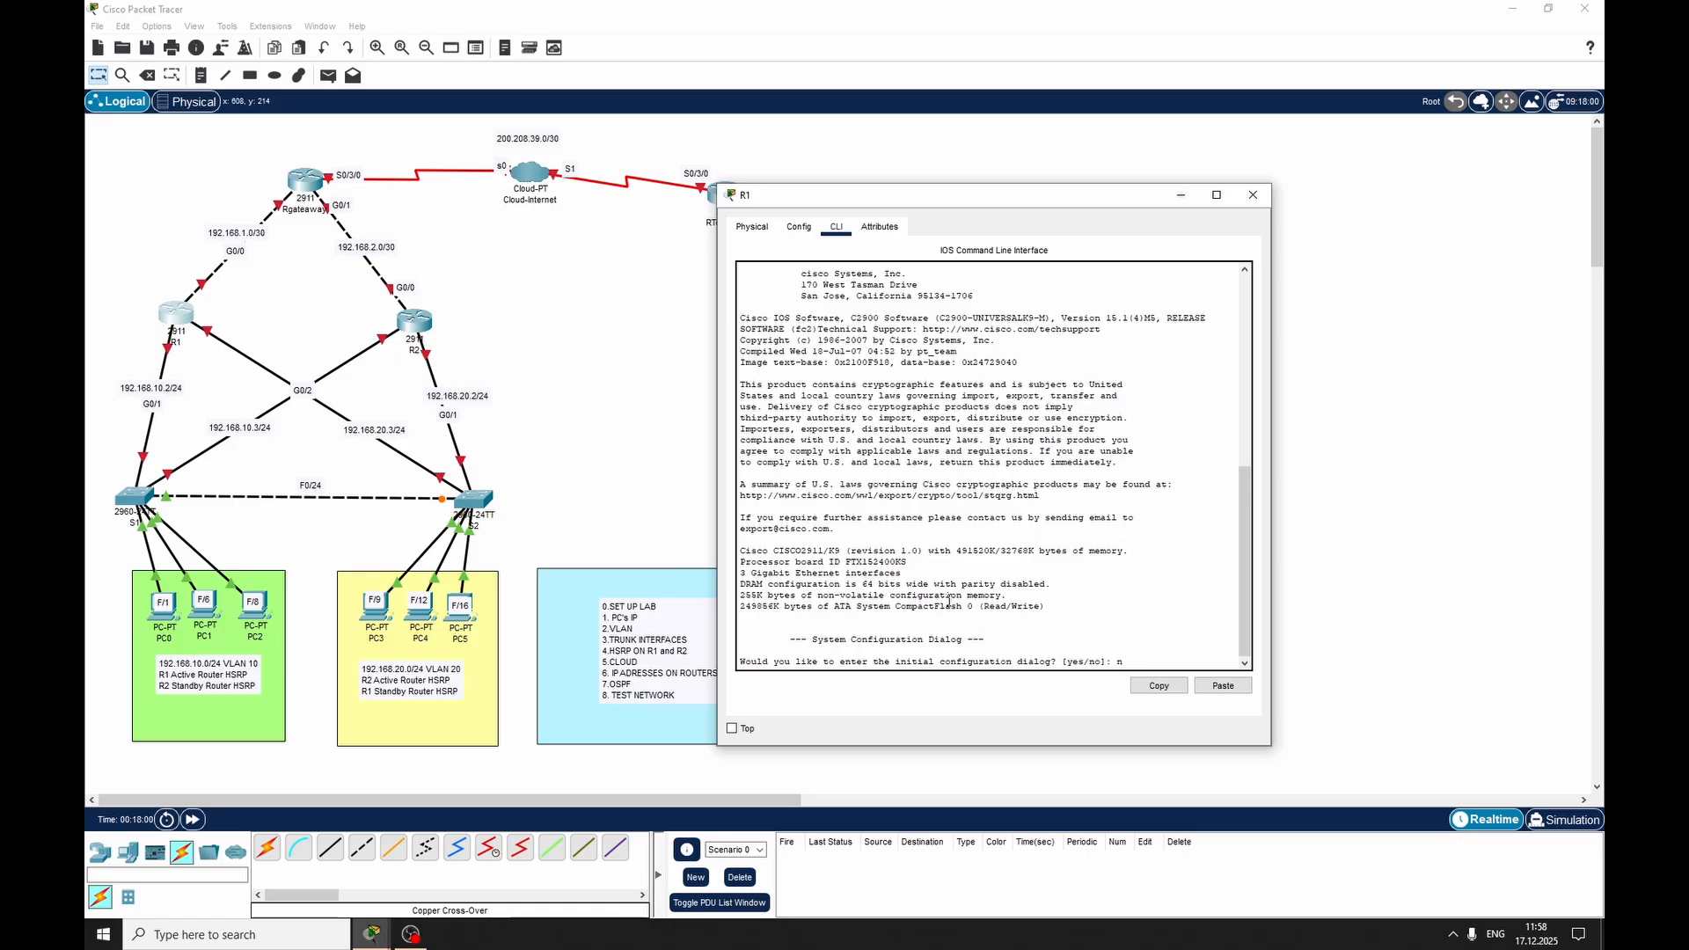
key("Return")
key("Return")
key("Return")
type("en")
key("Return")
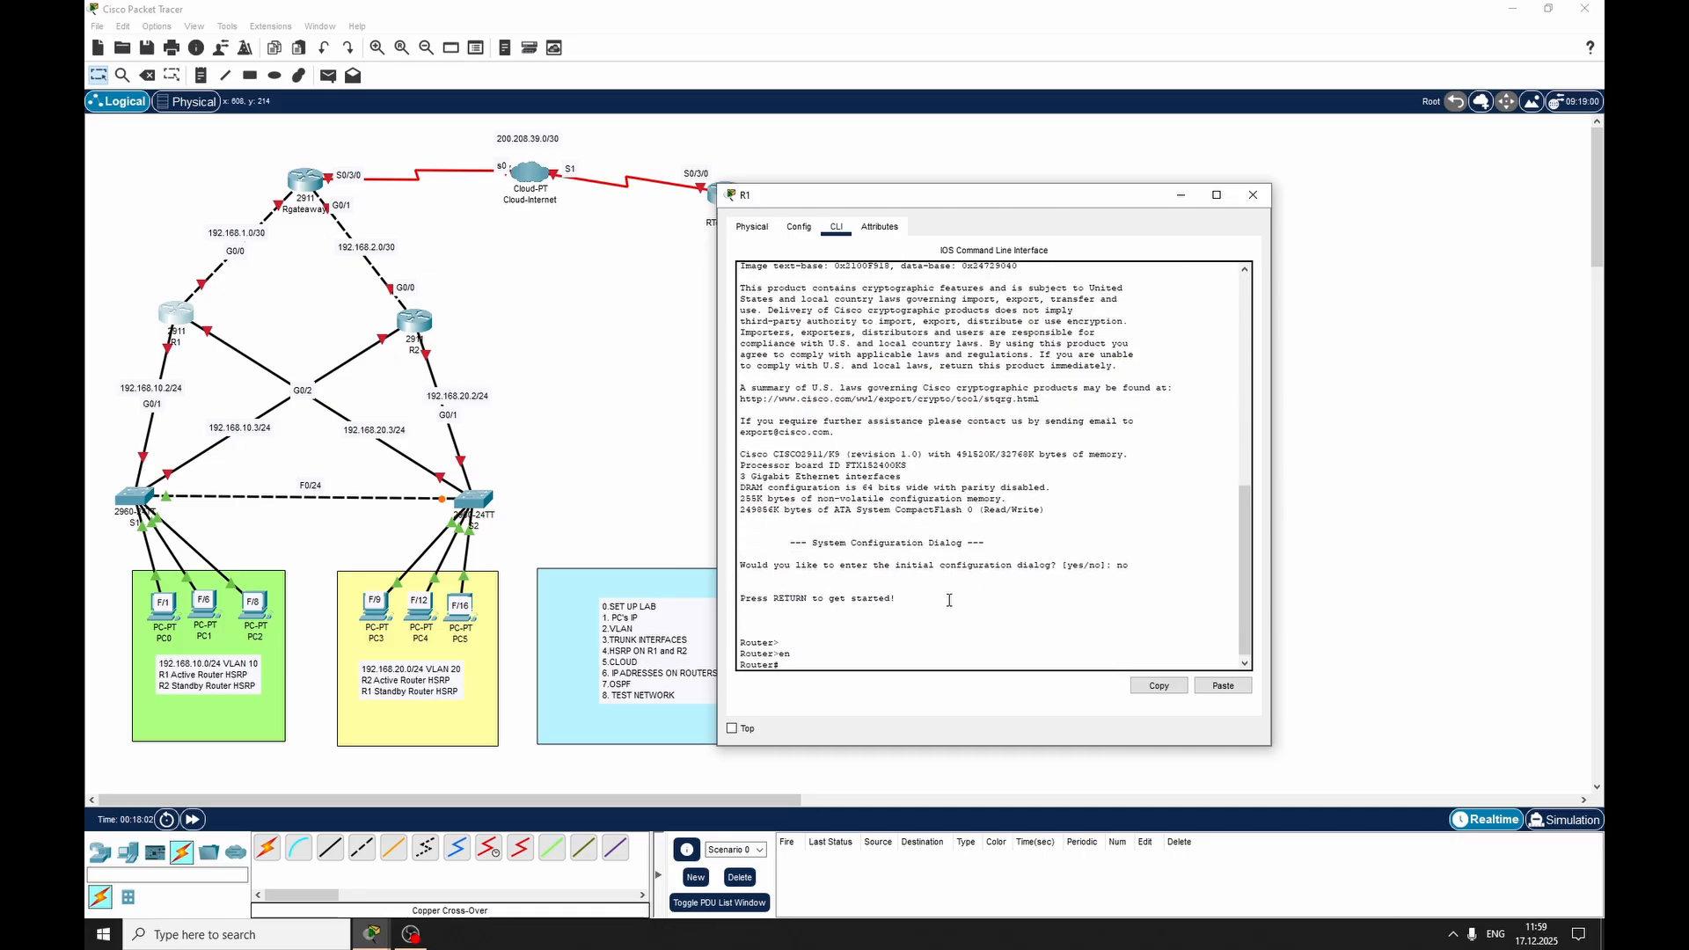
type("conf ter")
key("Tab")
key("Return")
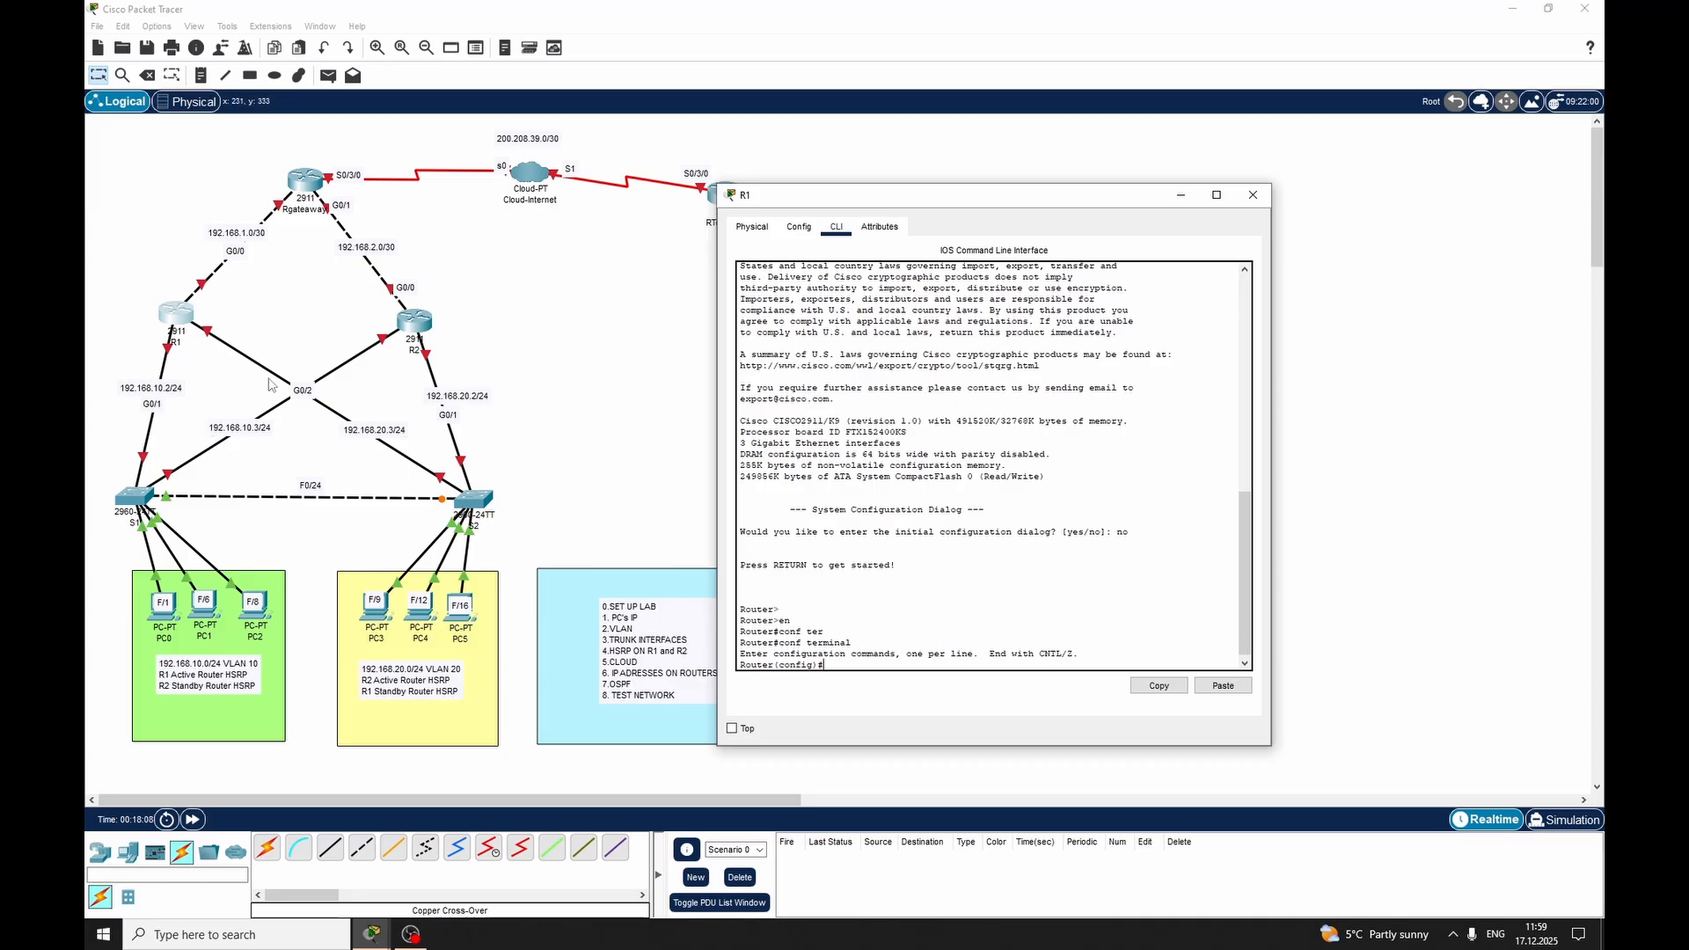
Set the router's hostname to R1
type("ho")
key("Tab")
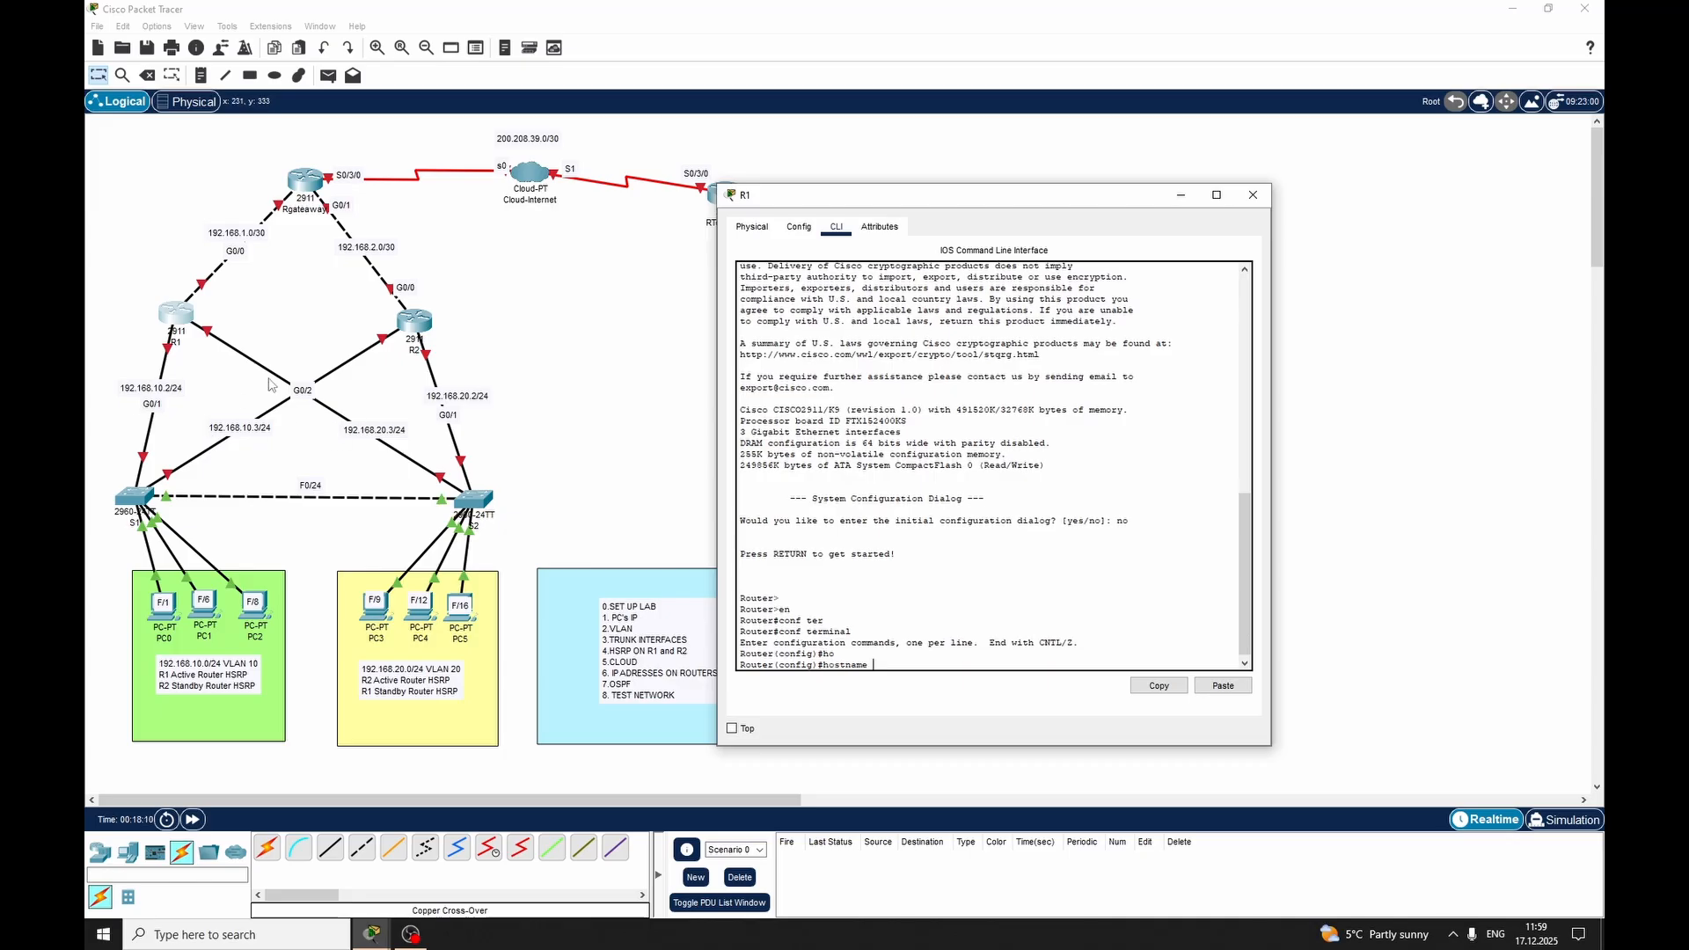
type("R1")
key("Return")
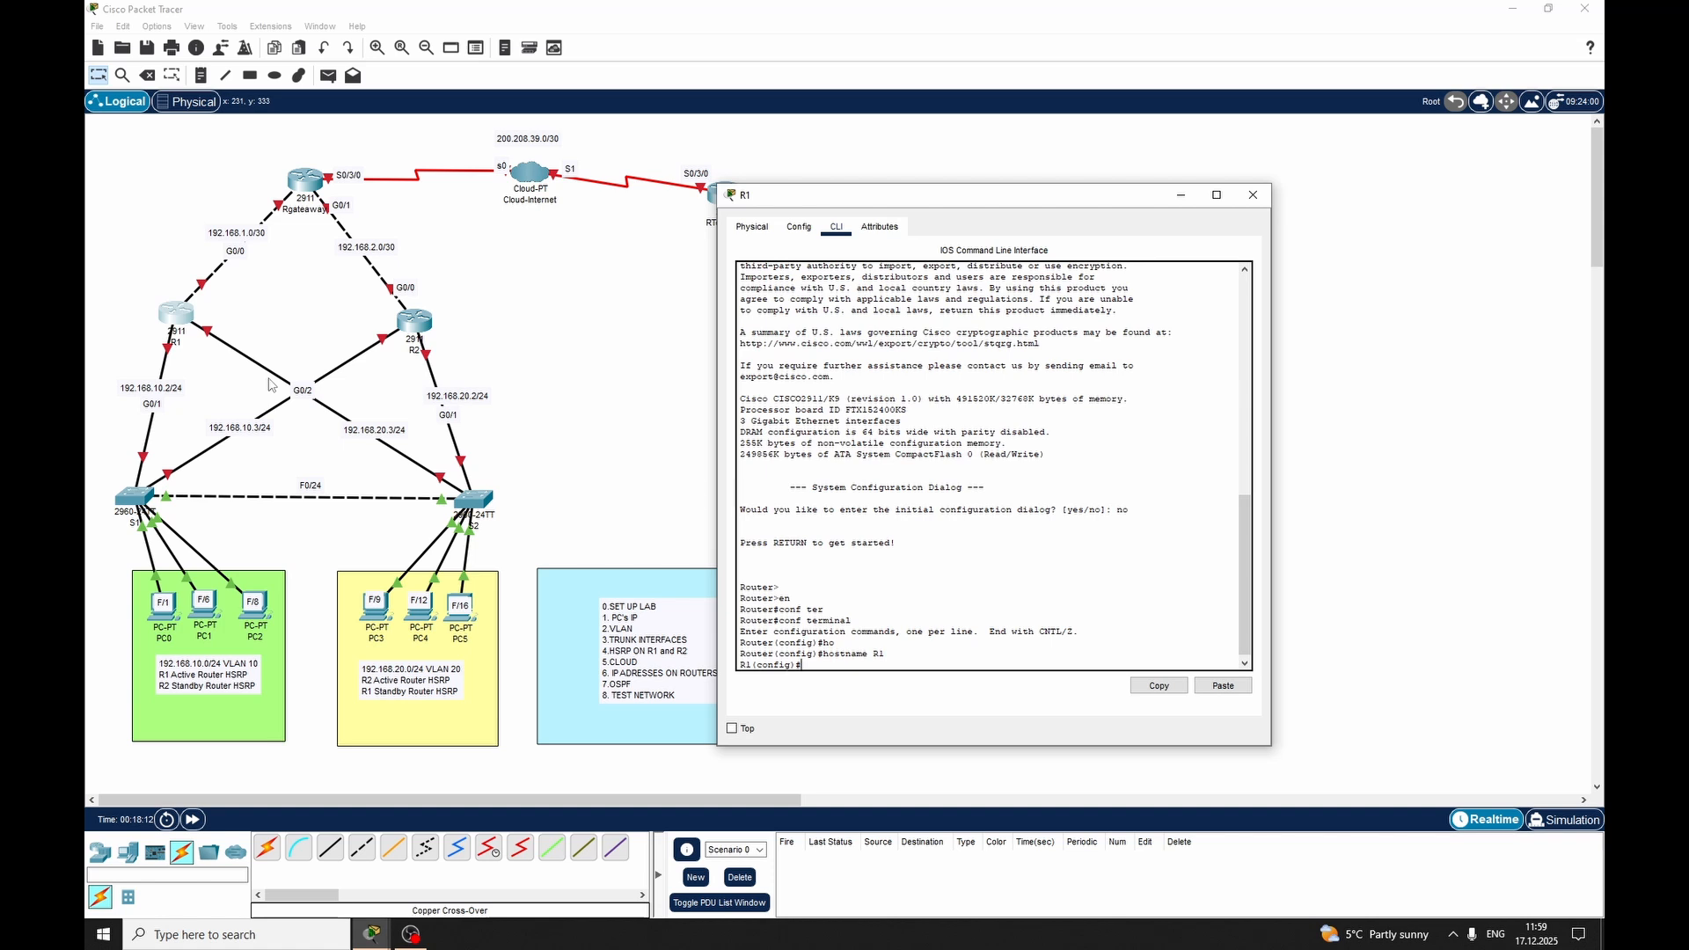
Enable interface GigabitEthernet 0/1 on router R1 with no shutdown and exit the interface
type("int")
key("Tab")
type("gig")
key("Tab")
type("0/1")
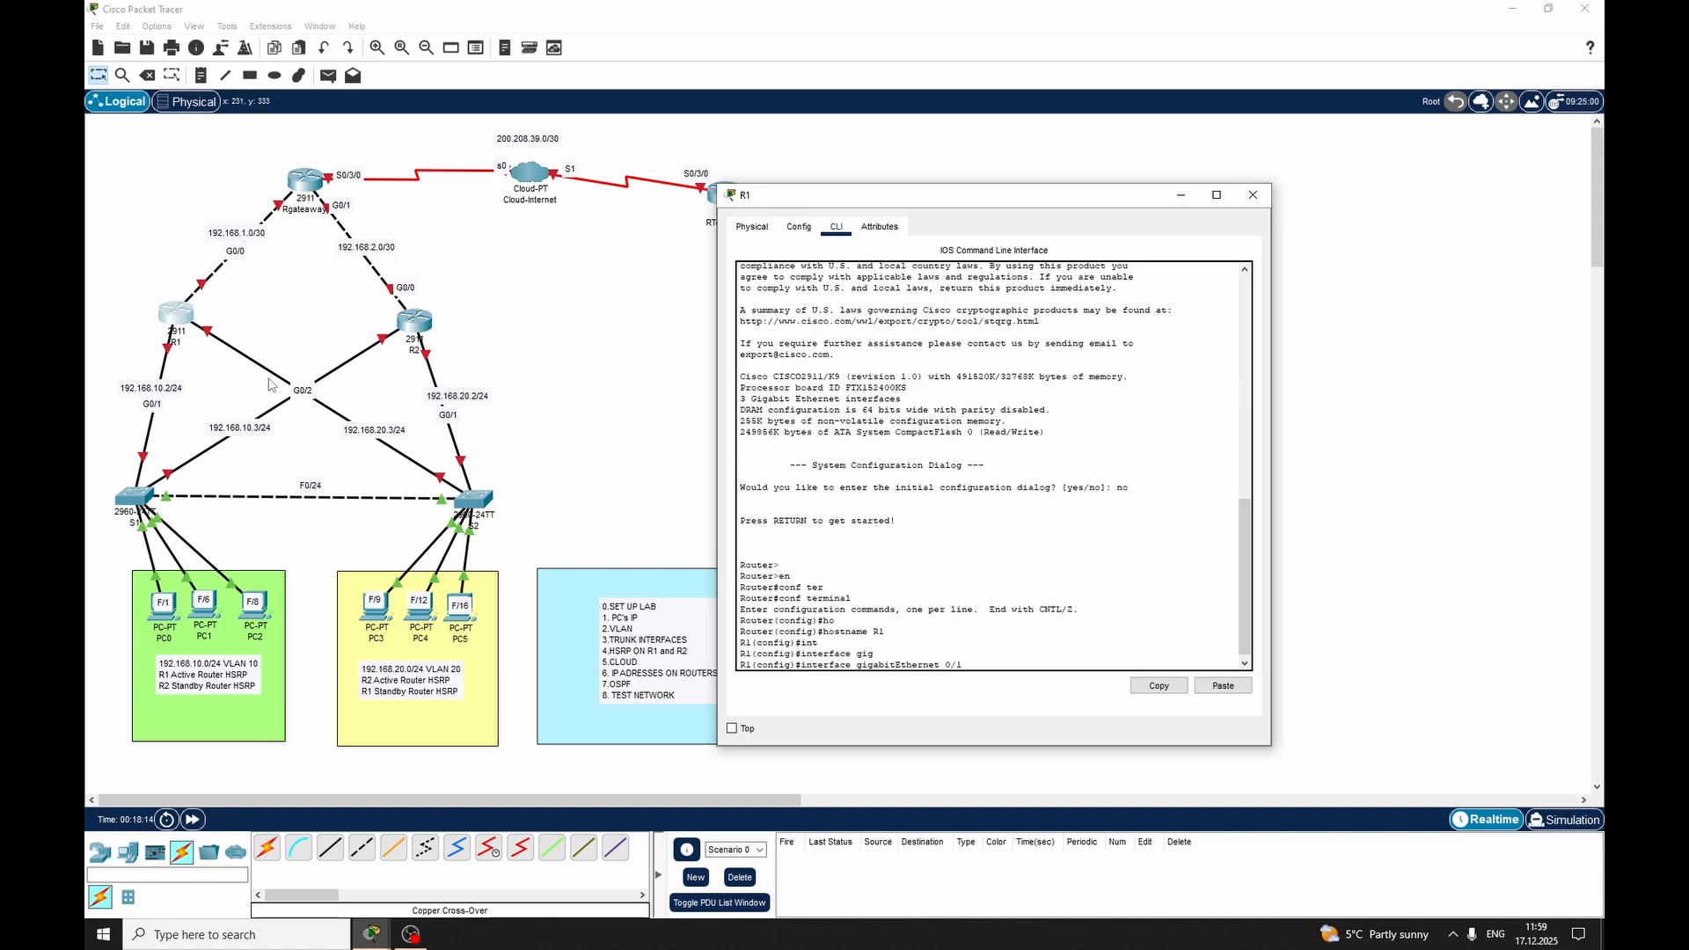
key("Return")
type("swi")
key("Tab")
key("Tab")
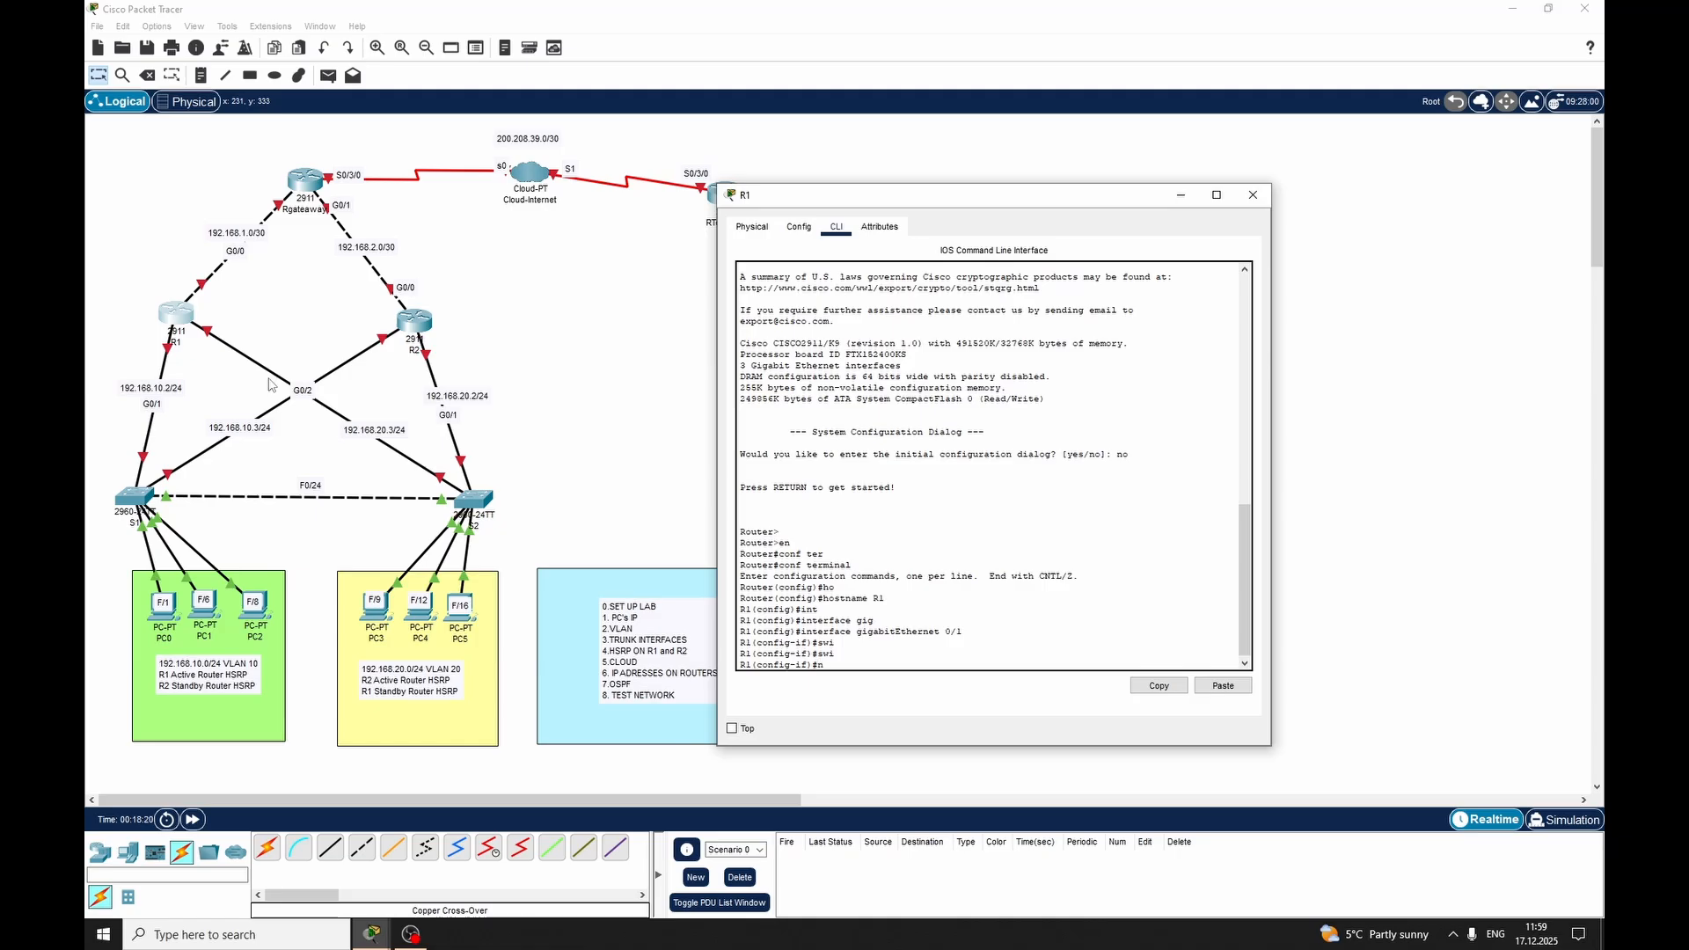
type("no sh")
key("Tab")
key("Return")
key("Return")
type("exit")
key("Return")
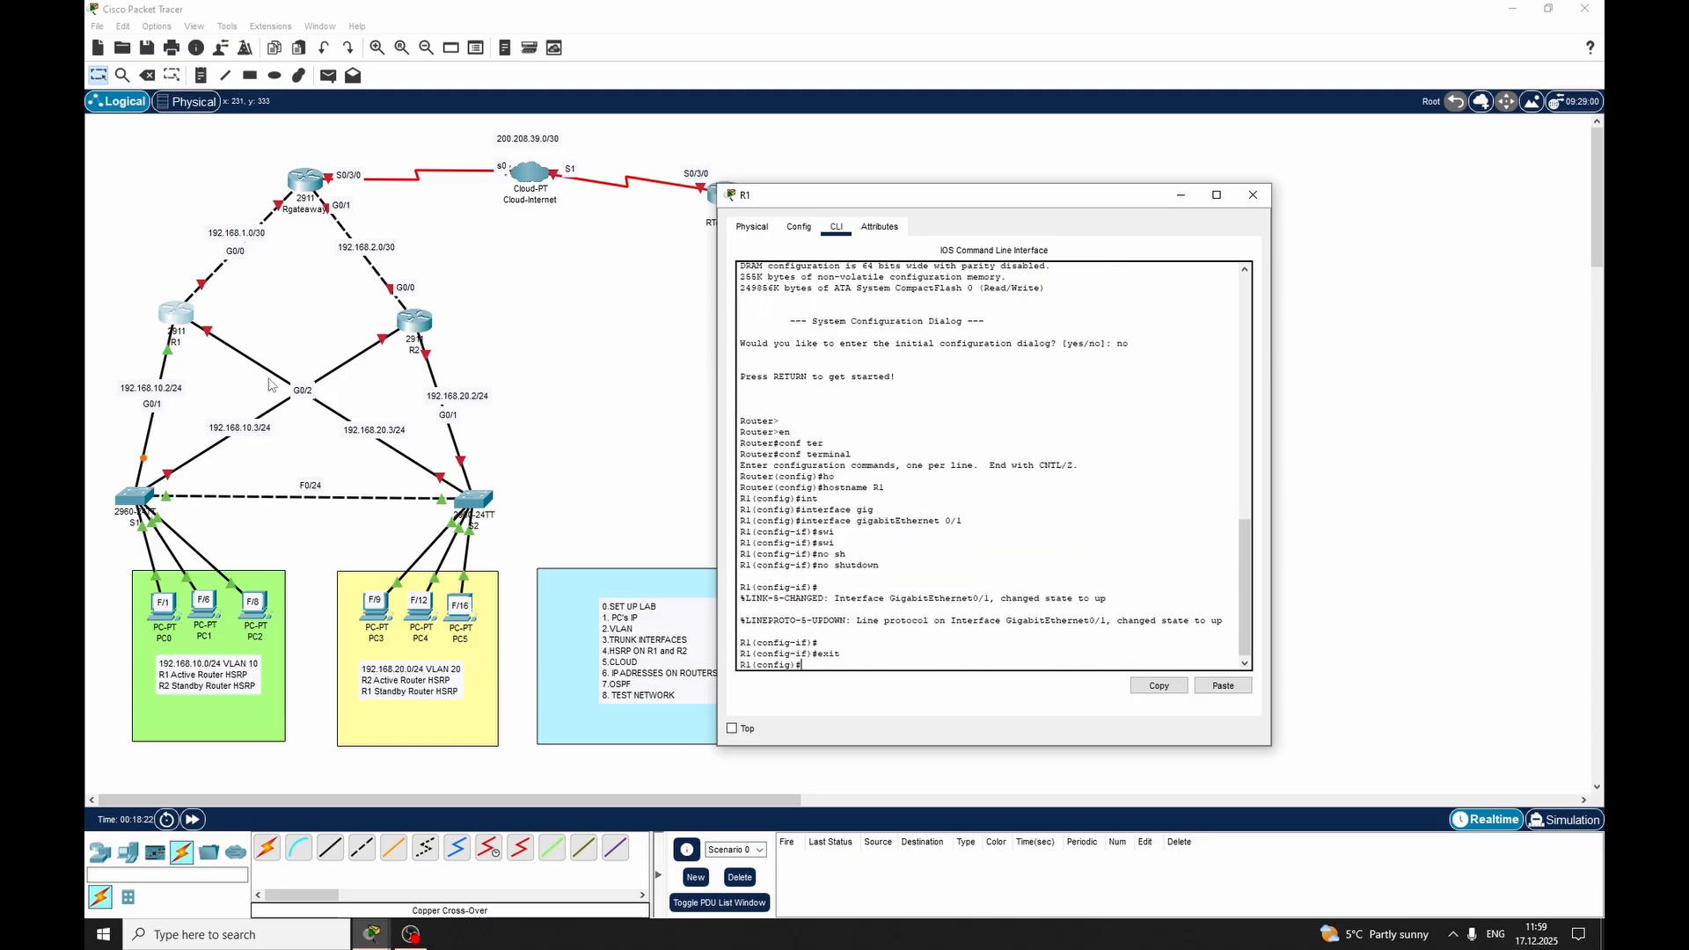
Enable interface GigabitEthernet 0/2 on router R1 with no shutdown, exit the interface and close R1's window
type("int")
key("Tab")
type("gig")
key("Tab")
type("0/2")
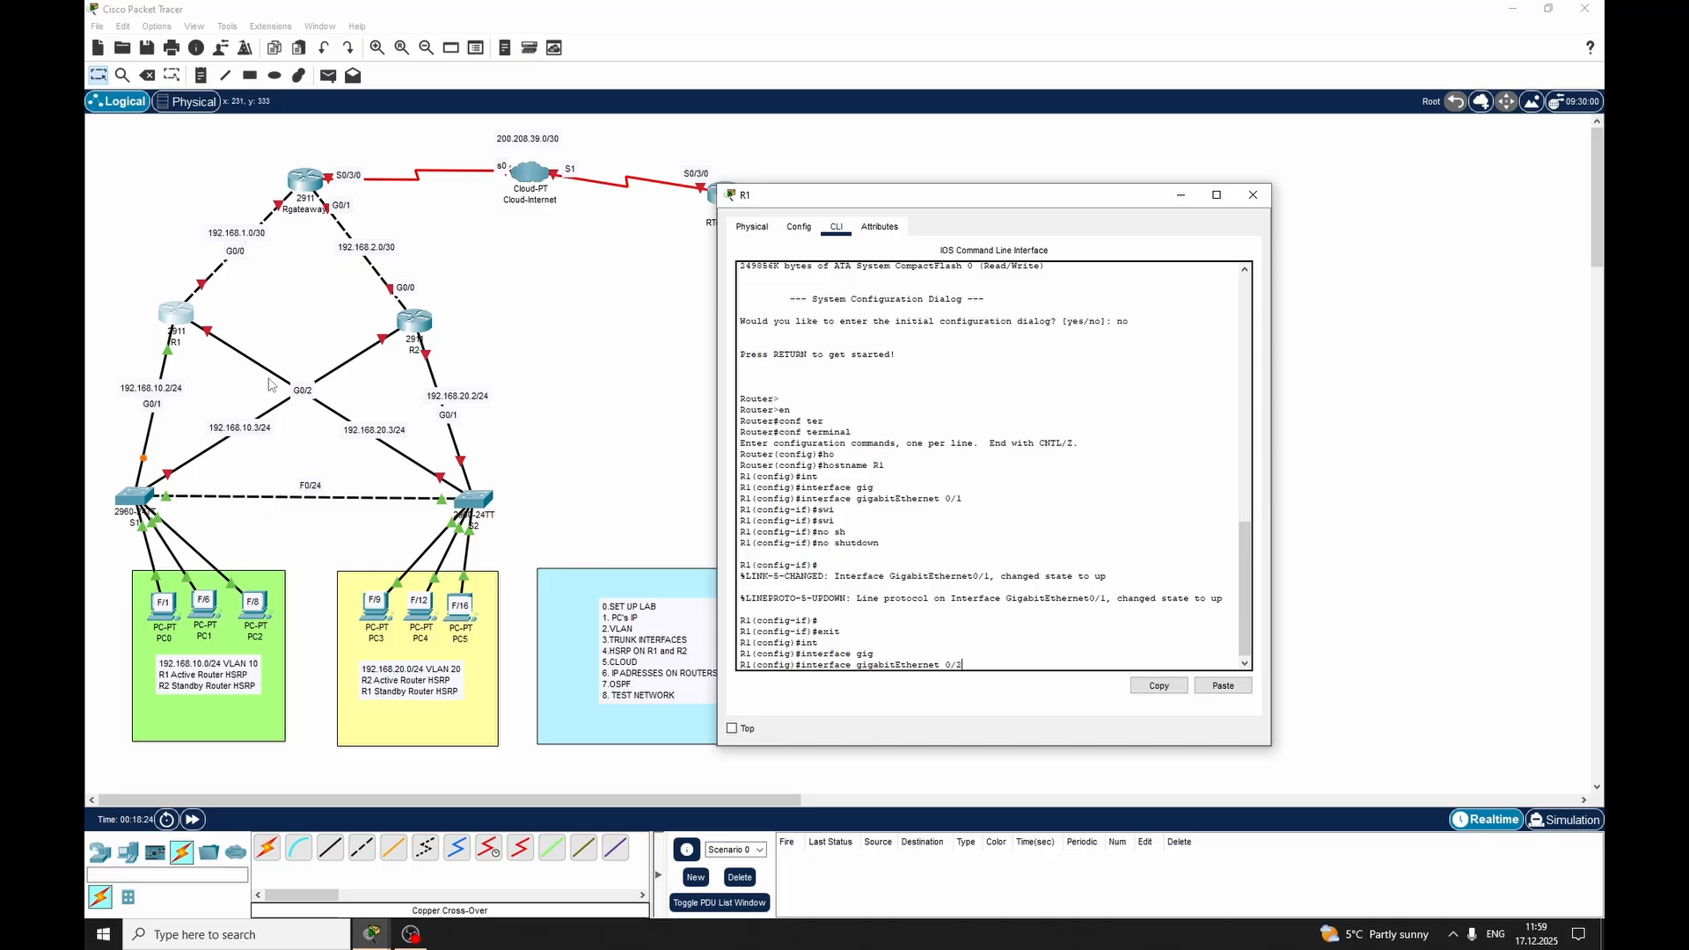
key("Return")
type("nfig-if)#nop")
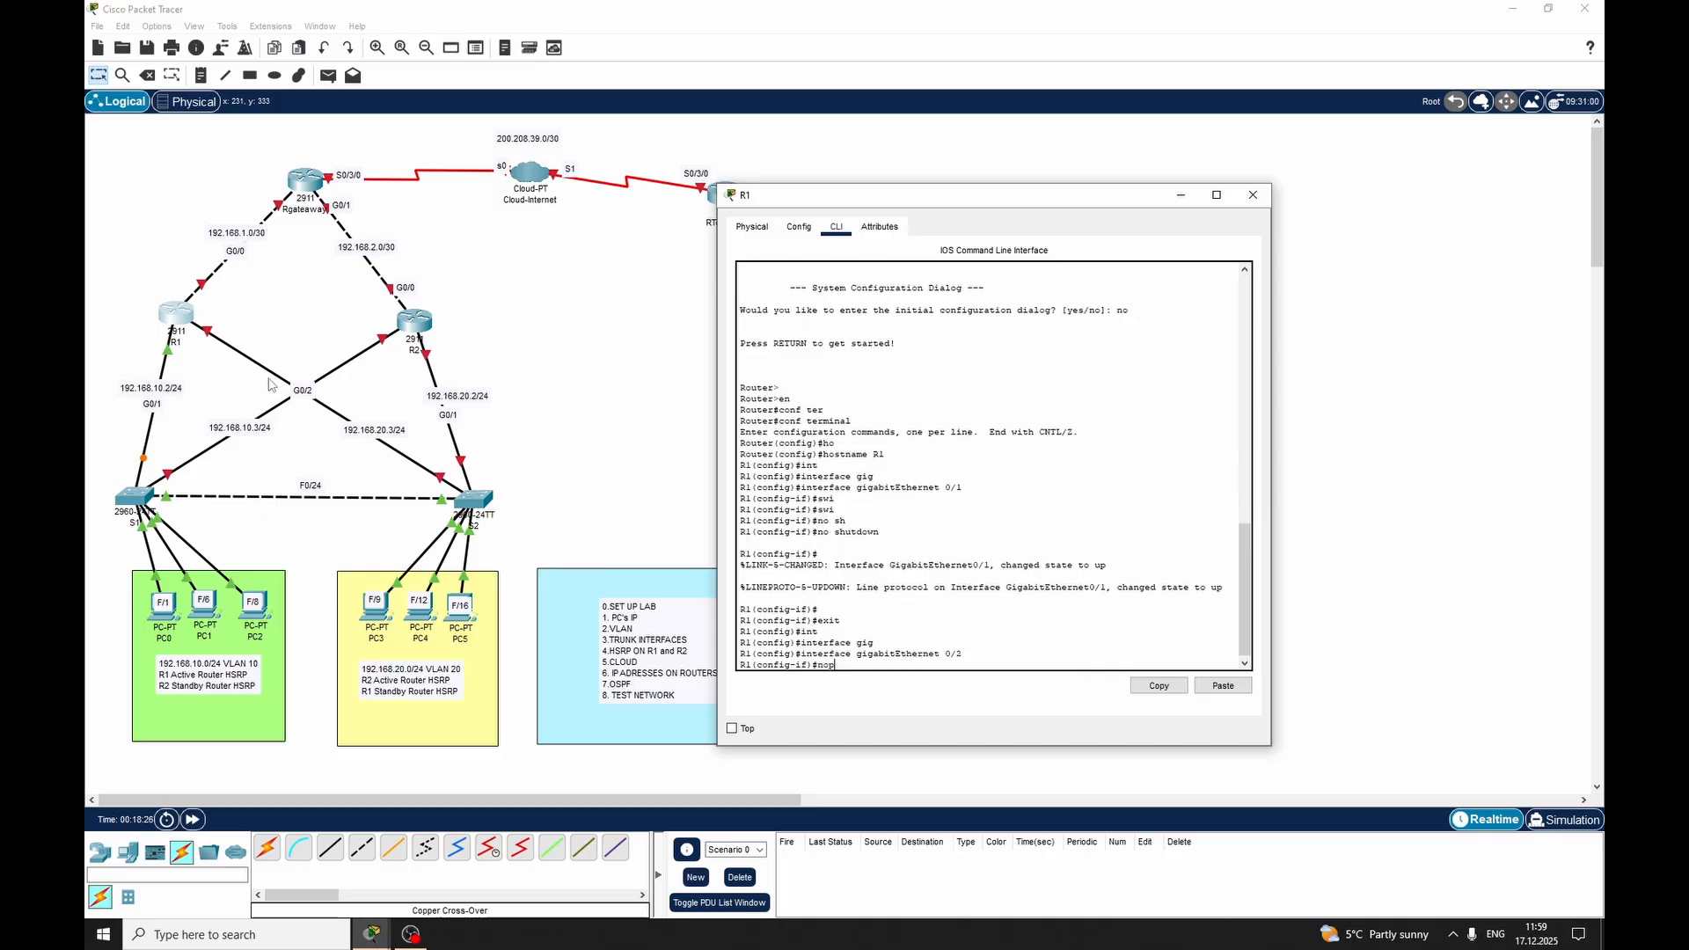
type("o shj")
key("Tab")
key("BackSpace")
key("Tab")
key("Return")
key("Return")
type("exit")
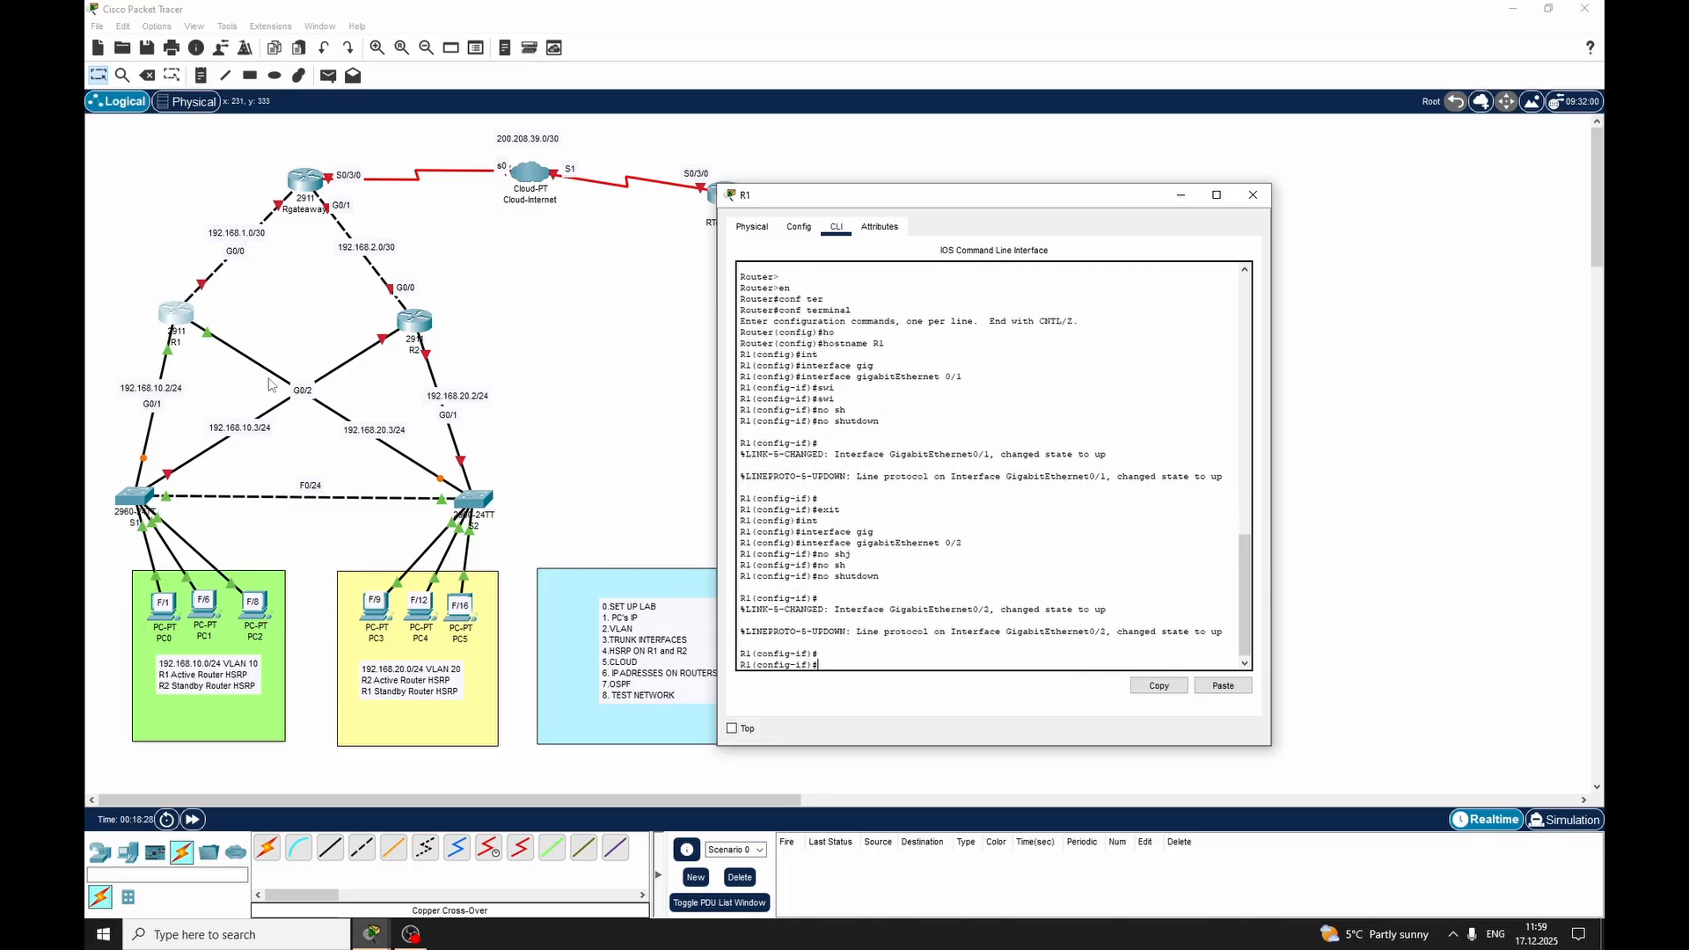
key("Return")
left_click(1252, 195)
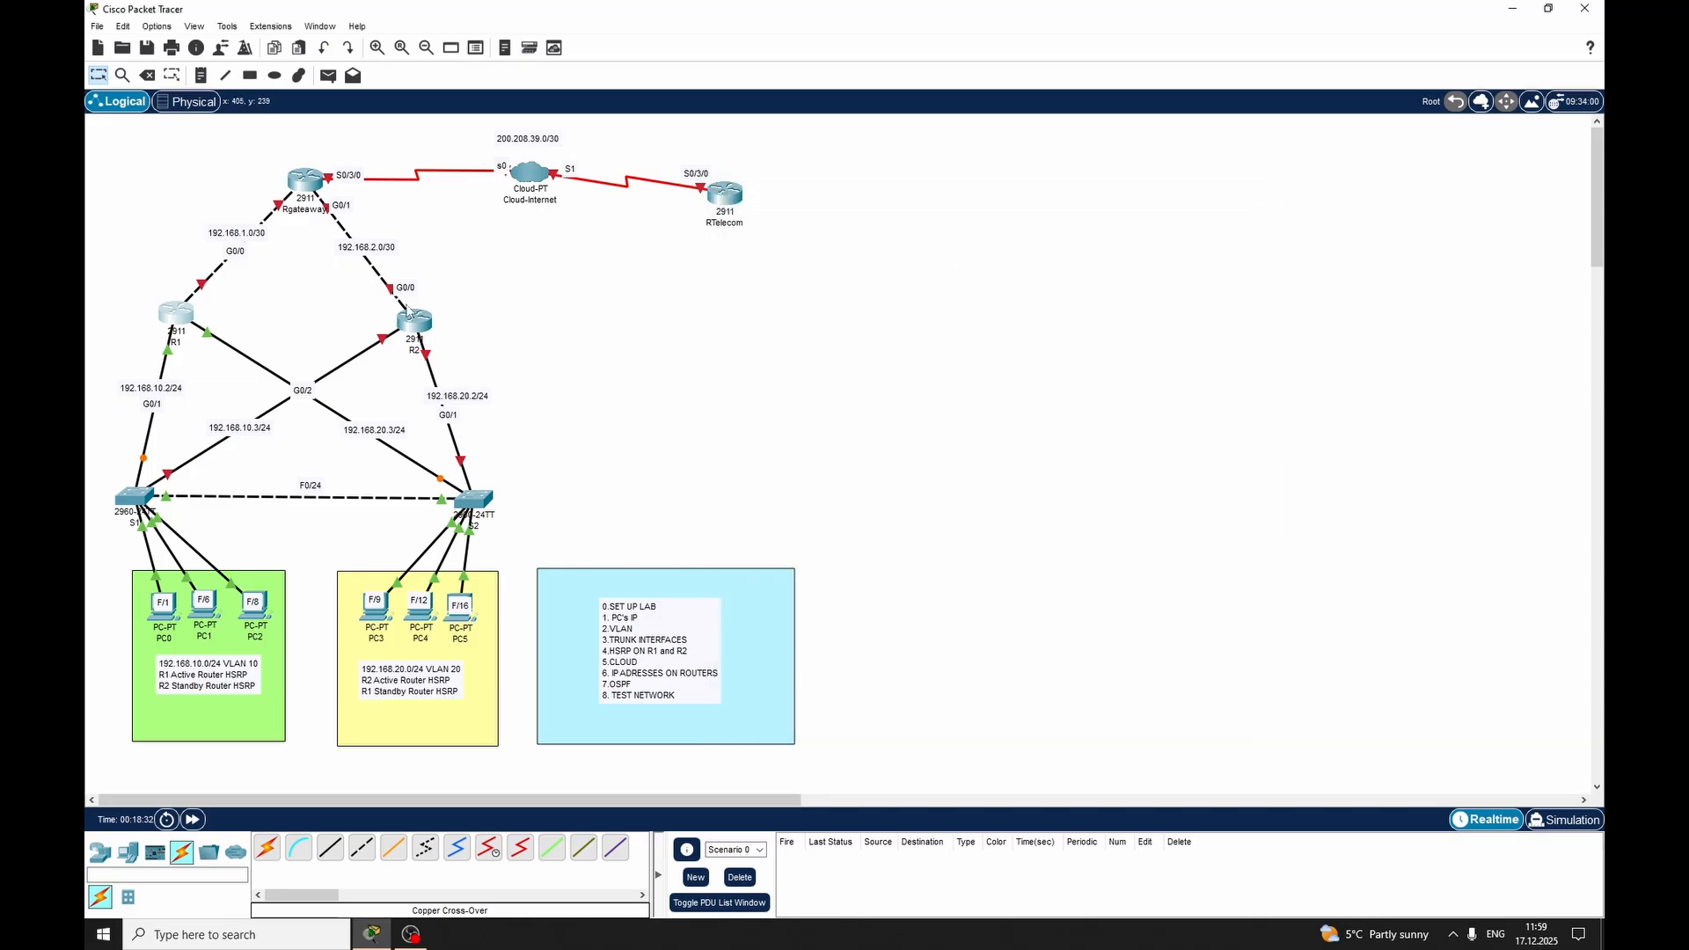
Open router R2's command line, decline the initial configuration dialog and enter global configuration mode
left_click(732, 266)
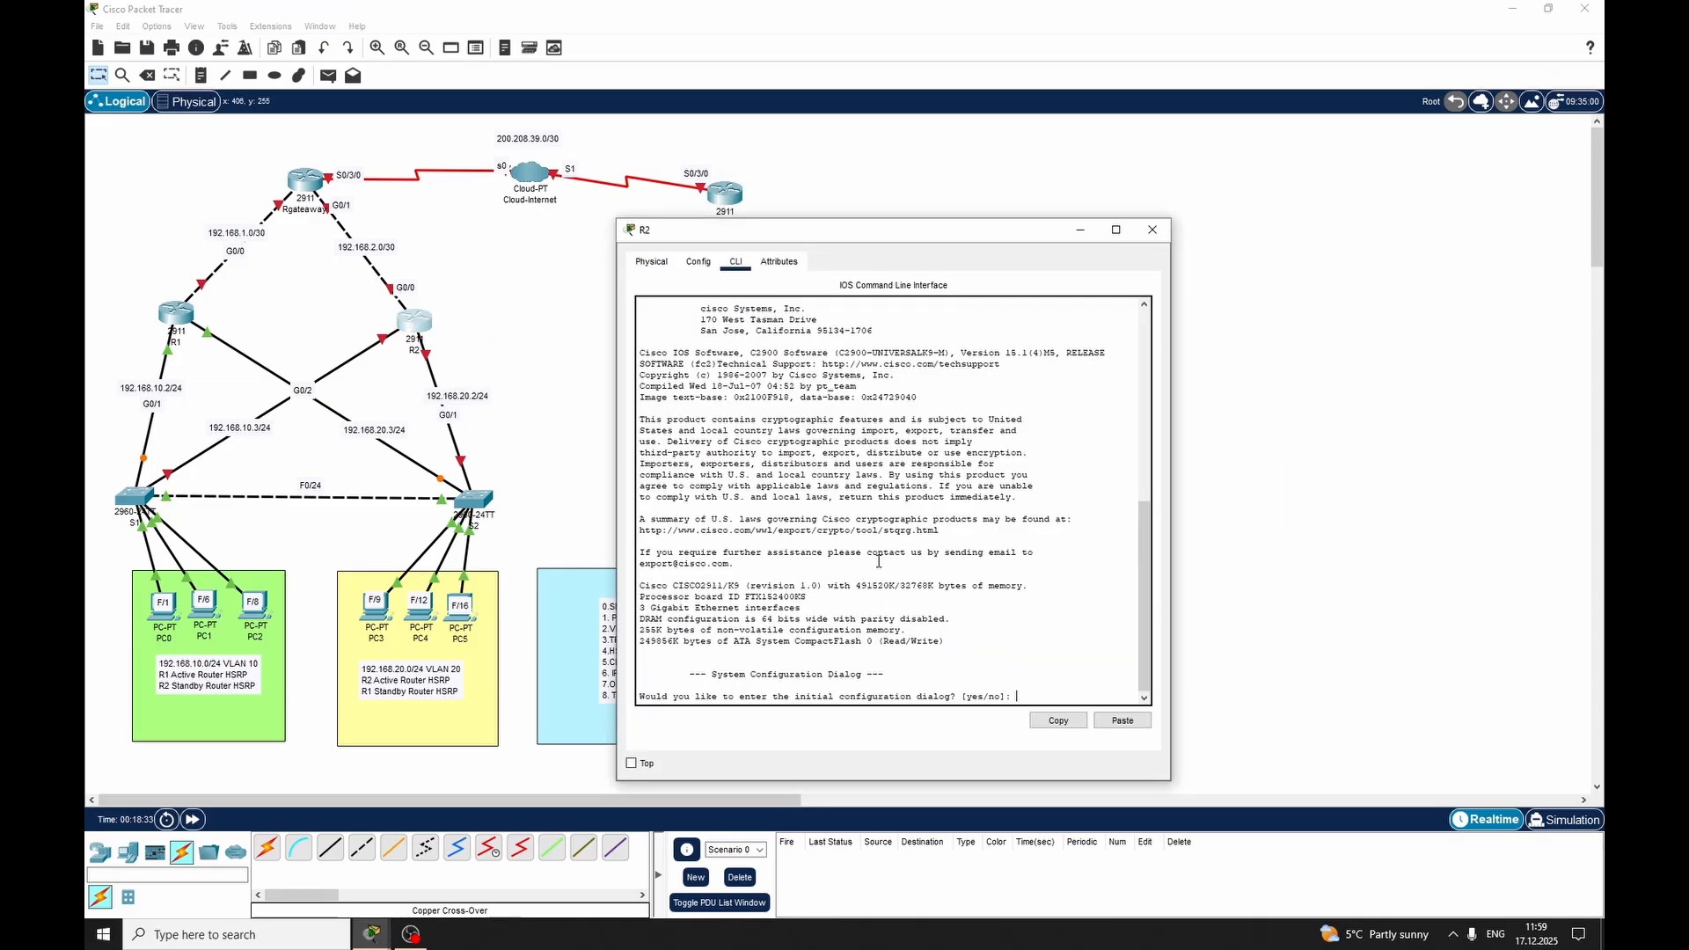
type("m")
type("o")
key("Return")
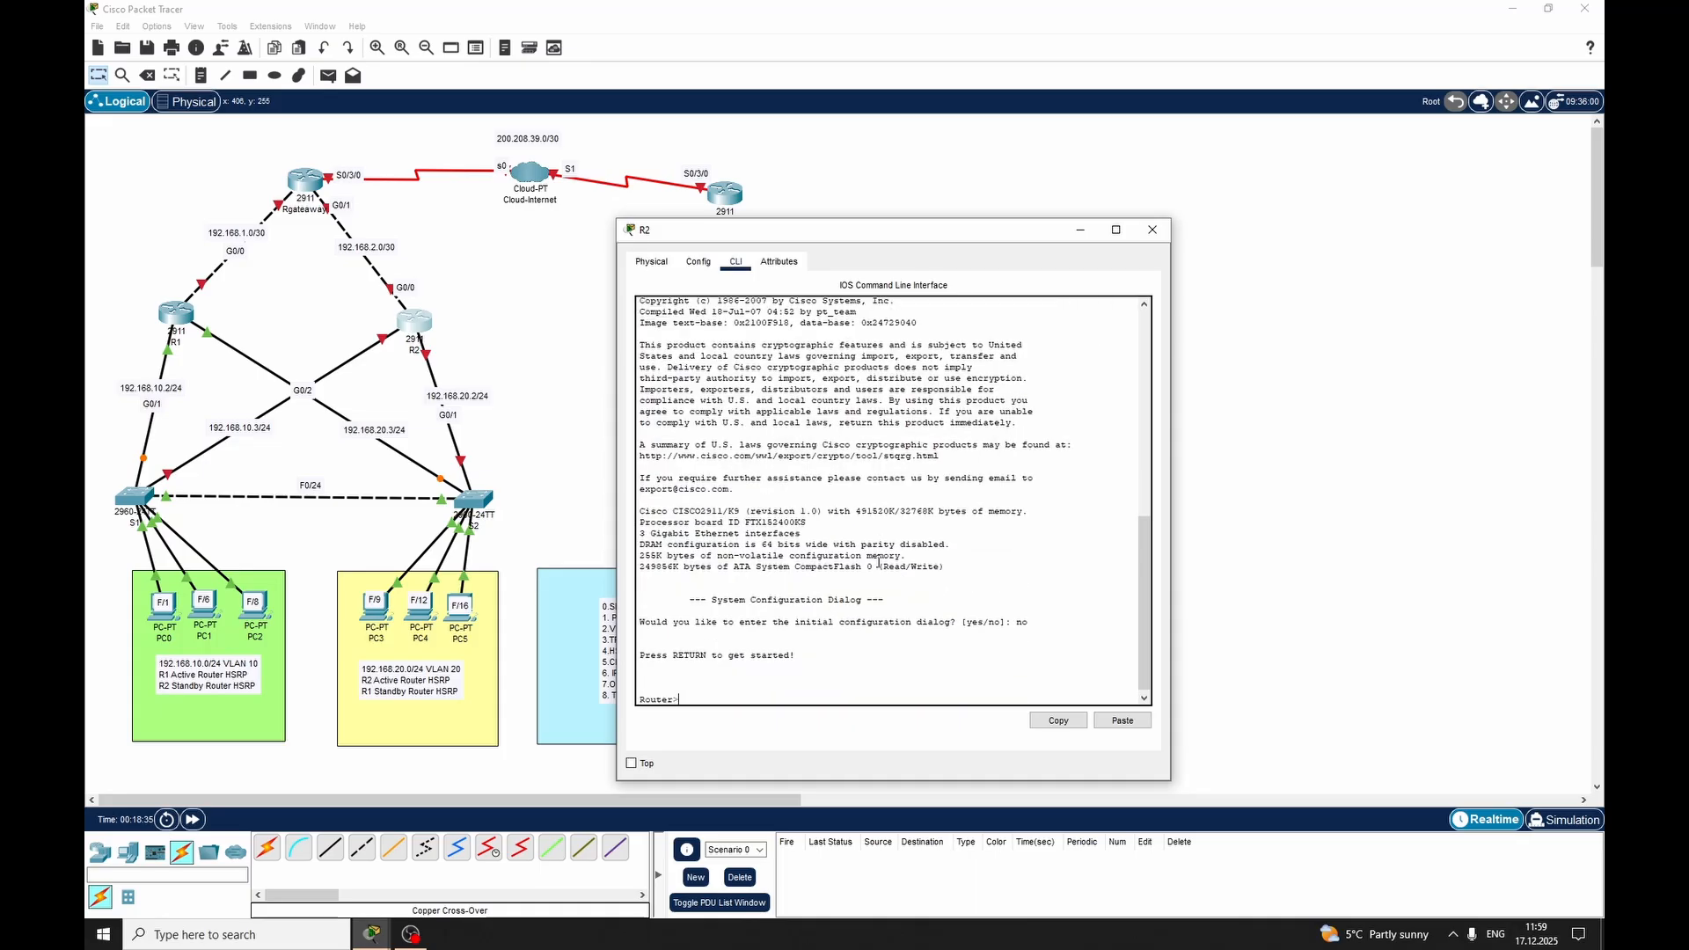
key("Return")
type("en")
key("Return")
type("conf ter")
key("Tab")
key("Return")
Set the router's hostname to R2
type("ho")
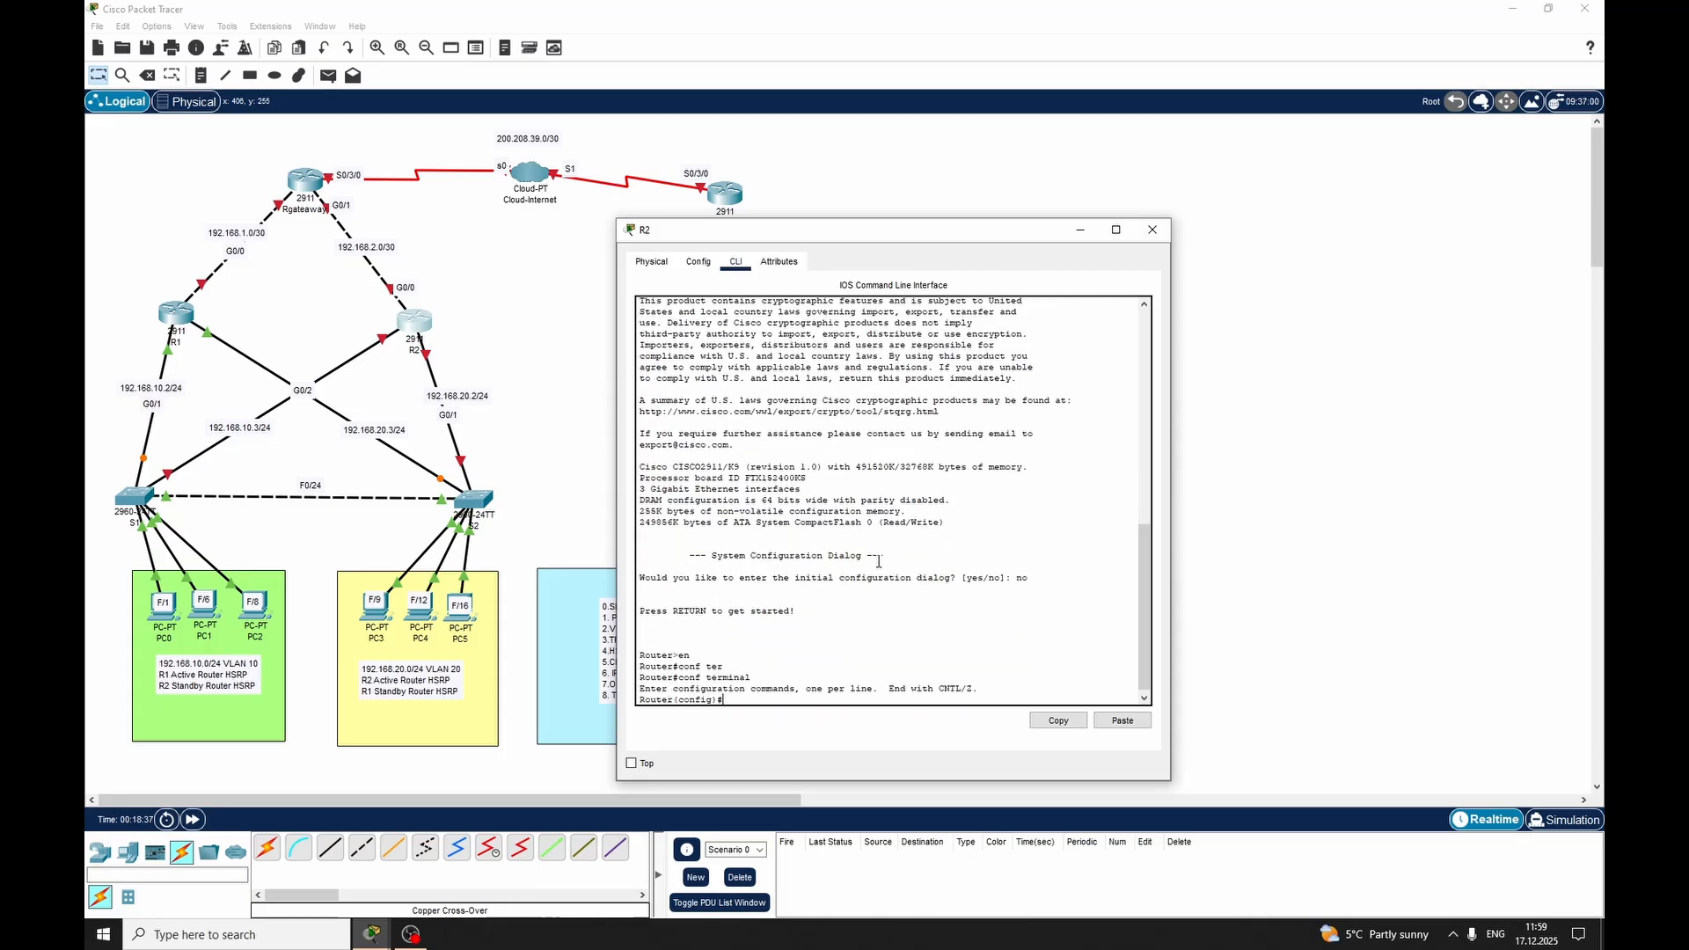
key("Tab")
type("R2")
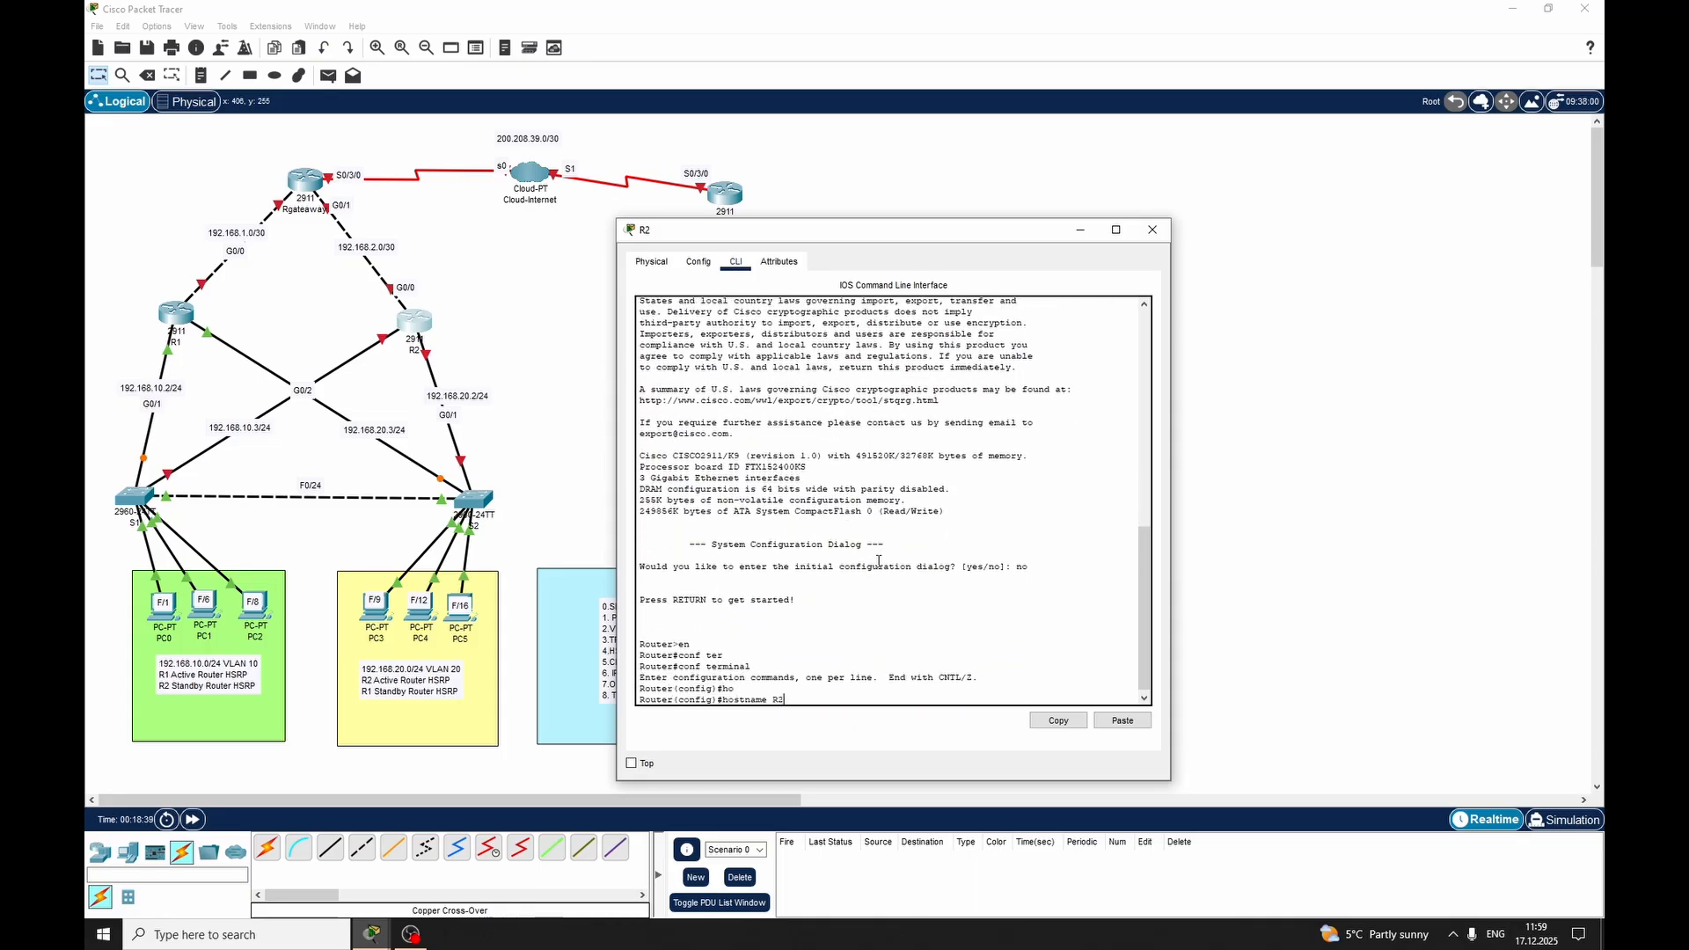
key("Return")
Enable interface GigabitEthernet 0/2 on router R2 with no shutdown and exit the interface
type("int")
key("Tab")
type("fif")
key("Tab")
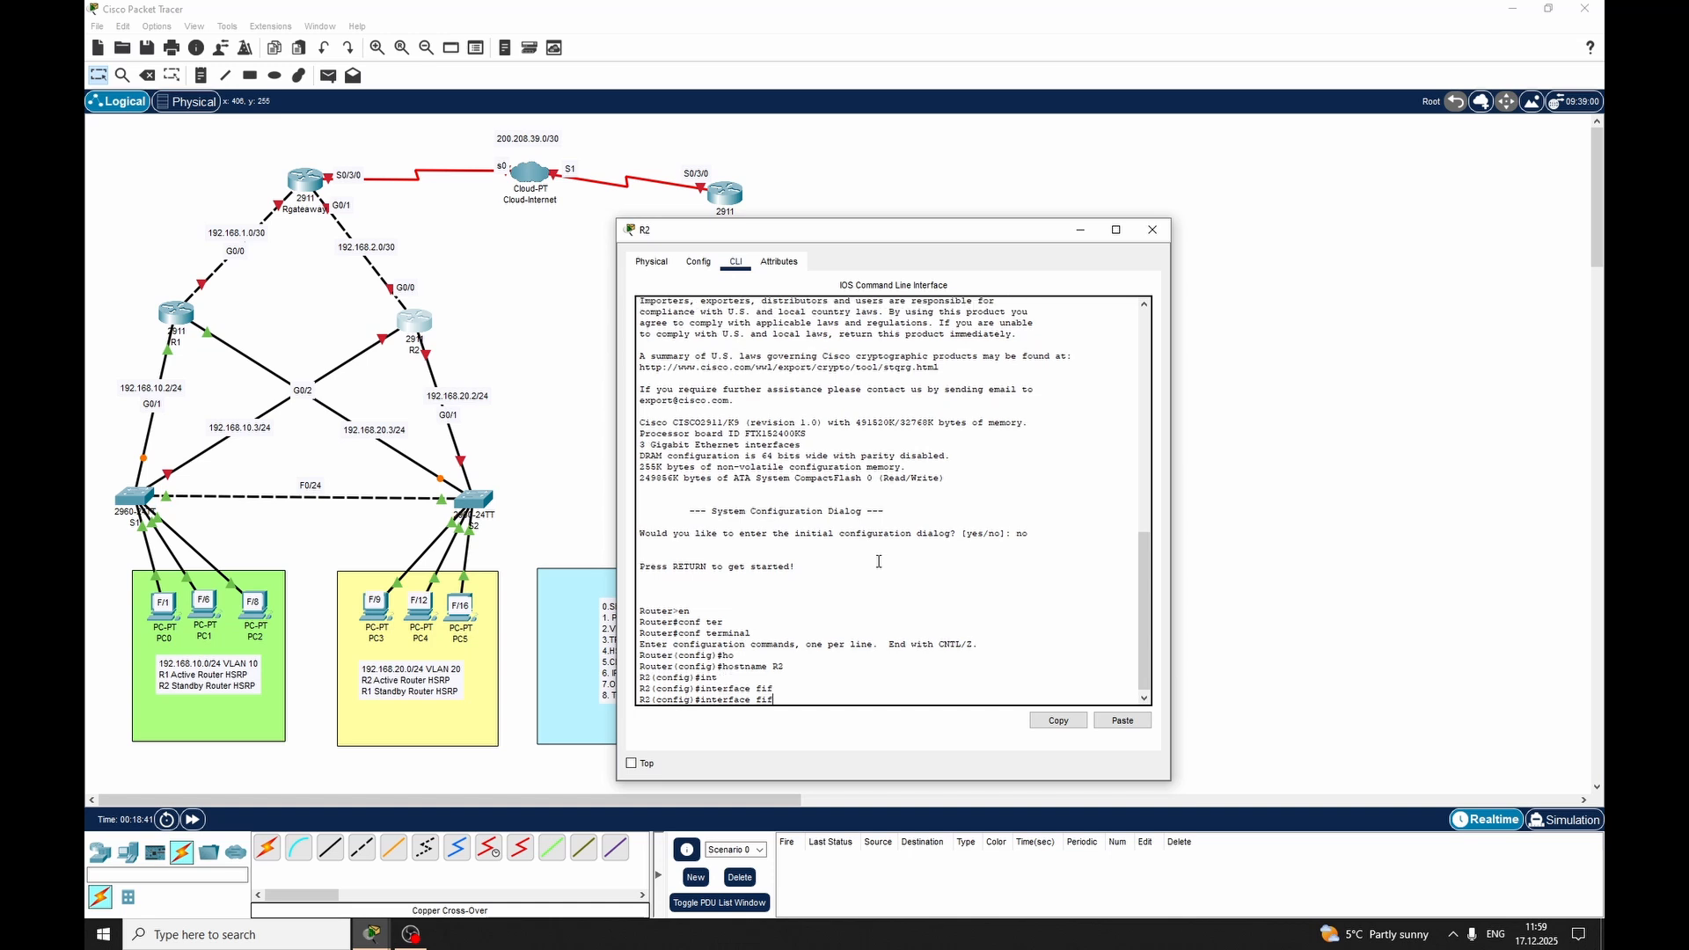
type("0")
key("BackSpace")
key("BackSpace")
type("gig")
key("Tab")
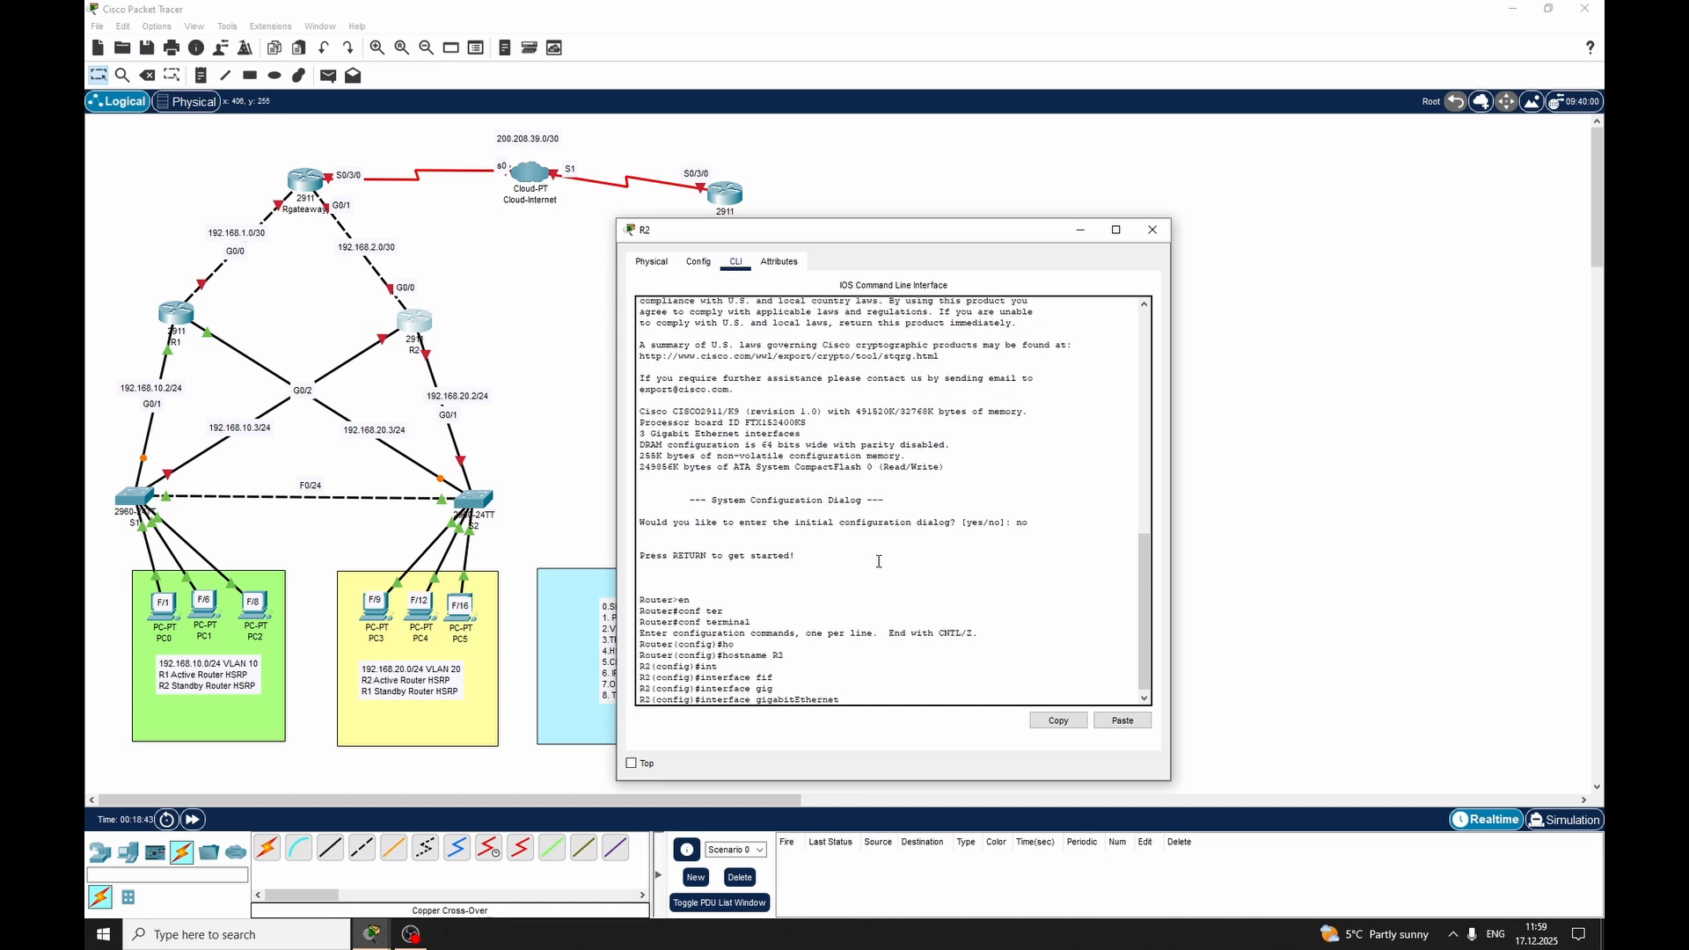
type("0/2")
key("Return")
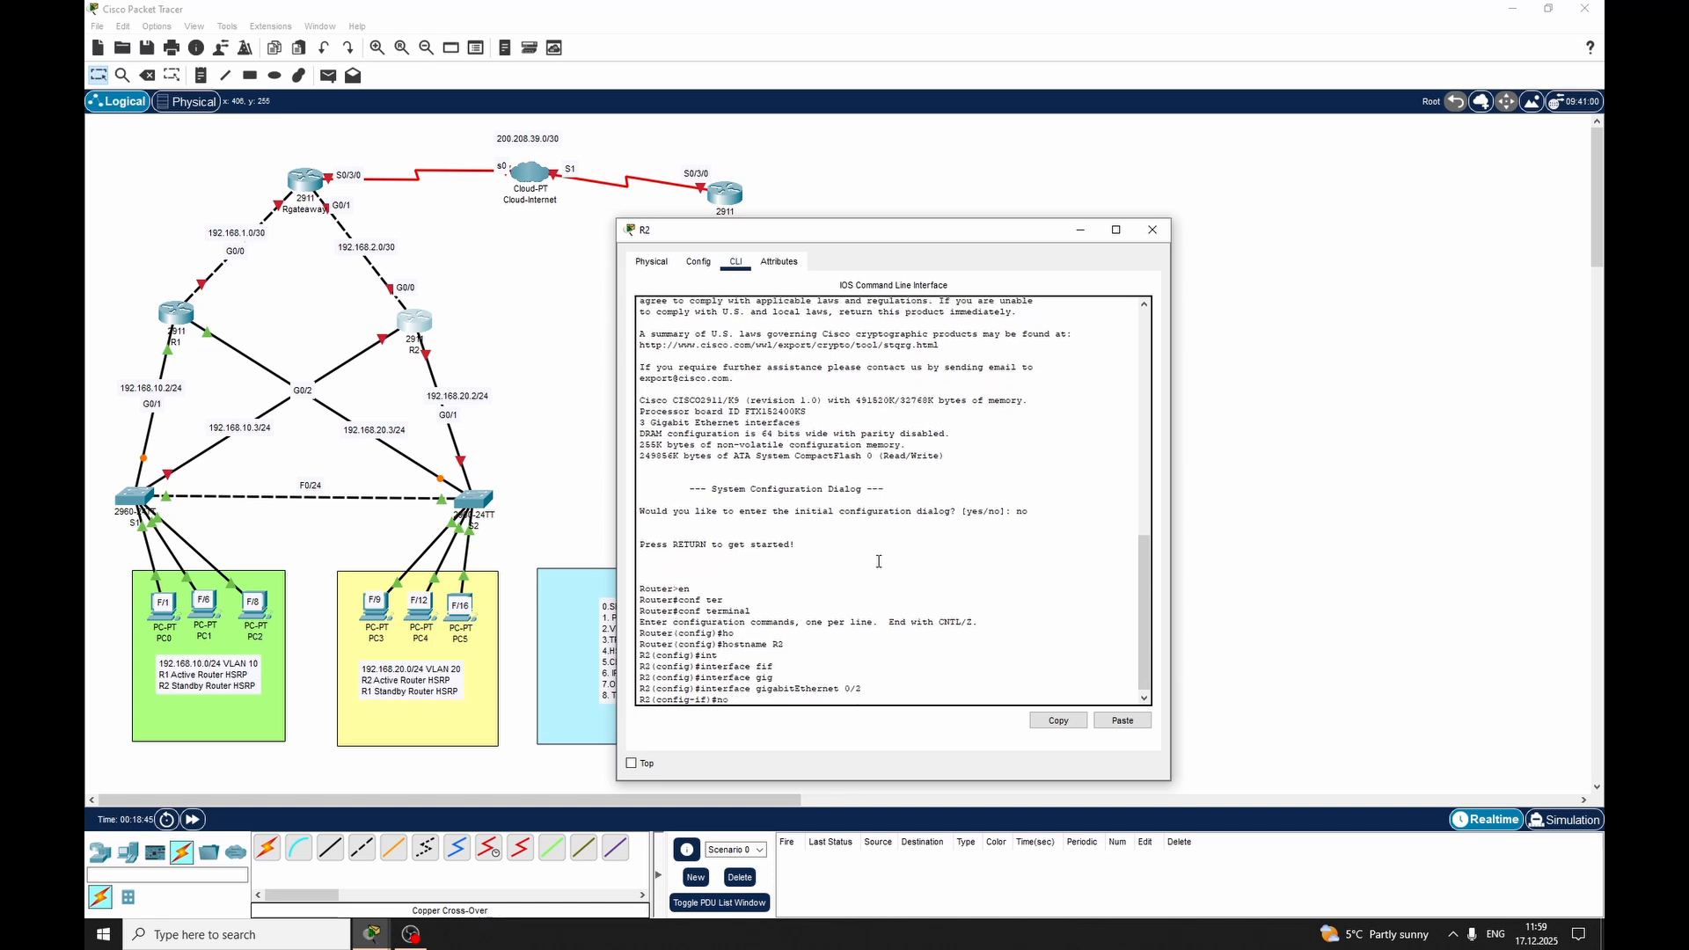
type("no sh")
key("Tab")
key("Return")
key("Return")
type("exit")
key("Return")
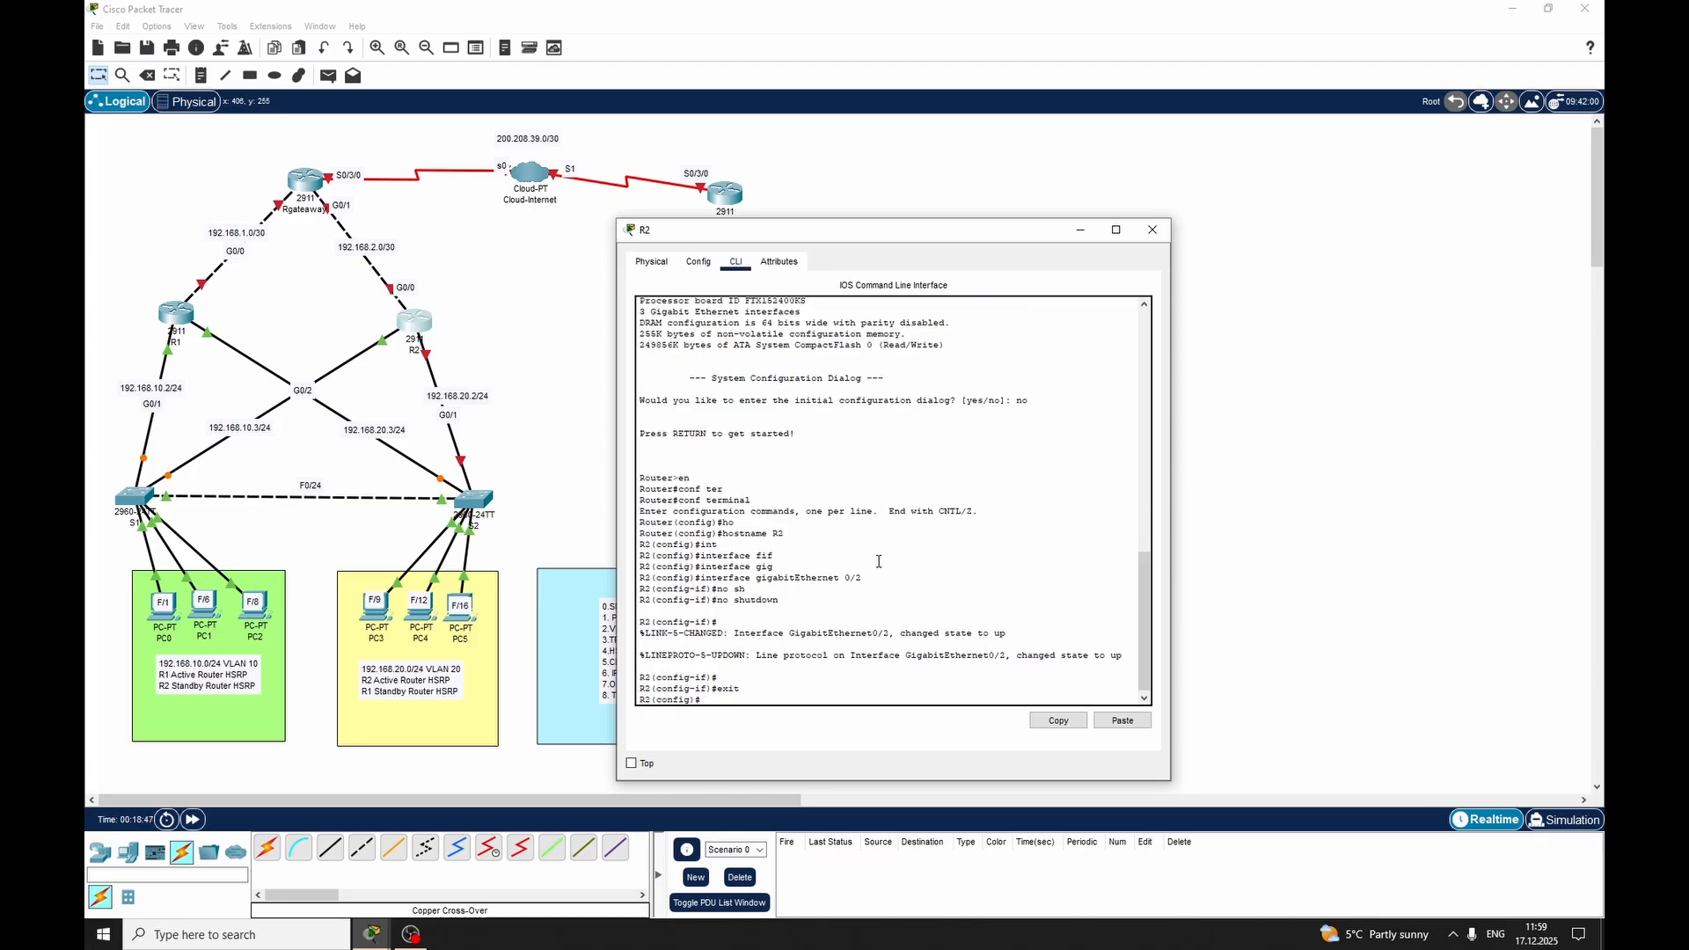
Enable interface GigabitEthernet 0/1 on router R2 with no shutdown, exit the interface and close R2's window
type("int")
key("Tab")
type("gig")
key("Tab")
type("0/1")
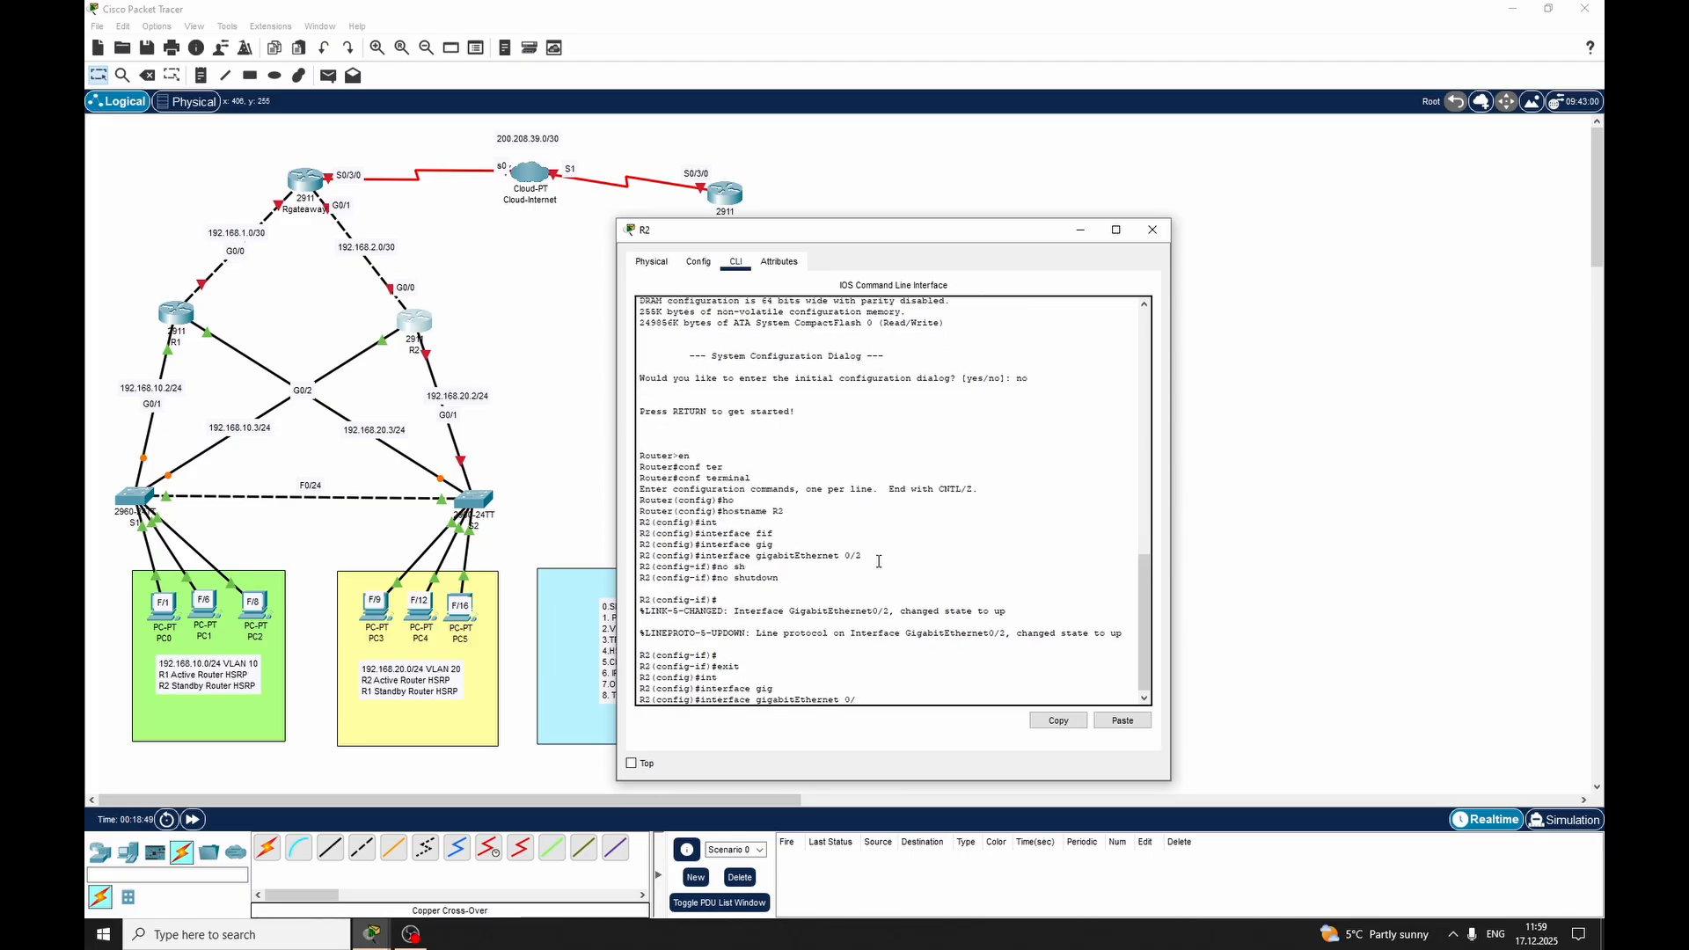
key("Return")
type("no sh")
key("Tab")
key("Return")
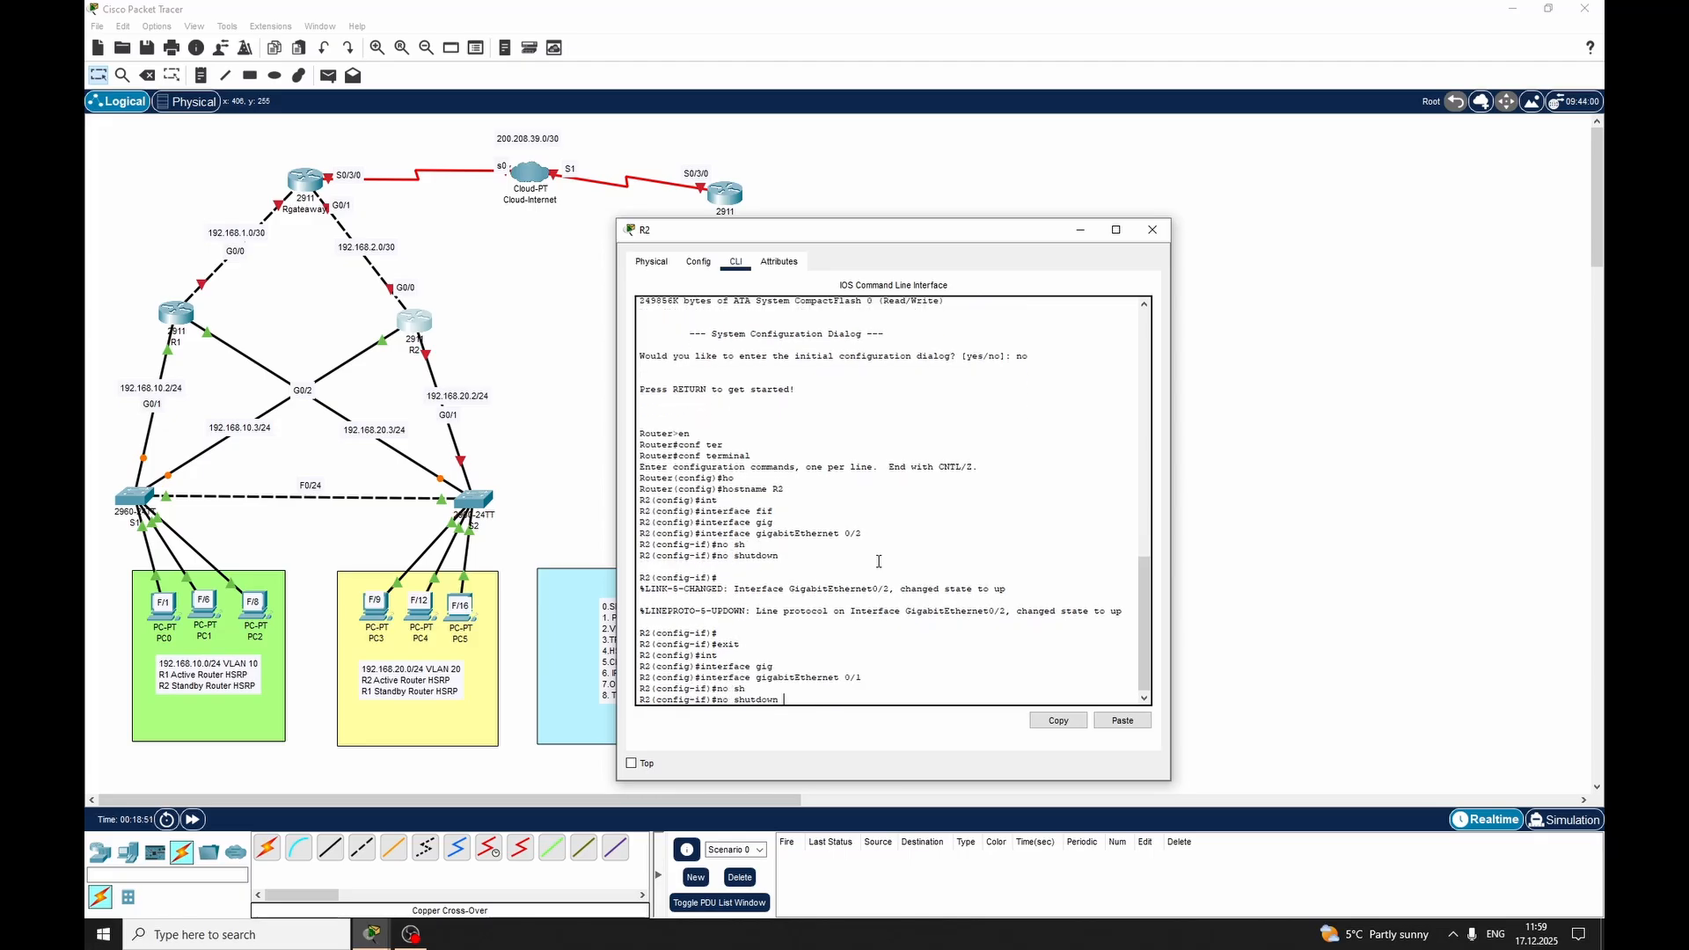
key("Return")
key("Return")
type("exit")
key("Return")
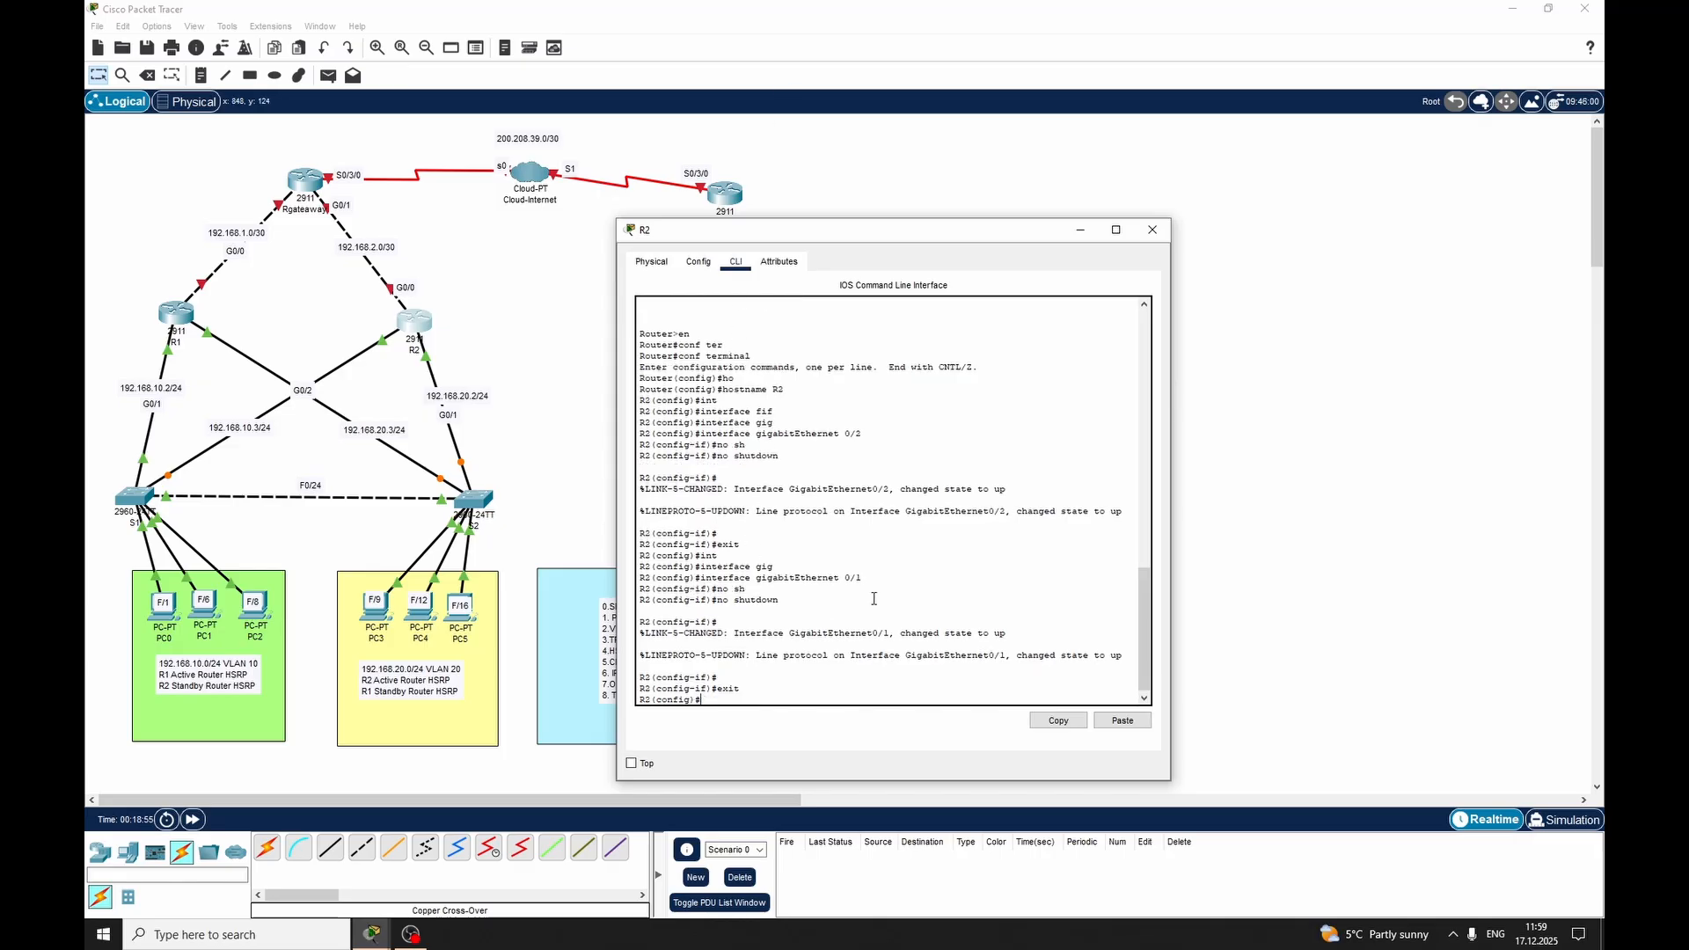
left_click(1152, 229)
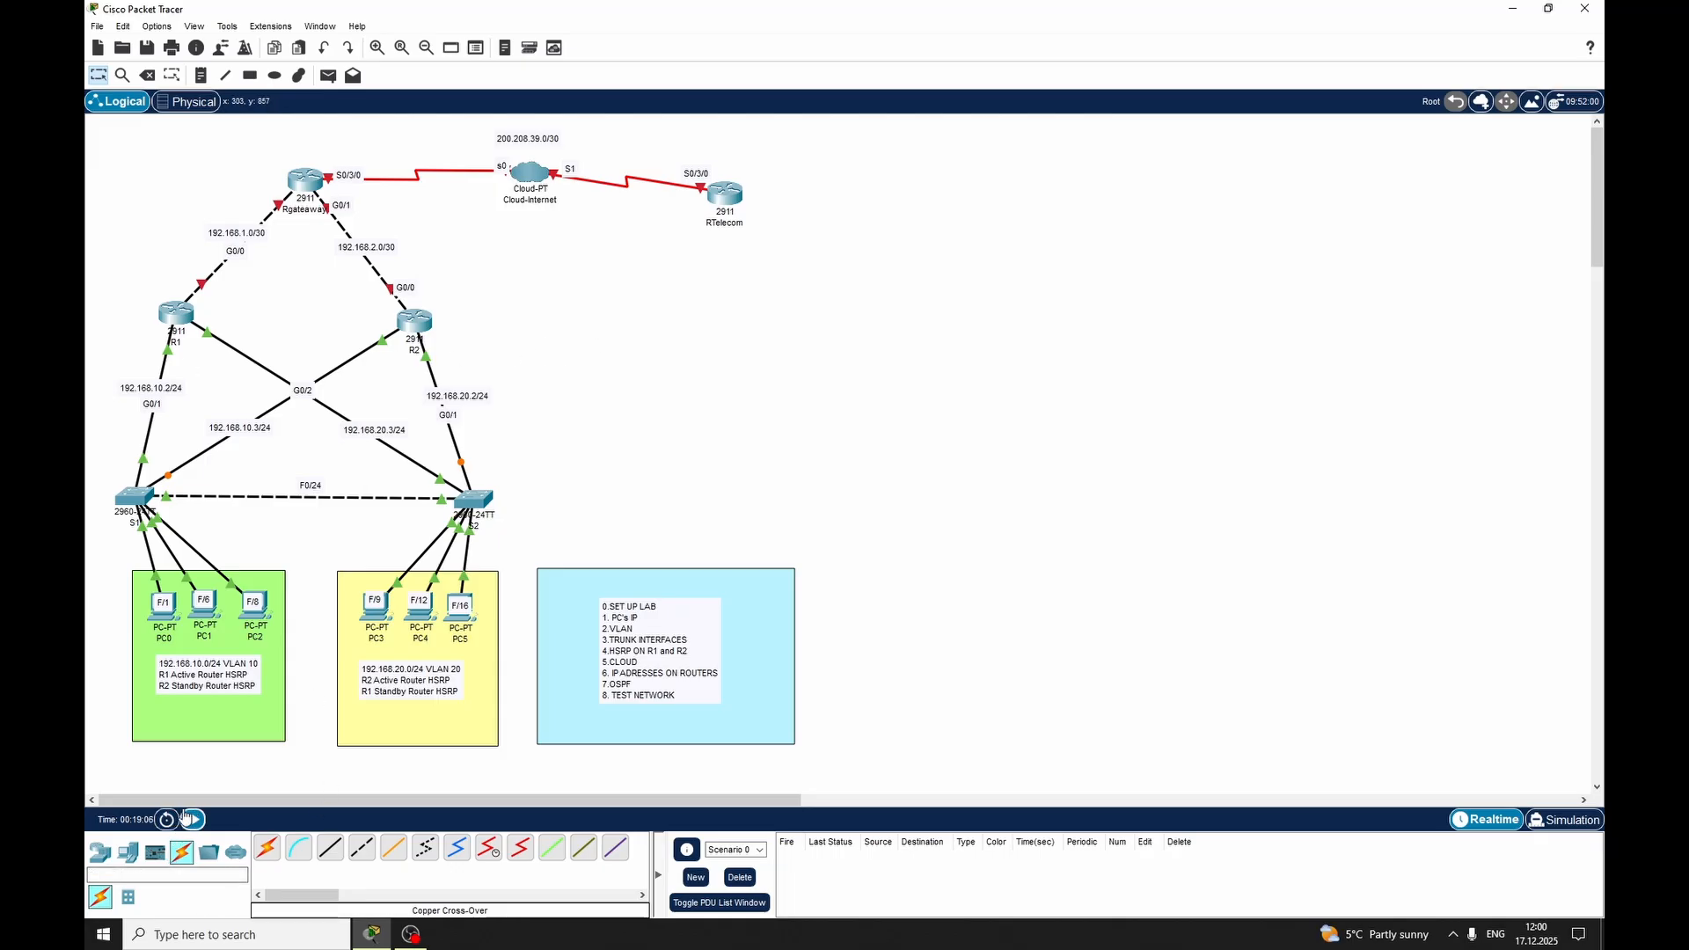
Reopen router R1's command line and create subinterface GigabitEthernet 0/1.10
left_click(178, 316)
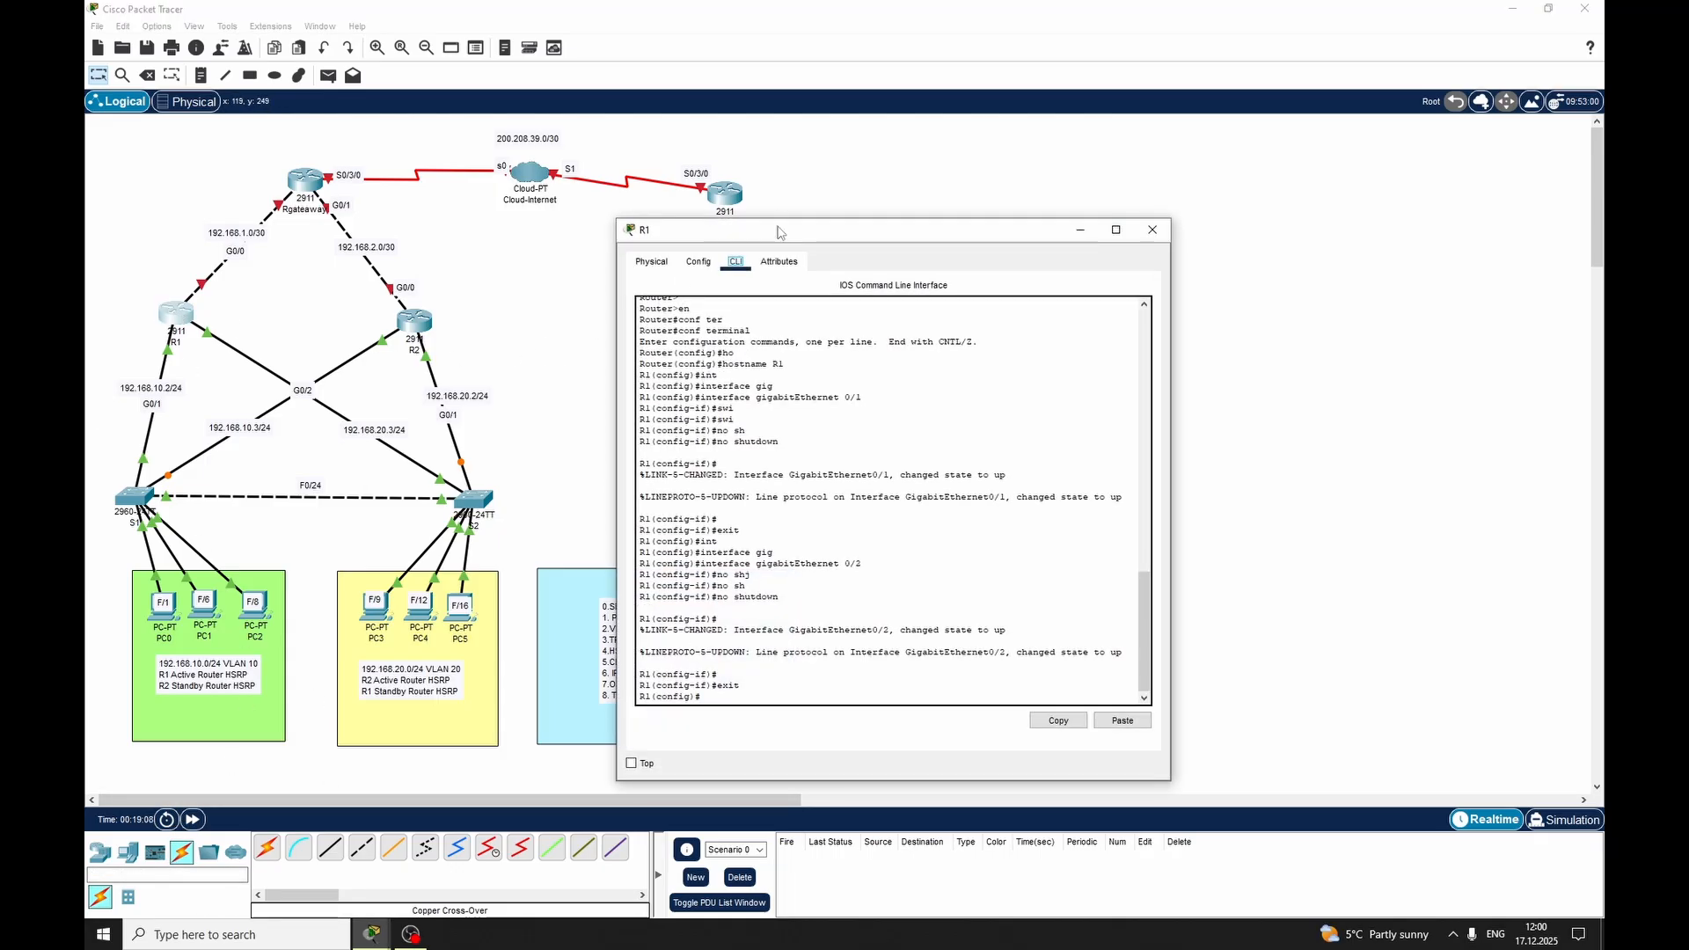
left_click_drag(791, 236, 818, 195)
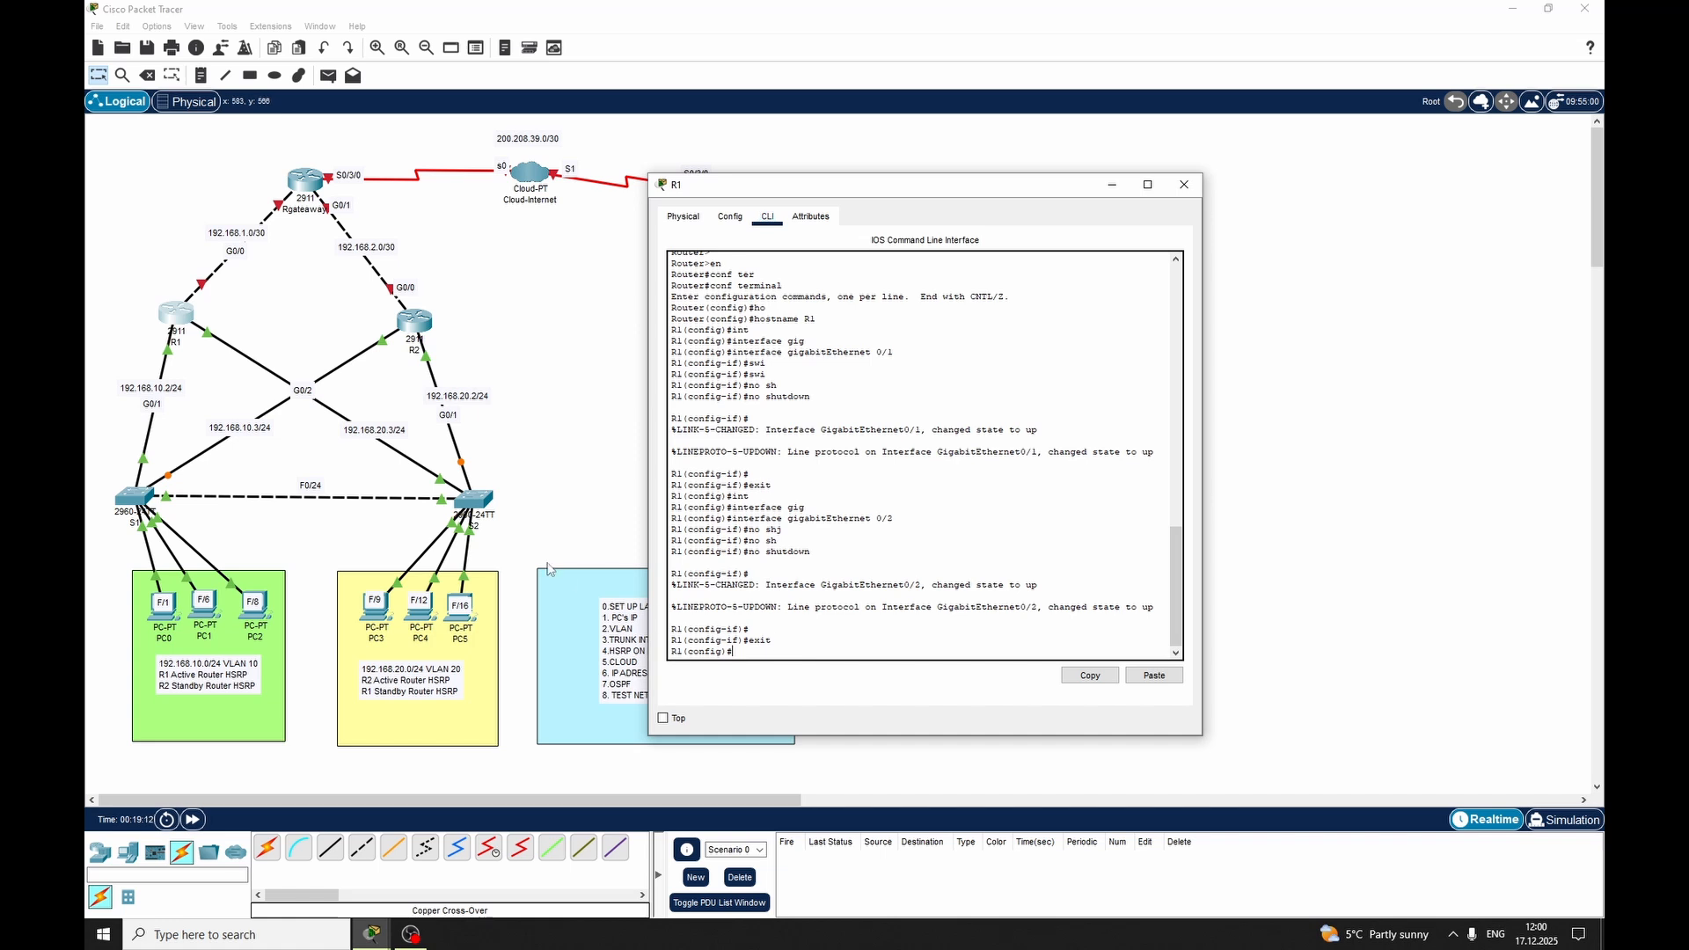
type("int")
key("Tab")
type("gig")
key("Tab")
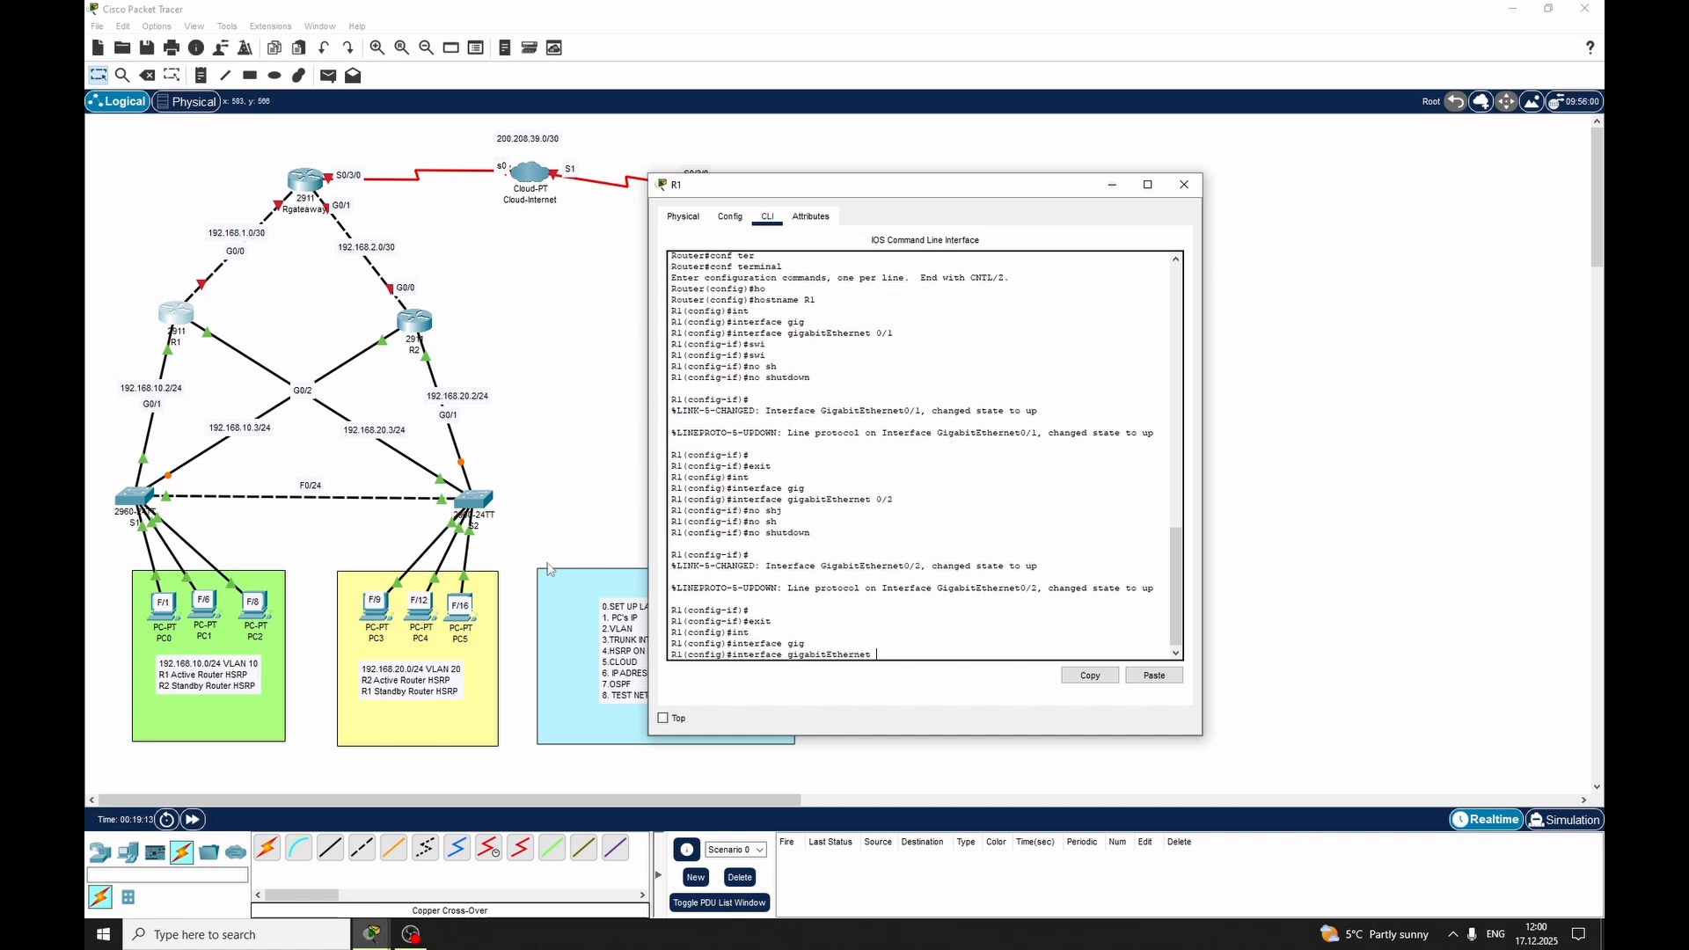
type("0/1.10")
key("Return")
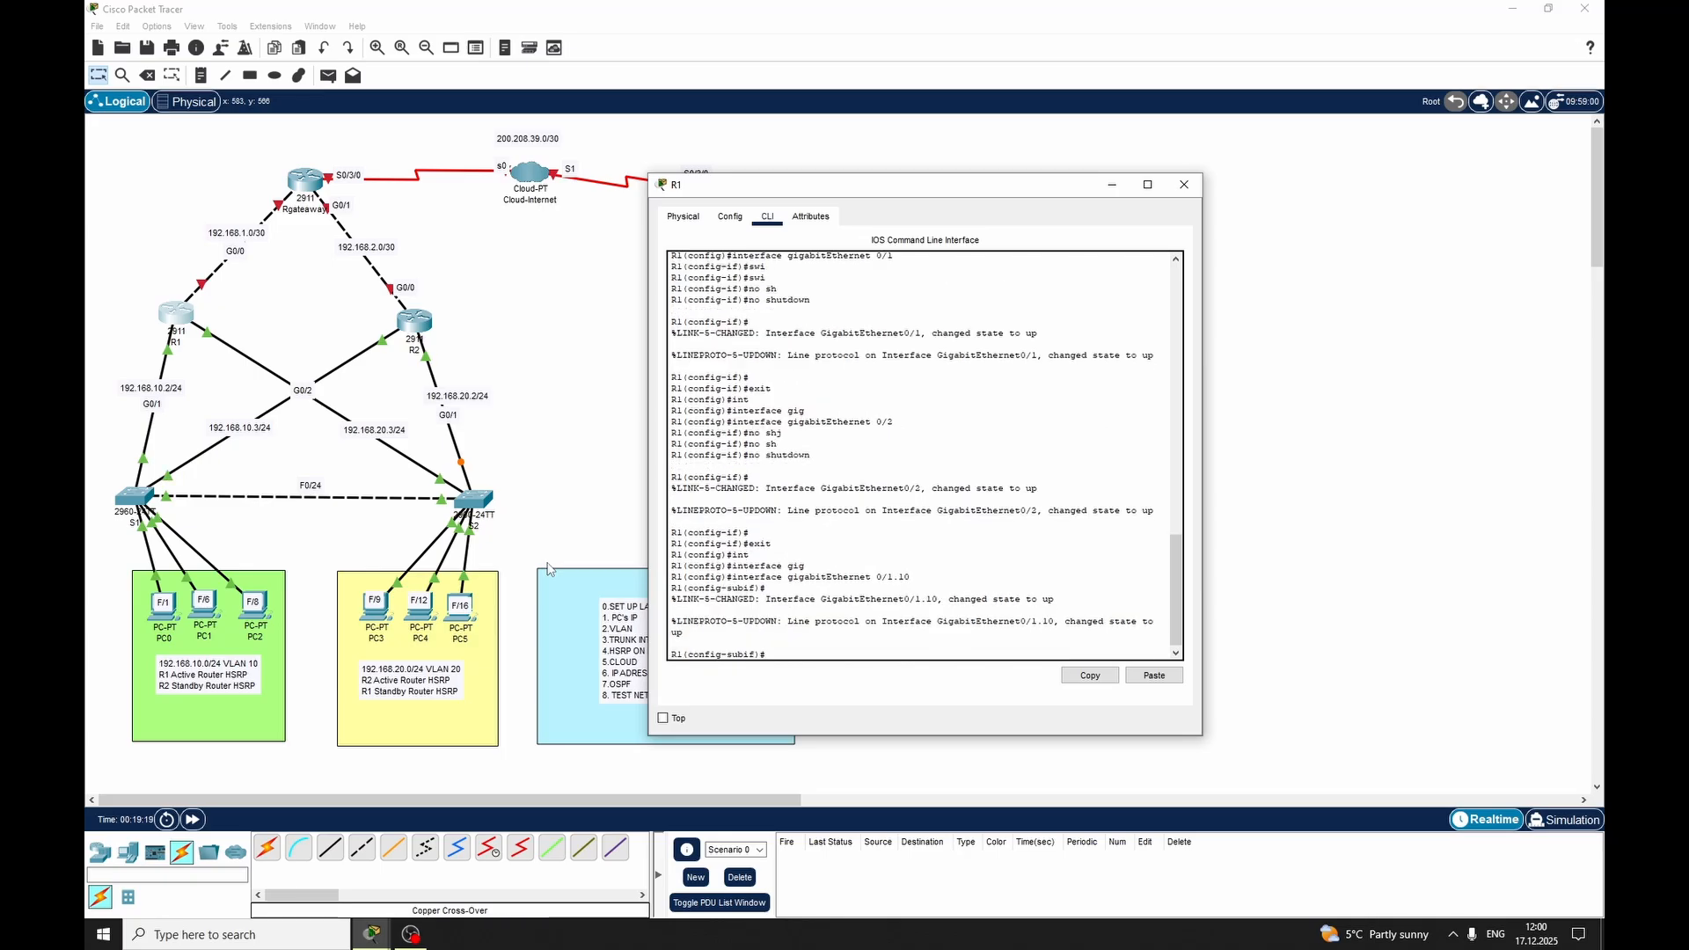
Set dot1Q encapsulation with VLAN 10 on R1's subinterface GigabitEthernet 0/1.10
type("en")
key("Tab")
type("do")
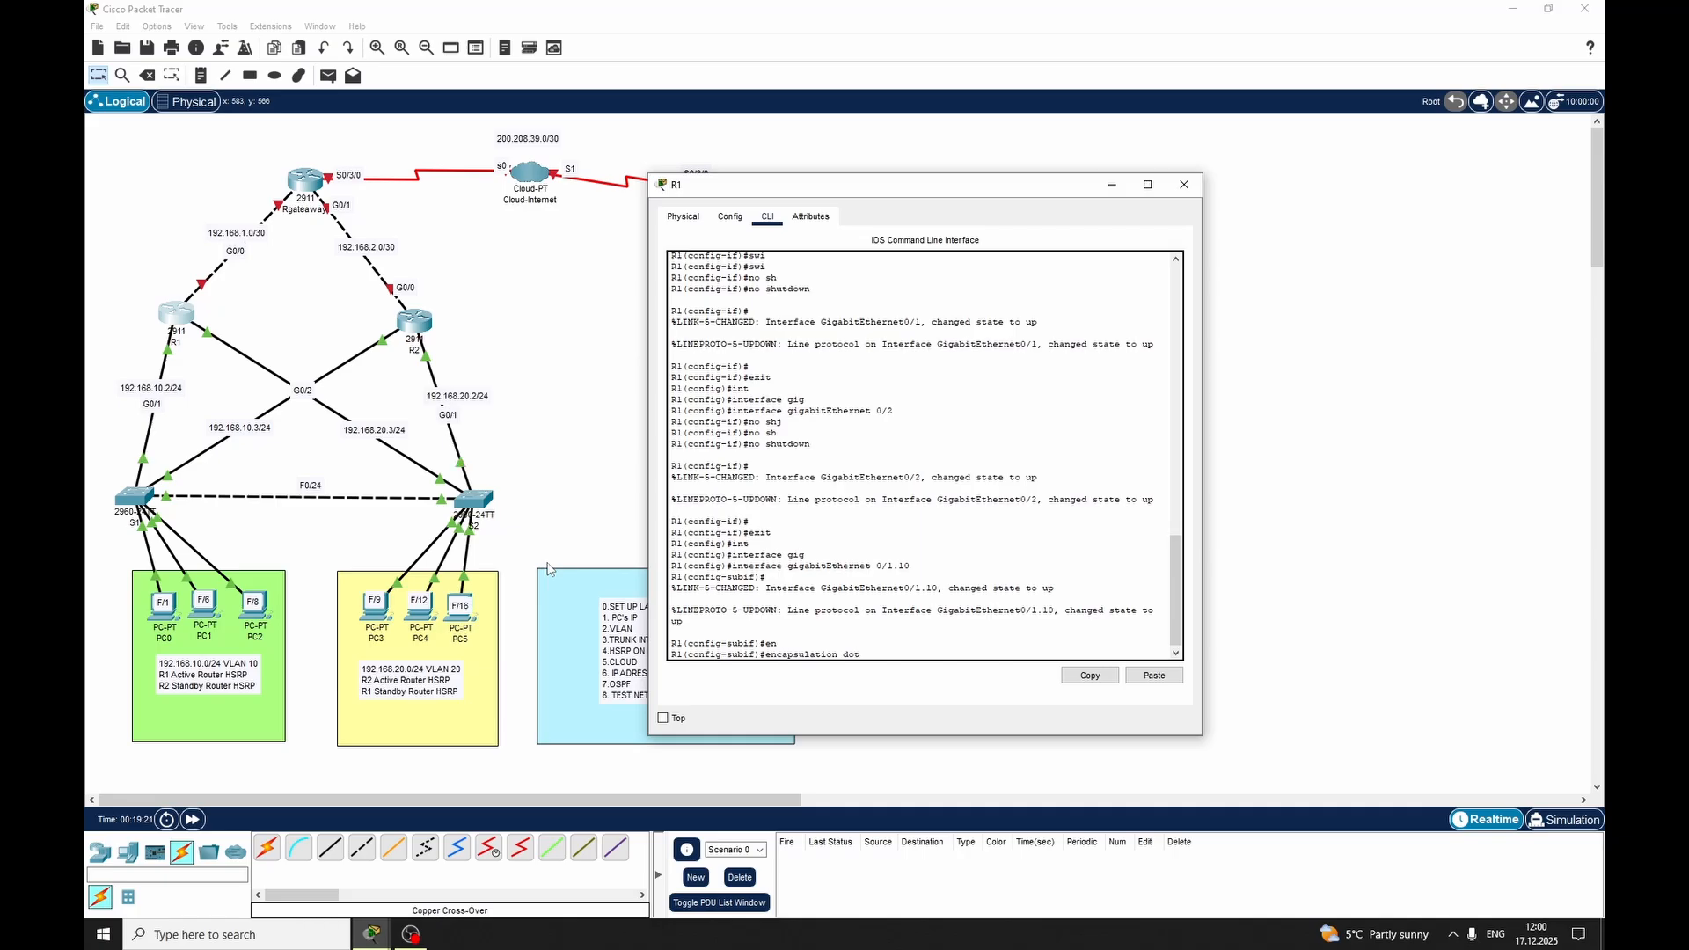
type("t")
key("Tab")
type("10")
key("Return")
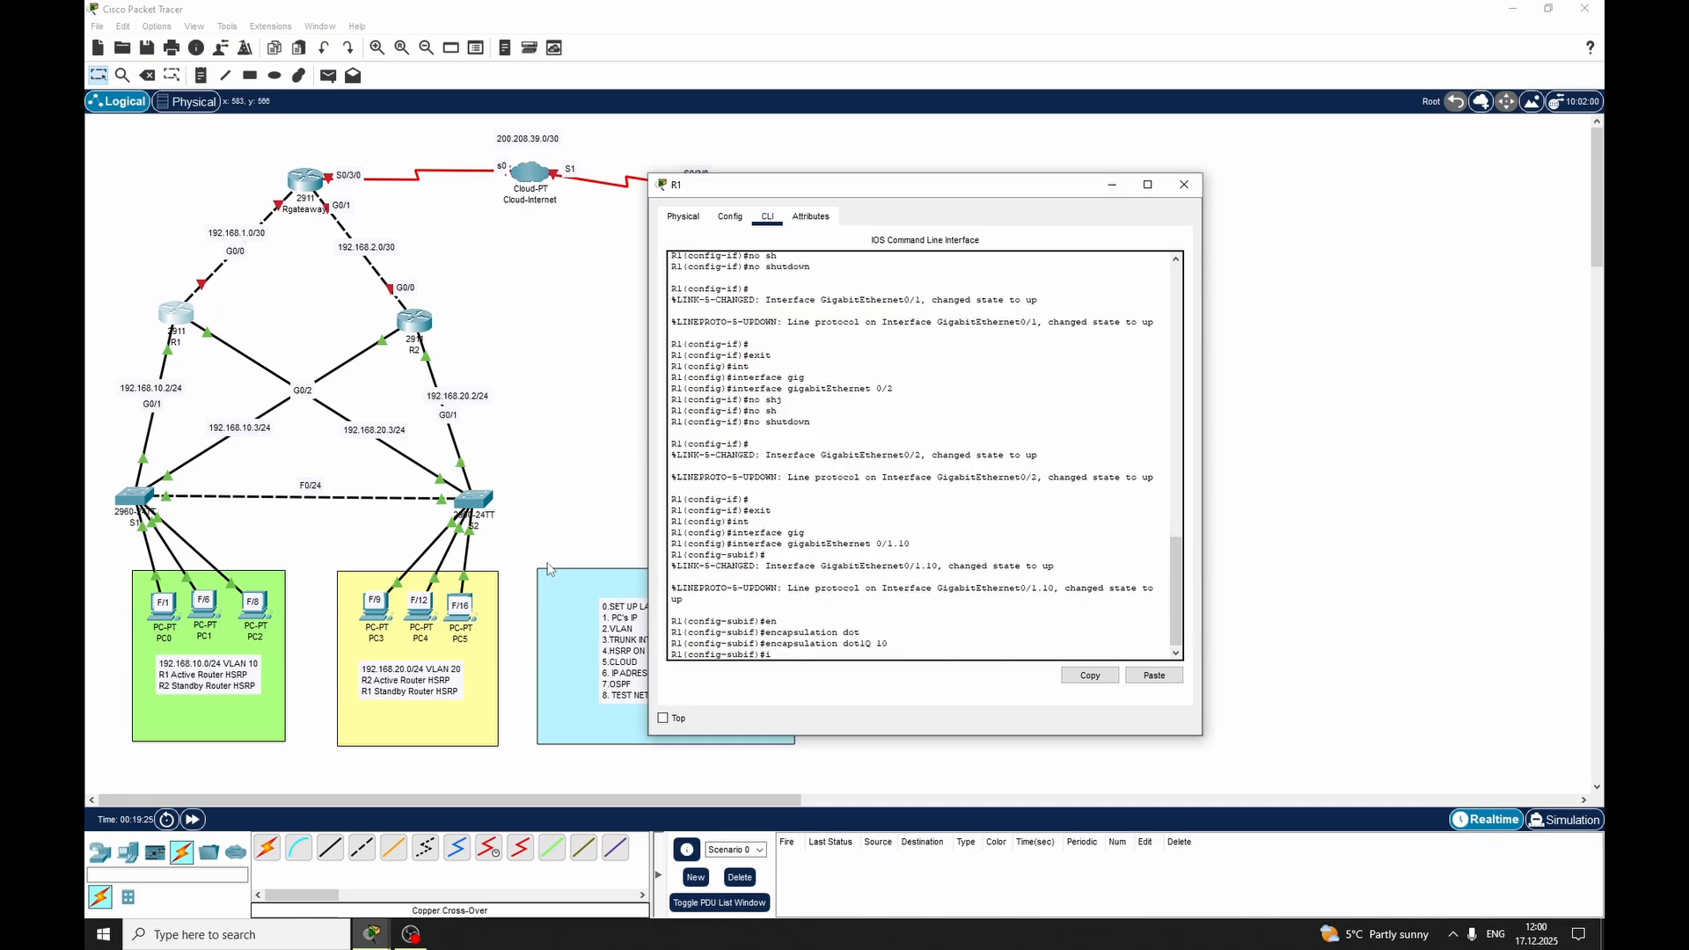
Assign IP address 192.168.10.2 with mask 255.255.255.0 to R1's subinterface GigabitEthernet 0/1.10
type("ip add")
key("Tab")
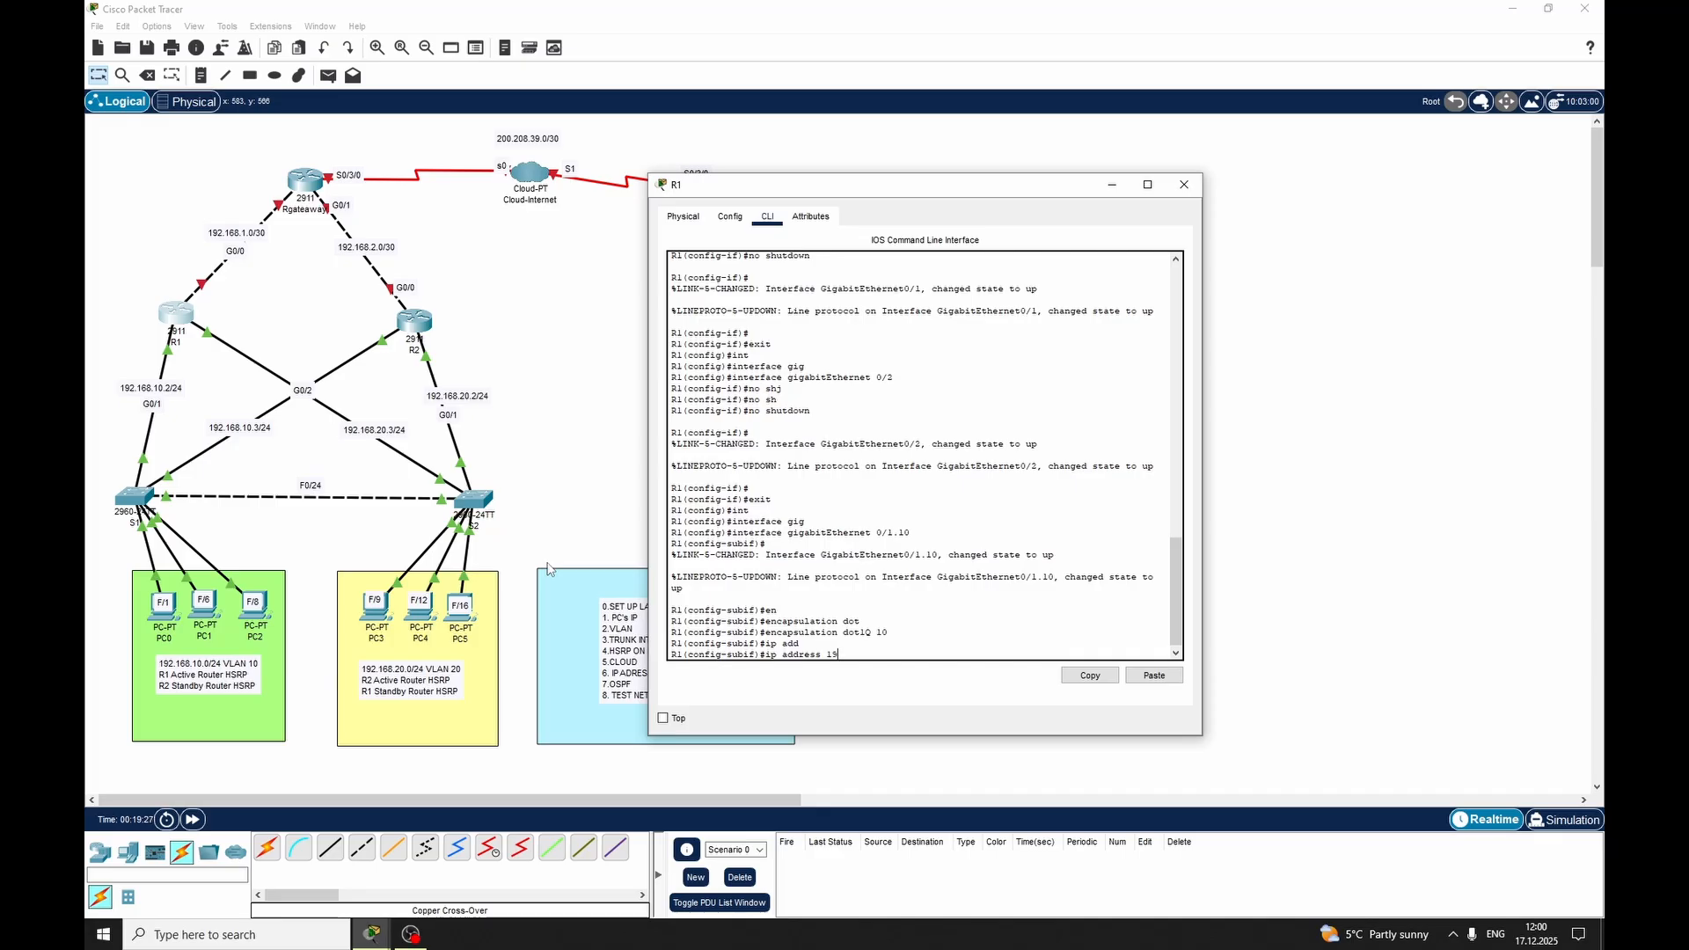
type("192.168.10.2 255.255.255.0")
left_click_drag(834, 654, 973, 659)
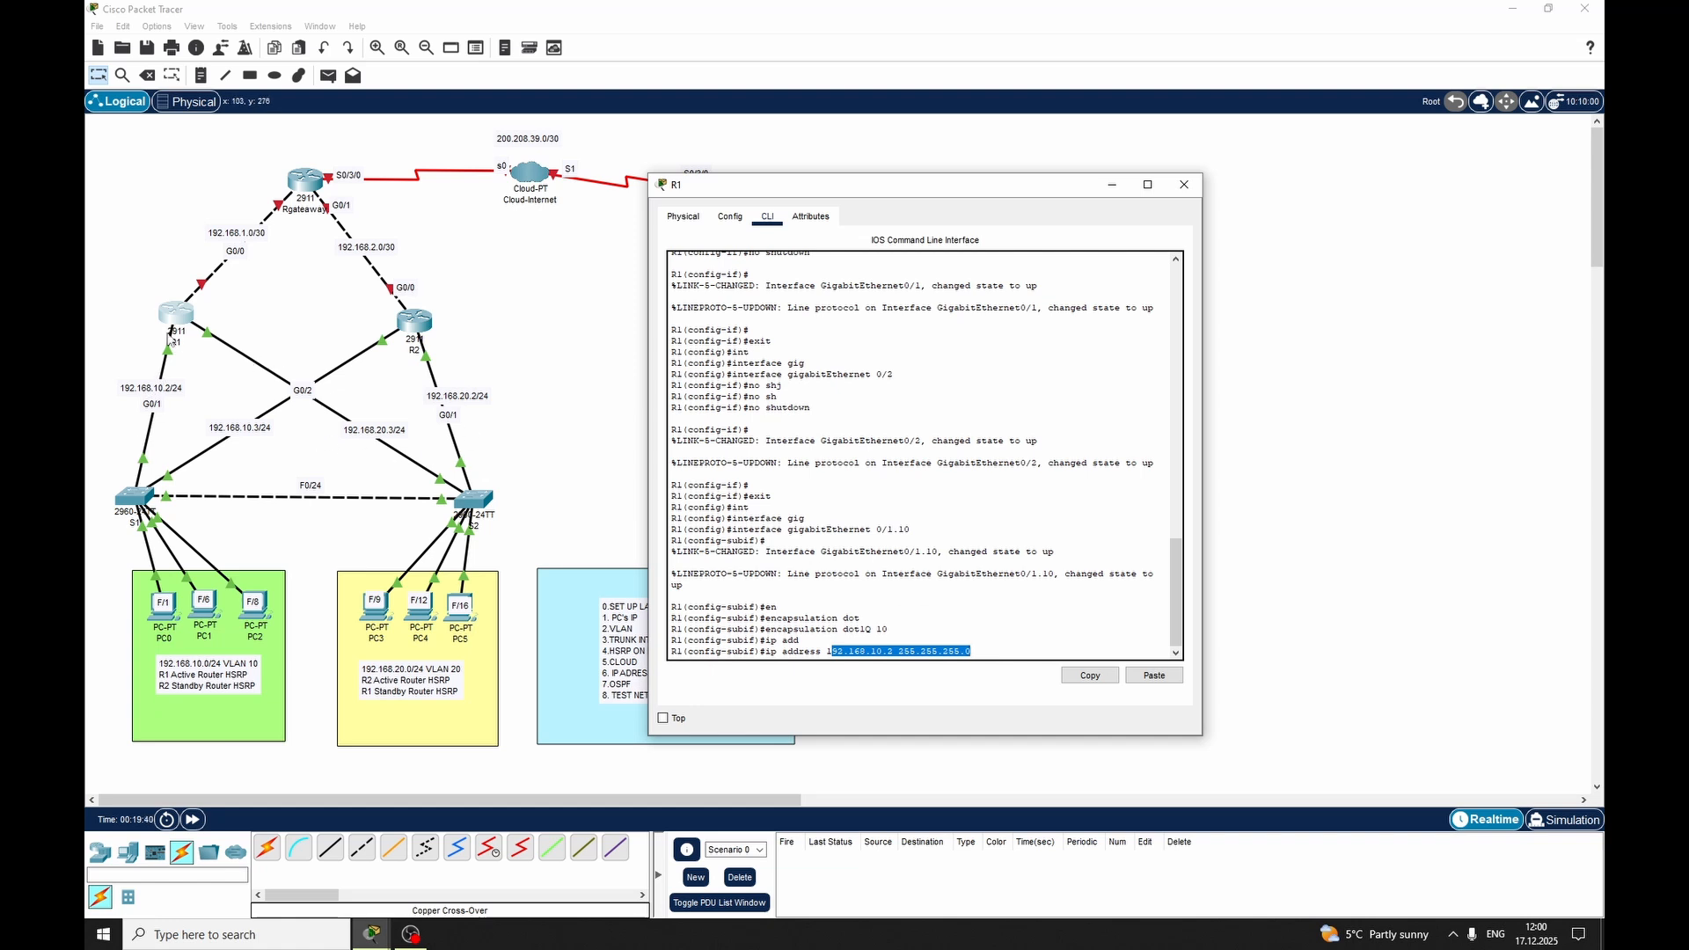
left_click(972, 594)
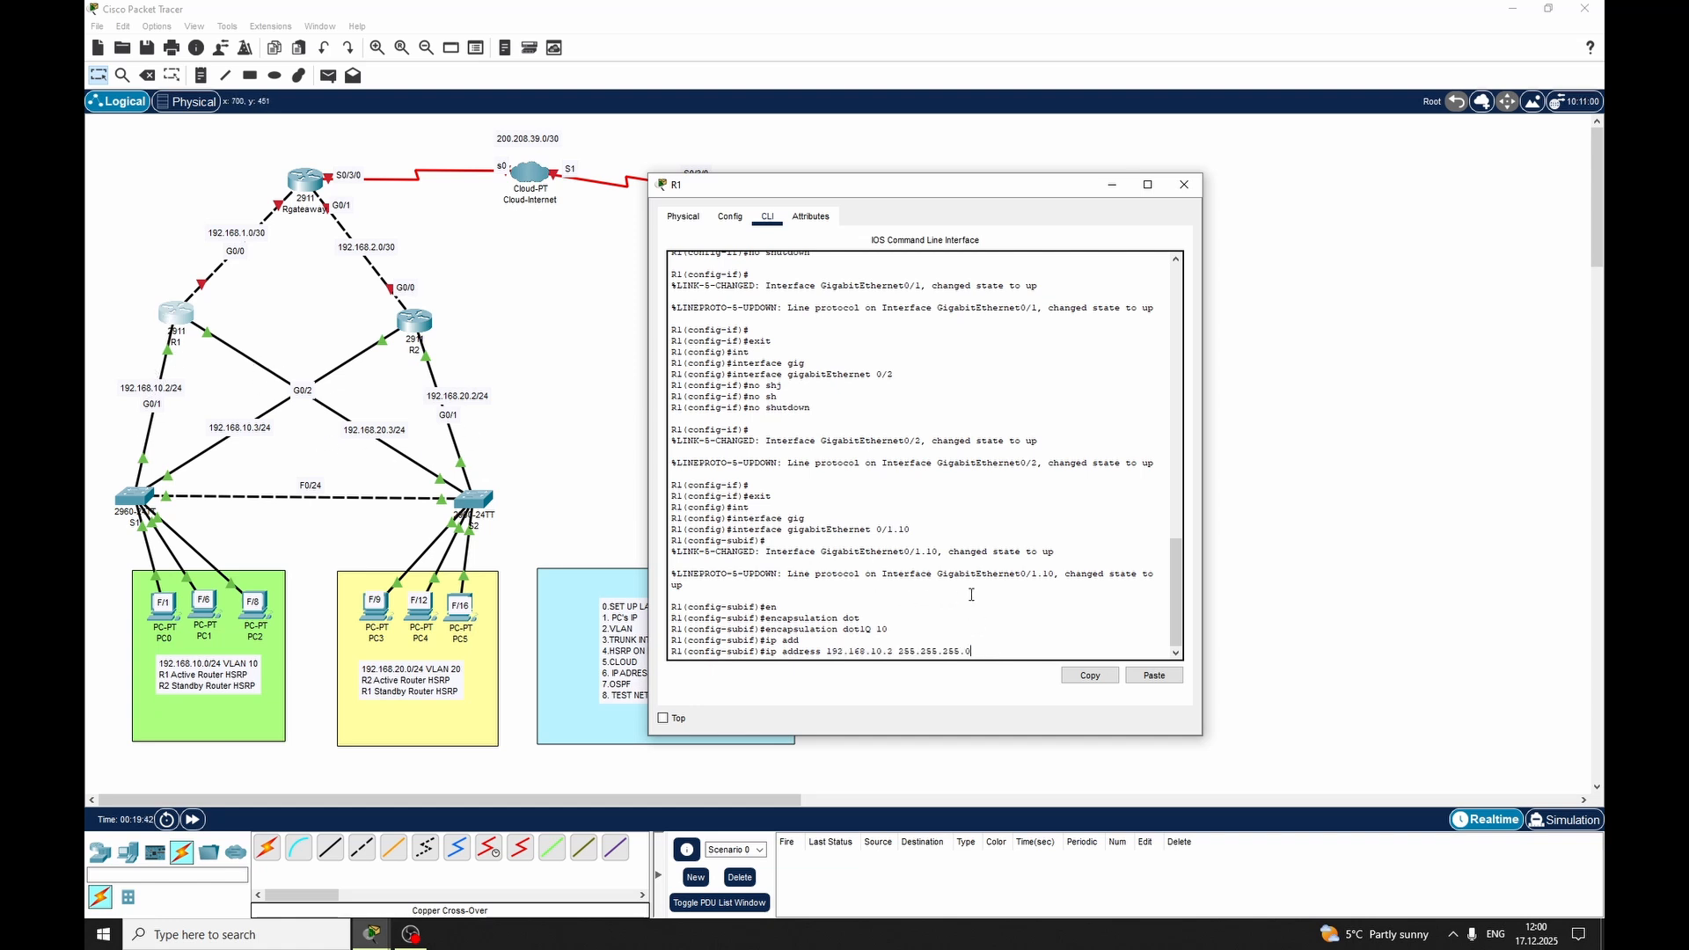
key("Return")
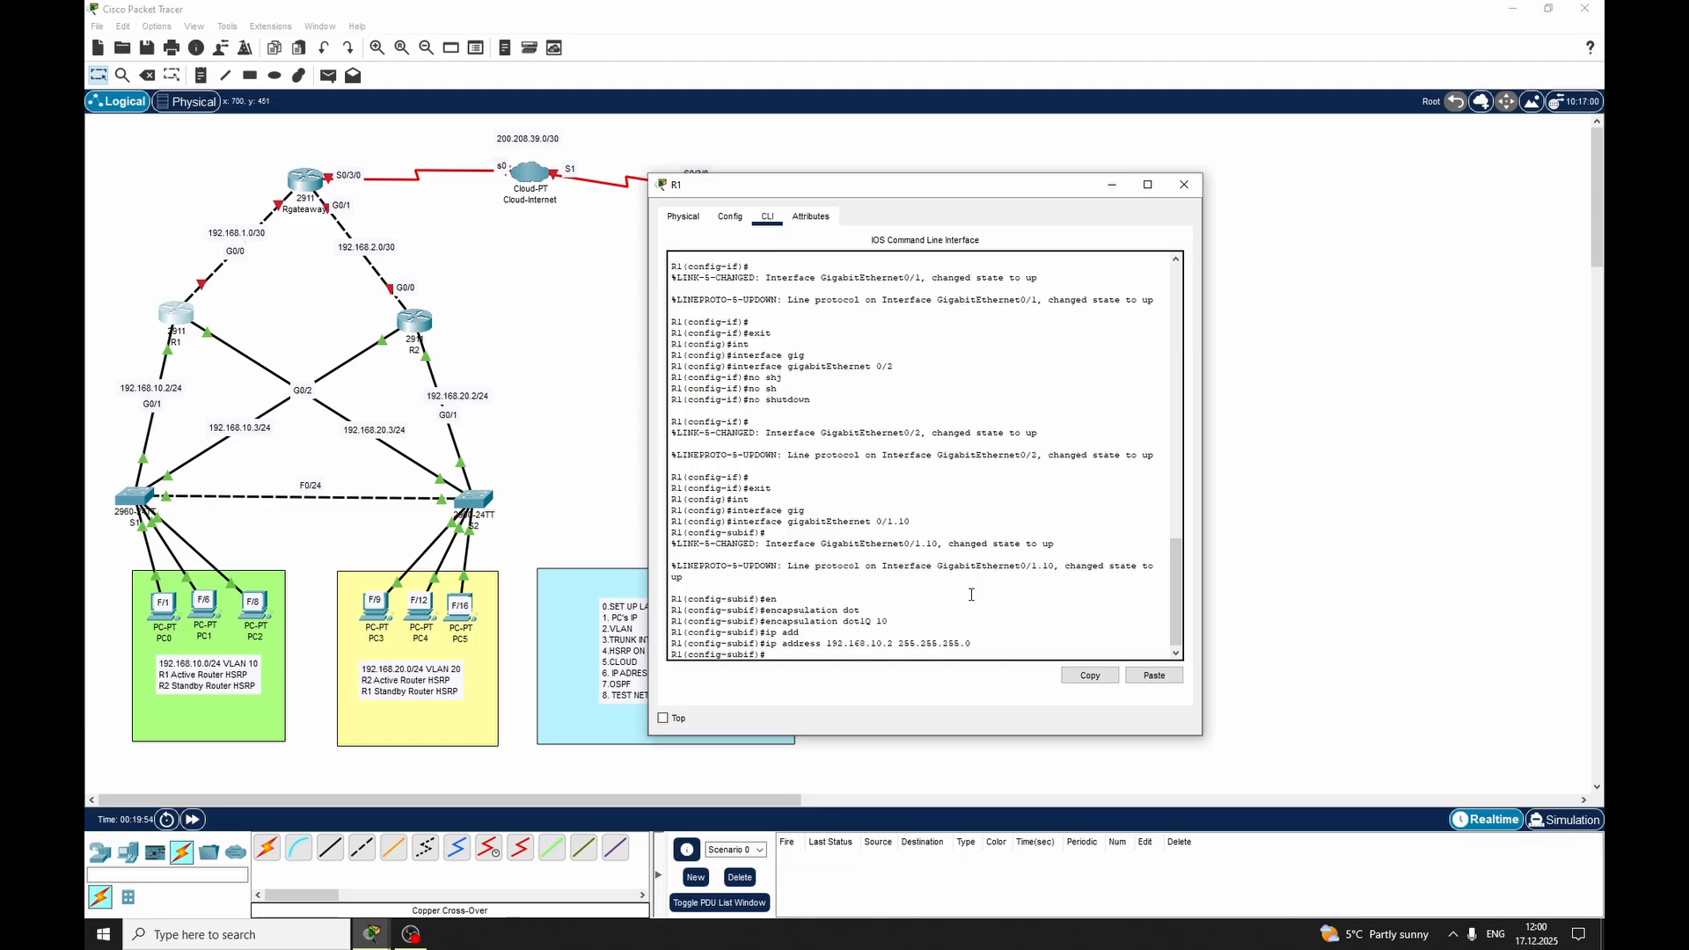
Set the HSRP group 10 virtual IP to 192.168.10.1 on R1's subinterface GigabitEthernet 0/1.10
type("sta")
key("Tab")
type("10")
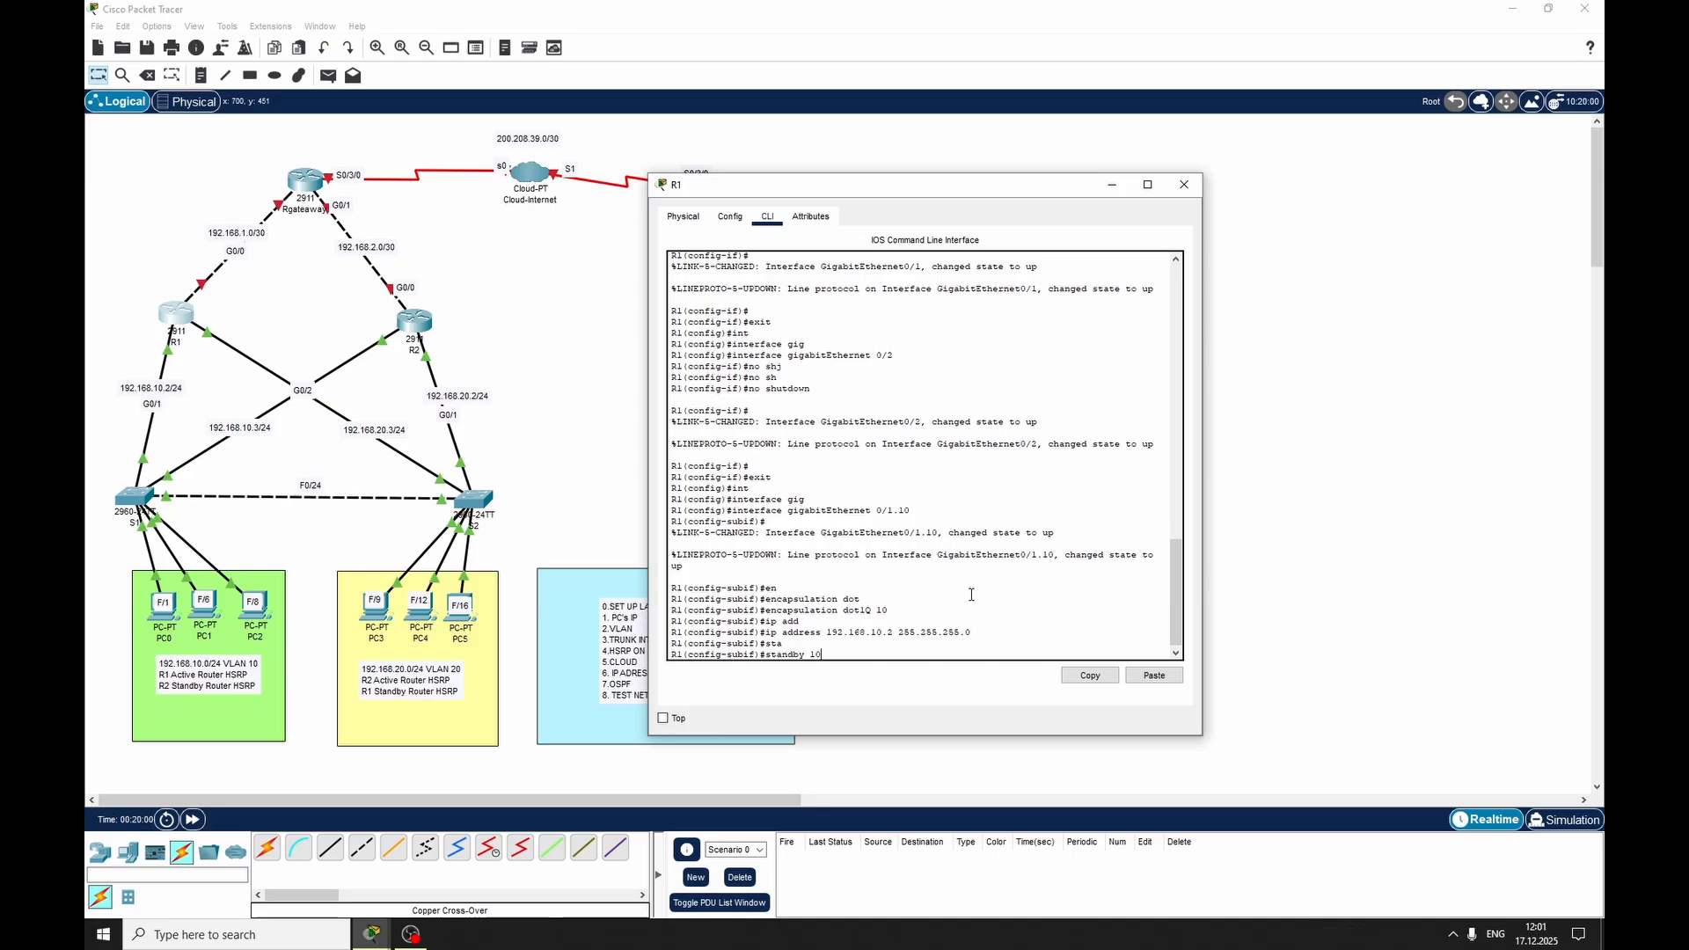
type("192.168.10.1")
key("Return")
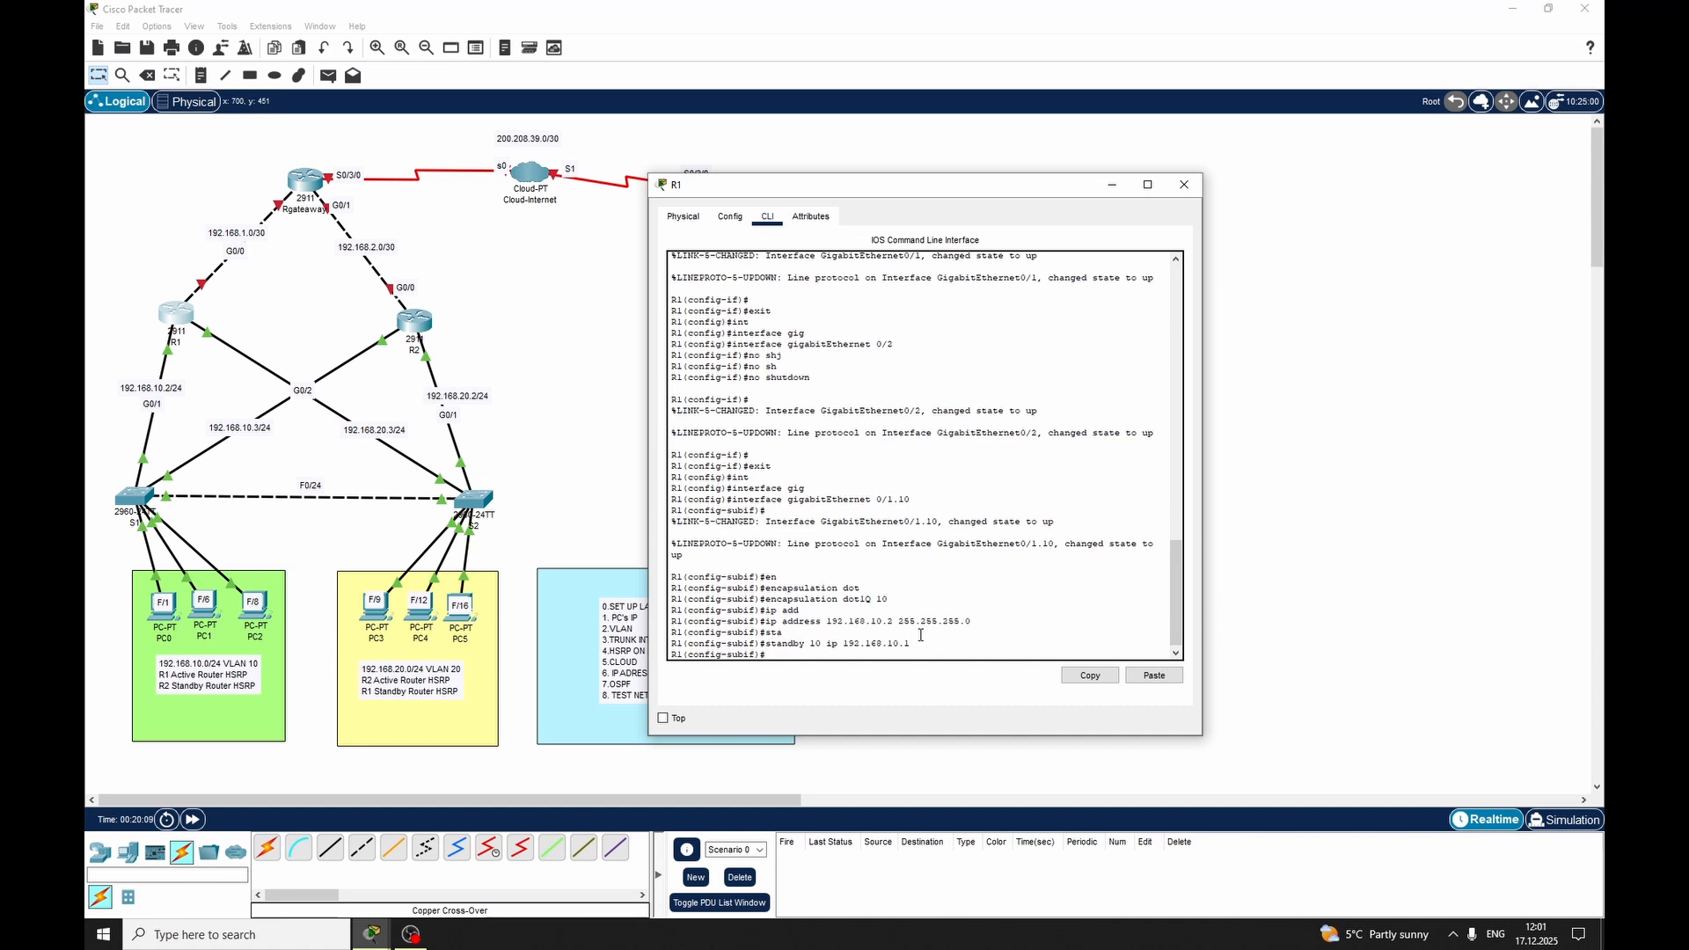
Set the standby group 10 priority to 110 on R1's subinterface GigabitEthernet 0/1.10
type("sta")
key("Tab")
type("10 pri")
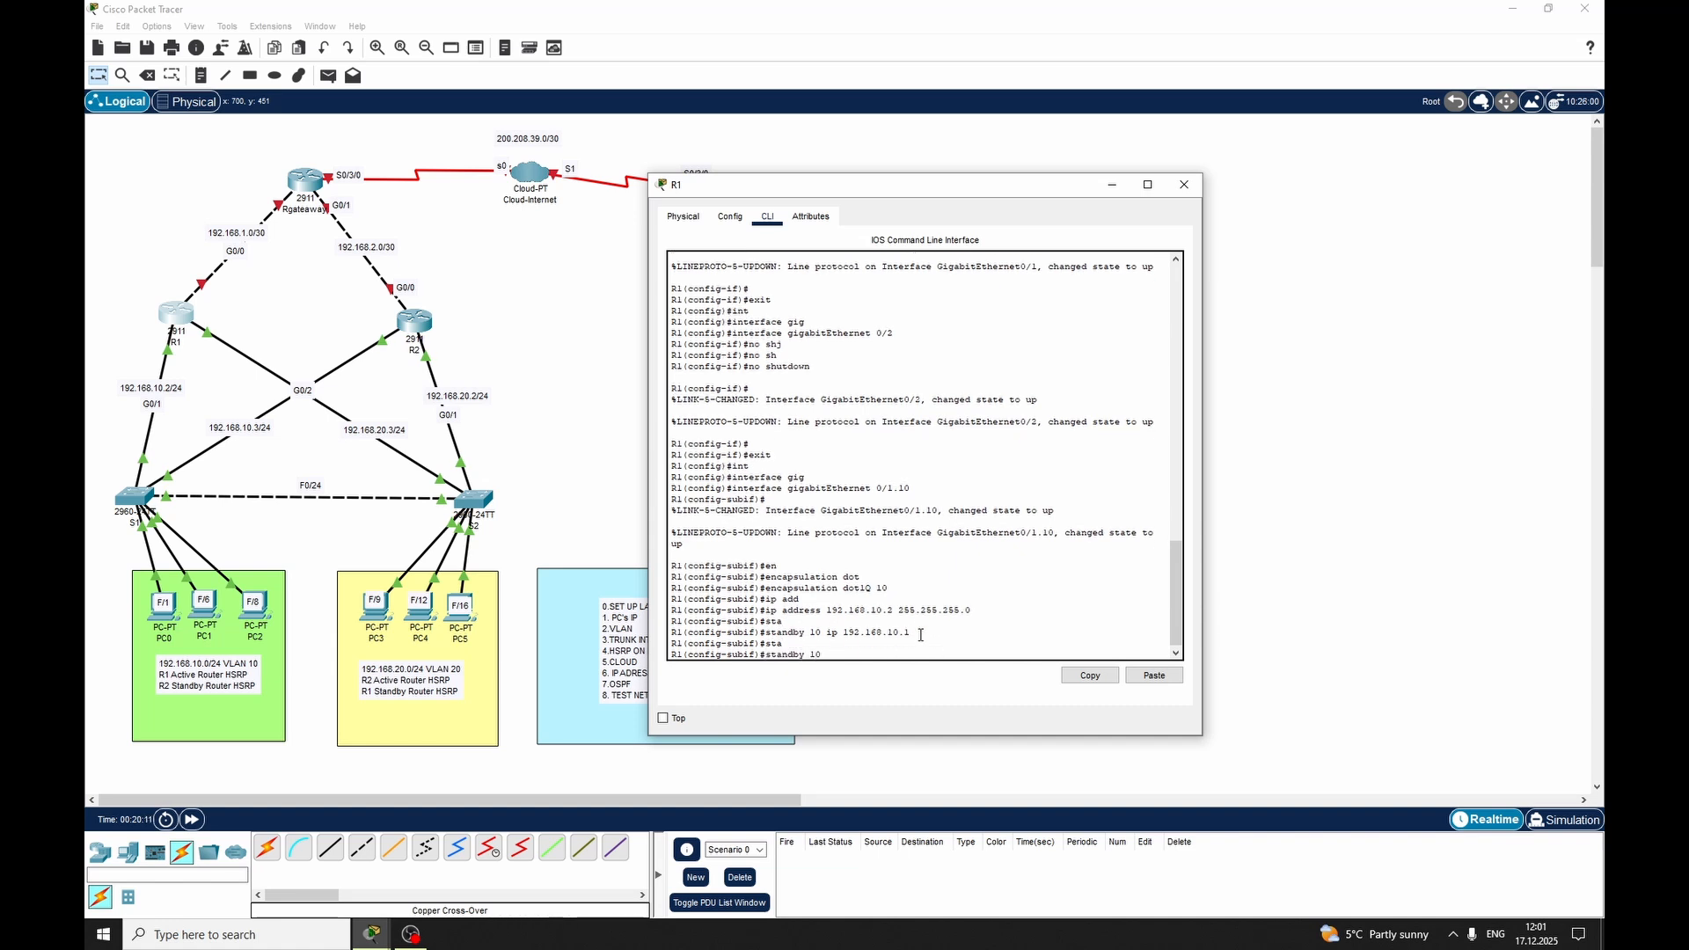
key("Tab")
type("1")
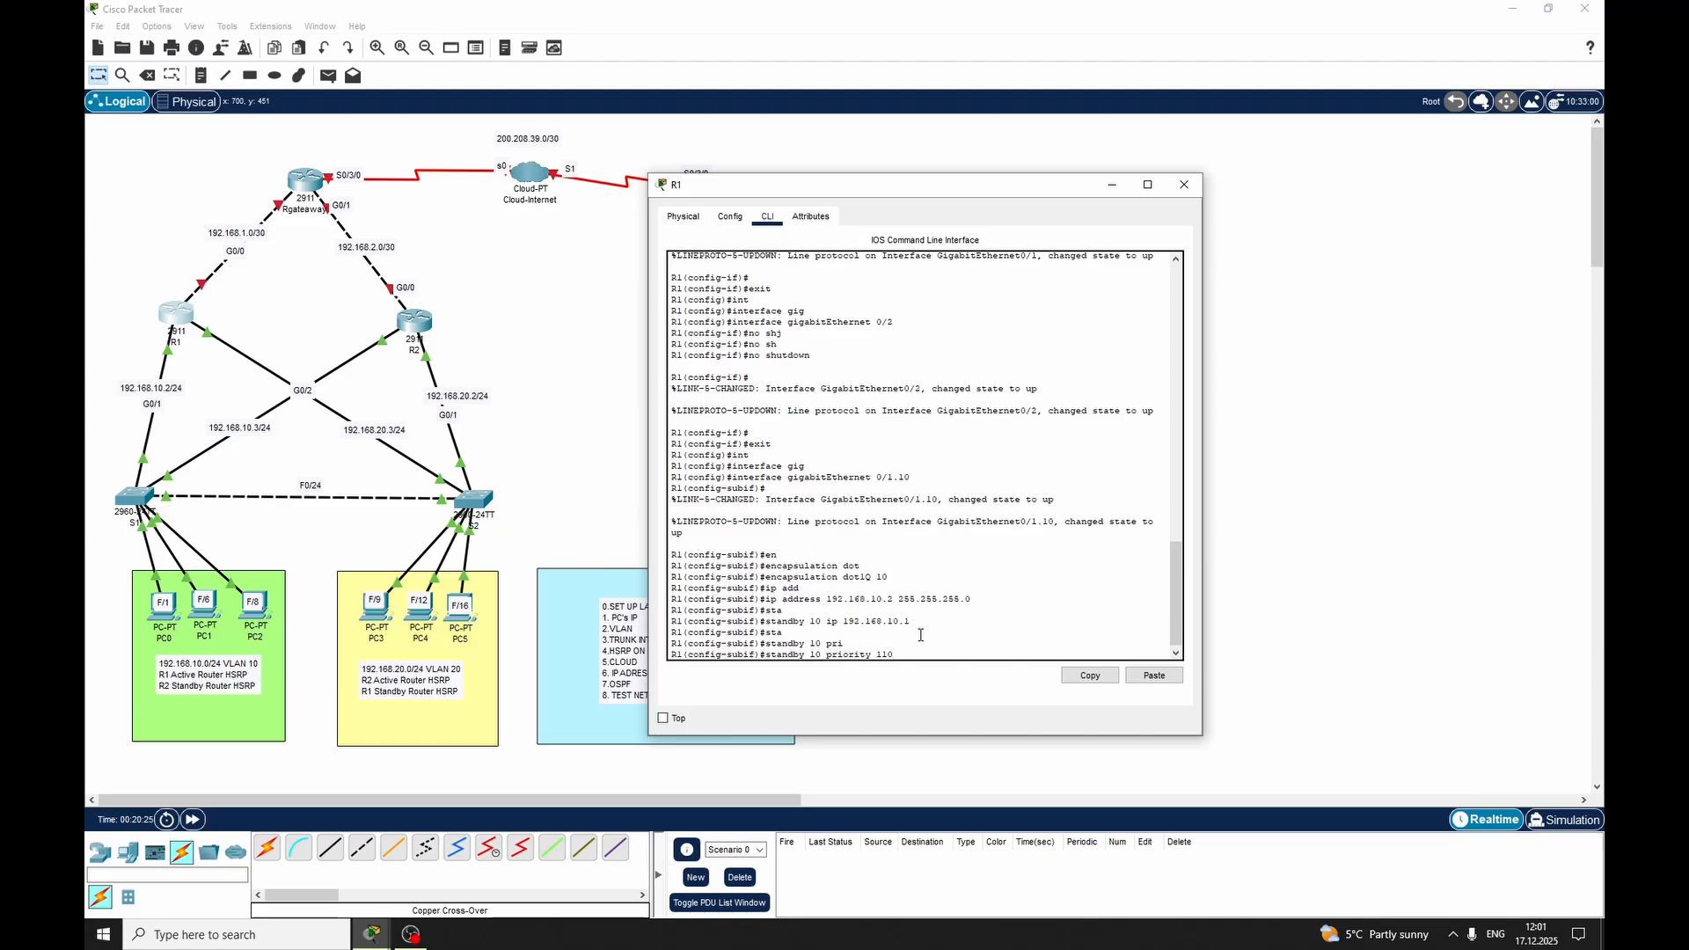
key("Return")
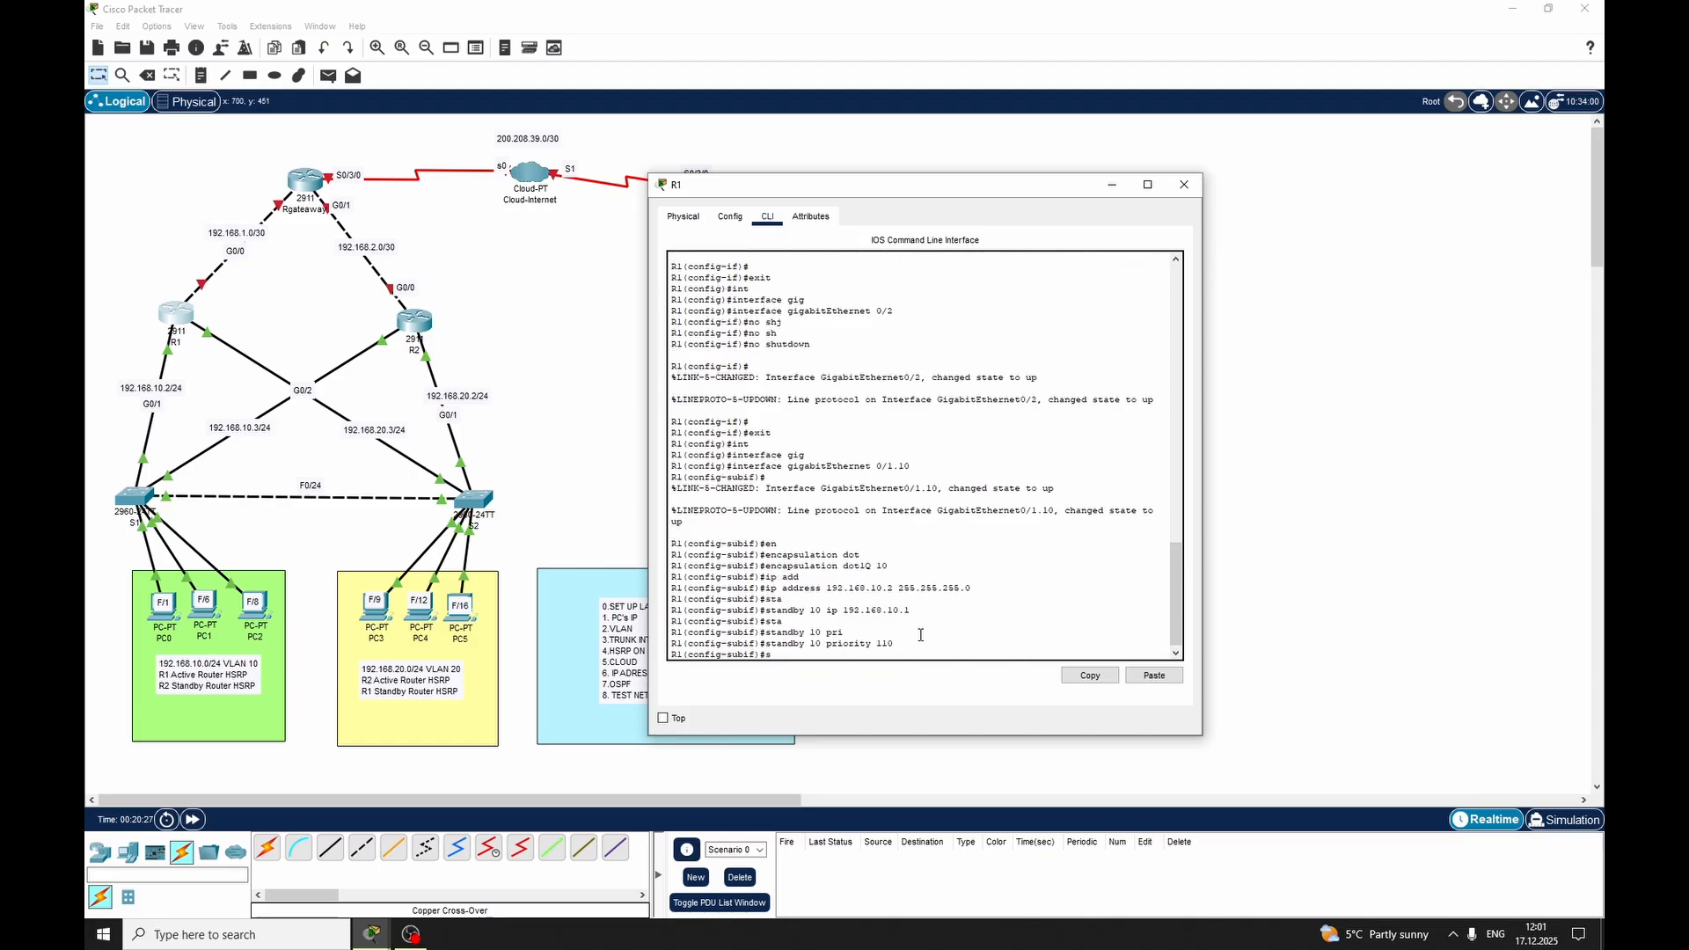
type("sta")
key("BackSpace")
key("BackSpace")
key("BackSpace")
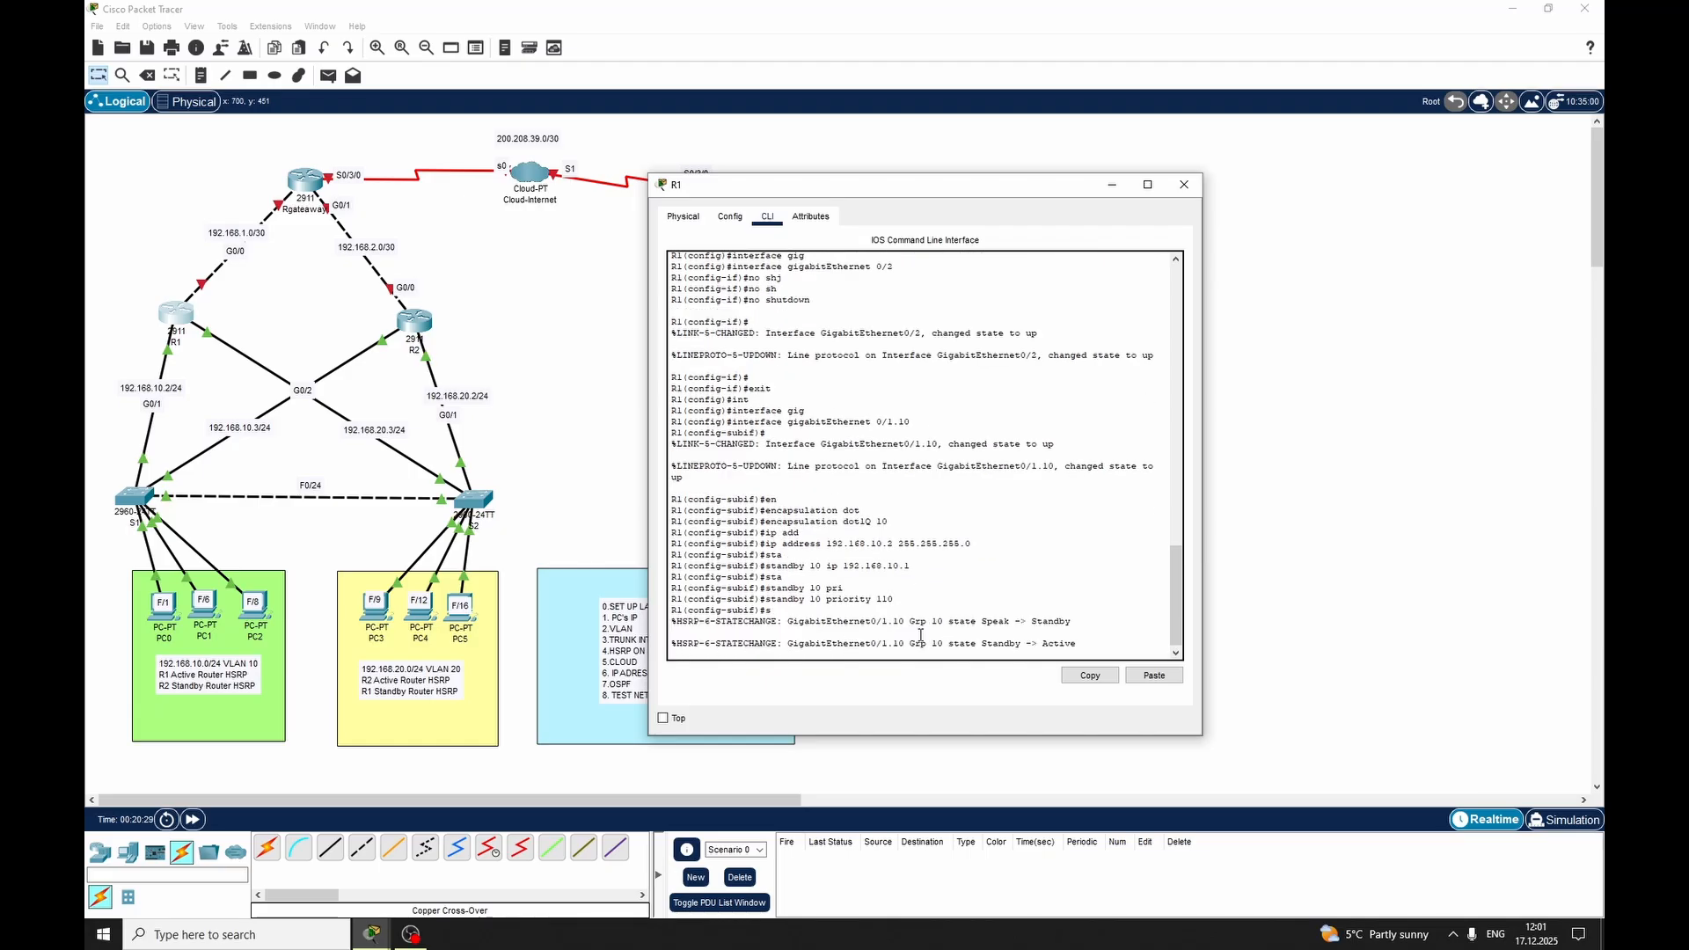
key("Return")
key("Return")
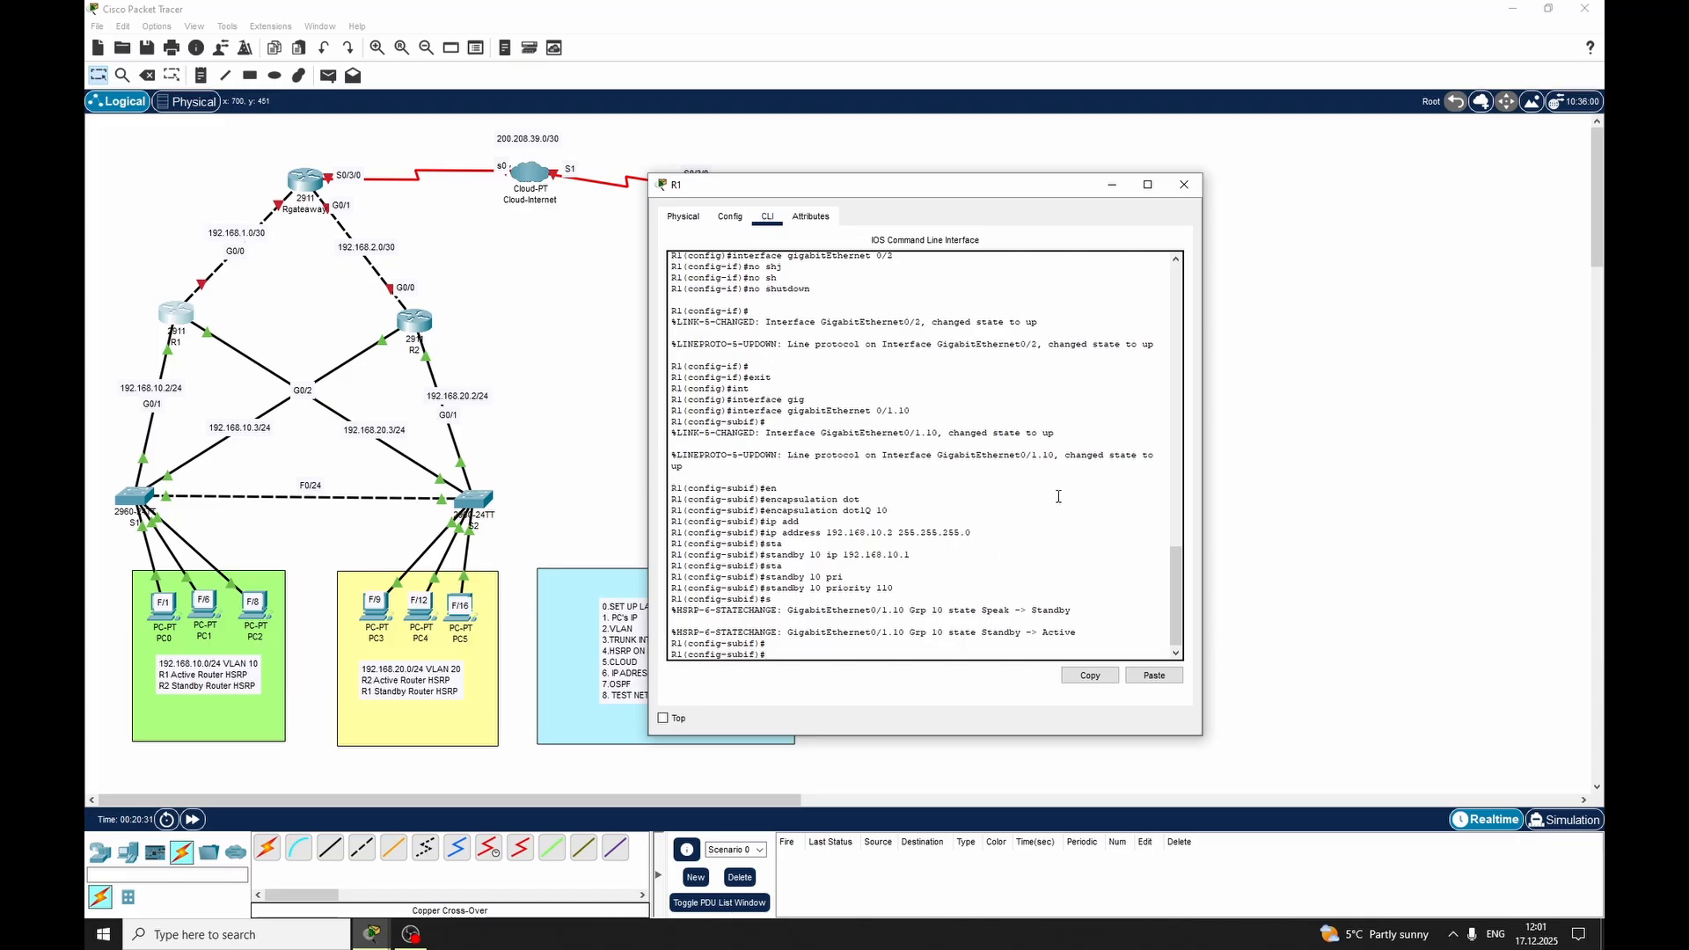
Set the standby protocol to version 2 on R1's subinterface GigabitEthernet 0/1.10
type("sta")
key("Tab")
type("v")
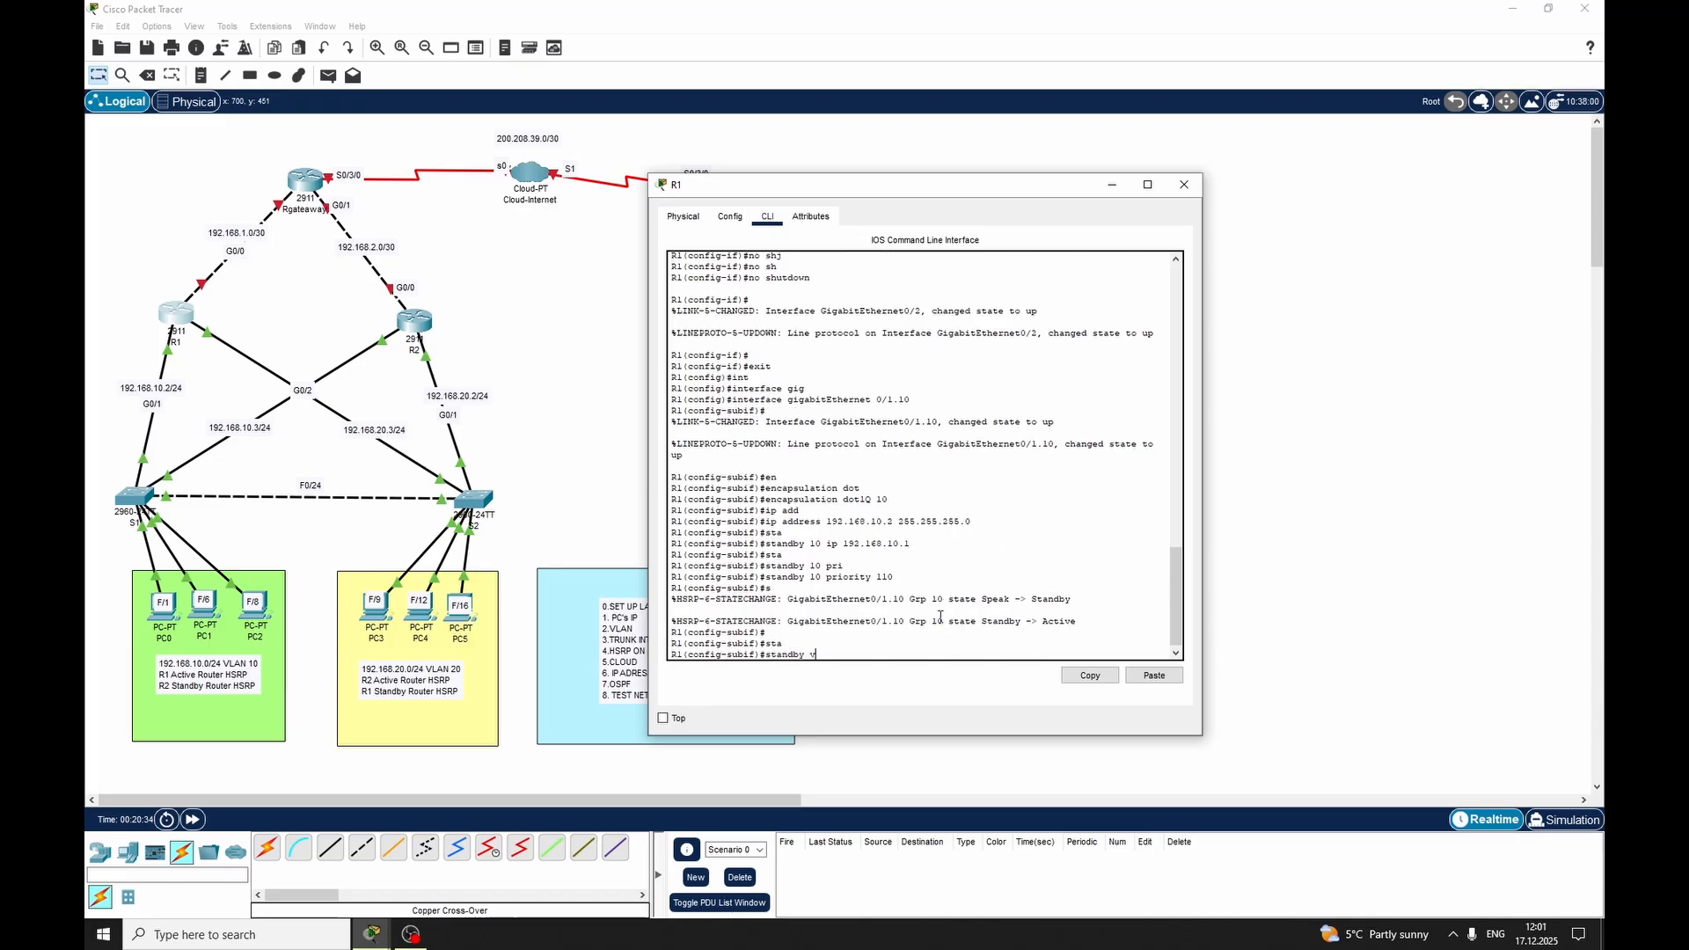
type("er")
key("Tab")
type("2")
key("Return")
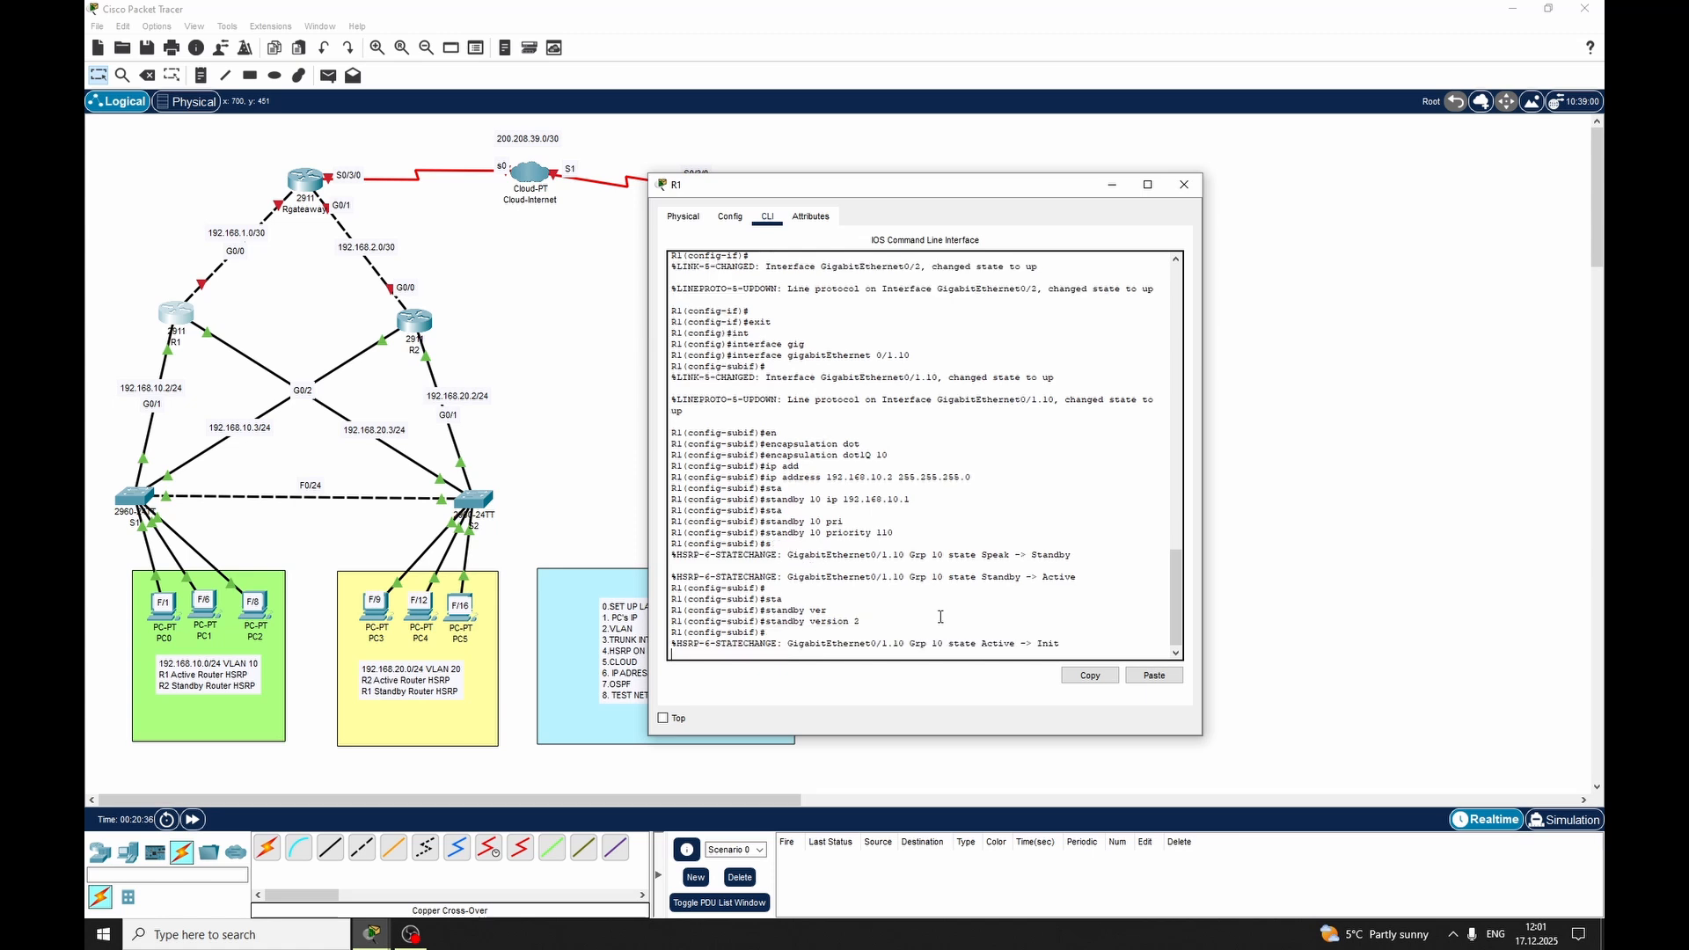
key("Return")
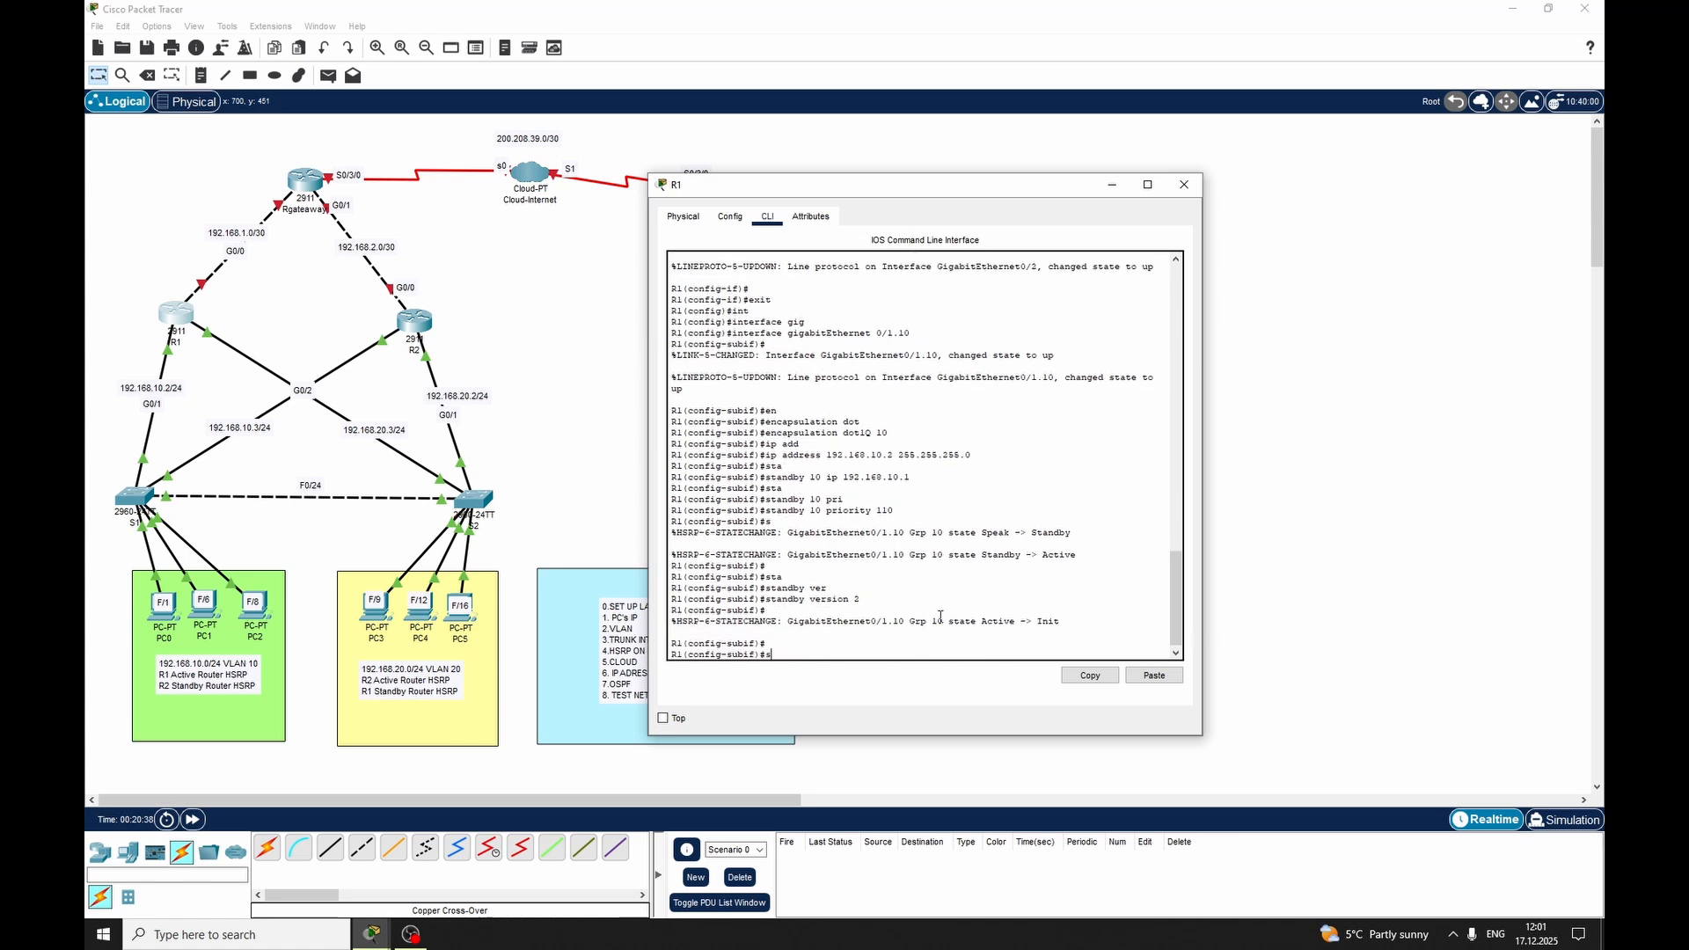
Enter standby preempt without a group number on R1's subinterface GigabitEthernet 0/1.10, exit the subinterface and close R1's window
type("standby p")
key("Tab")
type("re")
key("Tab")
key("Return")
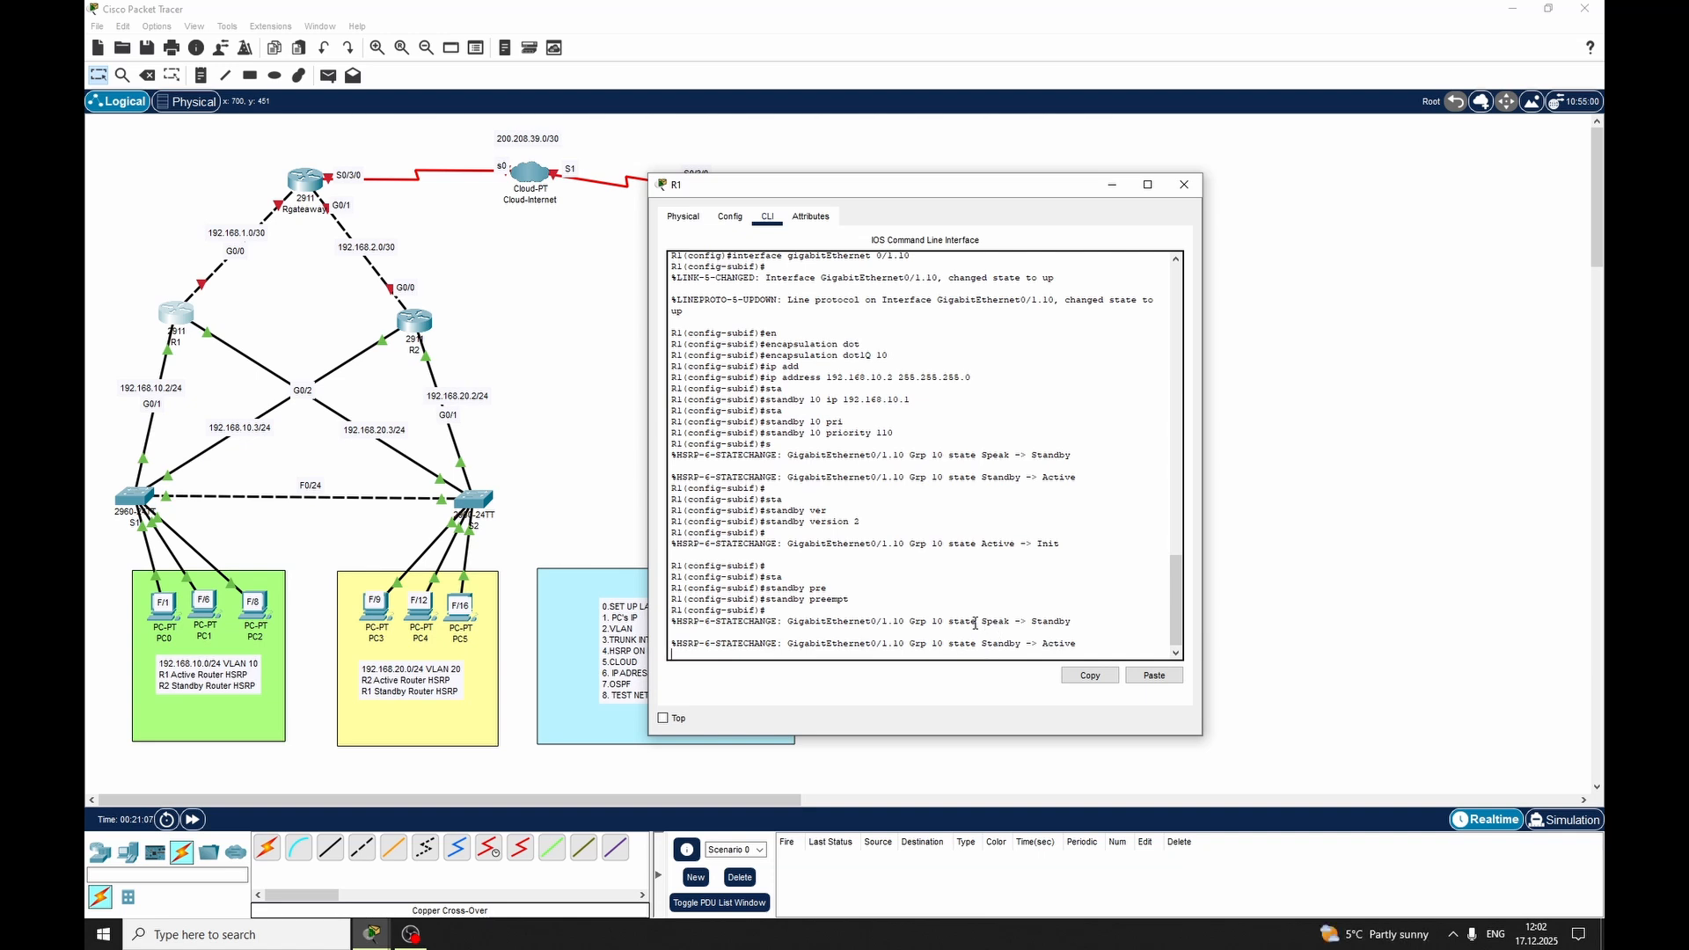
key("Return")
key("Return")
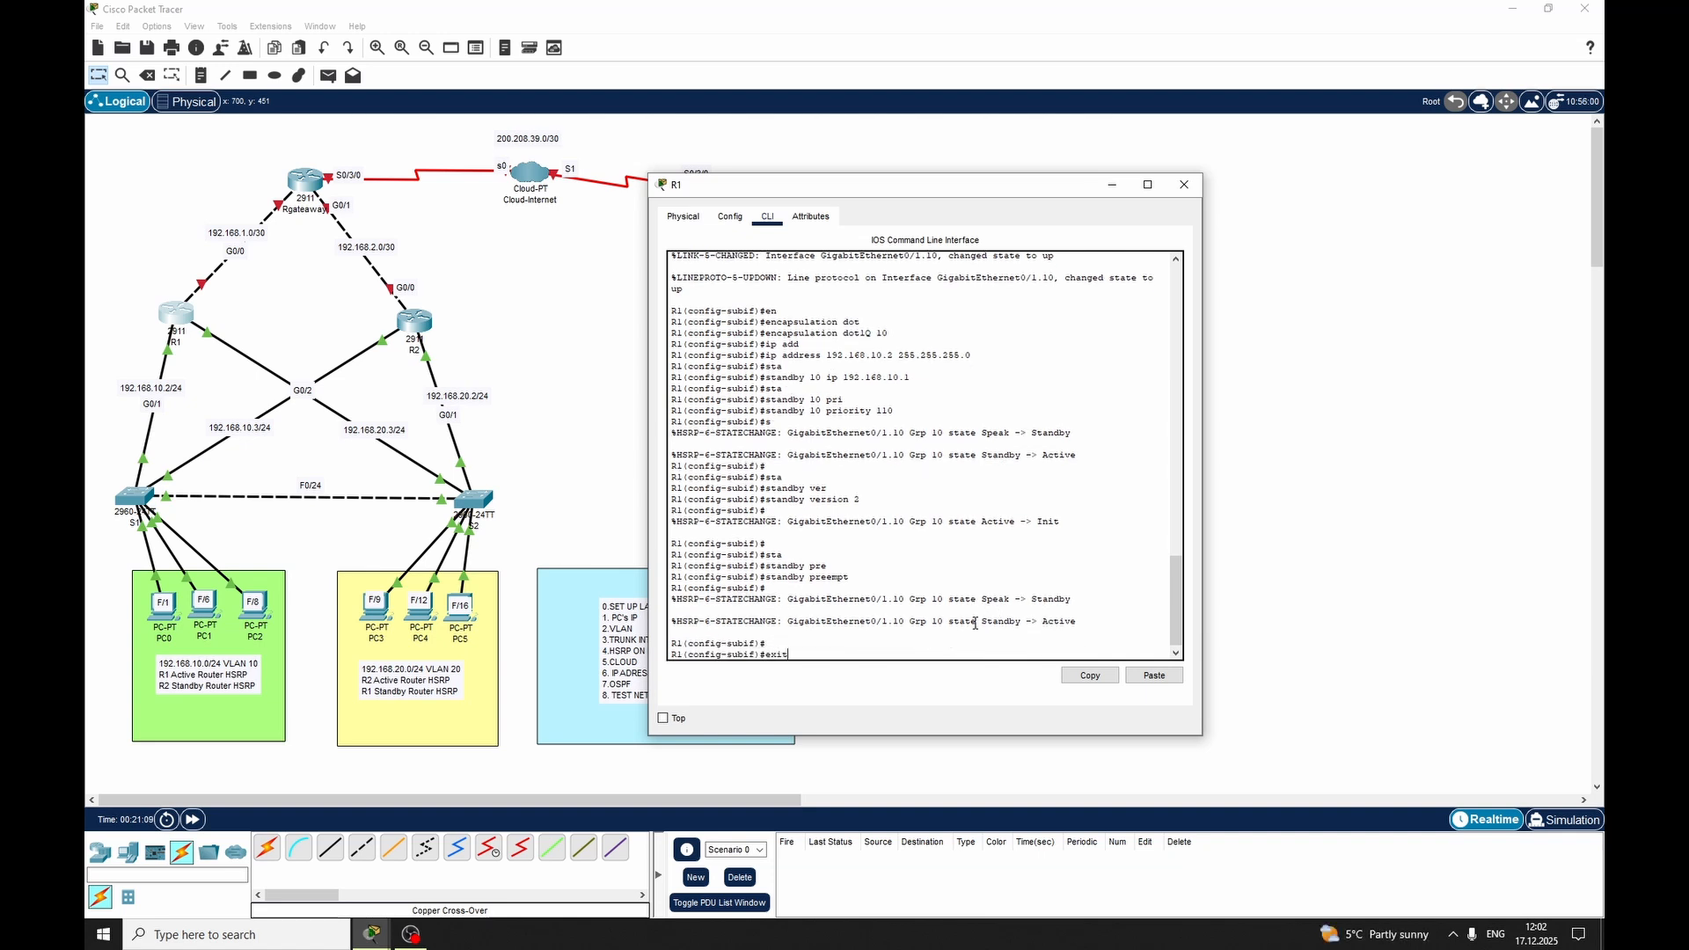
type("exit")
key("Return")
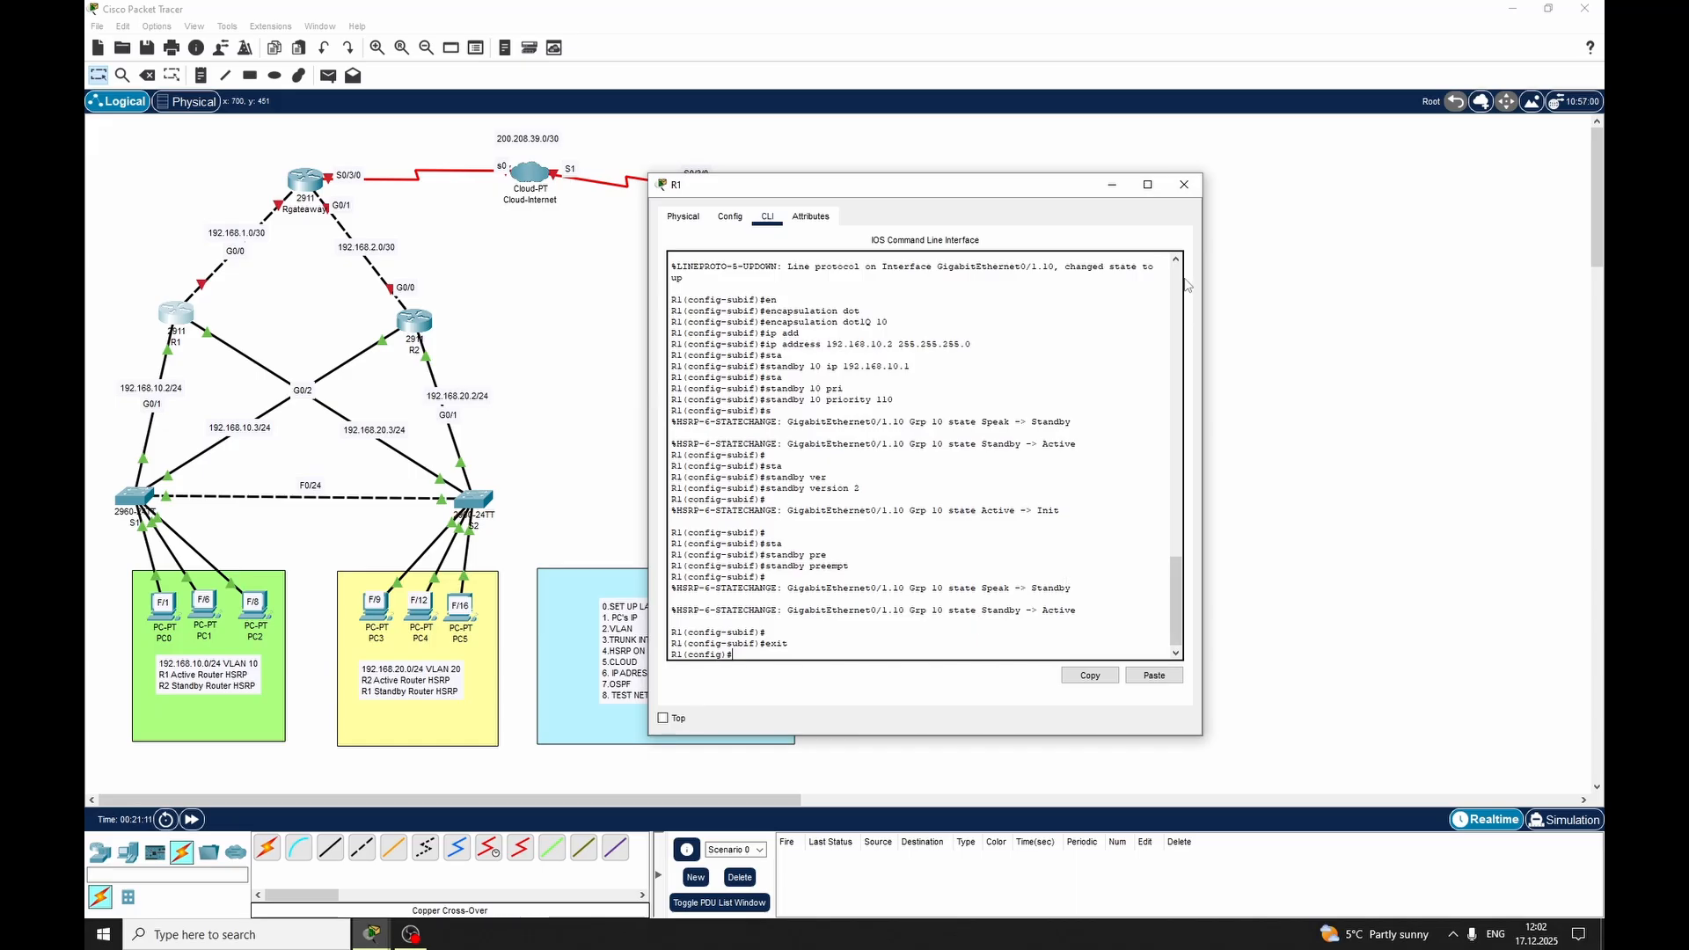
left_click(1183, 185)
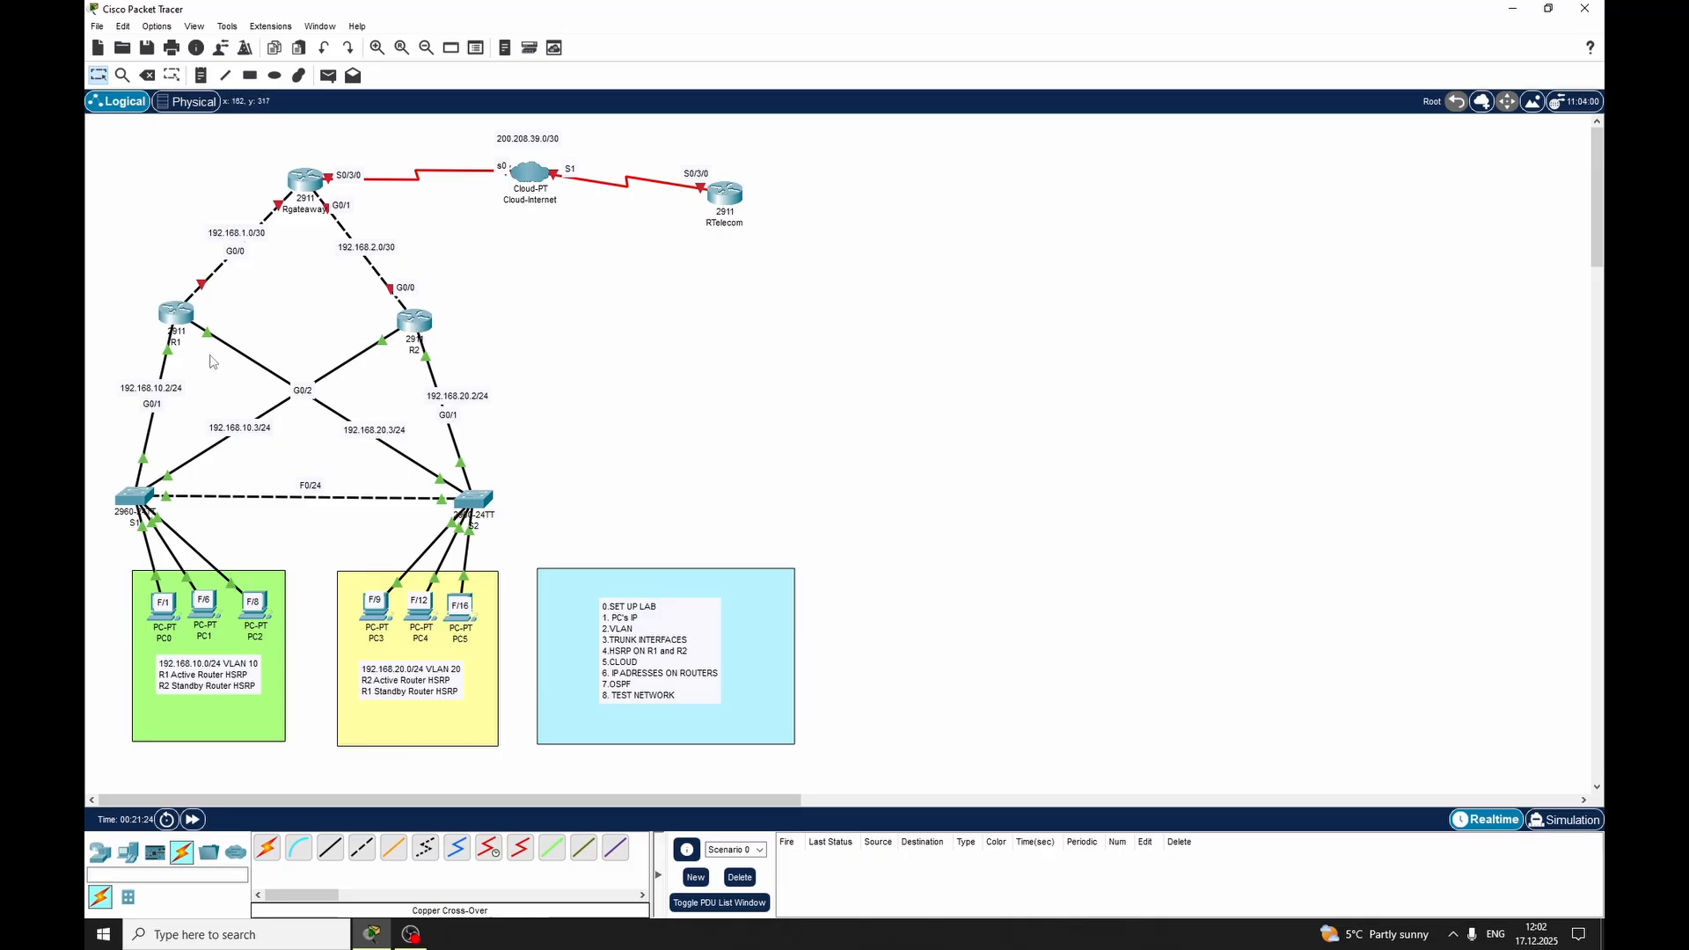
Reopen router R1's command line and re-enter subinterface GigabitEthernet 0/1.10
left_click(175, 315)
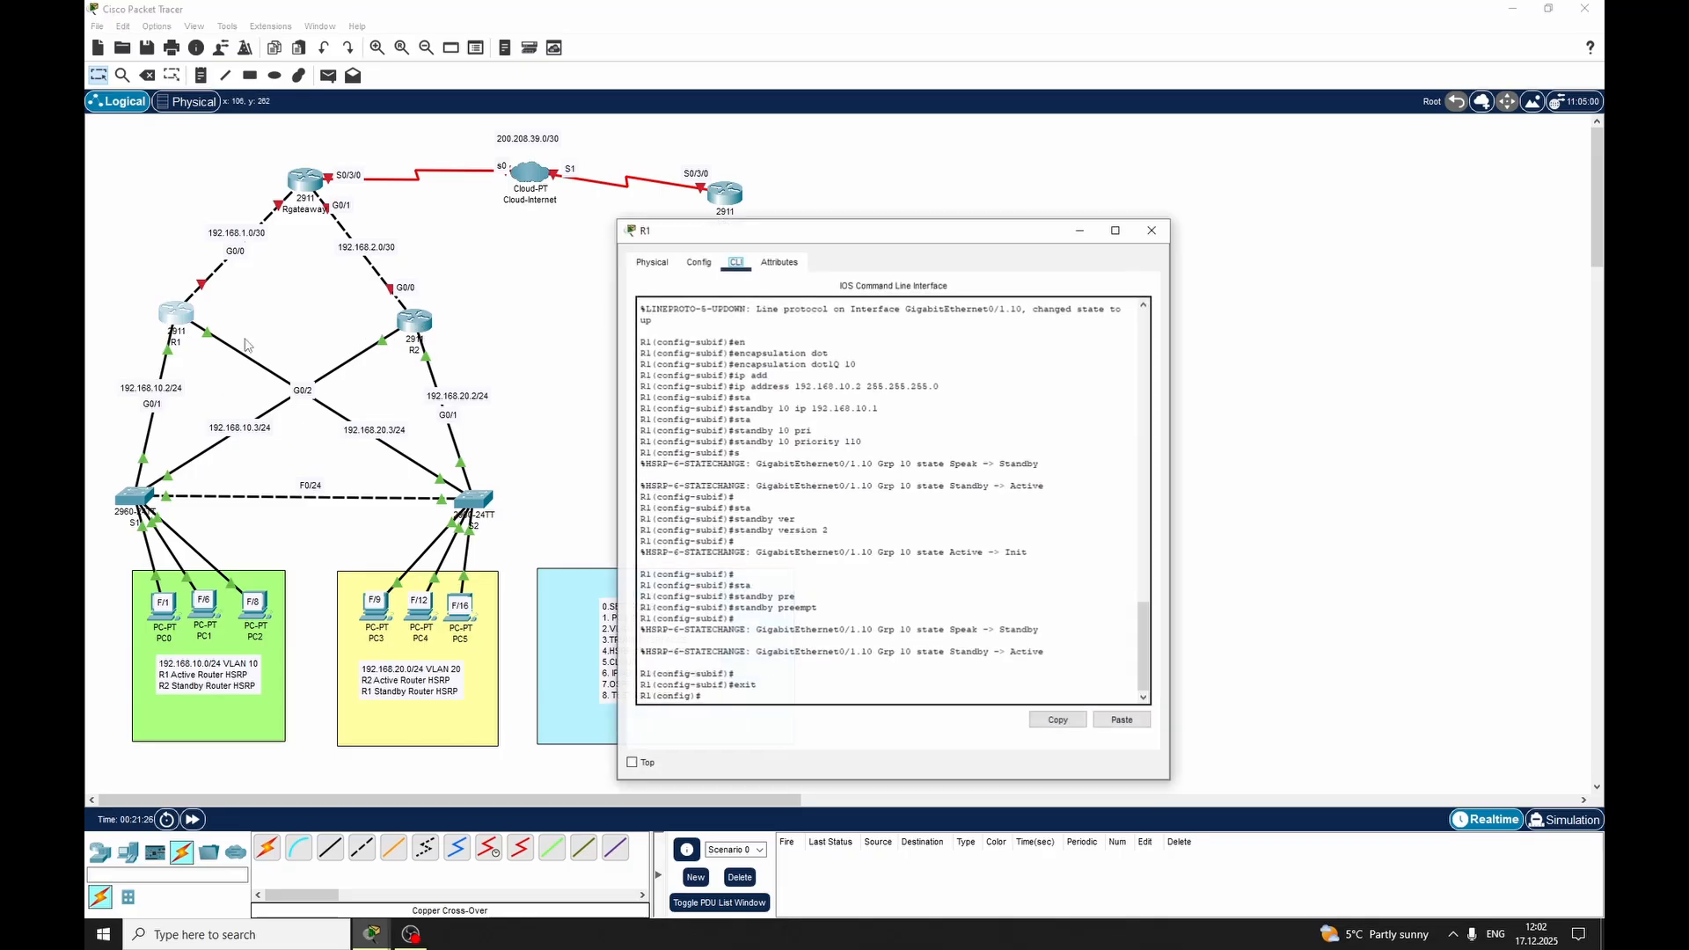
left_click(817, 606)
left_click_drag(817, 606, 731, 607)
left_click(788, 671)
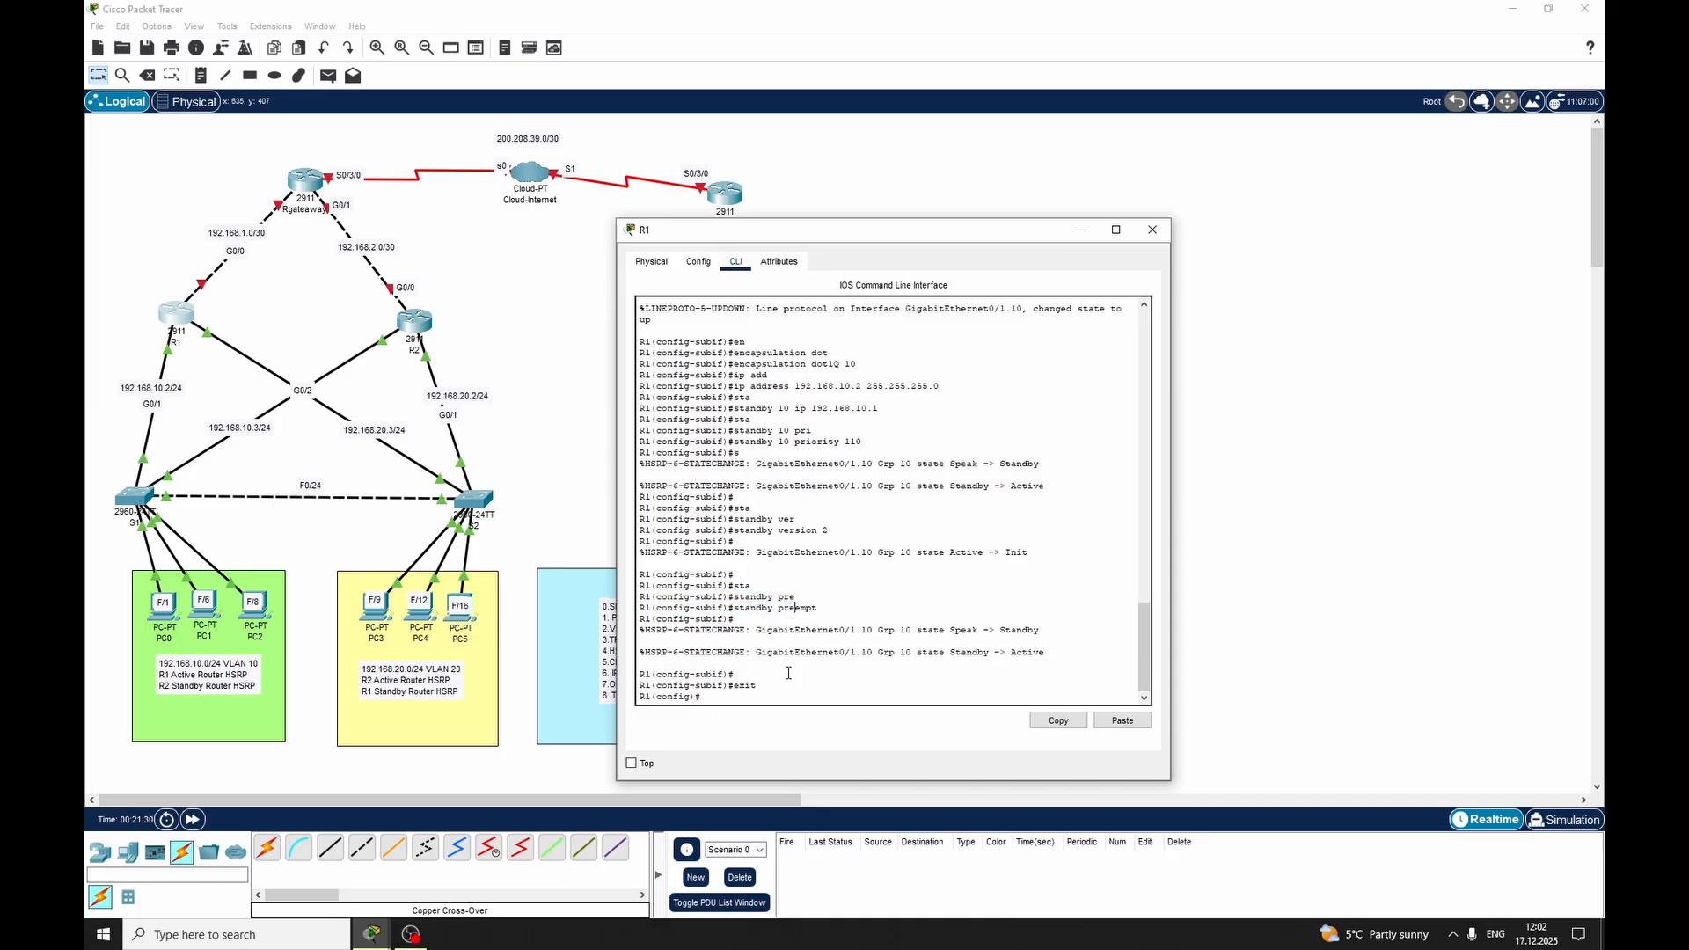
type("int")
key("Tab")
type("gig")
key("Tab")
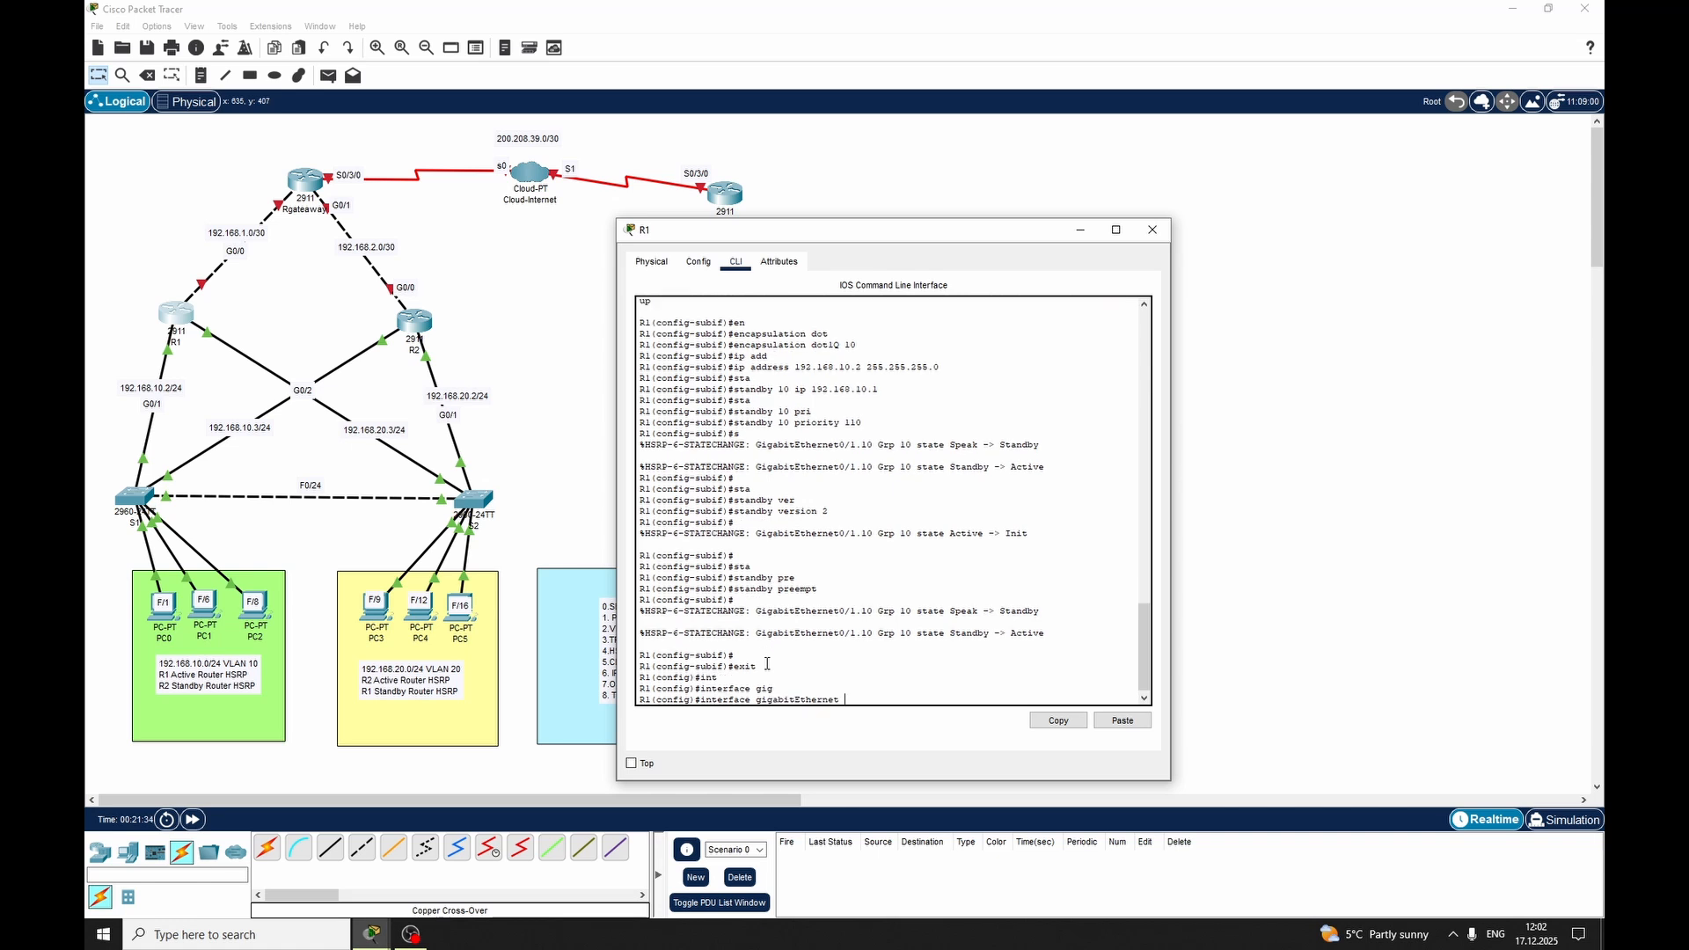
type("0/1.10")
key("Return")
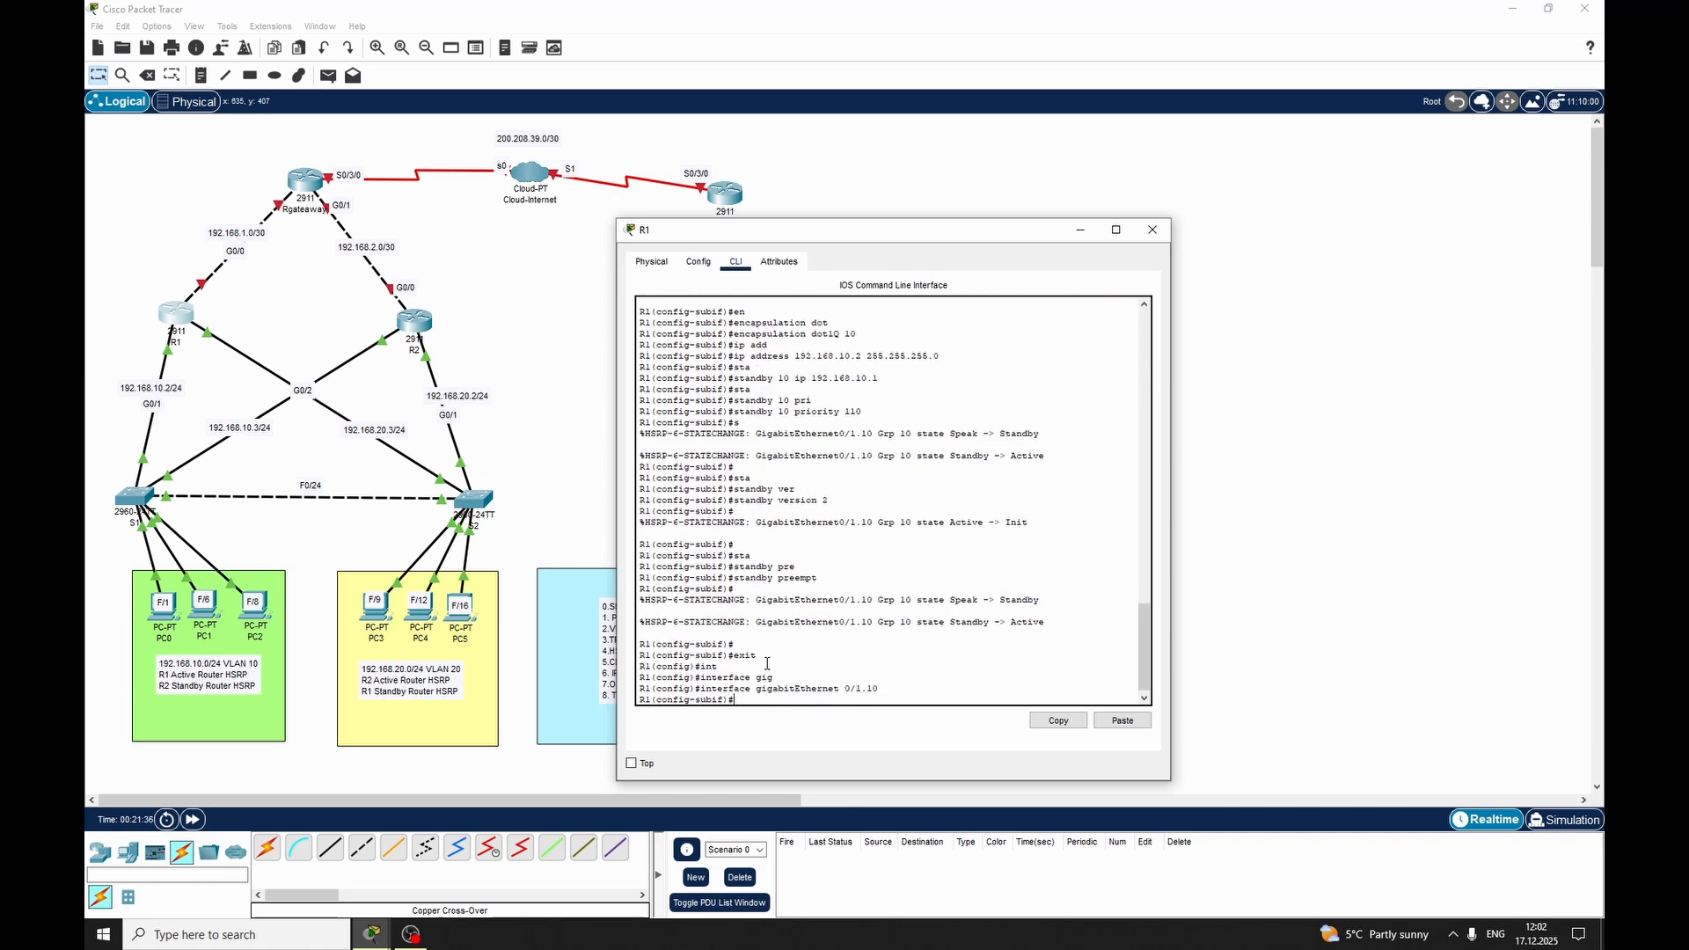
Try to enable preemption for group 10 with the command standby preempt 10
type("sta")
key("Tab")
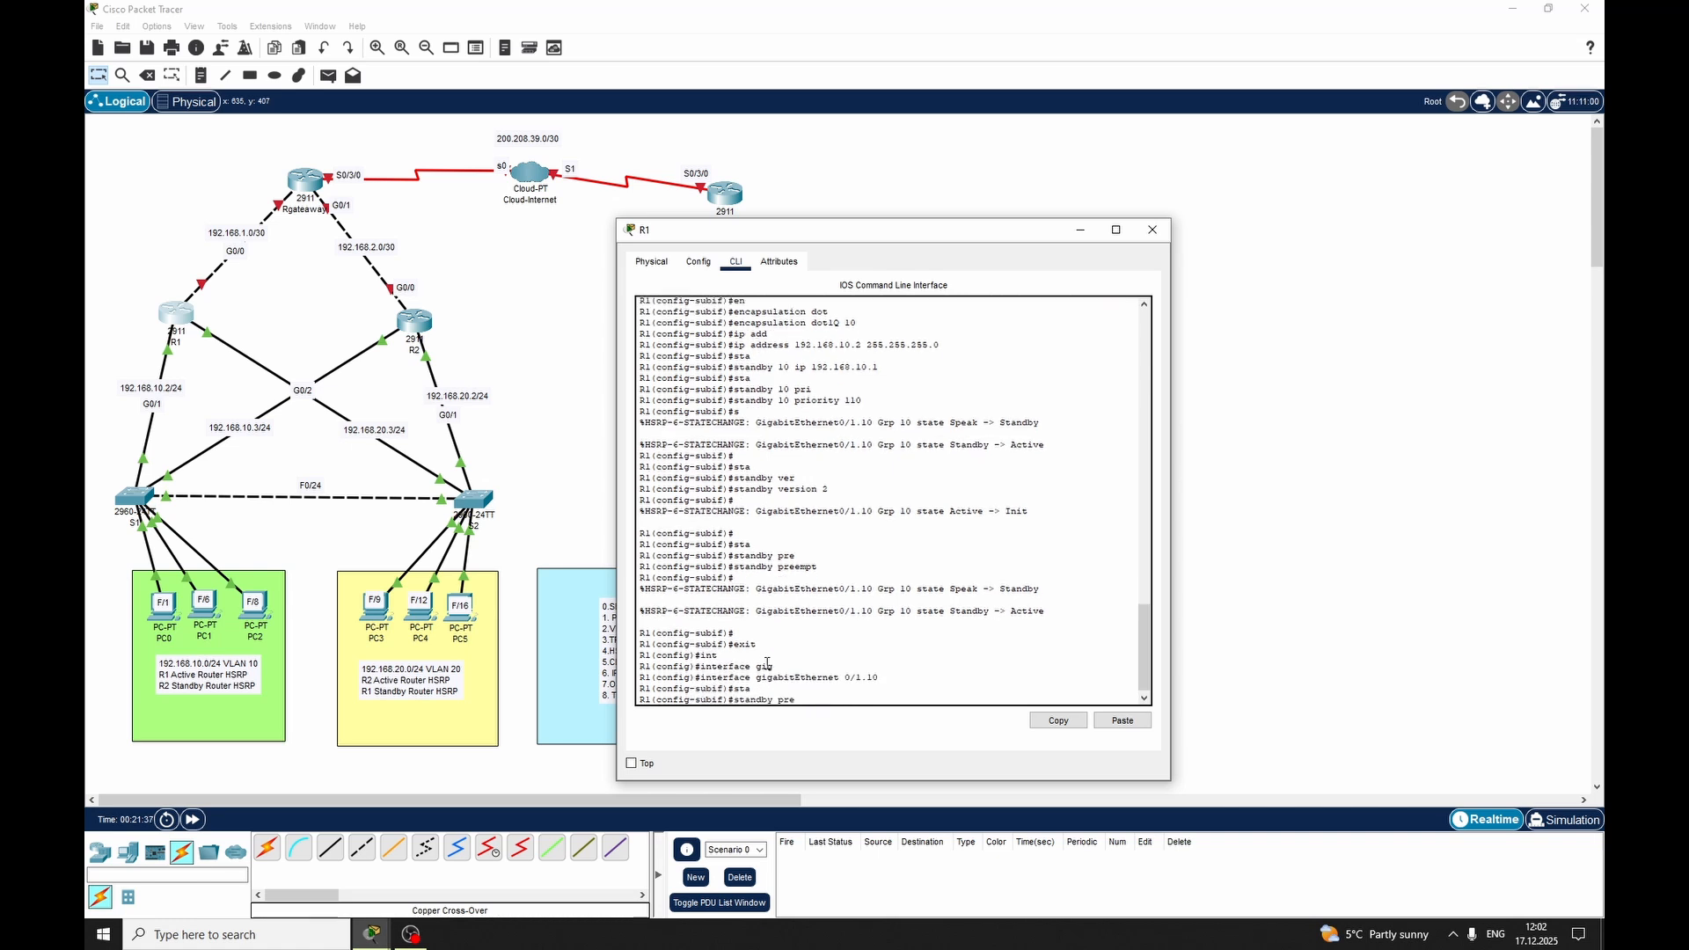
type("pre")
key("Tab")
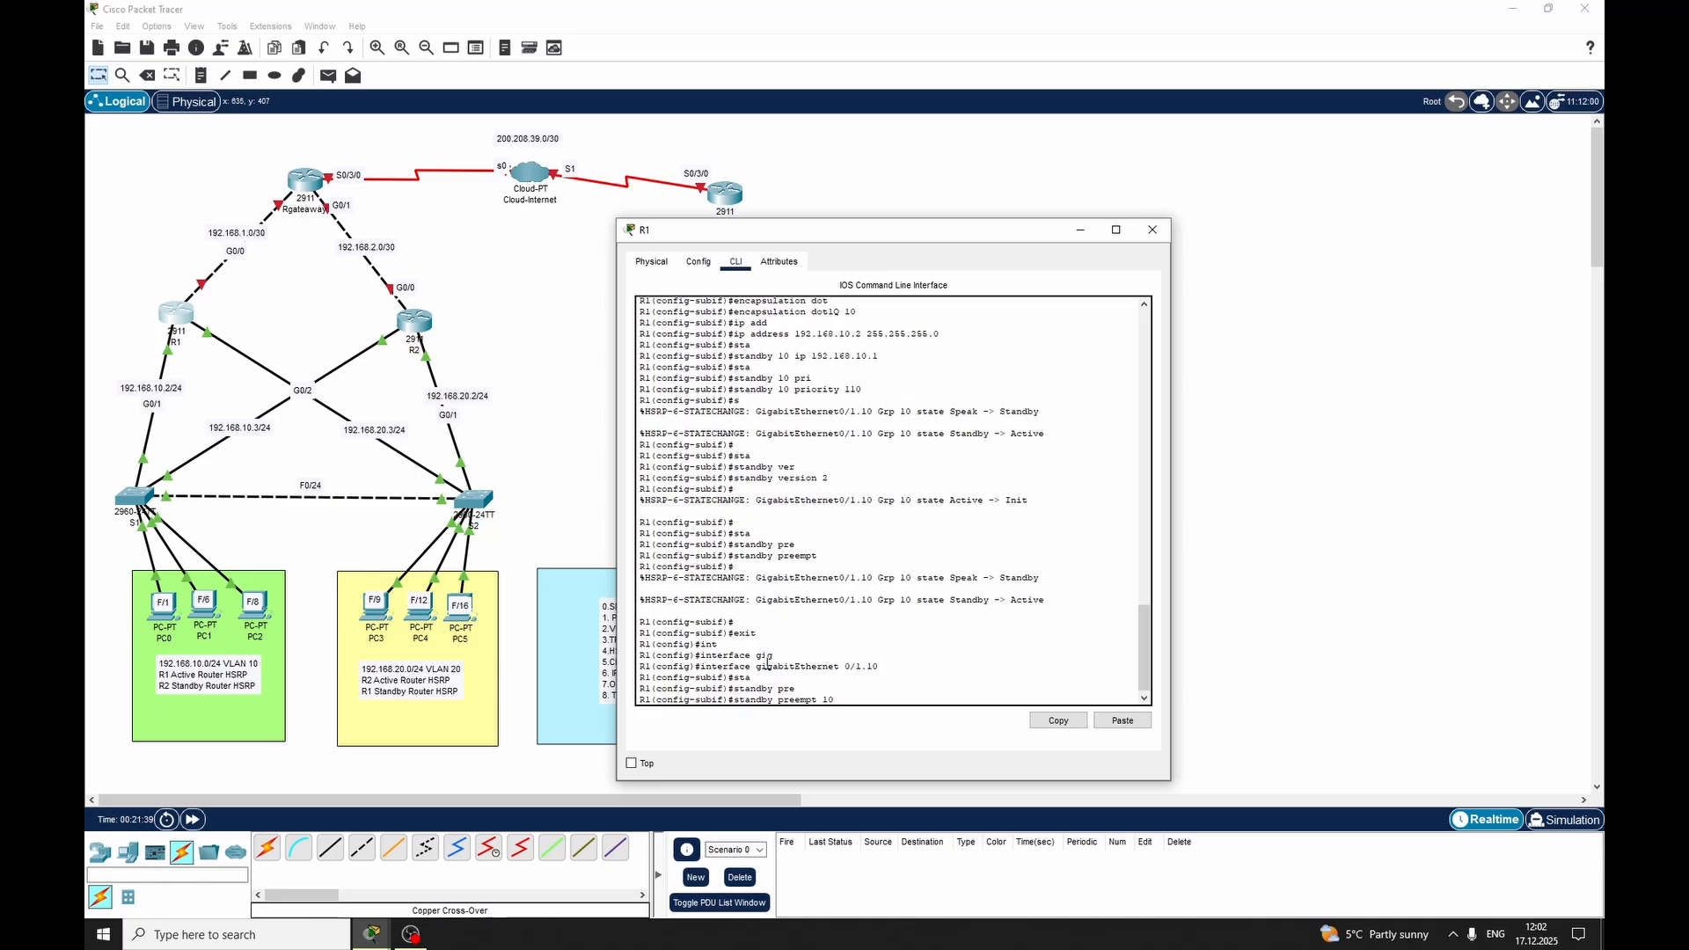
type("10")
key("Return")
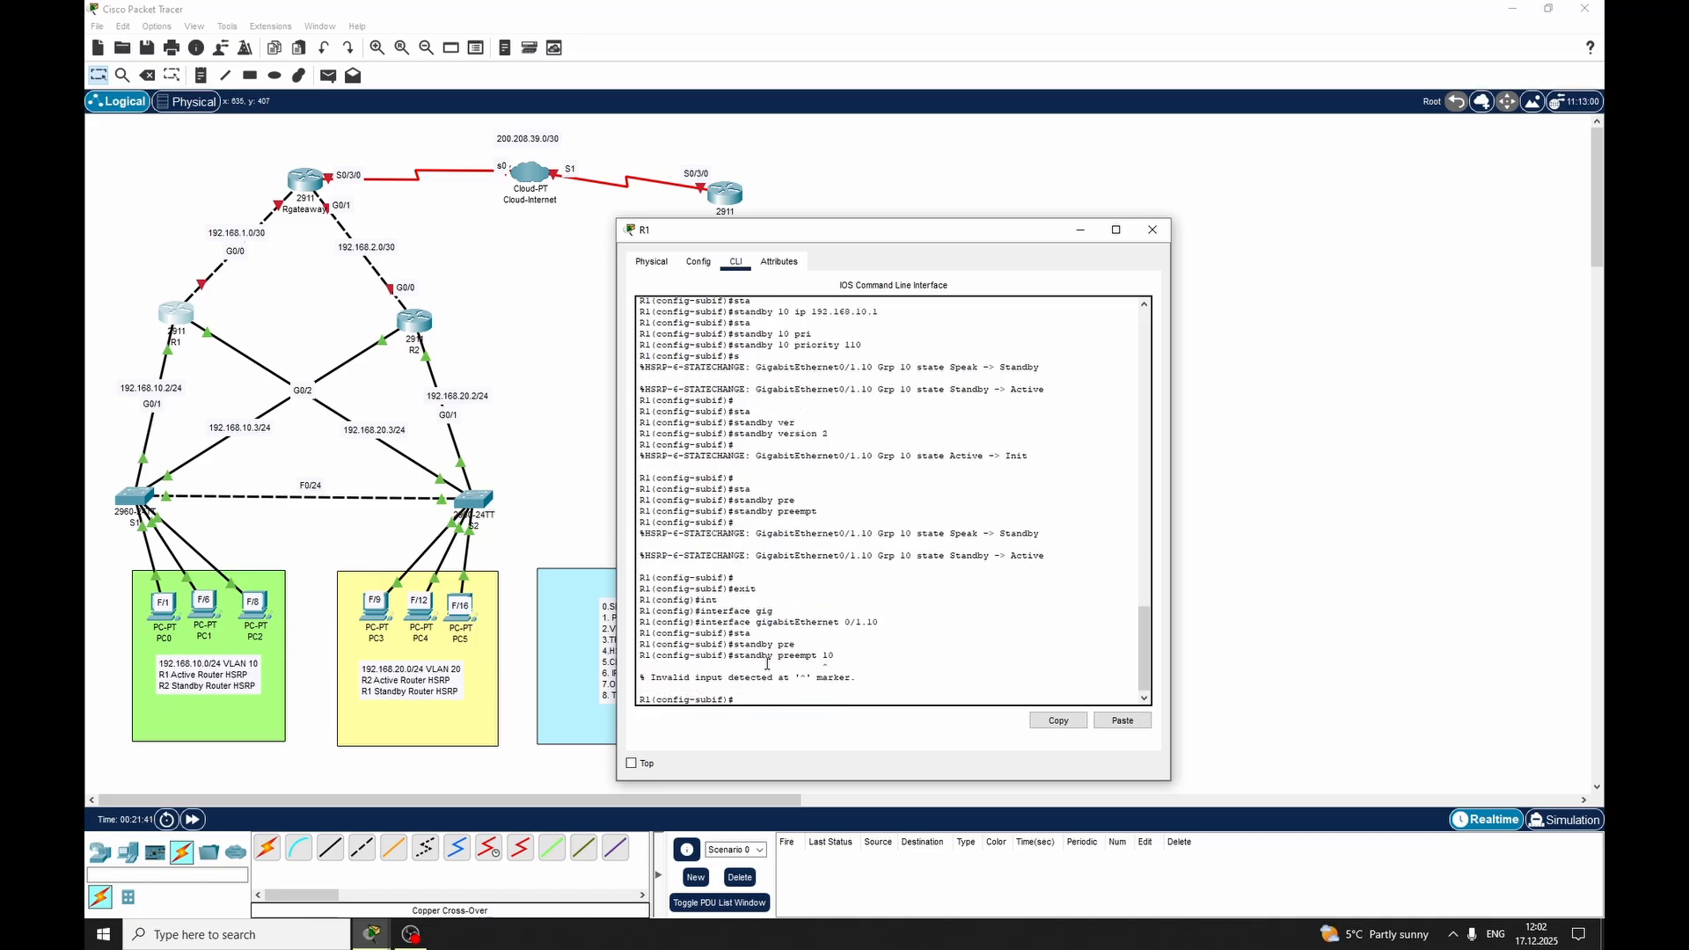
Enable HSRP preemption for group 10 on R1's subinterface with standby 10 preempt
type("sta")
key("Tab")
type("10")
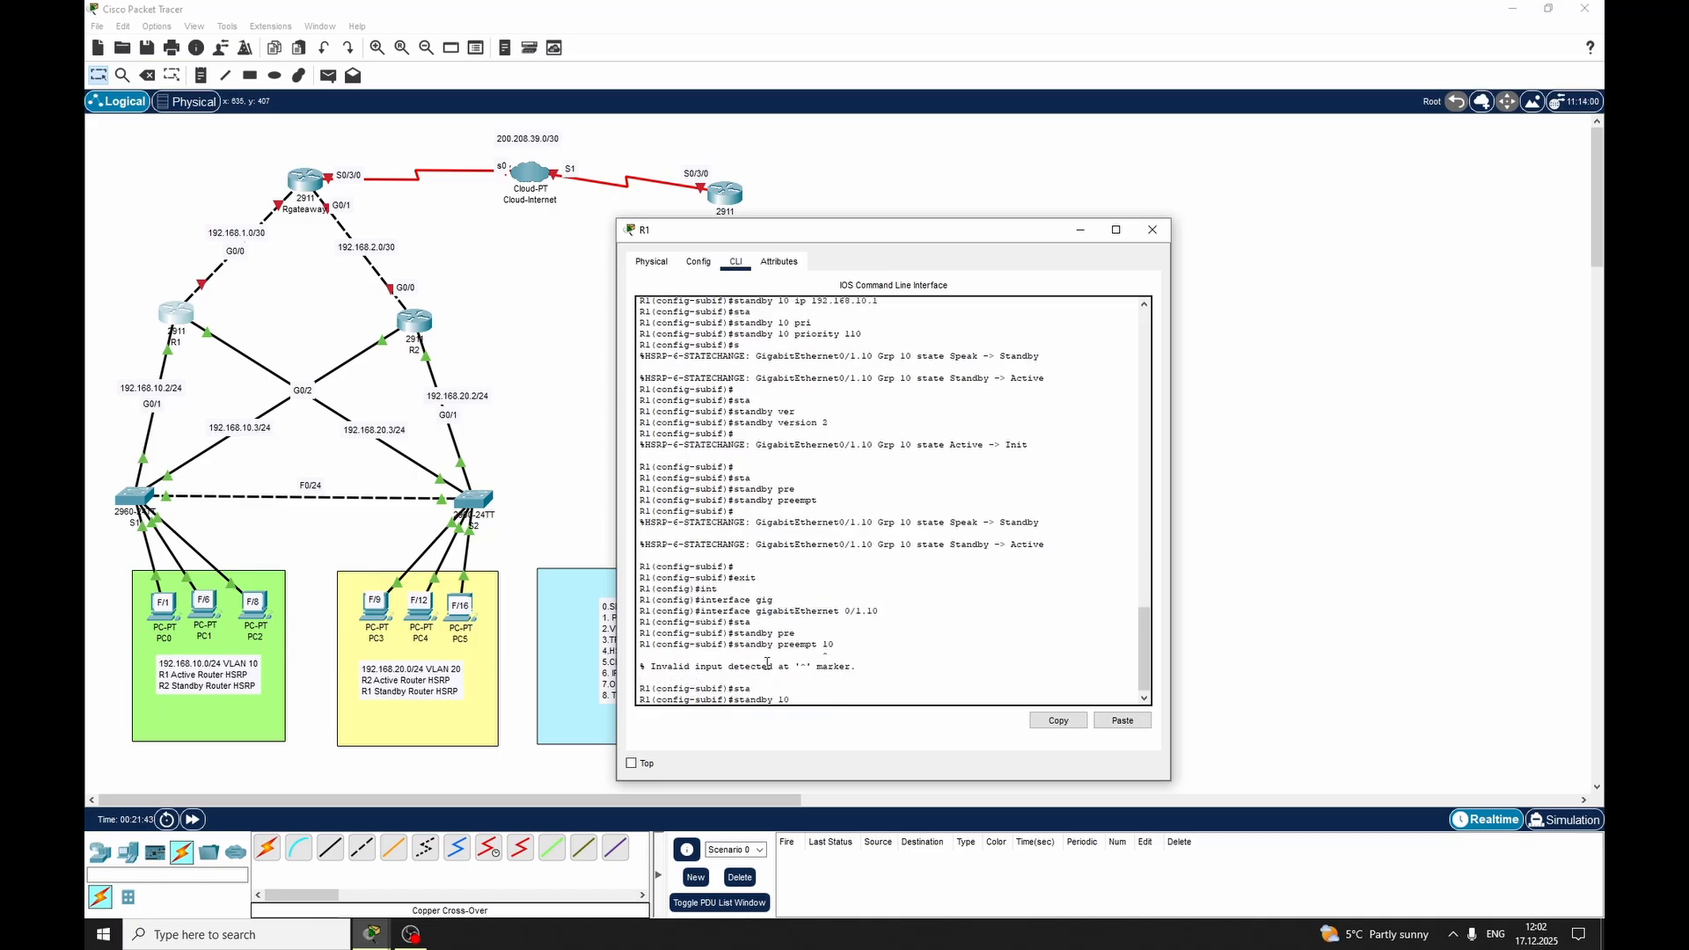
type(" pre")
key("Tab")
key("Return")
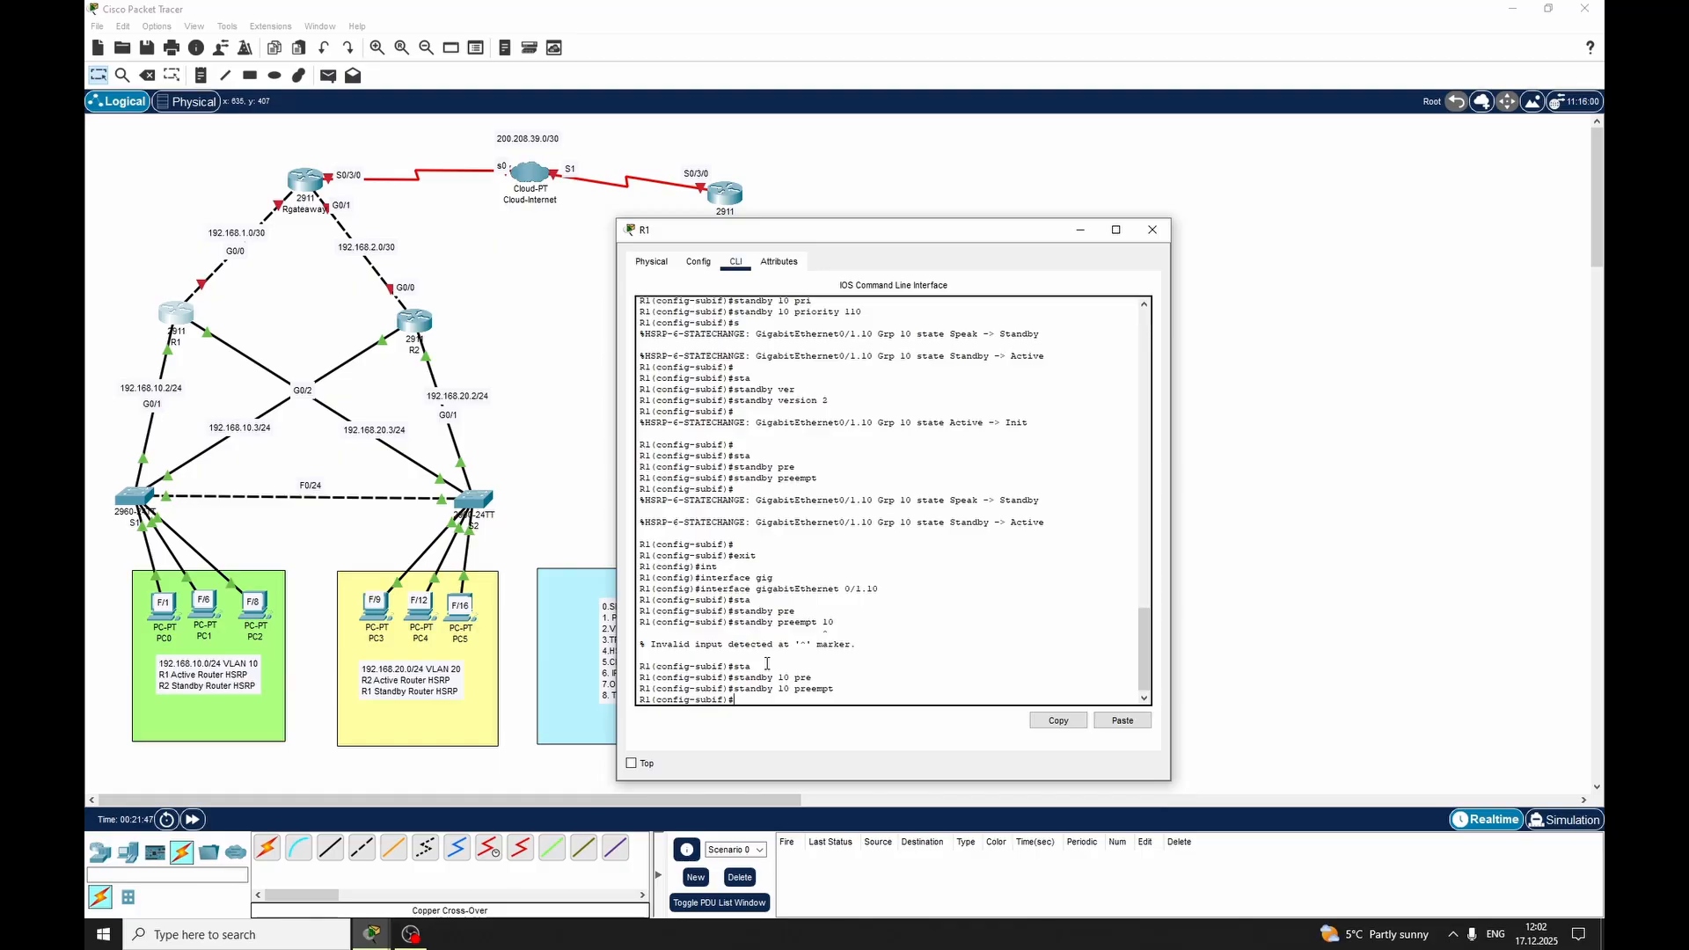
Exit the subinterface, show R1's standby status, review the preemption and standby router entries, and close R1's window
type("exit")
key("Return")
type("do show standby")
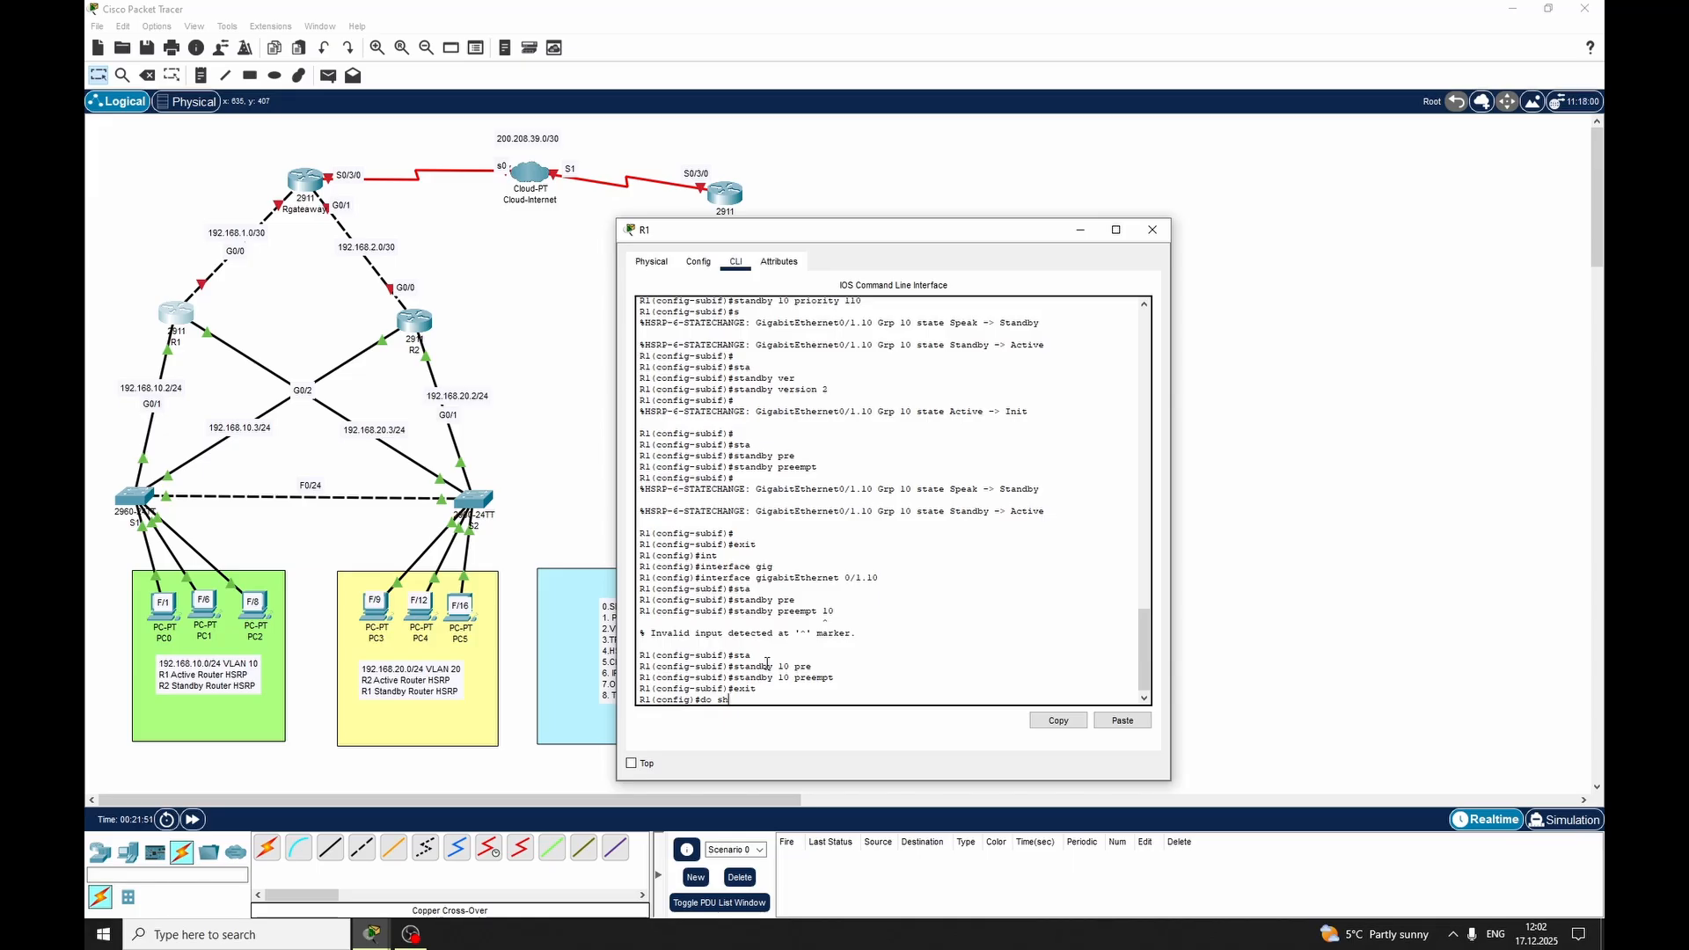
key("Return")
key("Return")
key("Return")
key("Return")
key("Return")
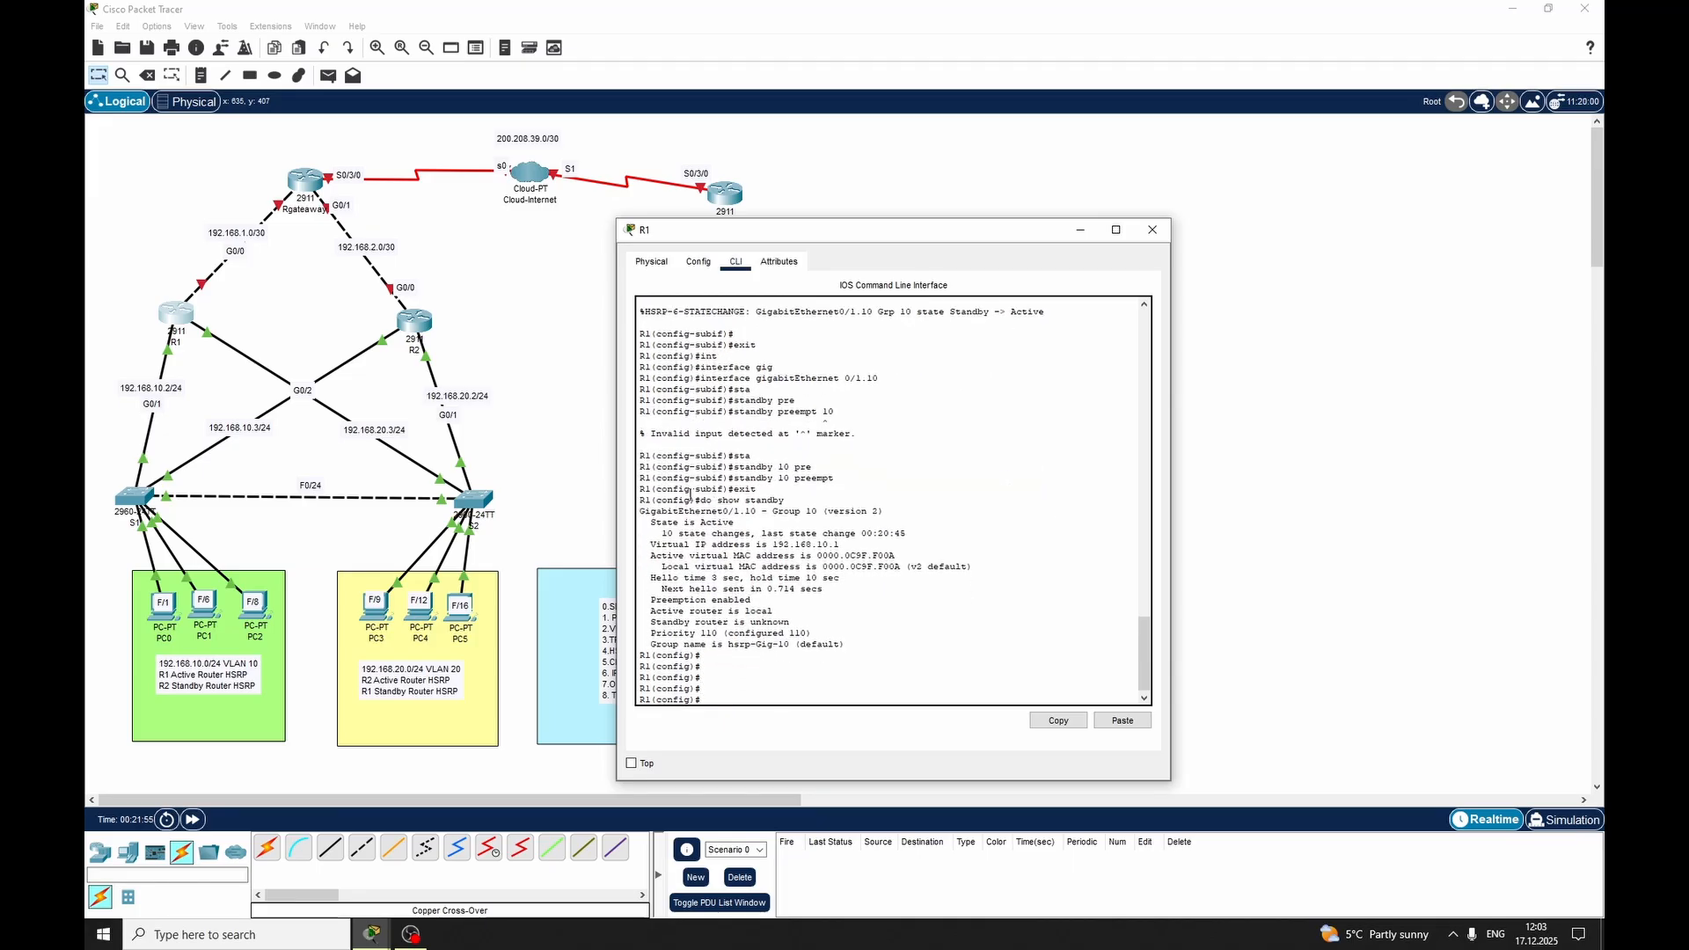
left_click_drag(656, 500, 738, 507)
left_click(738, 507)
left_click_drag(656, 600, 755, 596)
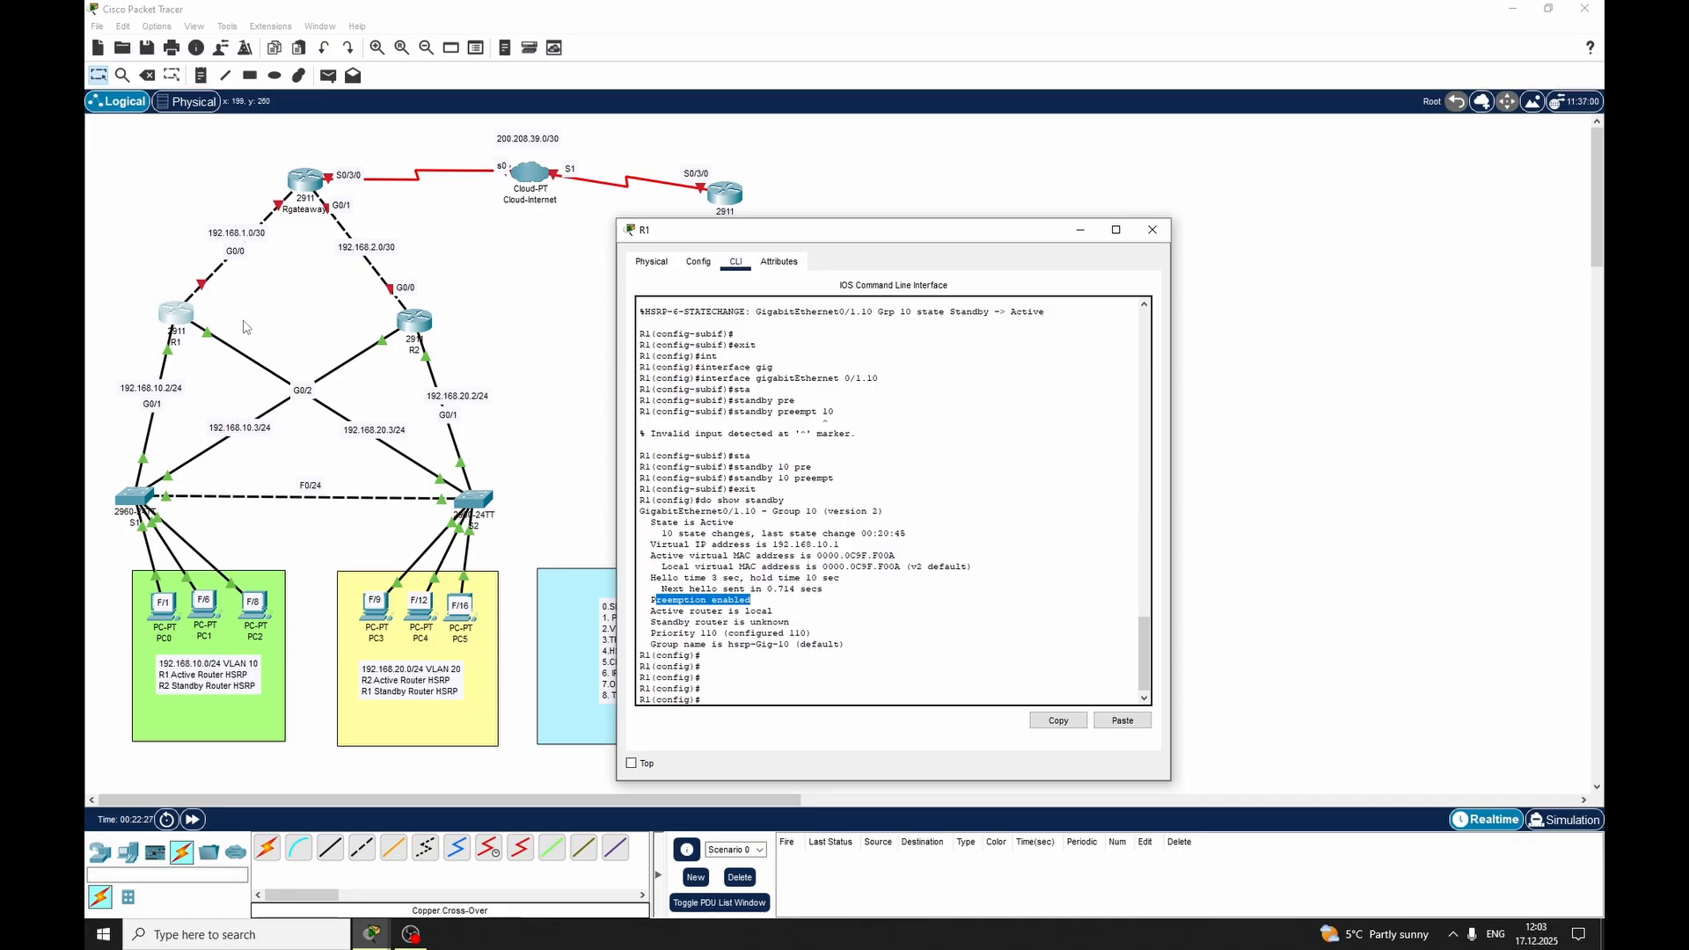
left_click(700, 598)
left_click_drag(673, 623, 764, 622)
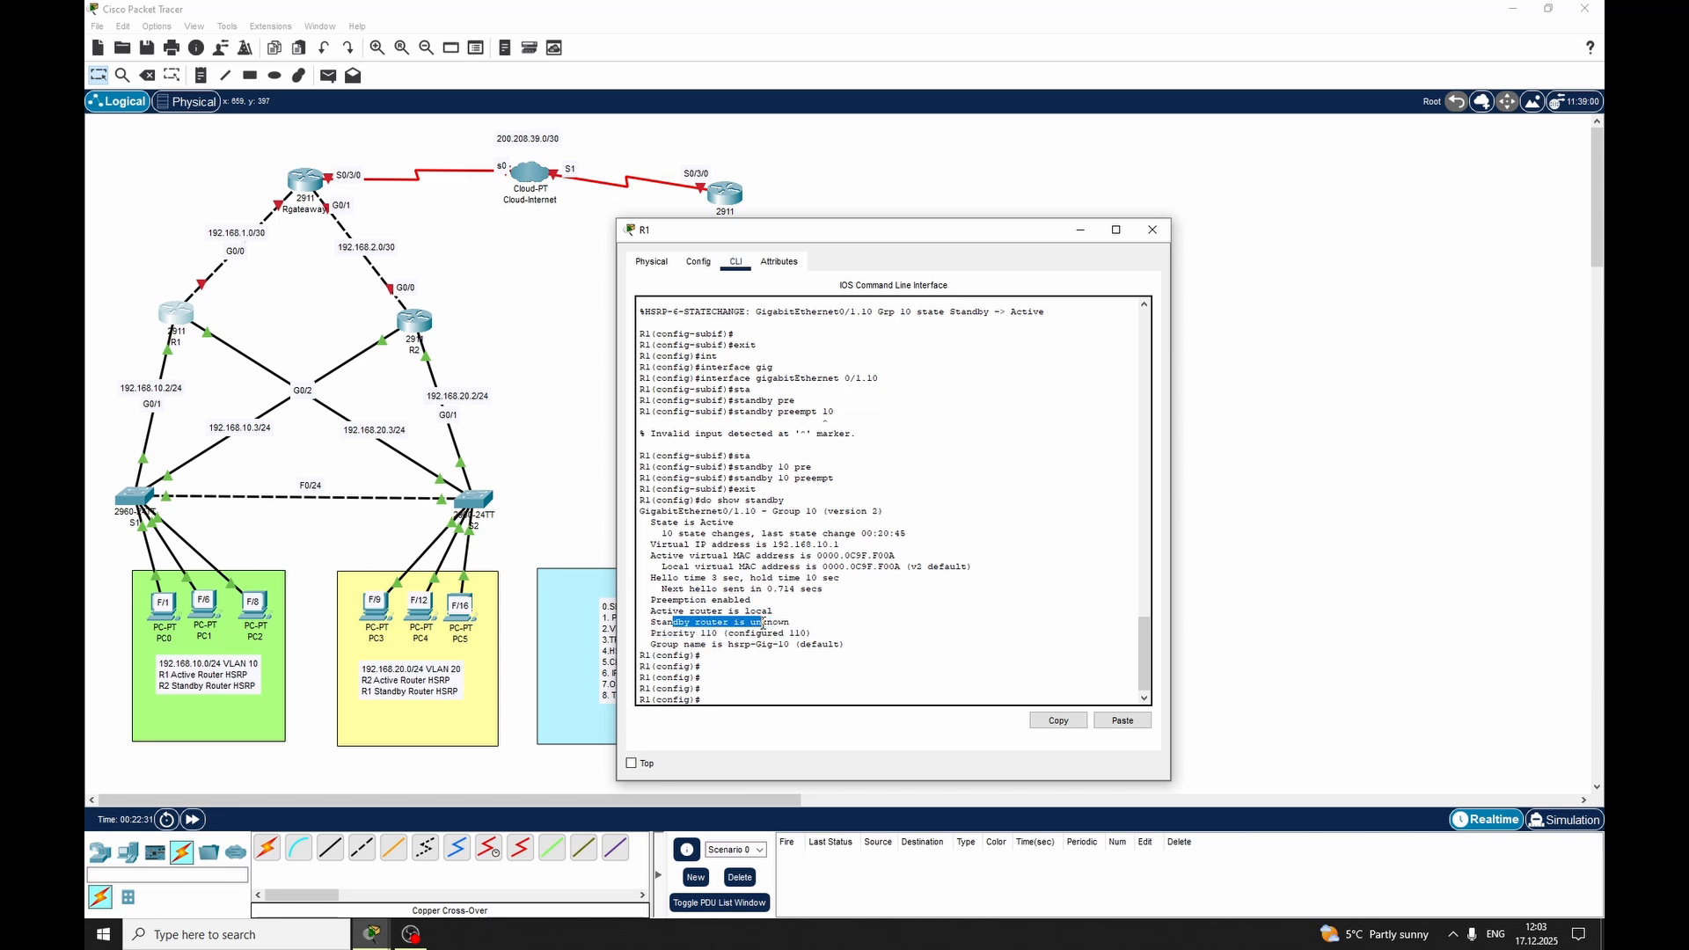
left_click(790, 623)
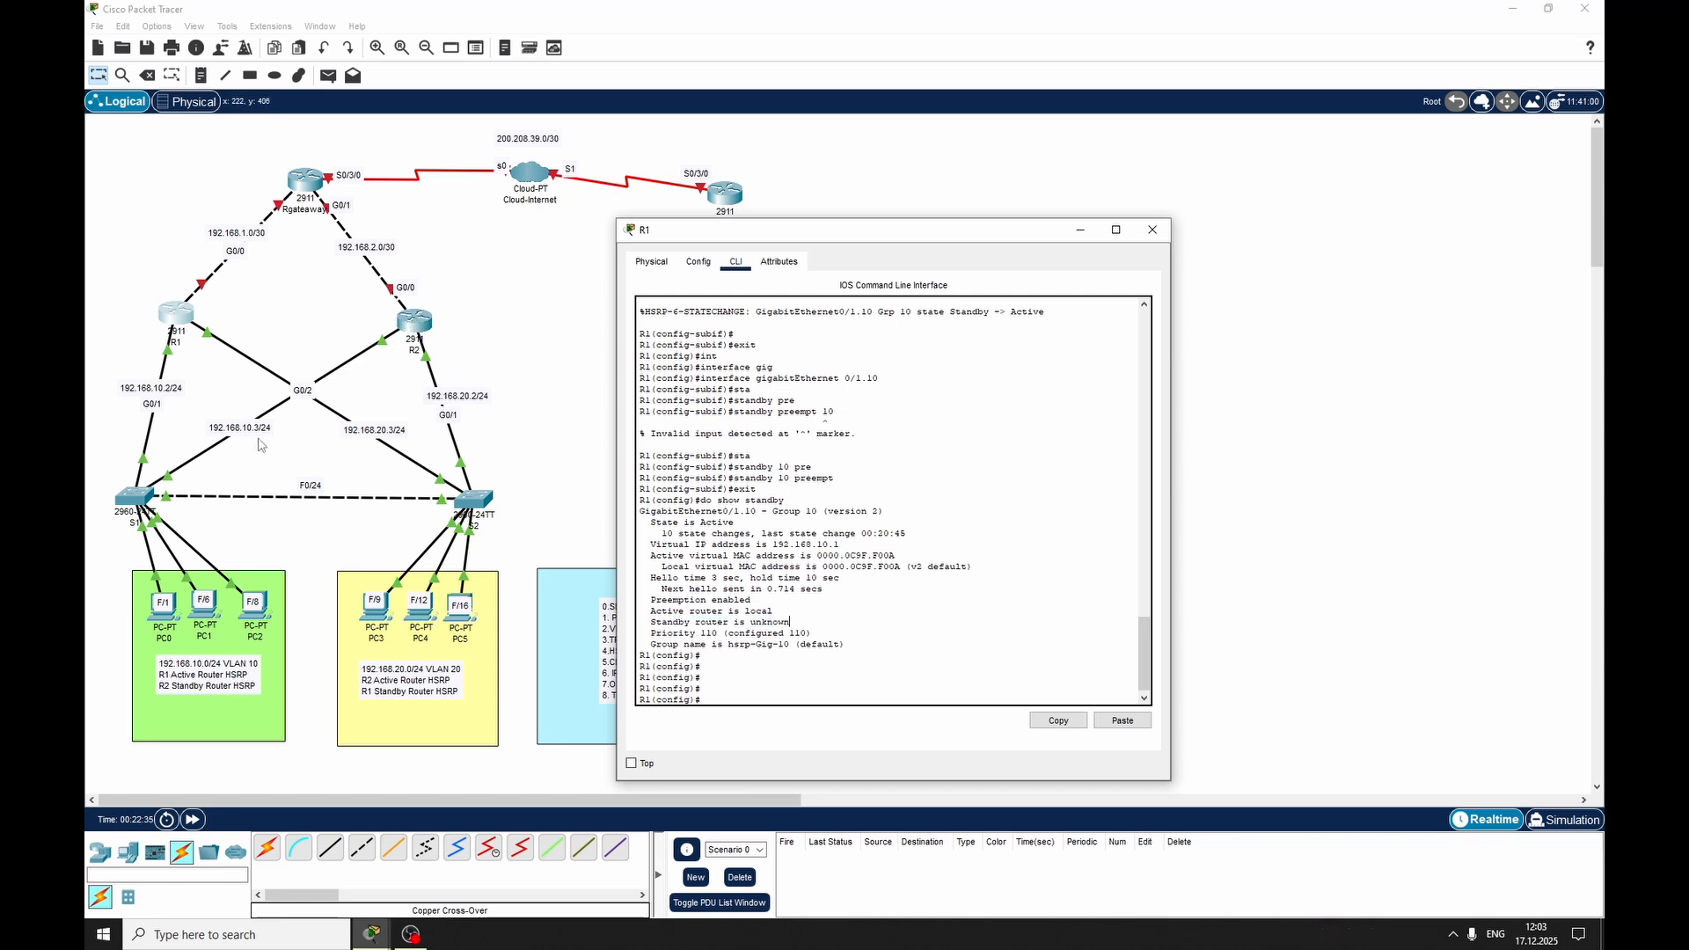
left_click(1152, 231)
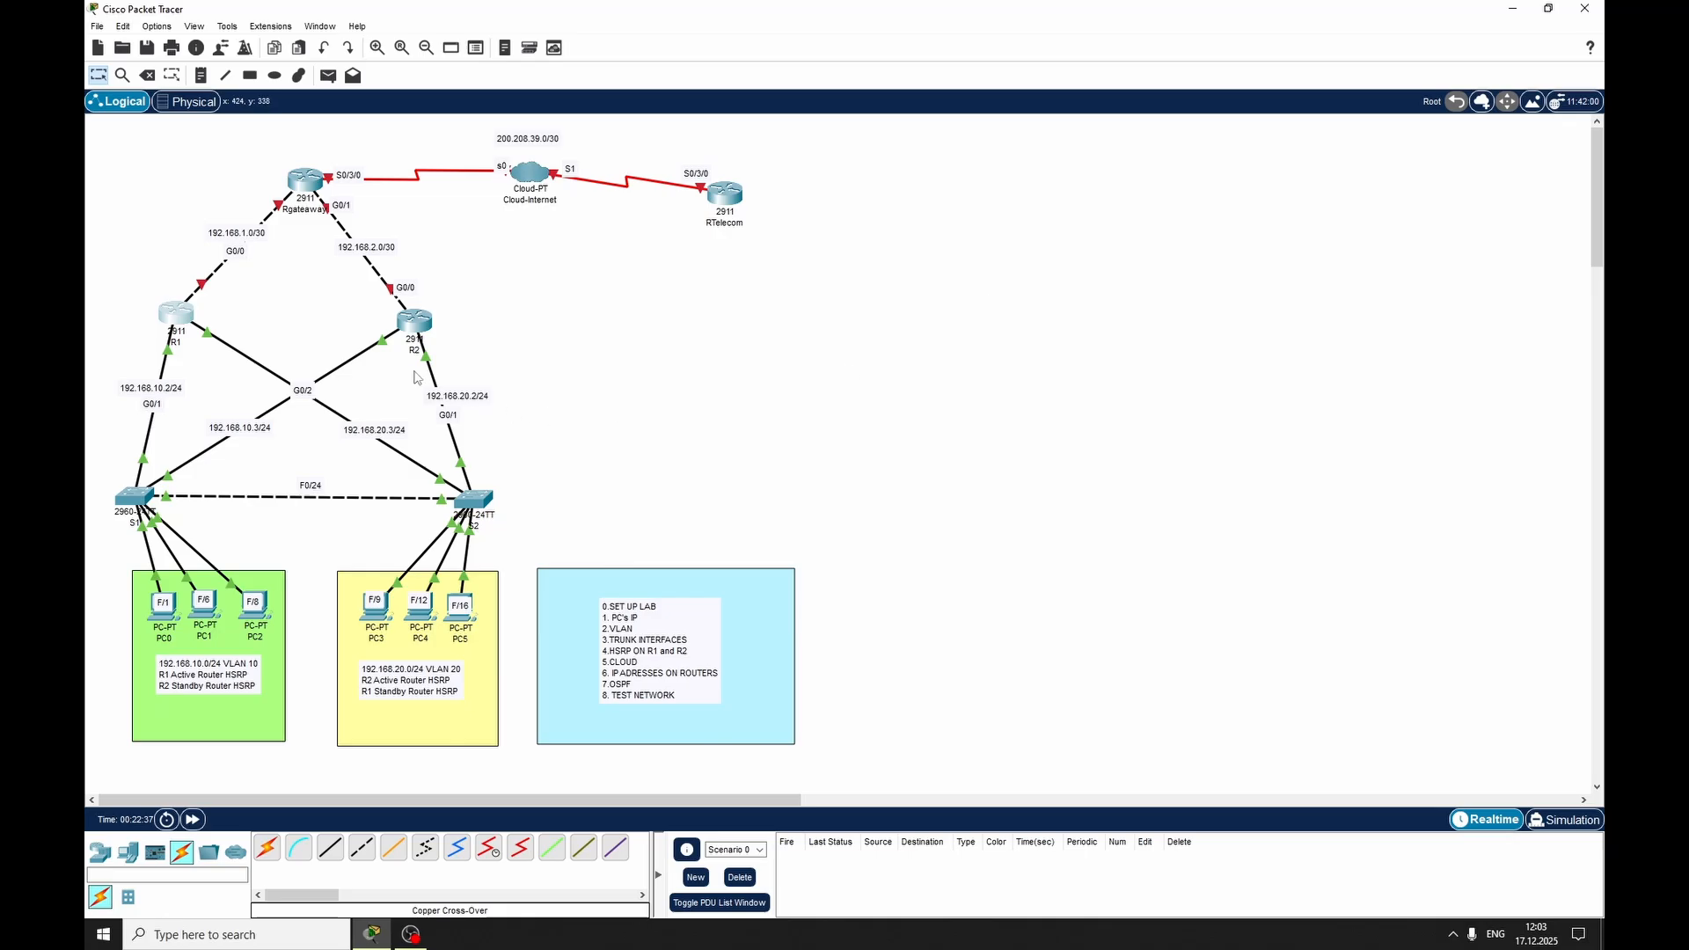
Open router R2's command line and create subinterface GigabitEthernet 0/2.20
left_click(417, 322)
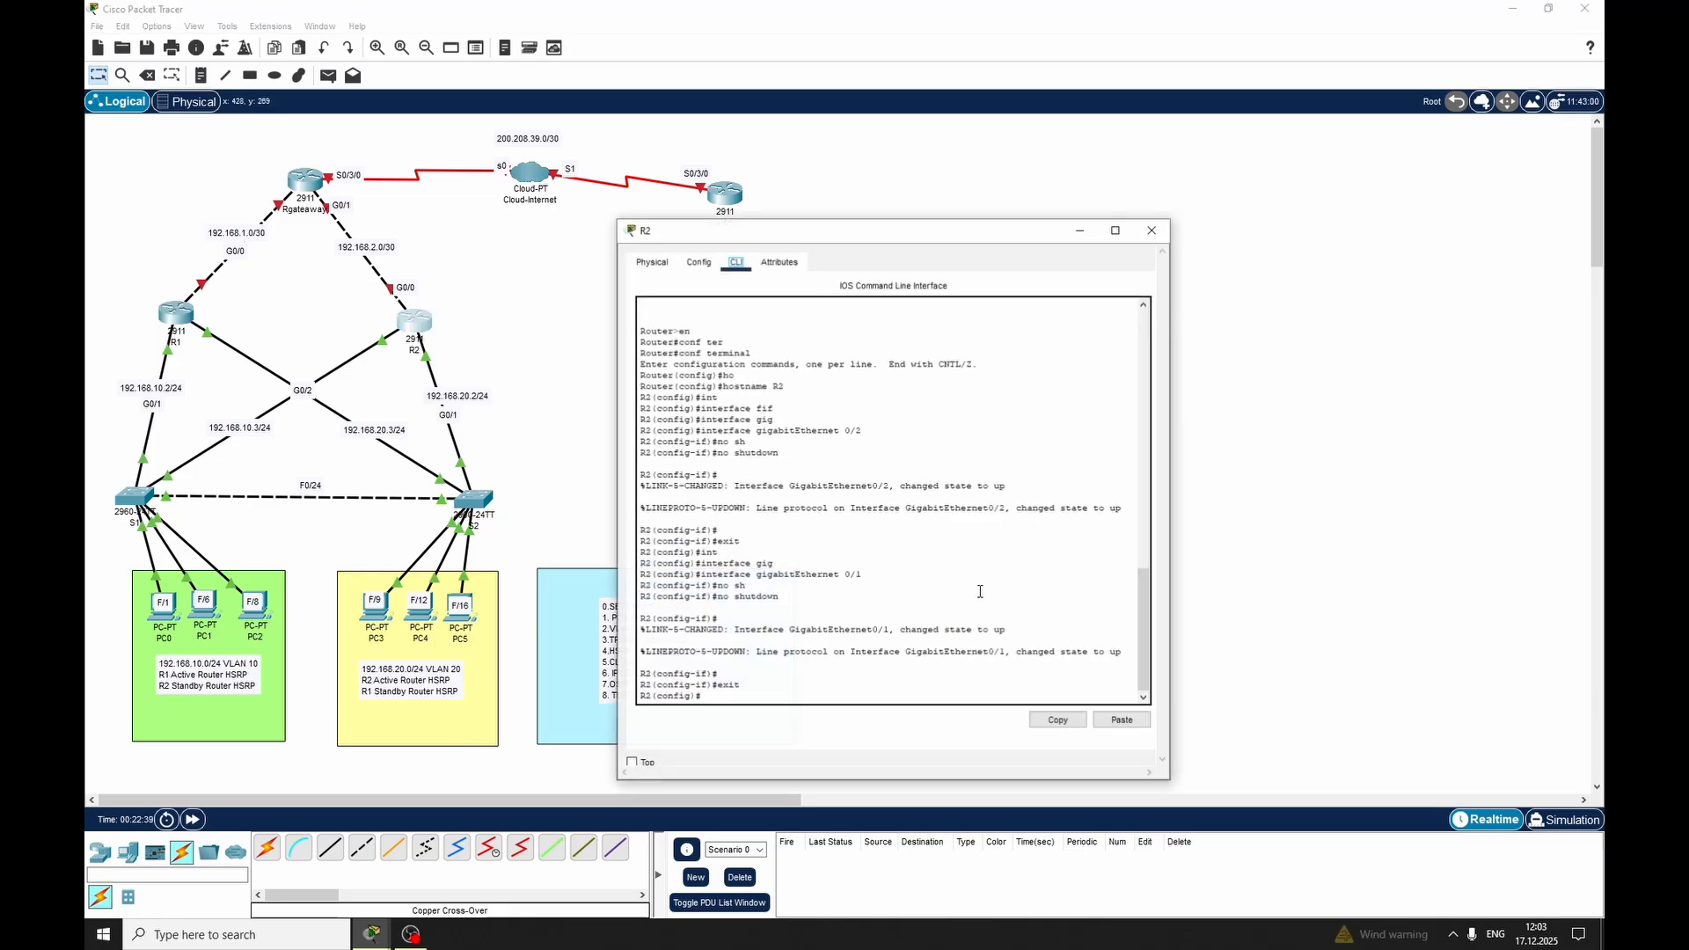
key("Return")
key("Return")
key("Return")
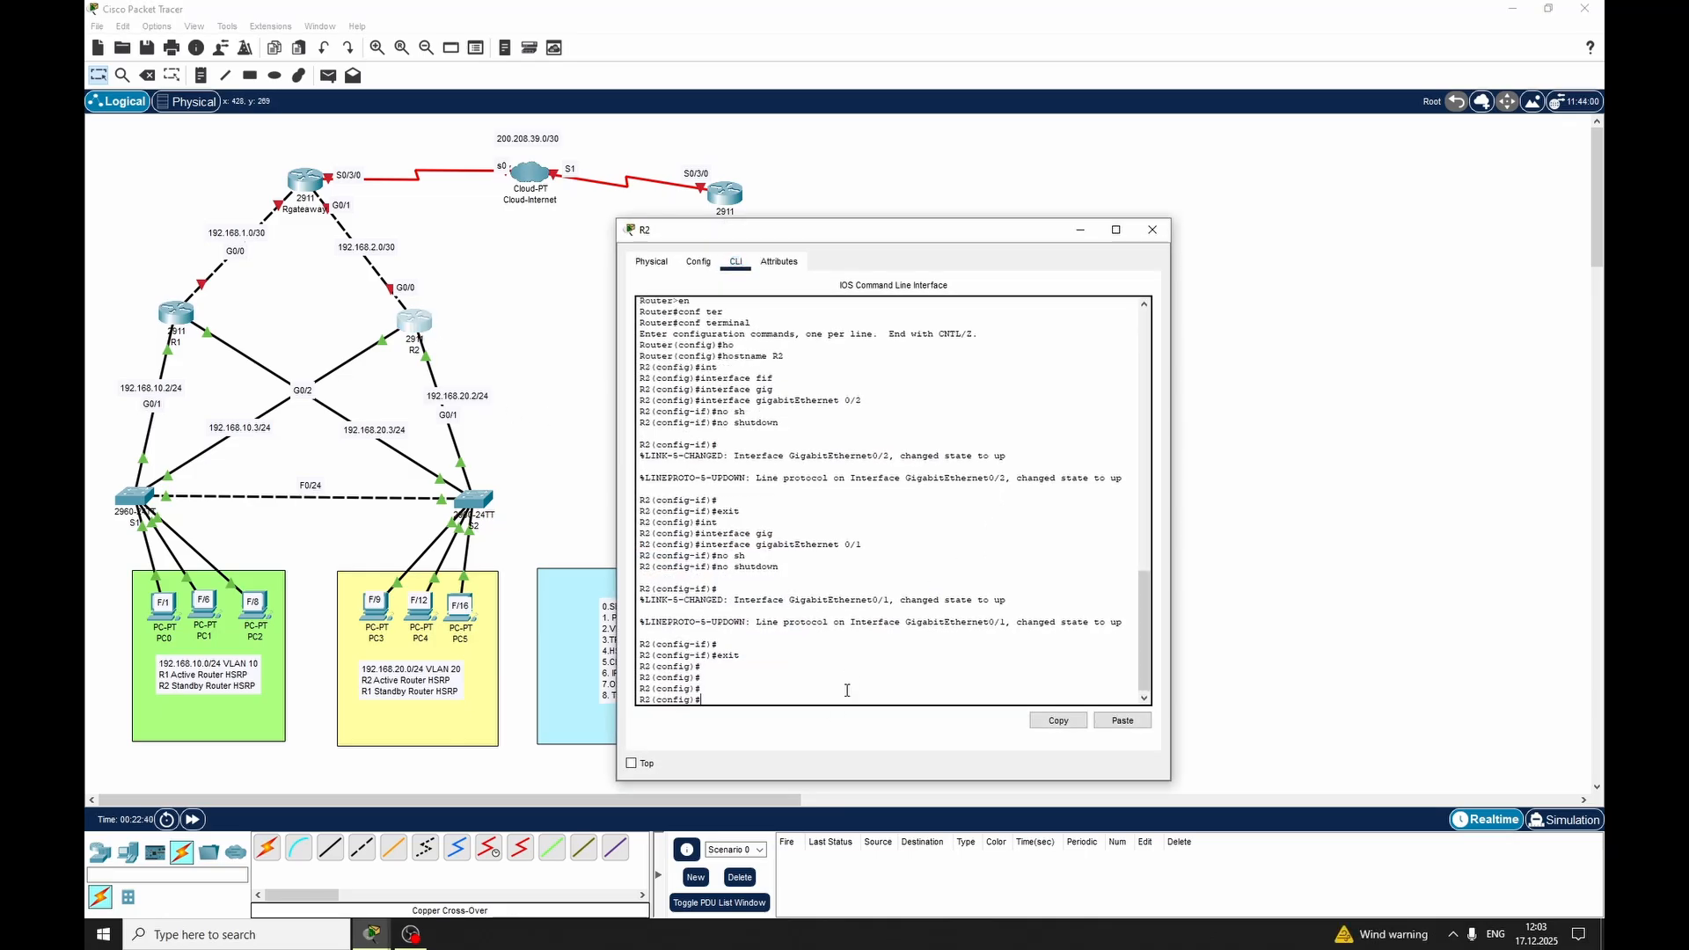
type("int")
key("Tab")
type("gig")
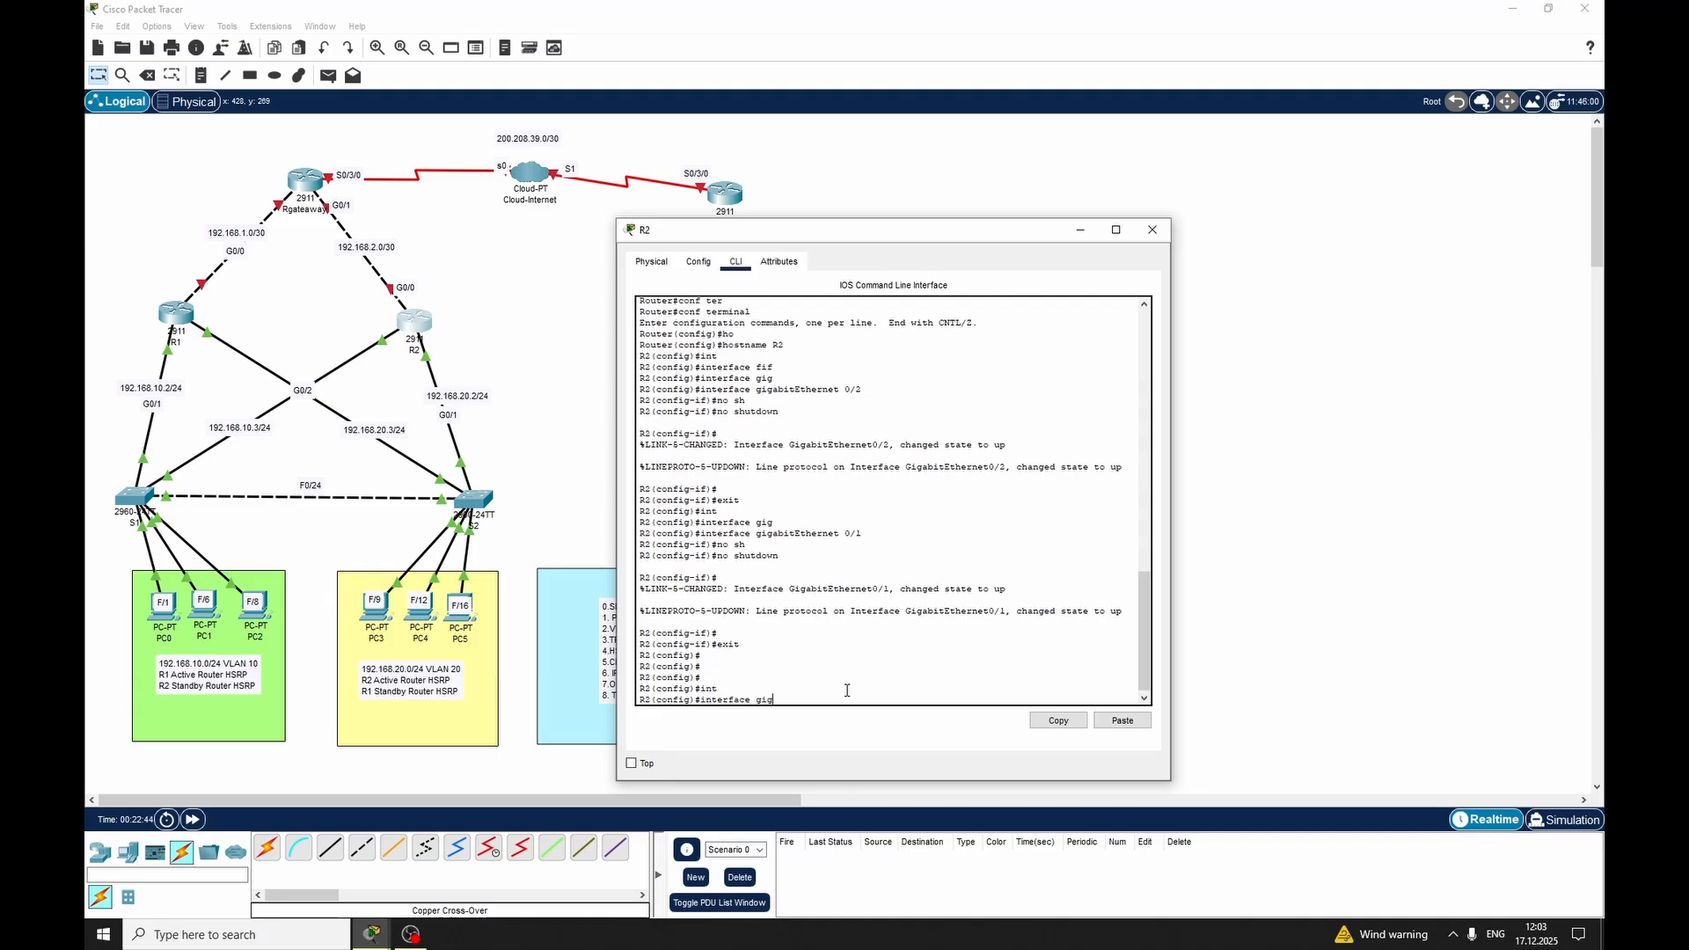
key("Tab")
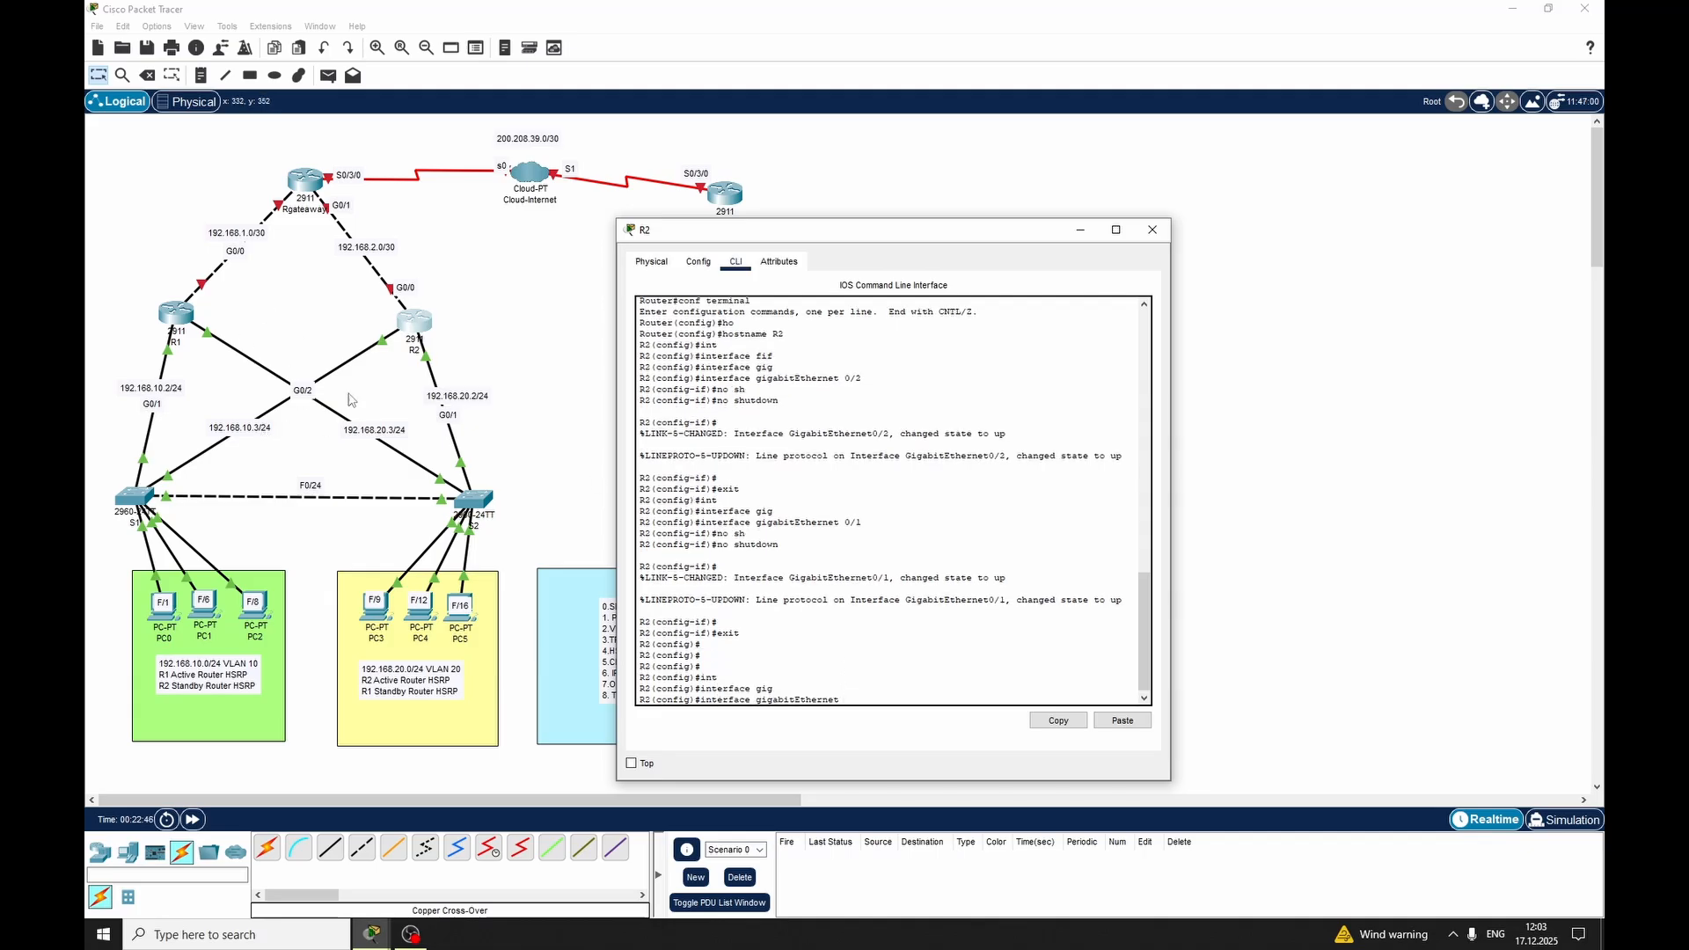
type("0/2.20")
key("Return")
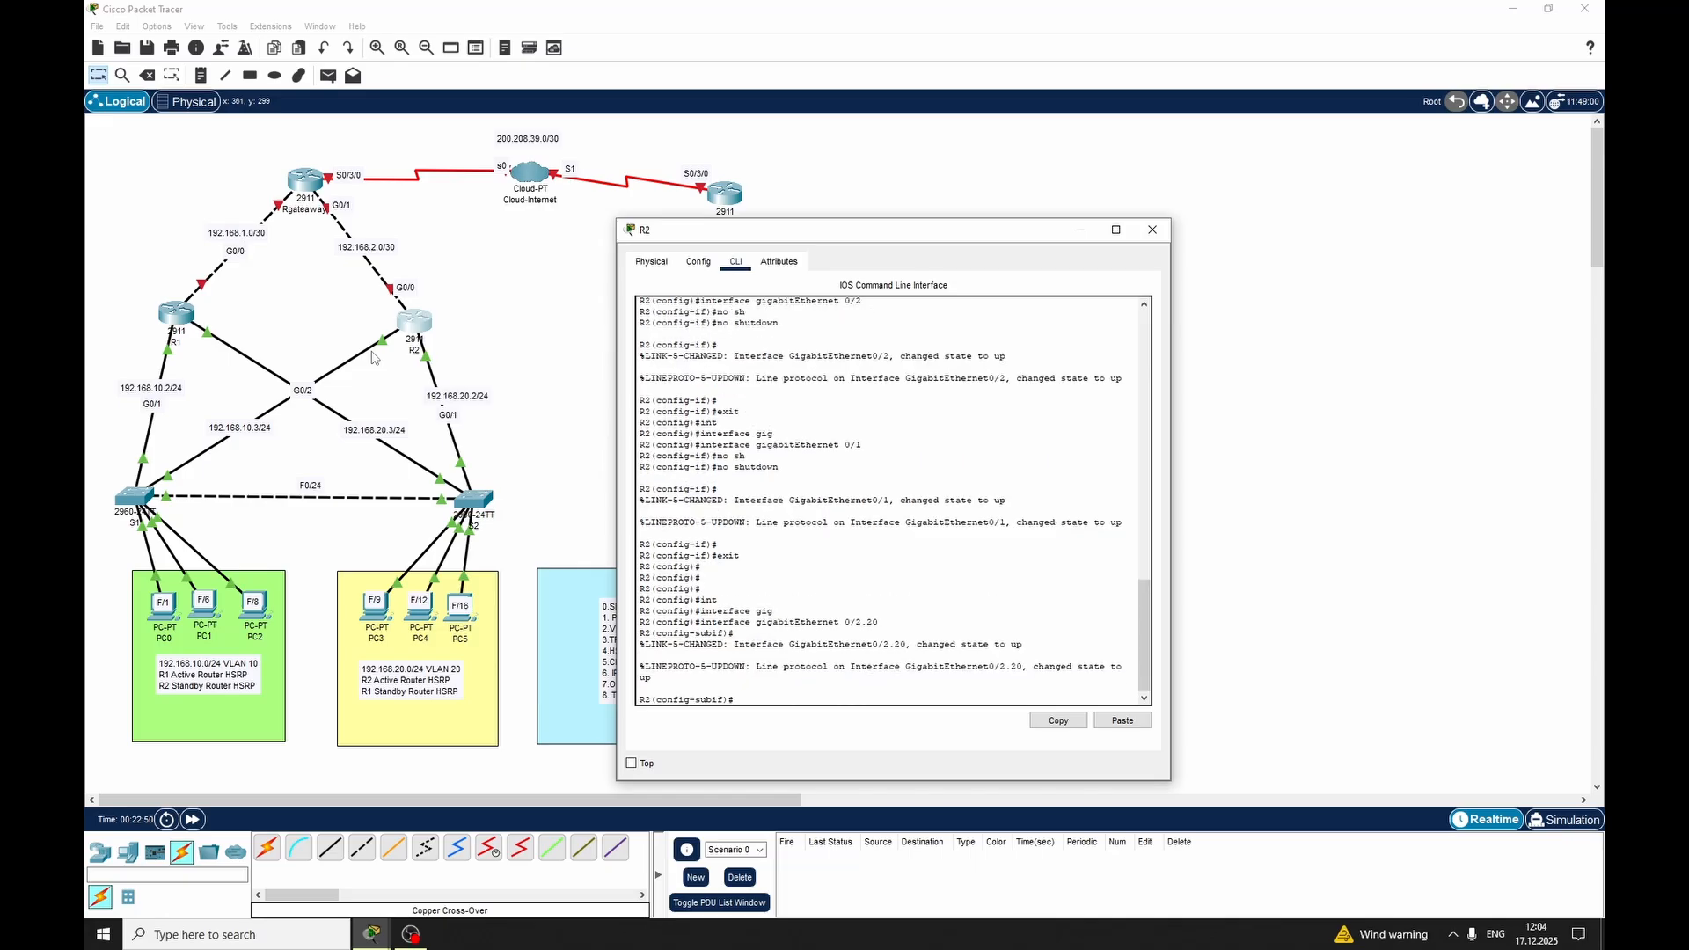
type("en")
key("Tab")
type("dot")
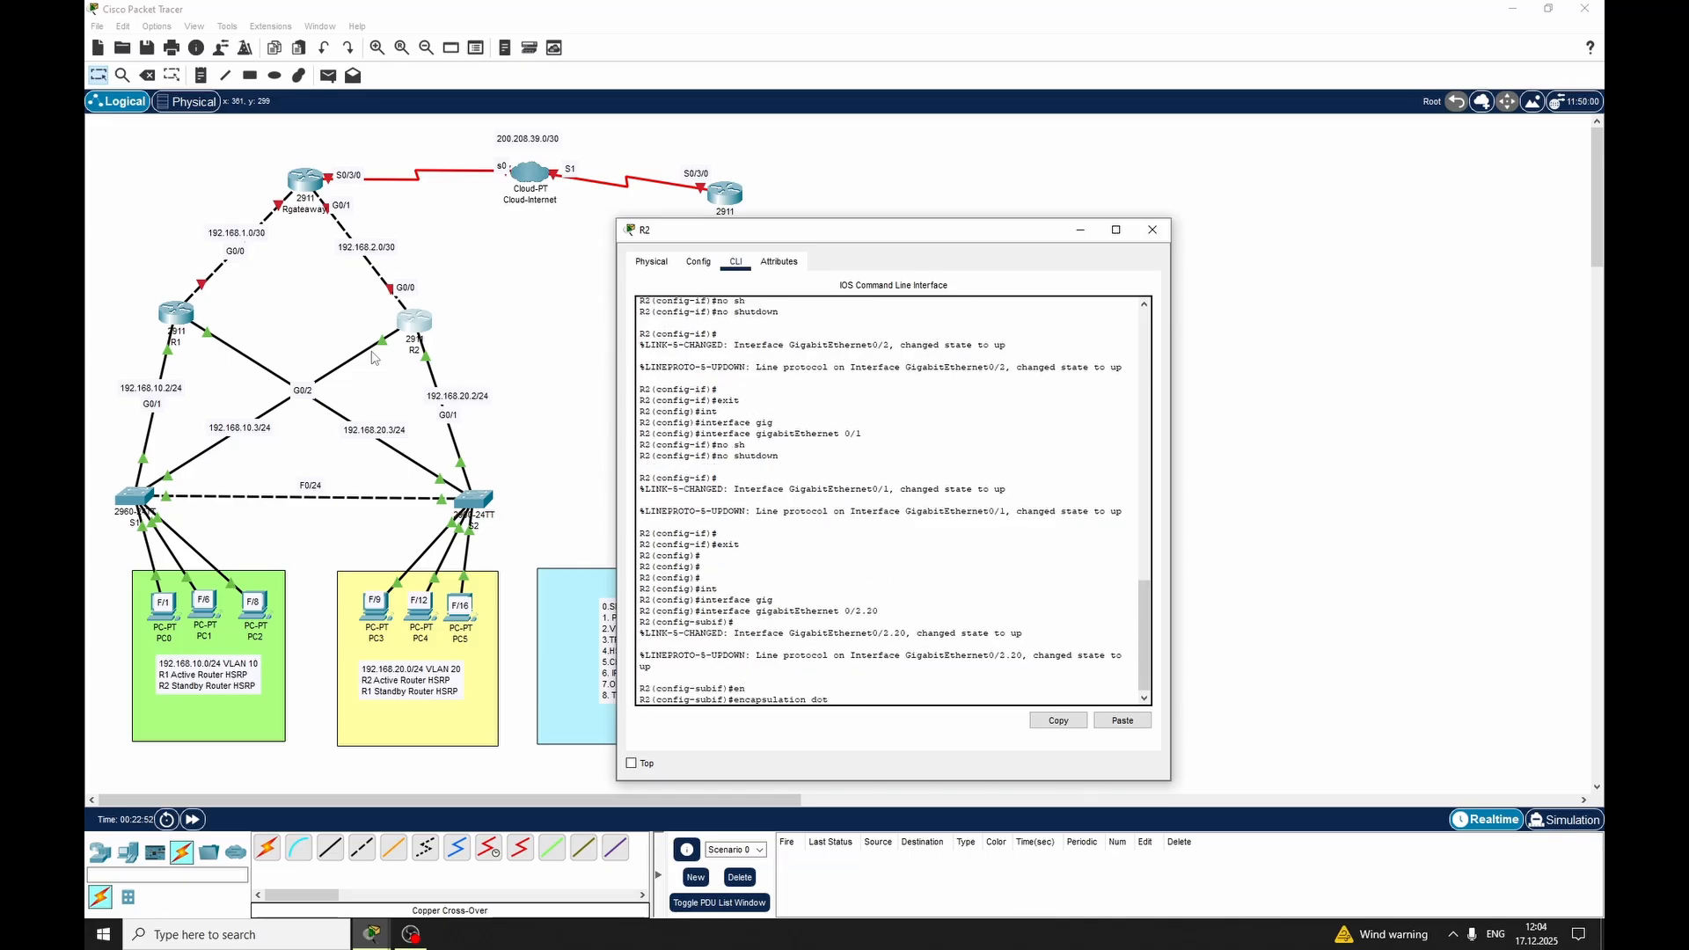
key("BackSpace")
key("BackSpace")
key("BackSpace")
key("BackSpace")
key("BackSpace")
key("BackSpace")
key("BackSpace")
key("BackSpace")
key("BackSpace")
key("BackSpace")
key("BackSpace")
key("BackSpace")
key("BackSpace")
key("BackSpace")
key("BackSpace")
key("BackSpace")
key("BackSpace")
key("Tab")
type("gi")
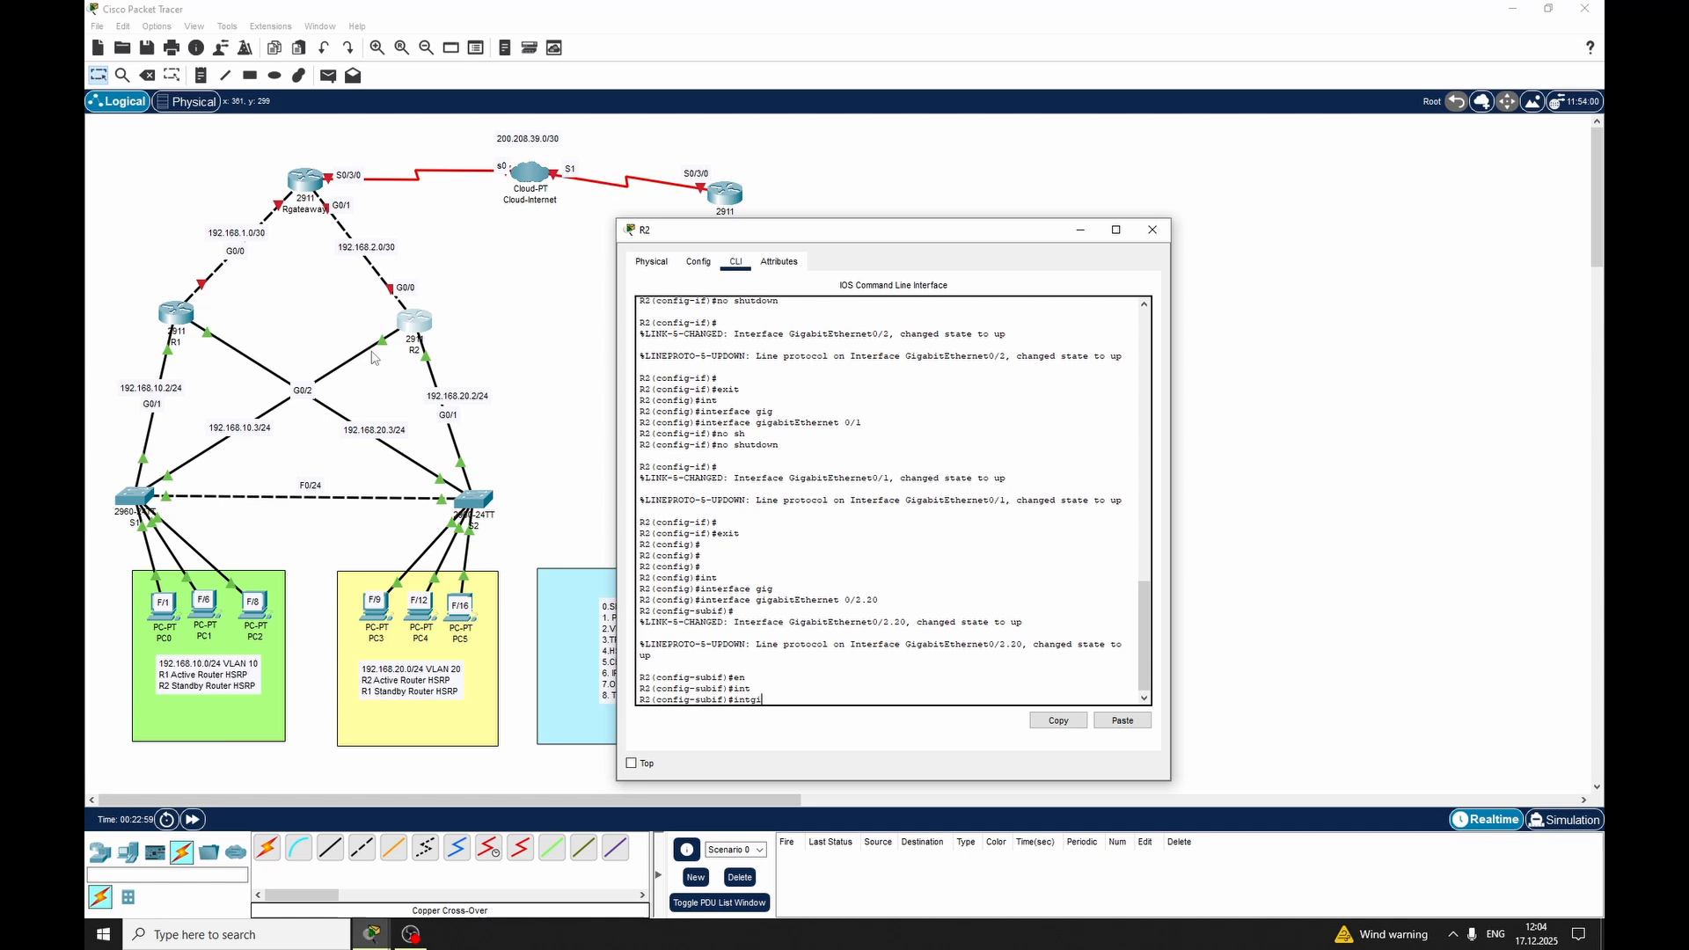
key("BackSpace")
key("BackSpace")
key("BackSpace")
key("BackSpace")
key("BackSpace")
type("no")
key("Tab")
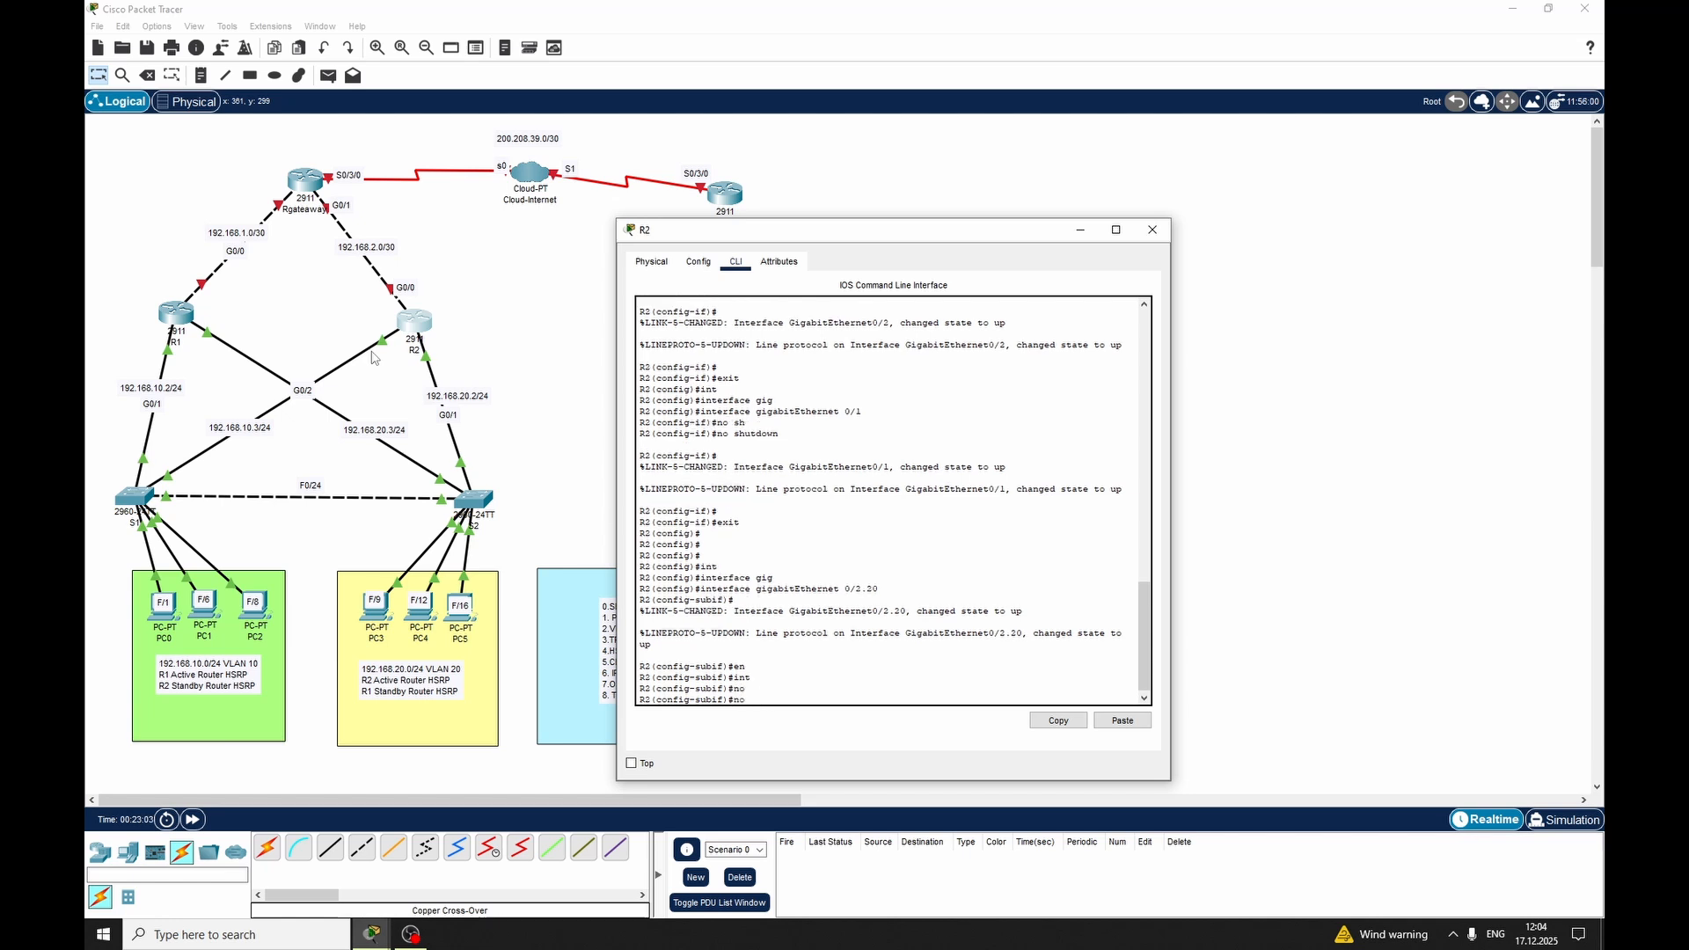
type("int")
key("Tab")
key("BackSpace")
key("BackSpace")
key("BackSpace")
key("BackSpace")
key("BackSpace")
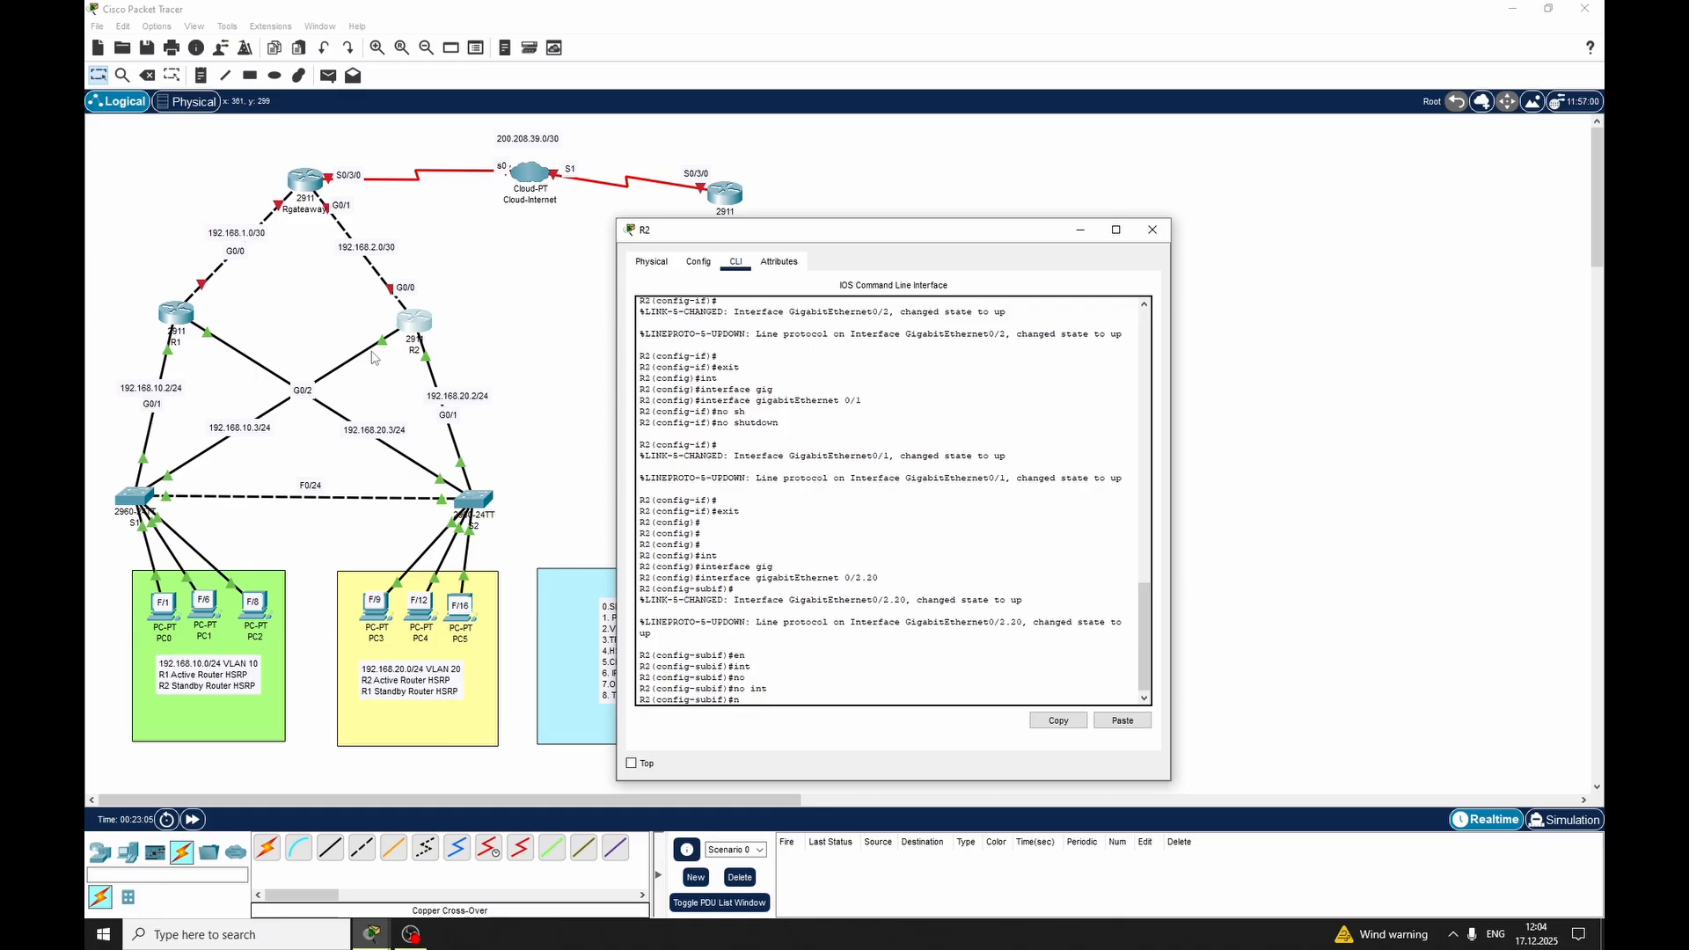
Exit the subinterface and remove GigabitEthernet 0/2.20 from R2 with the no interface command
key("BackSpace")
type("exit")
key("Return")
type("i")
key("BackSpace")
type("no int")
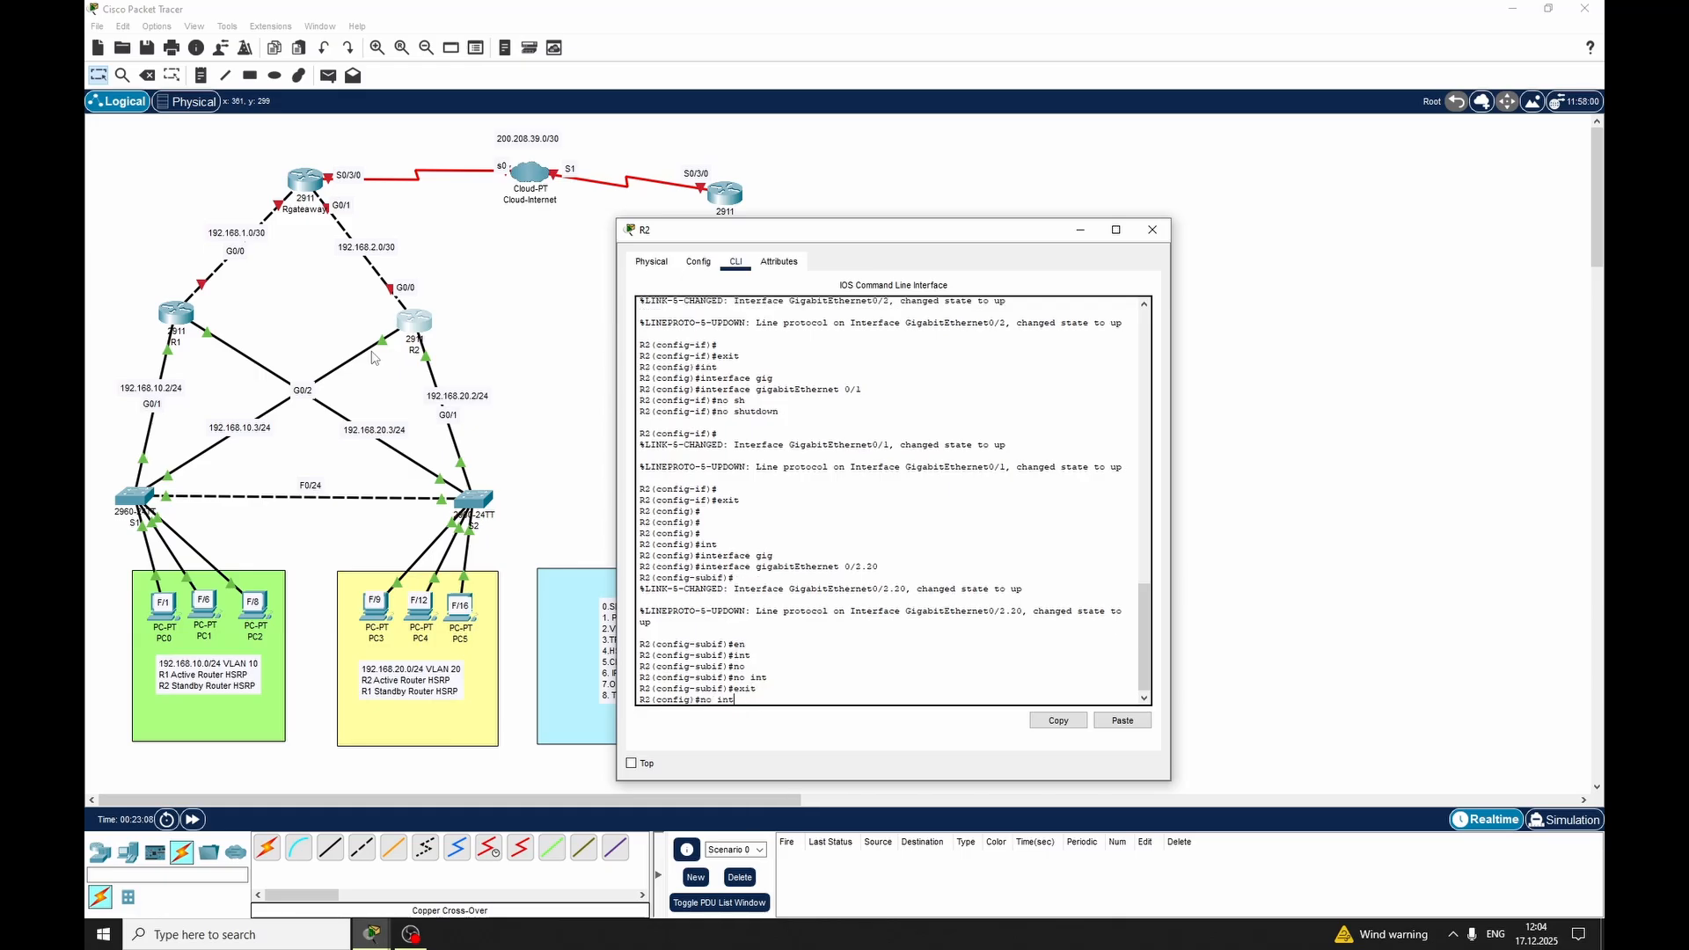
key("Tab")
type("gig")
key("Tab")
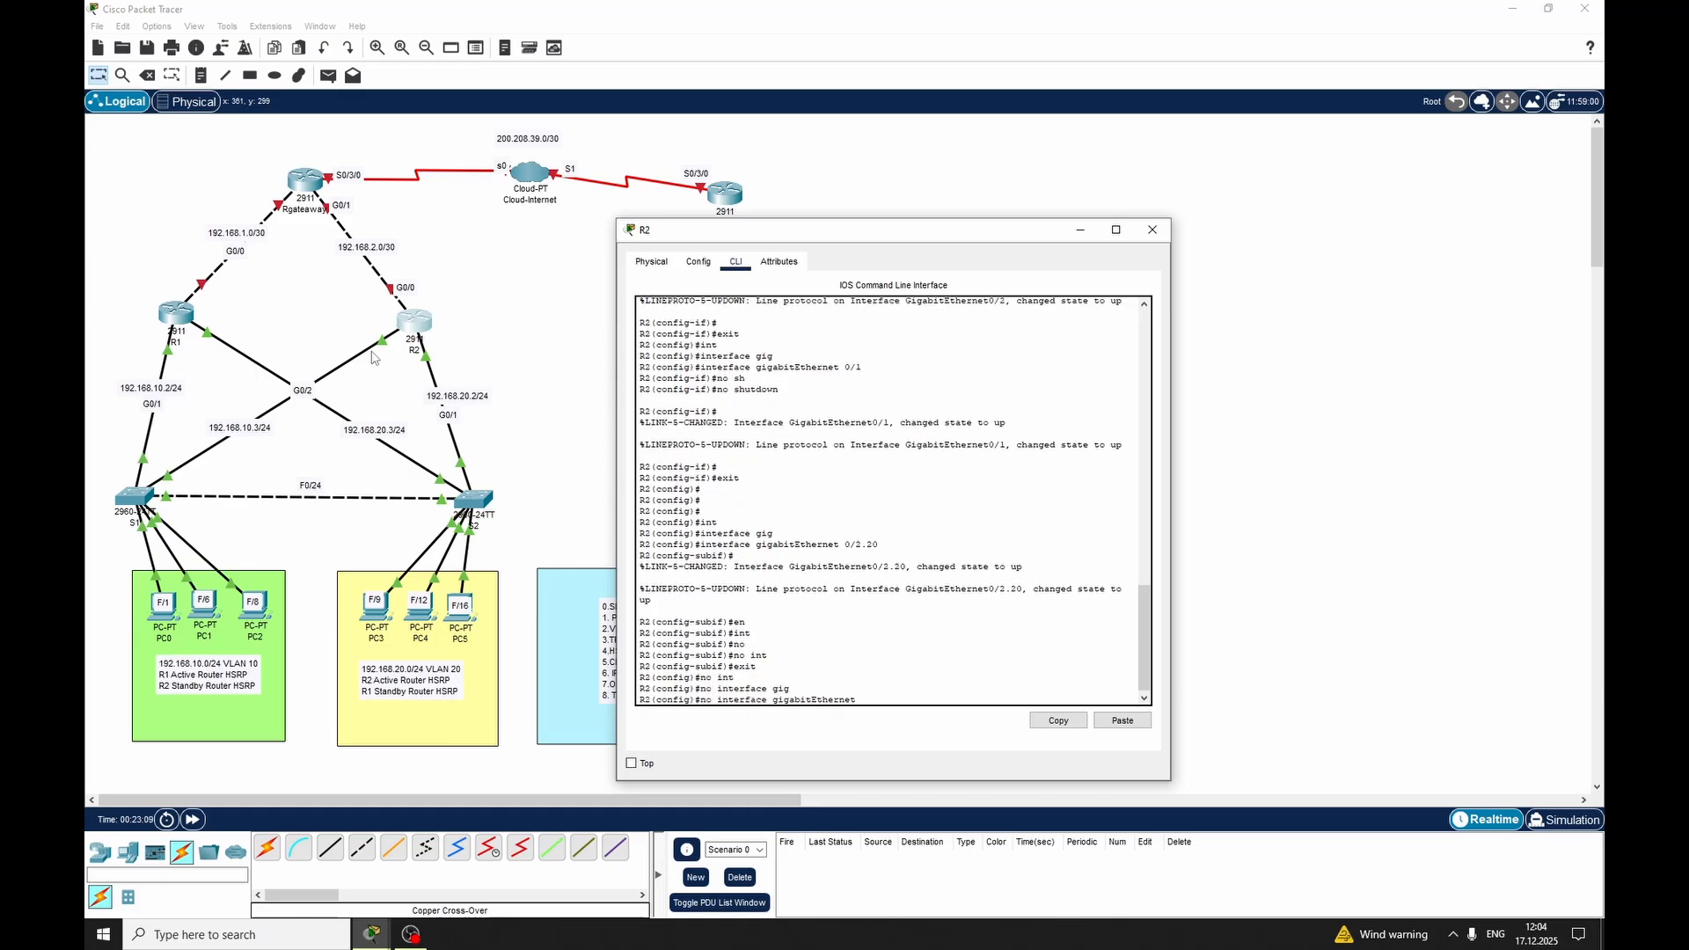
type("0/2.50")
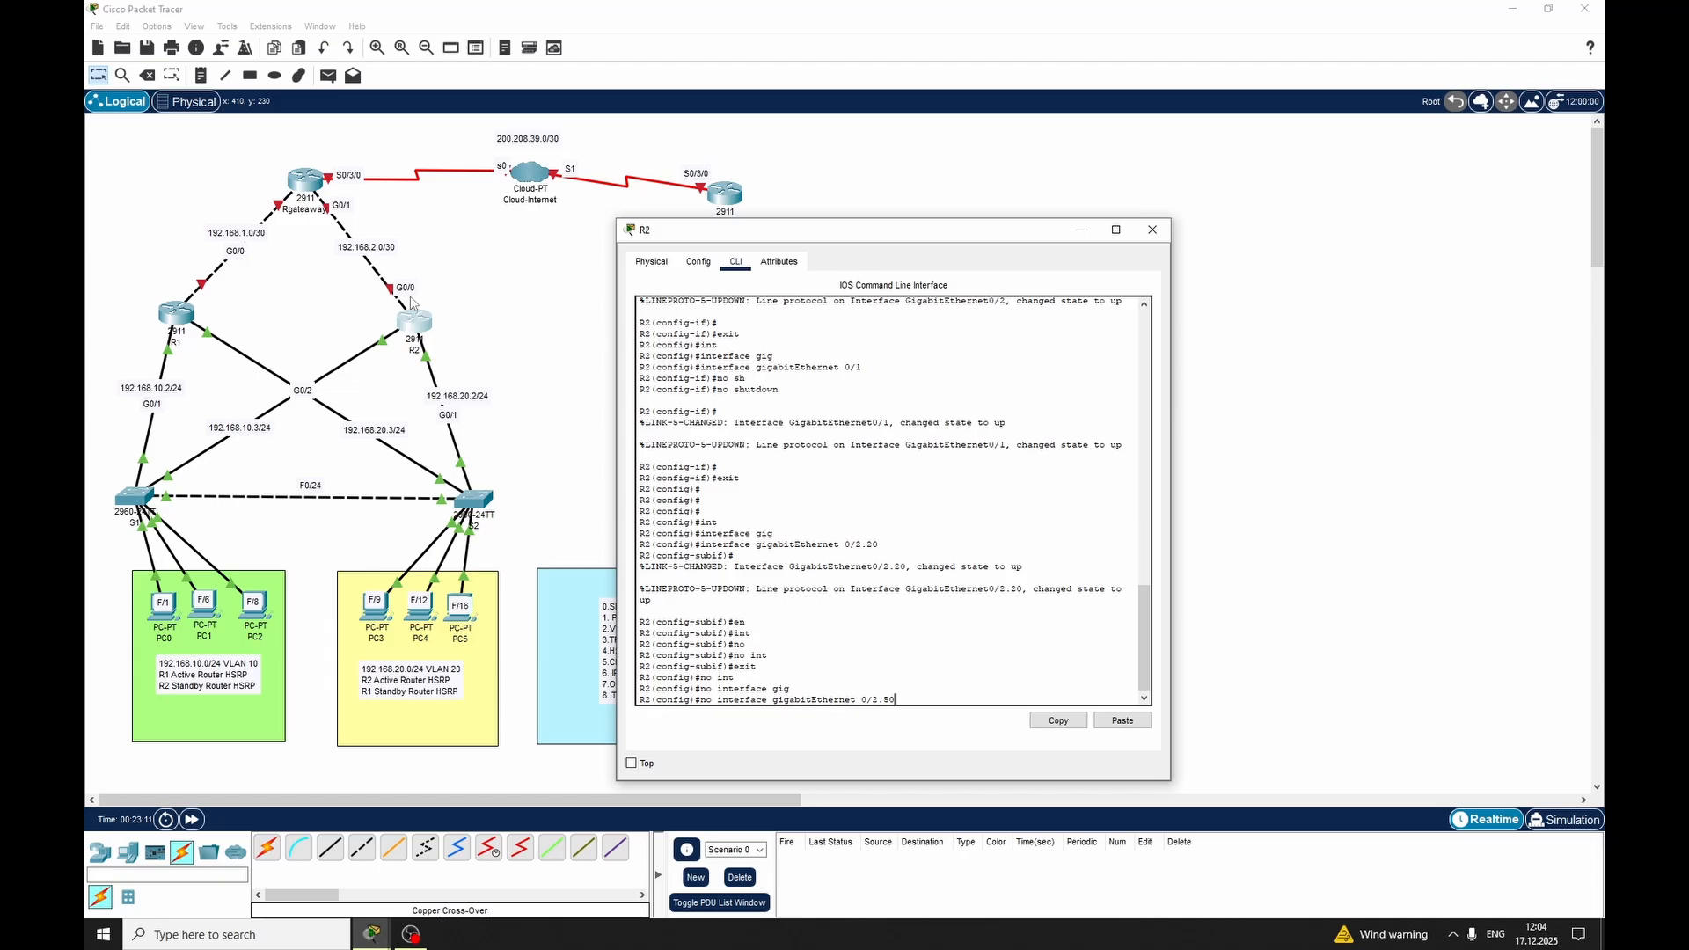
key("BackSpace")
key("BackSpace")
type("20")
key("Return")
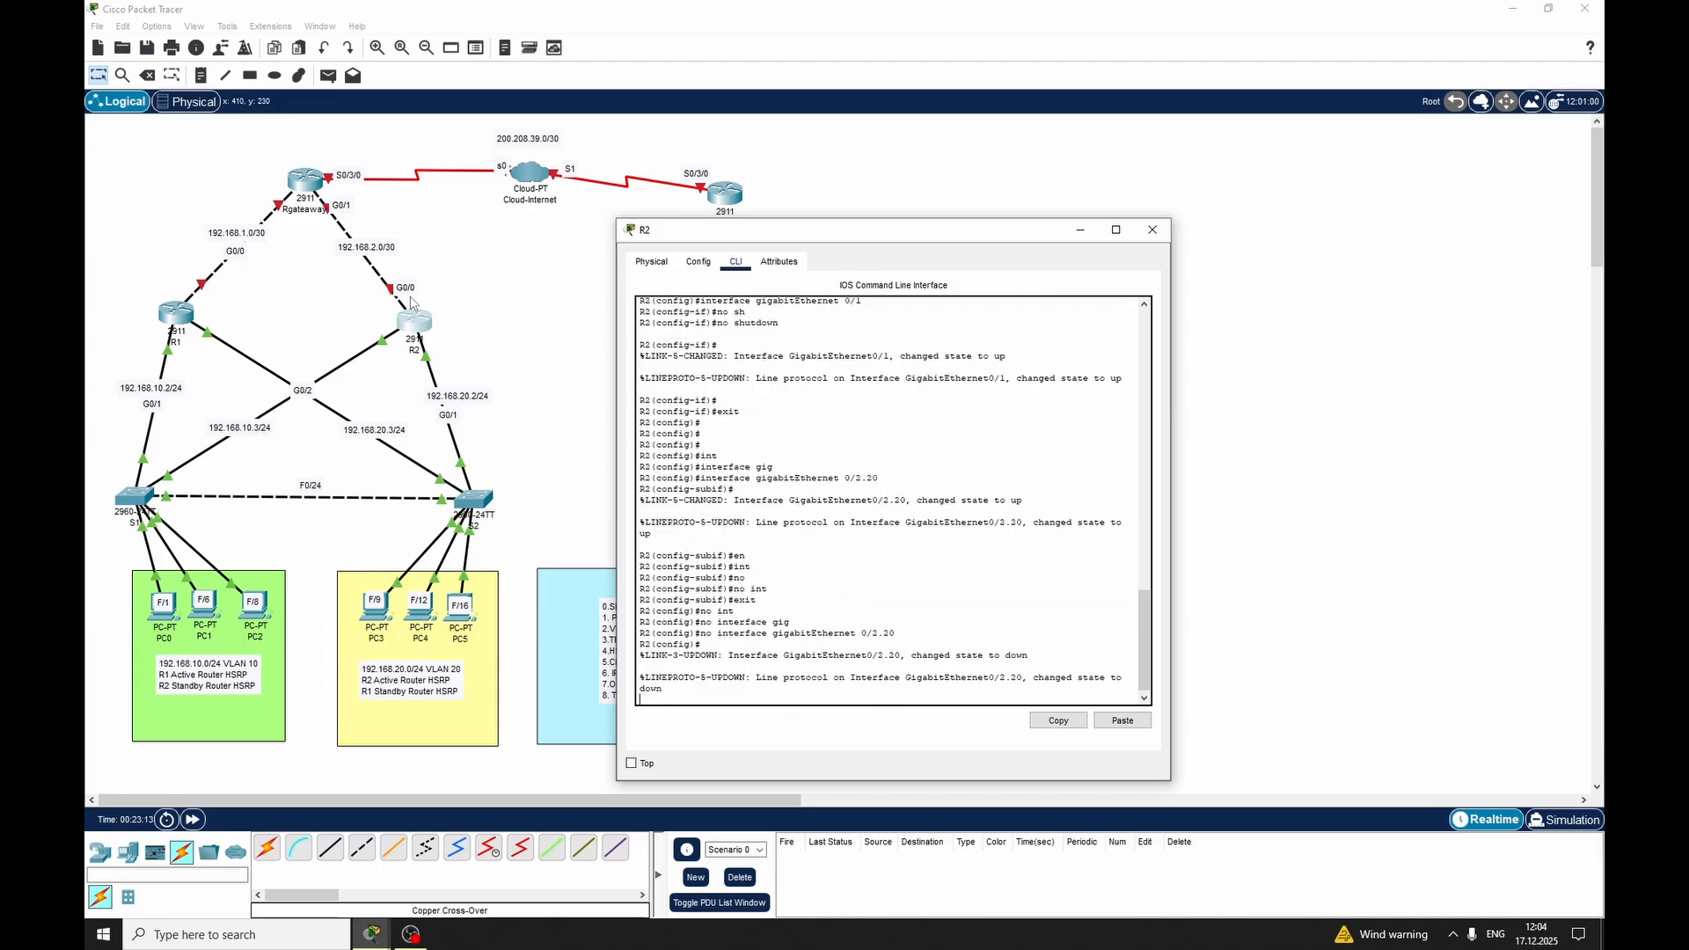
key("Return")
key("Return")
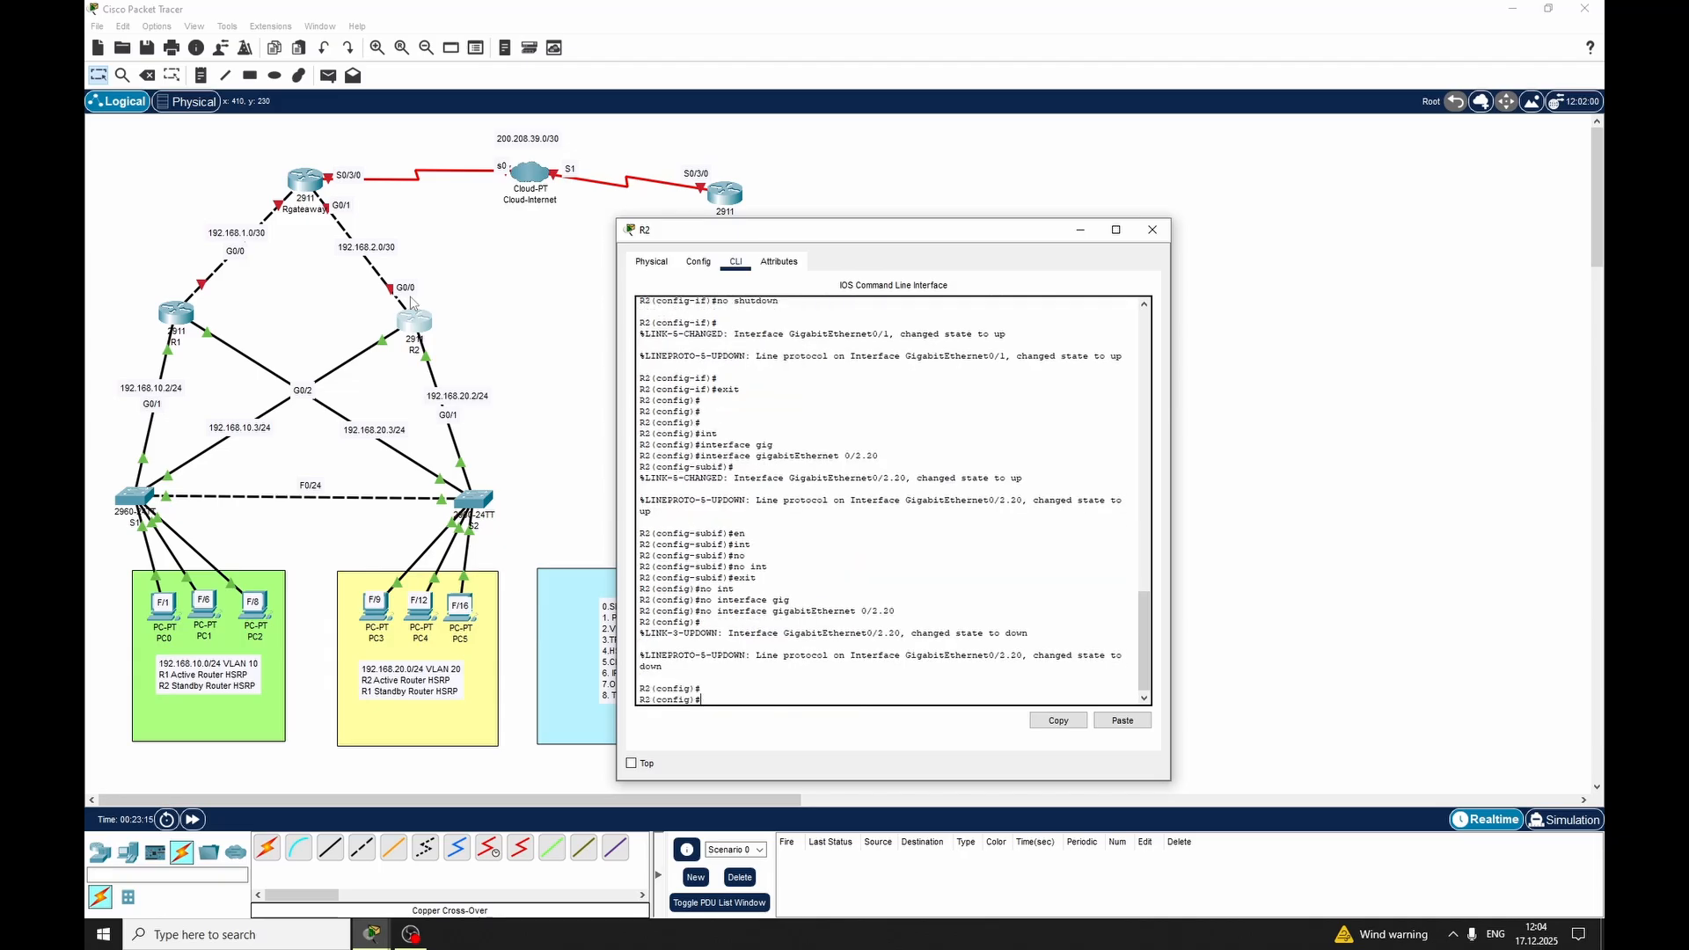
Create subinterface GigabitEthernet 0/2.10 on R2
type("int")
key("Tab")
type("gig")
key("Tab")
type("0")
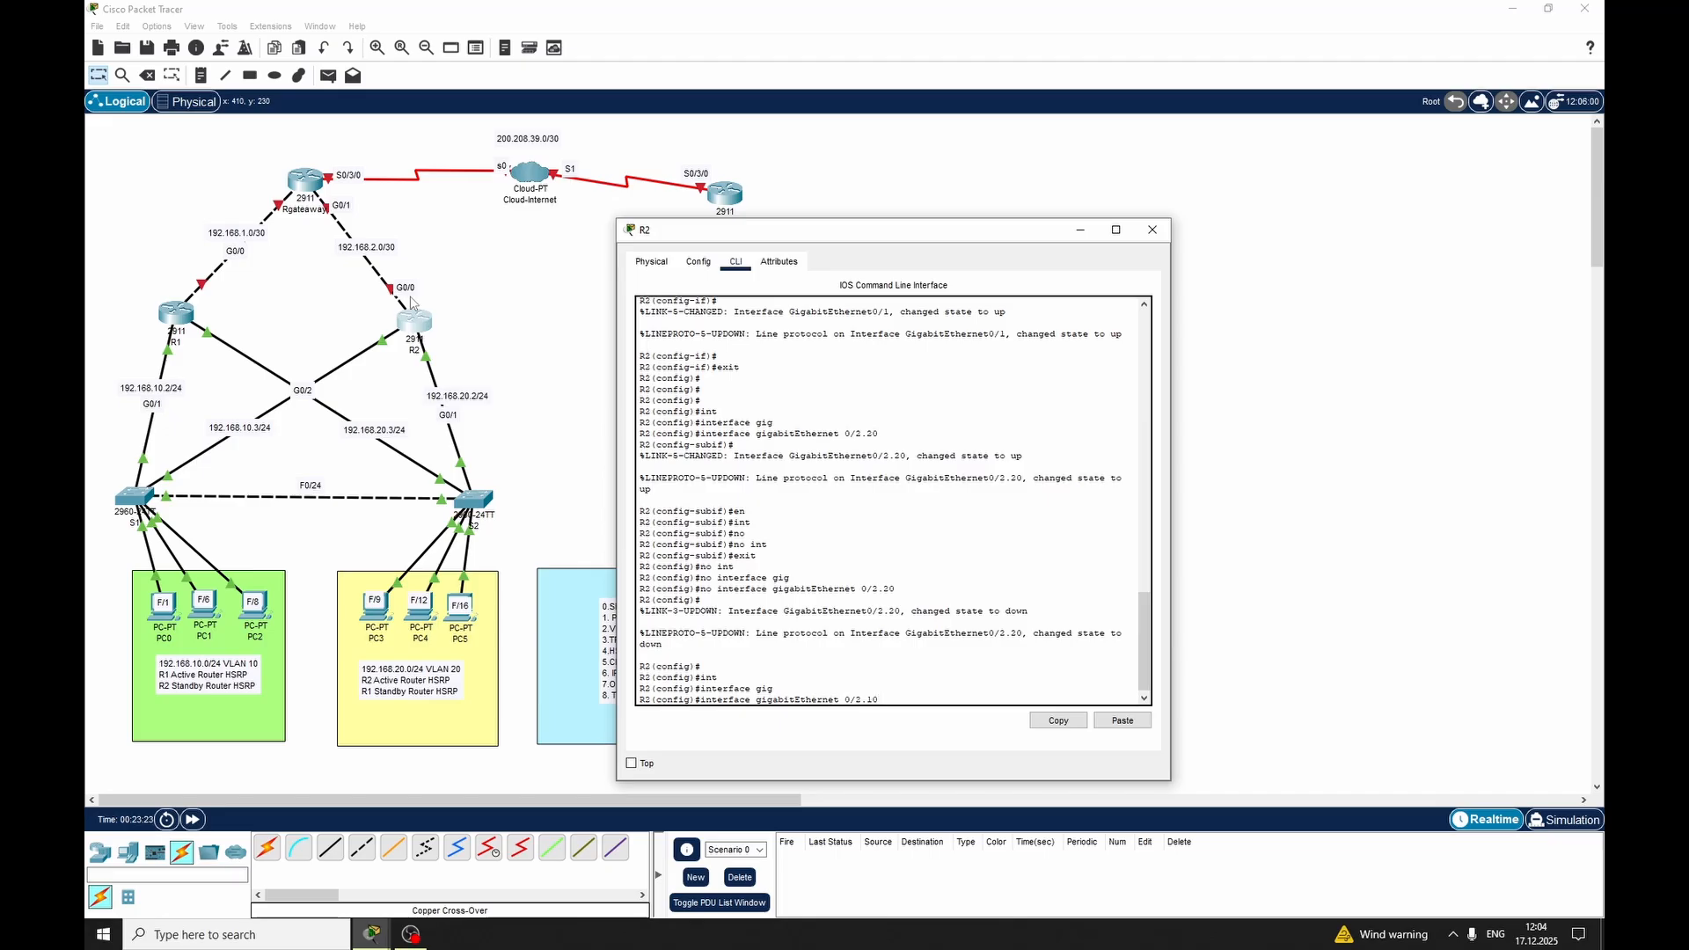
type("/2.10")
key("Return")
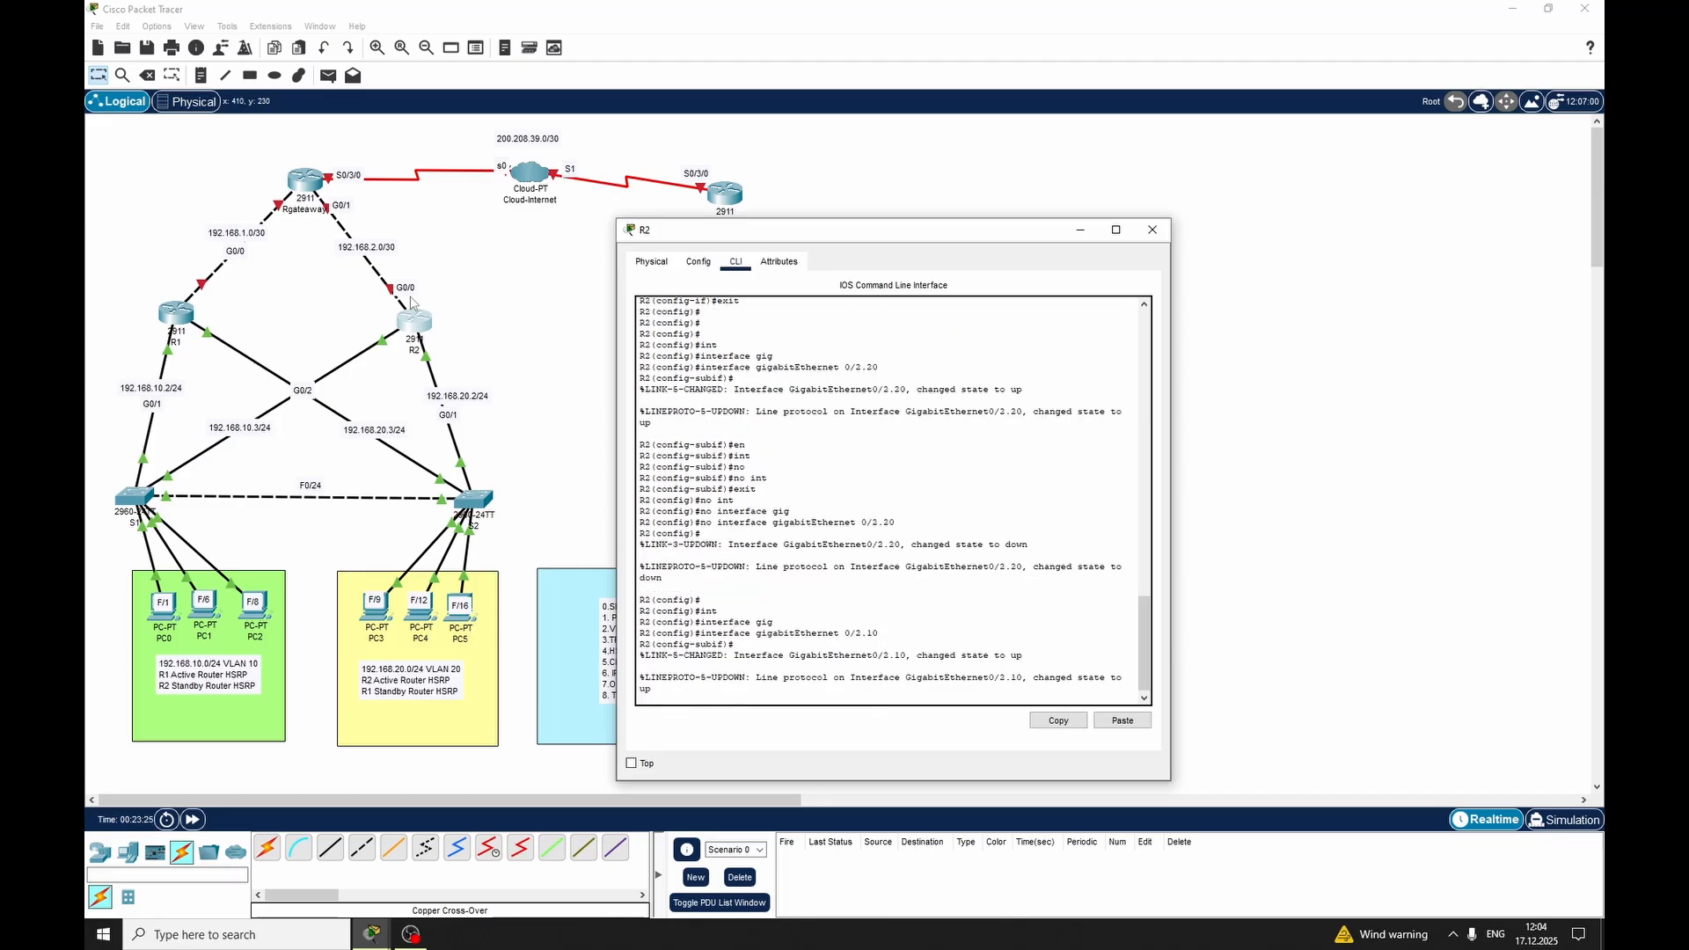
Set 802.1Q encapsulation for VLAN 10 on R2's new subinterface with encapsulation dot1Q 10
type("en")
key("Tab")
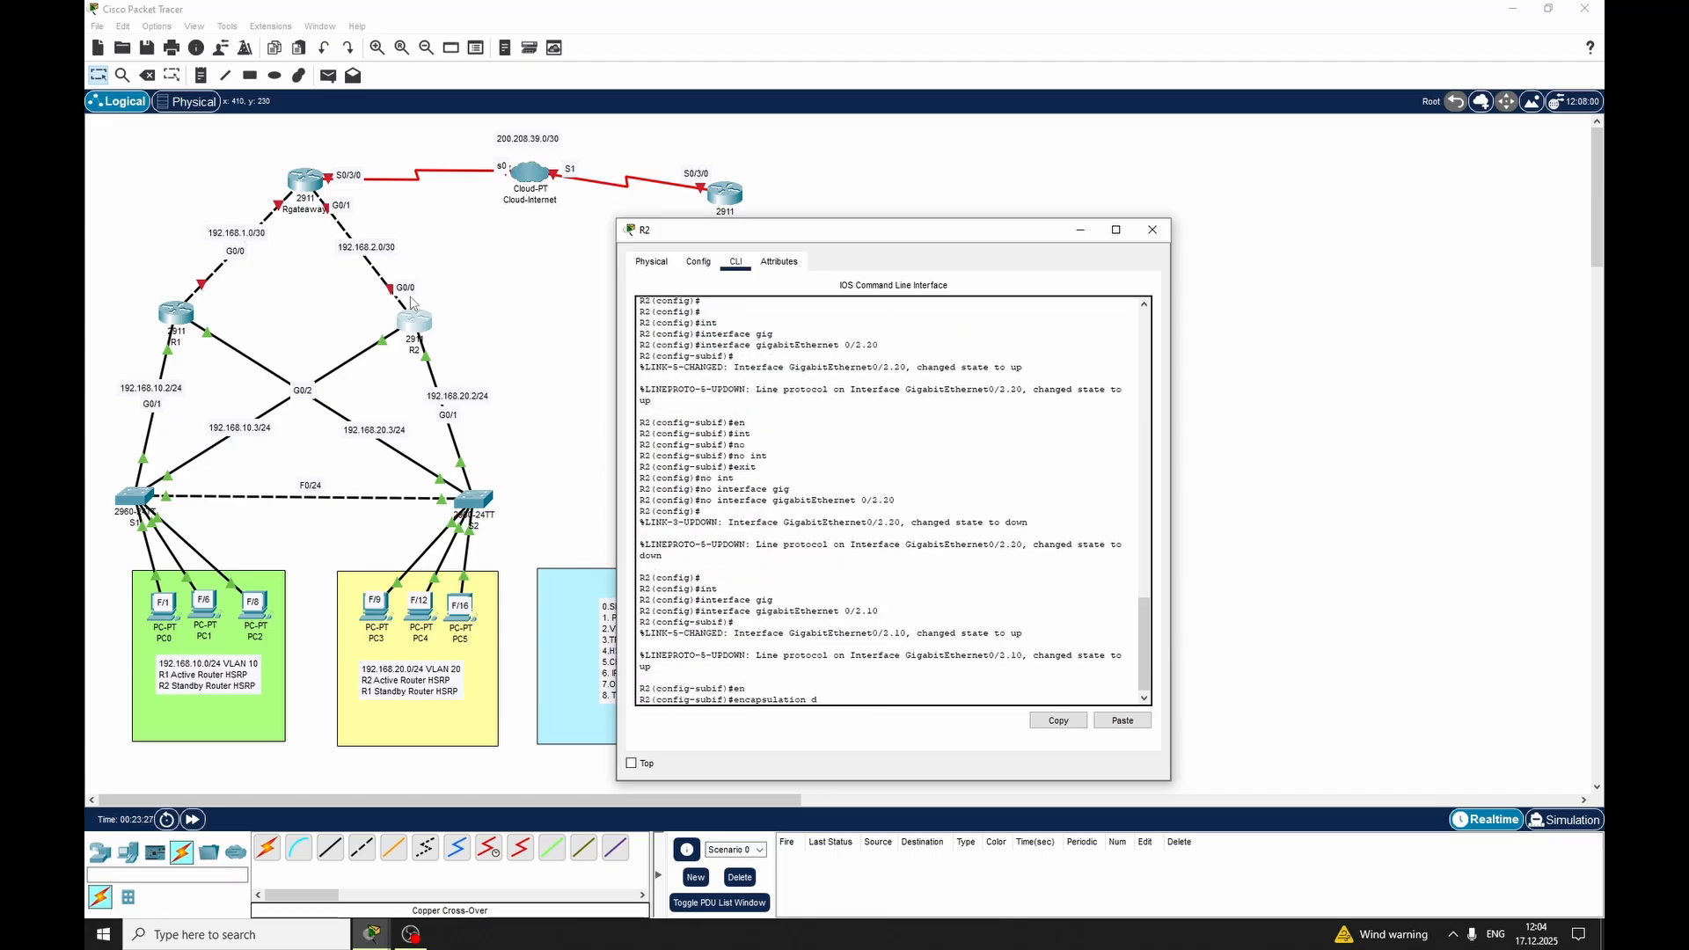
type("dot")
key("Tab")
type("10")
key("Return")
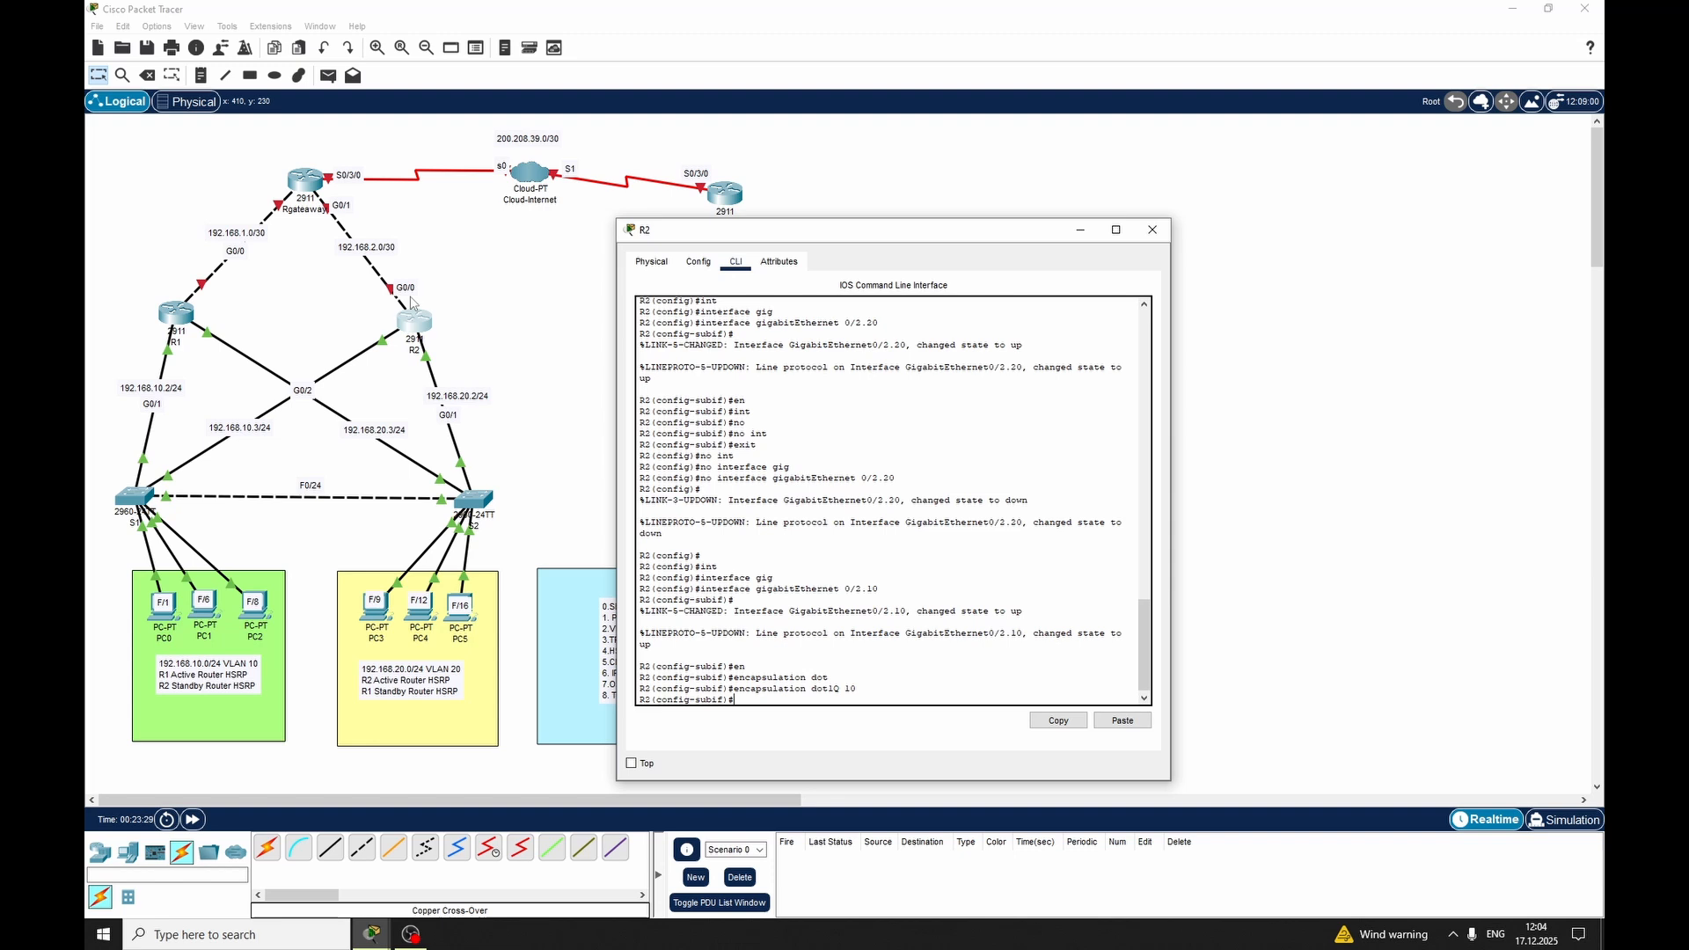
Assign 192.168.10.3 255.255.255.0 to R2's VLAN 10 subinterface and move the 192.168.10.3/24 topology label up near R2
type("ip add")
key("Tab")
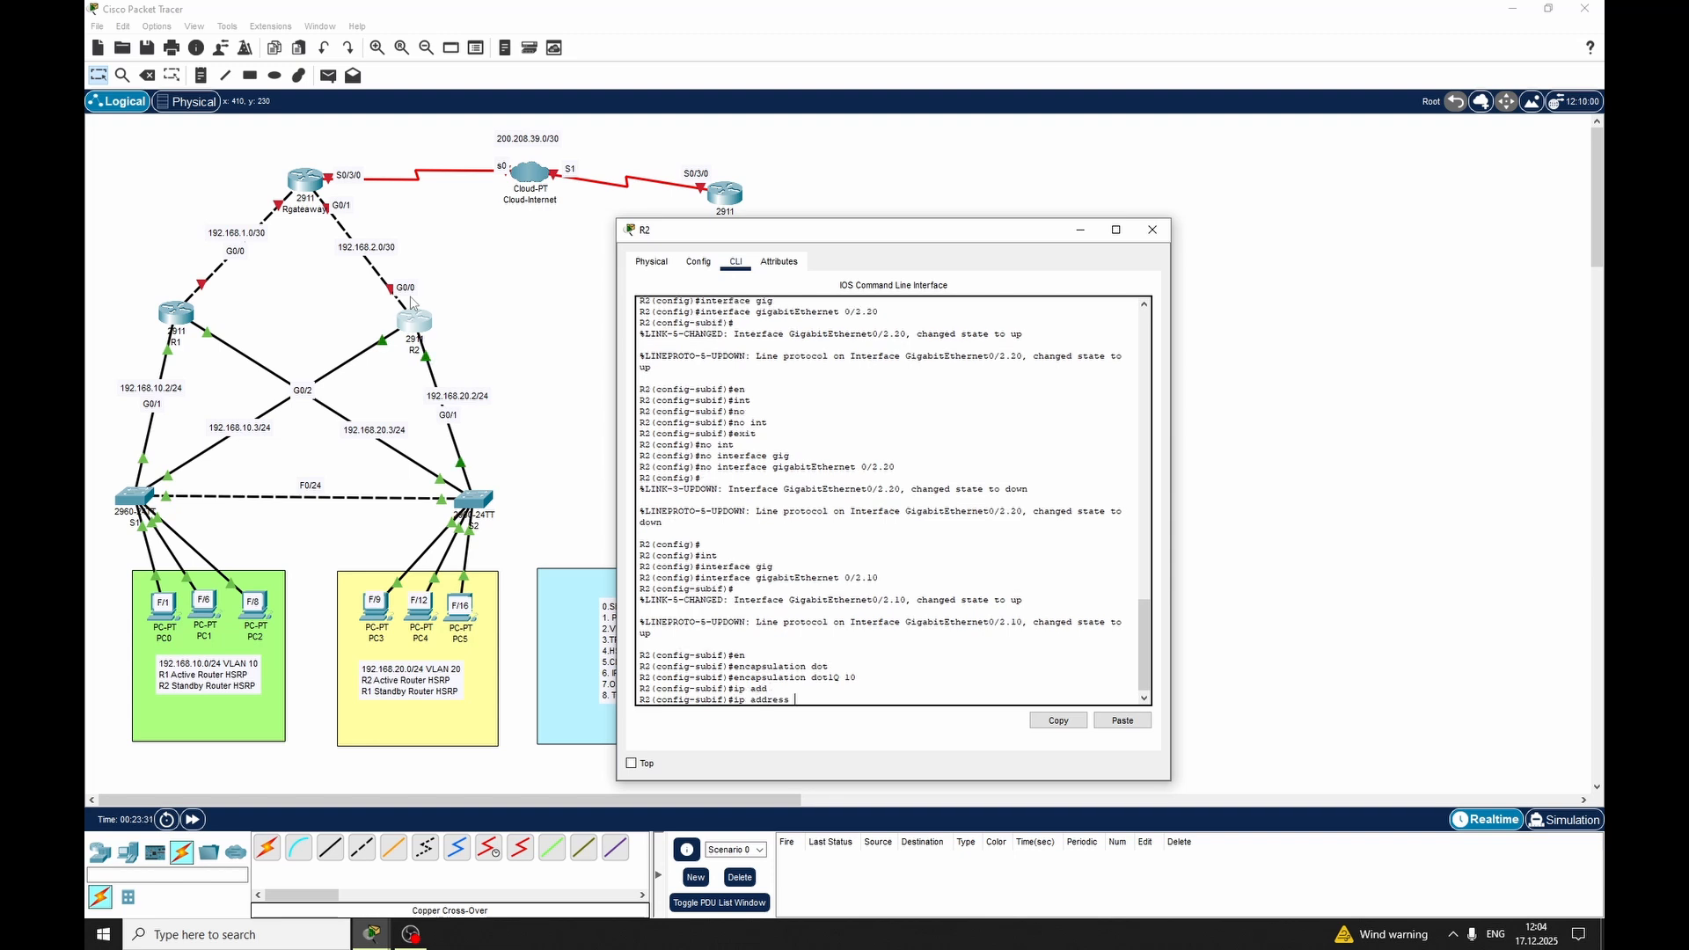
type("192.16")
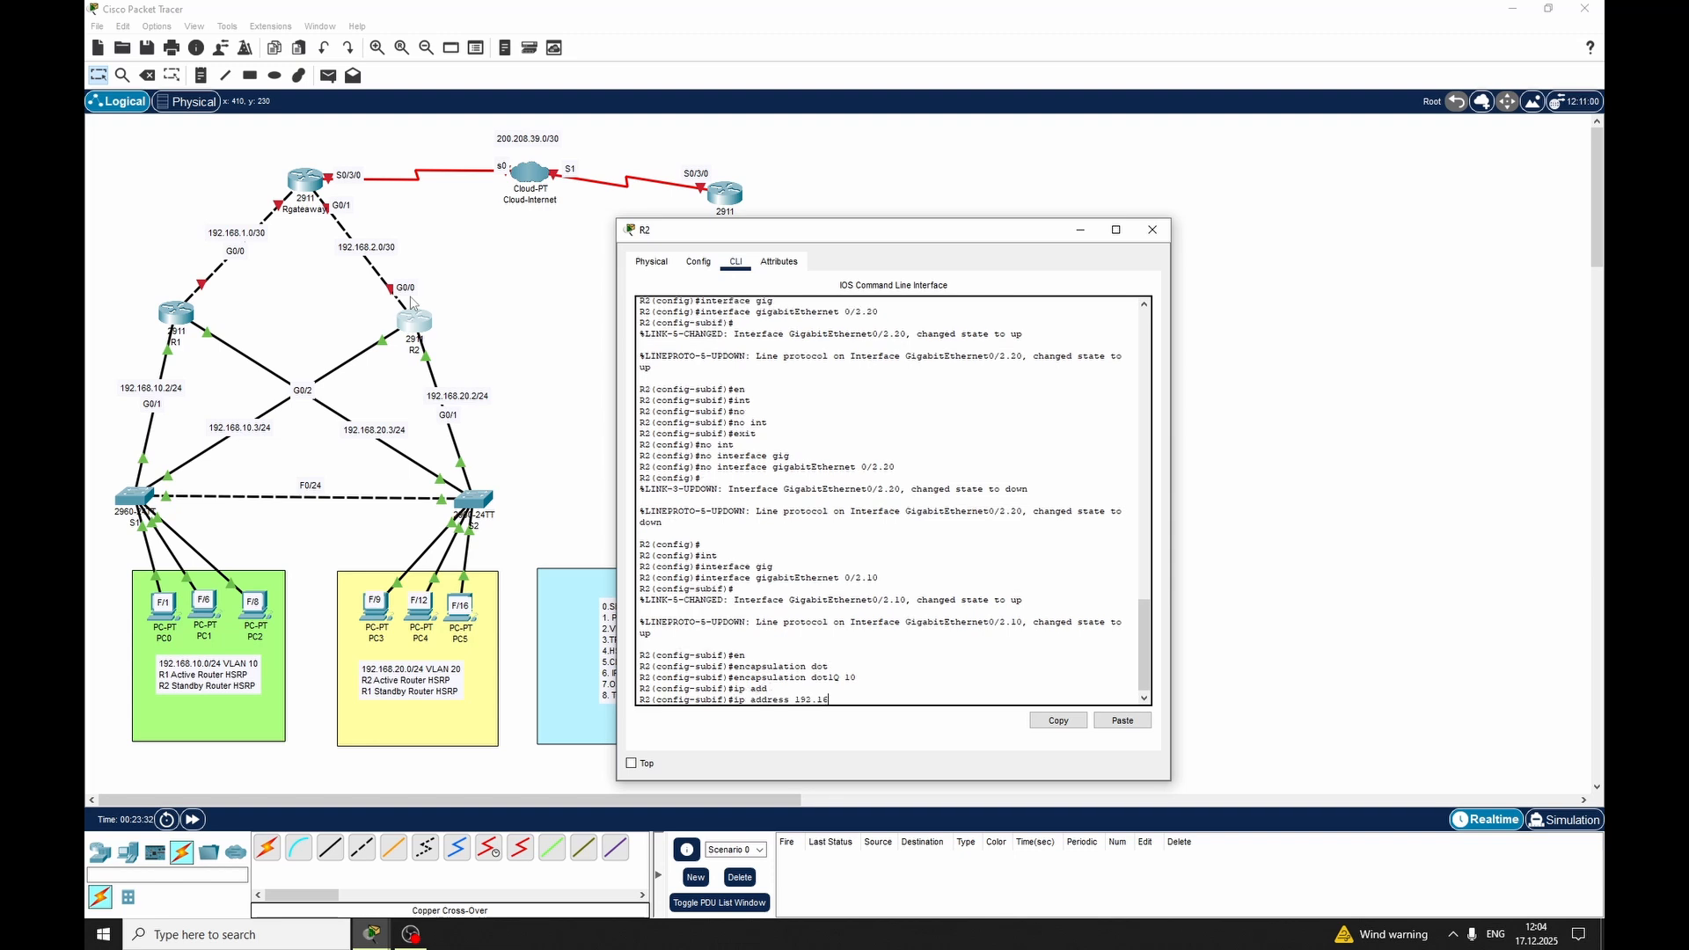
type("8.10.3 255.255.255.0")
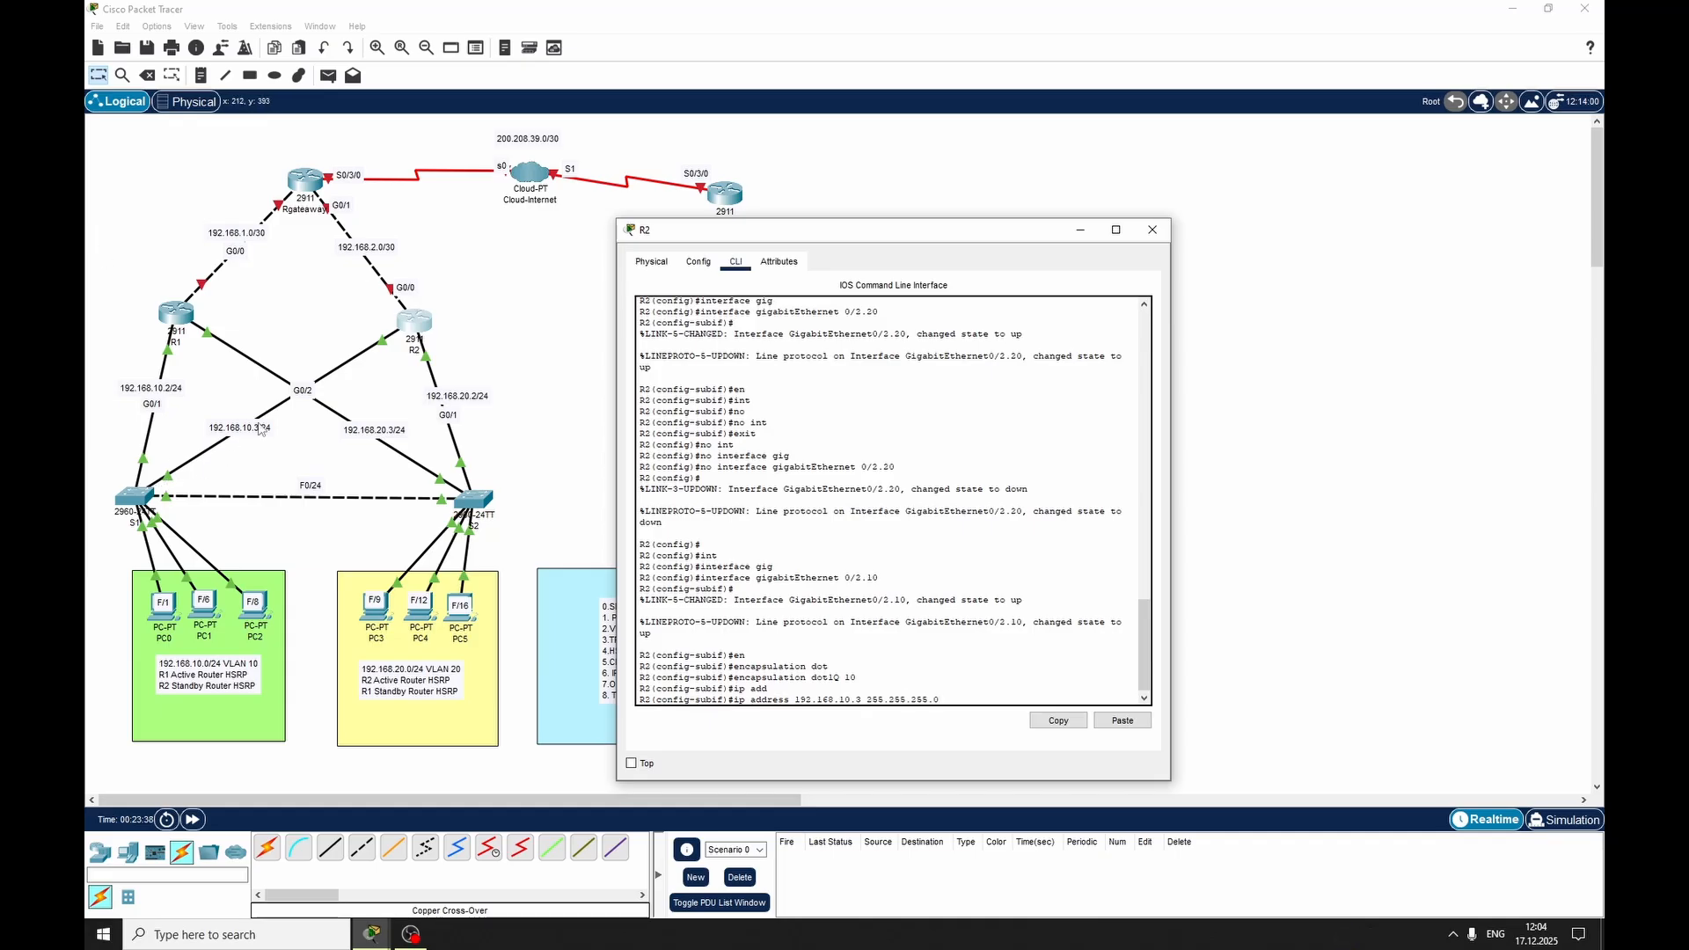
left_click_drag(241, 433, 343, 371)
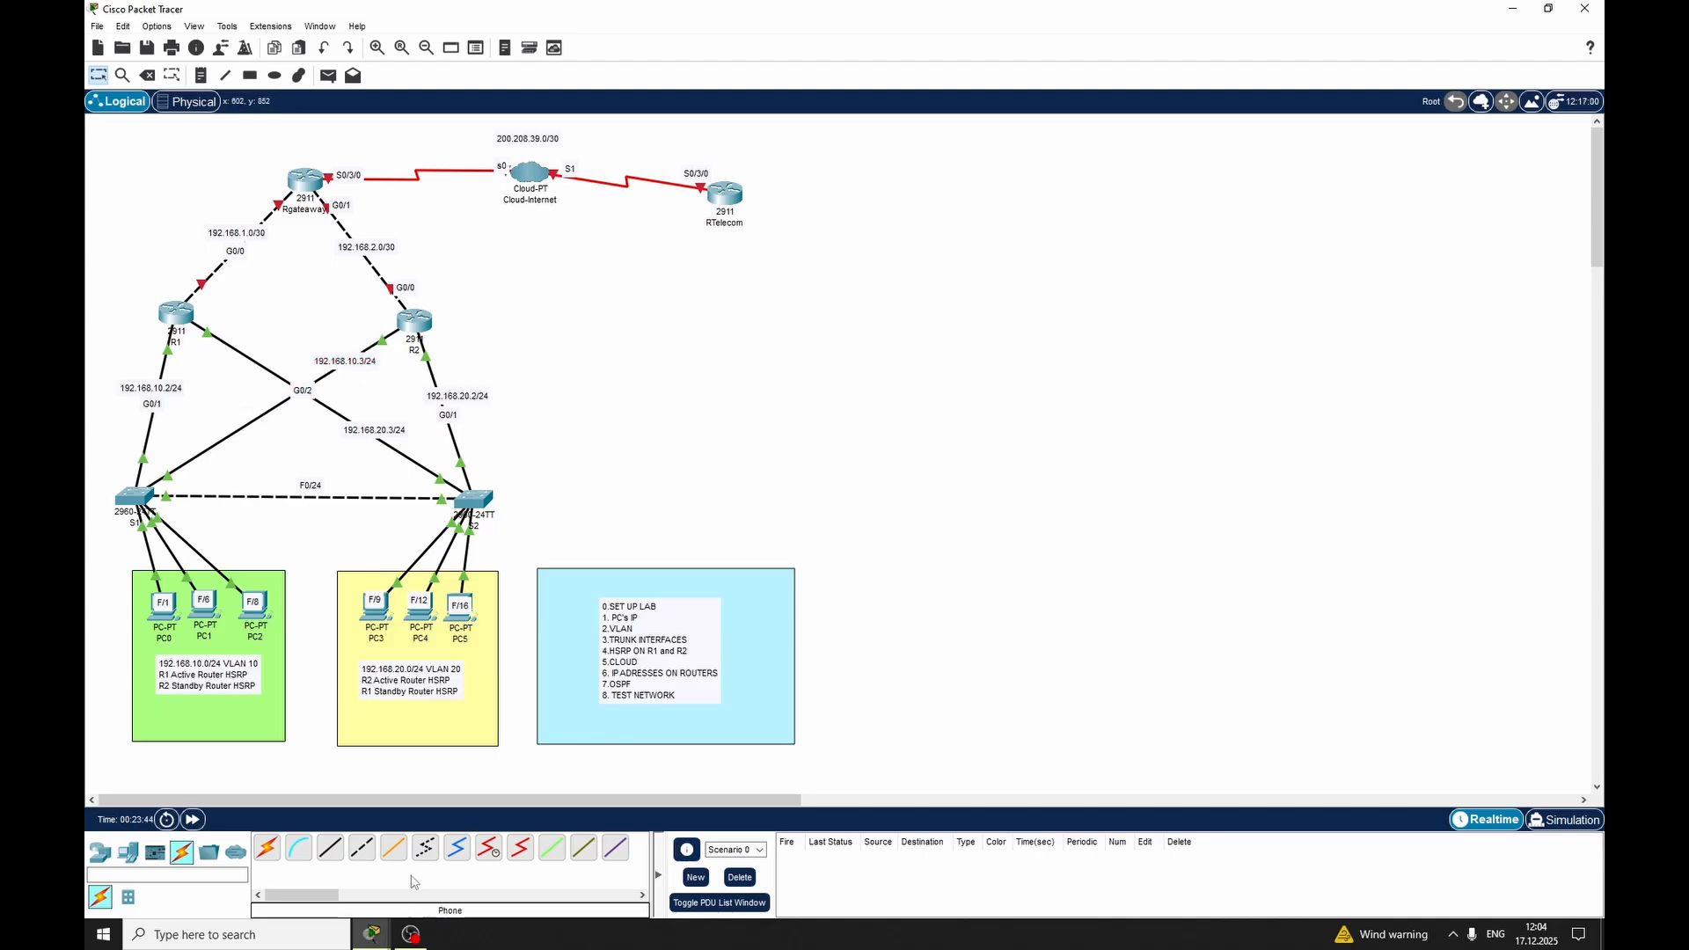
mouse_move(403, 938)
left_click(457, 866)
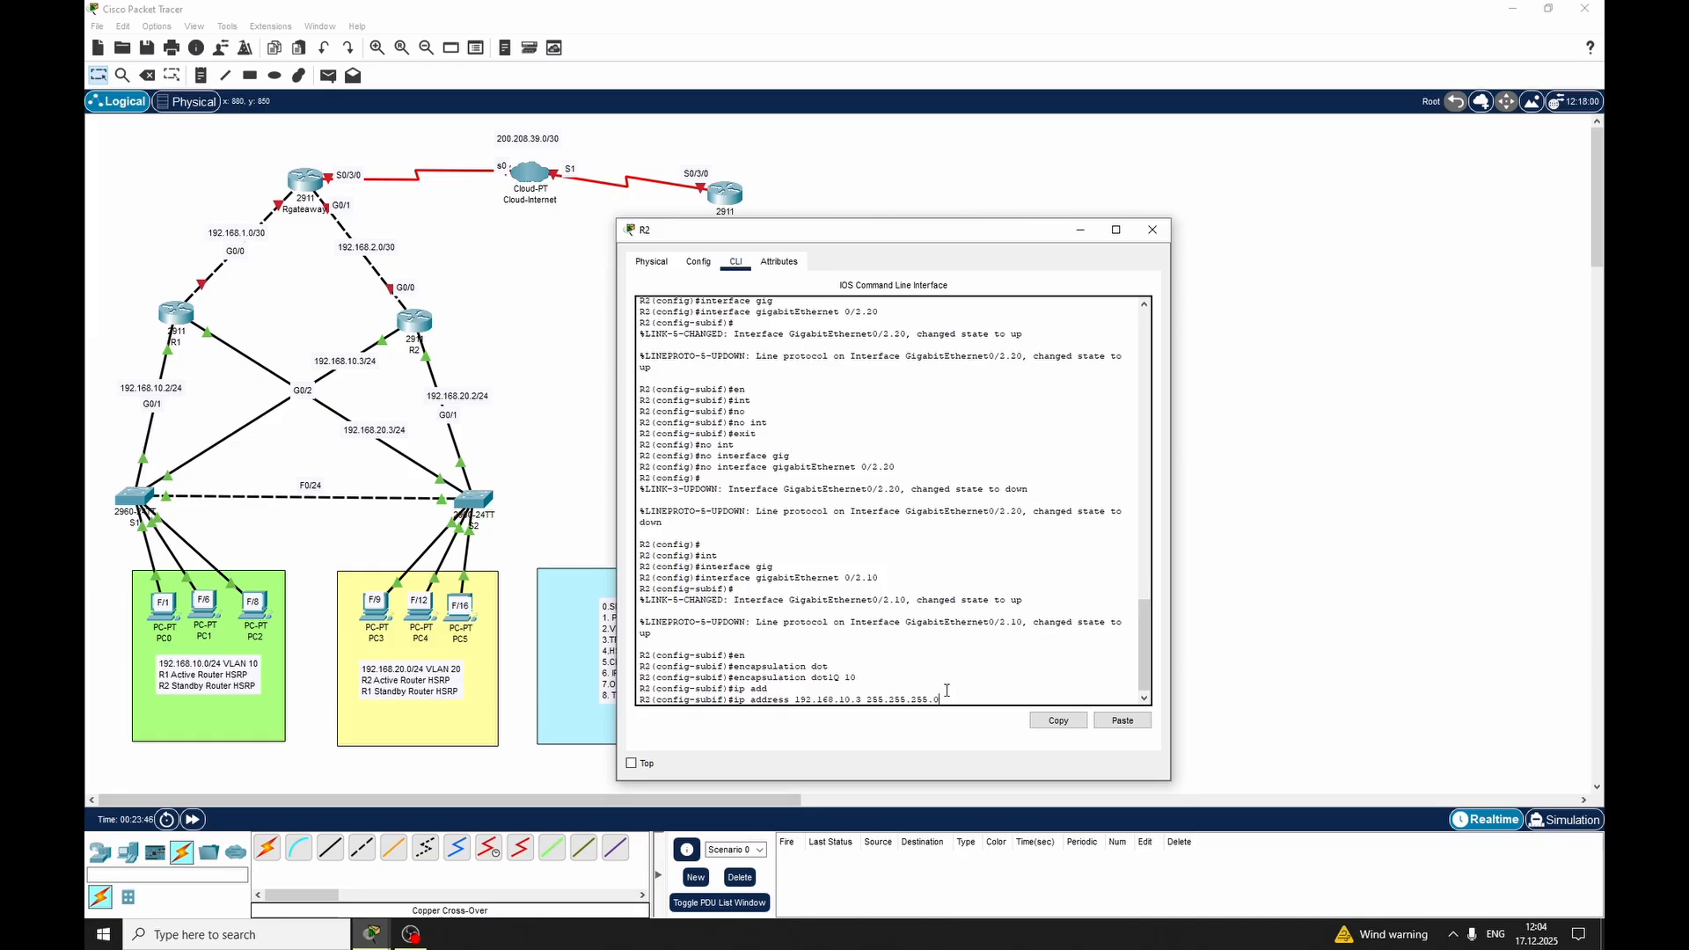
key("Return")
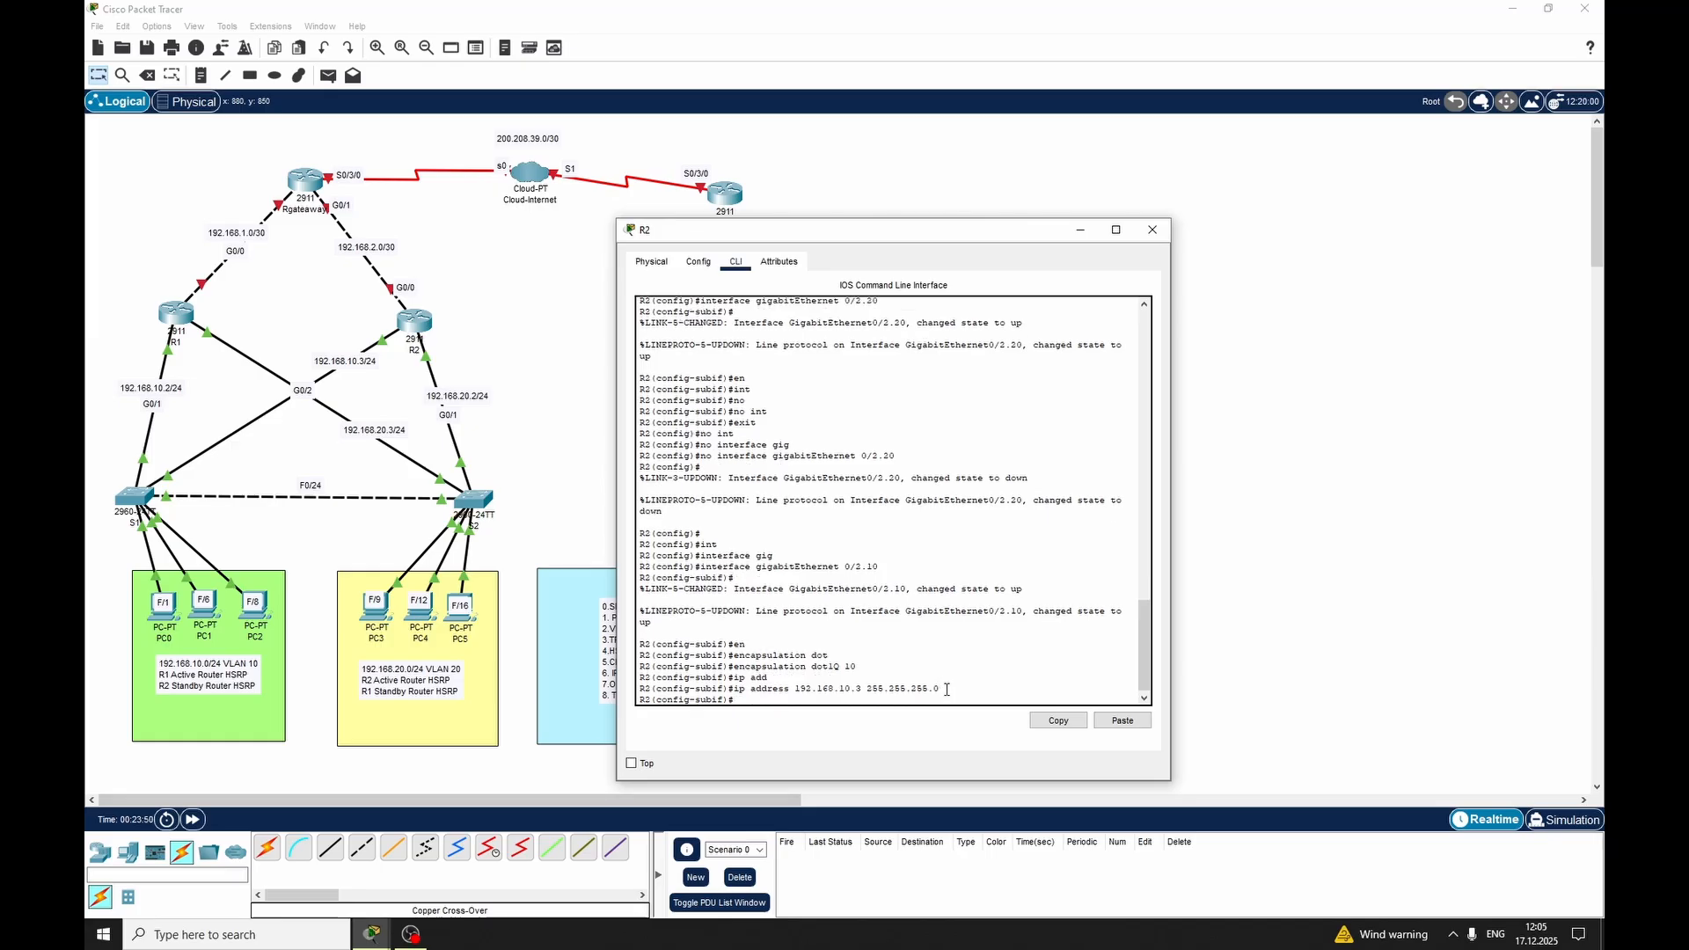
Set the HSRP group 10 virtual address to 192.168.10.1 with standby 10 ip on R2's subinterface
type("sta")
key("Tab")
type("10 ik")
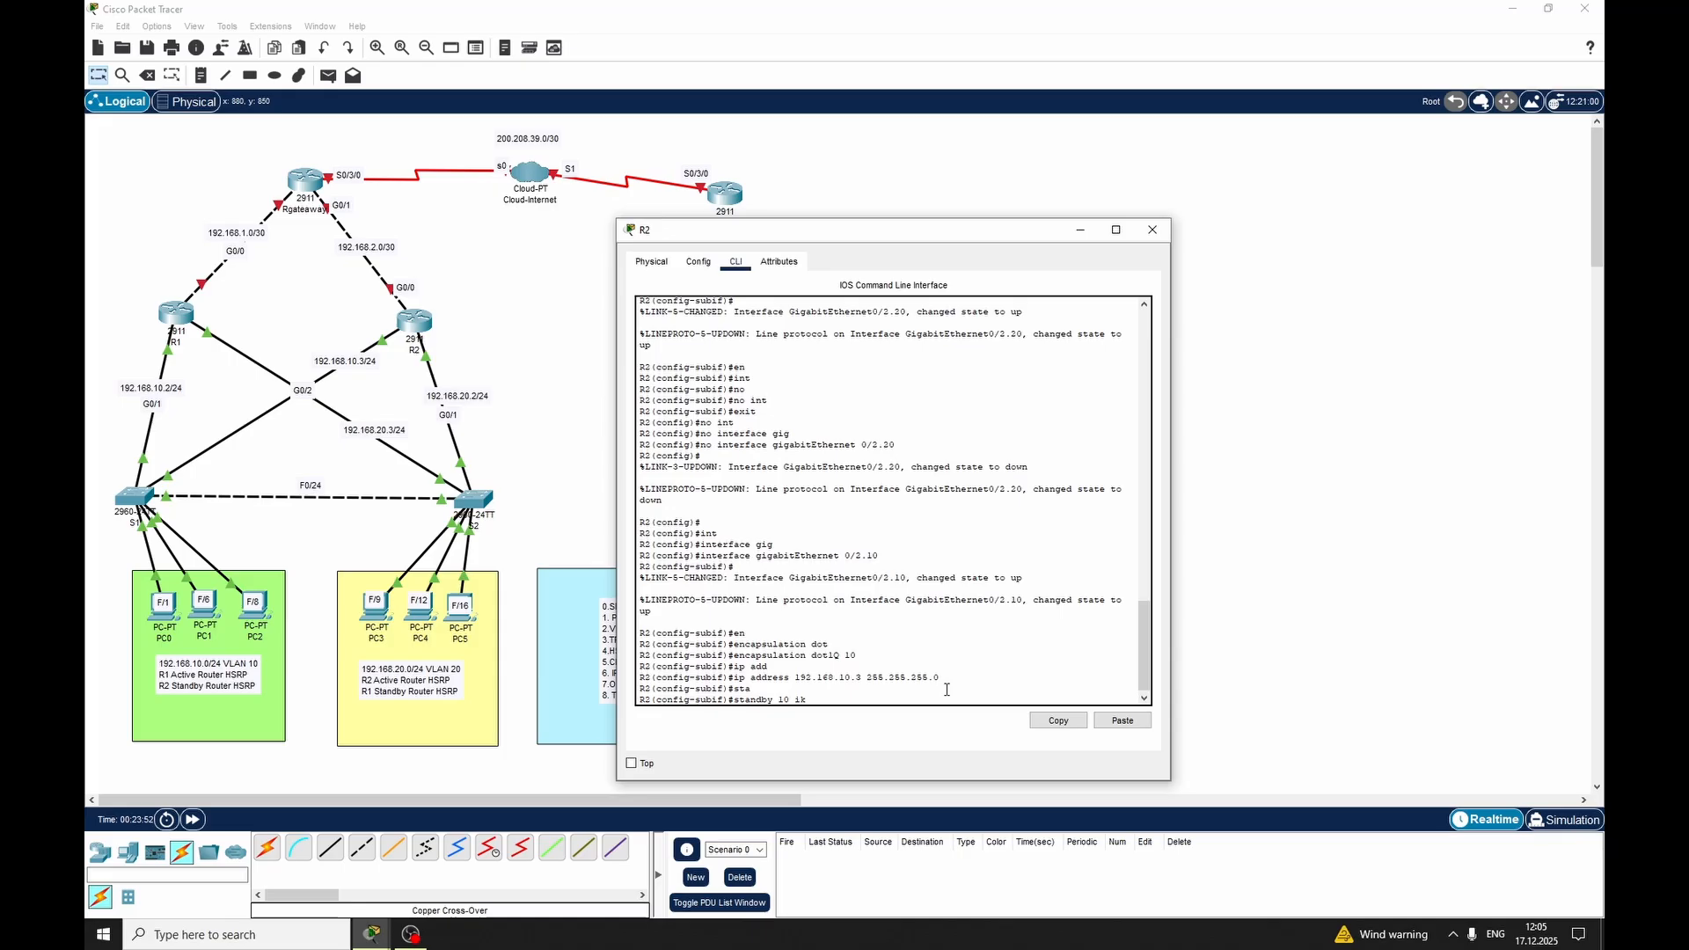
key("BackSpace")
type("p 192.168.10.1")
left_click_drag(878, 699, 815, 699)
left_click(907, 701)
key("Return")
Set R2's HSRP group 10 priority to 100 with the standby 10 priority command
type("sta")
key("Tab")
type("1")
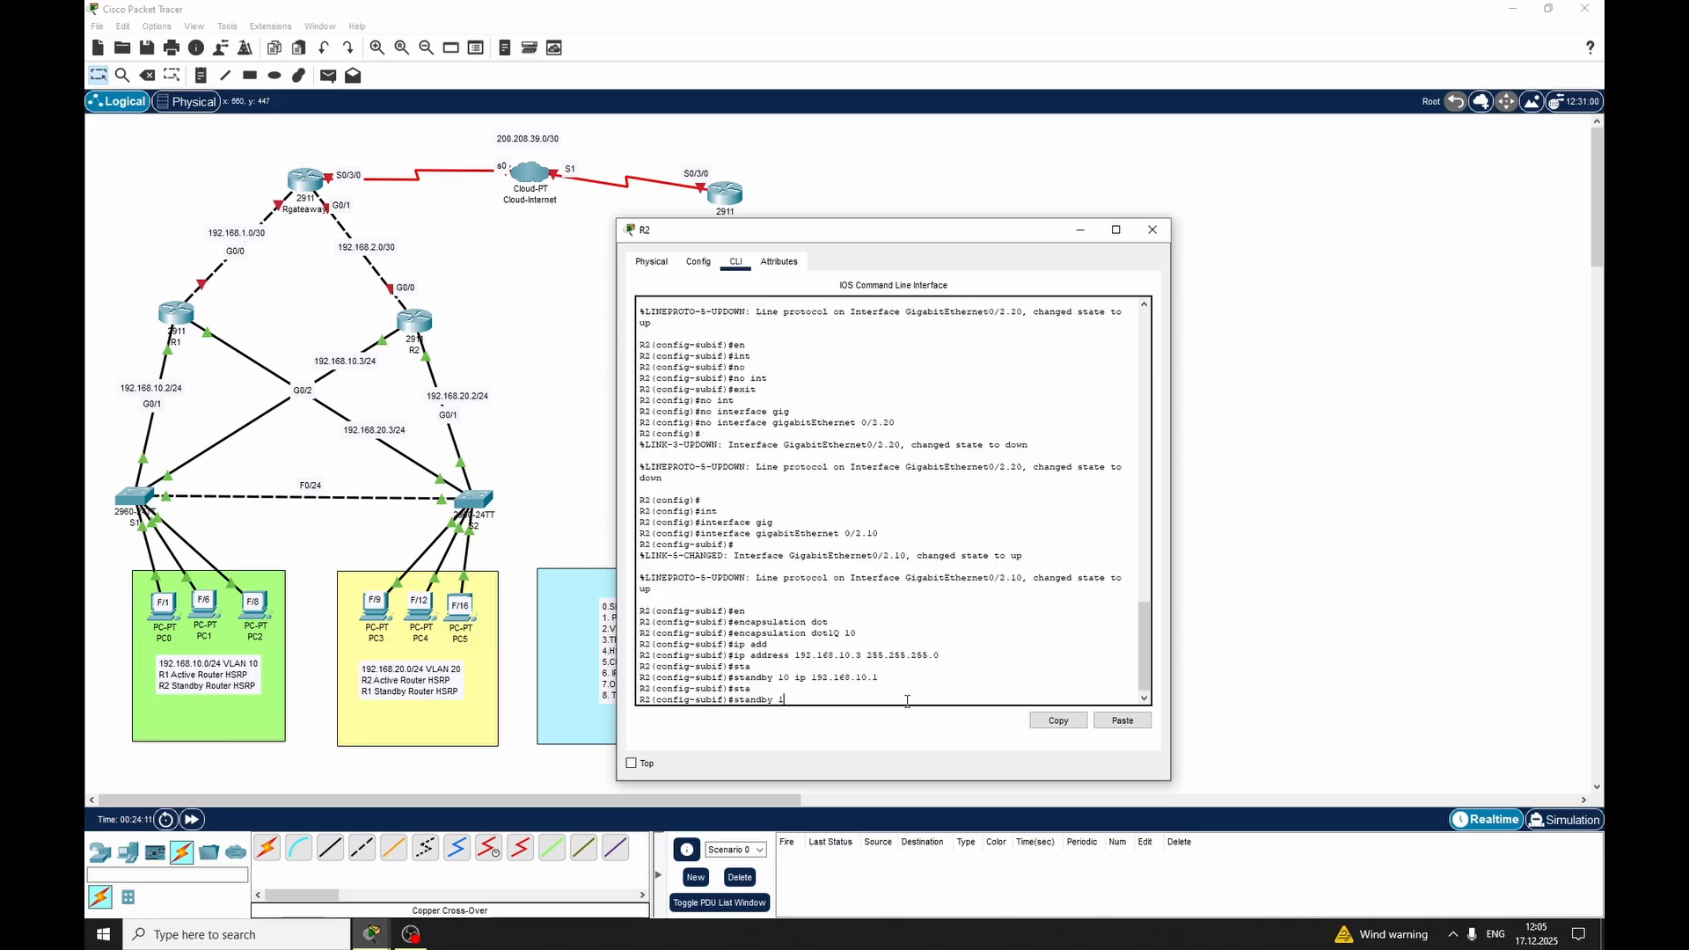
type("0 pri")
key("Tab")
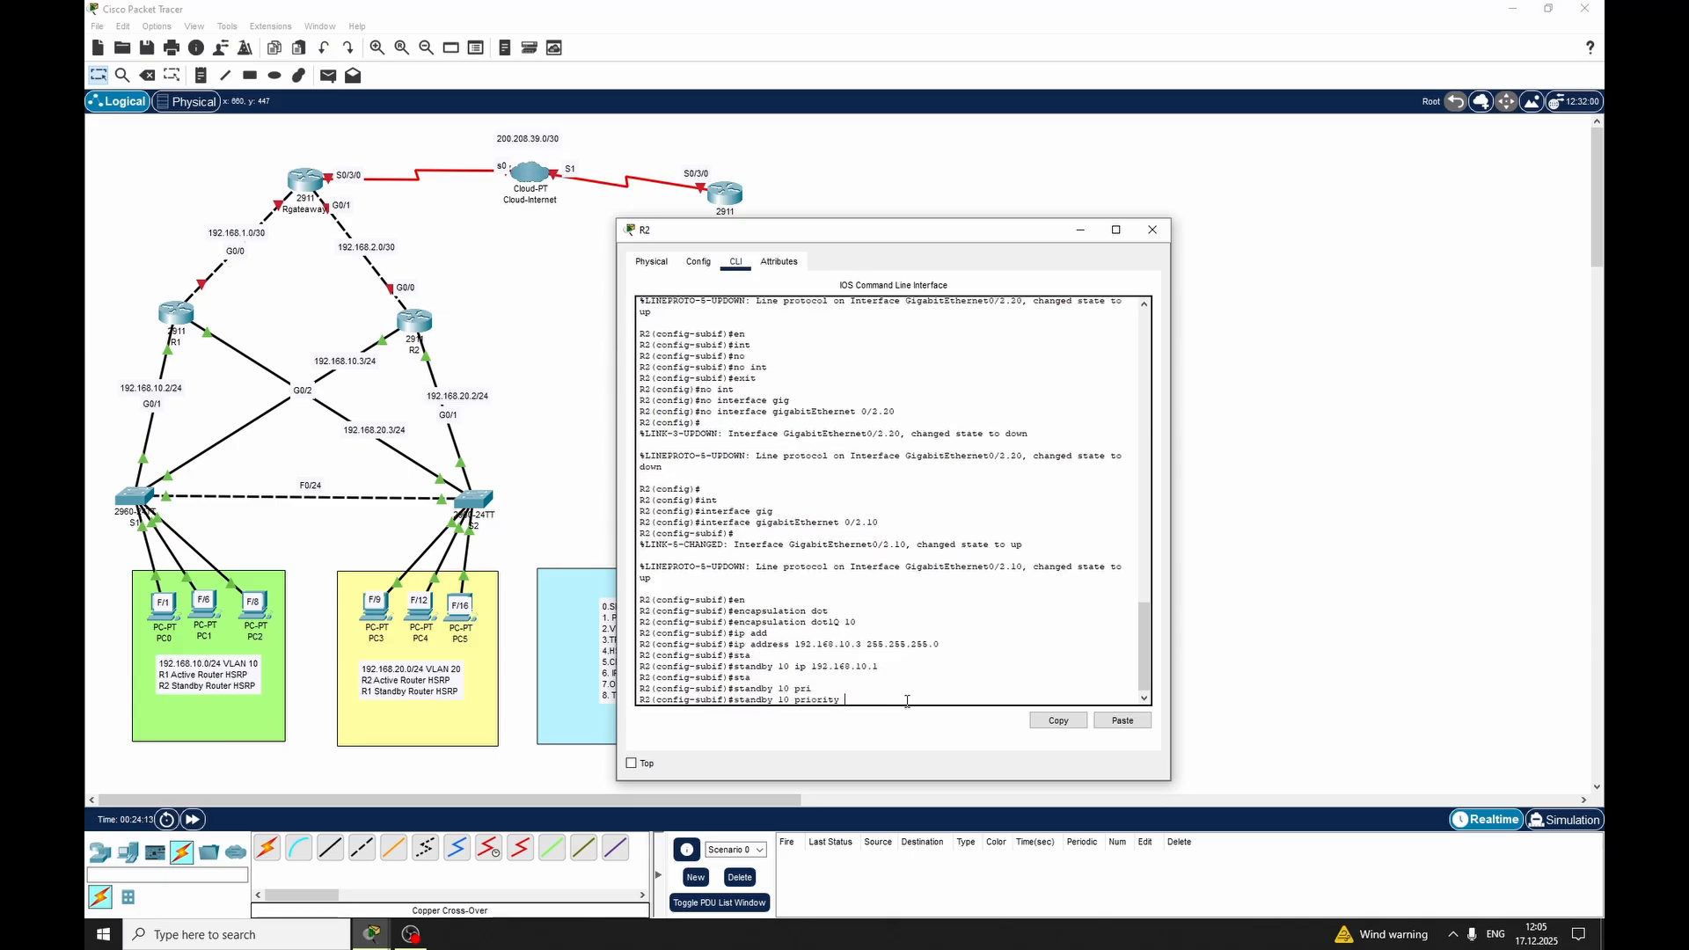
type("100")
key("Return")
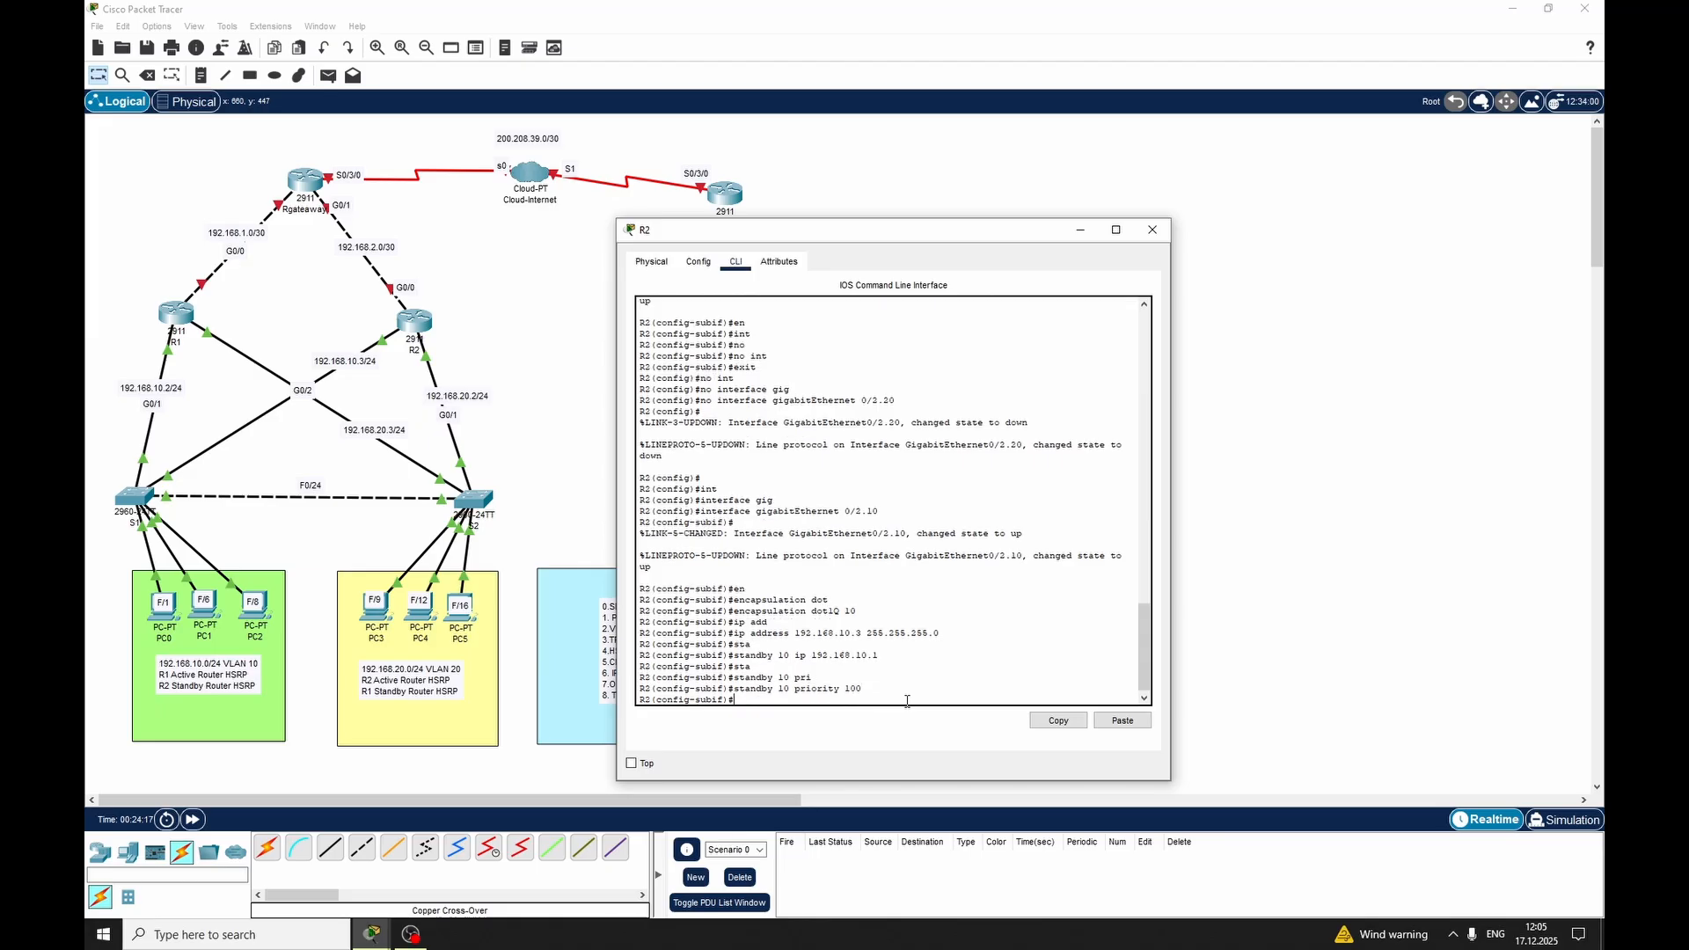
Enable HSRP version 2 on R2's VLAN 10 subinterface with the standby version 2 command
type("stav")
key("Tab")
type("ver")
key("Tab")
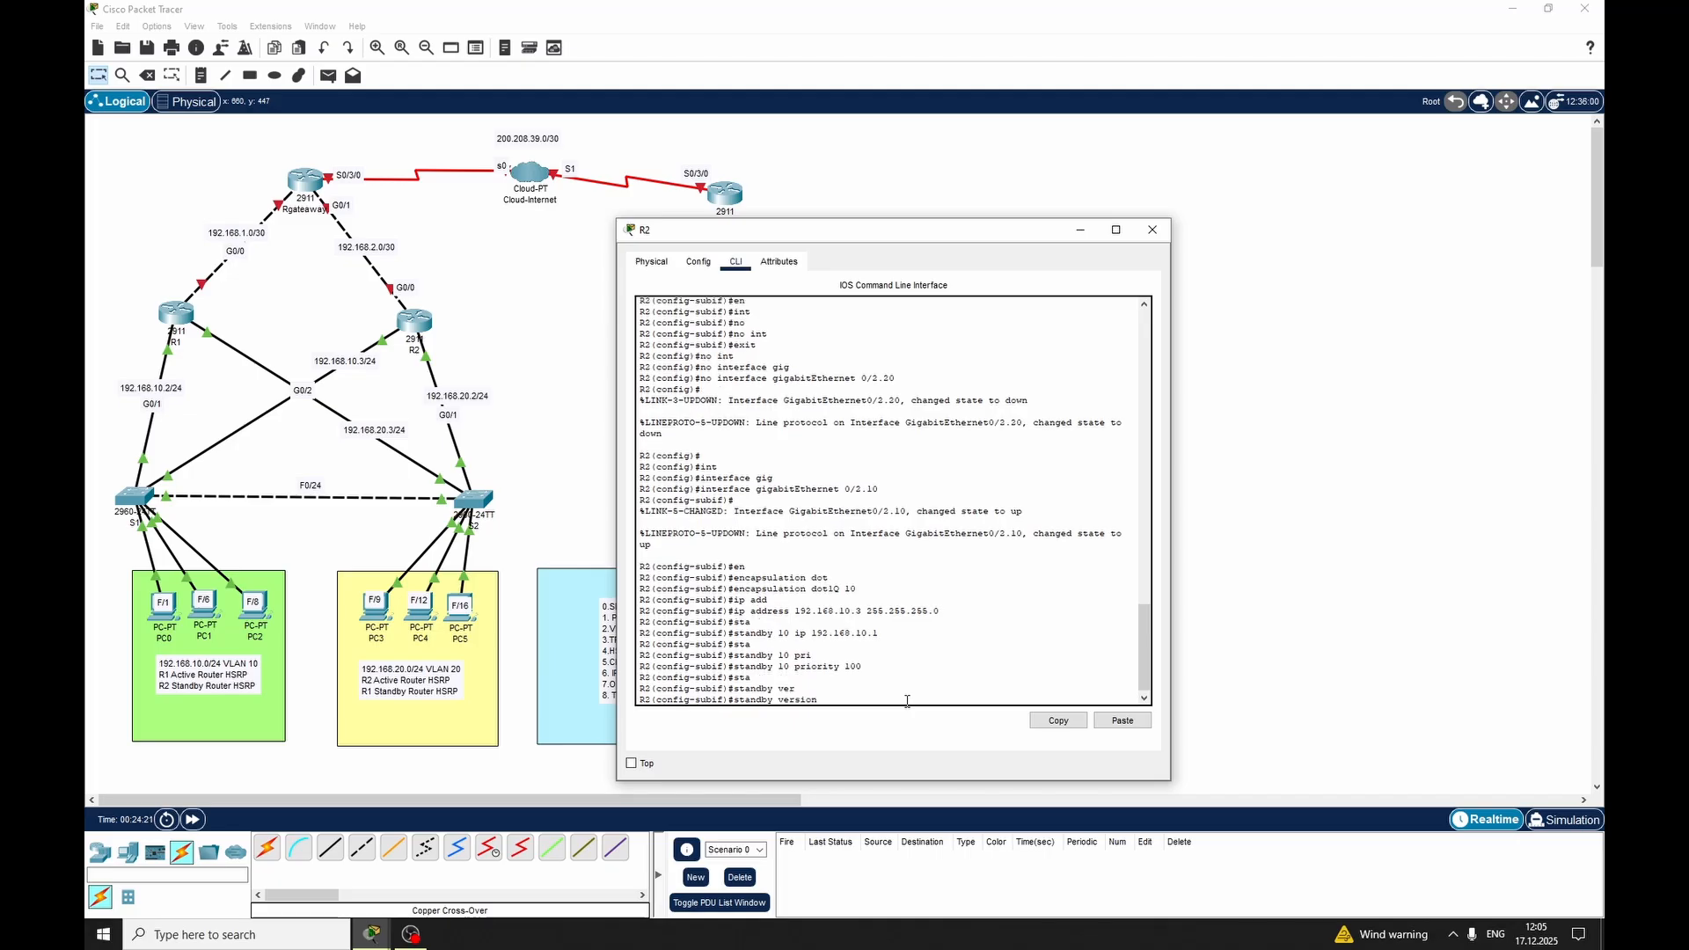
type("2")
key("Return")
key("Return")
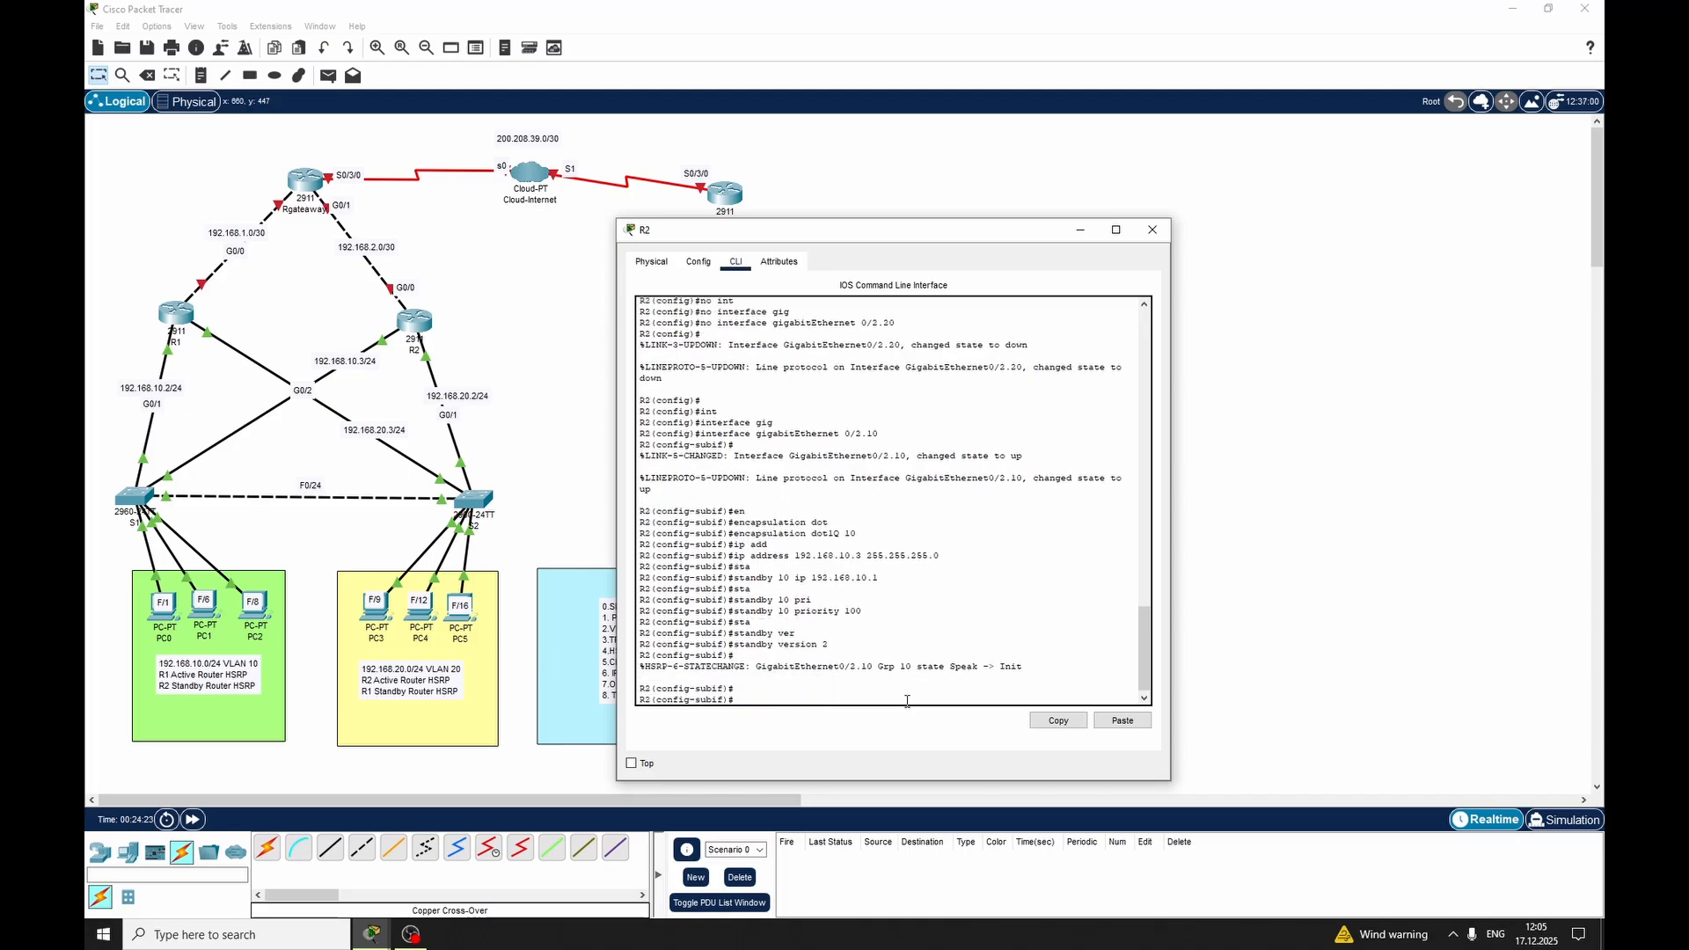
type("e")
key("BackSpace")
key("BackSpace")
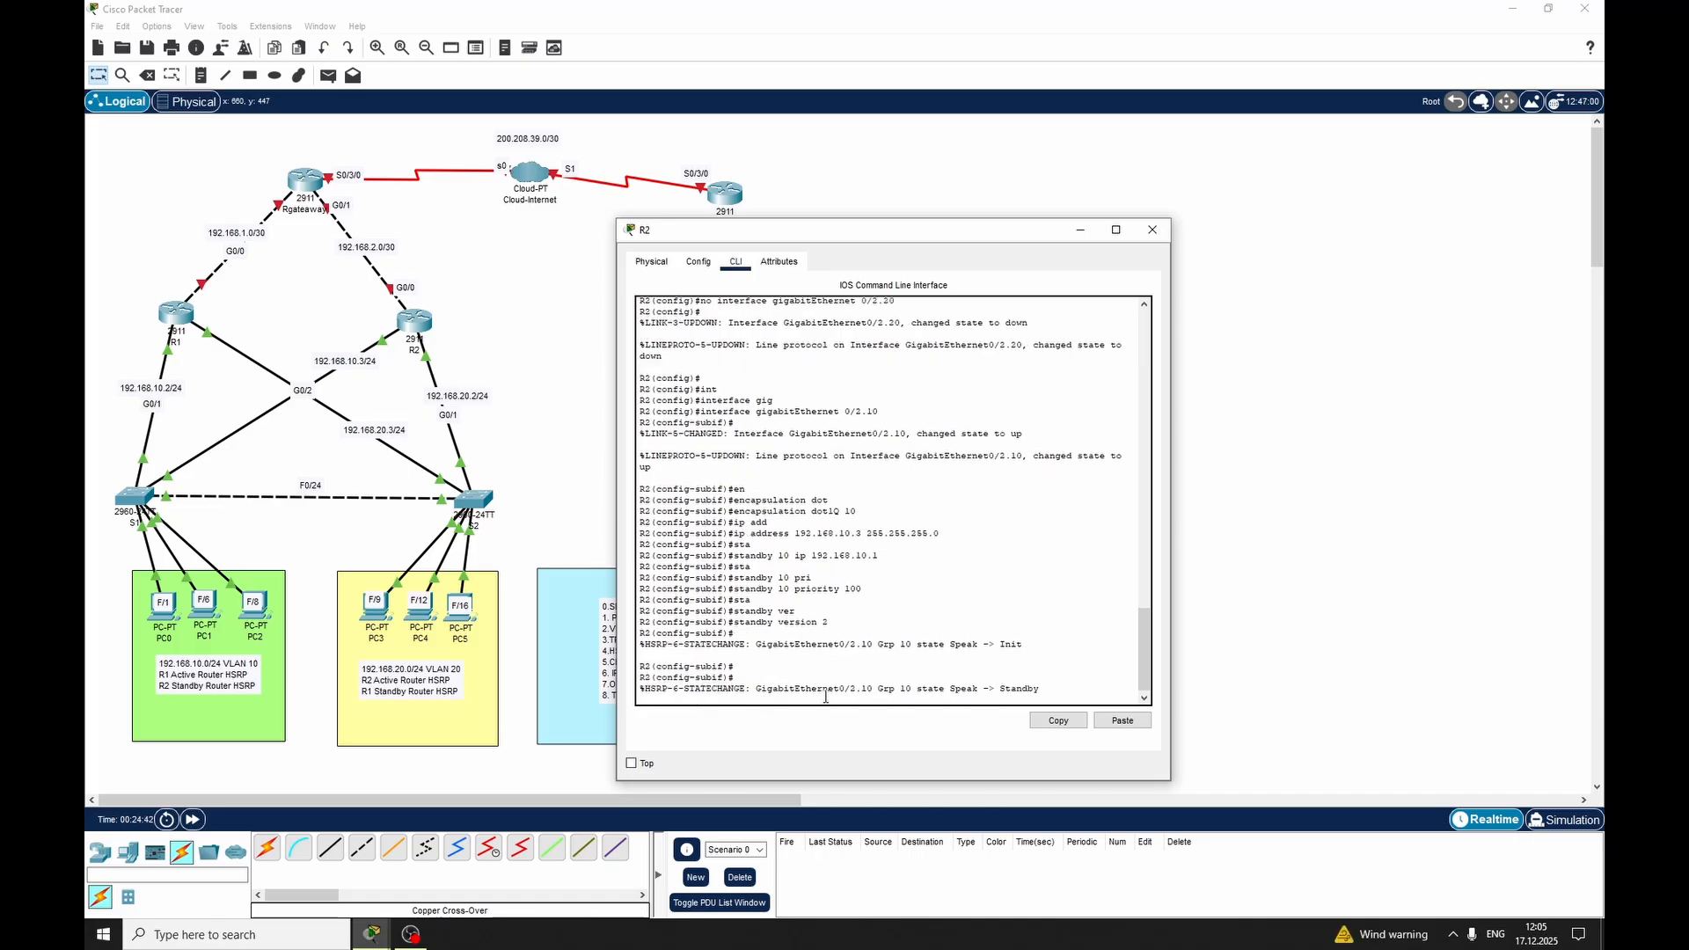
Review the latest HSRP state-change message and exit R2's VLAN 10 subinterface to global configuration mode
key("Return")
left_click_drag(955, 672, 1036, 678)
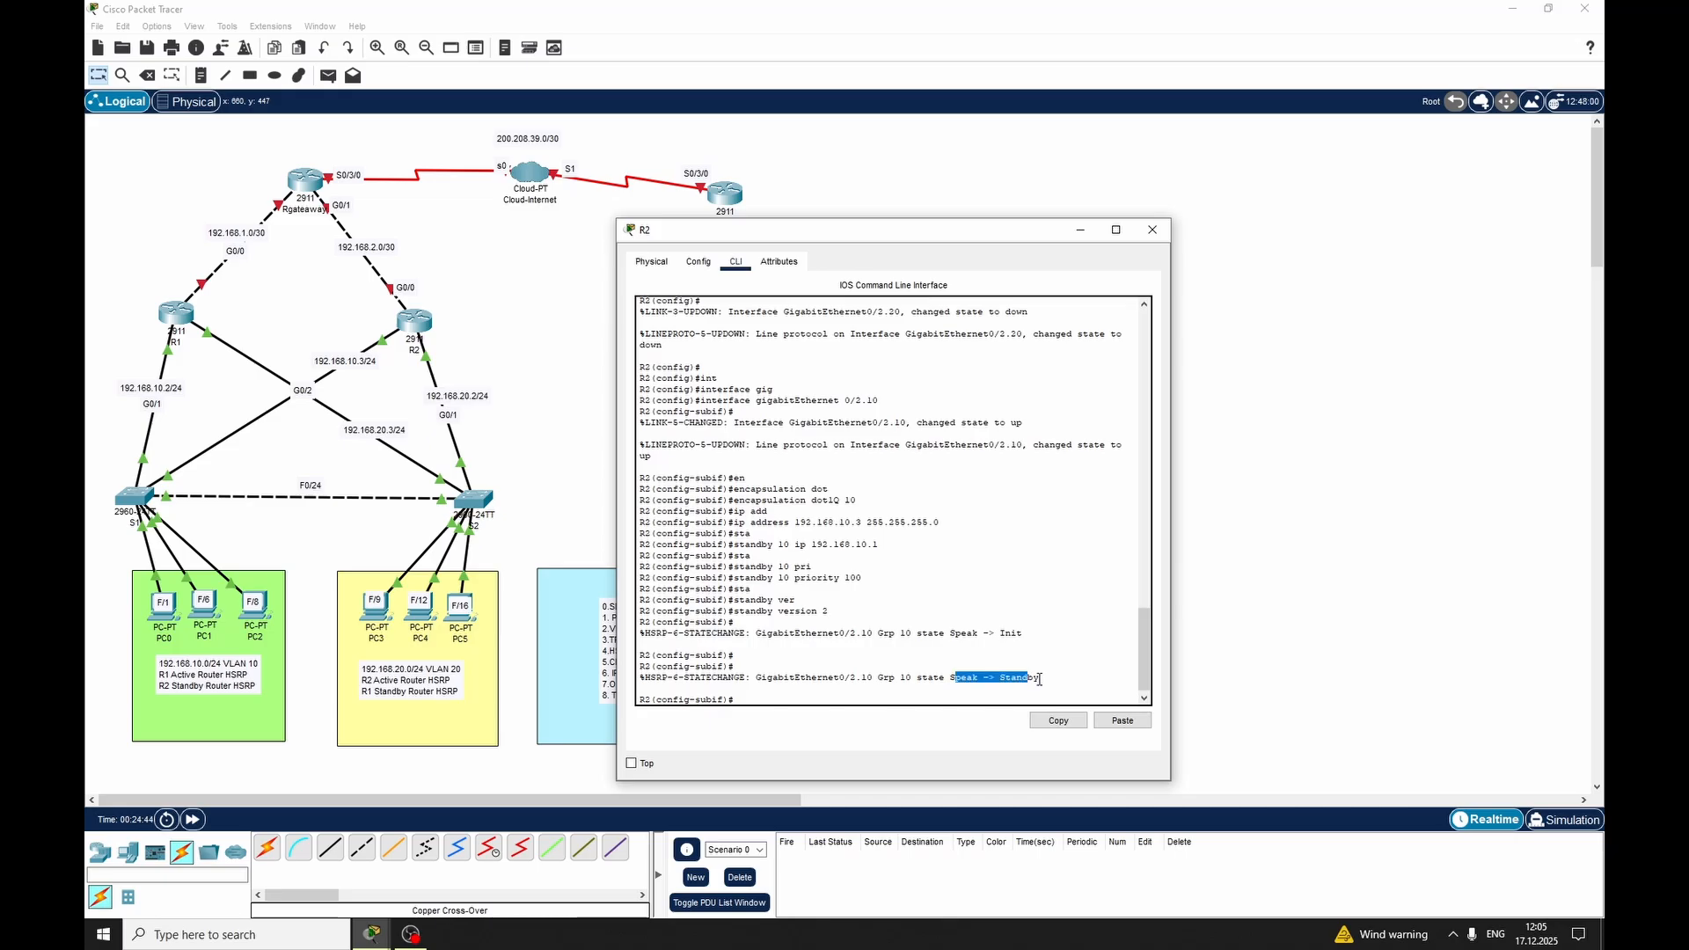
left_click(991, 695)
type("exit")
key("Return")
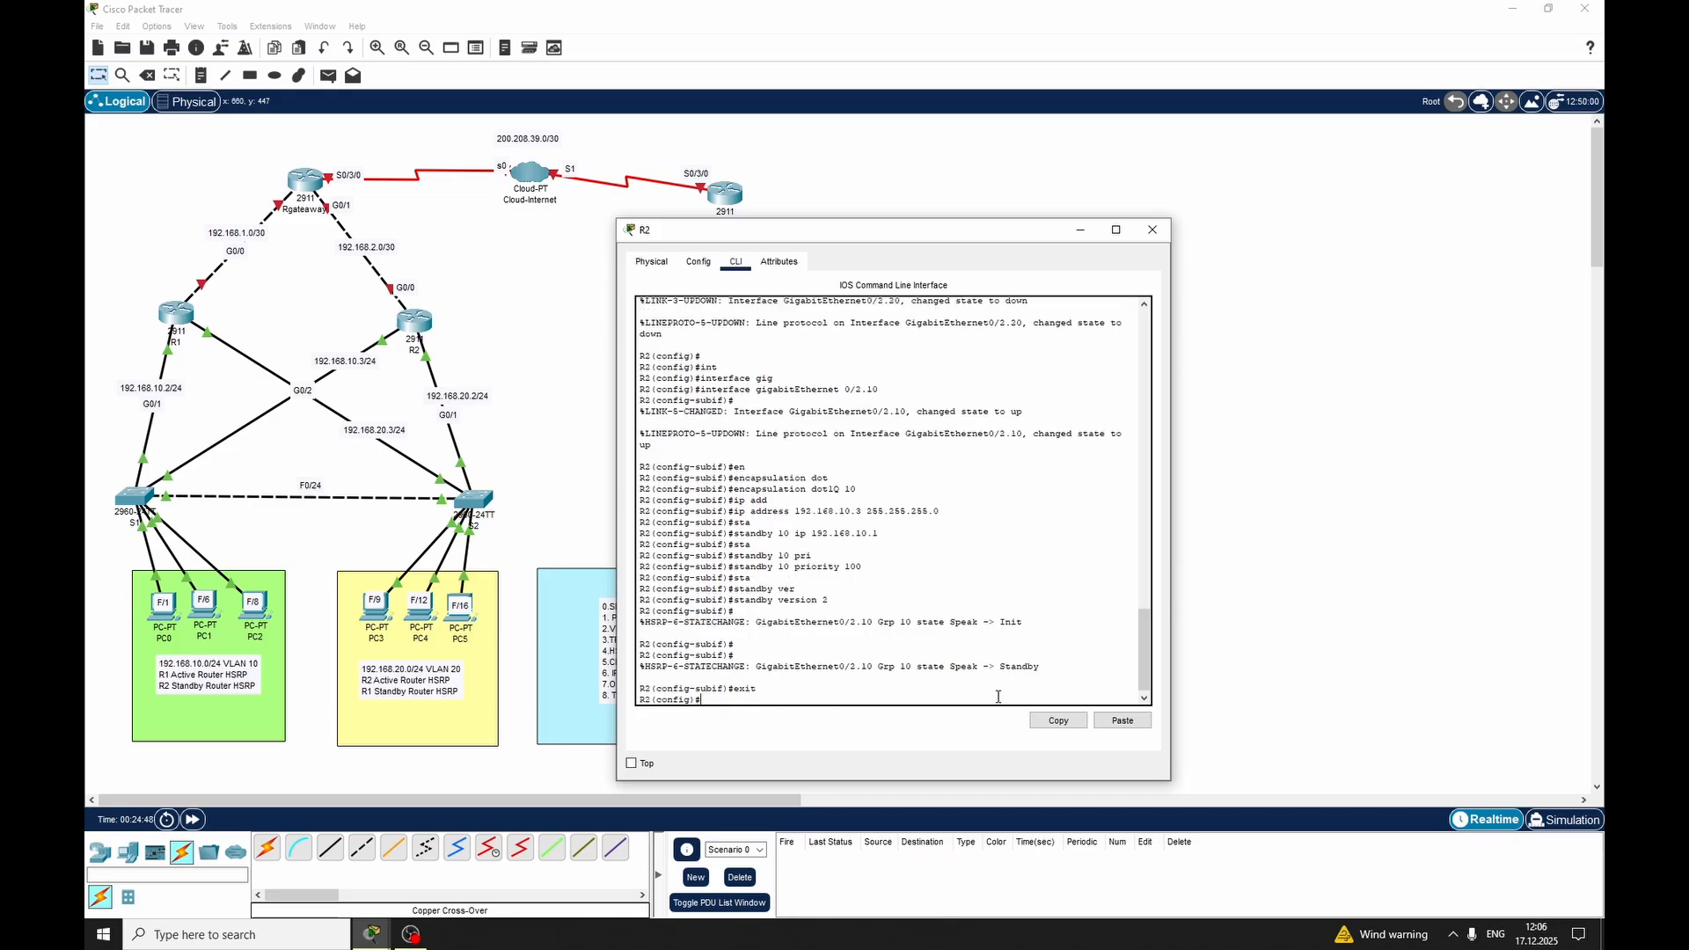
Show R2's standby status with do show standby, review the preemption and router entries, and close R2's window
type("do show standby")
key("Return")
key("Return")
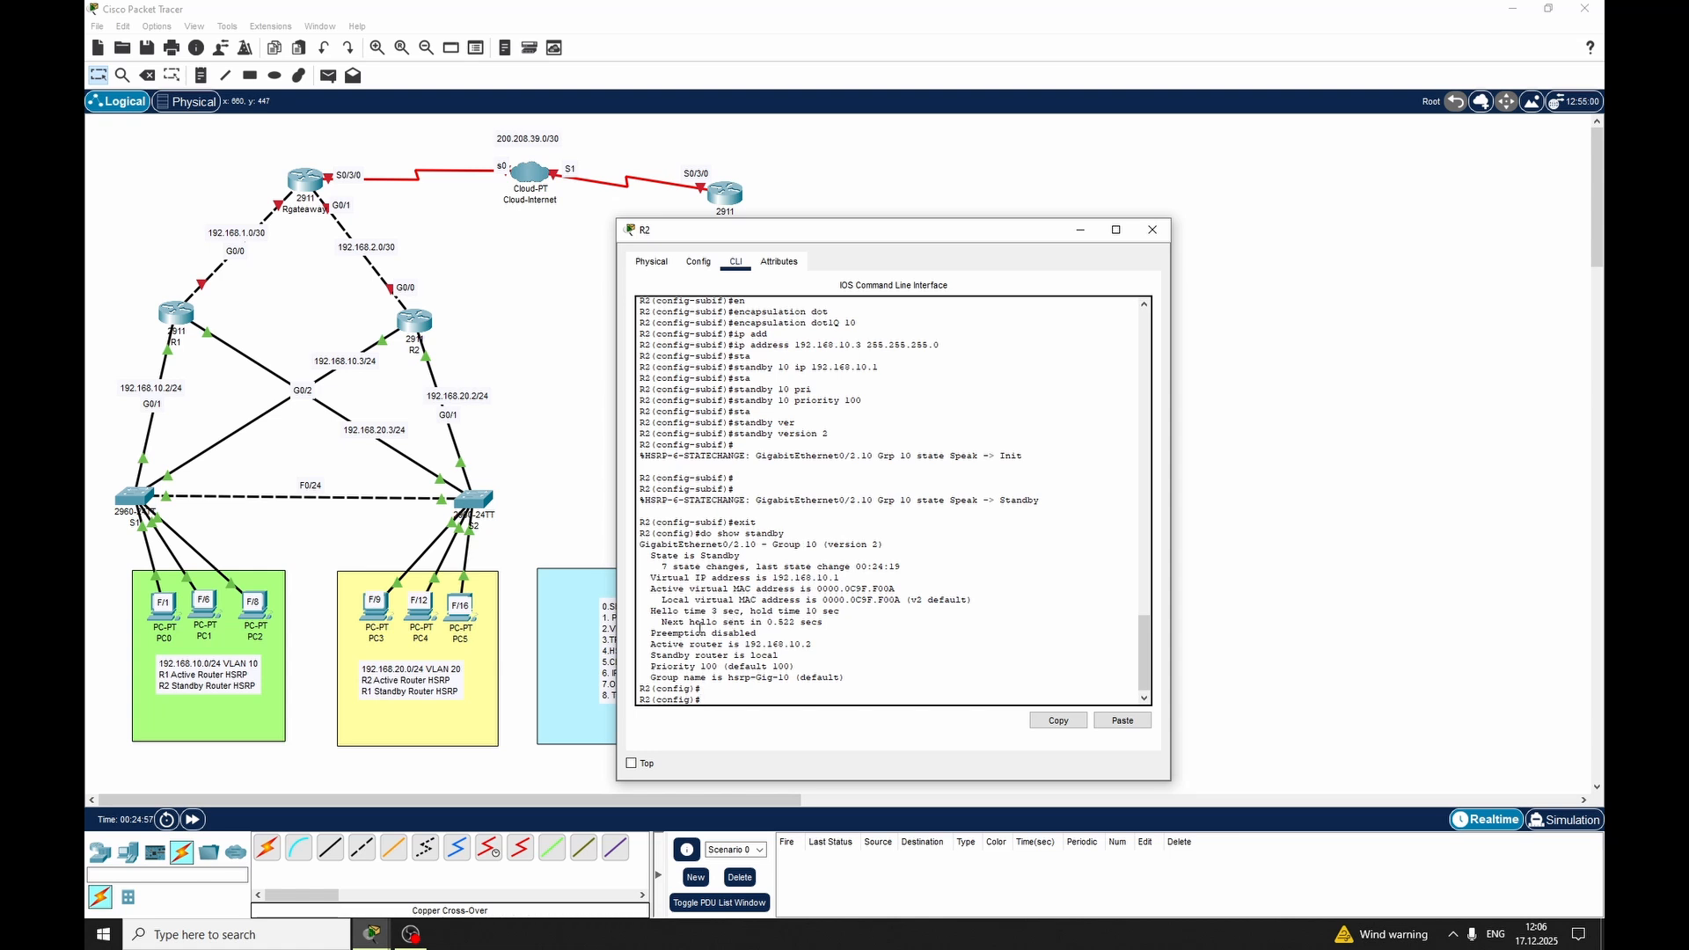
left_click_drag(651, 633, 812, 644)
left_click(729, 642)
left_click(760, 665)
left_click(1150, 231)
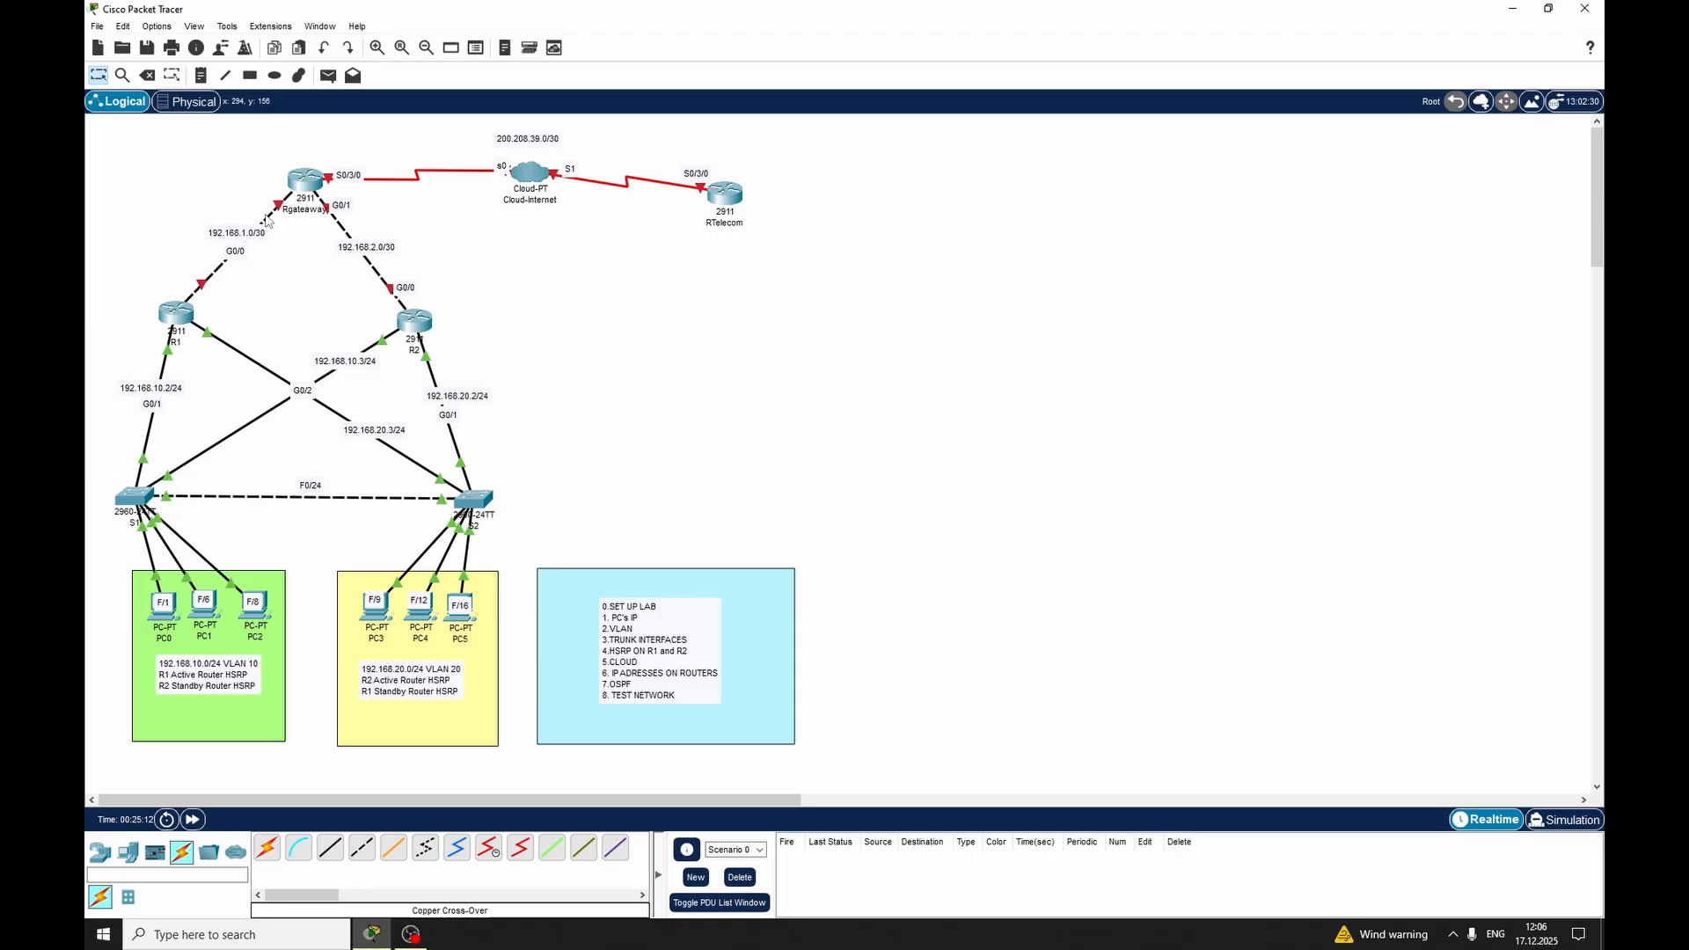
Test connectivity with simple PDUs from PC0 to R1 and from PC0 to R2, and delete the test scenario
left_click(328, 76)
left_click(163, 605)
left_click(176, 314)
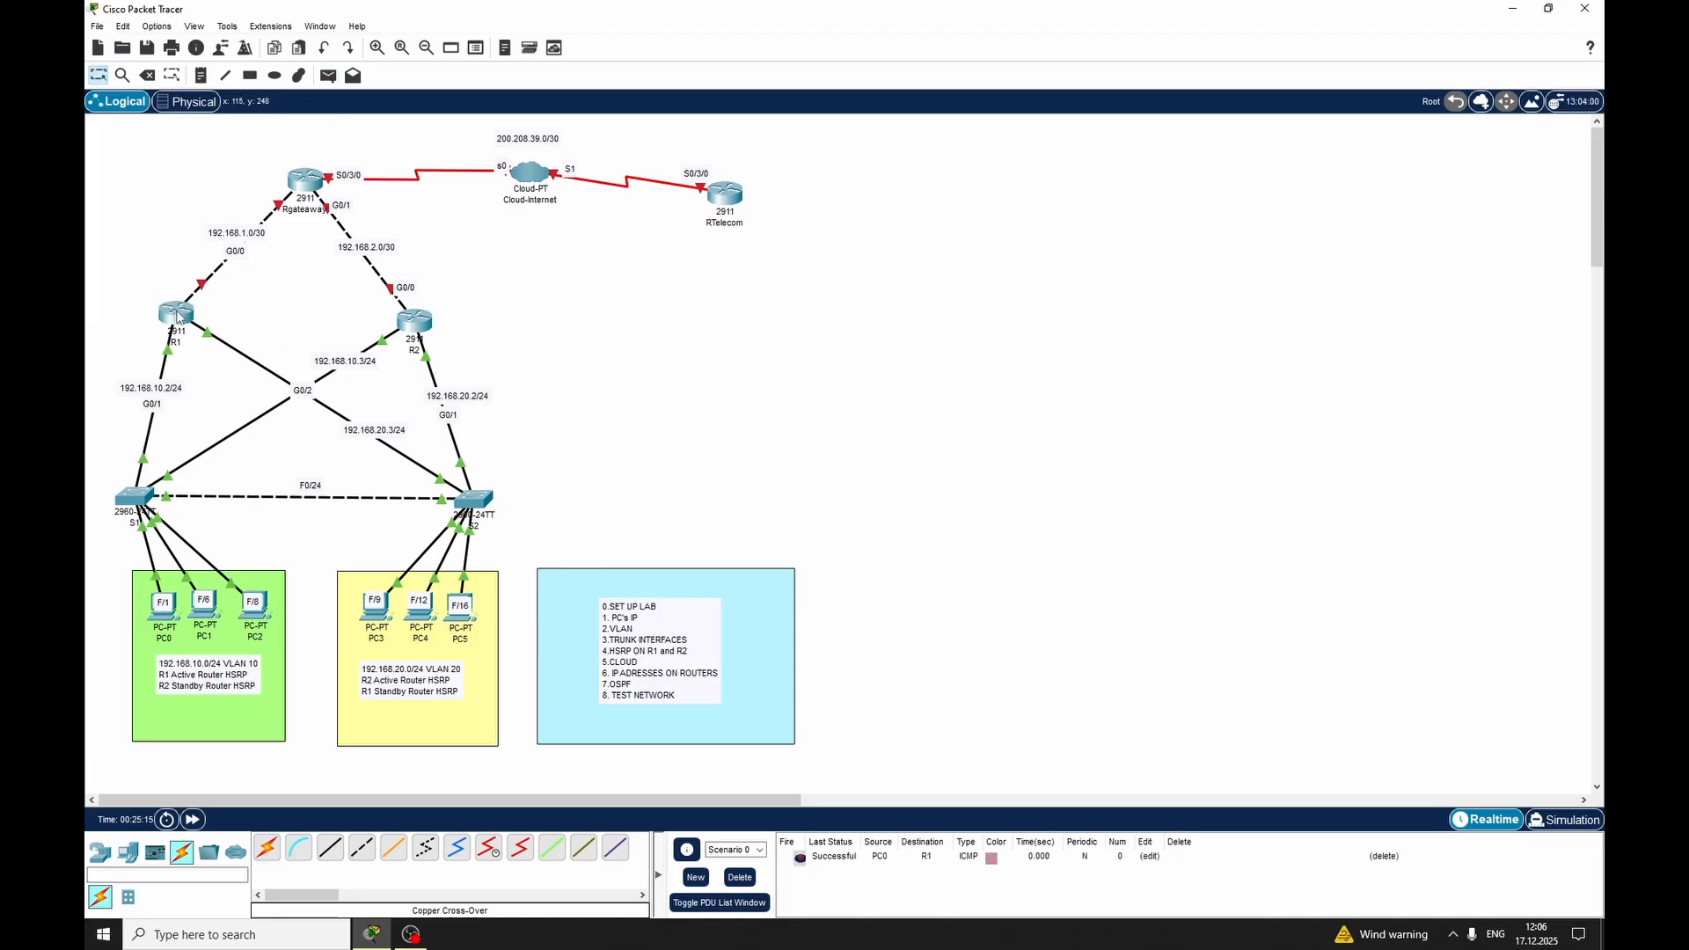
left_click(163, 605)
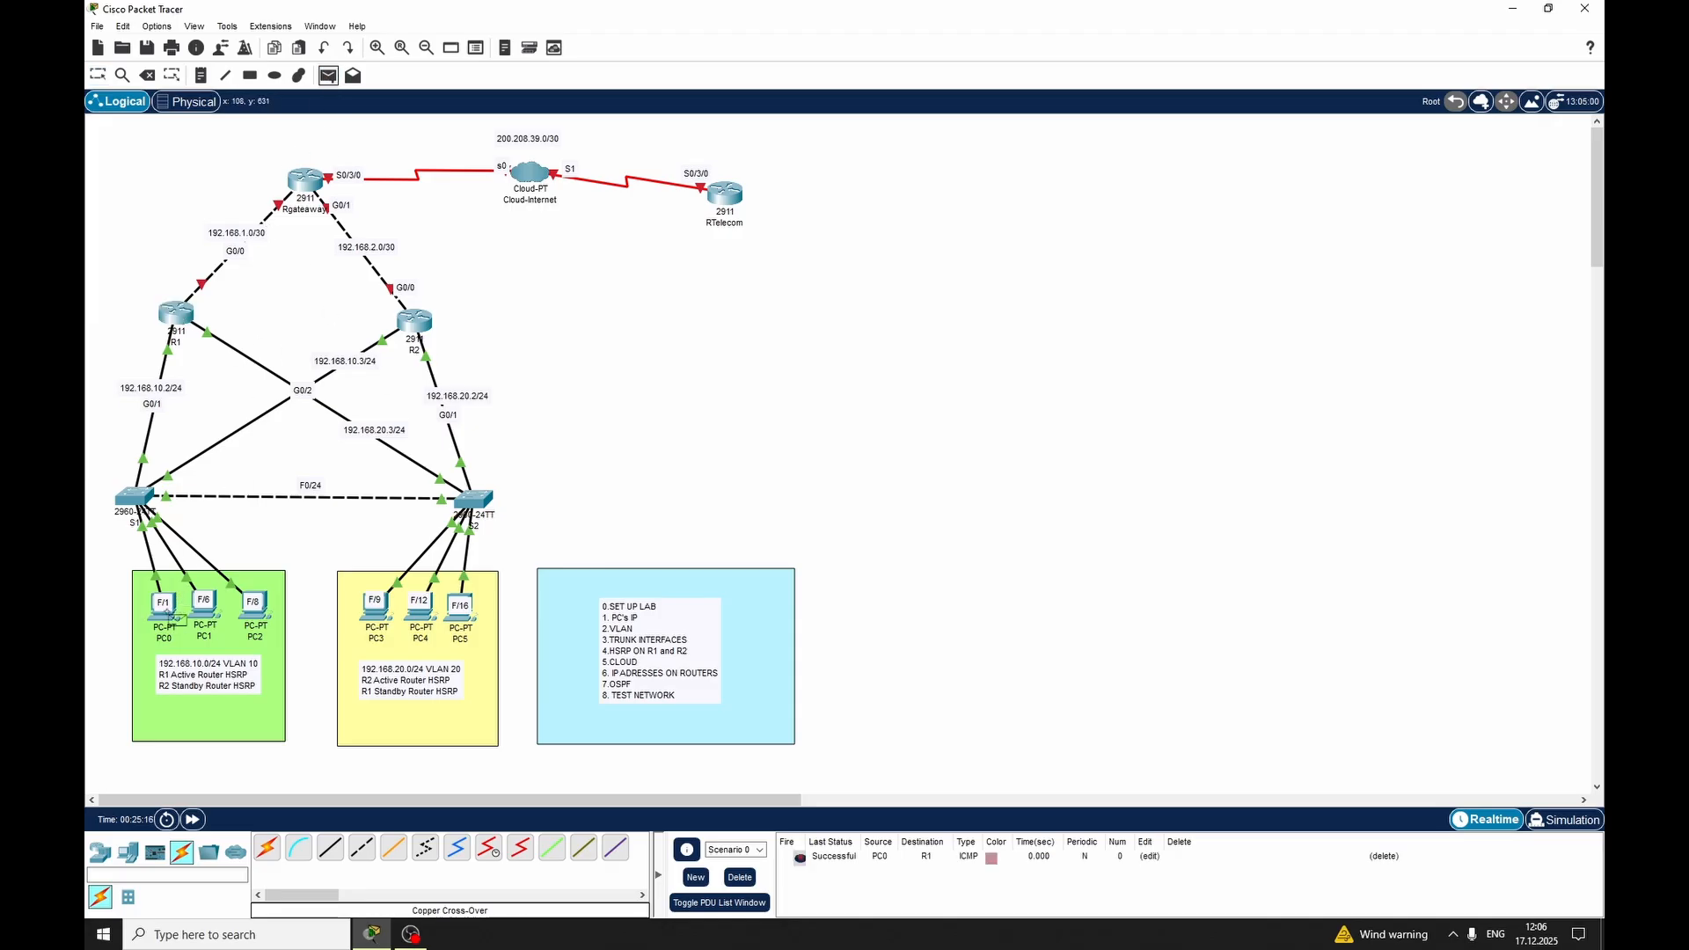
left_click(415, 322)
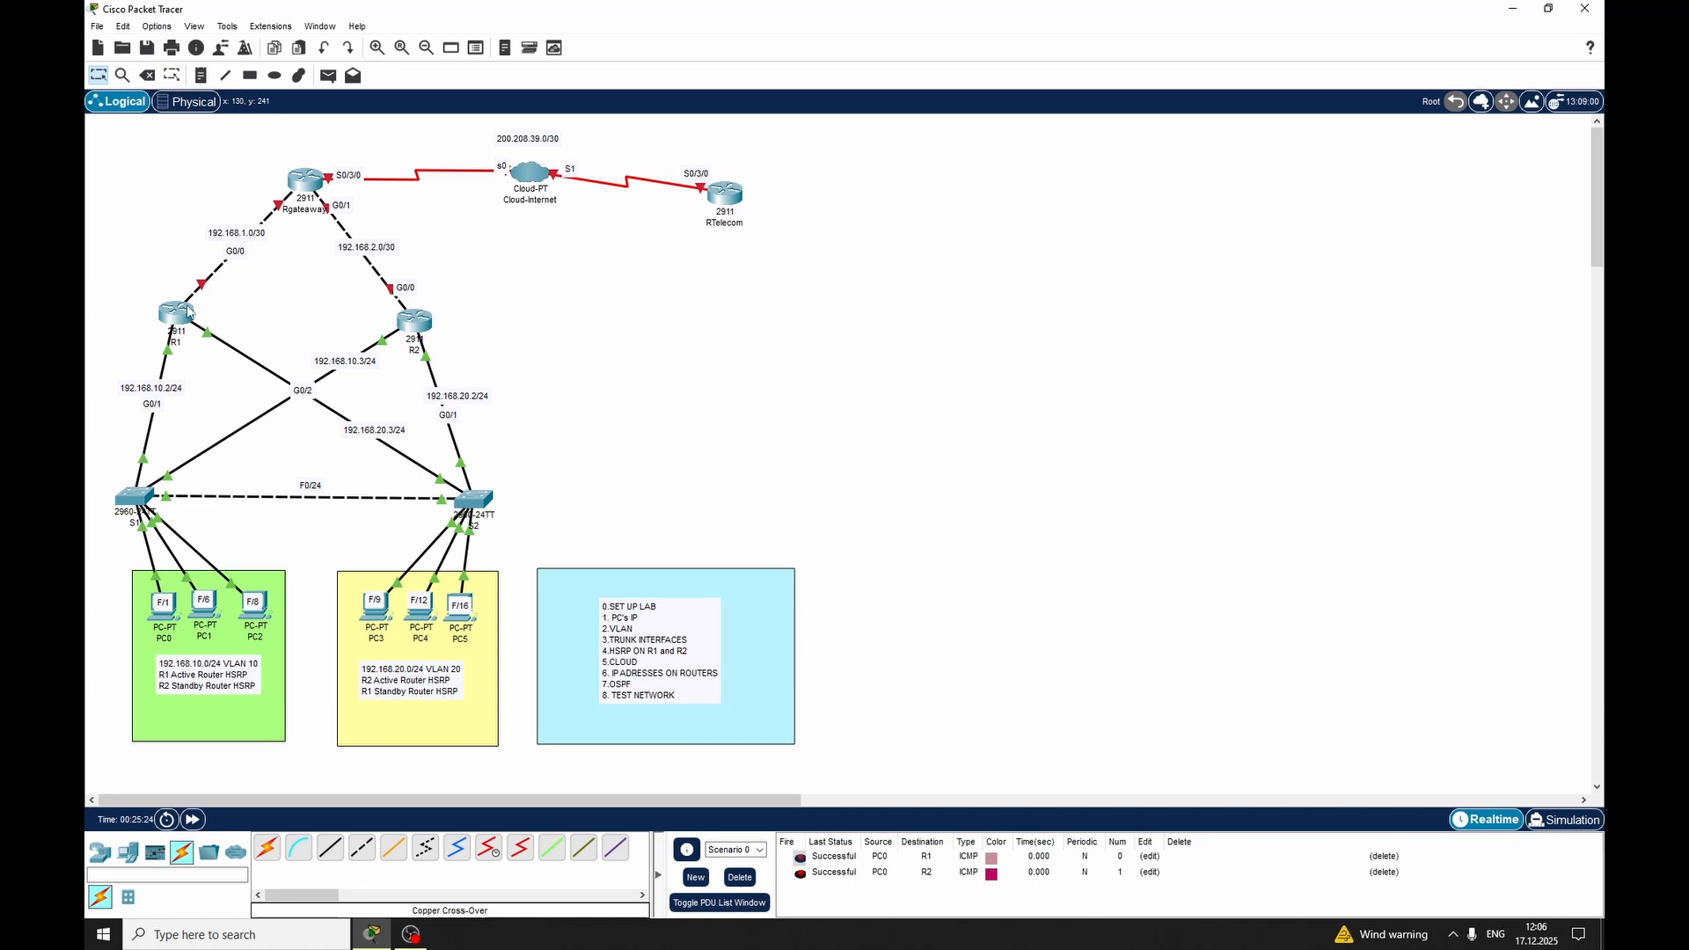
mouse_move(421, 326)
left_click(740, 877)
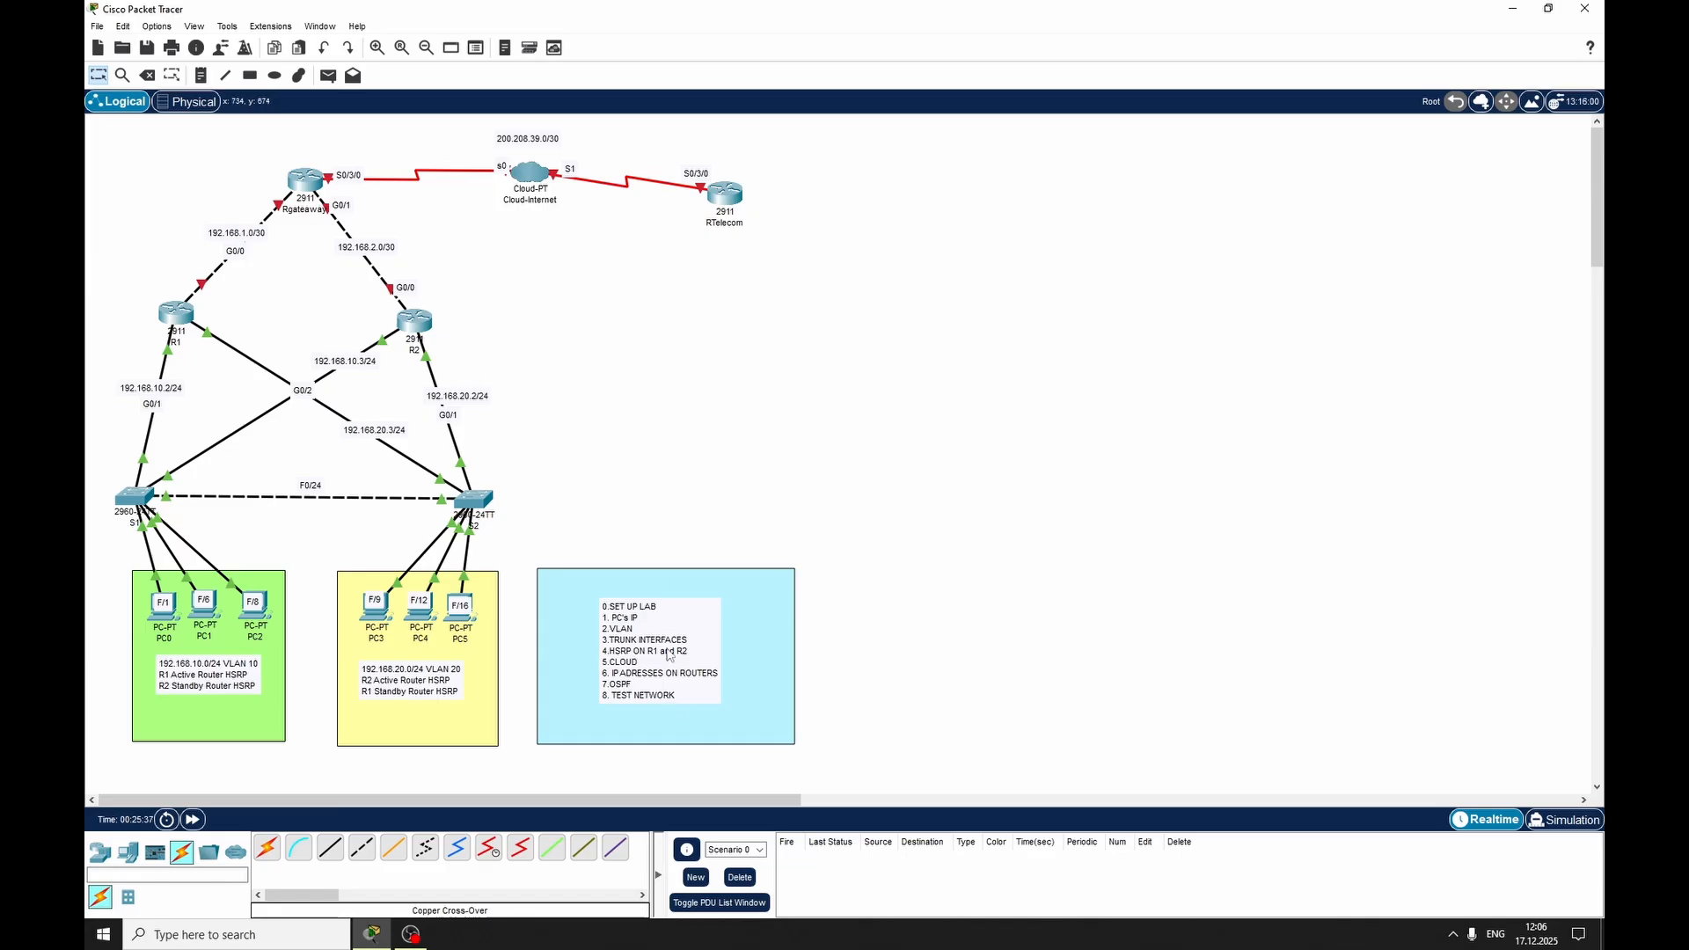
Reopen router R2's command line and create subinterface GigabitEthernet 0/1.20
left_click(411, 323)
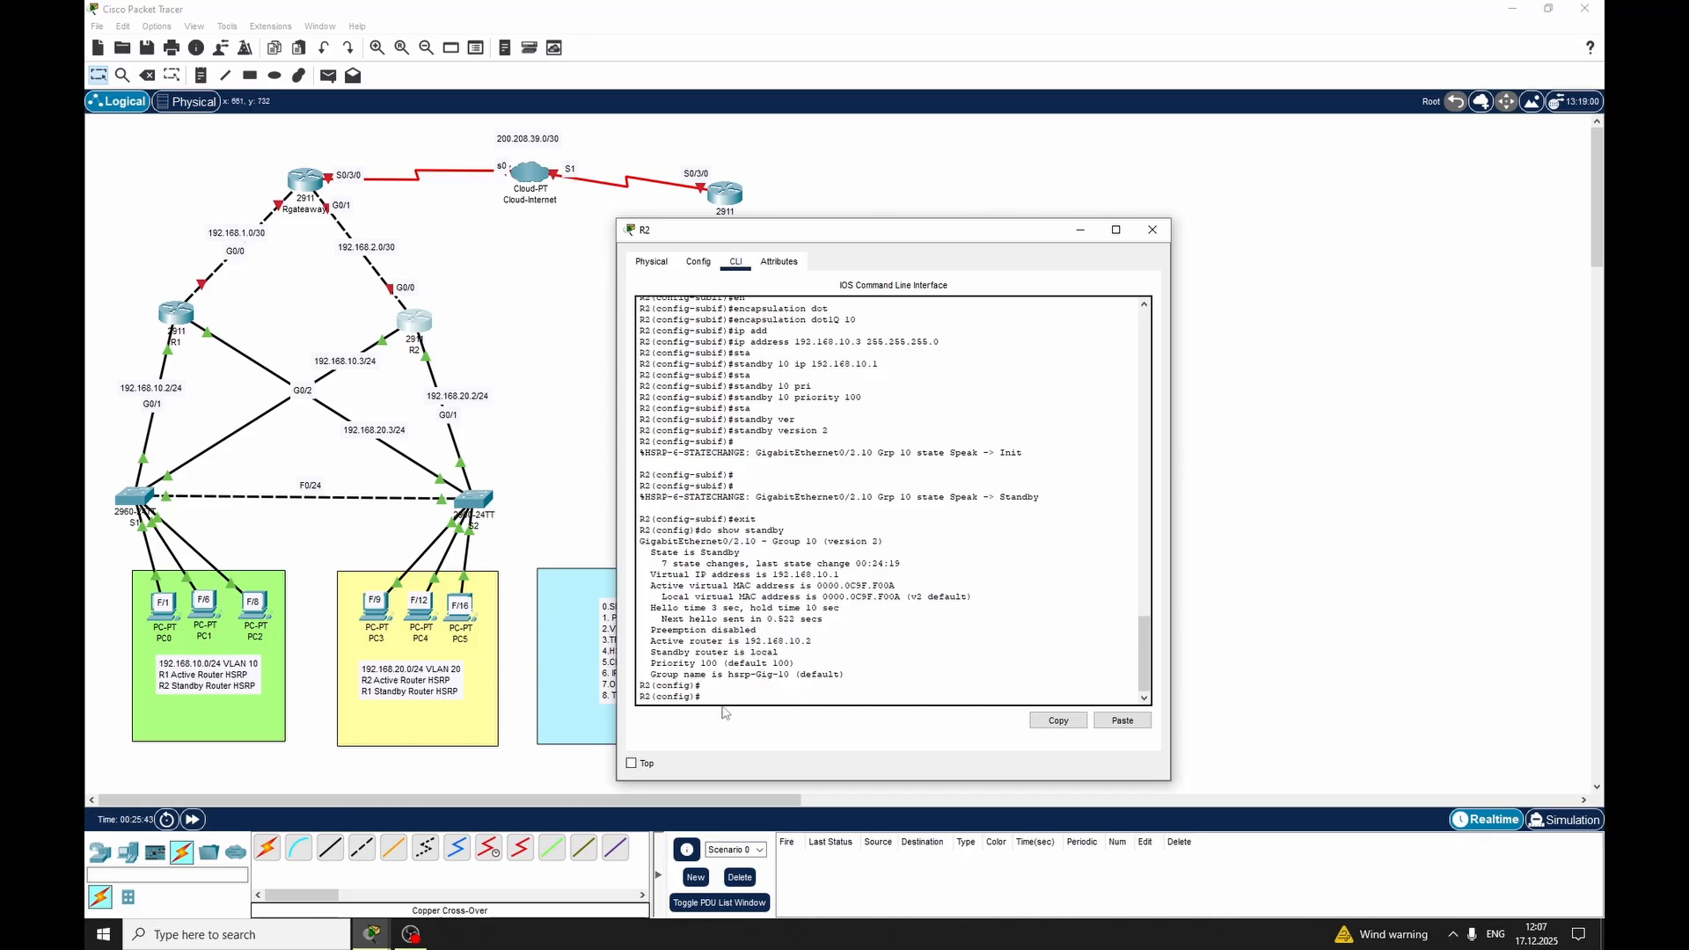
key("Return")
type("int")
key("Tab")
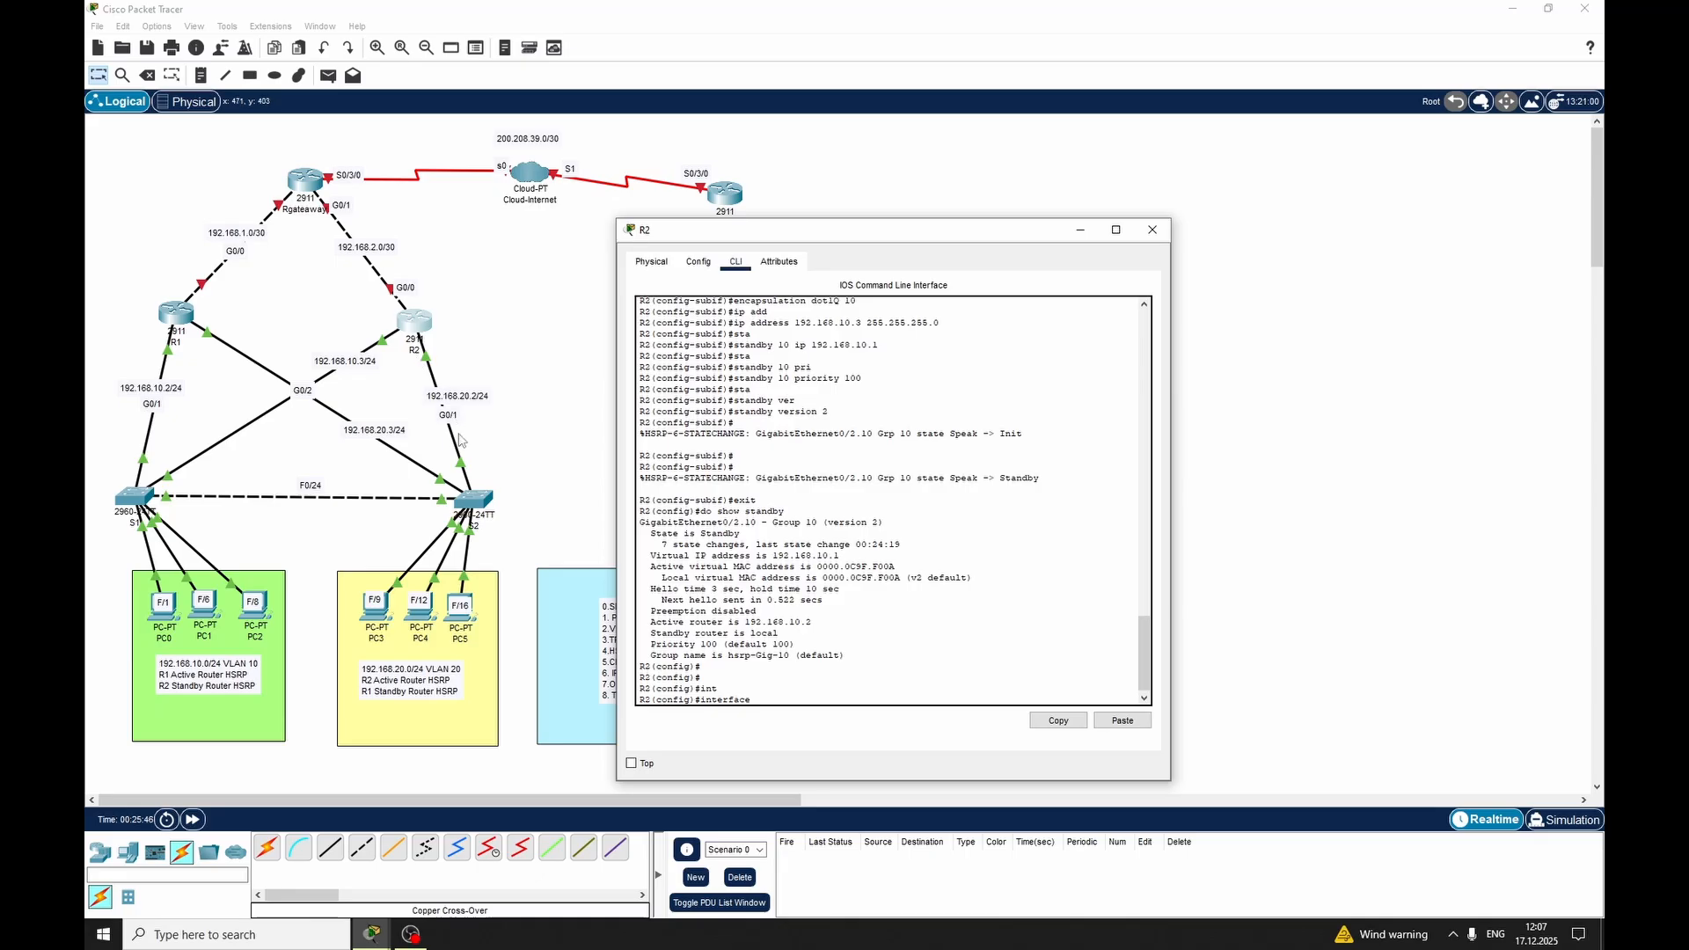
type("gig")
key("Tab")
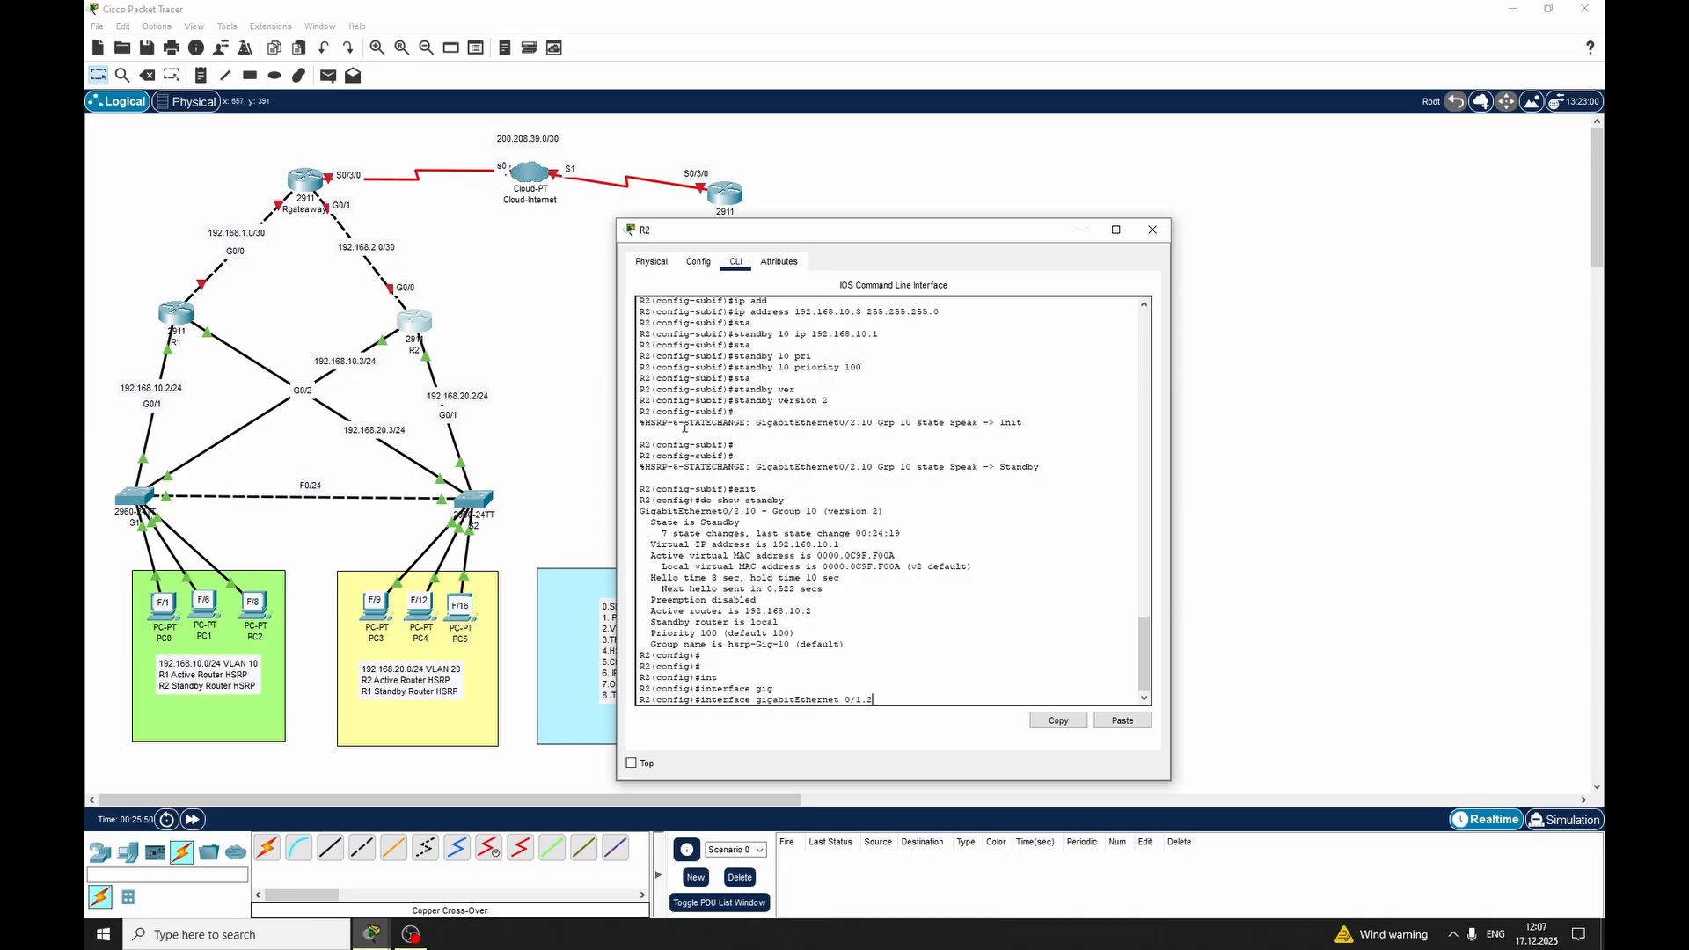
type("0/1.20")
key("Return")
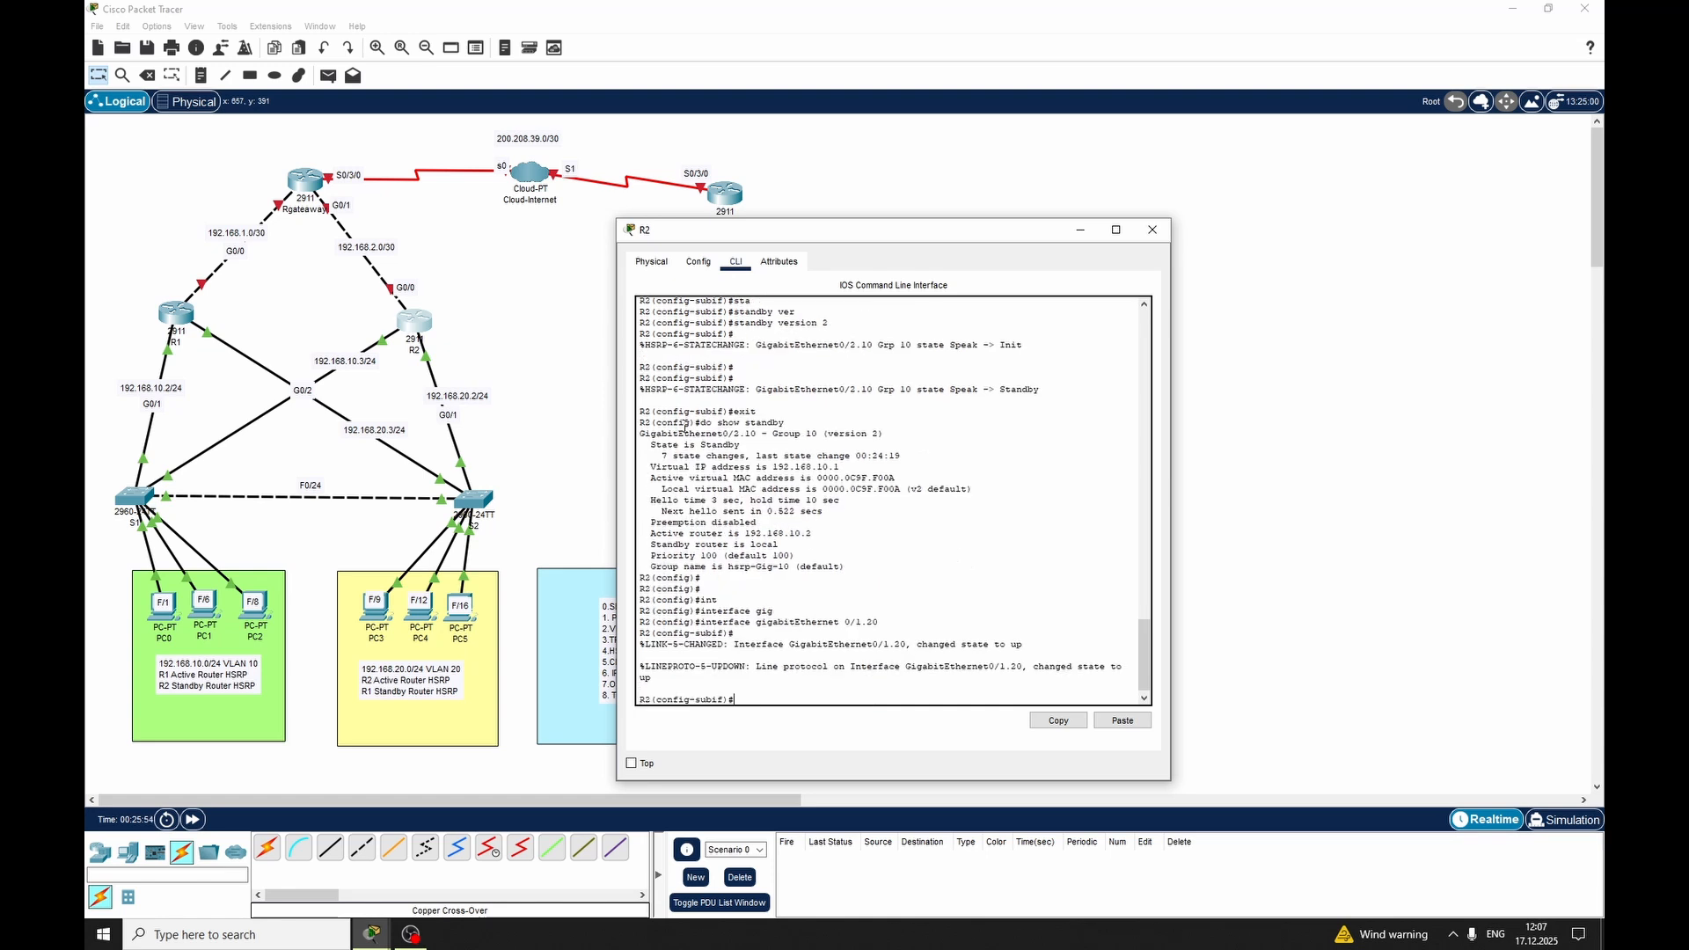
Set 802.1Q encapsulation for VLAN 20 on R2's GigabitEthernet 0/1.20 subinterface
key("Return")
type("en")
key("Tab")
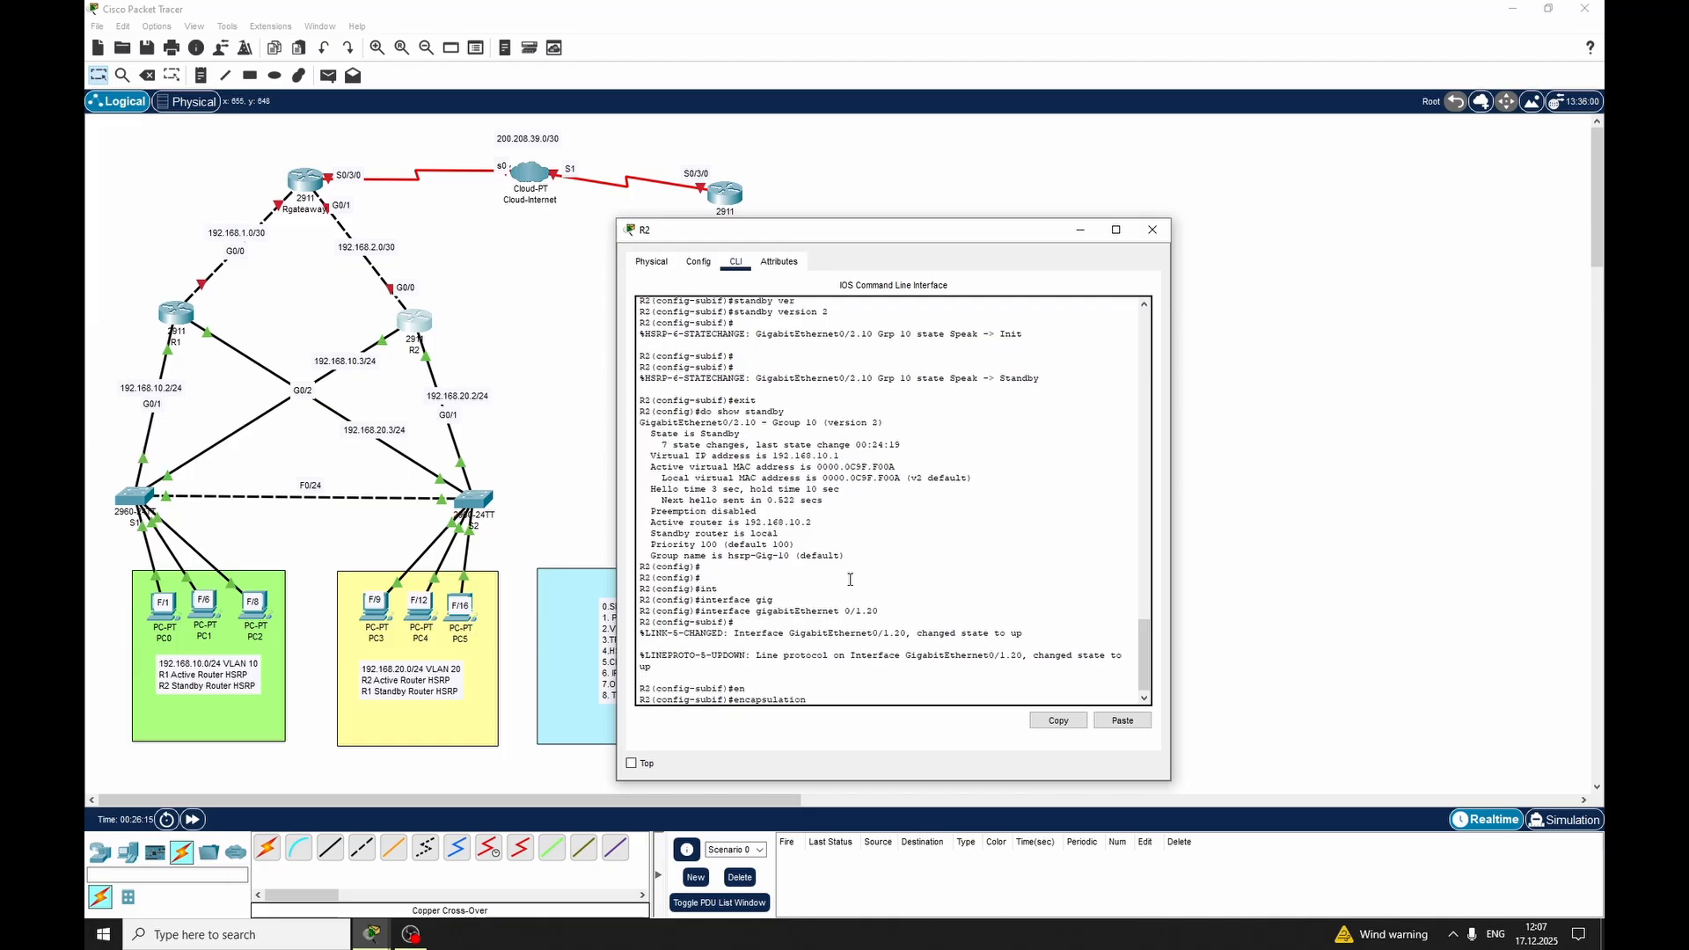
type("dot")
key("Tab")
type("20")
key("Return")
key("Return")
key("Return")
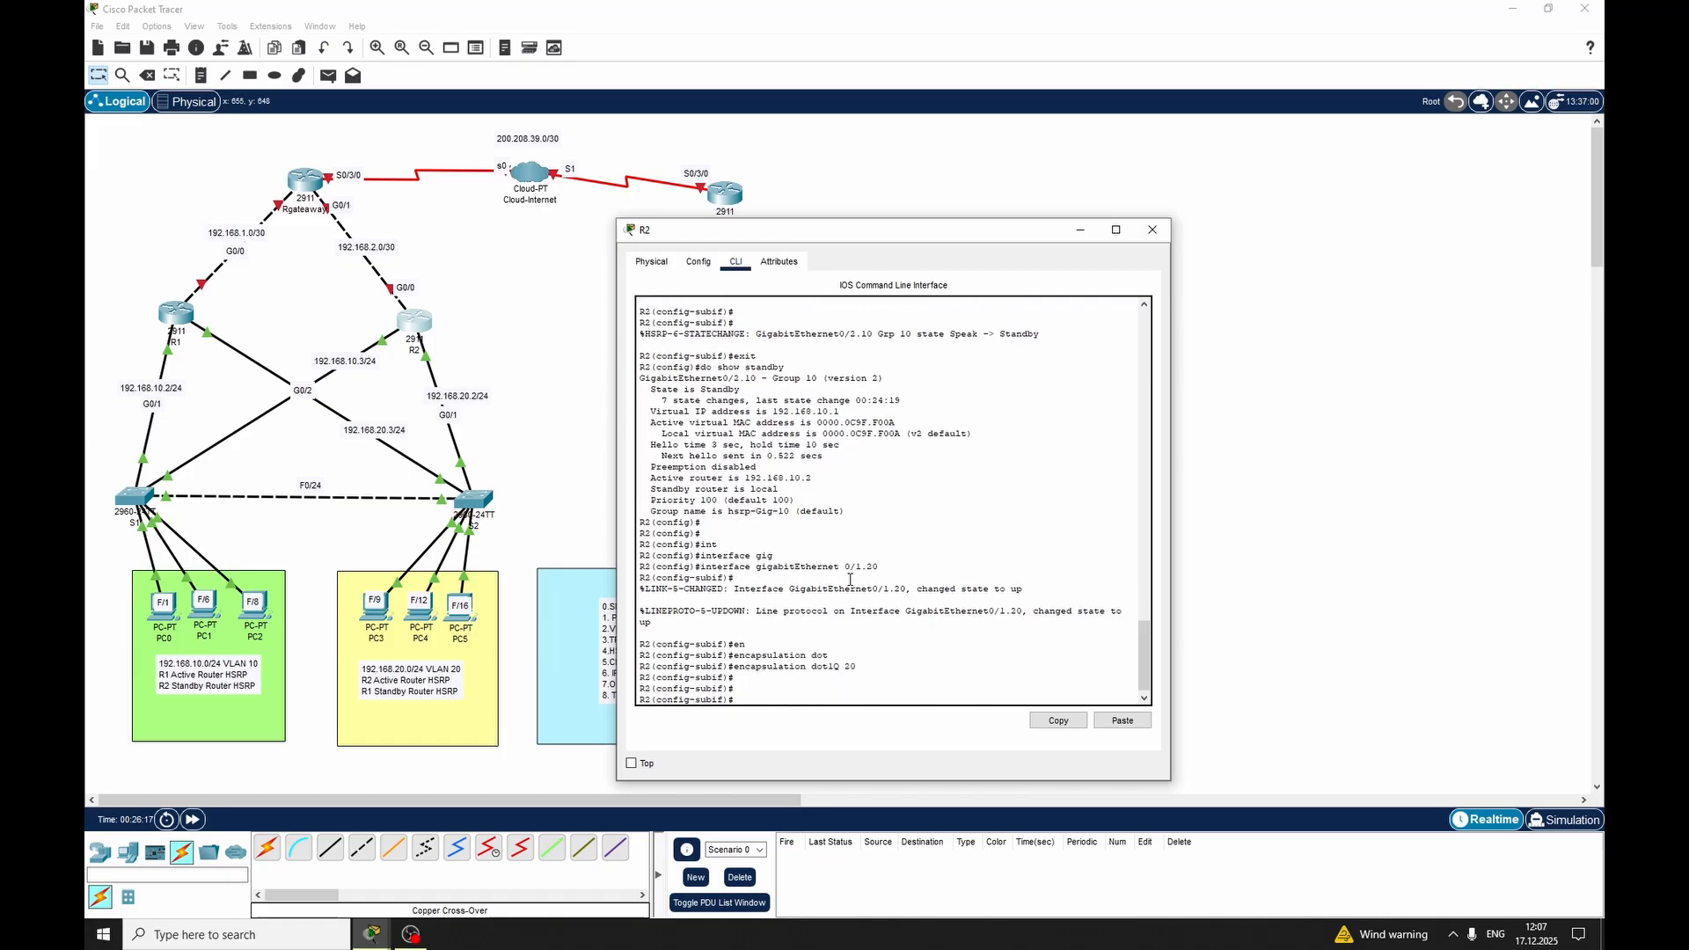
Assign IP address 192.168.20.2 with mask 255.255.255.0 to R2's VLAN 20 subinterface
type("ip add")
key("Tab")
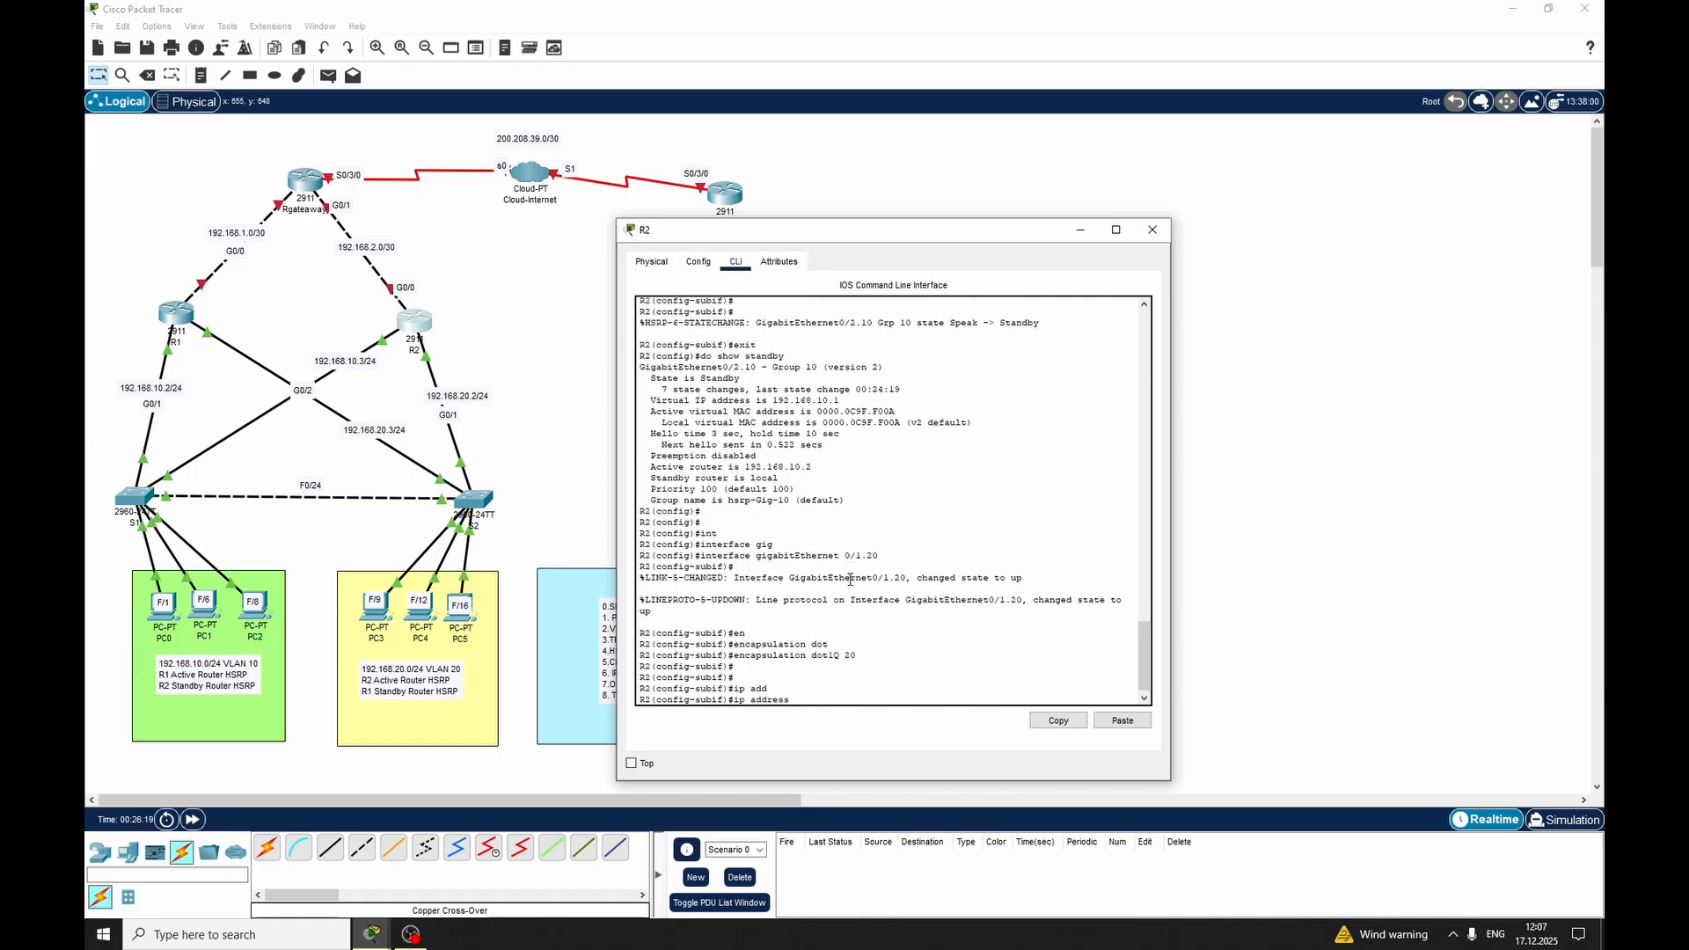
type("192.168.20.2 255.255.255.0")
key("Return")
type("n")
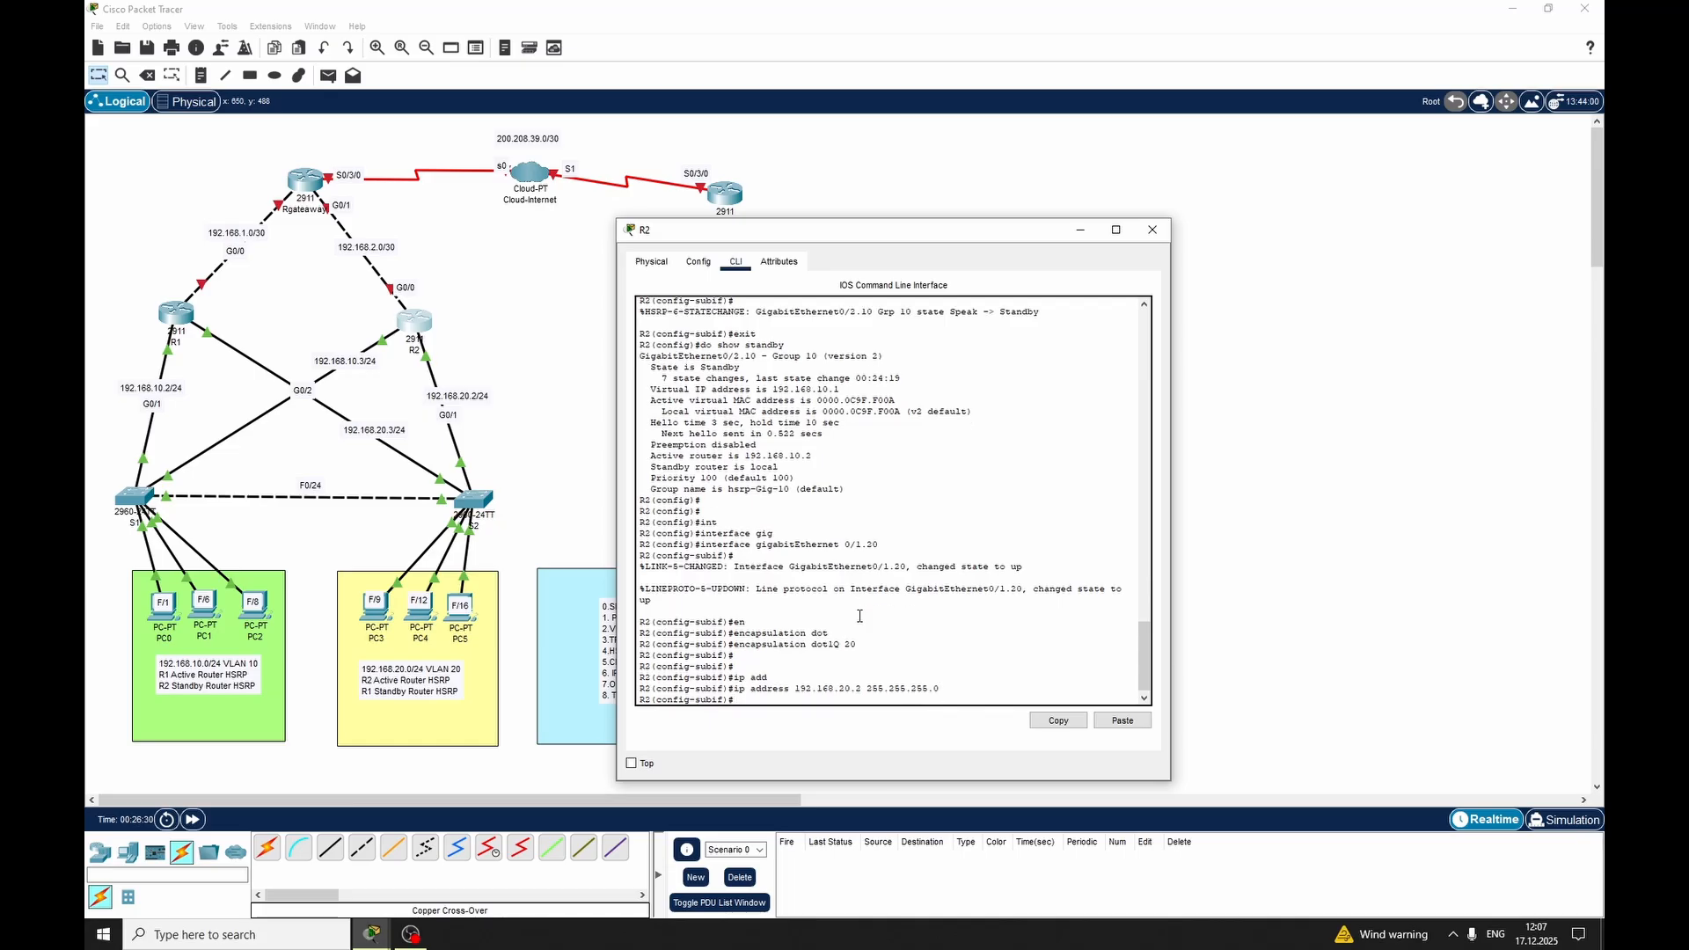
type("sta")
Configure HSRP group 20 on R2's VLAN 20 subinterface with virtual IP 192.168.20.1
key("Tab")
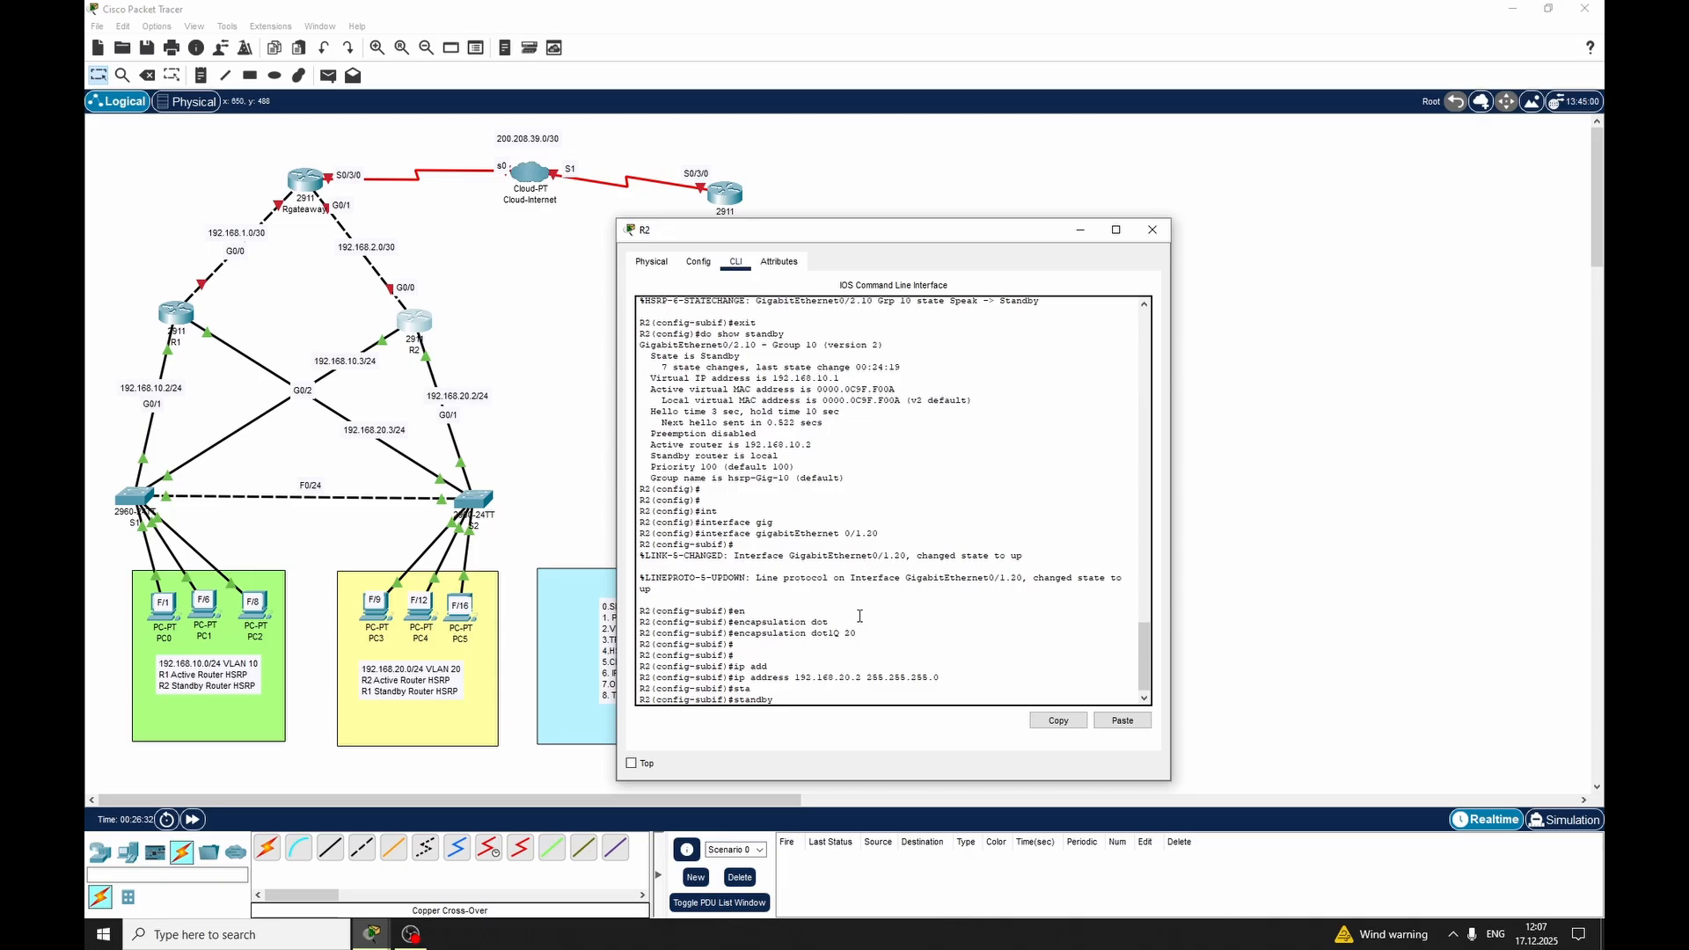
type("20 ip 192")
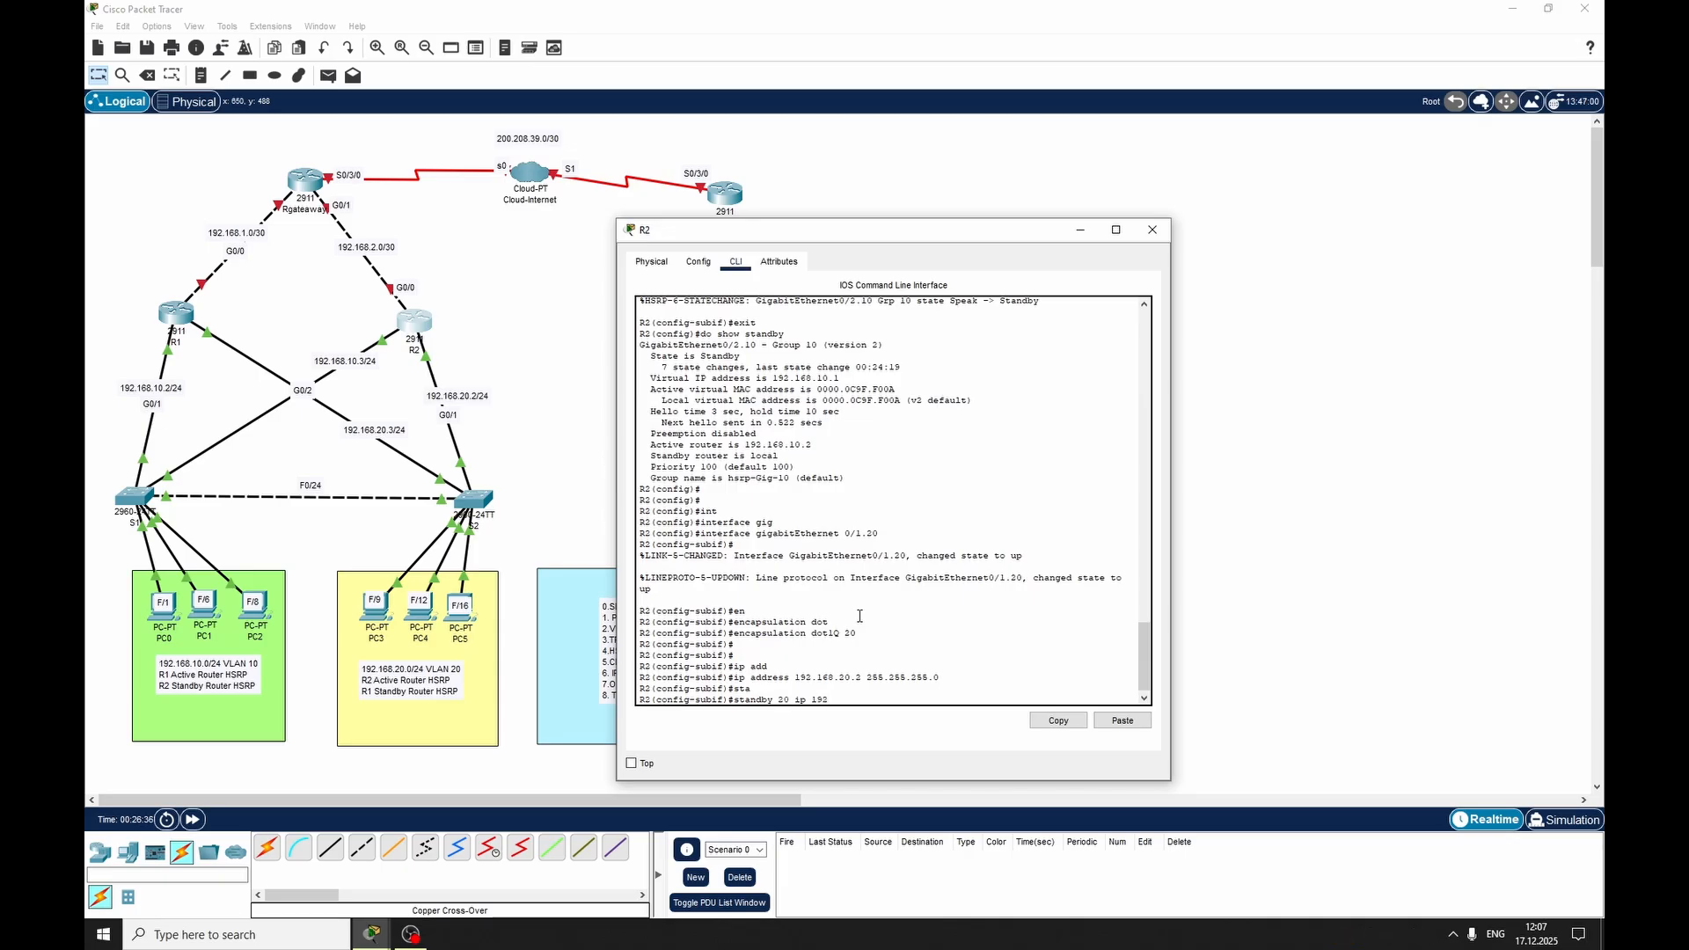
type(".168.20.1")
key("Return")
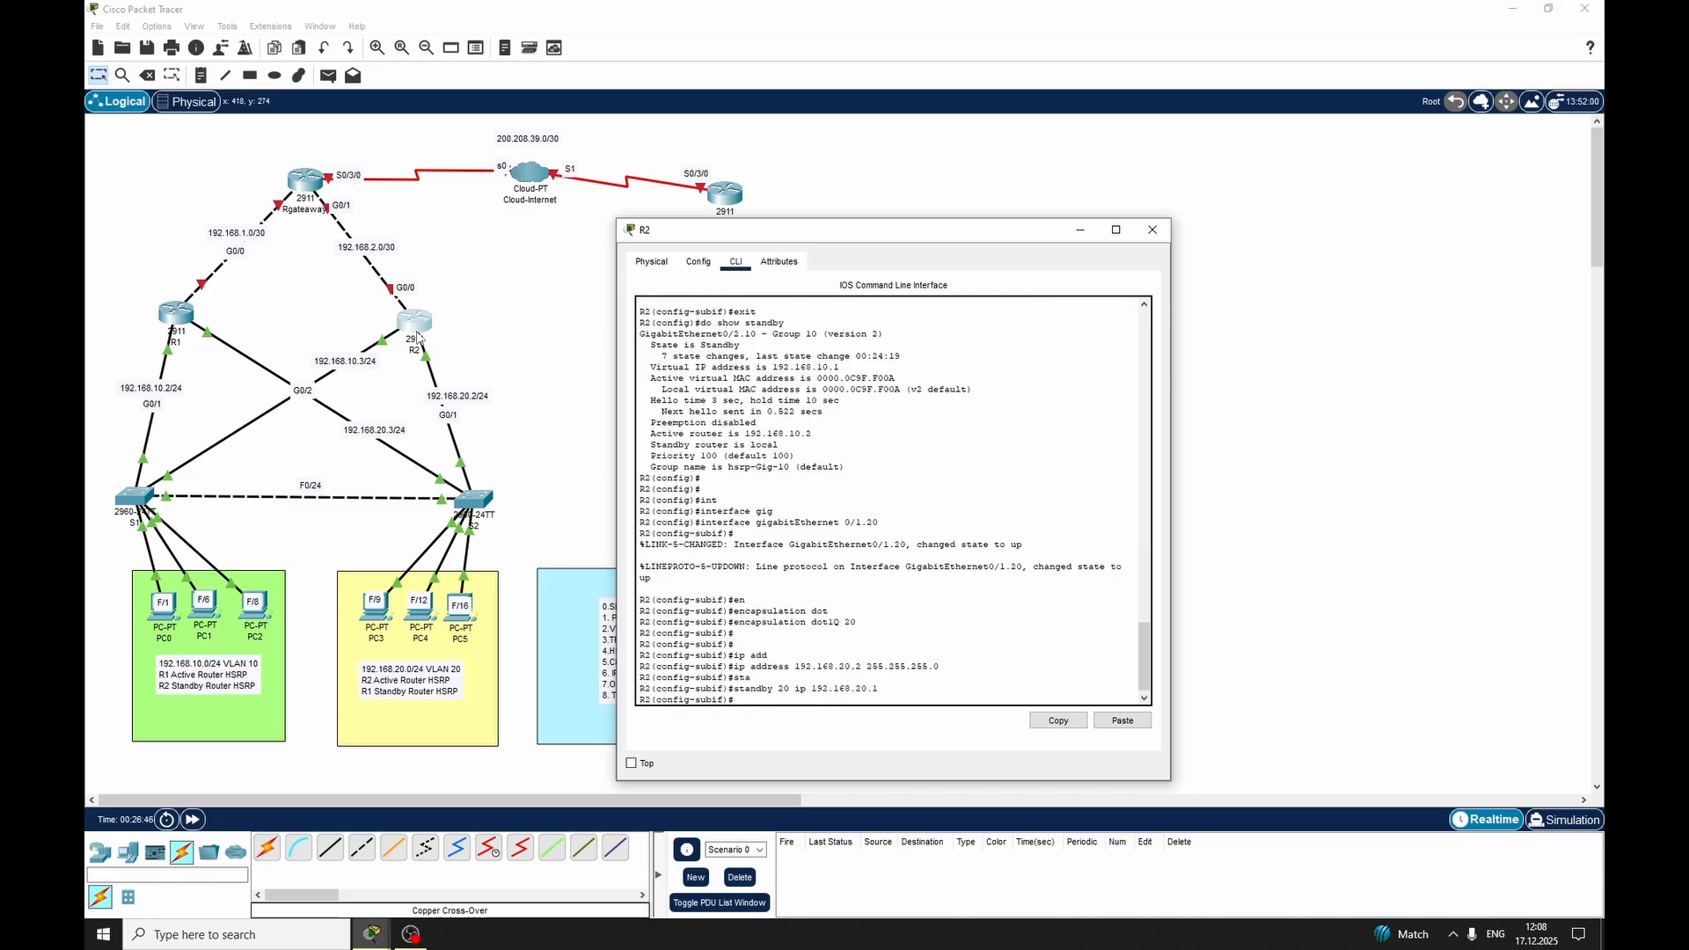
Set R2's HSRP group 20 priority to 110
type("sta")
key("Tab")
type("20")
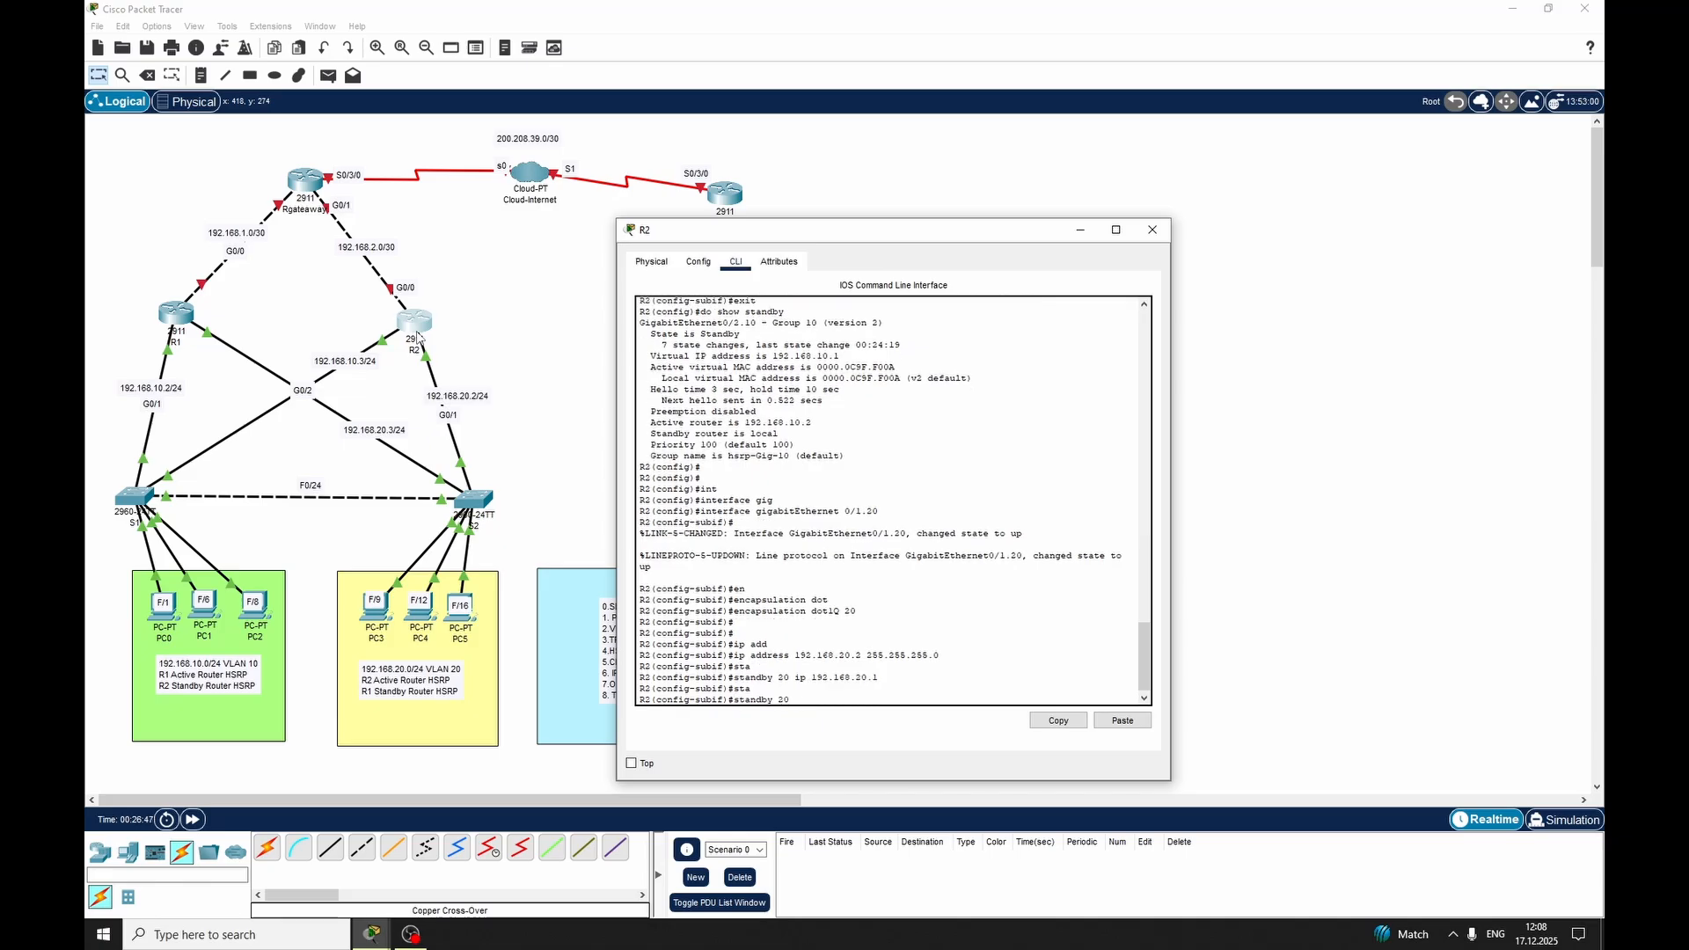
type(" pri")
key("Tab")
type("115")
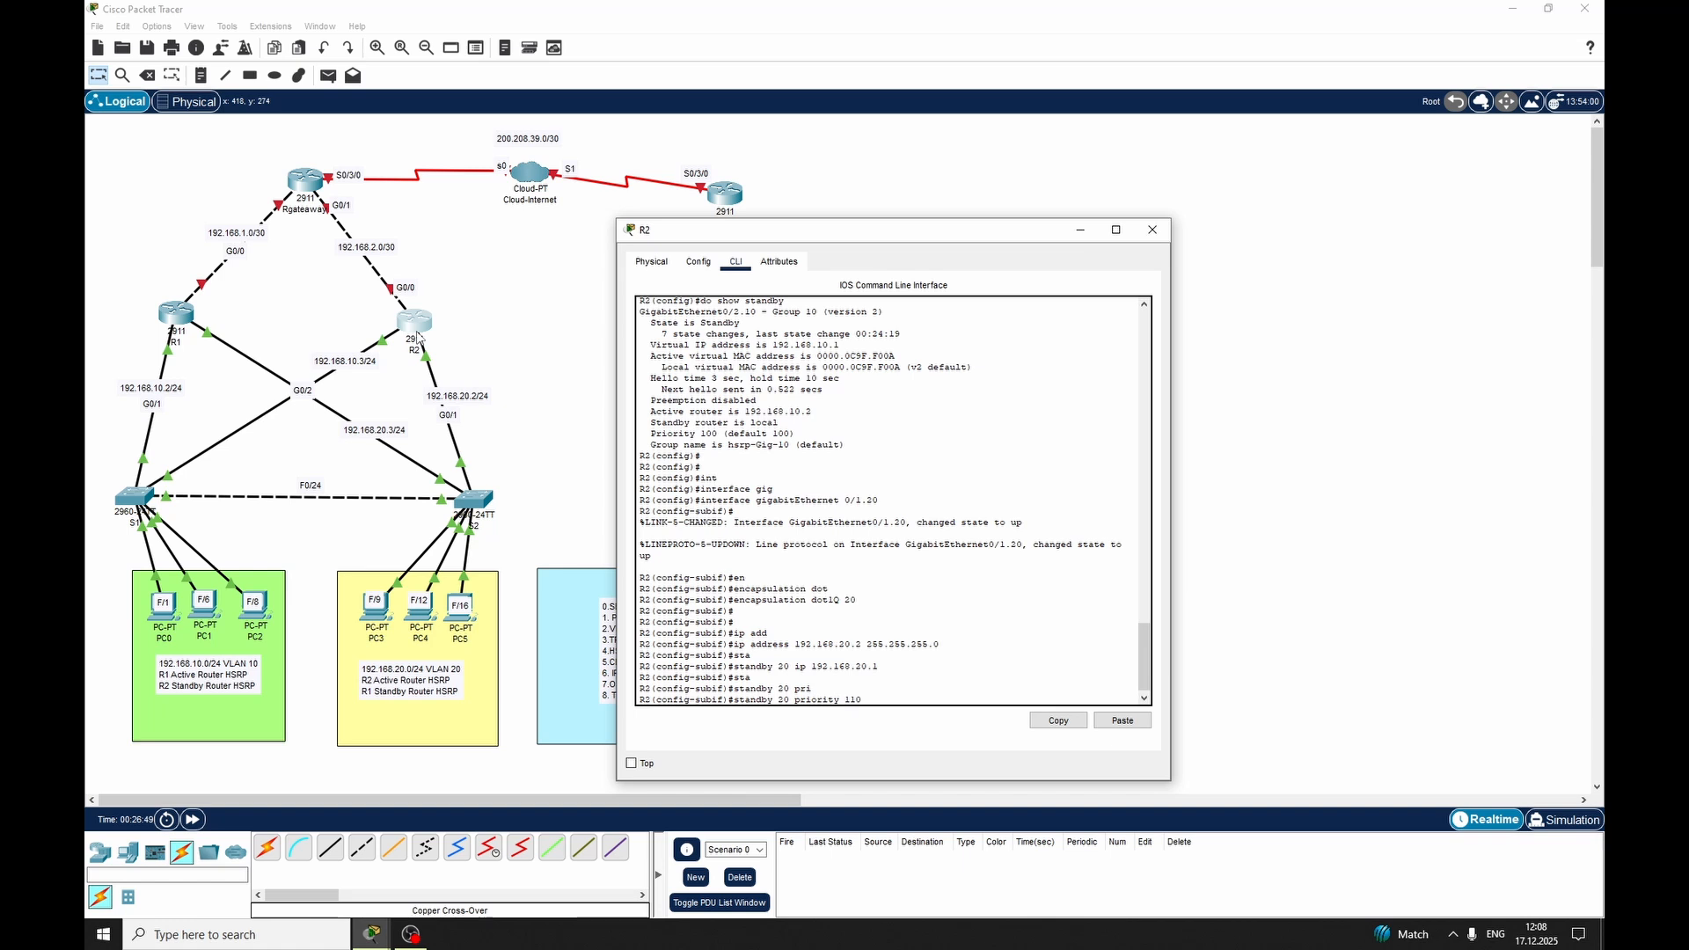
key("BackSpace")
type("0")
key("Return")
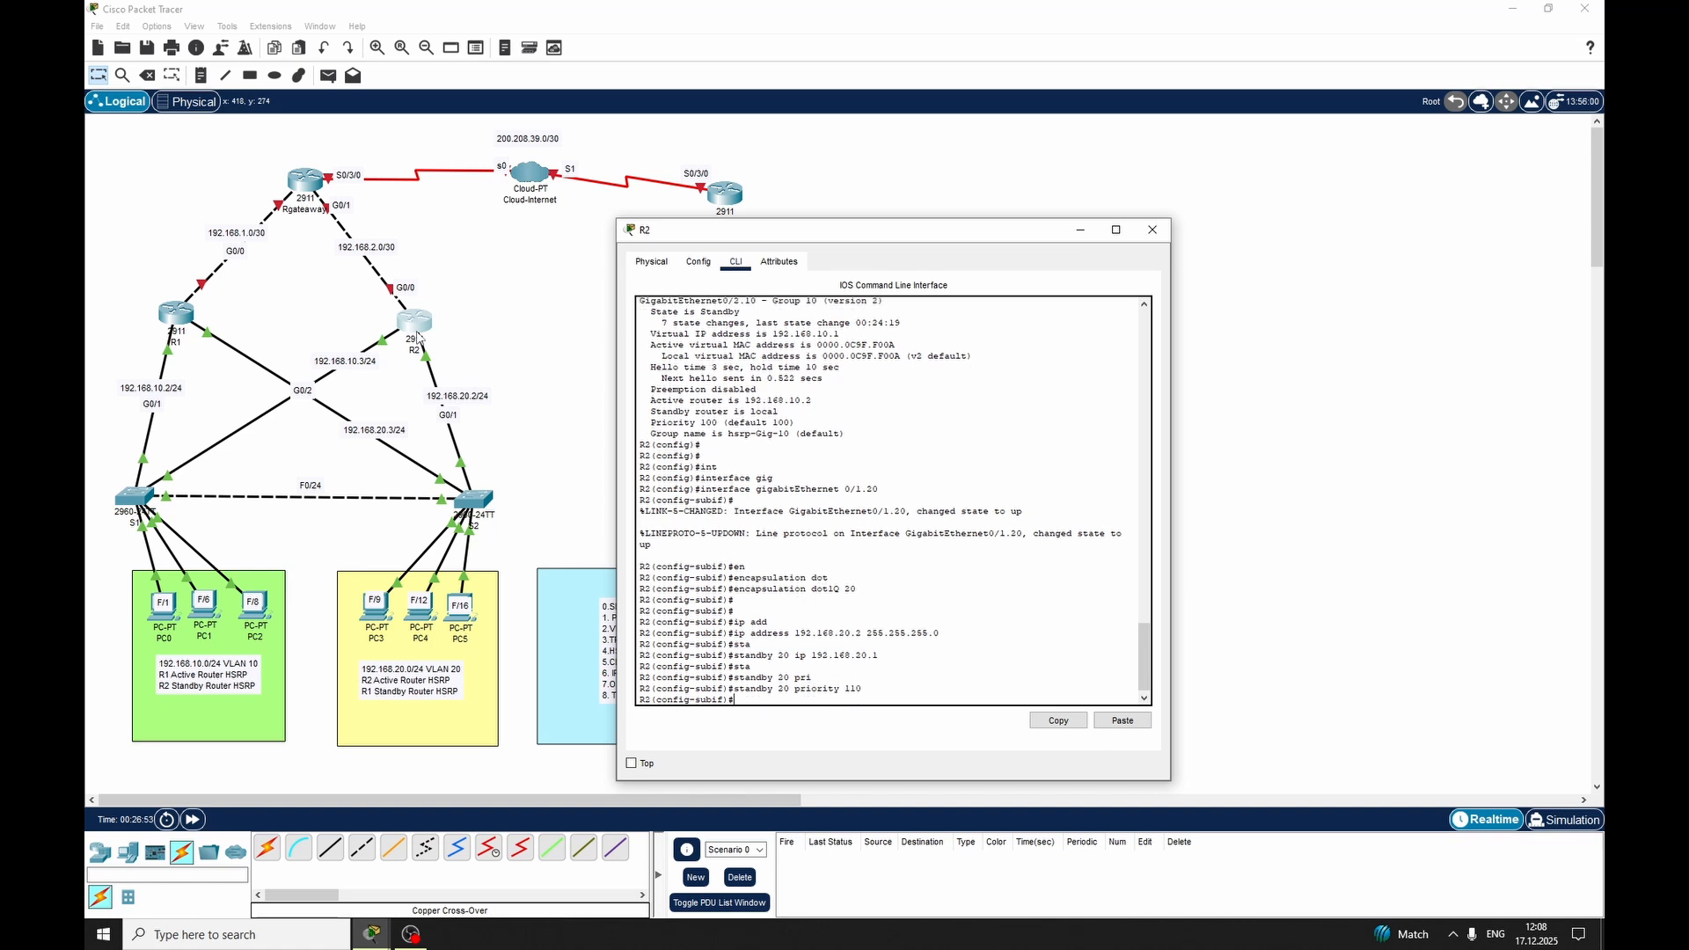
Set the HSRP version to 2 on R2's VLAN 20 subinterface
type("sta")
key("Tab")
type("ver")
key("Tab")
type("2")
key("Return")
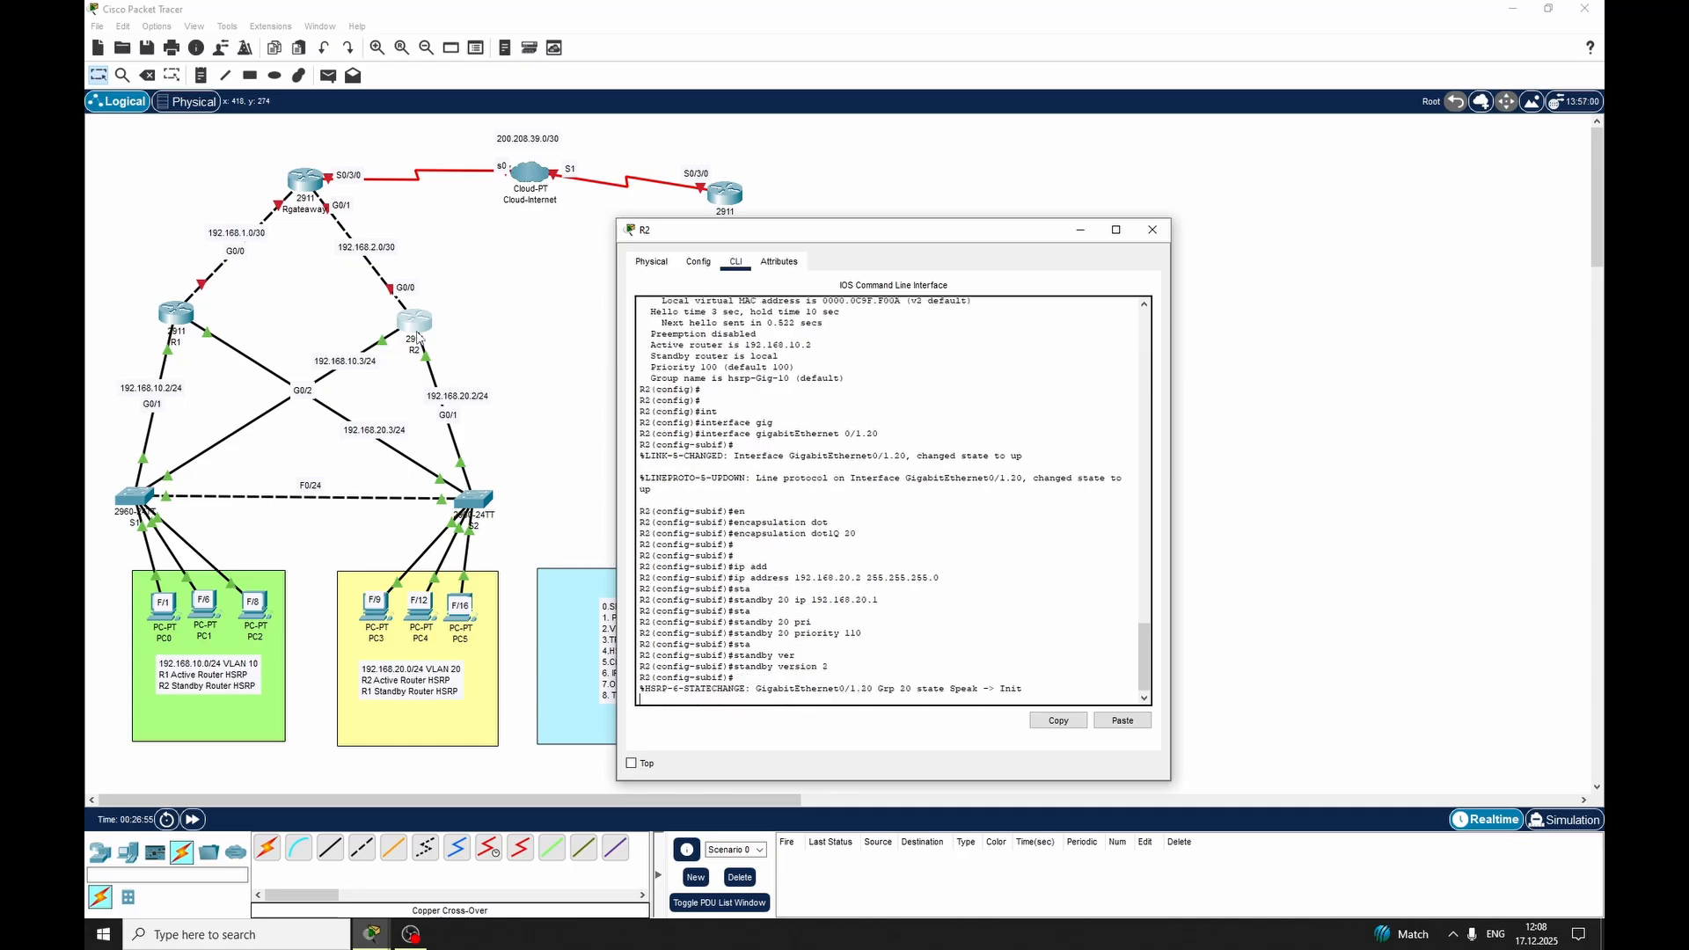
Enable preemption for HSRP group 20 on R2 and exit to global configuration mode
type("sta")
key("Tab")
type("pre")
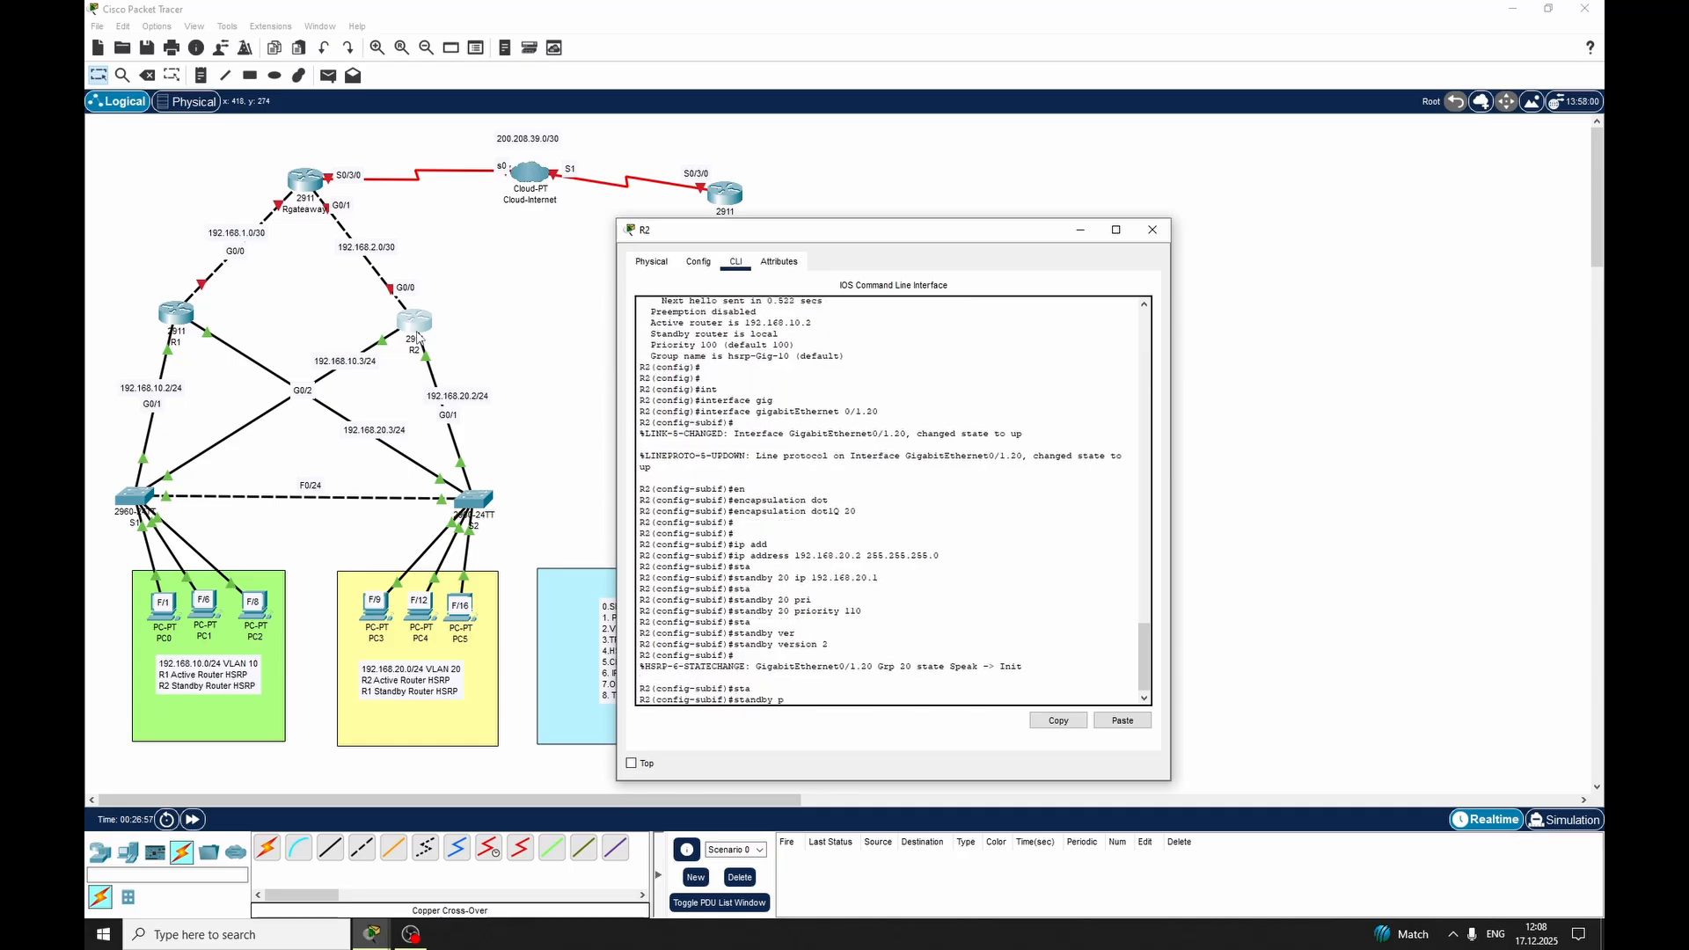
key("Tab")
key("BackSpace")
key("BackSpace")
key("BackSpace")
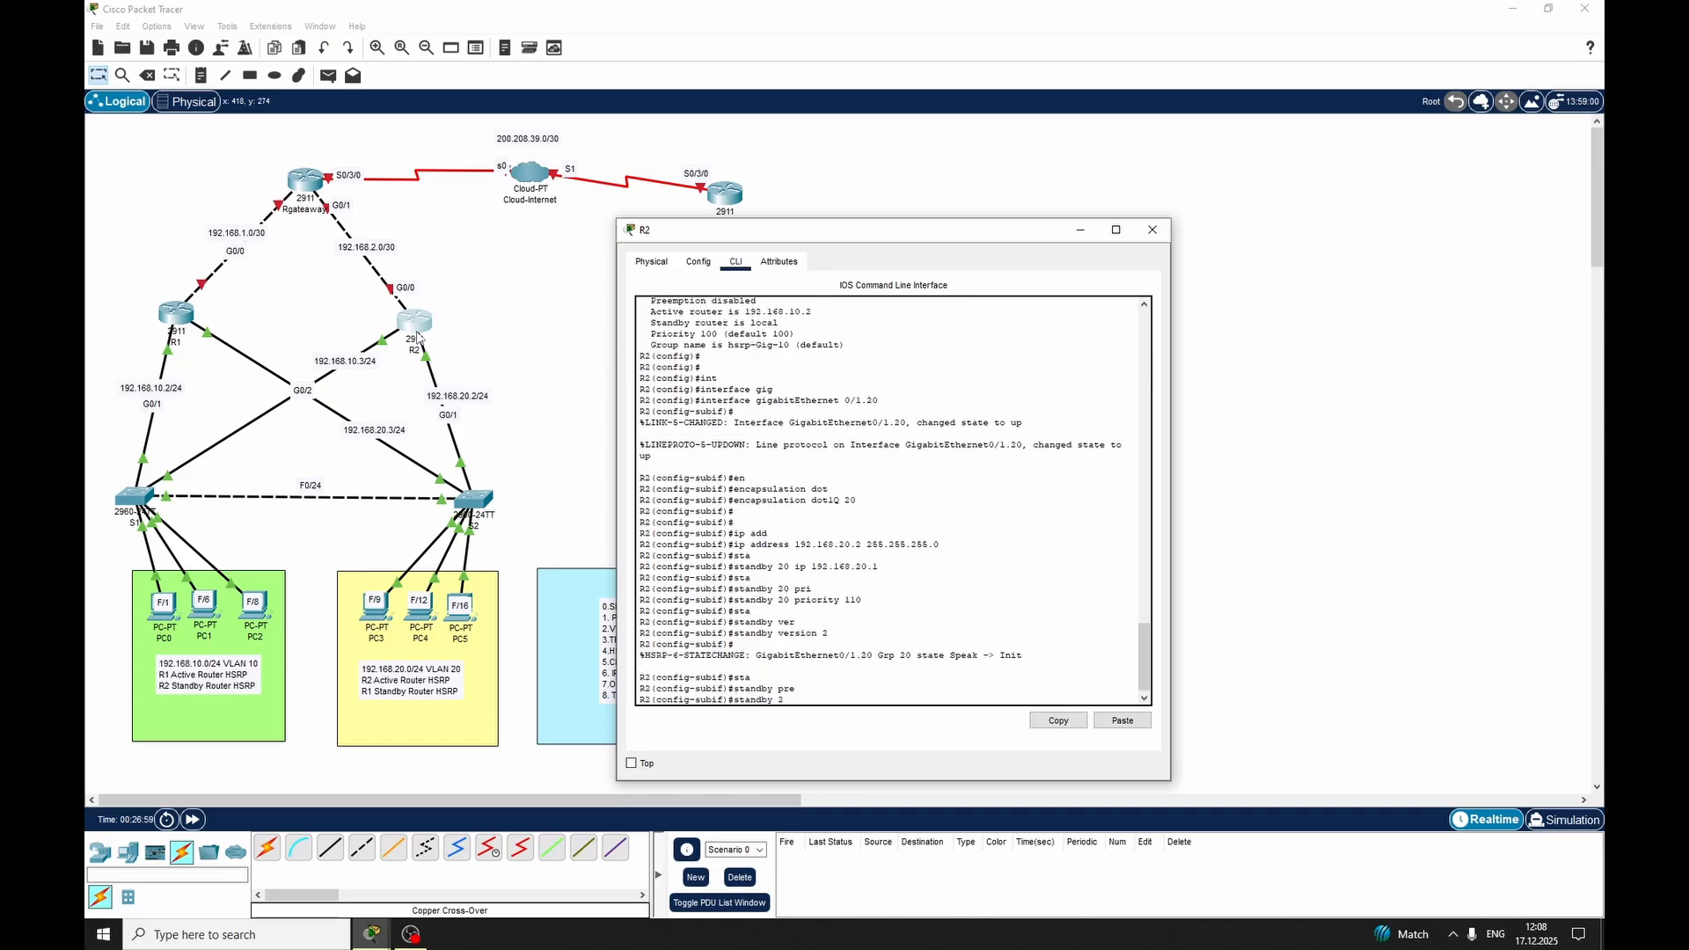
type("20 pre")
key("Tab")
key("Return")
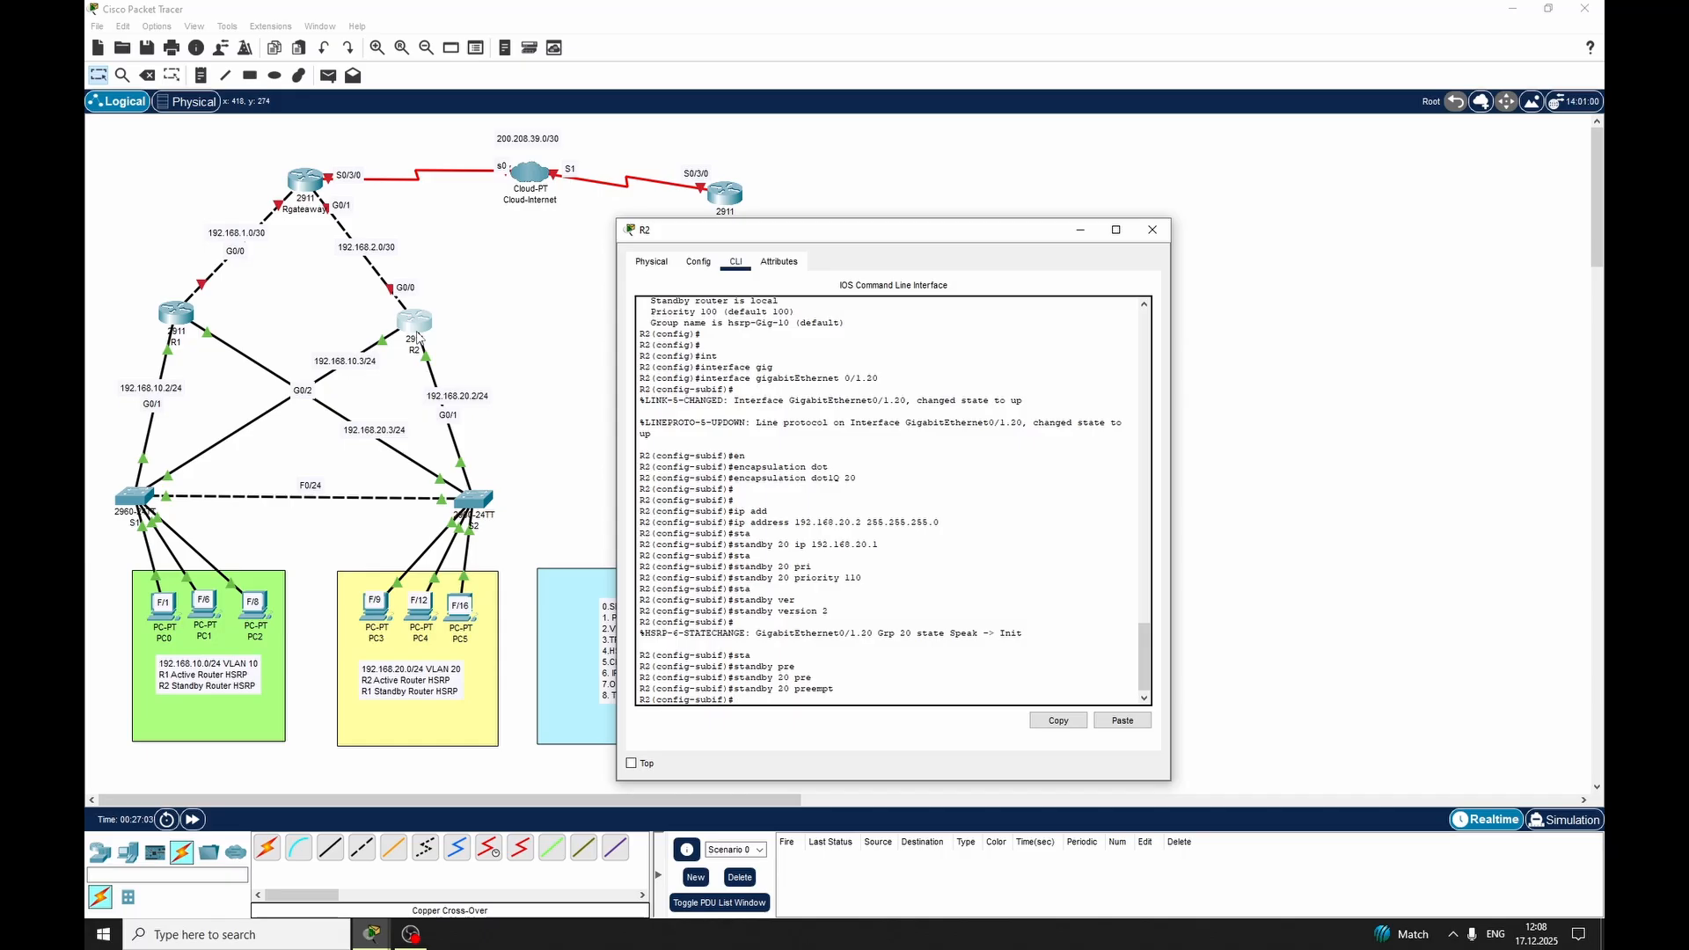
type("exit")
key("Return")
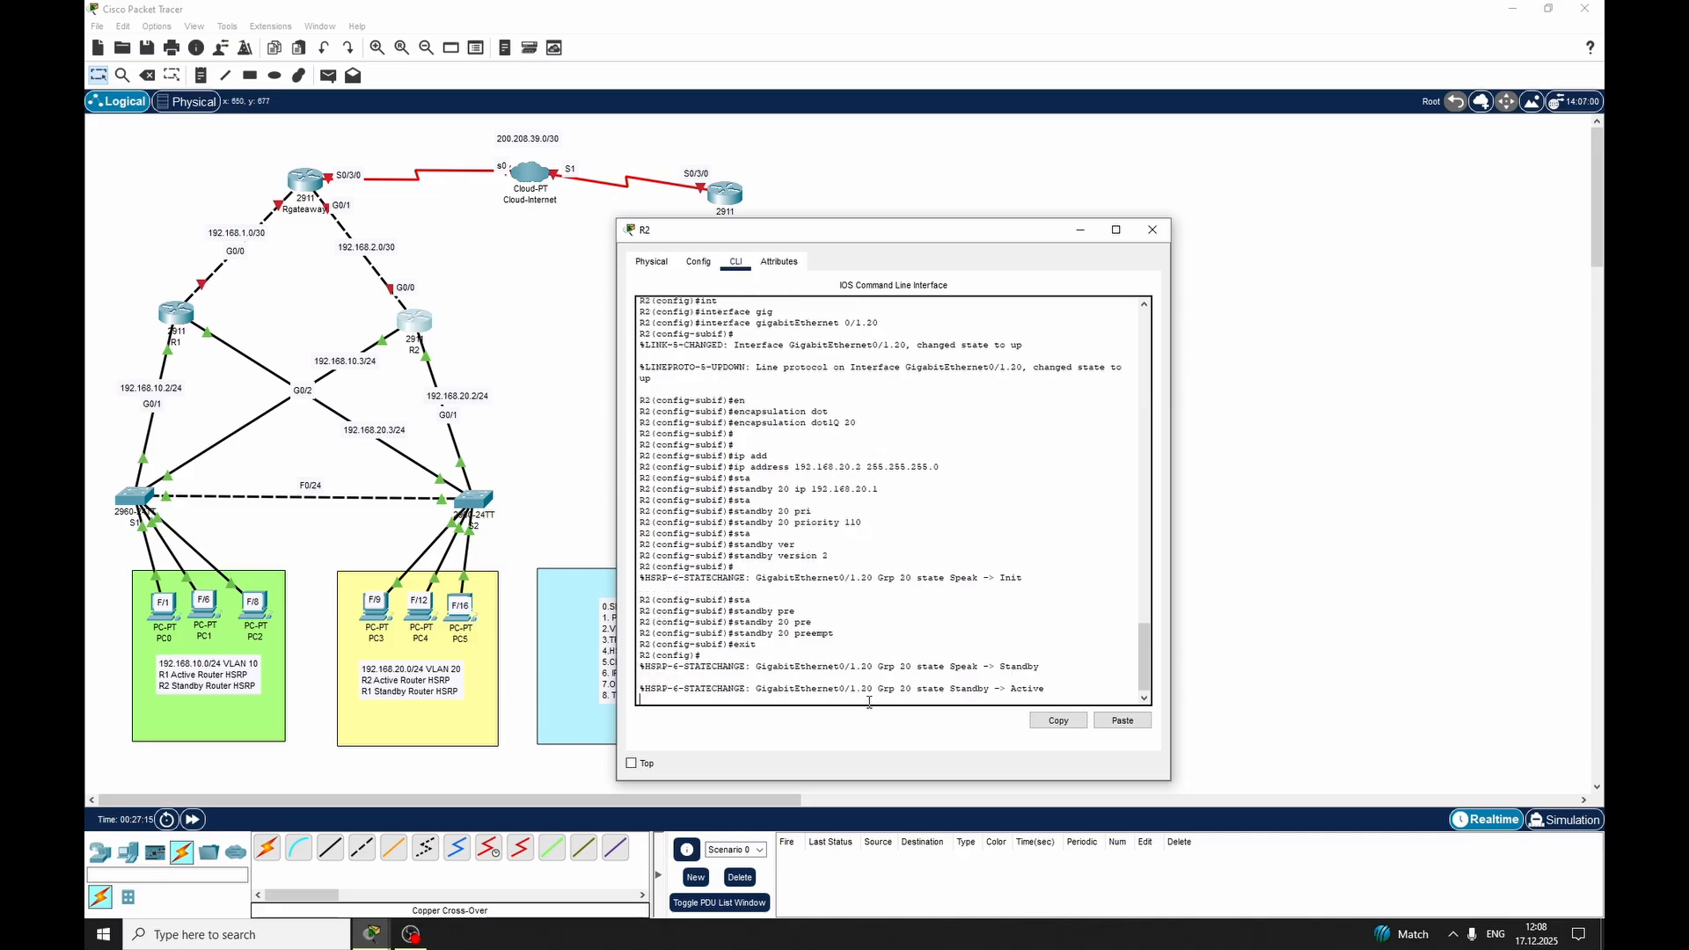
Show R2's standby status with do show standby, review the group 10 and group 20 entries, and close R2's window
key("Return")
key("Return")
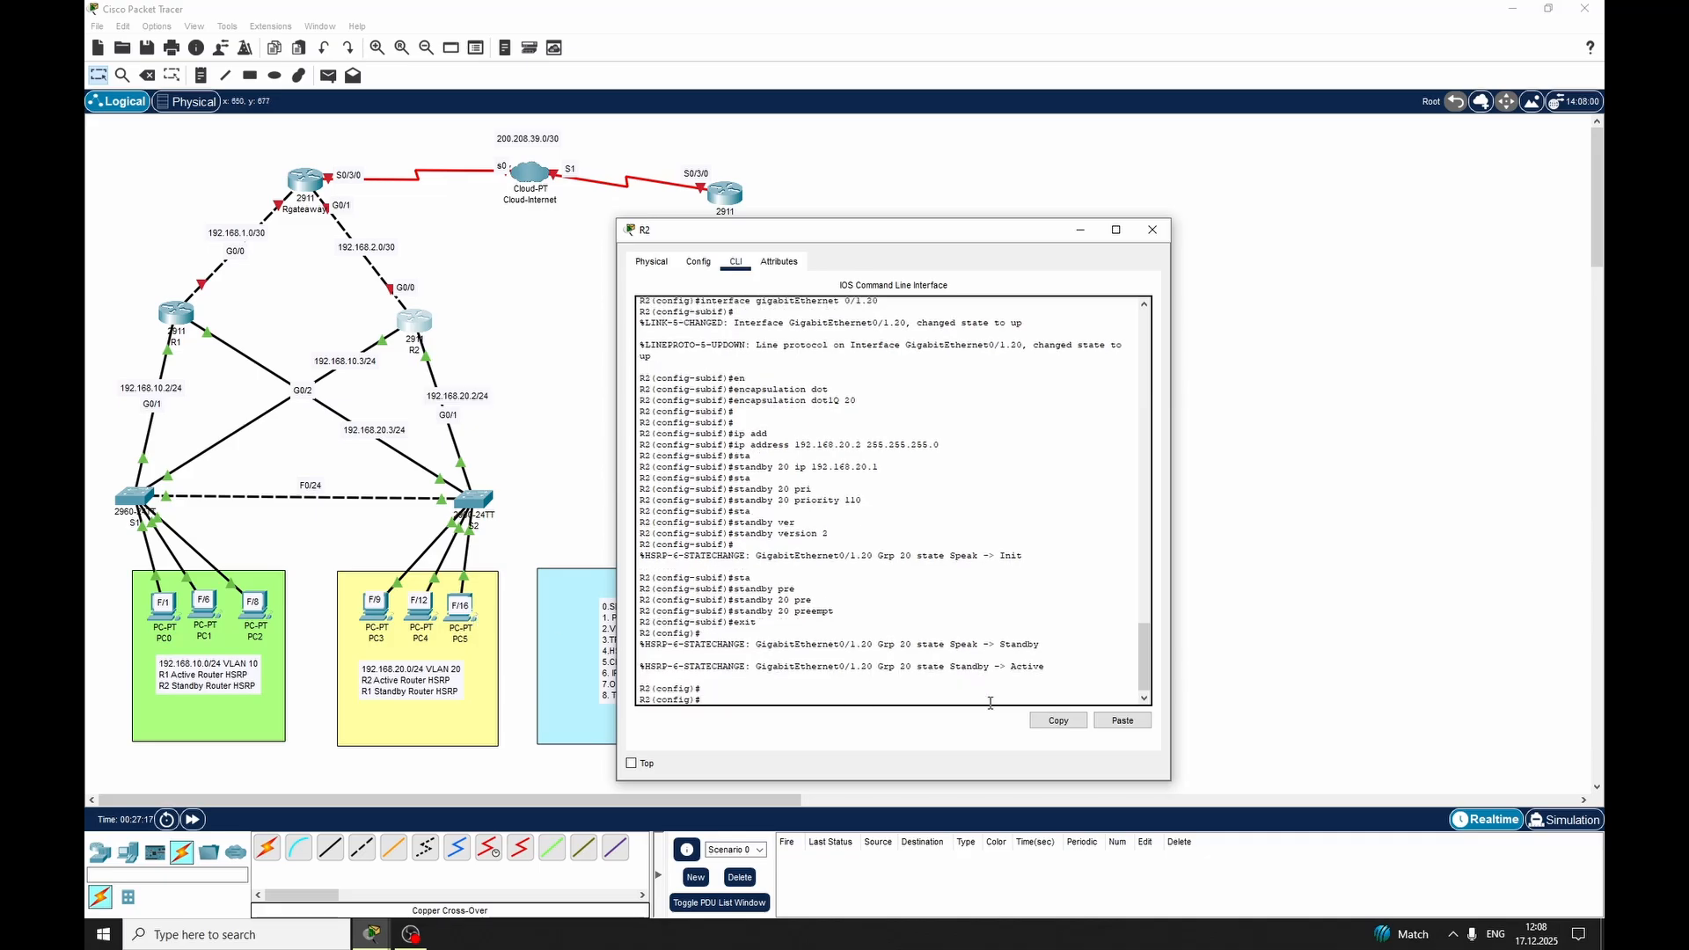
type("do show standby")
key("Return")
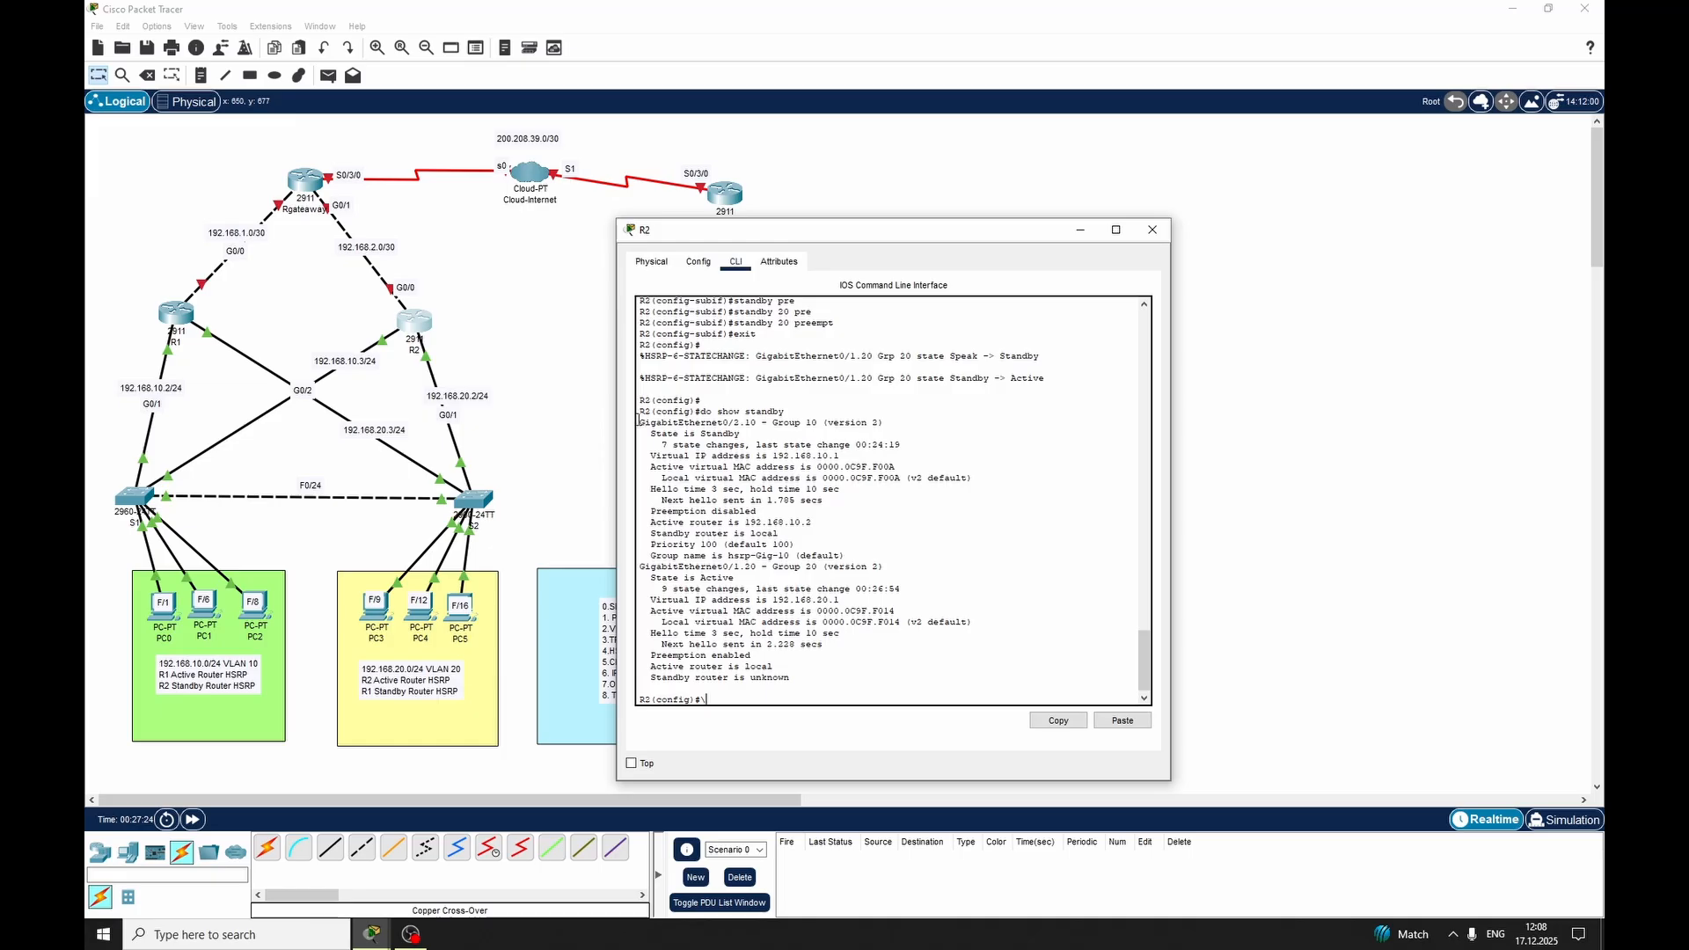
left_click_drag(640, 422, 830, 545)
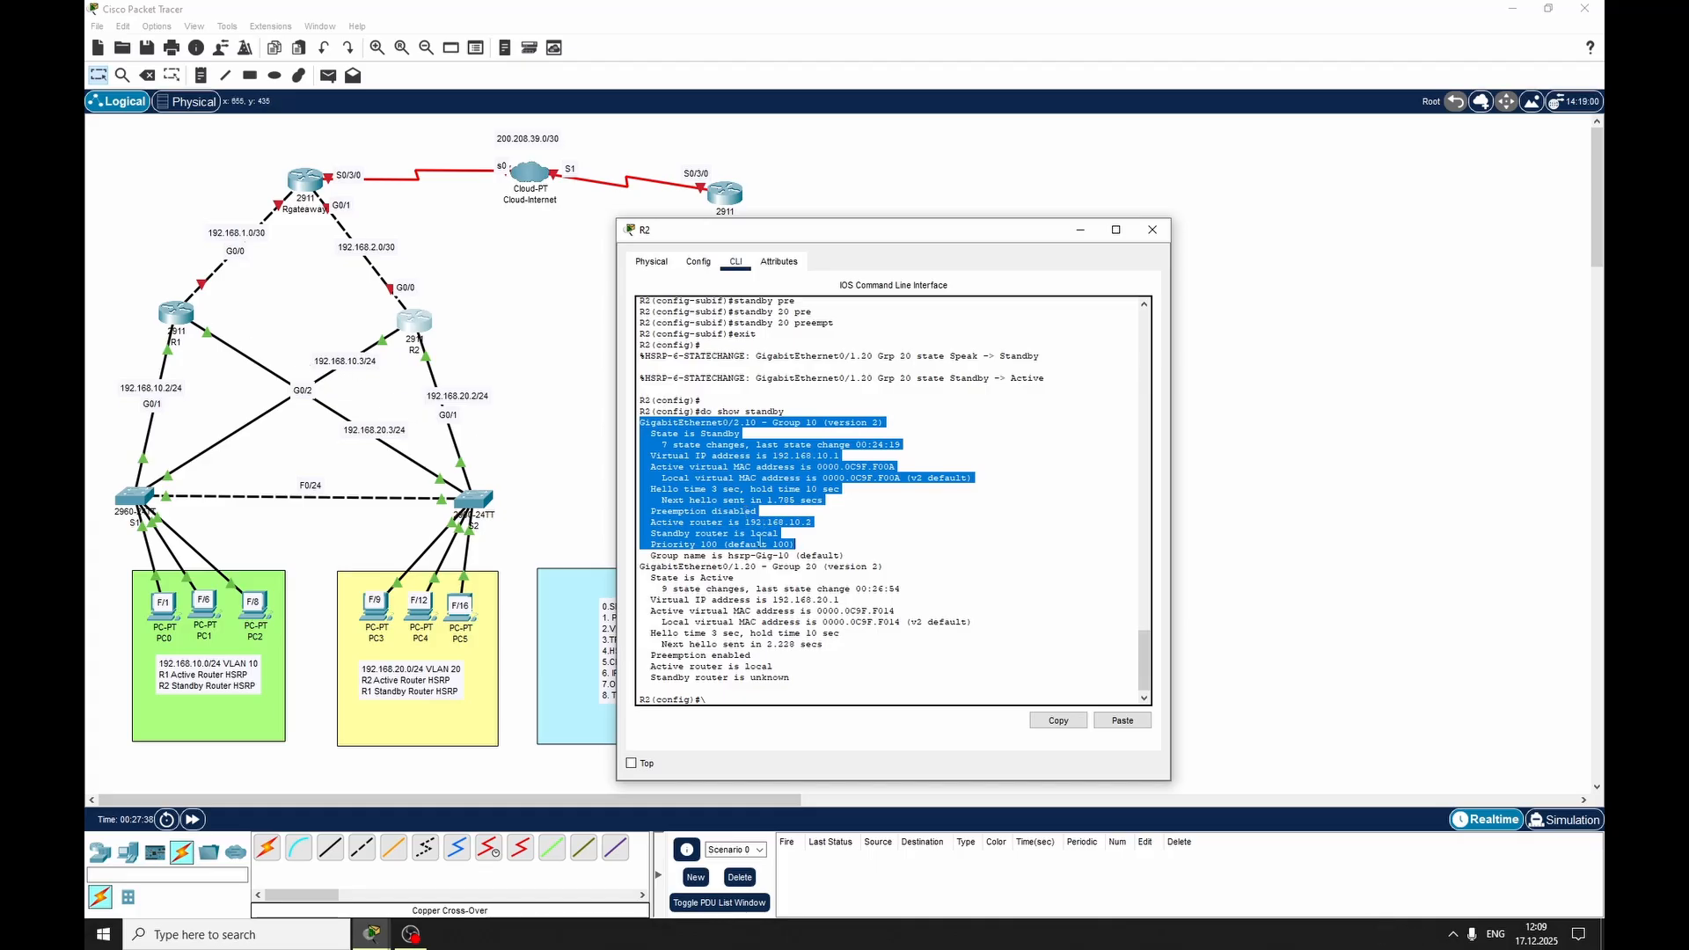
left_click(739, 534)
left_click_drag(651, 555, 790, 678)
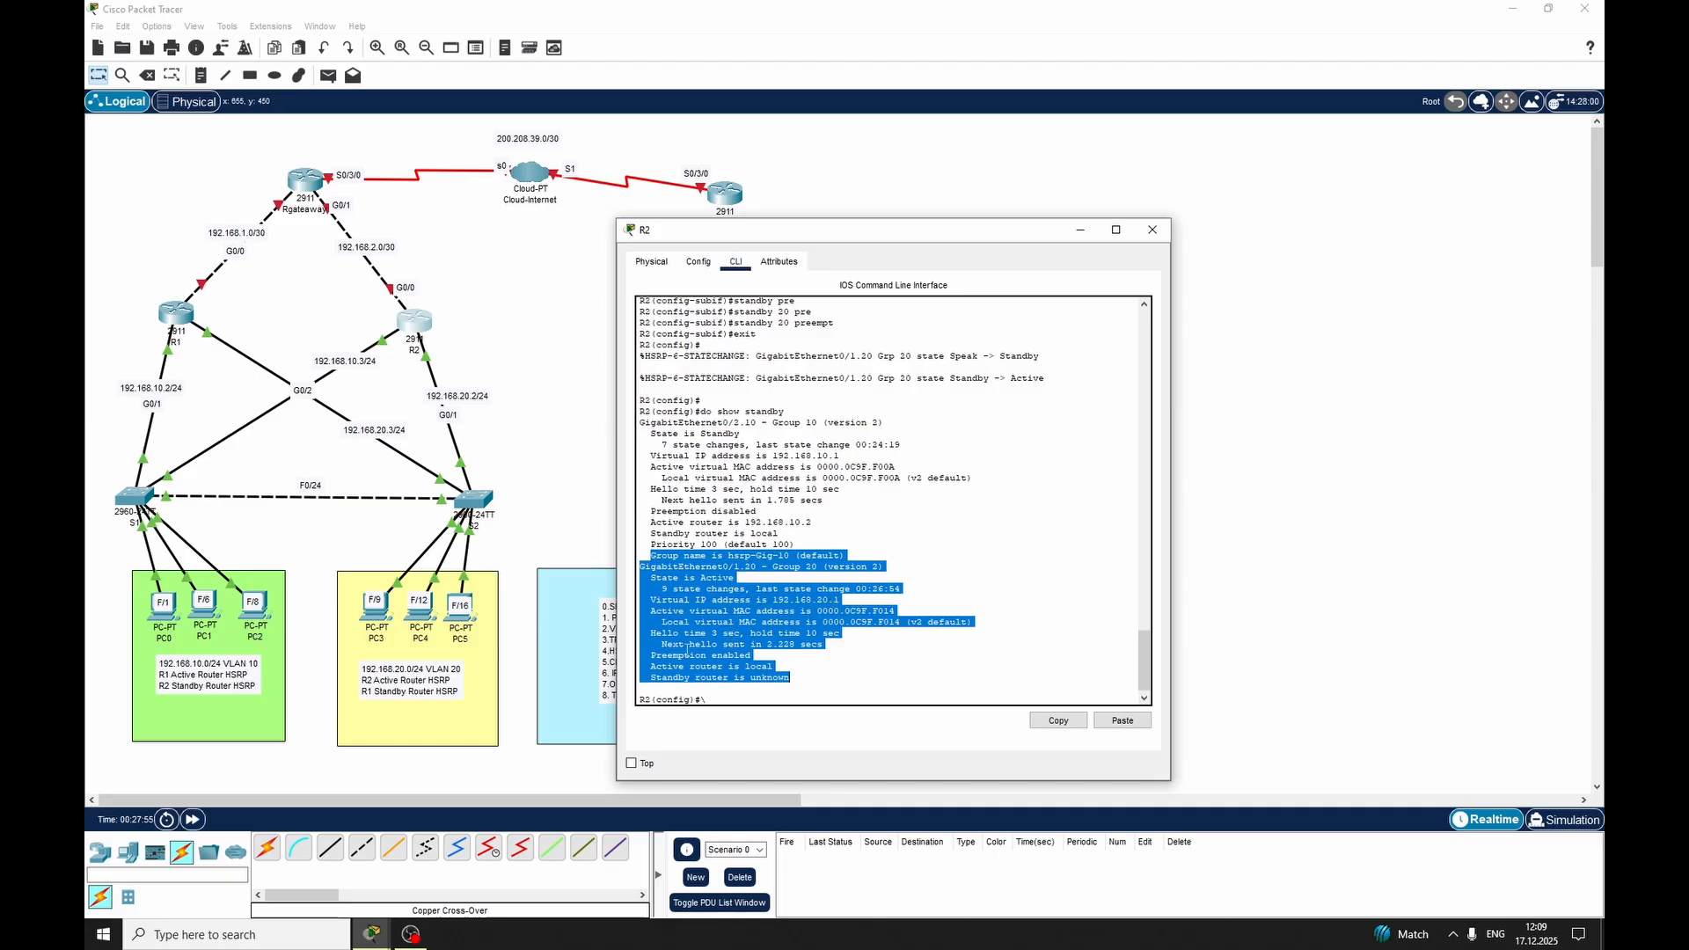
left_click(708, 670)
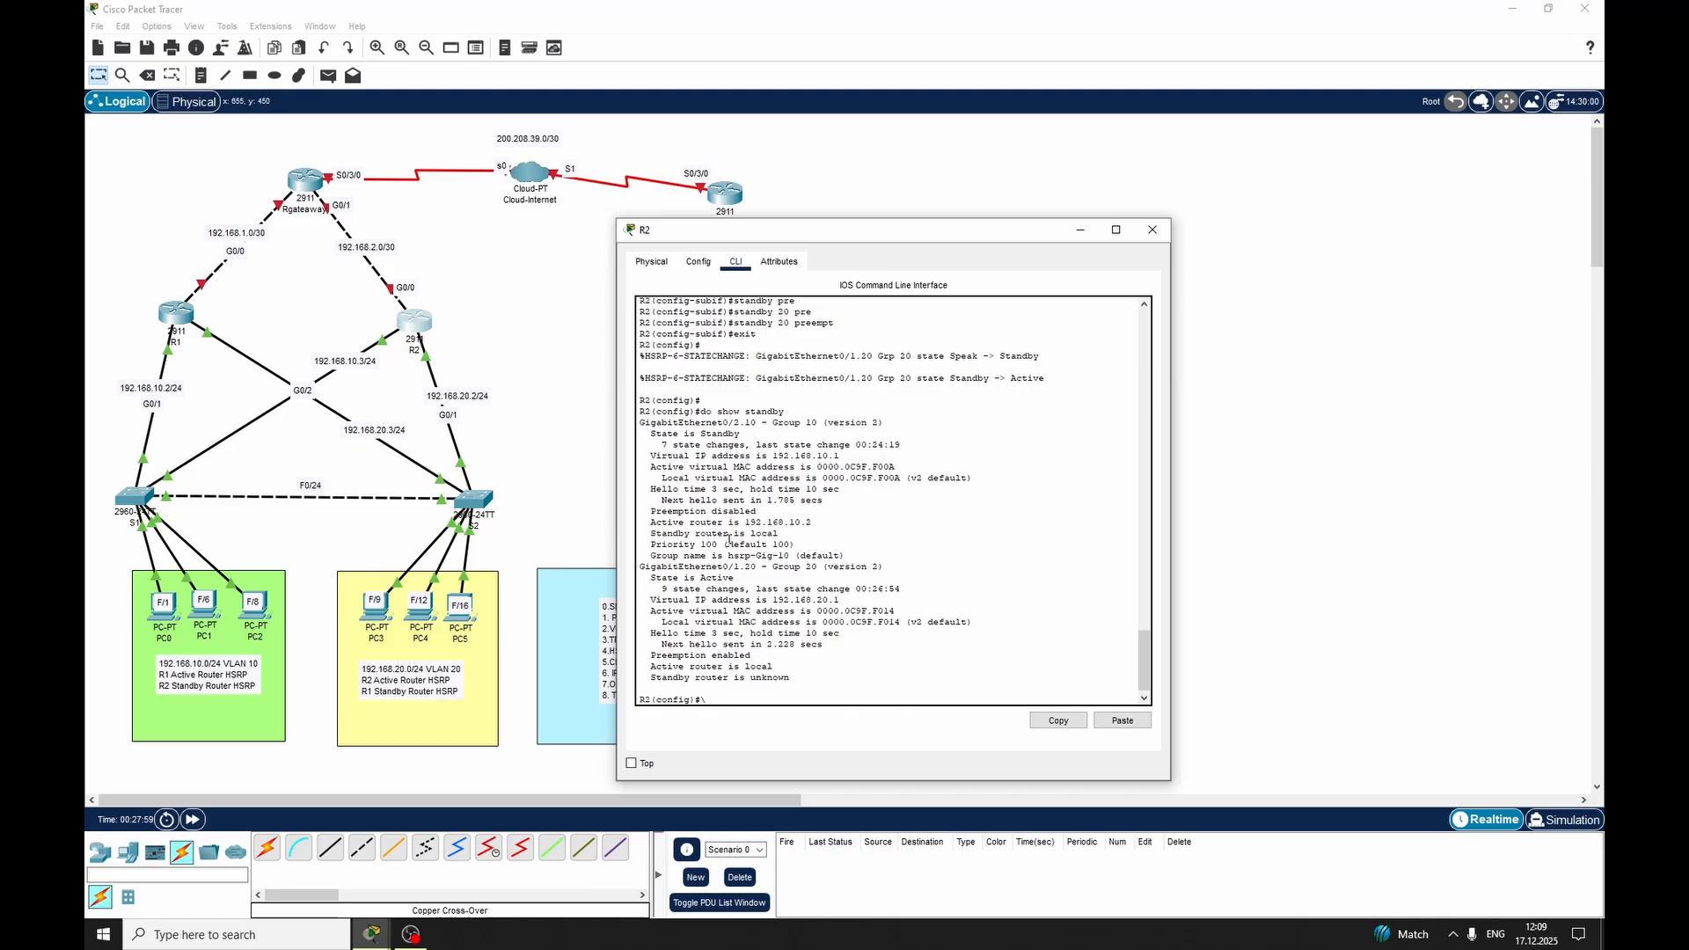
left_click(1152, 230)
Open router R1's command line and create subinterface GigabitEthernet 0/2.20
left_click(181, 313)
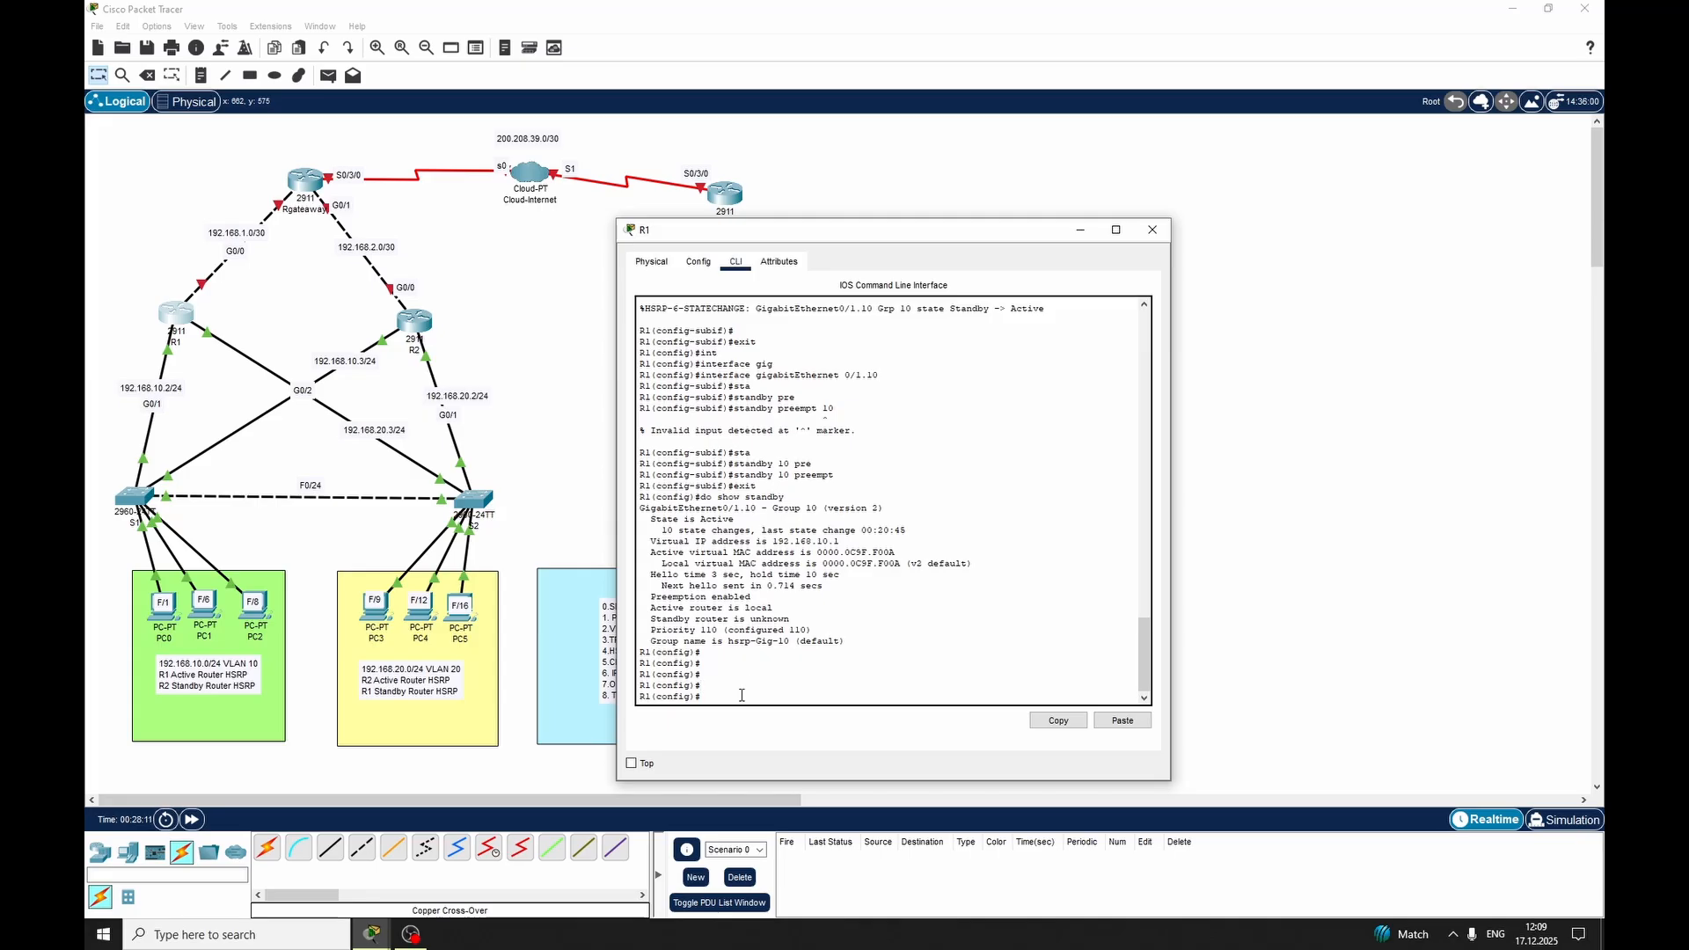
key("Return")
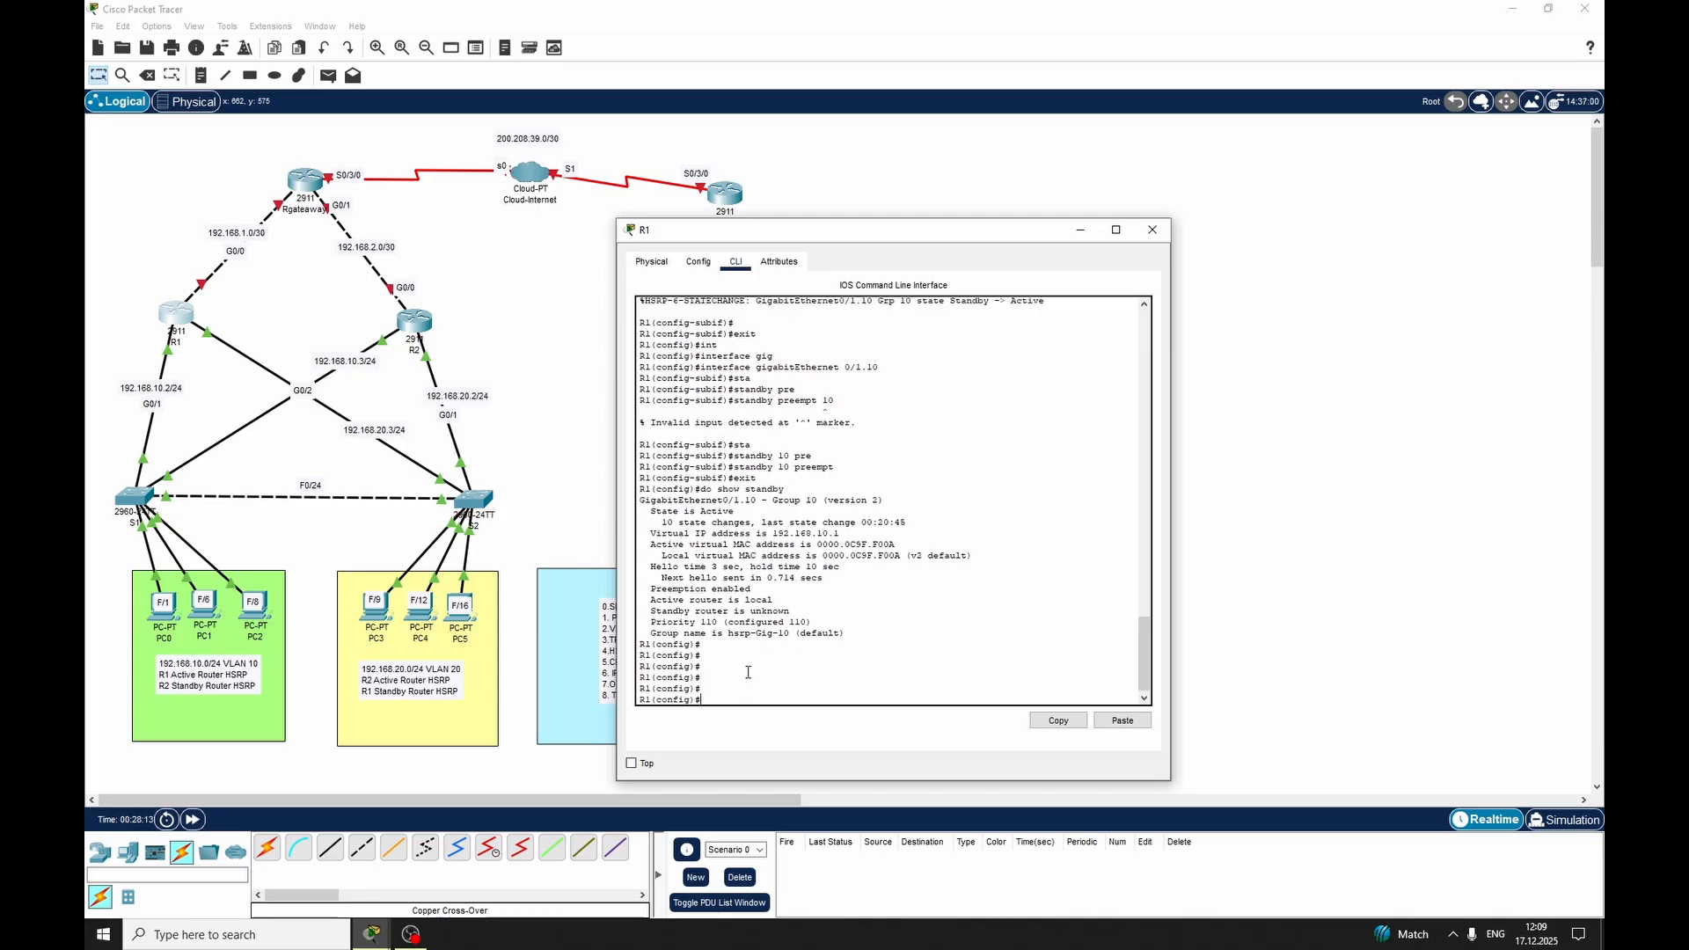
type("int")
key("Tab")
type("gig")
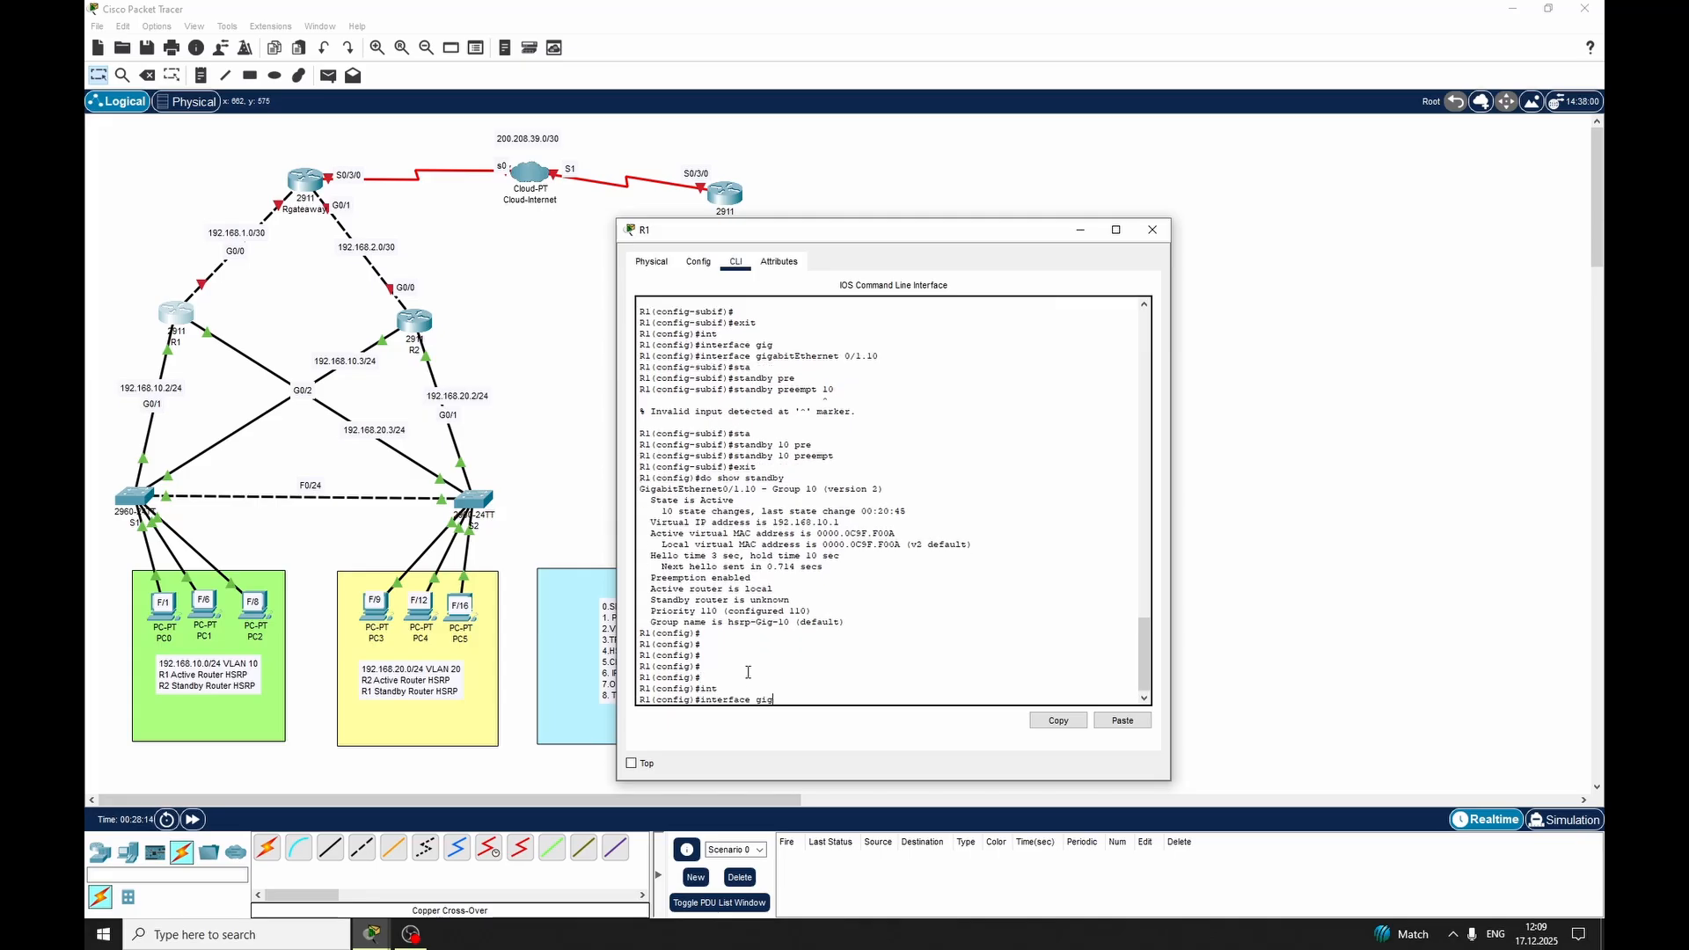
key("Tab")
type("0/2")
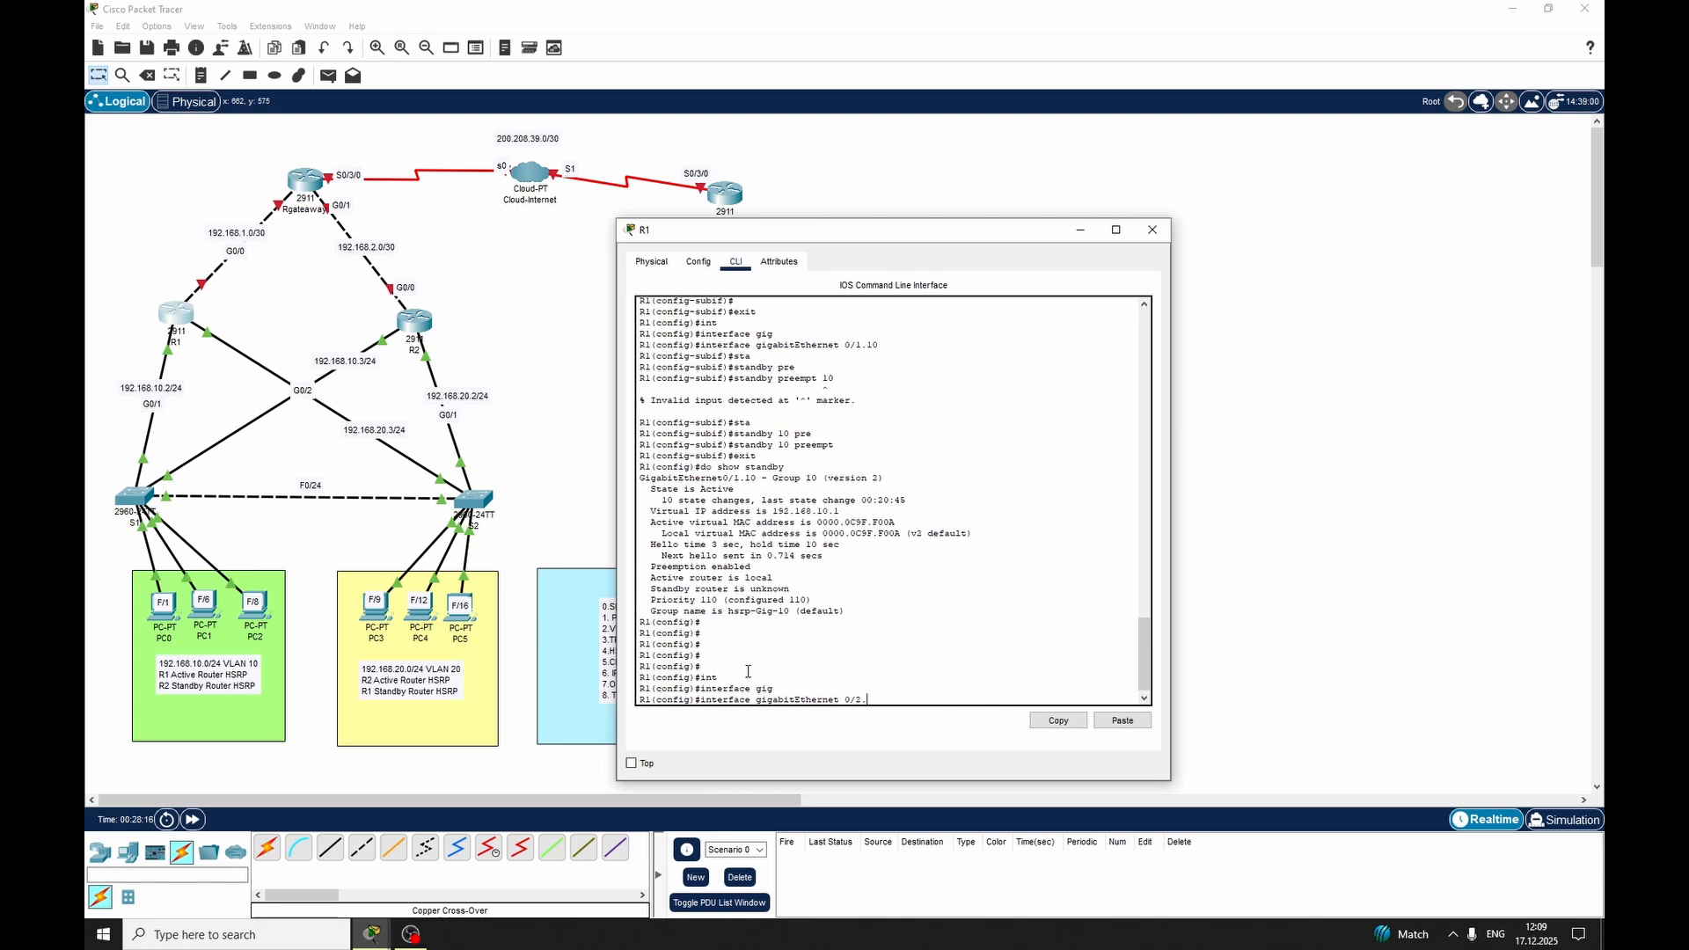
type(".20")
key("Return")
Set 802.1Q encapsulation for VLAN 20 on R1's GigabitEthernet 0/2.20 subinterface
type("en")
key("Tab")
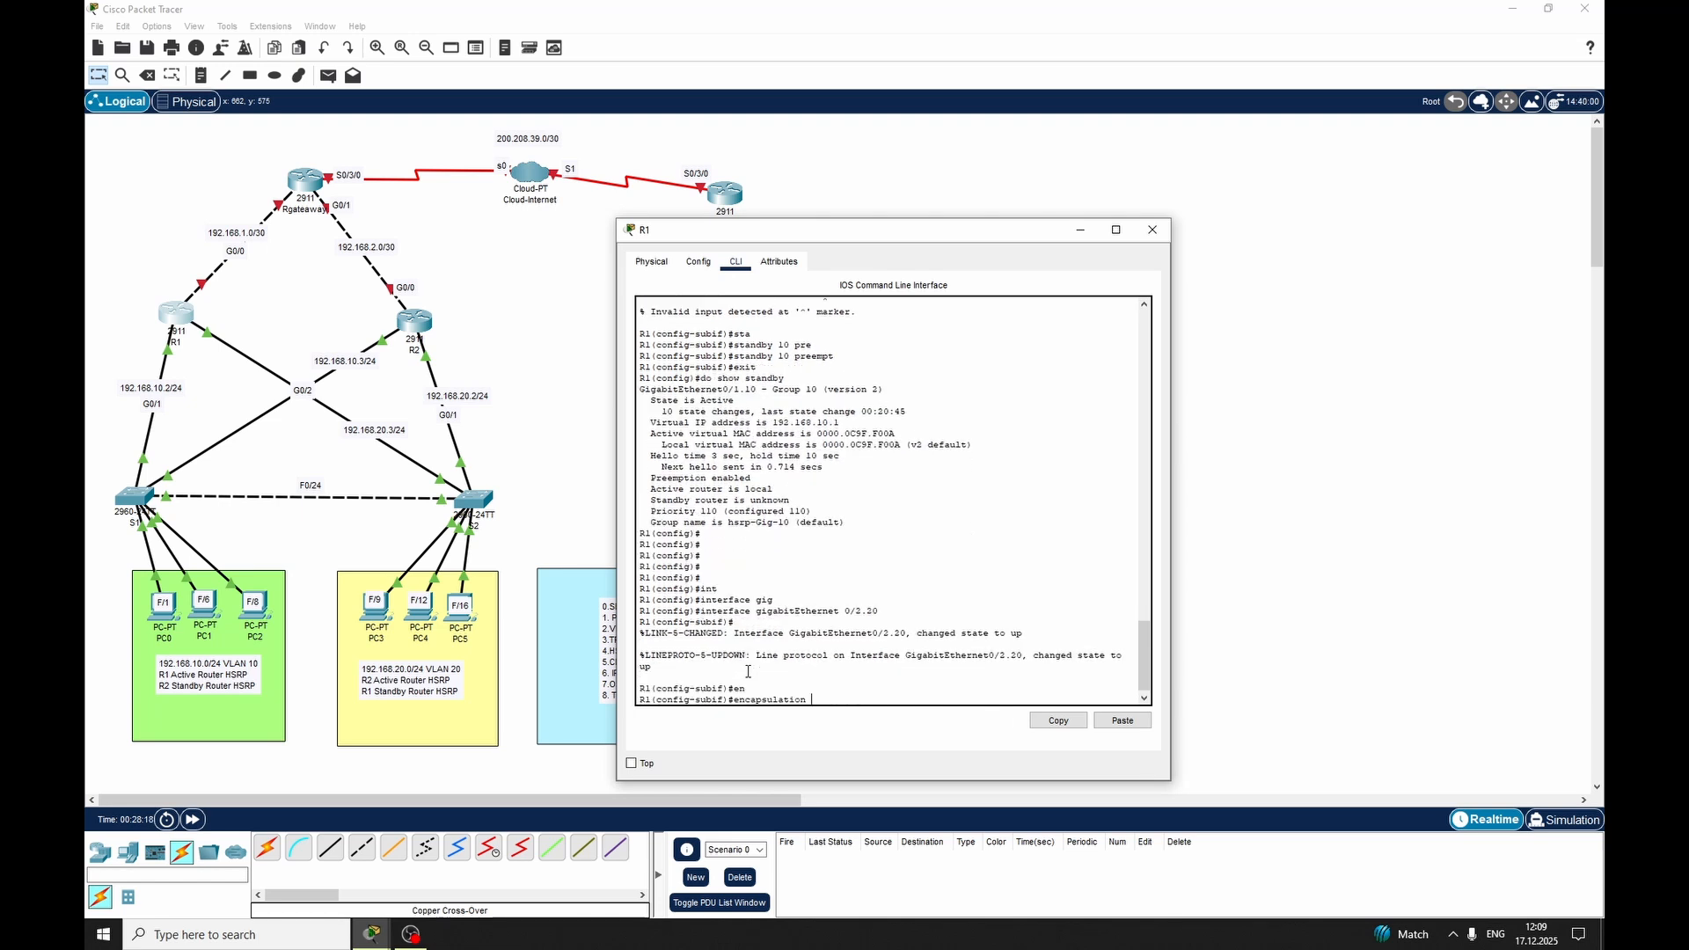
type("dot")
key("Tab")
type("20")
key("Return")
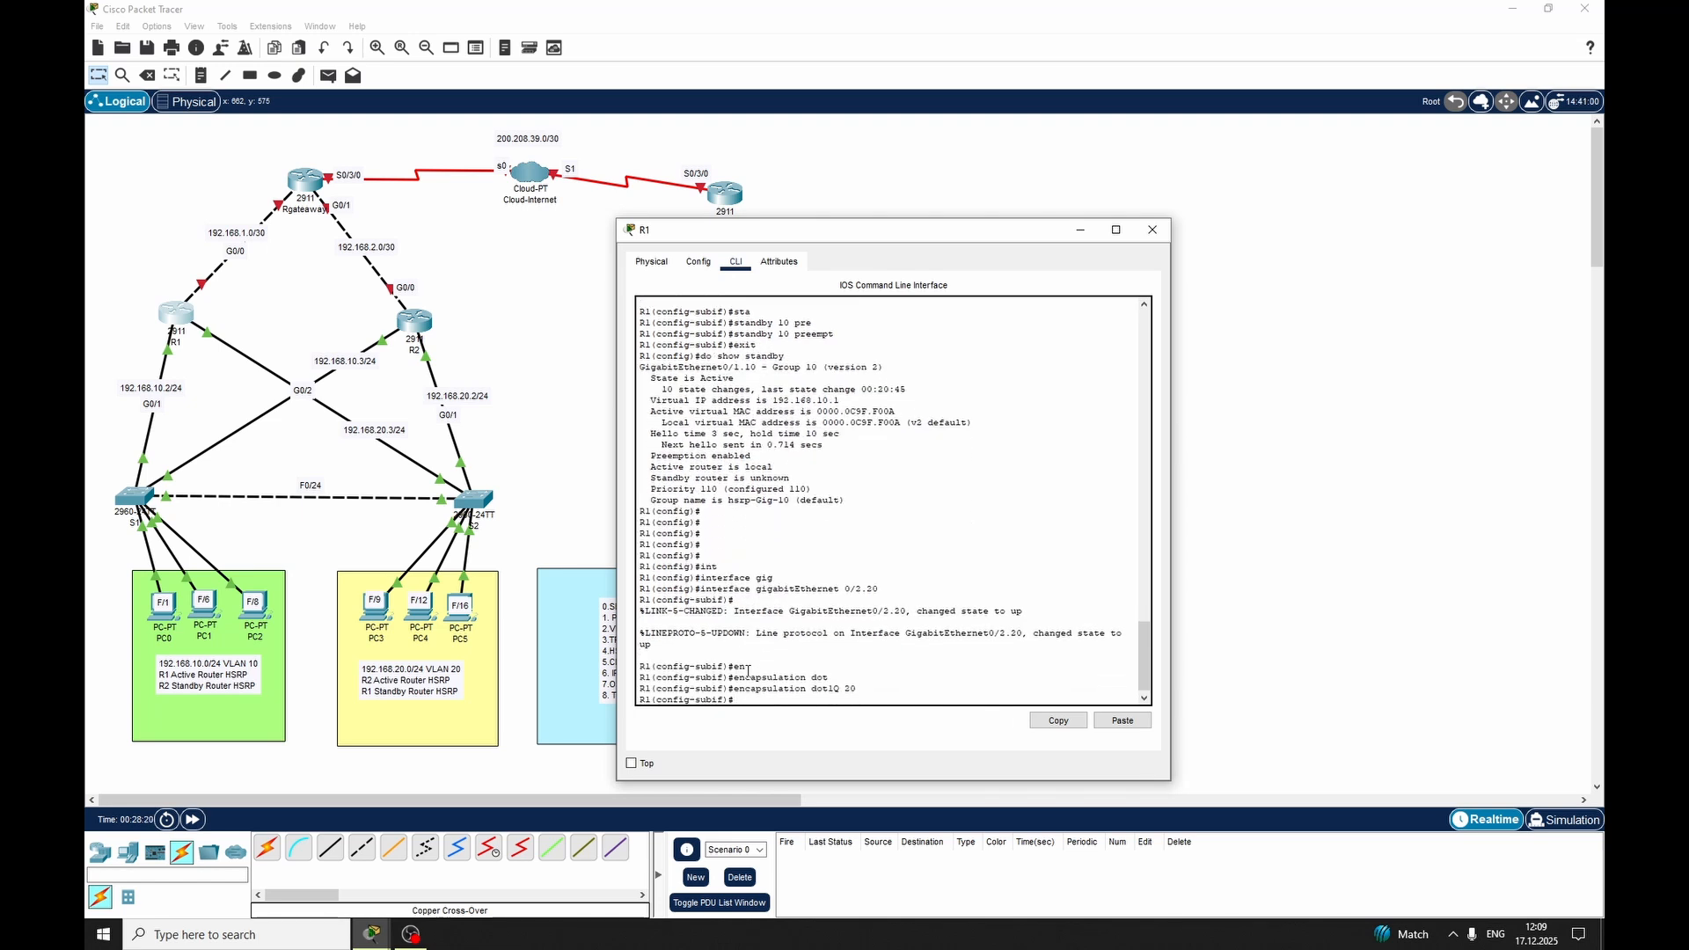
Assign IP address 192.168.20.3 with mask 255.255.255.0 to R1's VLAN 20 subinterface
type("ip ad")
key("Tab")
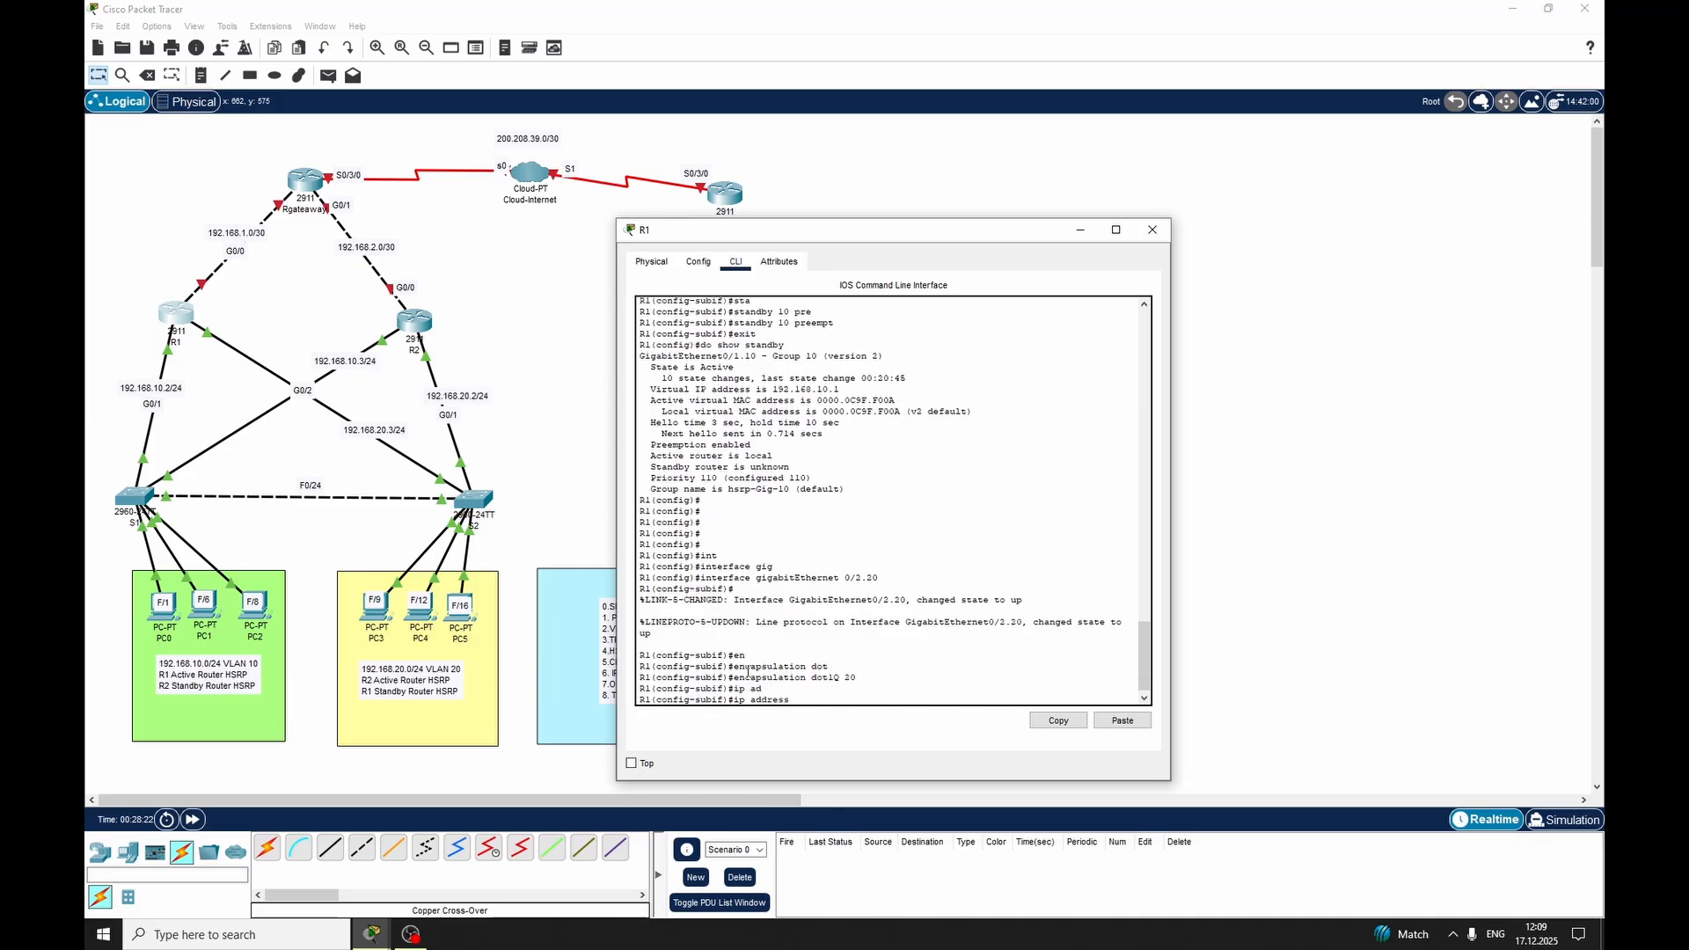
type("192.168.20.3 255.255.255.0")
key("Return")
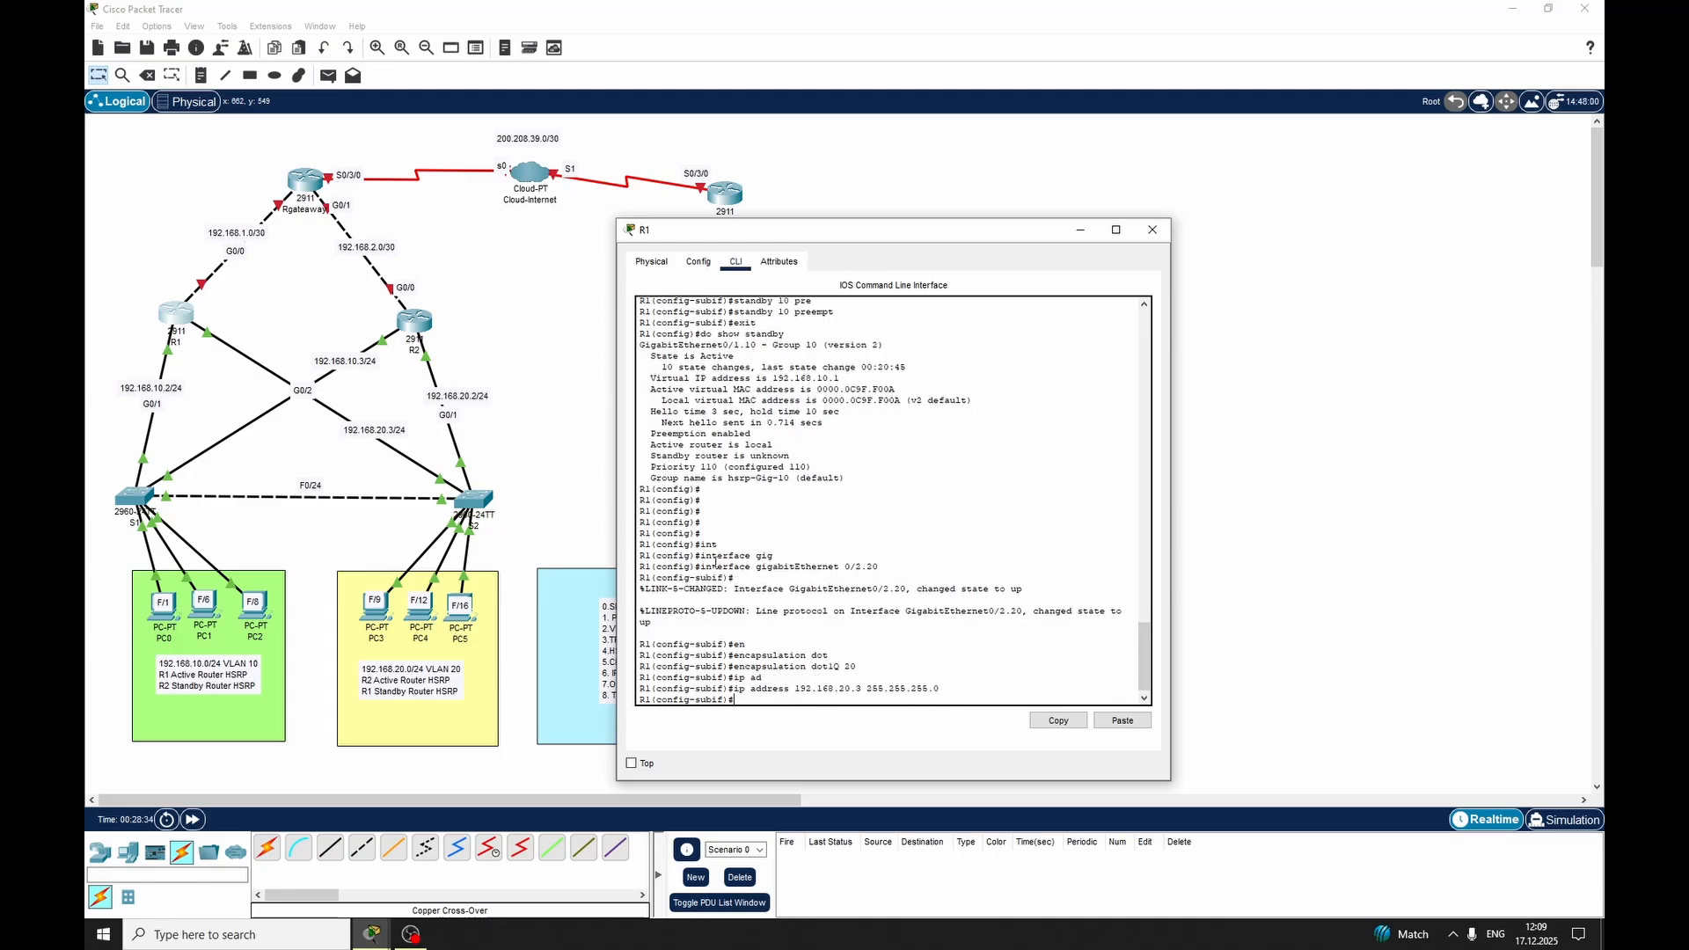
Configure HSRP group 20 on R1's VLAN 20 subinterface with virtual IP 192.168.20.1
type("standby")
key("Tab")
type("i")
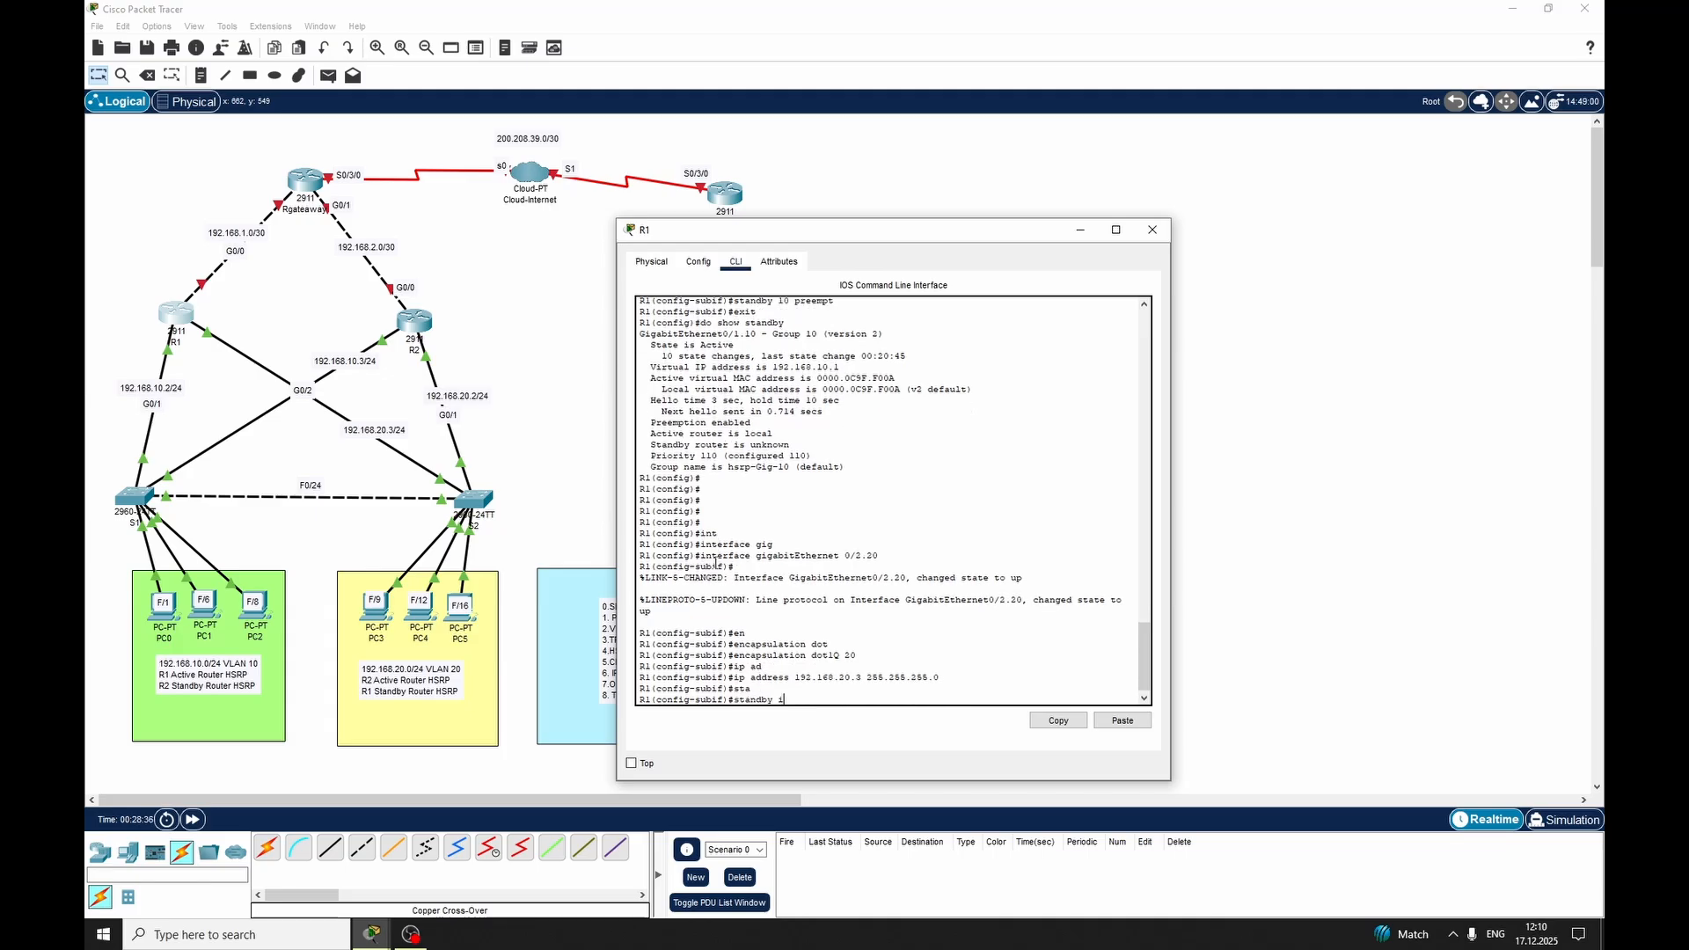
type("p")
key("BackSpace")
key("BackSpace")
type("20 ip 192.168.20.1")
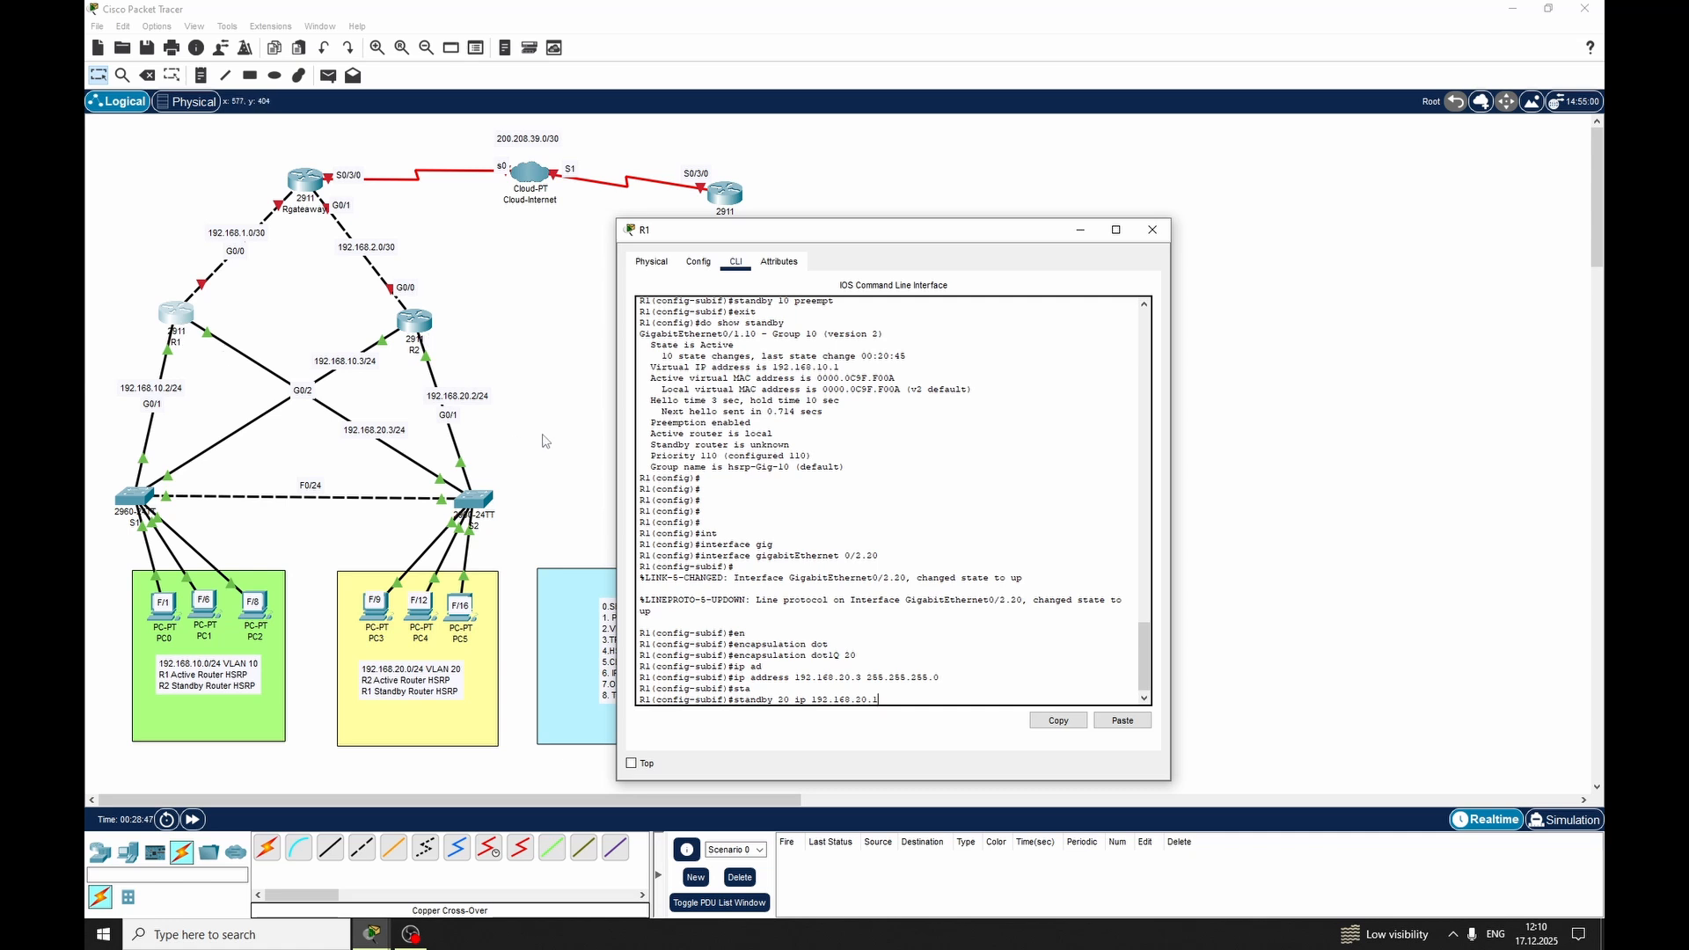
key("Return")
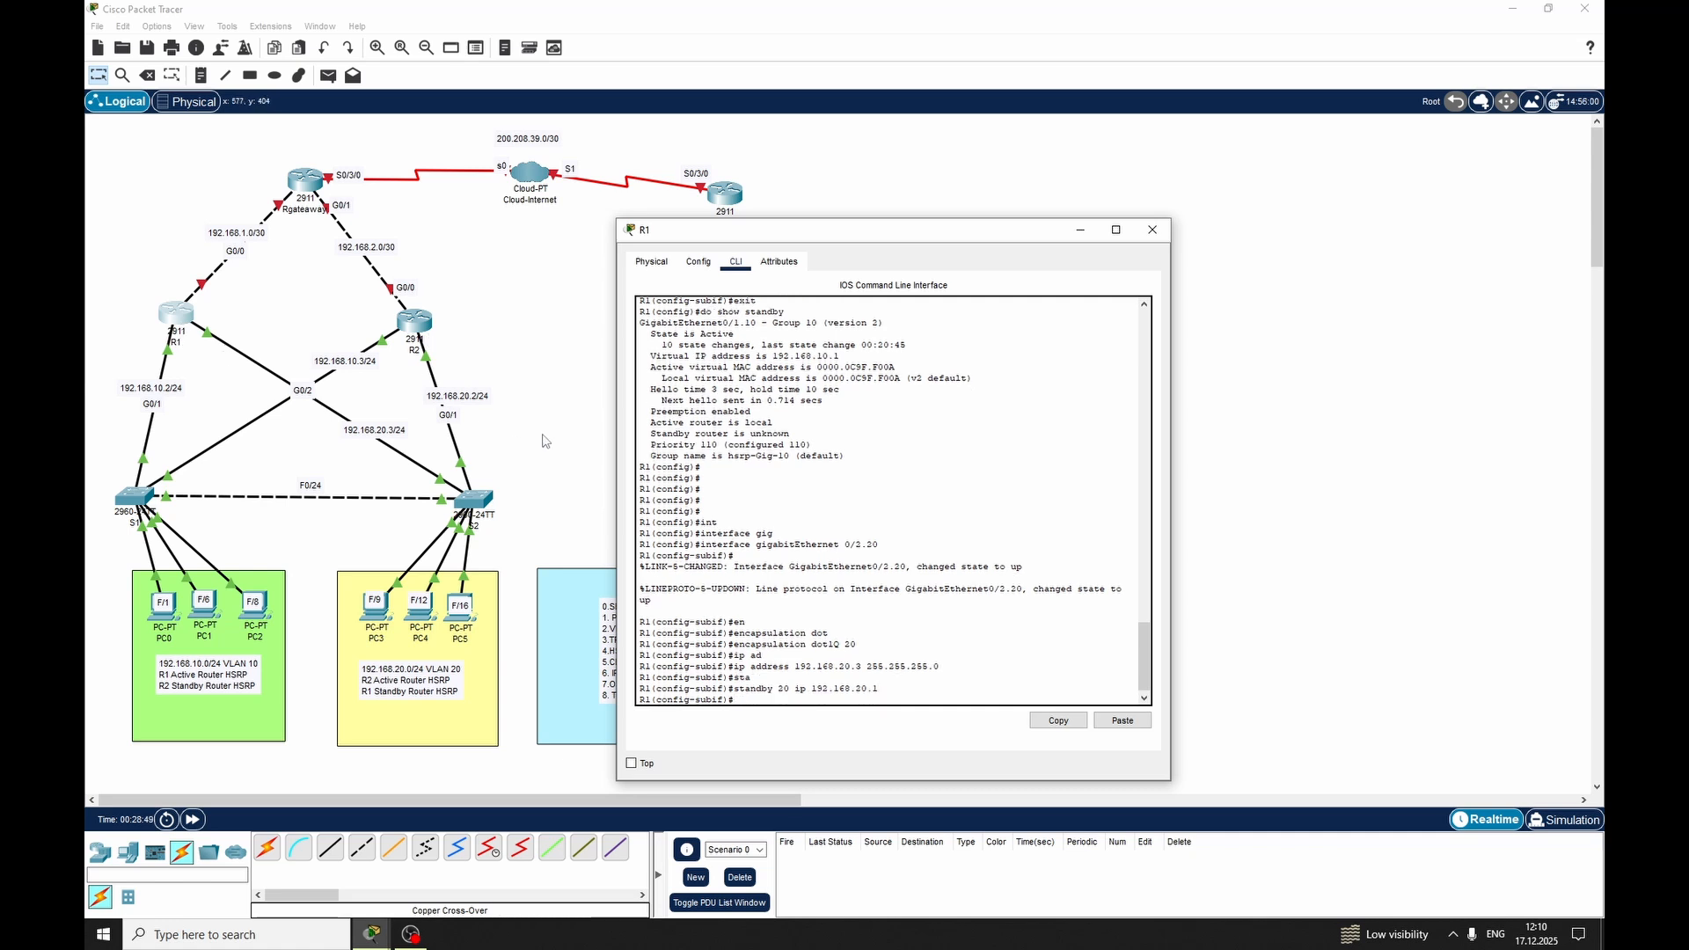
Set R1's HSRP group 20 priority to 100
type("sta")
key("Tab")
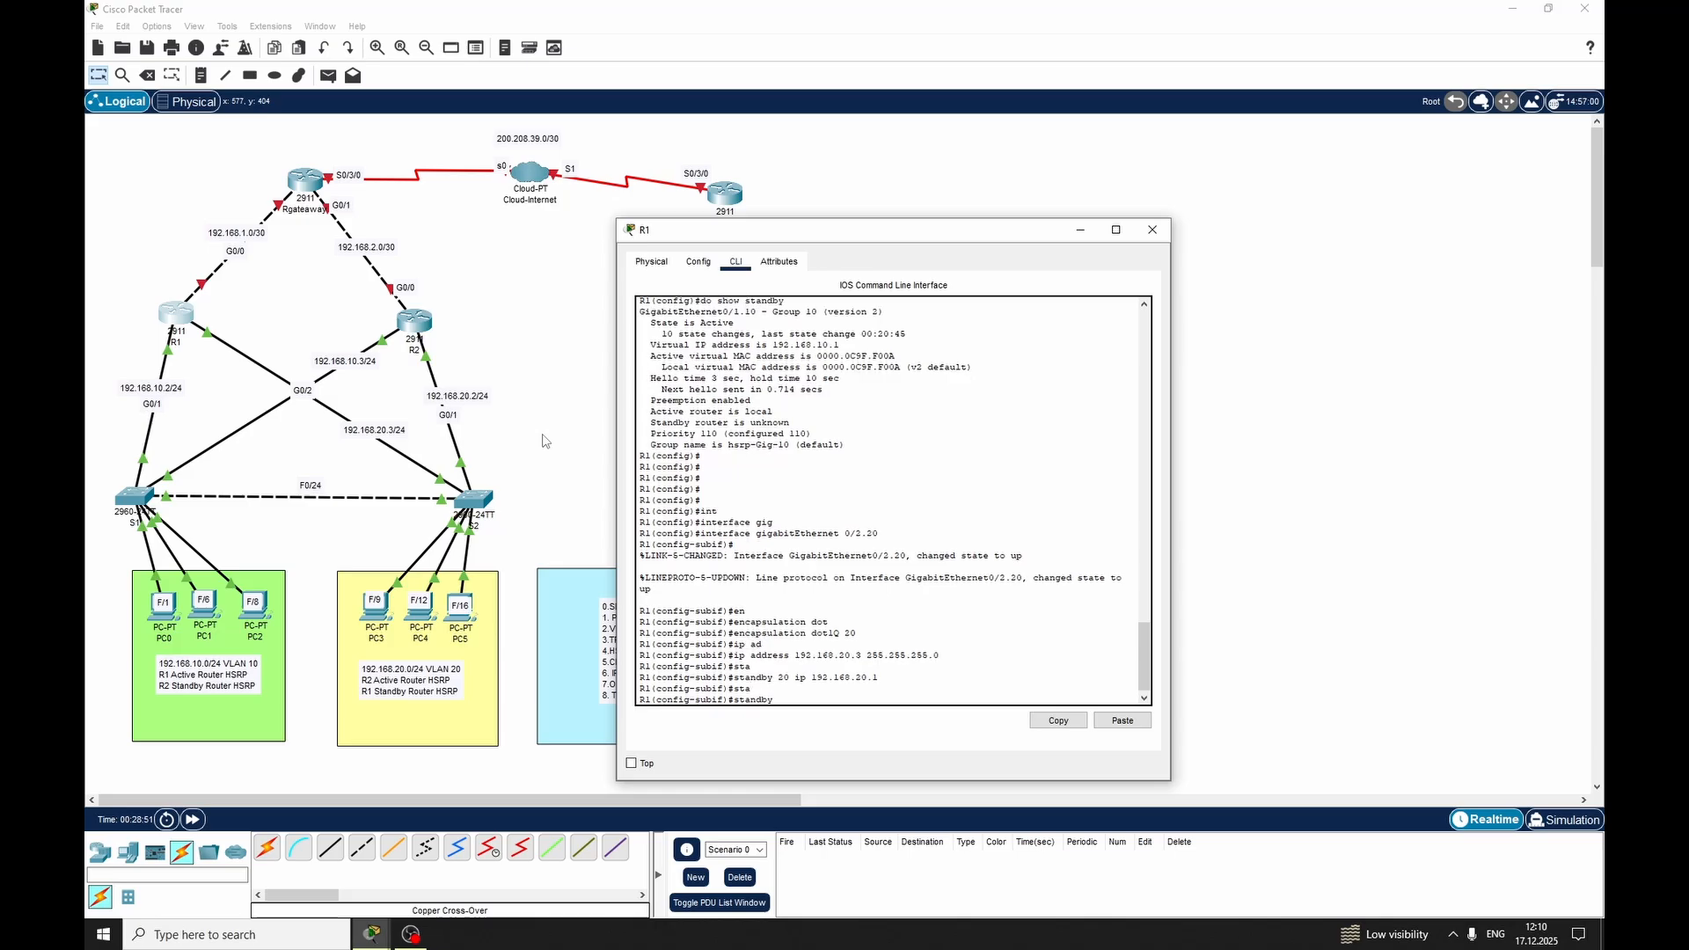
type("20 pri")
key("Tab")
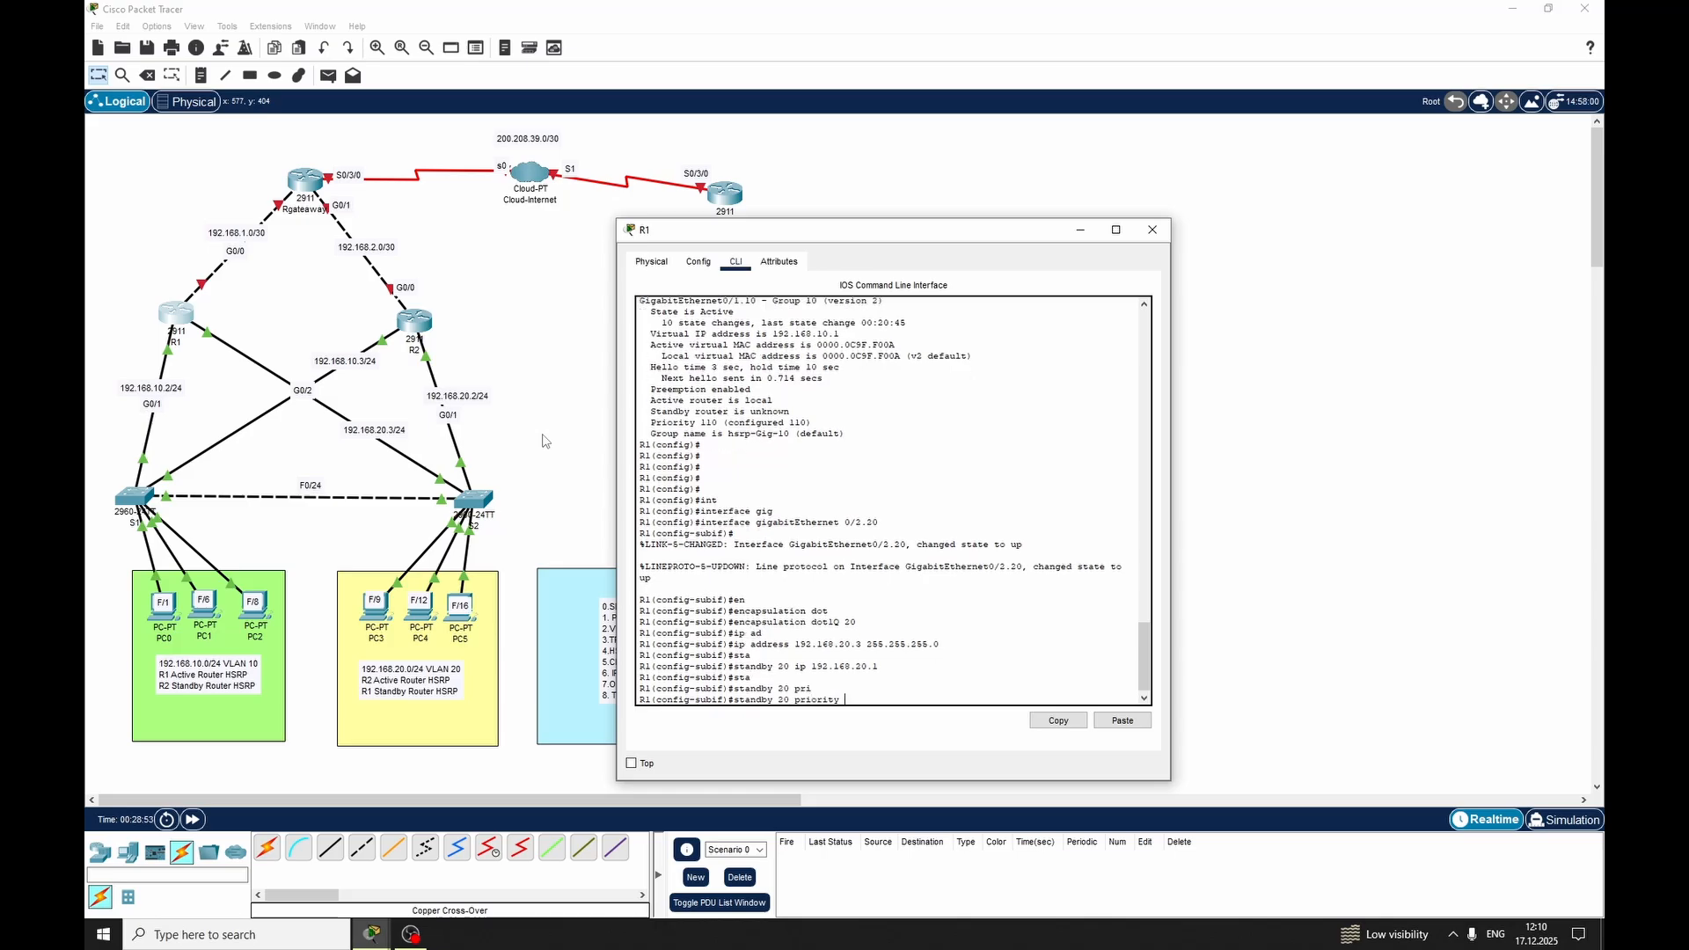
type("100")
key("Return")
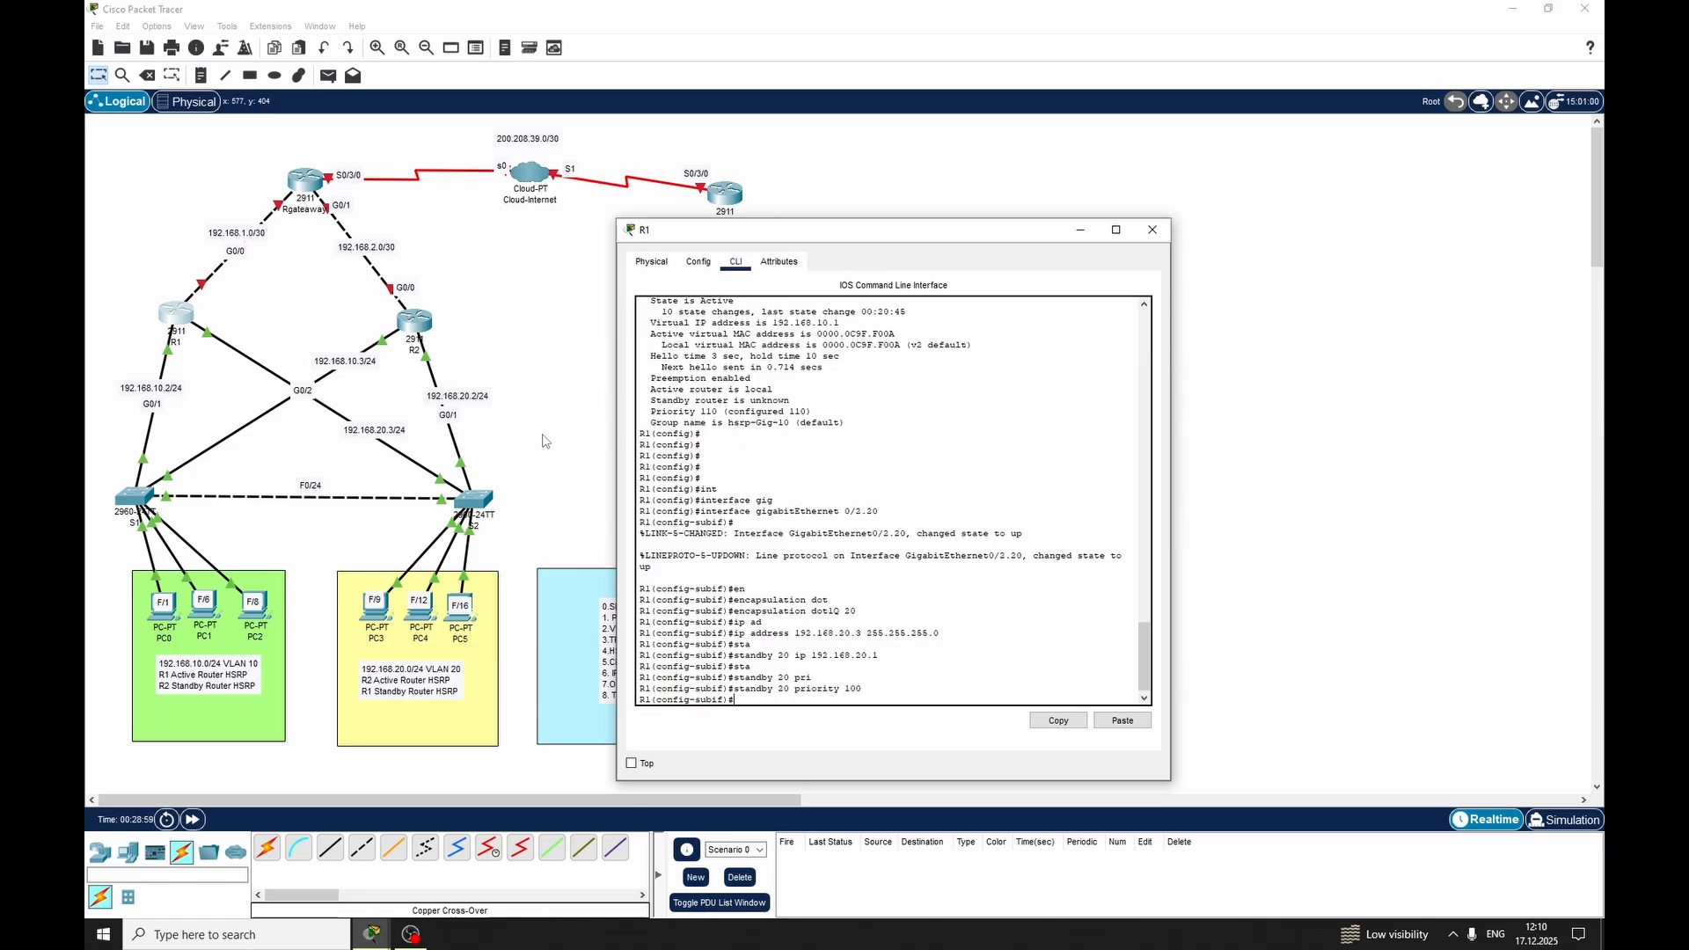
Set HSRP version 2 on R1's VLAN 20 subinterface
type("ver")
key("Tab")
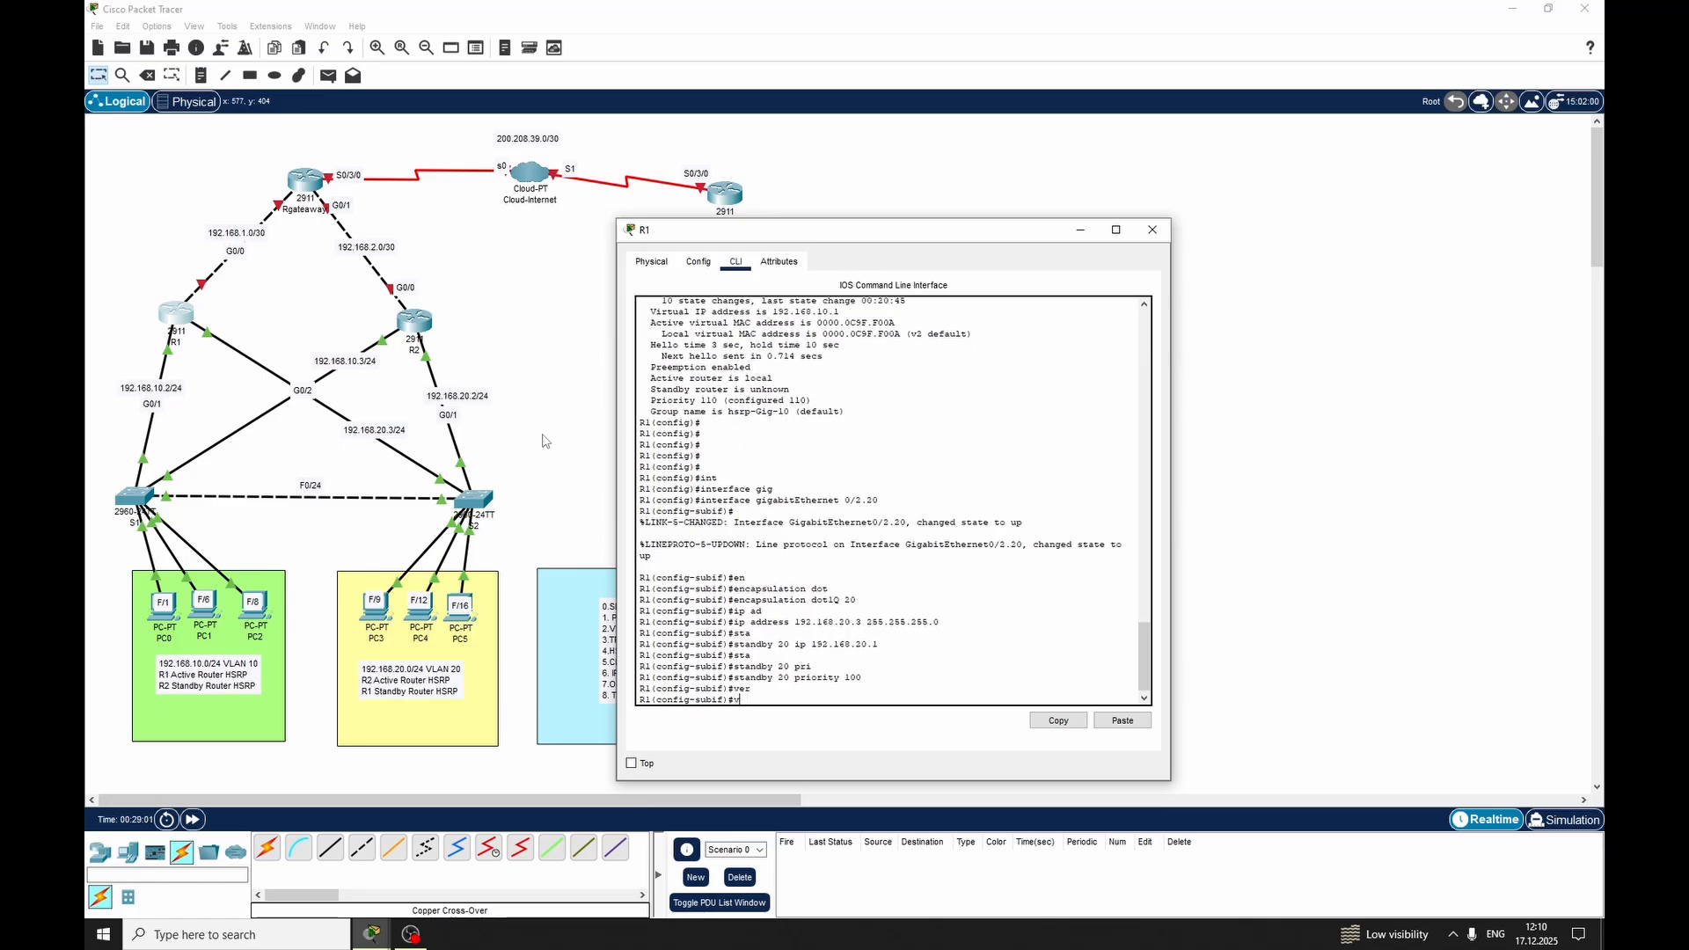
key("BackSpace")
type("standby")
key("Tab")
type("ver")
key("Tab")
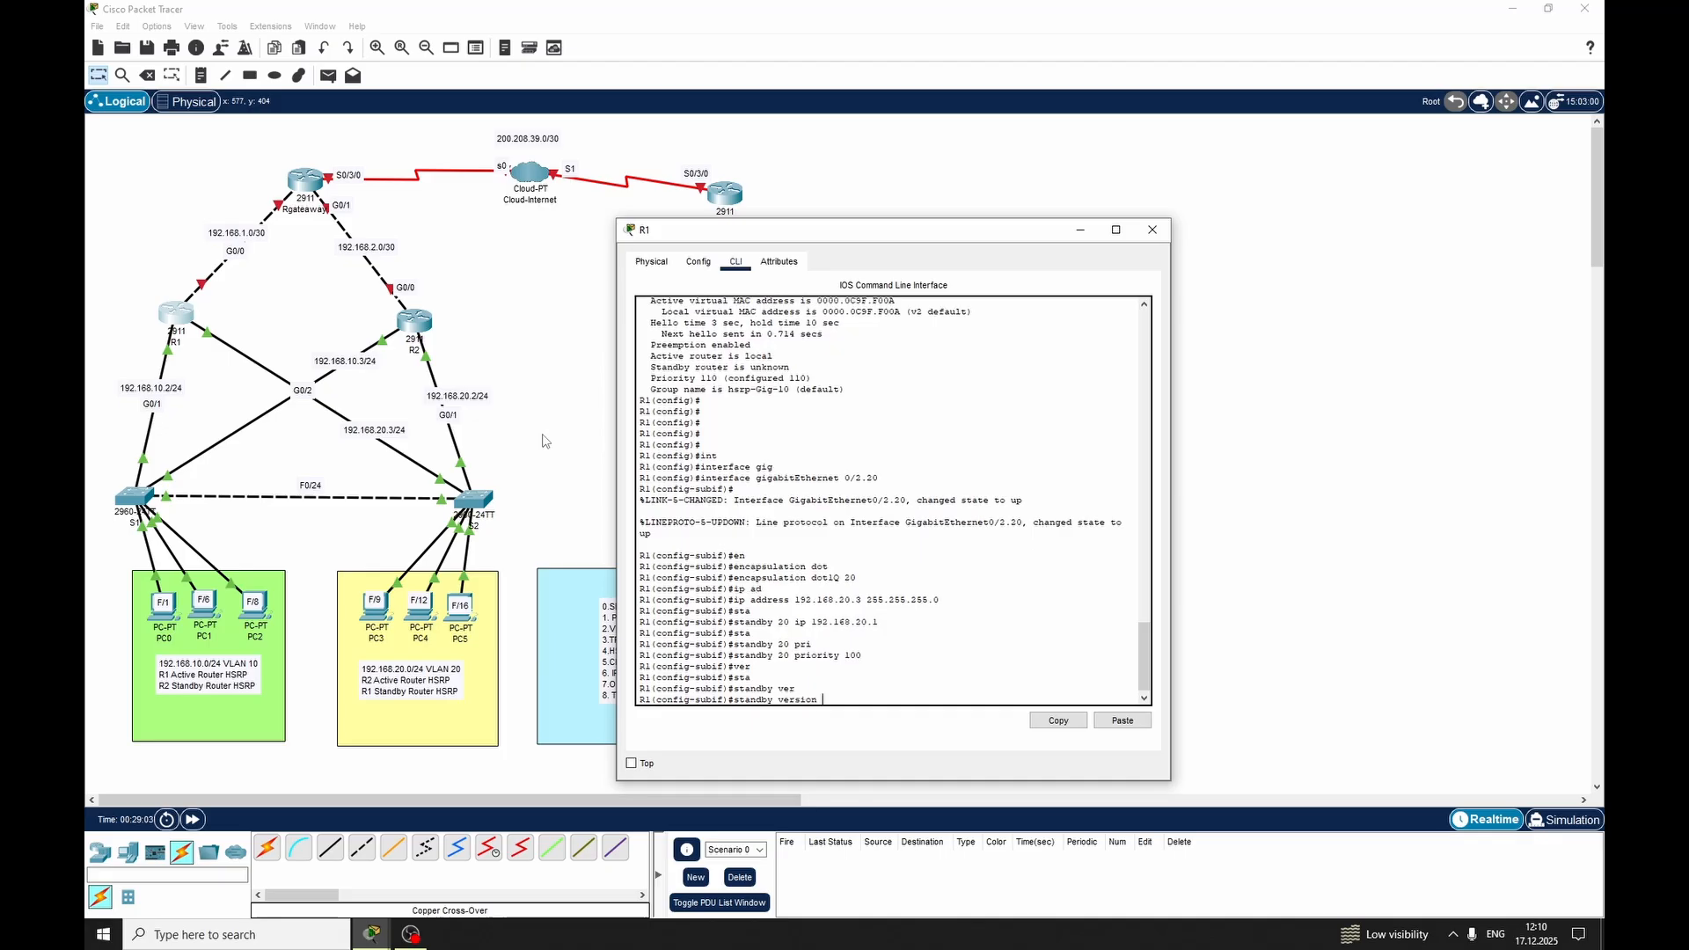
type("2")
key("Return")
key("Return")
key("Return")
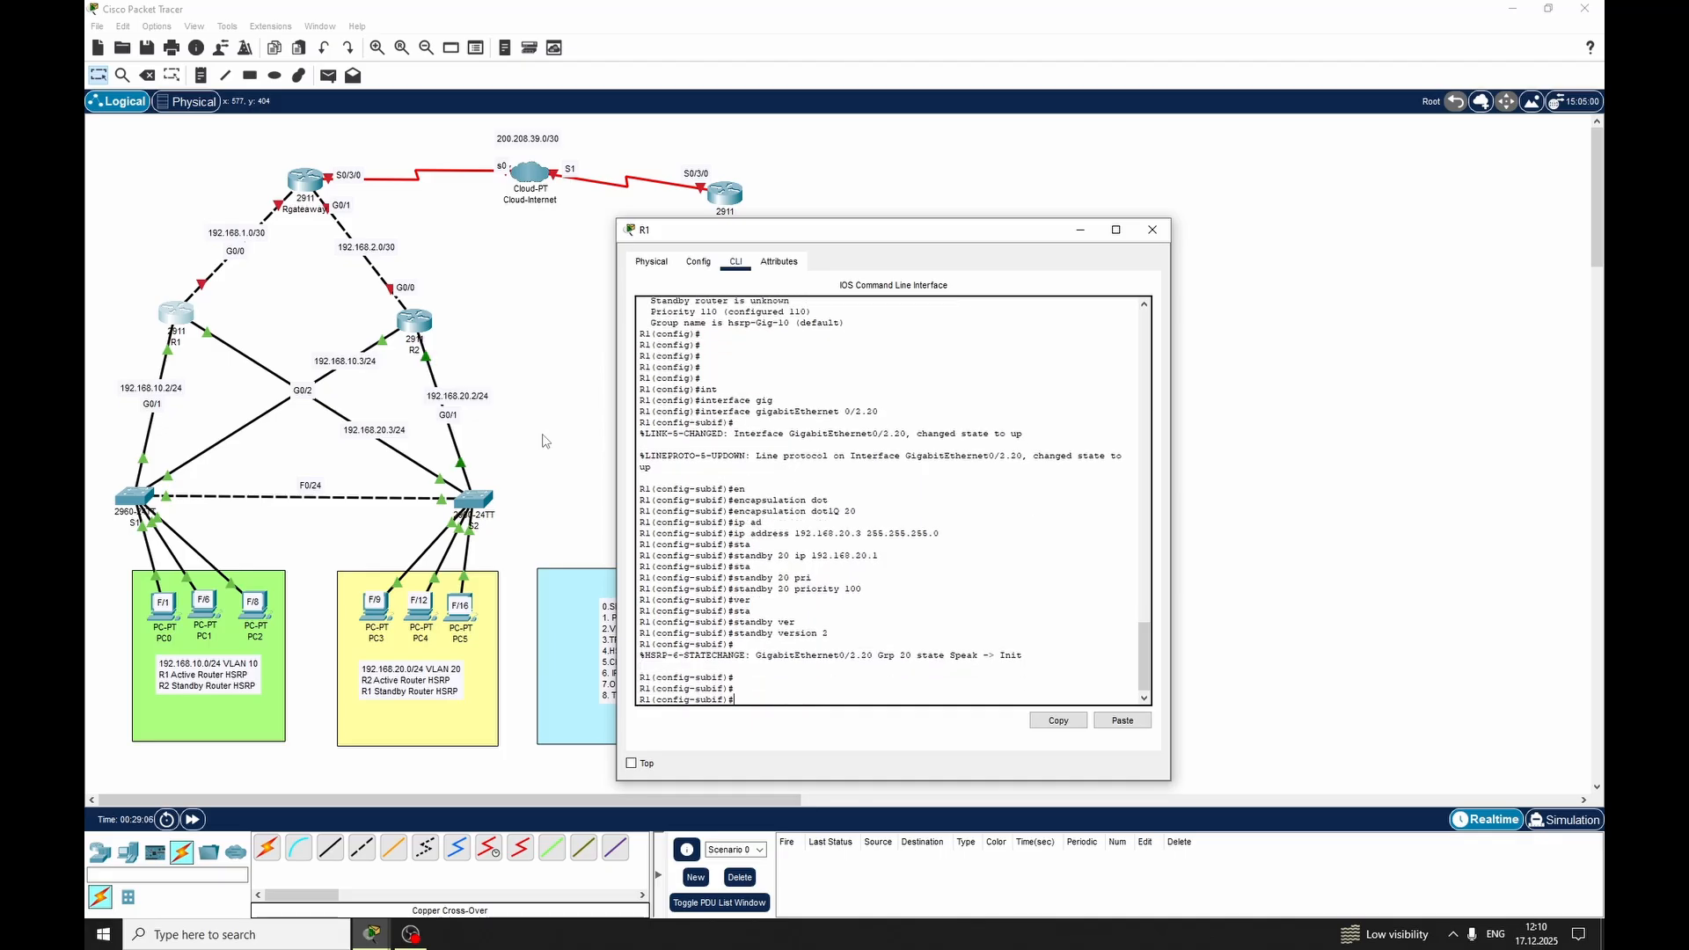
Exit R1's VLAN 20 subinterface configuration and fast-forward the simulation time
type("exit")
key("Return")
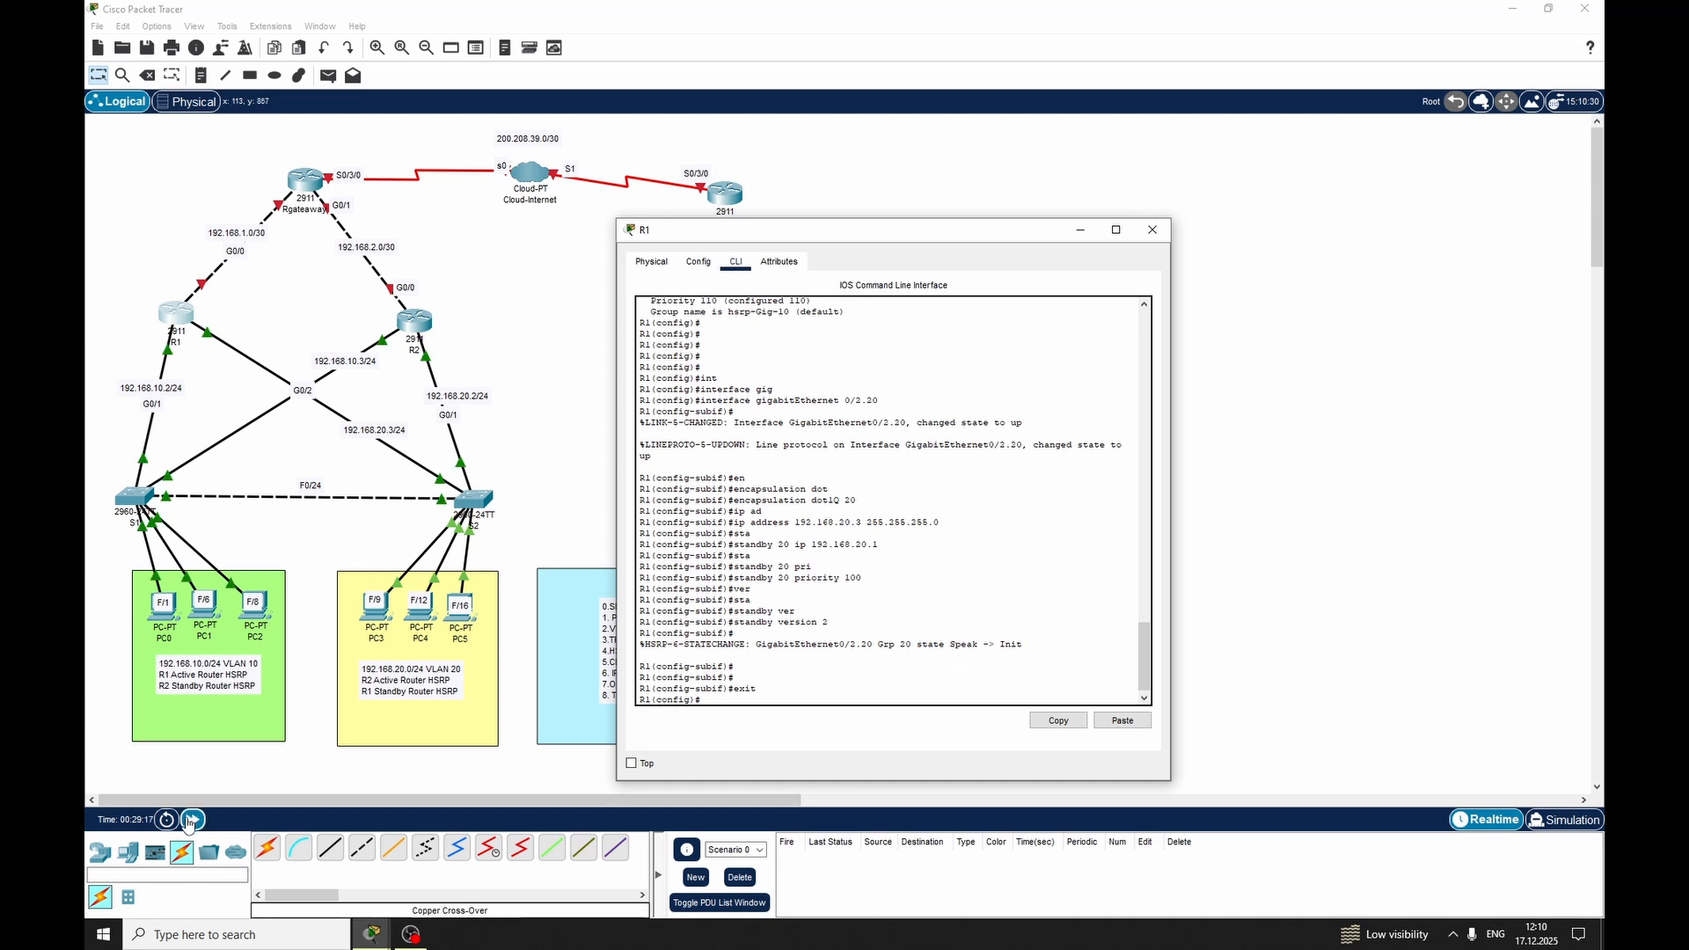
left_click(190, 820)
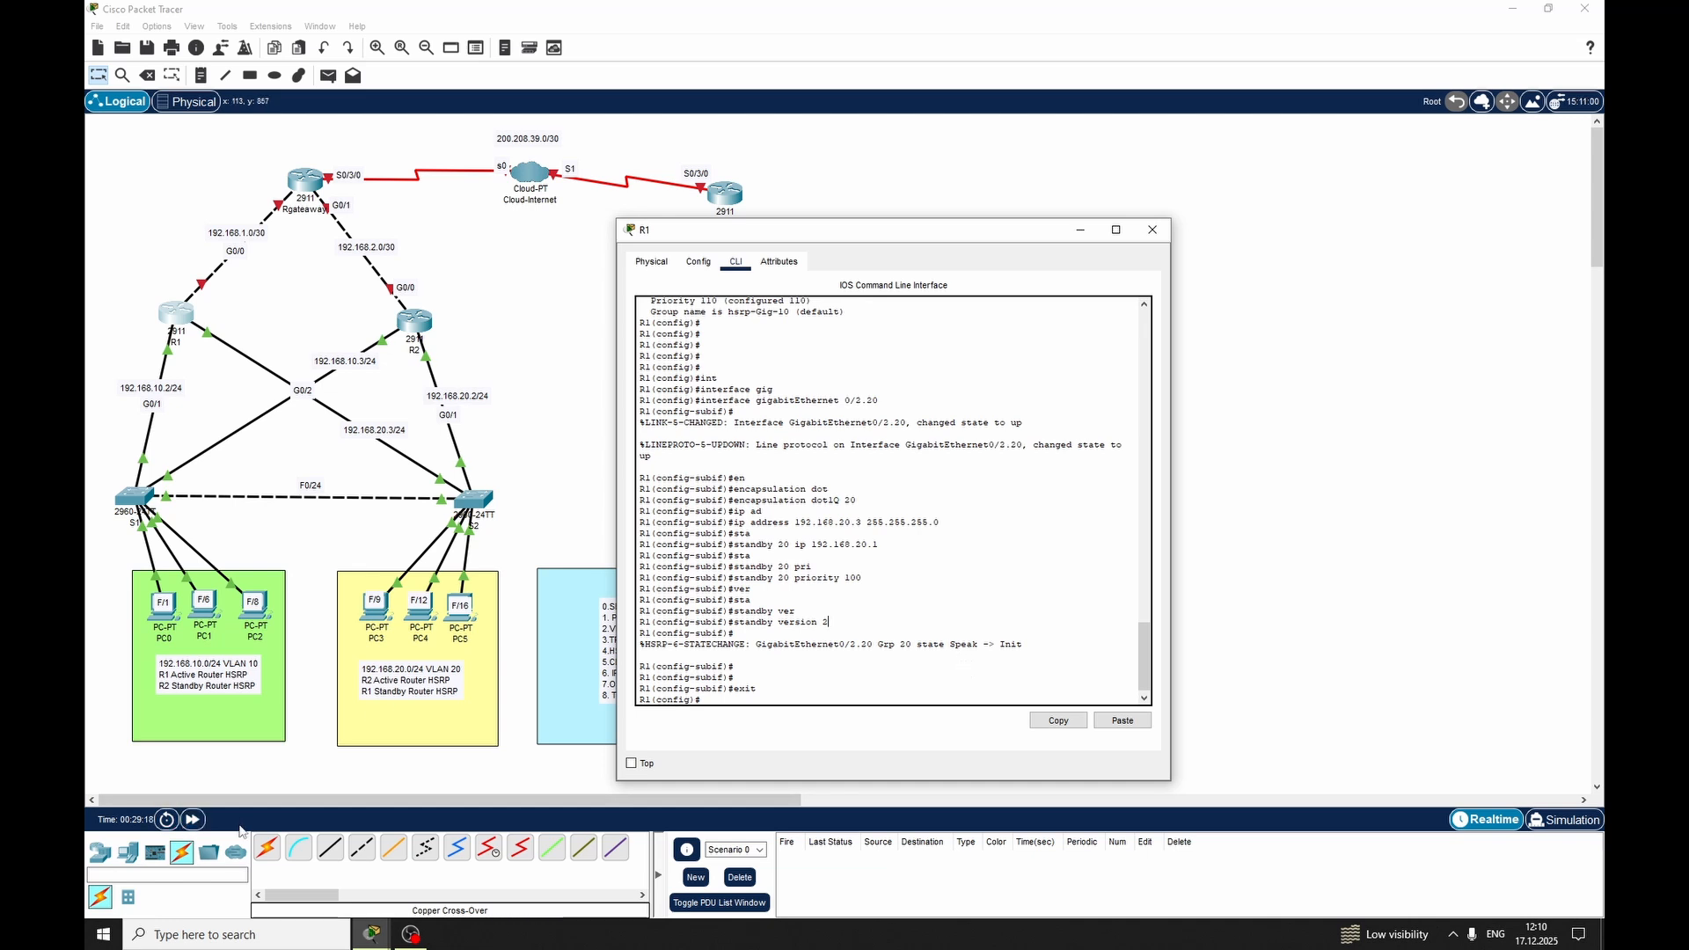
left_click(767, 703)
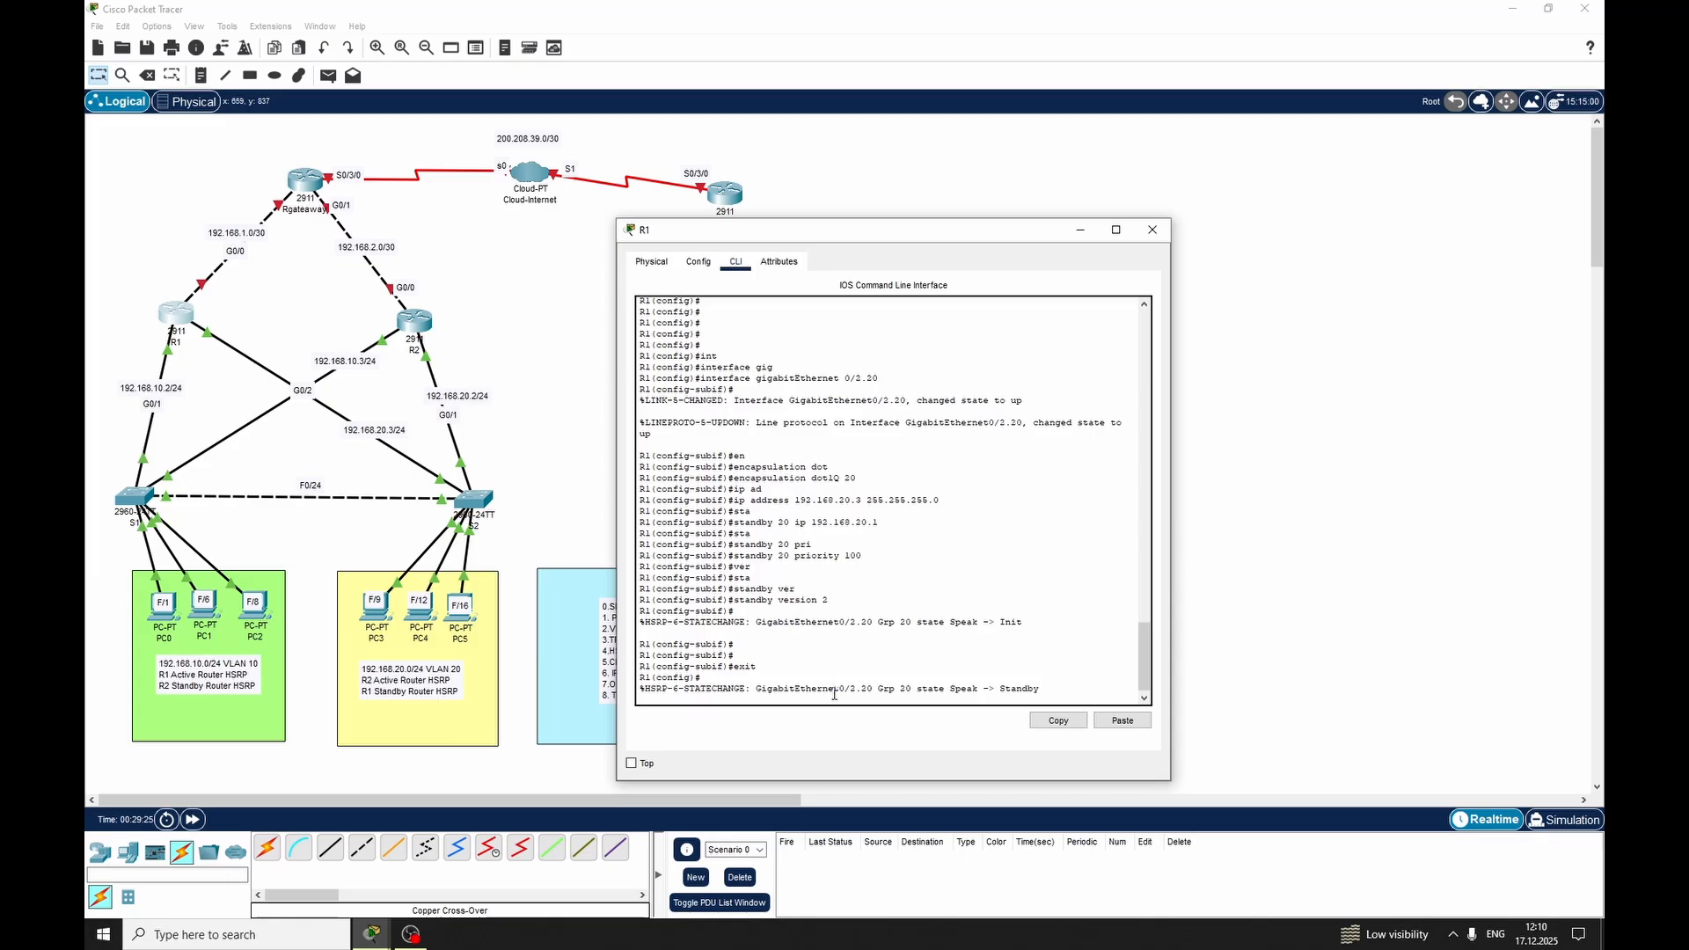
key("Return")
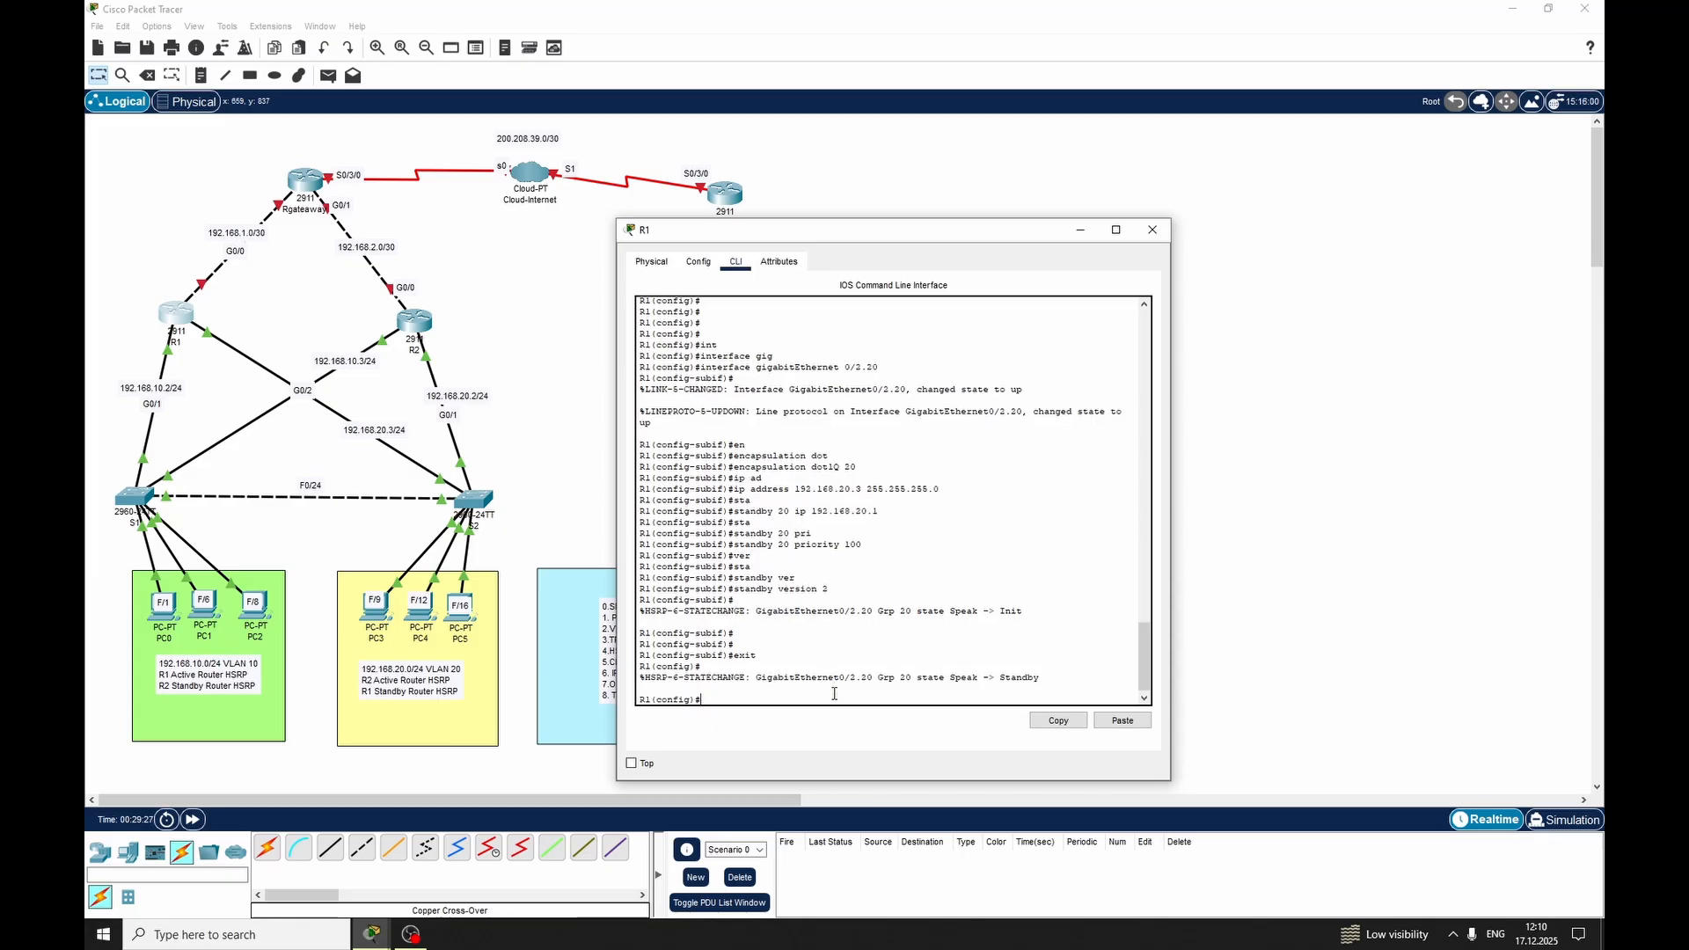
left_click(1152, 230)
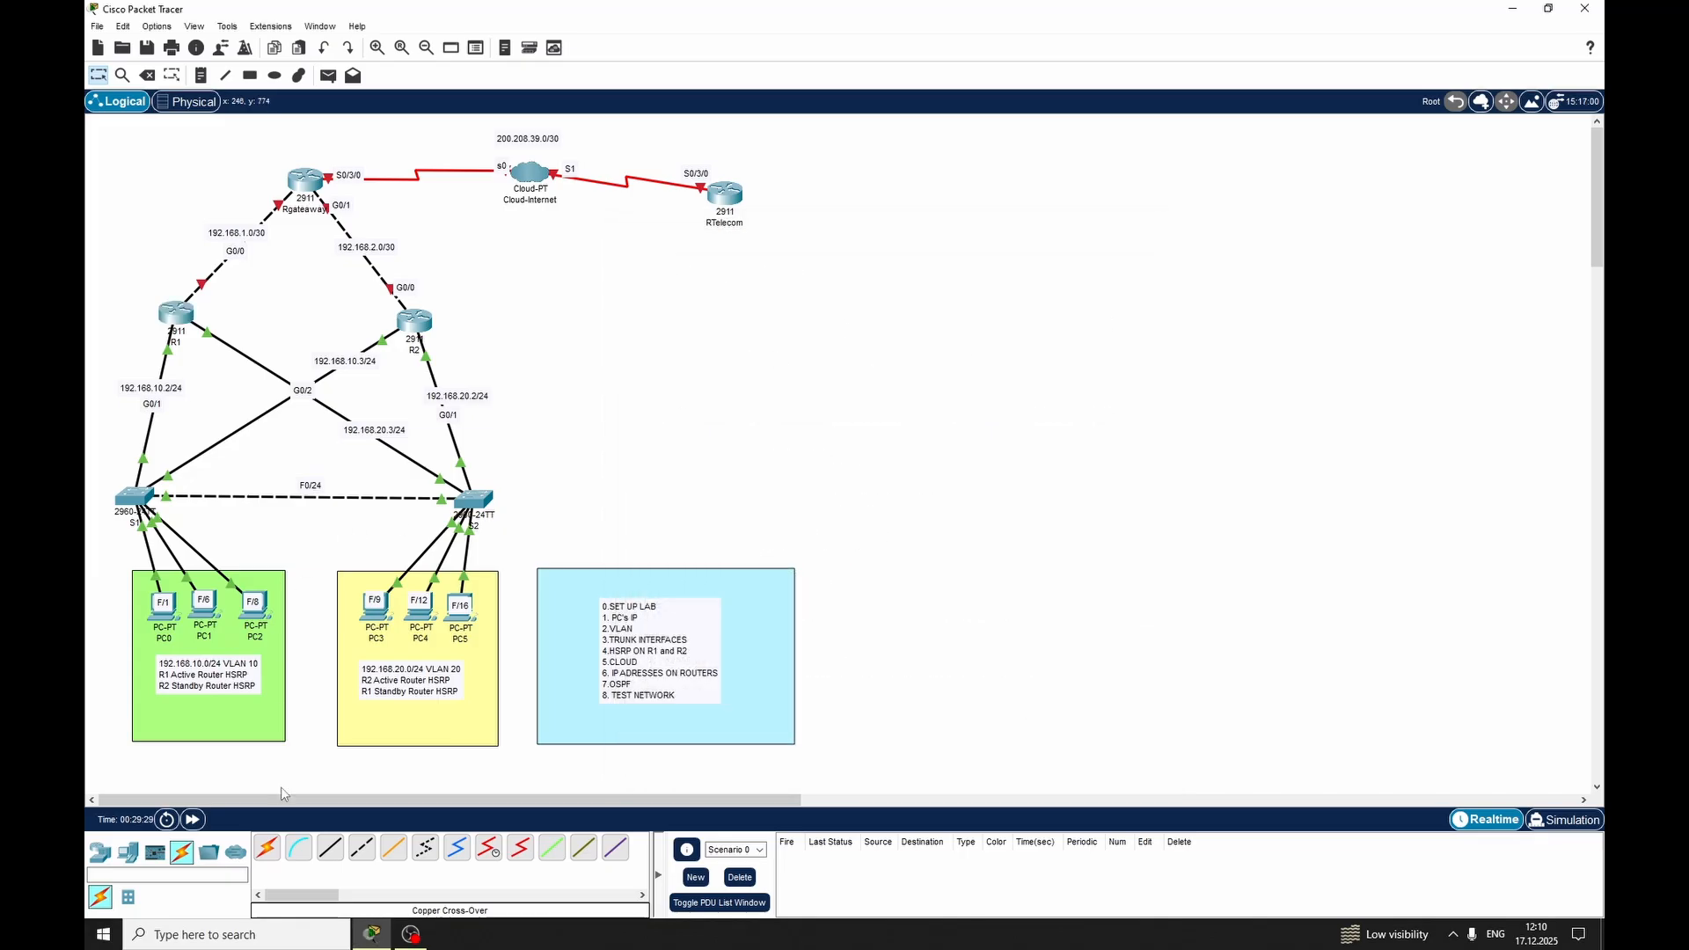
Test connectivity with simple PDUs from PC3 to R2, PC4 to R1, and PC2 to R1
left_click(327, 76)
left_click(383, 608)
left_click(420, 335)
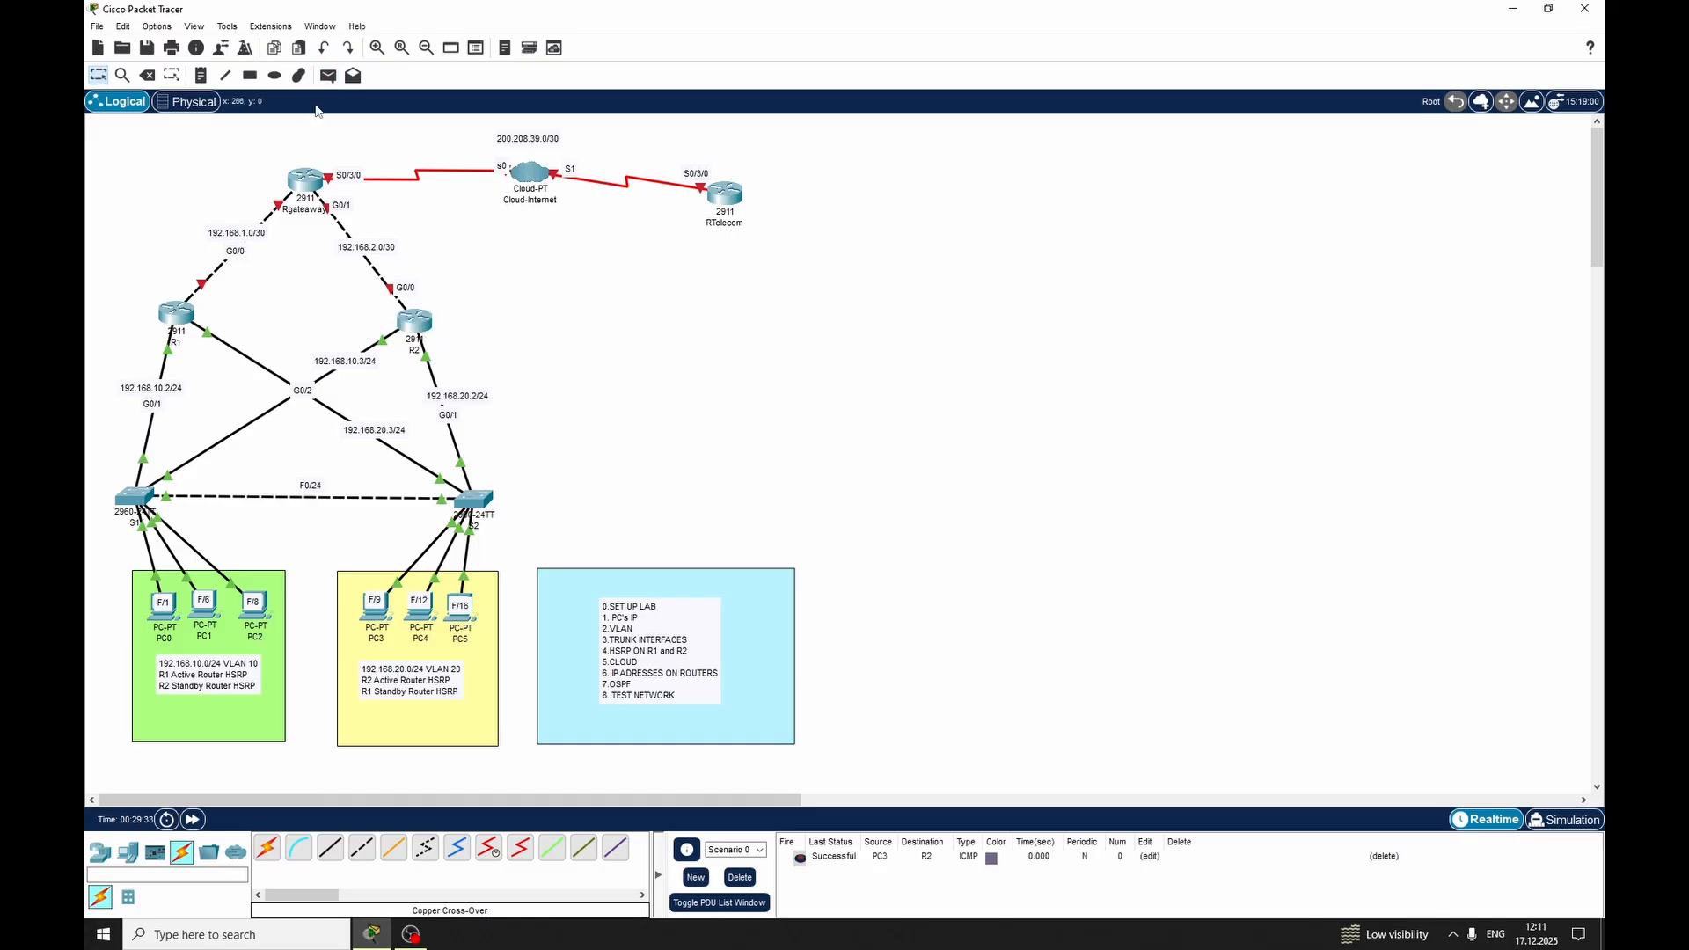
left_click(328, 75)
left_click(420, 605)
left_click(176, 314)
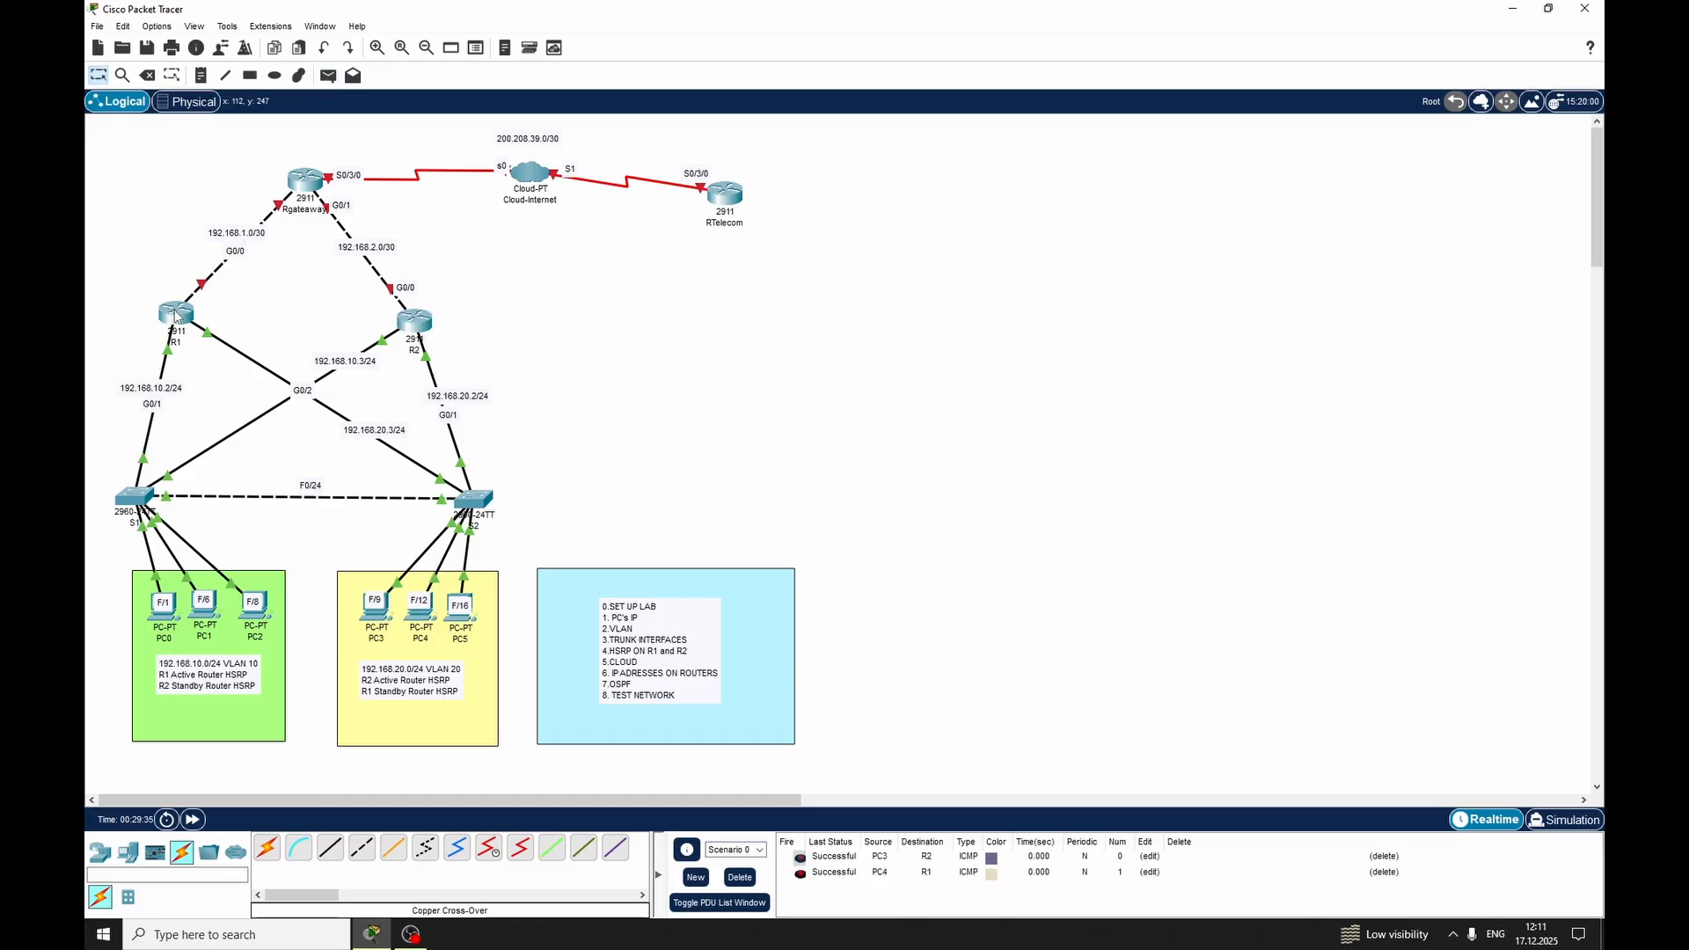
left_click(327, 76)
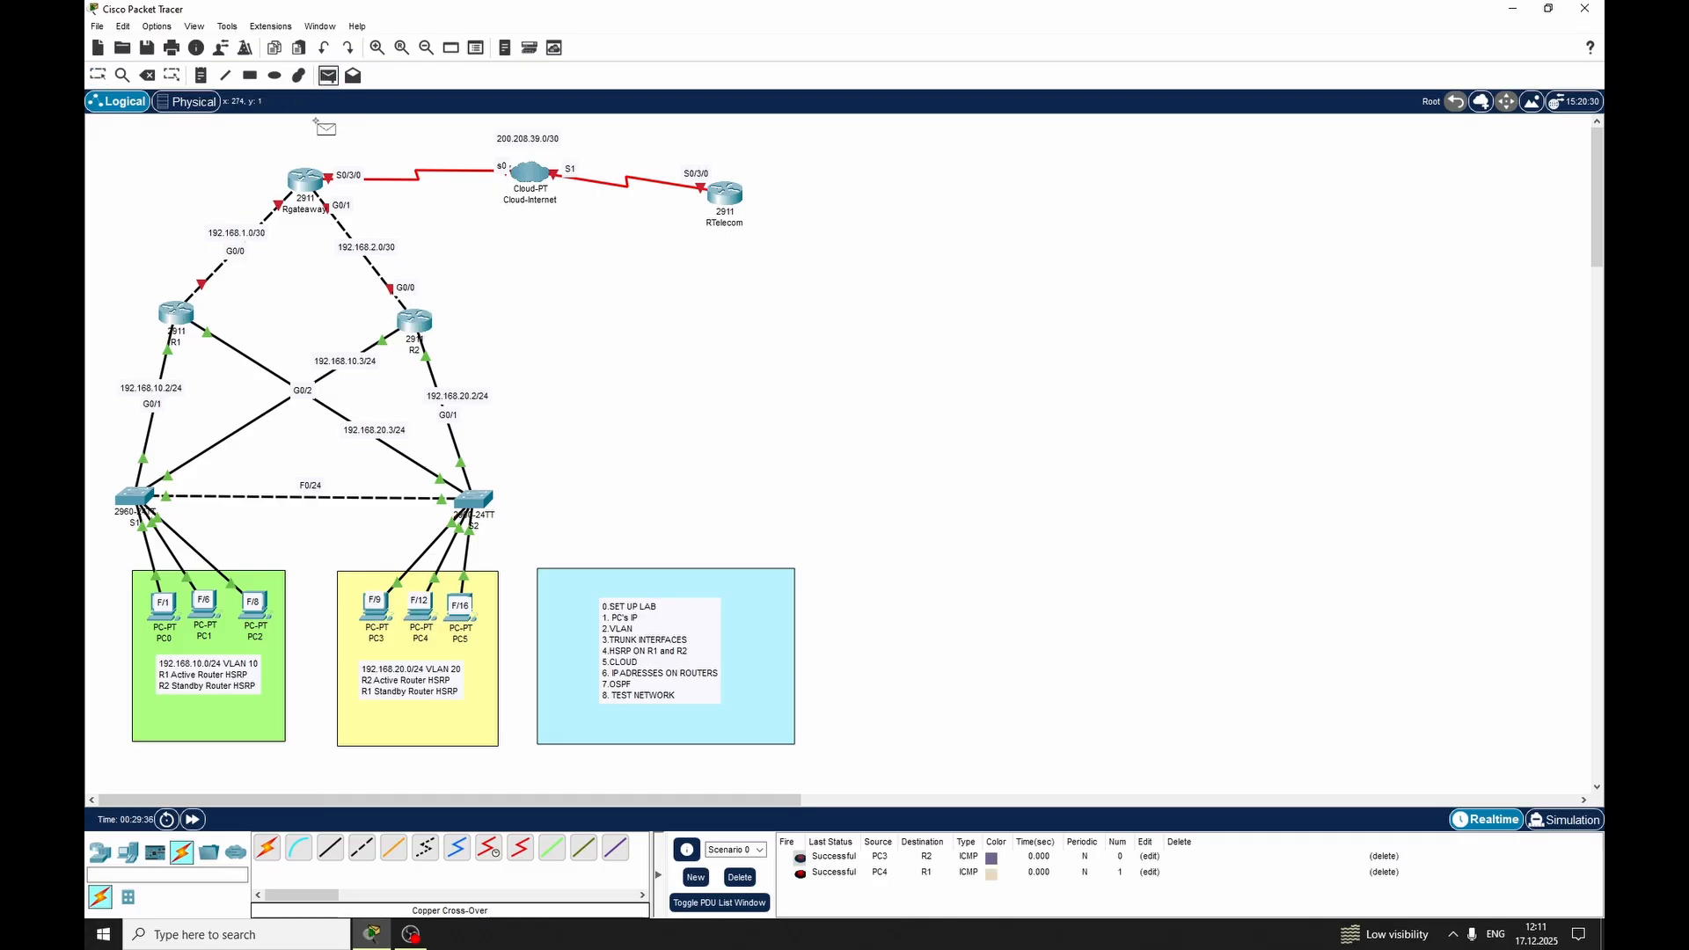
left_click(255, 602)
left_click(179, 315)
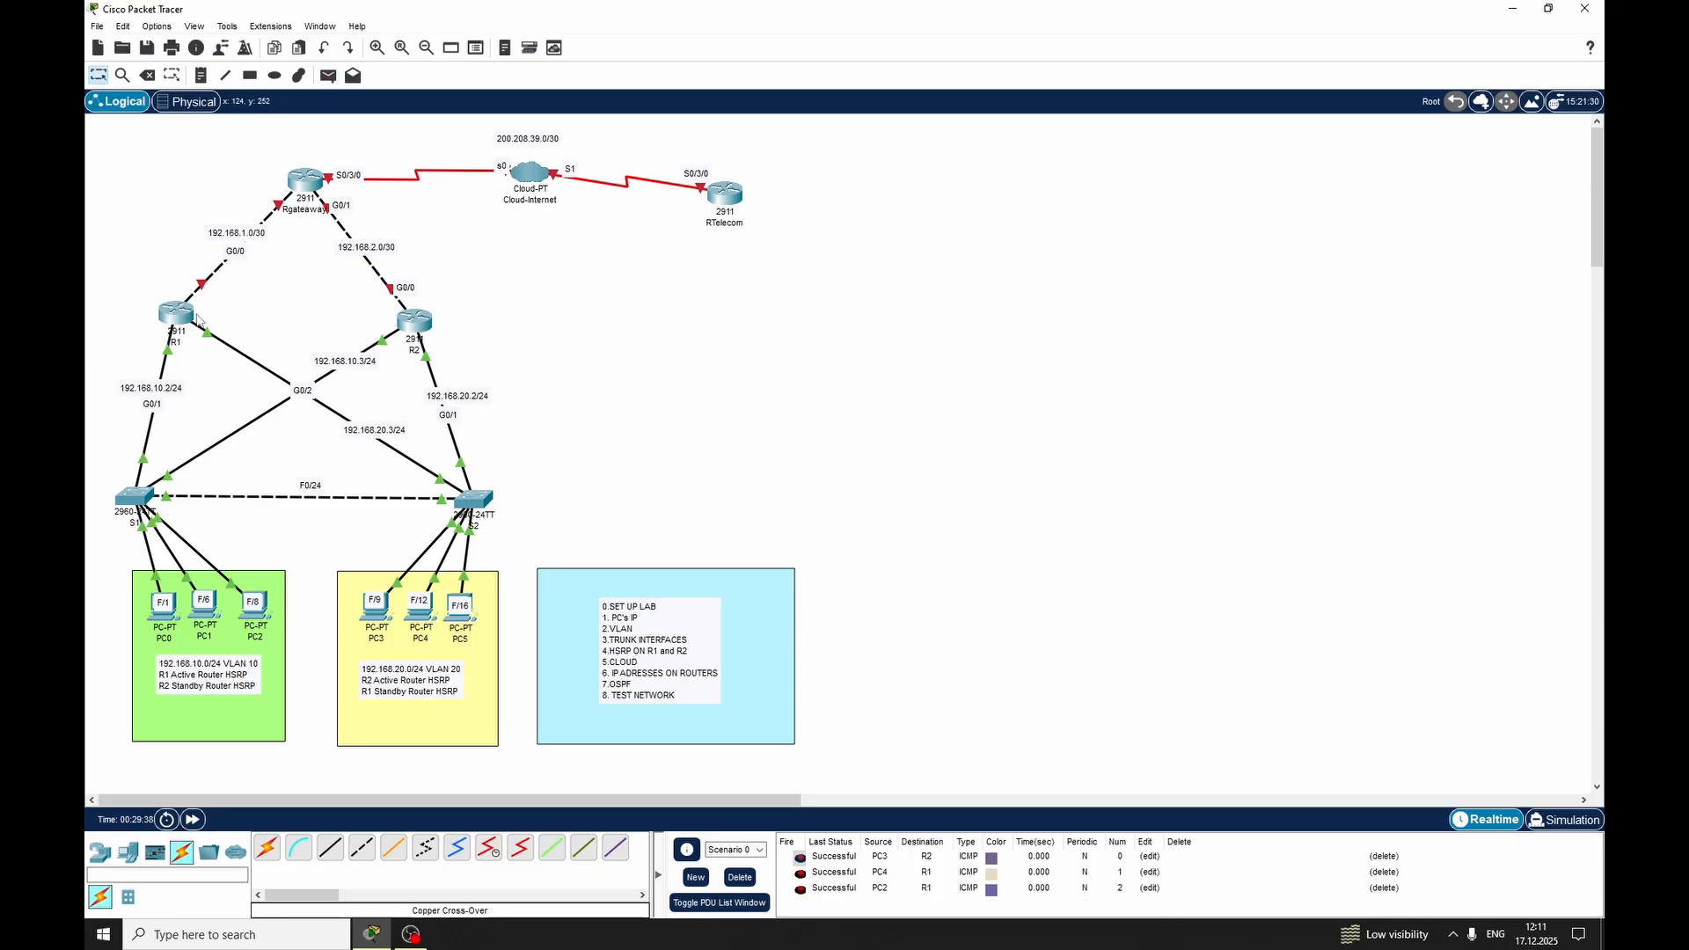
Clear the PDU test list and try to send a simple PDU from PC2 to the Rgateaway router
left_click(330, 79)
left_click(740, 876)
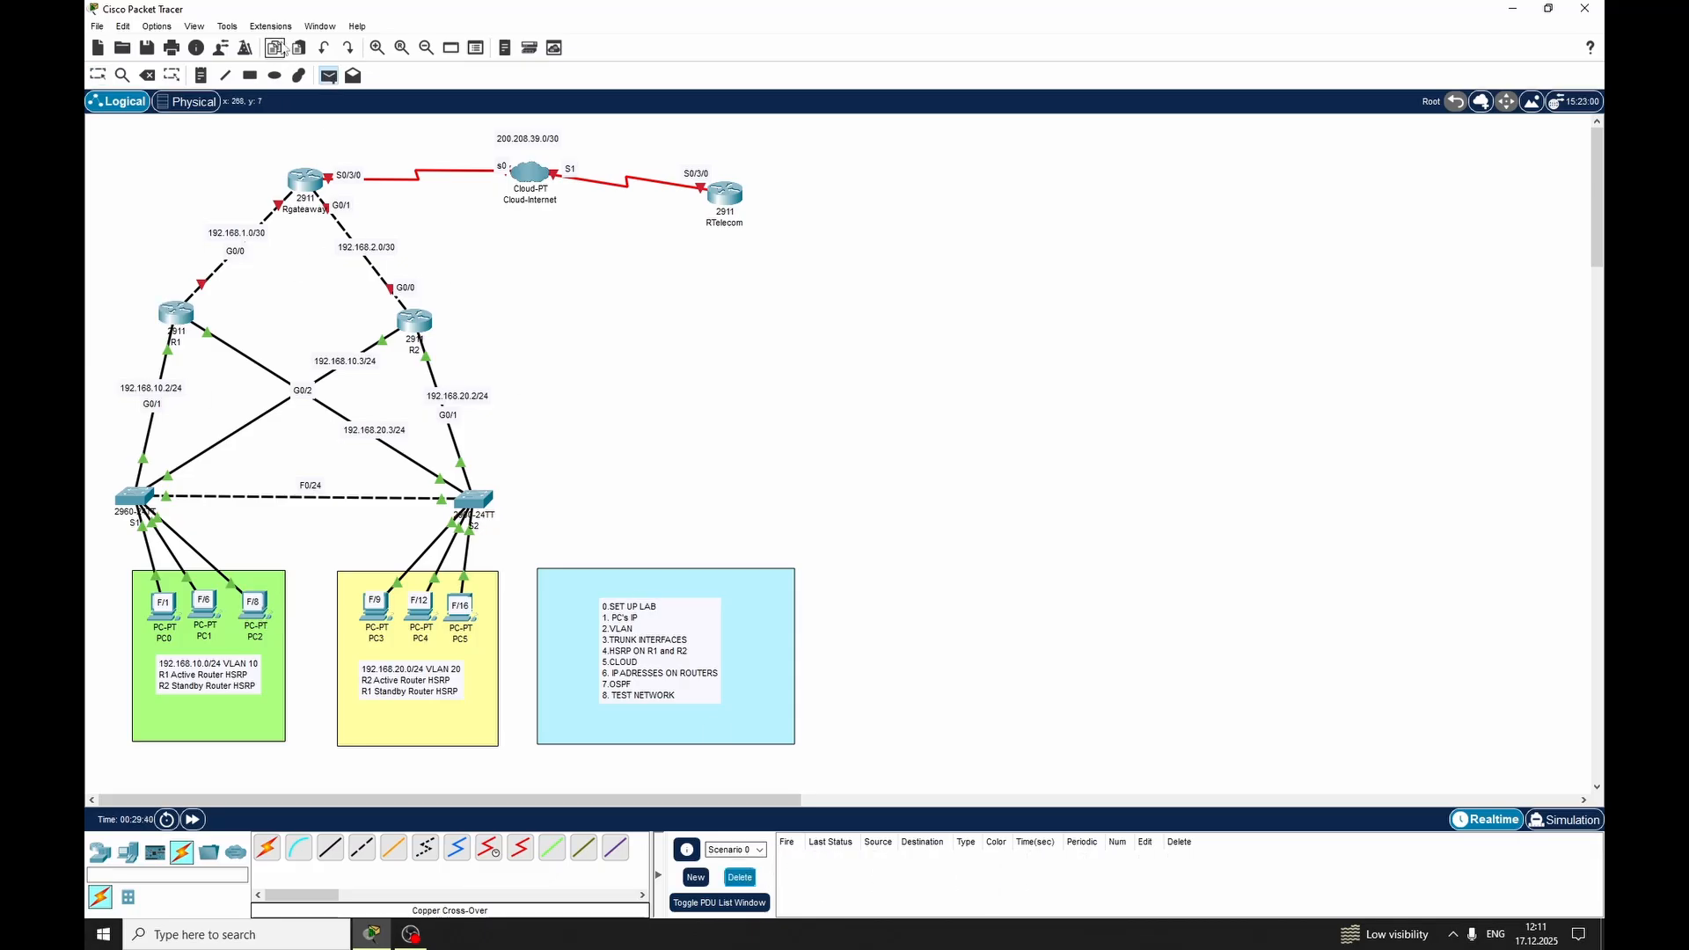
left_click(255, 614)
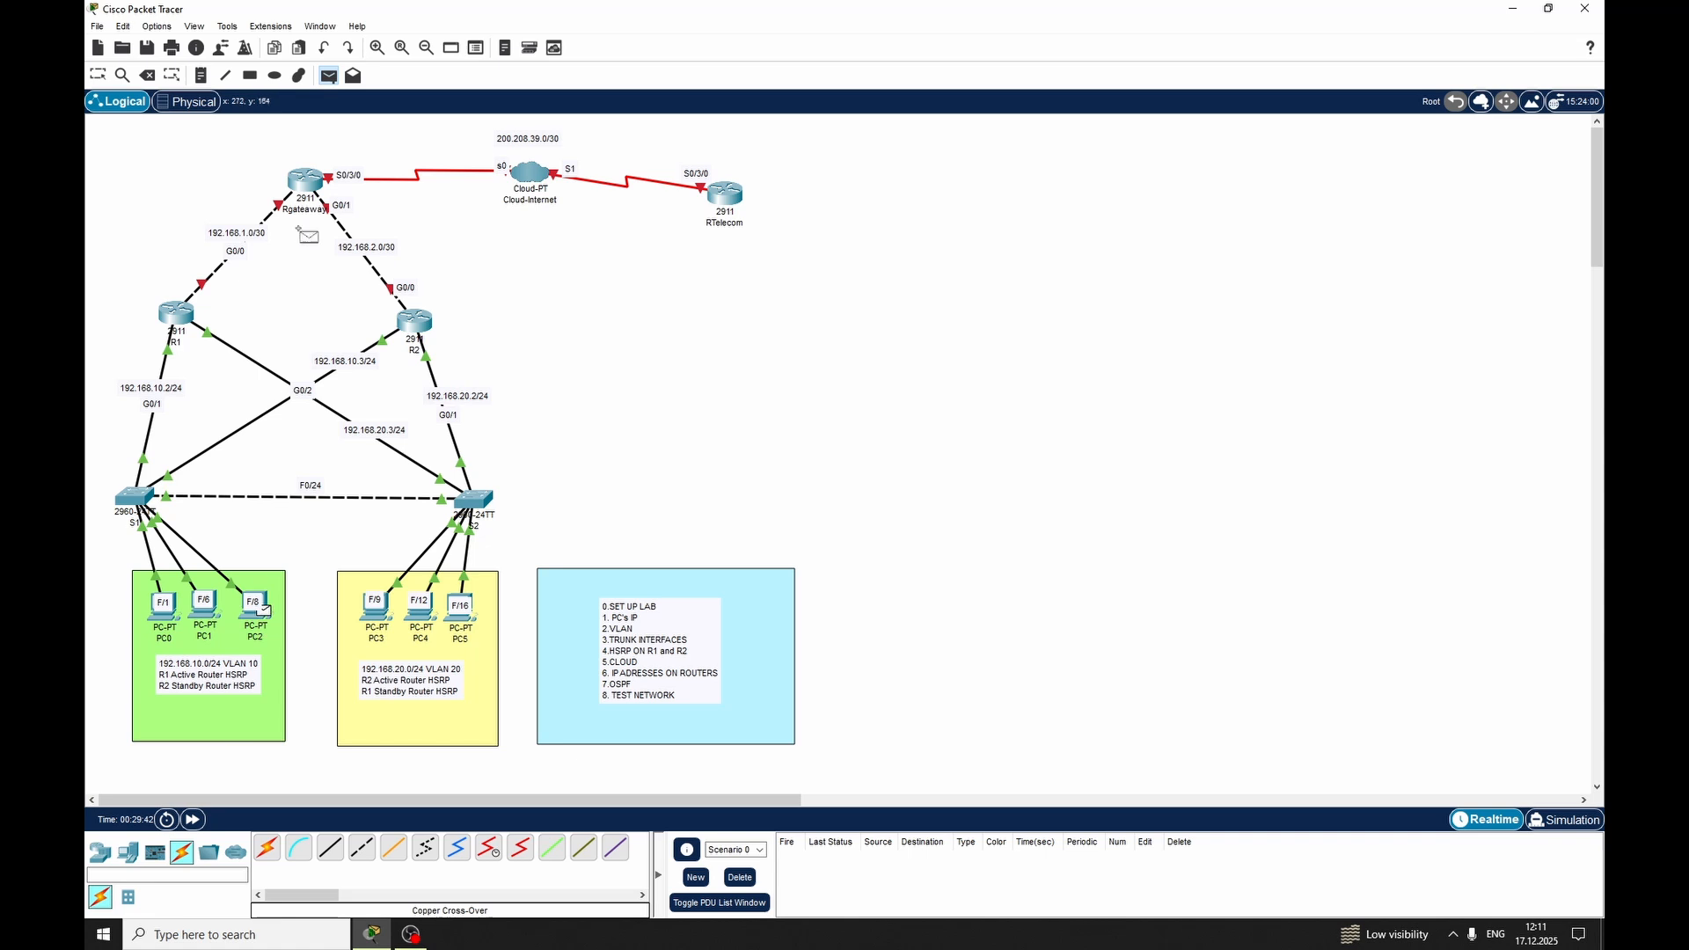
left_click(315, 185)
key("Return")
key("Escape")
Review the HSRP standby output in R2's command line
mouse_move(424, 327)
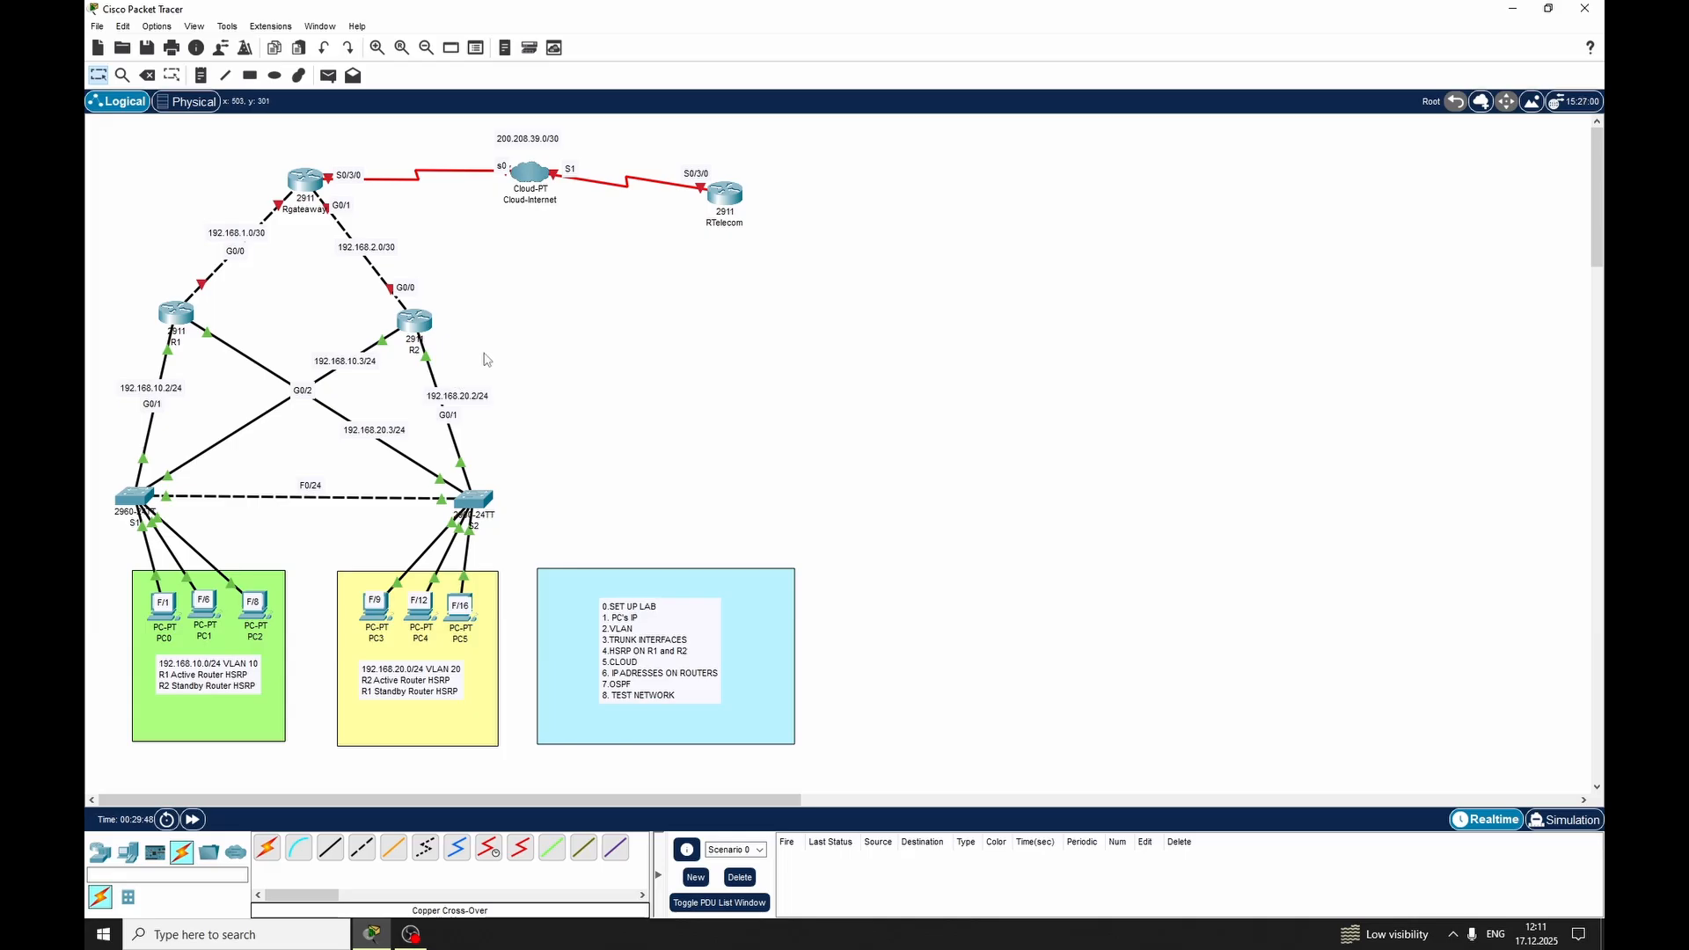
left_click(411, 328)
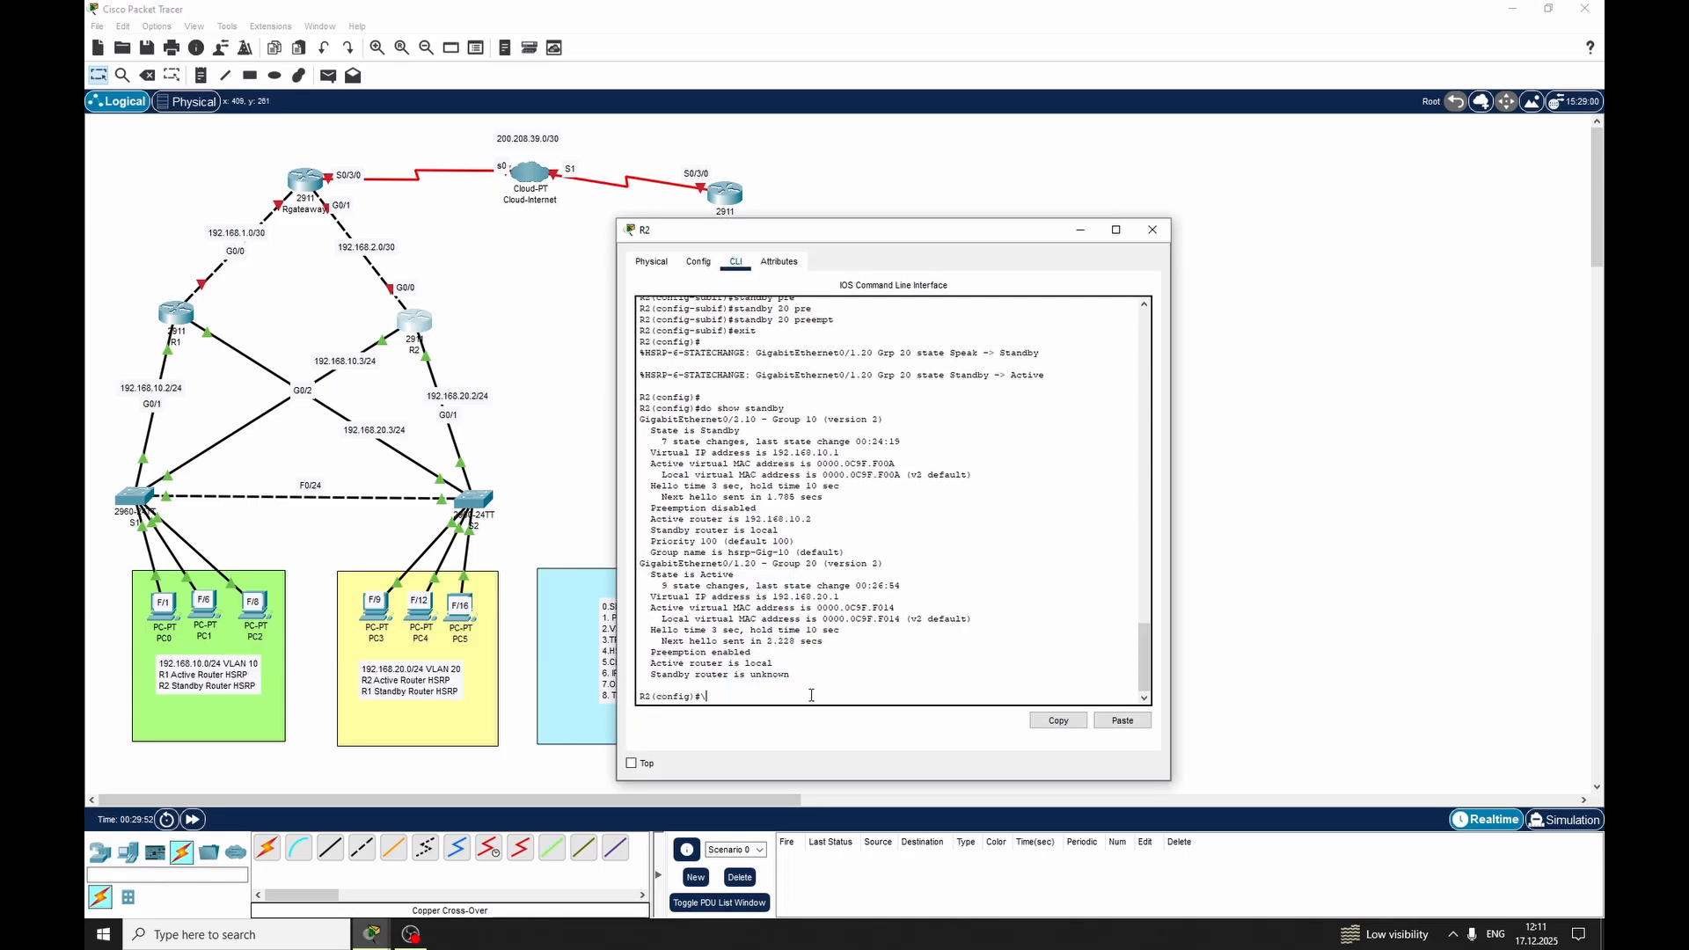
left_click(1152, 229)
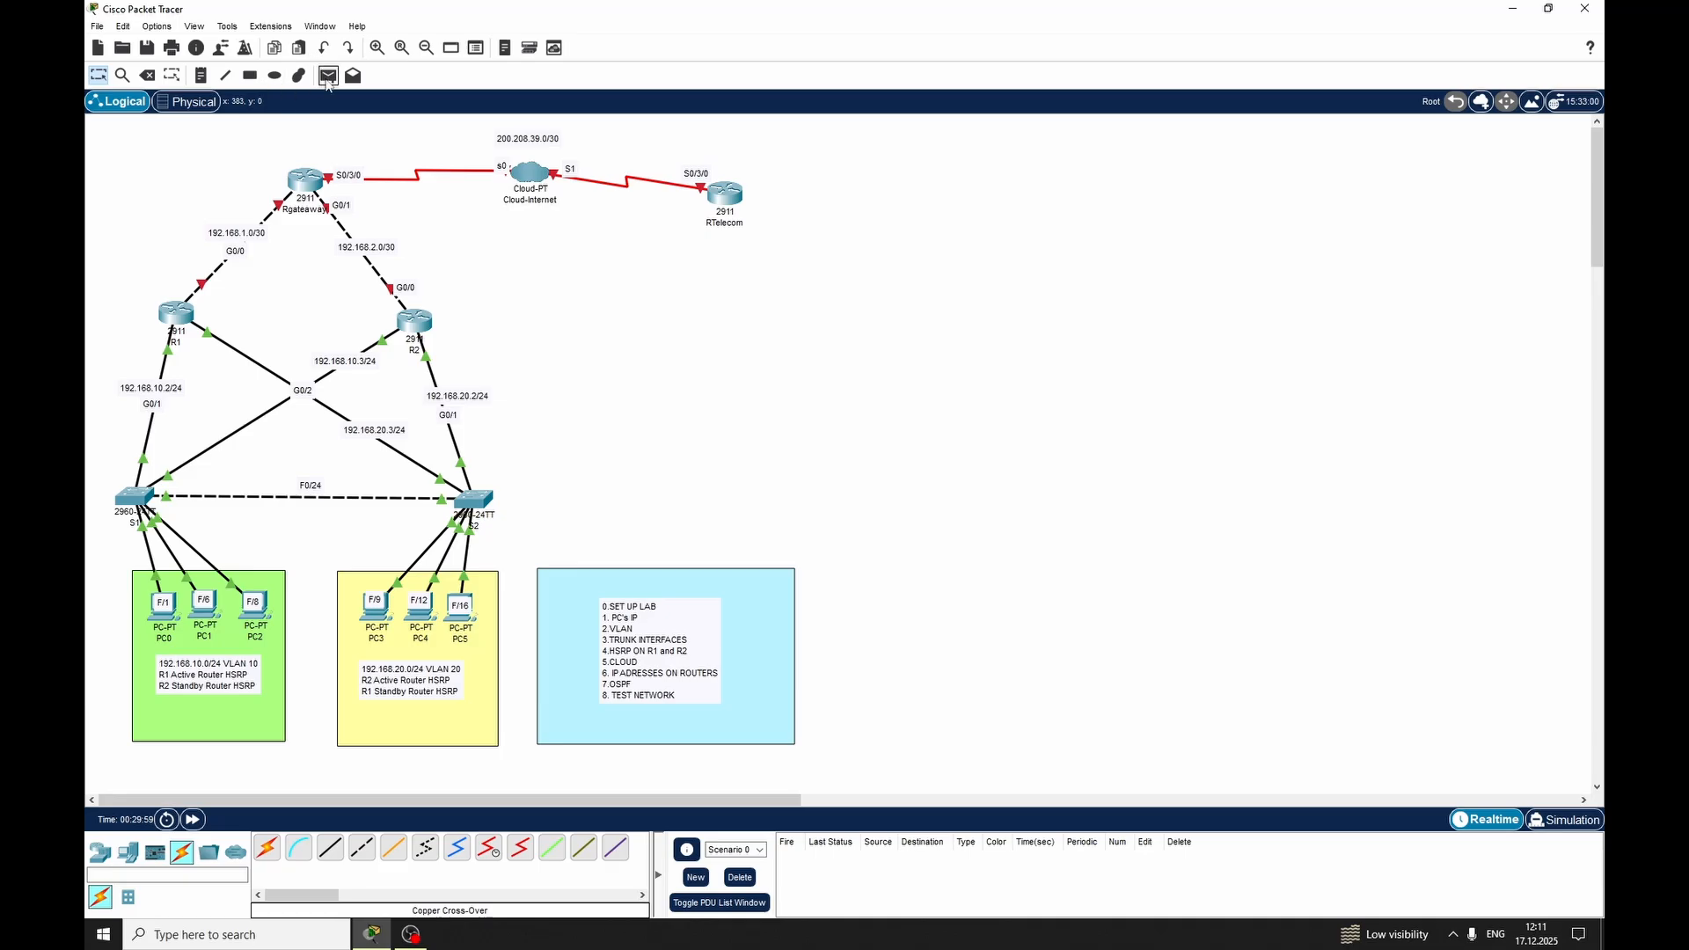
Send a simple PDU from R2 to R1, check its status and clear the PDU list
left_click(417, 323)
left_click(172, 318)
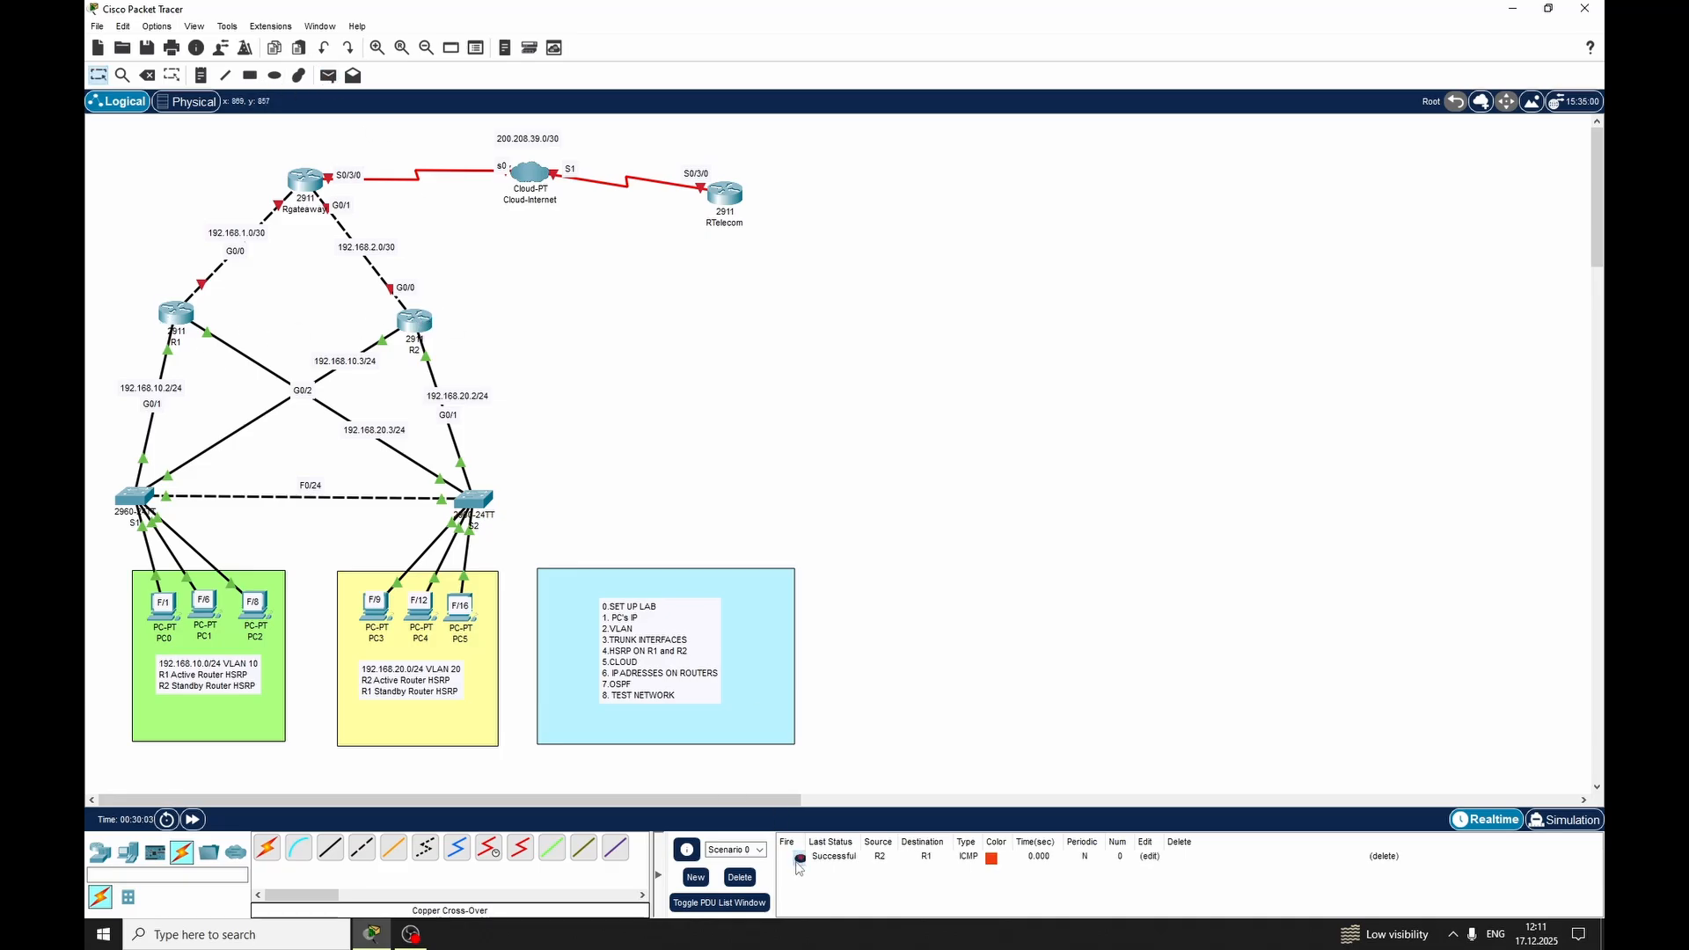
left_click(744, 878)
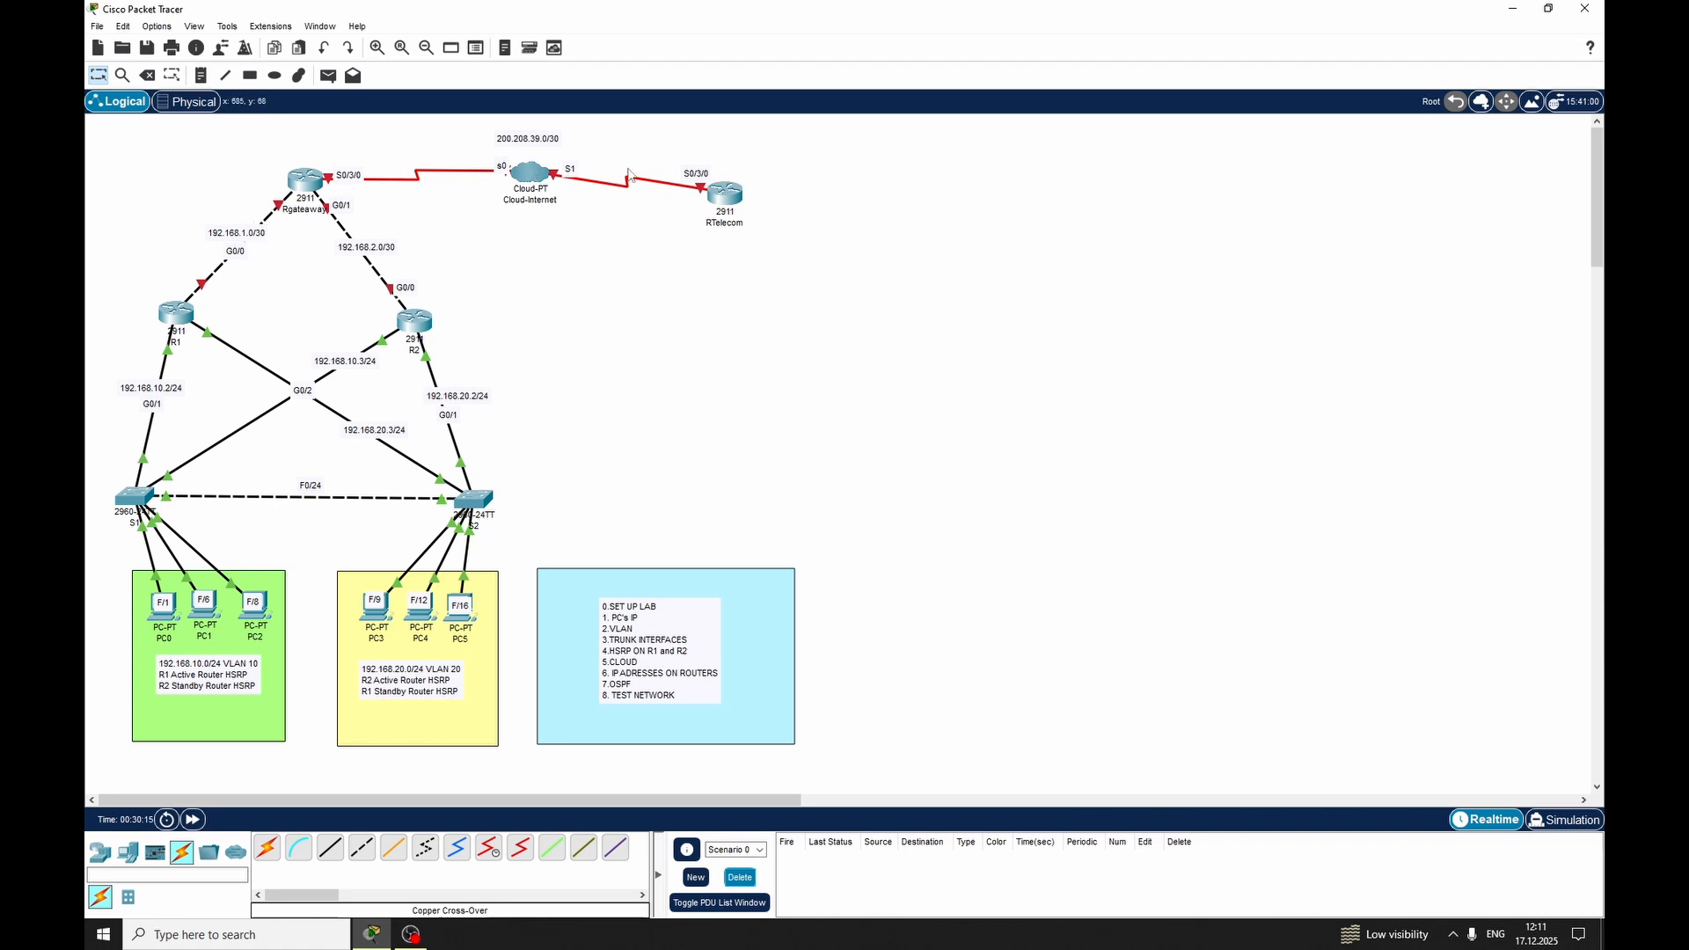
Add DLCI 101 named Rgateaway-Rtelecom to Serial0 of Cloud-Internet
left_click(531, 173)
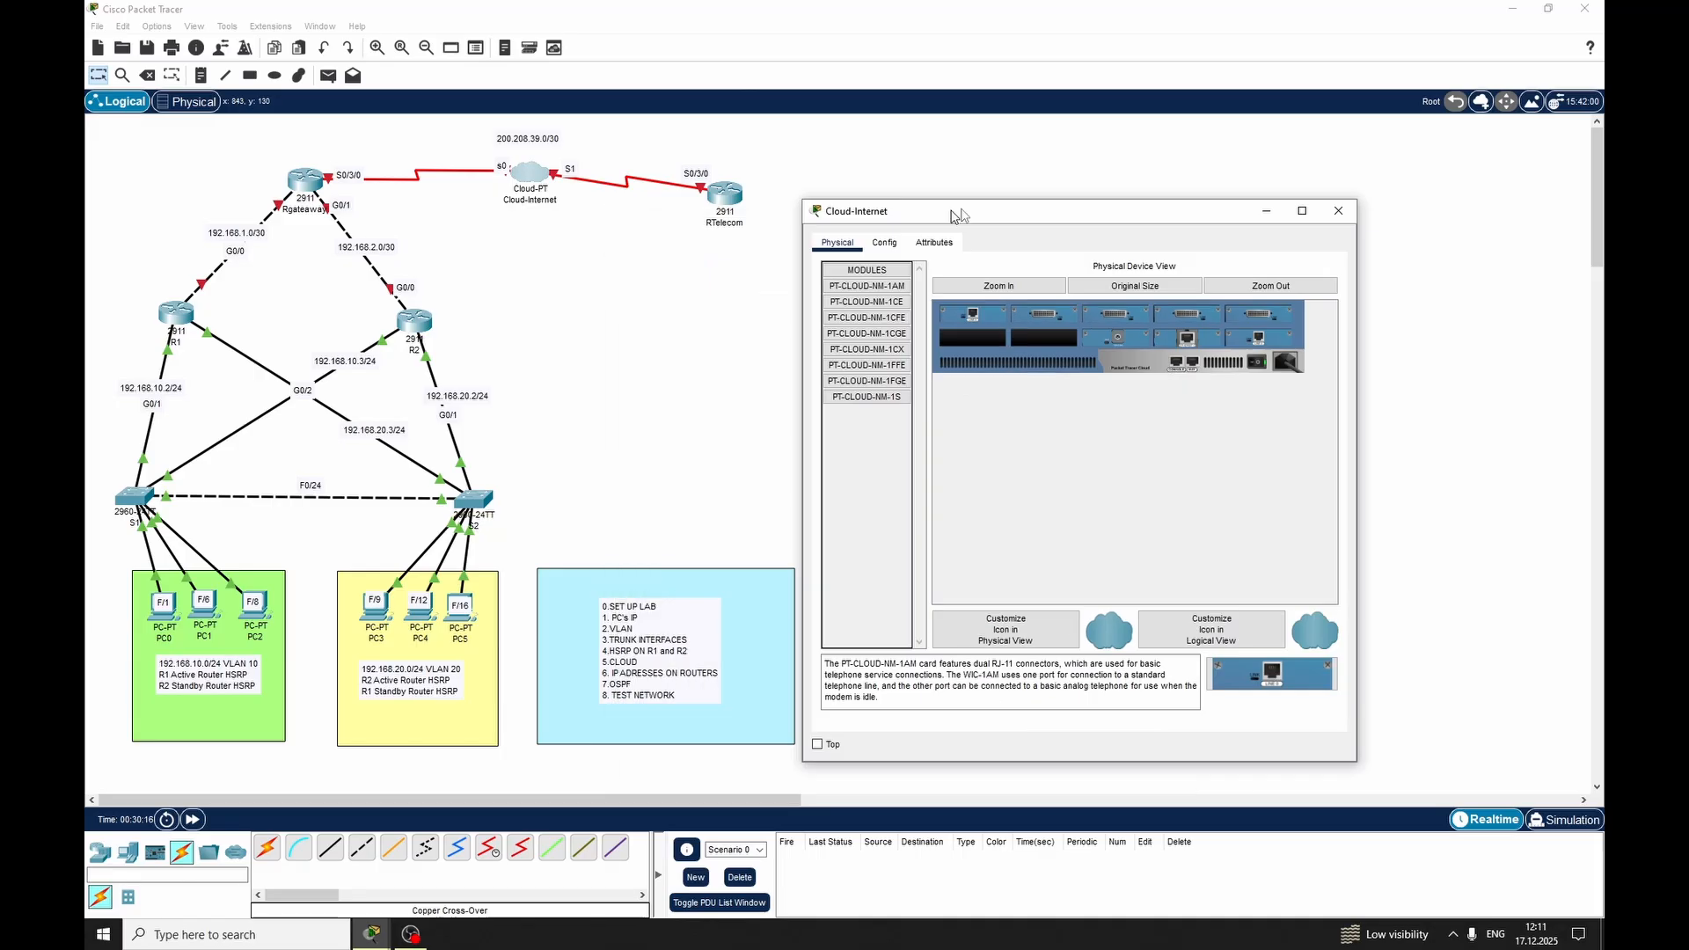
left_click_drag(951, 211, 971, 175)
left_click(979, 224)
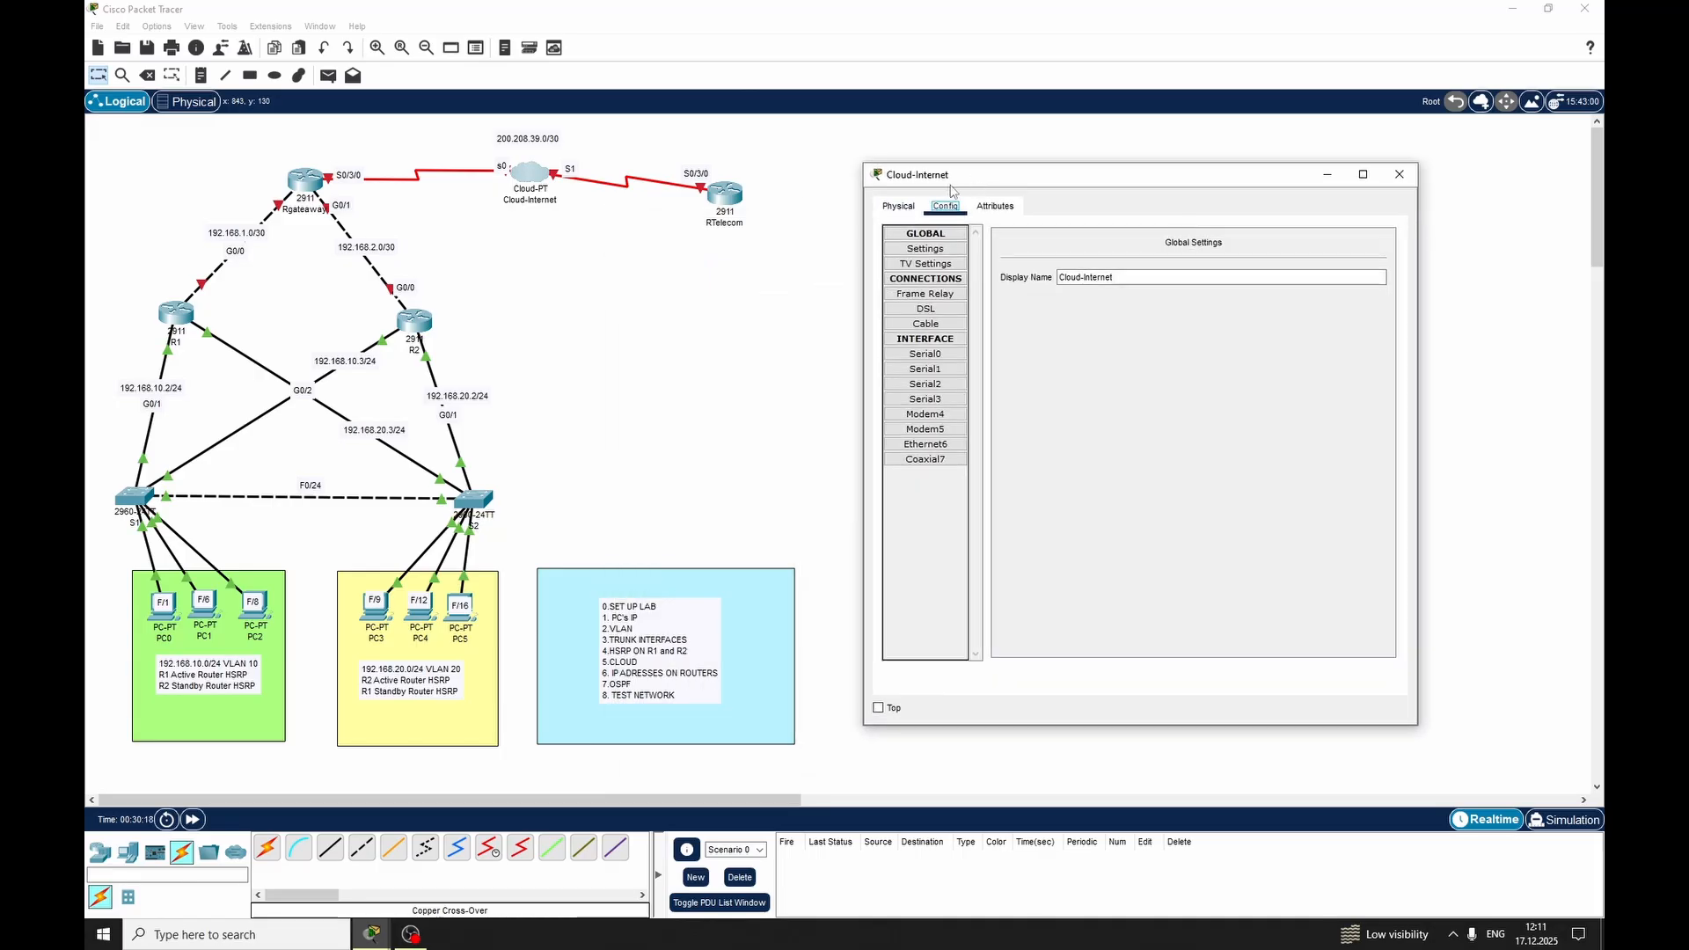
left_click(925, 354)
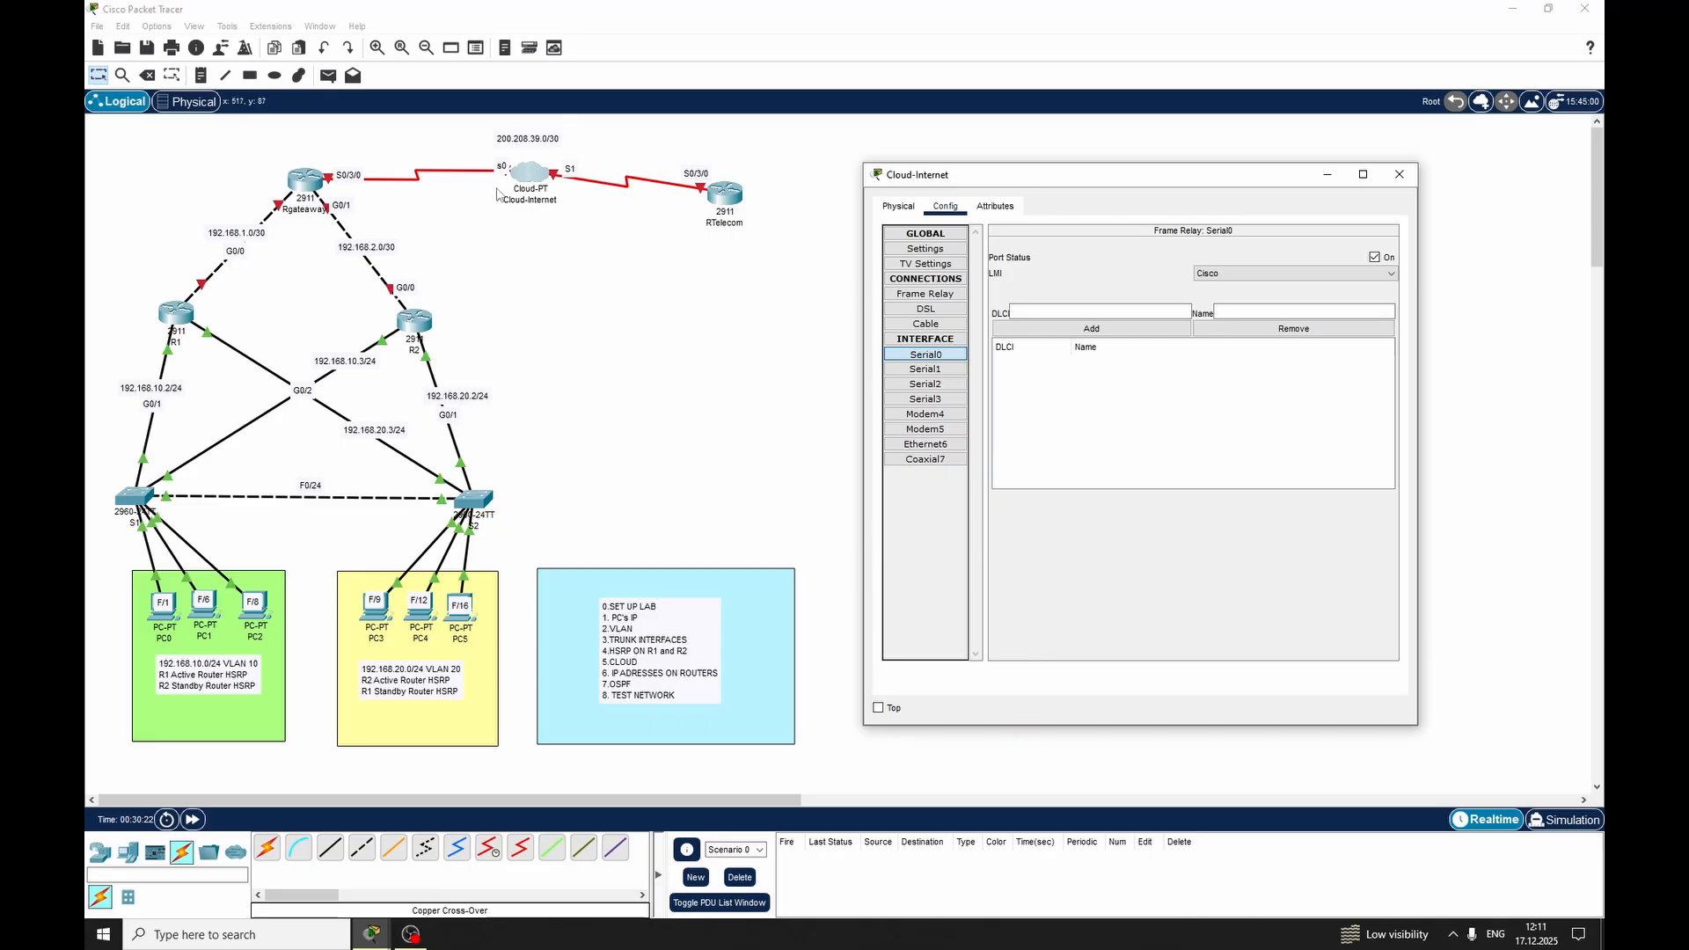
left_click(1029, 313)
left_click(1267, 311)
type("Rgate")
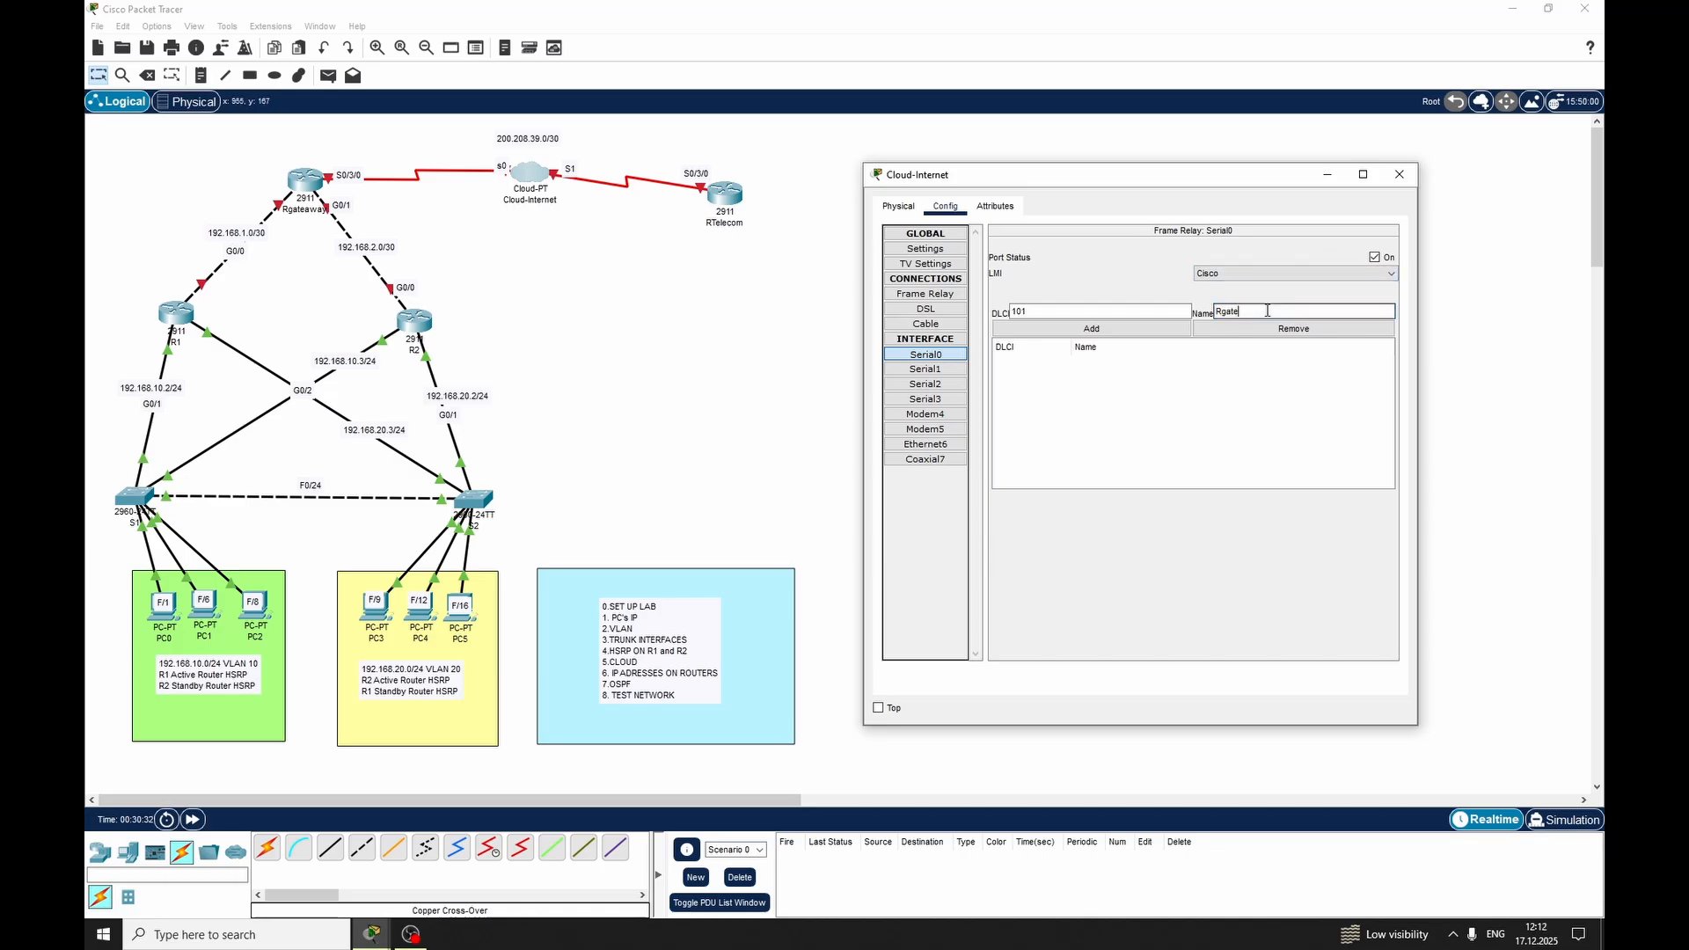
type("away-Rtelecom")
left_click(1084, 333)
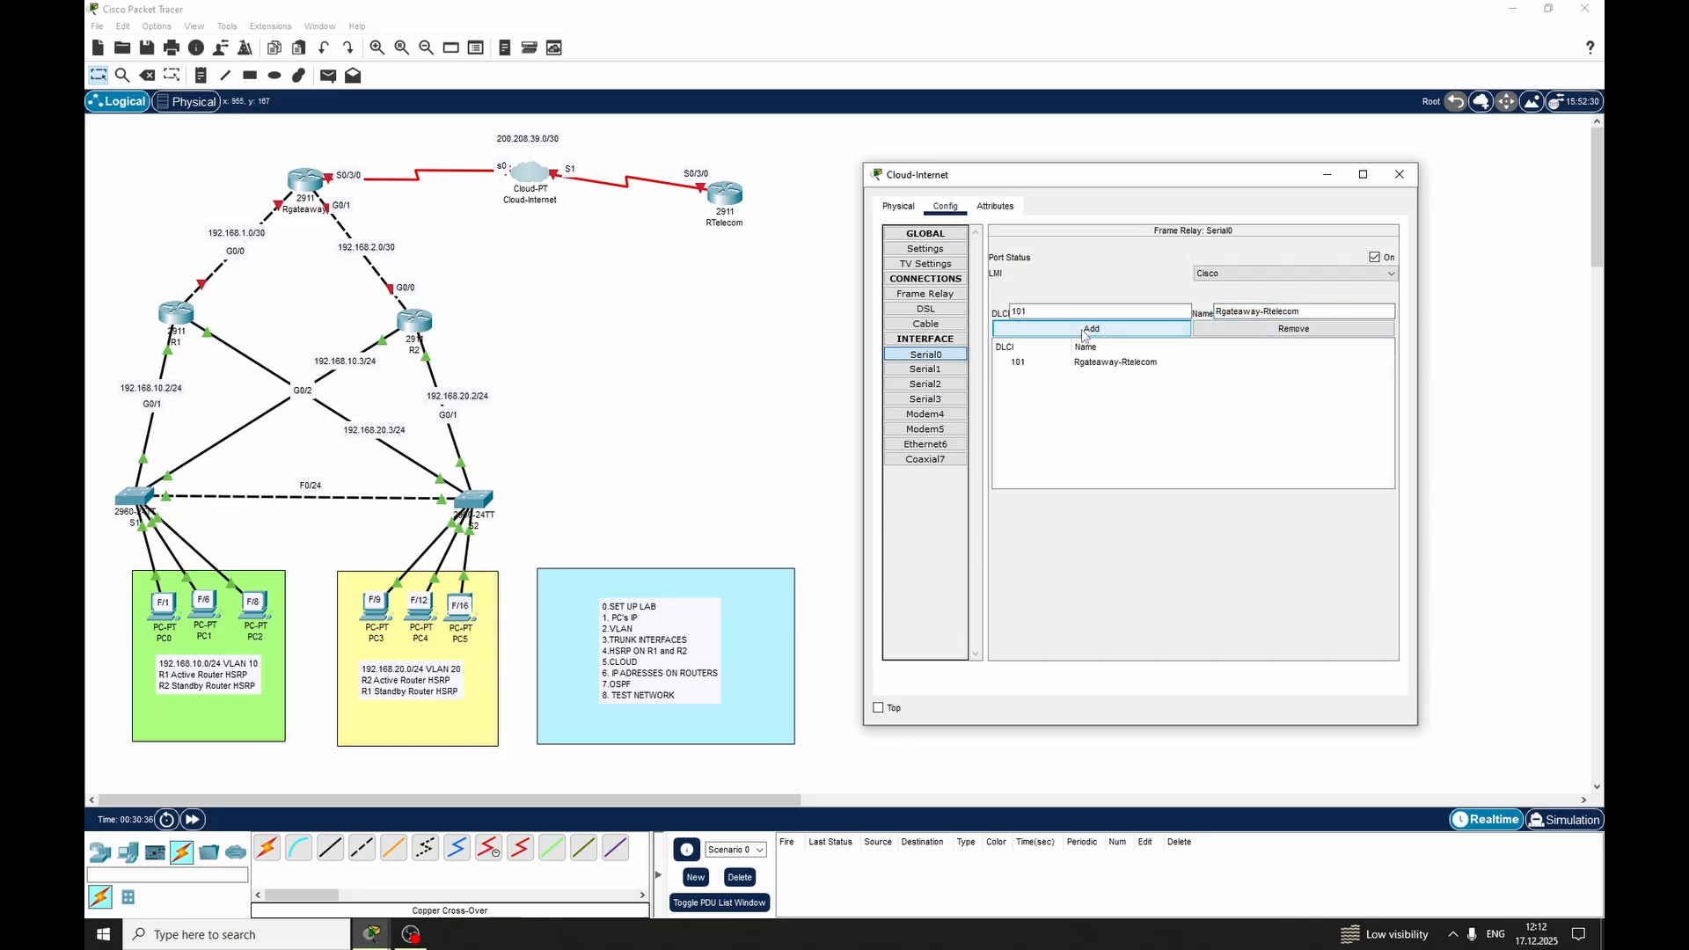
Add DLCI 102 named Rtelecom-Rgateaway to Serial1 of Cloud-Internet
left_click(935, 371)
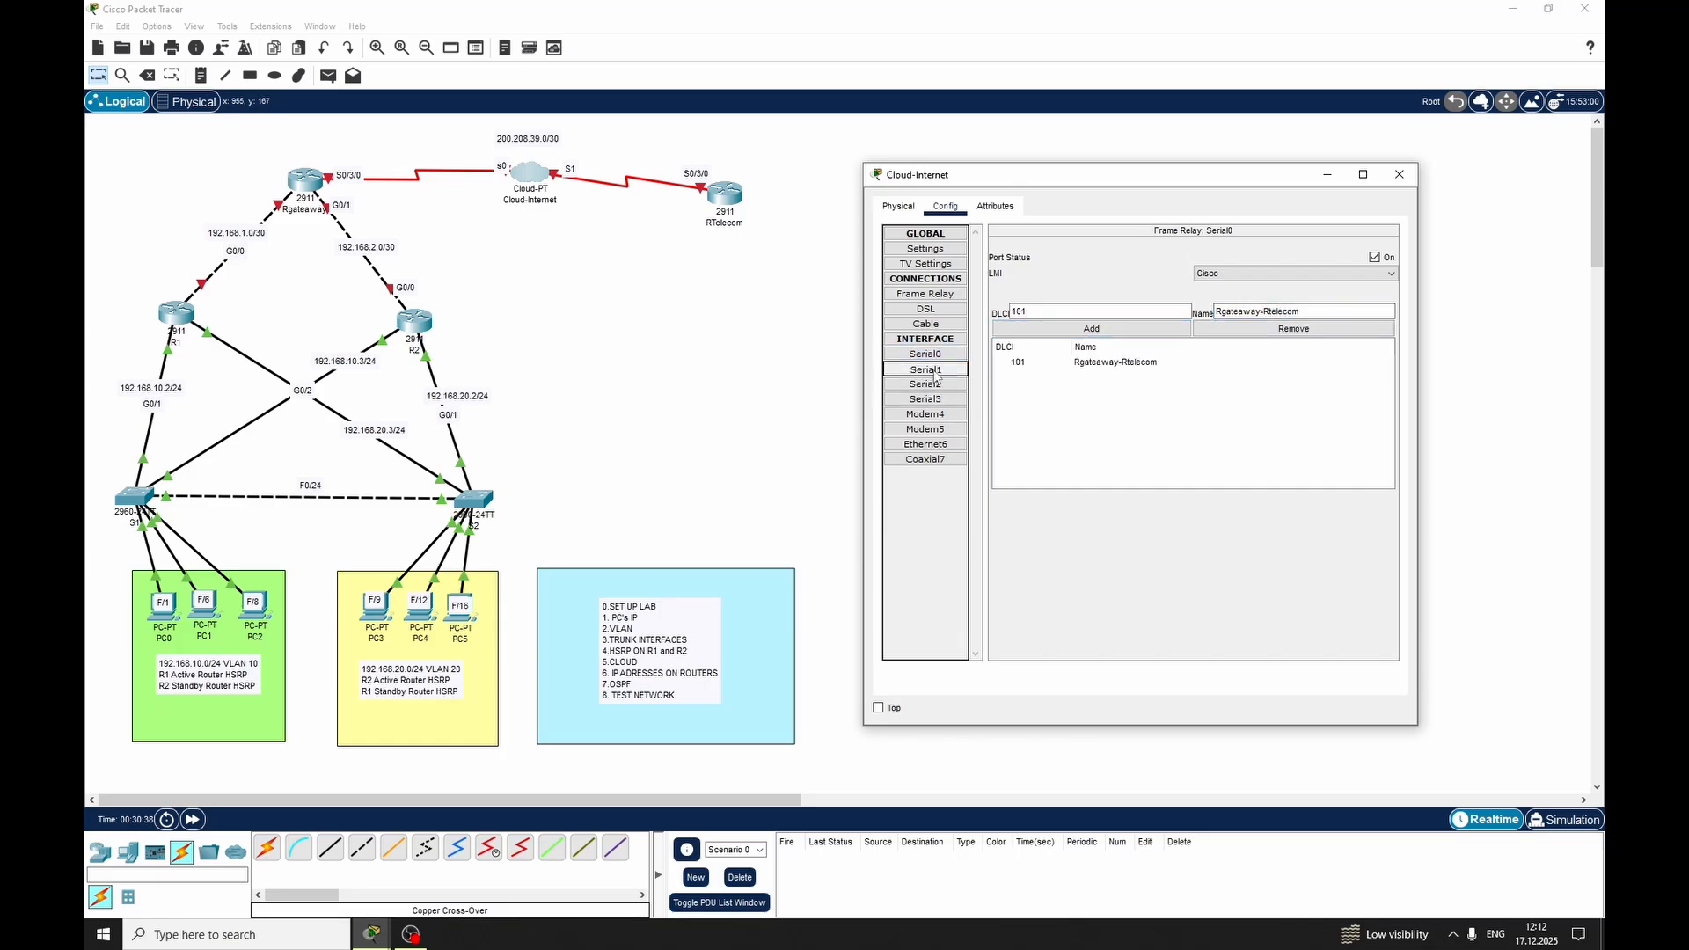
left_click(1055, 309)
type("1052")
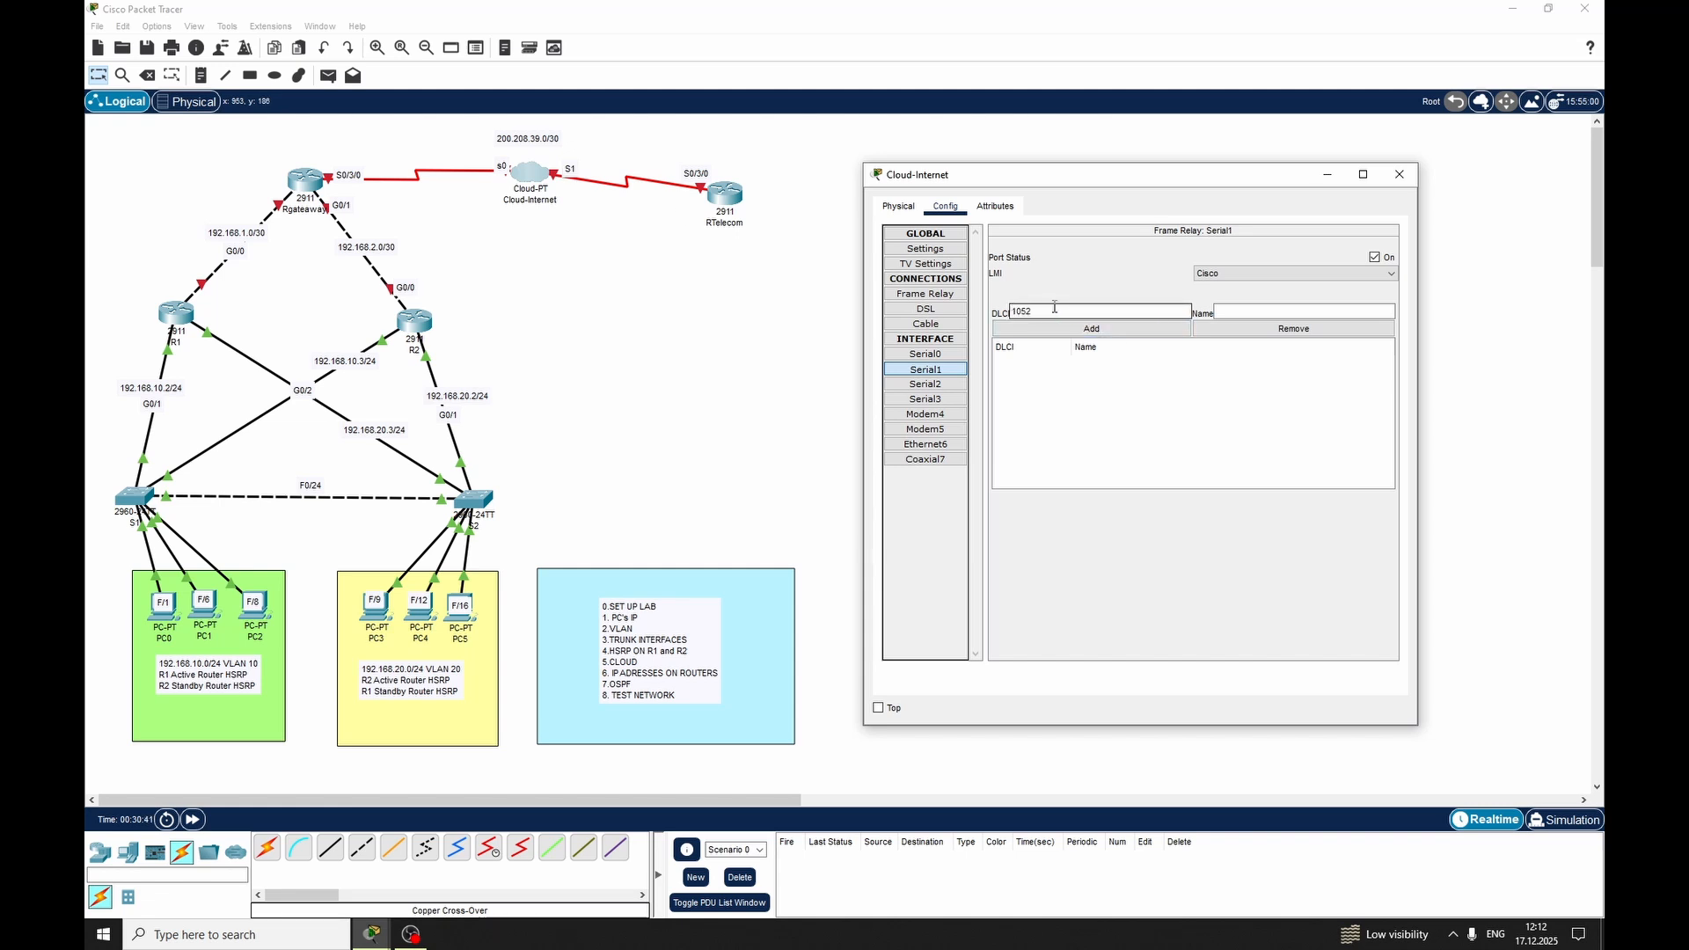
key("BackSpace")
key("BackSpace")
type("2")
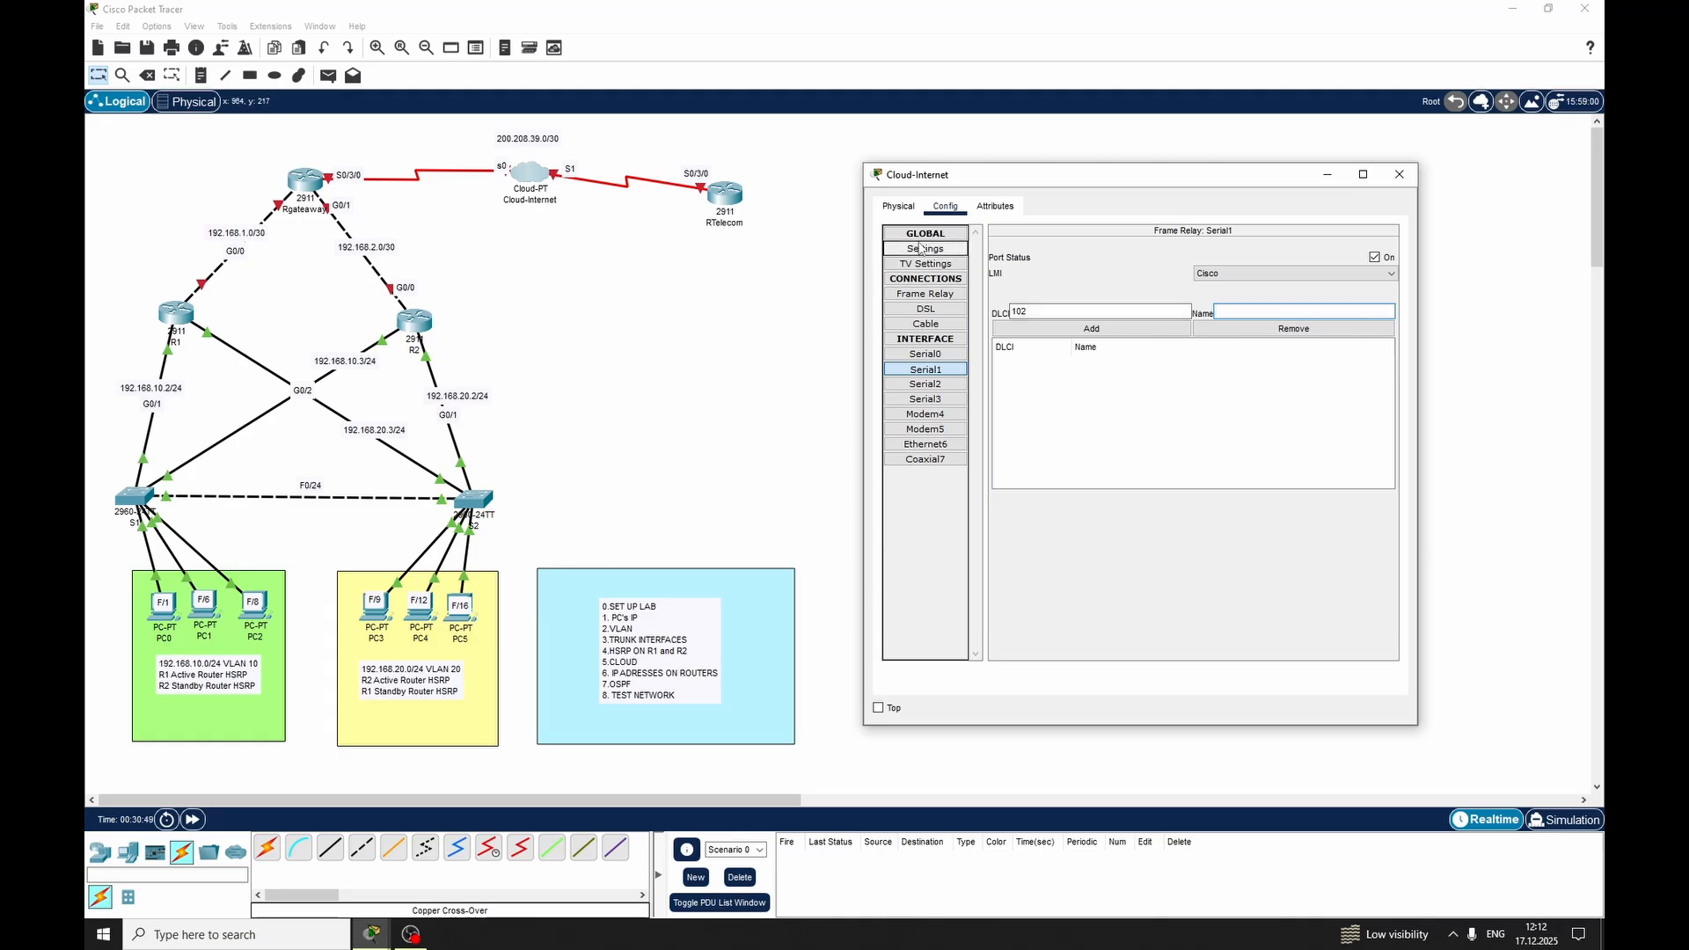
type("lecom-Rgateaway")
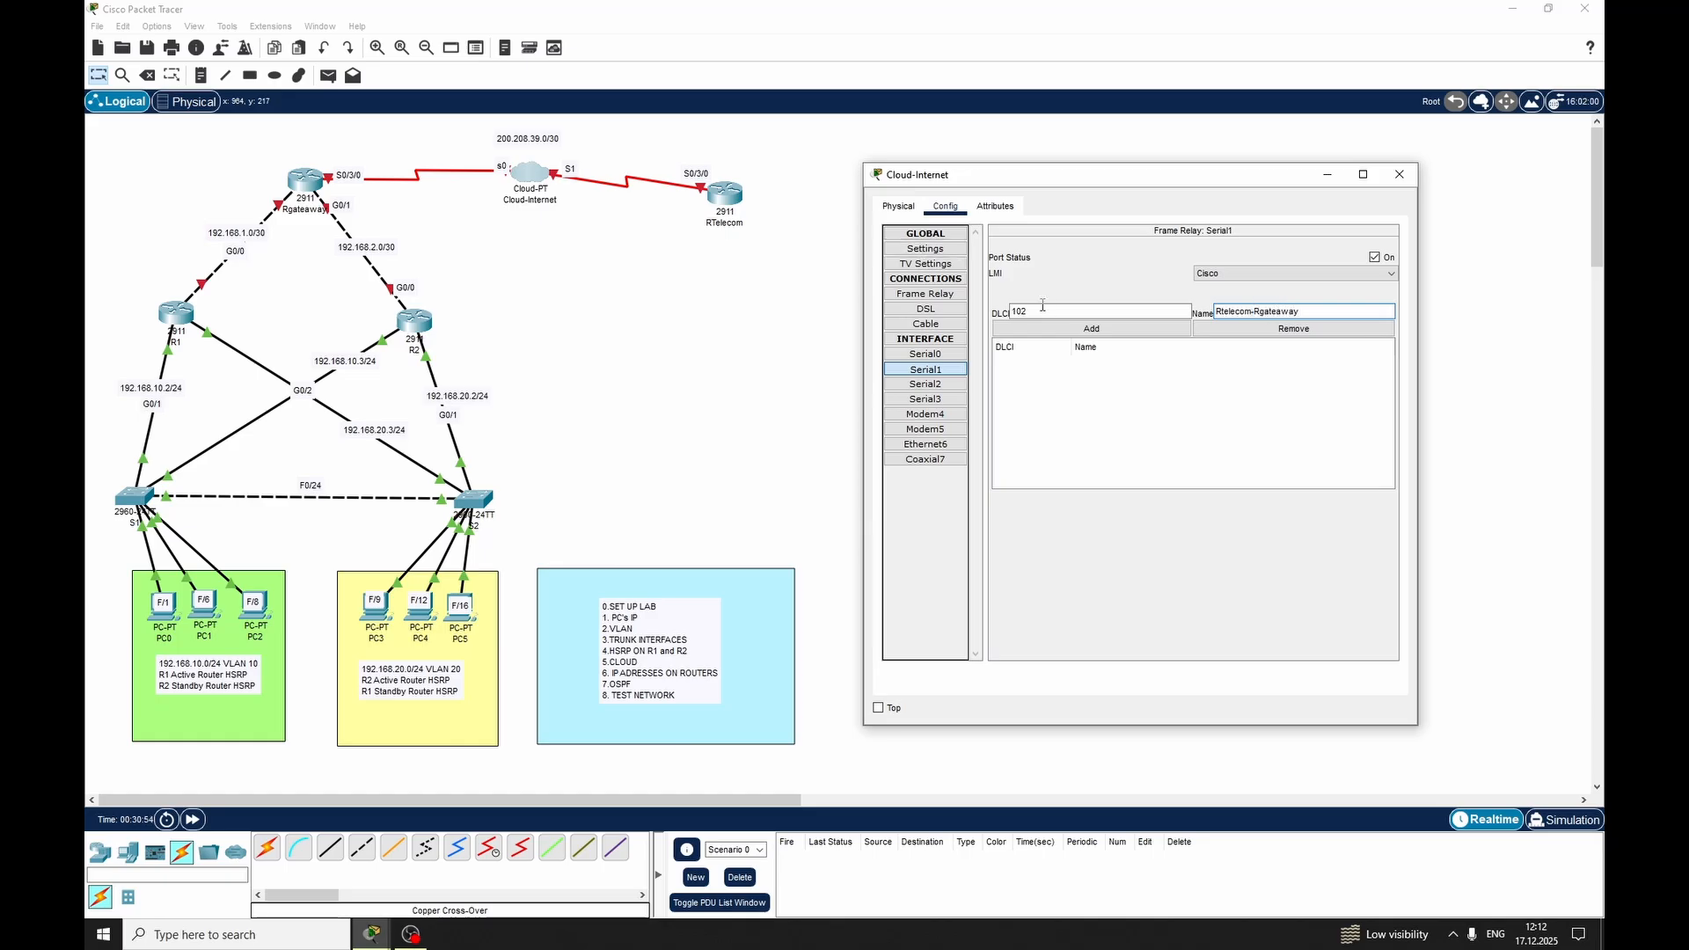
left_click(1091, 328)
Check the DLCI entries on the cloud's Serial0 and Serial1 interfaces
left_click(937, 352)
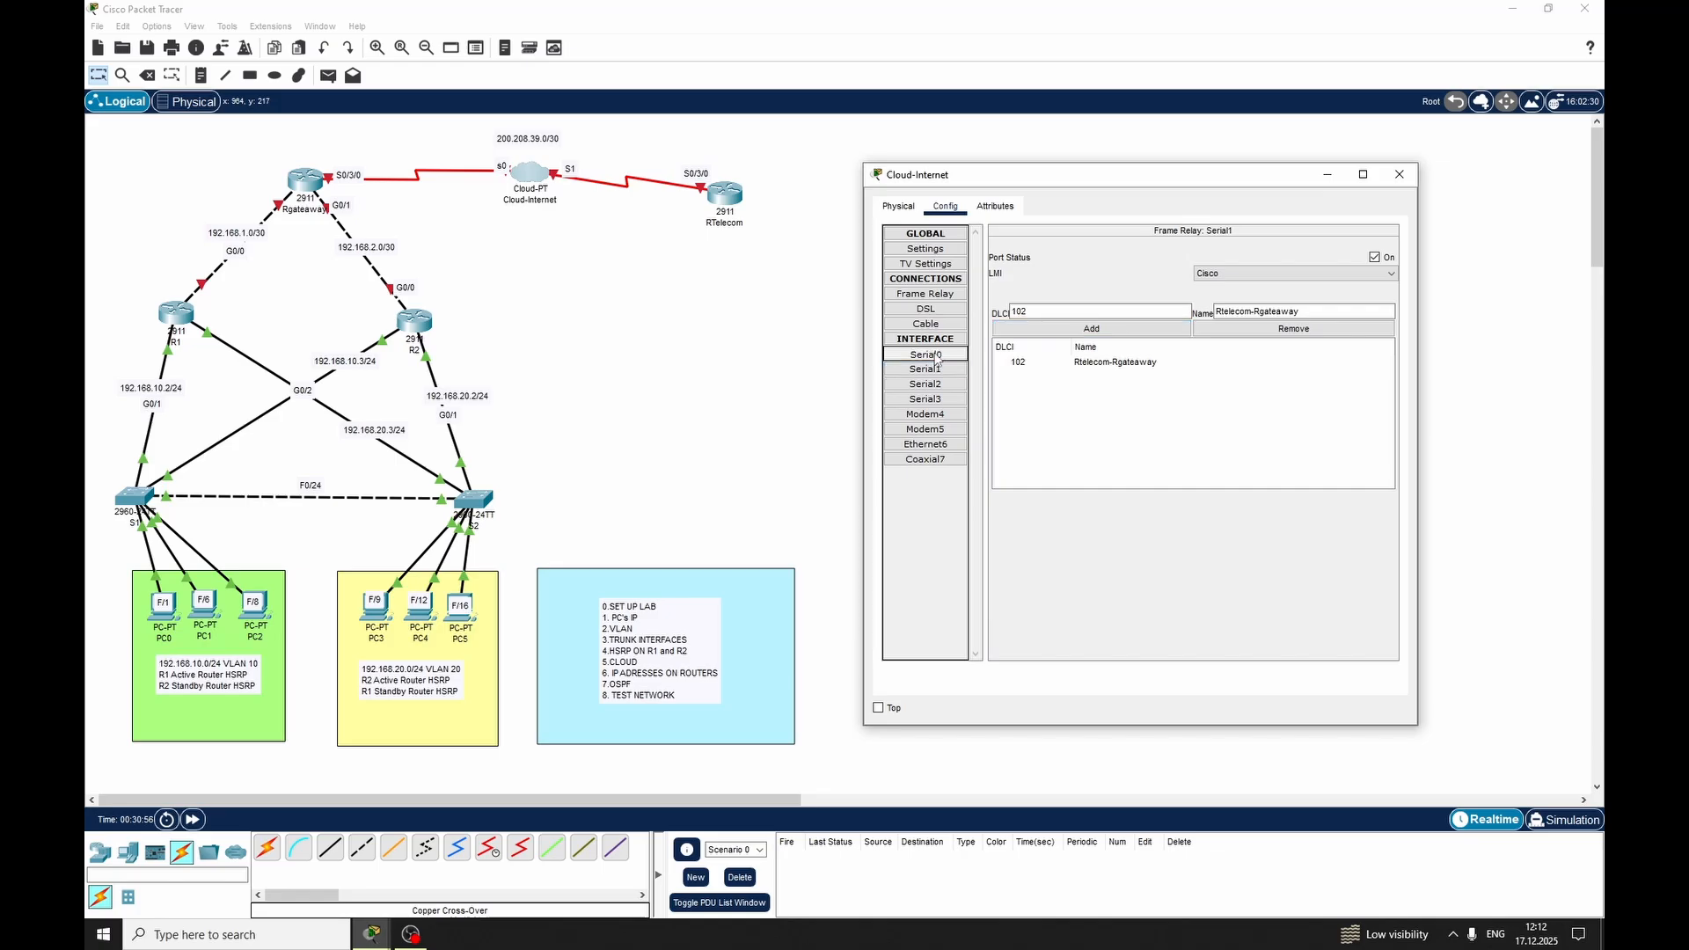
left_click(934, 368)
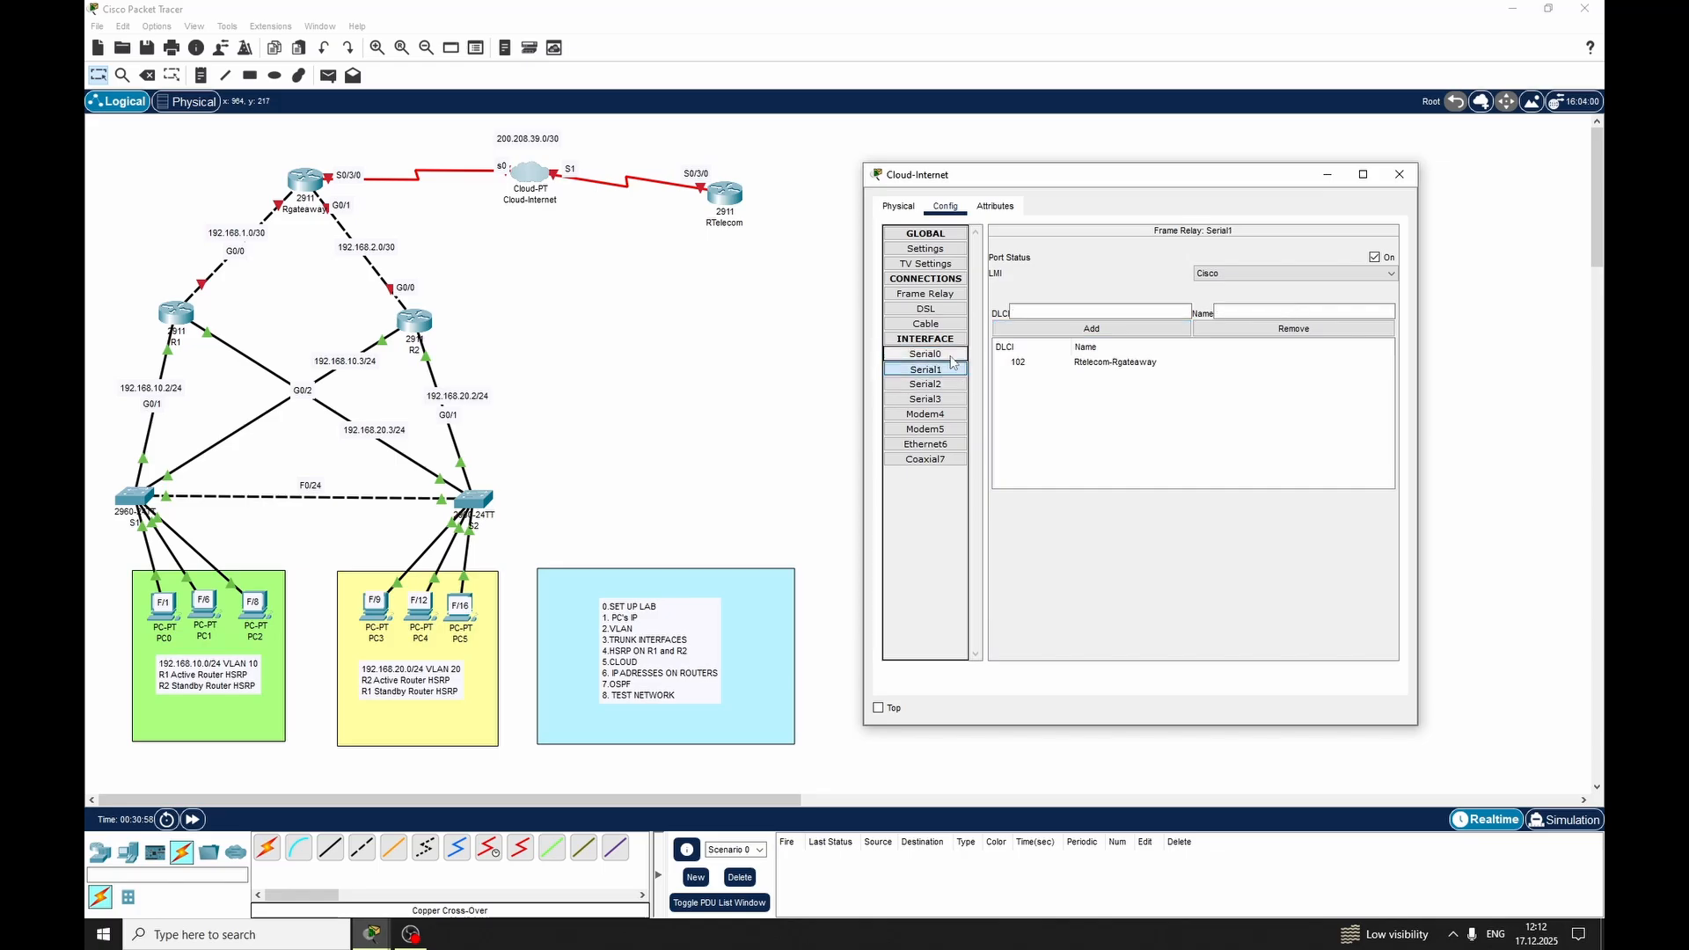
left_click(935, 354)
left_click(923, 369)
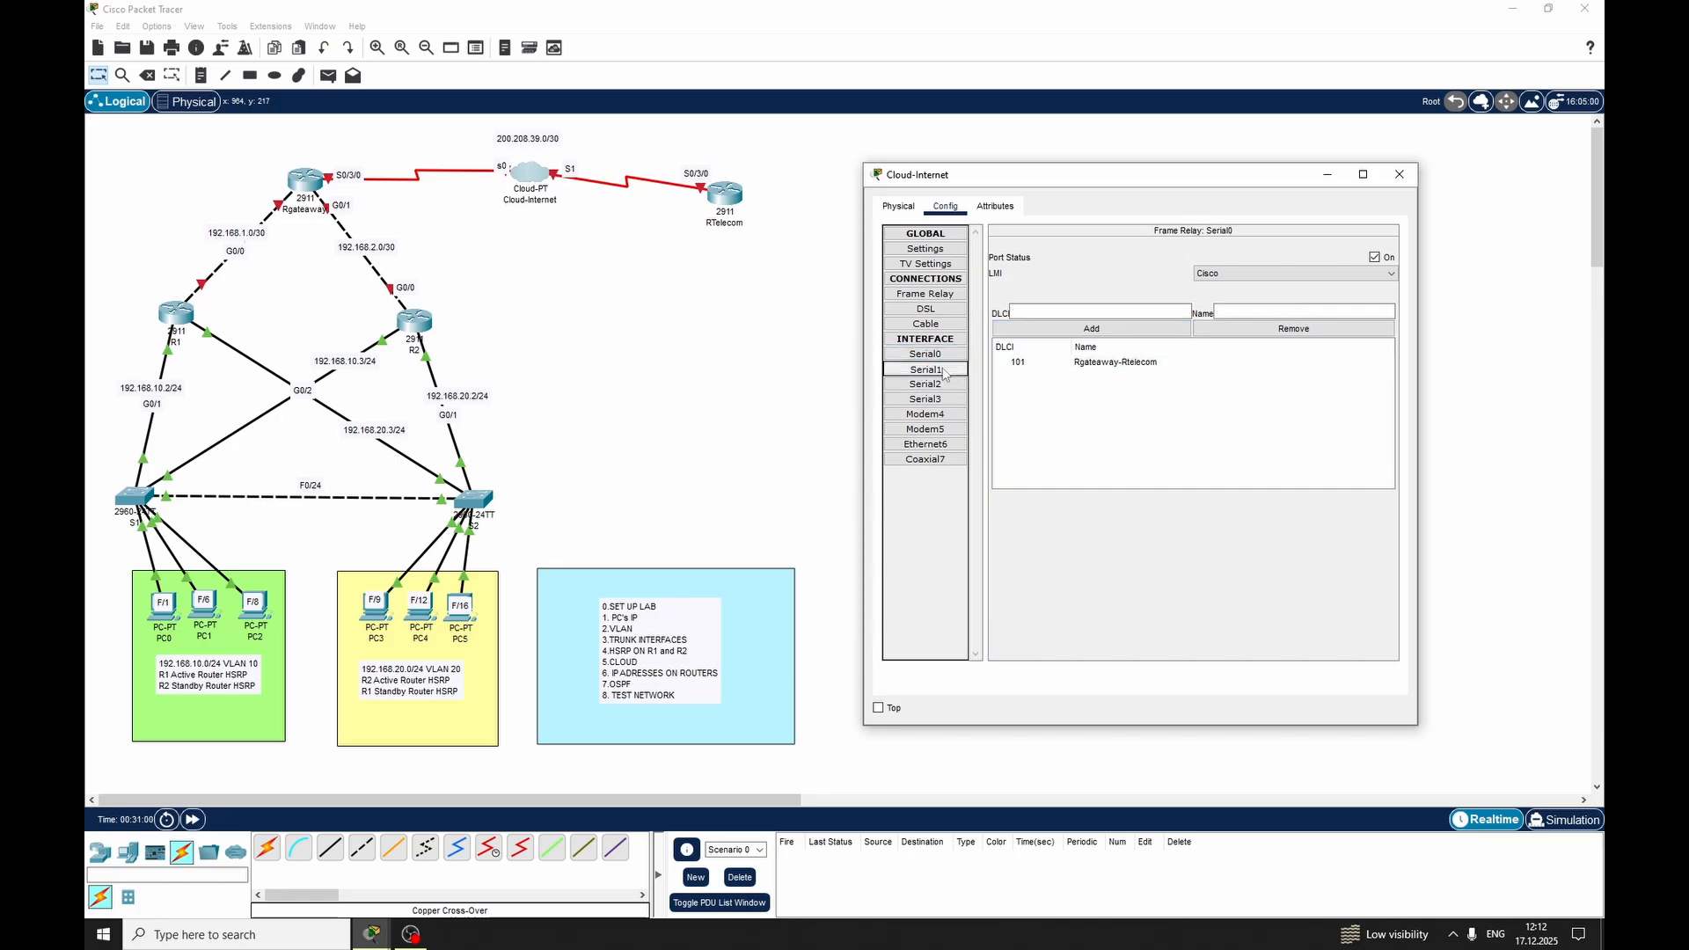
Add a Frame Relay connection in the cloud from Serial0 Rgateaway-Rtelecom to Serial1 Rtelecom-Rgateaway
left_click(934, 299)
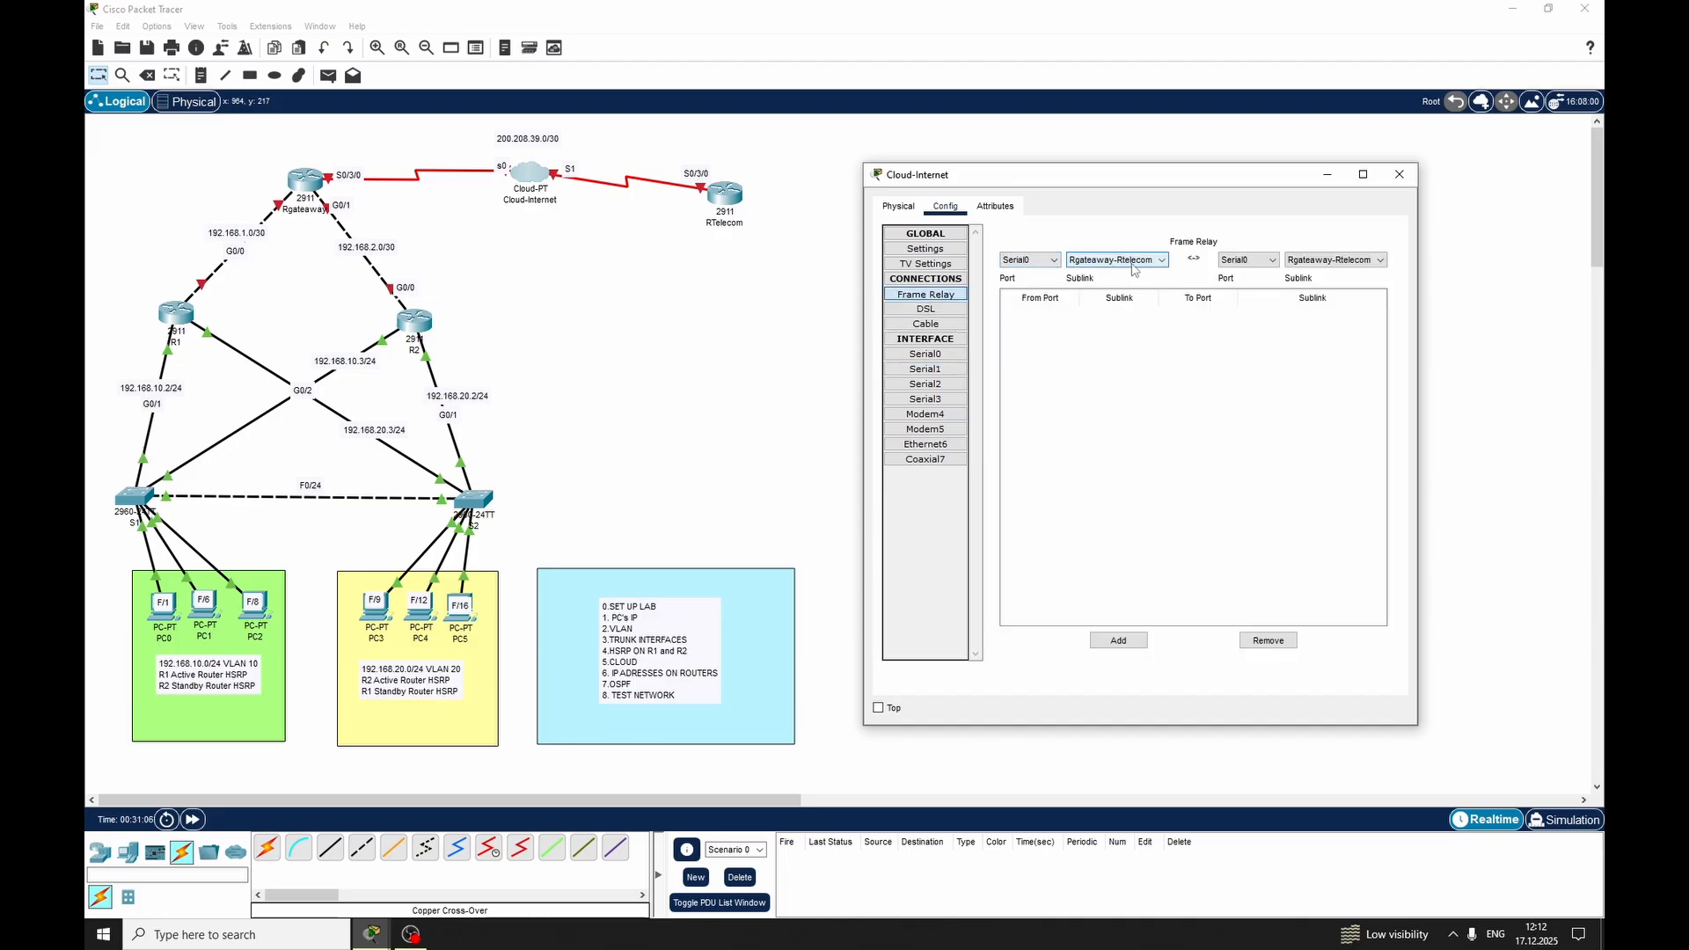
left_click(1258, 261)
left_click(1238, 284)
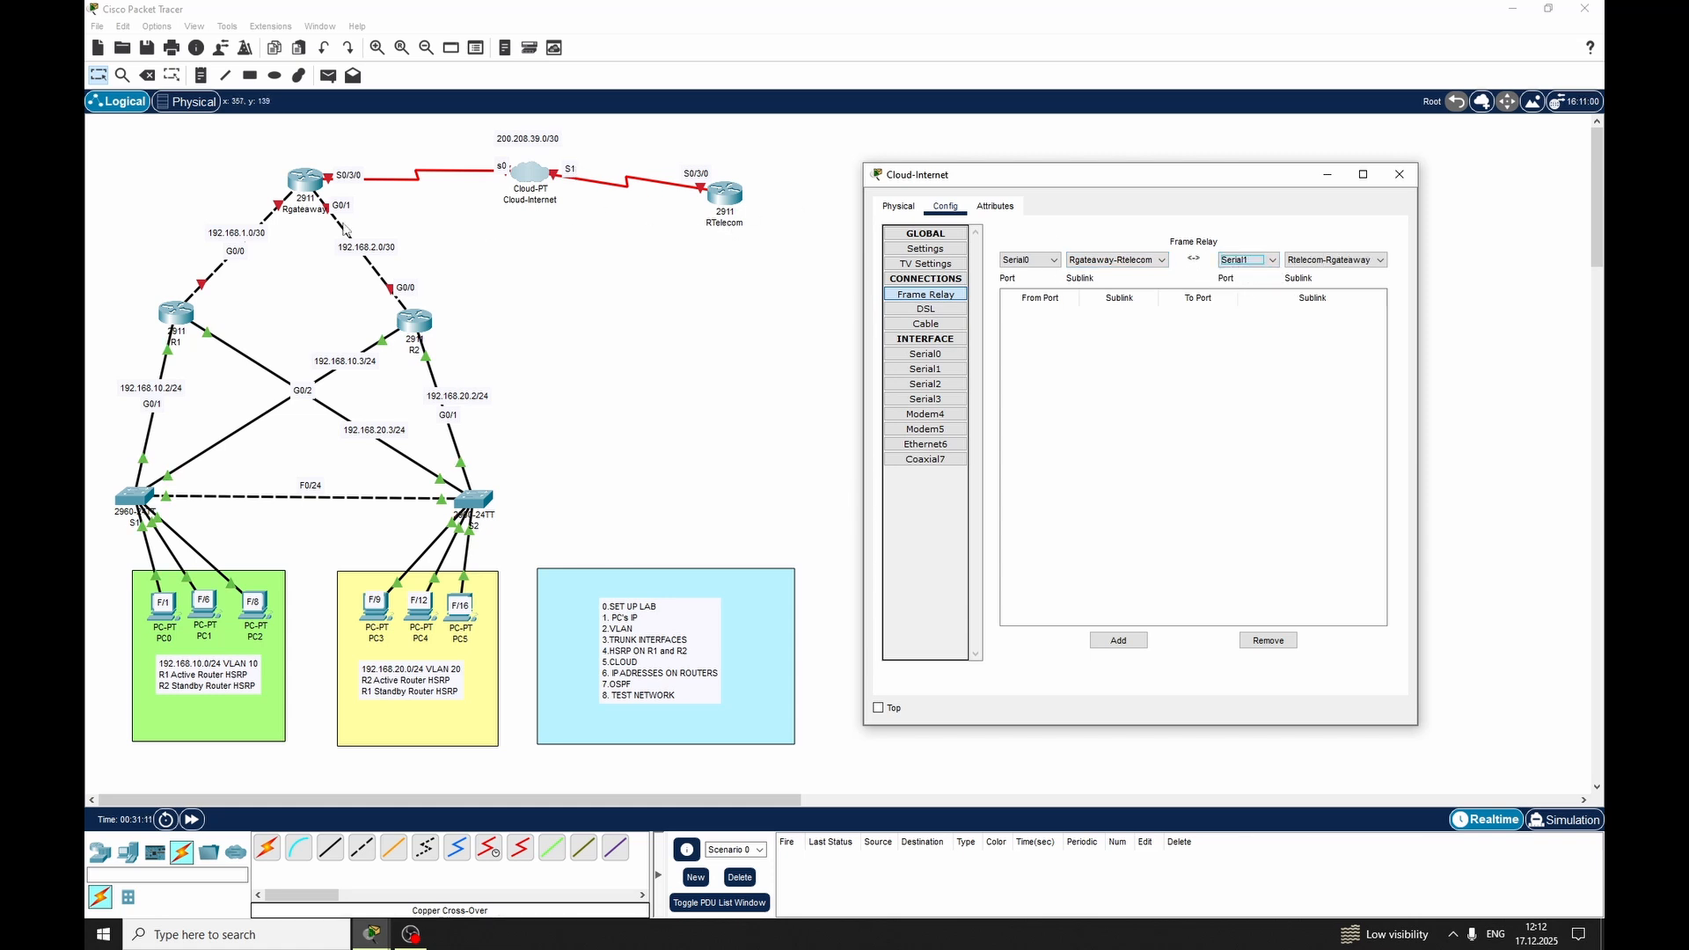
left_click(1111, 643)
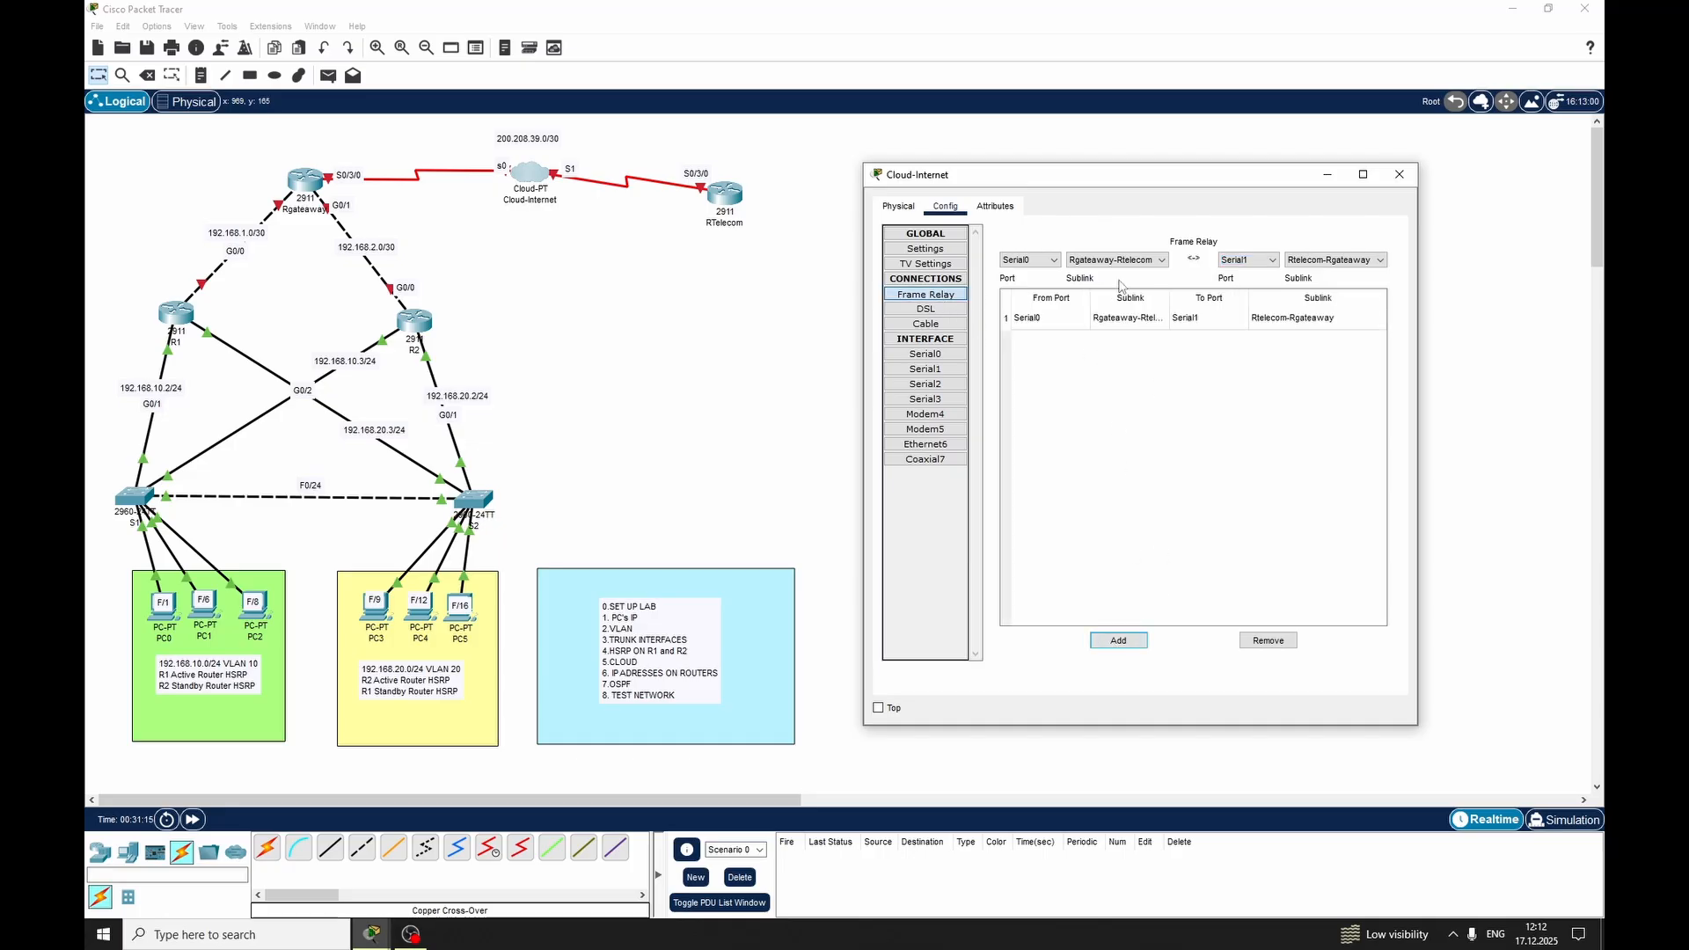
left_click(1400, 175)
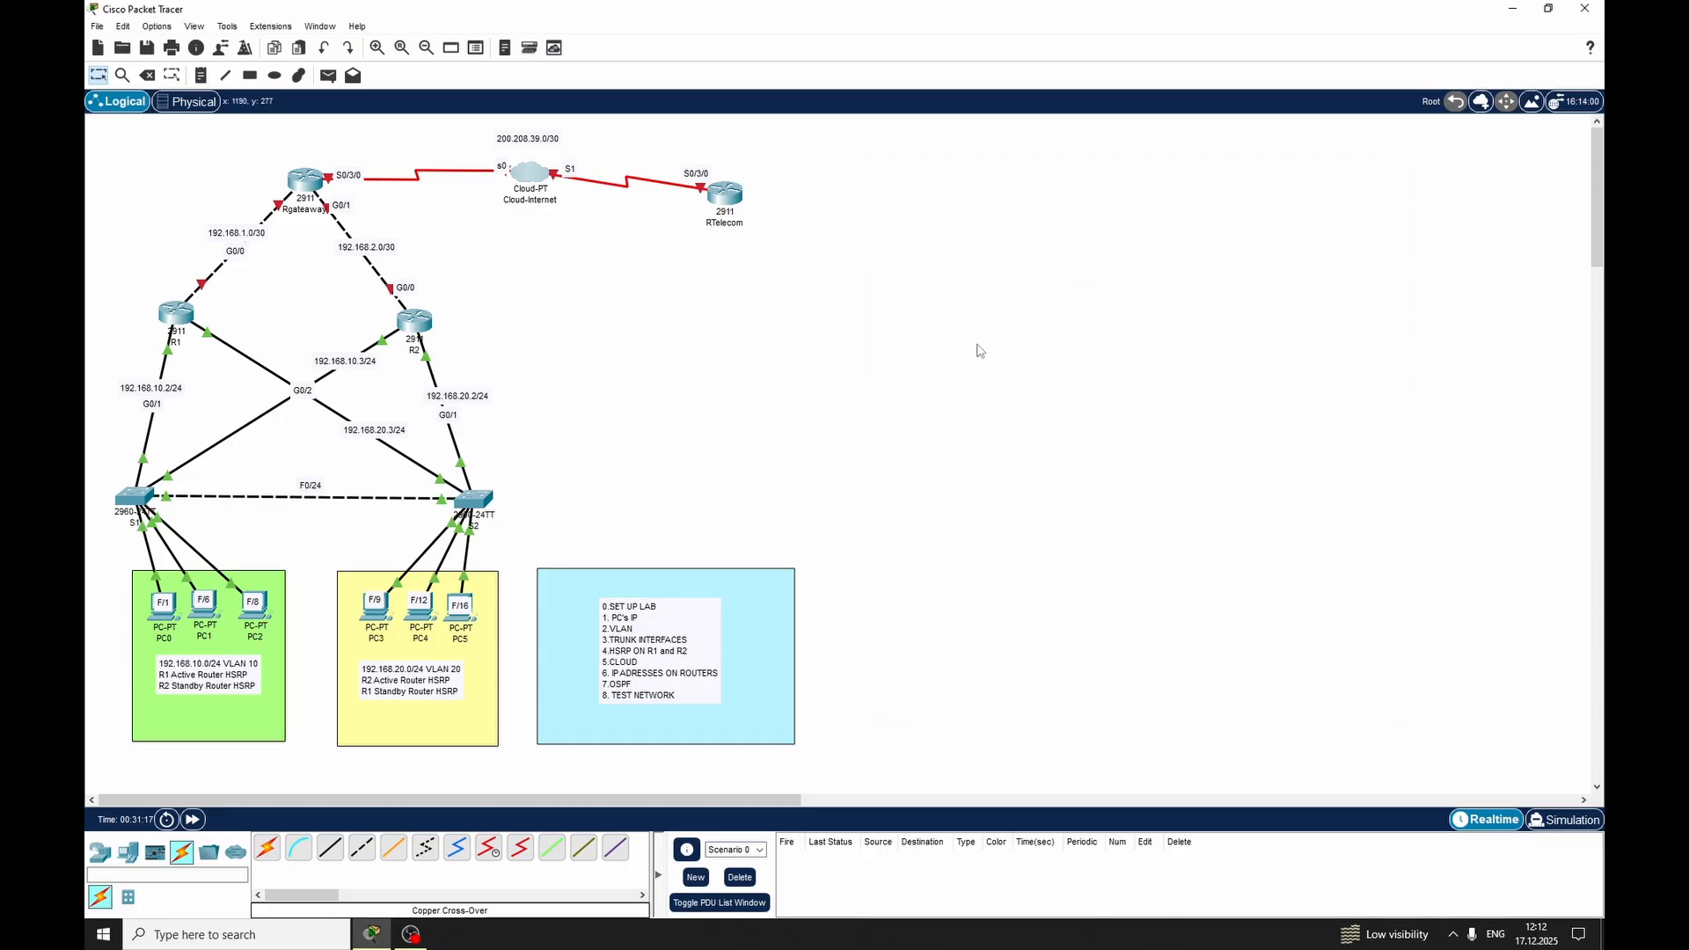
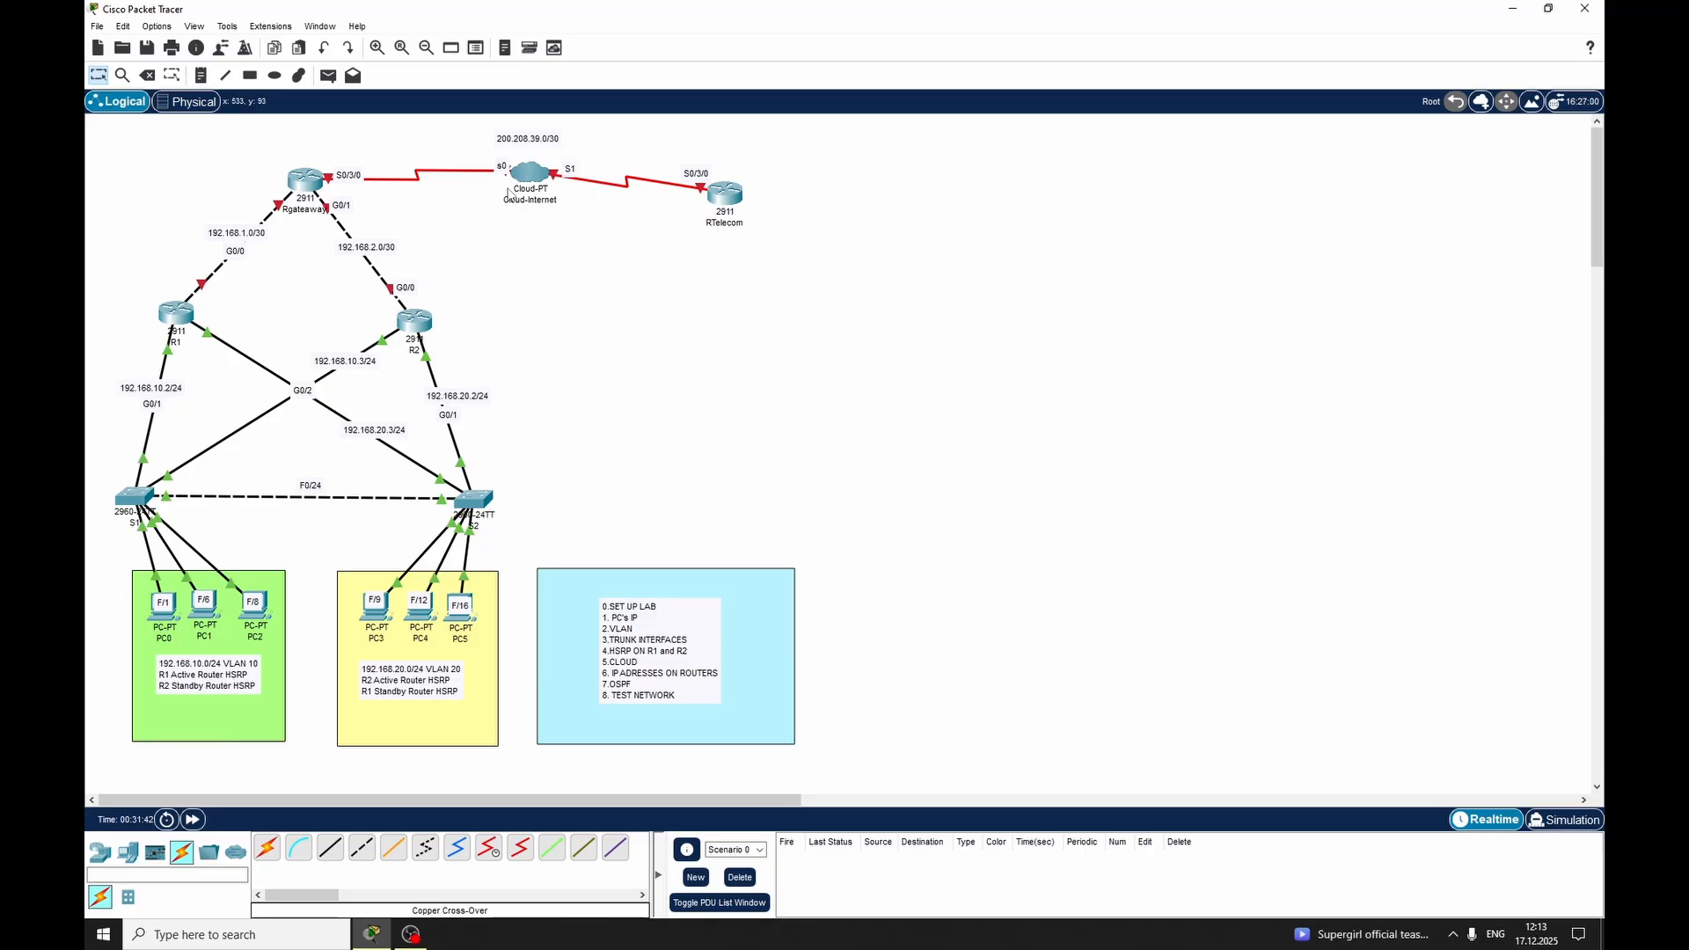
Open the Rgateaway router's command line, decline the initial configuration dialog and enter global configuration mode
left_click(308, 181)
left_click(738, 264)
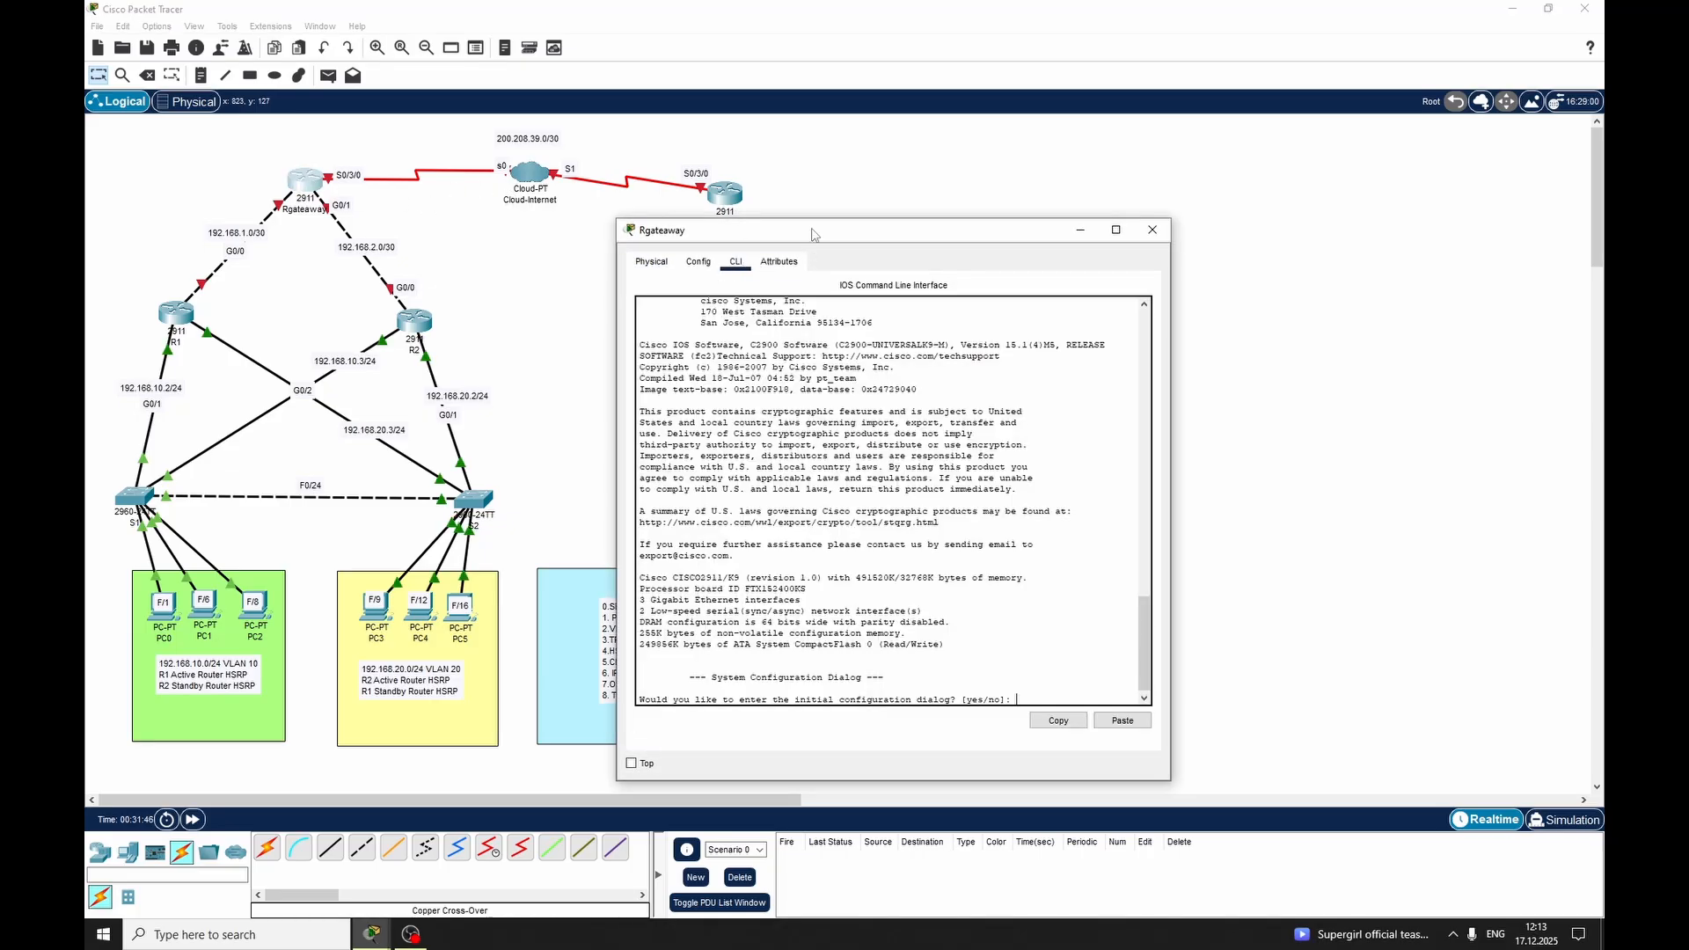
type("no")
key("Return")
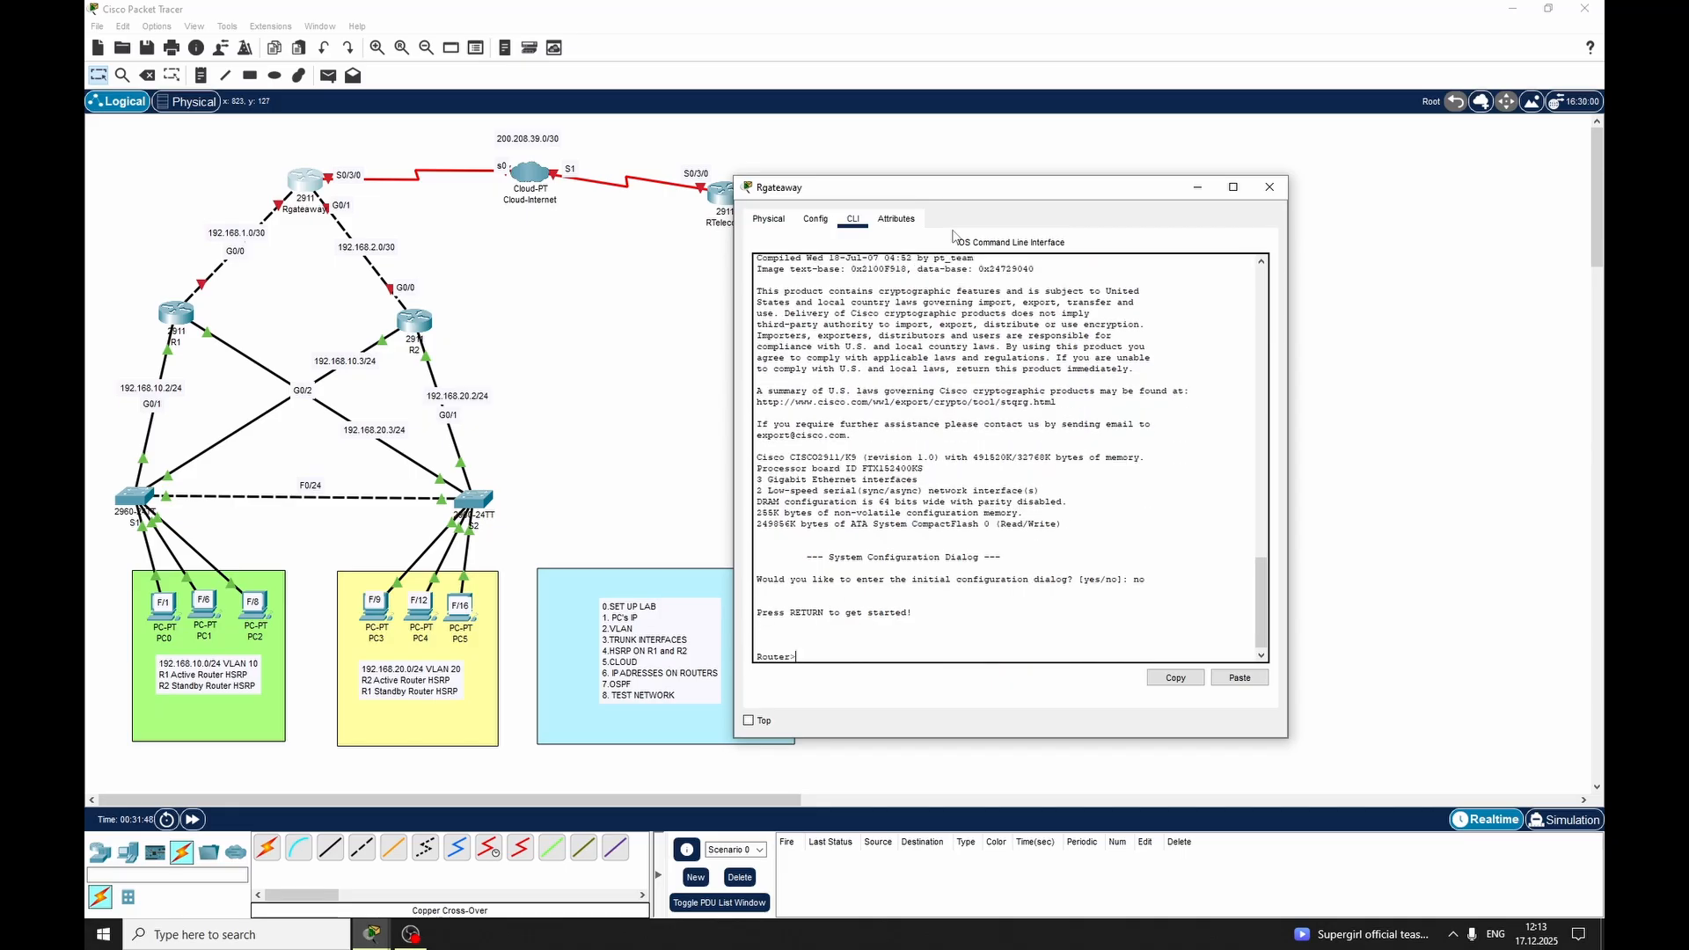
key("Return")
type("en")
key("Return")
type("conf ter")
key("Tab")
key("Return")
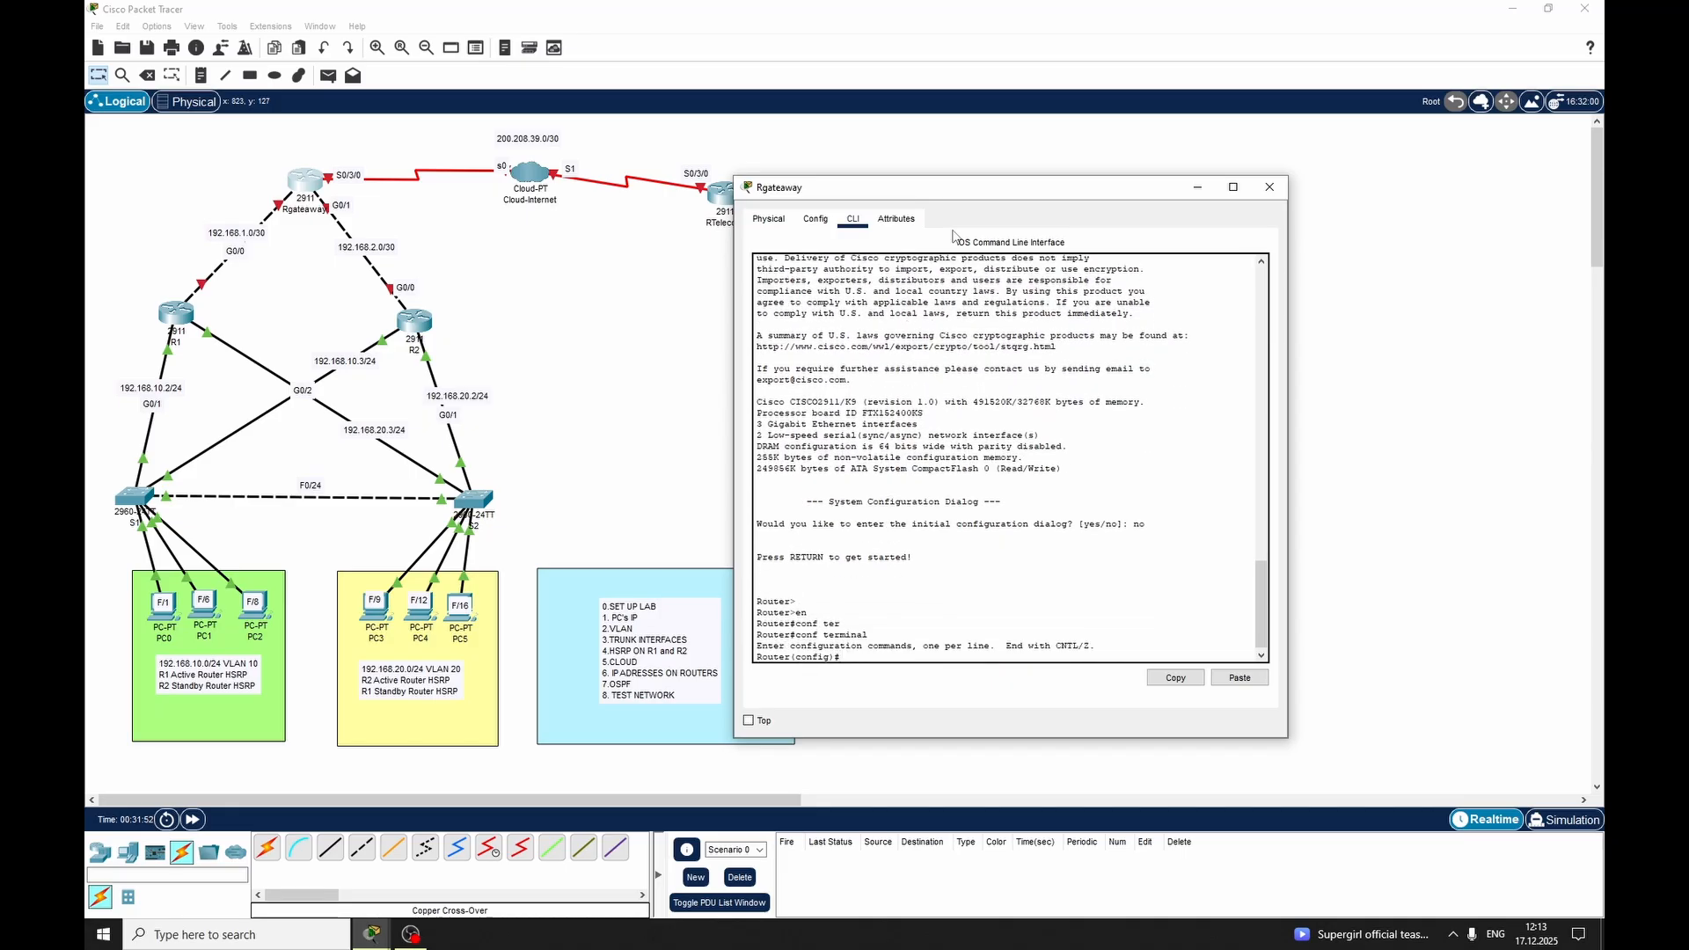
Set the gateway router's hostname to Rgateaway
type("ho")
key("Tab")
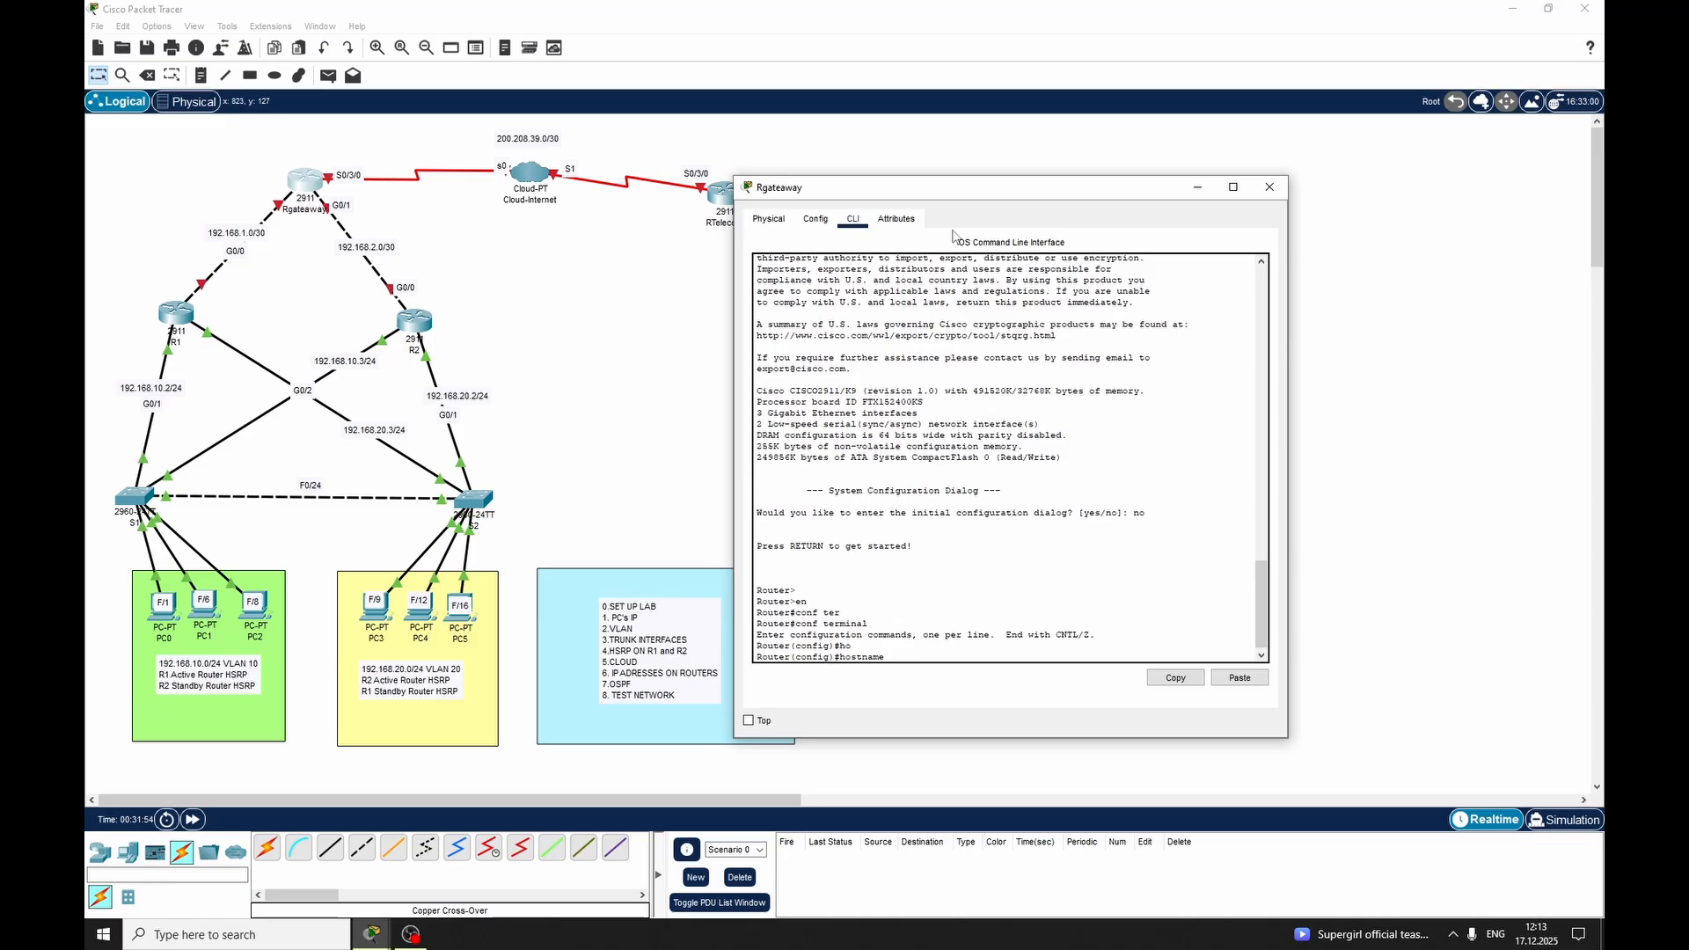
type("Rgh")
key("Return")
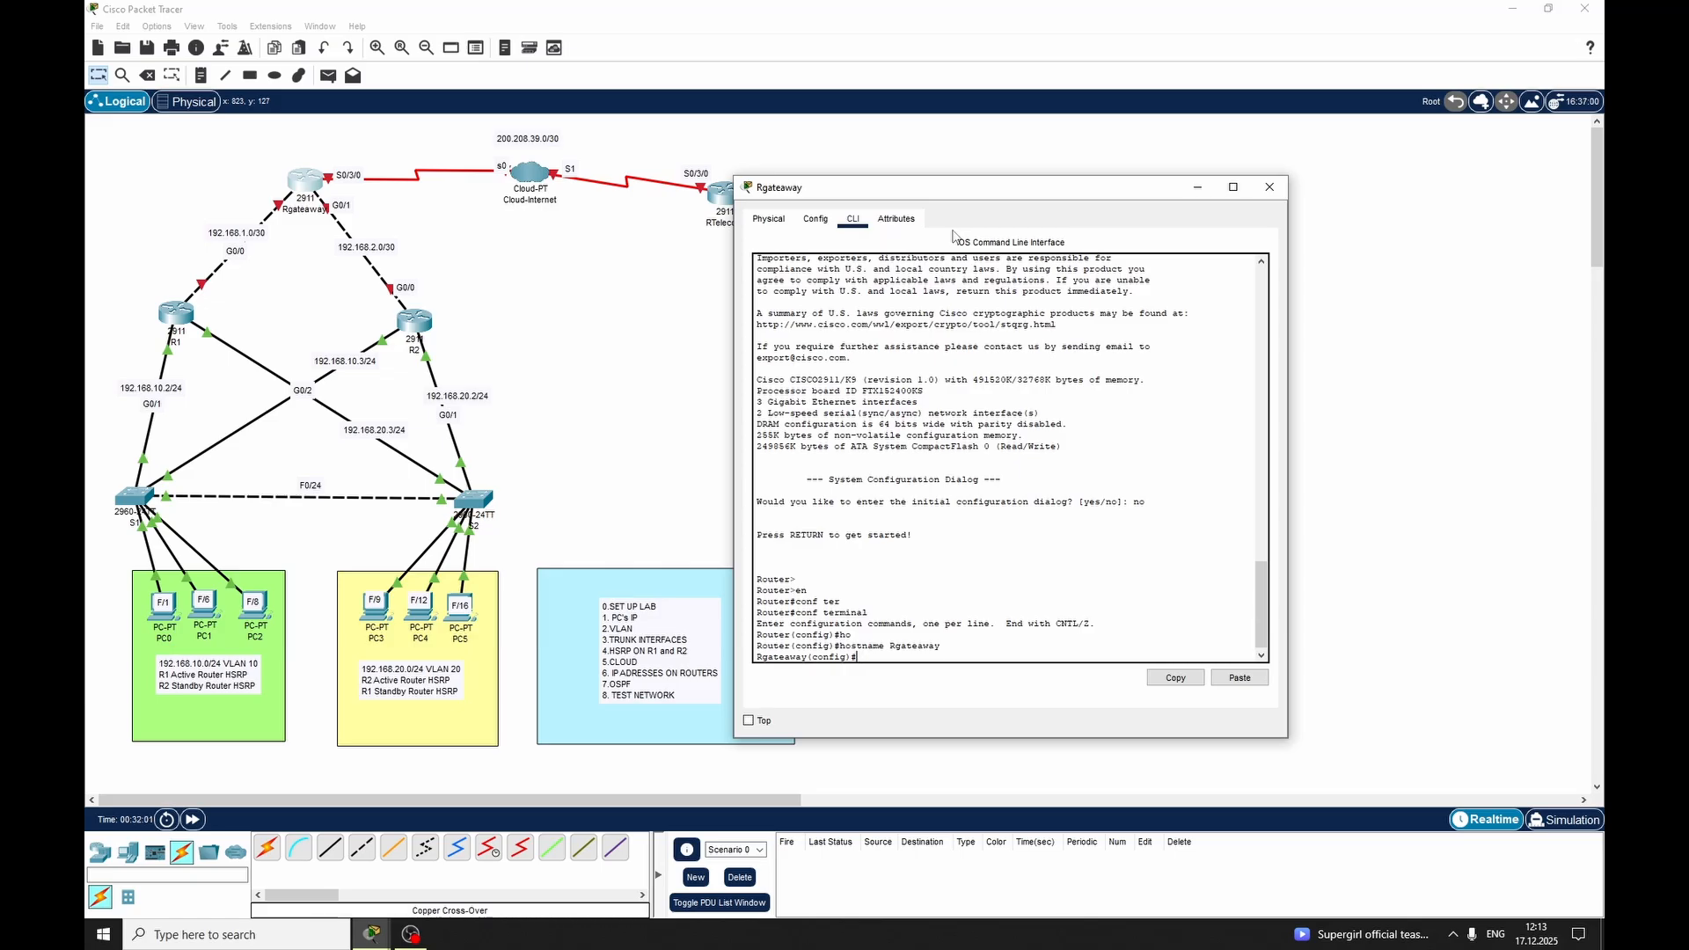
Set Frame Relay encapsulation on interface Serial 0/3/0 of Rgateaway
type("int")
key("Tab")
type("ser")
key("Tab")
type("0")
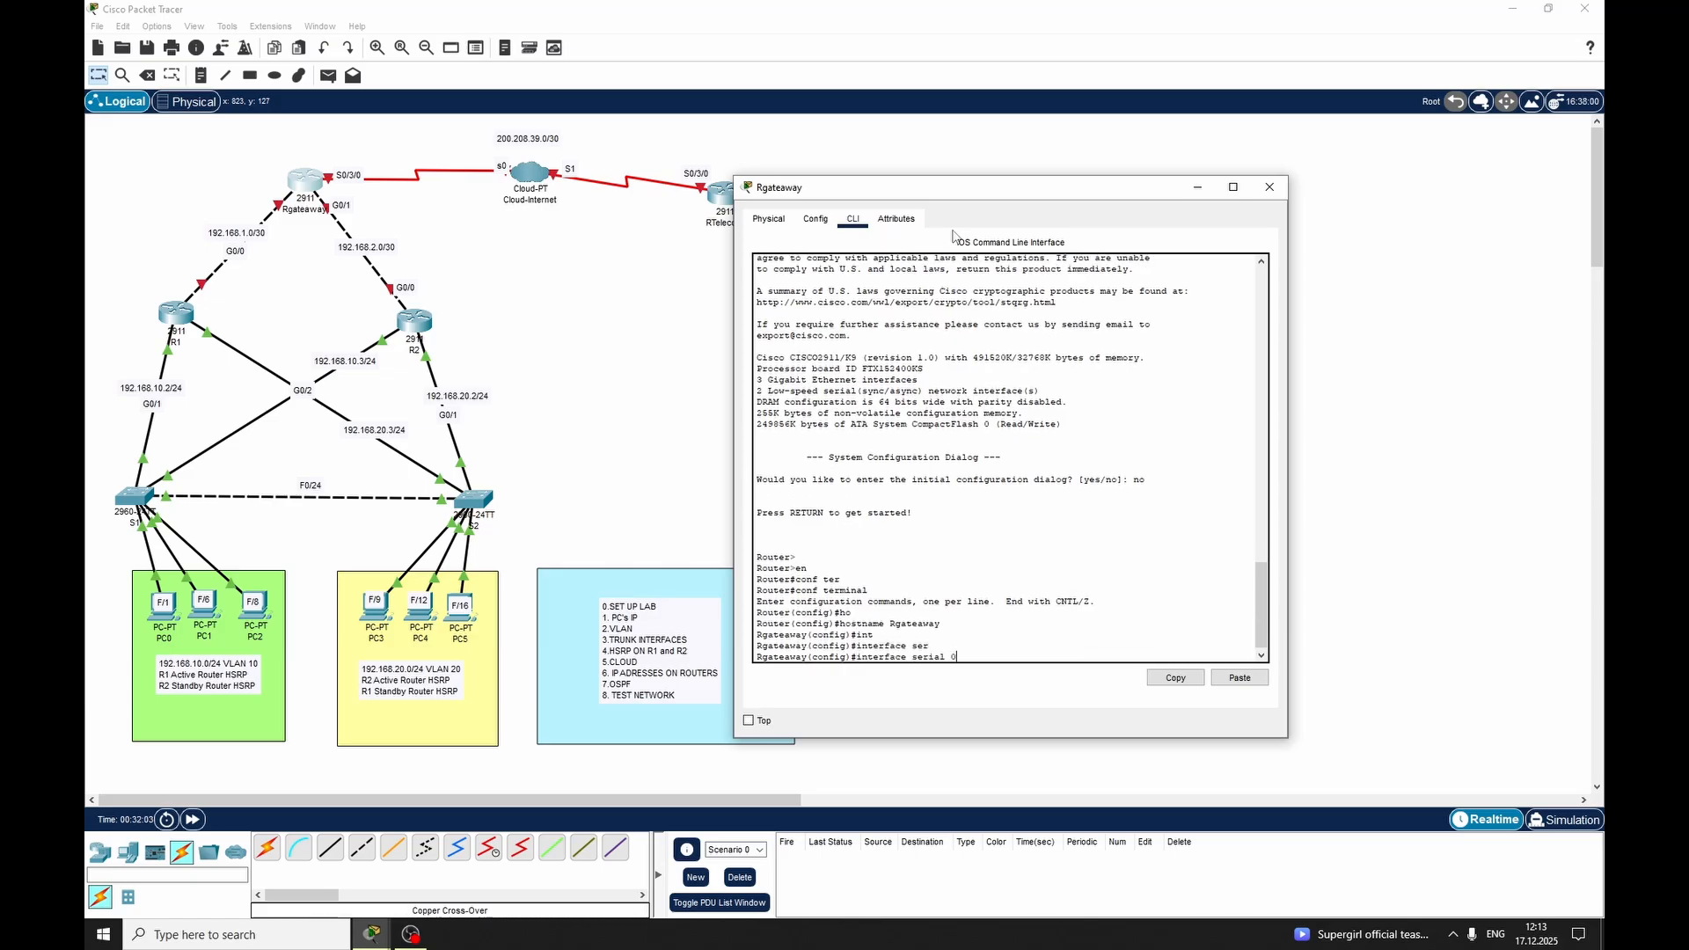
type("/3/0")
key("Return")
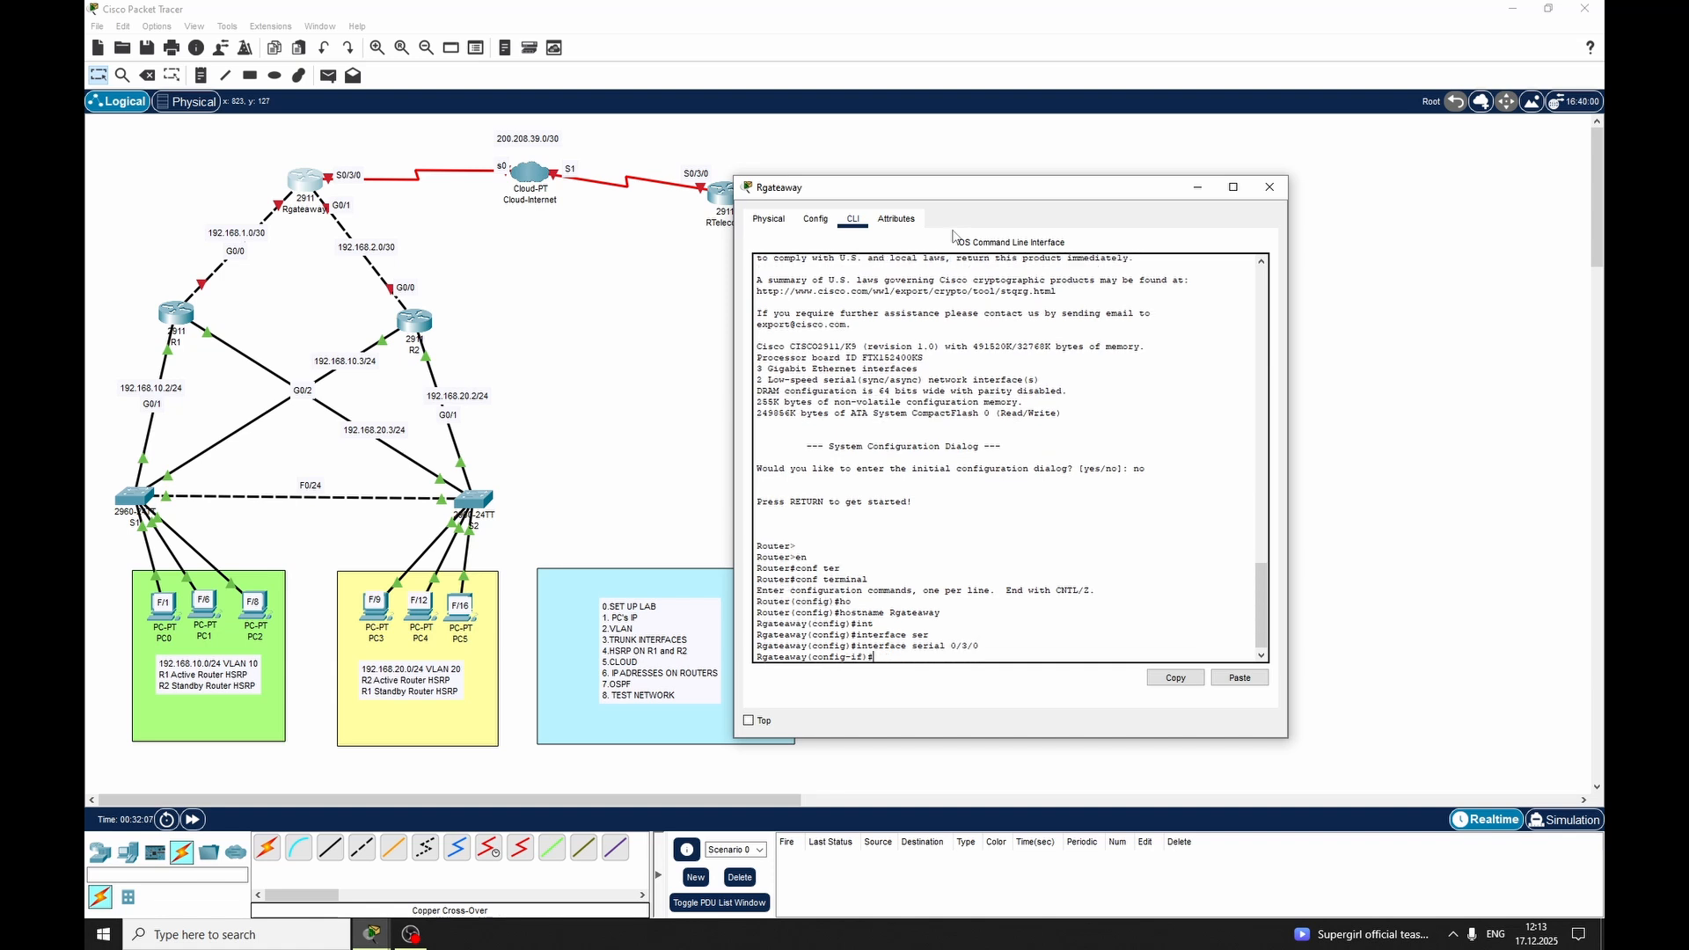
type("en")
key("Tab")
type("fra")
key("Tab")
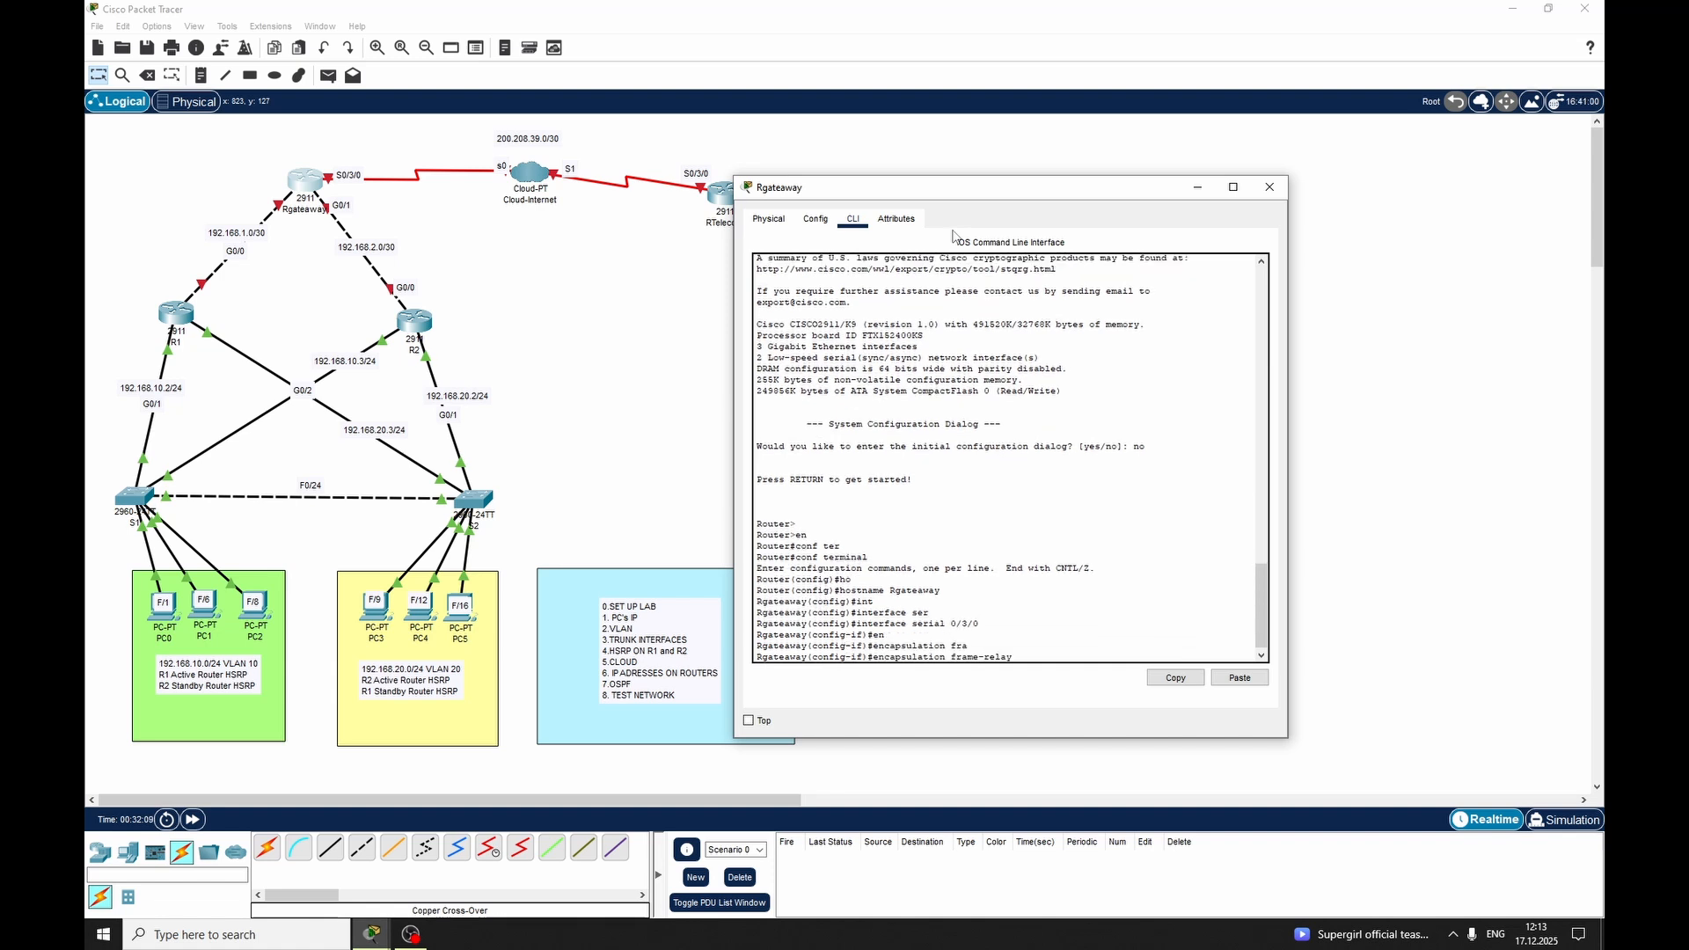
key("Return")
Enable Serial 0/3/0 on Rgateaway with no shutdown, exit interface mode and close the router's window
type("no sh")
key("Tab")
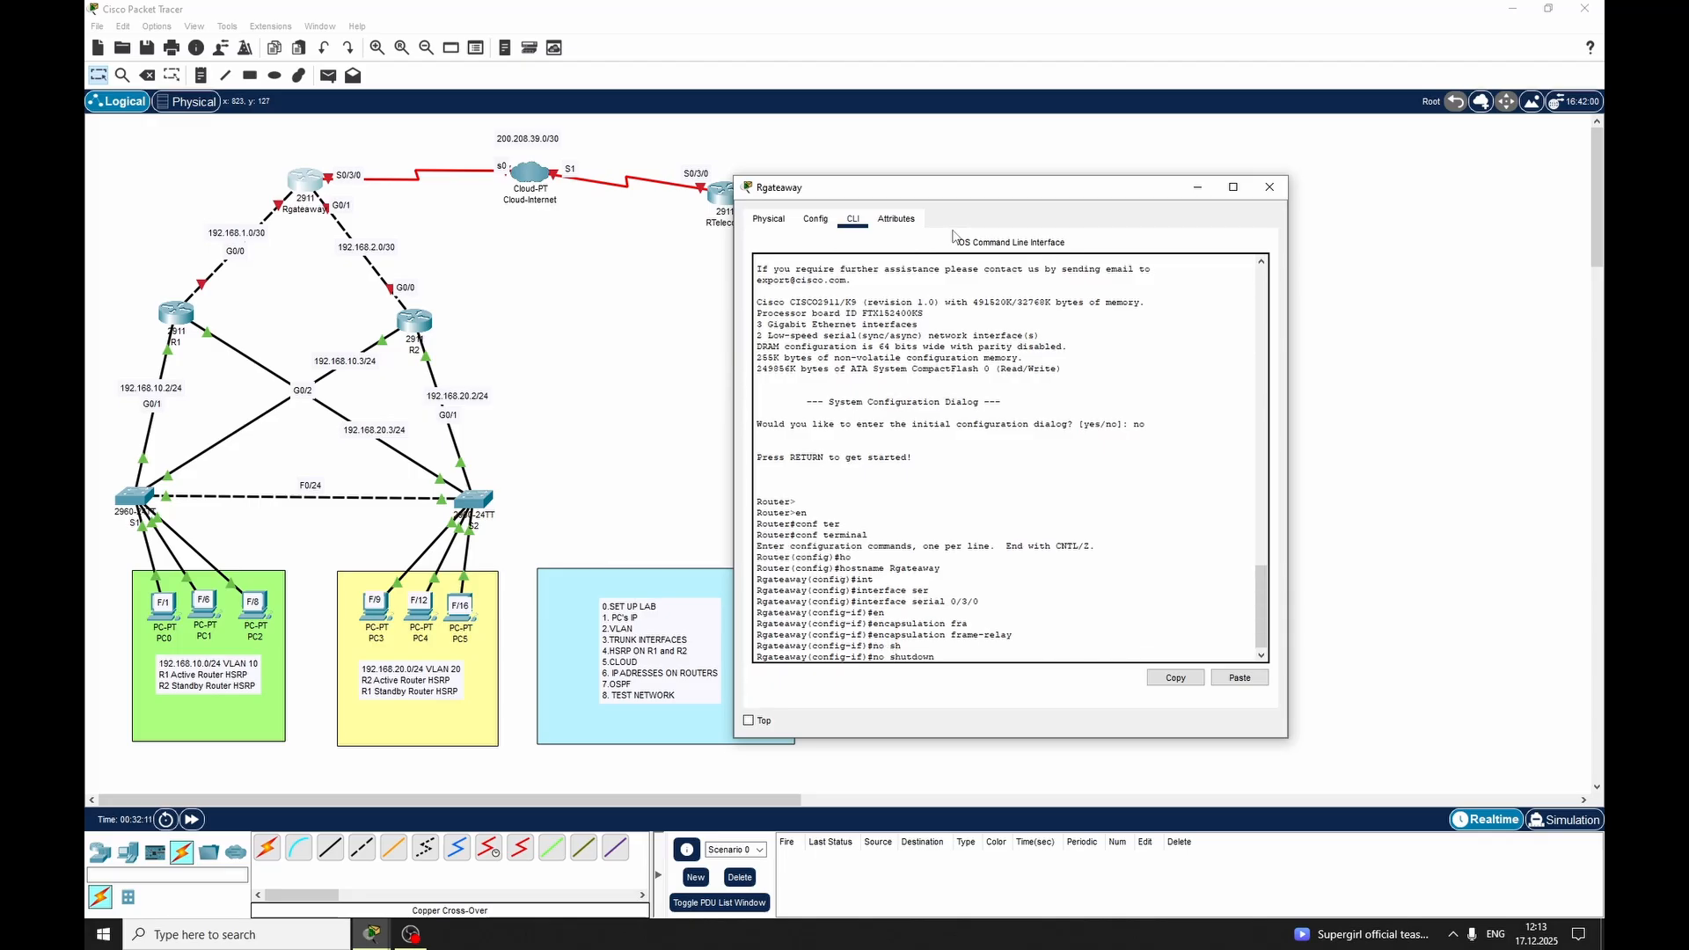
key("Return")
key("Return")
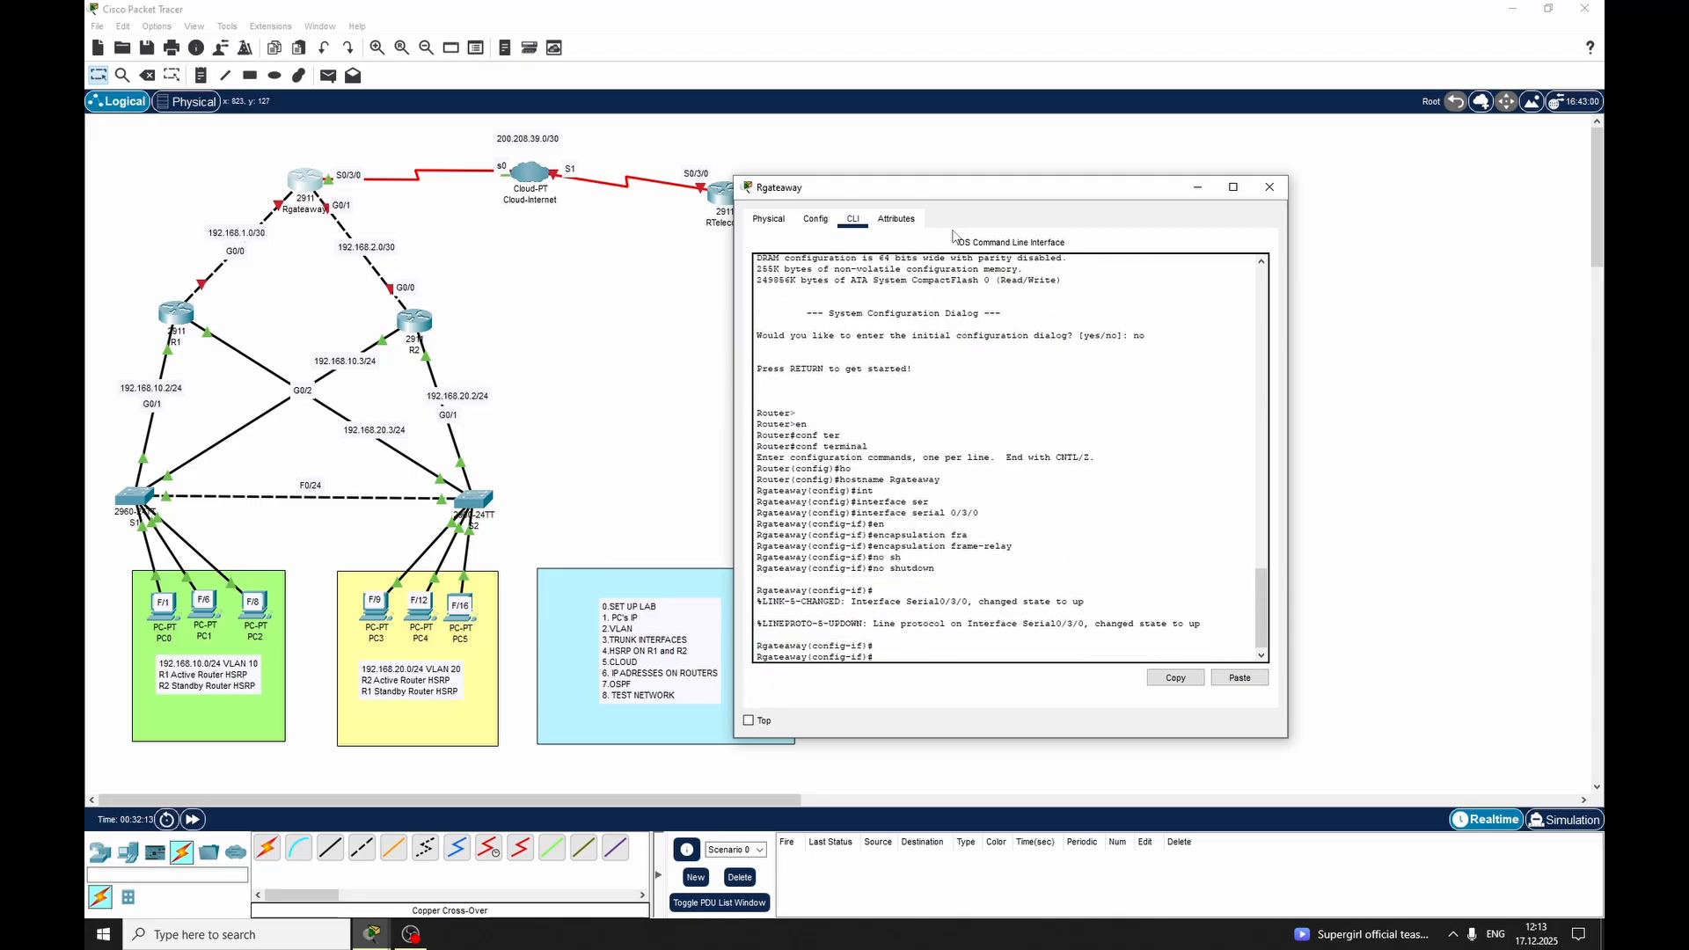
type("exit")
key("Return")
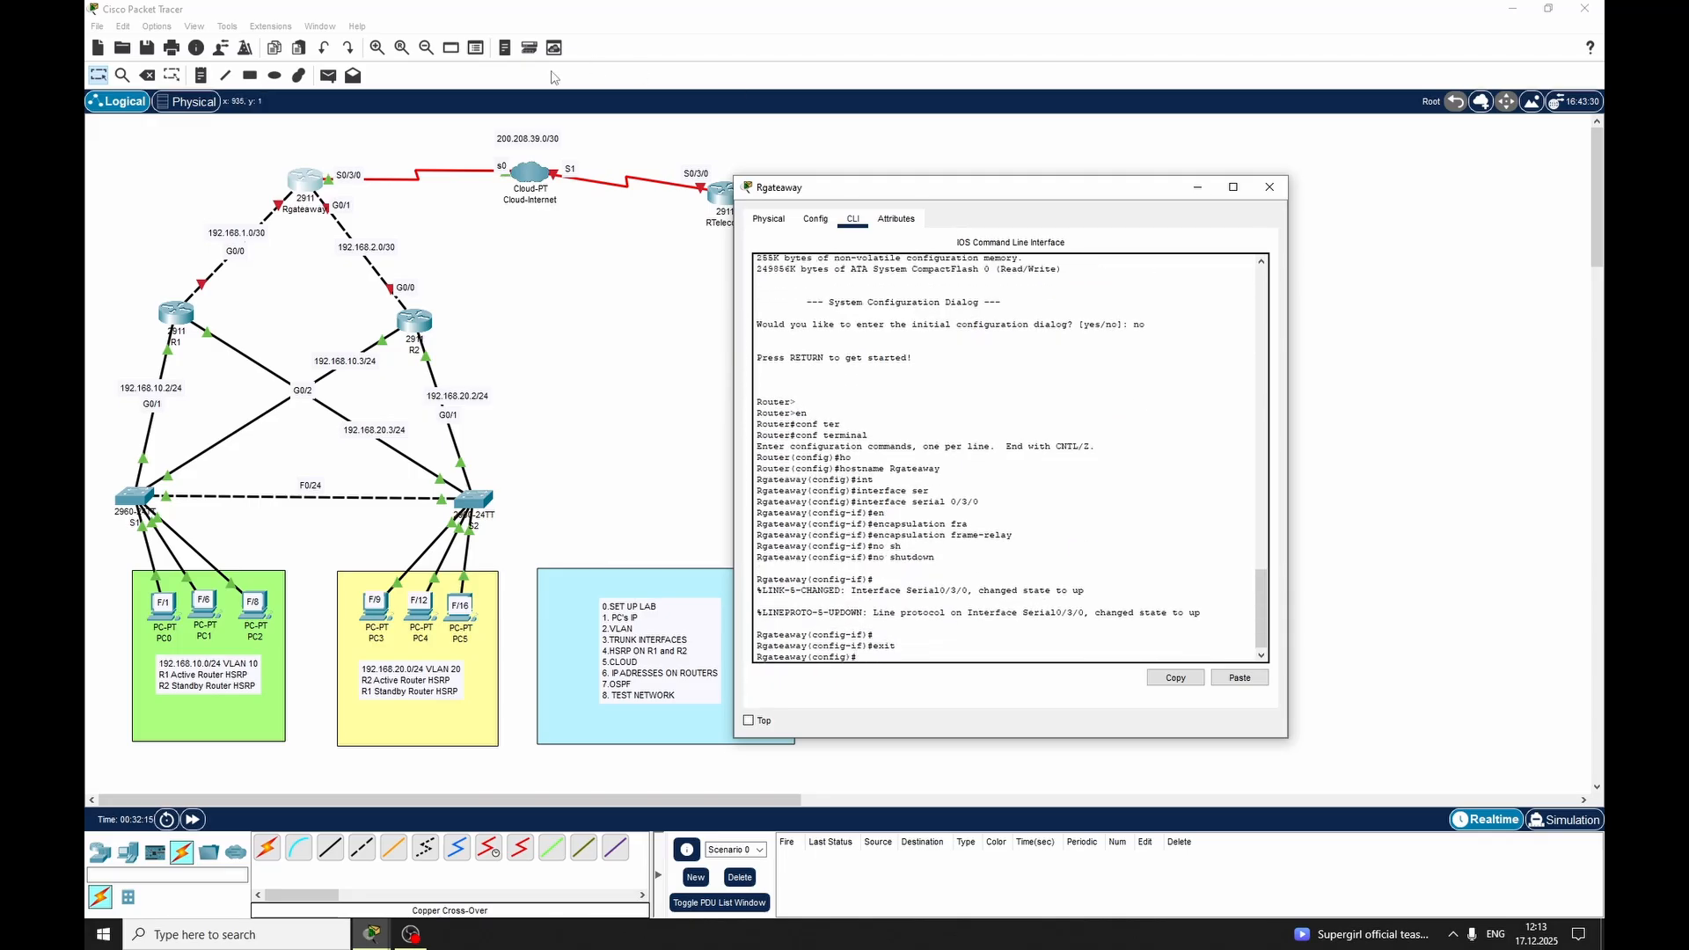
left_click(497, 170)
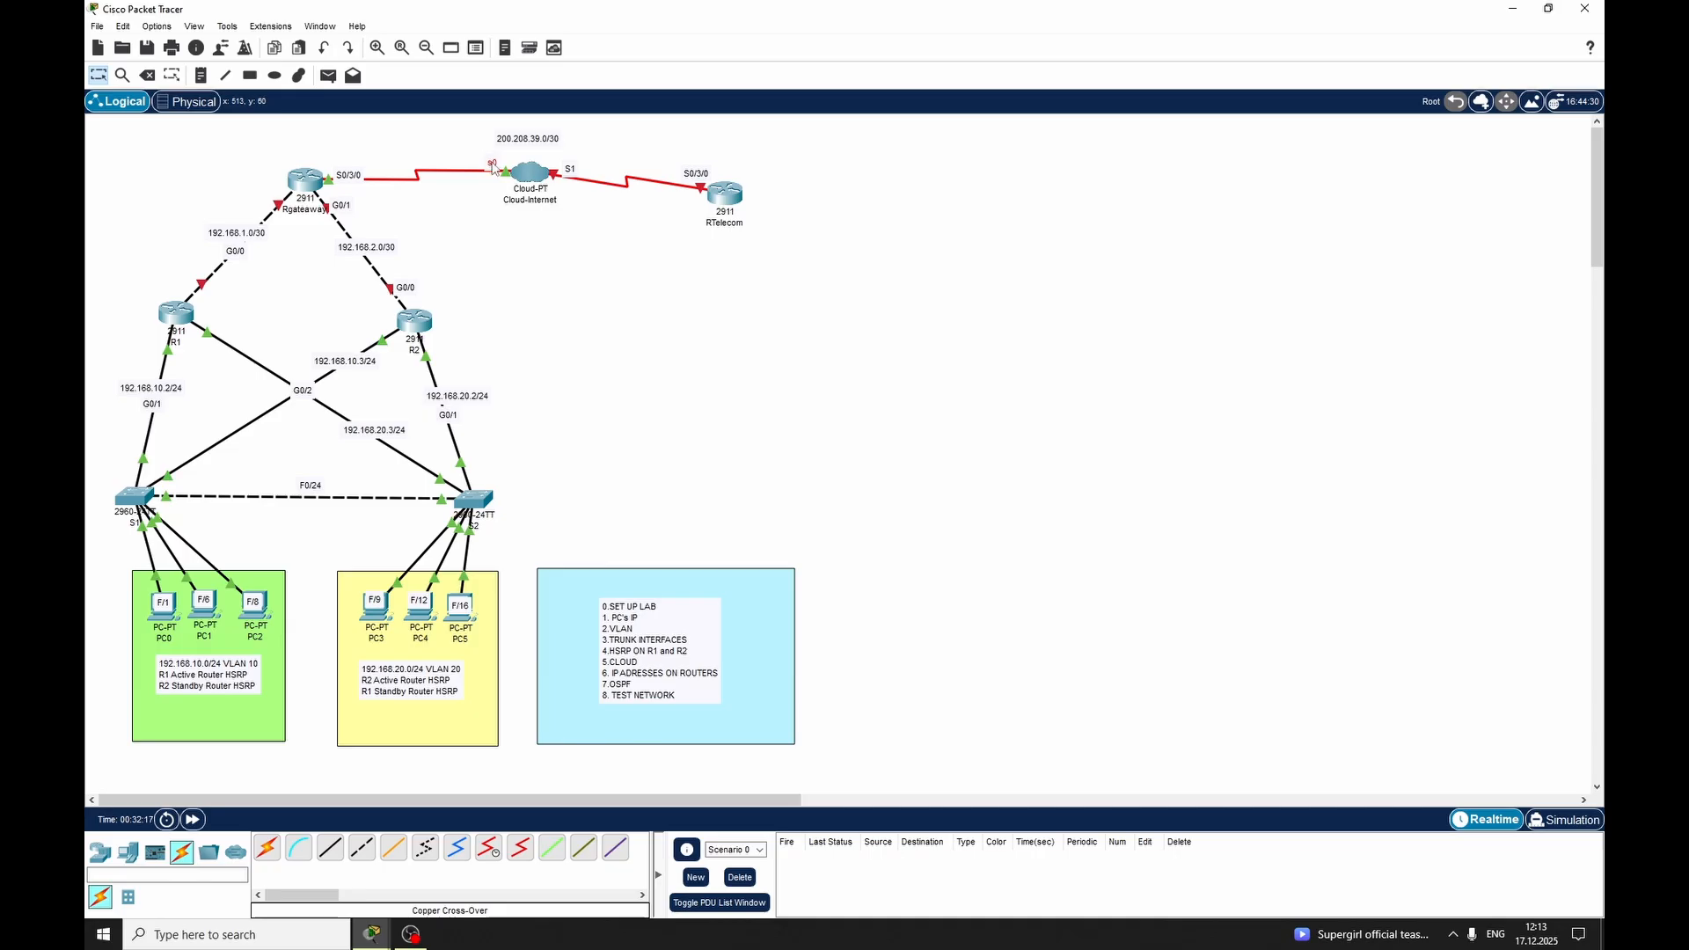
left_click(377, 933)
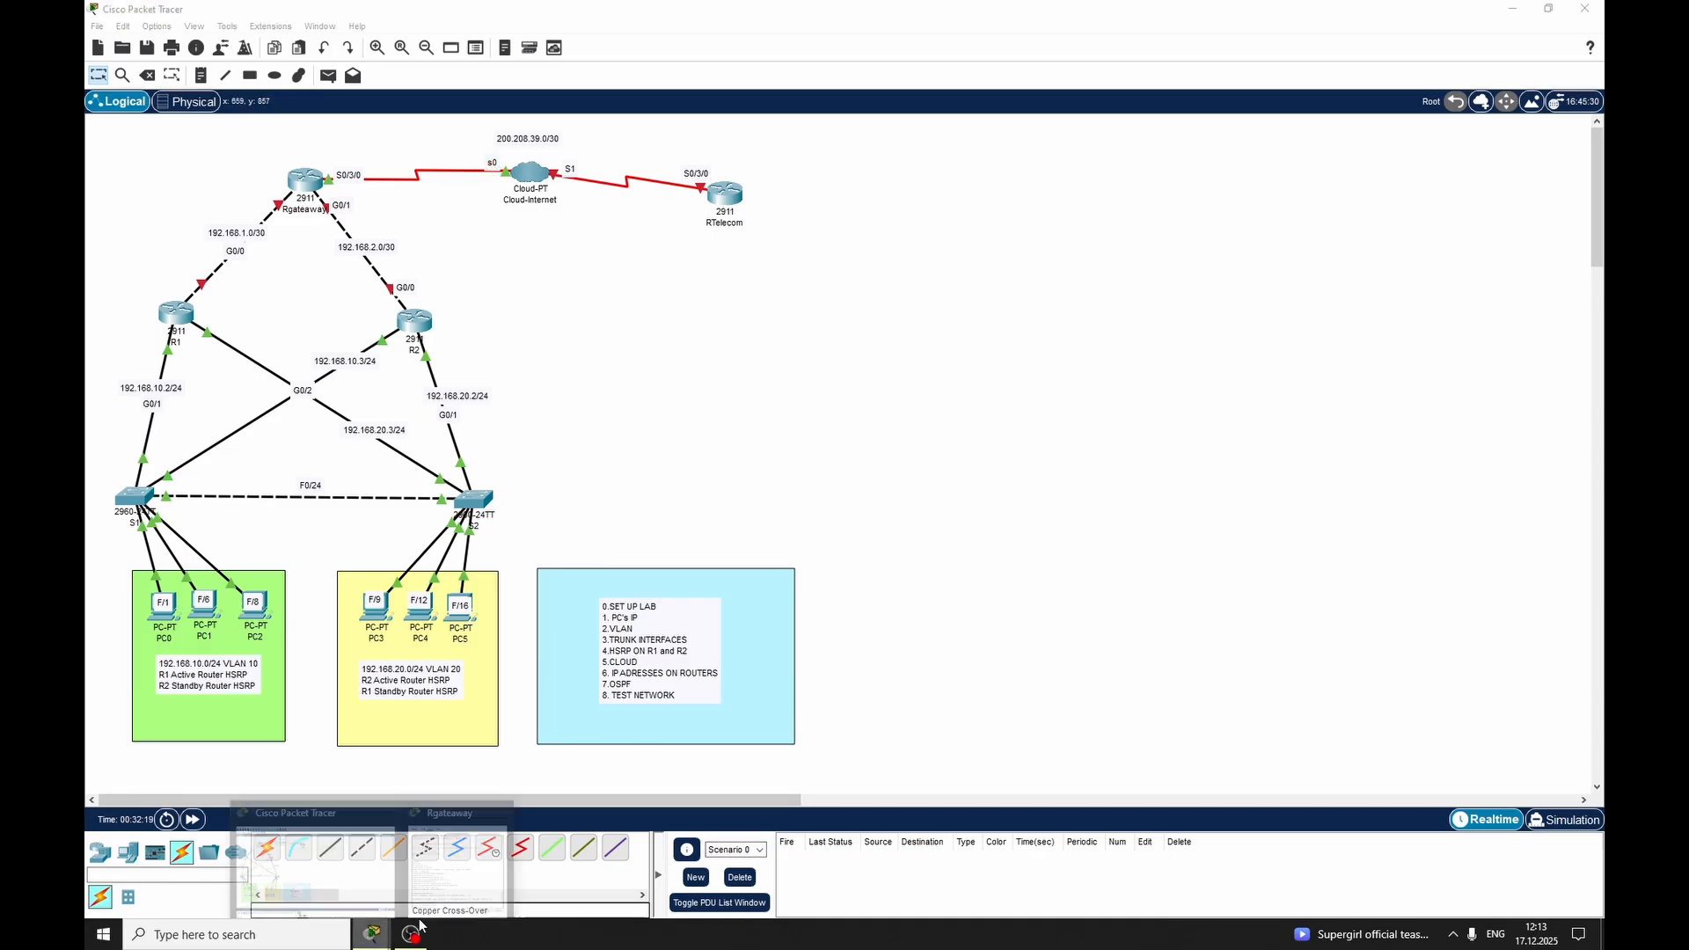
left_click(447, 866)
left_click(1269, 186)
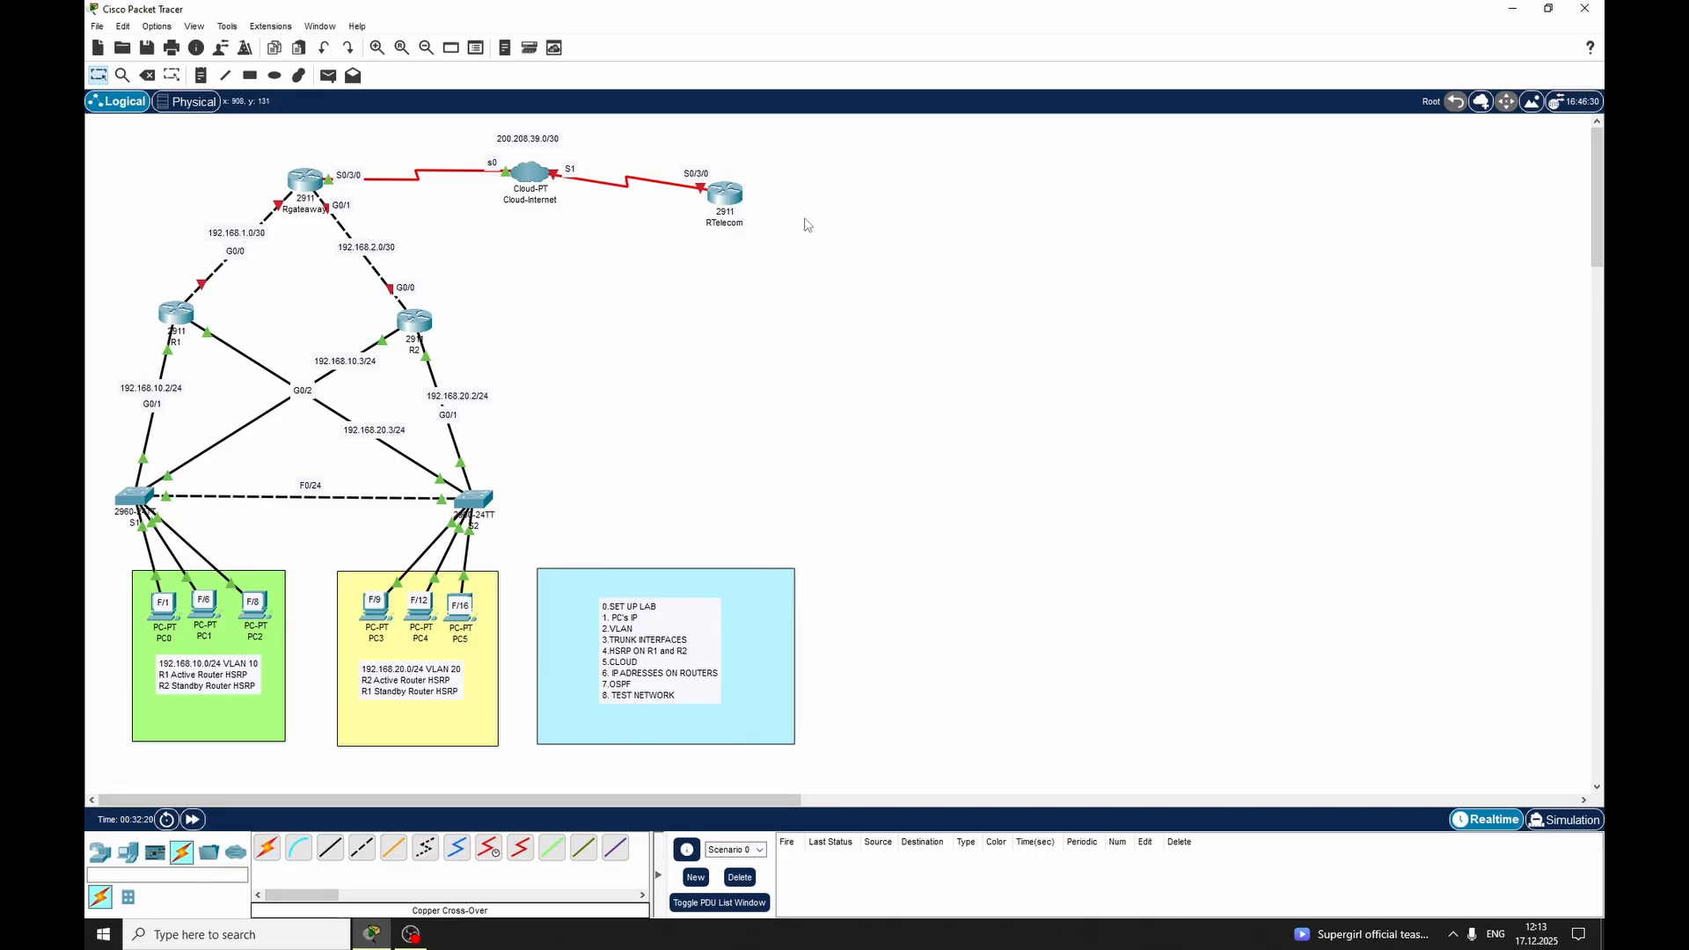
Open the RTelecom router's command line, decline the initial configuration dialog and enter global configuration mode
left_click(723, 193)
left_click(737, 263)
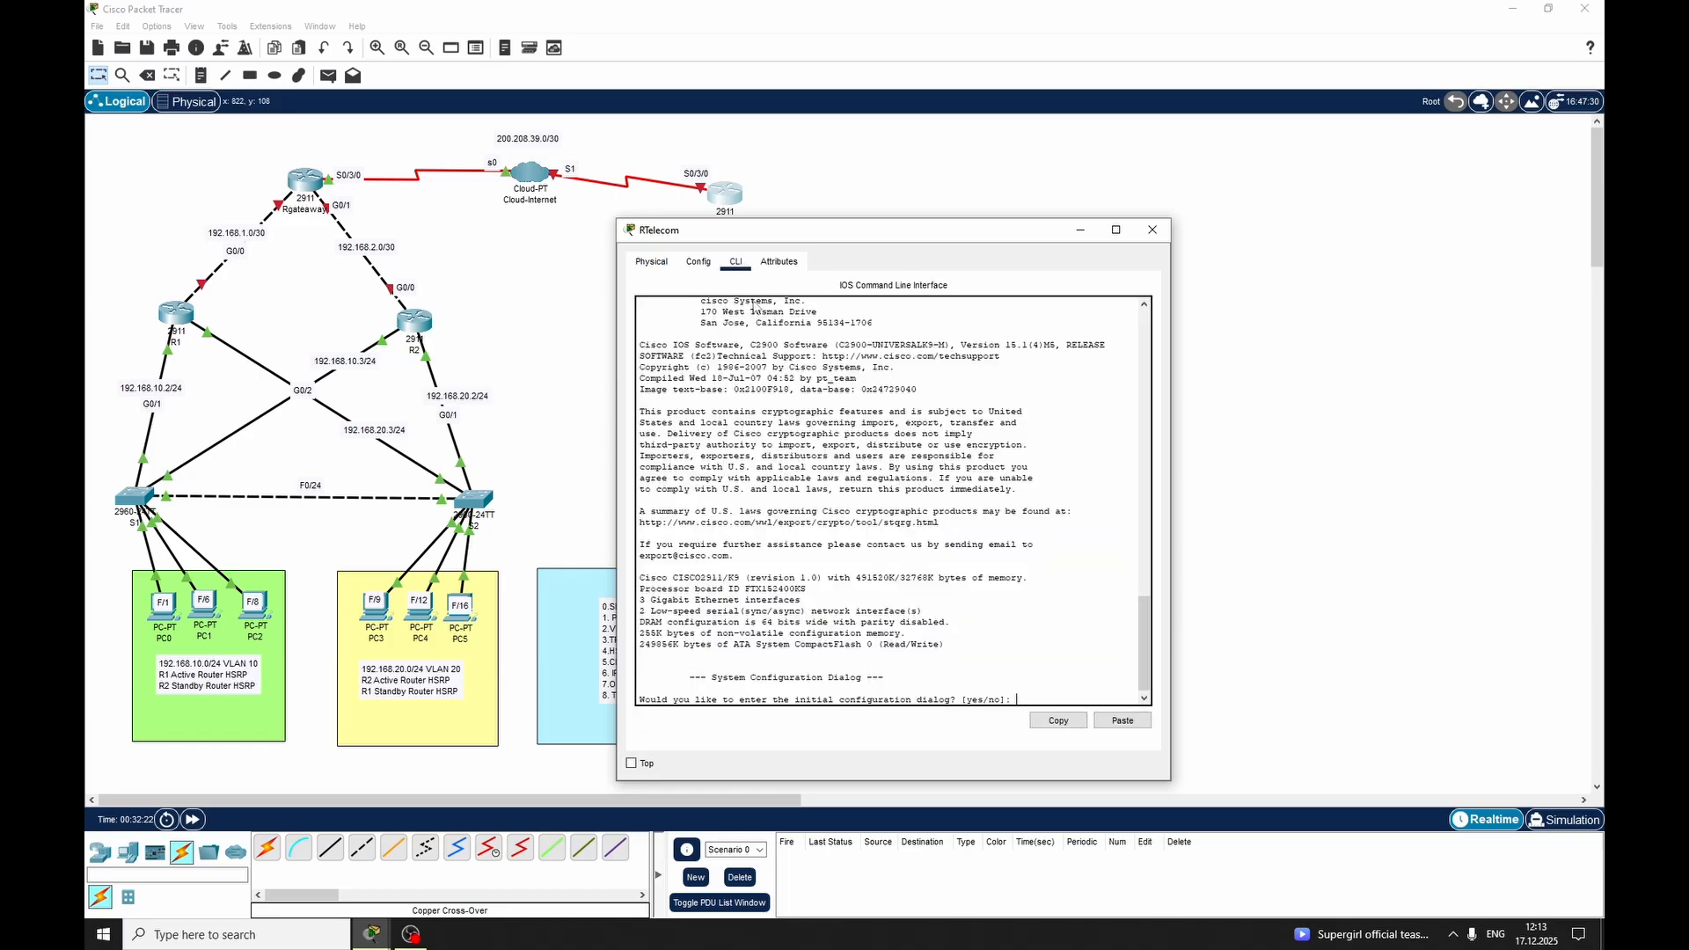
type("no")
key("Return")
key("Return")
type("en")
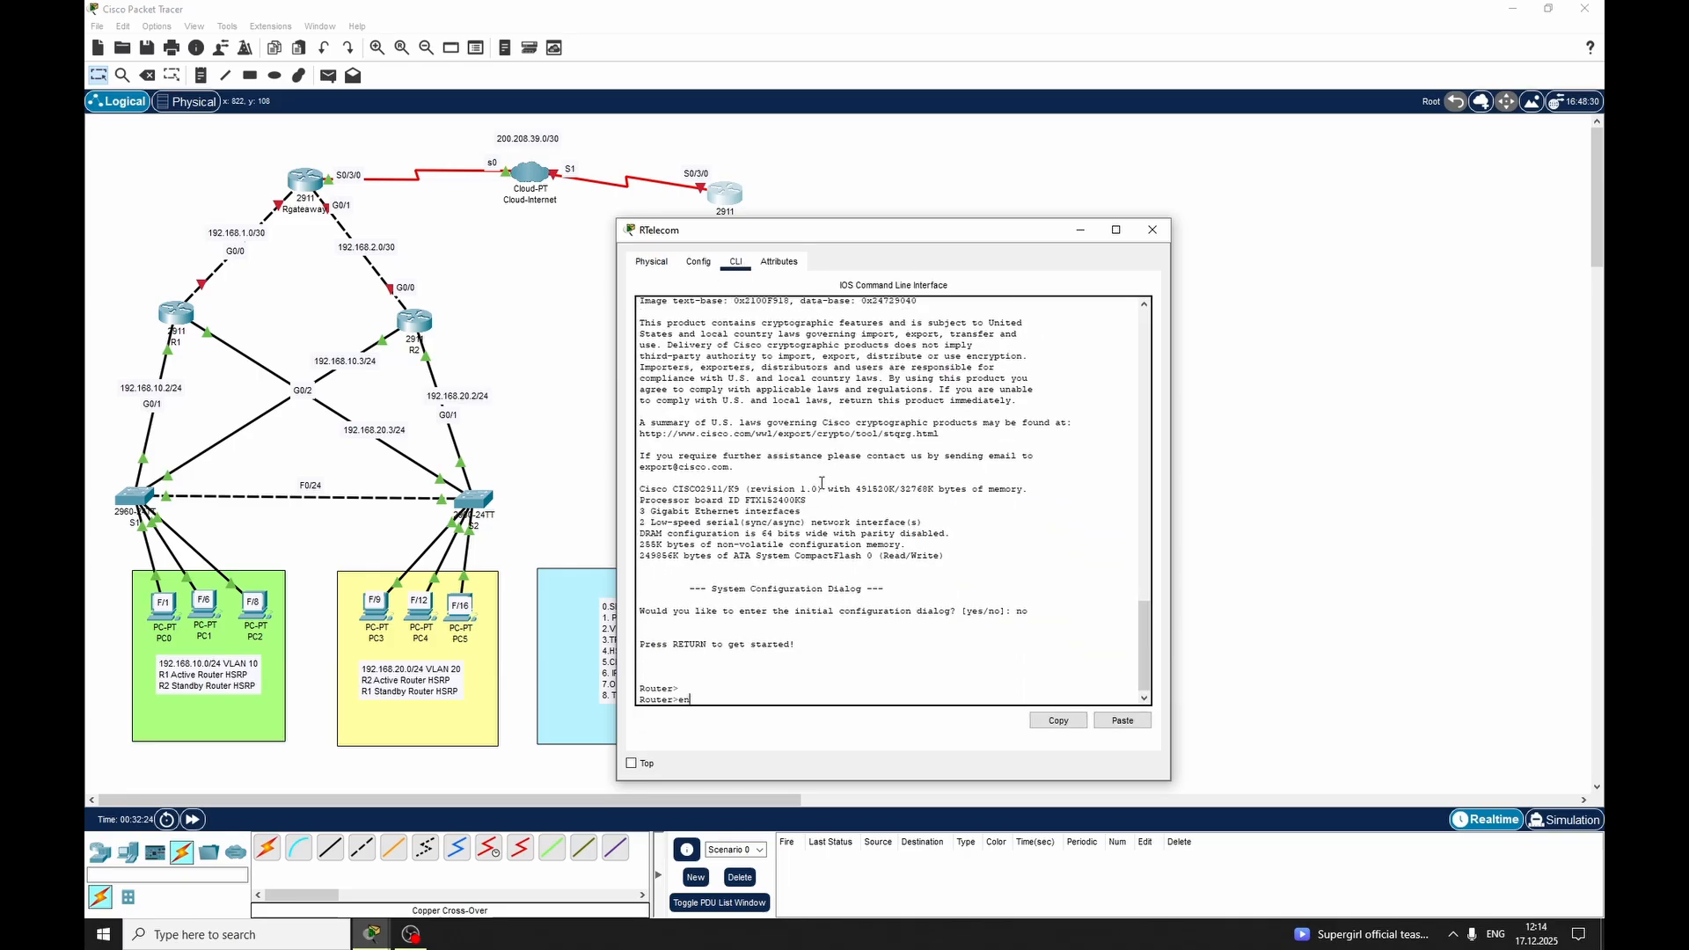
key("Return")
type("conf t")
type("er")
key("Tab")
Set the telecom router's hostname to Rtelecom
key("Return")
type("hostname")
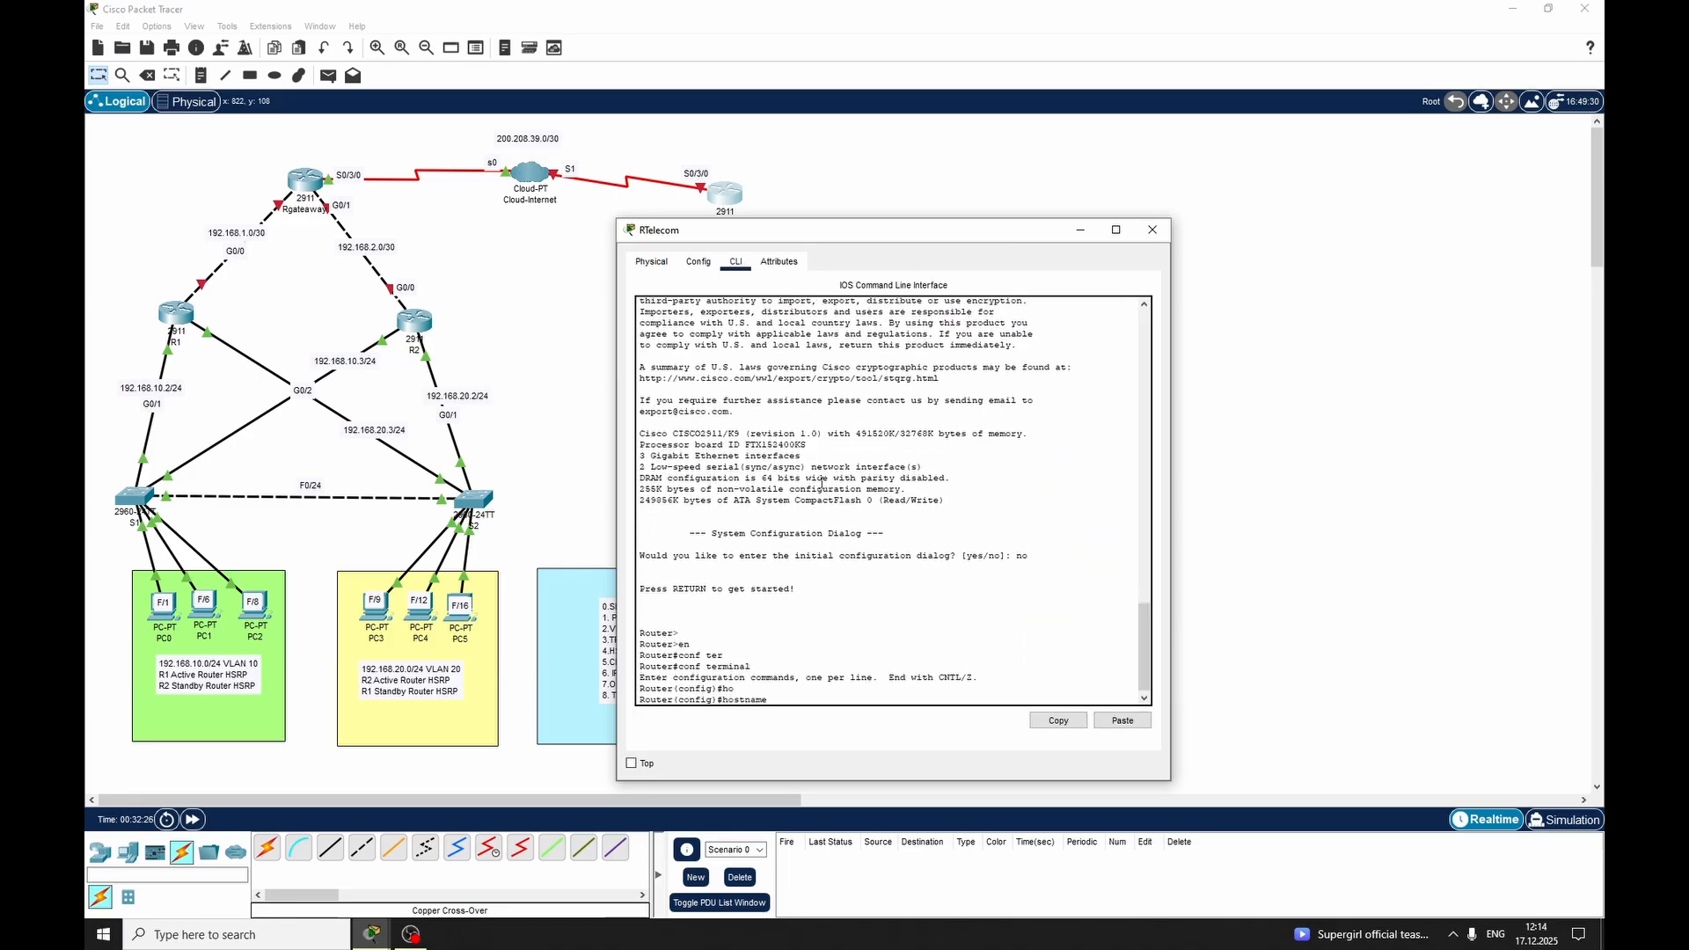
key("Tab")
type("Rtelecom")
key("Return")
Set Frame Relay encapsulation on interface Serial 0/3/0 of Rtelecom
type("int")
key("Tab")
type("s")
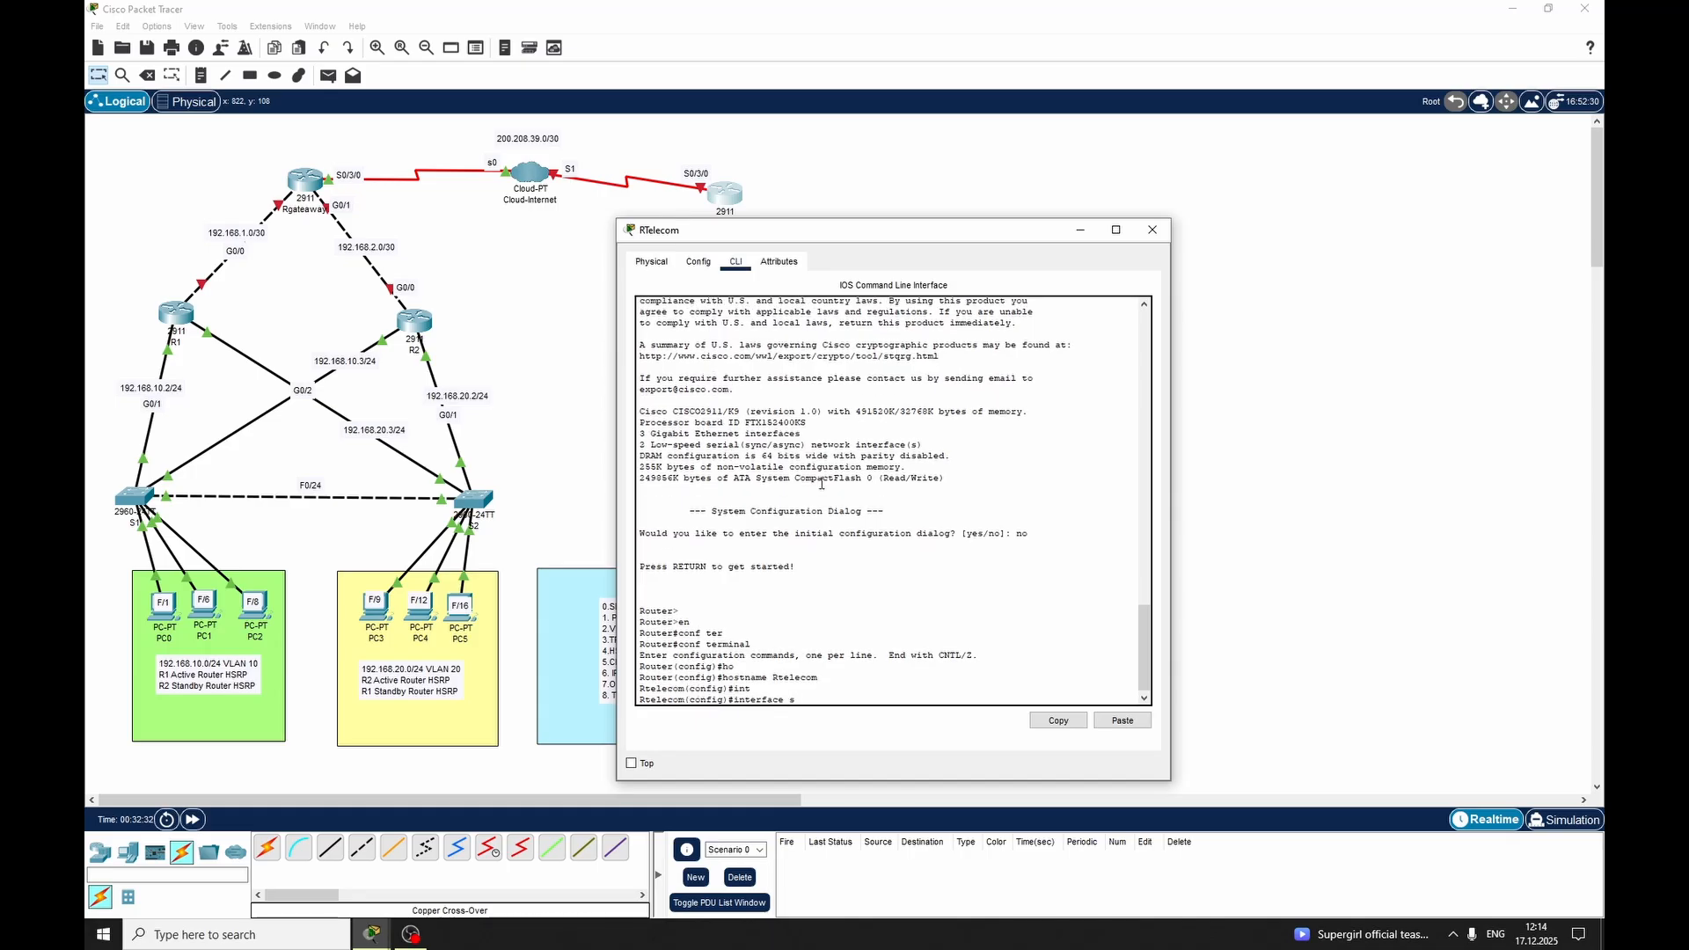
type("er")
key("Tab")
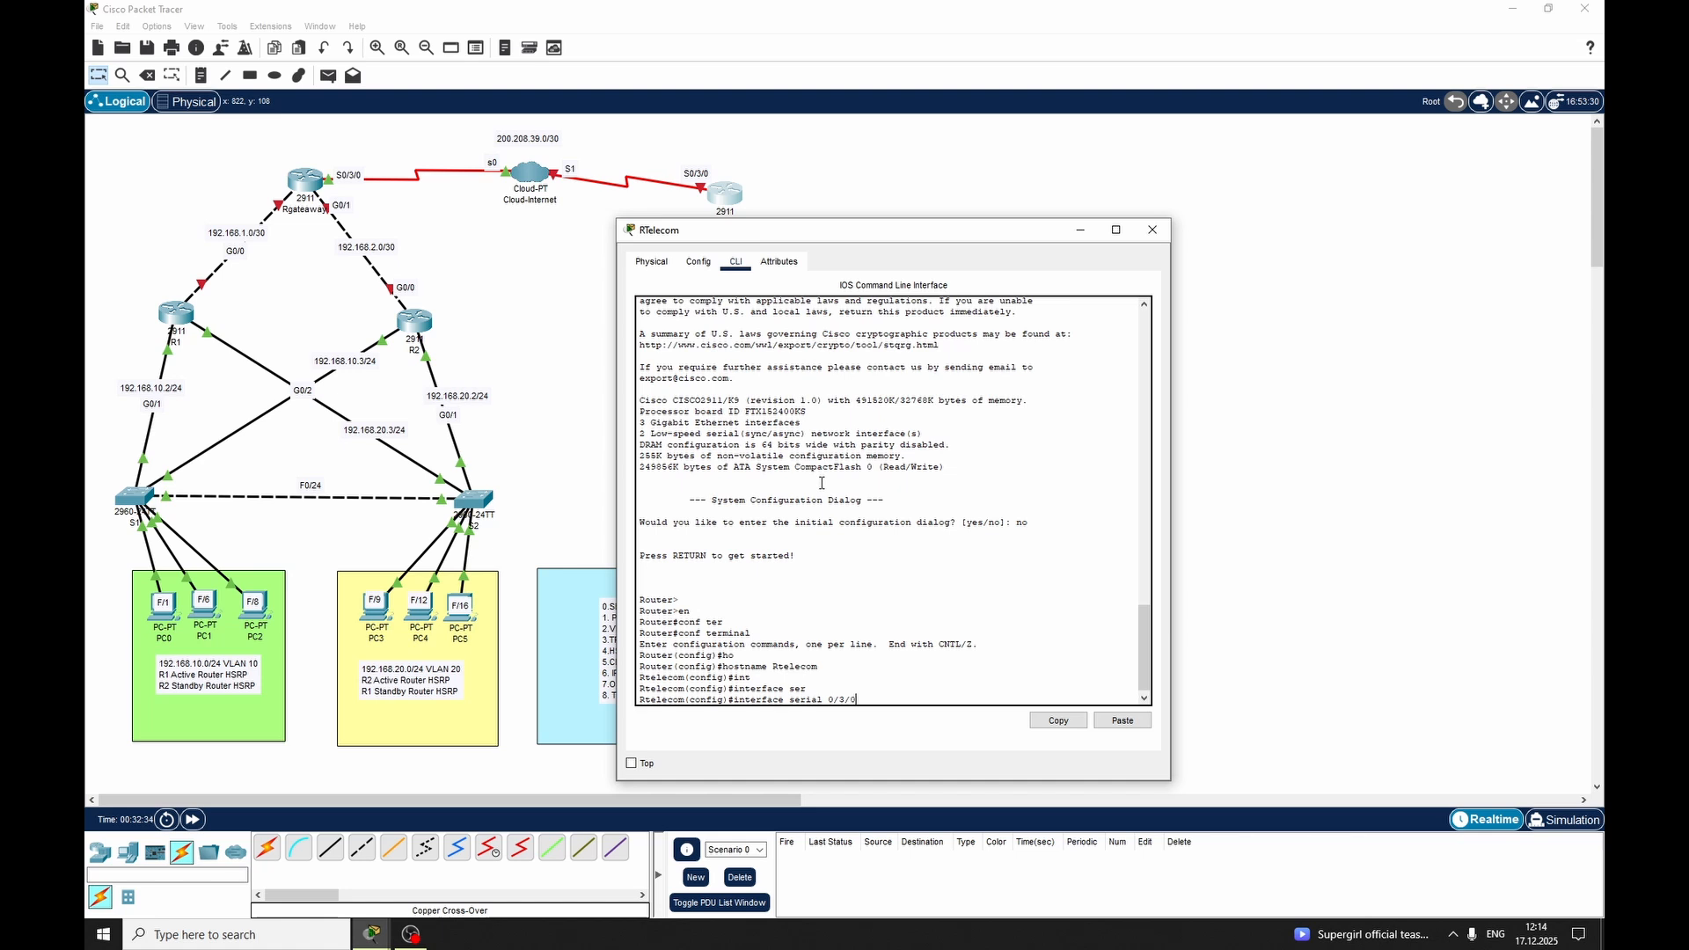
type("0/3/0")
key("Return")
type("en")
key("Tab")
type("fra")
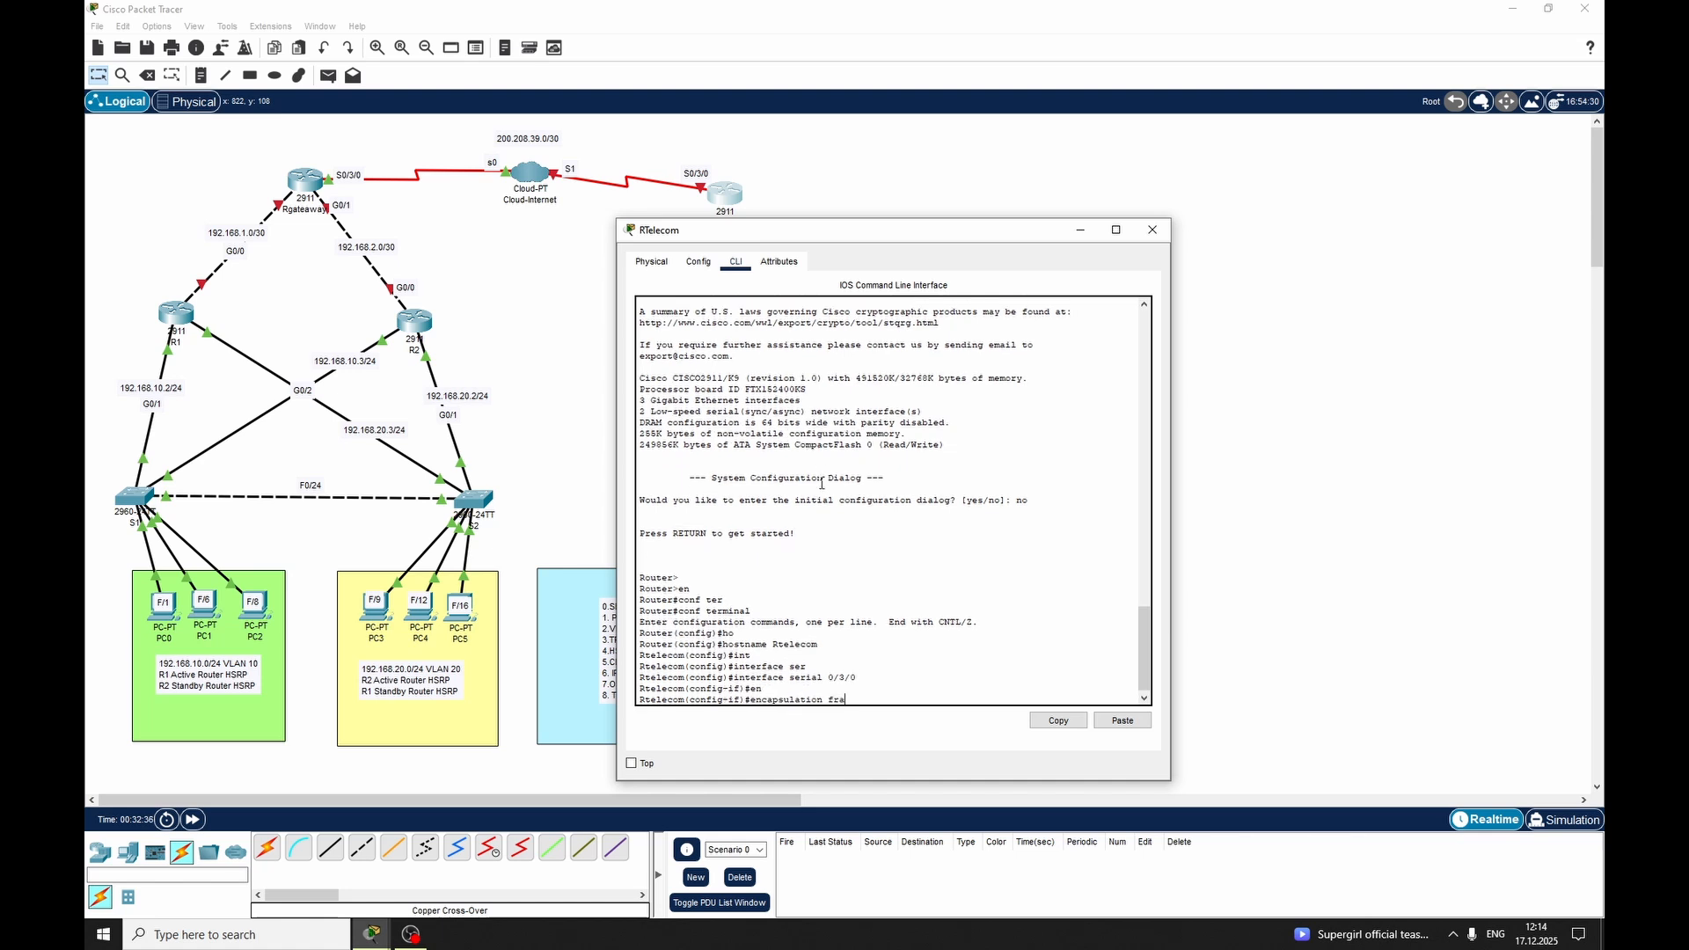
key("Tab")
key("Return")
Enable Serial 0/3/0 on Rtelecom with no shutdown, exit interface mode and close the router's window
type("no s")
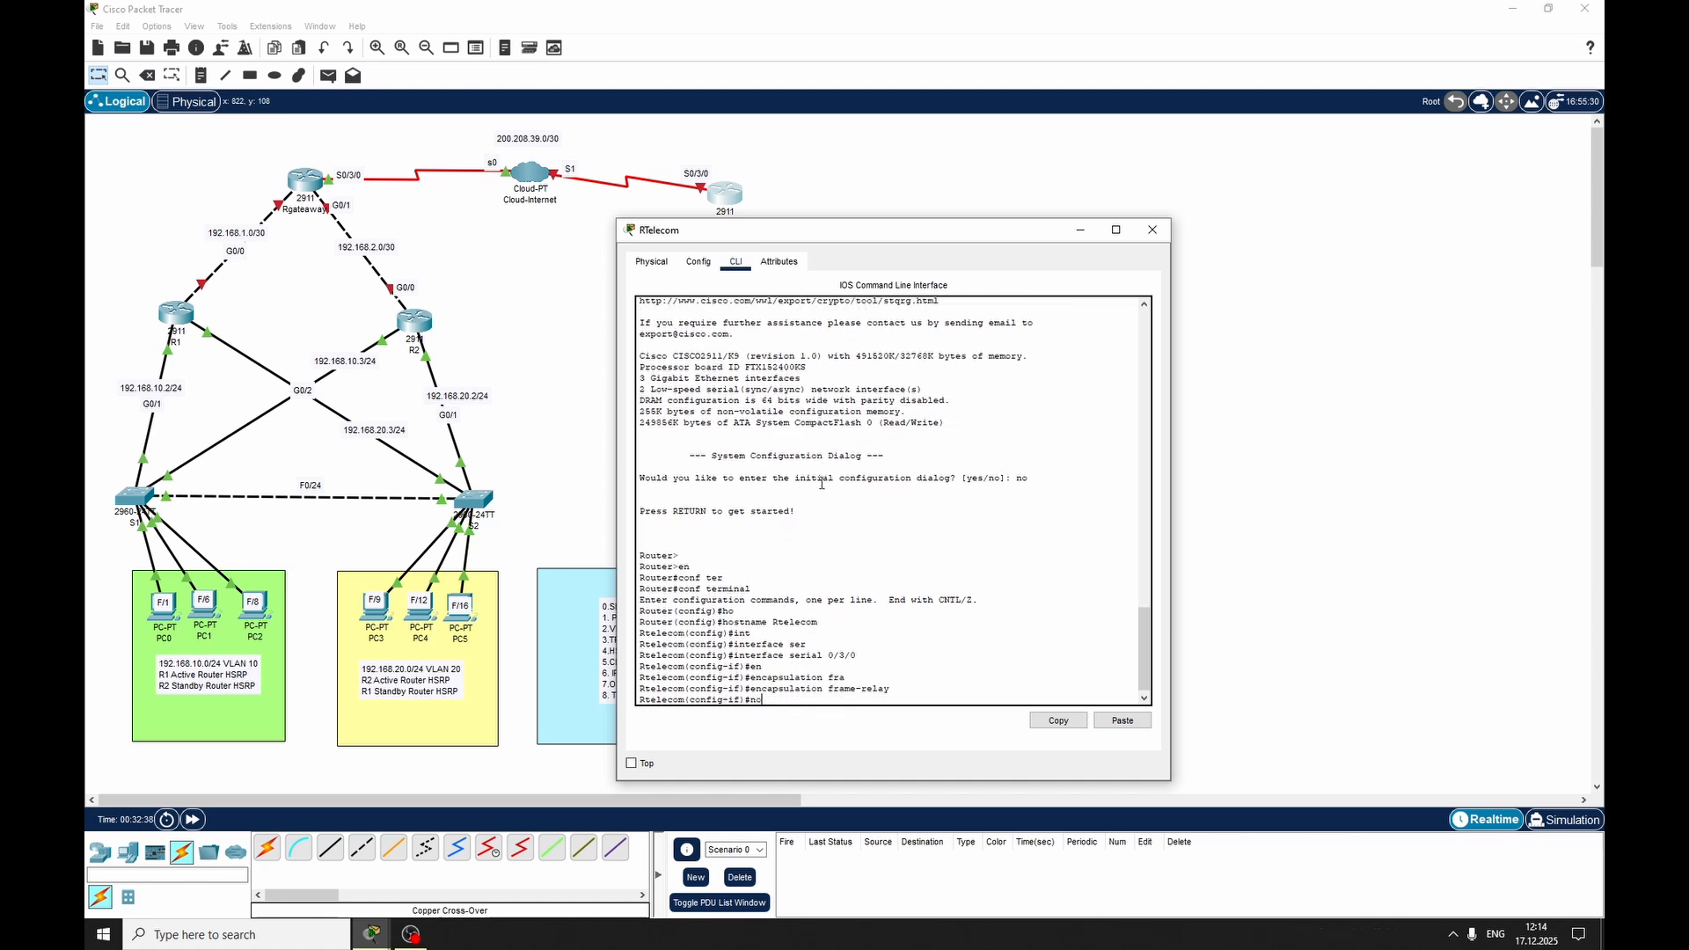
key("Tab")
key("BackSpace")
type("sh")
key("Tab")
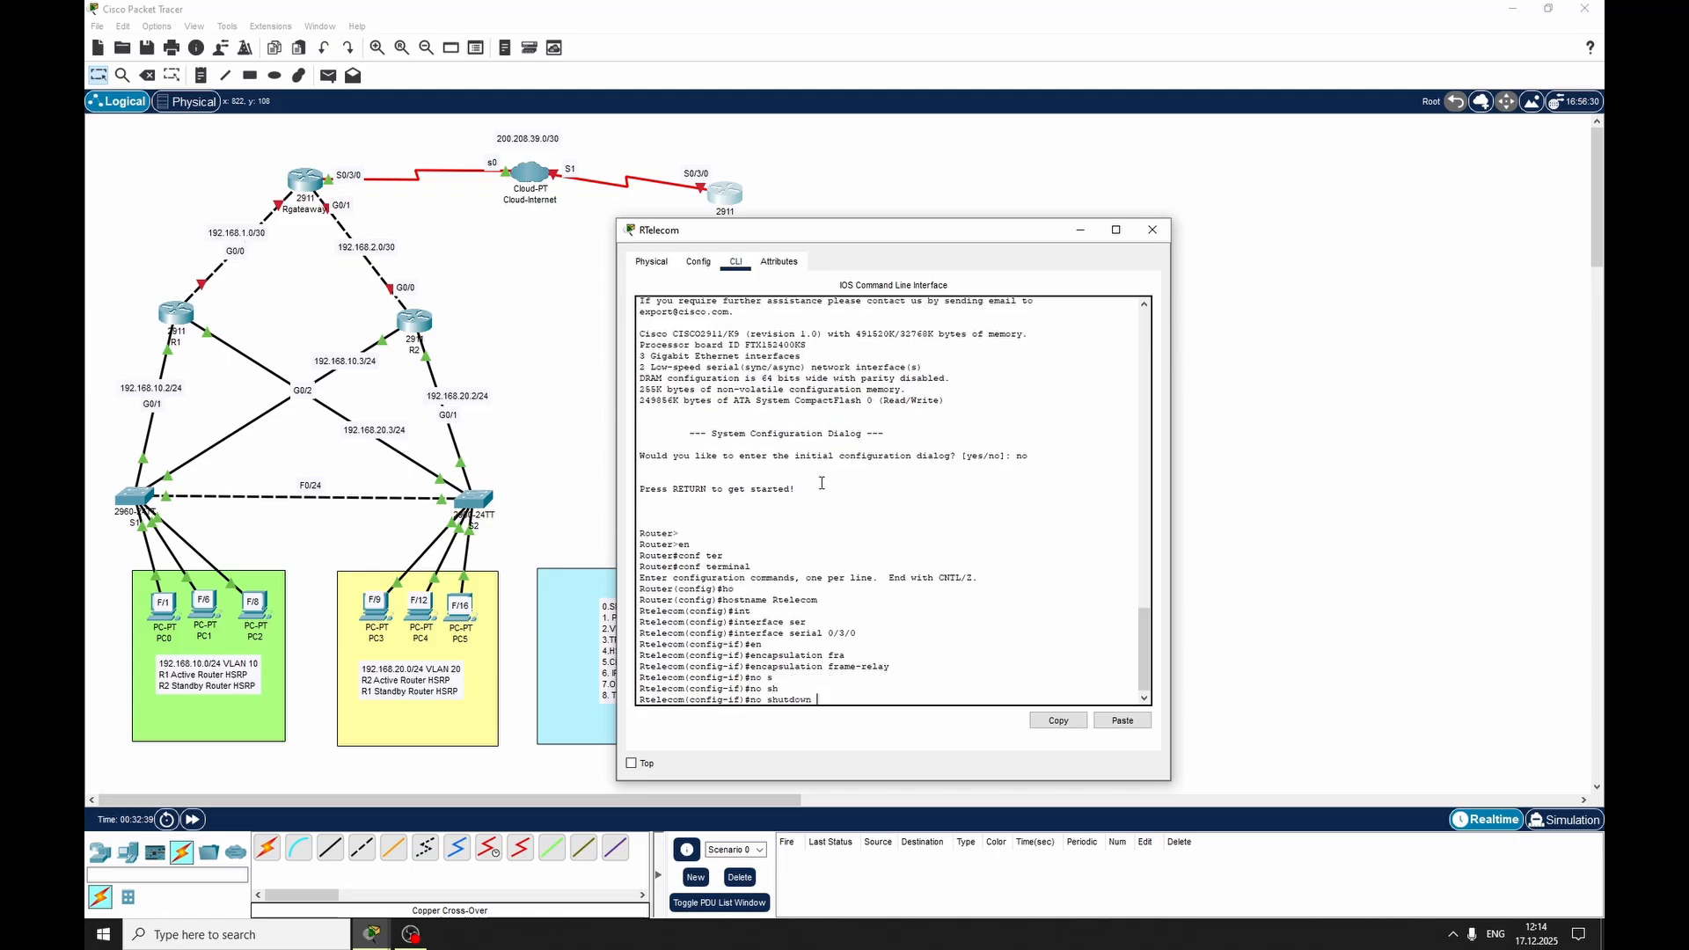
key("Return")
key("Return")
type("exit")
key("Return")
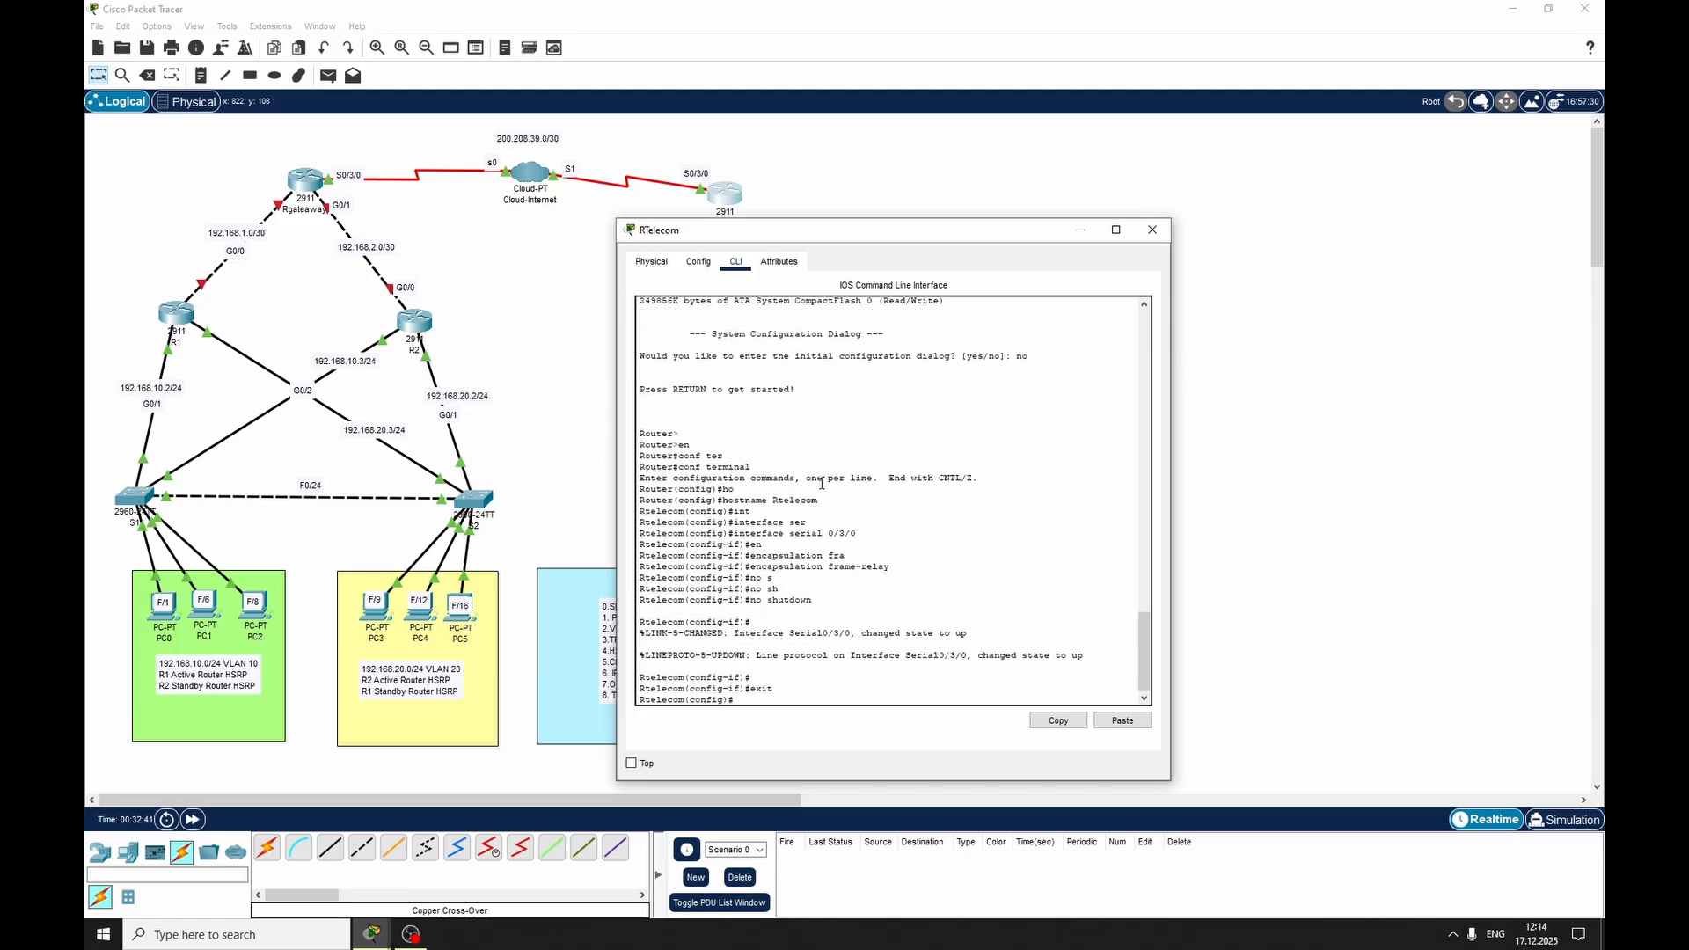
left_click(1153, 229)
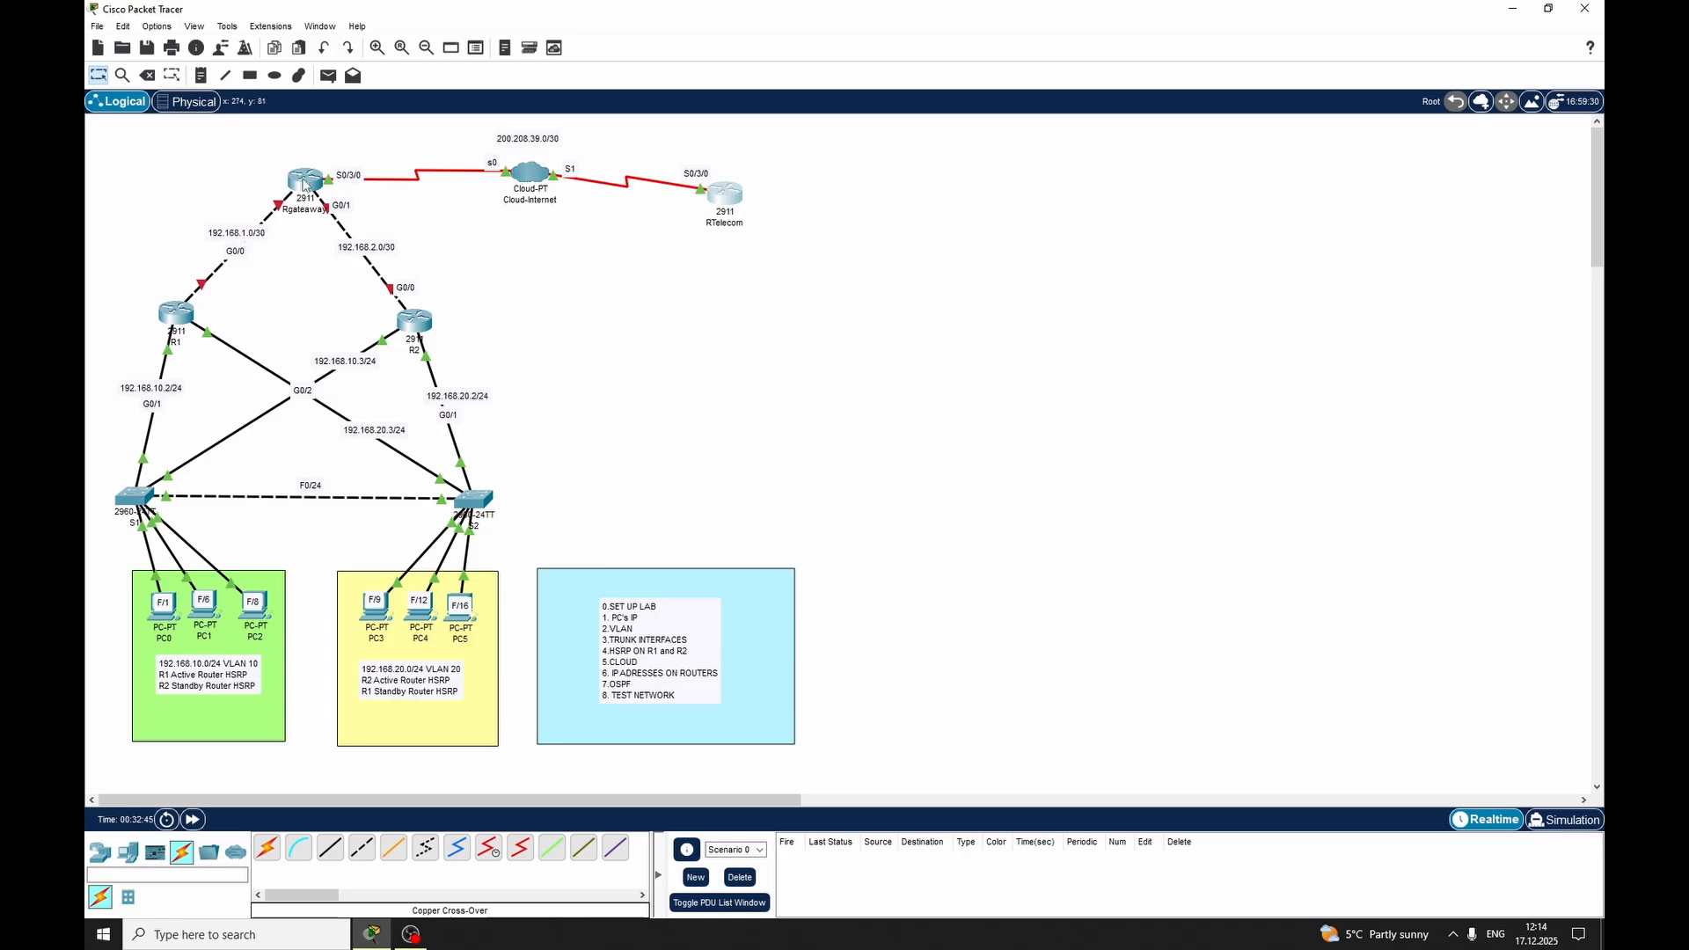
Create the point-to-point subinterface Serial 0/3/0.101 on the Rgateaway router
left_click(326, 185)
left_click_drag(762, 243, 960, 194)
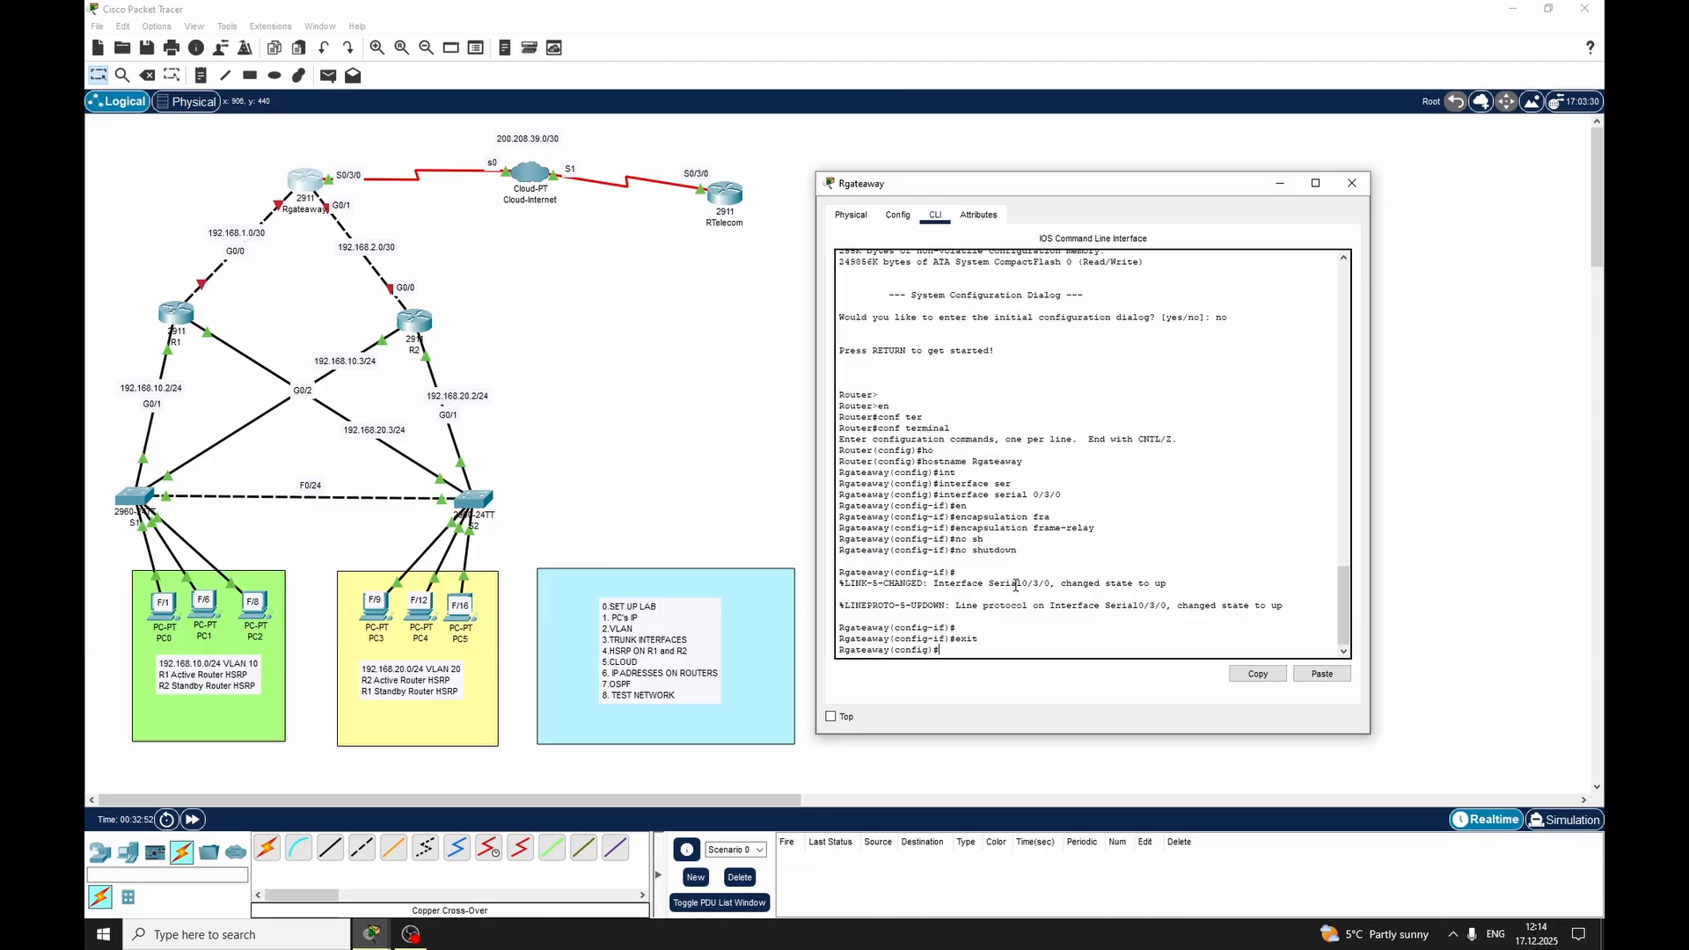
type("t")
key("Tab")
type("ser")
key("Tab")
type("0")
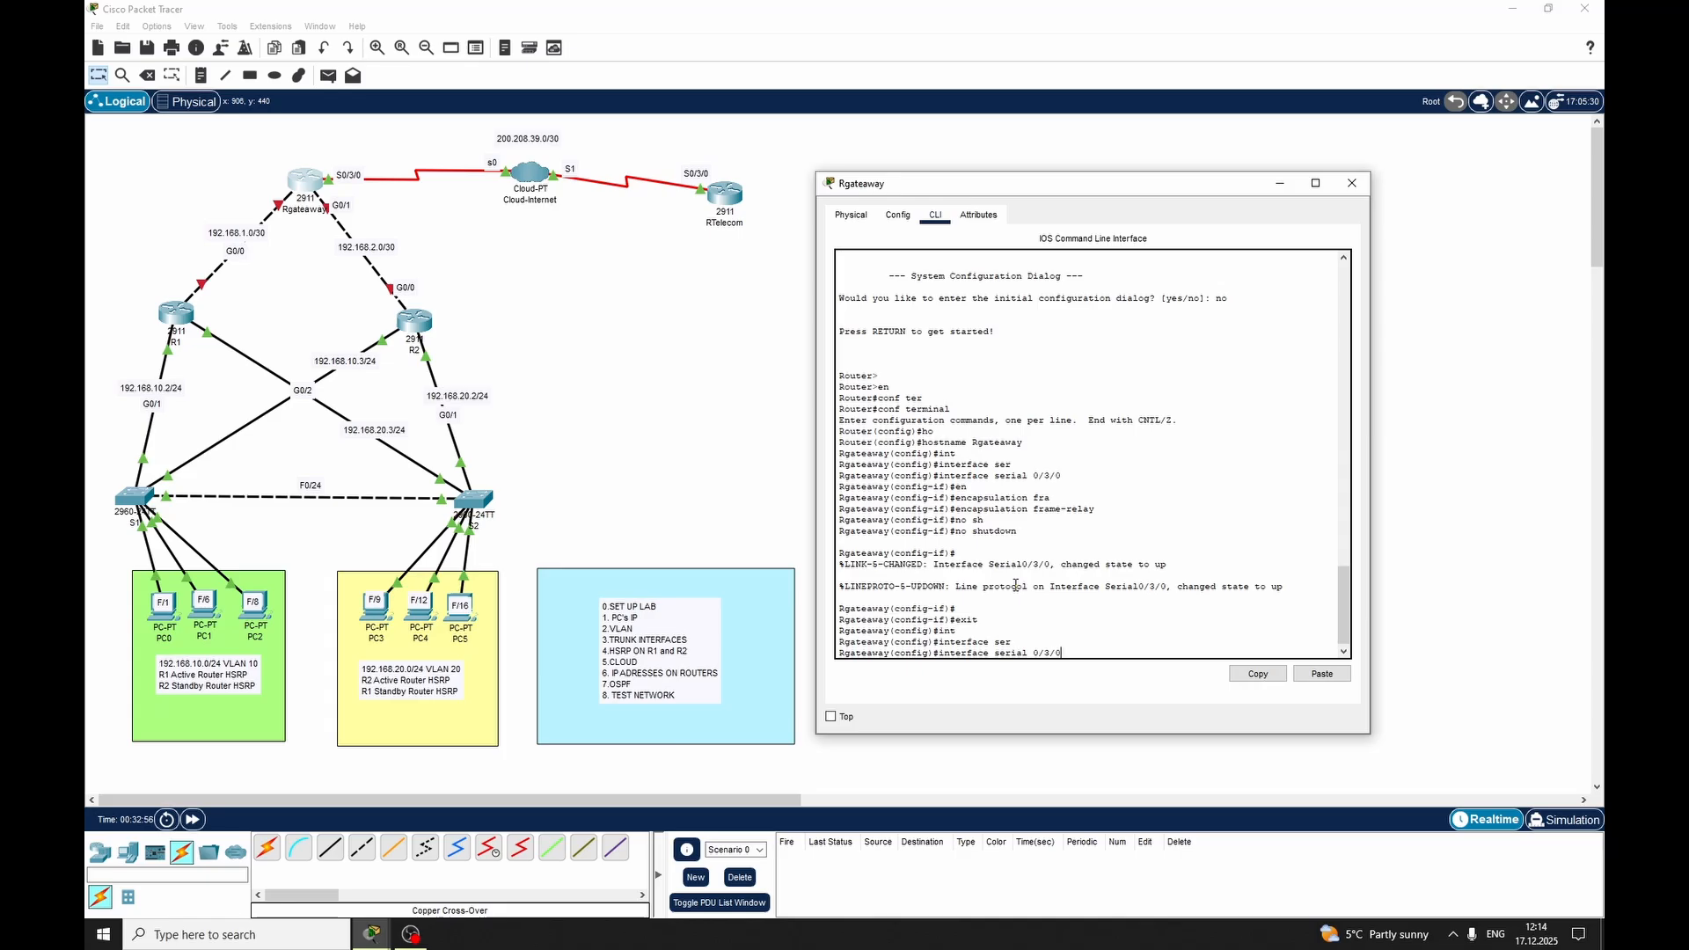
type("/3/0.101 po")
key("Tab")
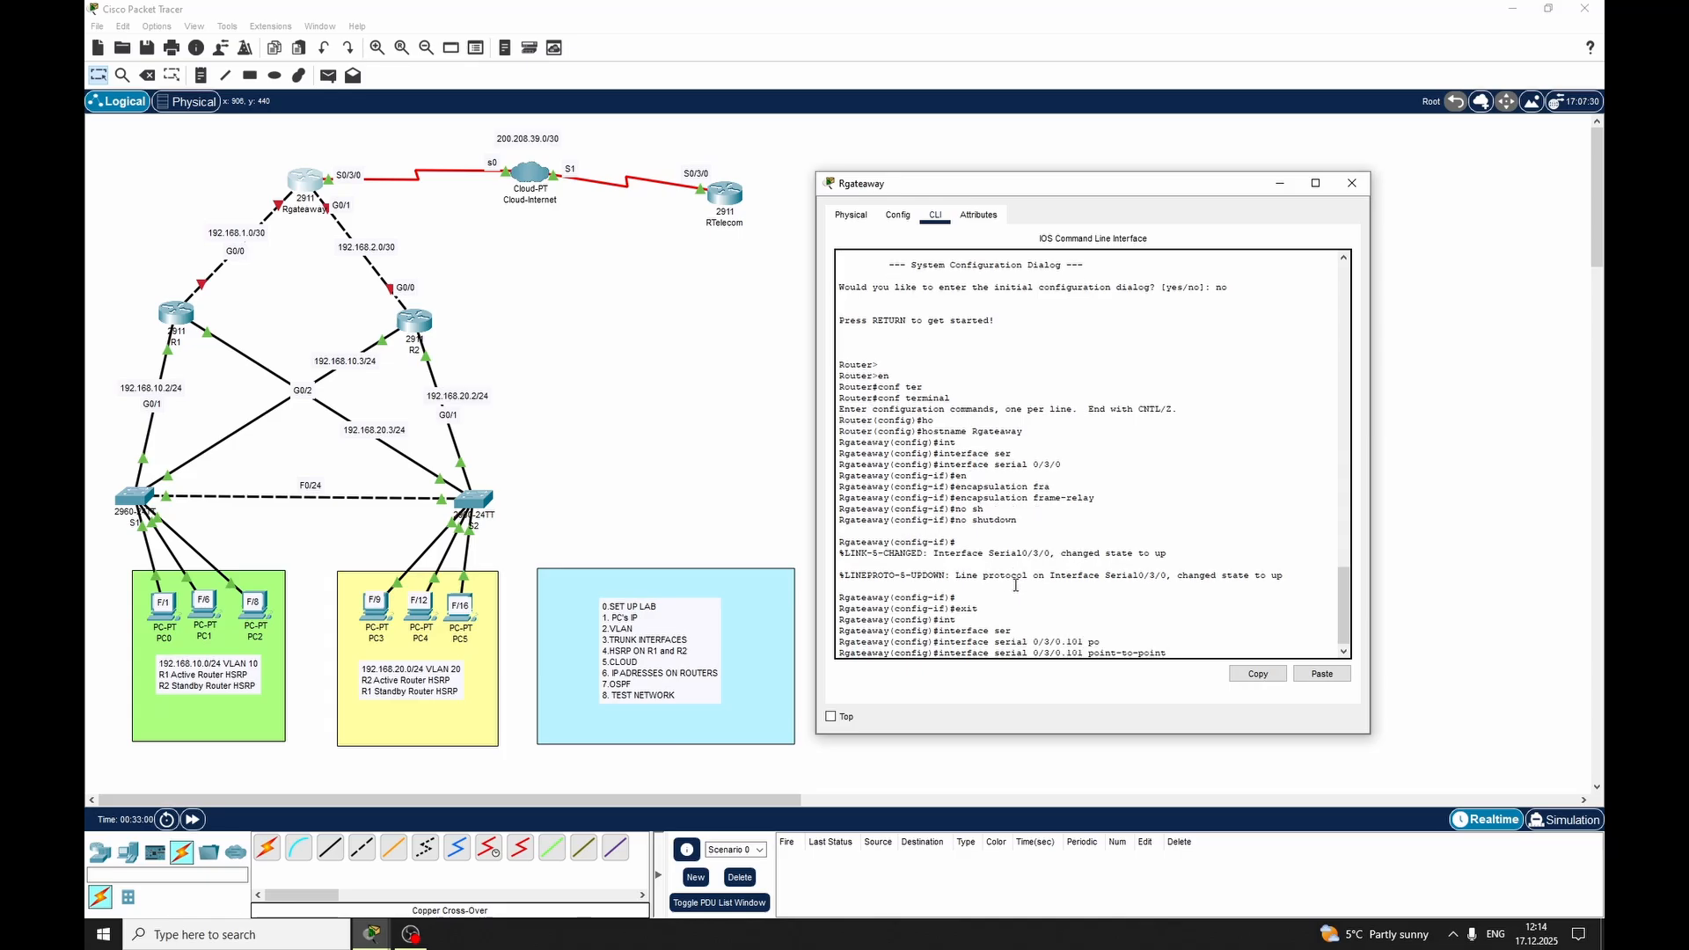
key("Return")
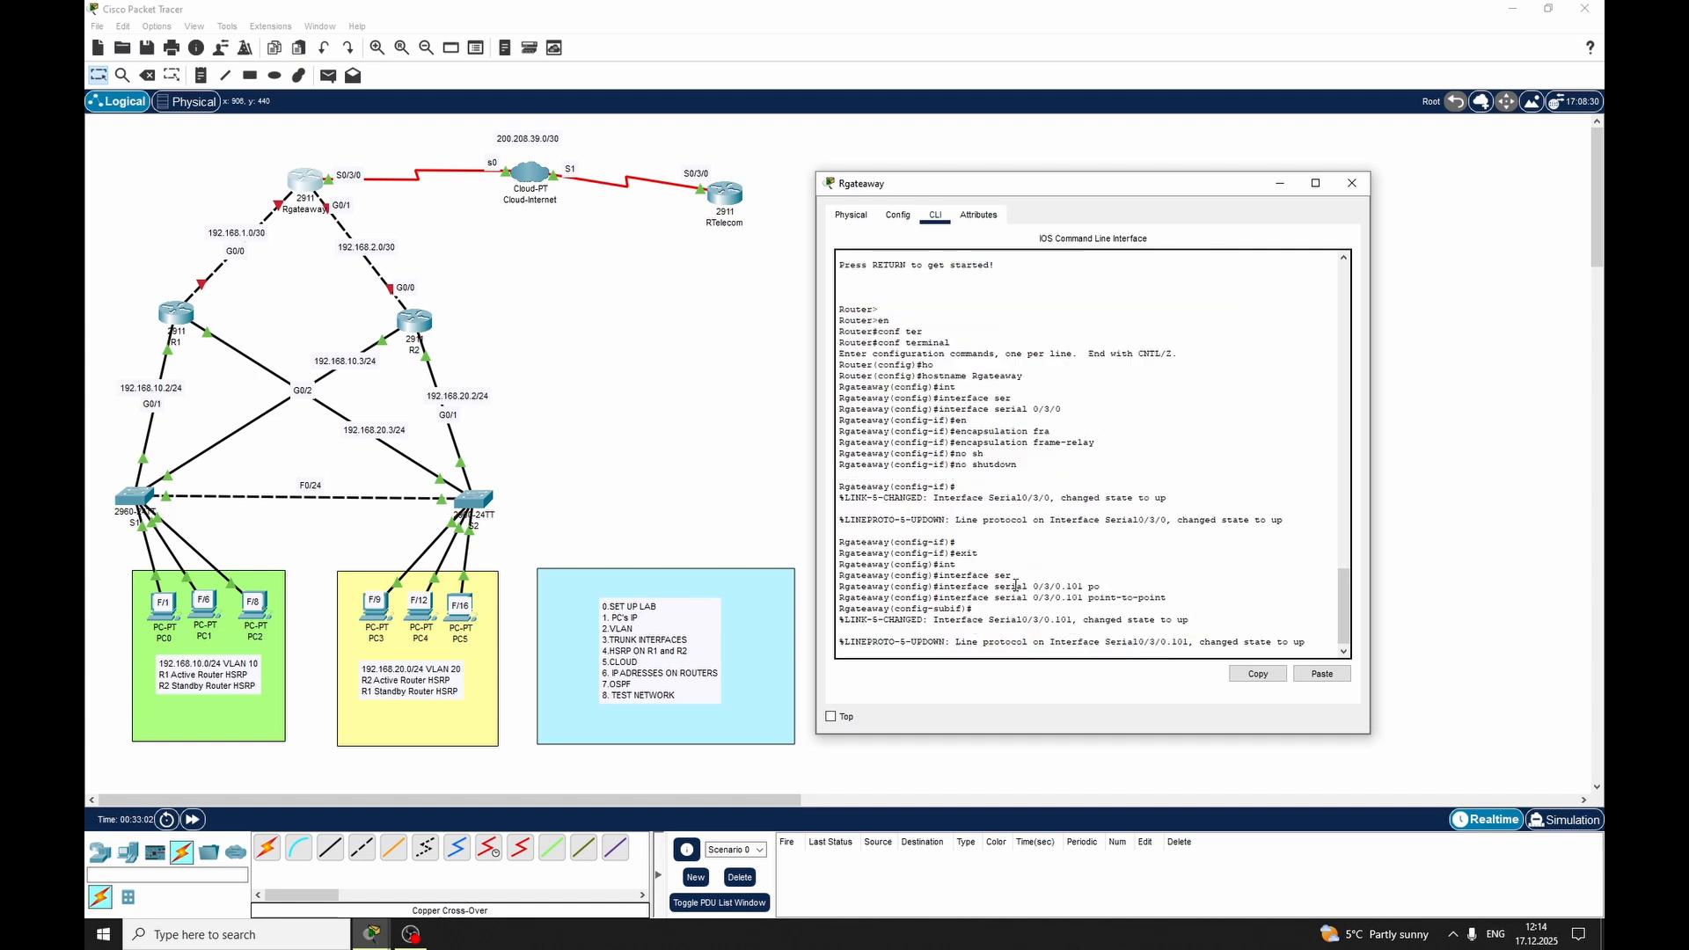
Assign Frame Relay interface DLCI 101 to Rgateaway's subinterface Serial 0/3/0.101
type("fra")
key("Tab")
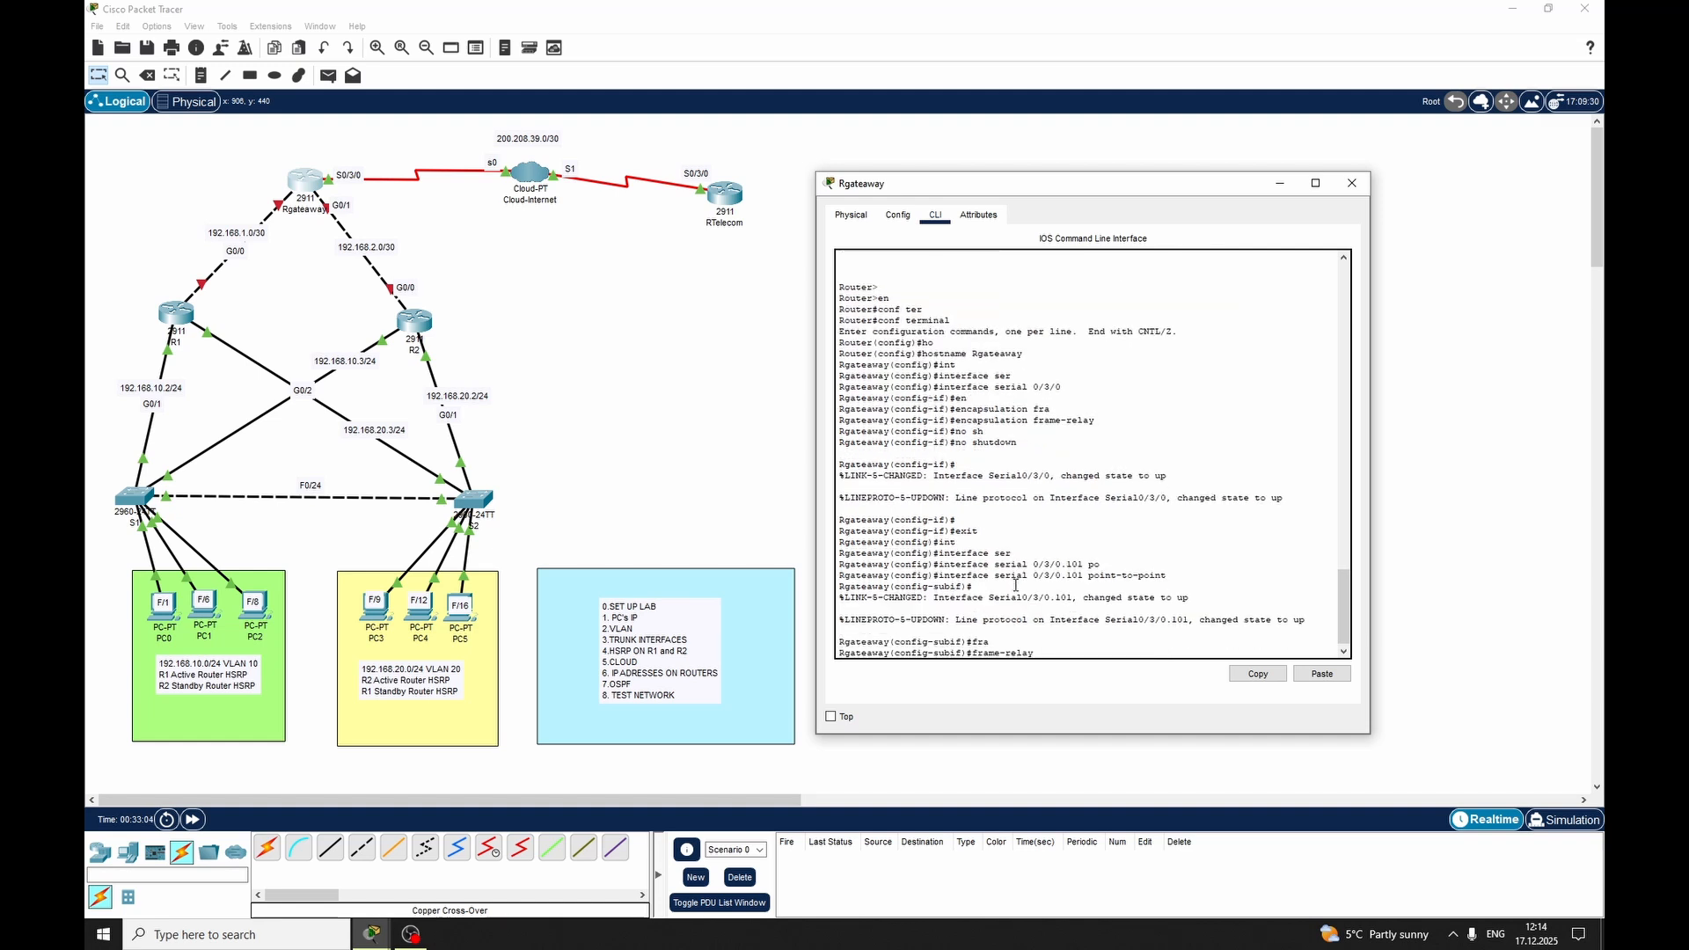
type("in")
key("Tab")
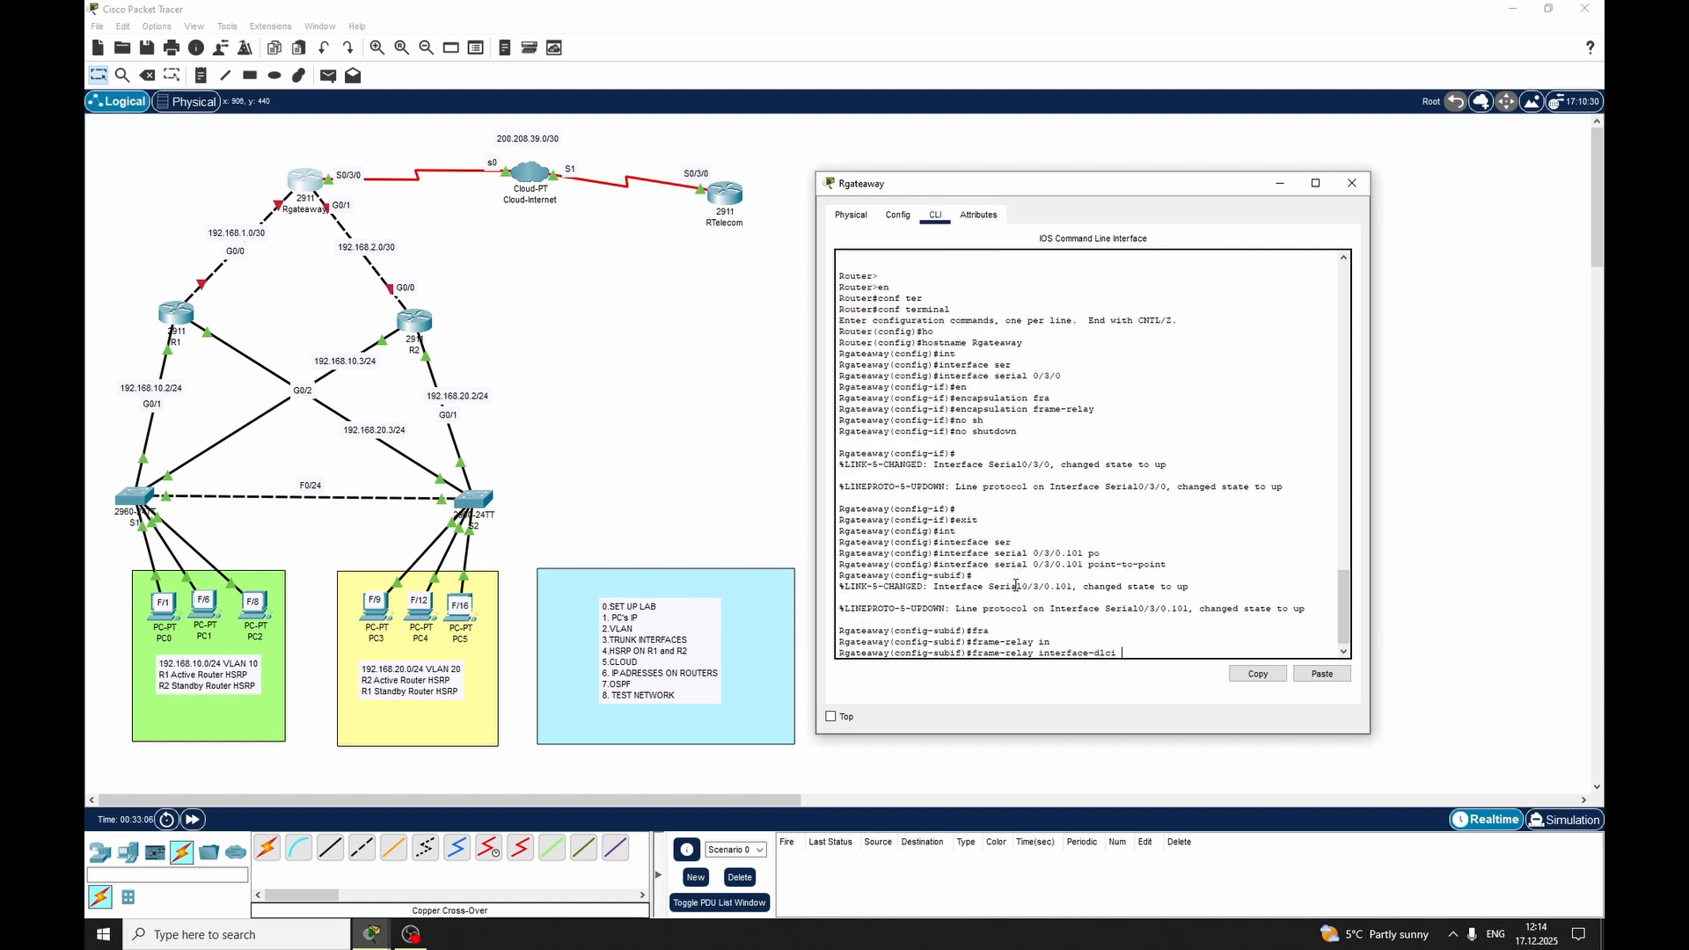
type("101")
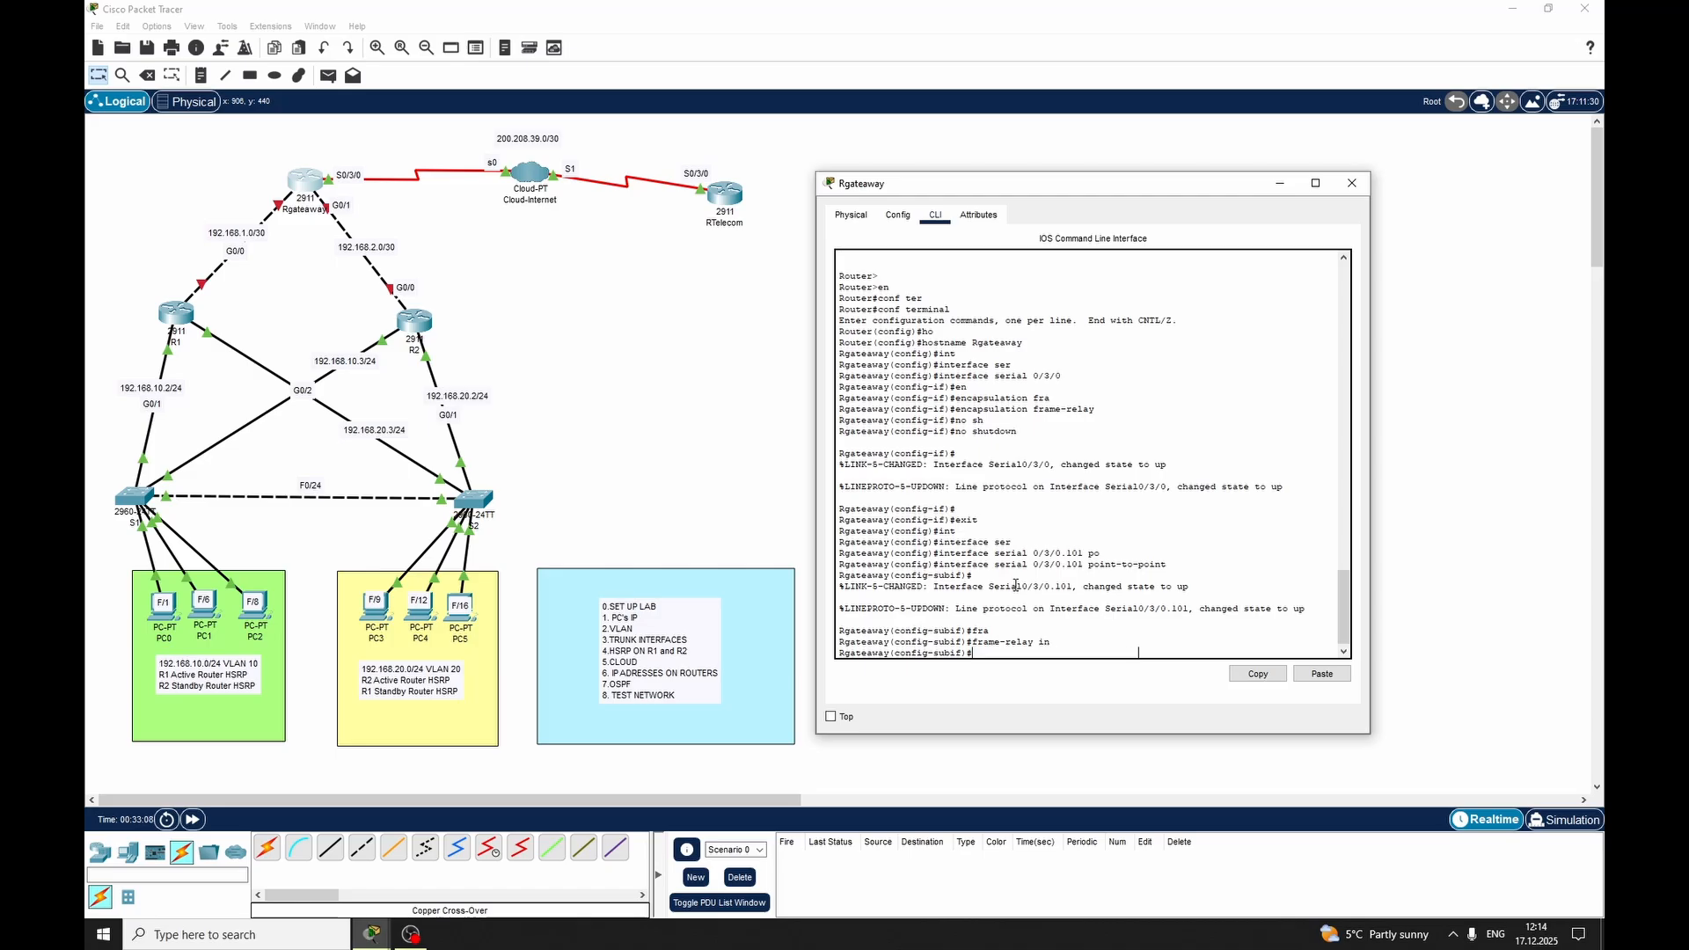
key("Return")
Assign IP address 200.208.39.1 with mask 255.255.255.252 to Rgateaway's subinterface Serial 0/3/0.101, exit subinterface mode and close the router's window
type("ip add")
key("Tab")
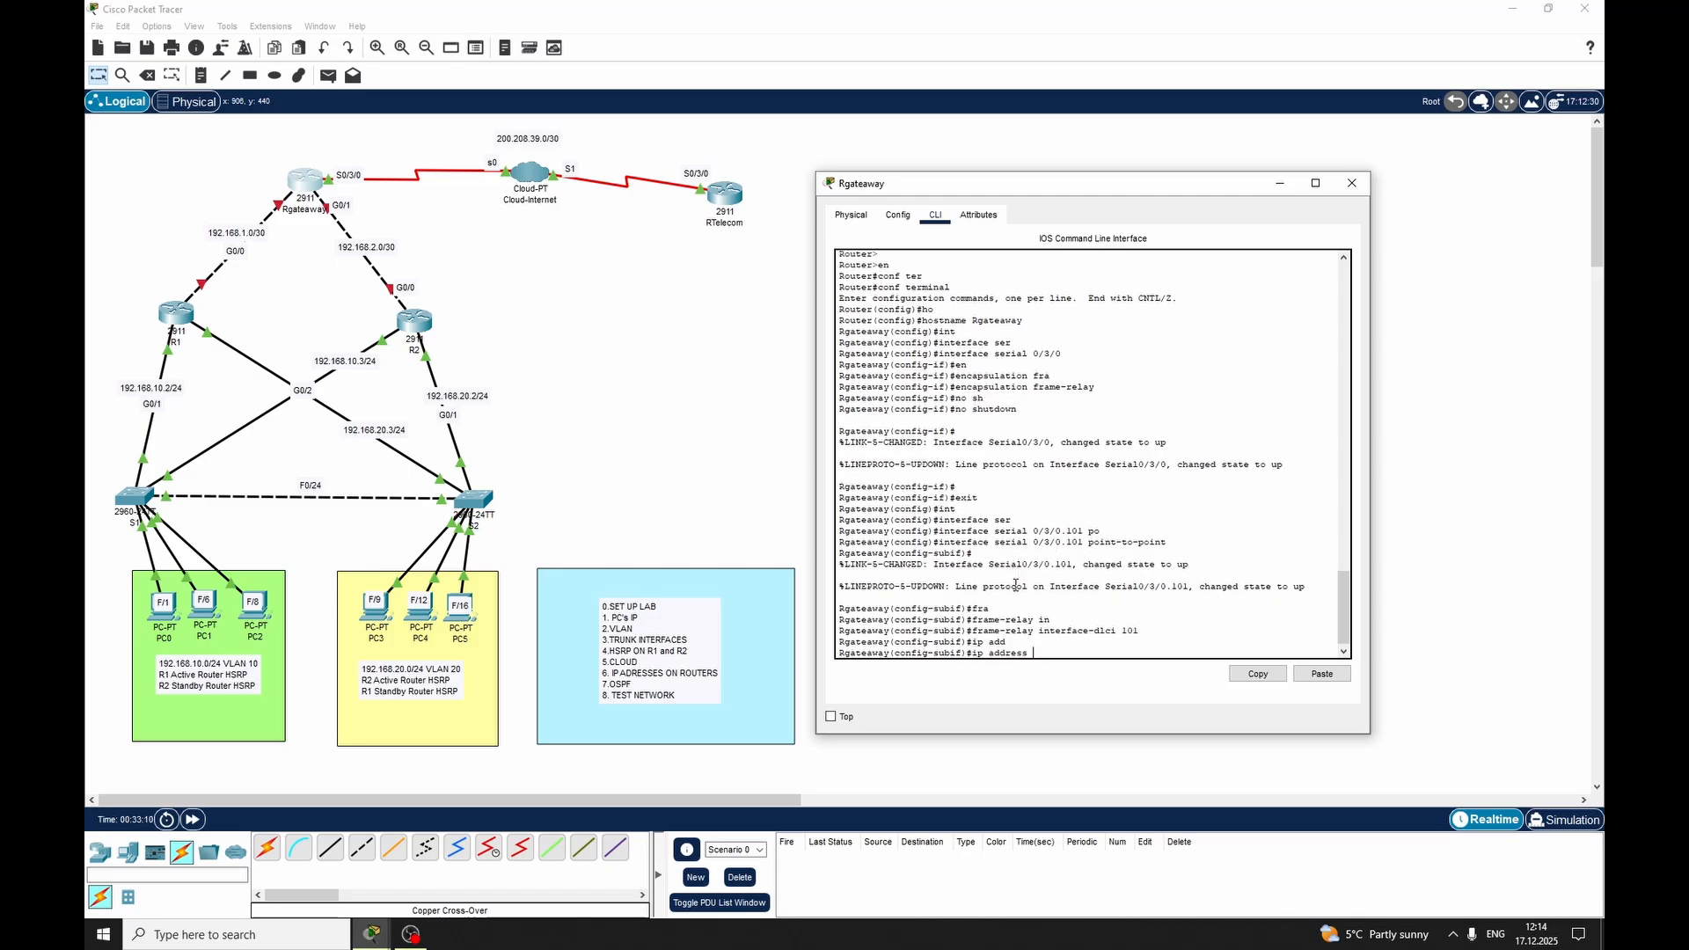
type("i")
type("00.208.38")
key("BackSpace")
type("9.")
type("1 25")
type("5.255.255.")
type("252")
key("Return")
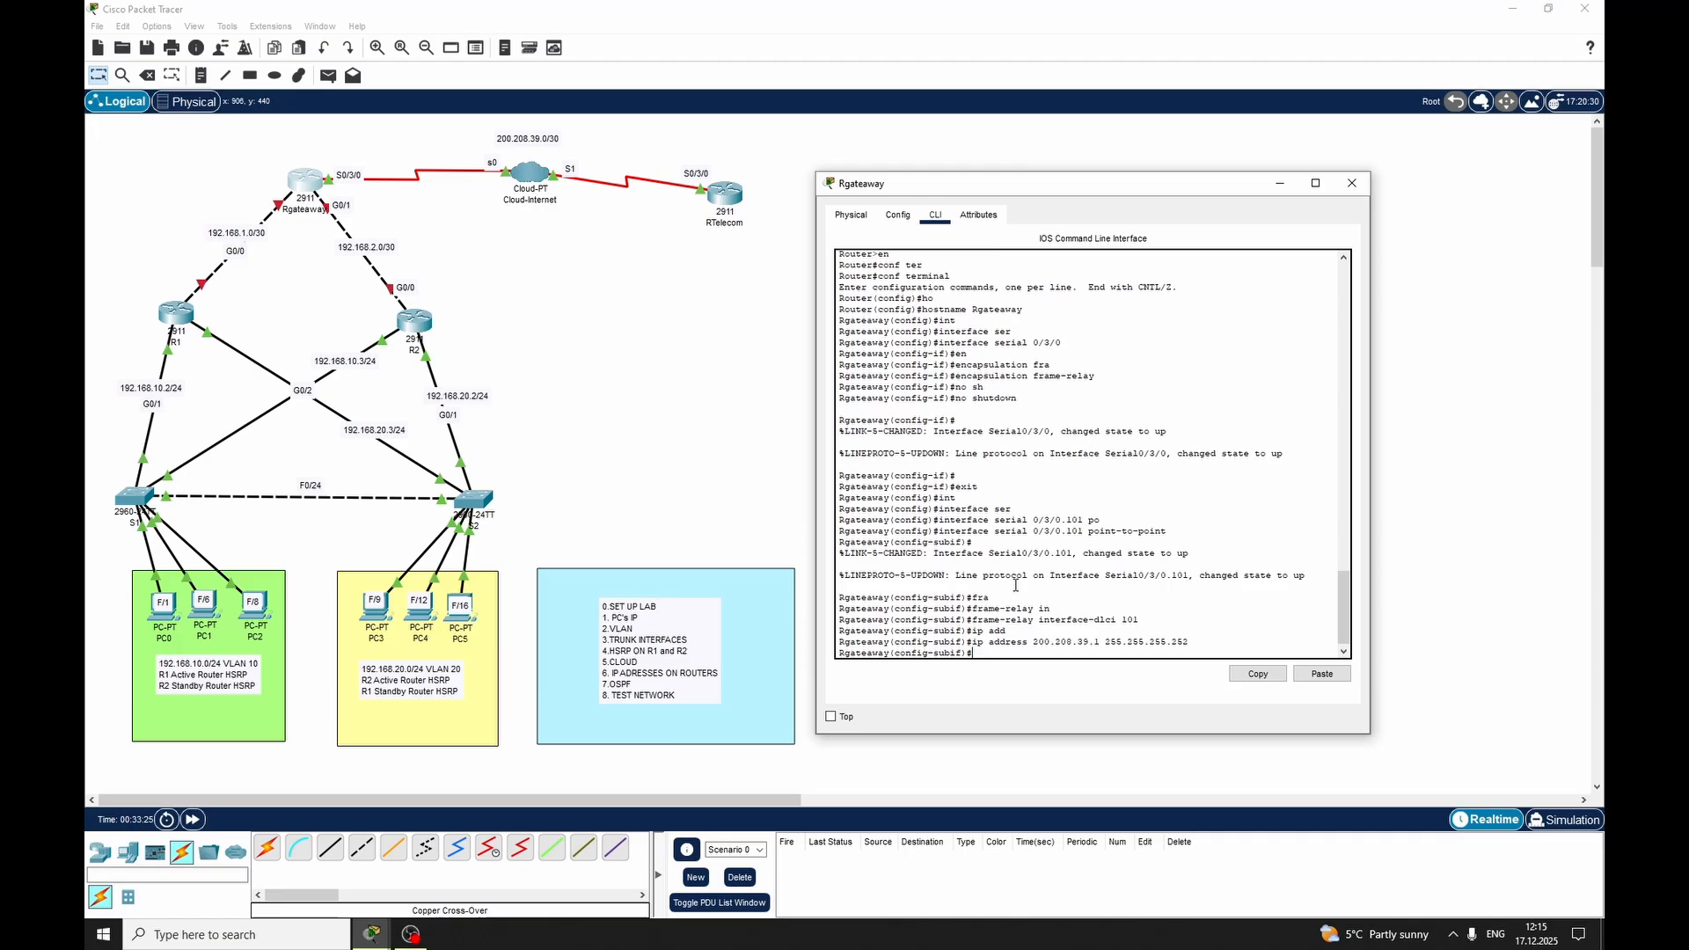
type("exit")
key("Return")
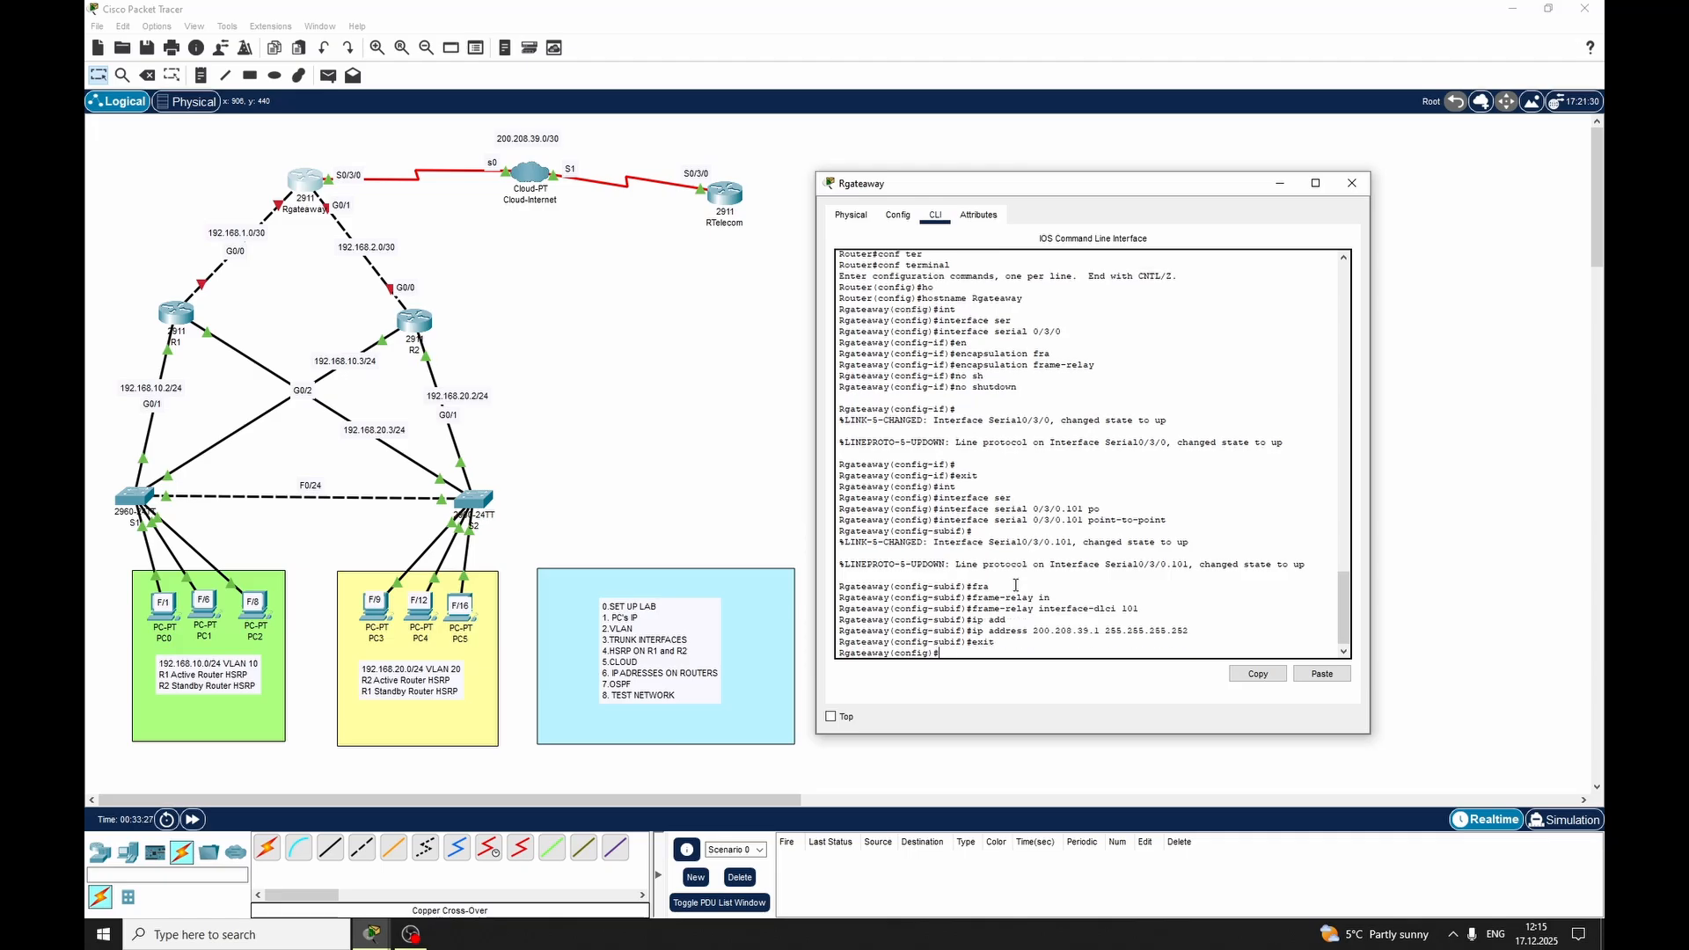
left_click(1366, 186)
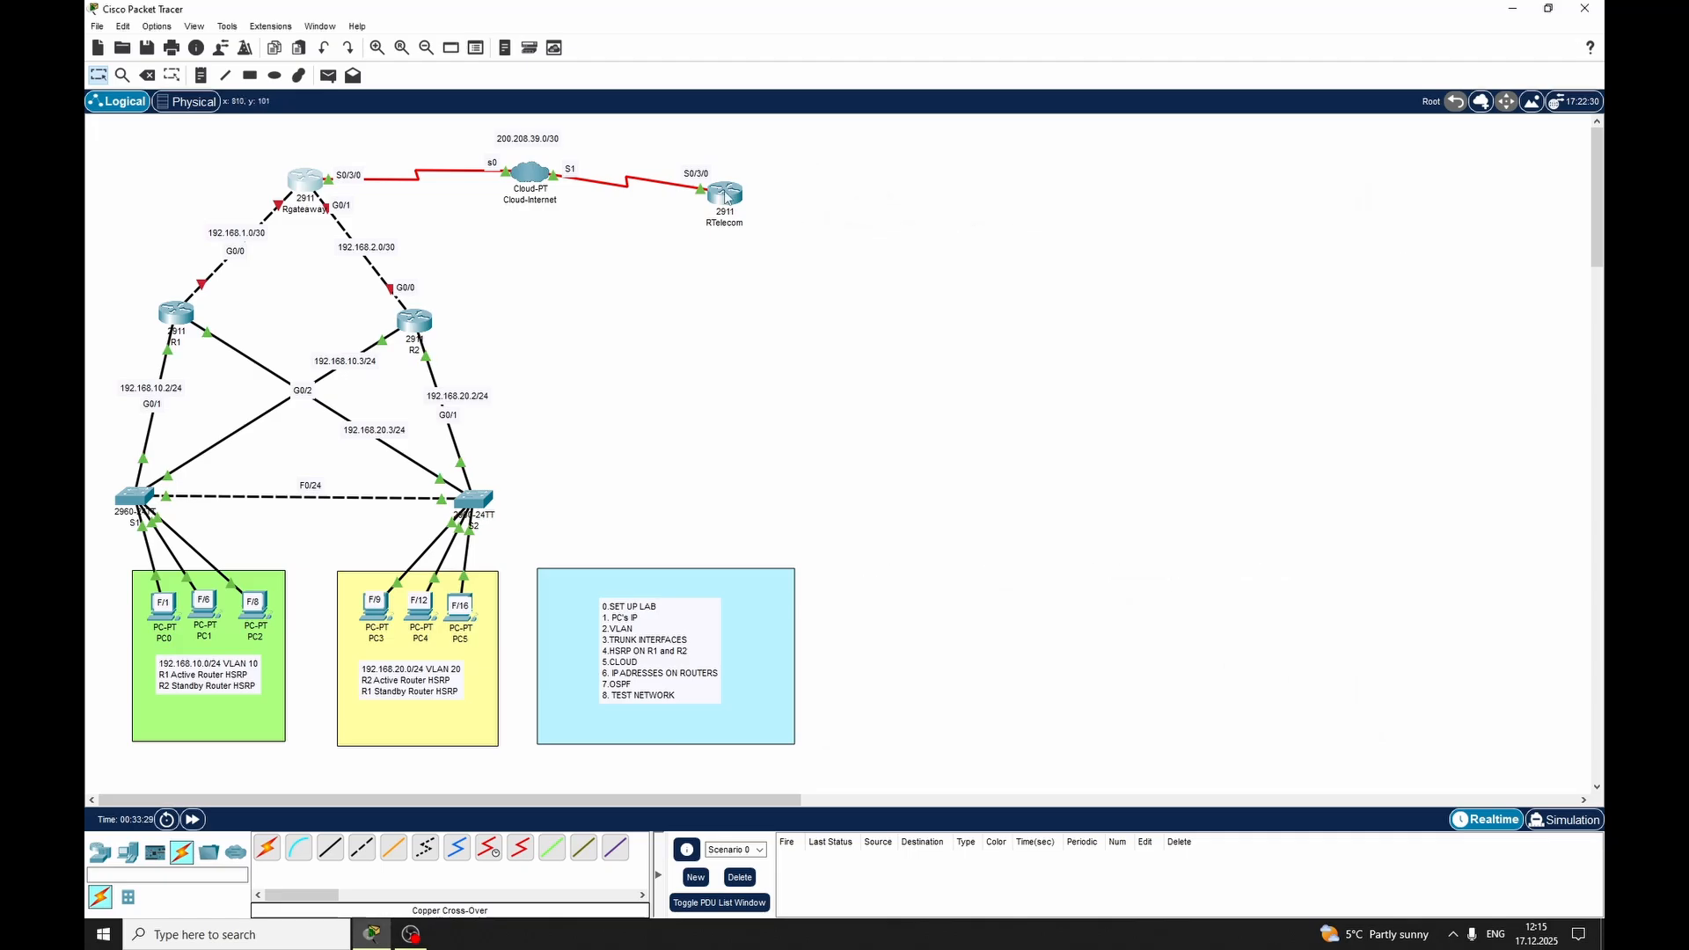
Create the point-to-point subinterface Serial 0/3/0.102 on the RTelecom router
left_click(726, 194)
left_click_drag(761, 242, 921, 199)
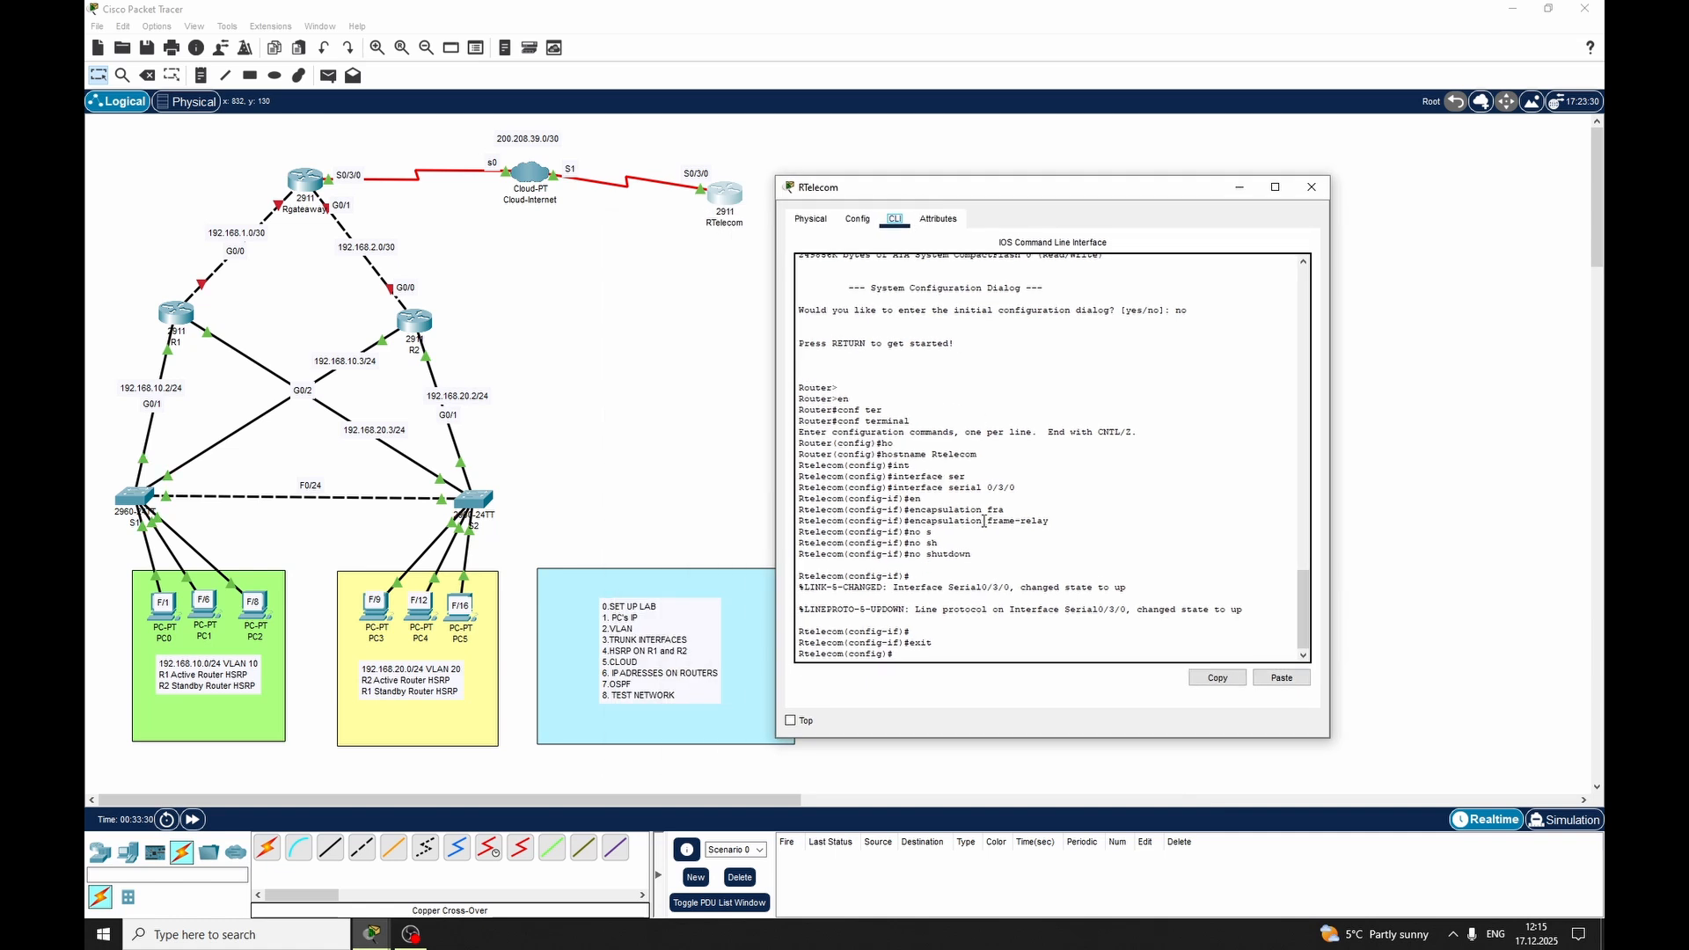
type("in")
key("Tab")
type("ser")
key("Tab")
type("0")
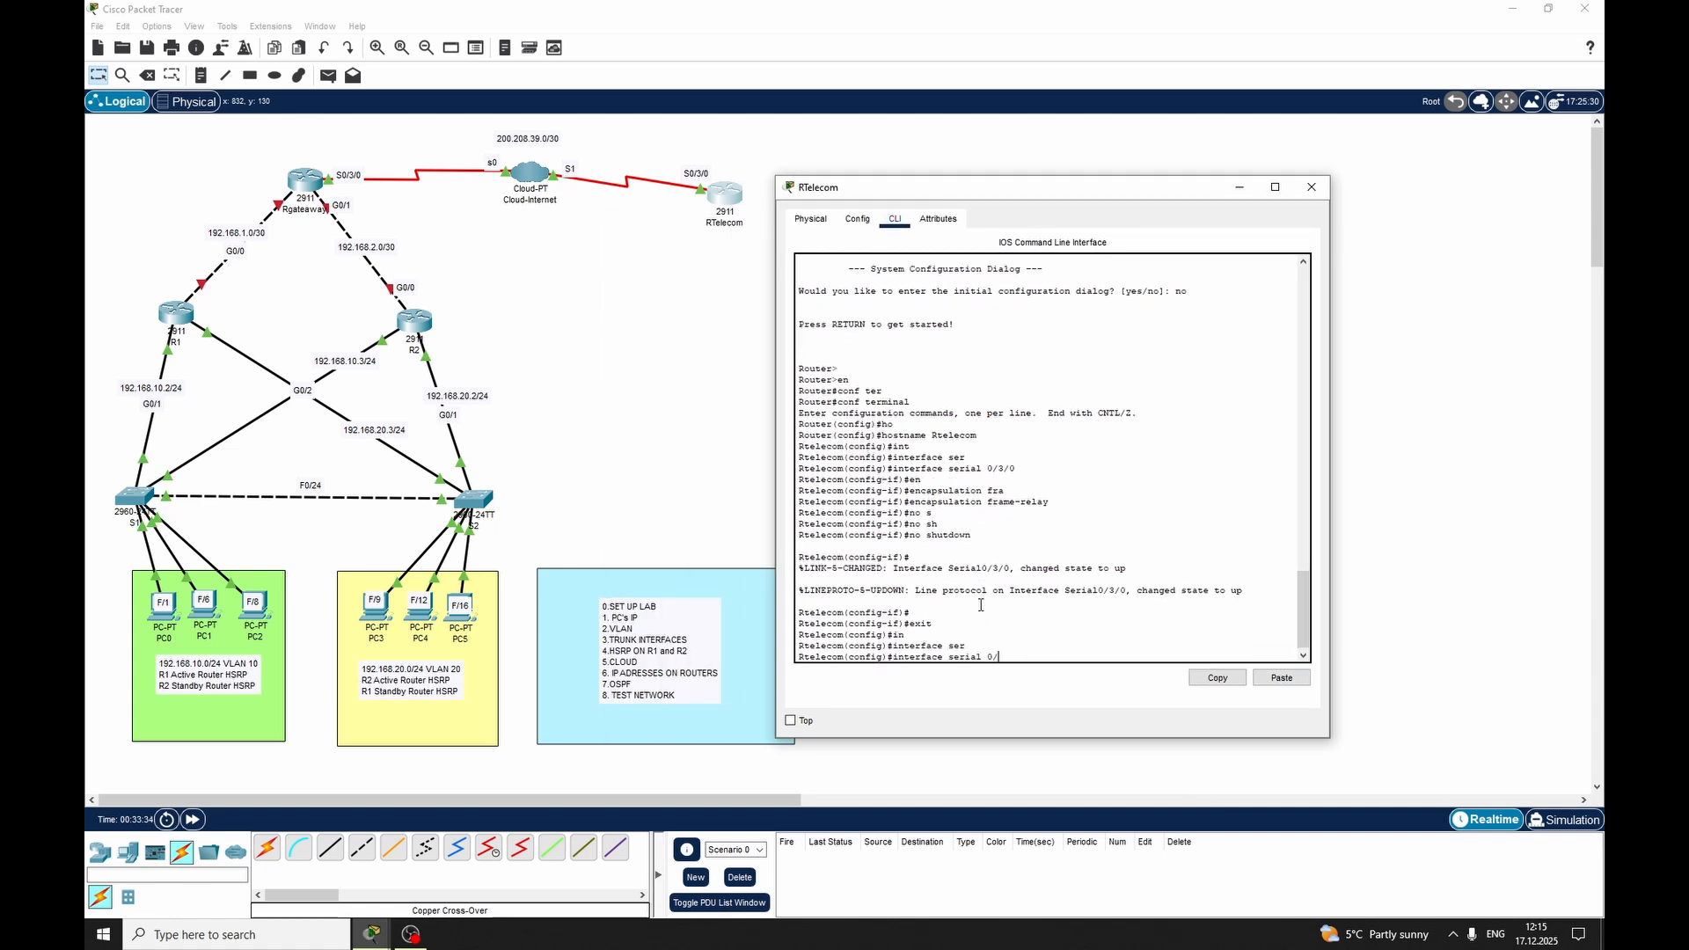
type("/3/0.1052 por")
key("Tab")
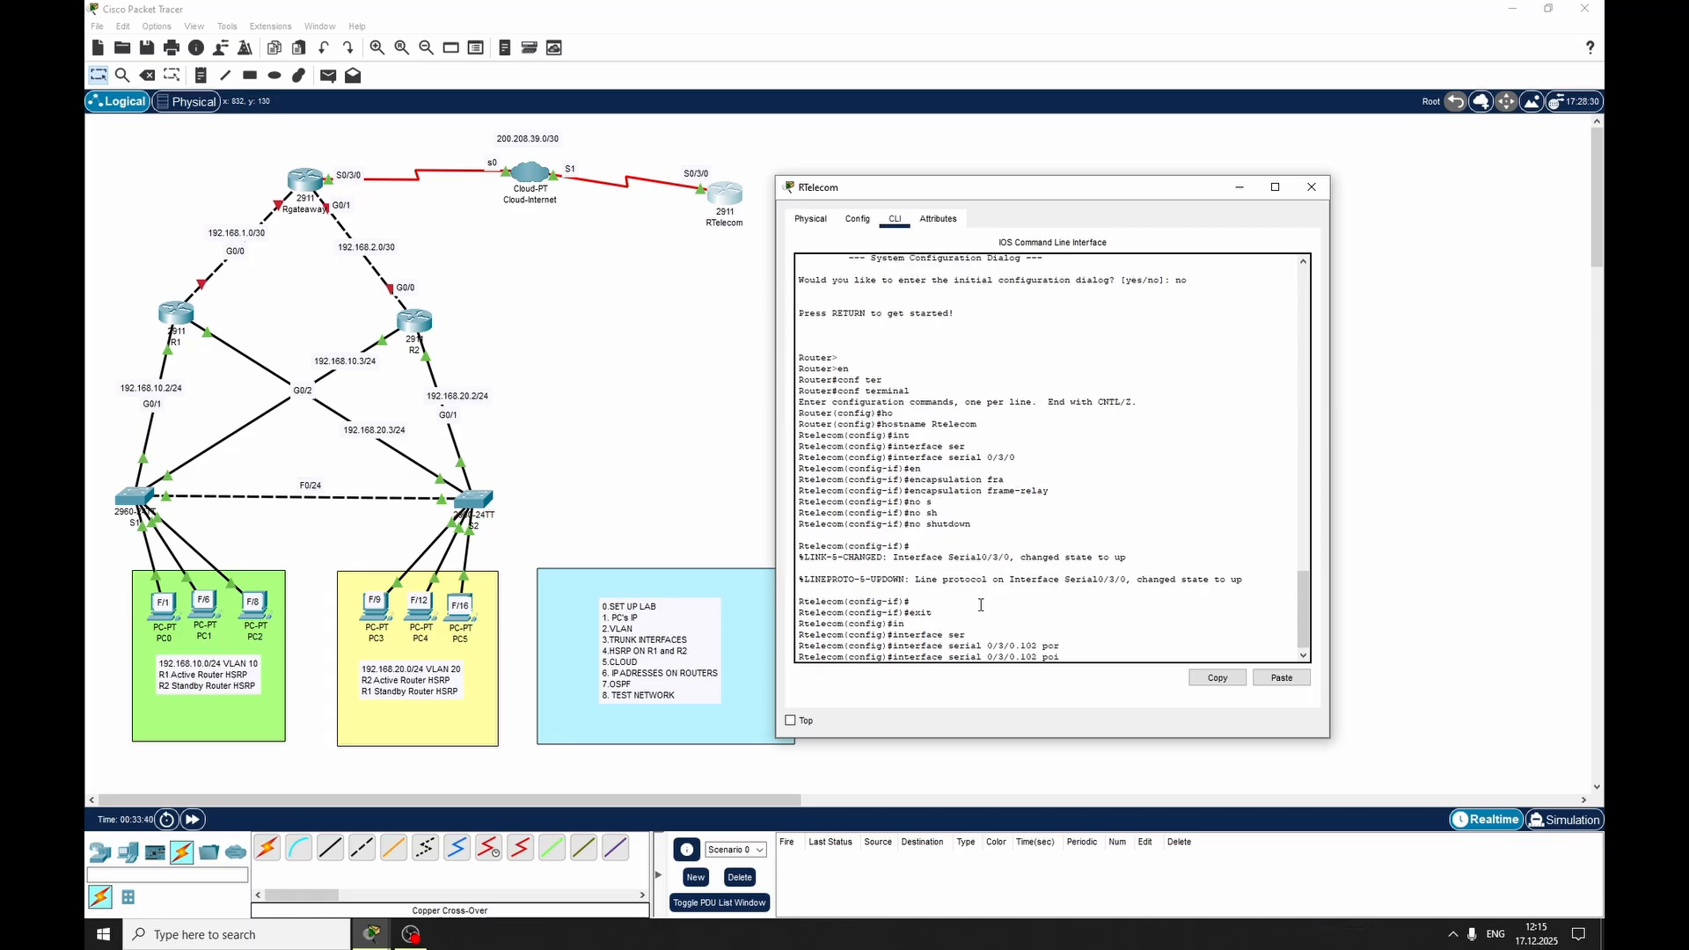
key("BackSpace")
type("i")
key("Tab")
key("Return")
key("Return")
key("Return")
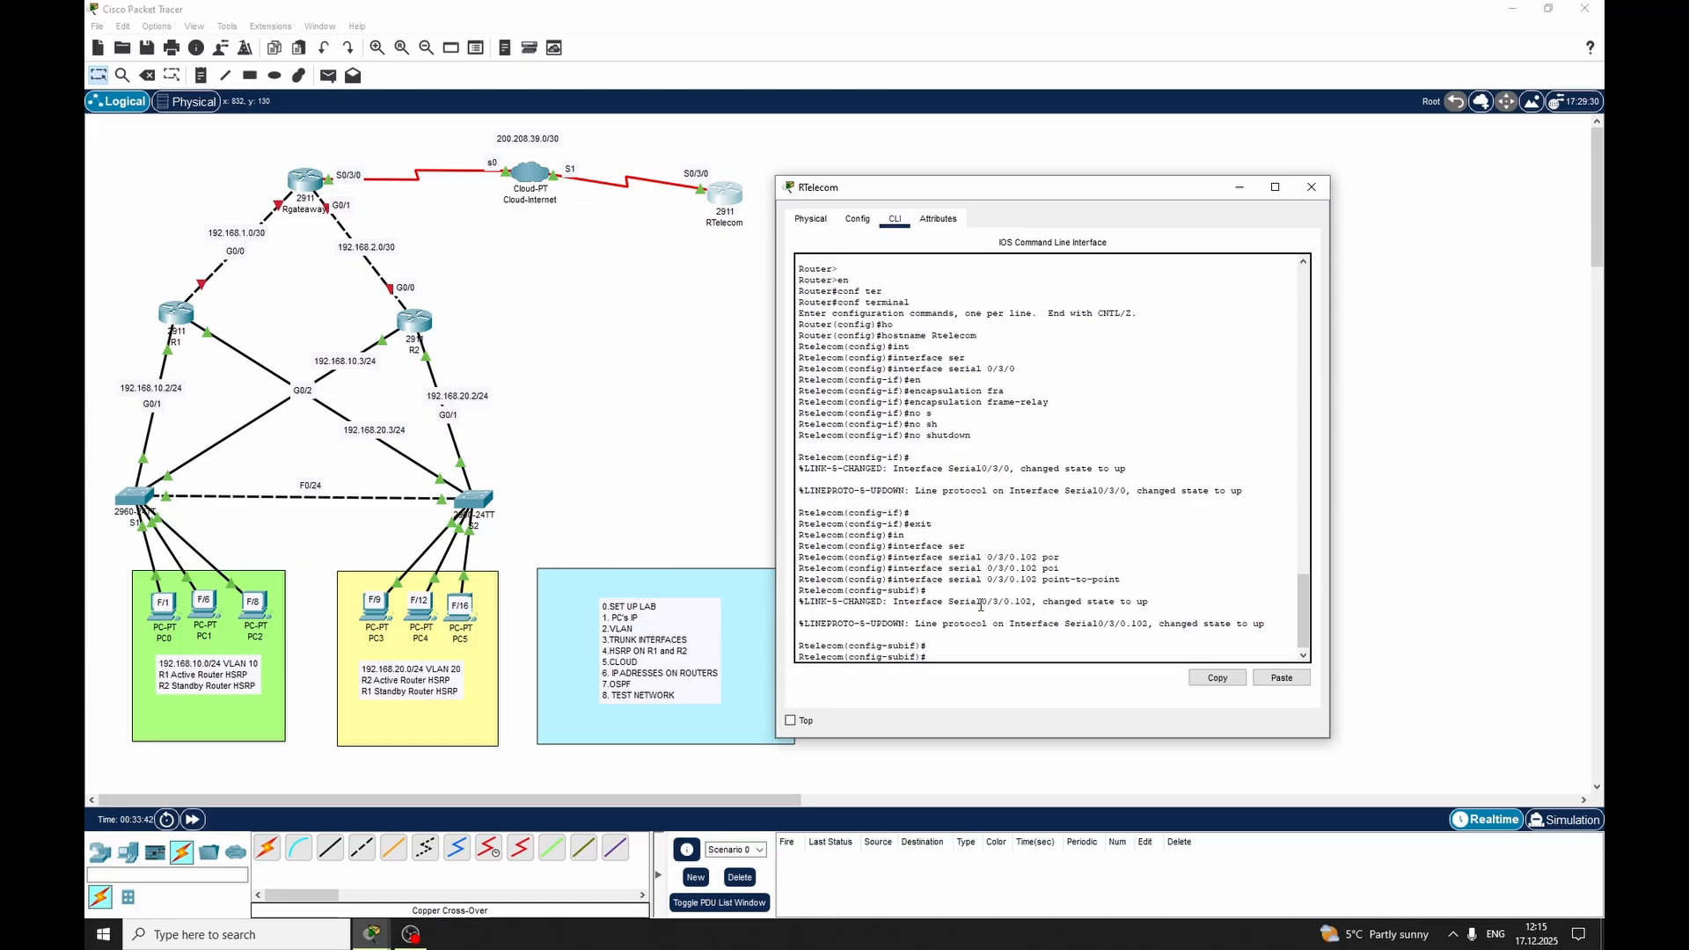
Assign Frame Relay interface DLCI 102 to RTelecom's subinterface Serial 0/3/0.102
type("fra")
key("Tab")
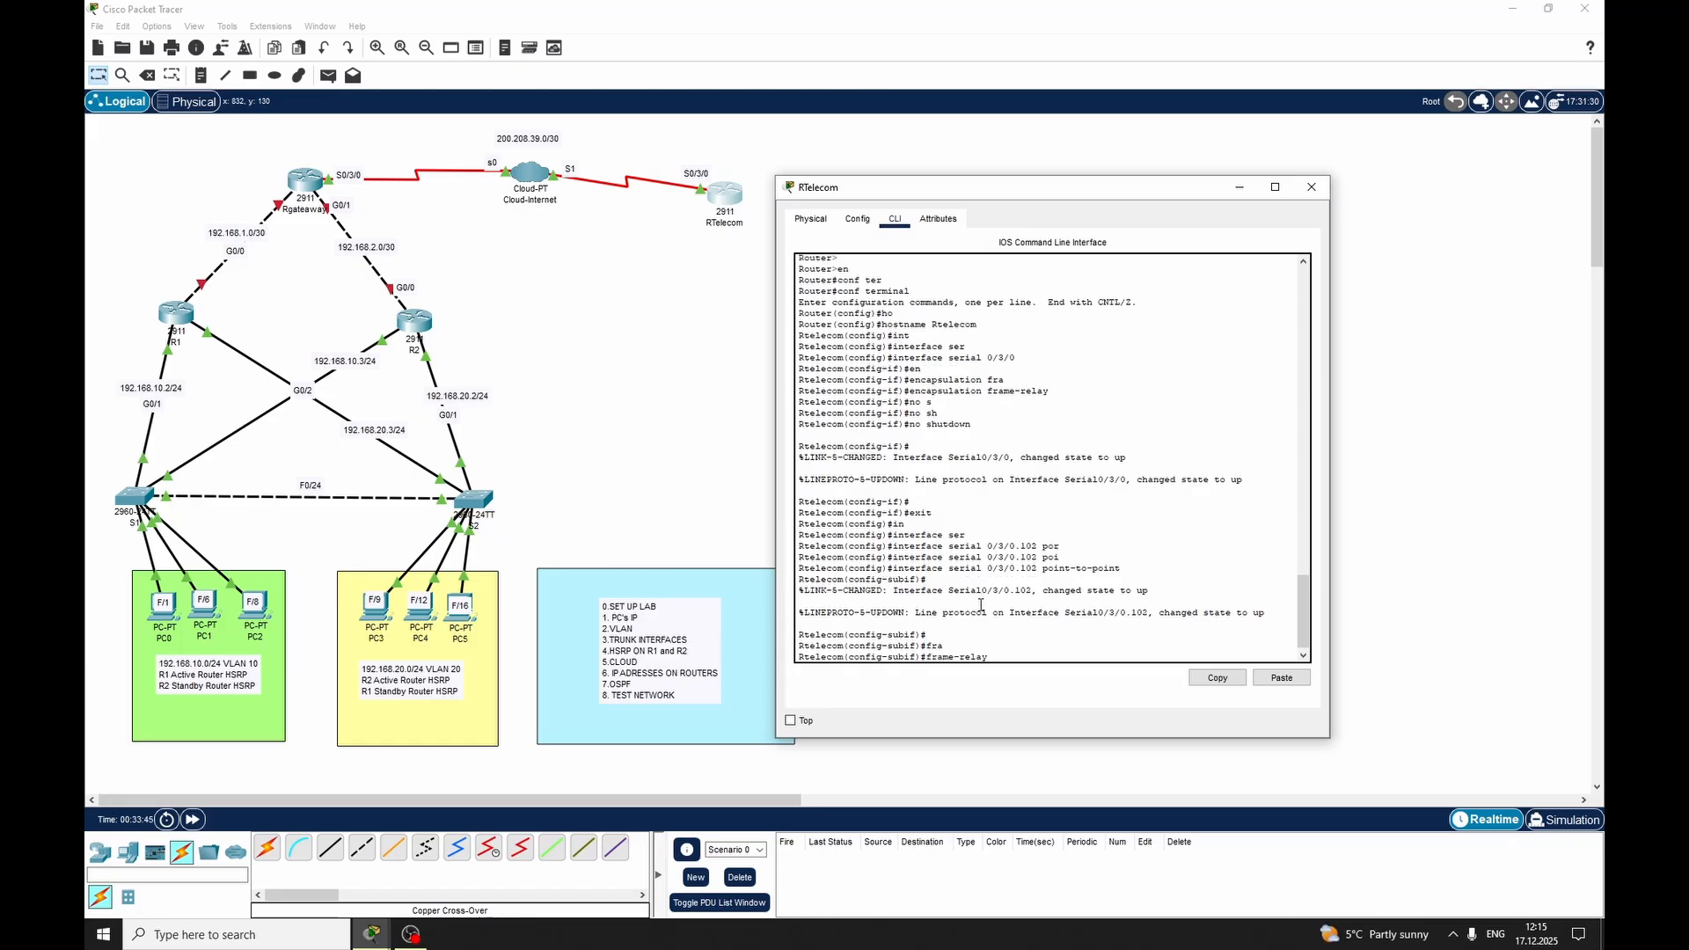
type("in")
key("Tab")
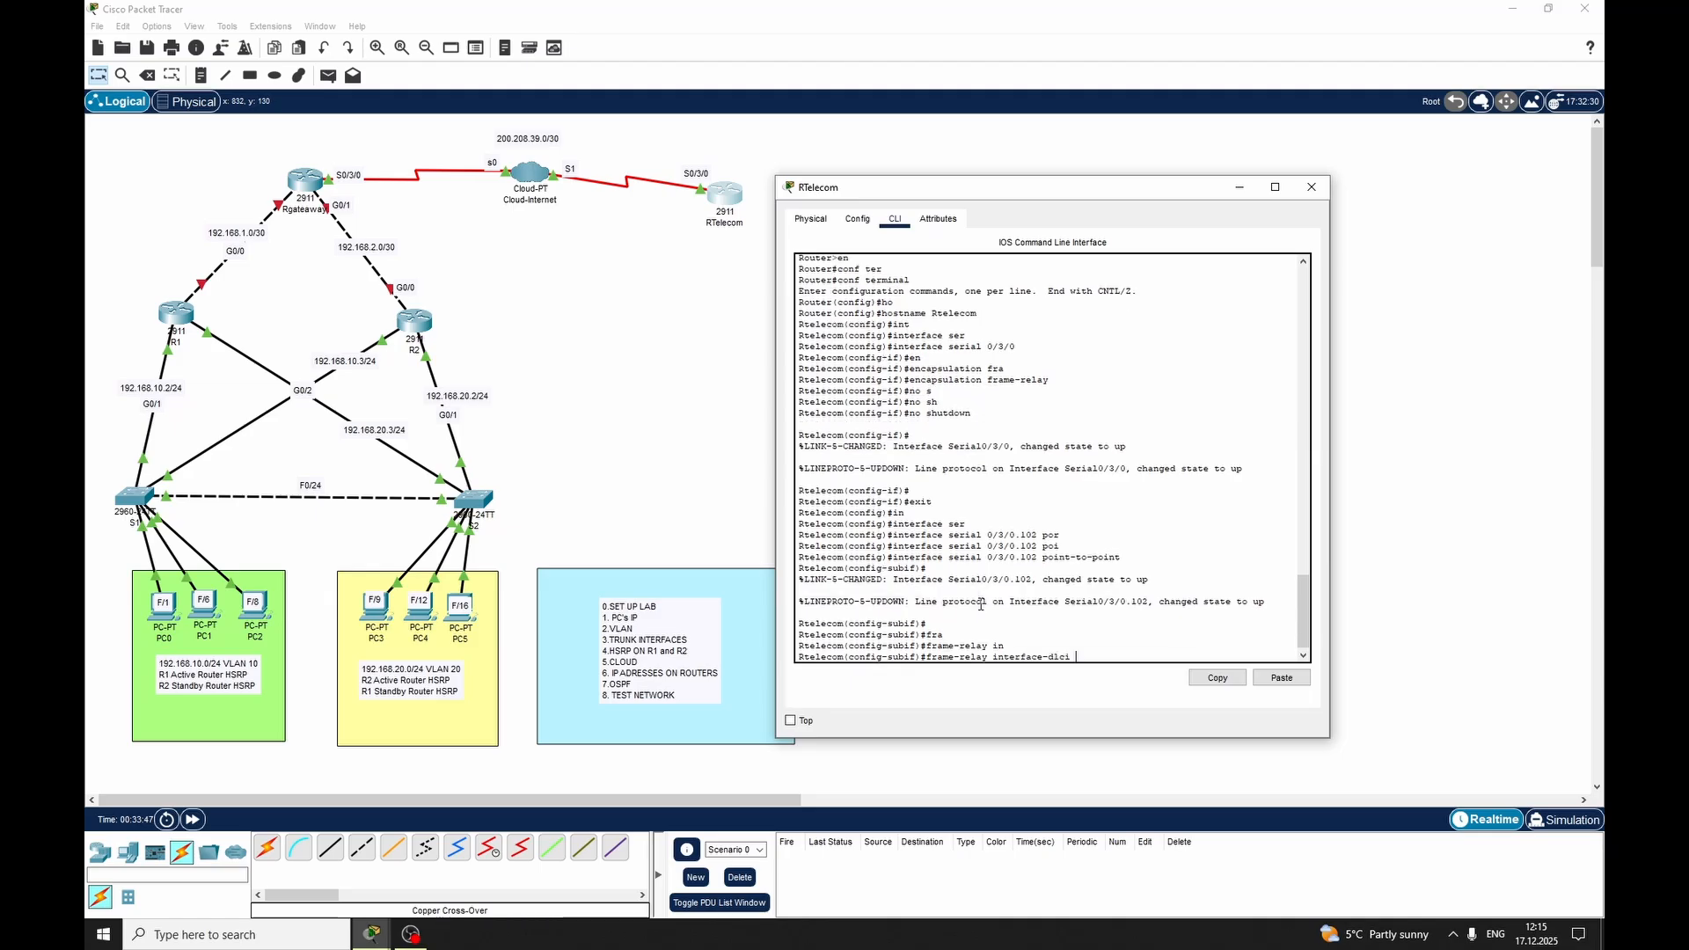
type("102")
key("Return")
Assign IP address 200.208.39.2 with mask 255.255.255.252 to RTelecom's subinterface Serial 0/3/0.102, exit subinterface mode and close the router's window
type("ip add")
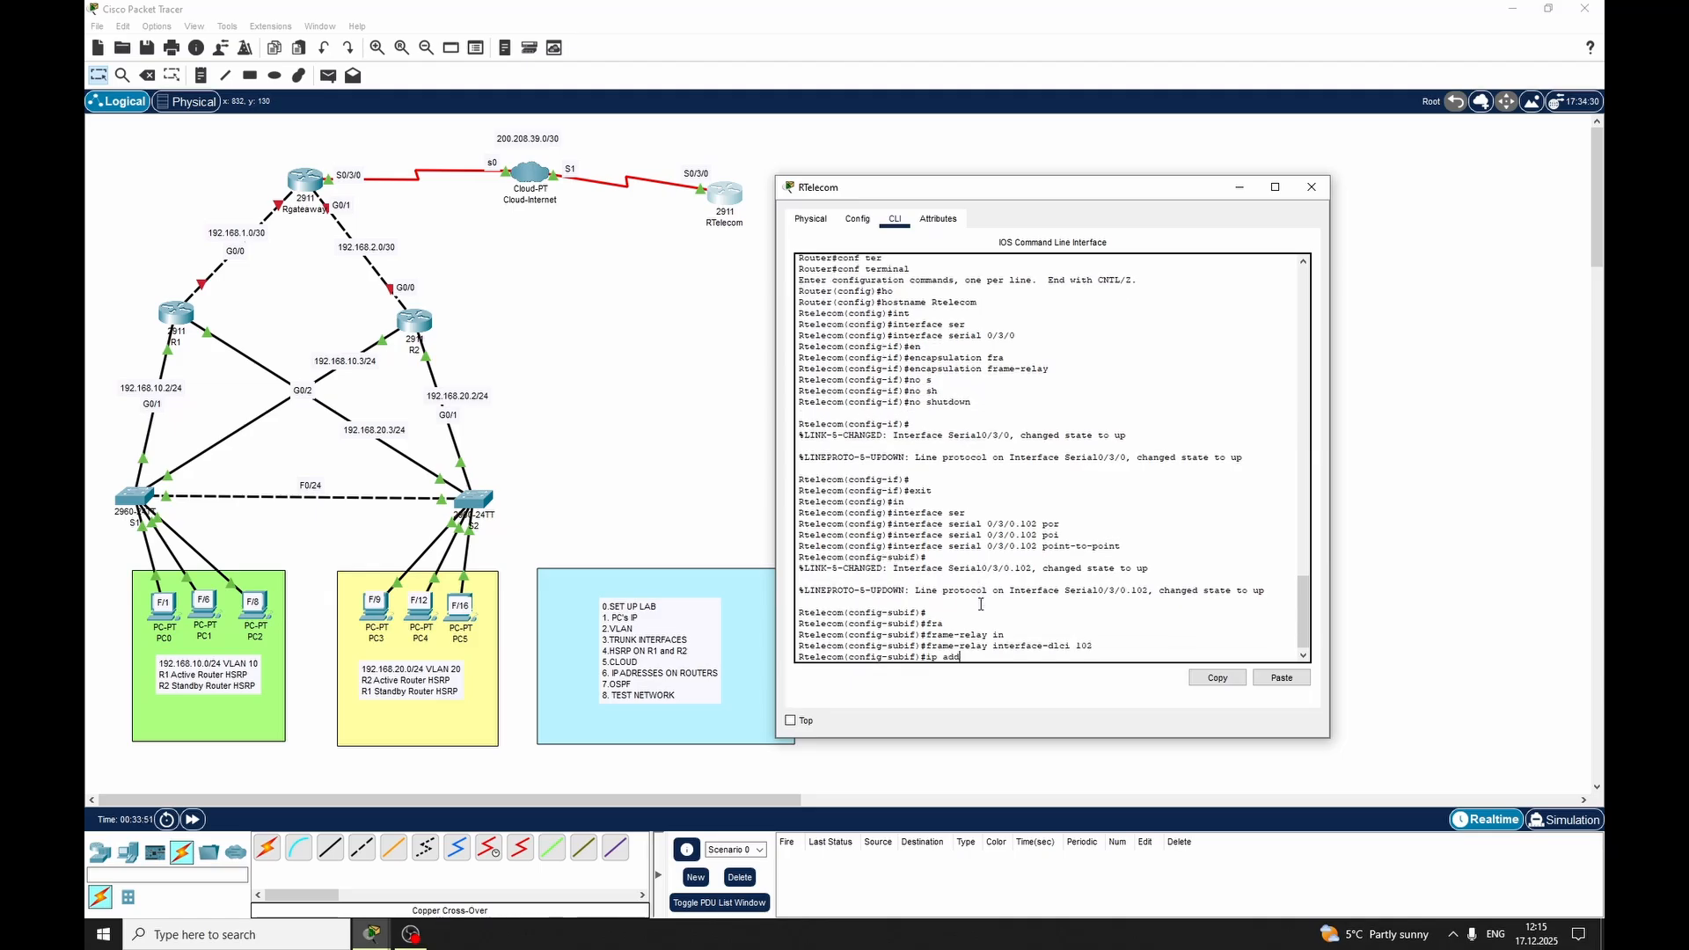
key("Tab")
type("192")
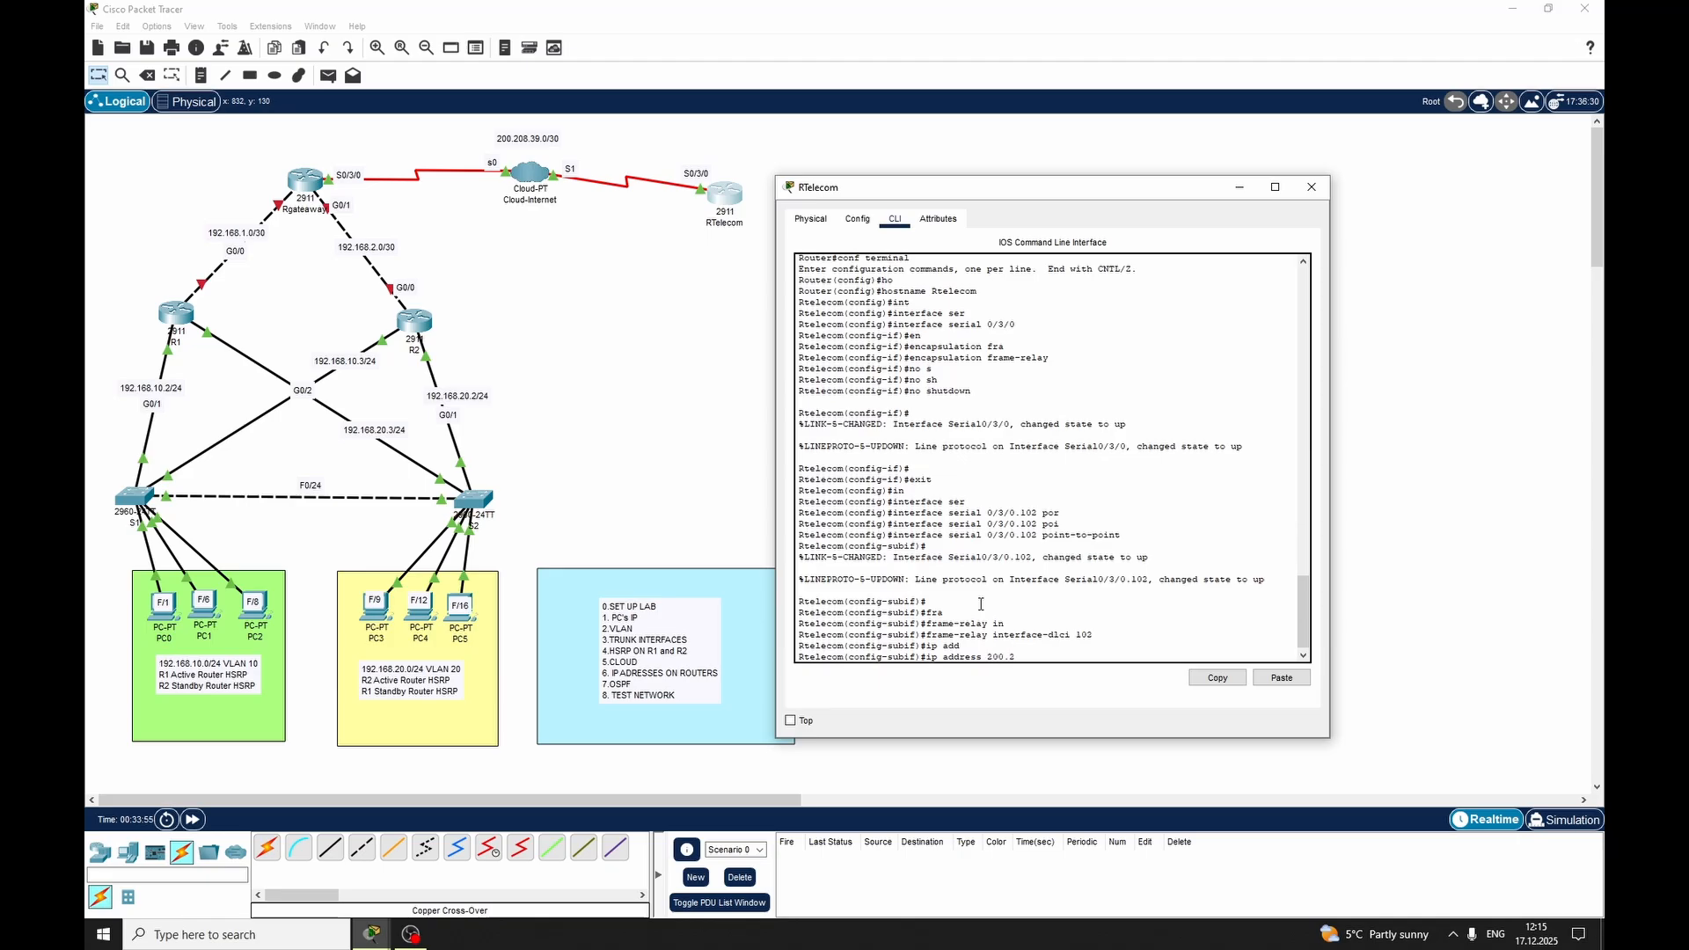
type("08.39.2 255.255.255.252")
key("Return")
type("exit")
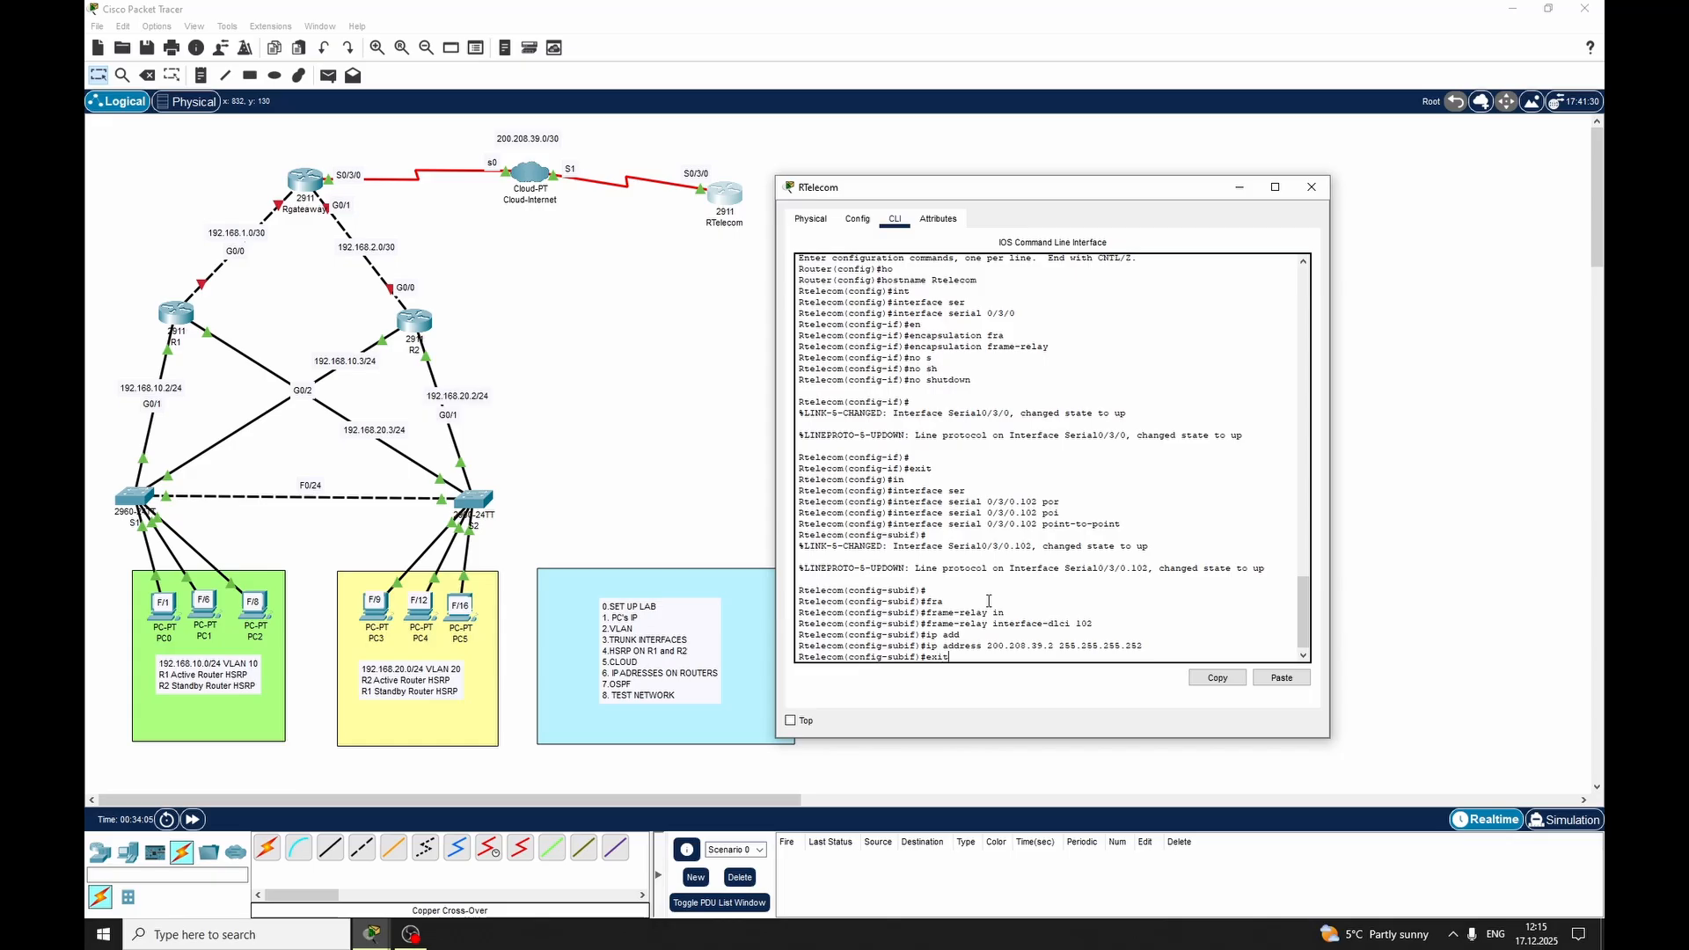
key("Return")
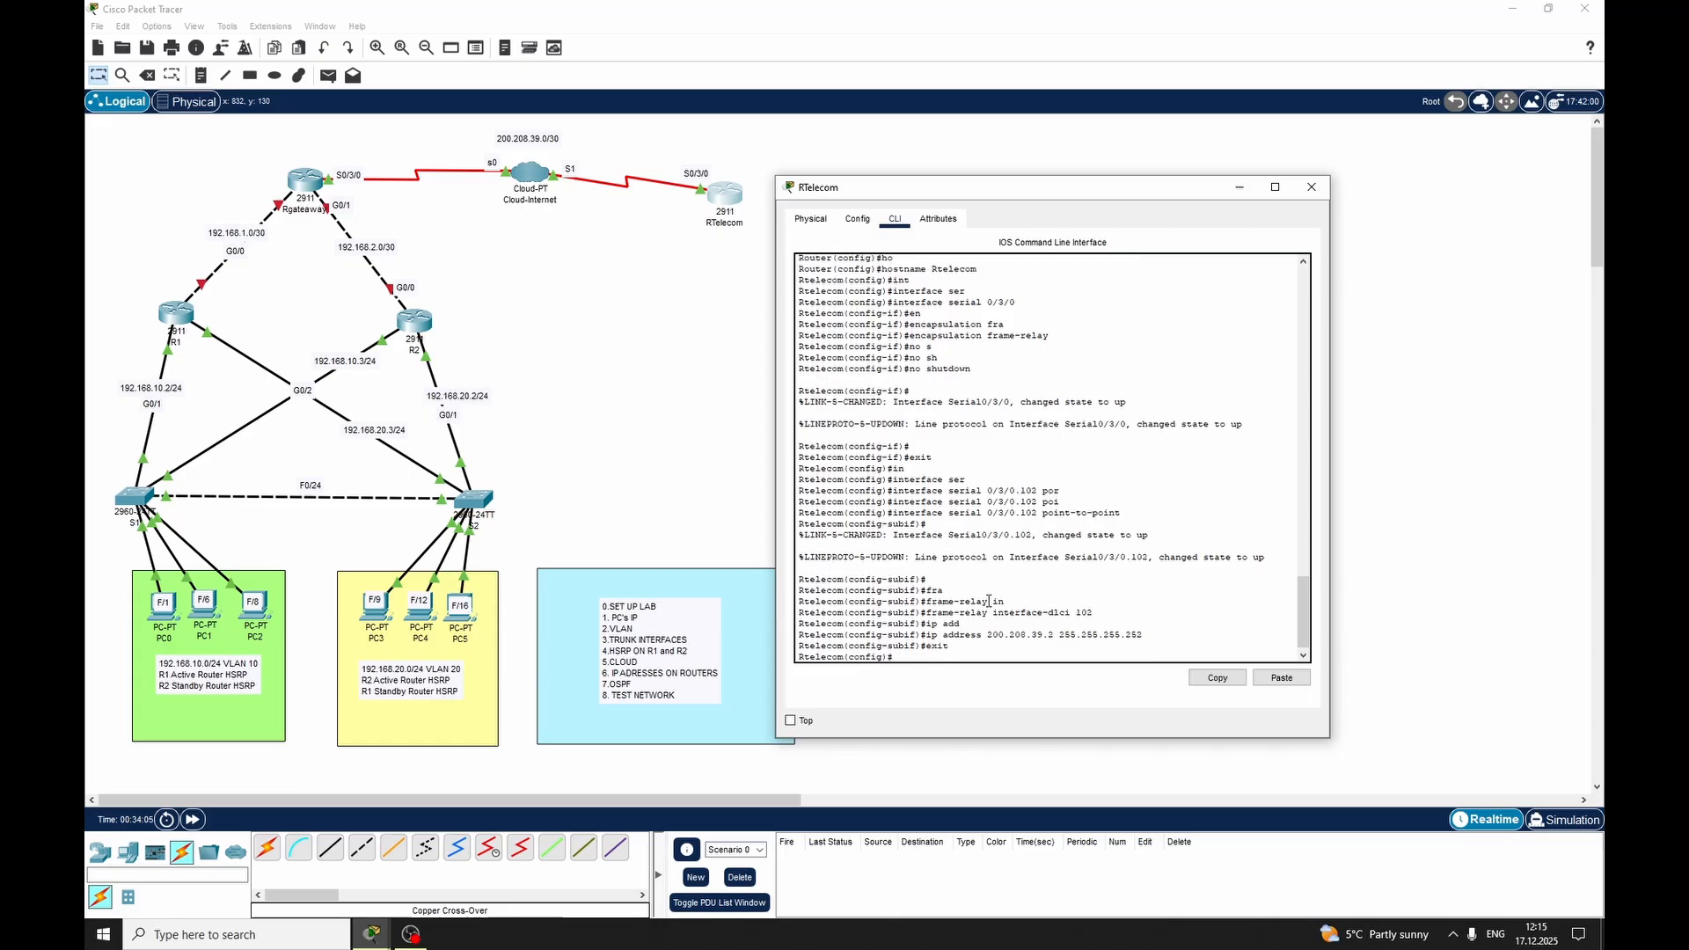
left_click(1310, 188)
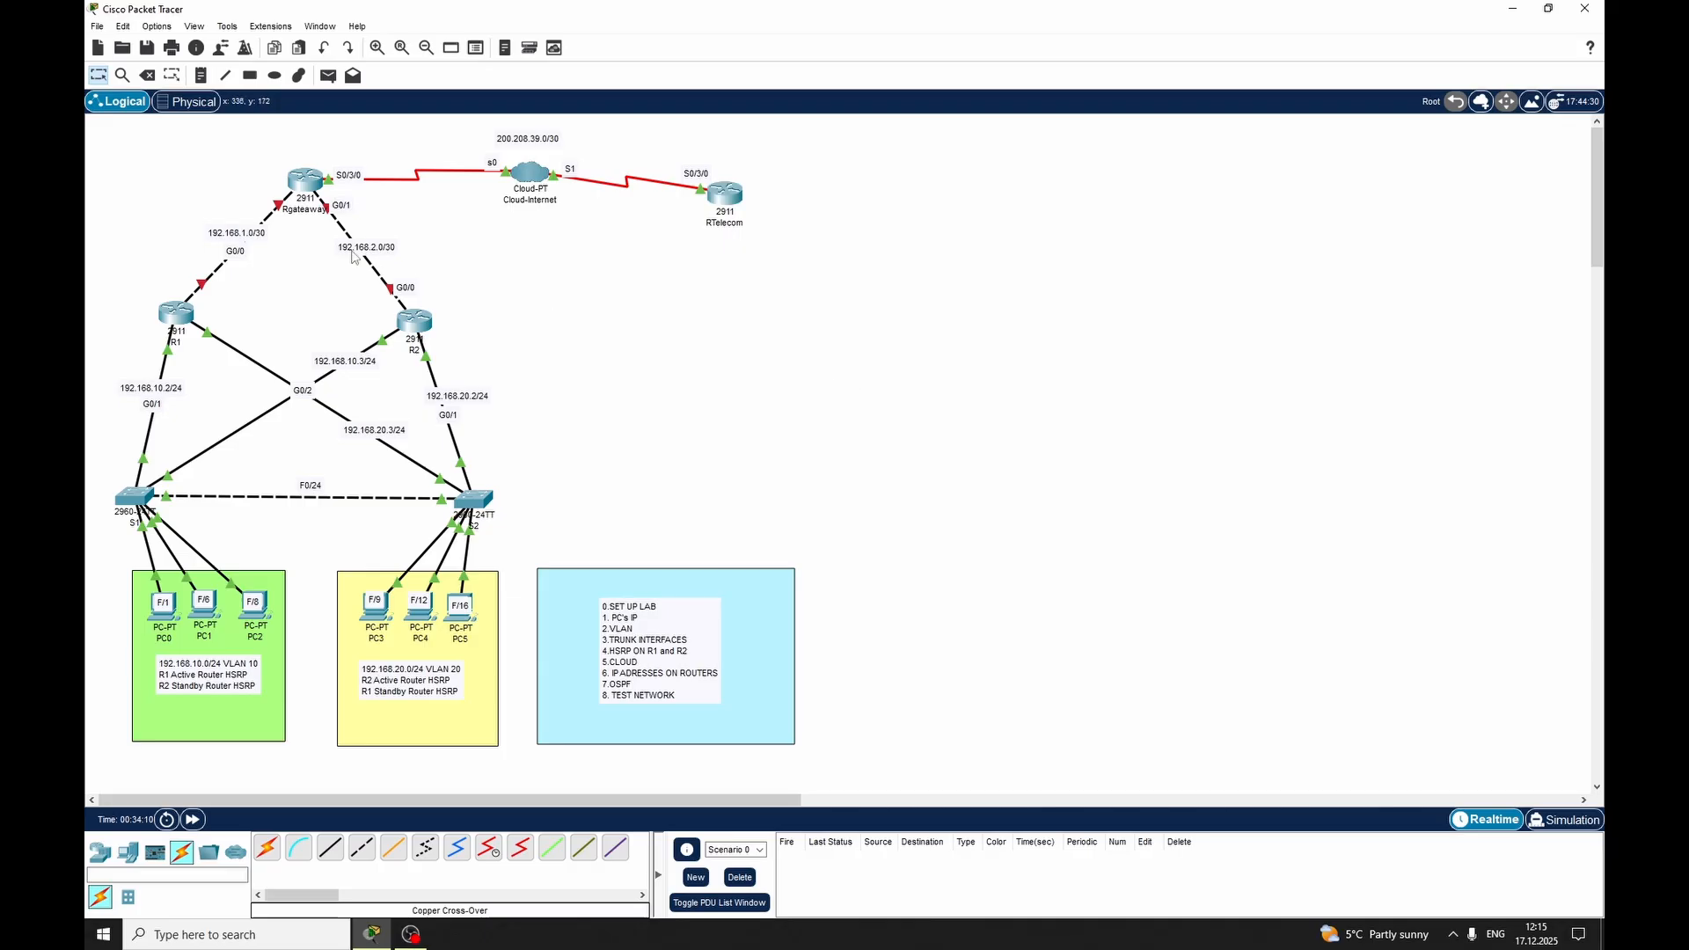
Test connectivity with a simple PDU from Rgateaway to RTelecom, and delete the test scenario
left_click(328, 75)
left_click(305, 182)
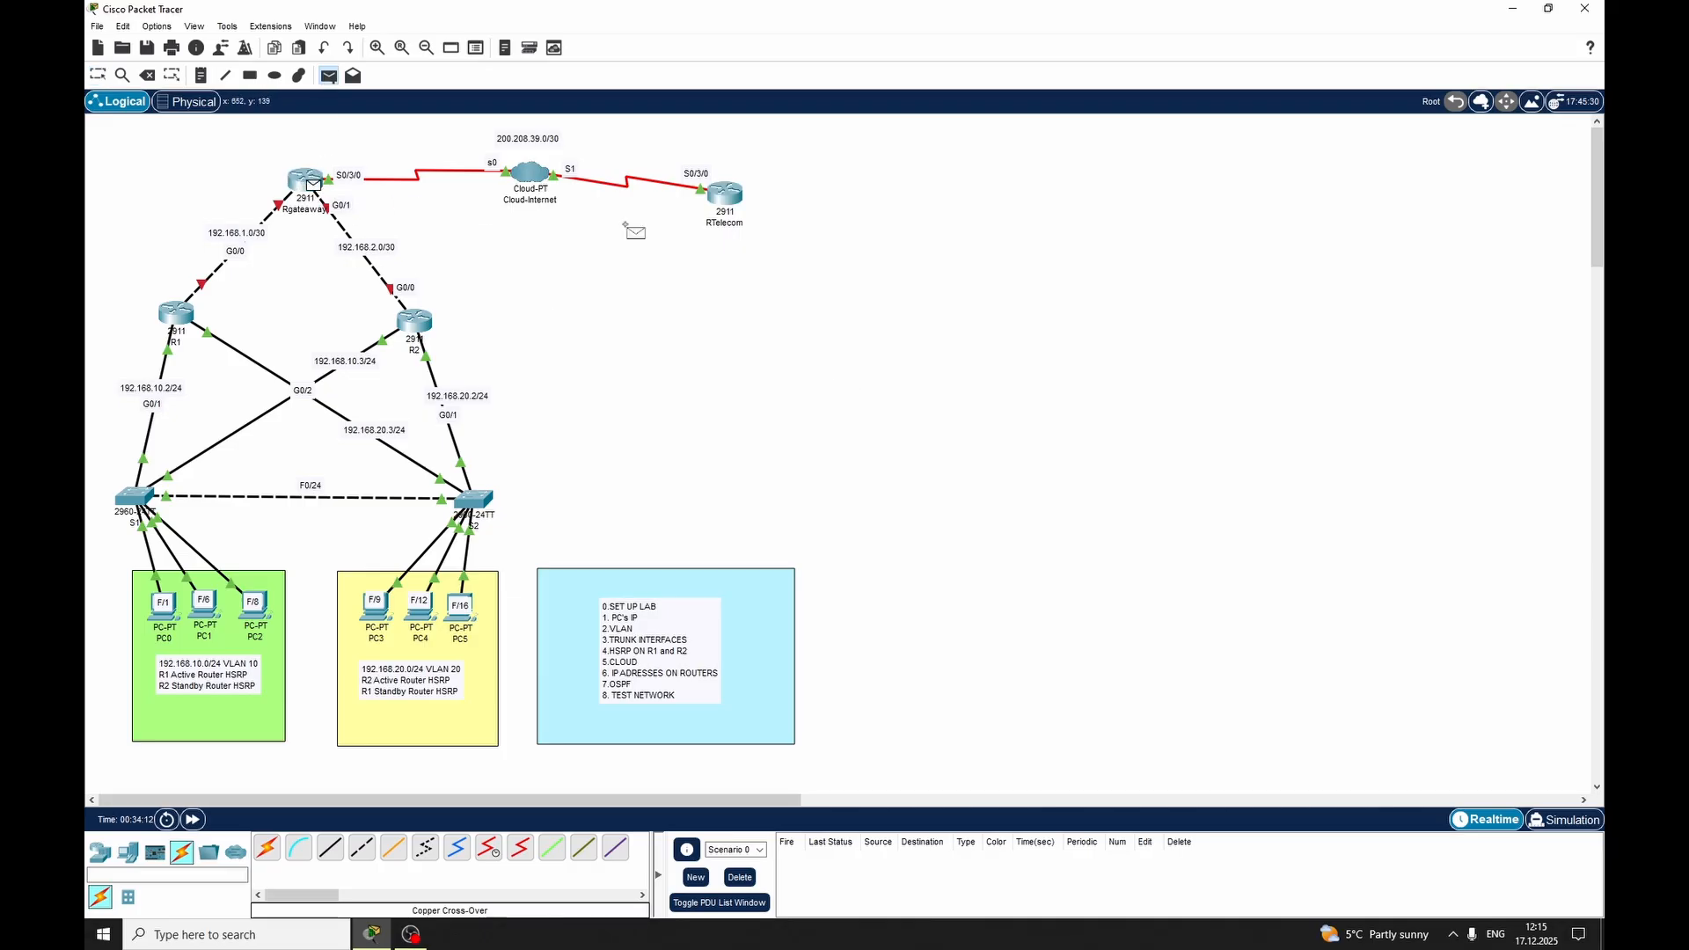
left_click(723, 194)
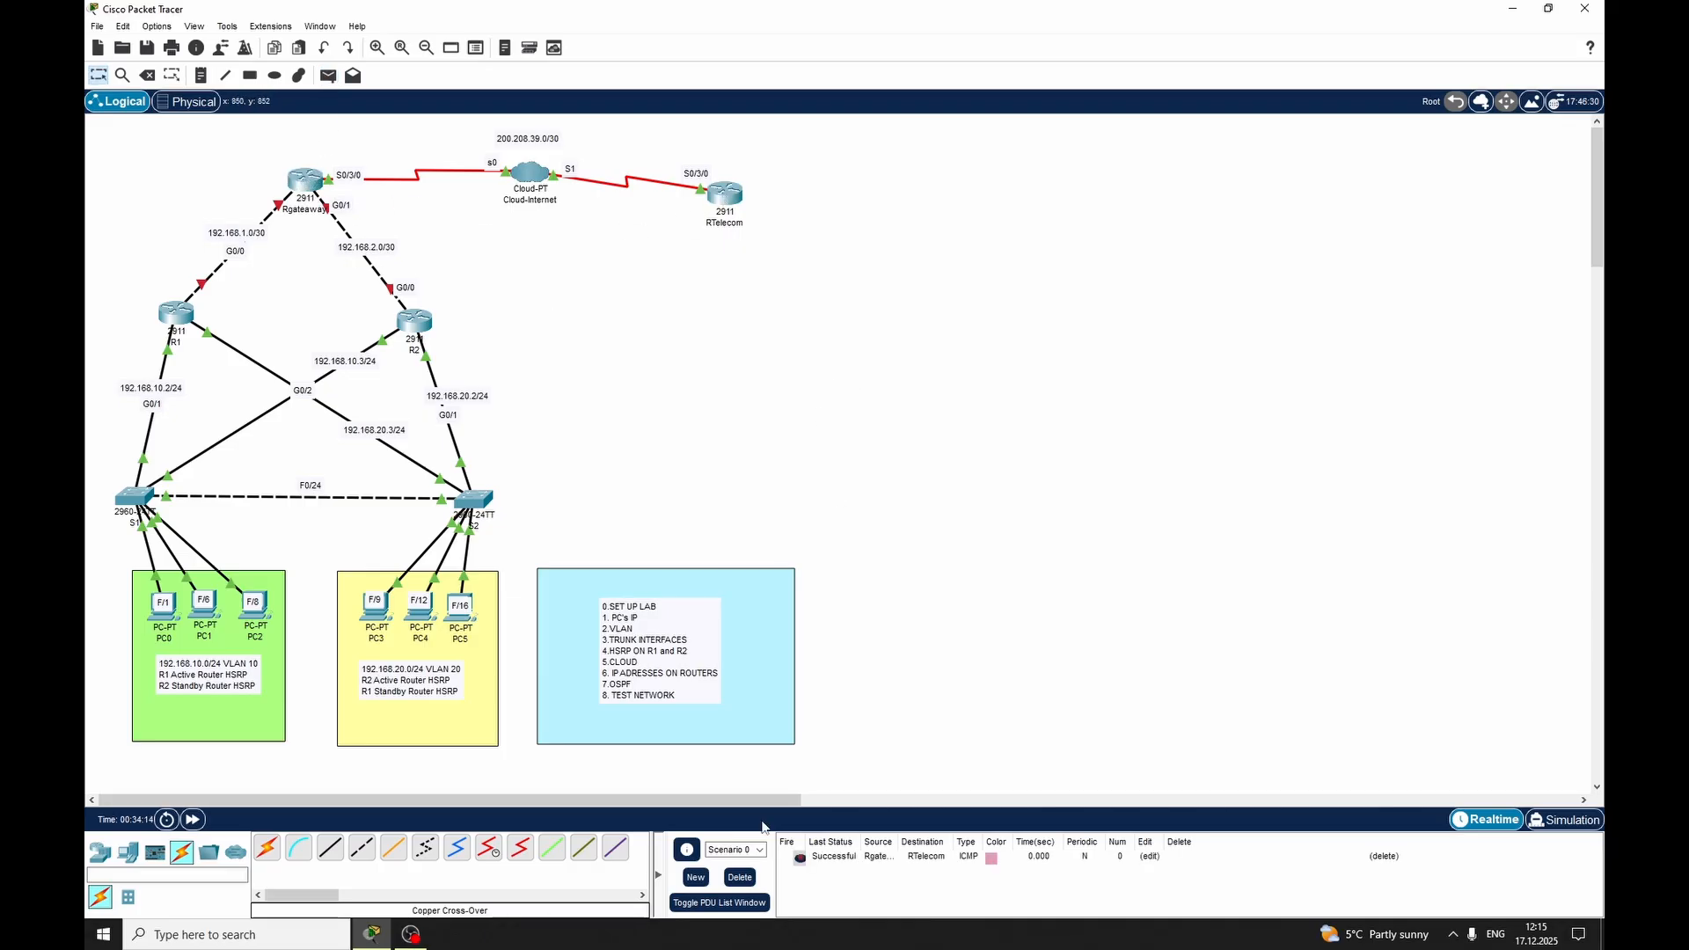
left_click(750, 881)
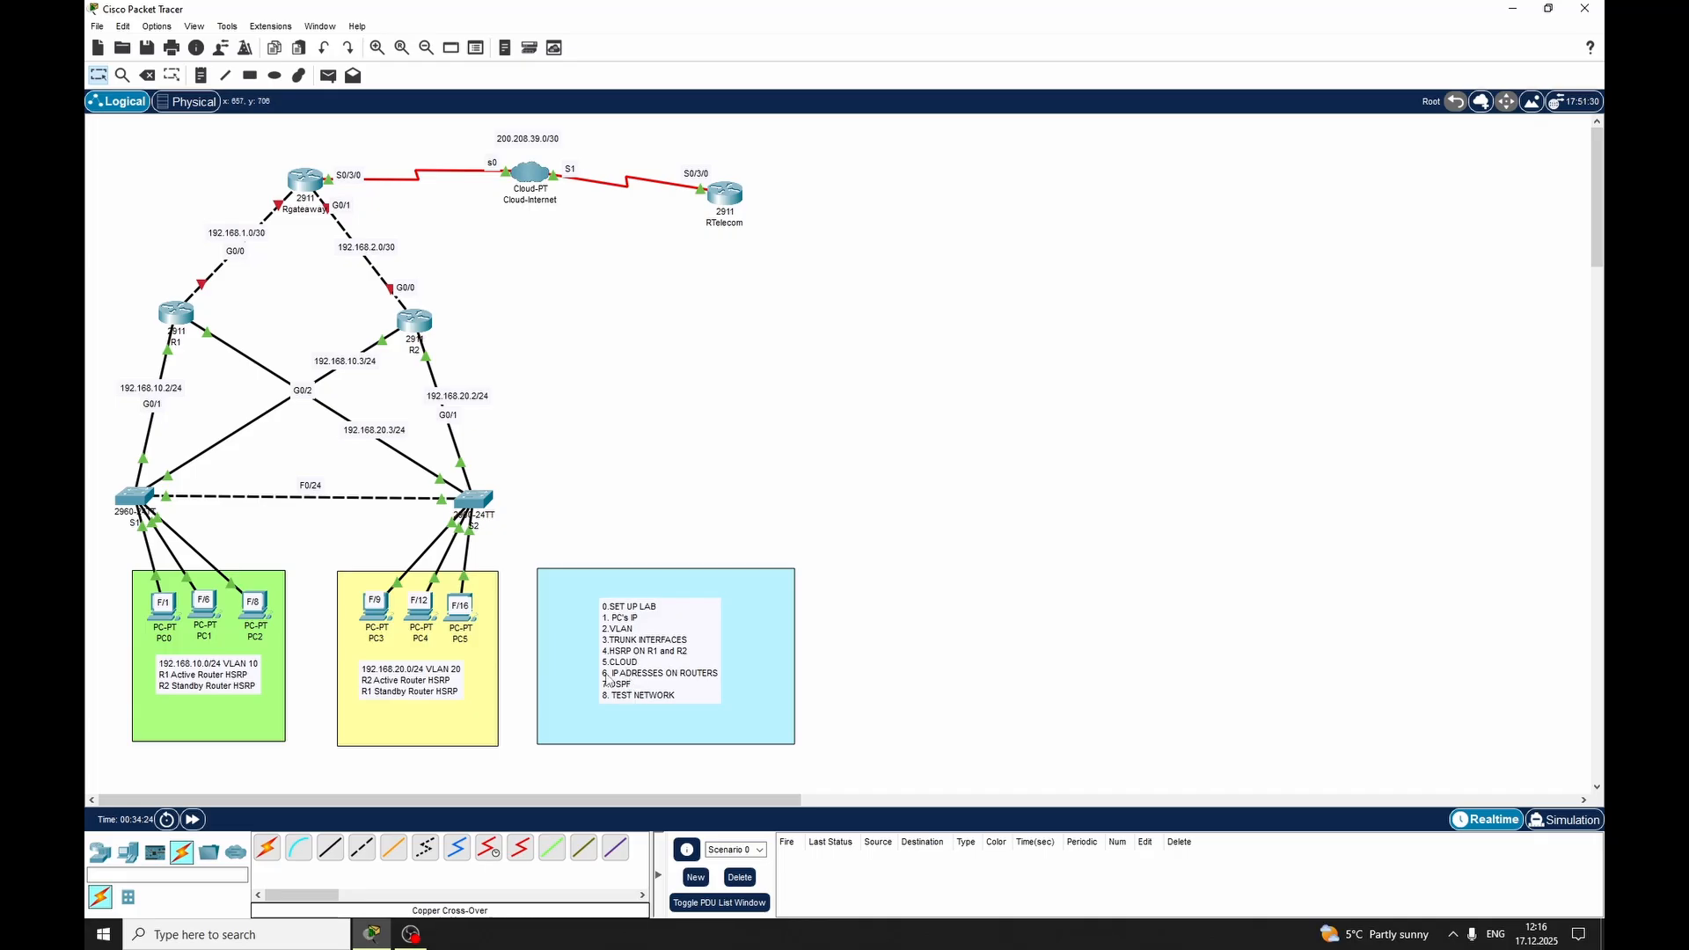
Assign IP address 192.168.1.1 with mask 255.255.255.252 to GigabitEthernet 0/0 on router R1
left_click(189, 309)
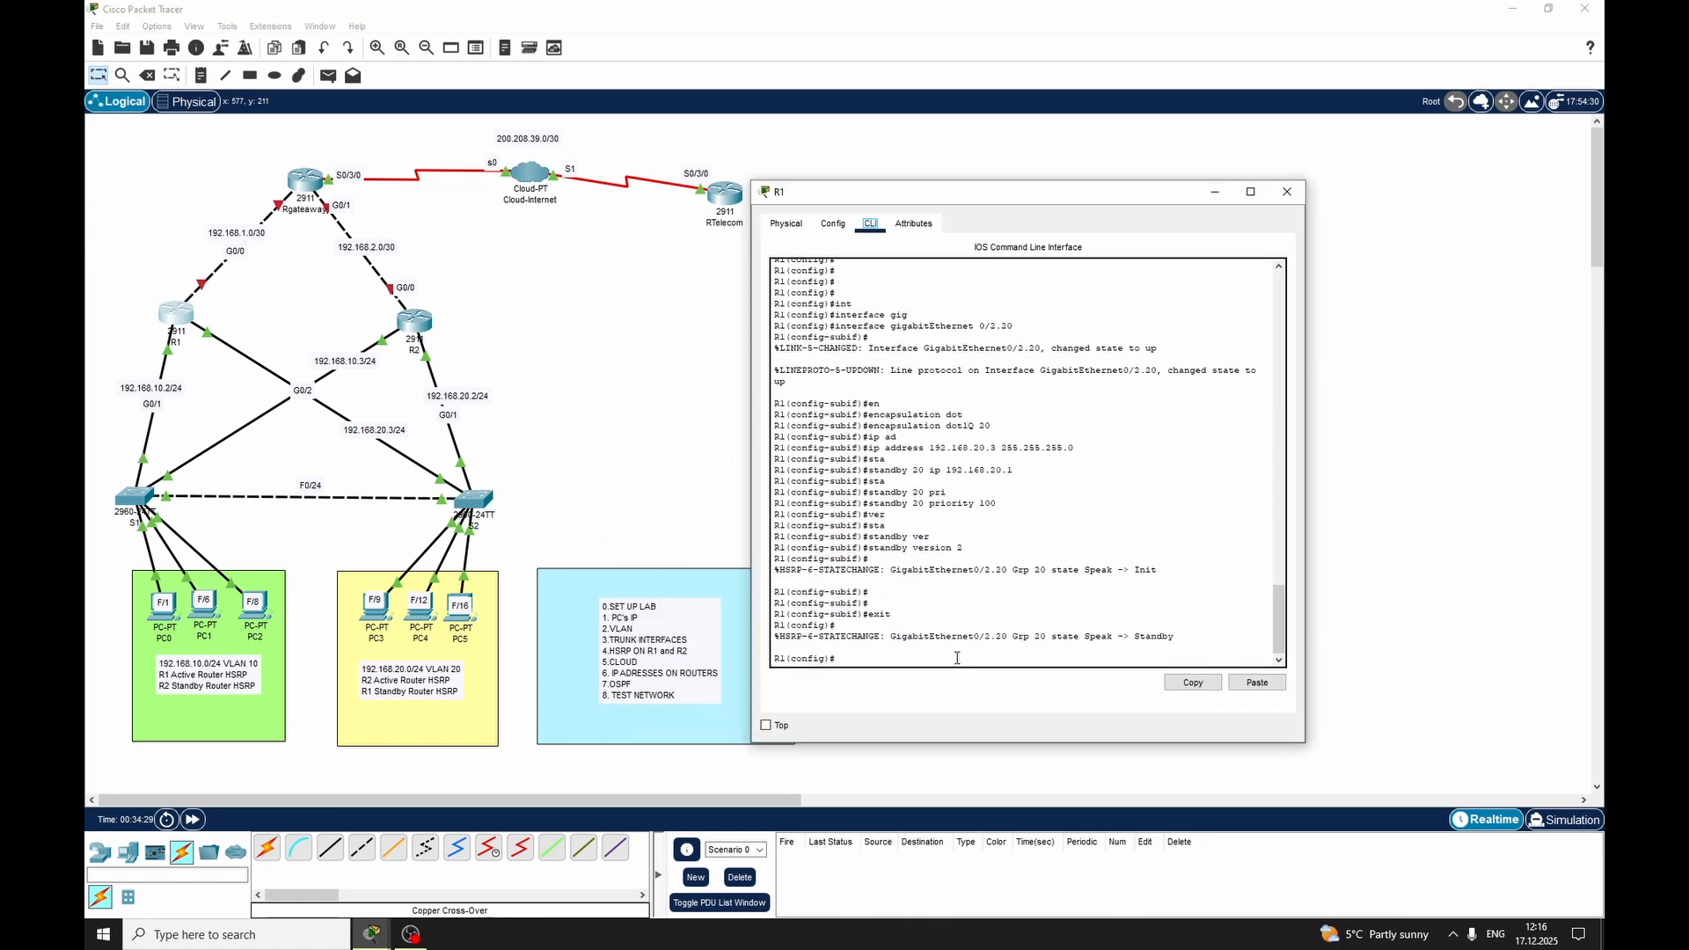
left_click_drag(998, 195, 1069, 173)
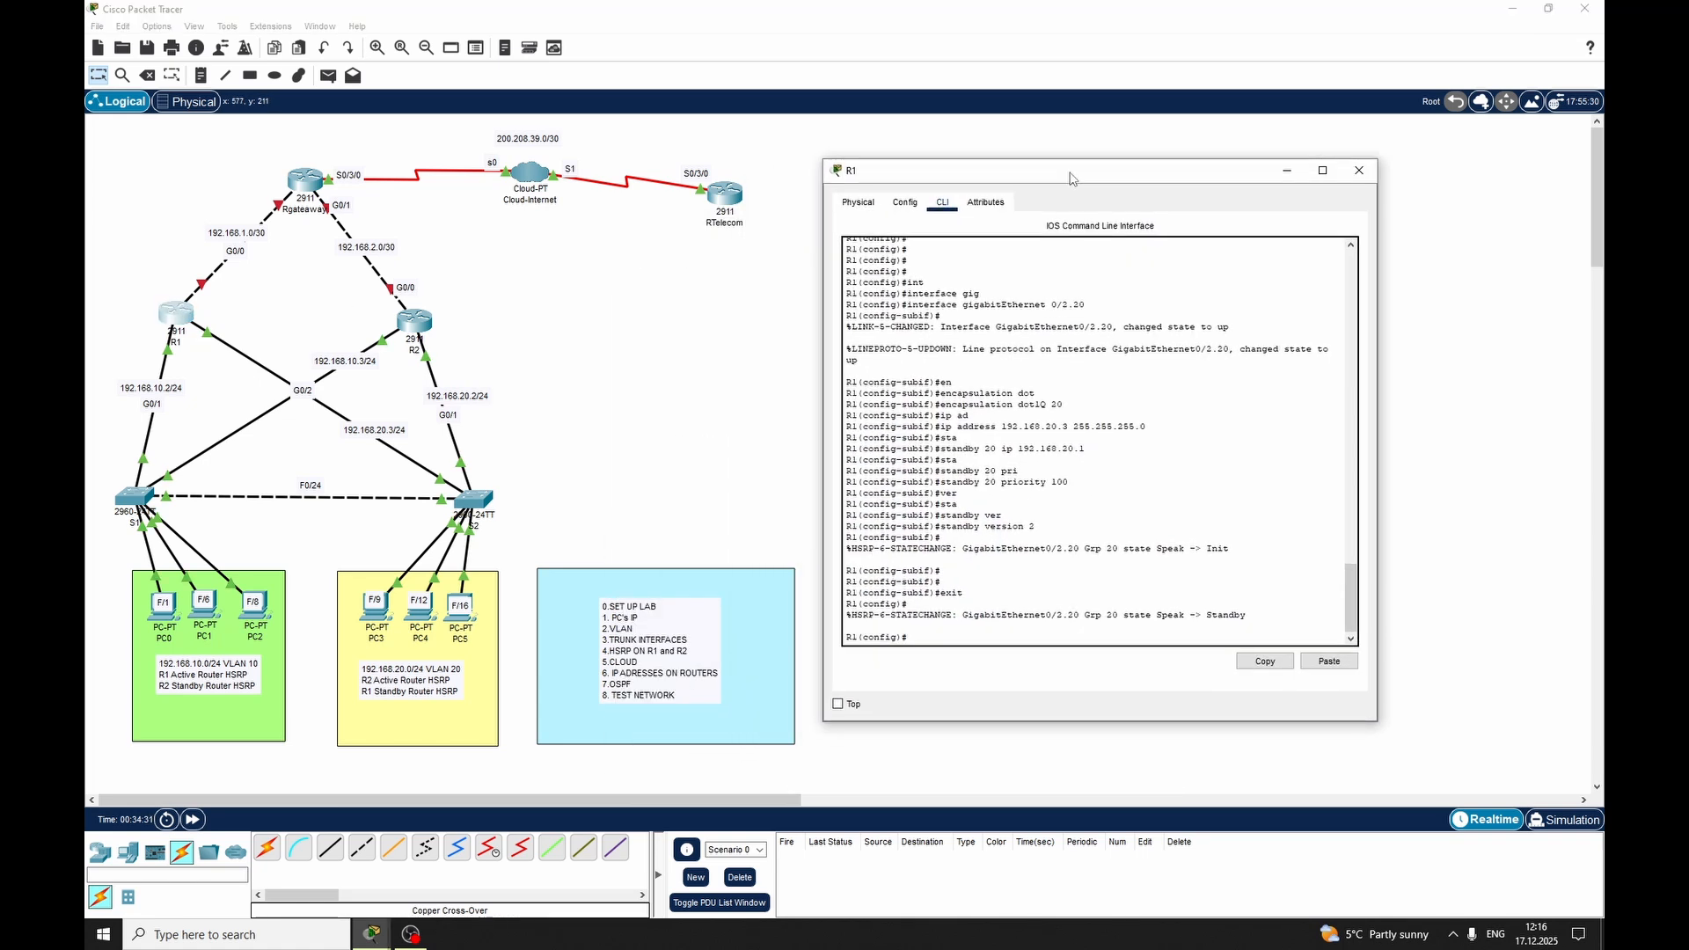
key("Return")
key("Return")
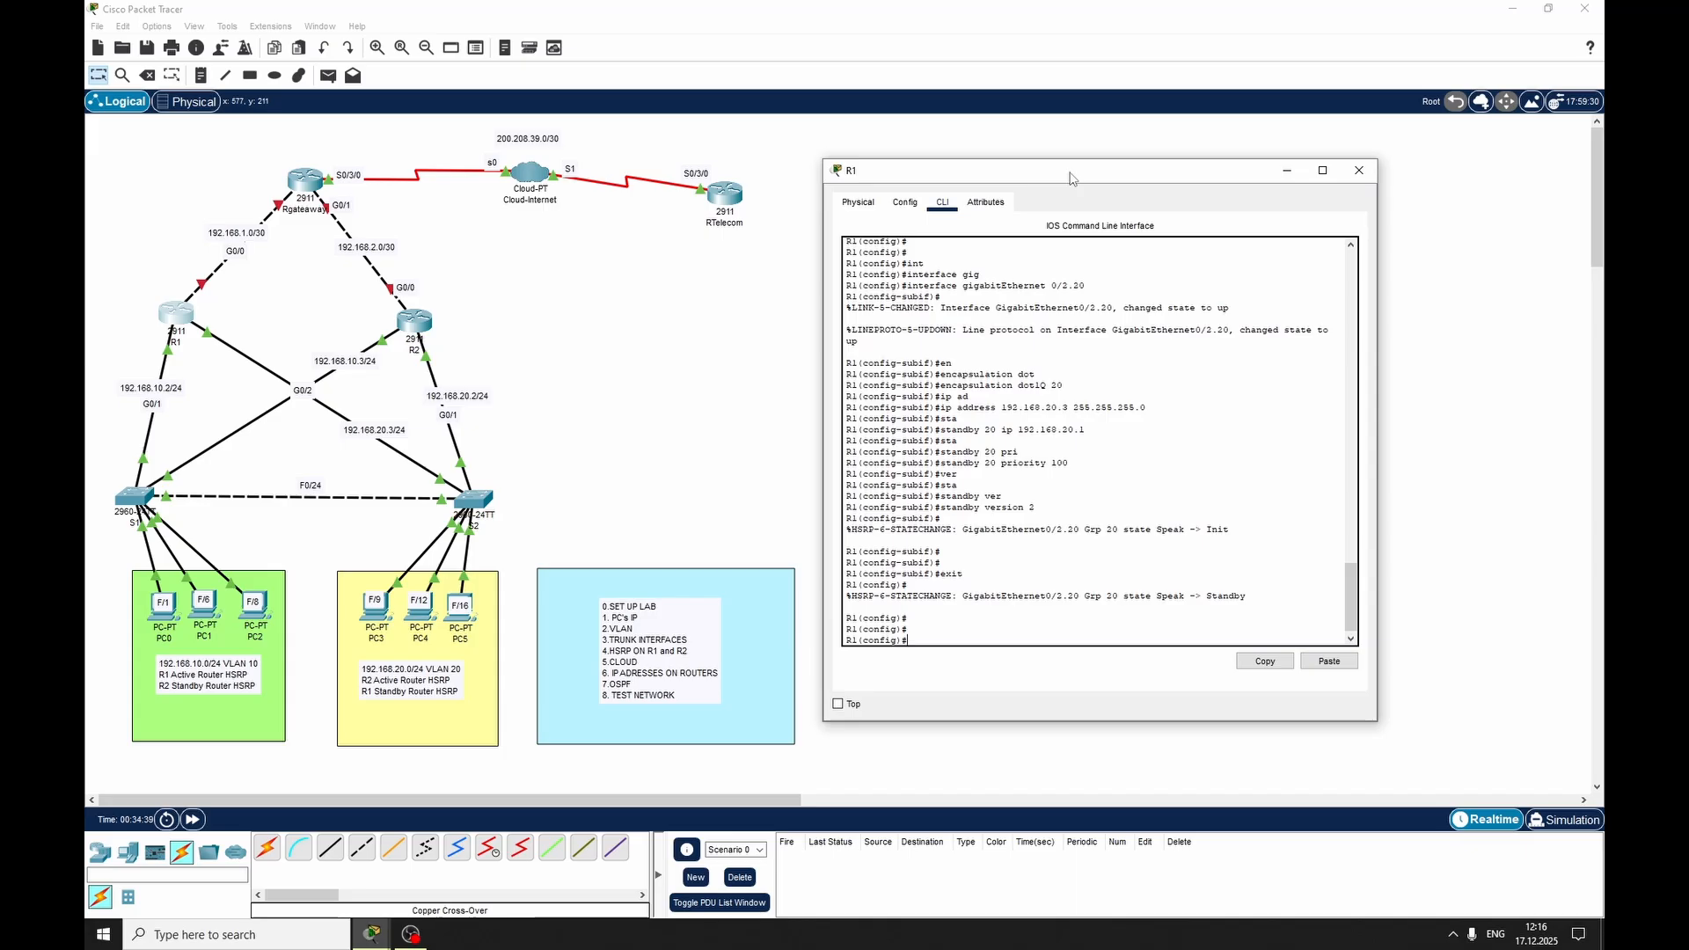
type("in")
key("Tab")
type("g")
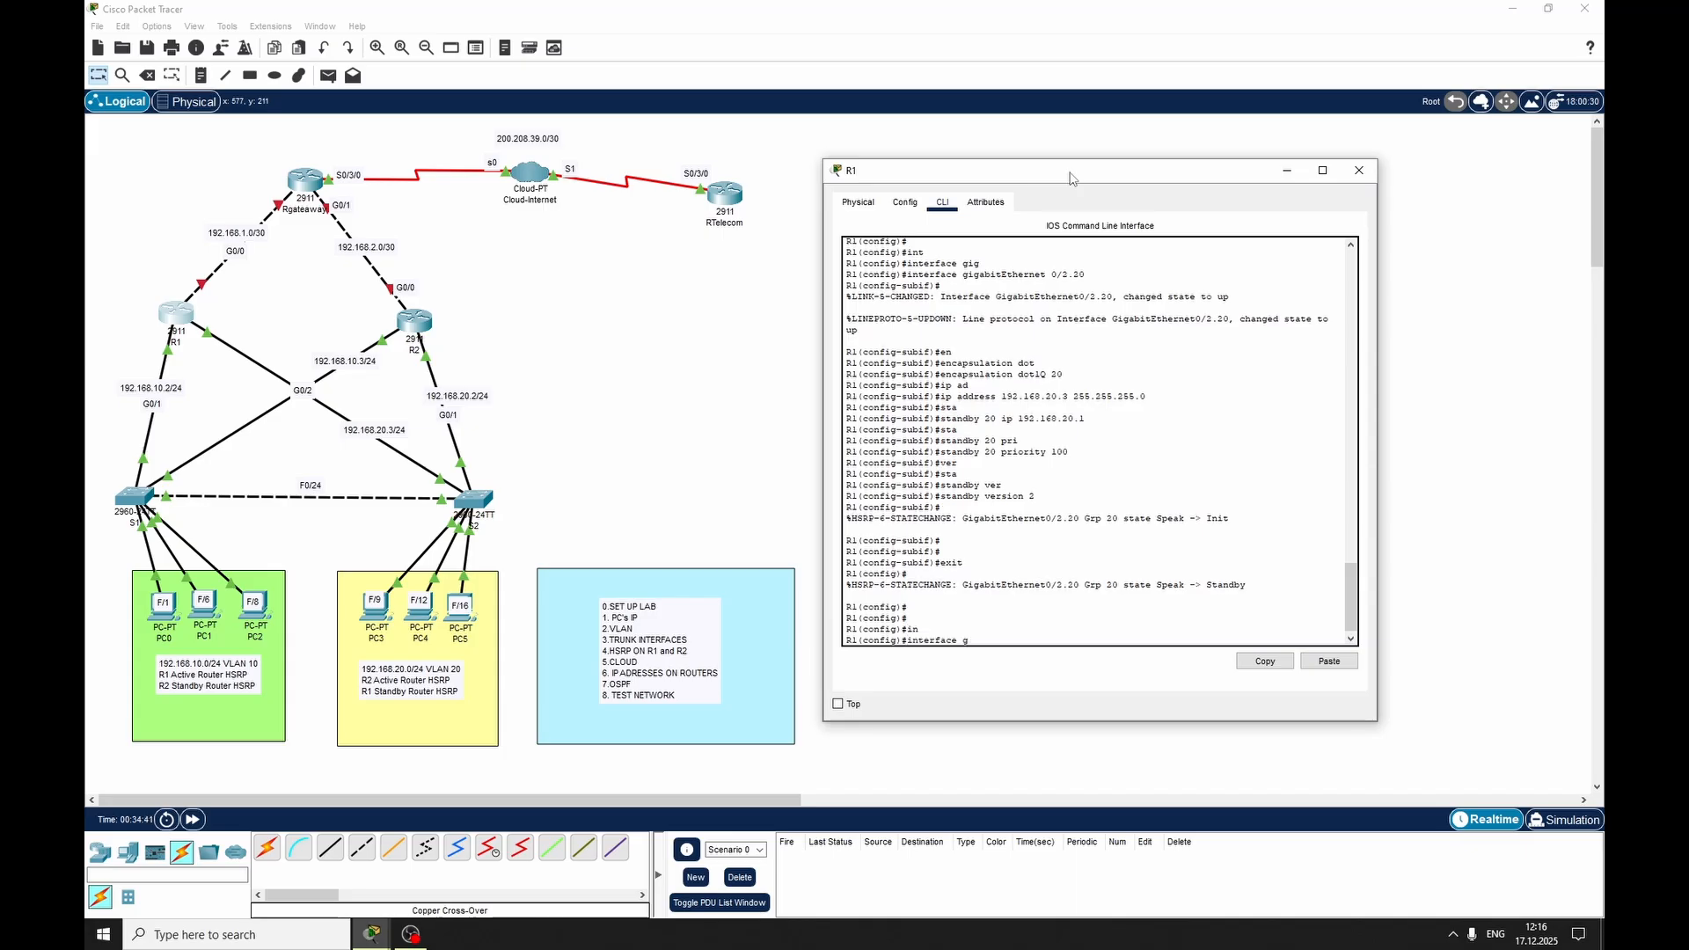
type("ig")
key("Tab")
type("0/")
key("Num_Lock")
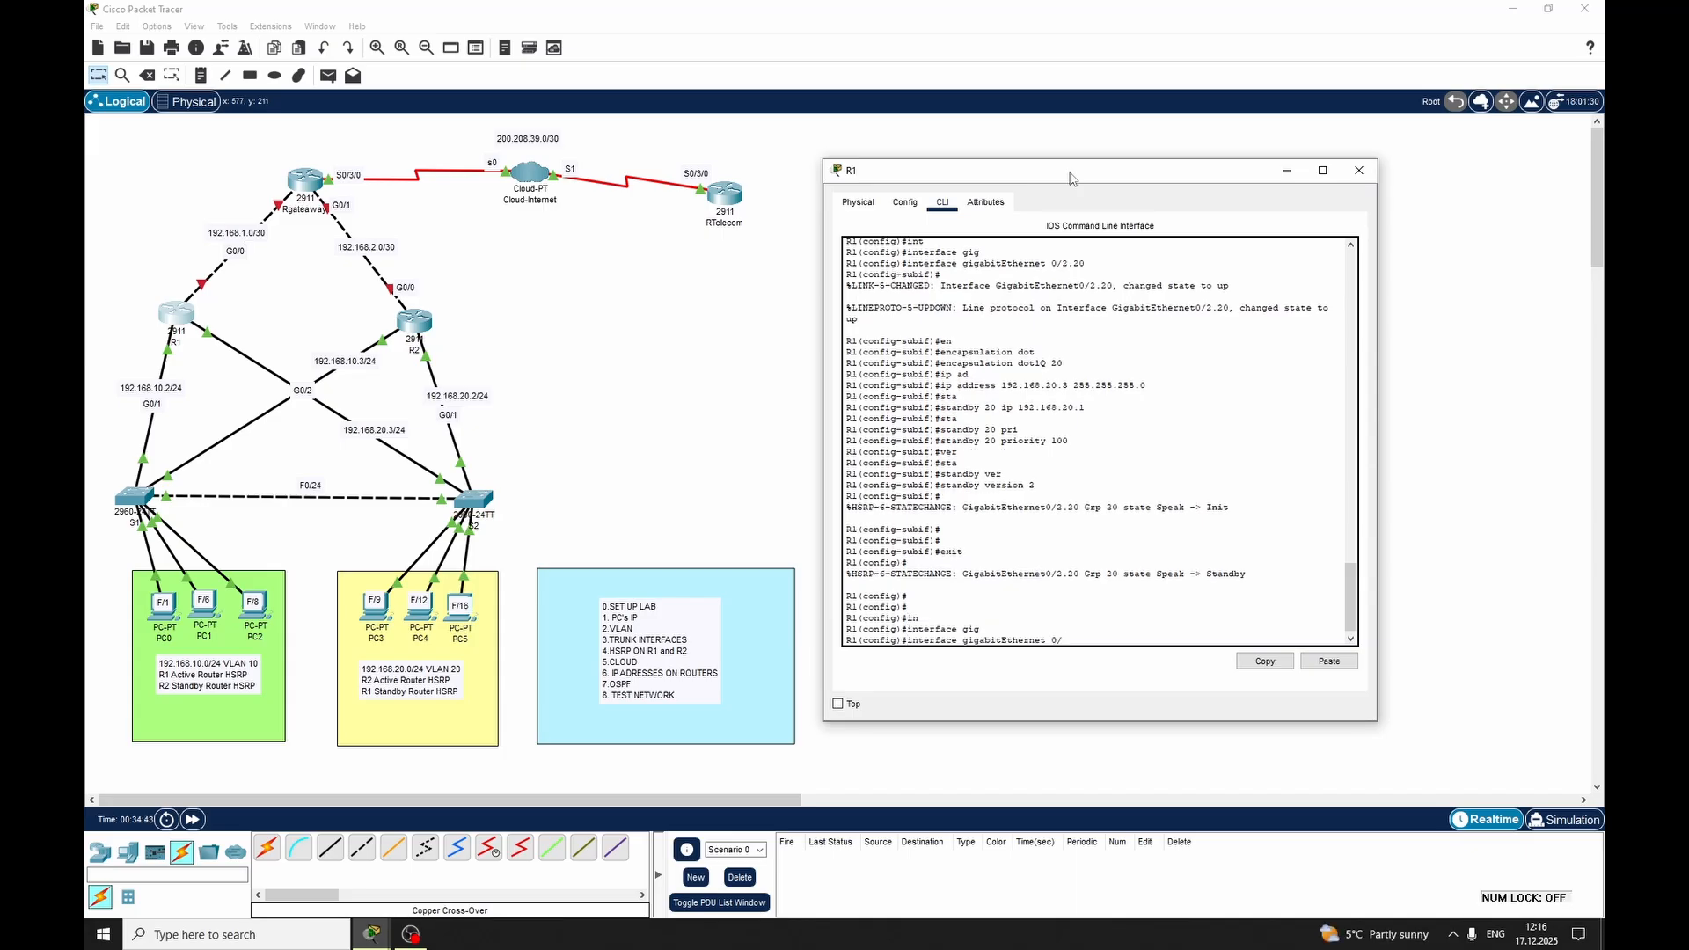
key("Return")
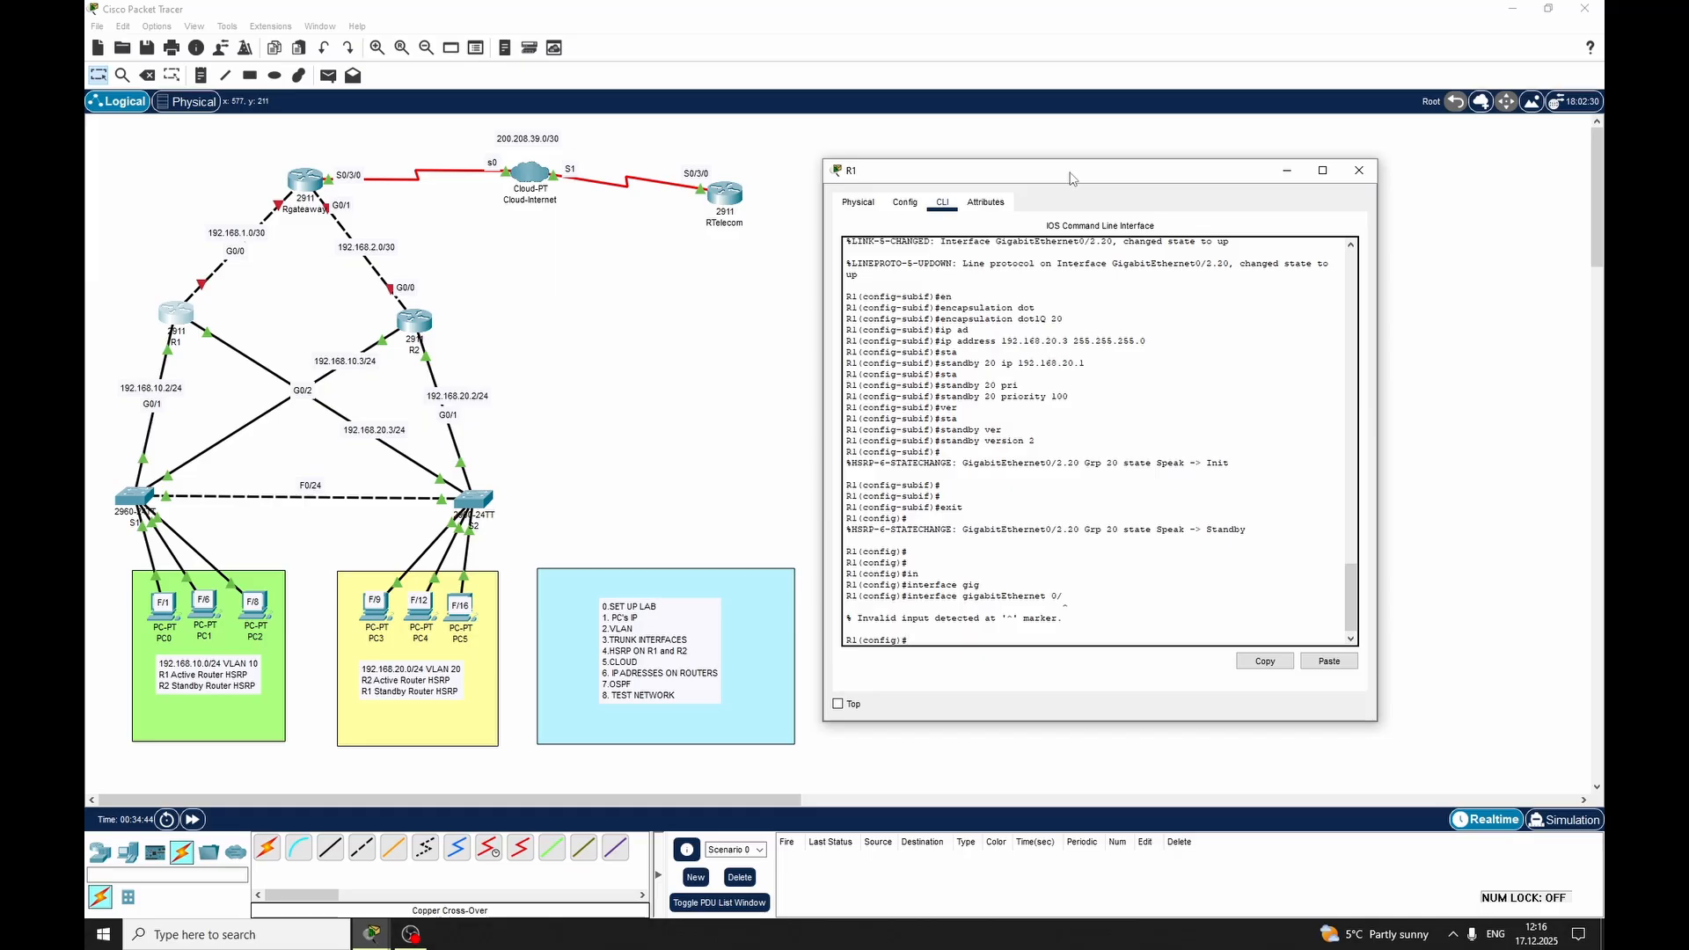
key("Up")
key("Num_Lock")
type("0/")
key("Return")
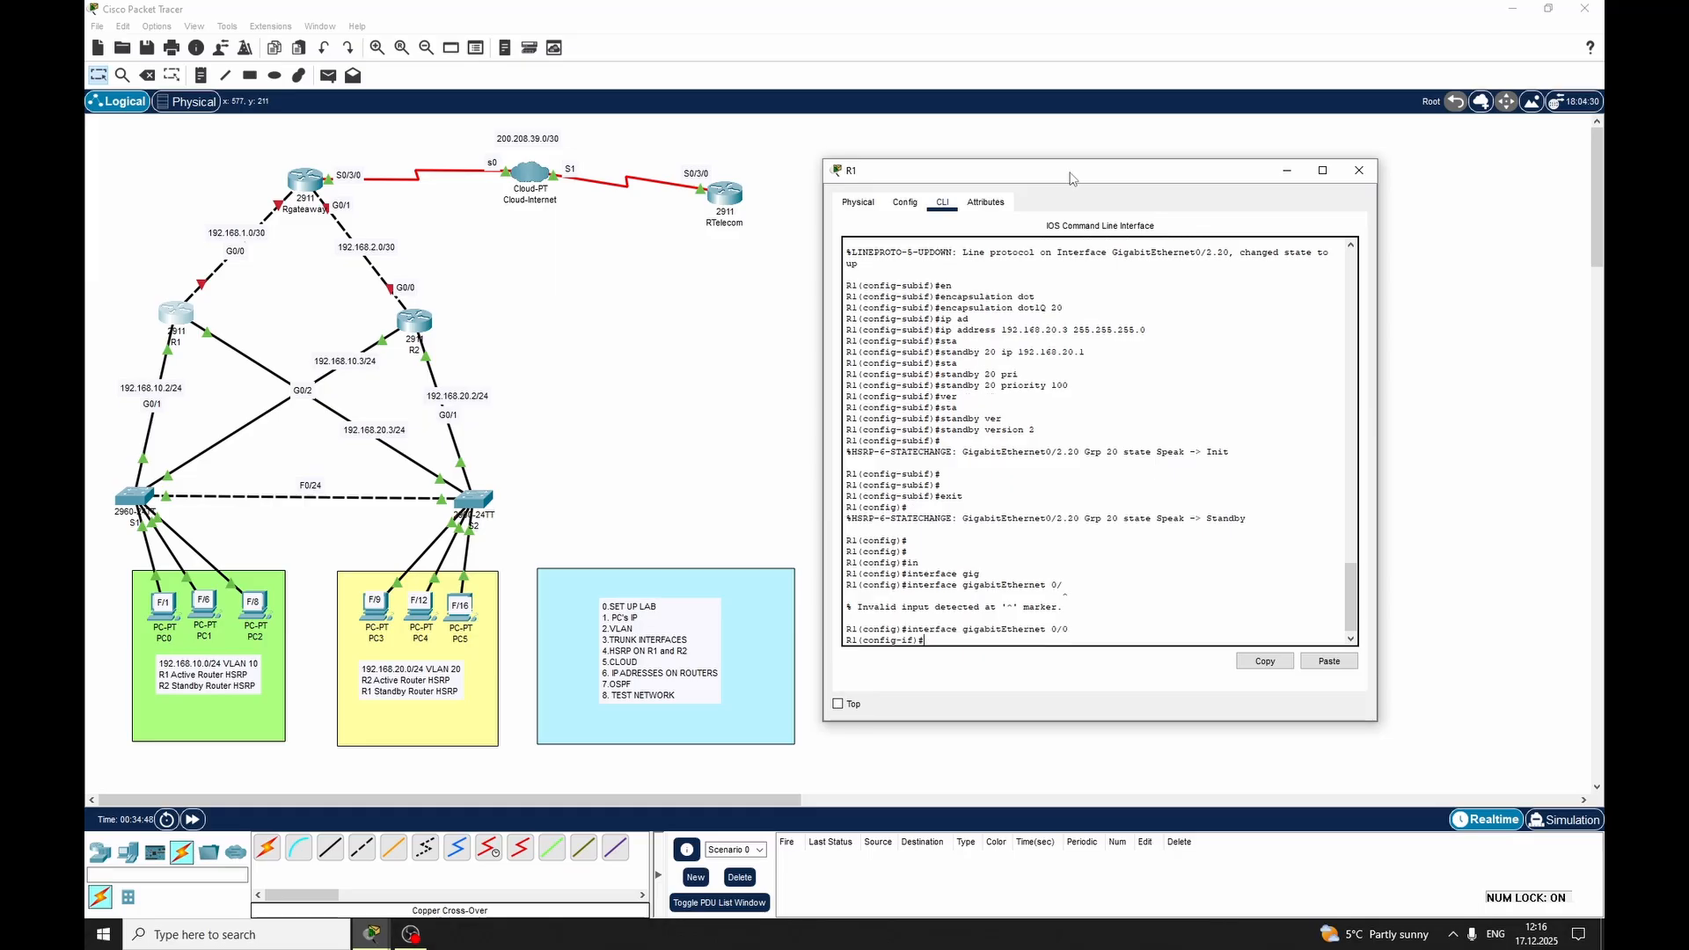
type("ip add")
key("Tab")
type("192")
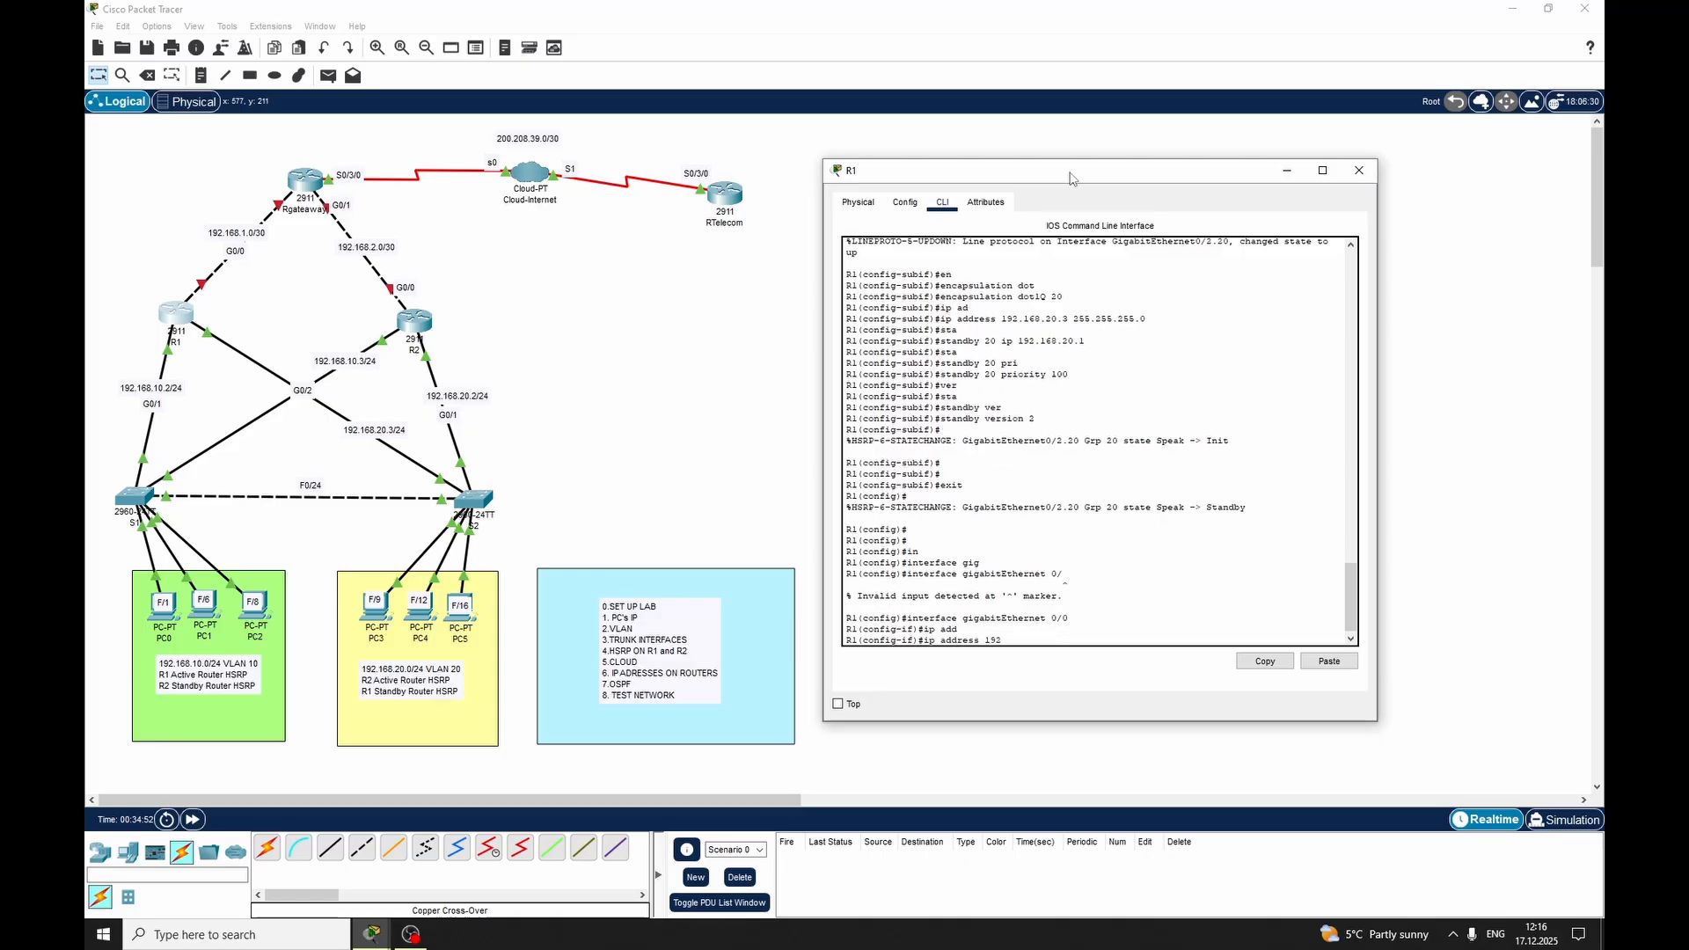
type(".168.1.1 255.255.255.252")
key("Return")
Enable GigabitEthernet 0/0 on R1 with no shutdown, exit interface mode and close the router's window
type("nfig-if)#n")
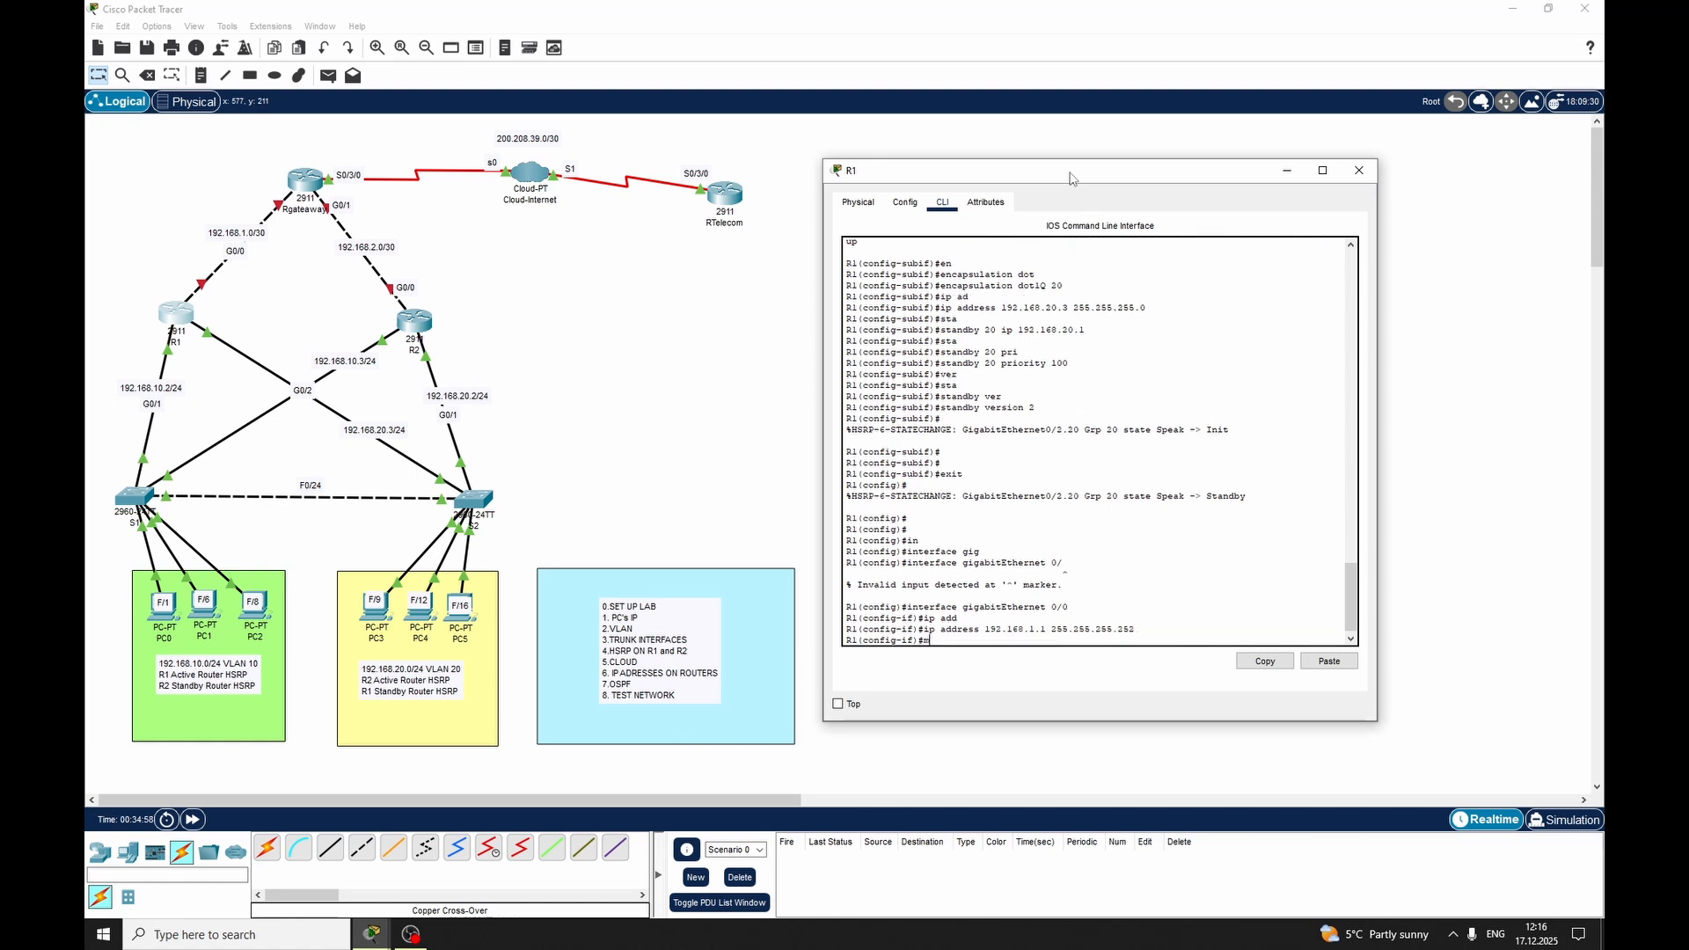
type("o sh")
key("Tab")
key("Return")
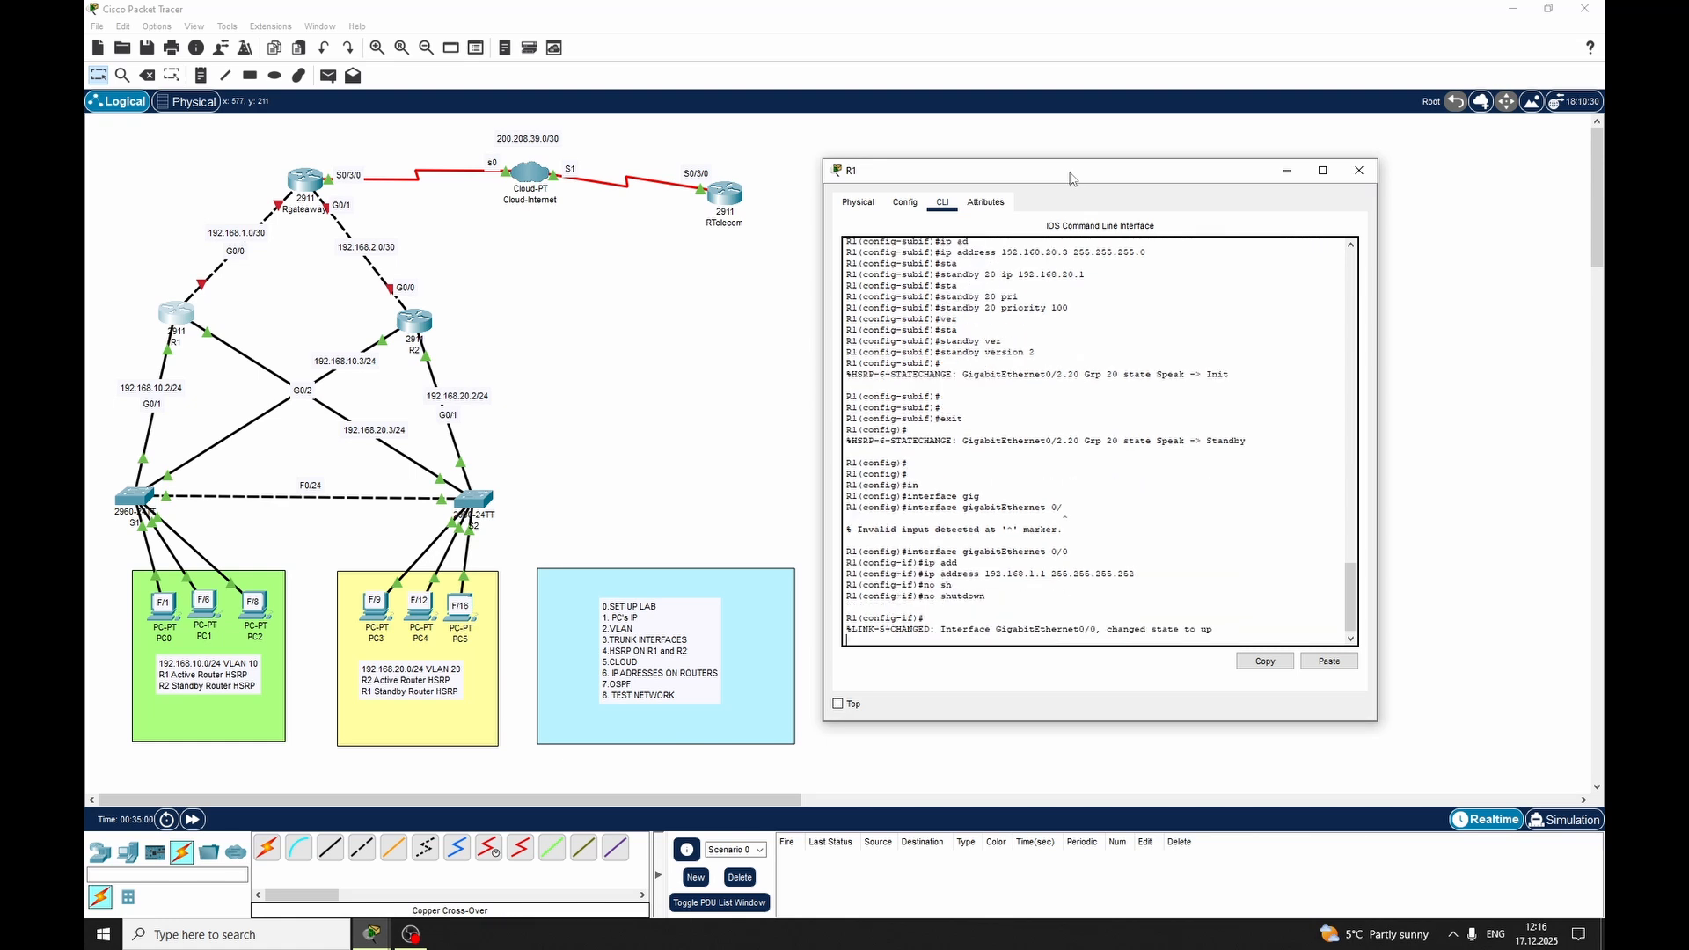
key("Return")
type("exit")
key("Return")
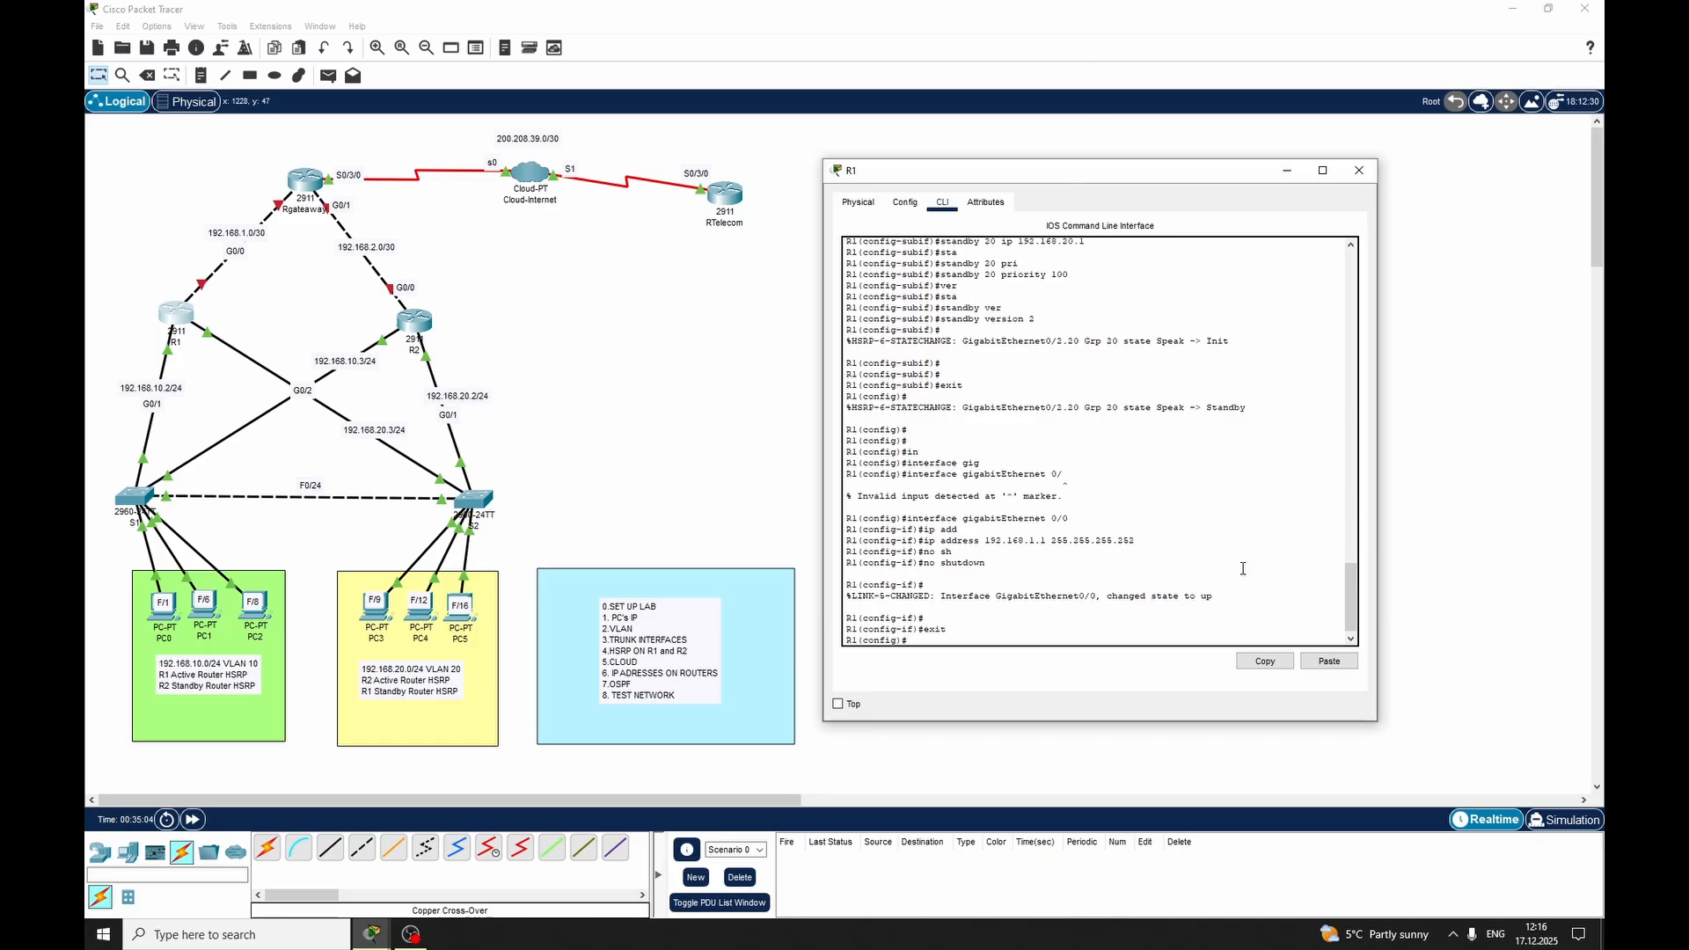
left_click(1358, 171)
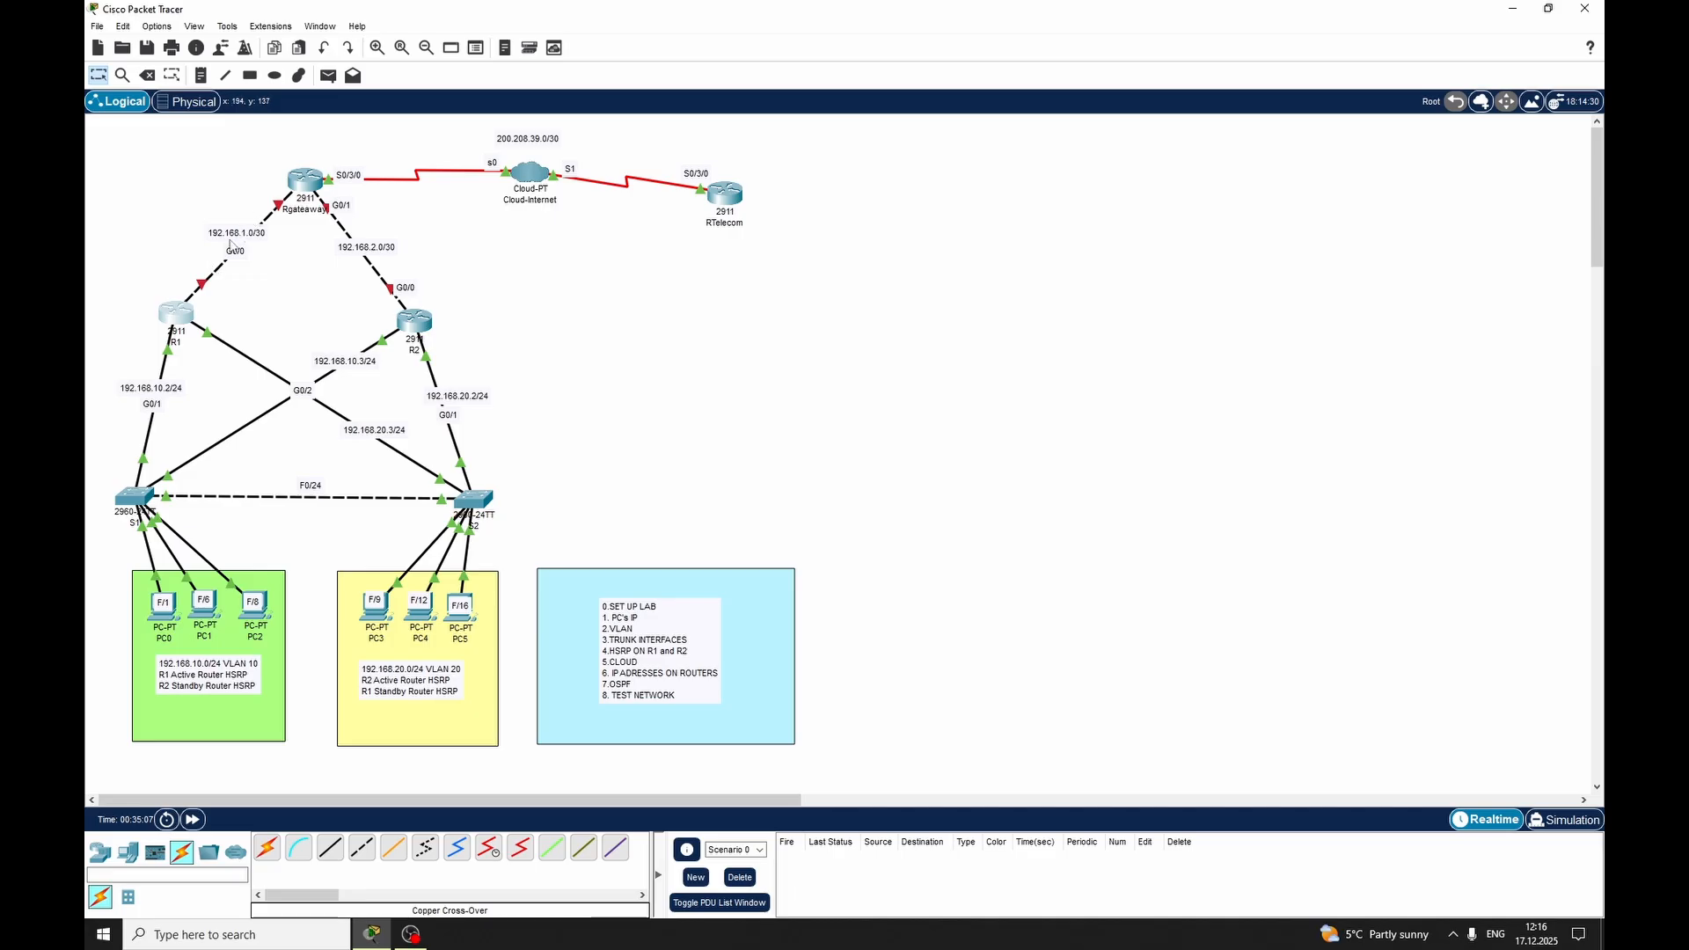
Assign IP address 192.168.2.1 with mask 255.255.255.252 to GigabitEthernet 0/0 on router R2
left_click(409, 321)
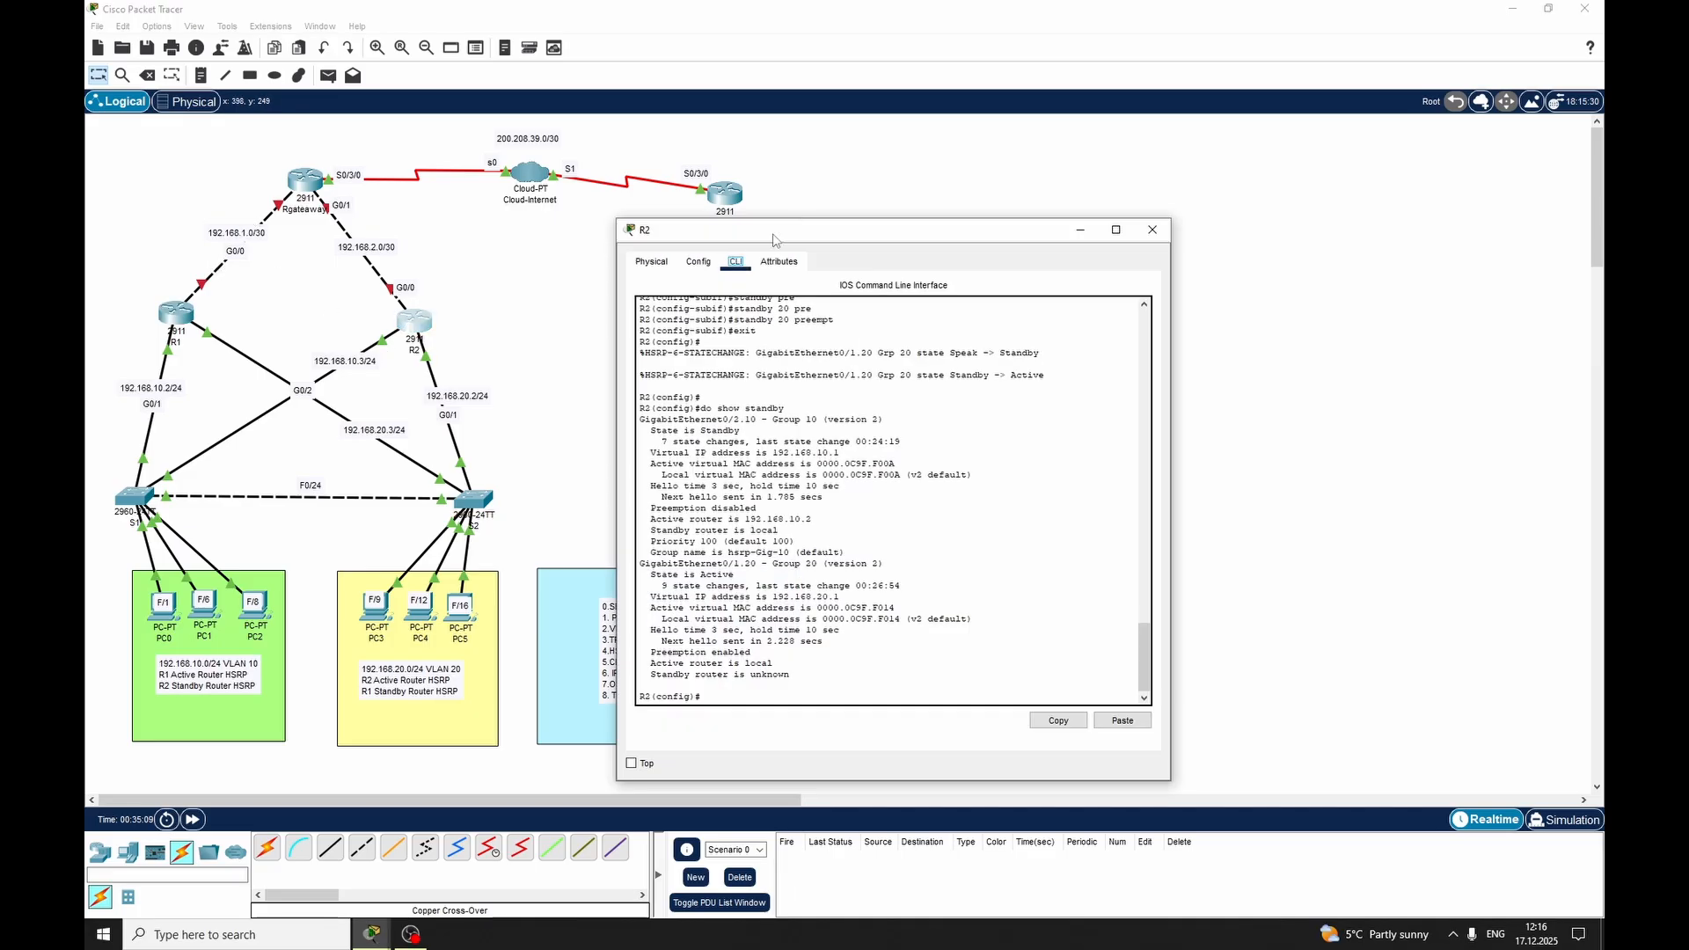
left_click_drag(774, 240, 920, 212)
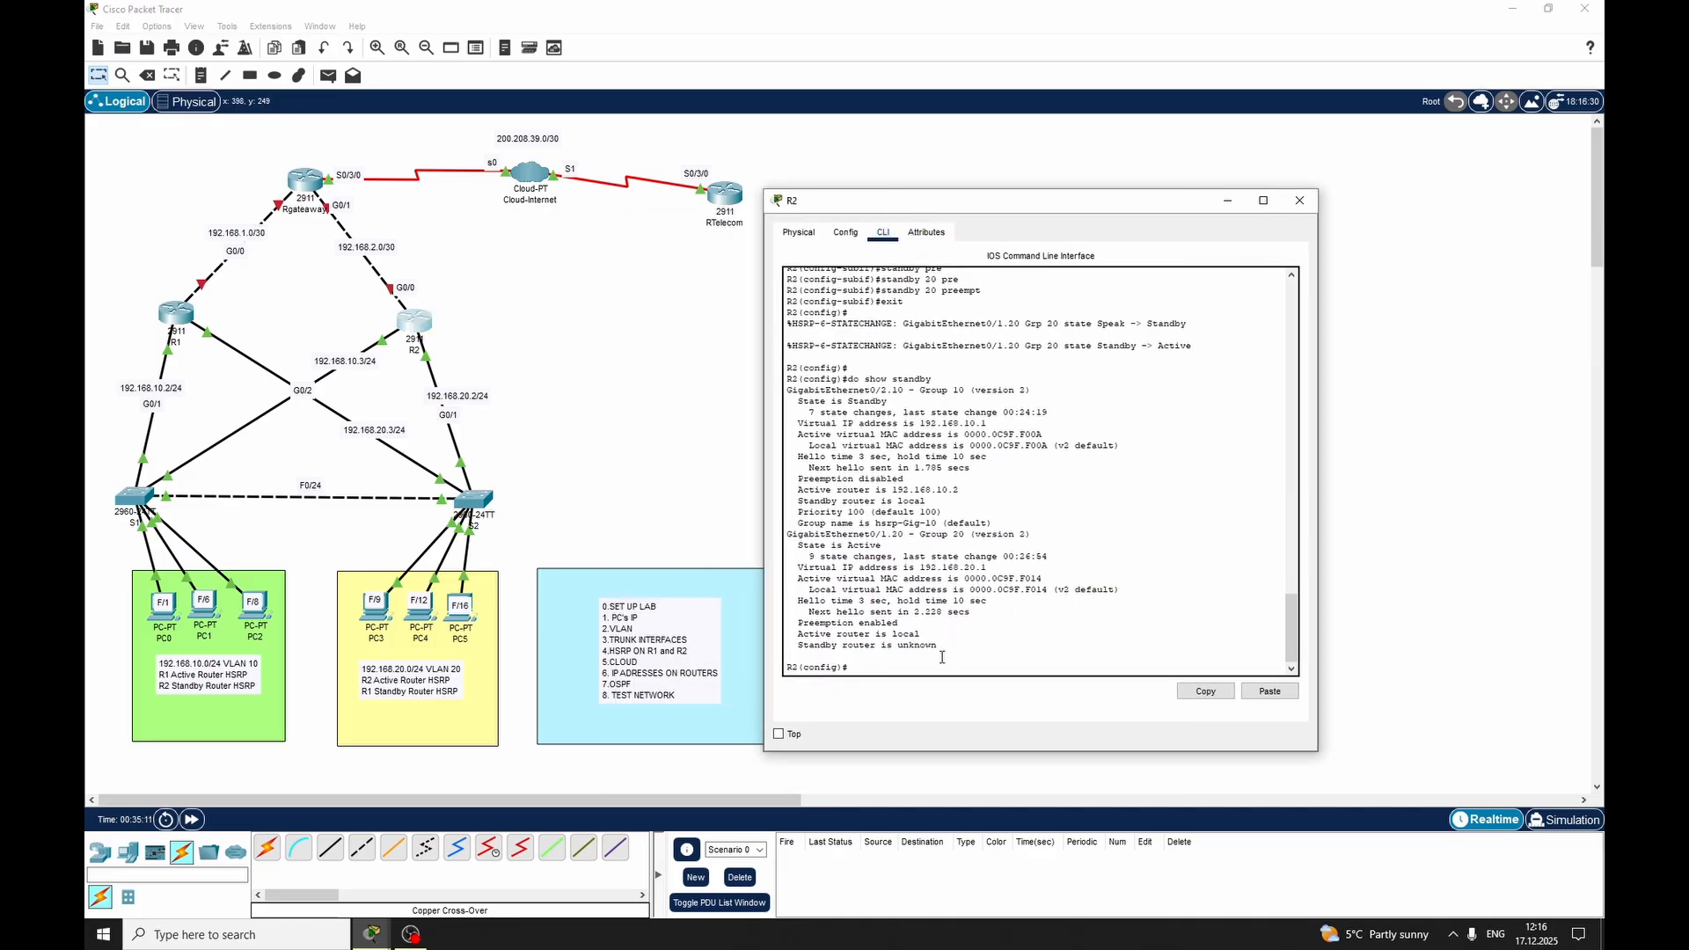
type("int")
key("Tab")
type("gig")
key("Tab")
type("0/")
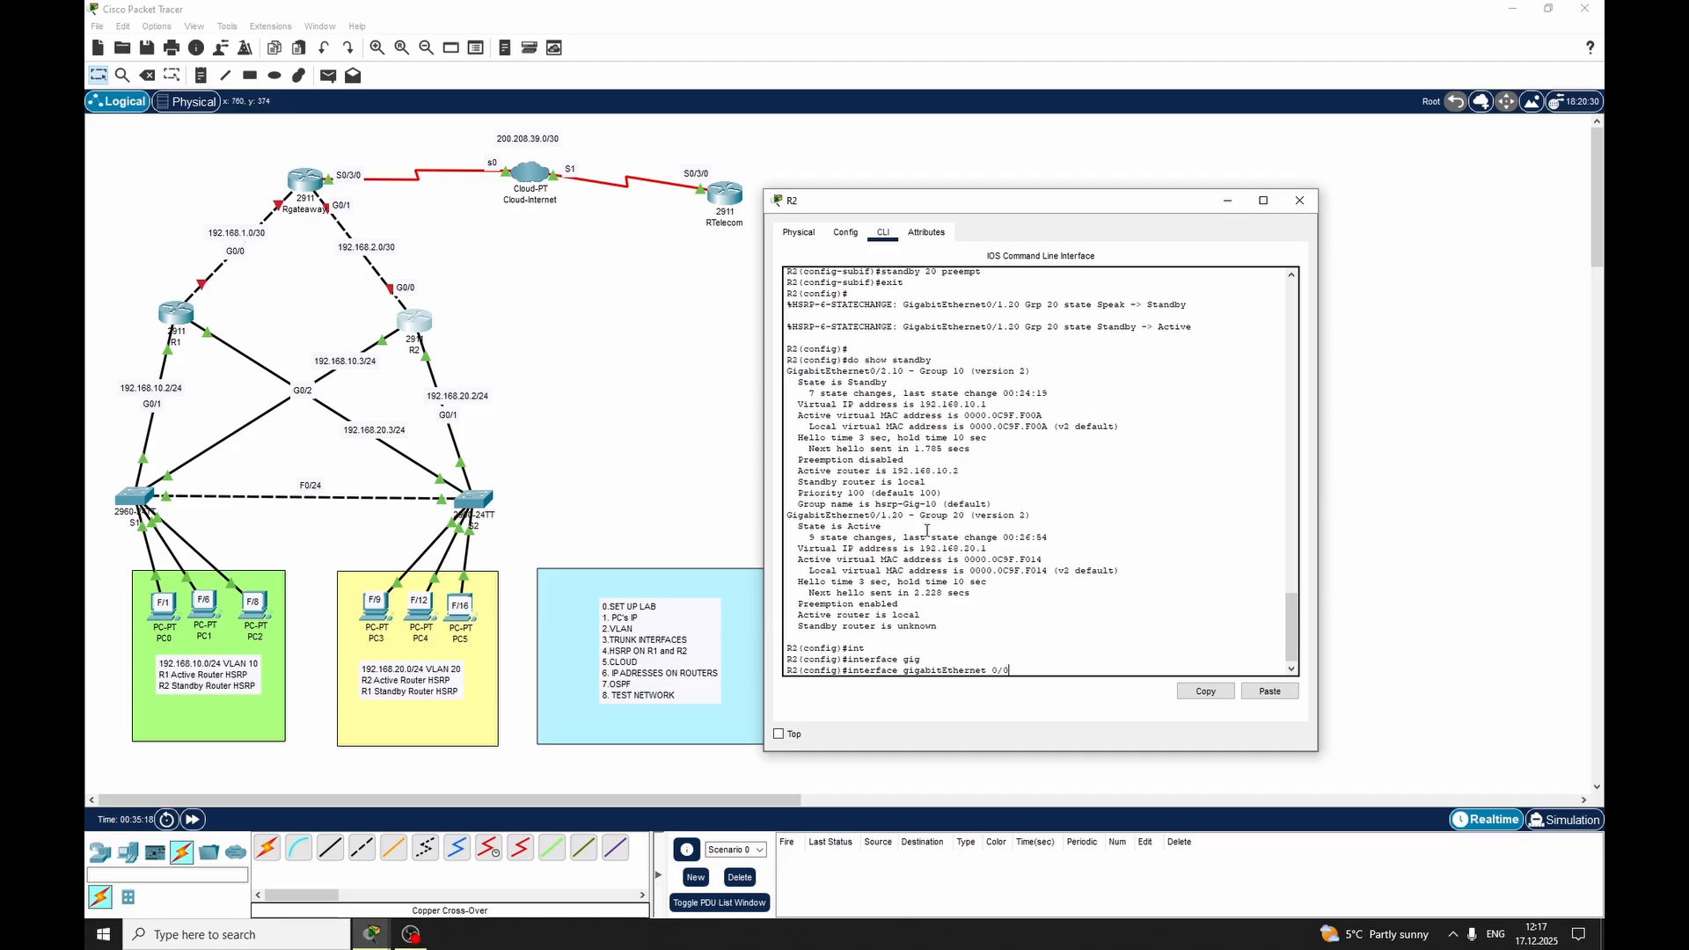
key("Return")
type("ip add")
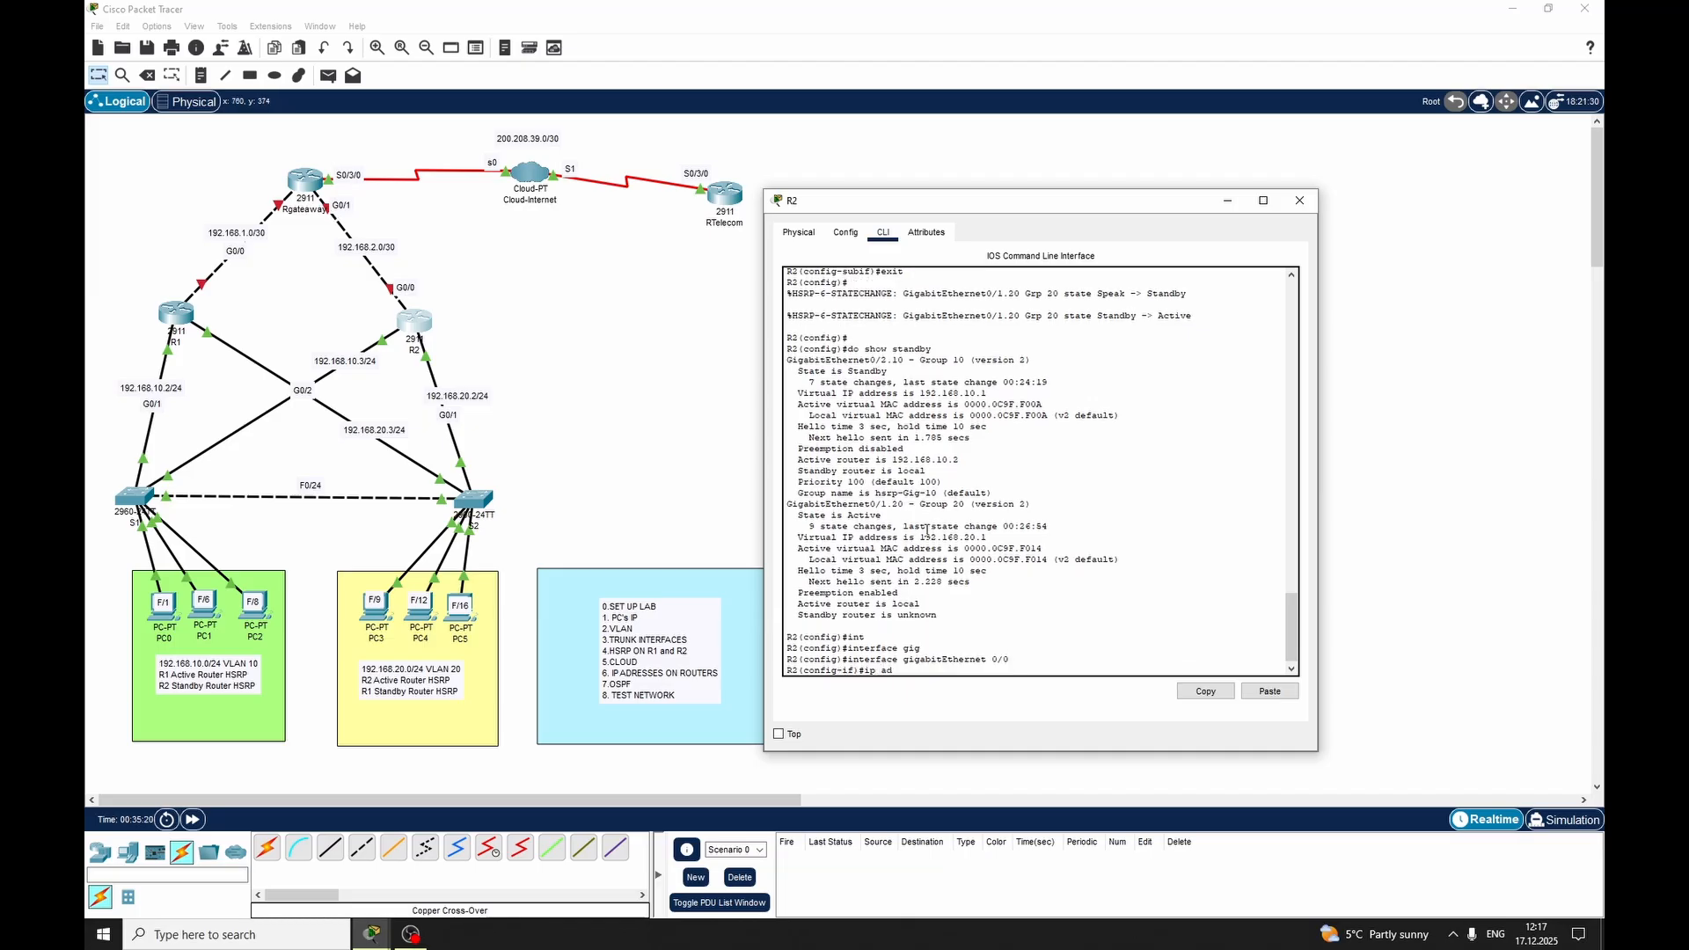
key("Tab")
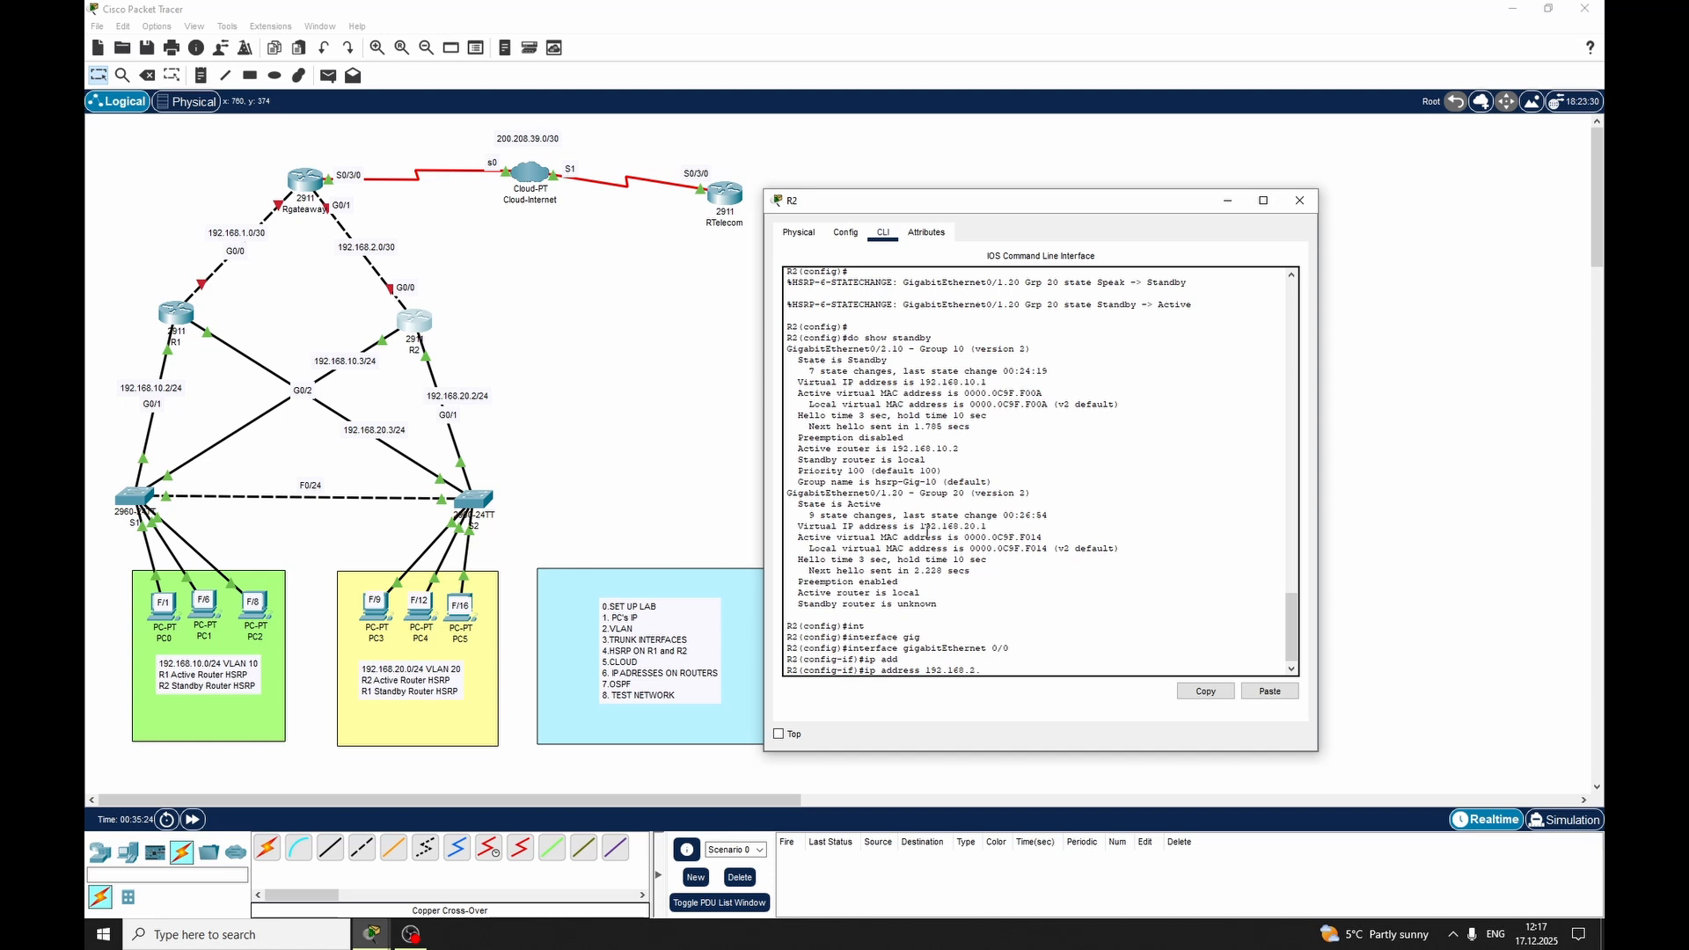
type("192.168.2.1 255.255.255.252")
key("Return")
Enable GigabitEthernet 0/0 on R2 with no shutdown, exit interface mode and close the router's window
type("no shj")
key("Tab")
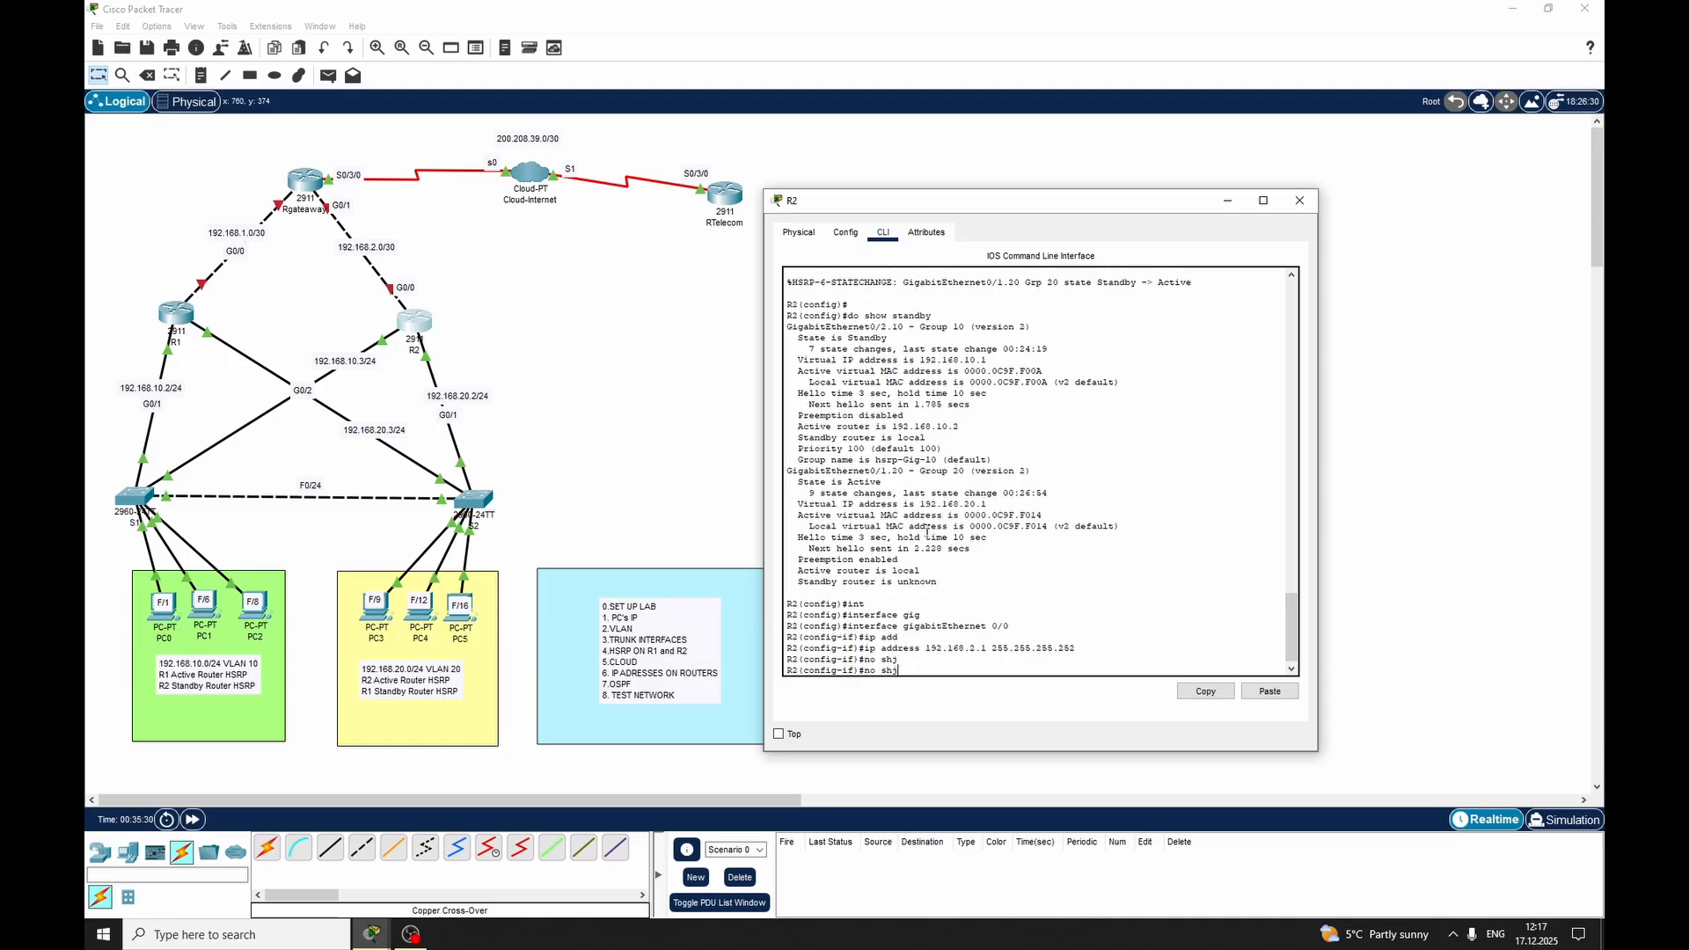
key("BackSpace")
key("Tab")
key("Return")
key("Return")
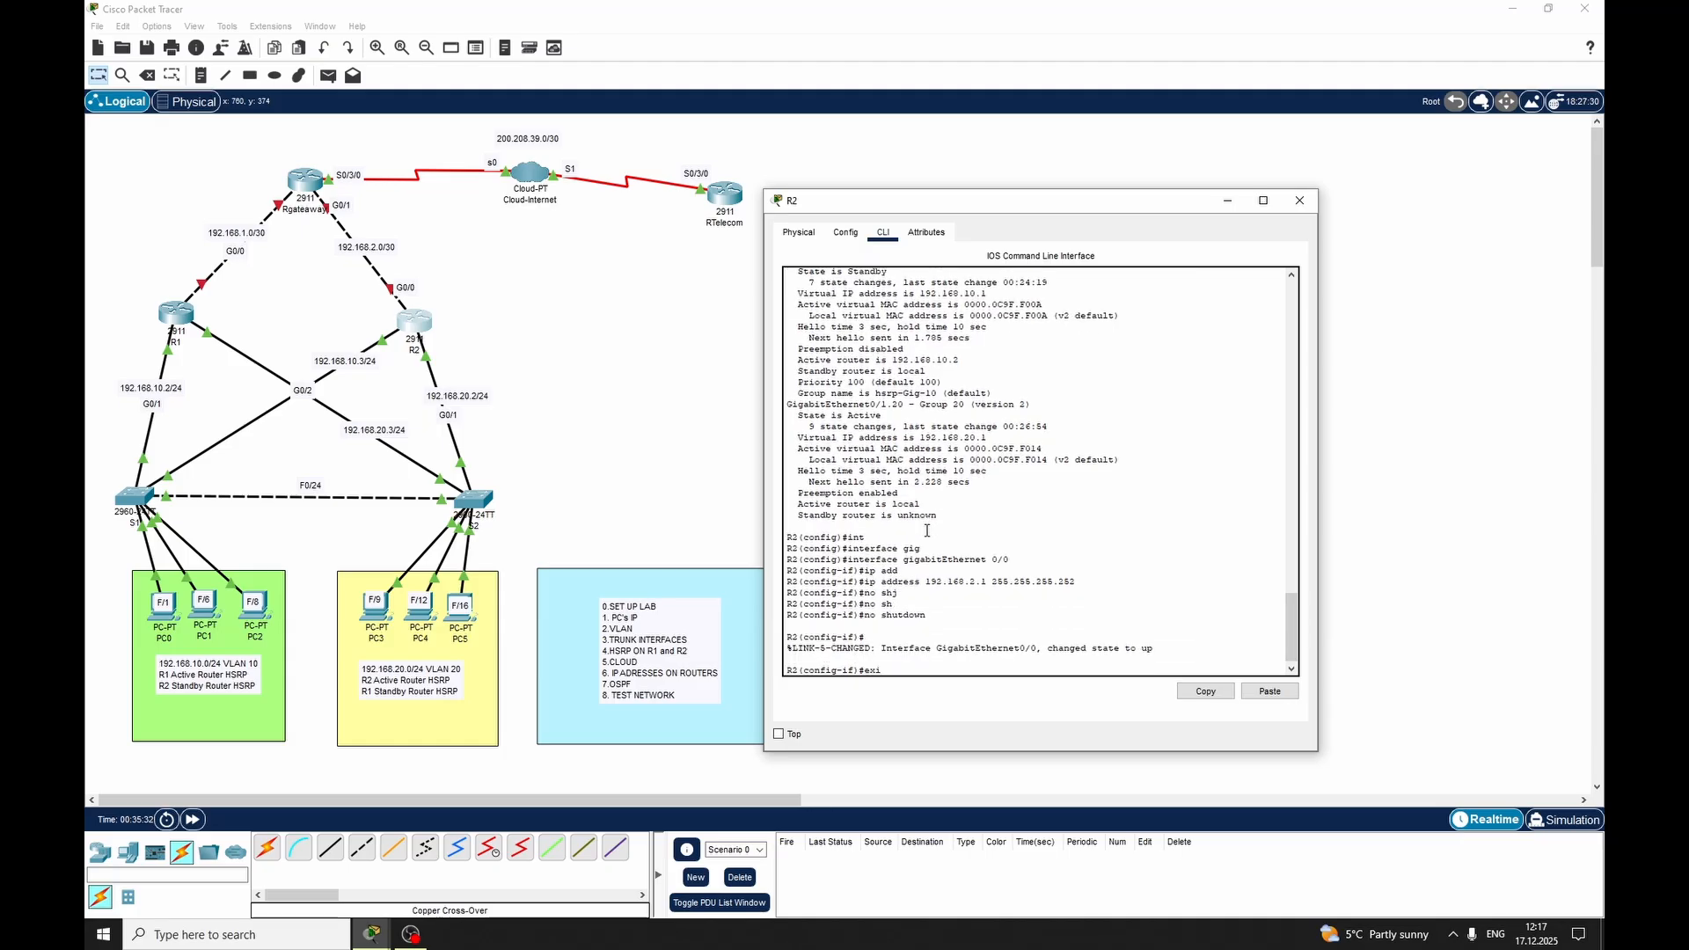
type("exit")
key("Return")
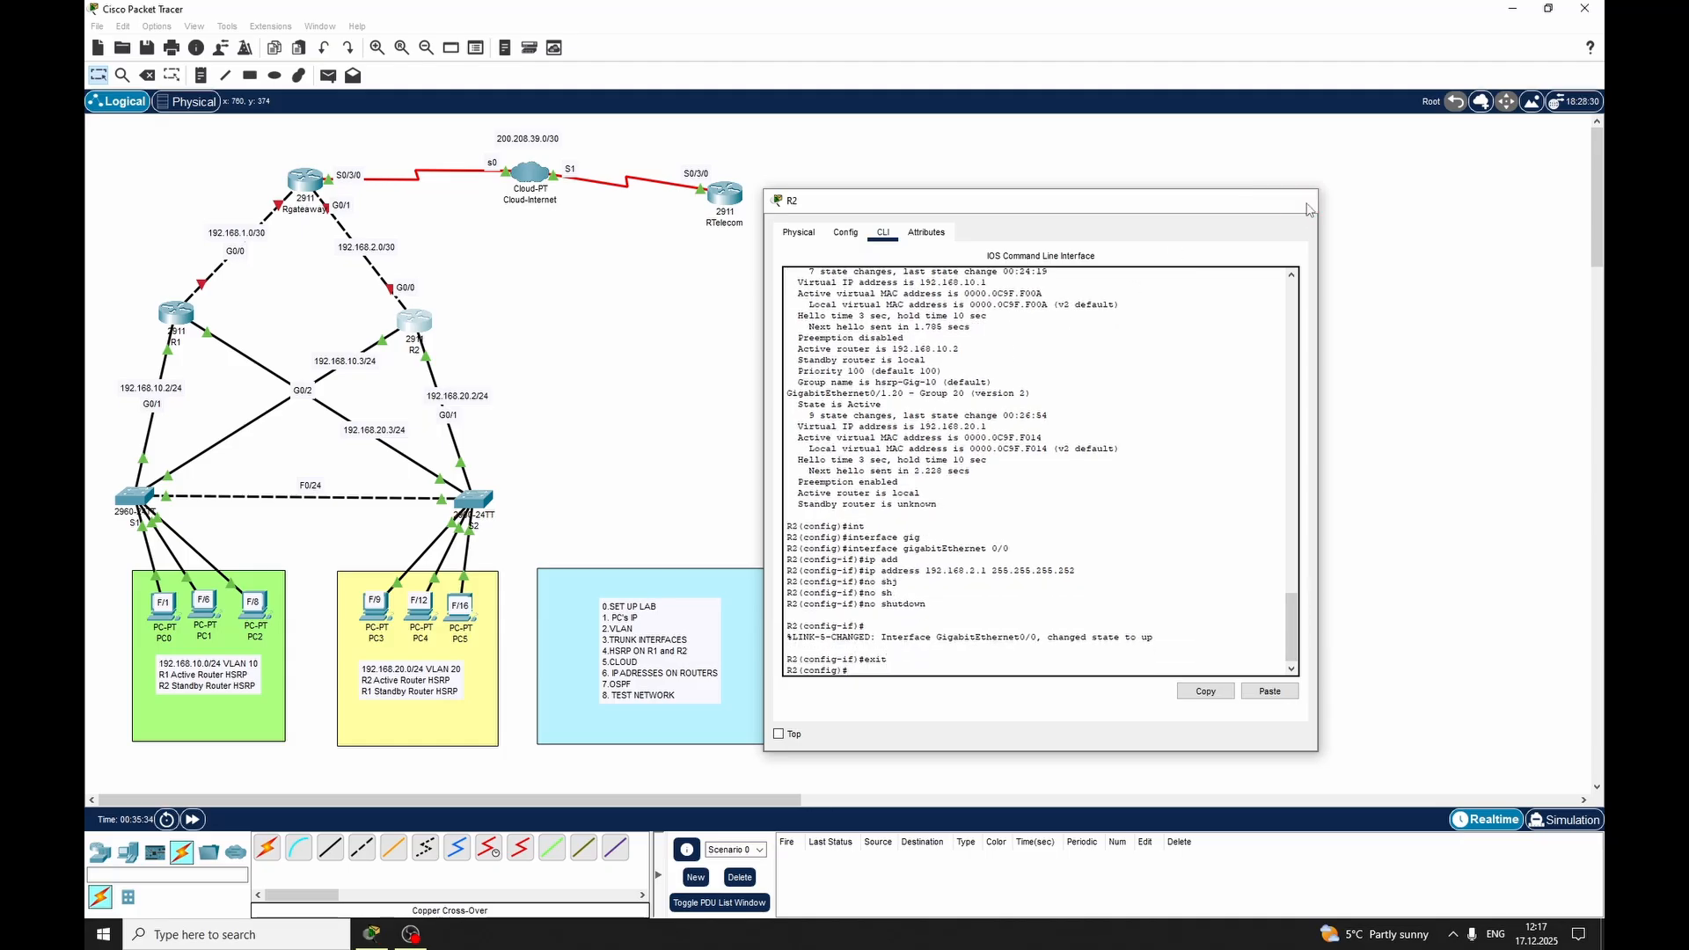
left_click(1299, 200)
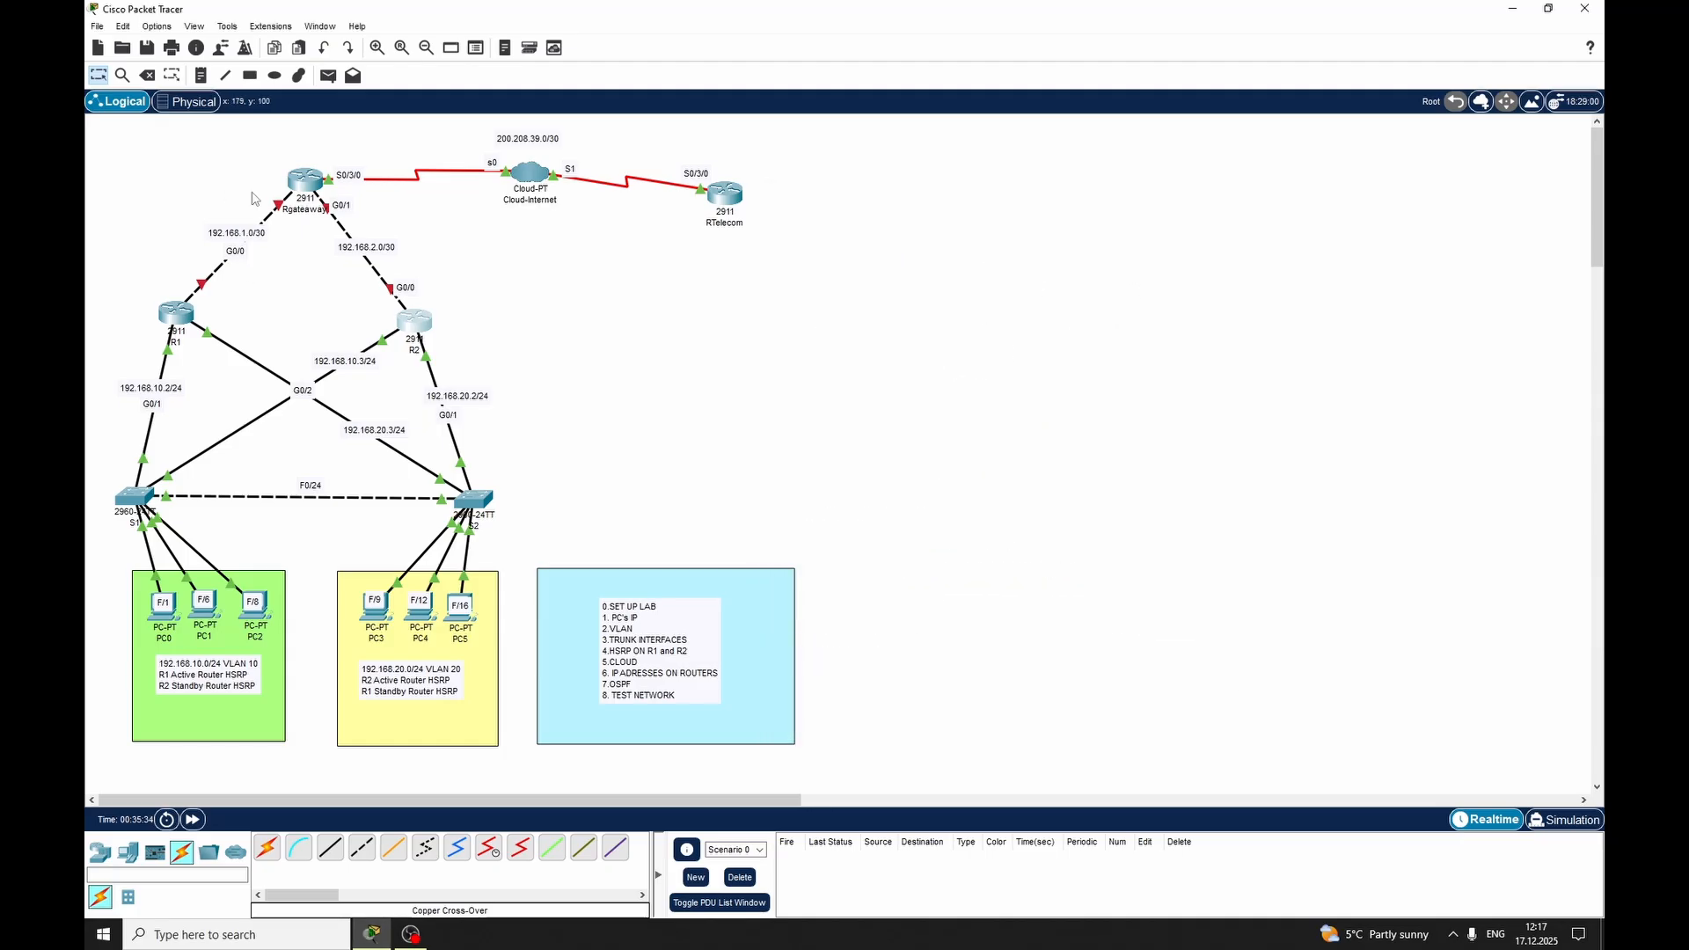
Assign IP address 192.168.1.2 with mask 255.255.255.252 to GigabitEthernet 0/0 on router Rgateaway
left_click(305, 181)
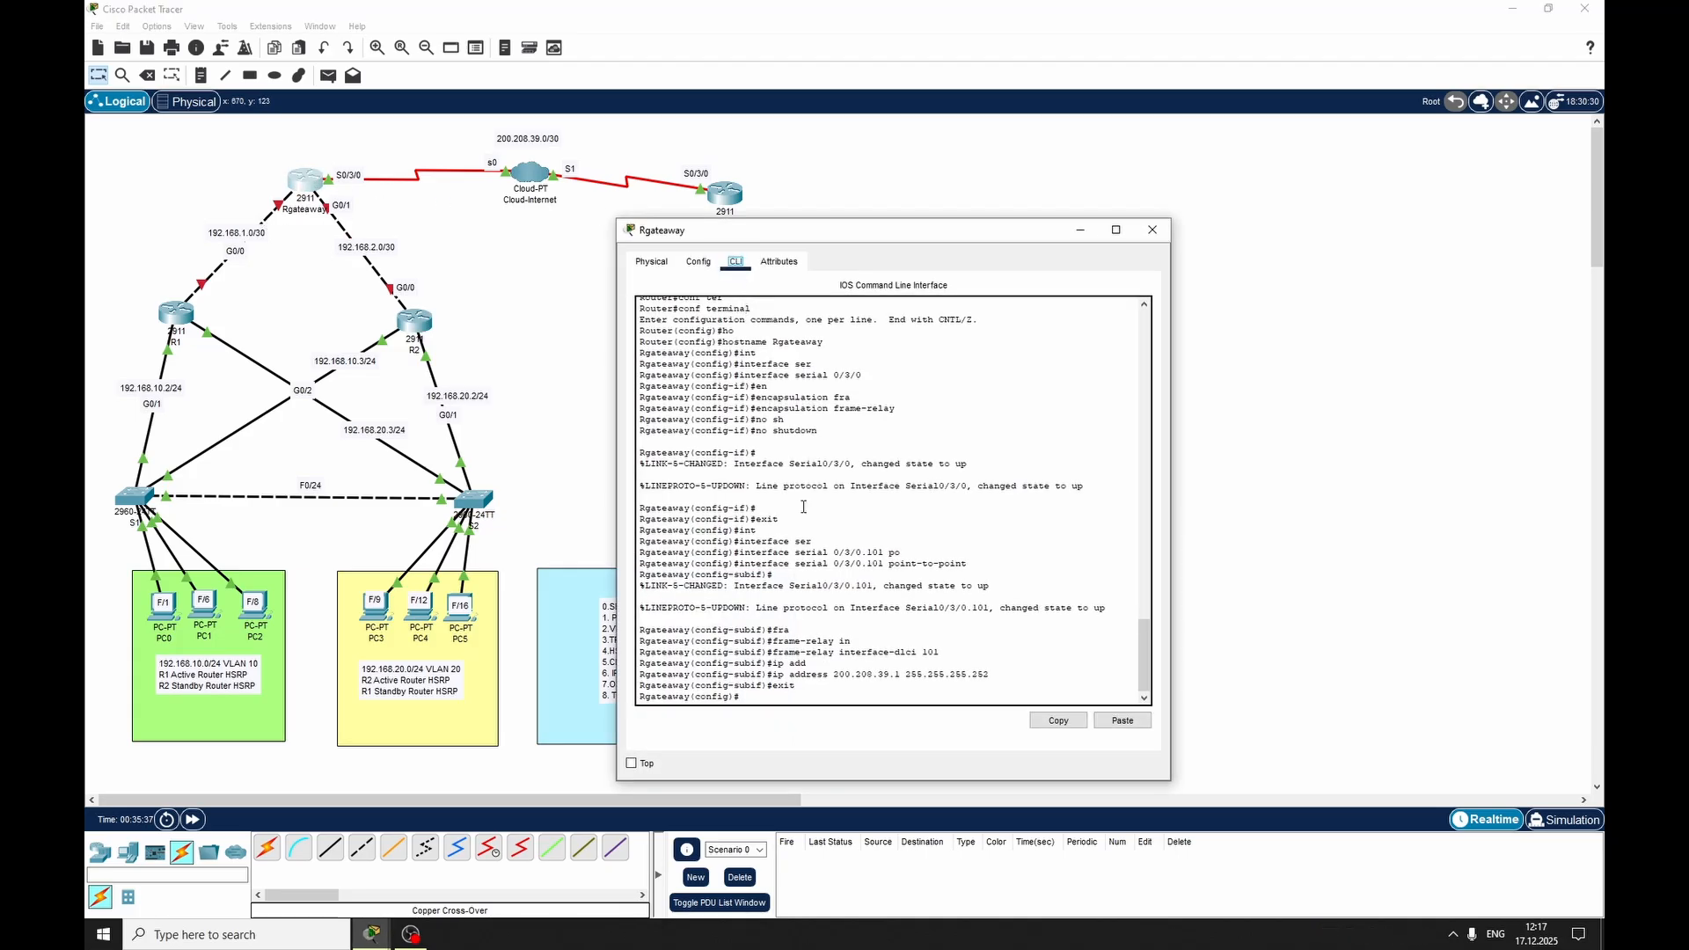
type("i")
type("nt")
key("Tab")
type("gig")
key("Tab")
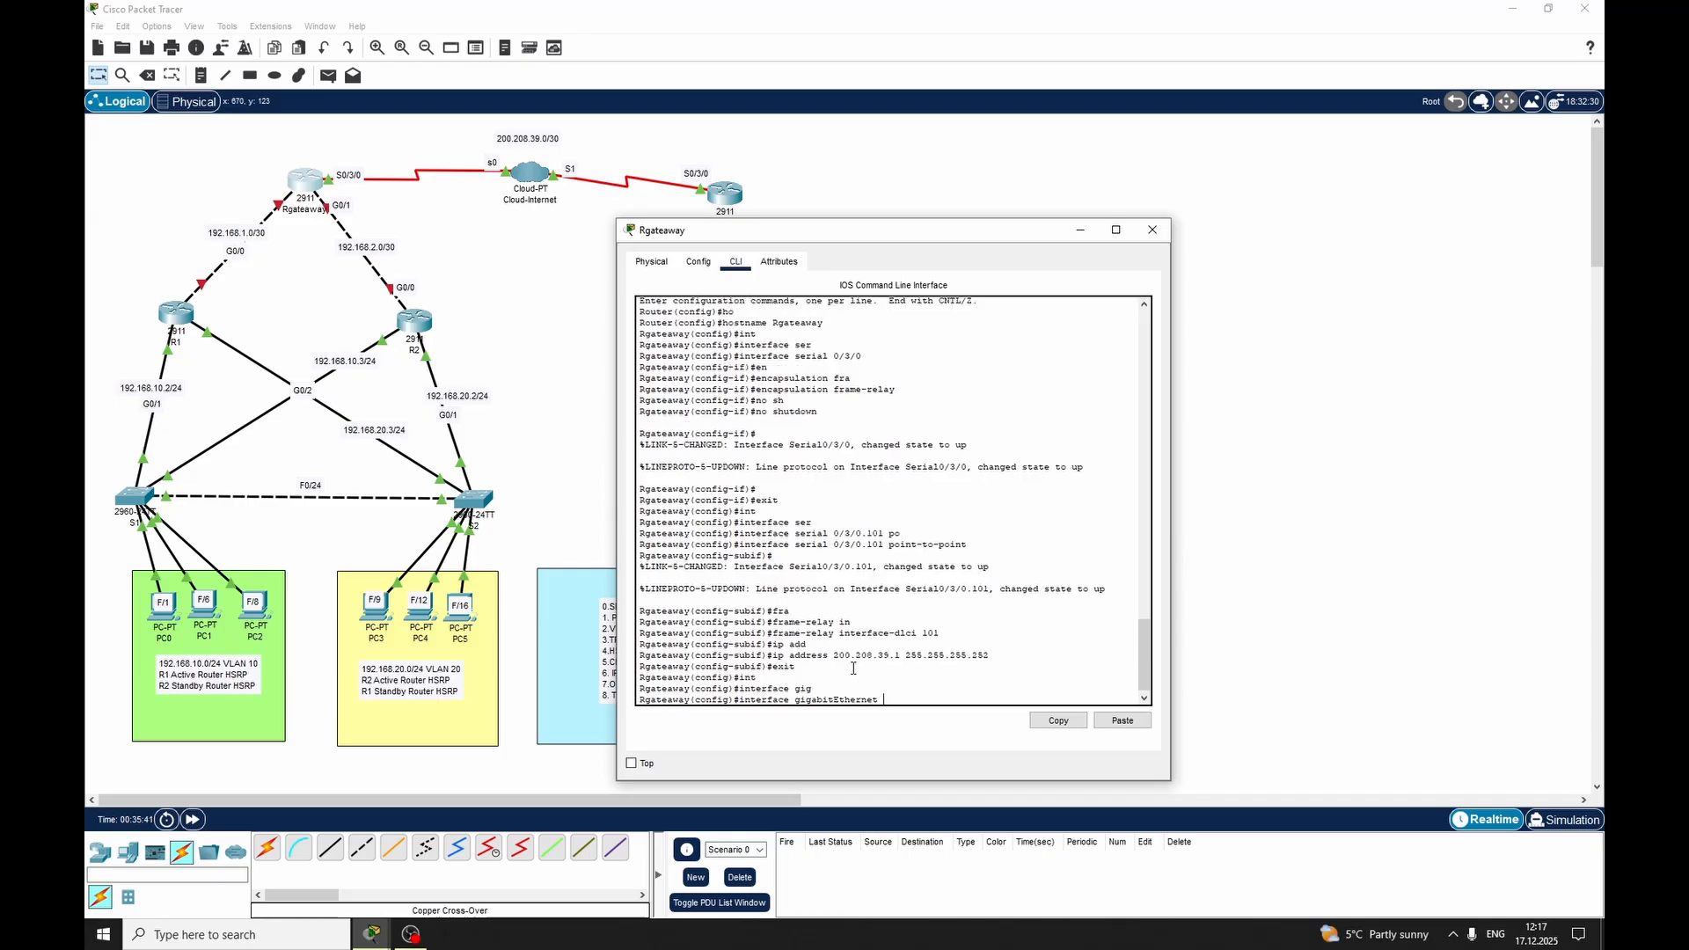
type("0/0")
key("Return")
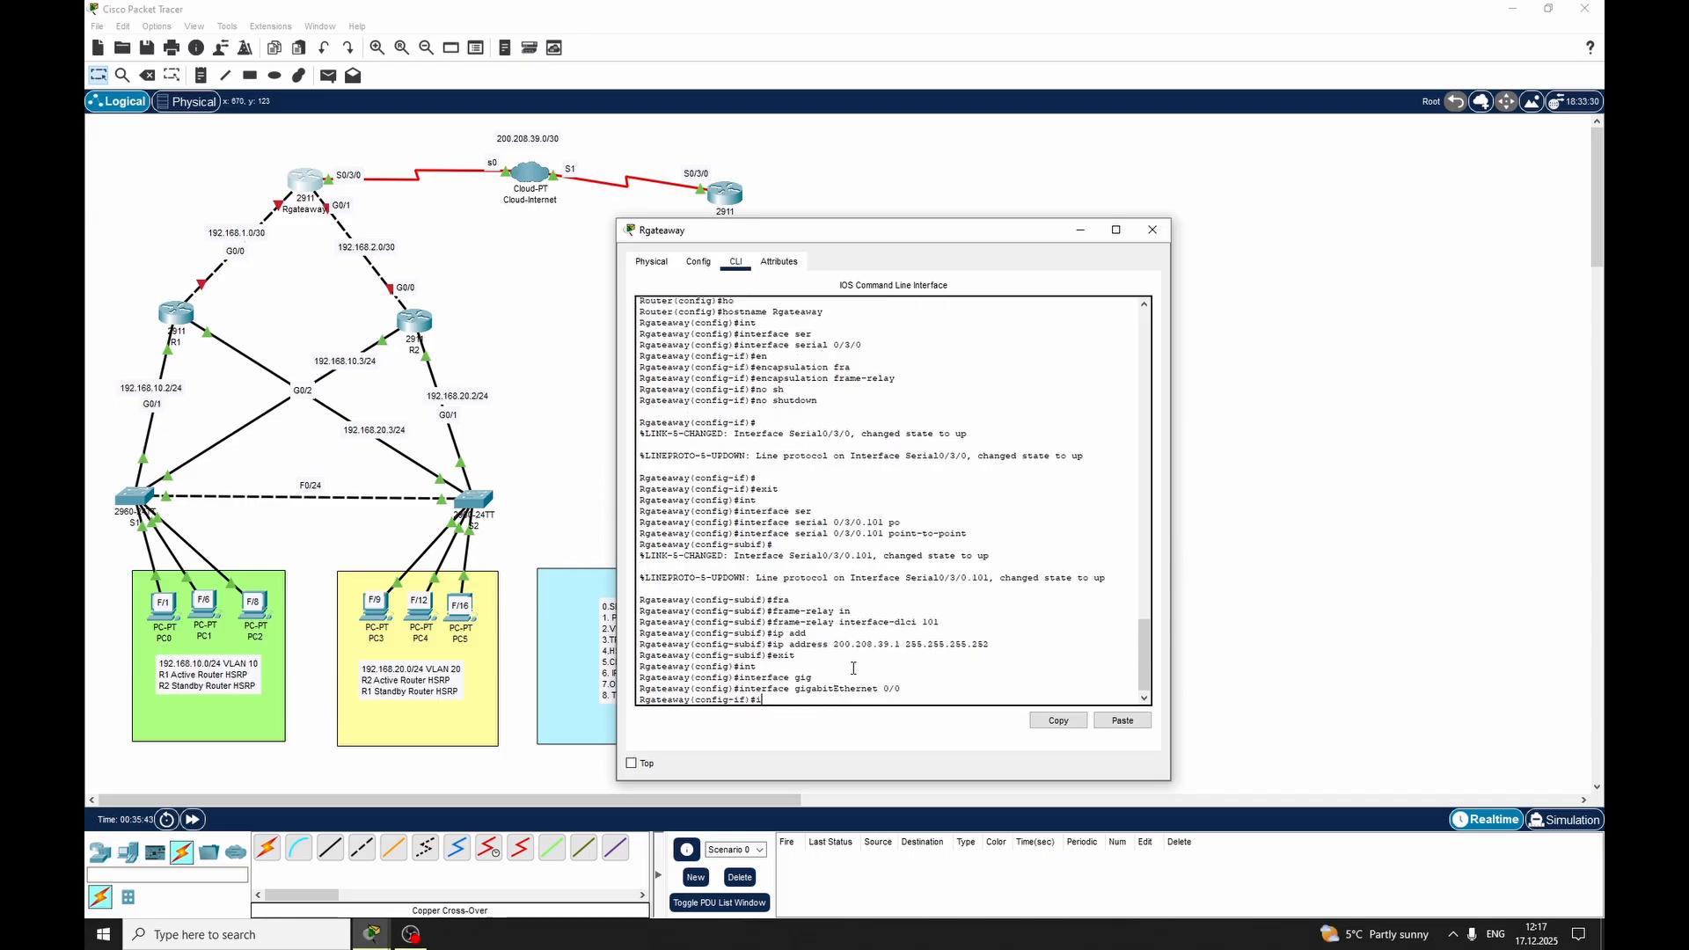
type("ip add")
key("Tab")
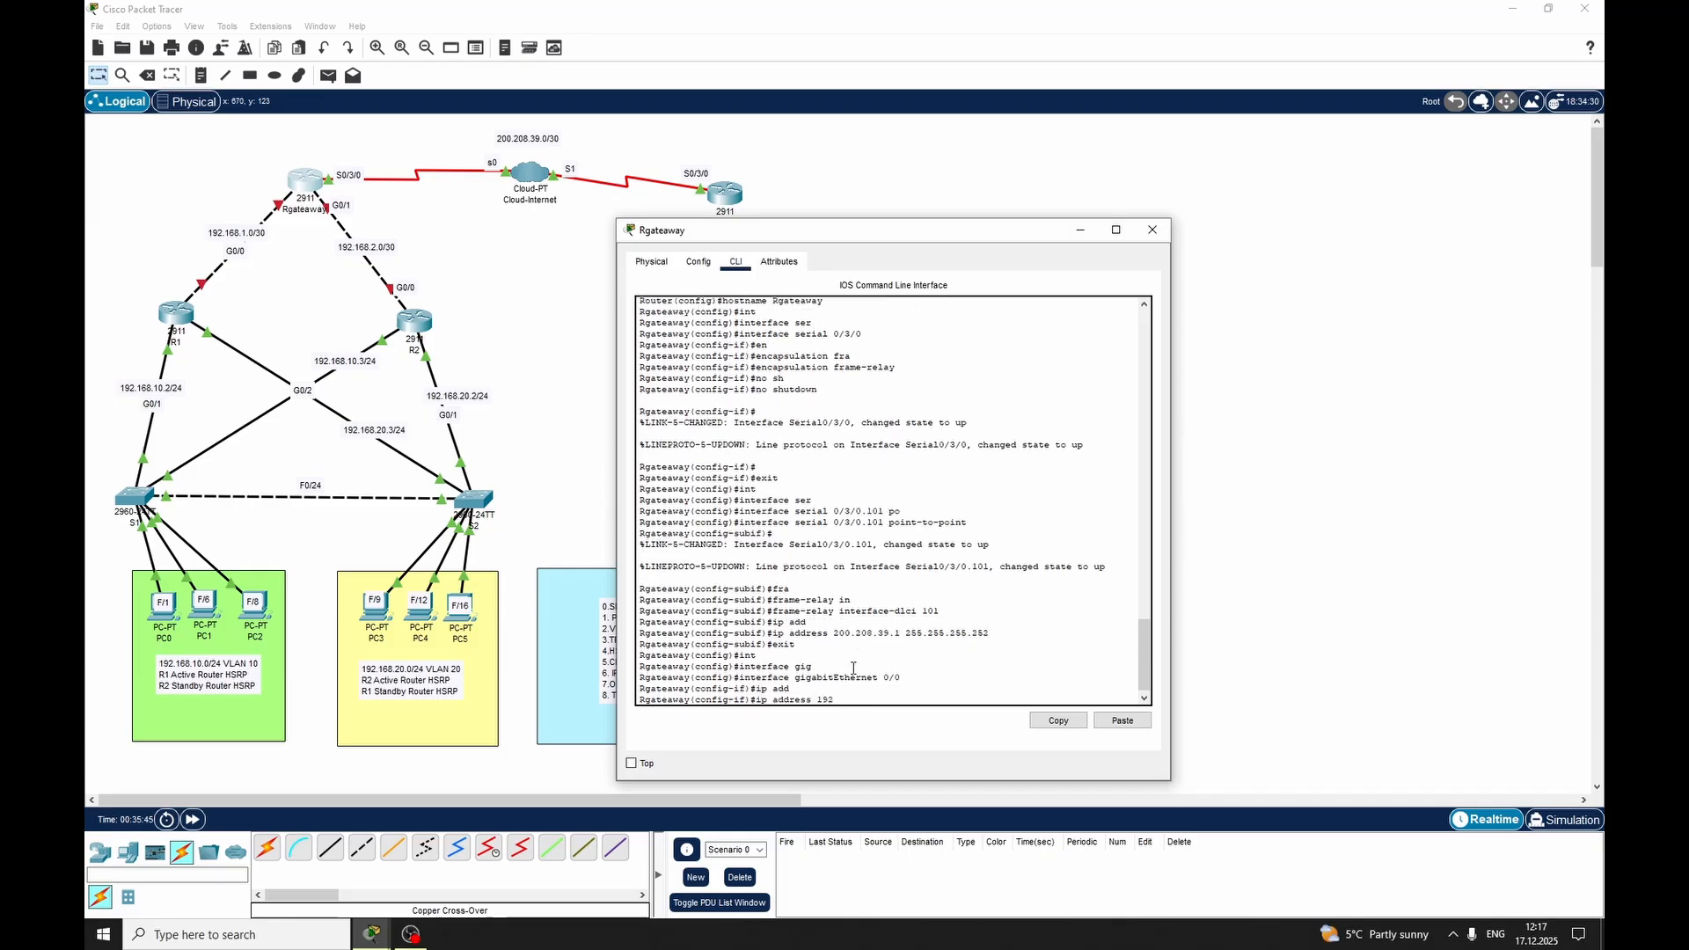
type("192.168.1.2 255.255.255")
type(".252")
key("Return")
Enable GigabitEthernet 0/0 on Rgateaway with no shutdown and exit interface mode
type("nfig-if)#")
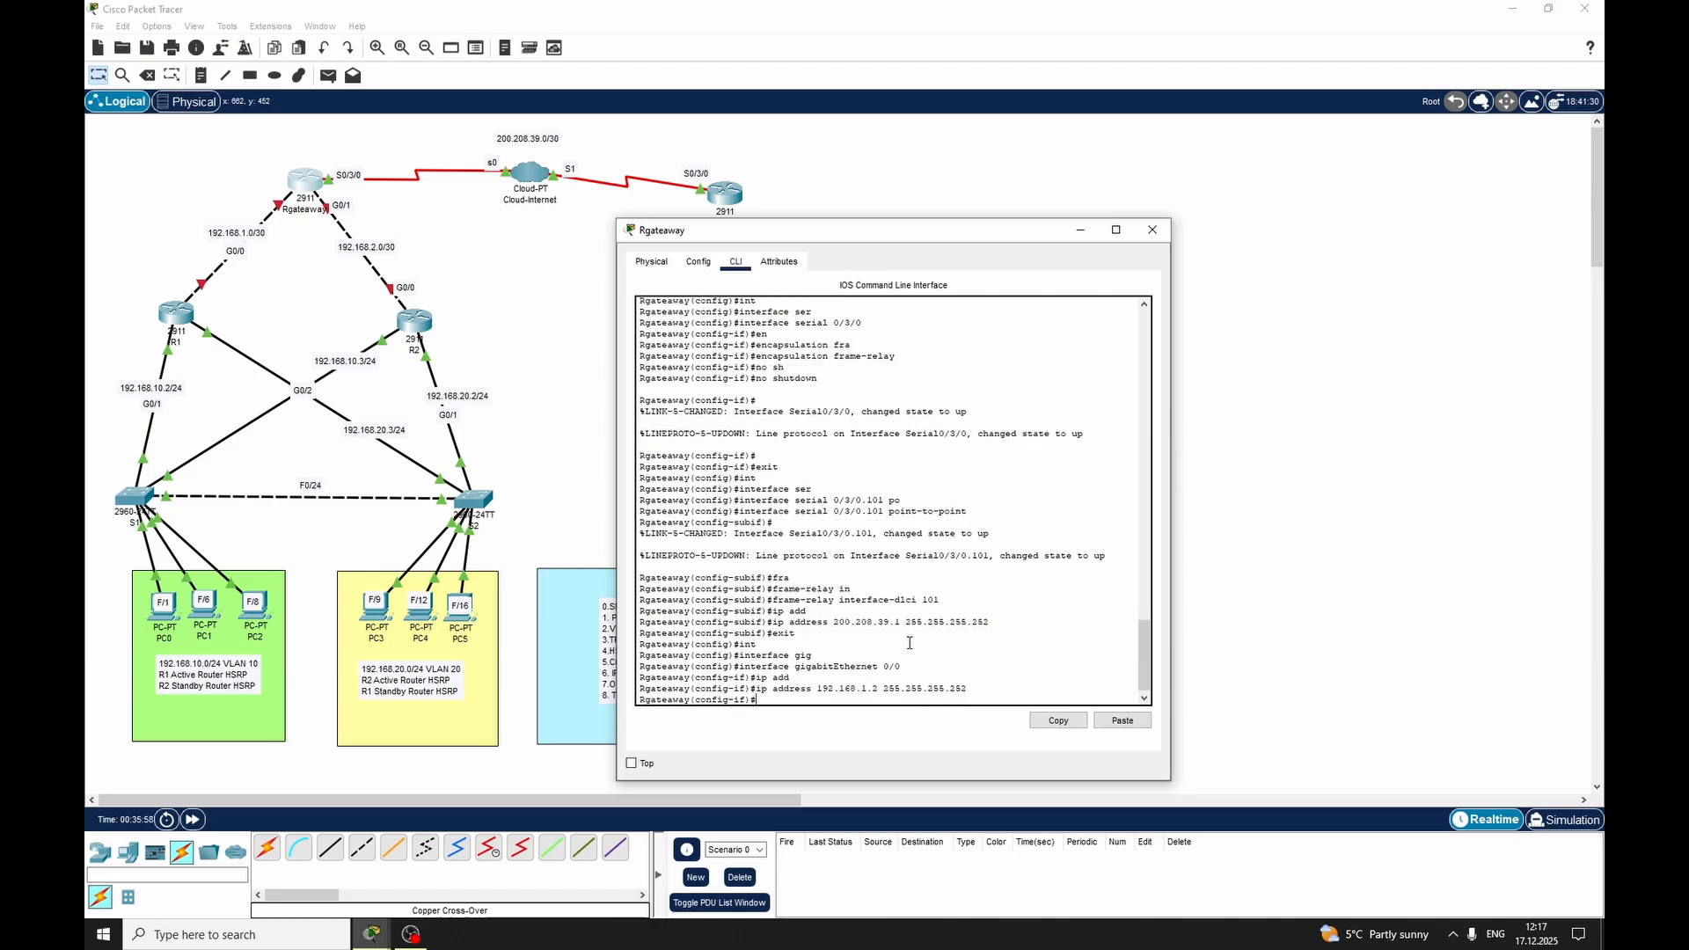
type("o sh")
key("Tab")
key("Return")
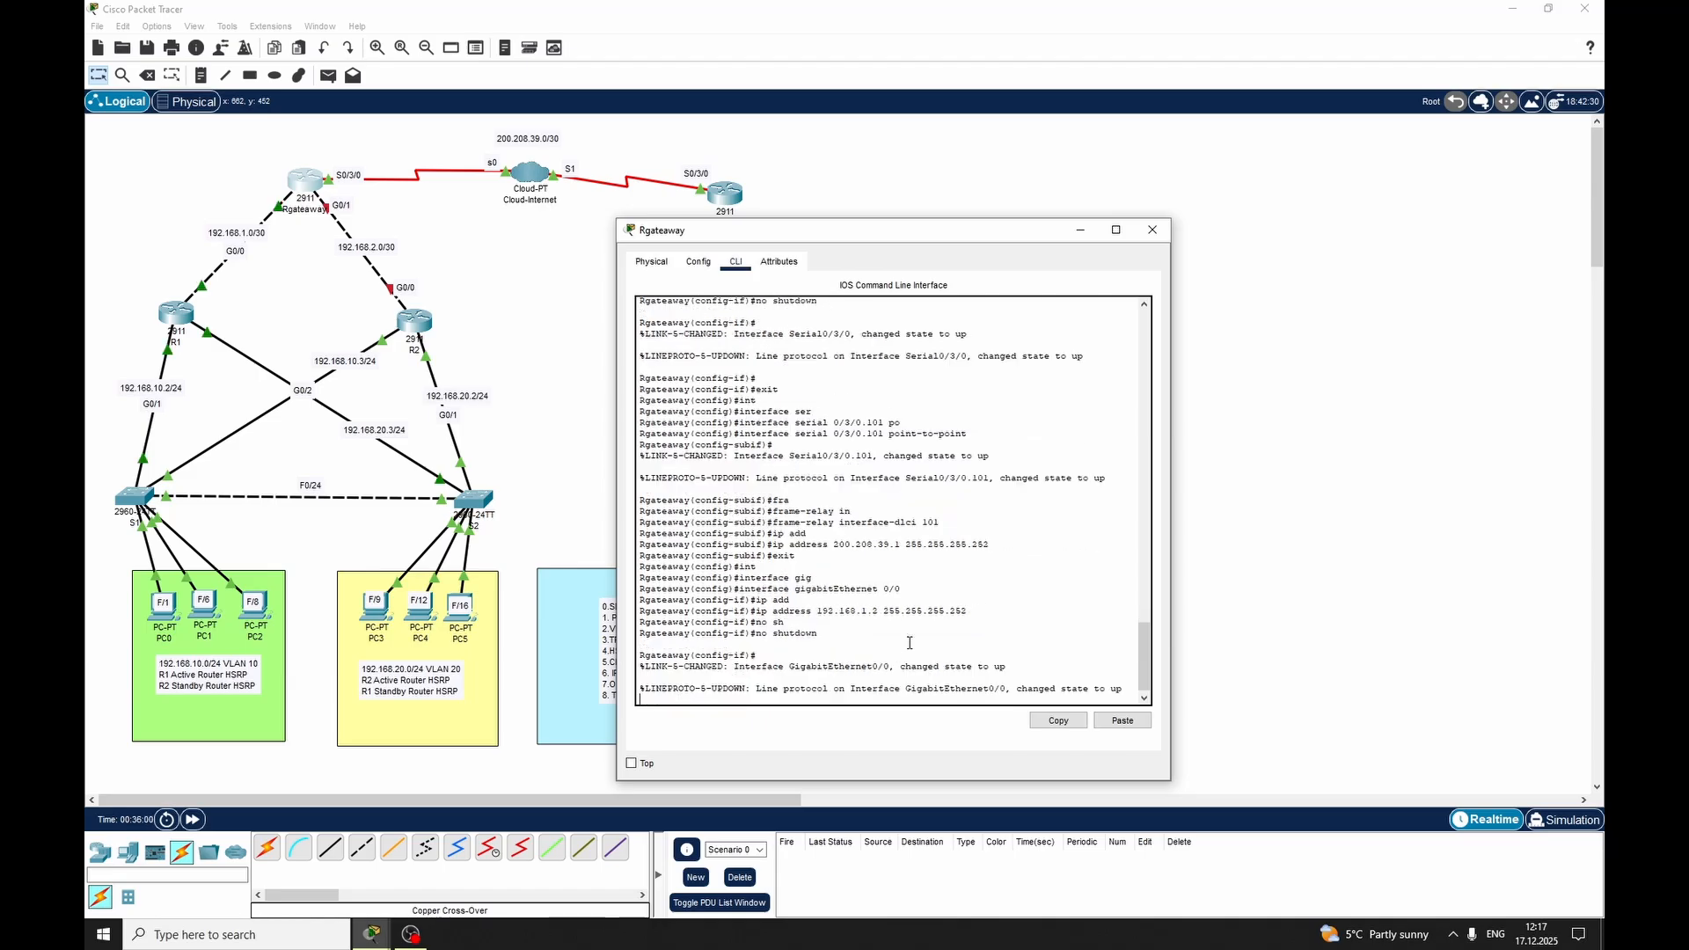
key("Return")
type("exit")
key("Return")
Assign IP address 192.168.2.2 with mask 255.255.255.252 to GigabitEthernet 0/1 on router Rgateaway
type("ig)#i")
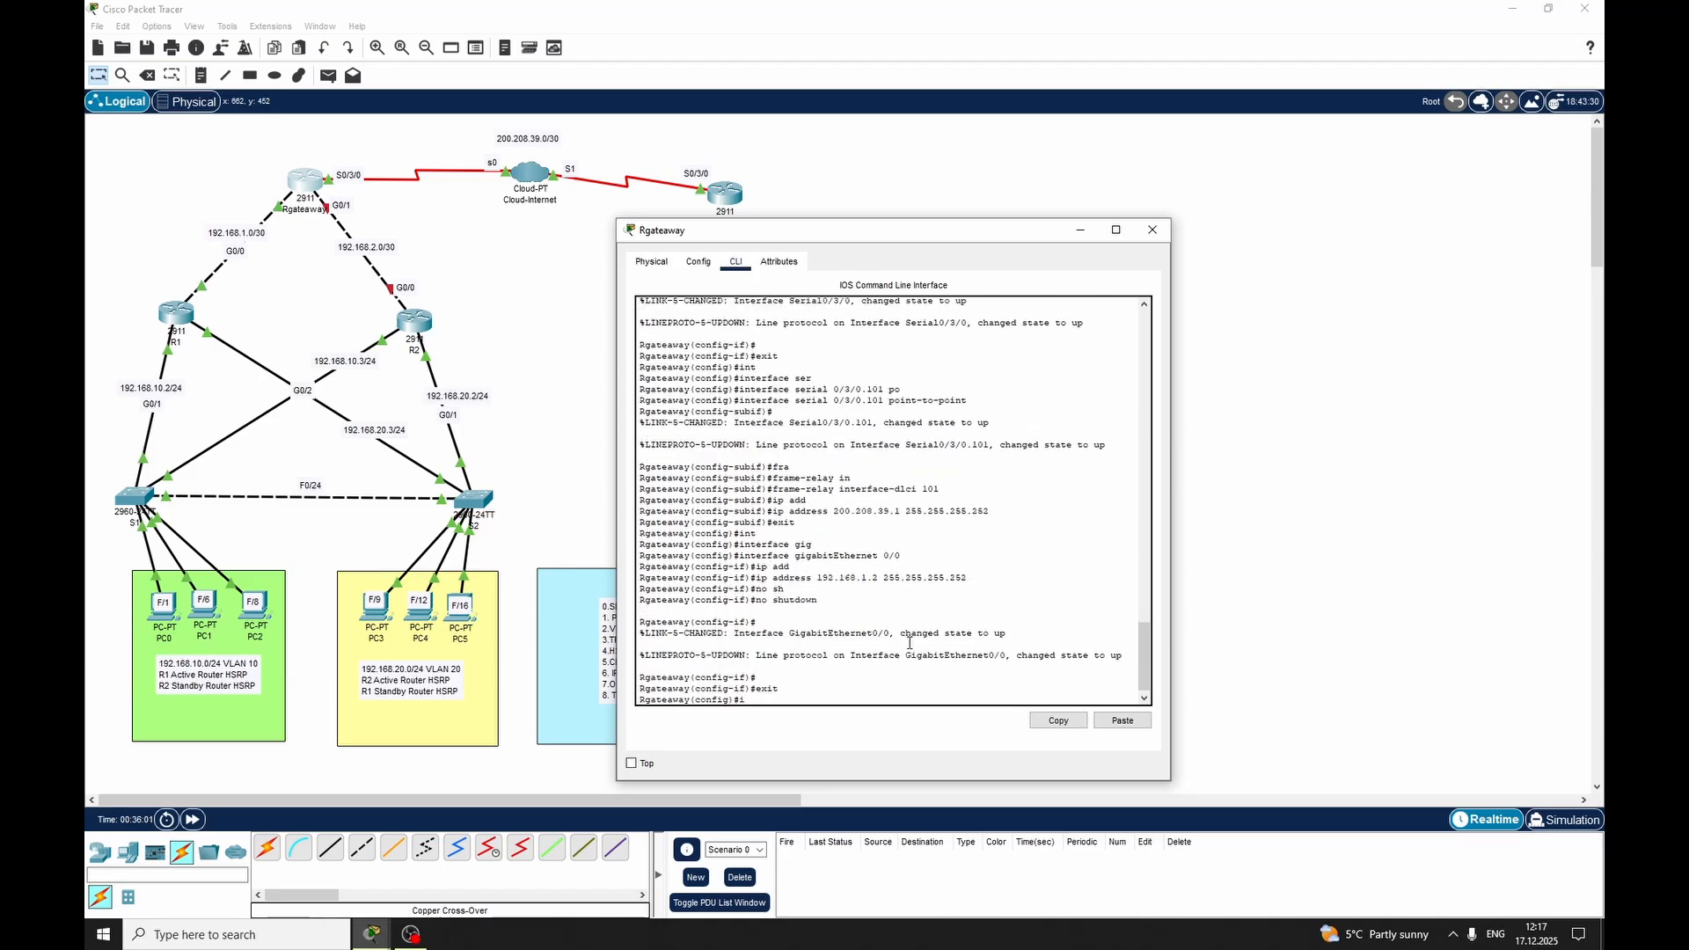
type("nterface")
key("Tab")
type("gig")
key("Tab")
type("0")
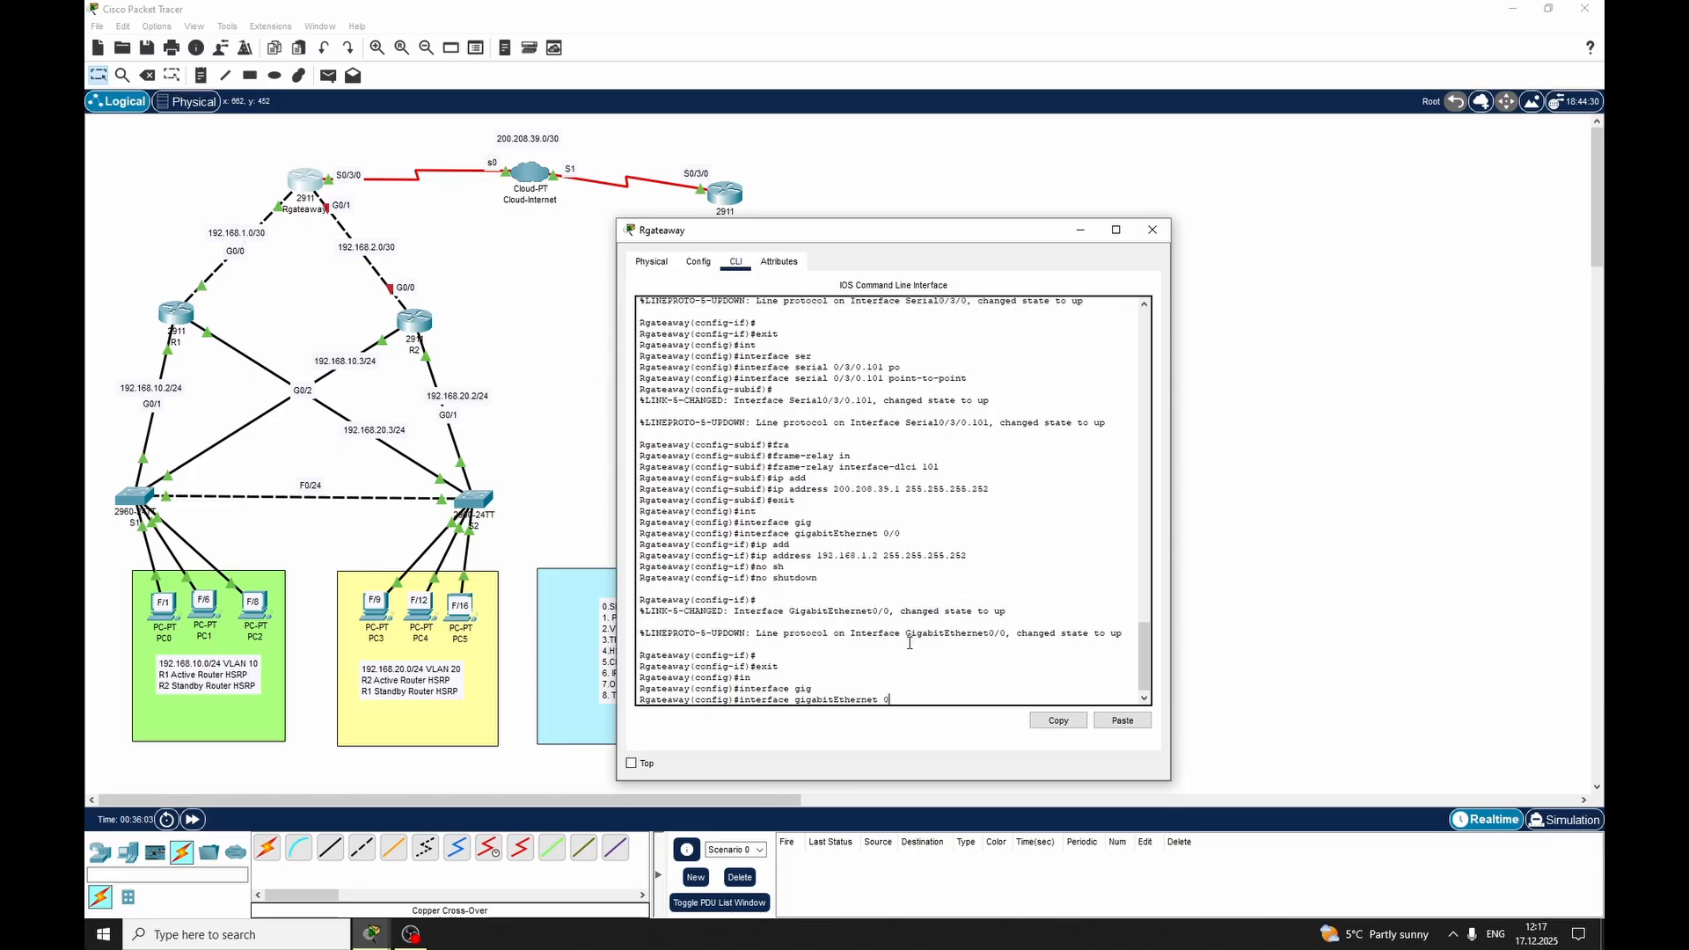
type("/1")
key("Return")
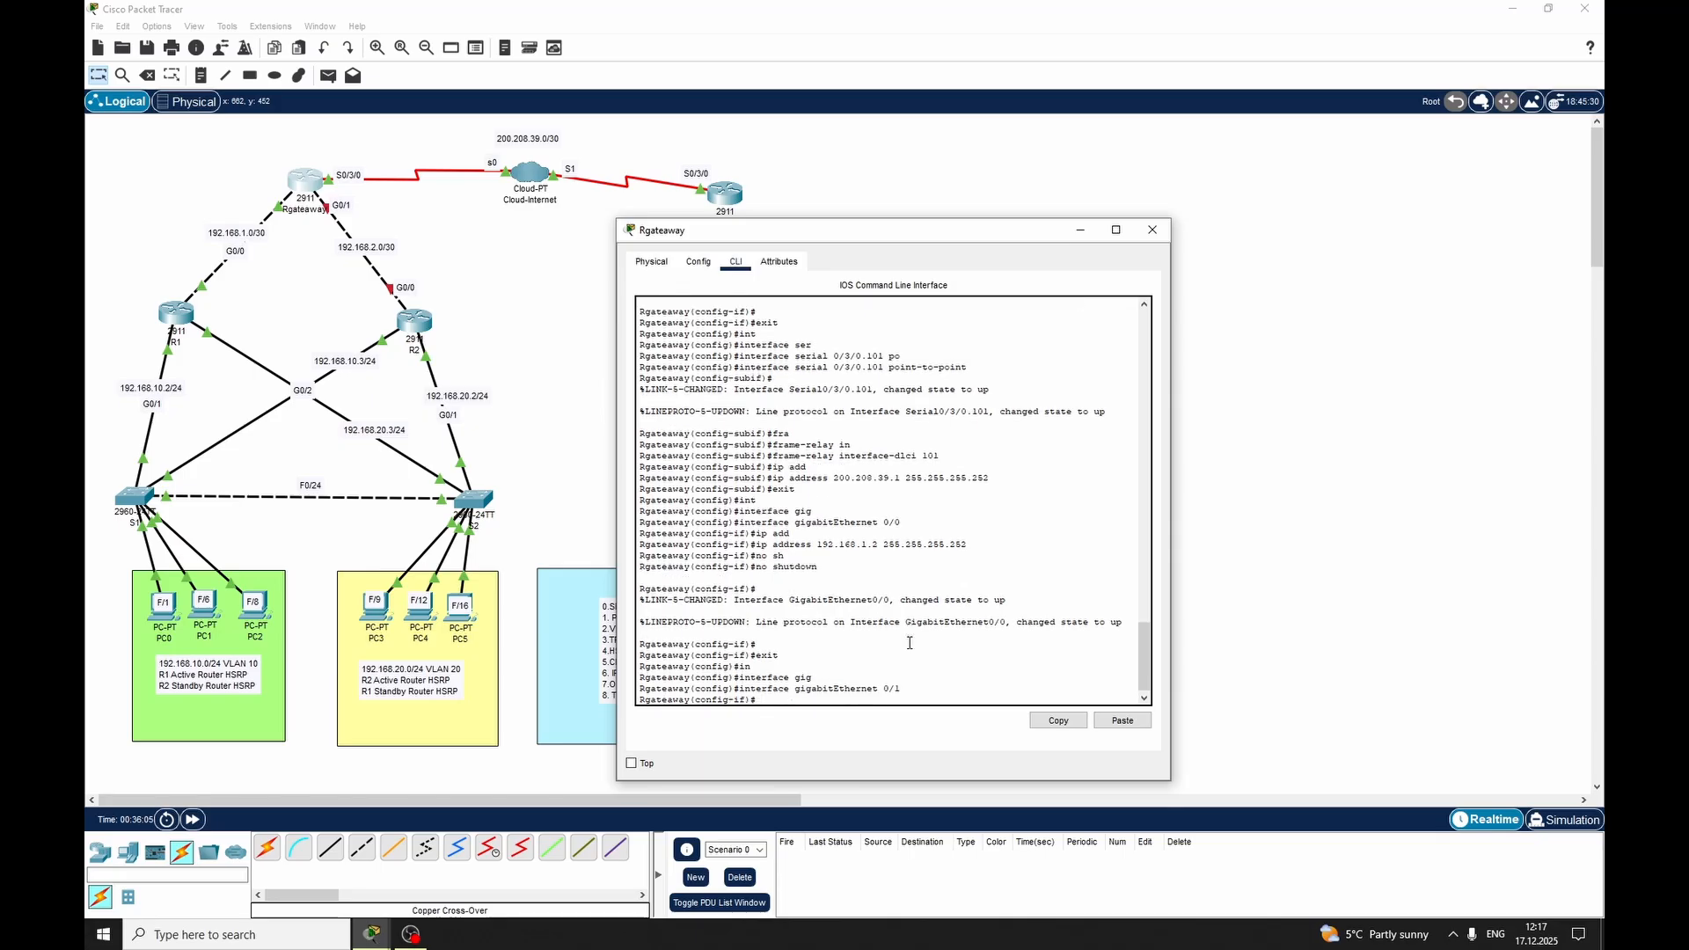
type("ip add")
key("Tab")
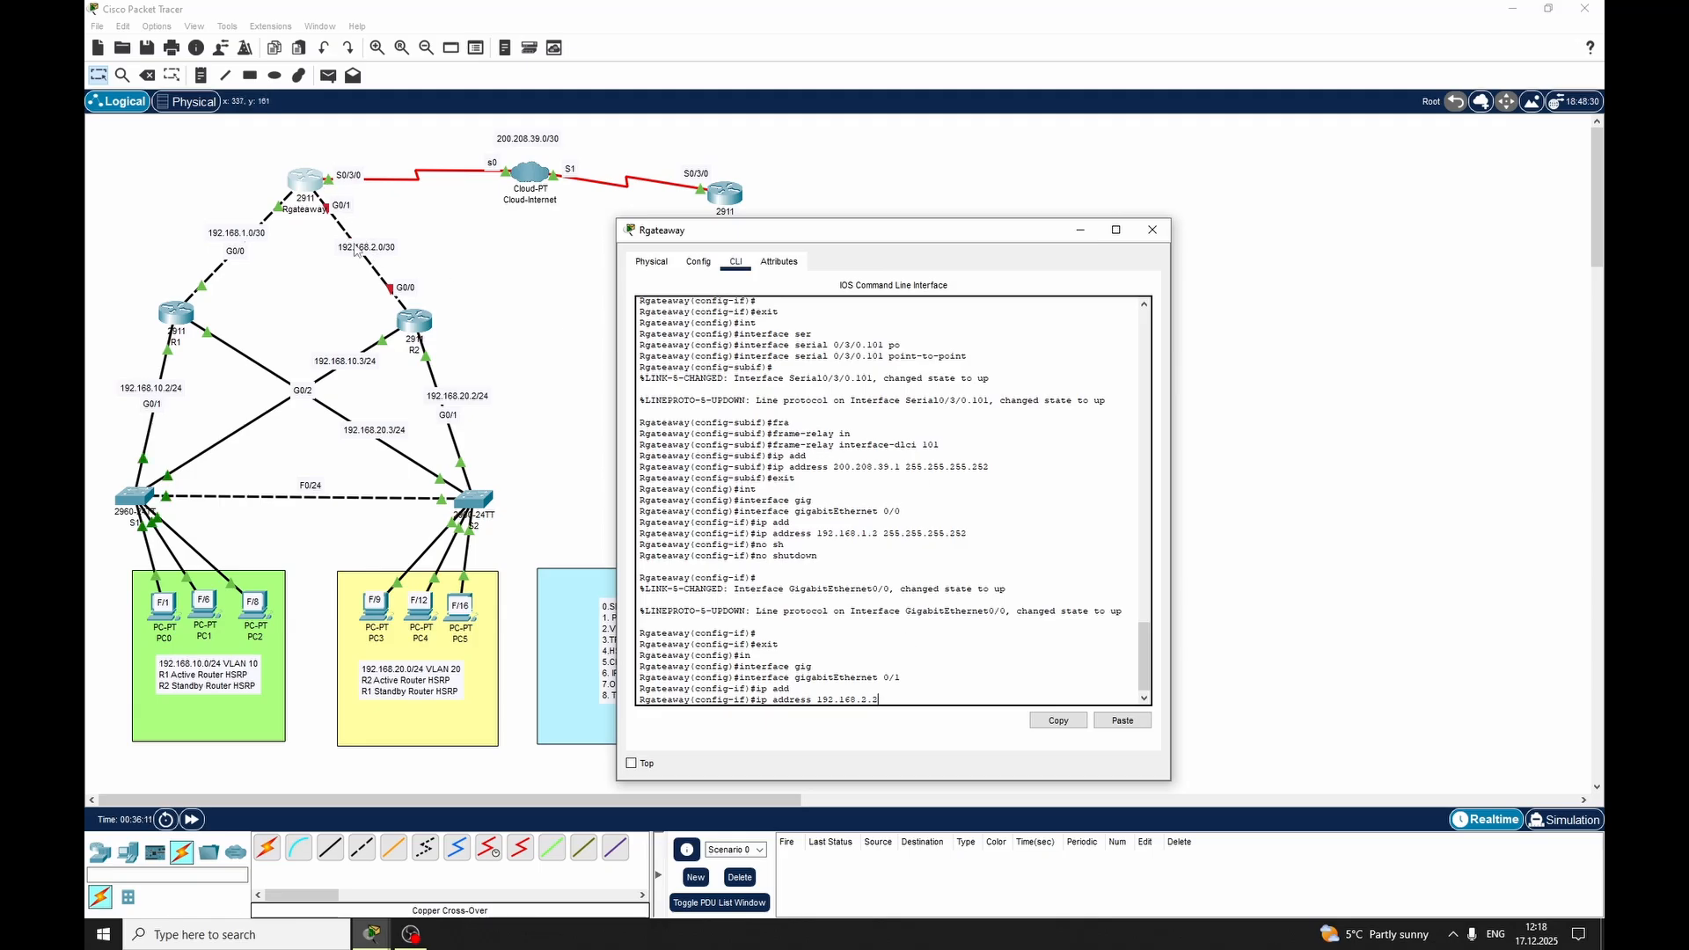
type("192.168.2.2 255.255.255.252")
key("Return")
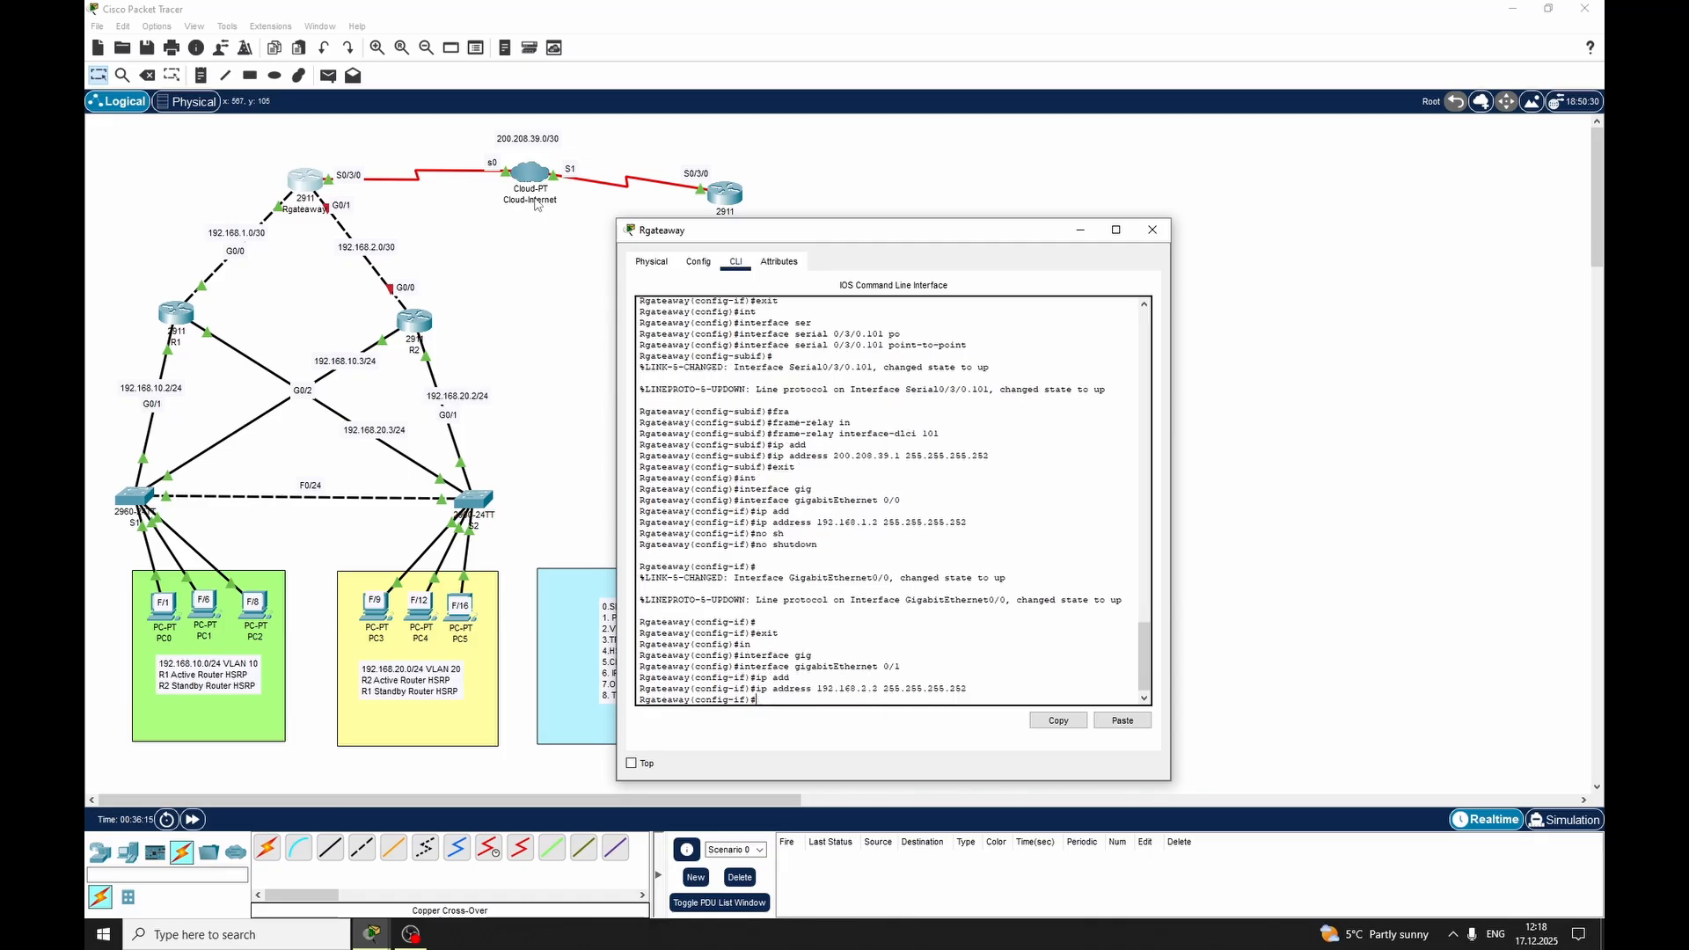
Enable GigabitEthernet 0/1 on Rgateaway with no shutdown, exit interface mode and close the router's window
type("sh")
key("Tab")
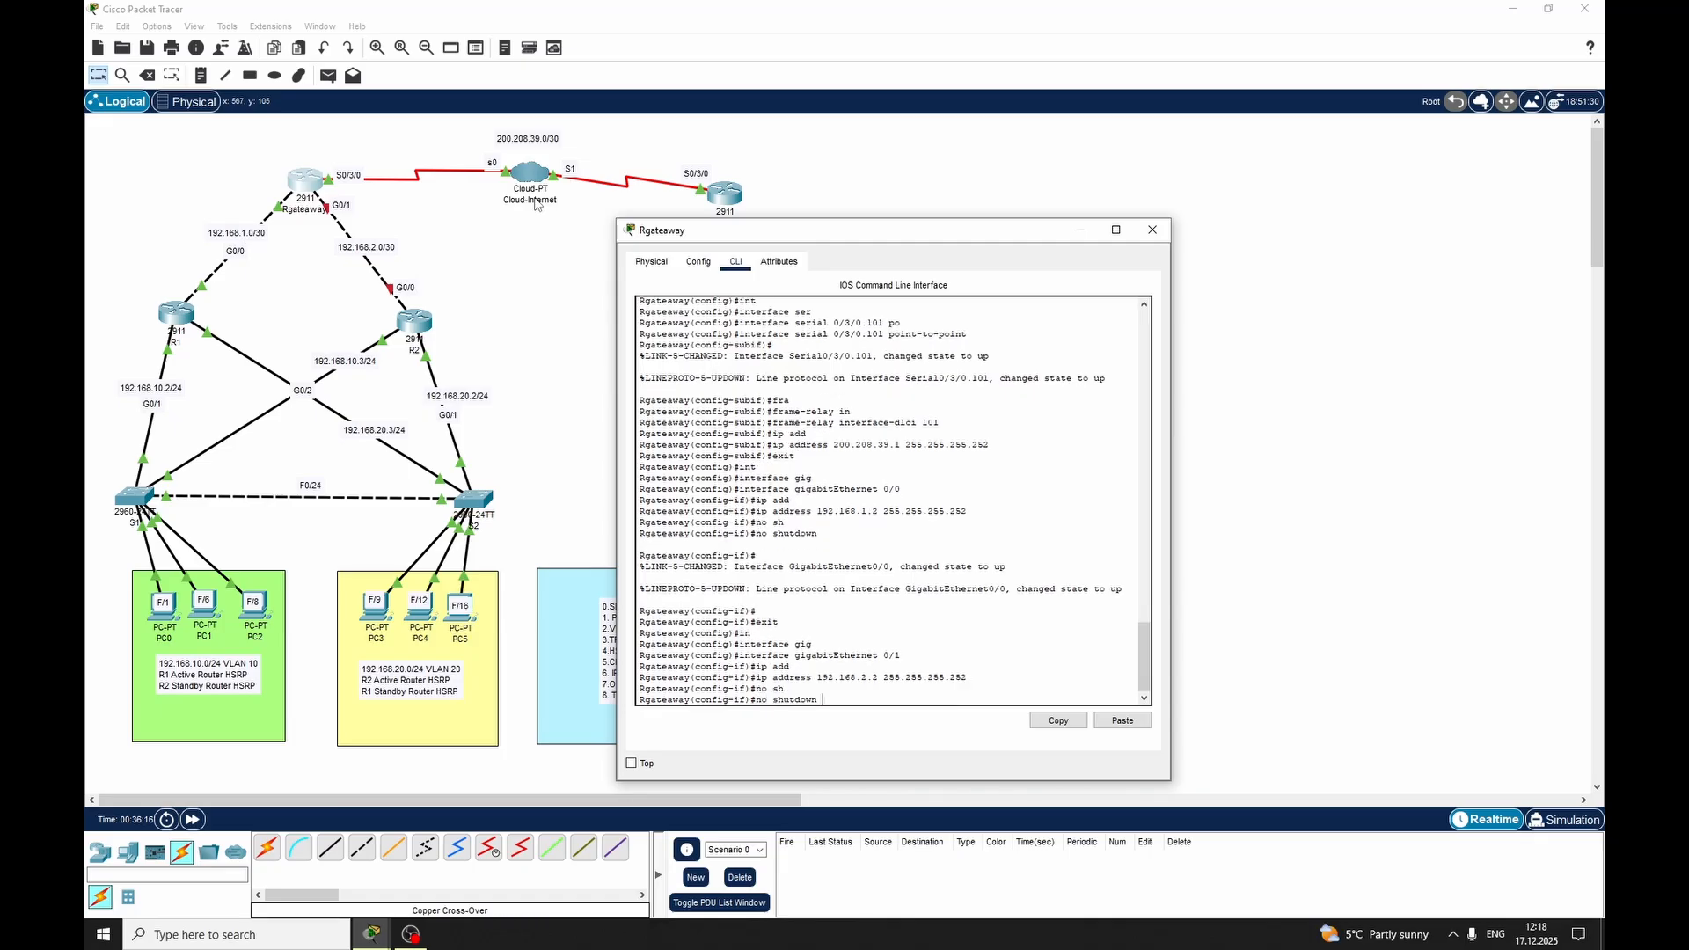
key("Return")
key("Return")
key("Return")
type("exsi")
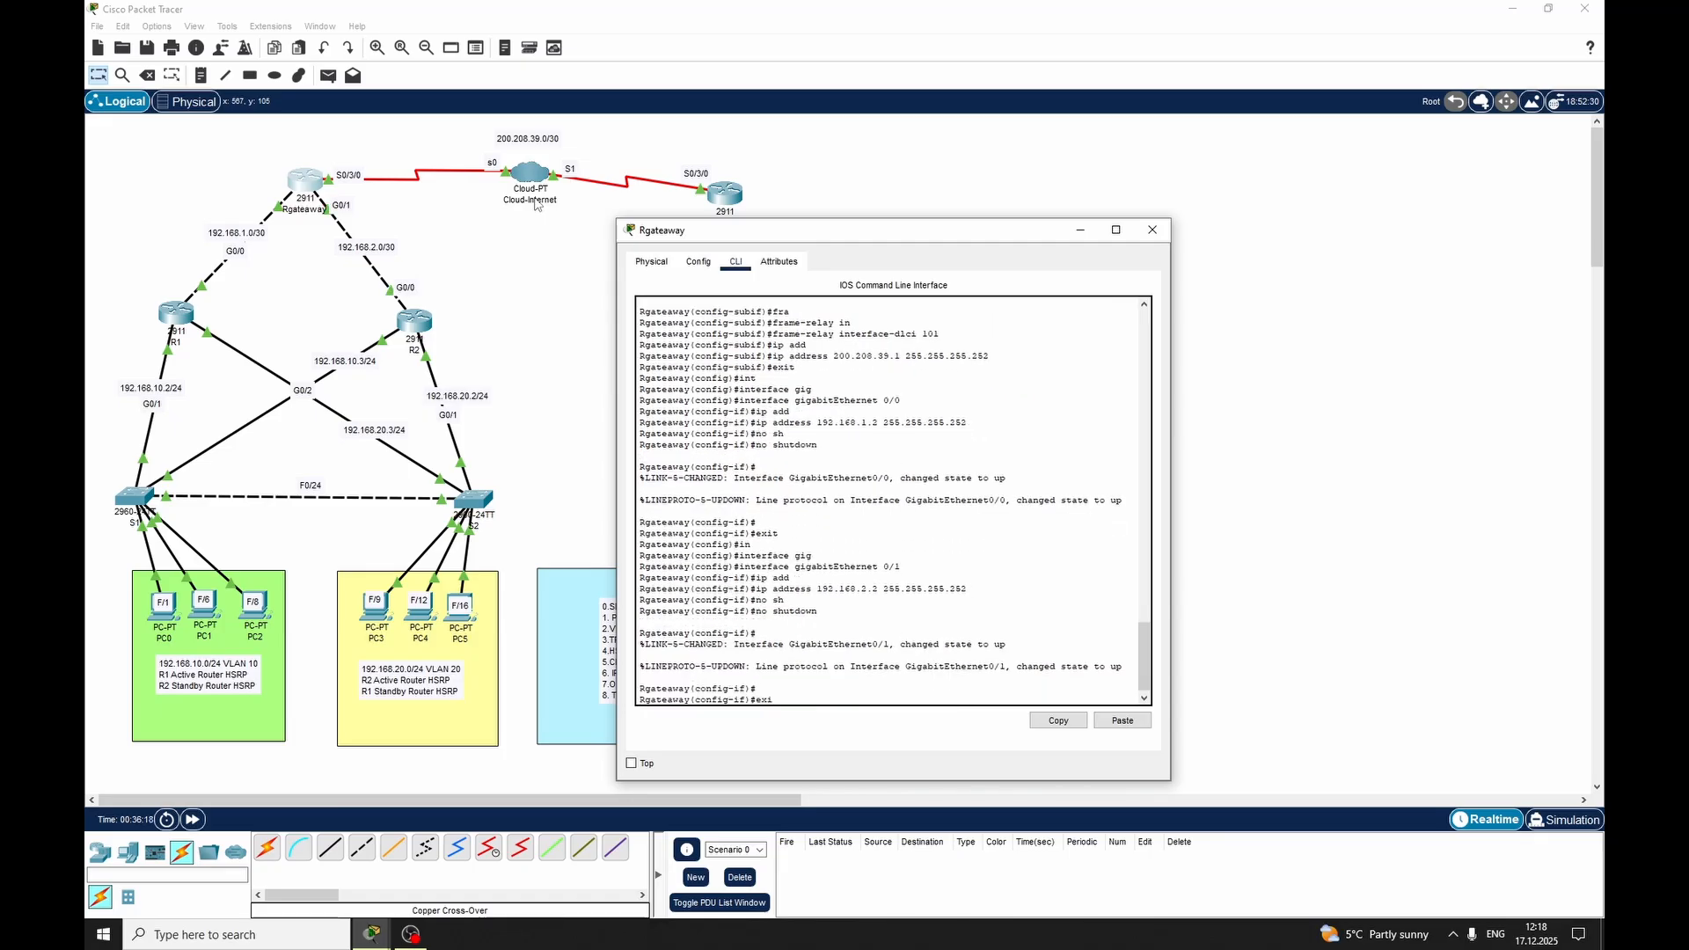
type("t")
key("Return")
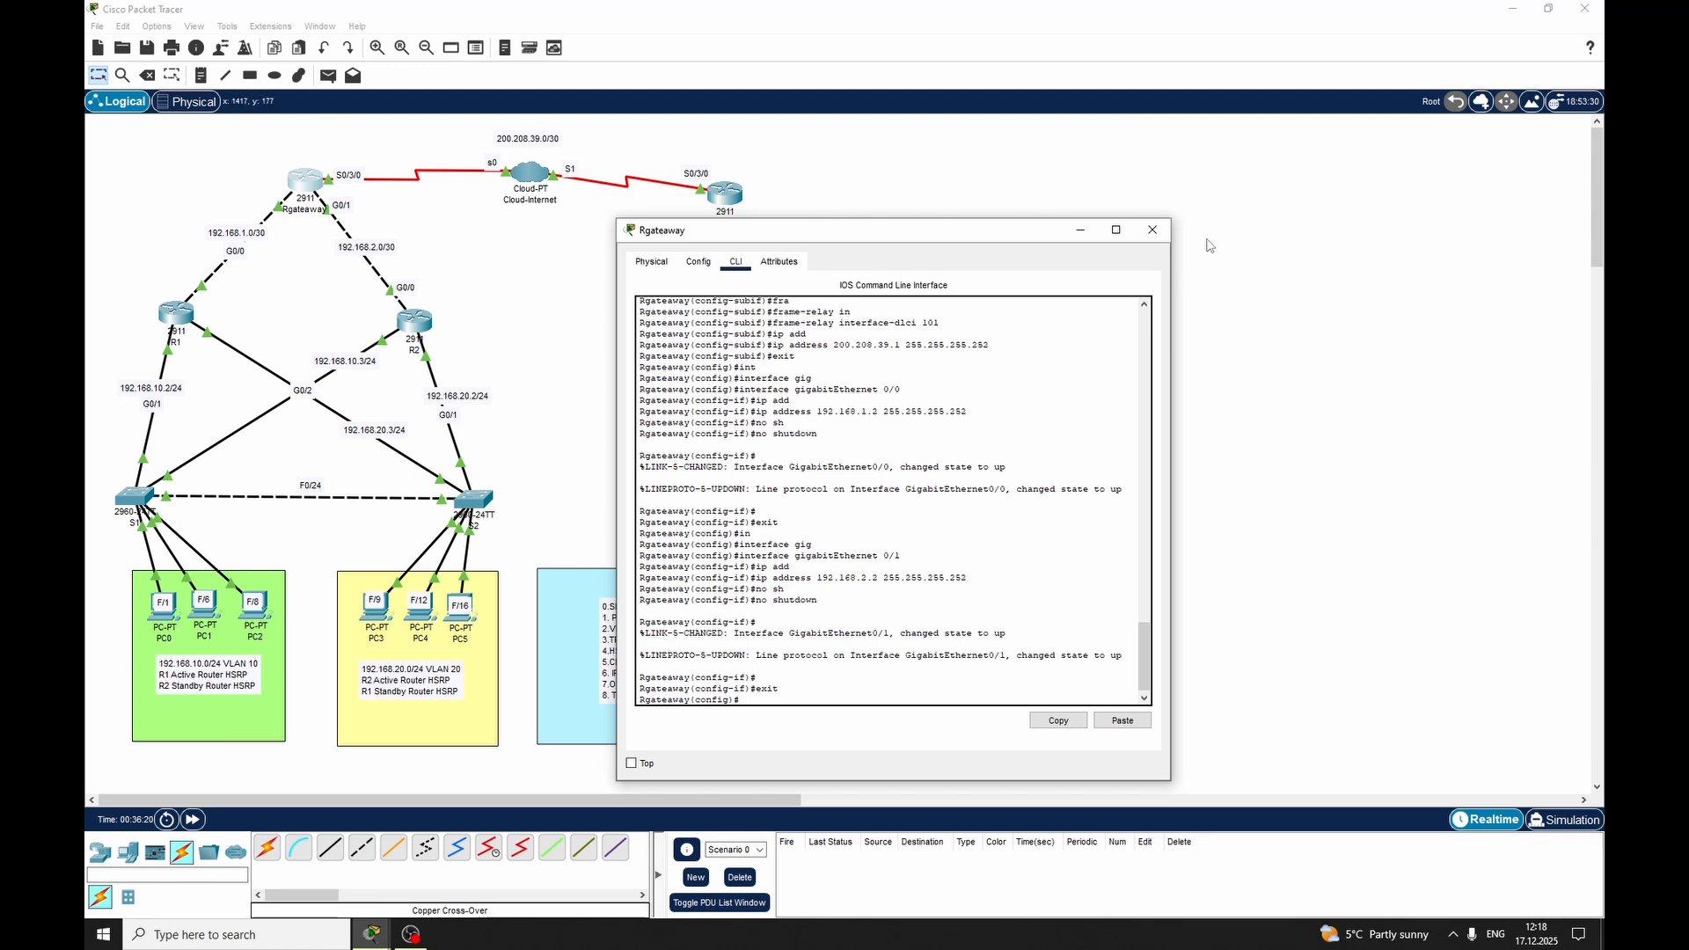
left_click(1152, 229)
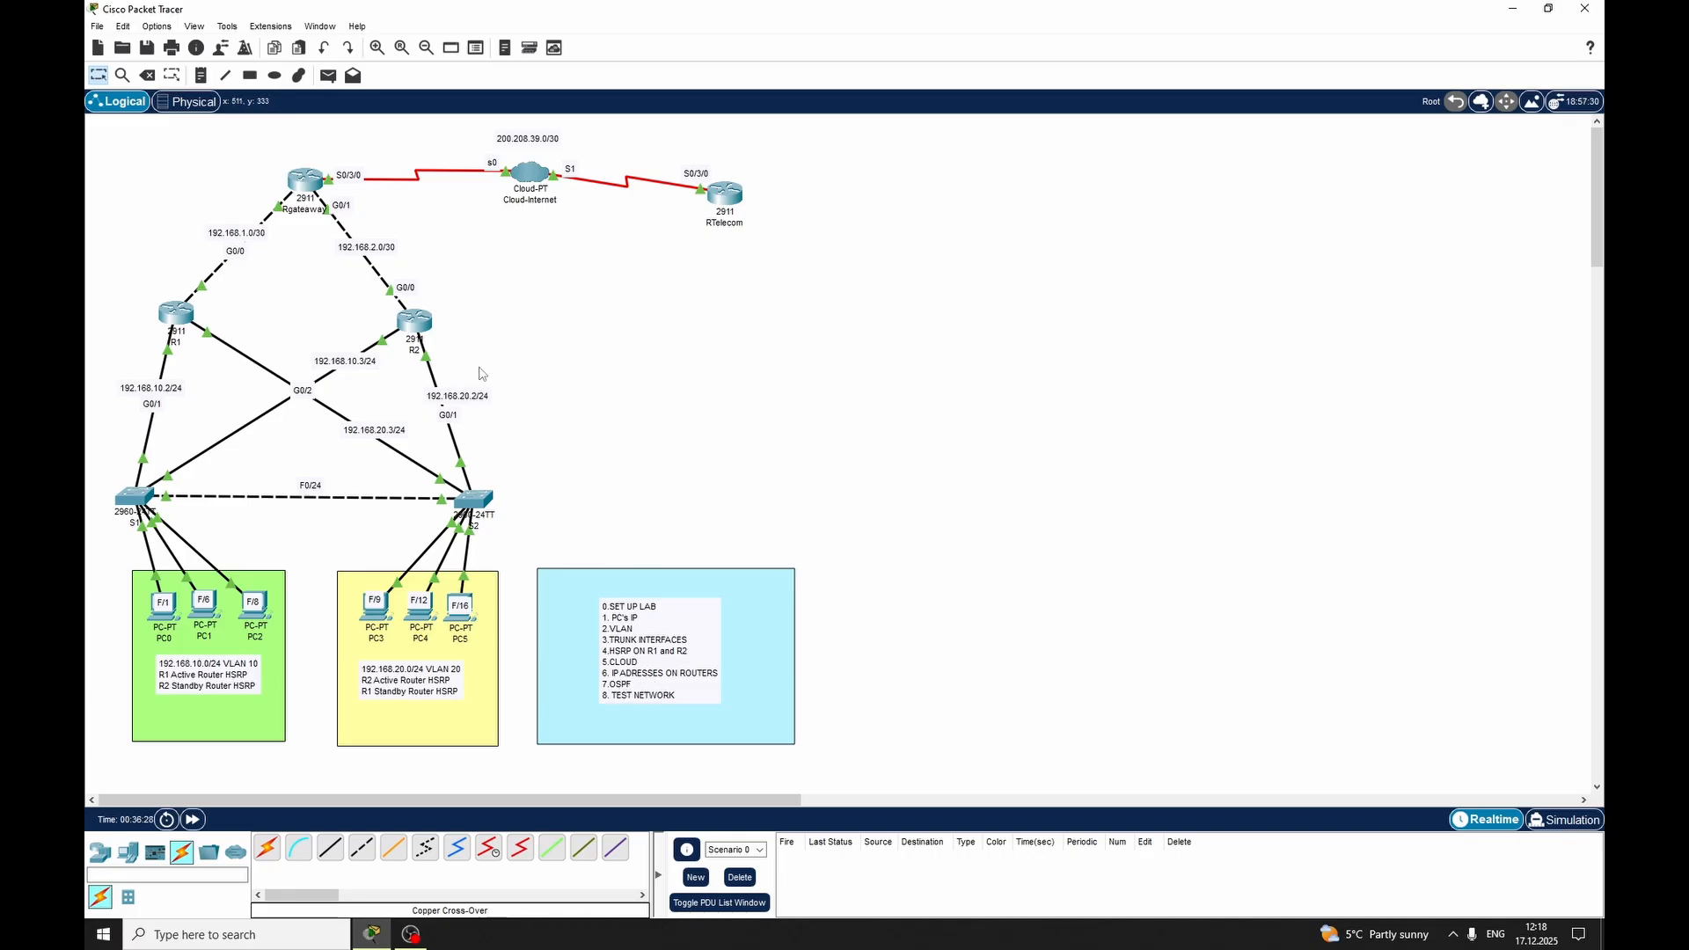
Send a simple test PDU from R1 to Rgateaway and fire it a second time
left_click(327, 77)
left_click(180, 316)
left_click(309, 180)
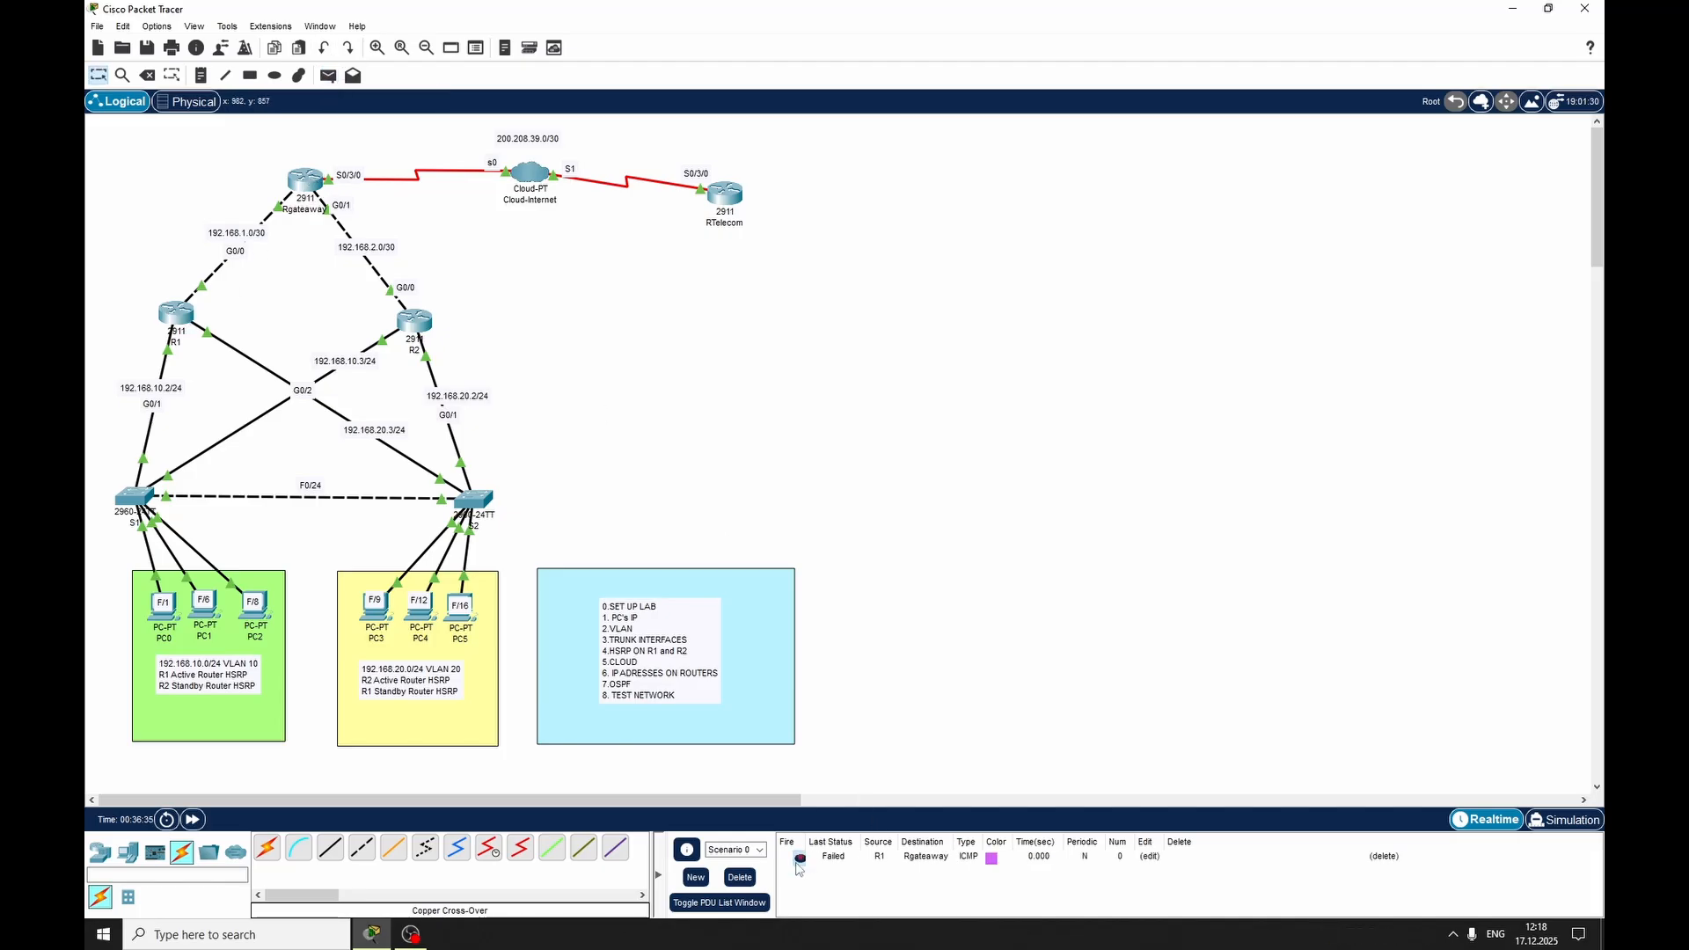
left_click(799, 859)
Send a simple test PDU from R2 to Rgateaway, and delete the test scenario to empty the PDU list
left_click(329, 76)
left_click(414, 322)
left_click(305, 181)
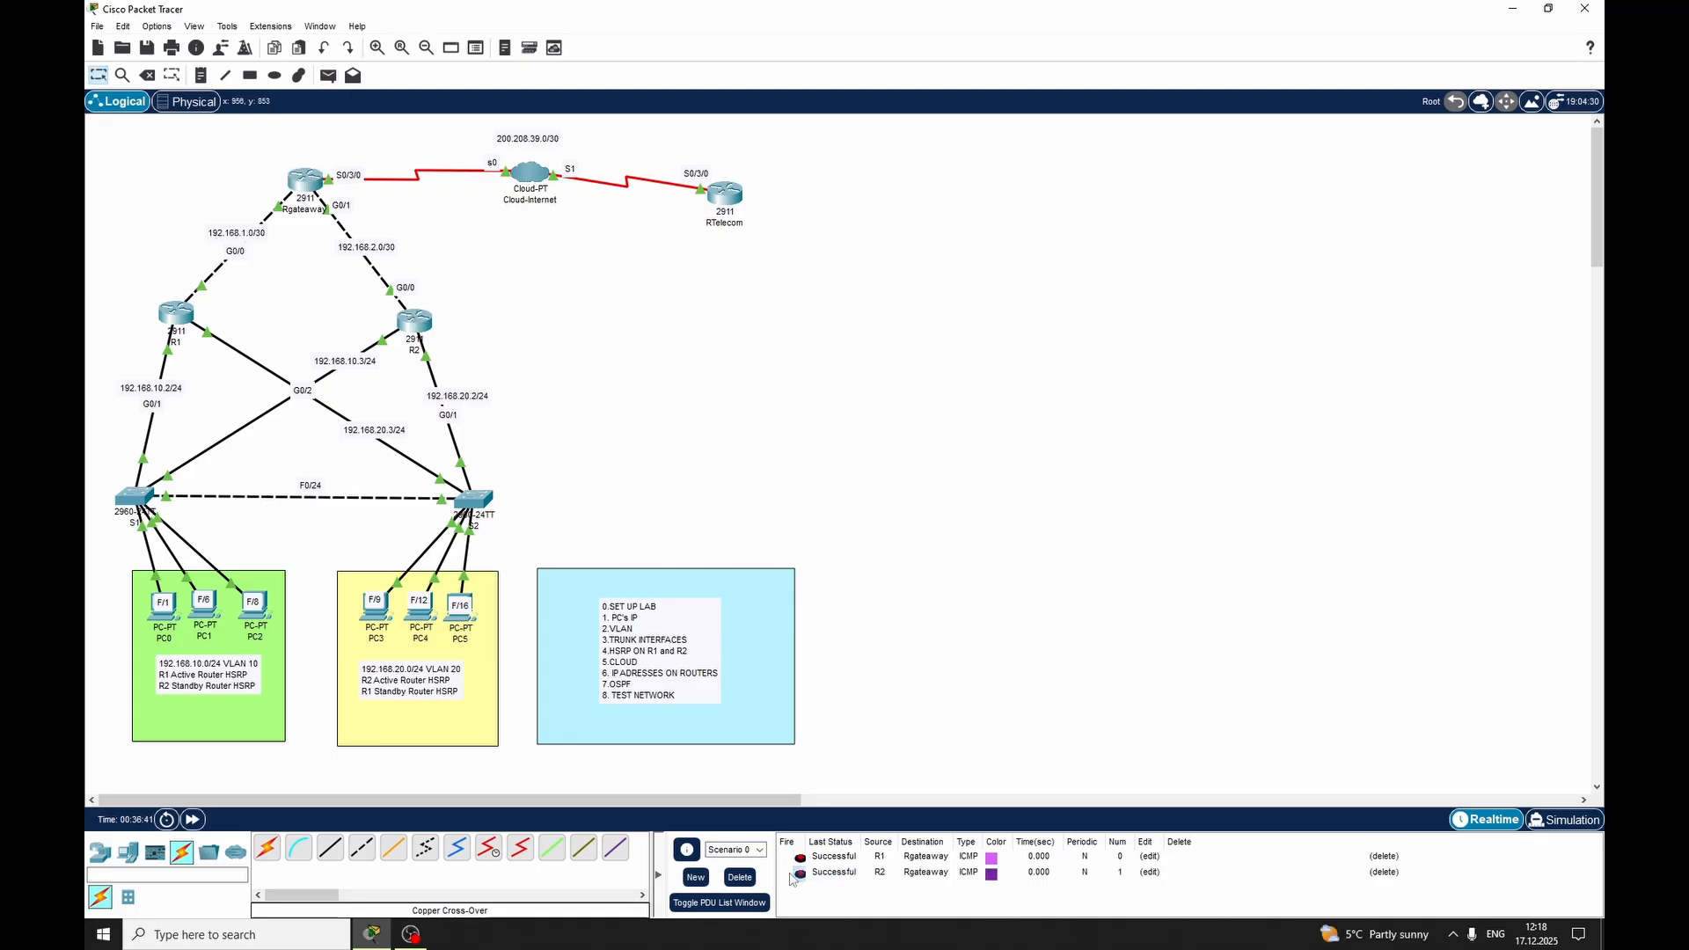
left_click(746, 881)
Send simple test PDUs from PC0 to Rgateaway and from R2 to RTelecom
left_click(328, 76)
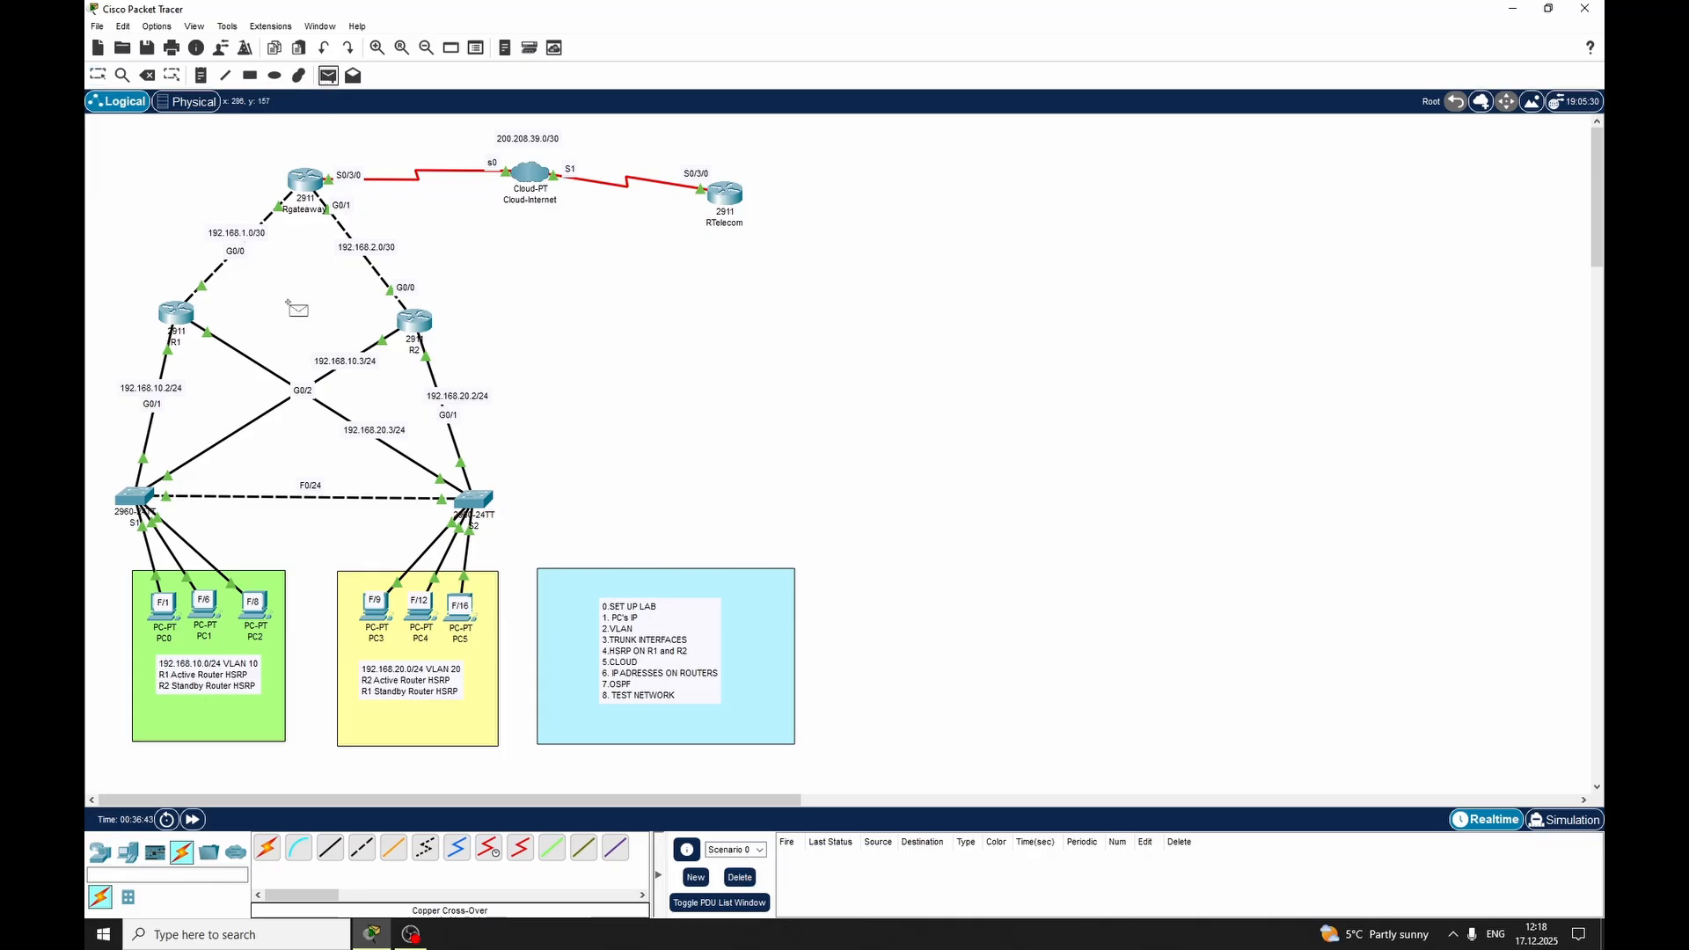
left_click(163, 605)
left_click(303, 185)
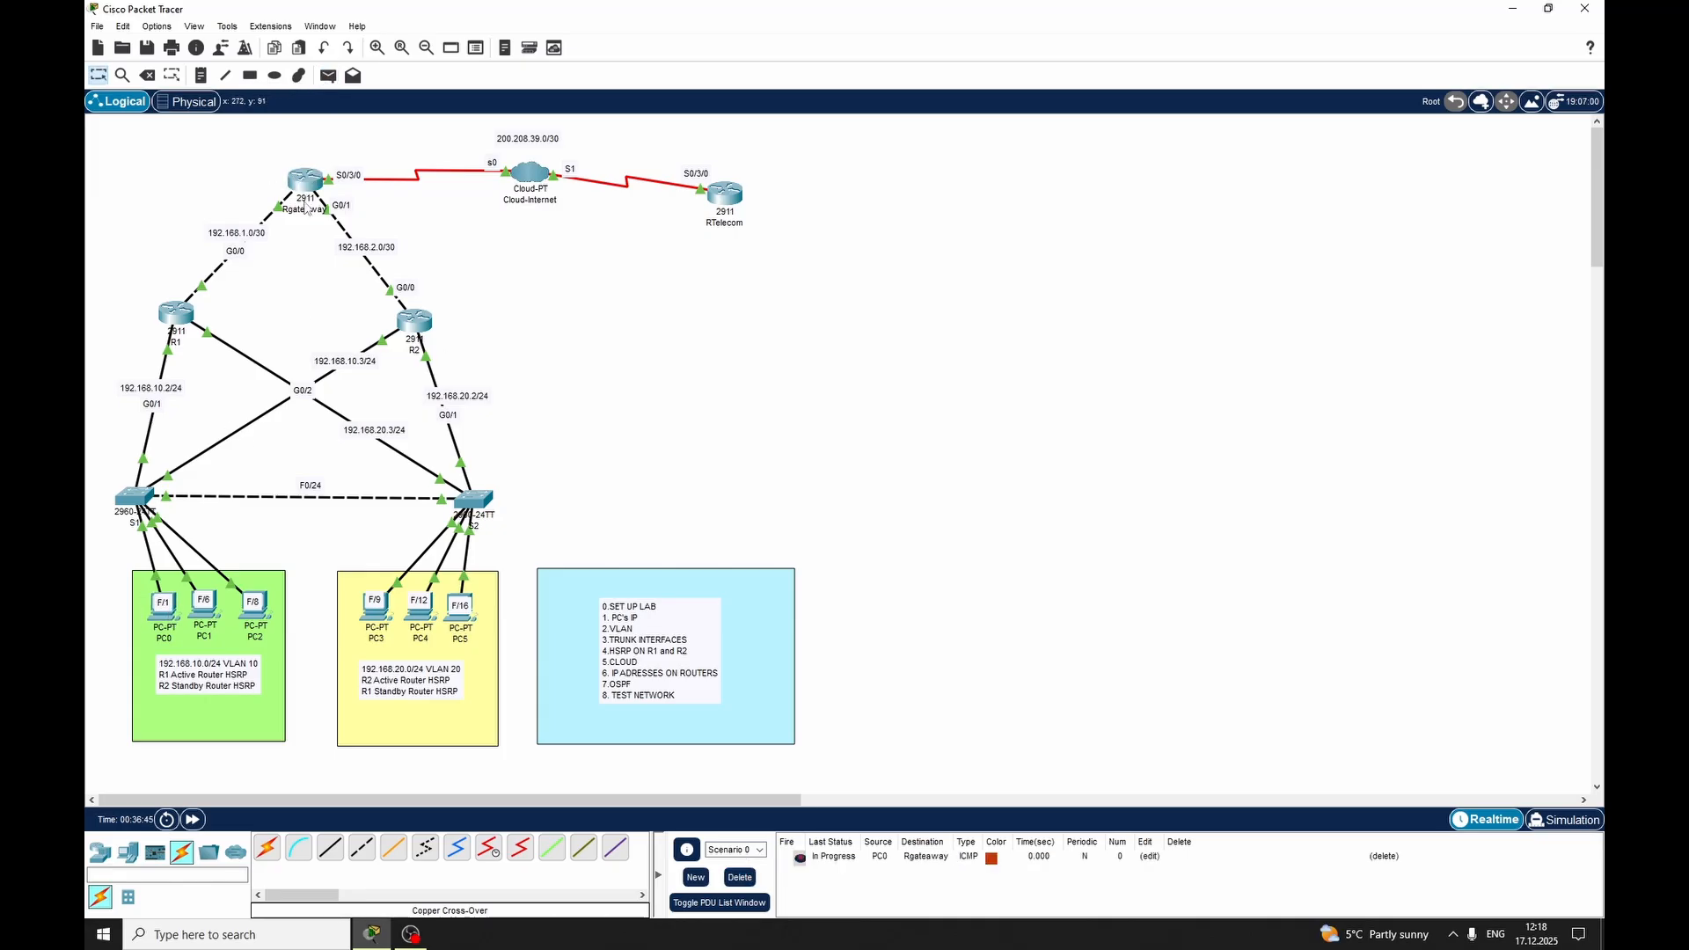
left_click(328, 76)
left_click(418, 325)
left_click(721, 197)
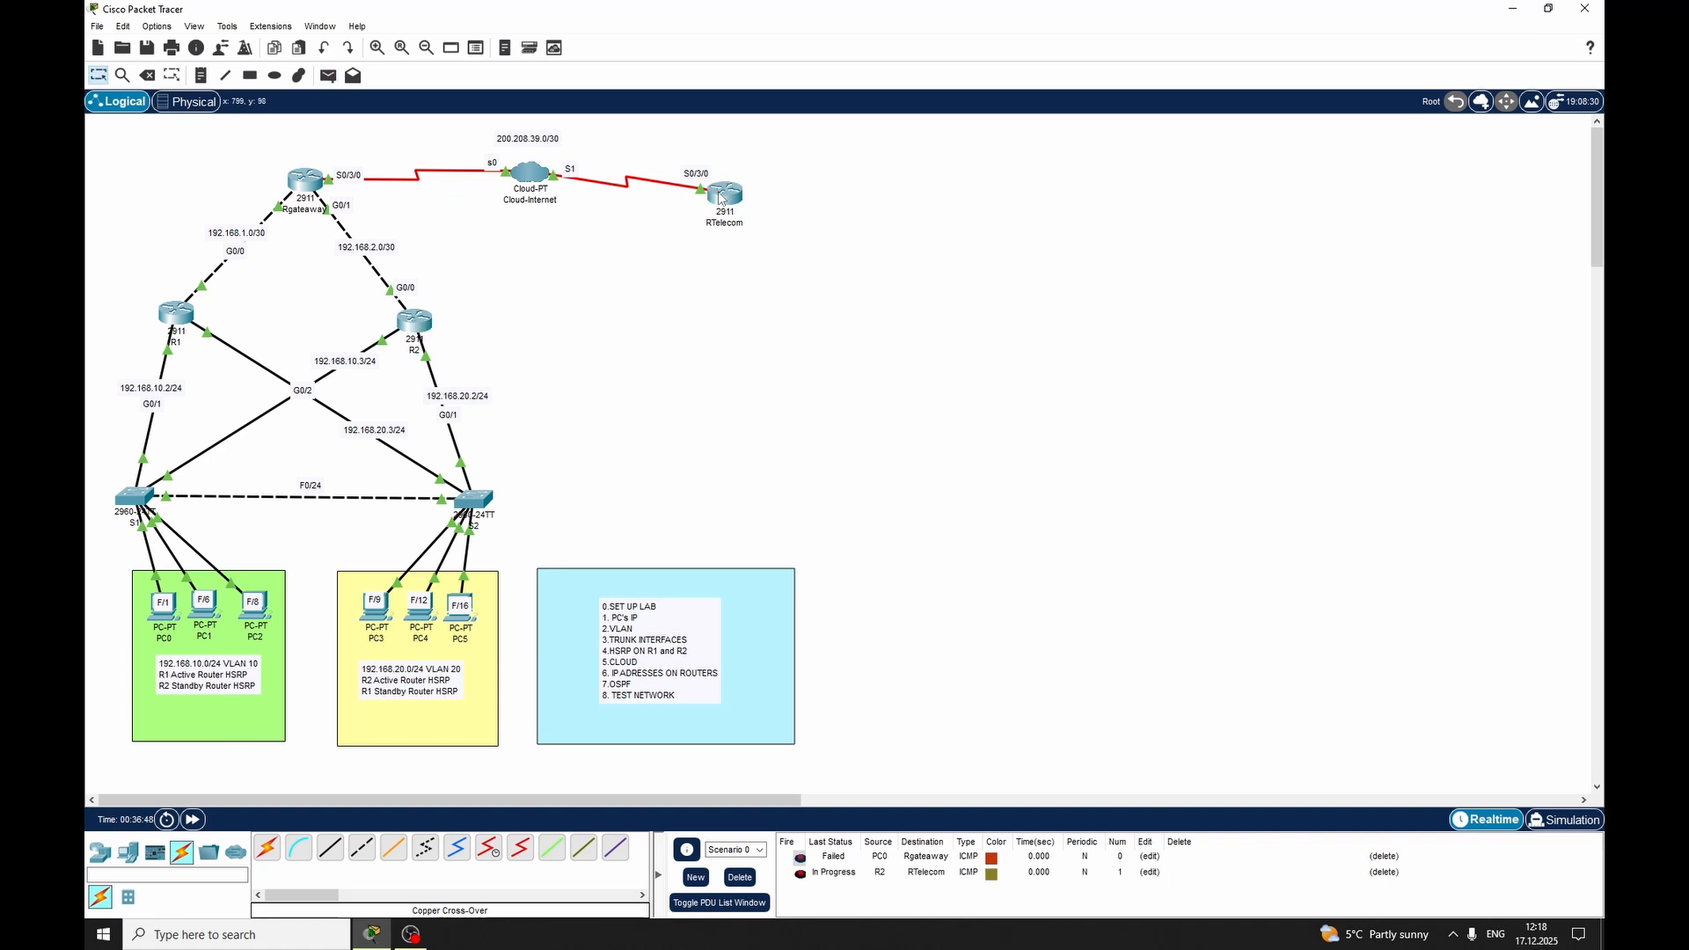
Try a simple test PDU starting at PC5, and delete the scenario to clear the PDU list
left_click(329, 76)
left_click(461, 609)
left_click(740, 876)
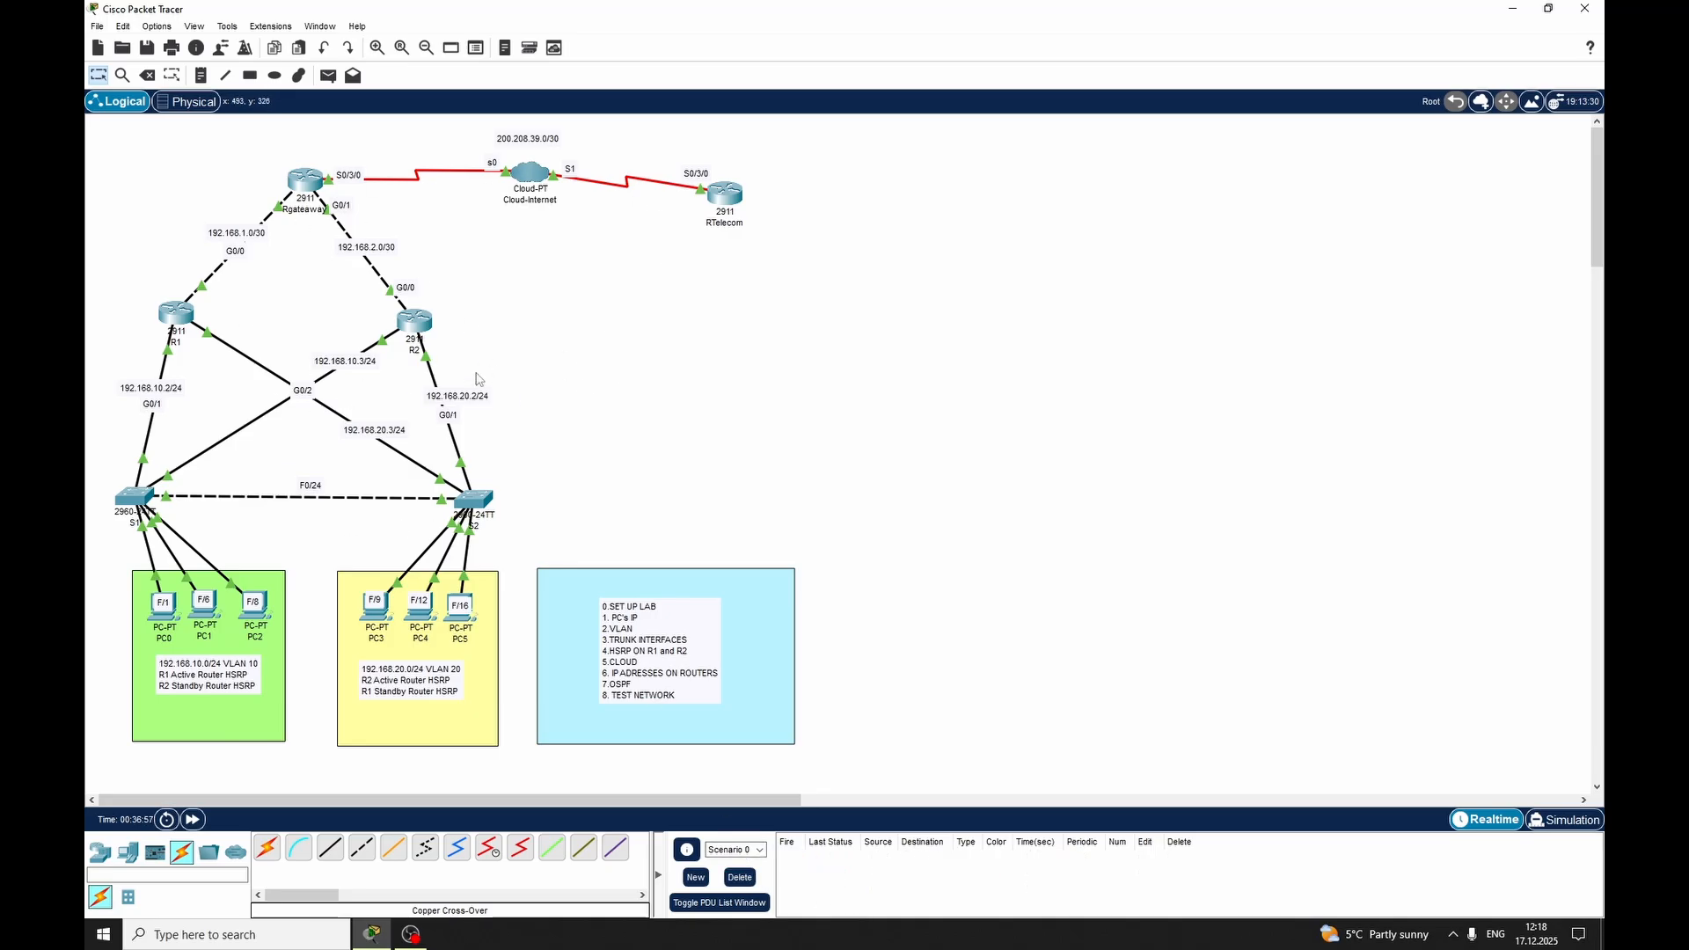
Open R1's command line, move its window clear of the topology and begin a router command in global configuration mode
left_click(176, 314)
left_click_drag(775, 240, 917, 193)
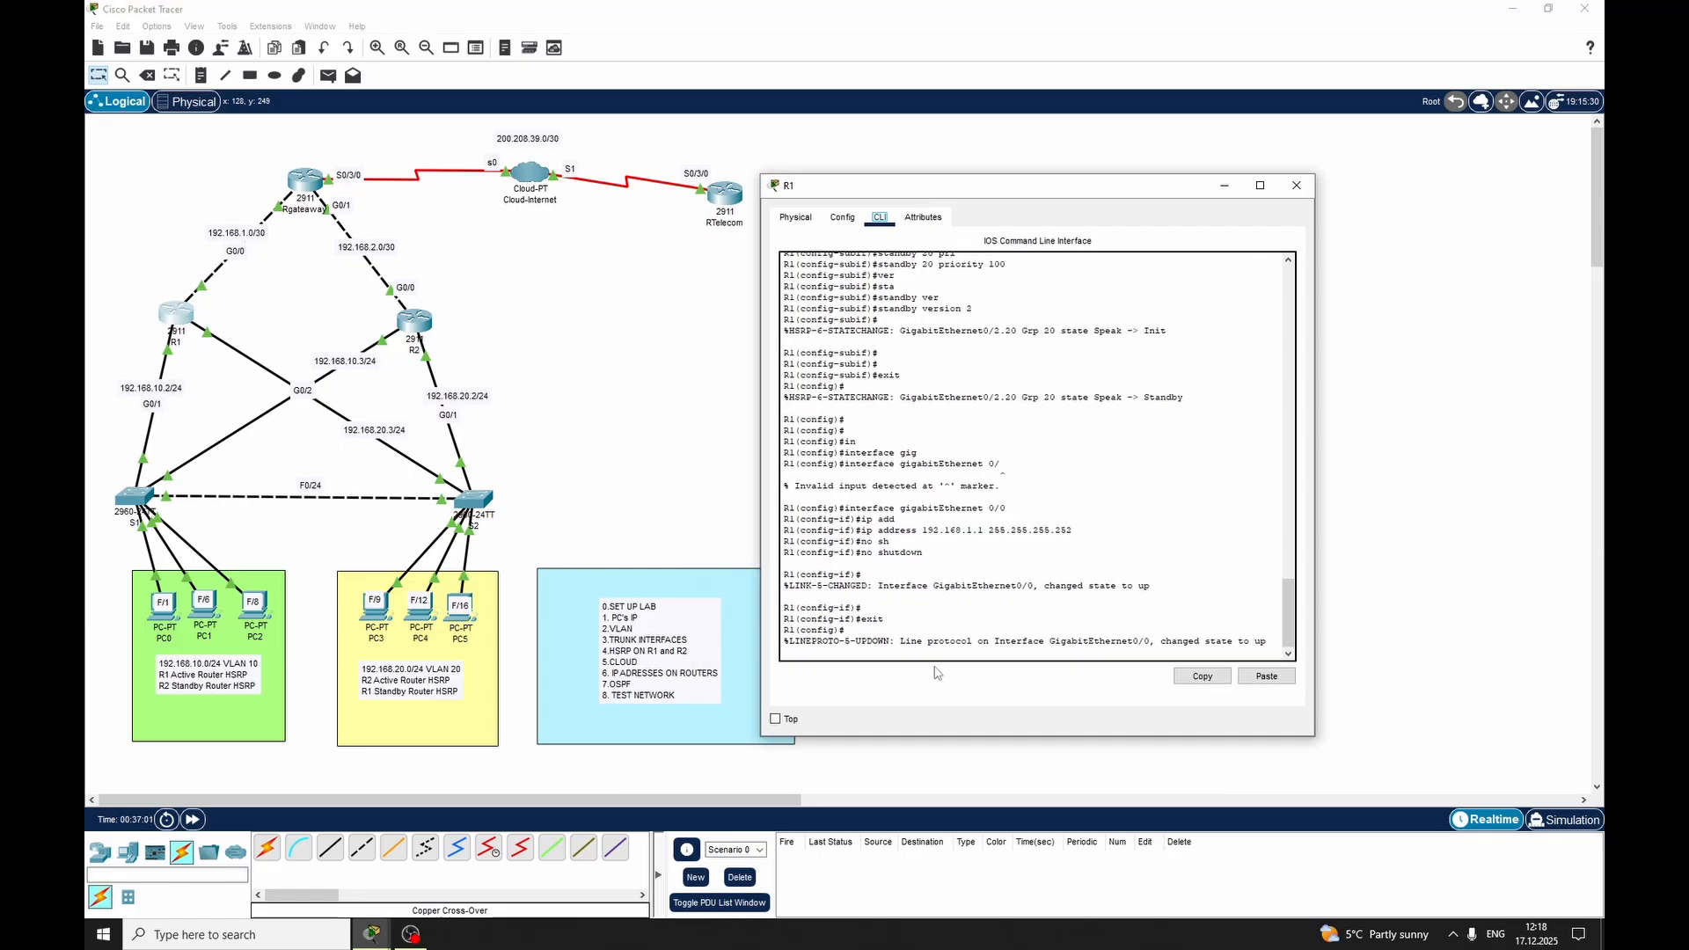
left_click(936, 602)
key("Return")
key("Return")
key("Return")
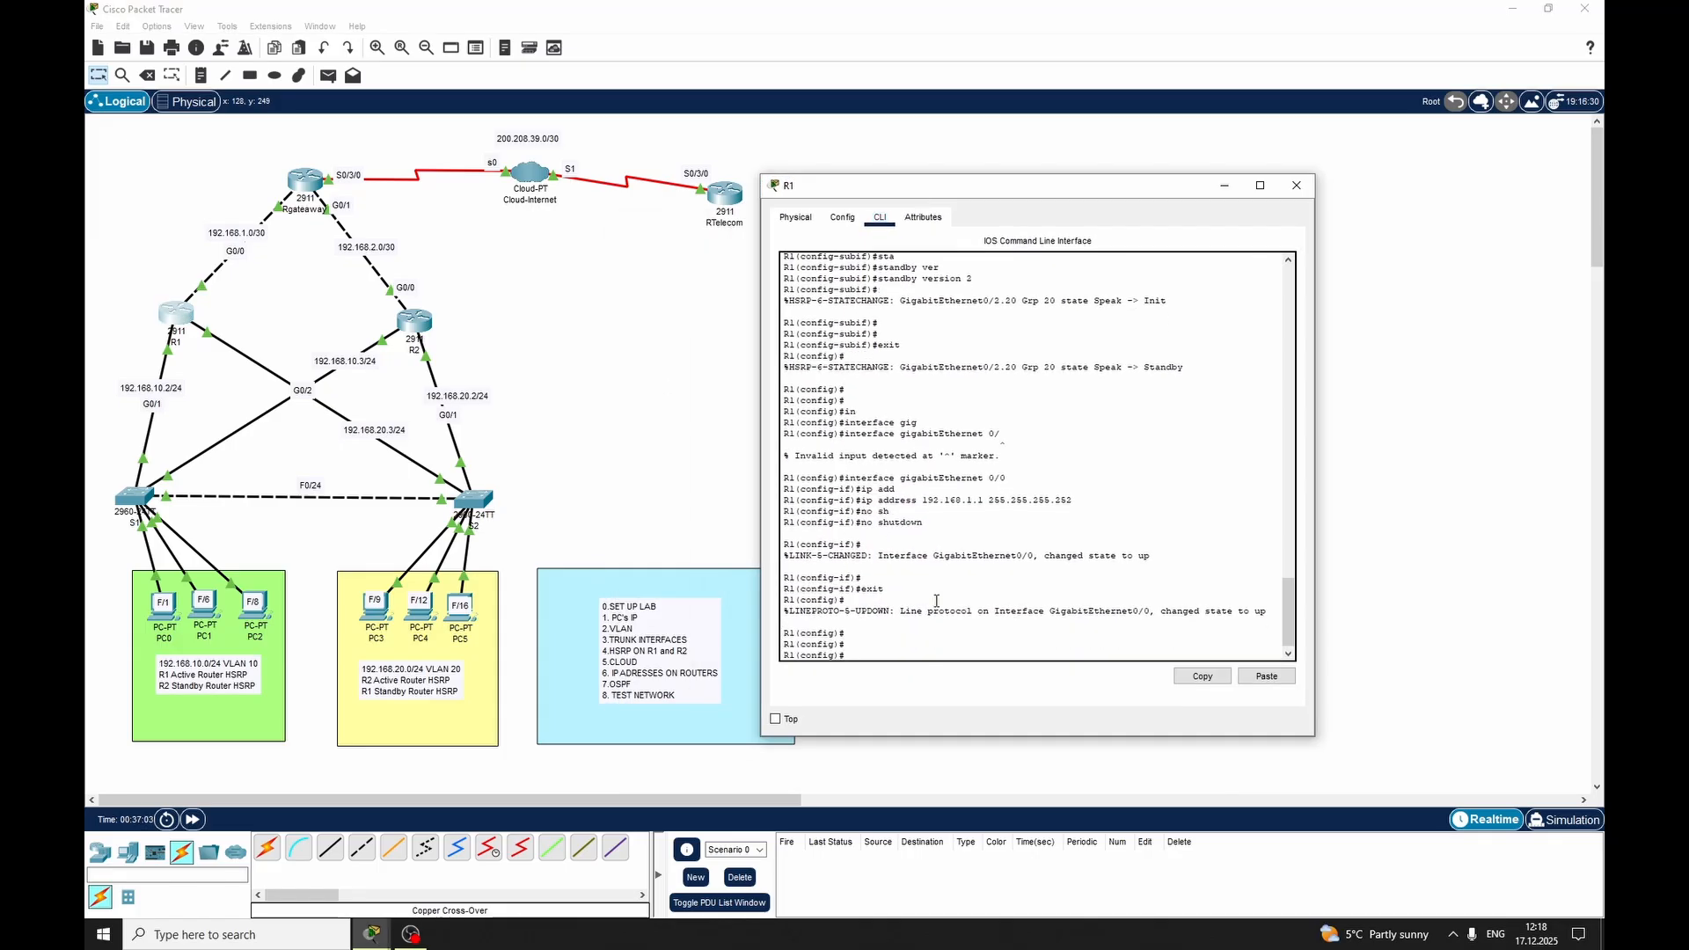
type("rou")
key("Tab")
type("1 os")
key("Tab")
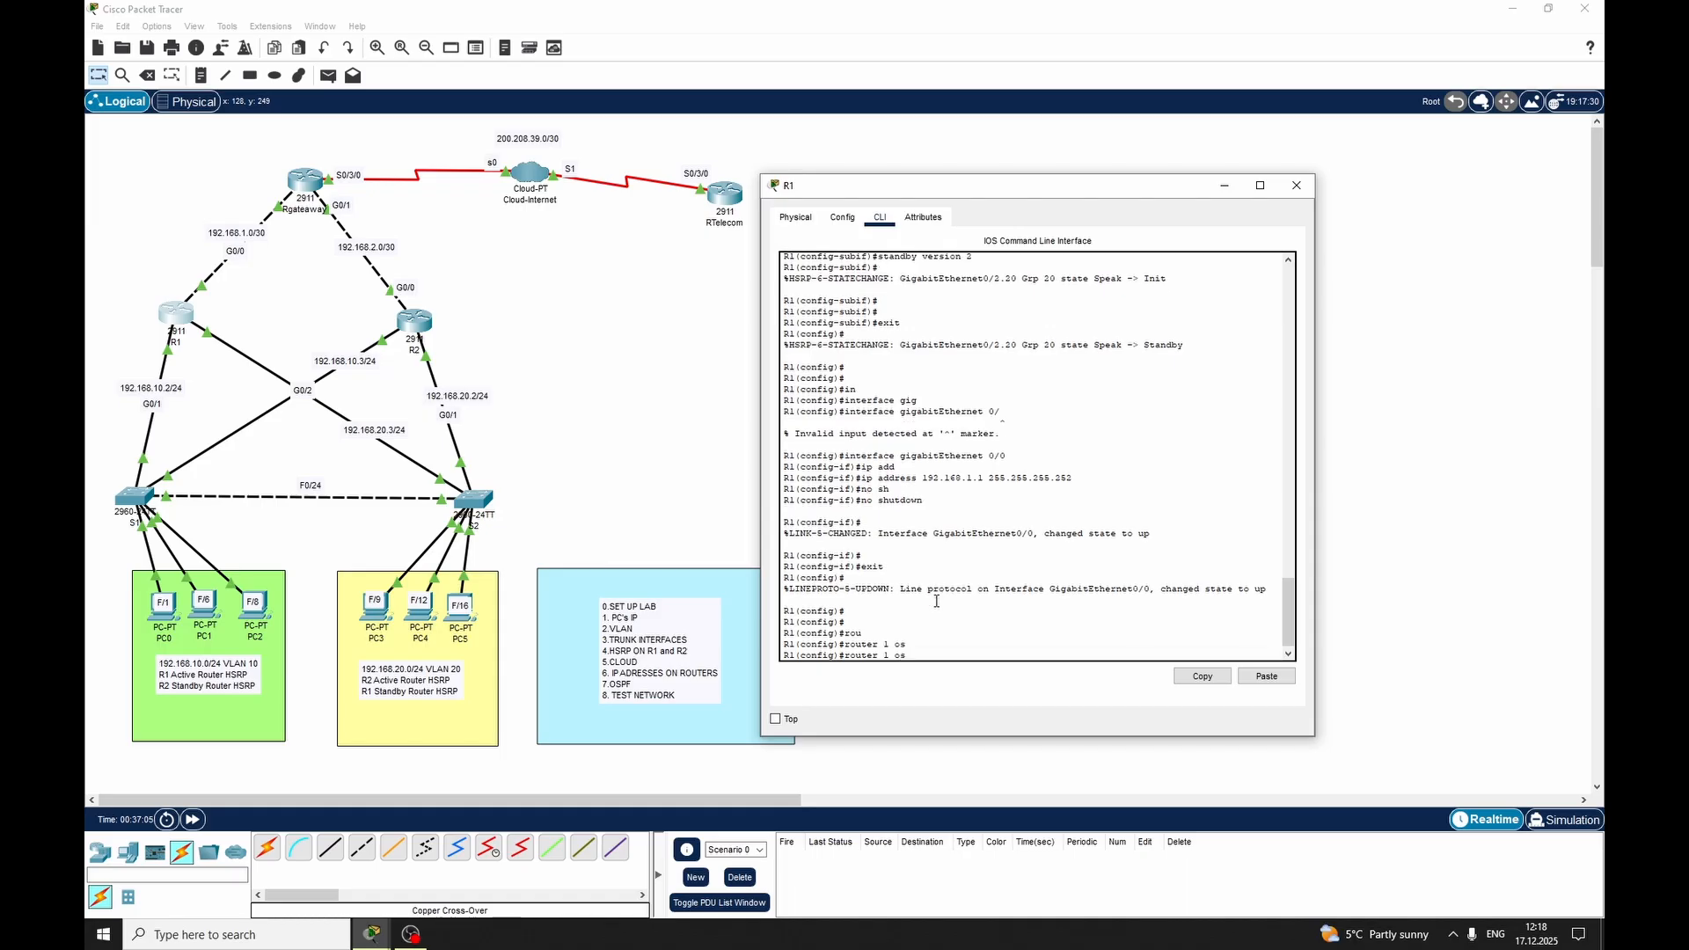
key("BackSpace")
key("BackSpace")
key("BackSpace")
key("Tab")
key("BackSpace")
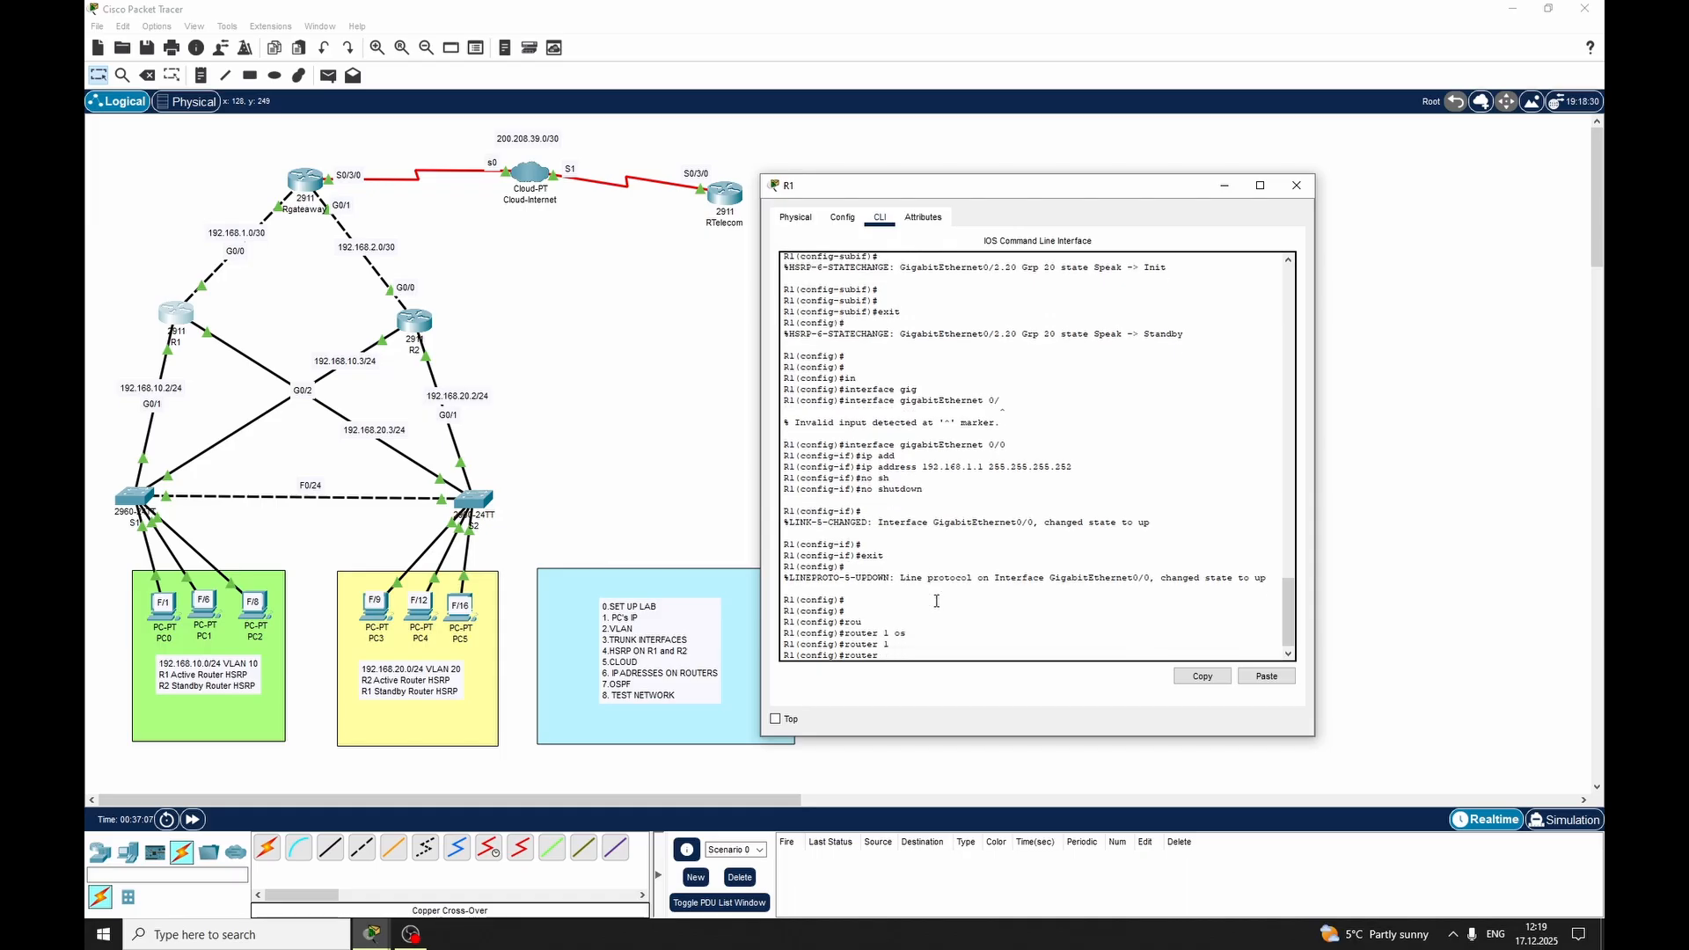
Start OSPF routing process 1 on R1
type("os")
key("Tab")
type("1")
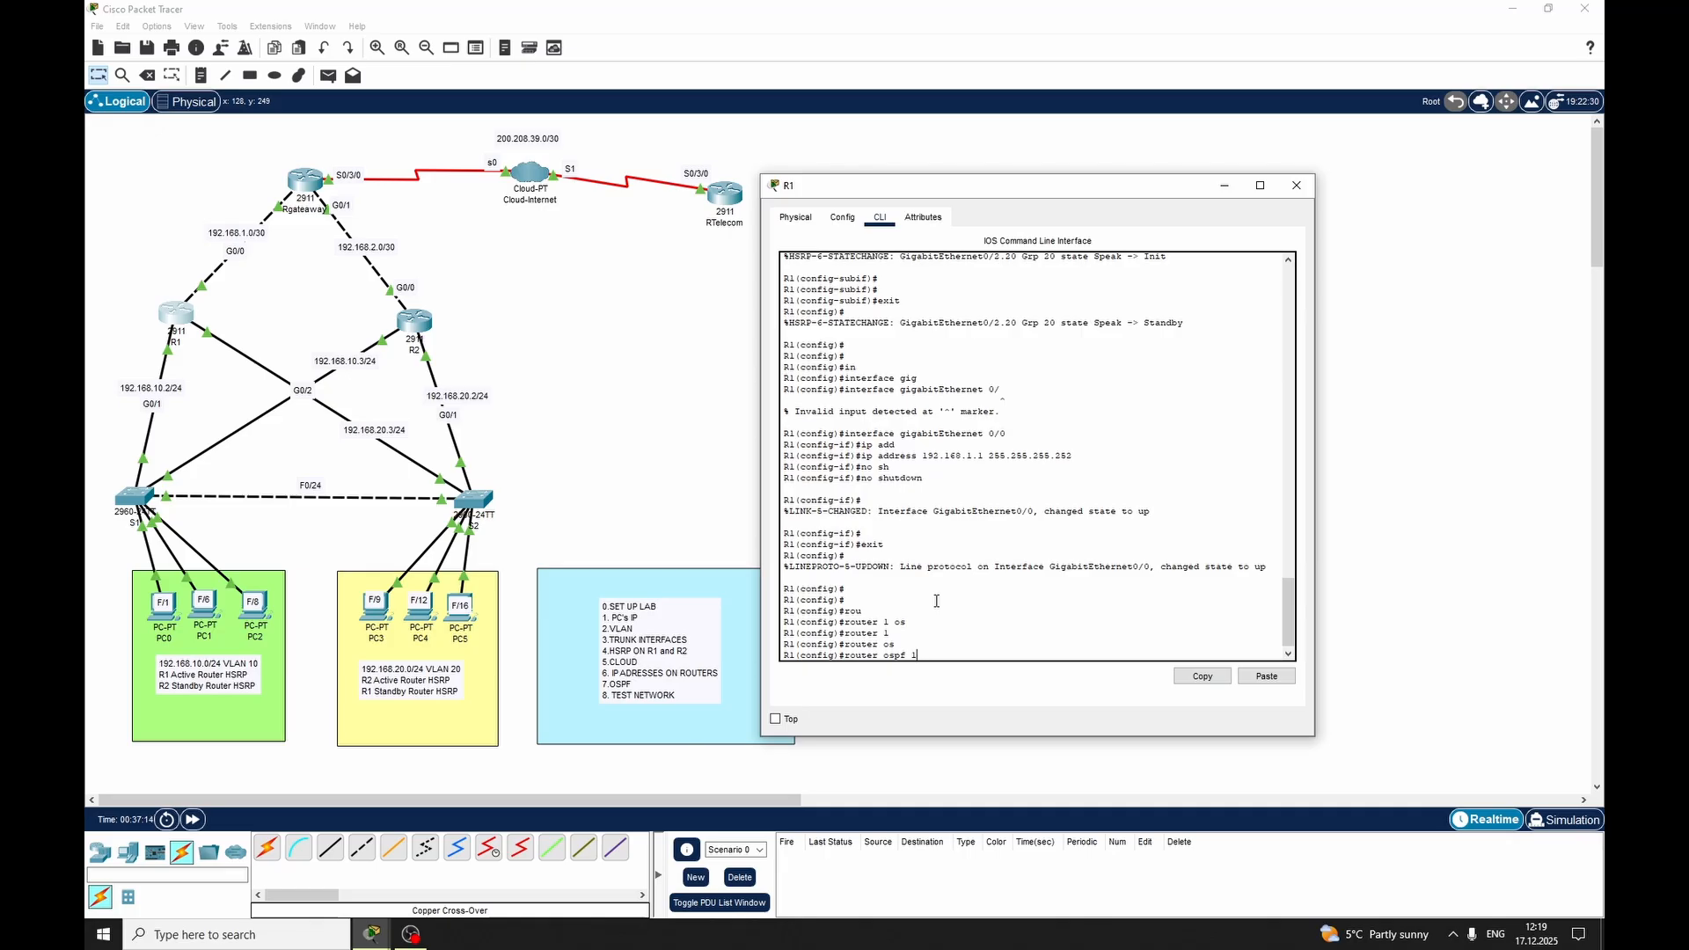
key("Return")
Advertise network 192.168.10.0 with wildcard 0.0.0.255 in OSPF area 0 on R1
type("networ")
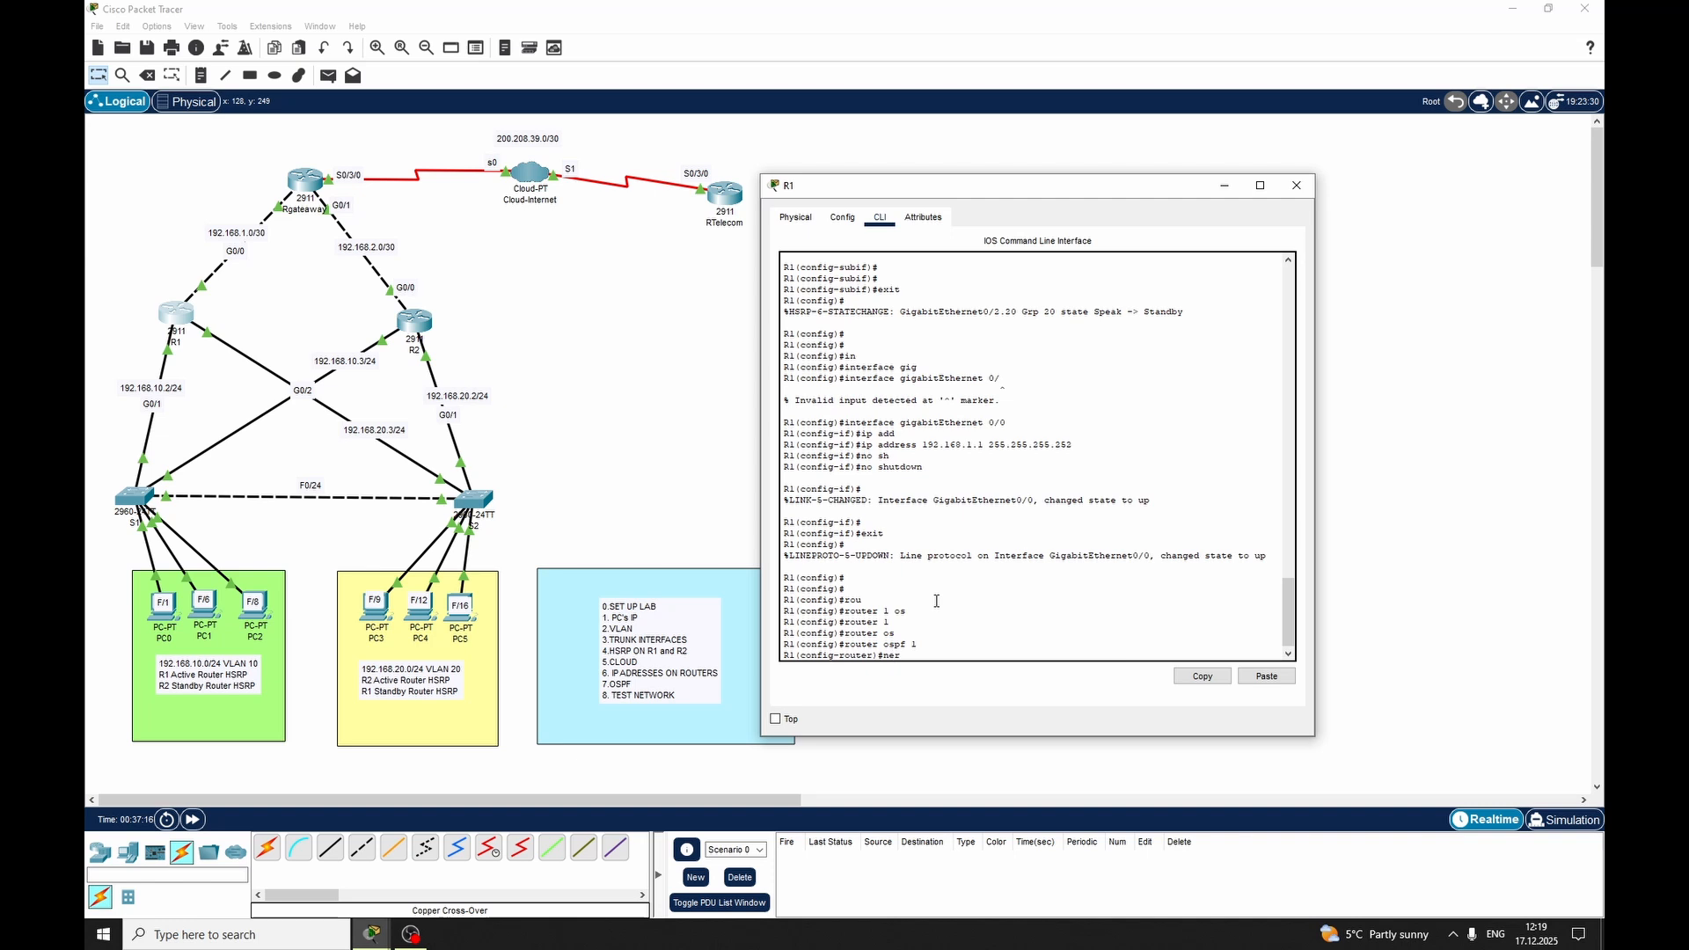
key("Tab")
key("BackSpace")
type("t")
key("Tab")
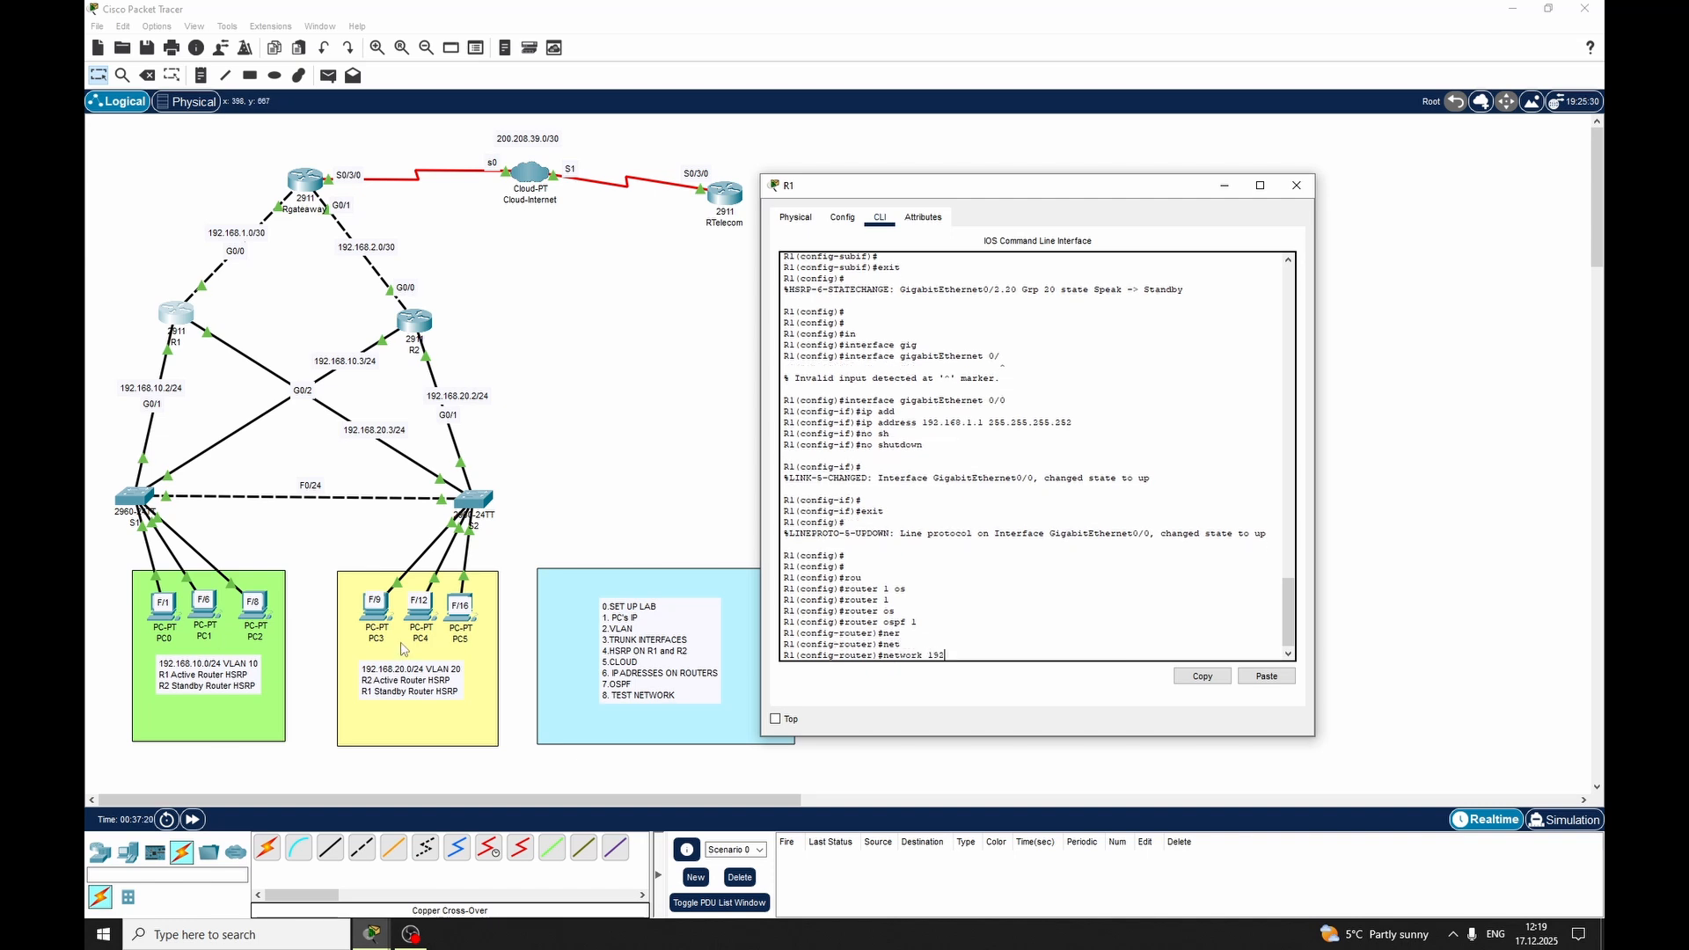
type("192.168.10.0 0.0.0.255")
left_click_drag(1000, 656, 1058, 656)
left_click(1062, 645)
type("are")
key("Tab")
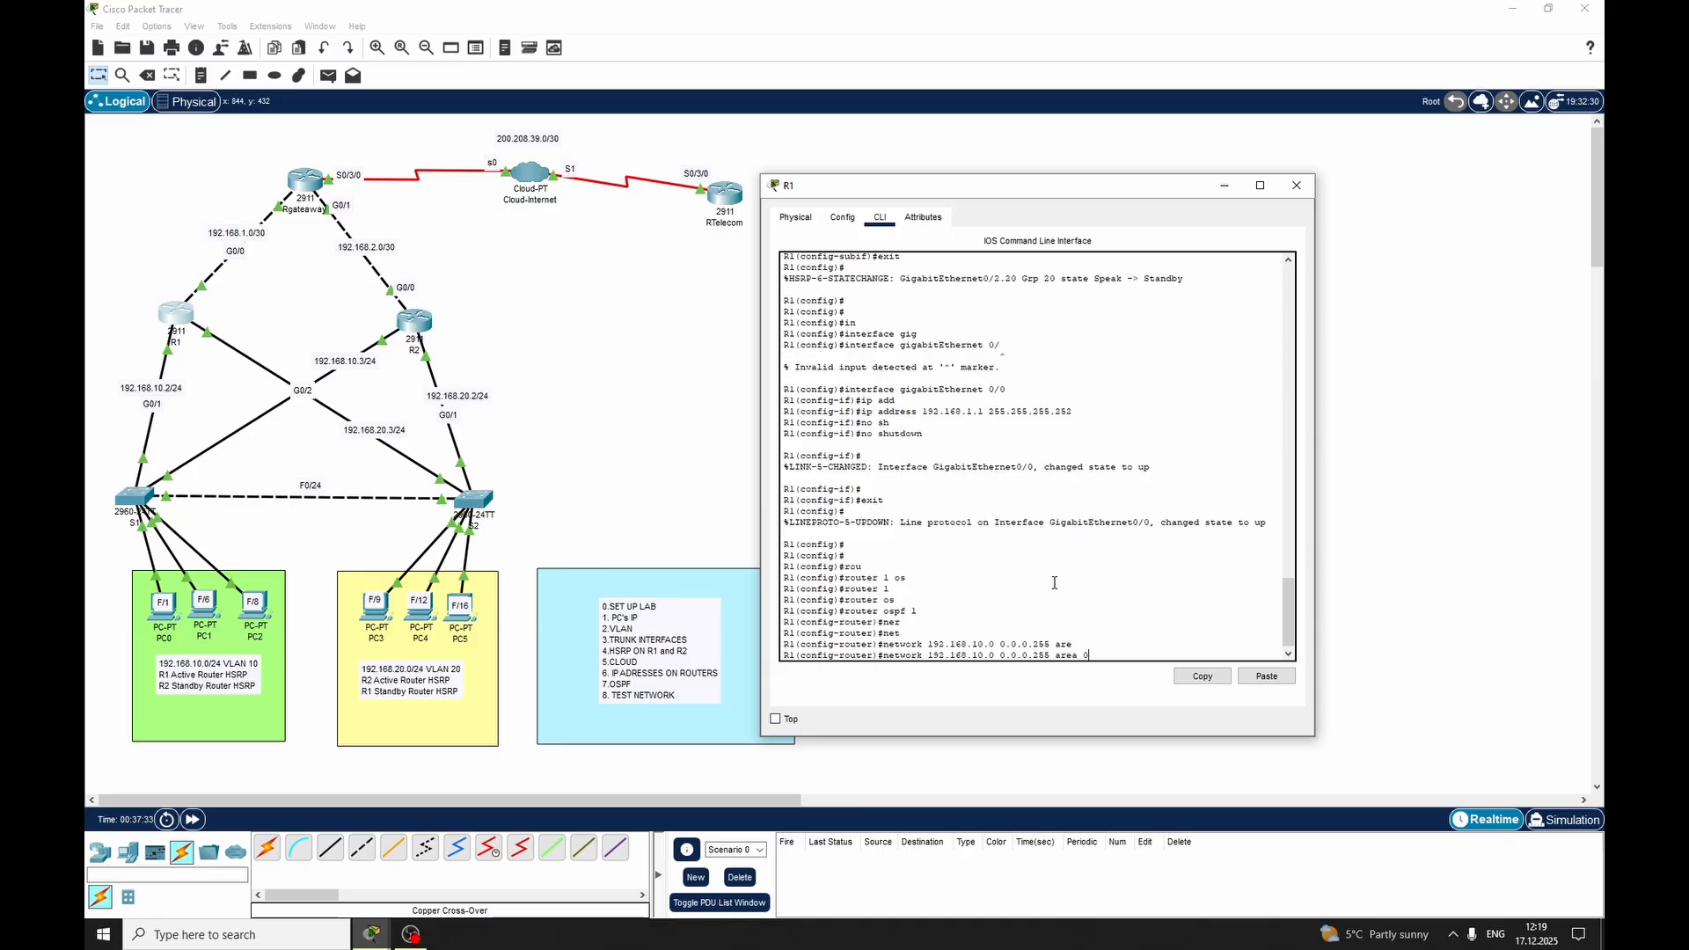
type("0")
key("Return")
Advertise network 192.168.20.0 with wildcard 0.0.0.255 in area 0 on R1 by editing the recalled network command
type("net")
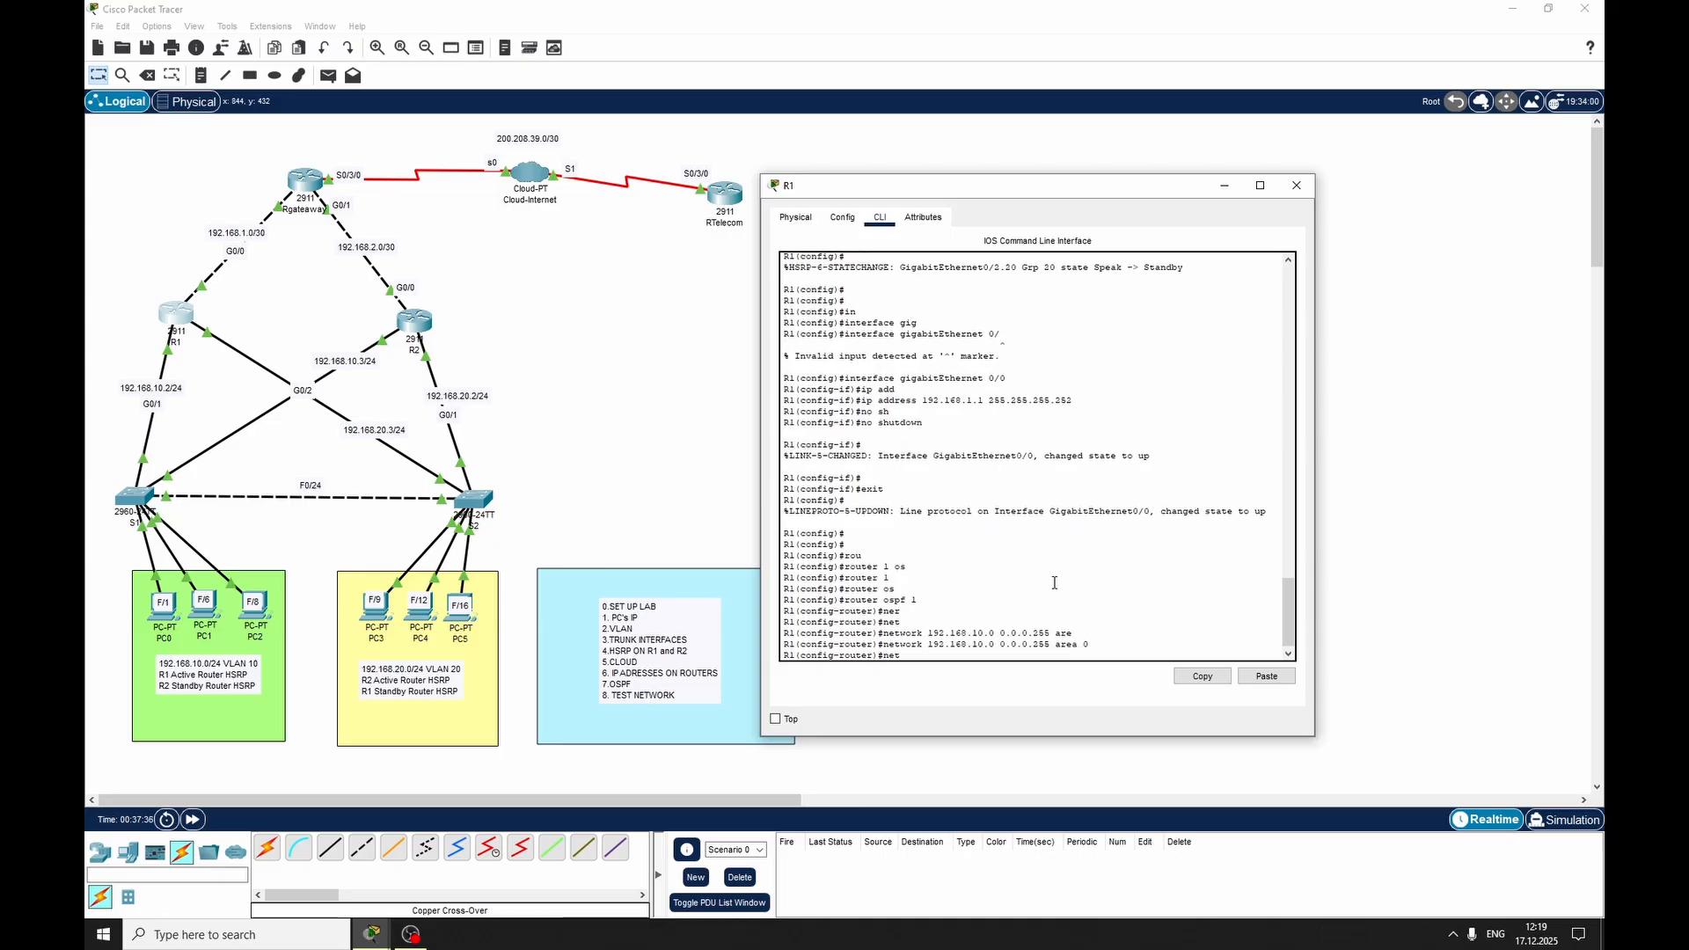
key("Up")
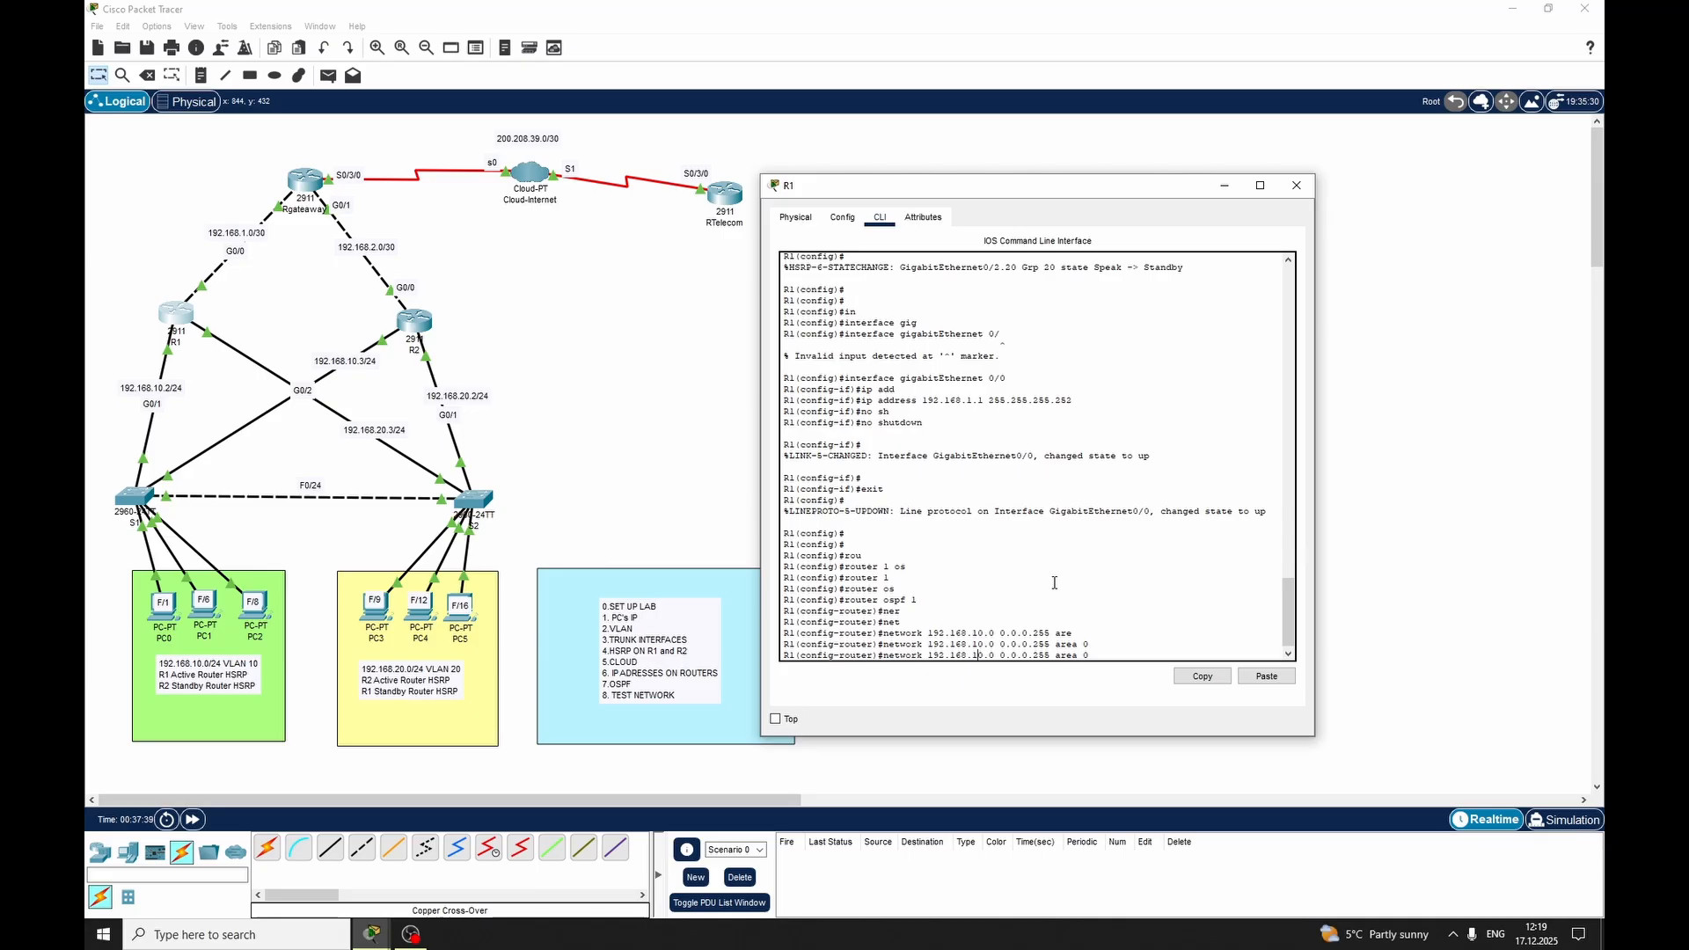
key("Left")
key("Left")
key("Left")
key("Left")
key("Left")
key("Left")
key("Left")
key("Left")
key("Left")
key("Left")
key("Left")
key("Left")
key("Left")
key("Left")
key("Left")
key("Left")
key("Left")
key("Left")
key("Left")
key("Left")
key("BackSpace")
type("2")
key("Return")
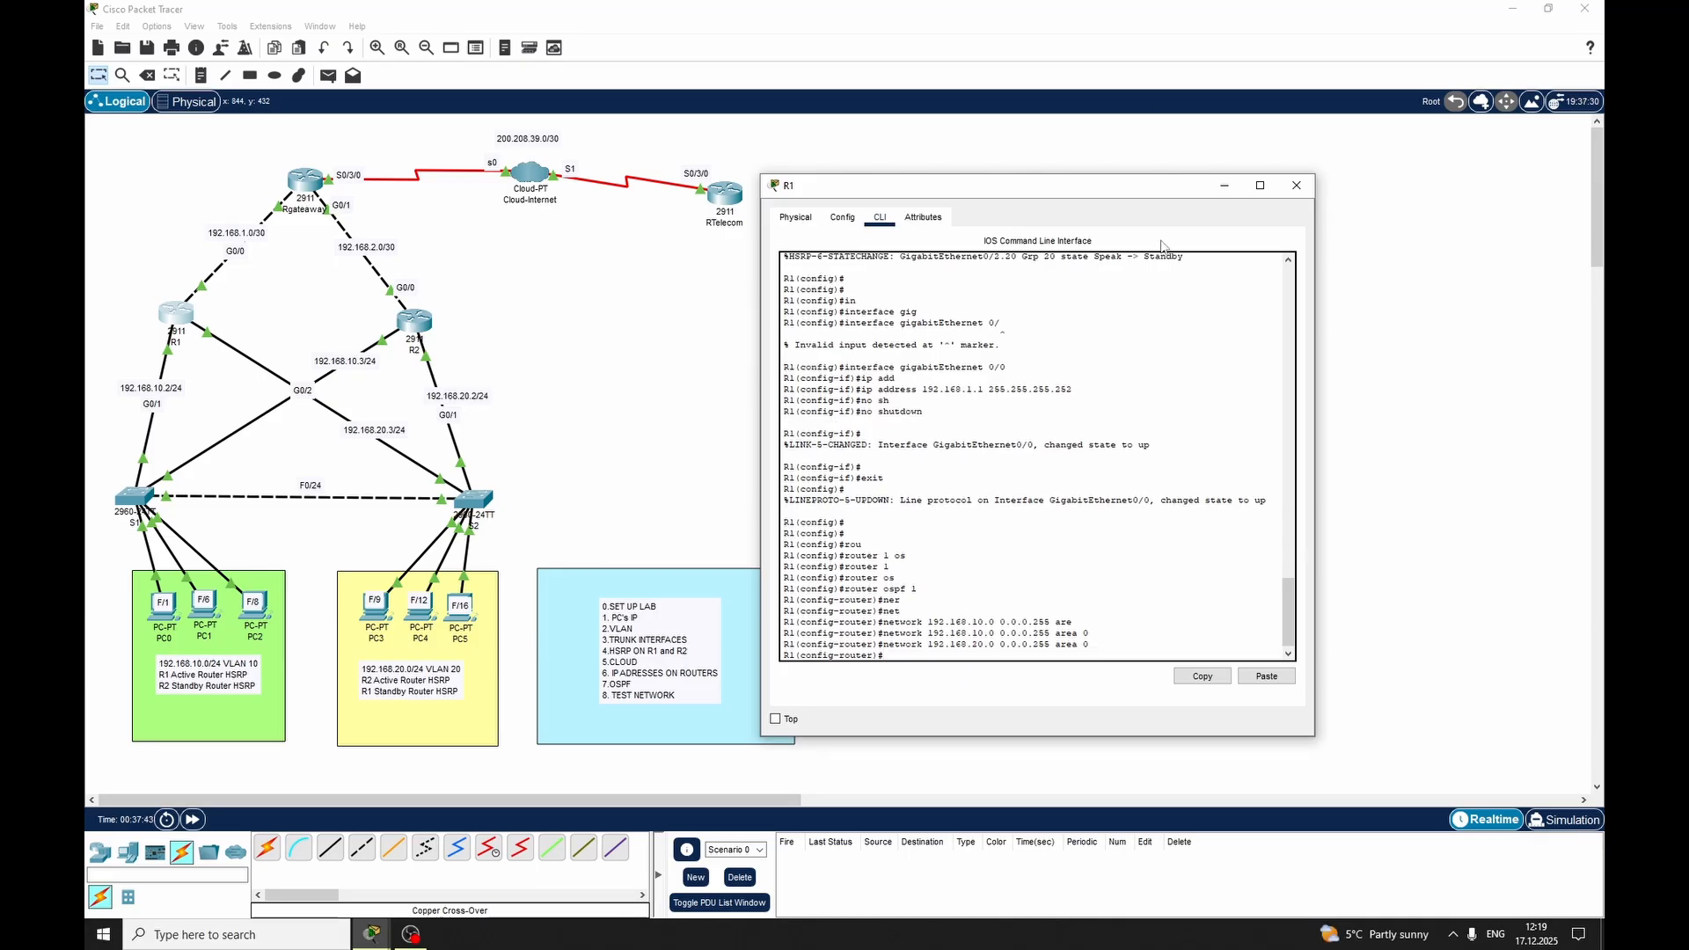
Advertise network 192.168.1.0 with wildcard 0.0.0.3 in OSPF area 0 on R1 and exit router configuration mode
type("nenet")
key("Tab")
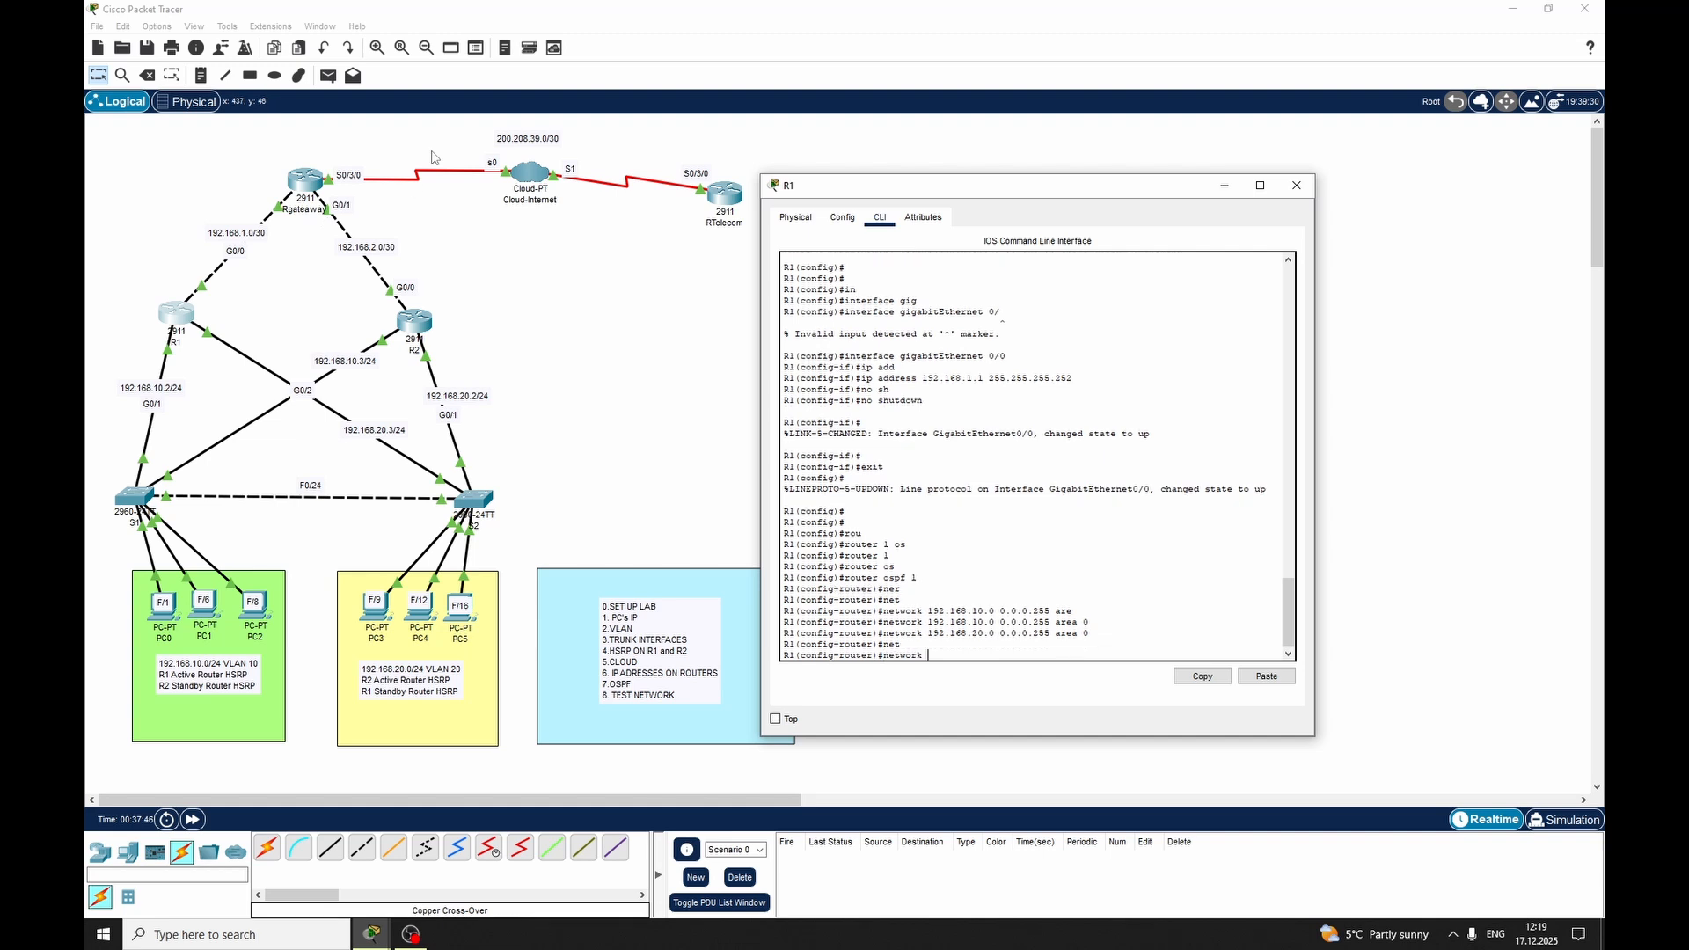
type("192.168.1.0 0.0.0.3")
type("are")
key("Tab")
type("0")
key("Return")
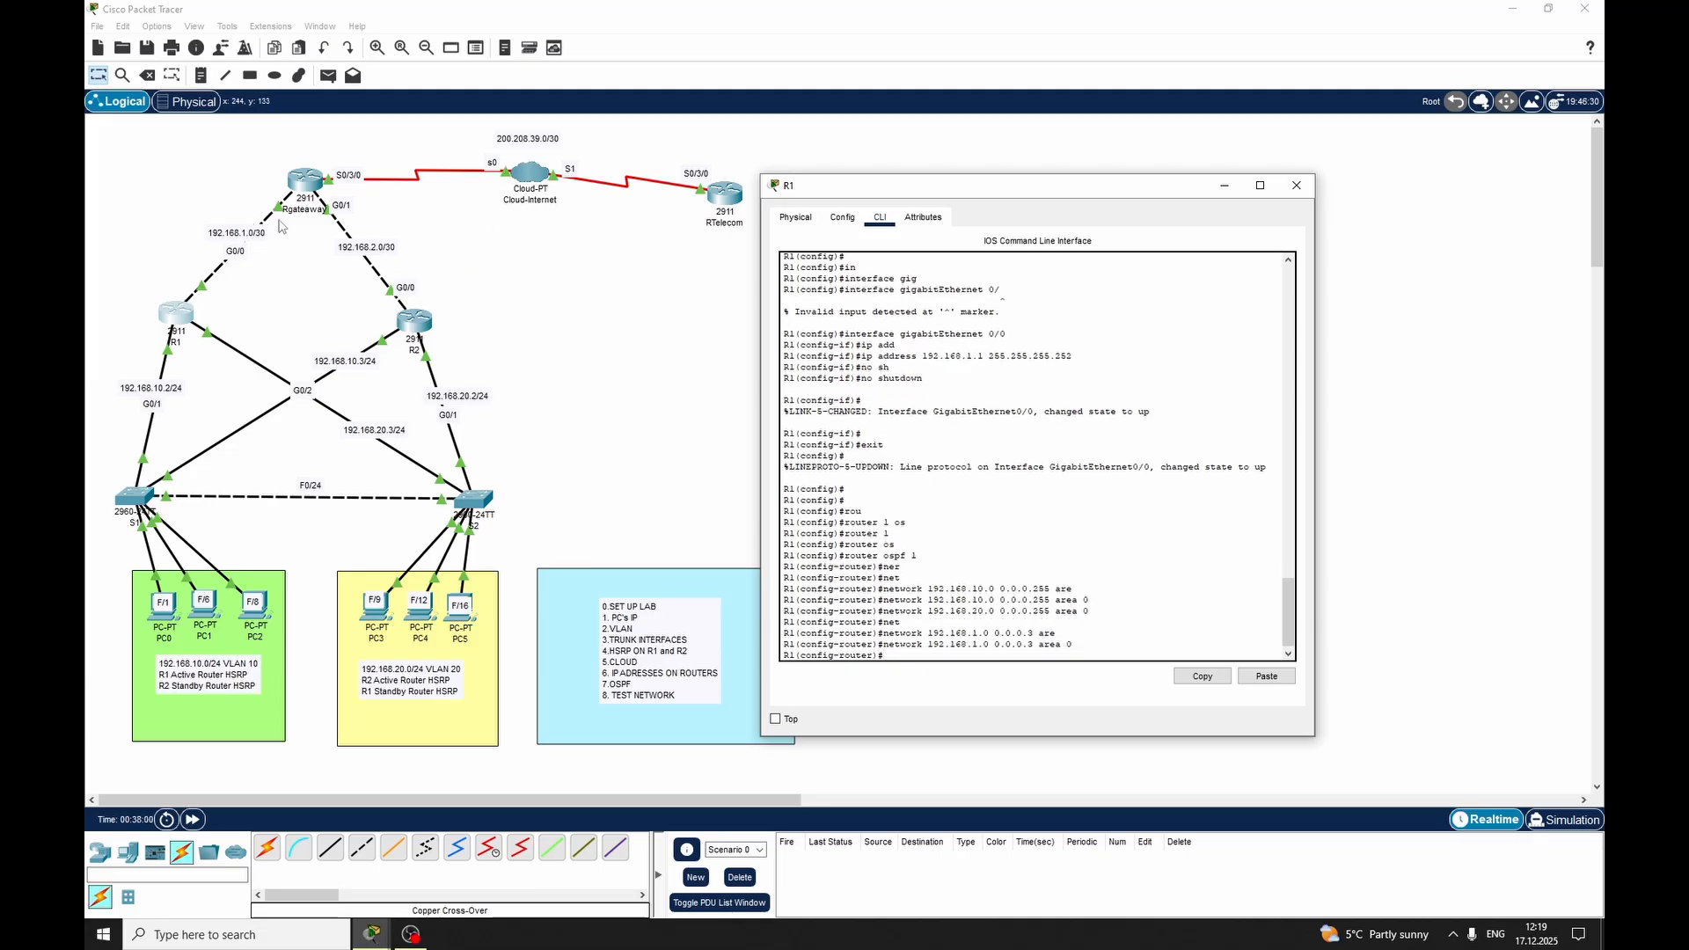
type("exit")
key("Return")
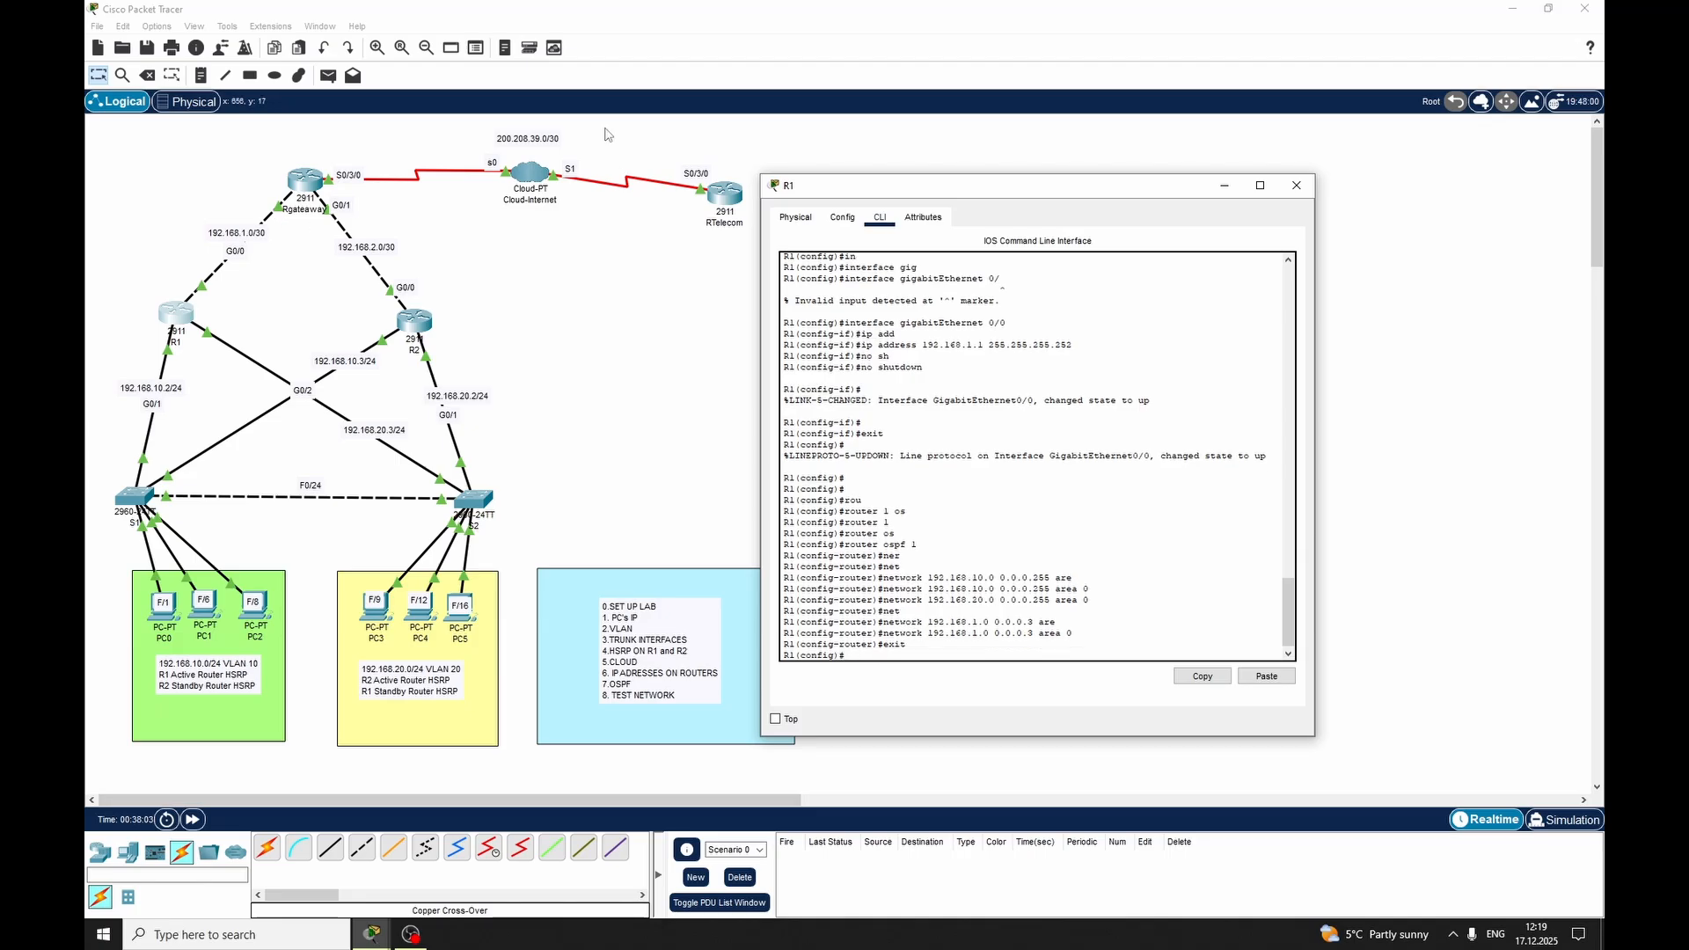
Close R1's window and open R2's command line at the global configuration prompt
left_click(1296, 185)
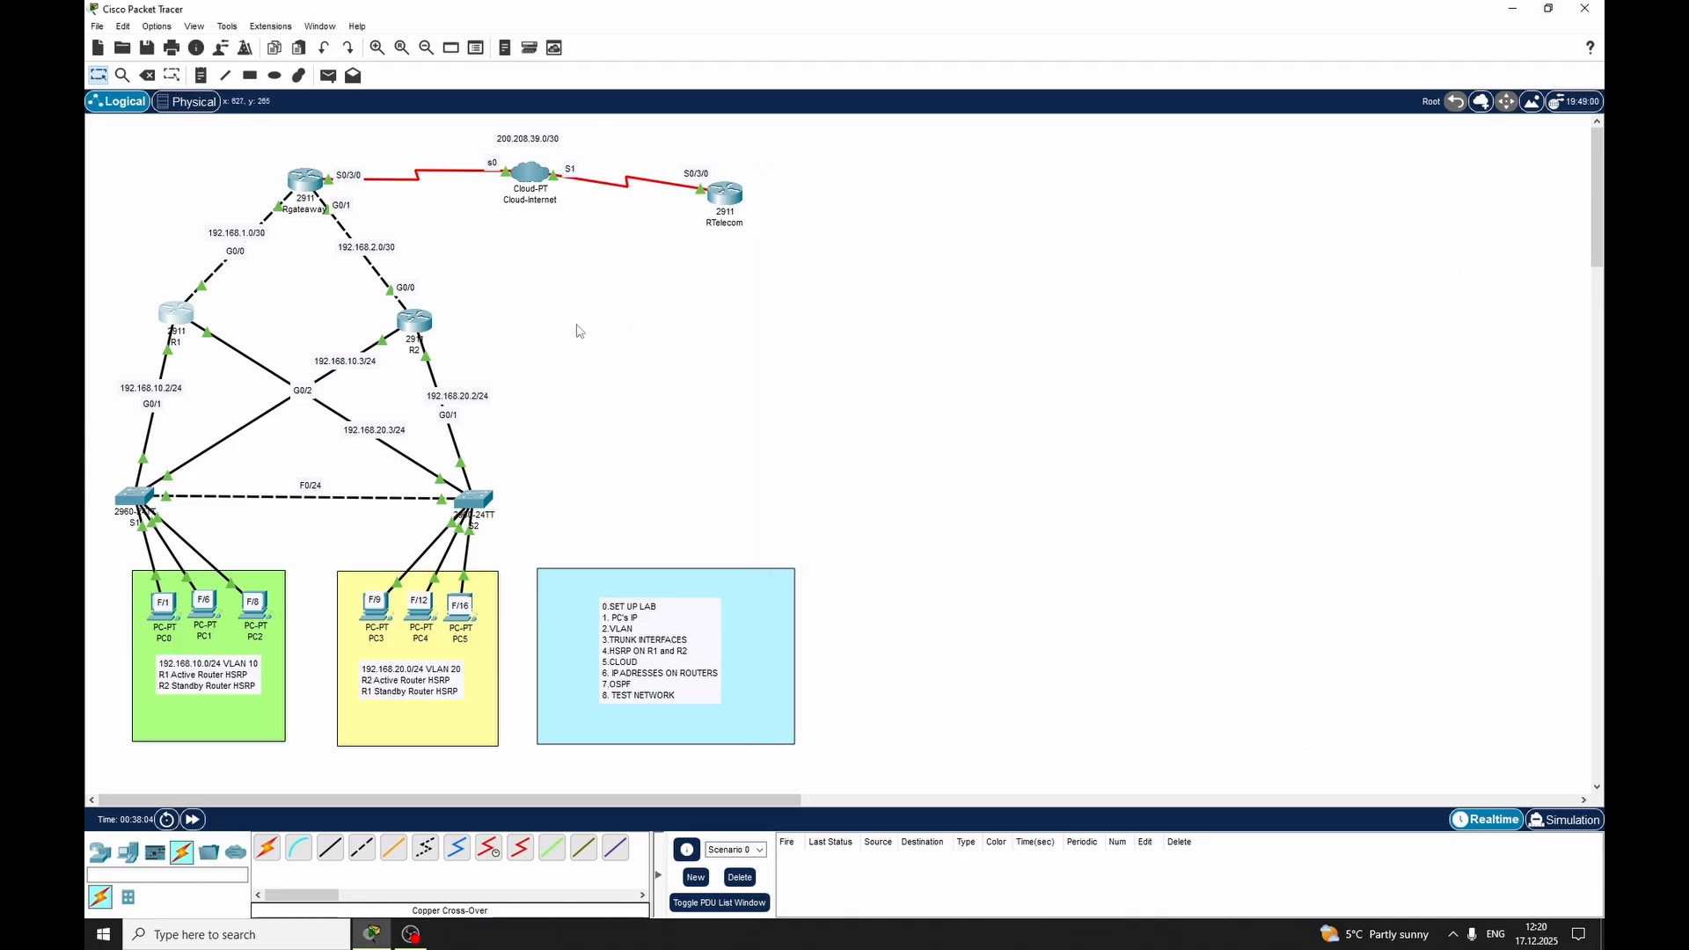
left_click(417, 322)
left_click_drag(882, 222, 1046, 176)
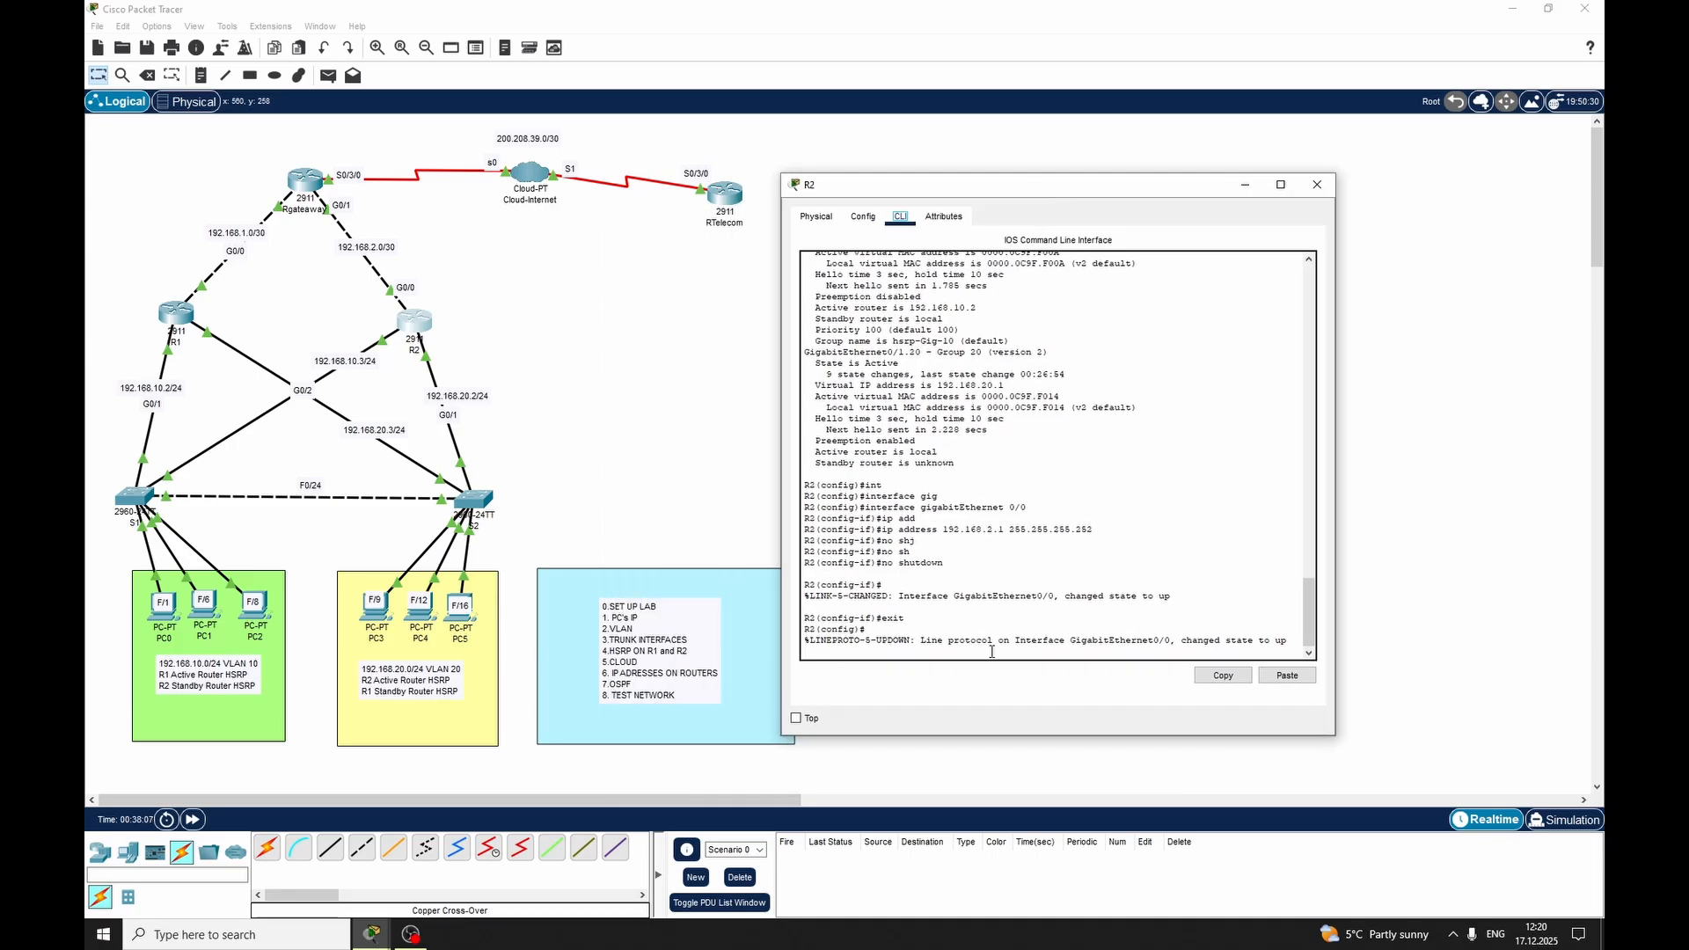
key("Return")
key("Return")
key("Return")
Start OSPF routing process 1 on R2
type("e")
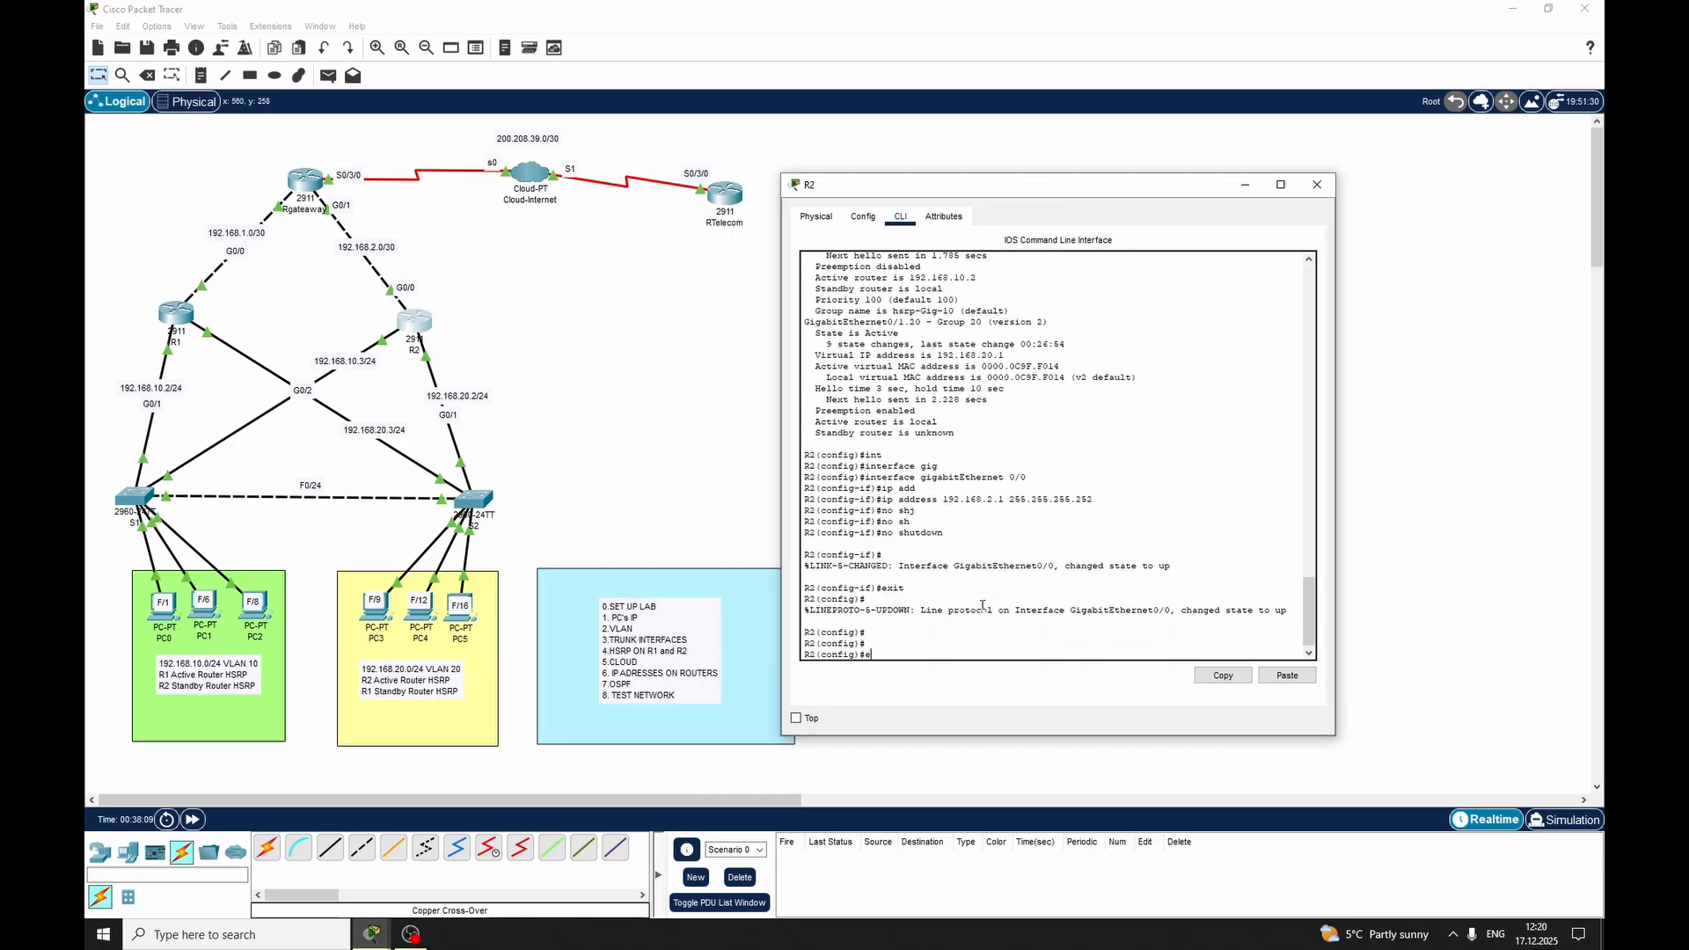
key("BackSpace")
type("net")
key("Return")
type("ne")
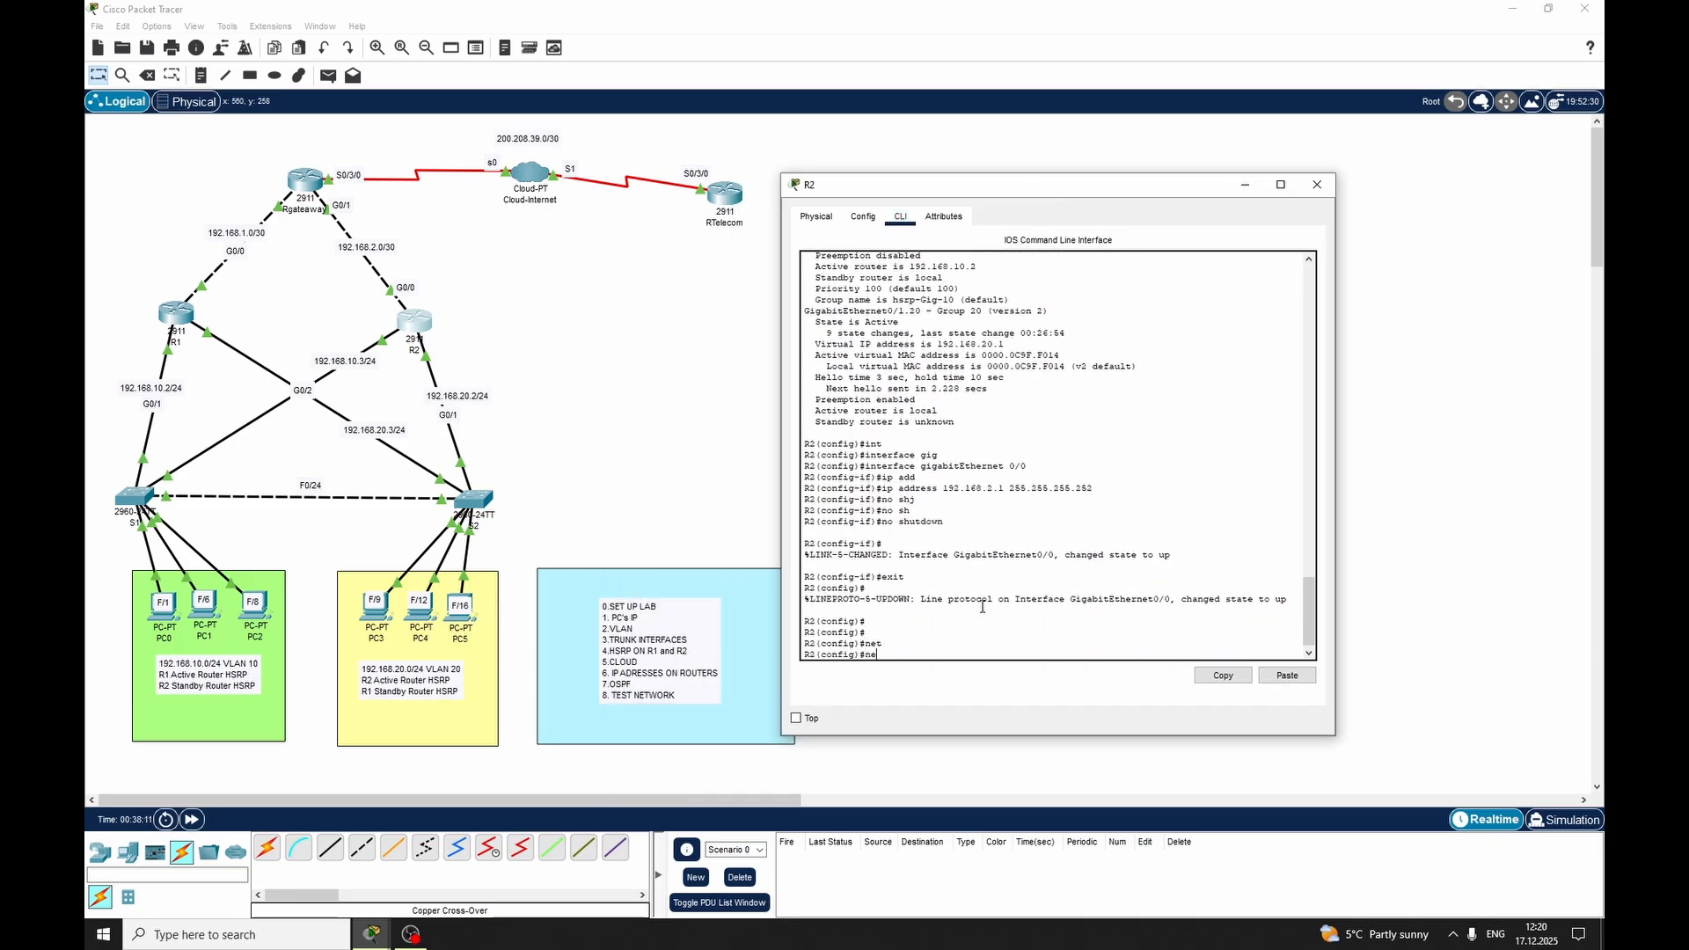
key("BackSpace")
key("BackSpace")
type("roui")
key("Tab")
key("BackSpace")
key("Tab")
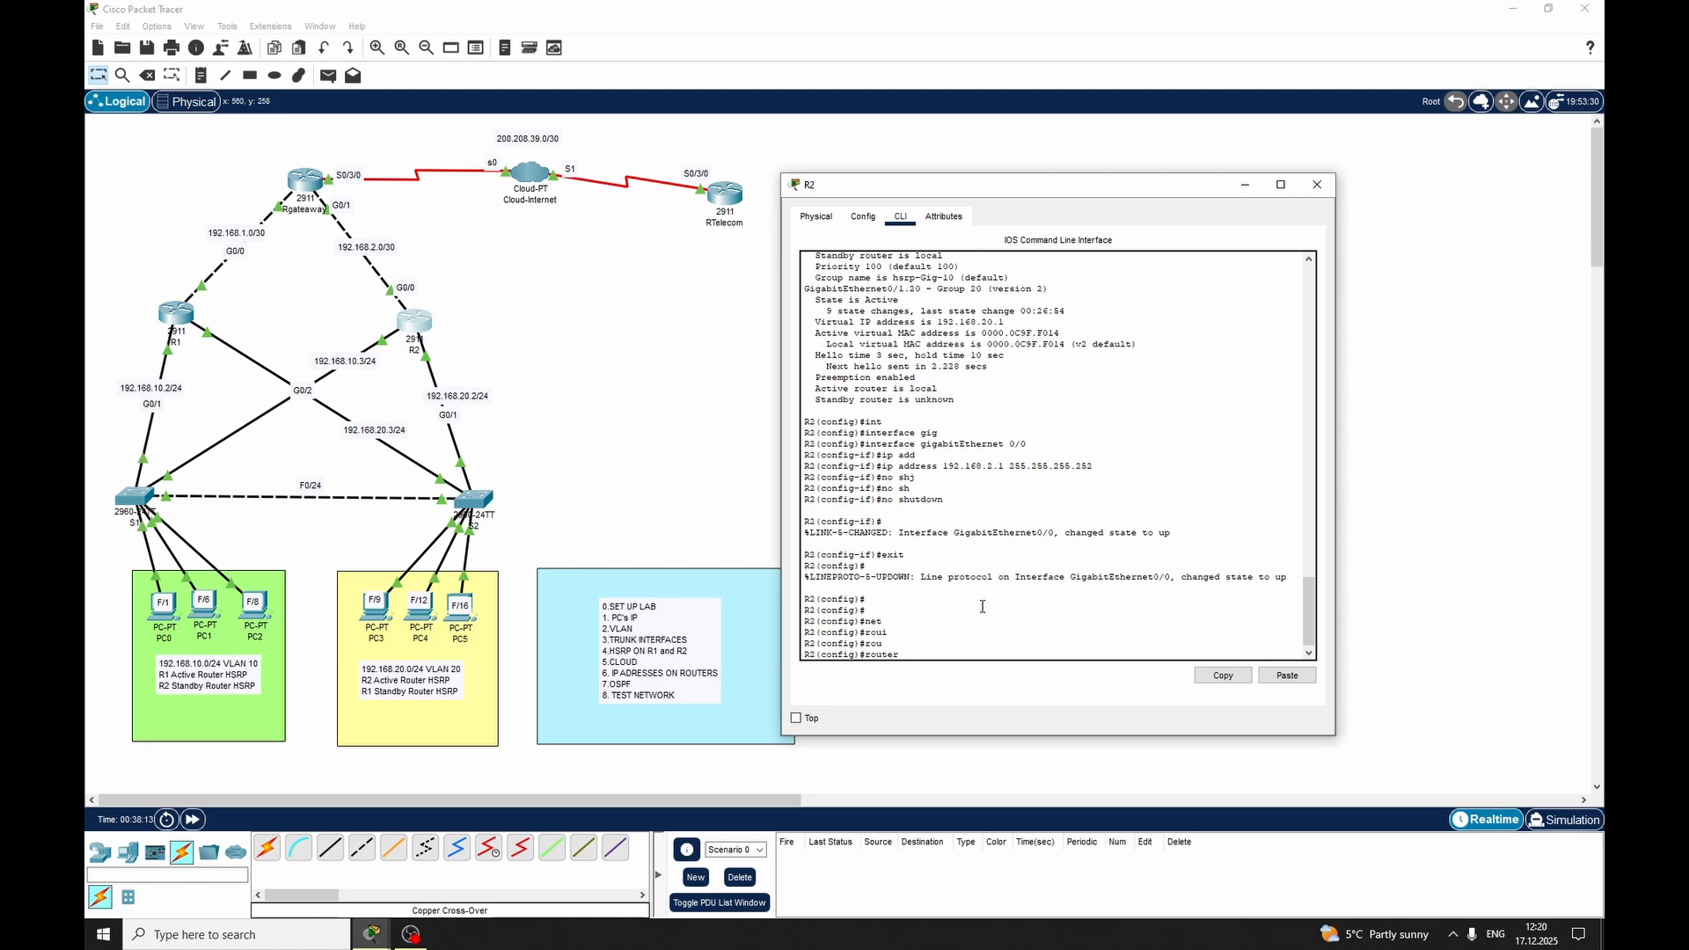
type("1")
key("Tab")
type("os")
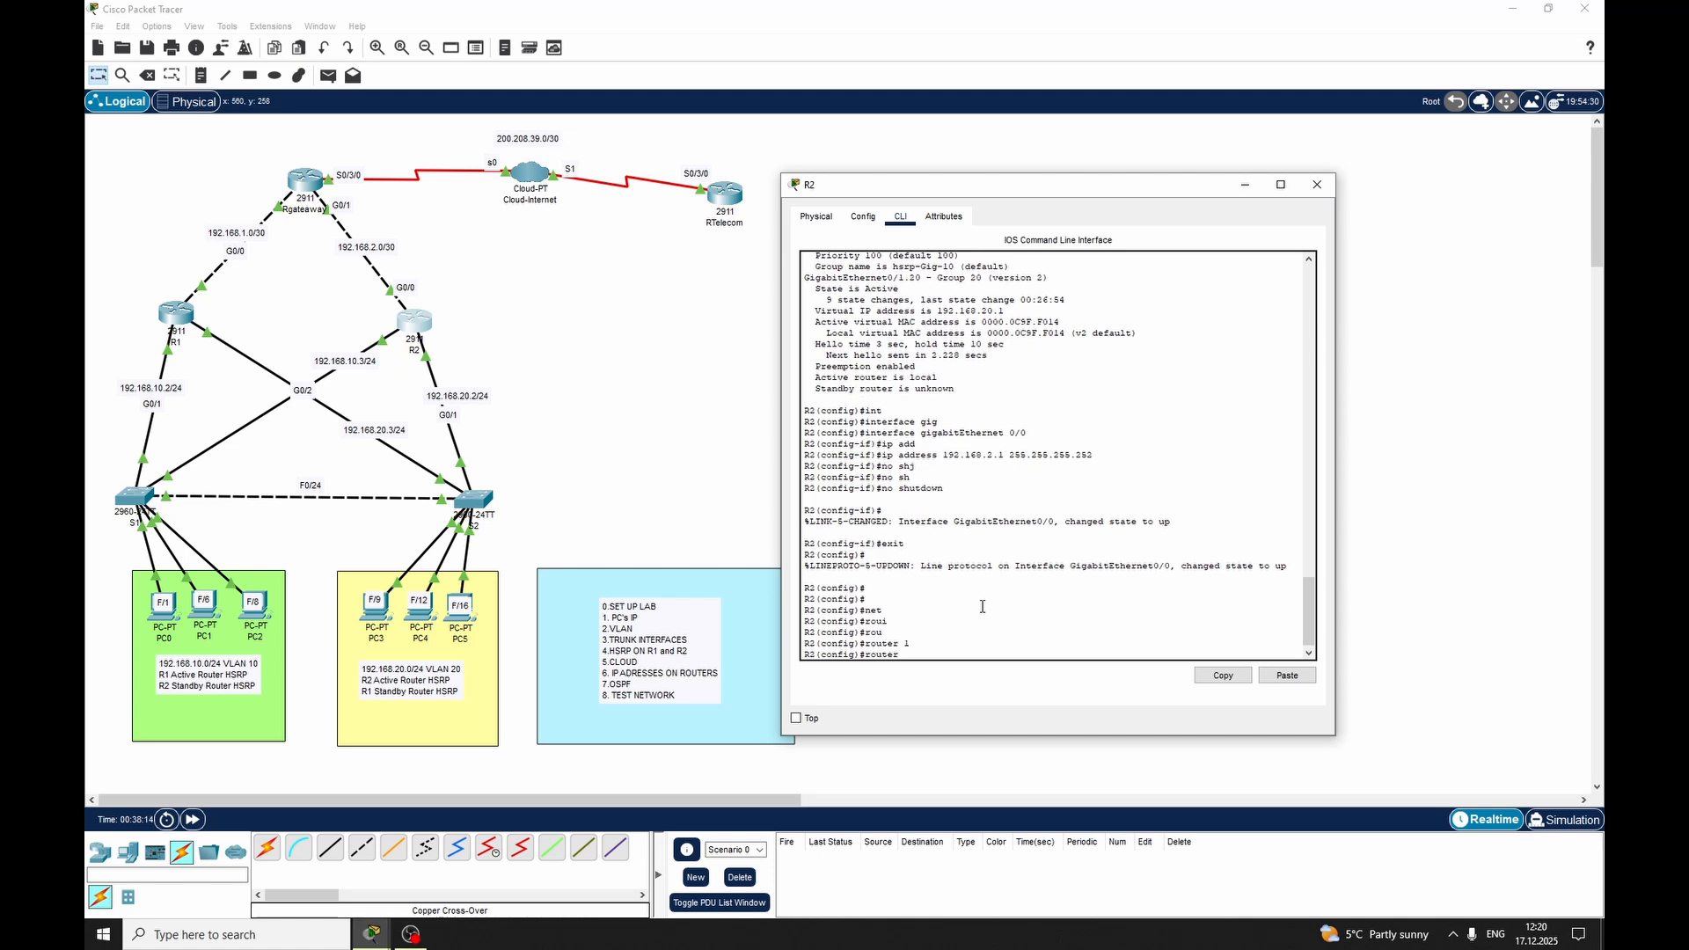
key("Tab")
type("1")
key("Return")
Advertise network 192.168.10.0 with wildcard 0.0.0.255 in OSPF area 0 on R2
type("net")
key("Tab")
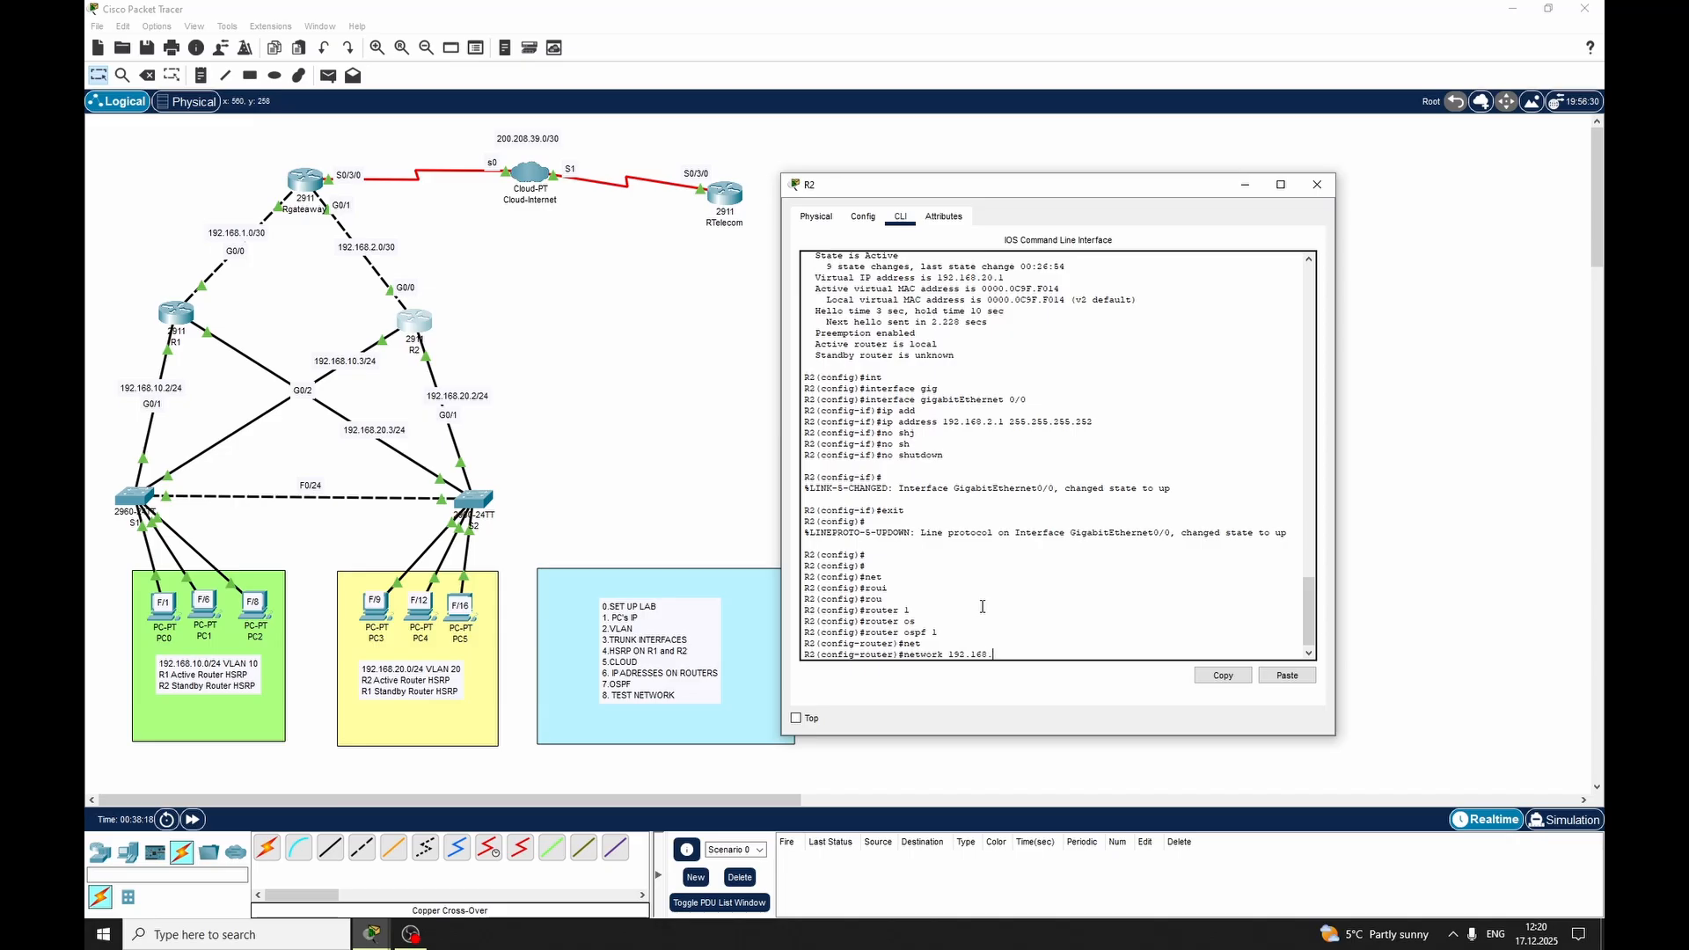
type("192.168.10.0 0.0.0.255 are")
key("Tab")
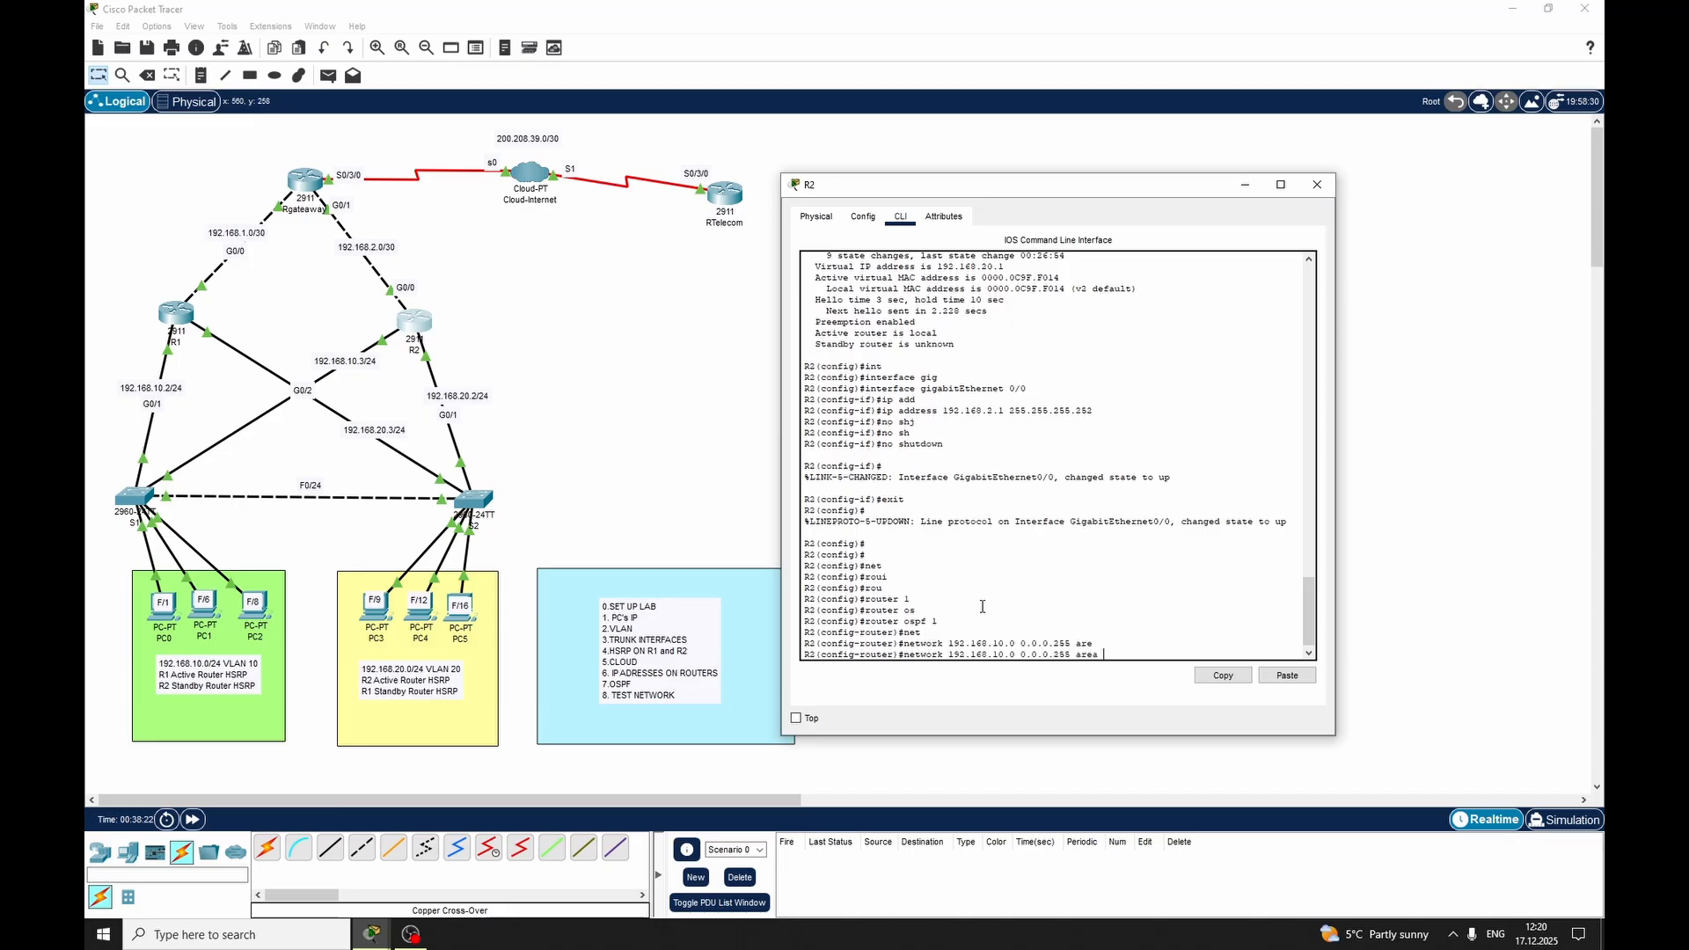
type("0")
key("Return")
Advertise network 192.168.20.0 with wildcard 0.0.0.255 in area 0 on R2 by editing the recalled network command
key("Up")
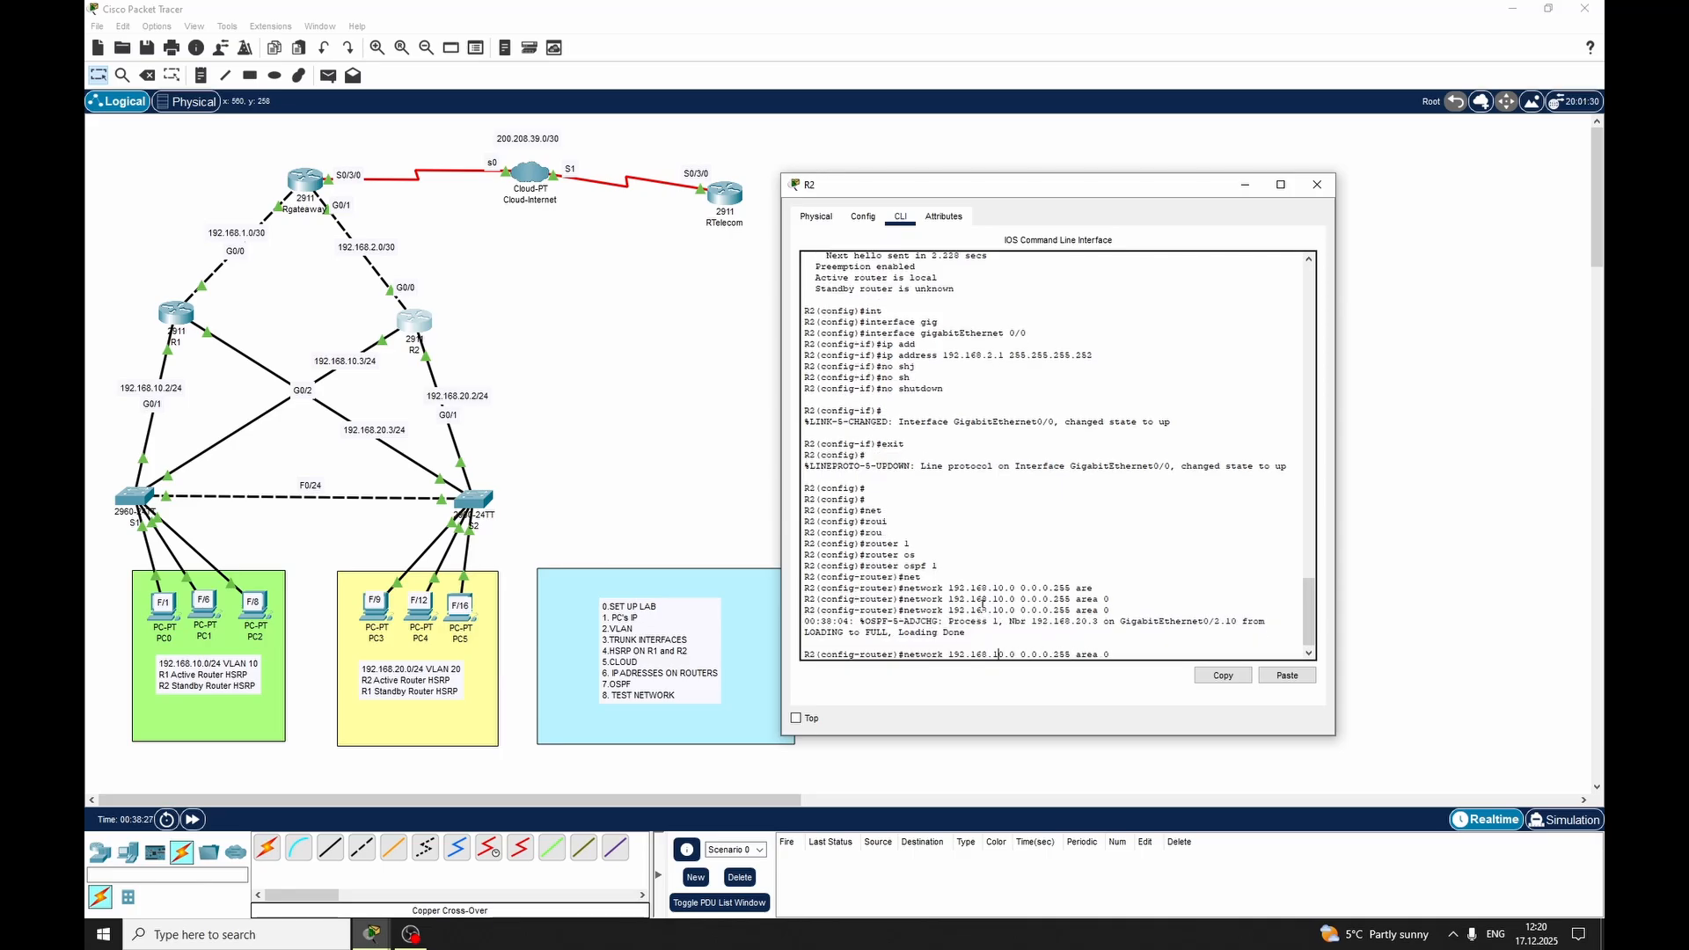
key("BackSpace")
type("2")
key("Return")
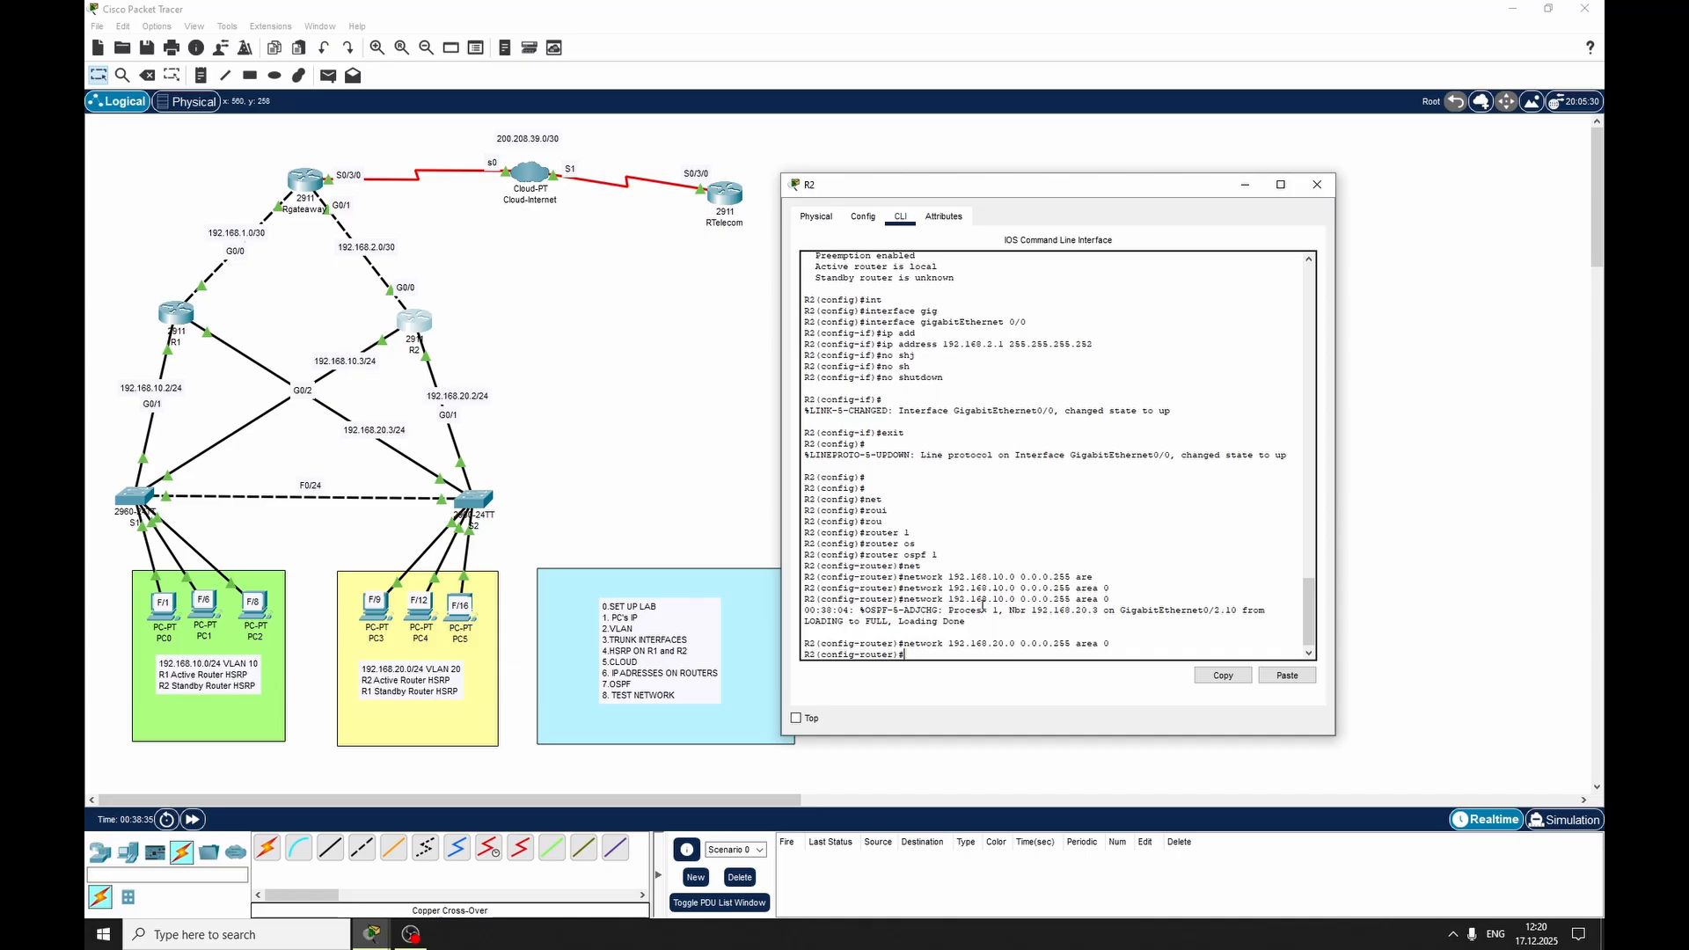
Advertise network 192.168.2.0 with wildcard 0.0.0.3 in OSPF area 0 on R2 and exit router configuration mode
key("Up")
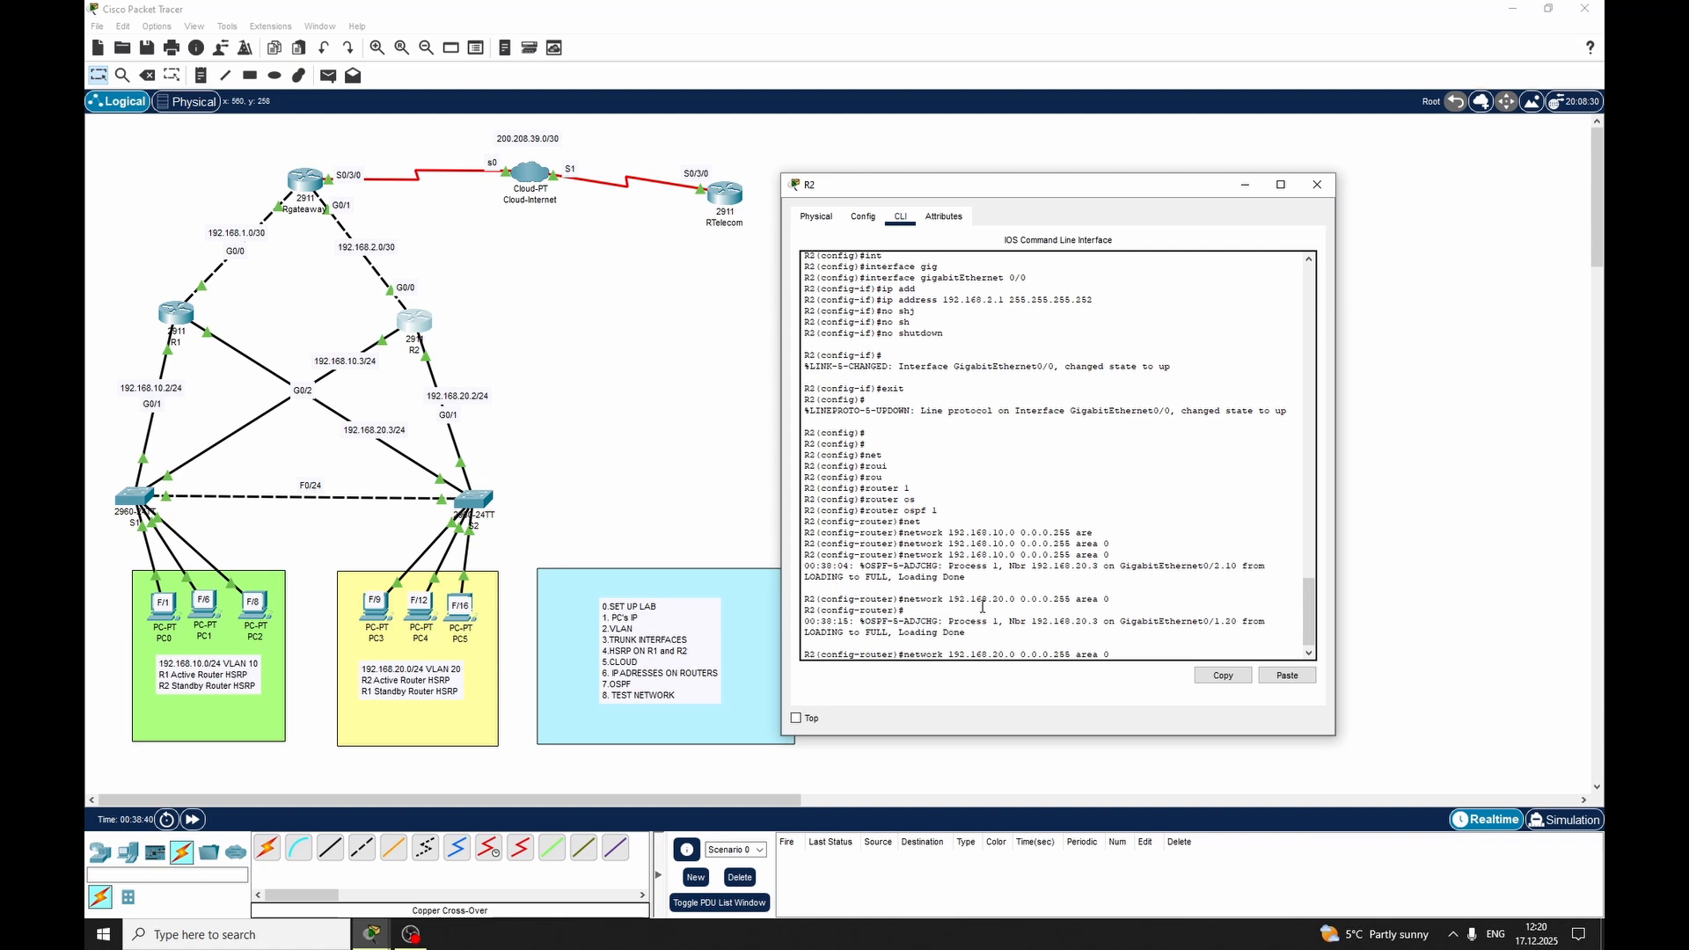
key("BackSpace")
key("Right")
key("BackSpace")
key("BackSpace")
key("BackSpace")
type("3")
key("Return")
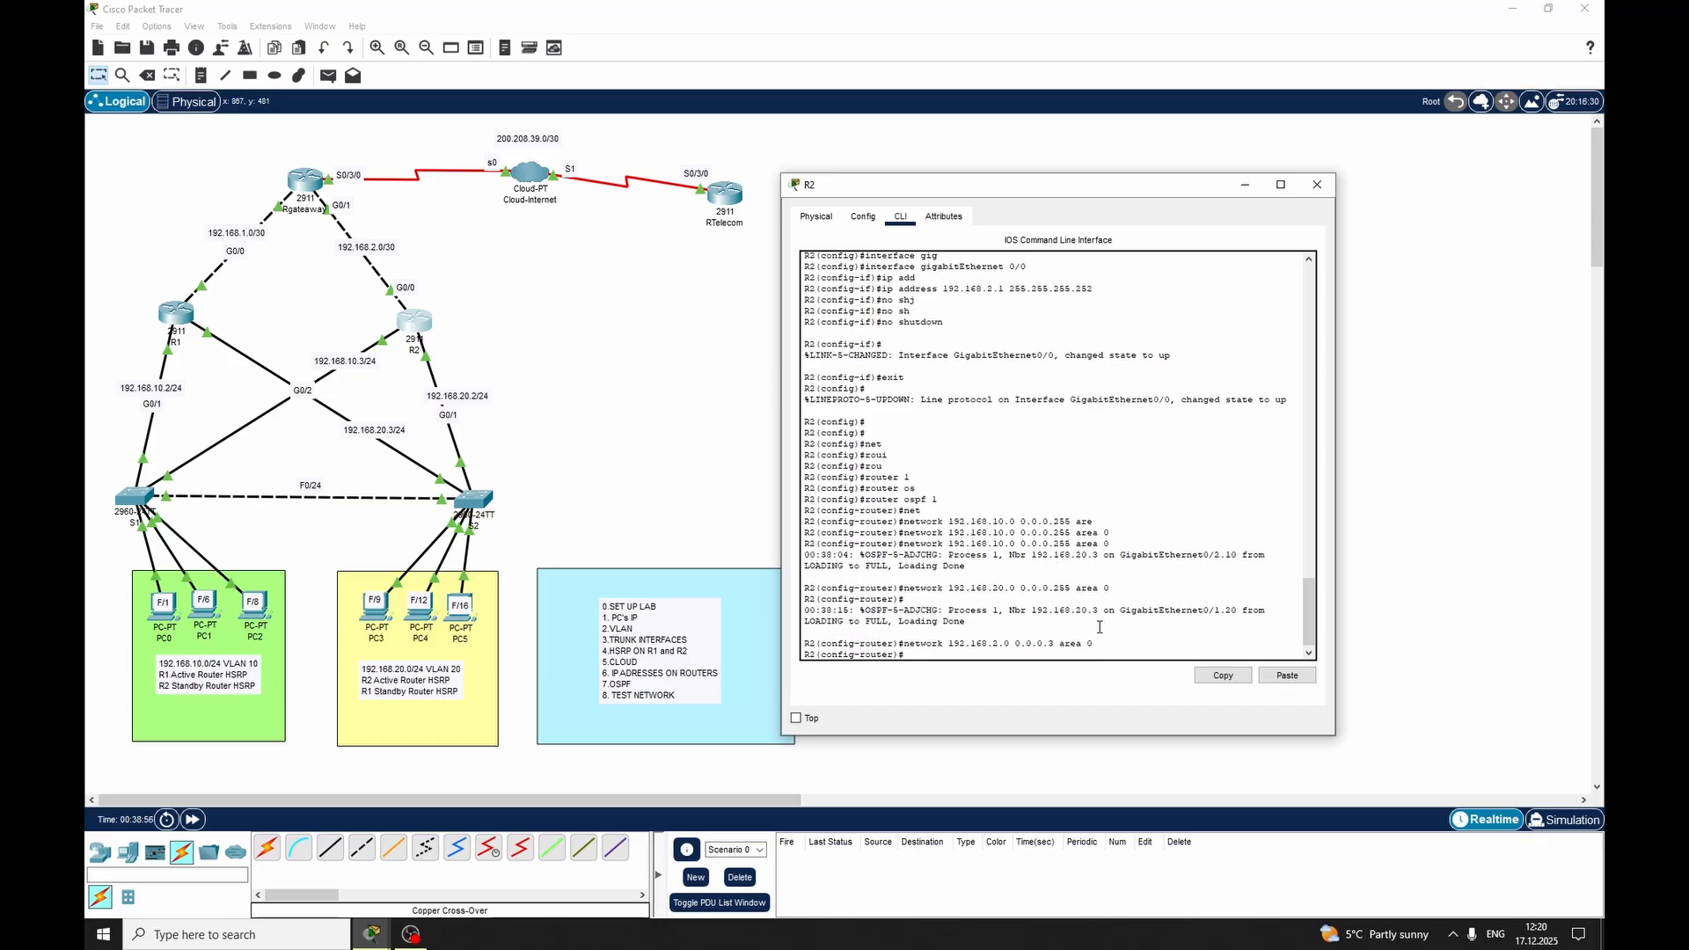
type("exit")
key("Return")
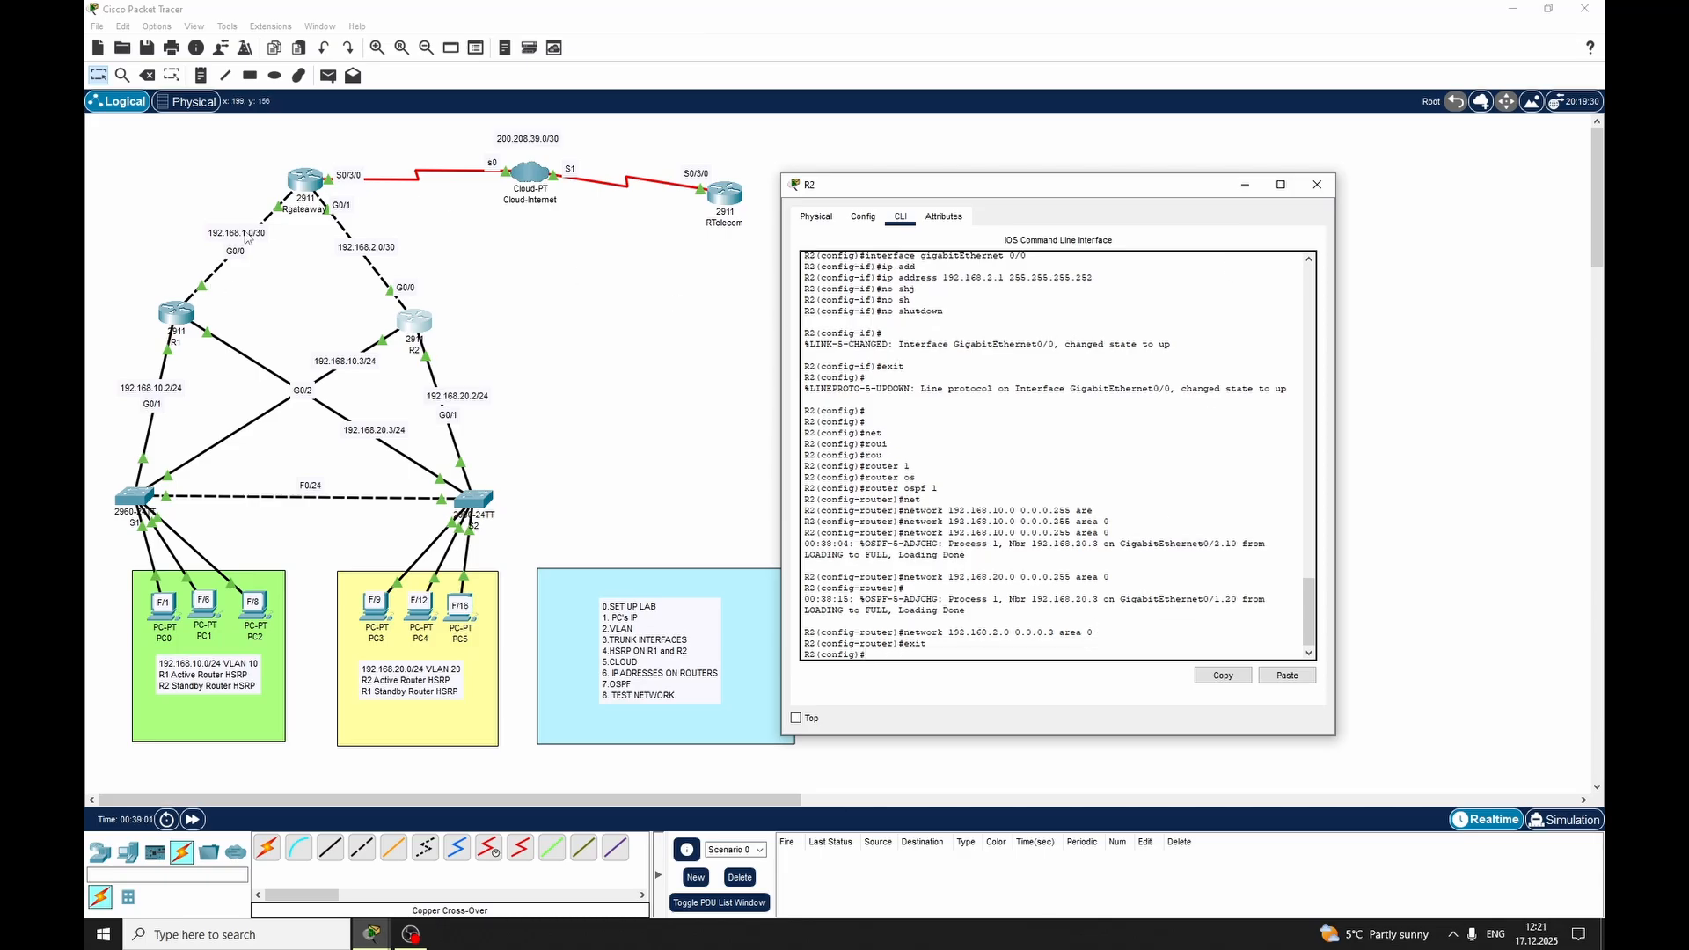
Switch from R2 to Rgateaway's command line and start OSPF routing process 1 there
left_click(1316, 184)
left_click(310, 185)
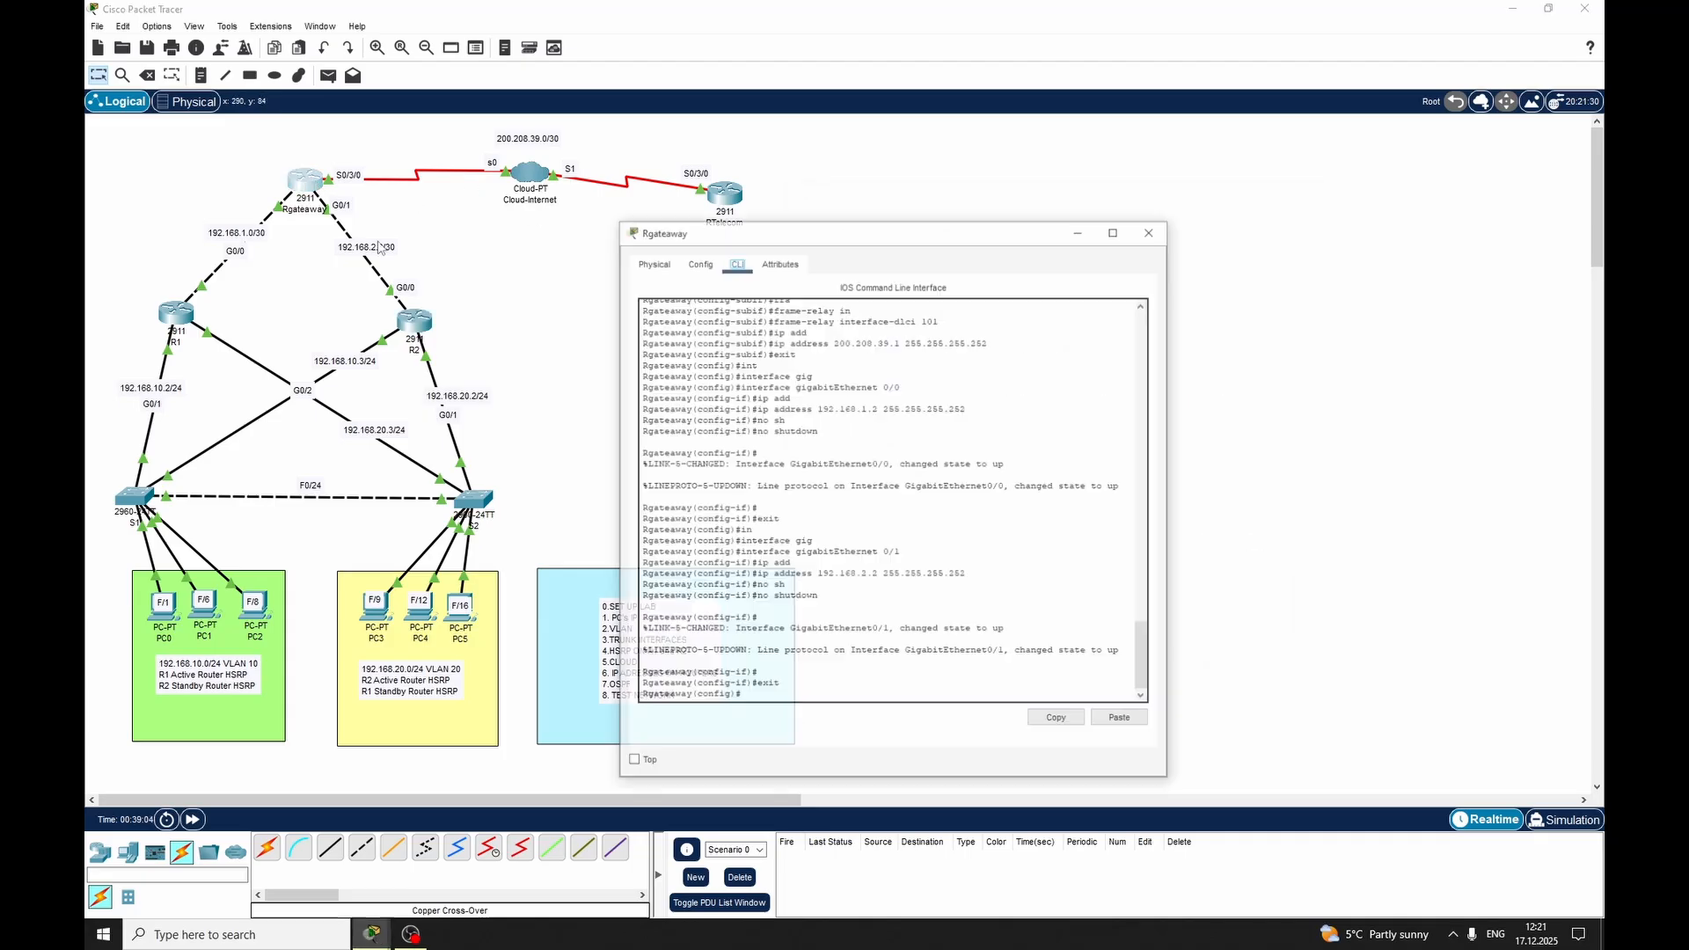
key("Return")
key("Return")
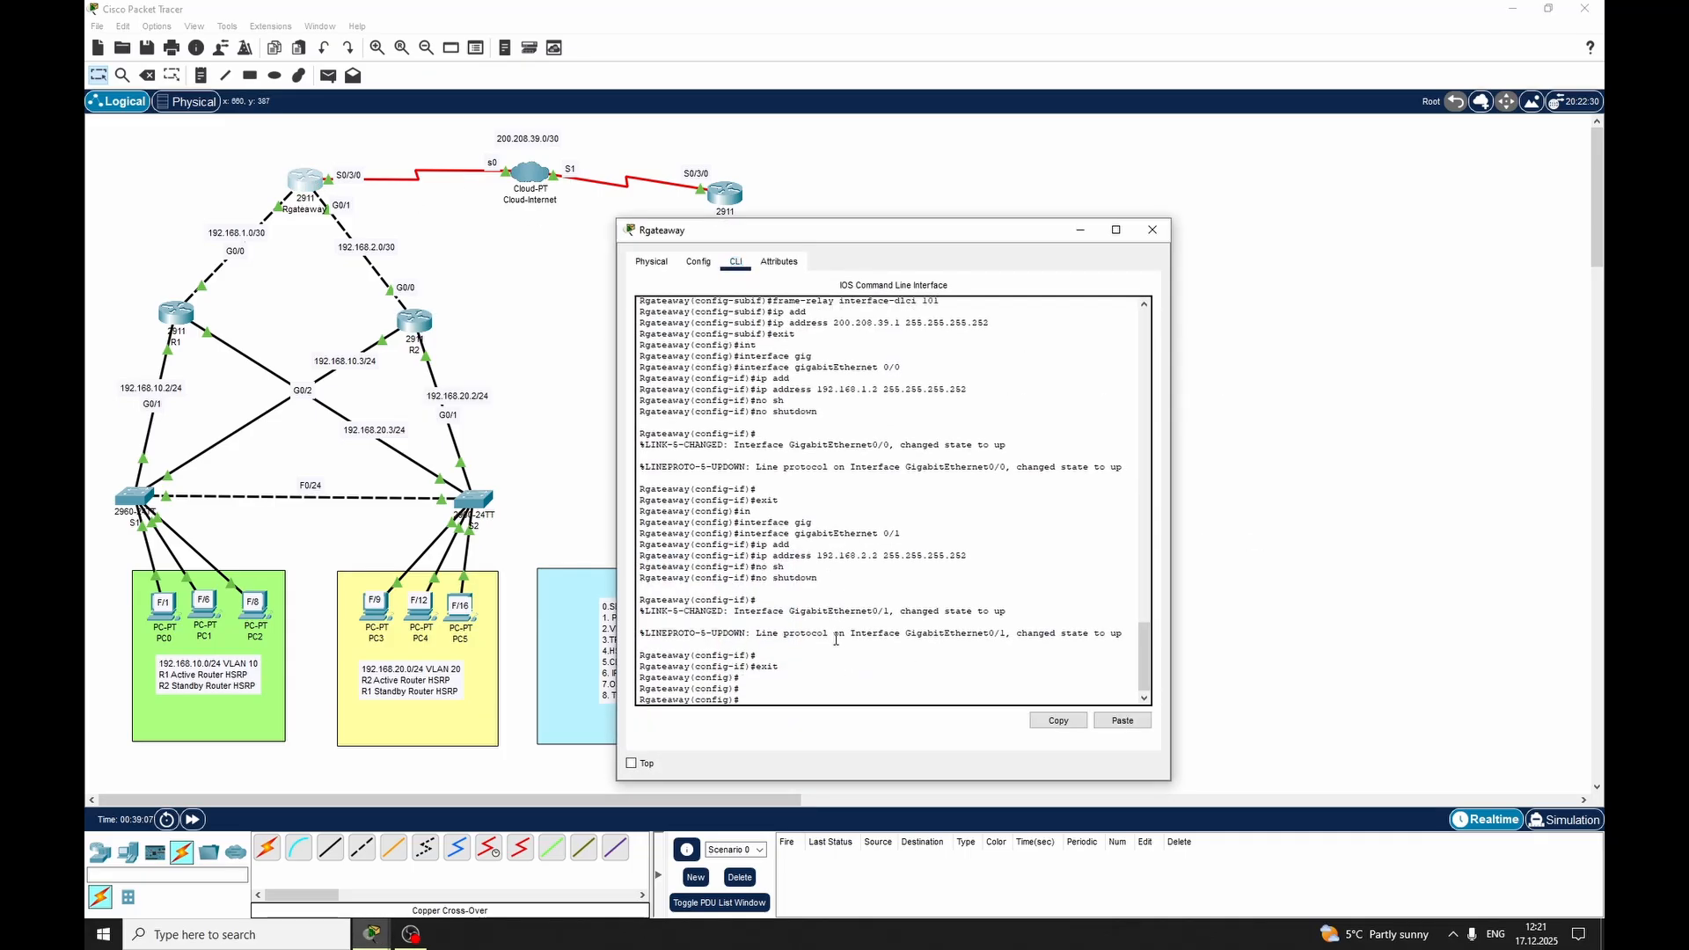
type("rou")
key("Tab")
type("os")
key("Tab")
type("1")
key("Return")
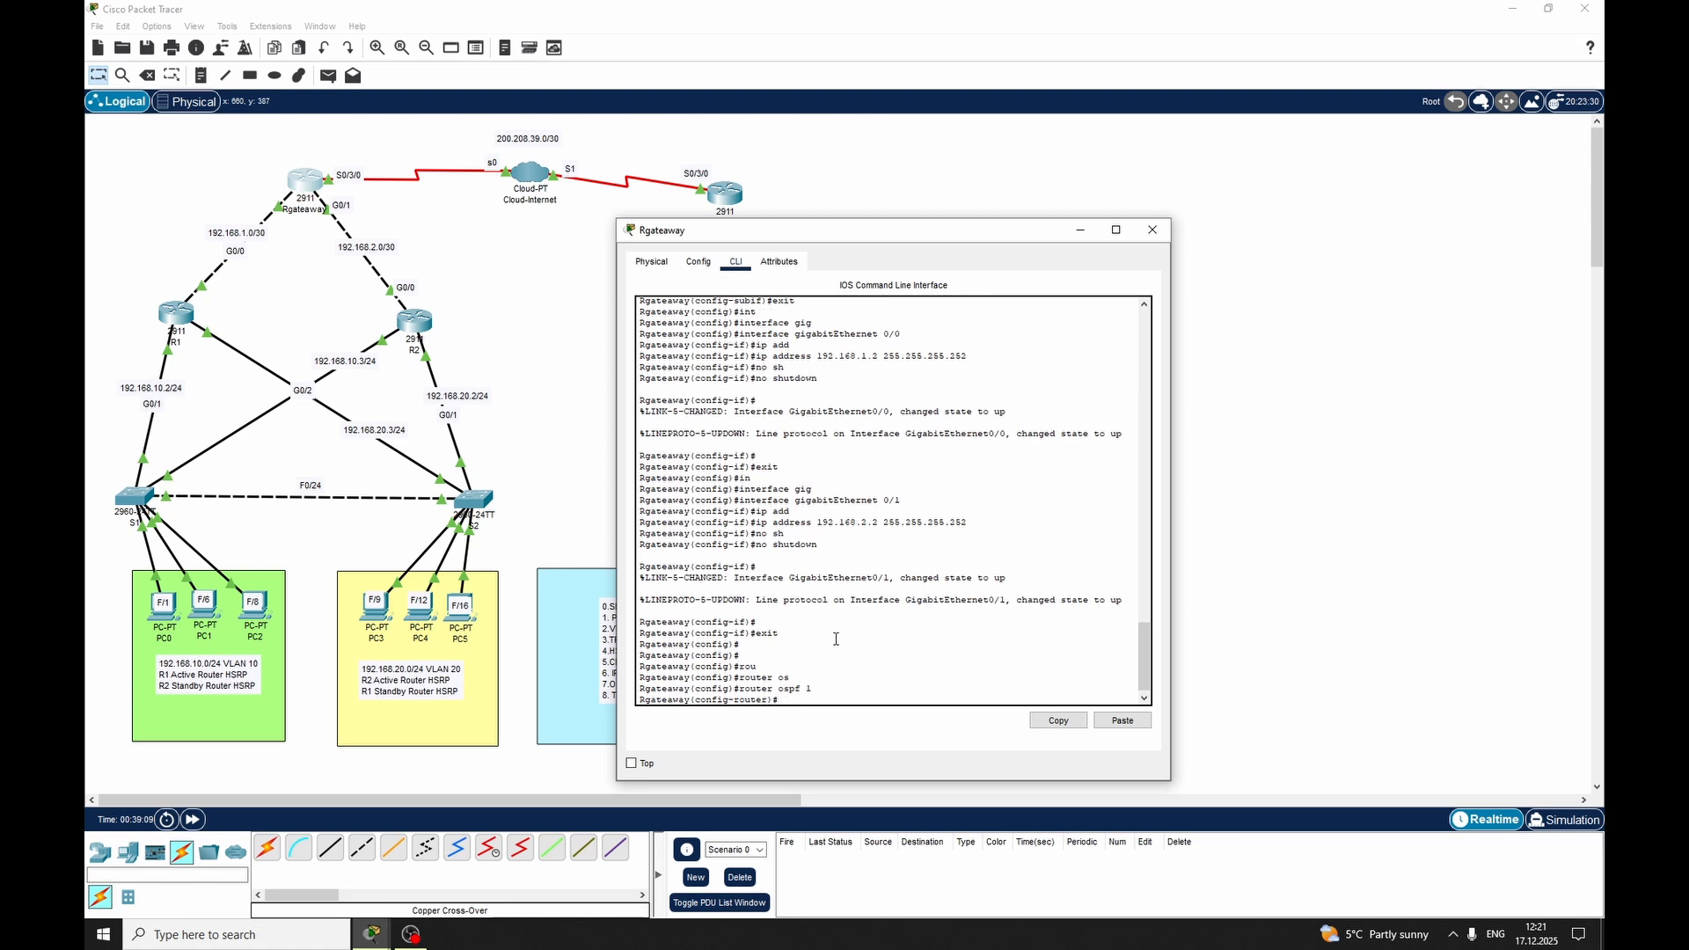
Advertise network 192.168.1.0 with wildcard 0.0.0.3 in OSPF area 0 on Rgateaway
type("net")
key("Tab")
type("192.")
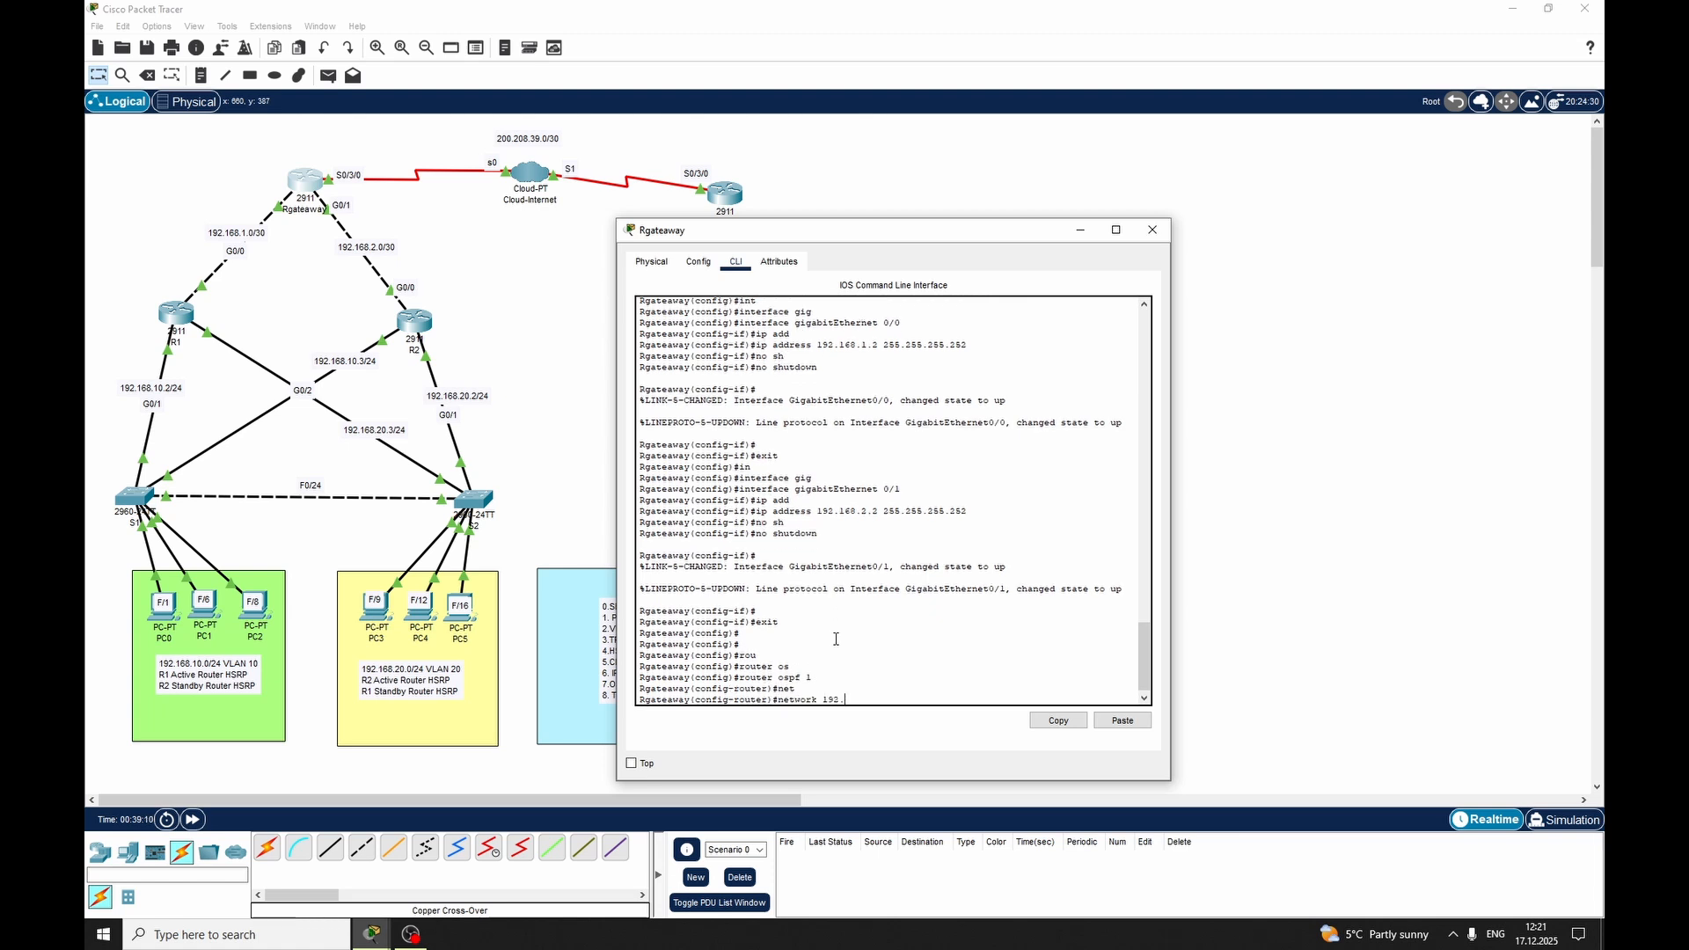
type("168.1.0 0.0.0.3 are")
key("Tab")
type("0")
key("Return")
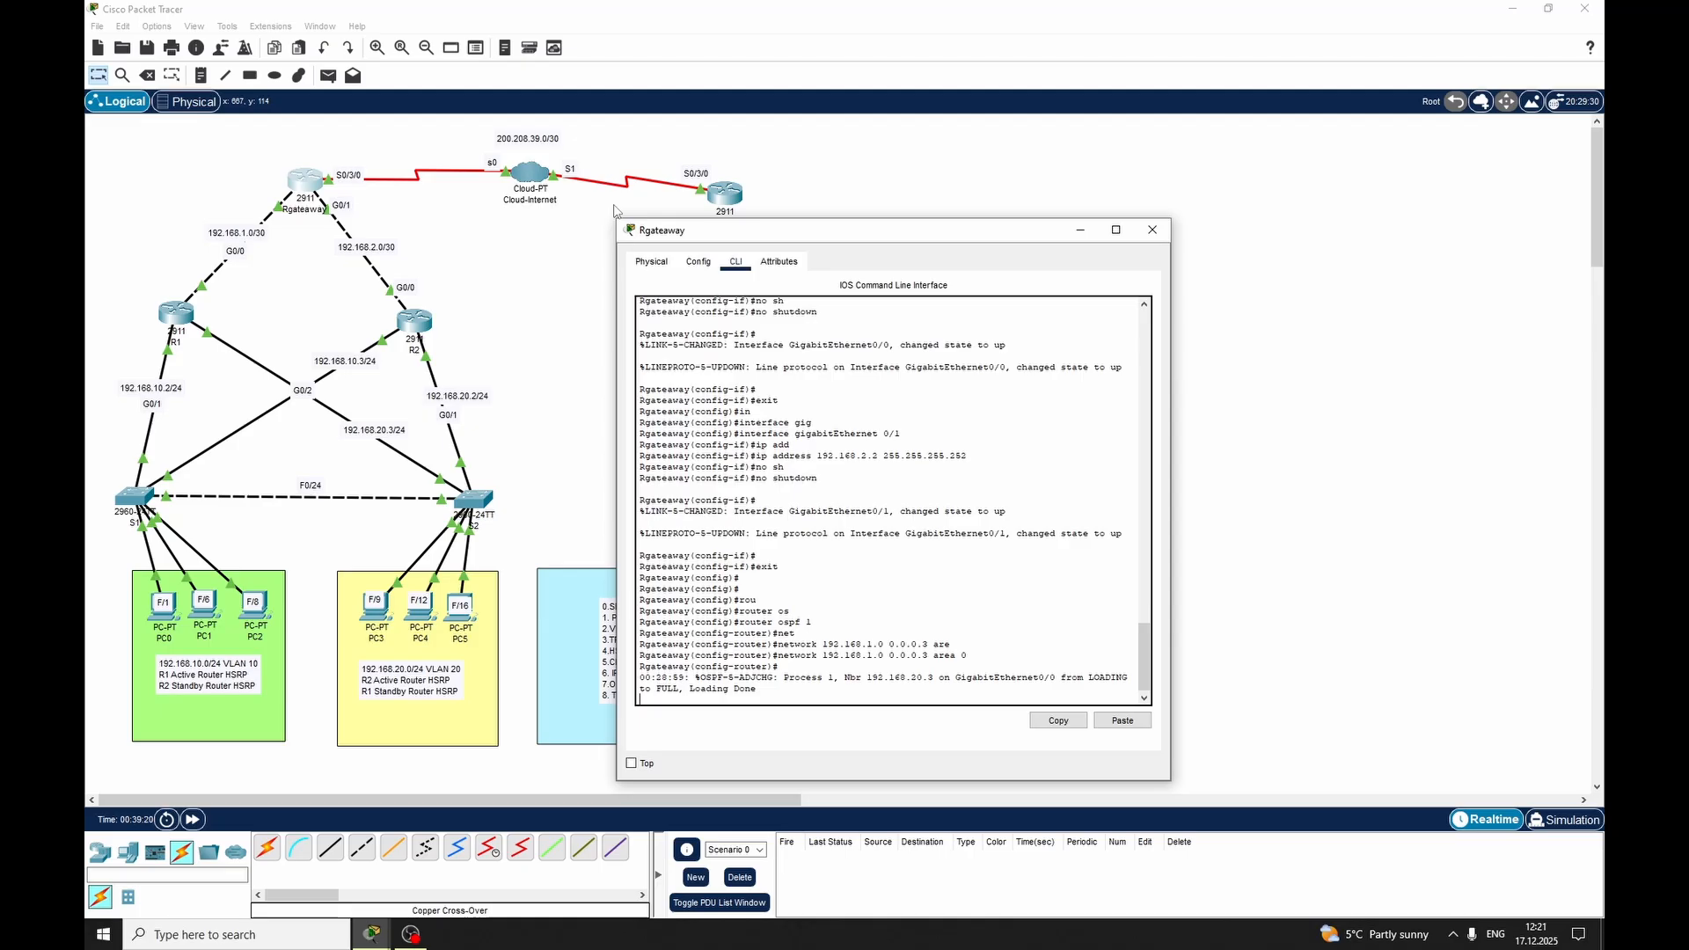
Advertise network 192.168.2.0 with wildcard 0.0.0.3 in area 0 on Rgateaway by editing the recalled network command
key("Return")
key("Up")
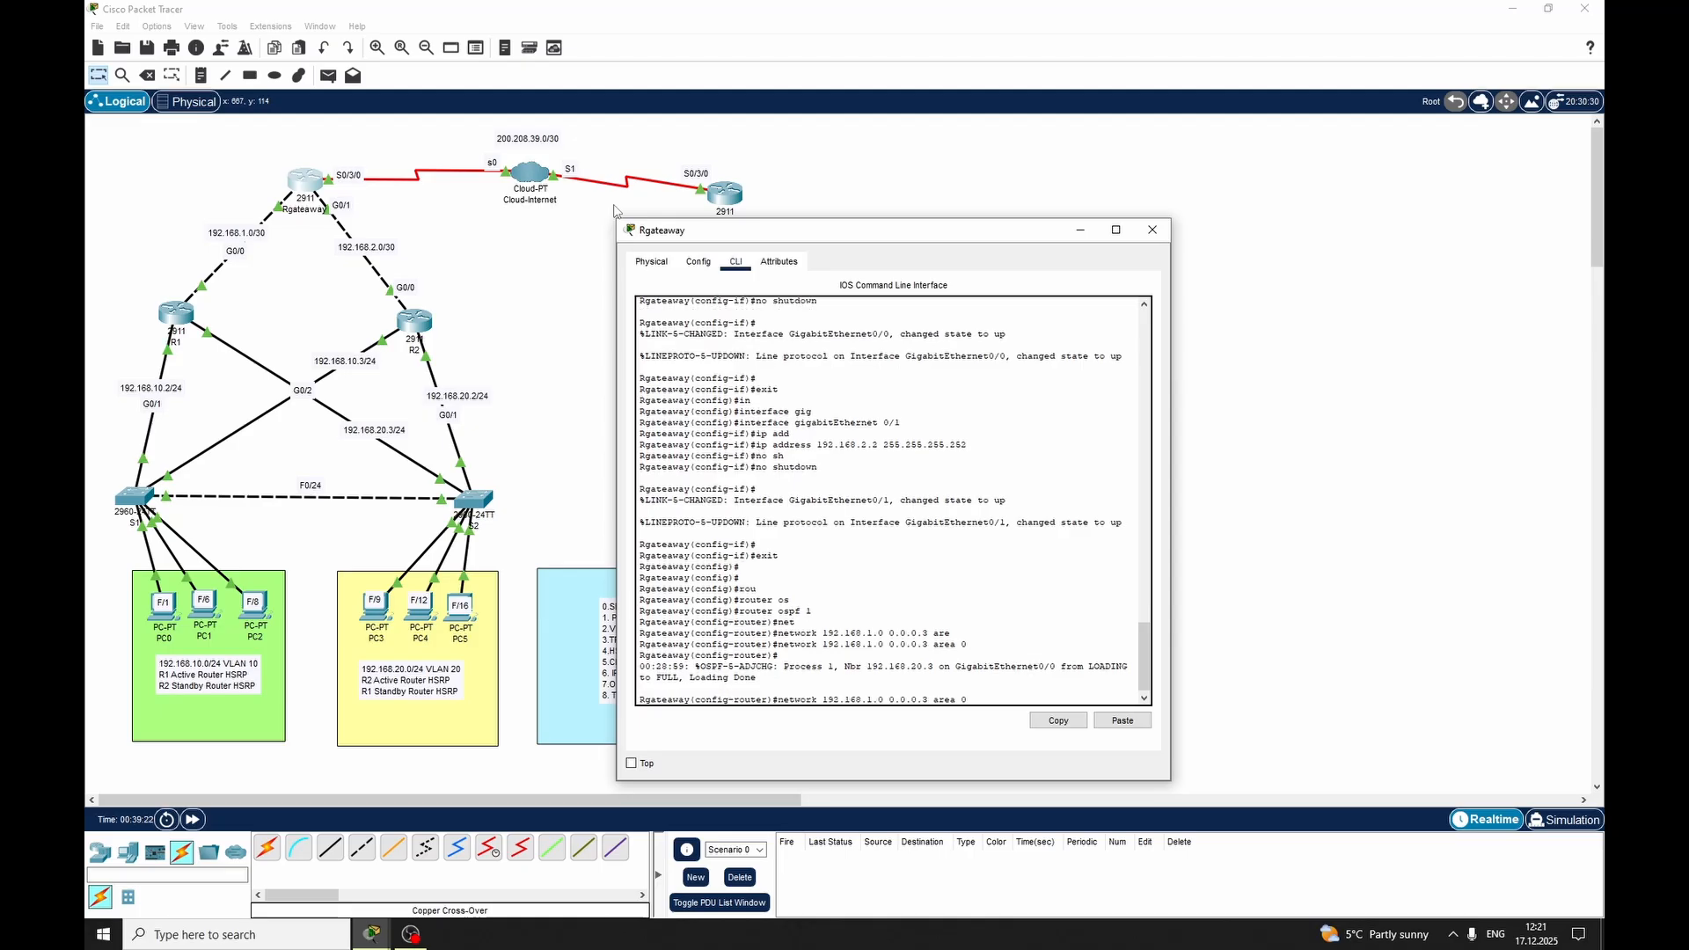
key("BackSpace")
type("2")
key("Return")
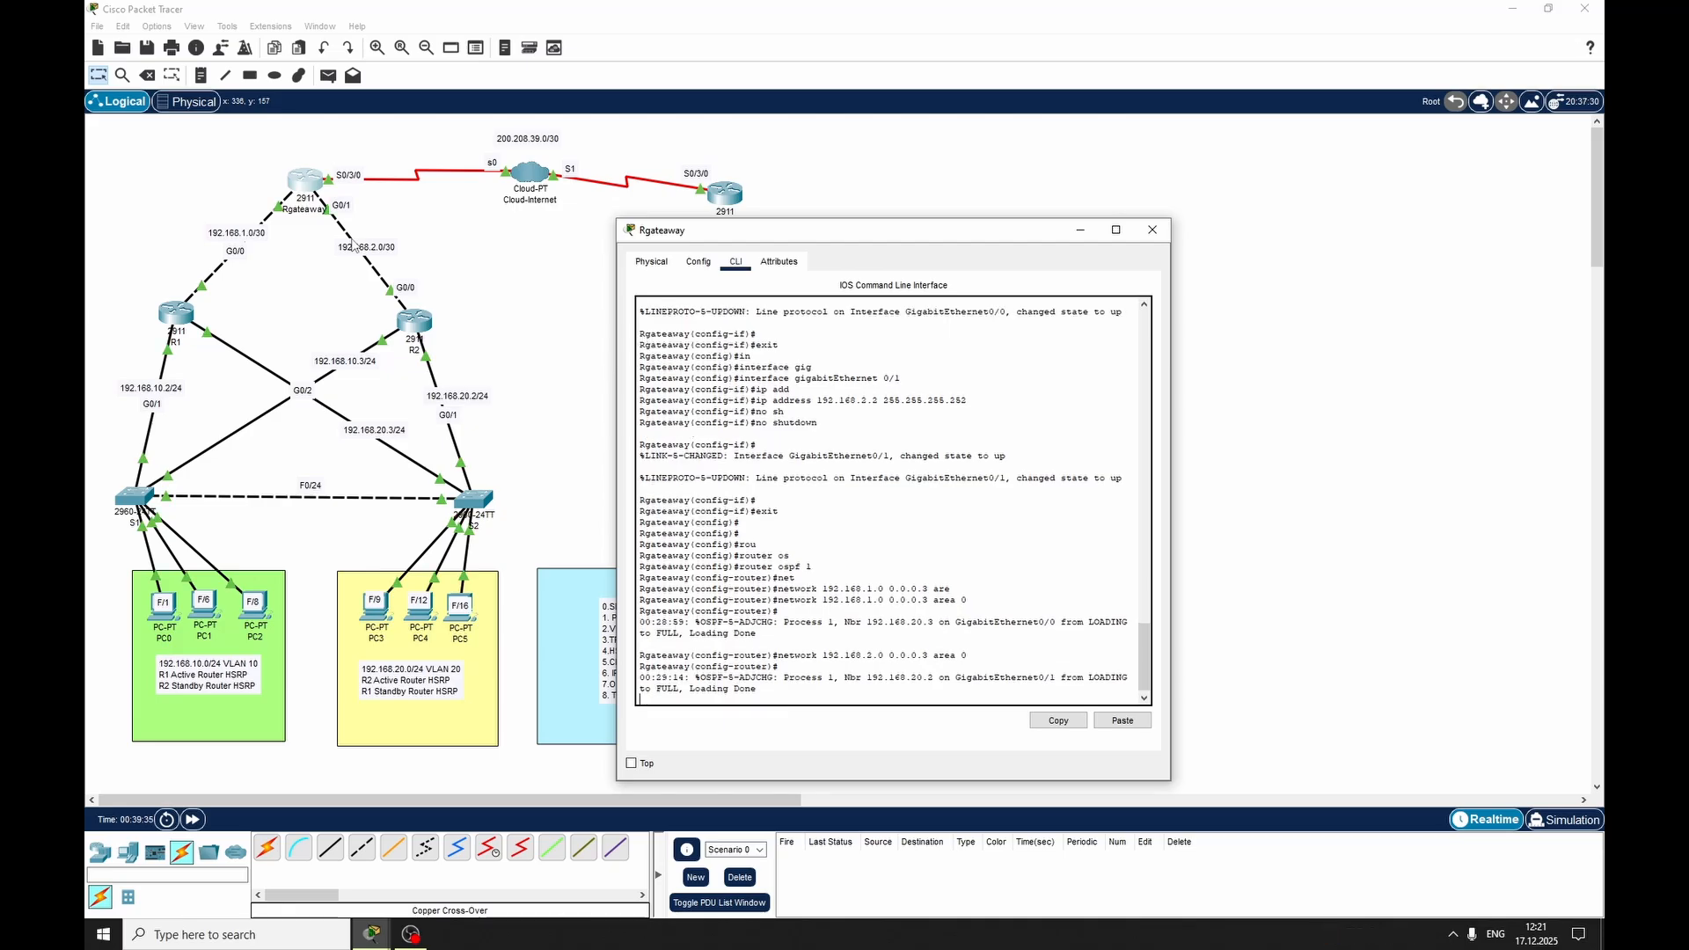
Advertise network 200.208.39.0 with wildcard 0.0.0.3 in OSPF area 0 on Rgateaway and exit router configuration mode
type("net")
key("Tab")
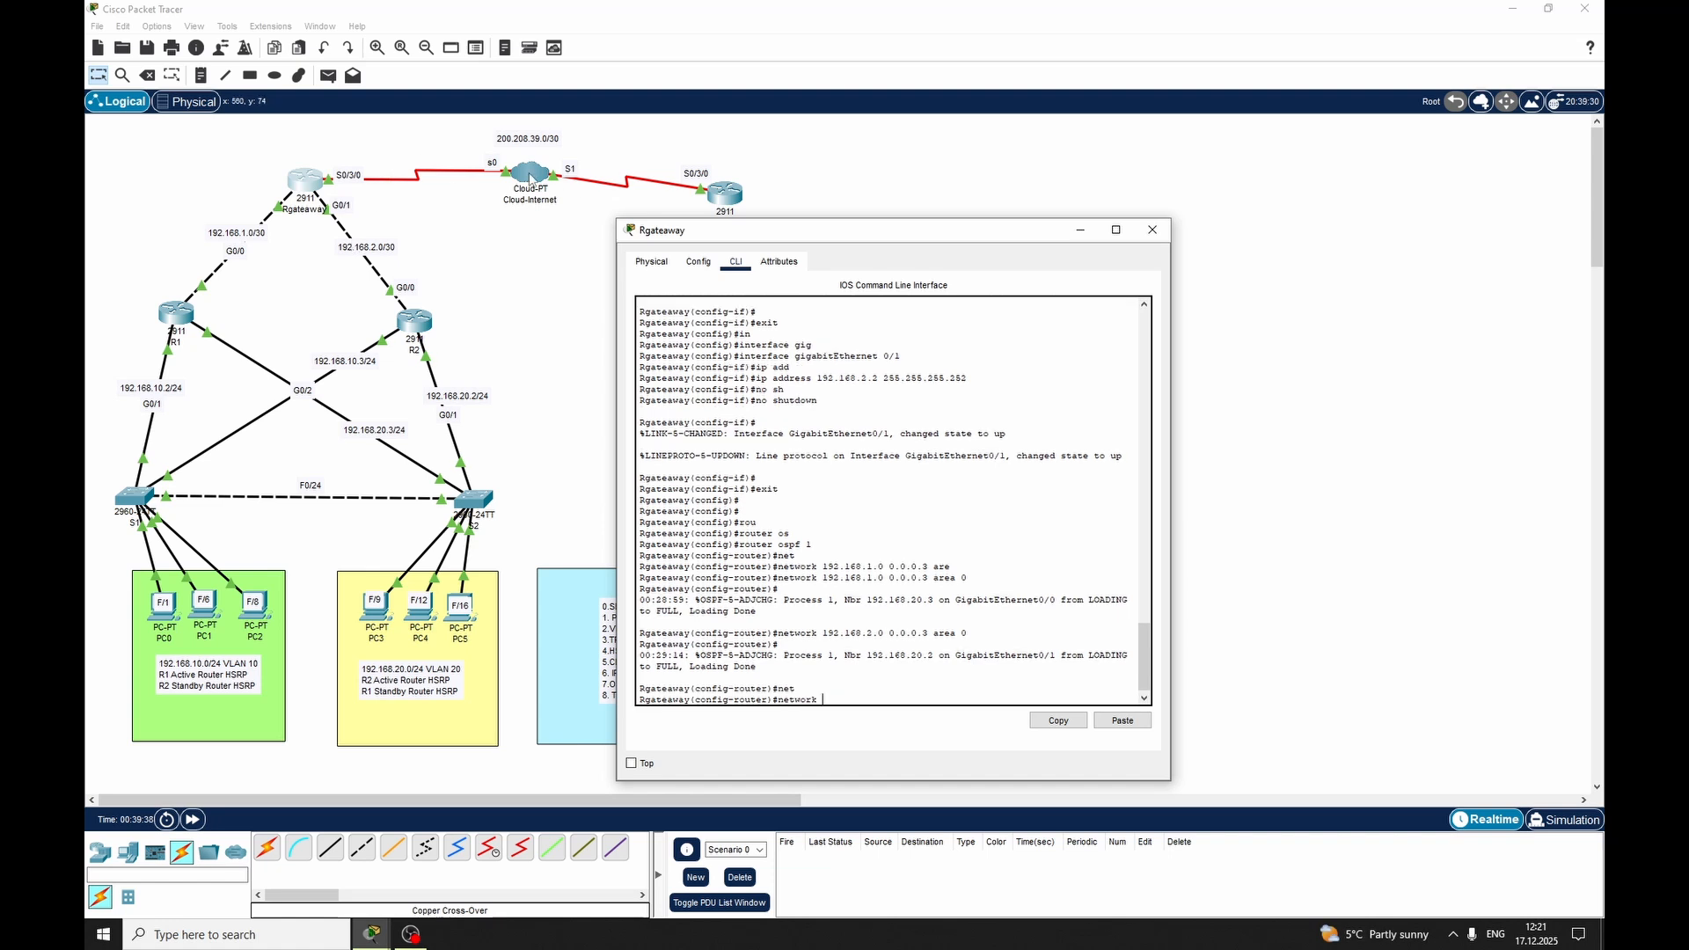
type("200.208.39.0 0.0.0.3 are")
key("Tab")
type("0")
key("Return")
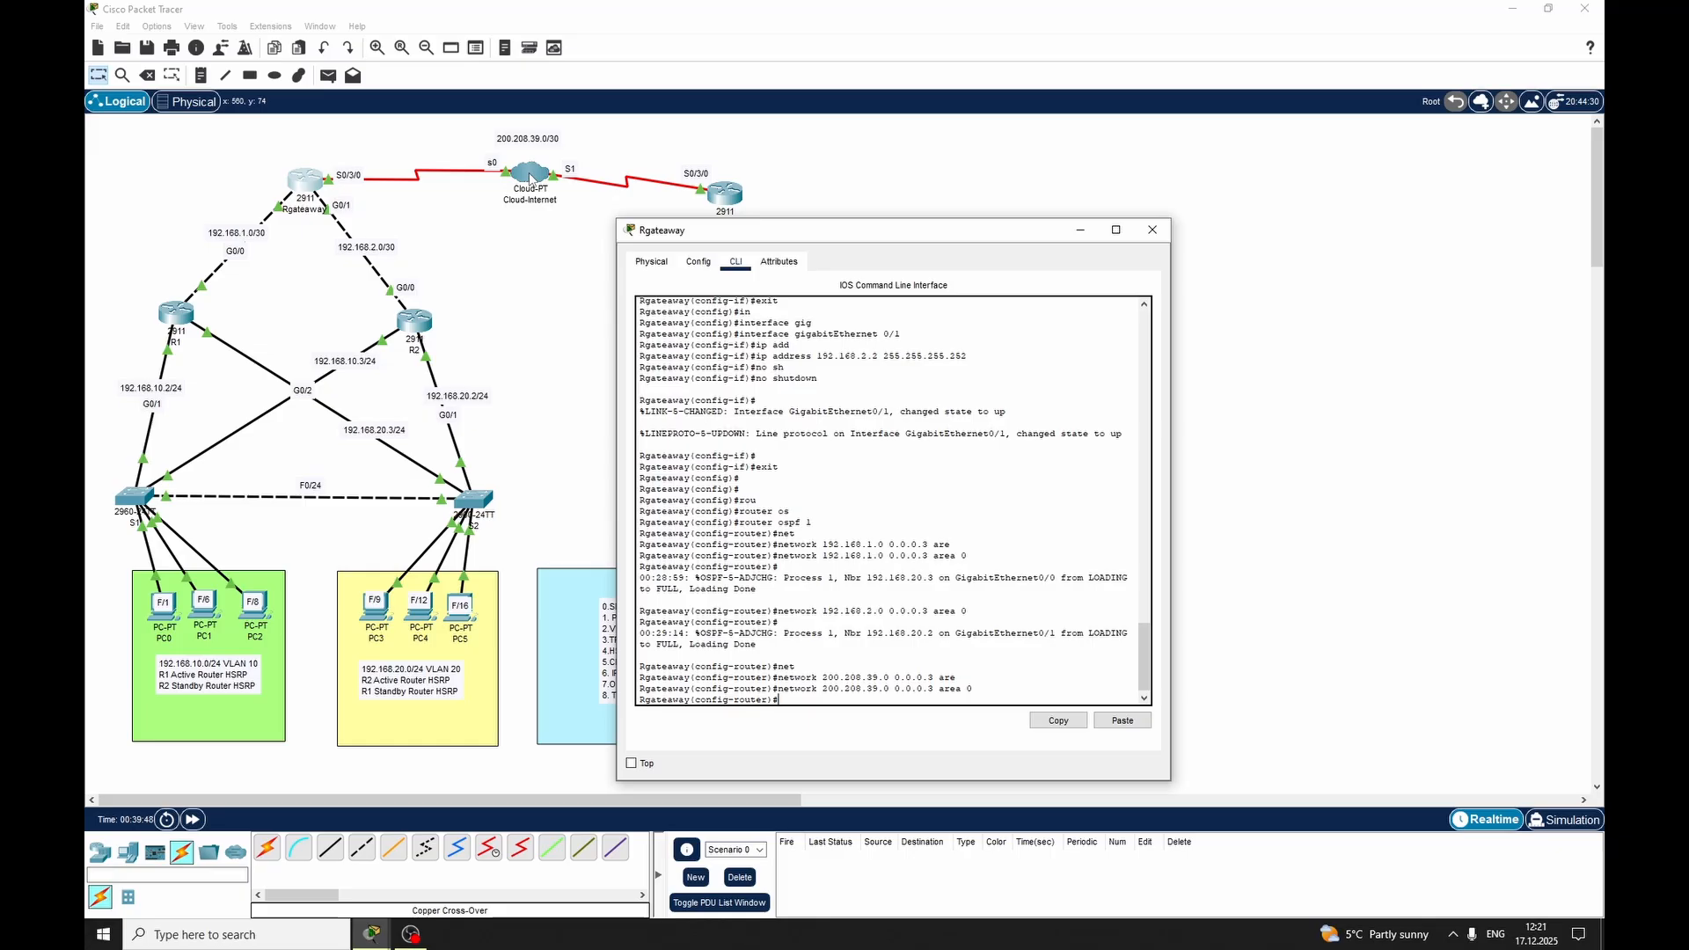
type("exit")
key("Return")
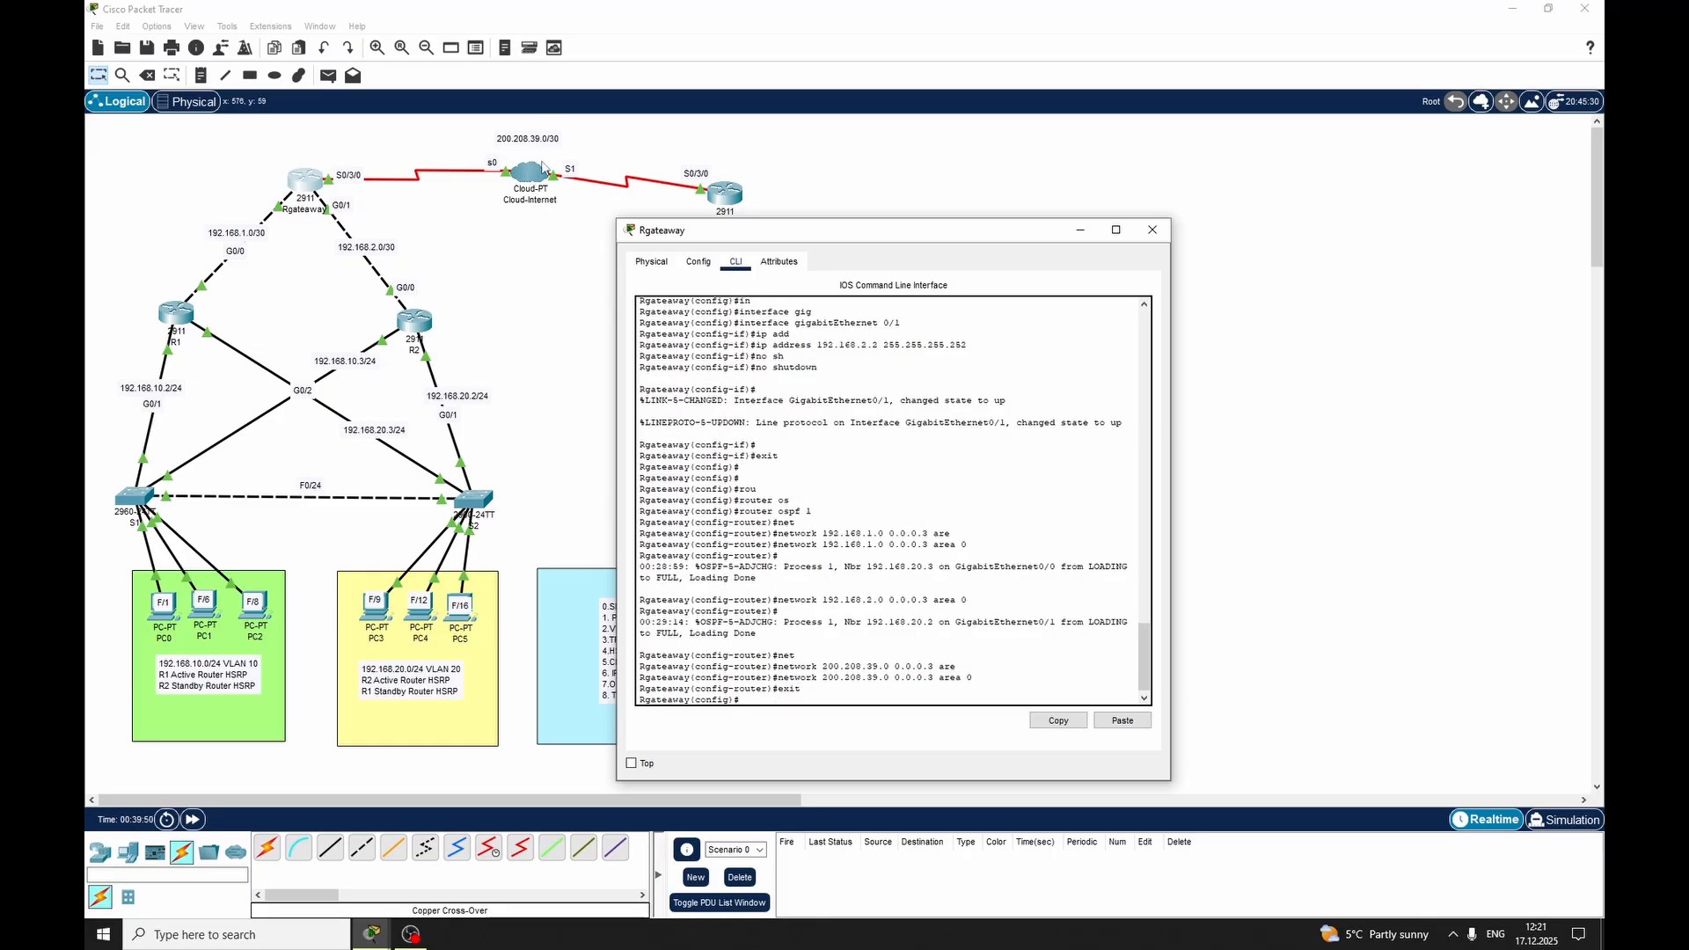
Switch from Rgateaway to RTelecom's command line and start OSPF routing process 1 there
left_click(1152, 229)
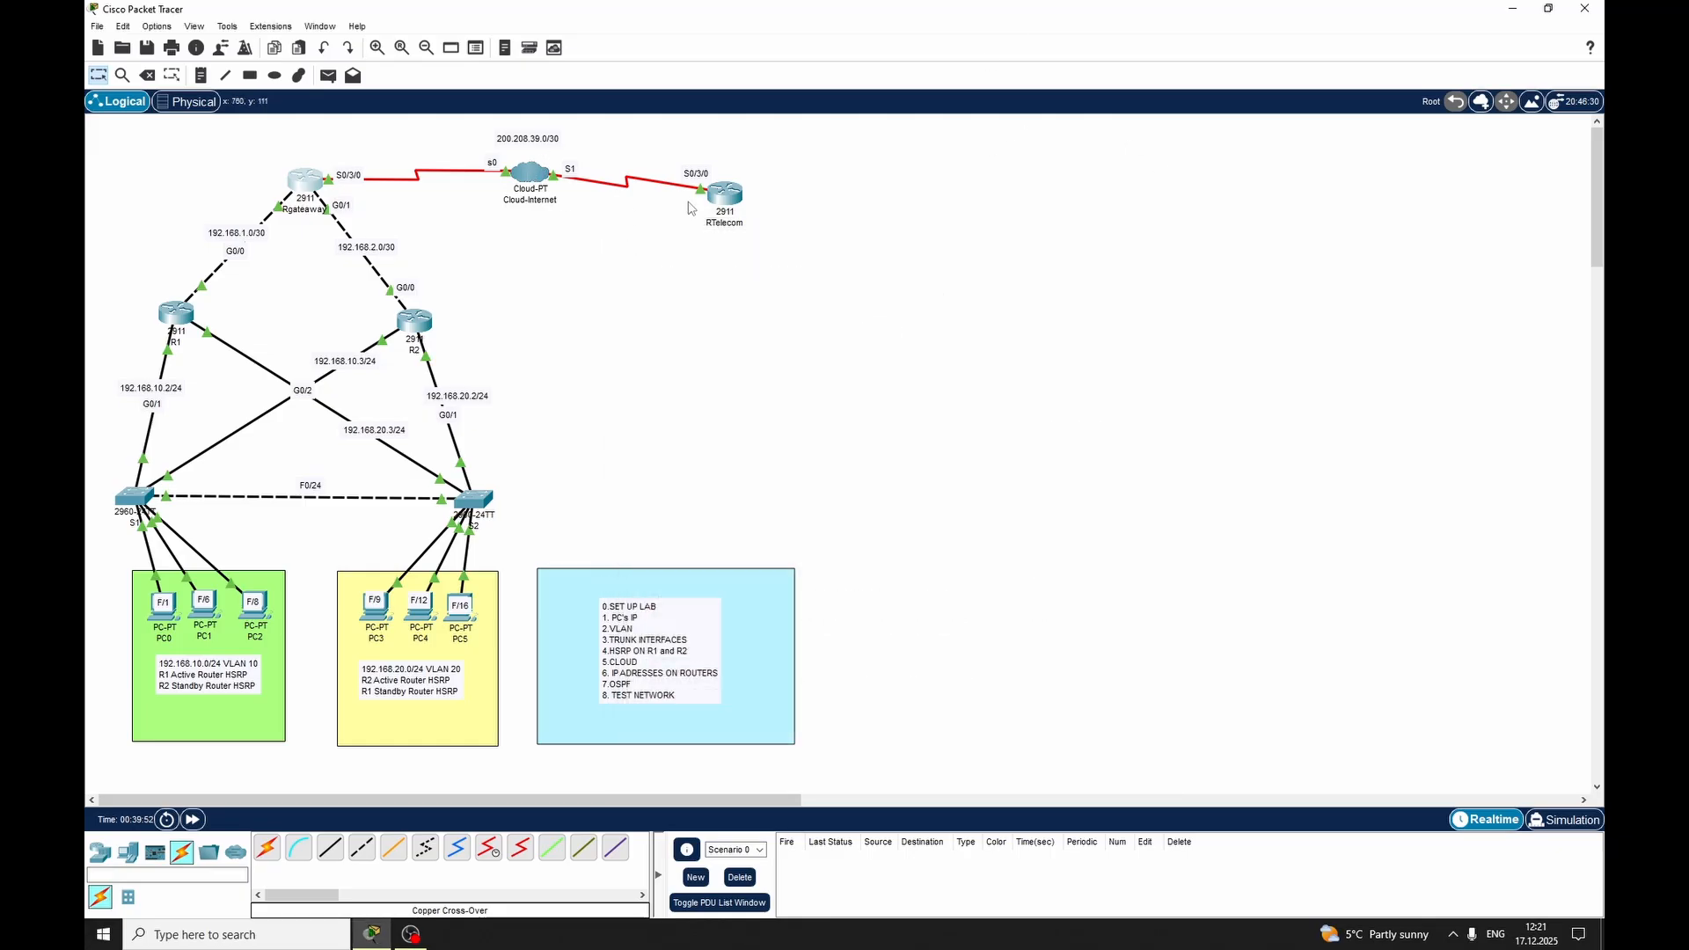
left_click(717, 192)
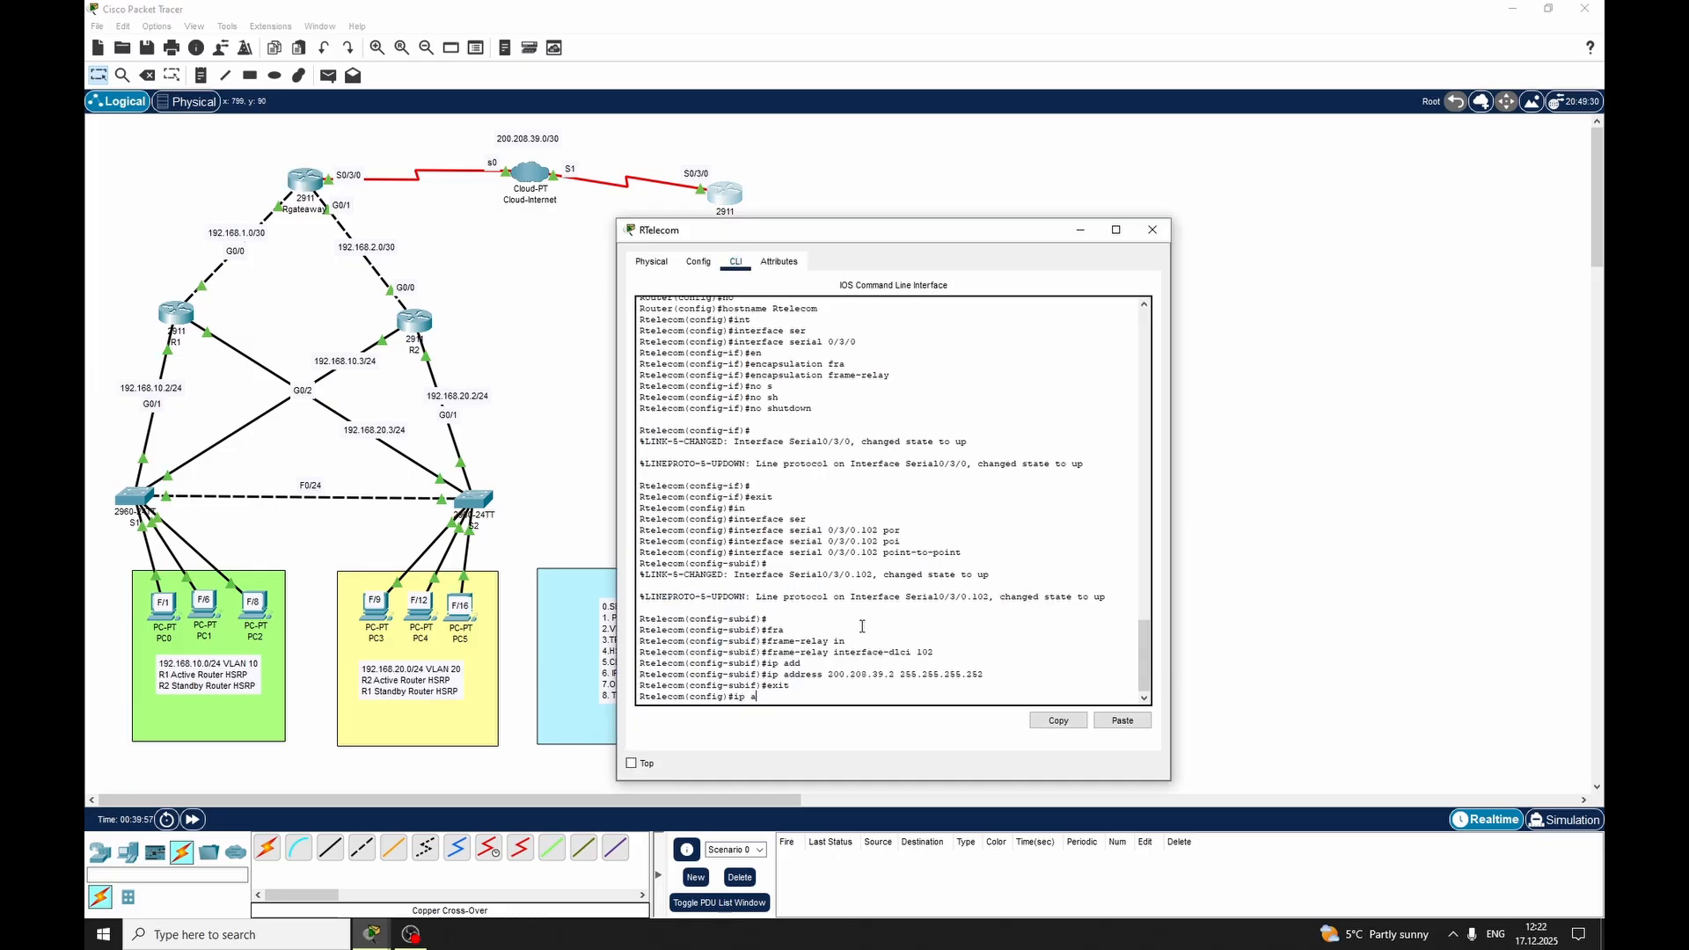
key("BackSpace")
type("rou")
key("Tab")
type("os")
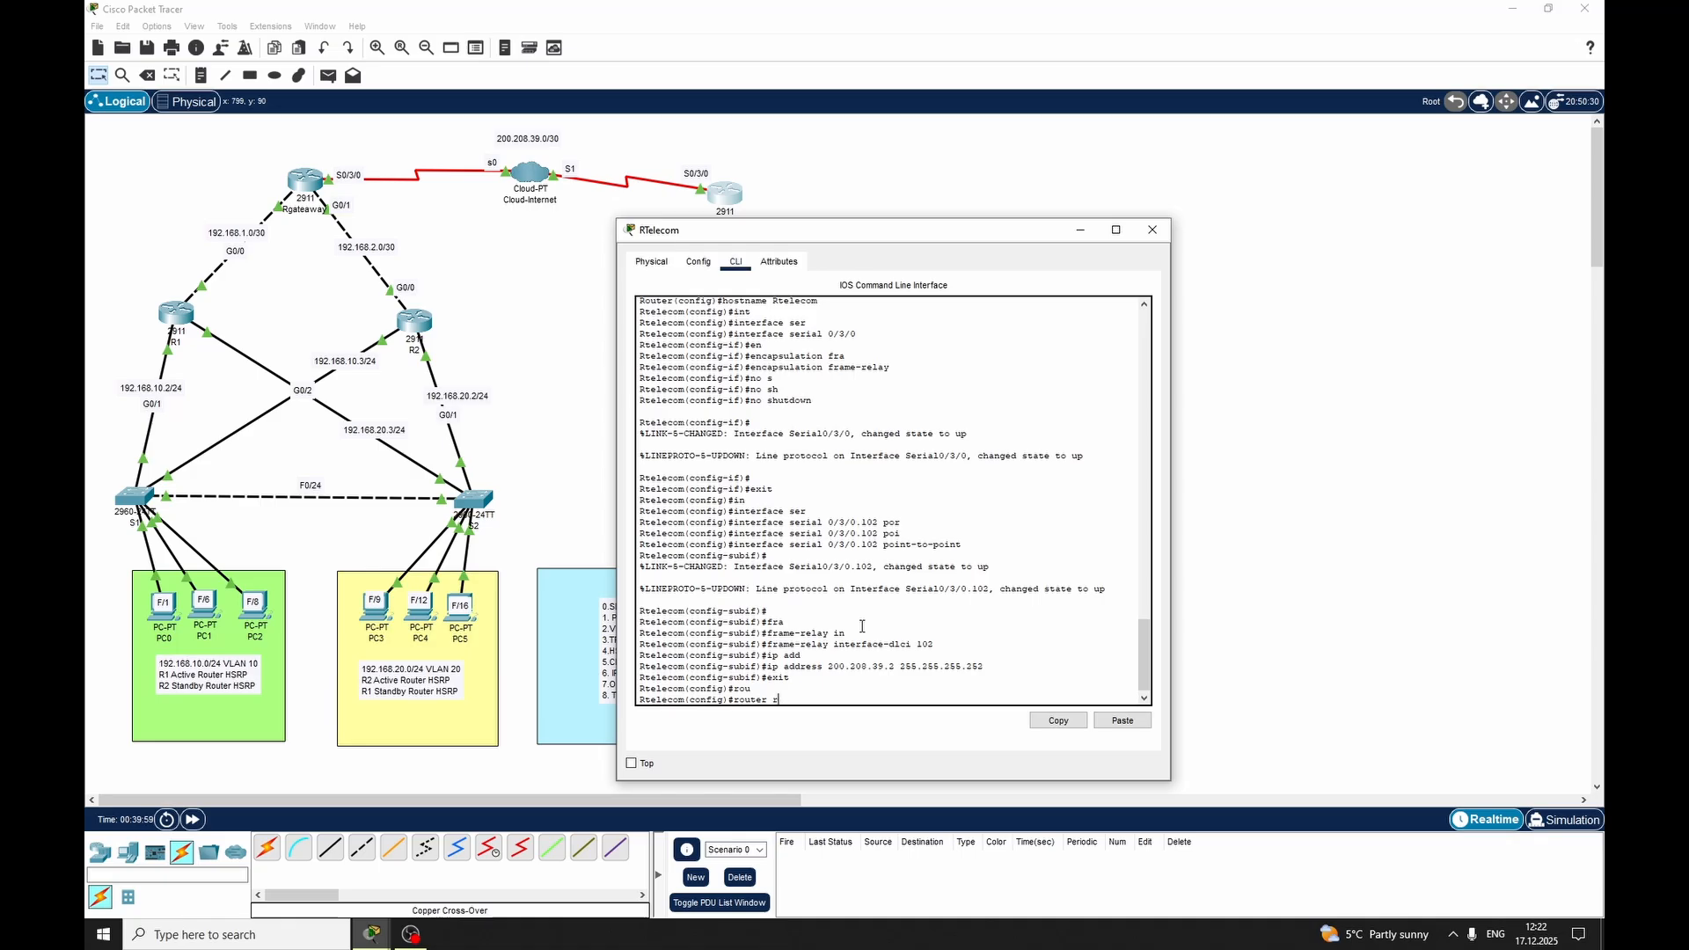
key("Tab")
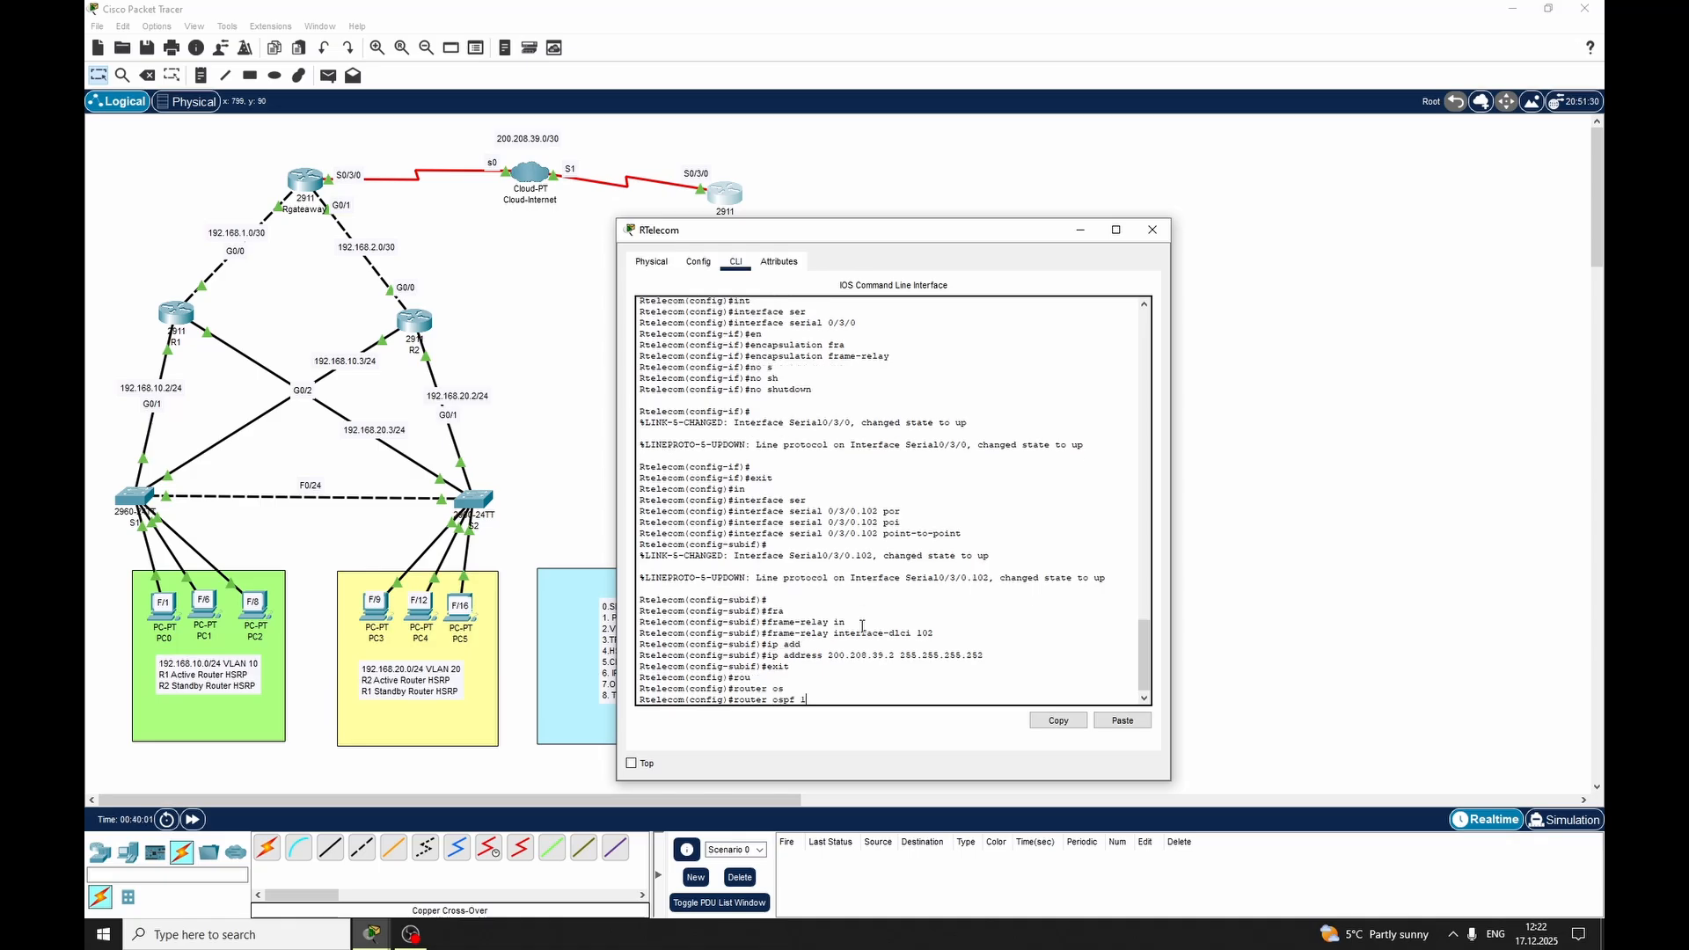
type("1")
key("Return")
Advertise network 200.208.39.0 with wildcard 0.0.0.3 in OSPF area 0 on RTelecom and exit router configuration mode
type("net")
key("Tab")
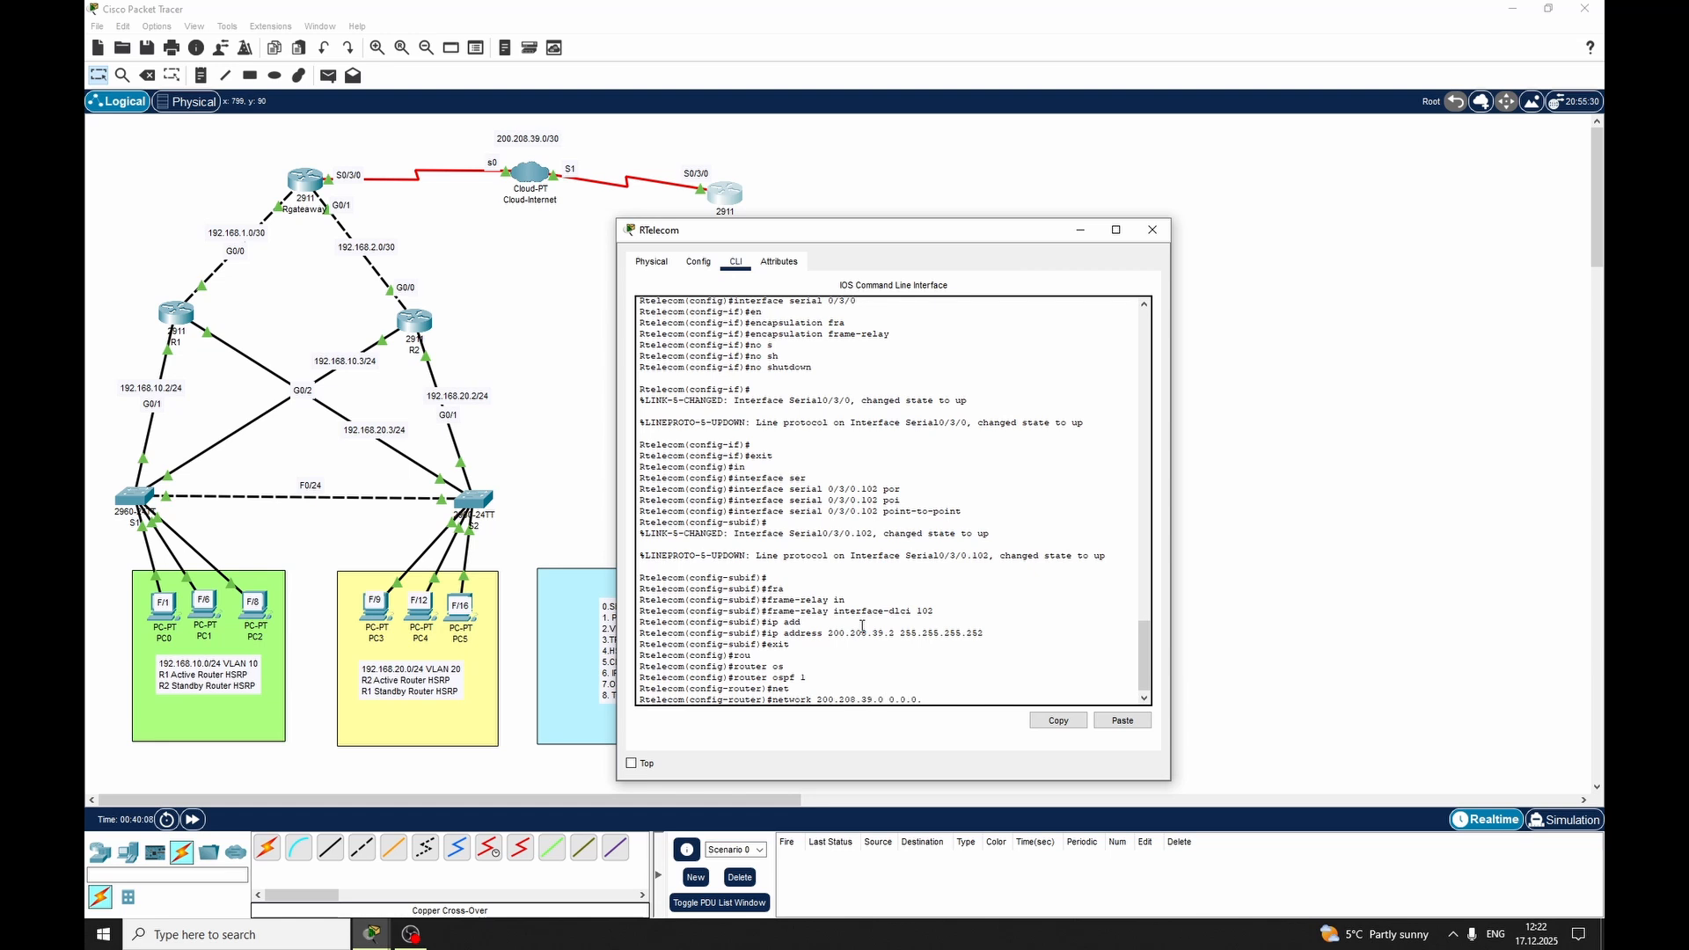
type("are")
key("Tab")
type("0")
key("Return")
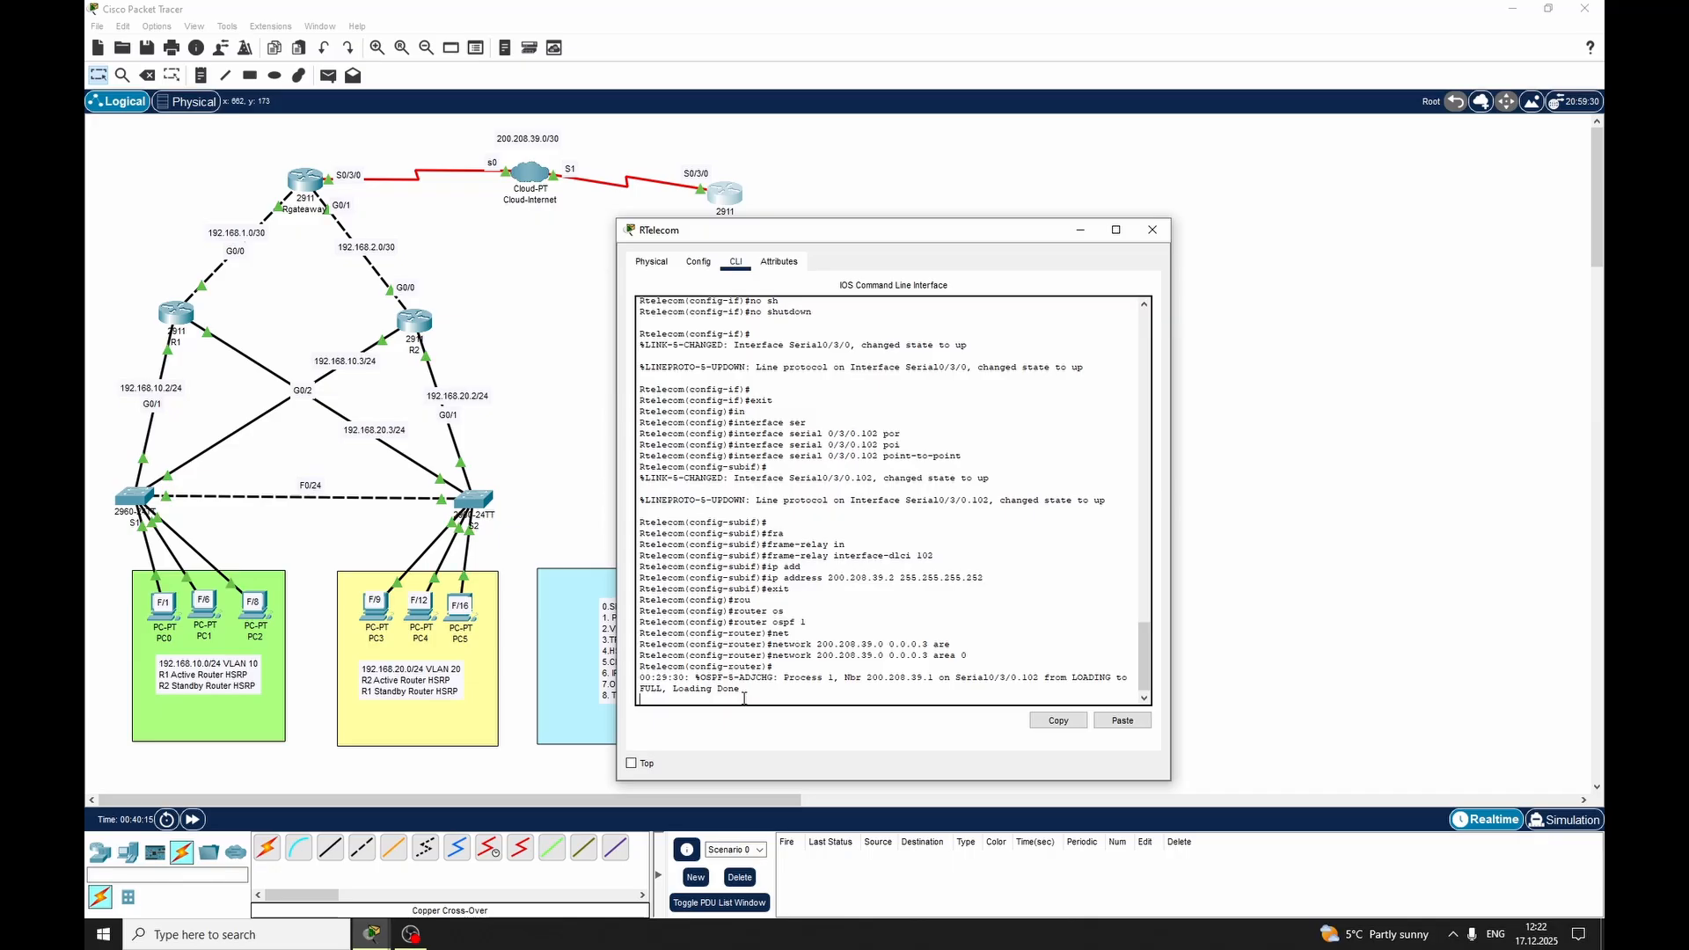
key("Return")
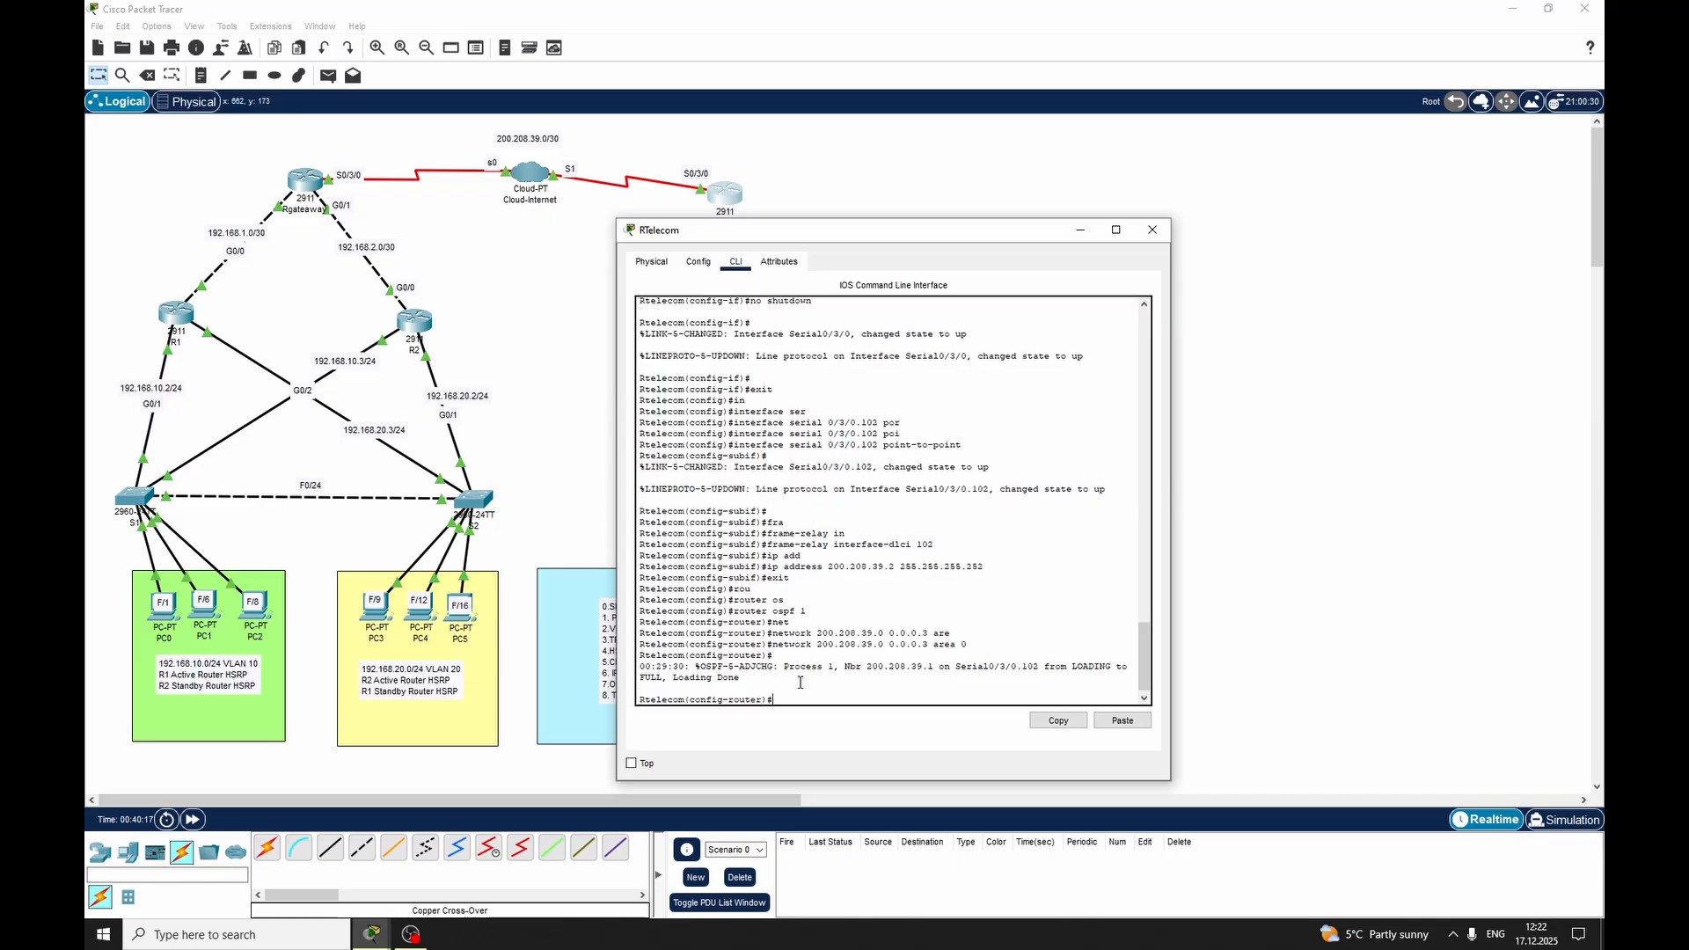
type("eixtxit")
key("Return")
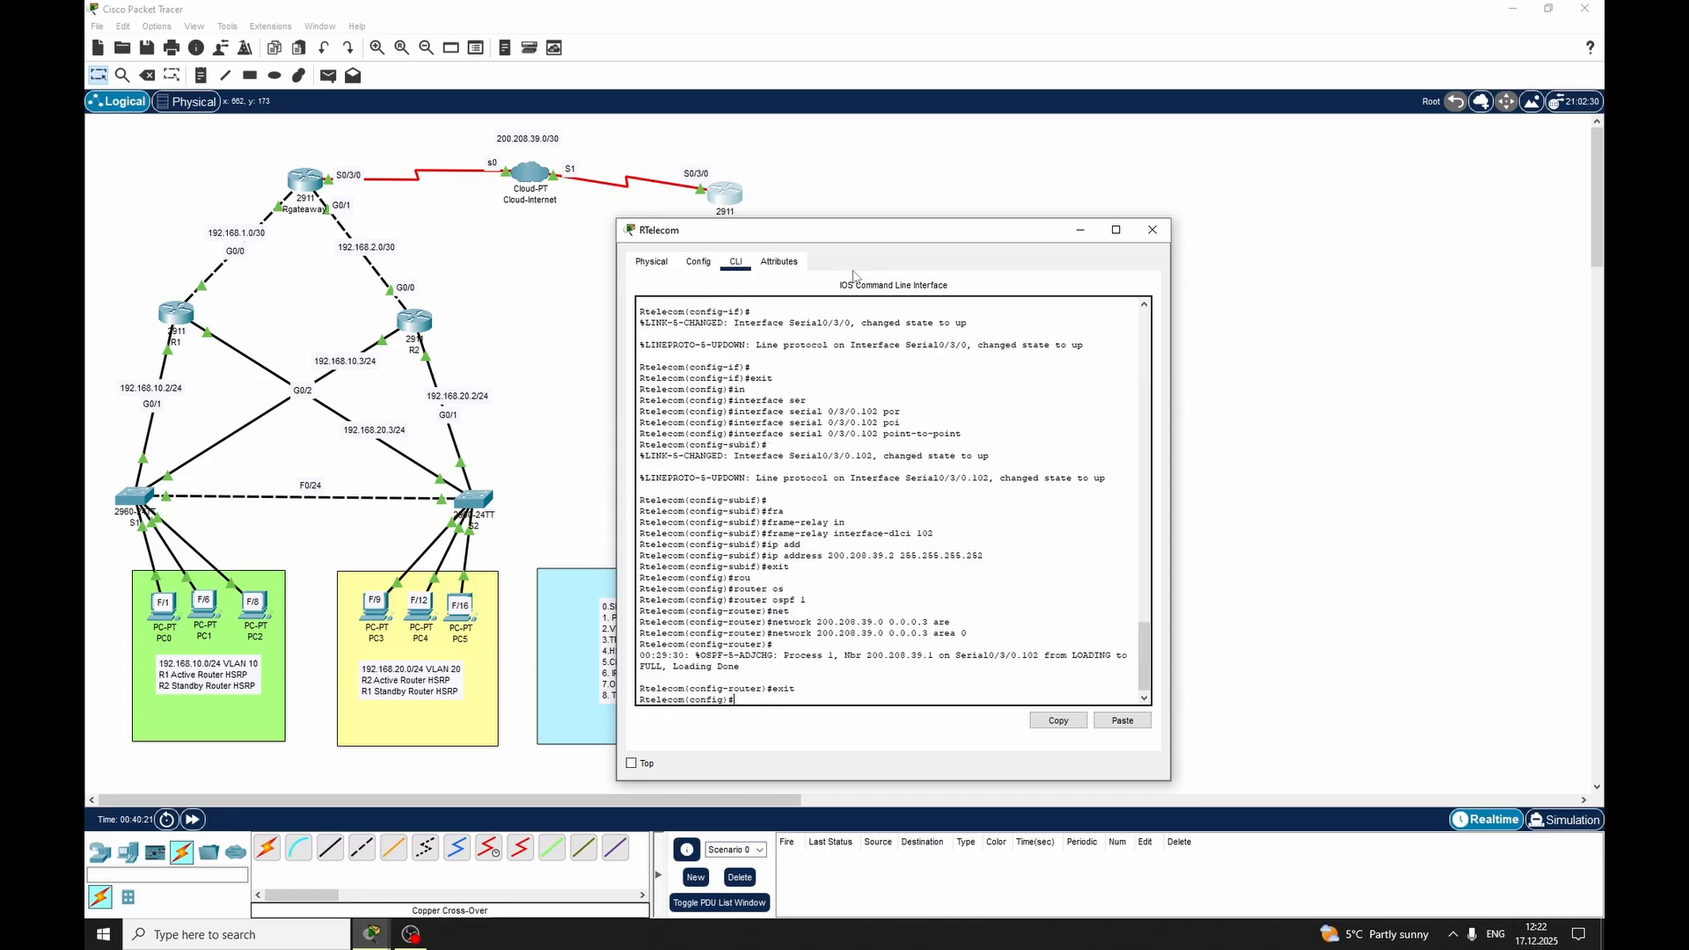
Leave configuration mode on RTelecom and save its configuration with the write command
type("end")
key("Return")
key("Return")
type("w")
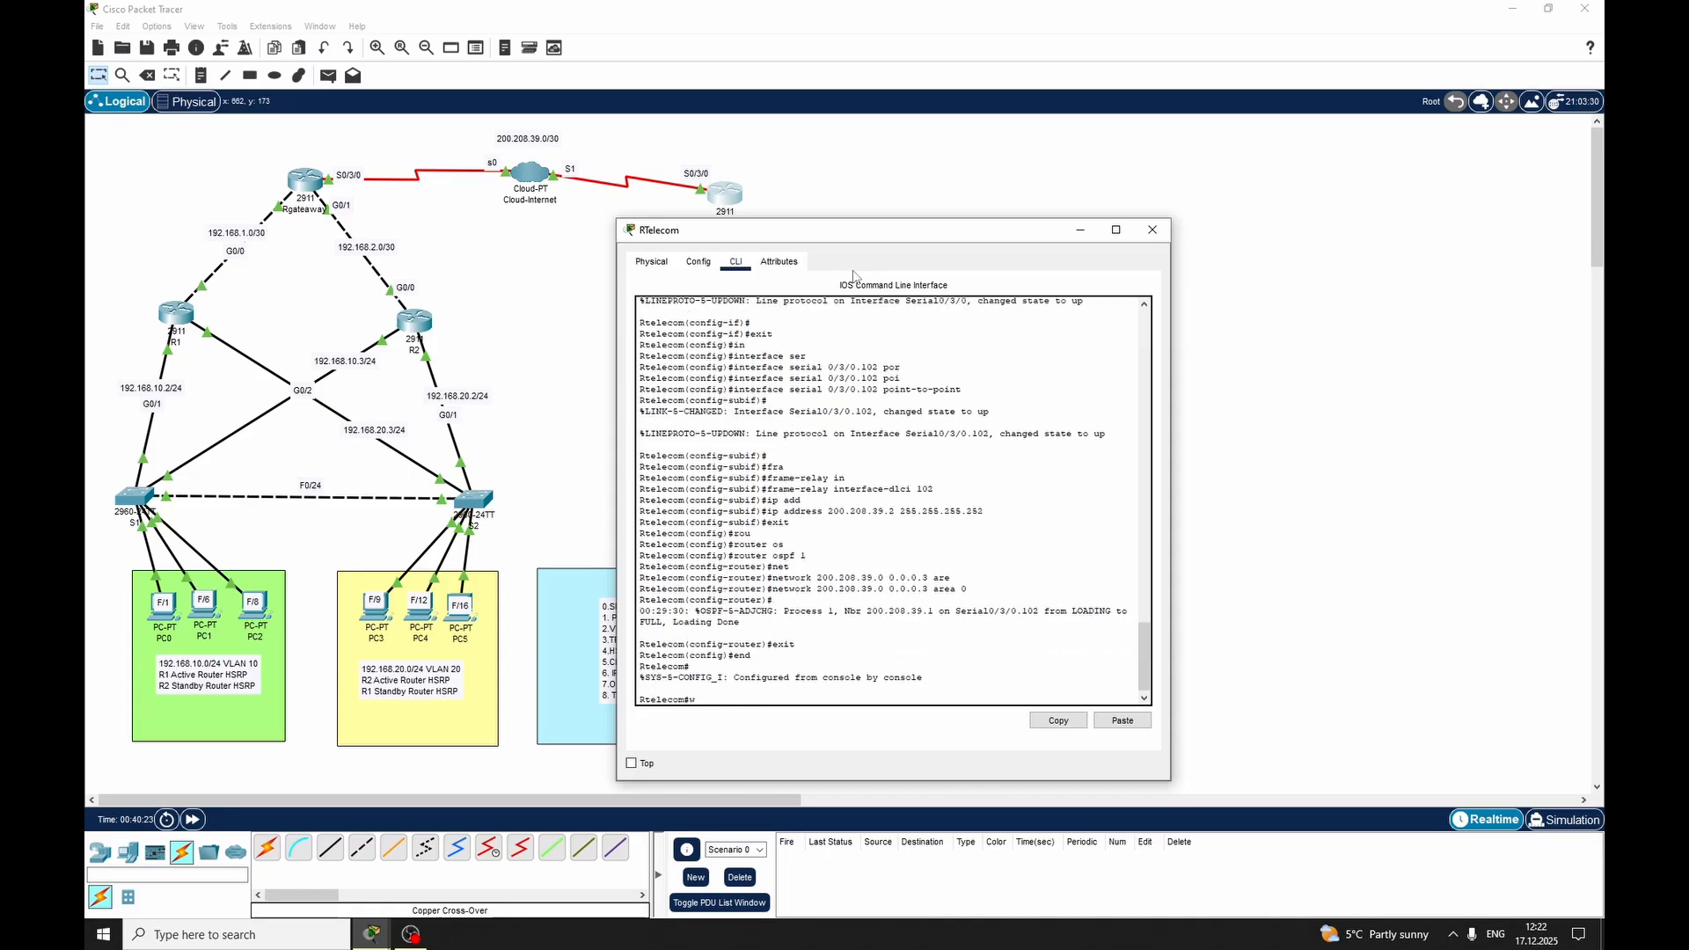
type("ri")
key("Tab")
key("Return")
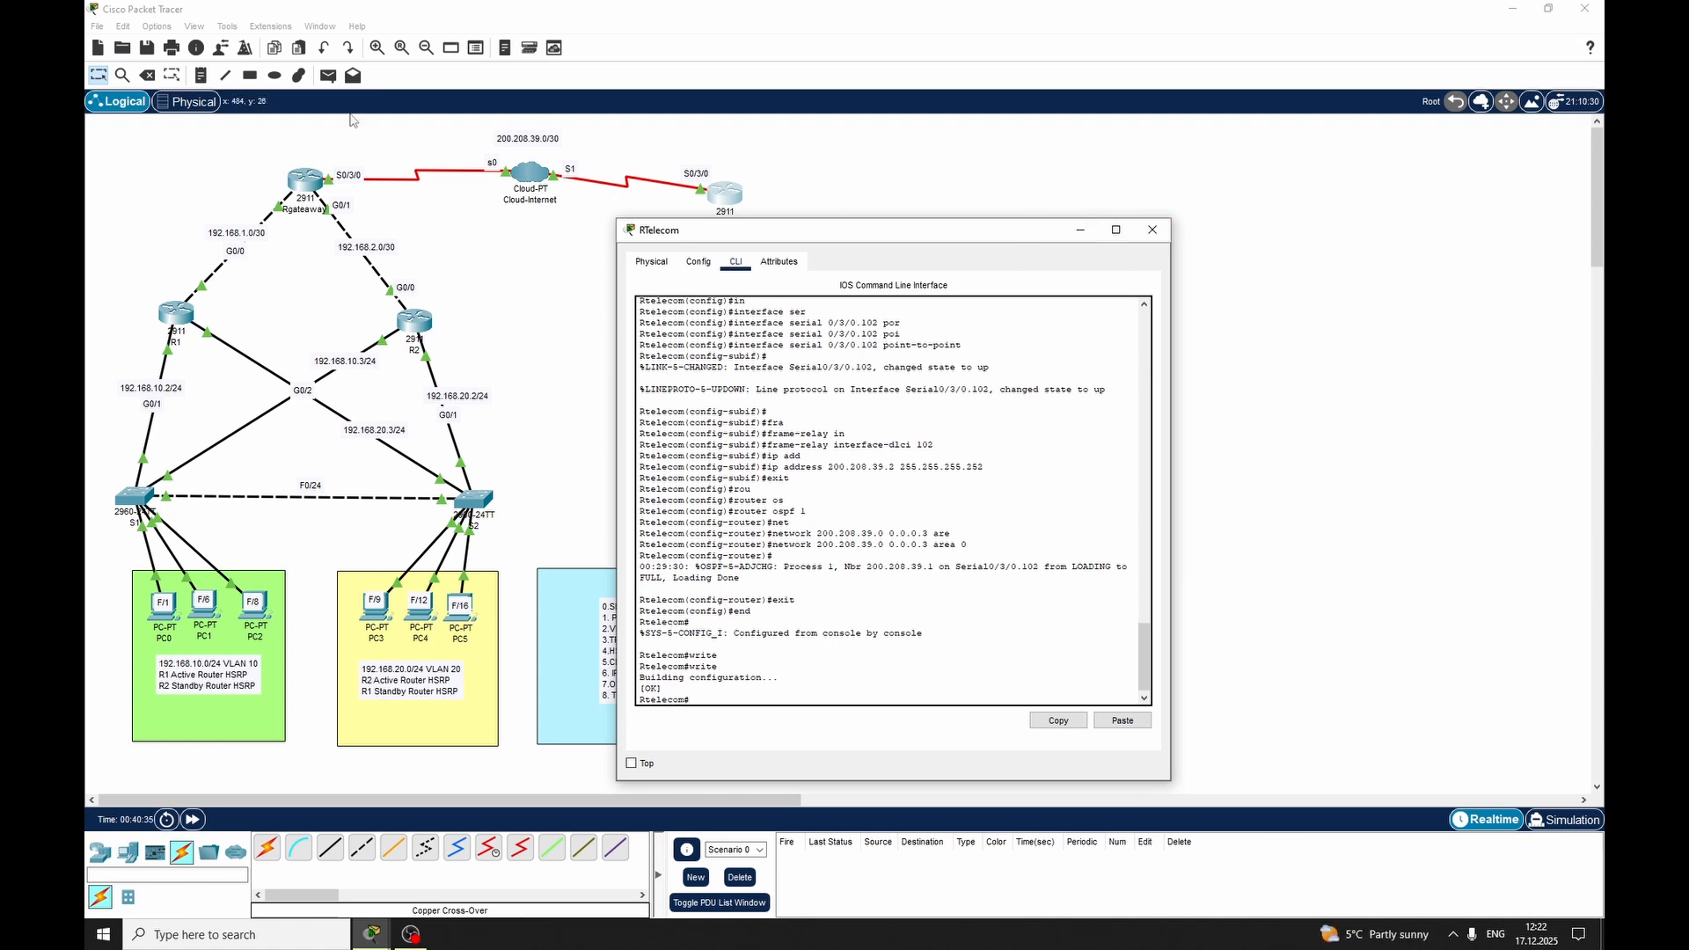
left_click(98, 27)
left_click(573, 369)
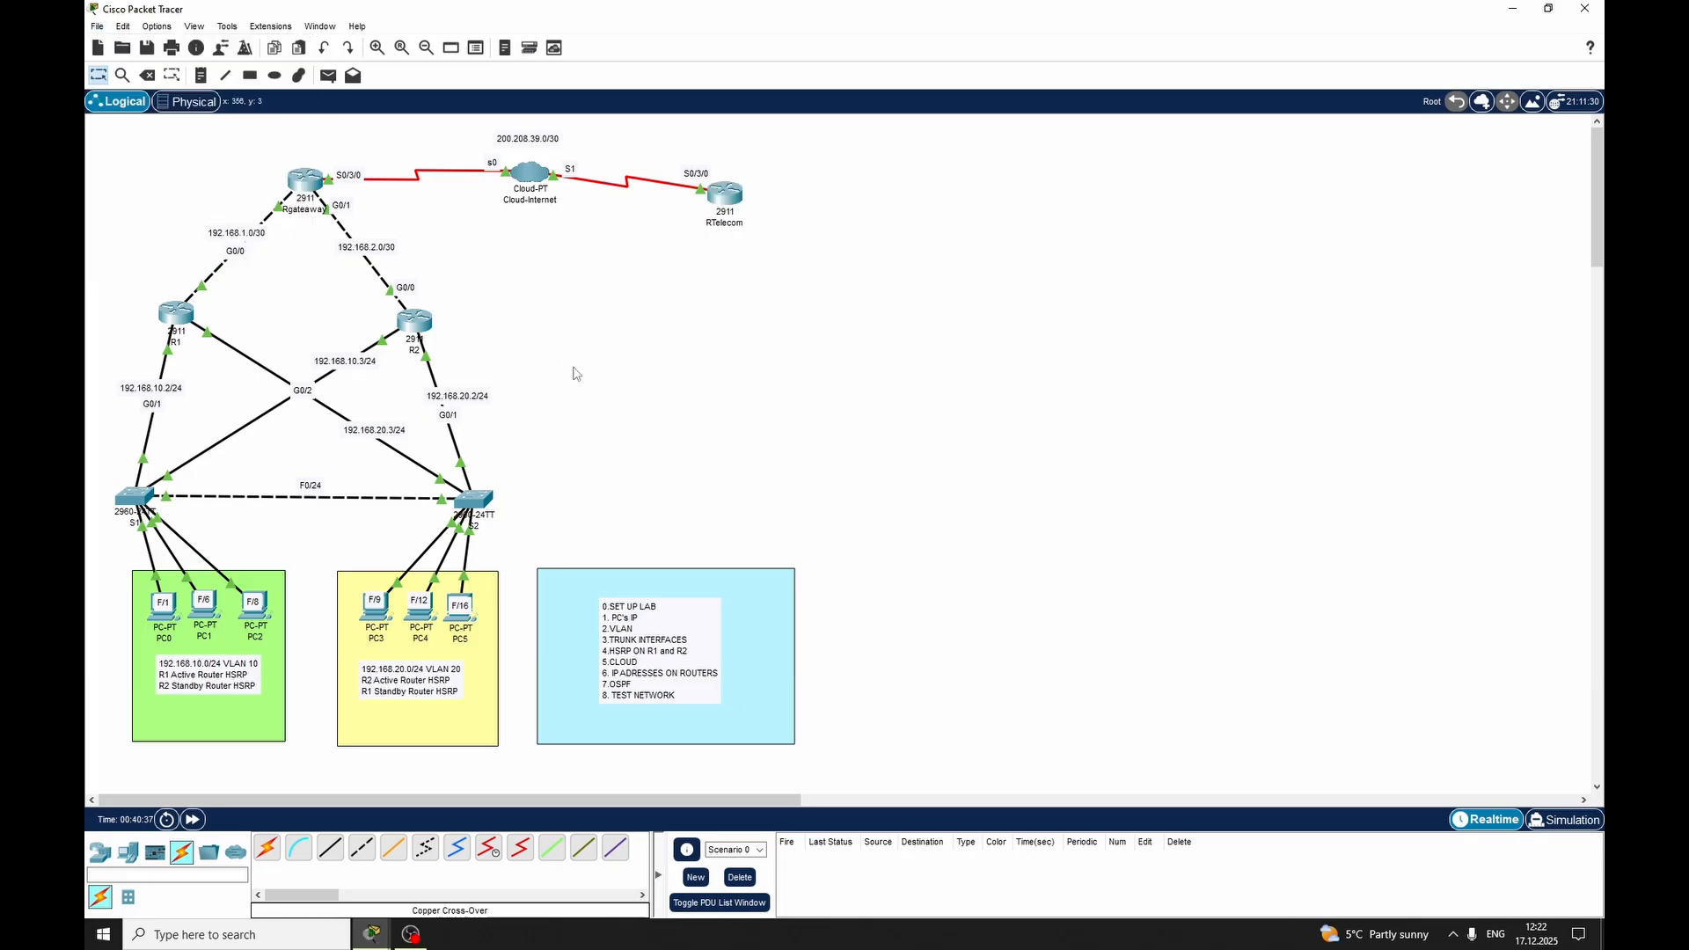
left_click(372, 934)
left_click(420, 913)
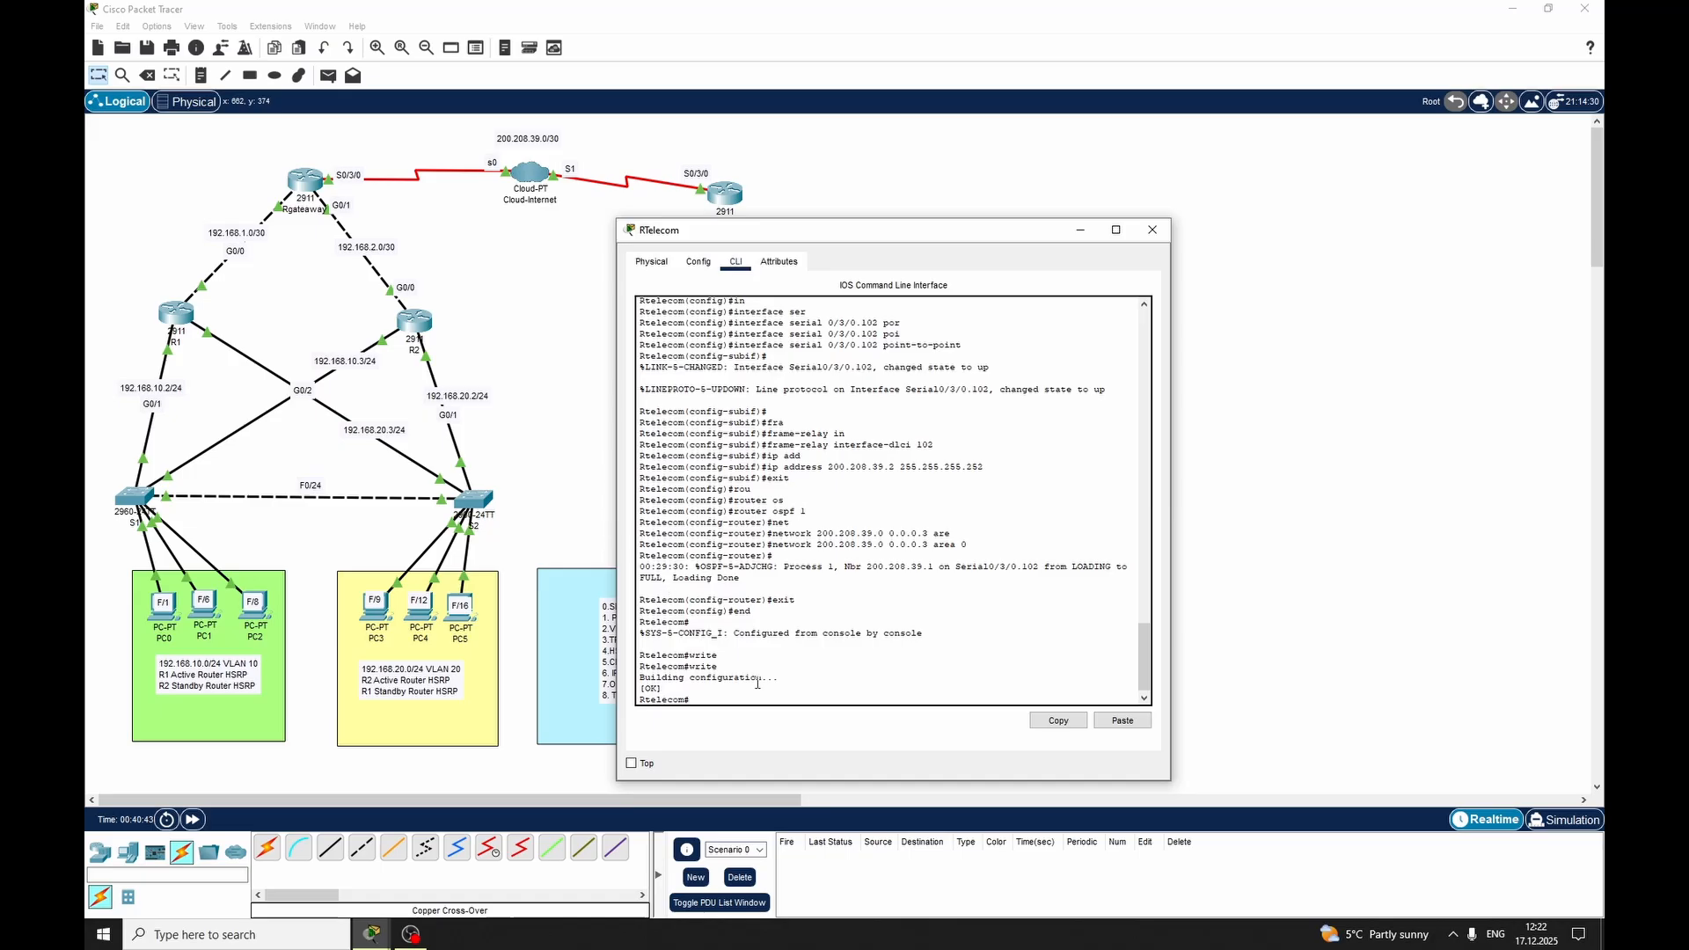
Close RTelecom's window, fast-forward the network time and send a simple PDU from PC0 to RTelecom
left_click(1151, 230)
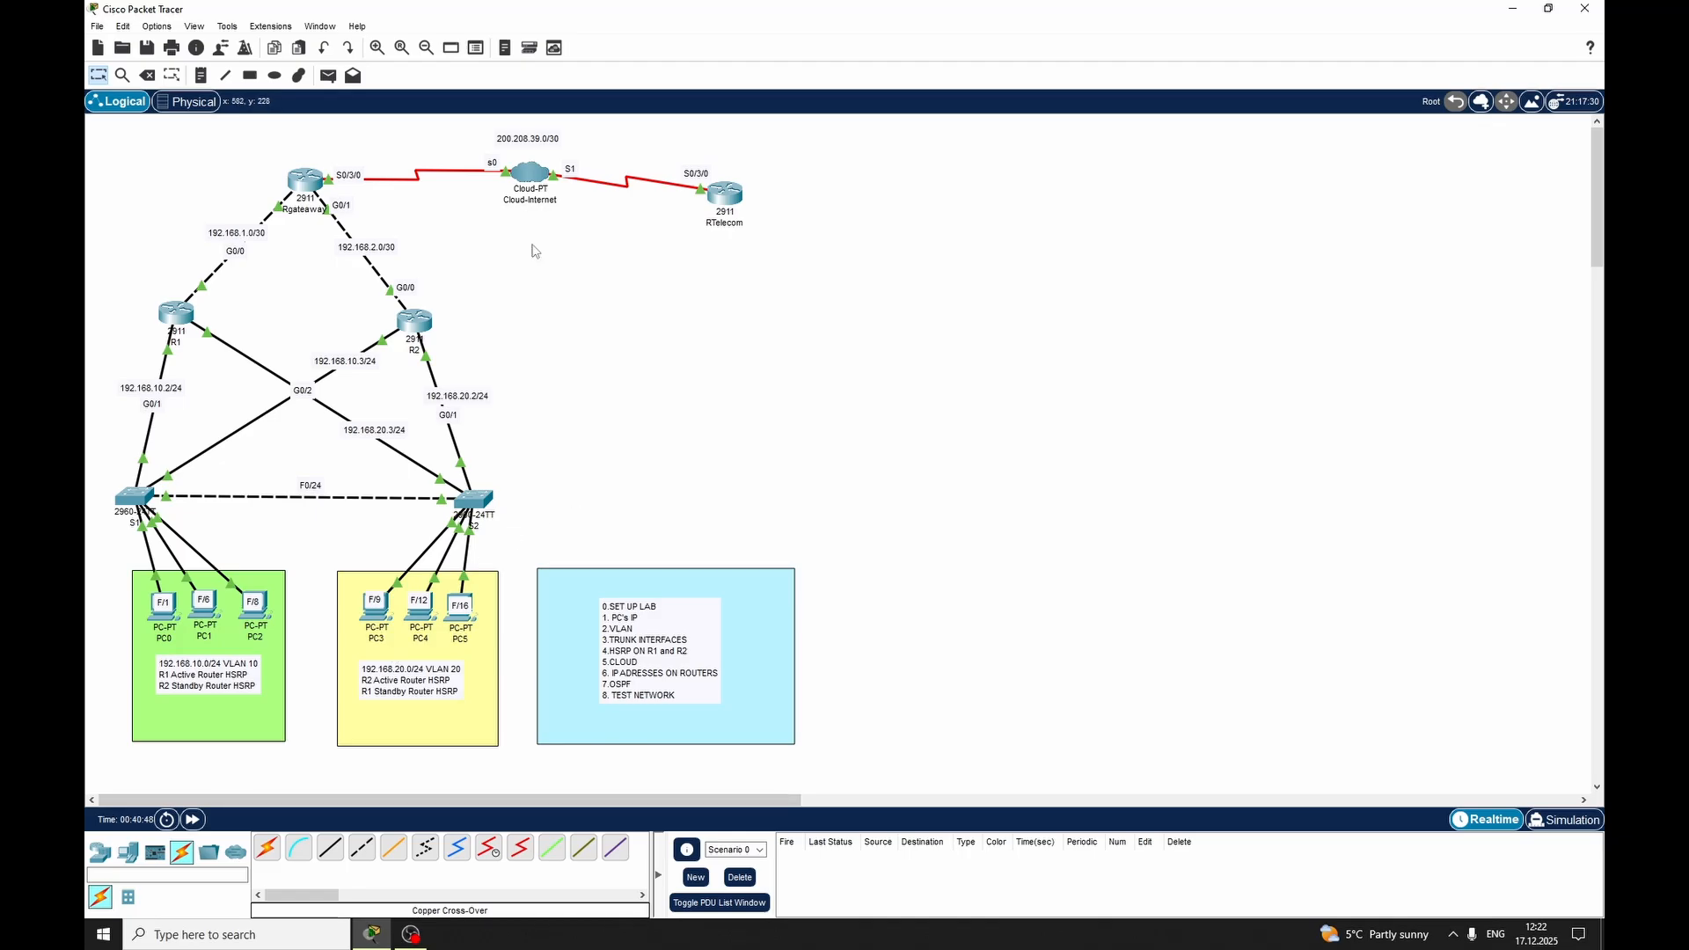
left_click(191, 821)
left_click(329, 77)
left_click(165, 606)
left_click(732, 193)
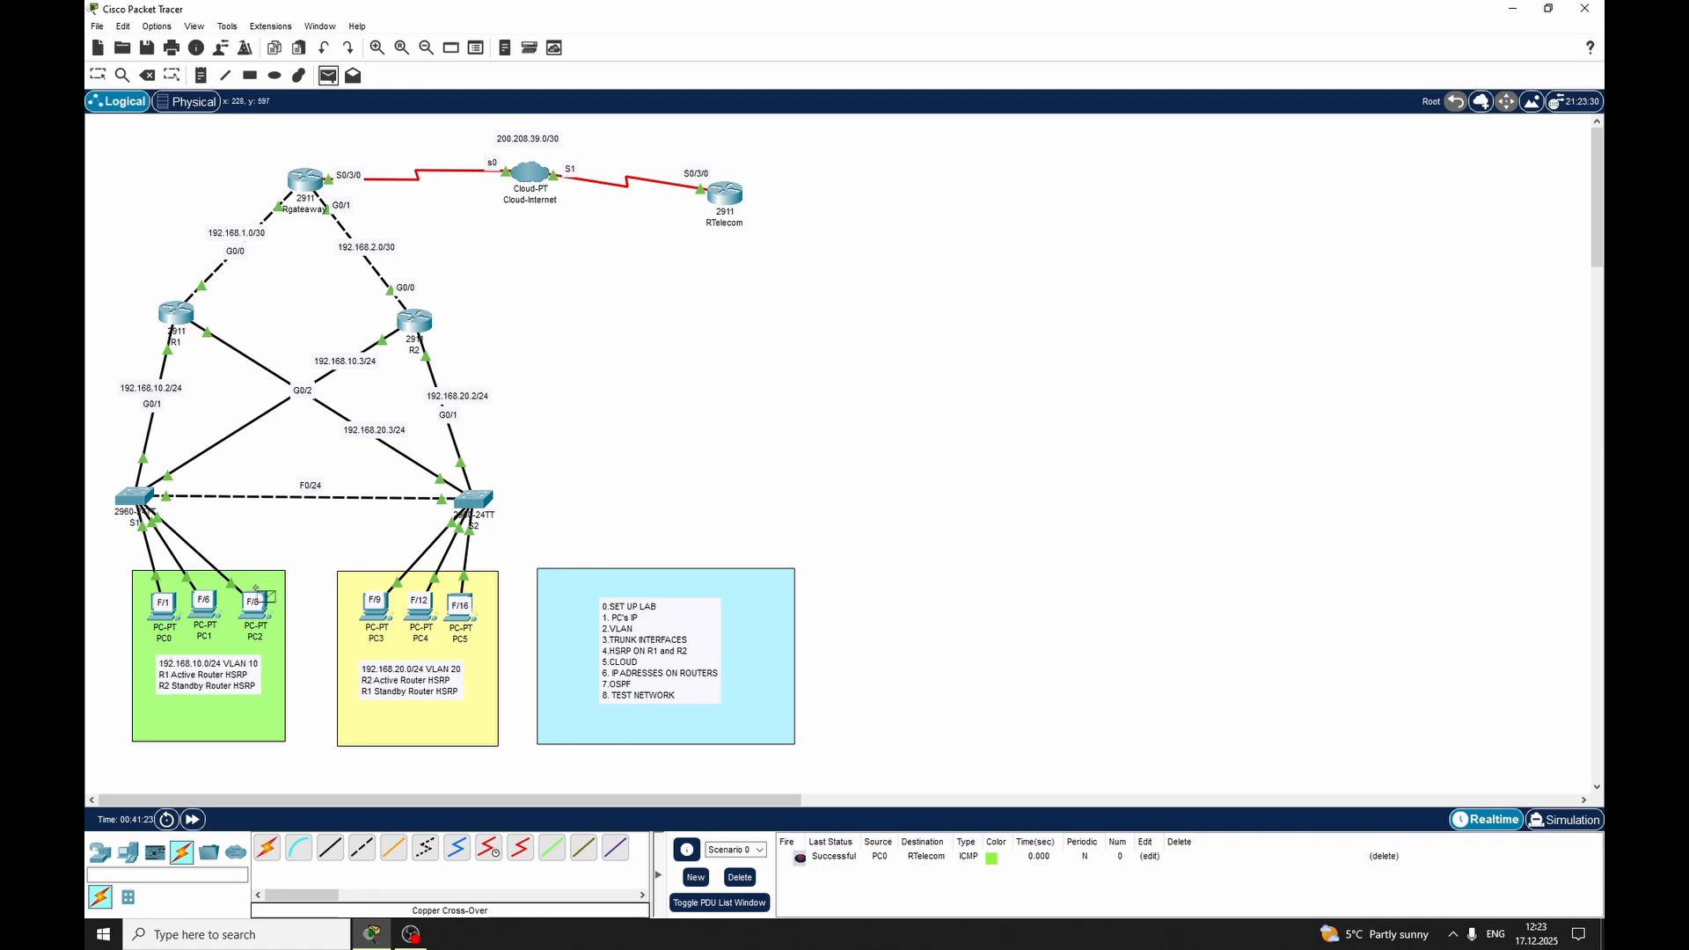
Send a simple PDU from PC2 to RTelecom and clear the scenario's PDU list
left_click(254, 605)
left_click(255, 605)
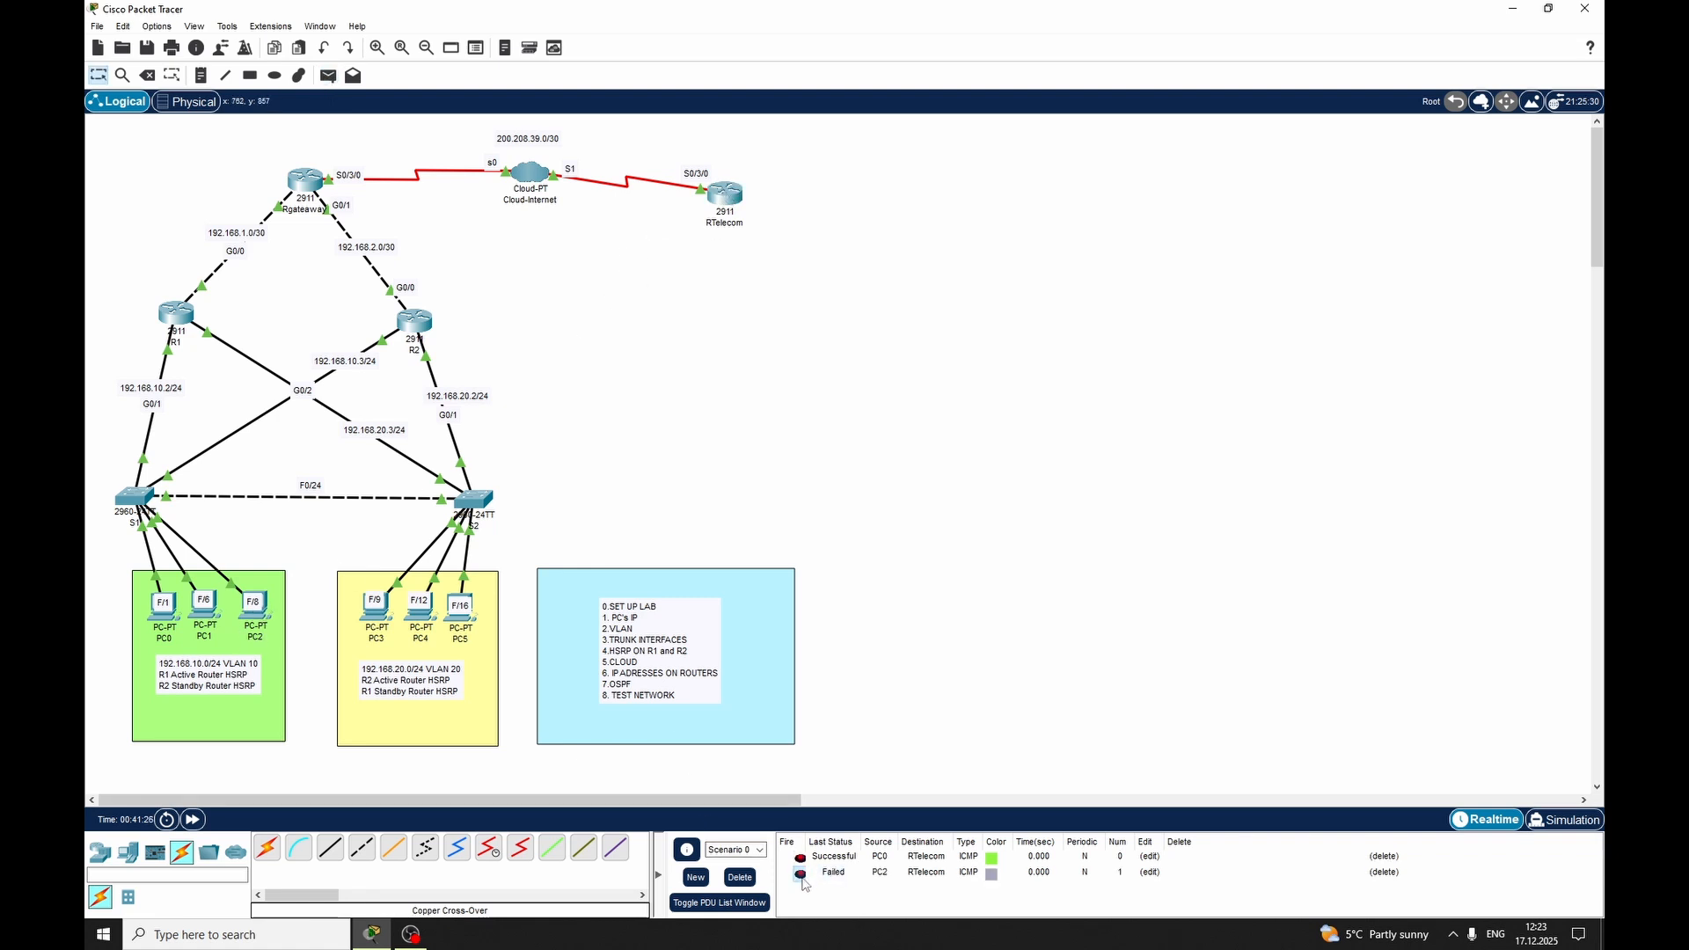
left_click(740, 876)
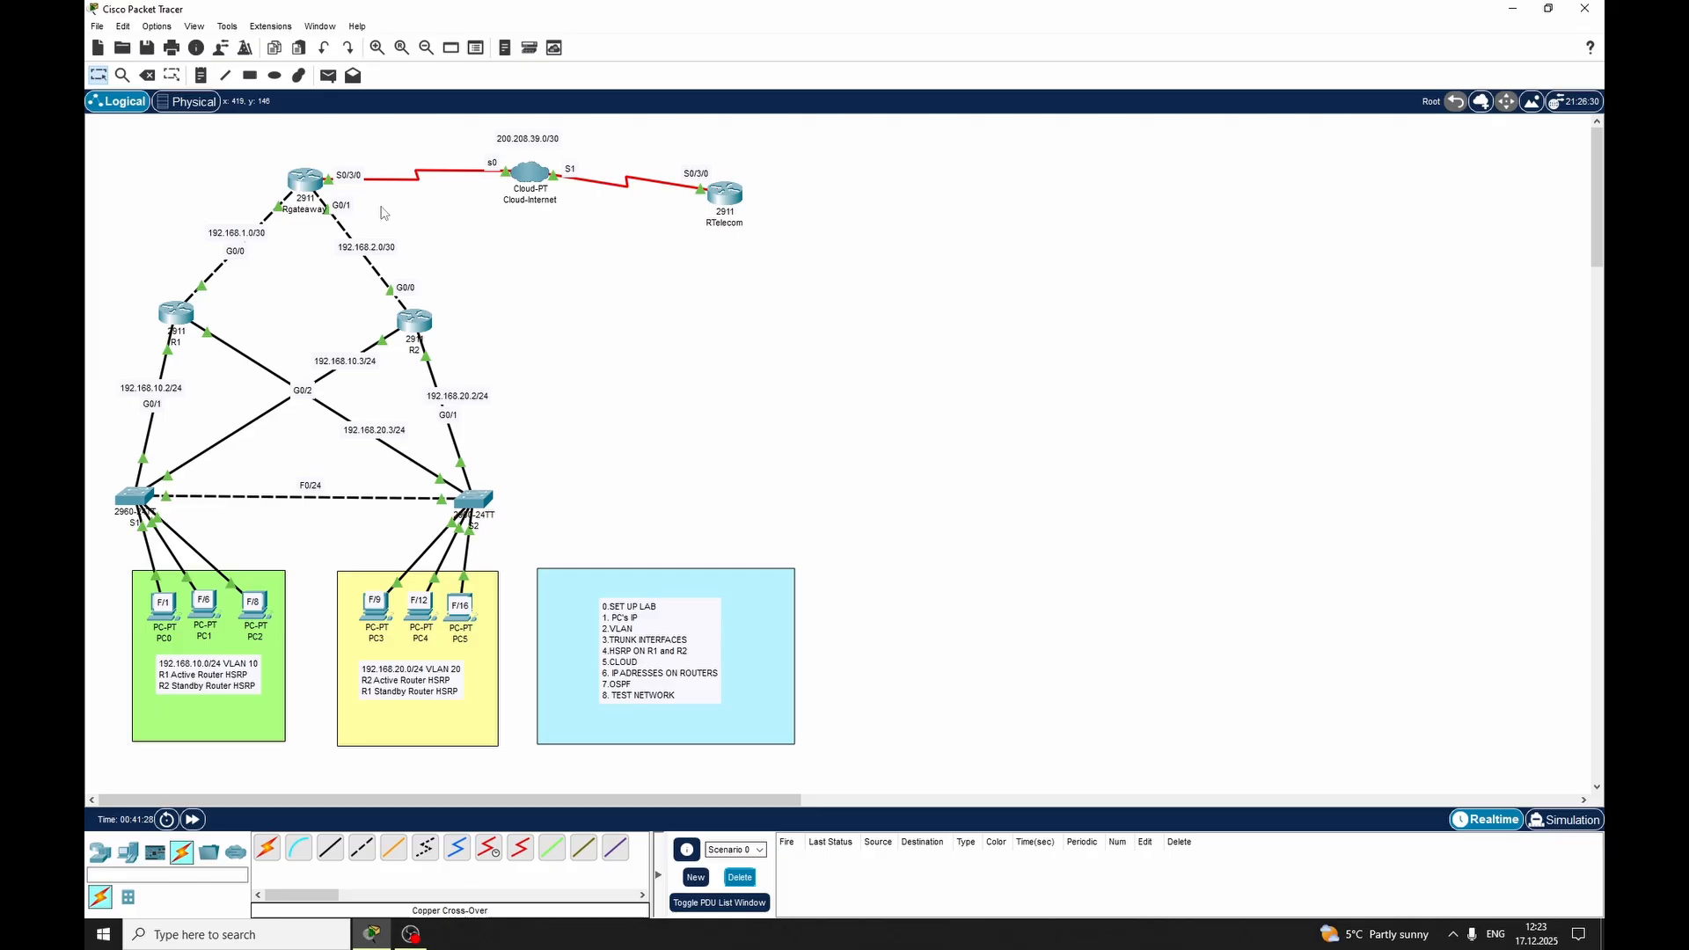
Test reachability with simple PDUs from PC3 and PC5 to RTelecom, and clear the PDU list
left_click(328, 75)
left_click(377, 605)
left_click(725, 192)
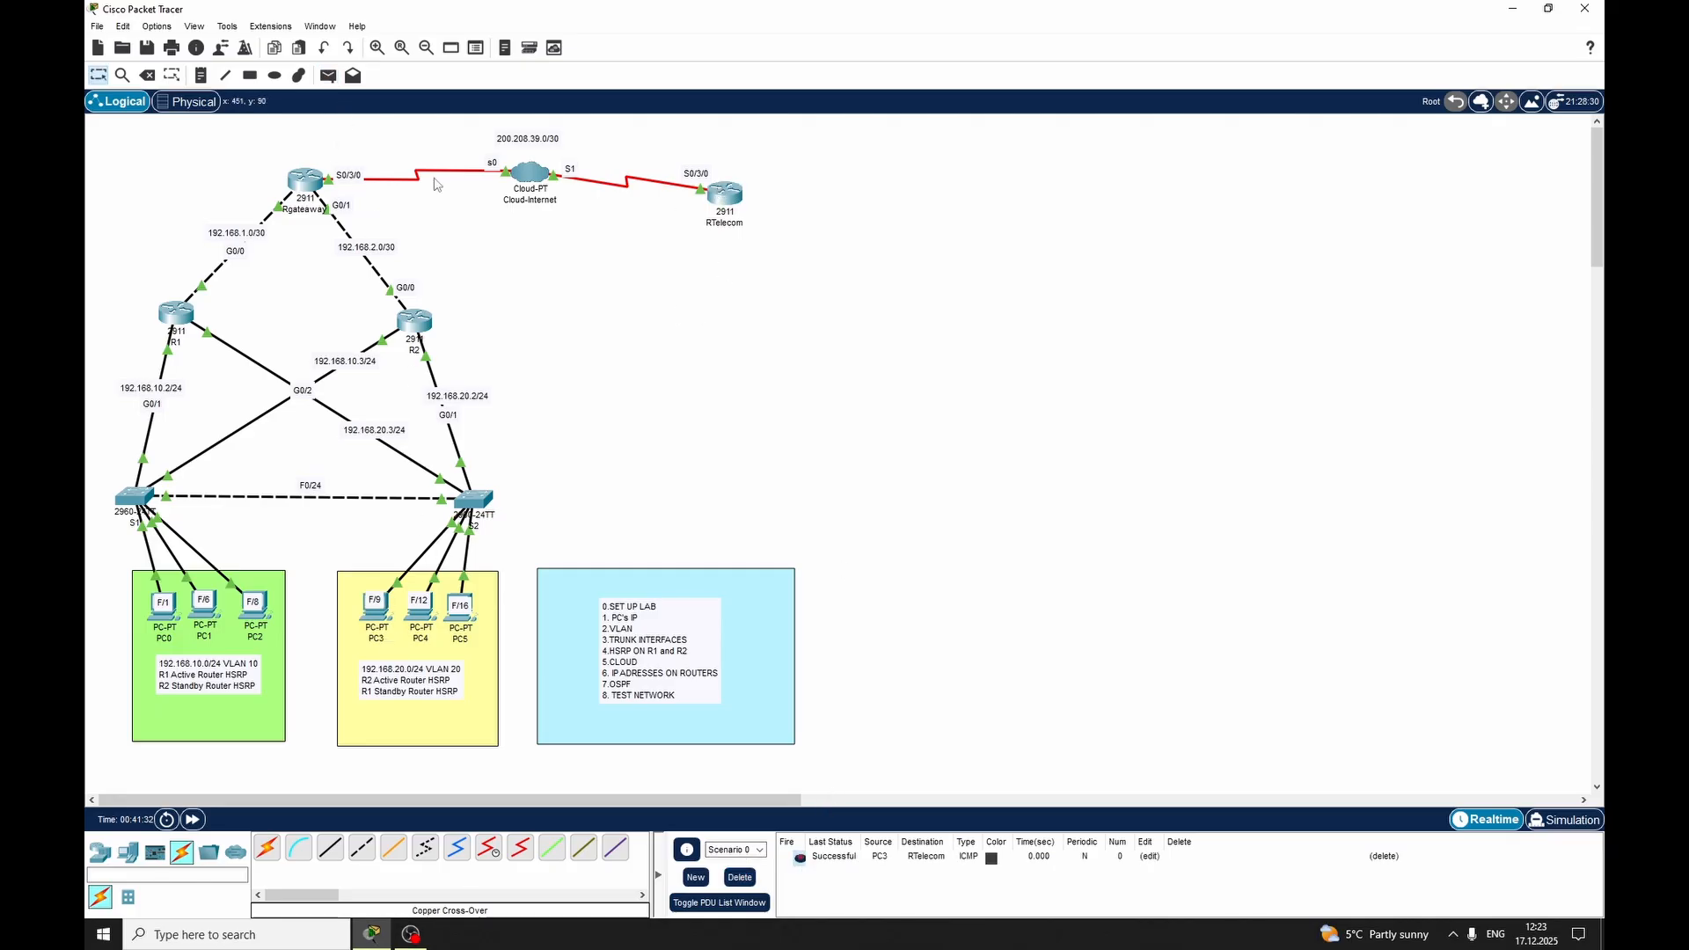
left_click(328, 75)
left_click(723, 193)
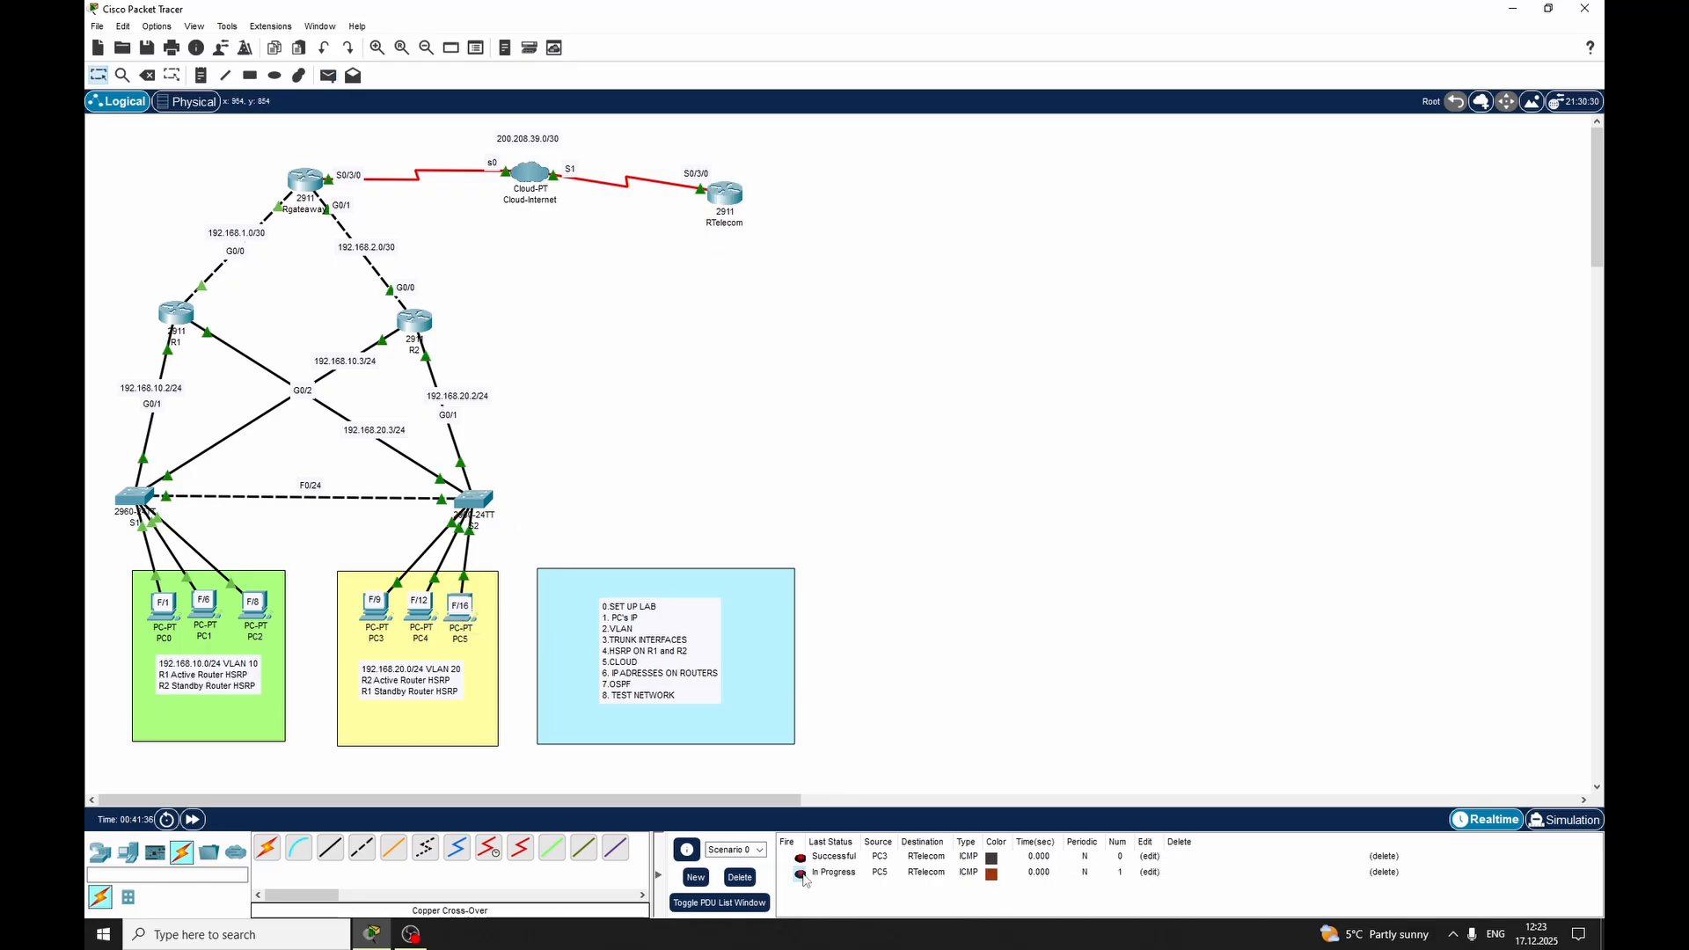
left_click(739, 876)
Test inter-VLAN routing with simple PDUs from PC3 to PC2 and from PC5 to PC0, and clear the PDU list
left_click(328, 76)
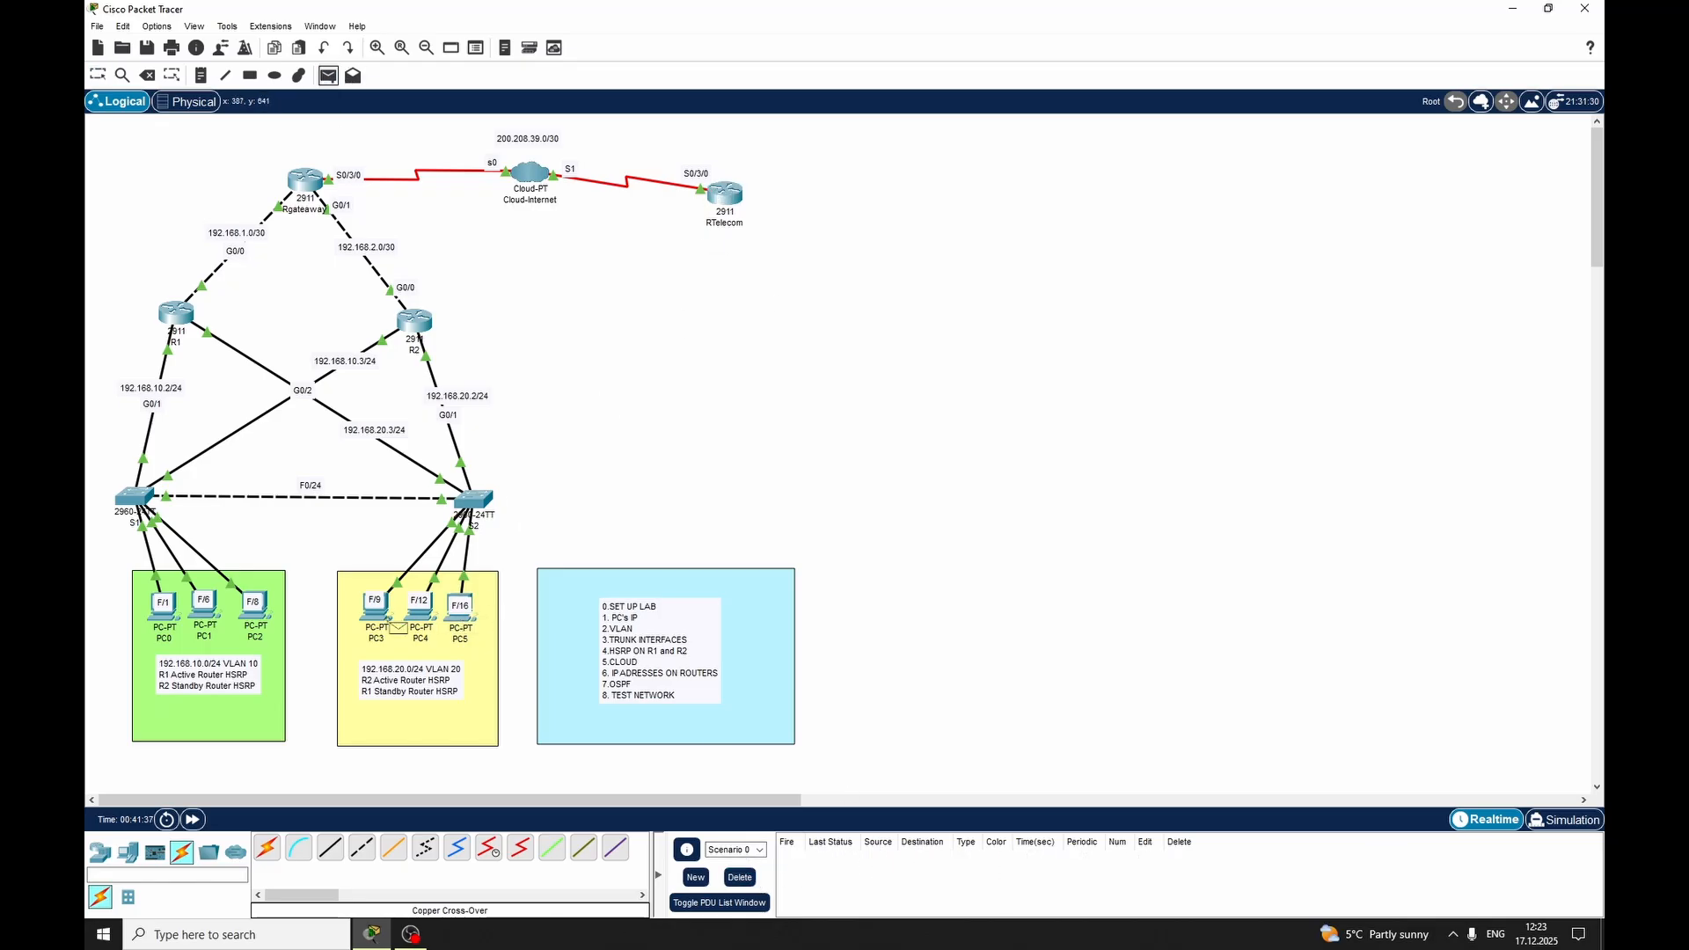
left_click(376, 607)
left_click(253, 605)
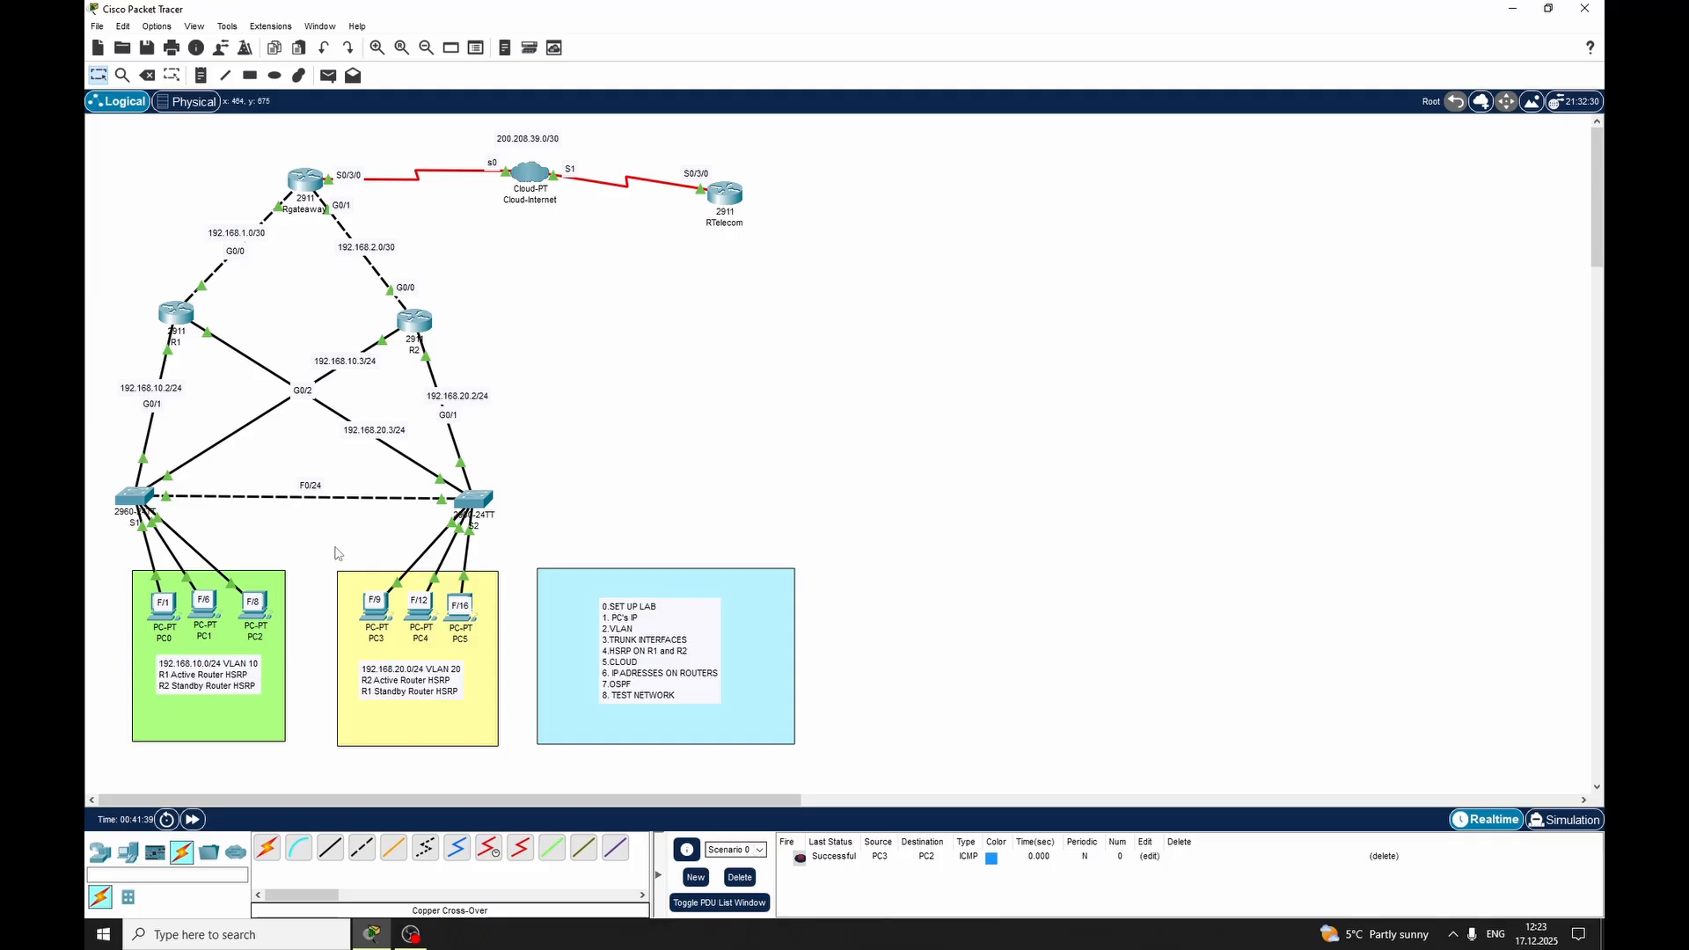
left_click(328, 75)
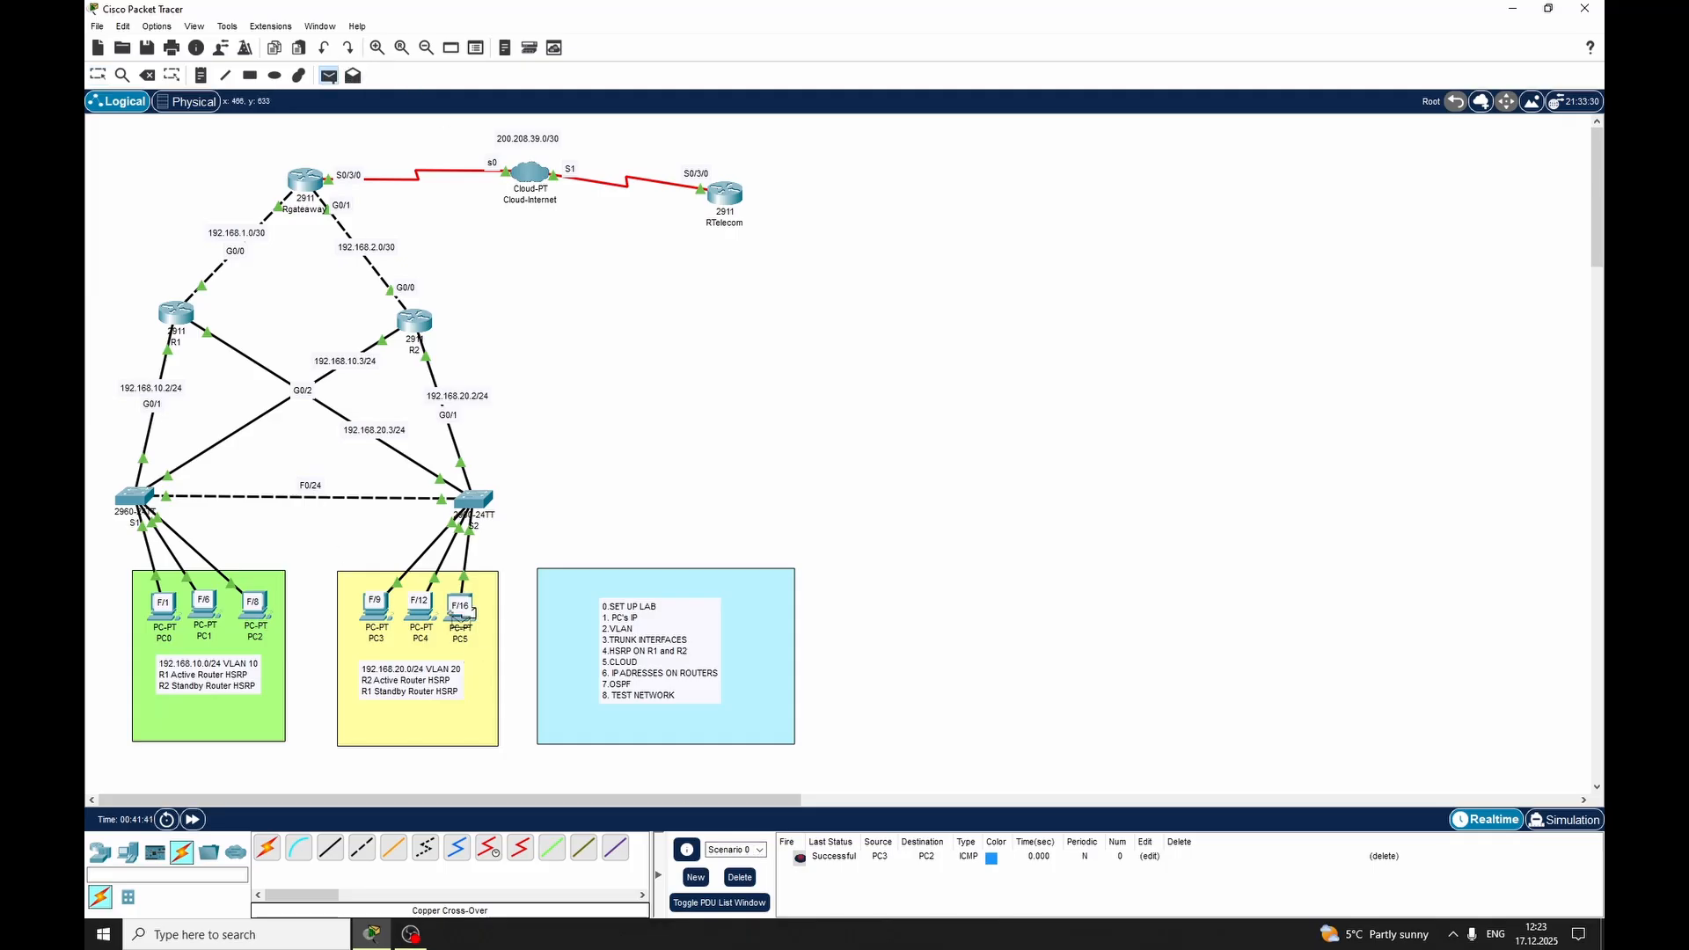
left_click(460, 606)
left_click(164, 605)
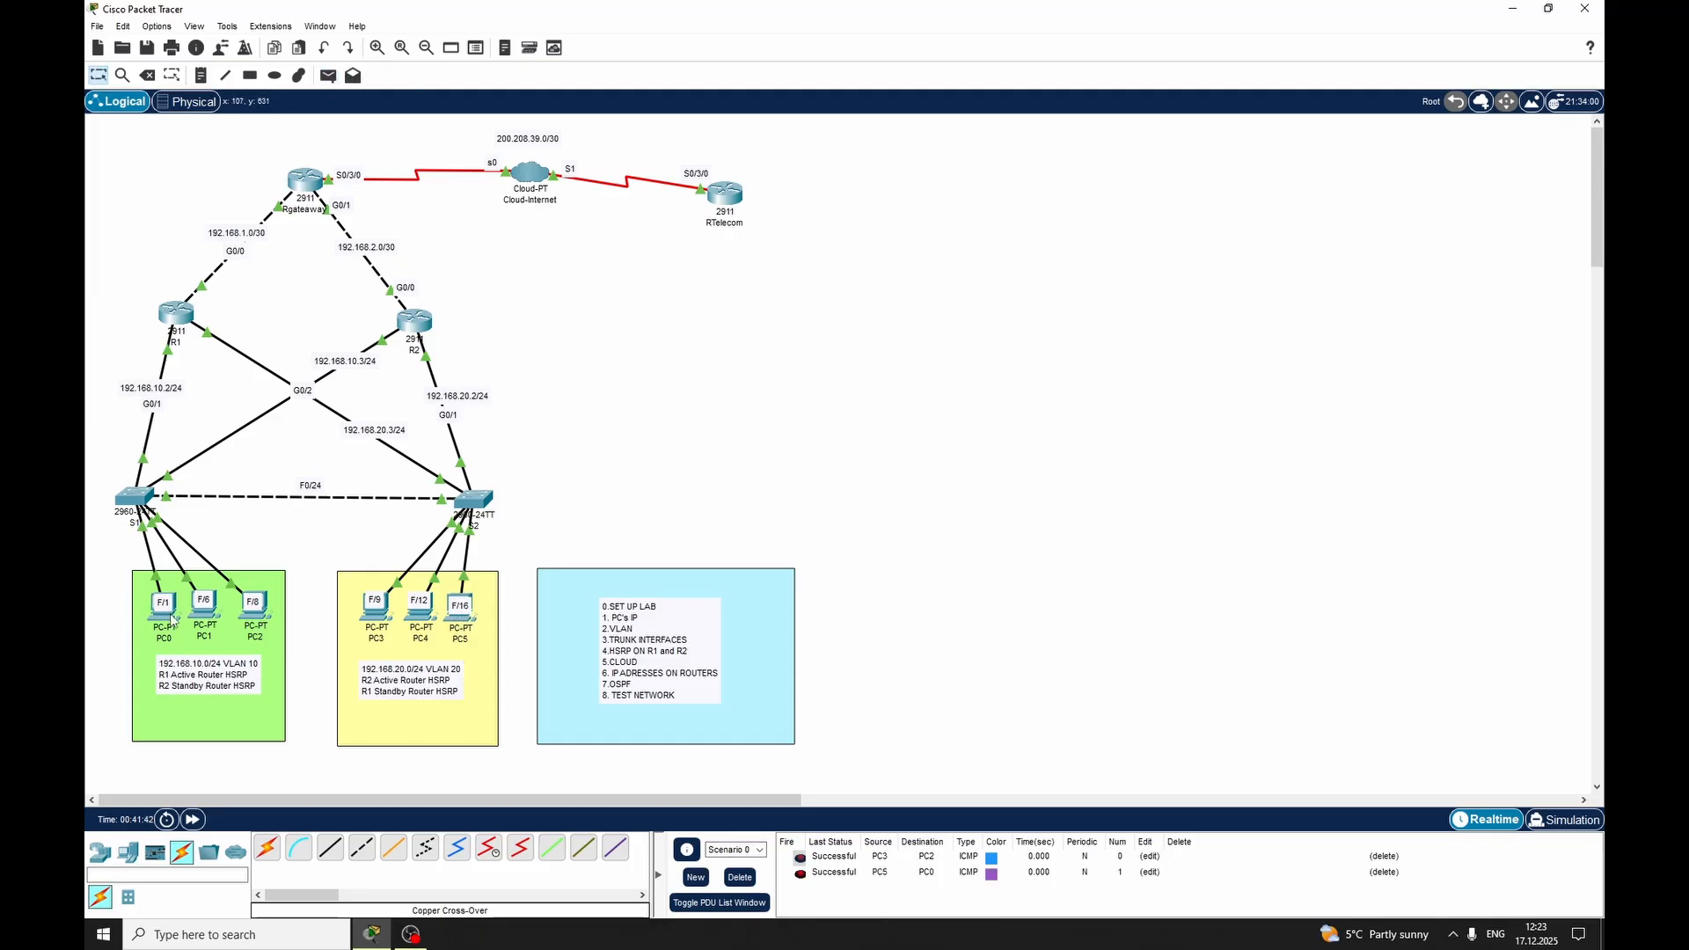
left_click(741, 878)
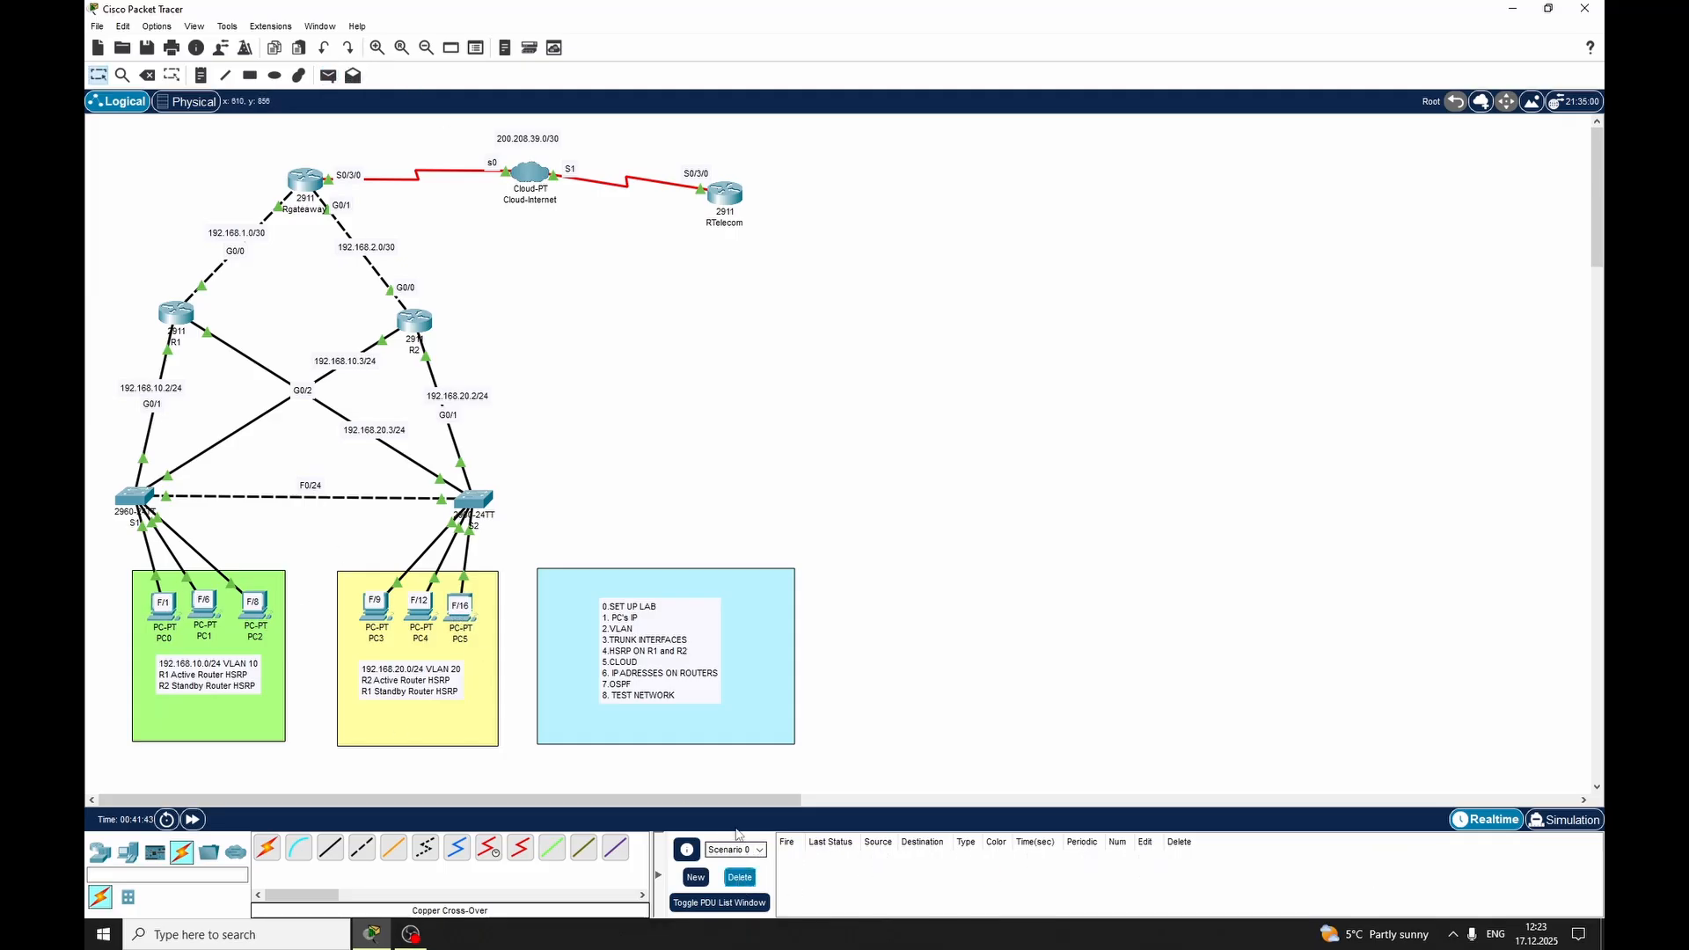
Open PC0's command prompt beside the topology, ping 200.208.39.0 and interrupt the ping
left_click(161, 615)
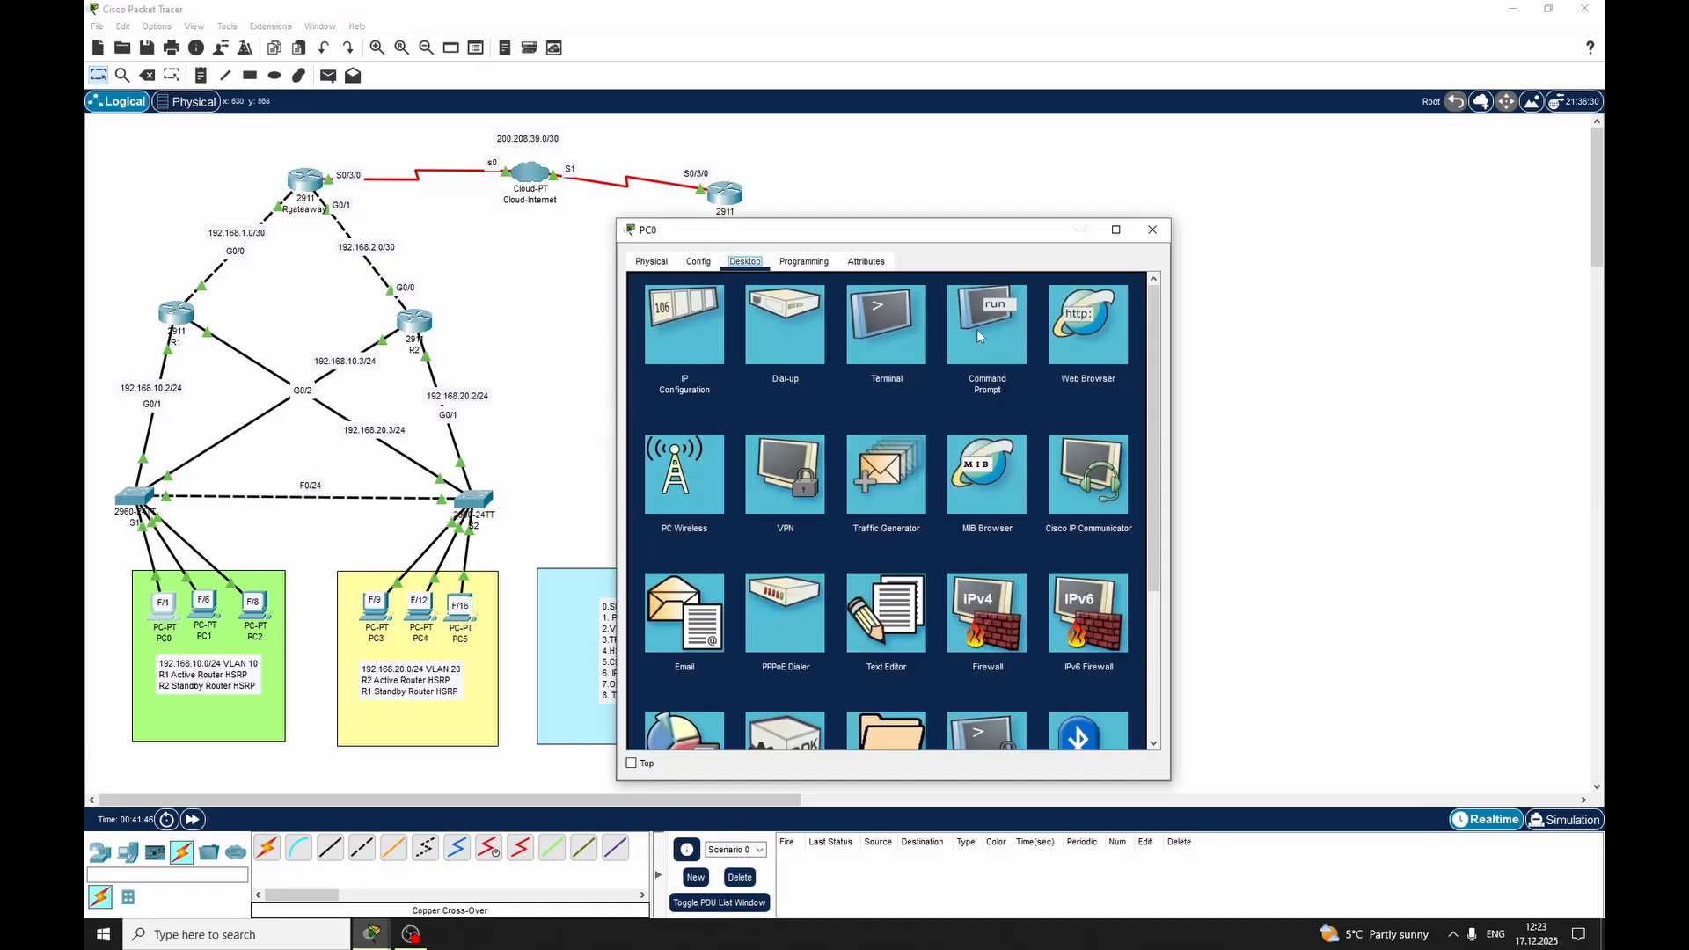
left_click(978, 334)
left_click_drag(908, 232, 1142, 167)
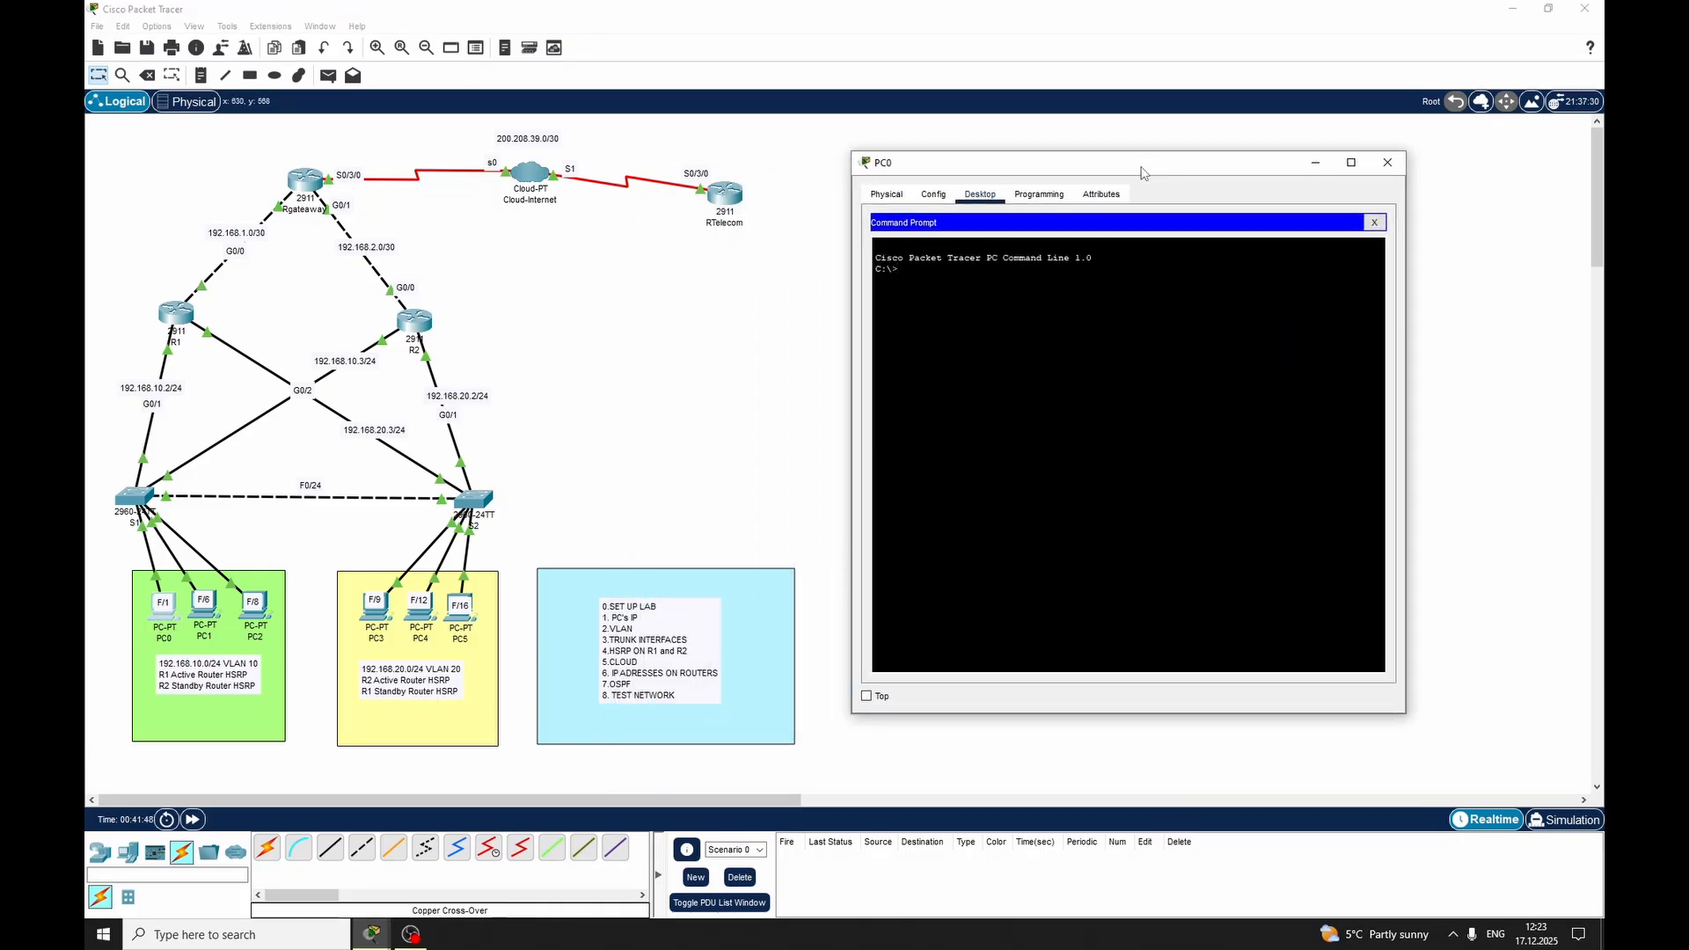
type("piong")
type("g")
type(" 200.208.39")
type(".0")
key("Return")
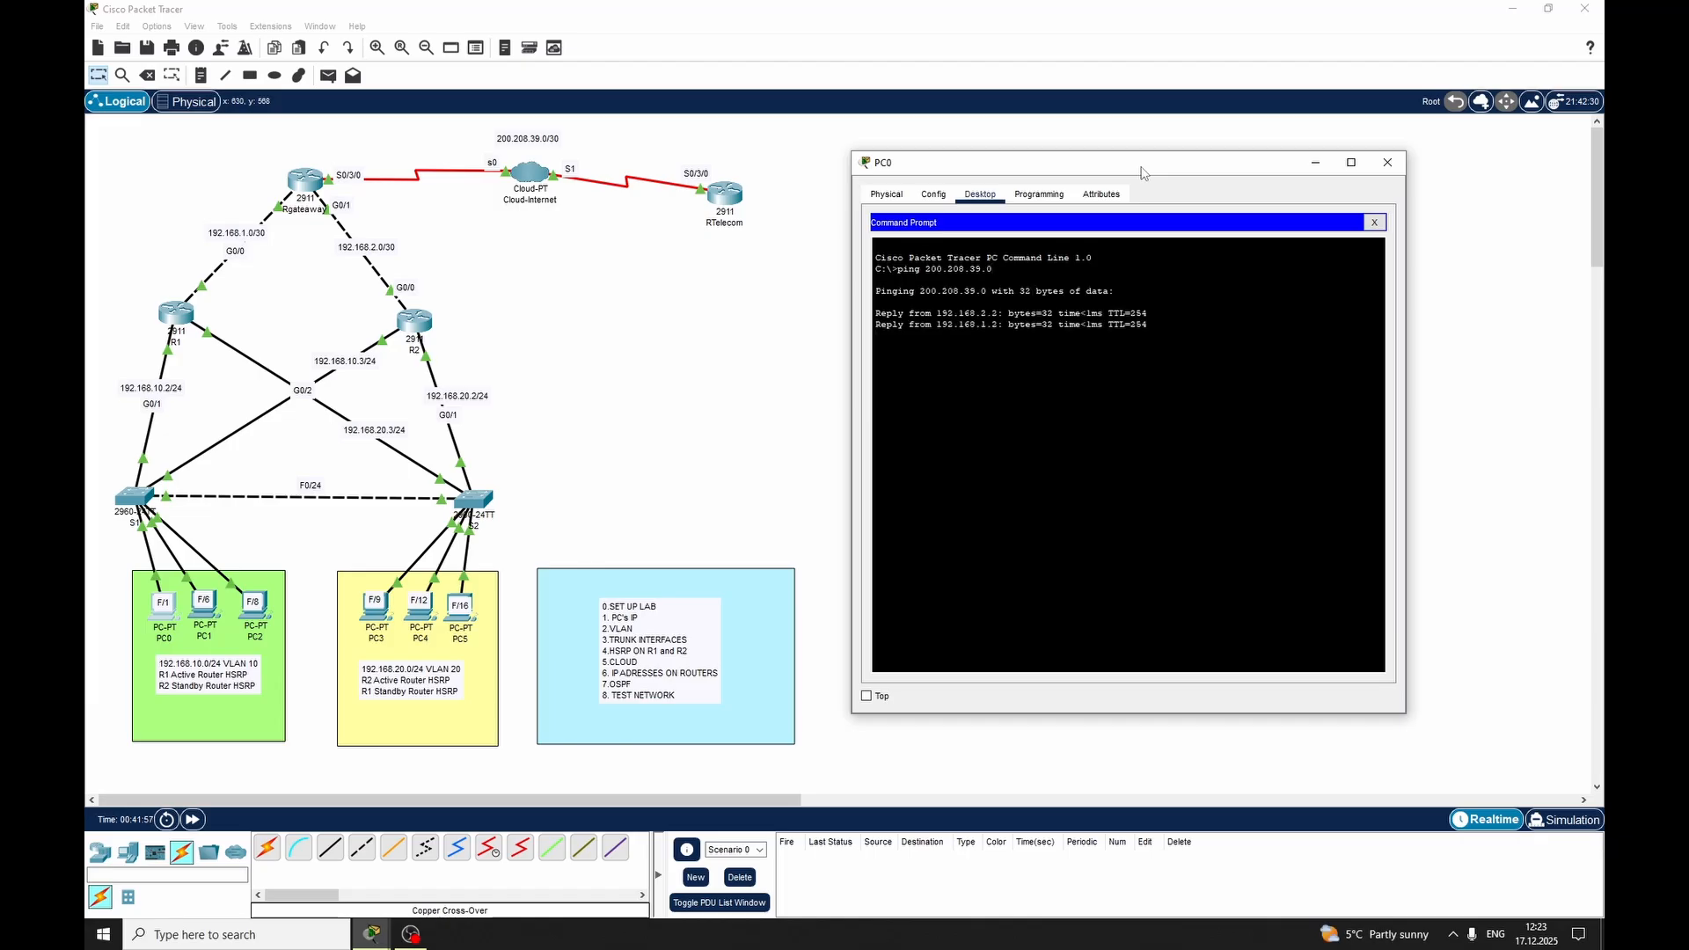
key("ctrl+c")
Ping 200.208.39.2 from PC0 and examine the replies
key("Up")
type("2")
key("Return")
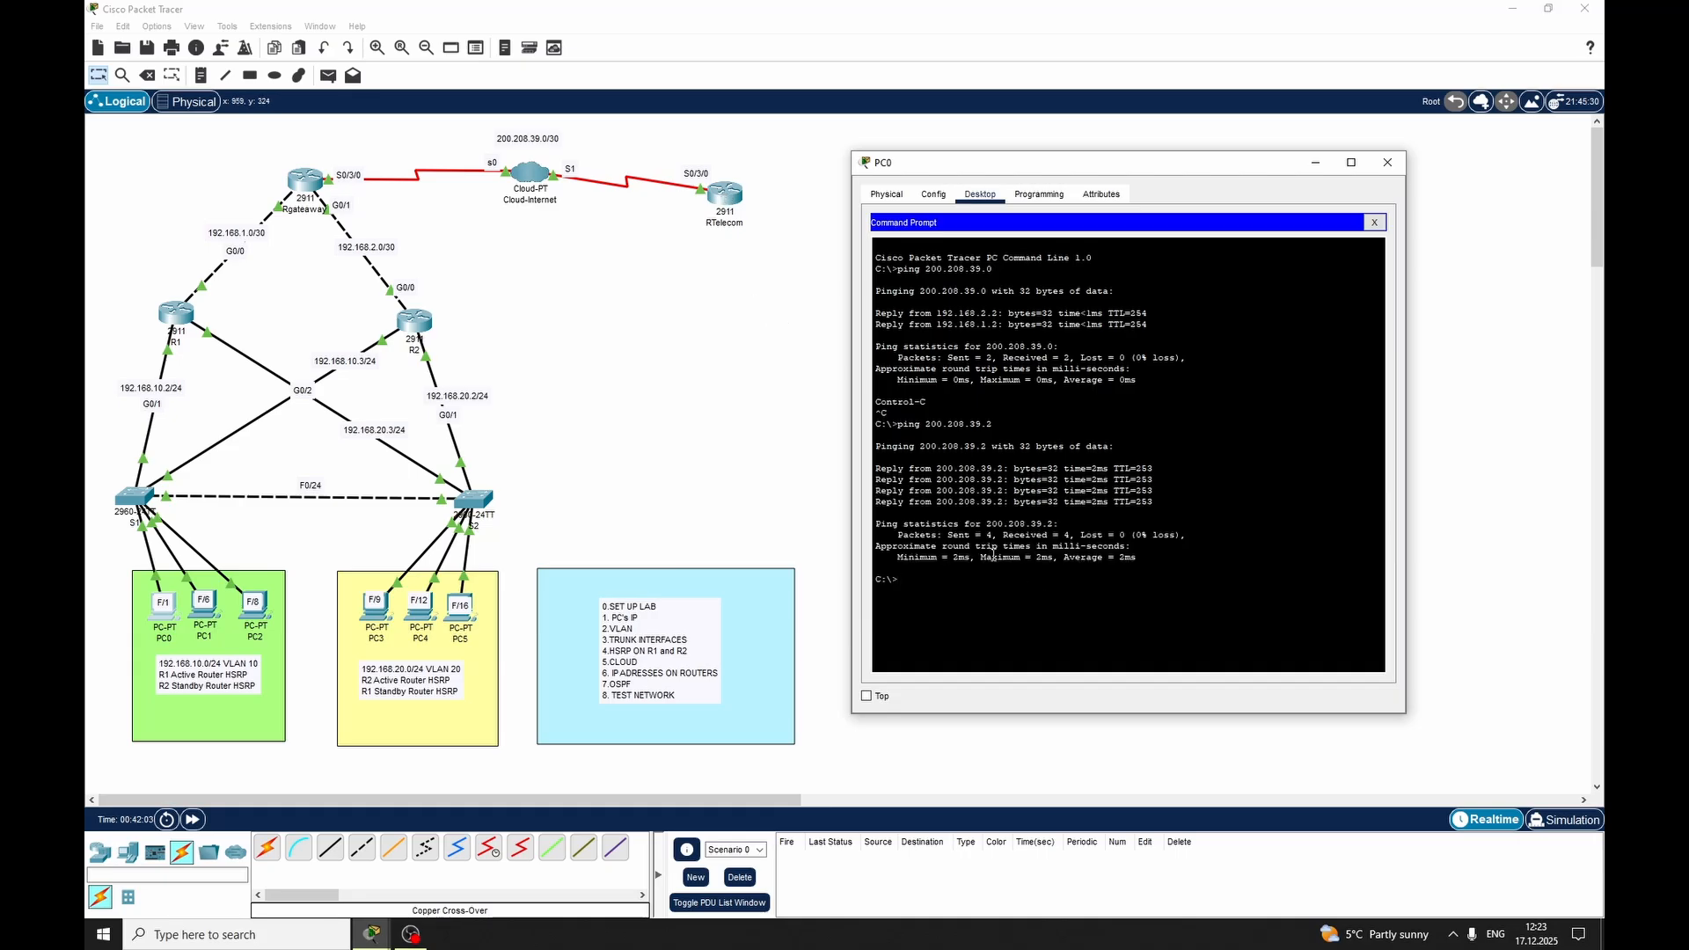
left_click_drag(948, 480, 1039, 500)
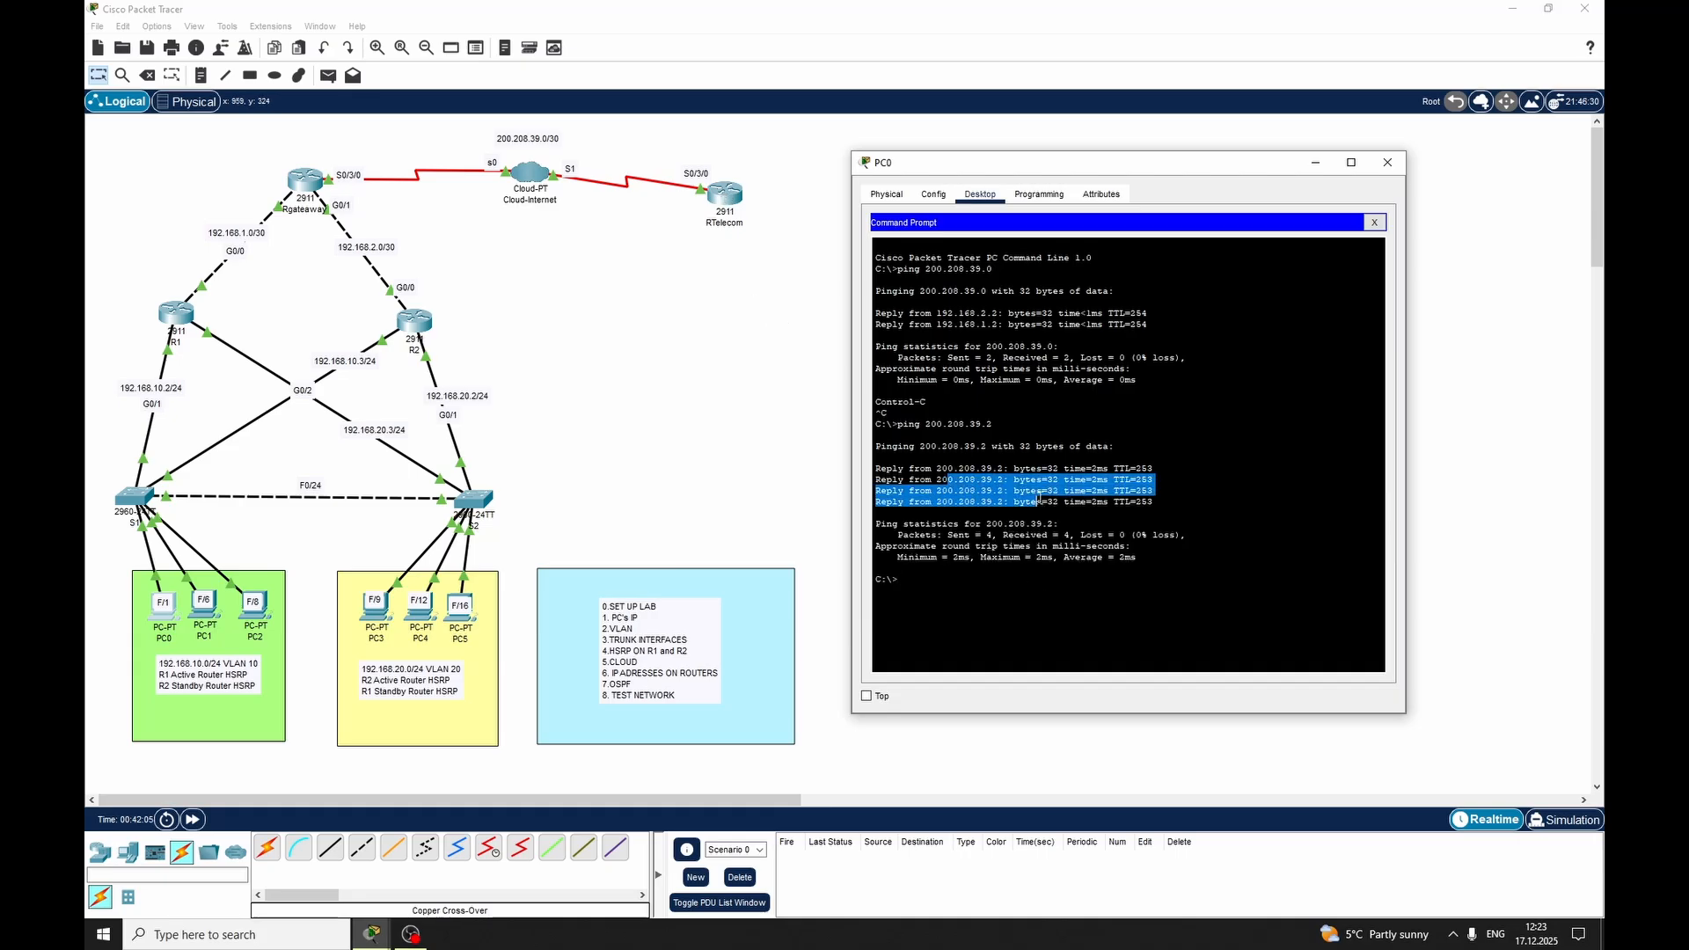
Trace the route from PC0 to 200.208.39.2 with tracert, examine the second hop and close PC0's window
left_click(986, 577)
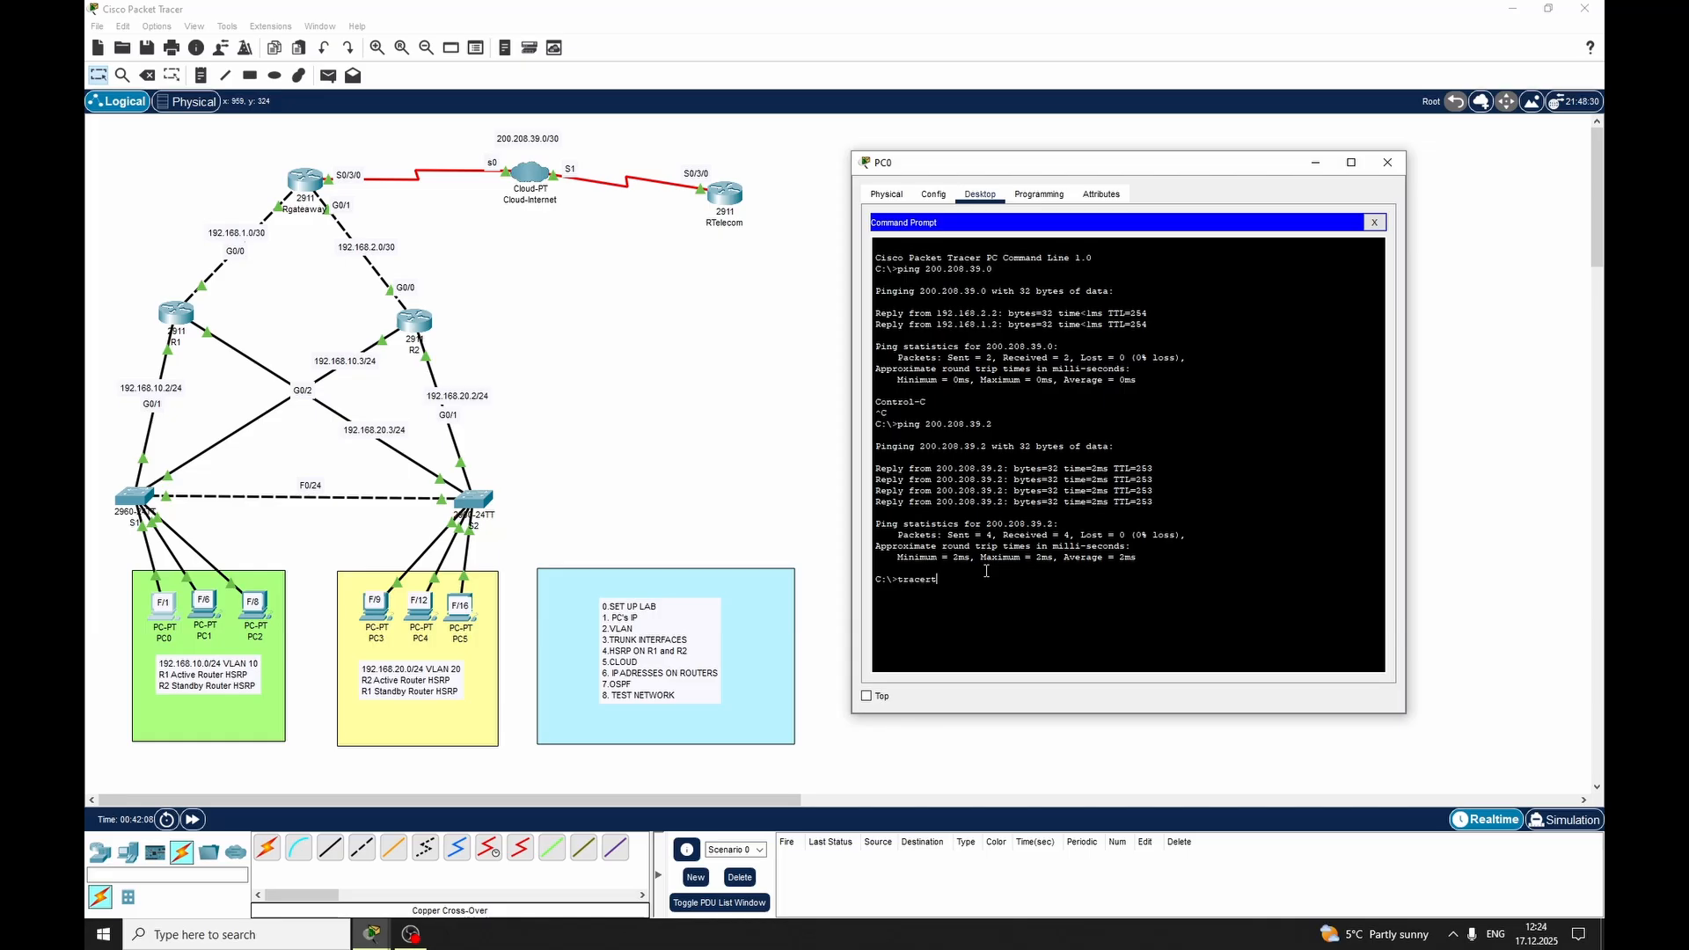
type("200.208.39.2")
key("Return")
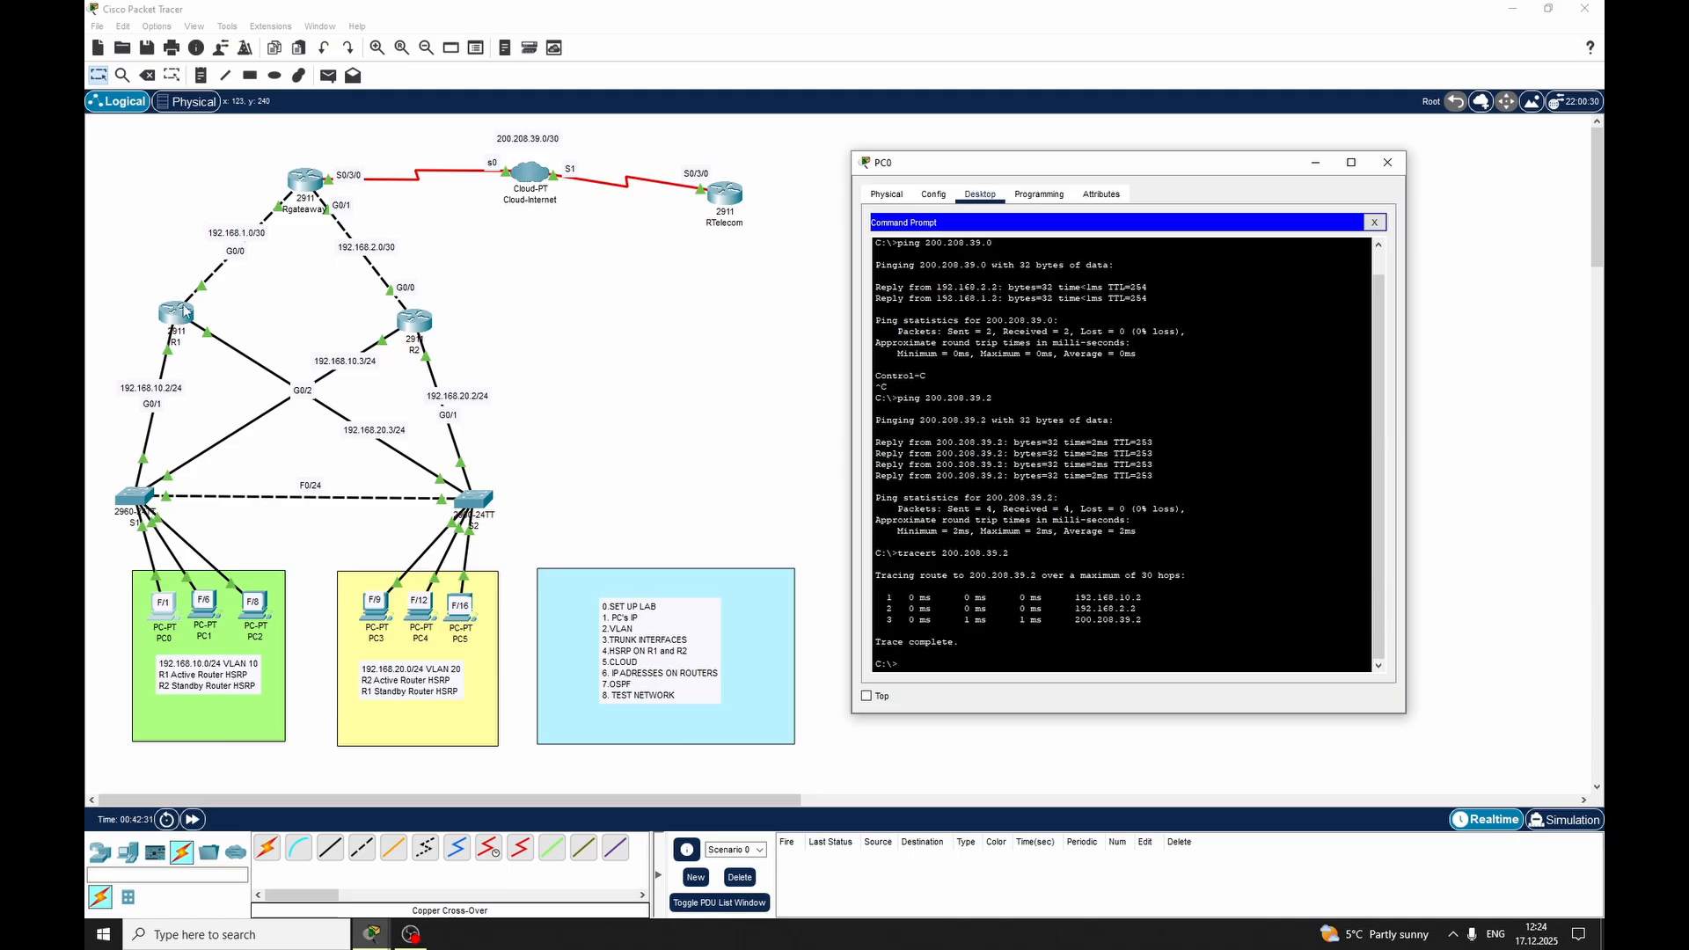
left_click_drag(1078, 608, 1138, 609)
left_click(1108, 649)
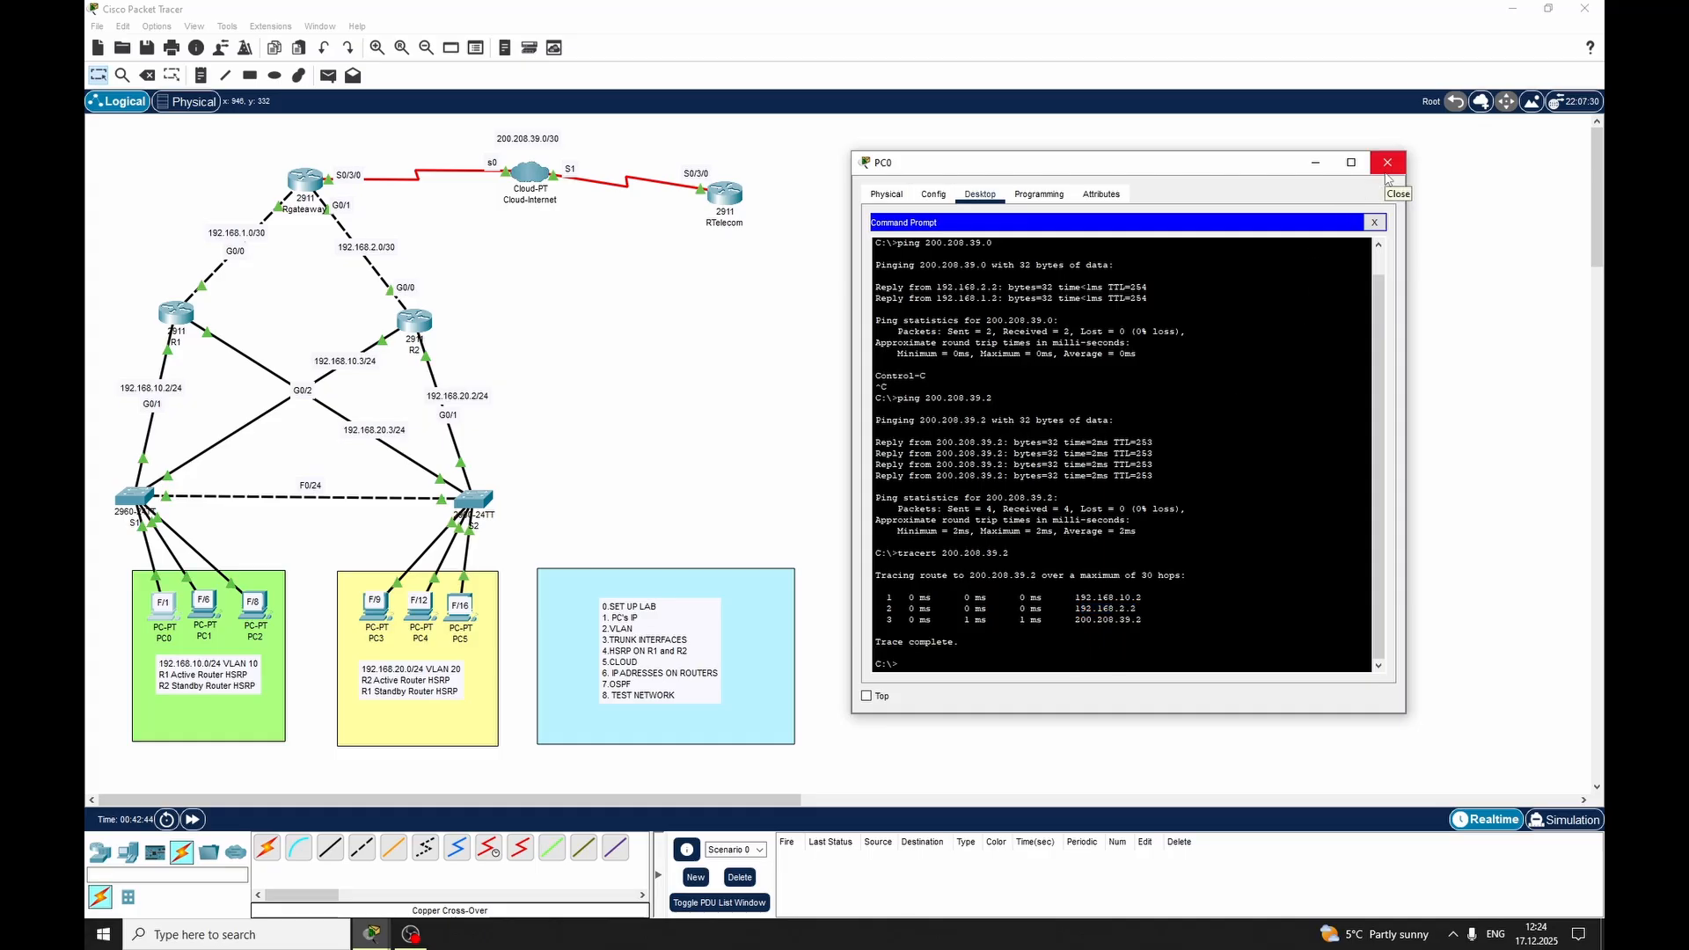
left_click(1386, 173)
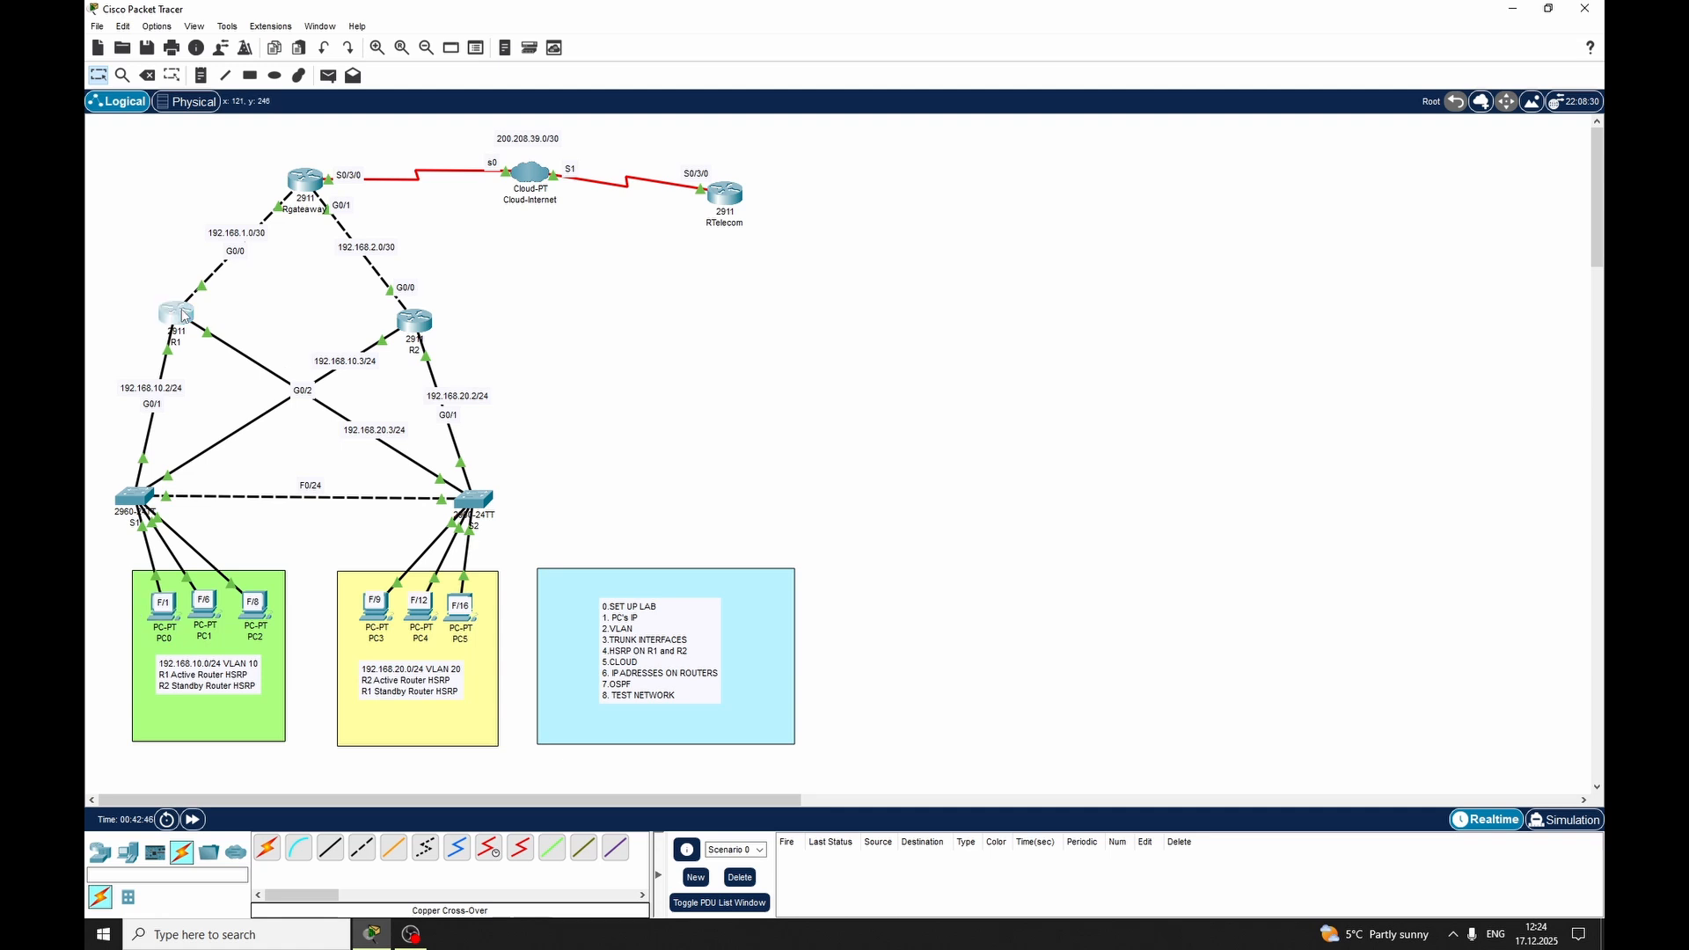
Open R1's command line and leave configuration mode with the end command
left_click(184, 315)
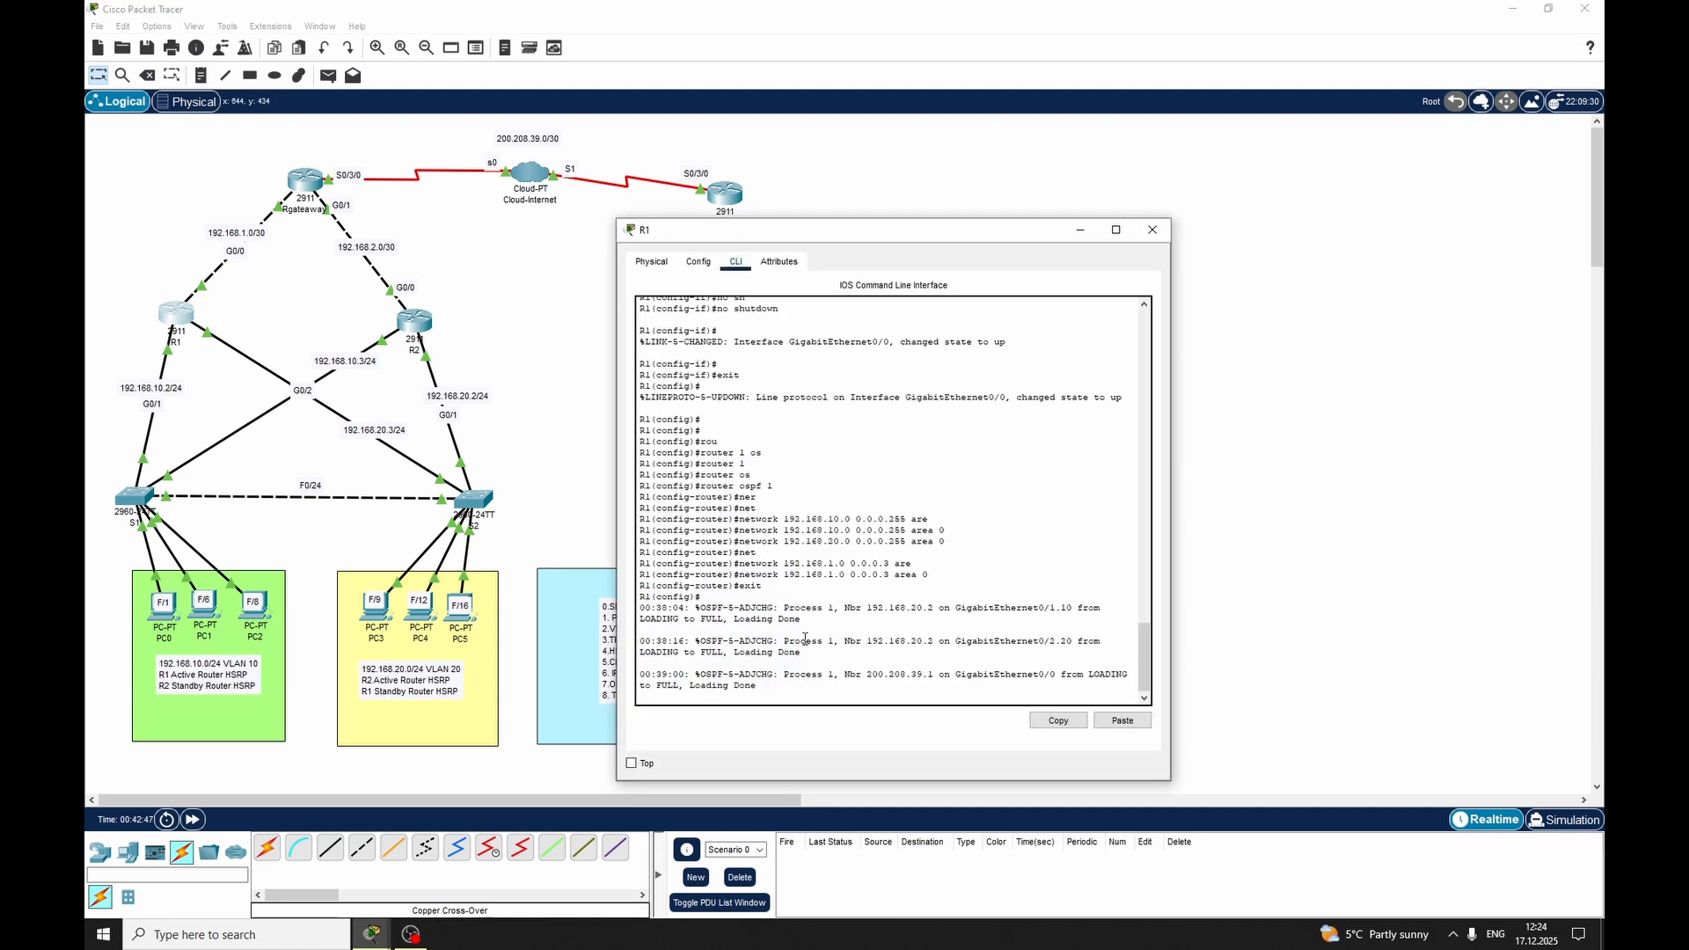
key("Return")
key("Return")
key("Return")
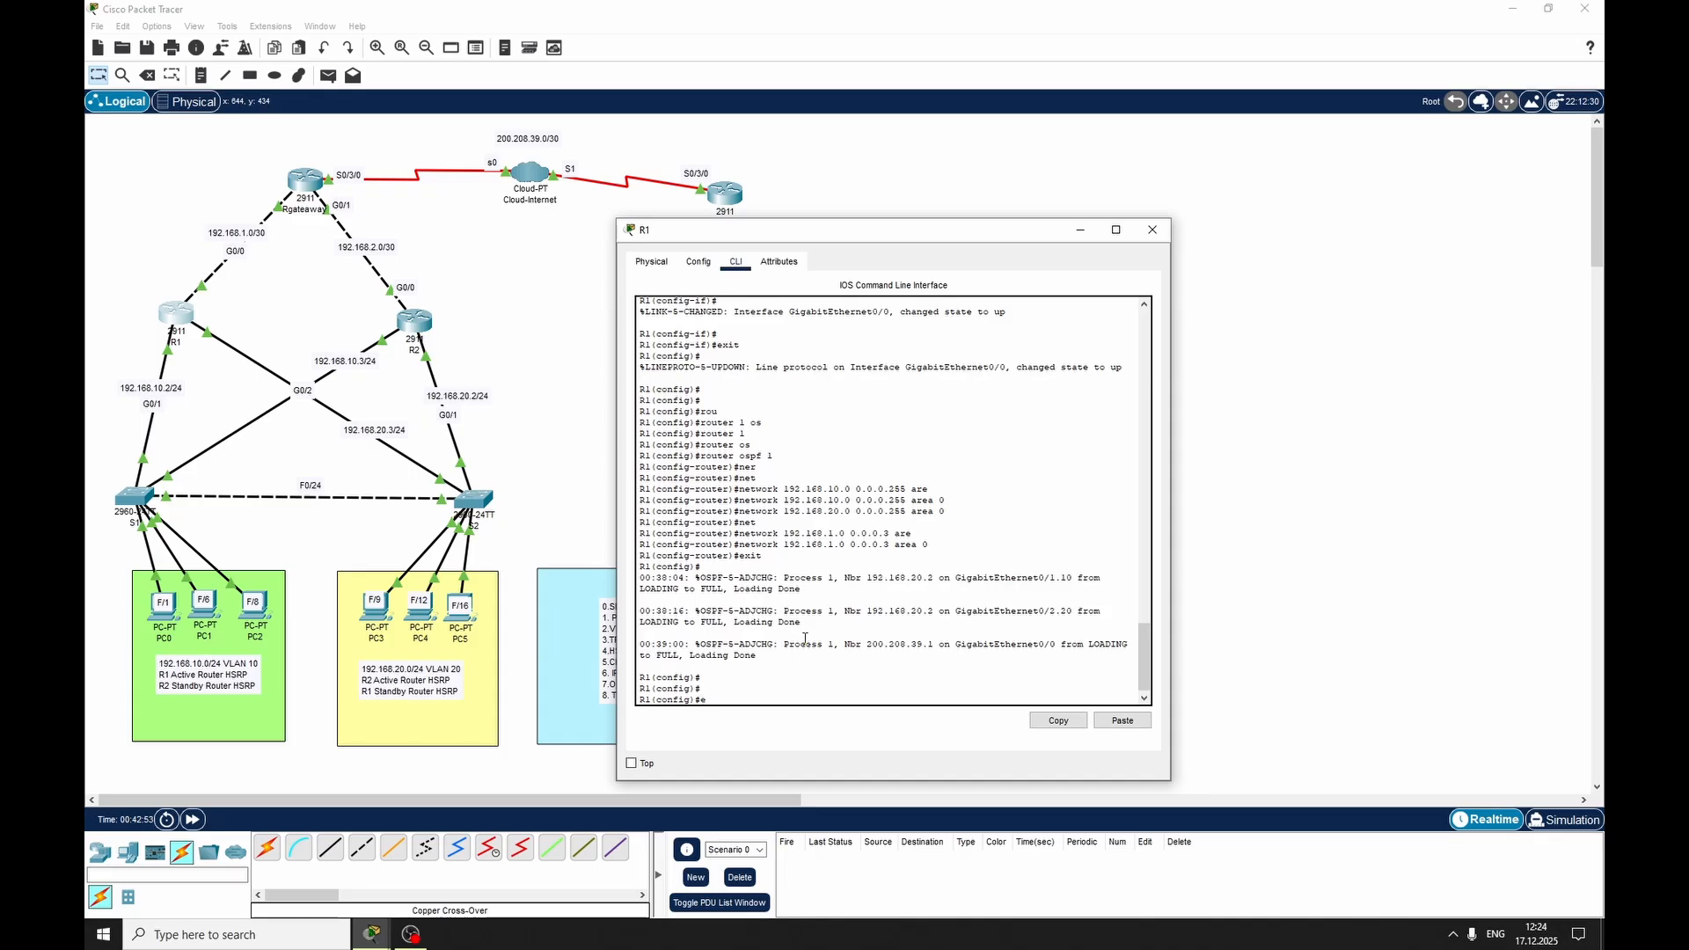
type("nd")
key("Return")
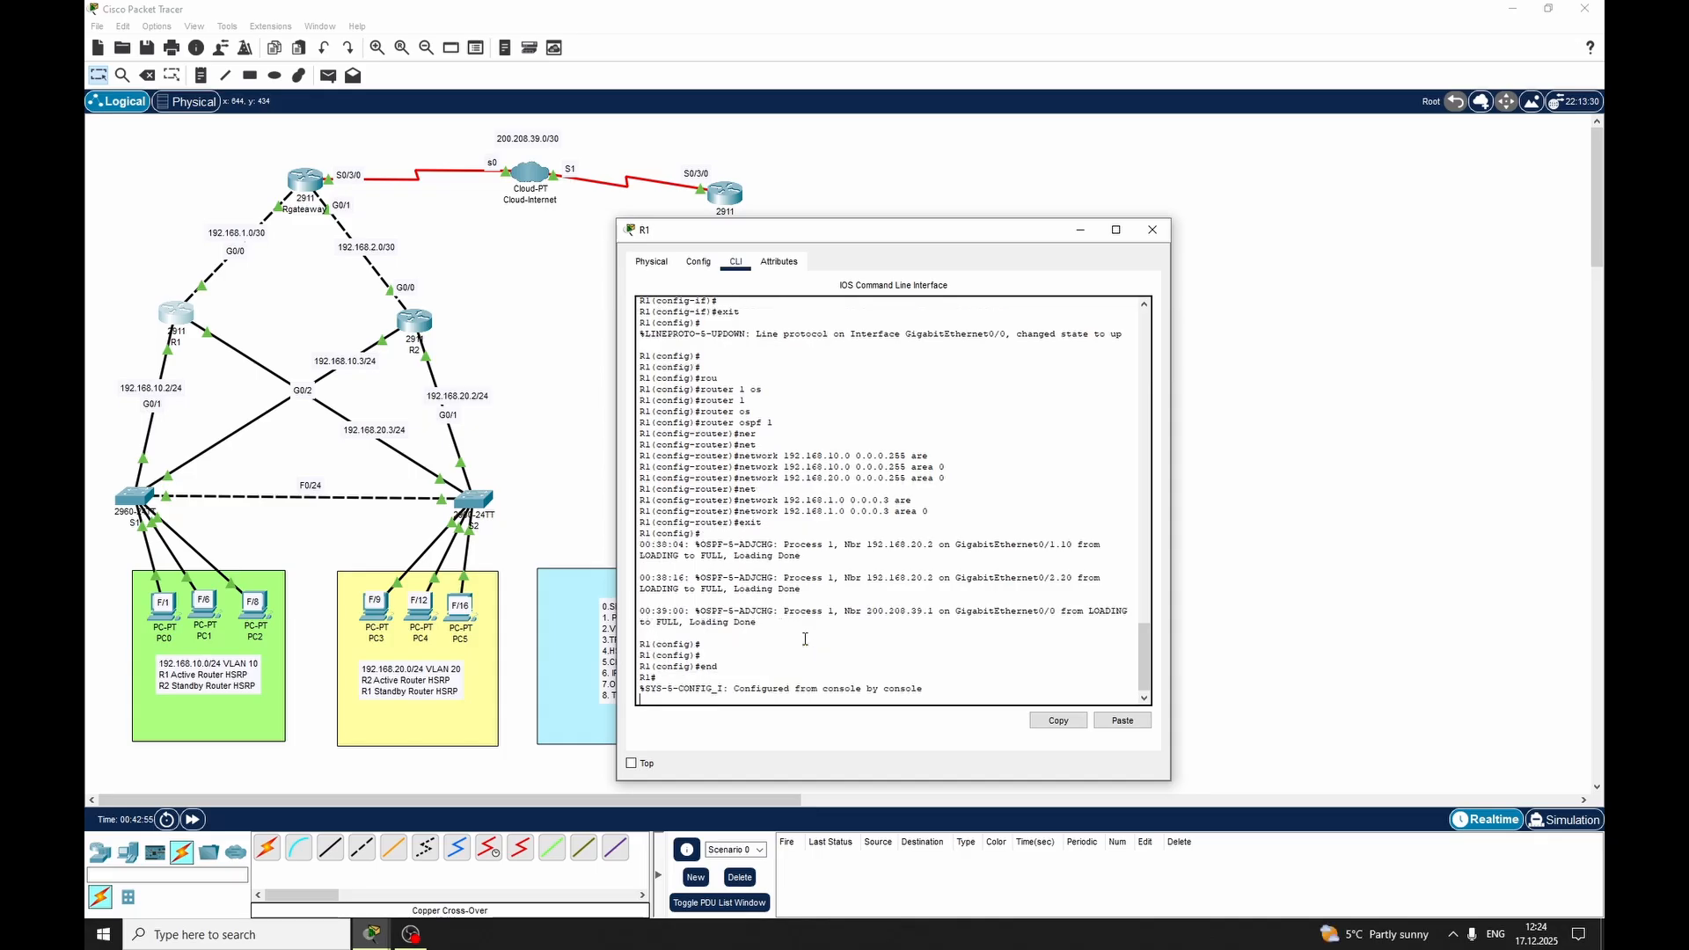
Reload R1, agreeing to save its modified configuration and confirming the reload
type("wre")
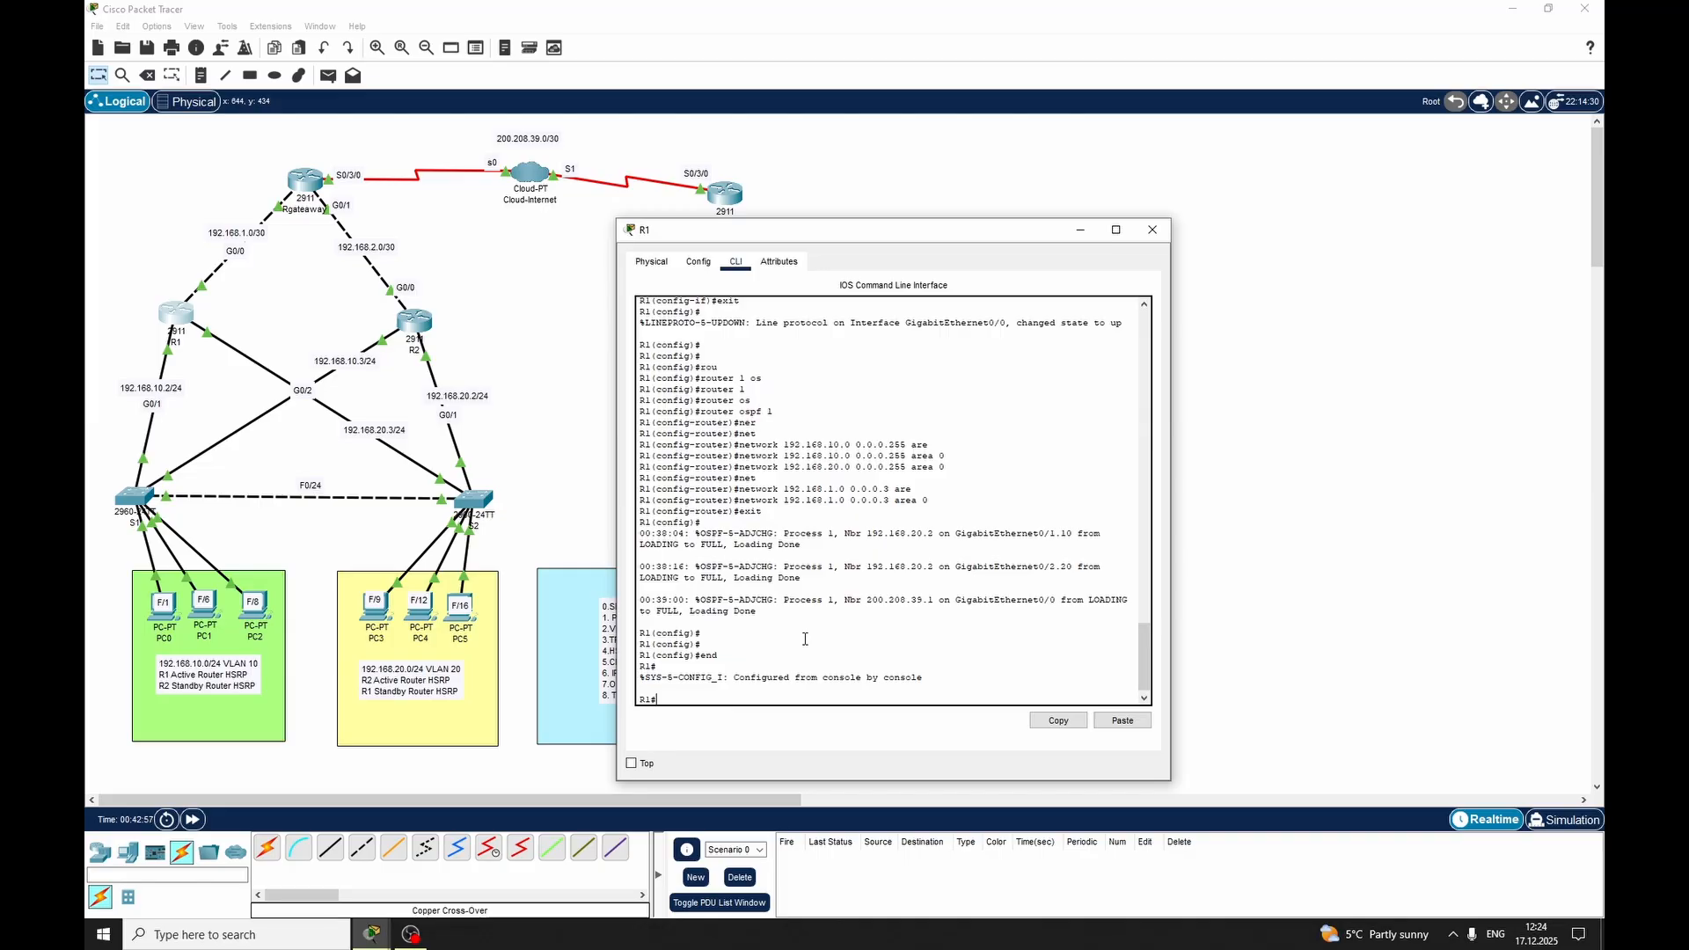
key("BackSpace")
type("rel")
key("Tab")
key("Return")
type("yes")
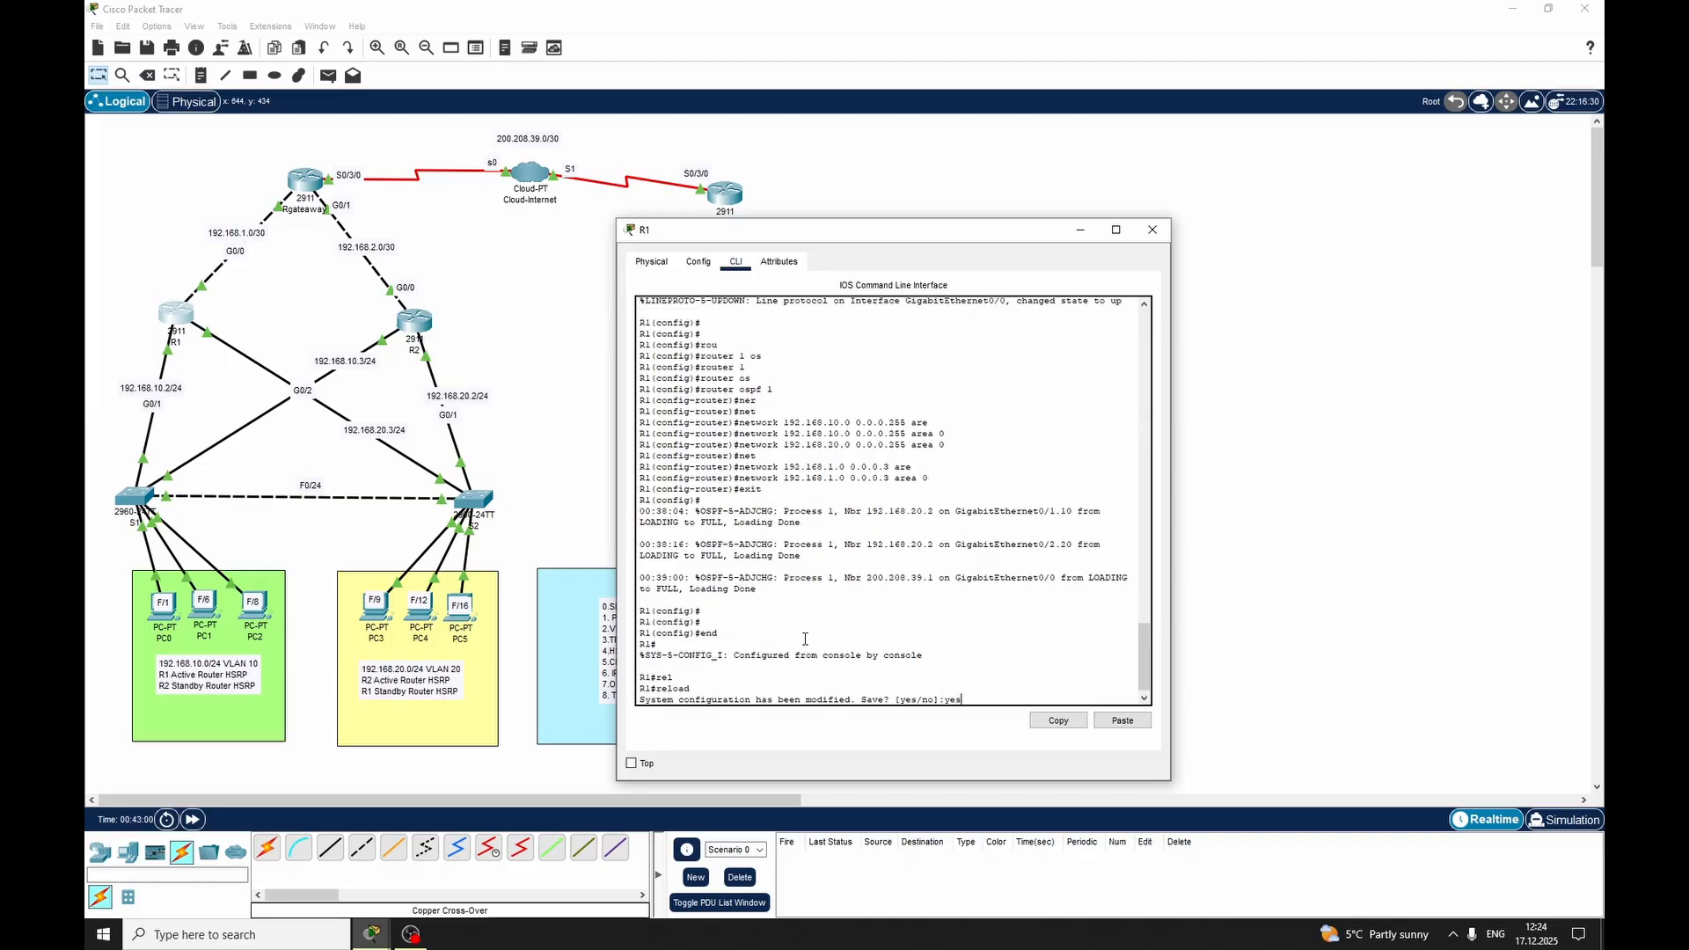
key("Return")
type("y")
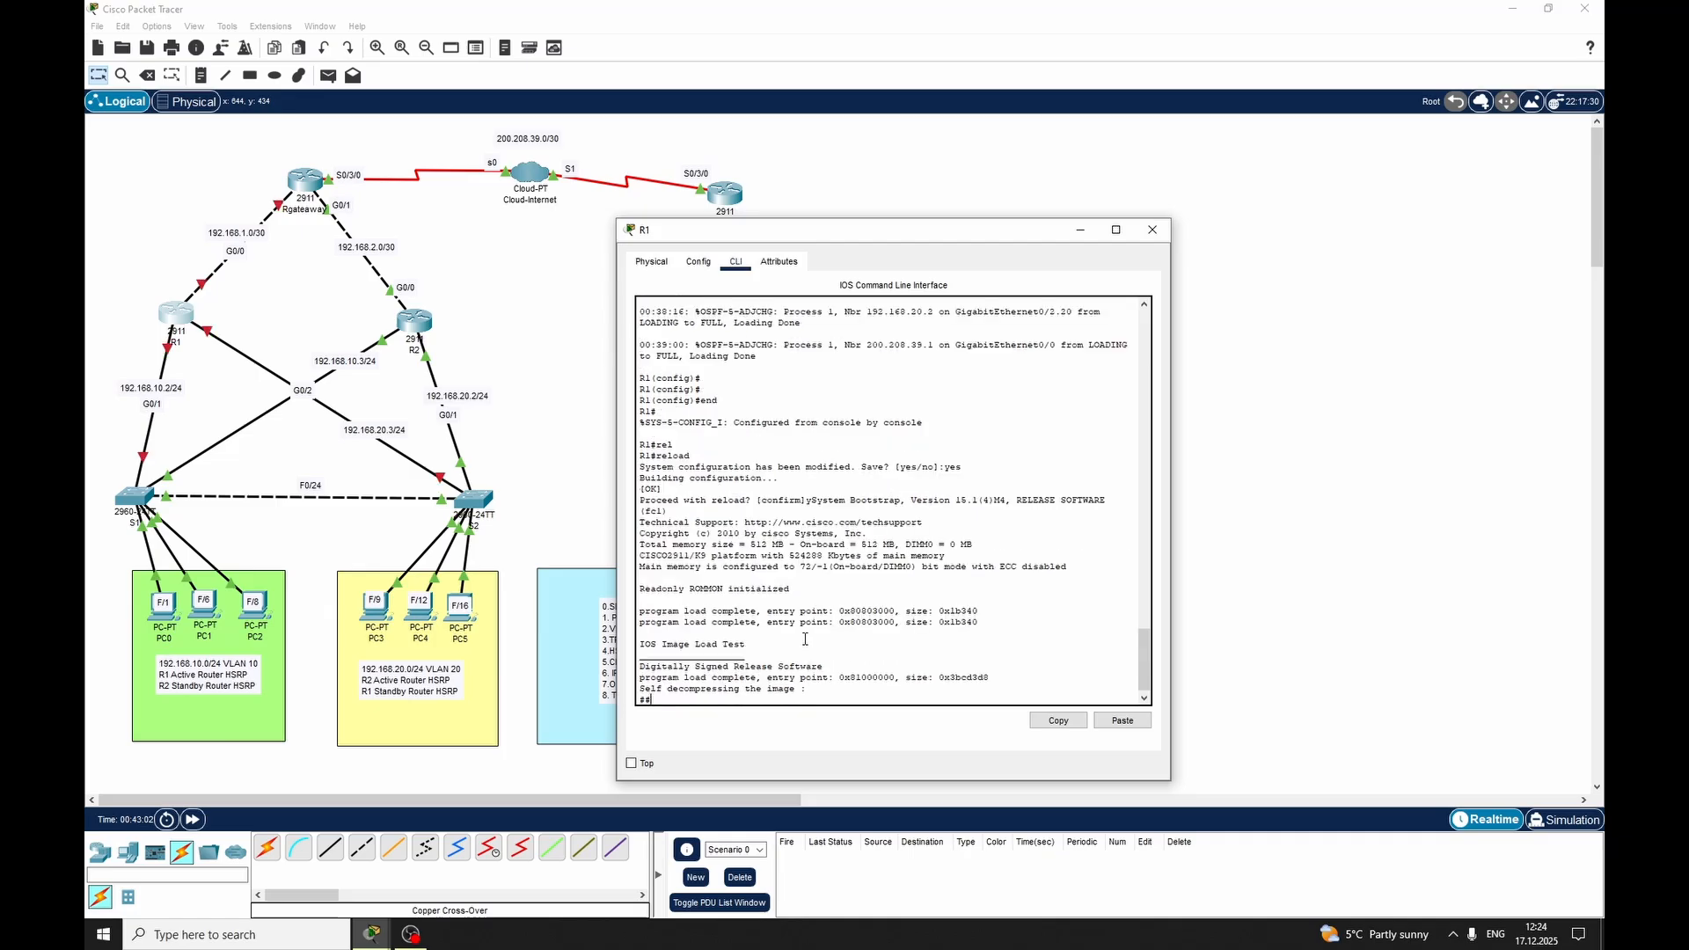
Minimize R1's window and open PC0's desktop applications
left_click(1080, 229)
left_click(164, 608)
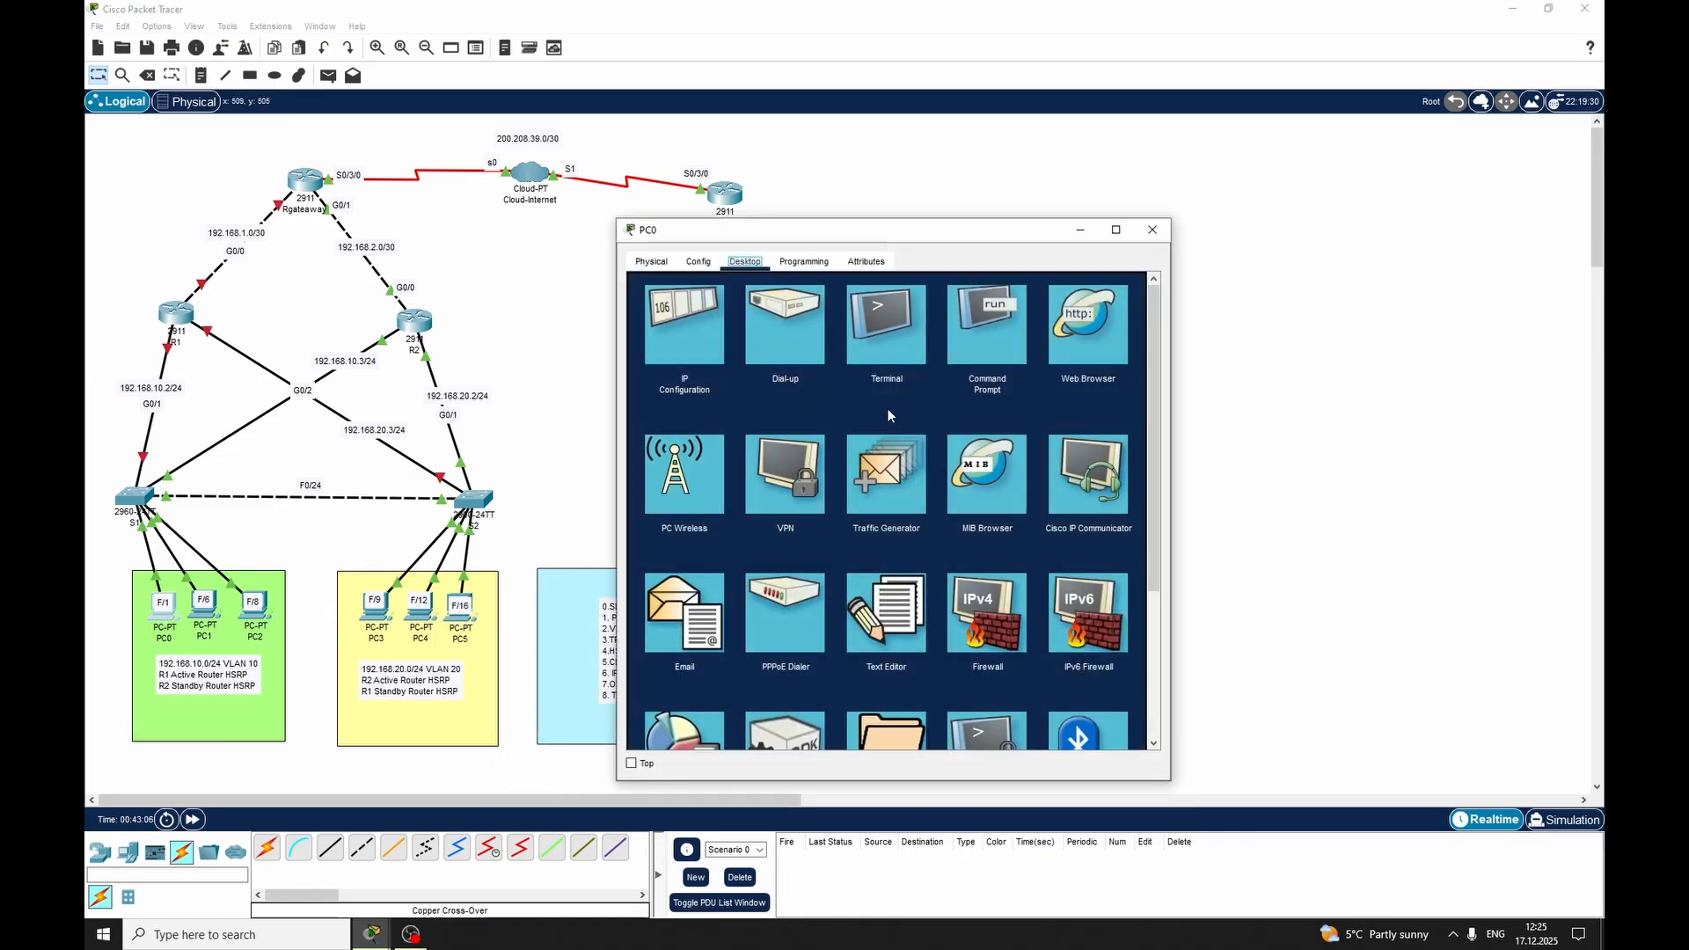
left_click(704, 318)
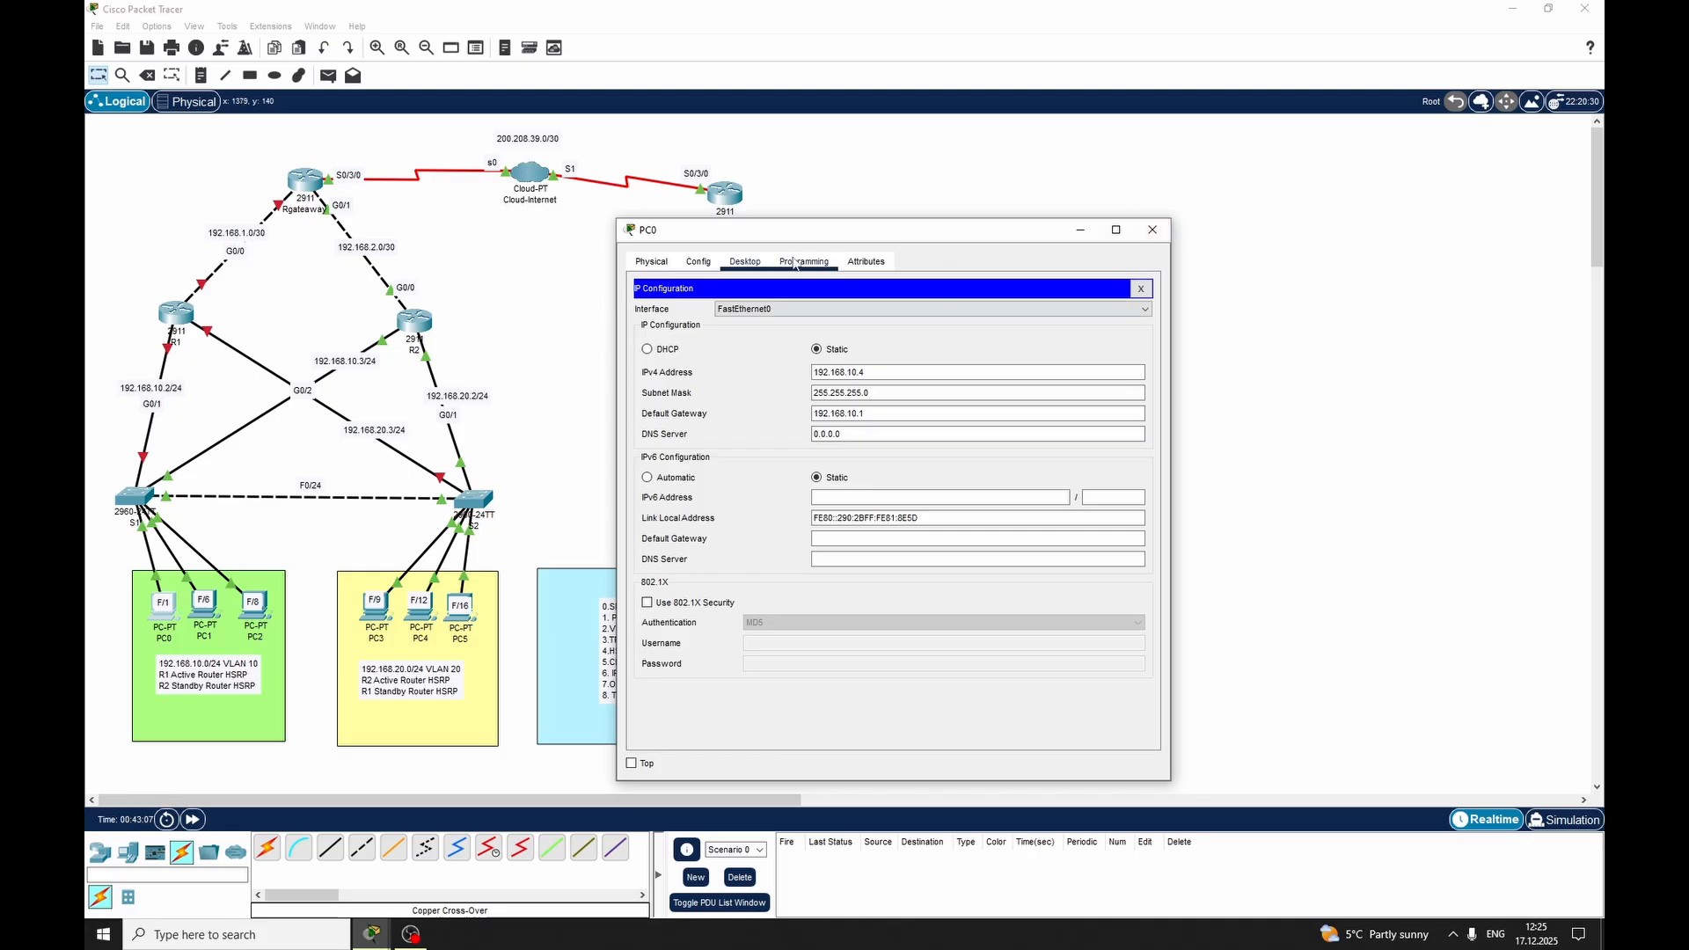
left_click(708, 261)
left_click(652, 261)
left_click(745, 262)
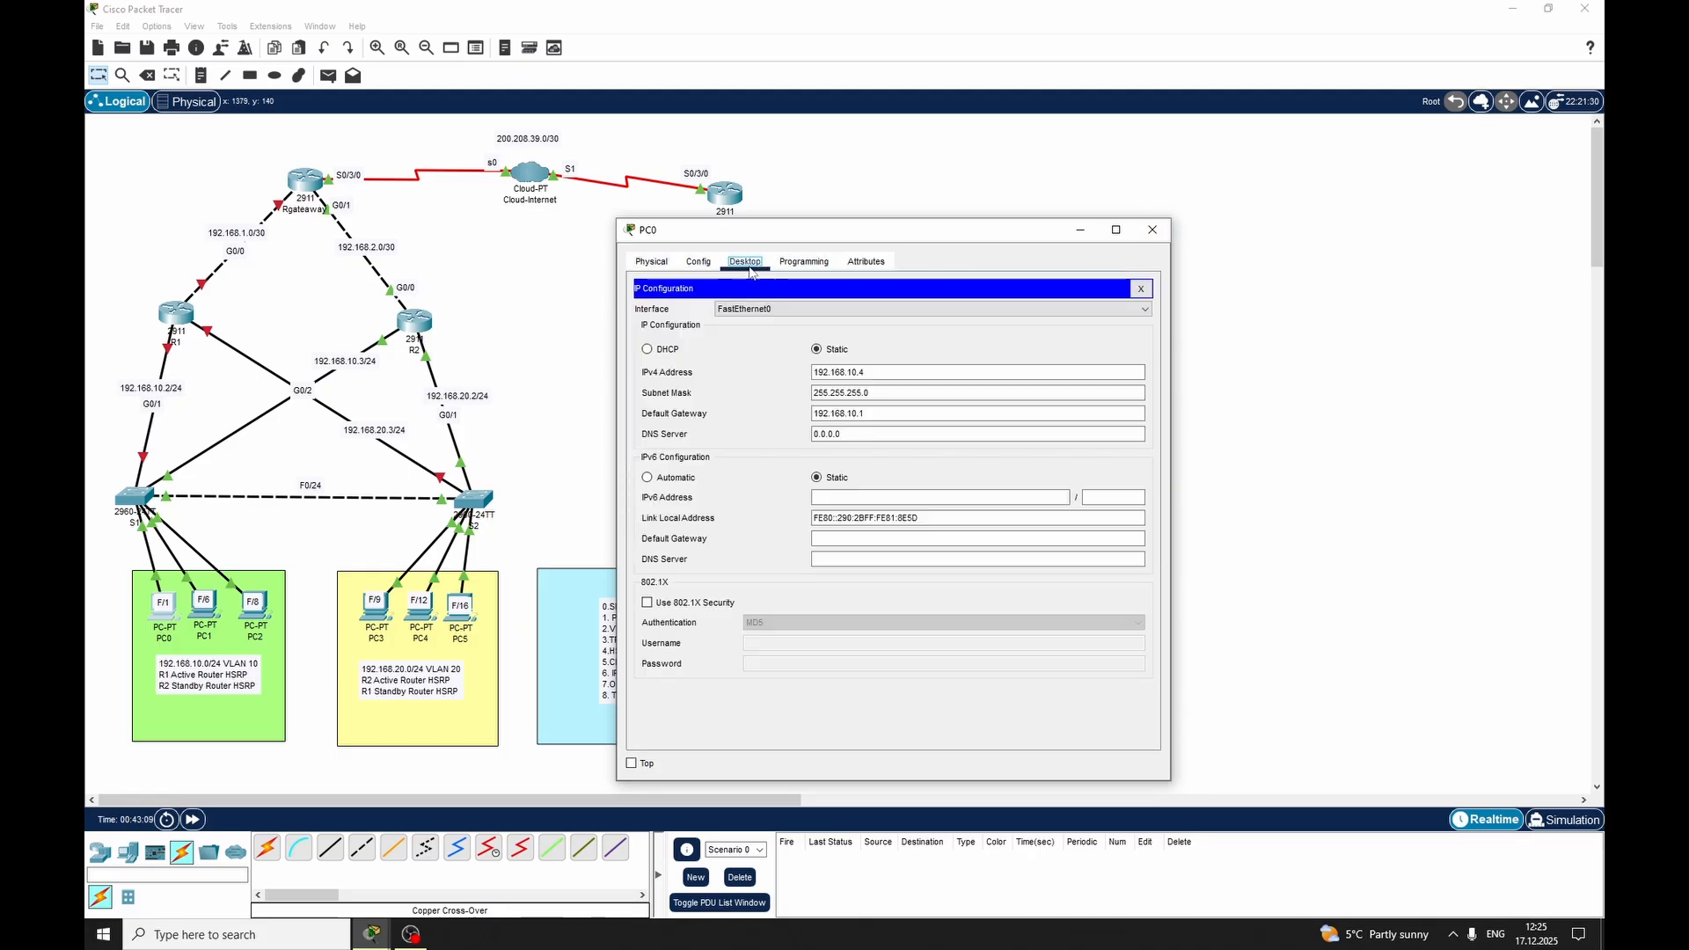
left_click(803, 261)
left_click(745, 261)
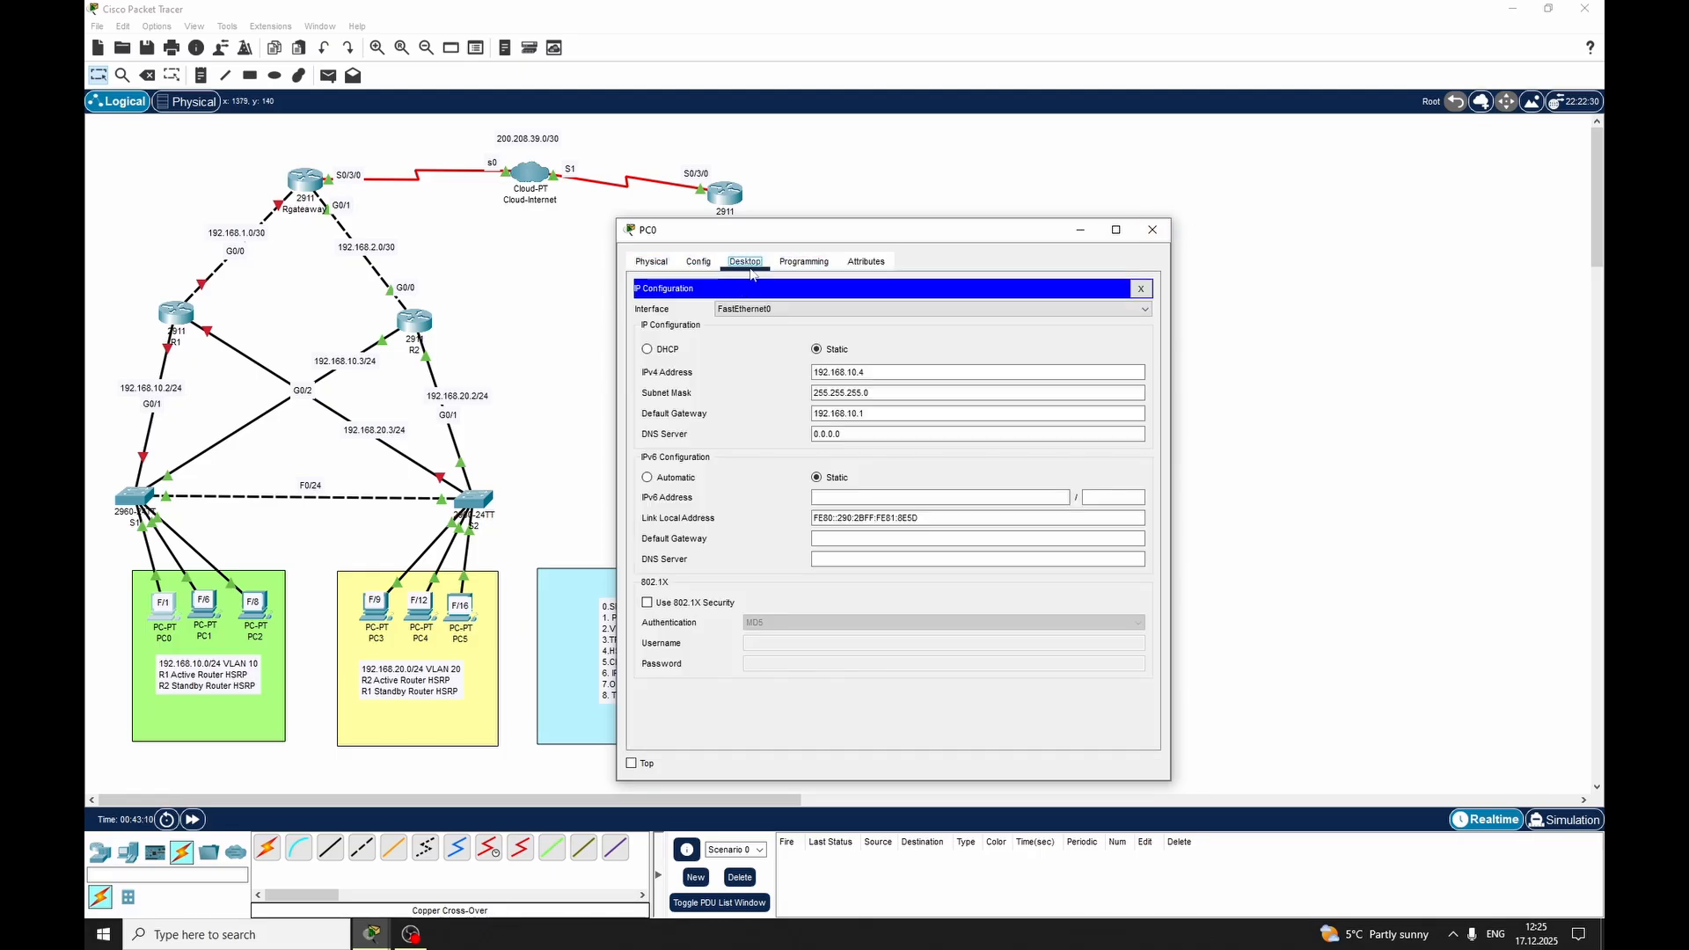
left_click(803, 262)
left_click(651, 261)
left_click(745, 261)
left_click(1141, 289)
Ping 200.208.39.2 from PC0's command prompt to test HSRP failover while R1 restarts
left_click(987, 325)
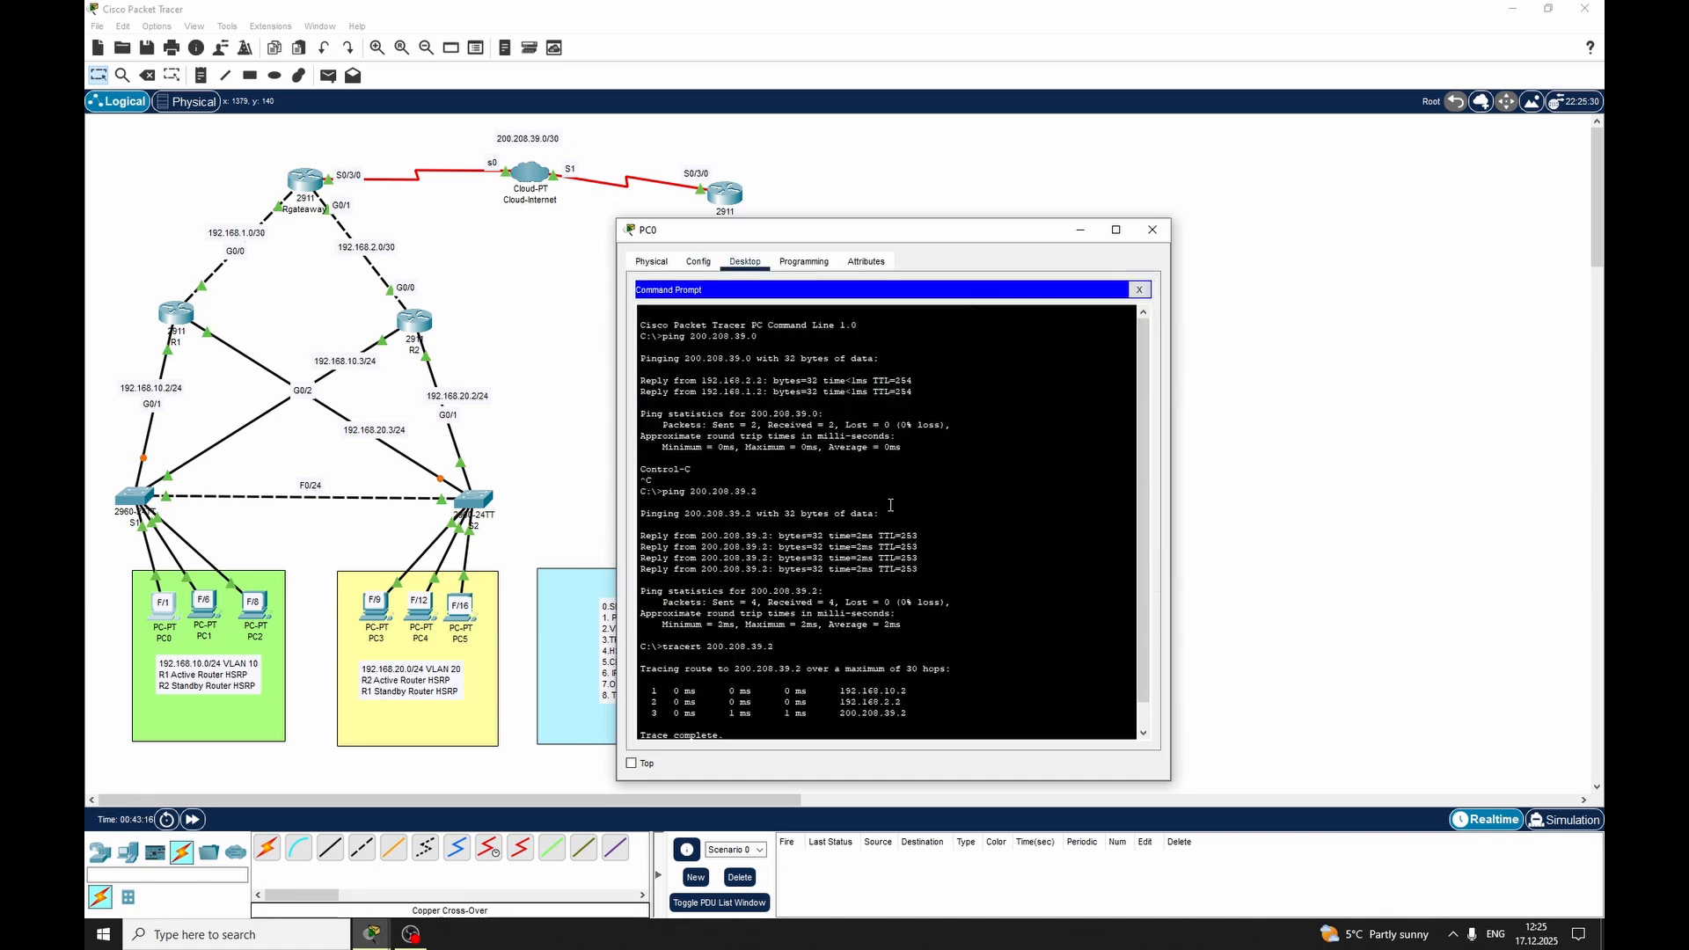
scroll(732, 686, "down", 1)
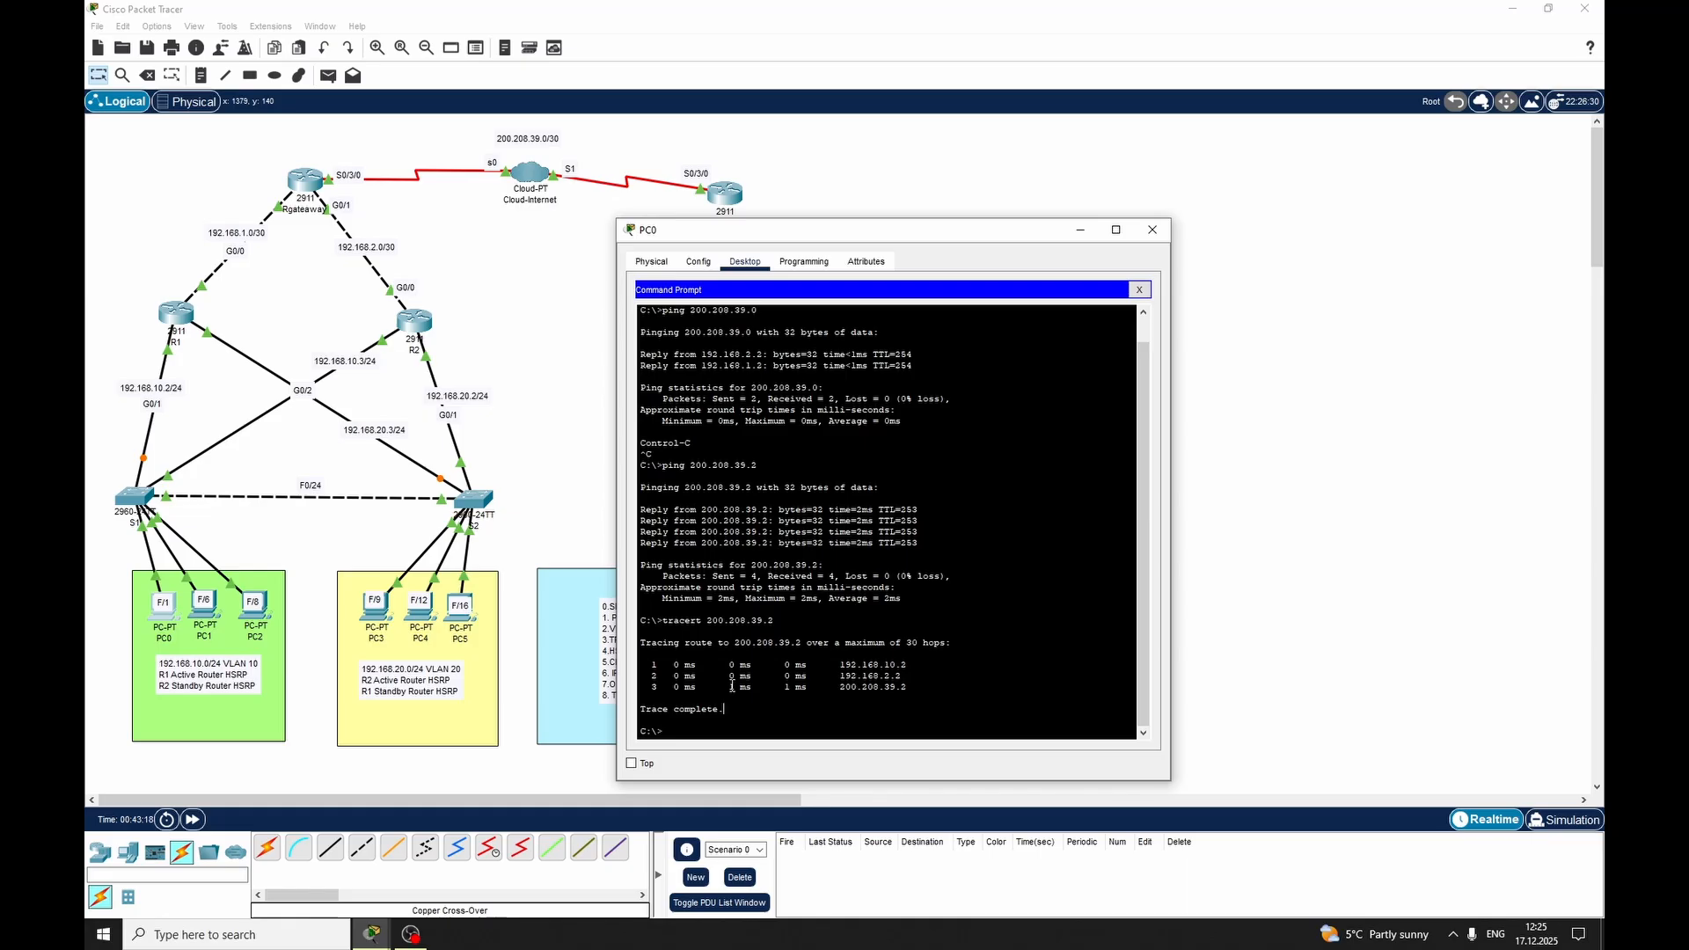
key("BackSpace")
type(".208.39.2")
key("Return")
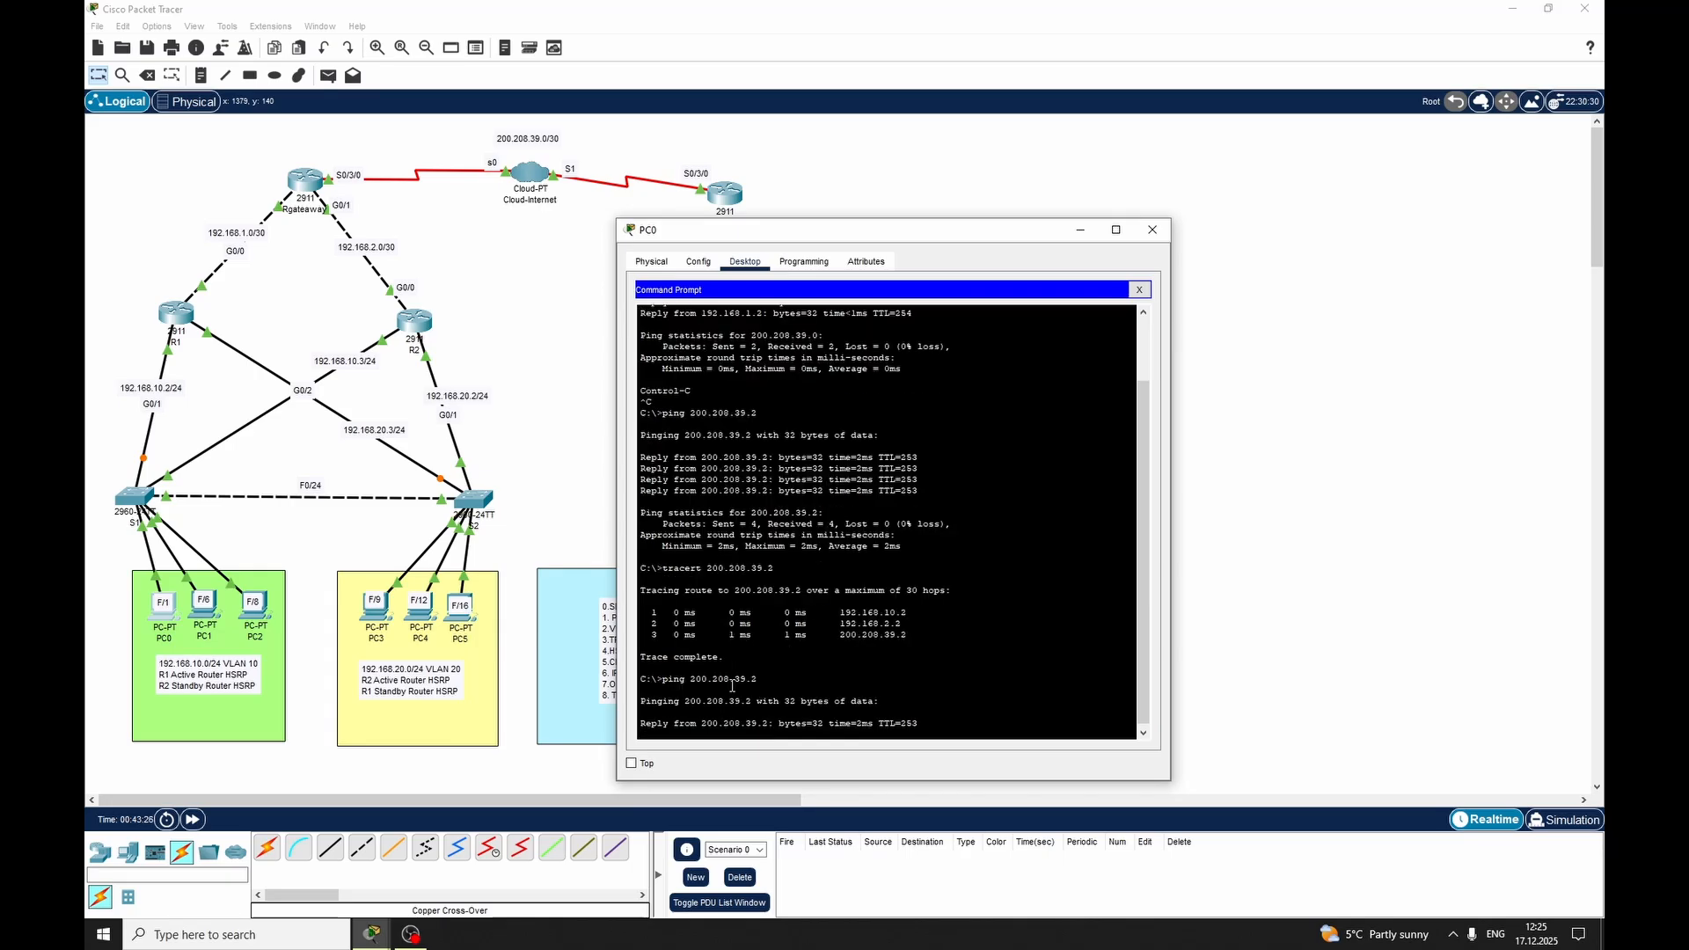
Stop the running ping on PC0 and trace the route to 200.208.39.2
key("ctrl+c")
key("Return")
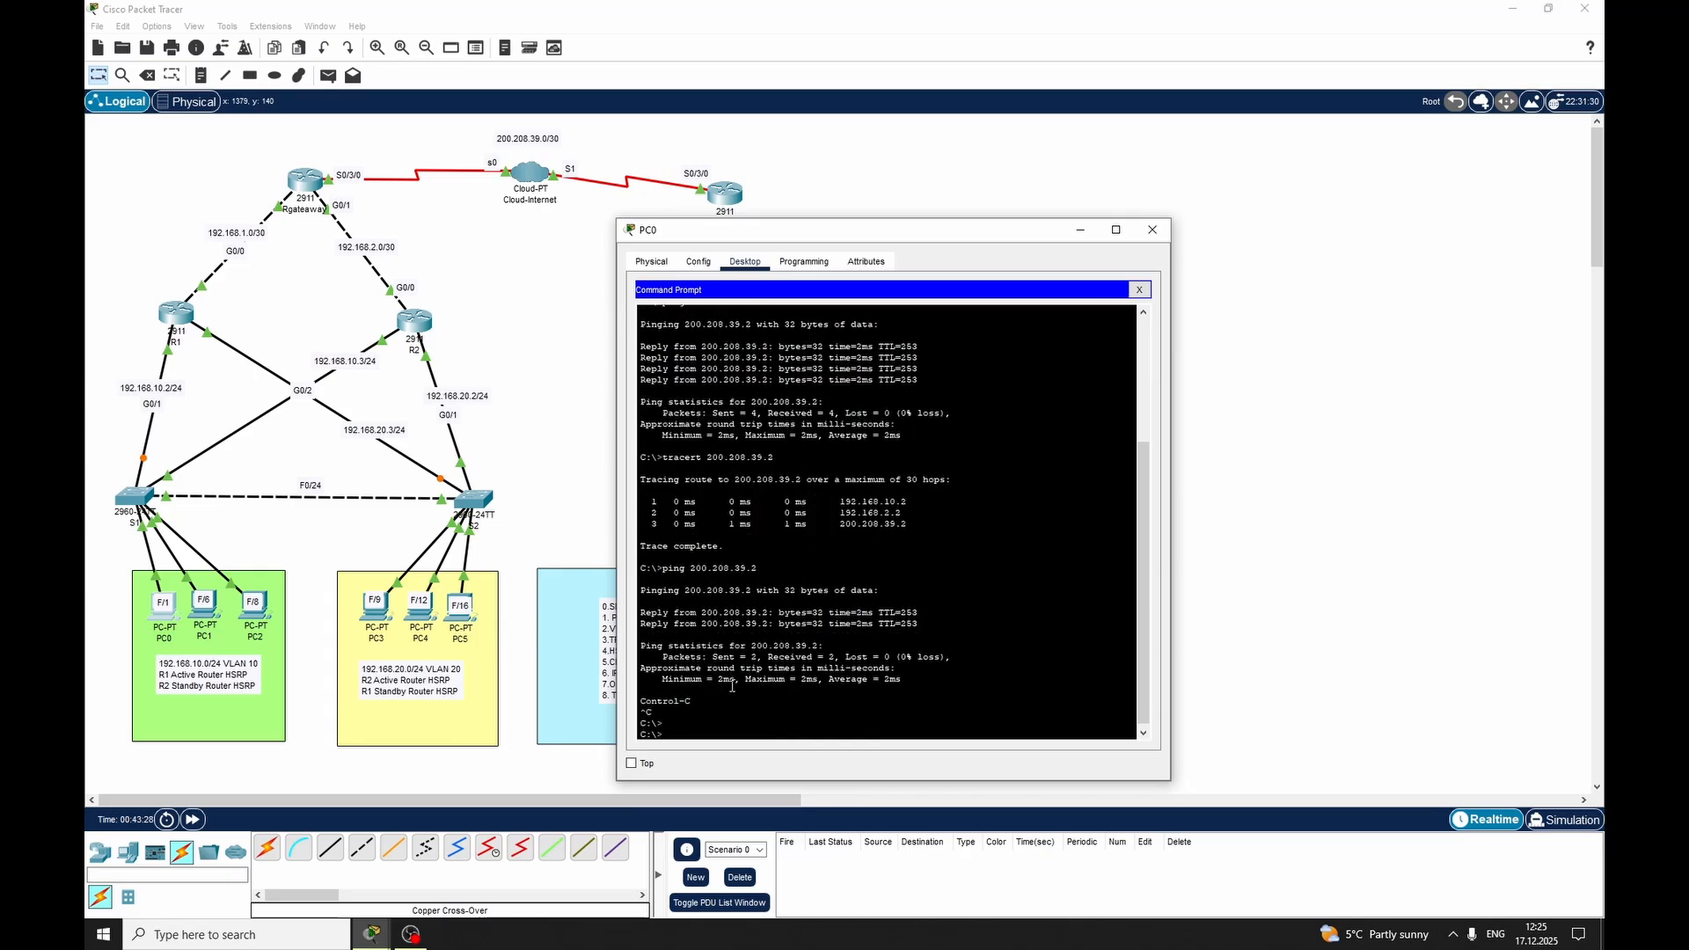
type("tracert 200.208.39.2")
key("Return")
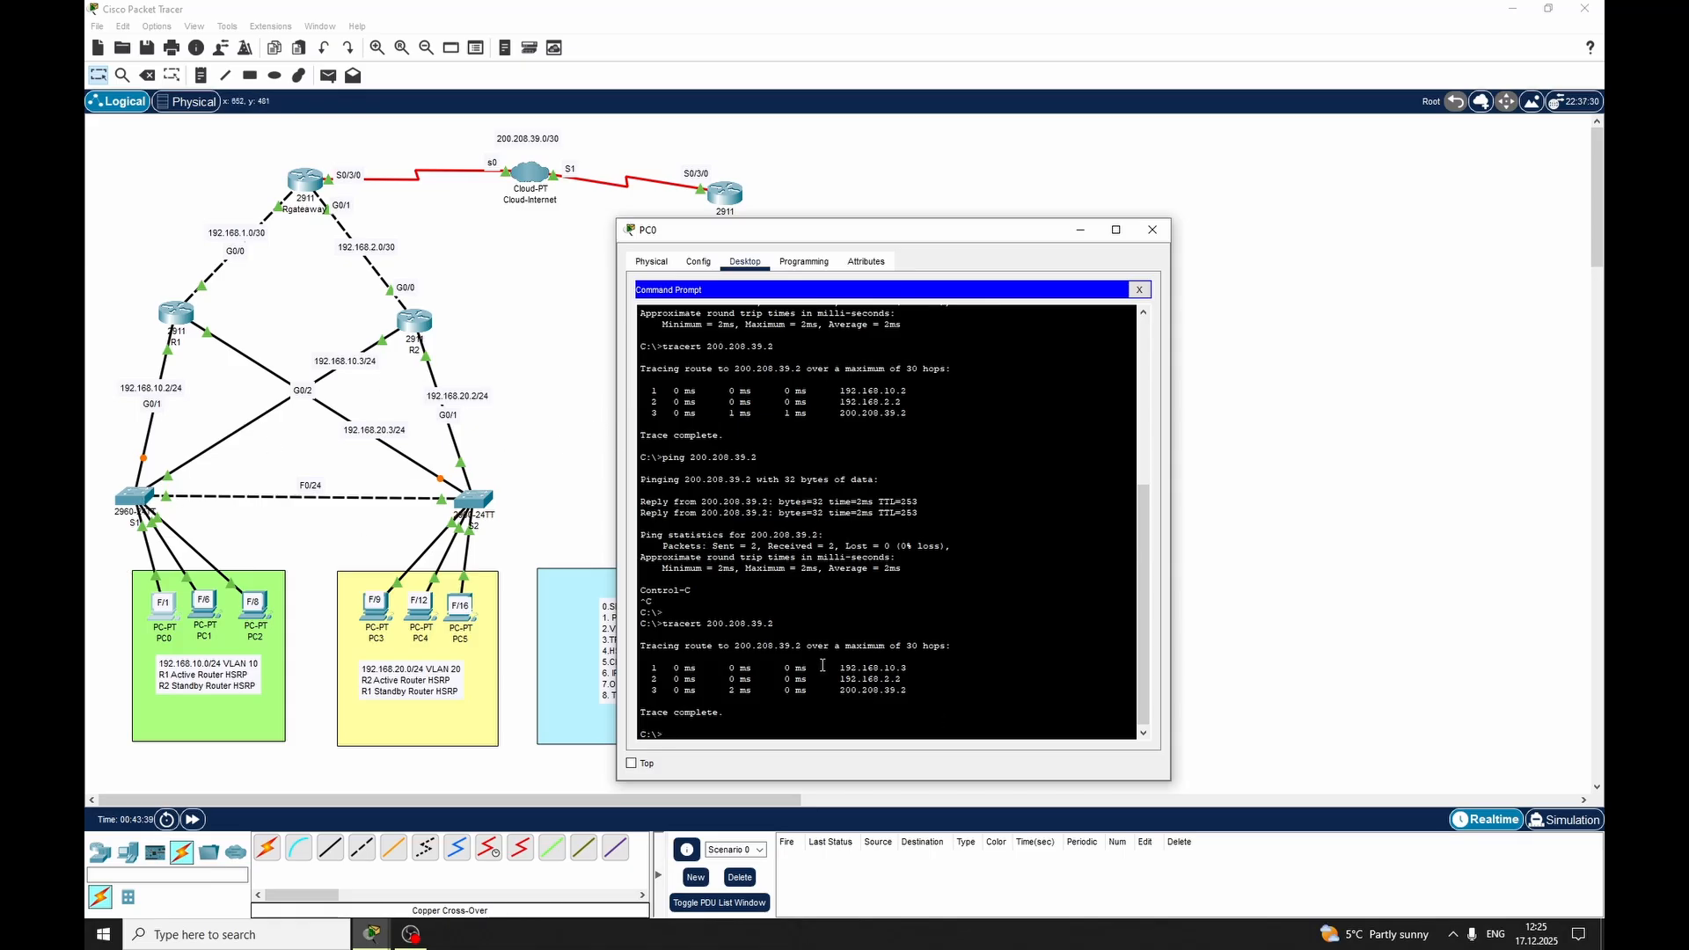
Examine the first and second hop addresses in PC0's trace output, and close PC0's window
left_click_drag(839, 680, 902, 679)
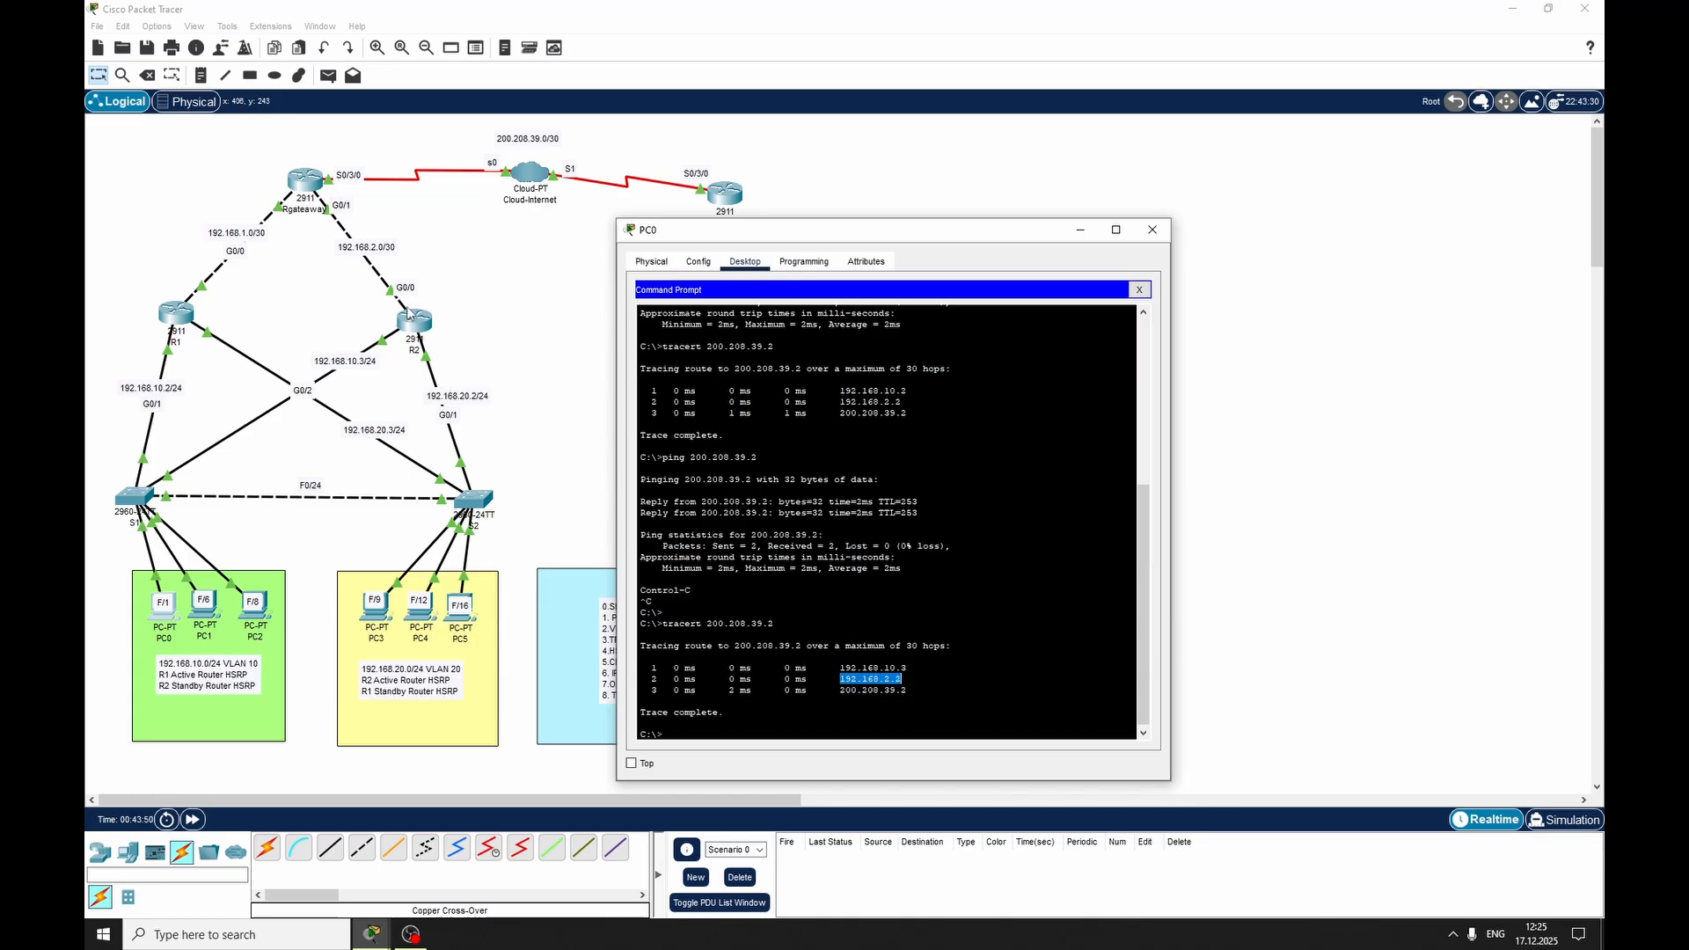
left_click(871, 675)
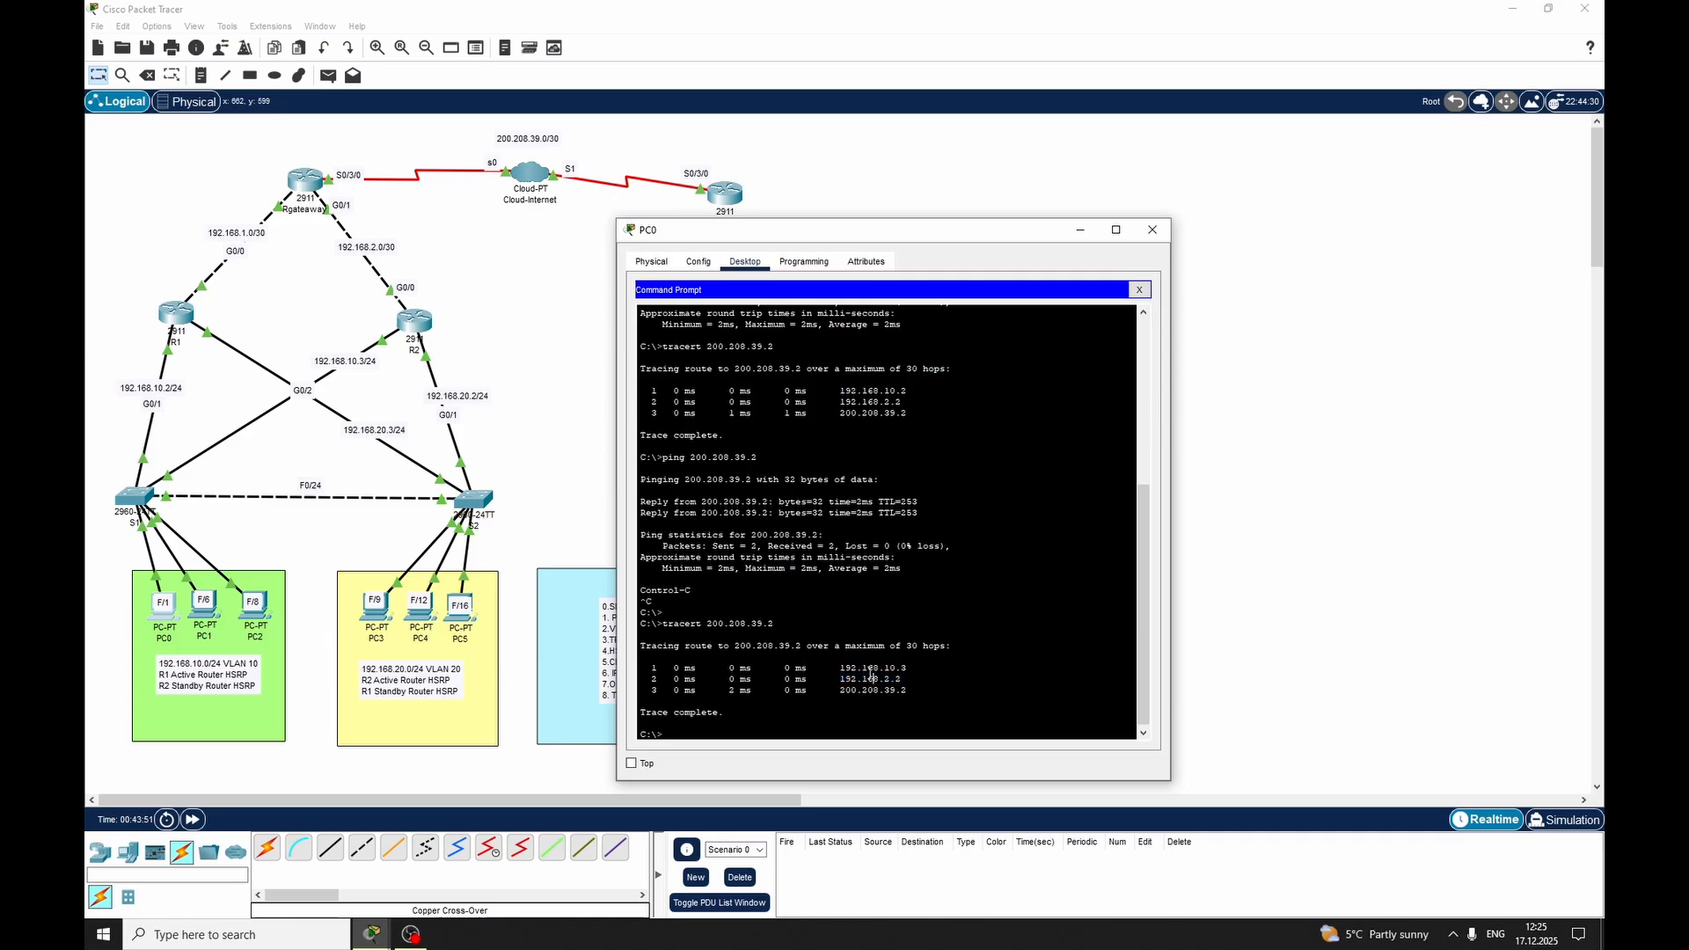
left_click_drag(854, 662, 894, 662)
left_click(892, 669)
left_click_drag(857, 679, 900, 679)
left_click(1152, 230)
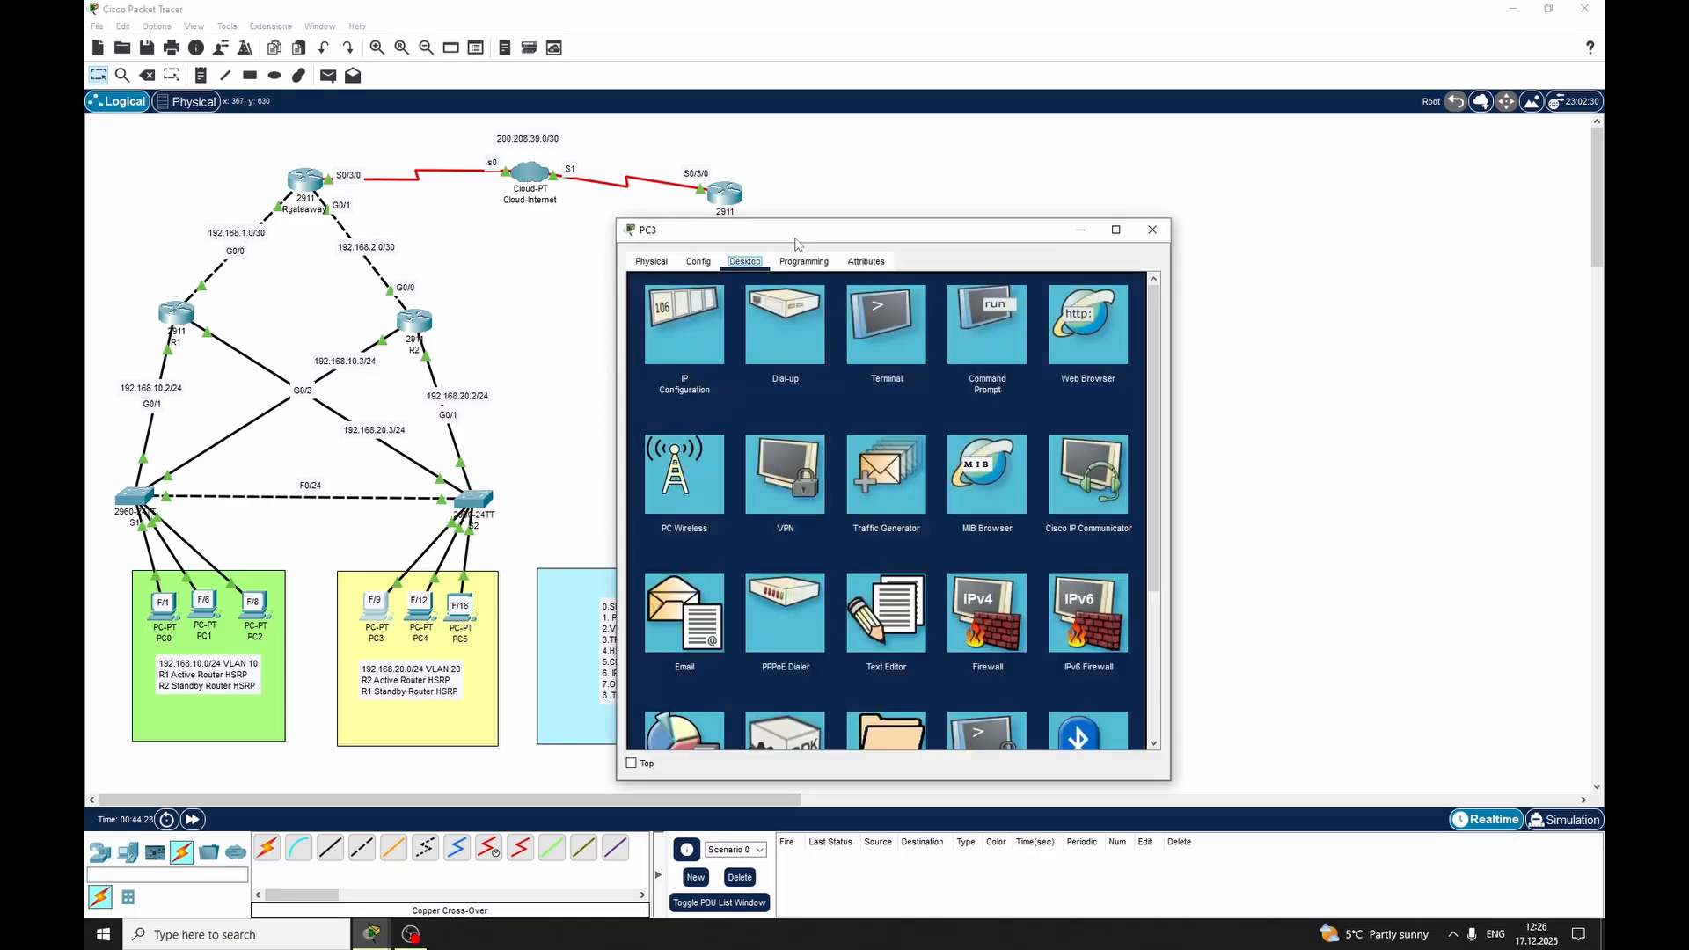
left_click_drag(795, 232, 1038, 218)
left_click(931, 329)
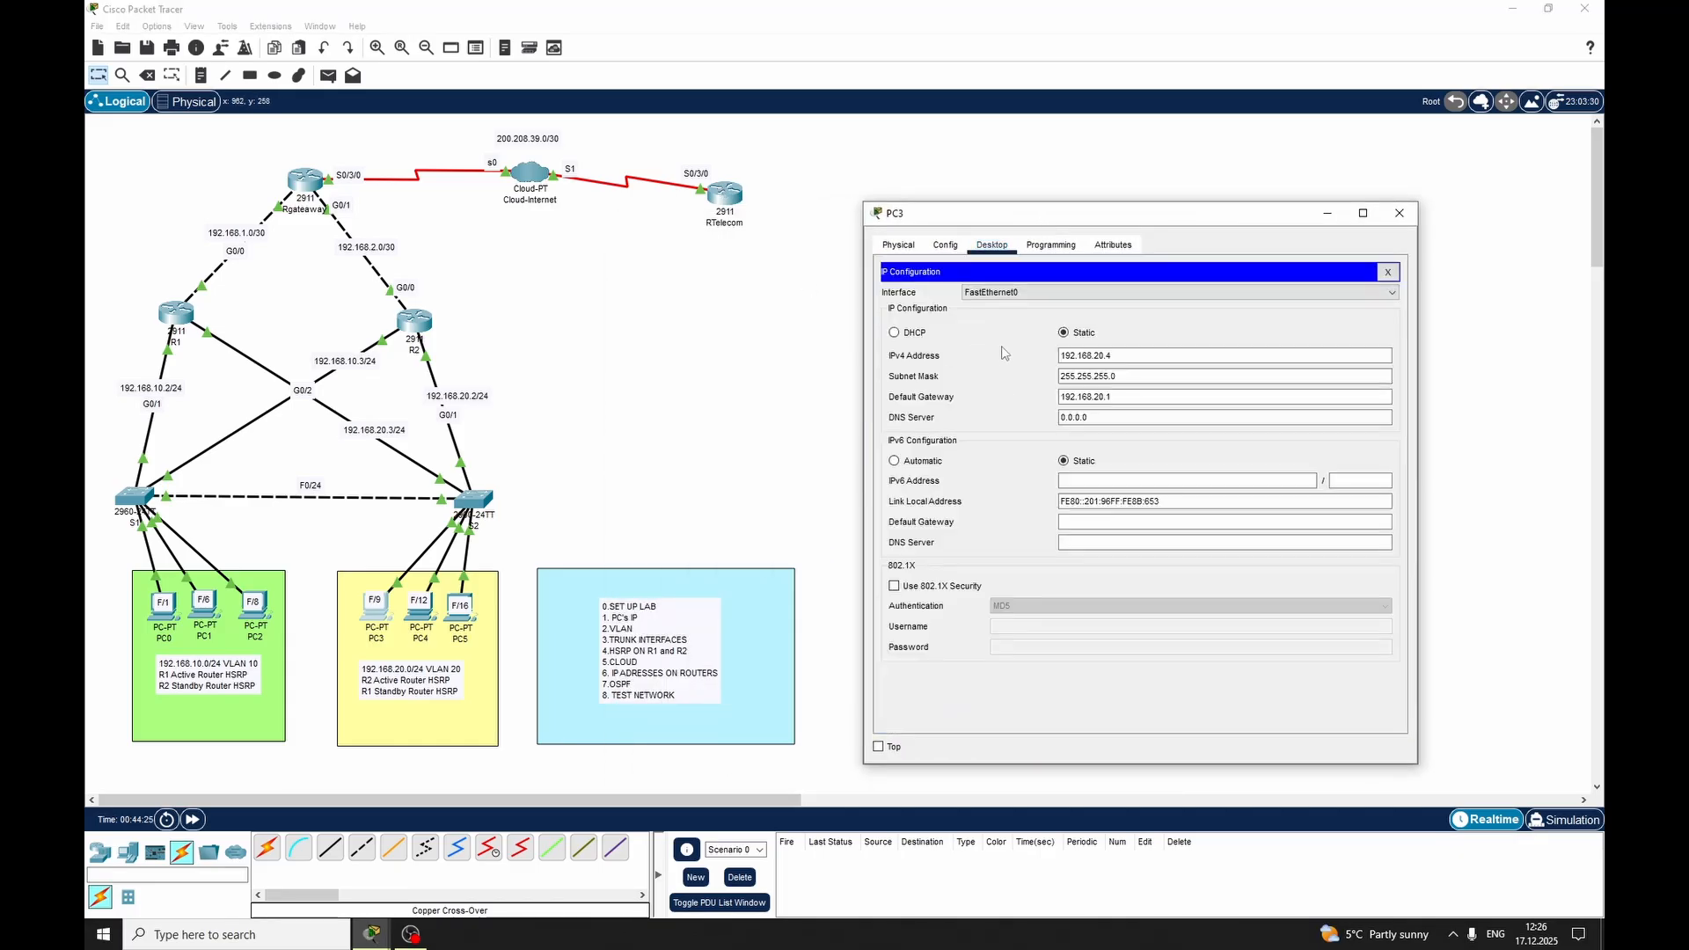
left_click(954, 246)
left_click(1387, 272)
left_click(1143, 310)
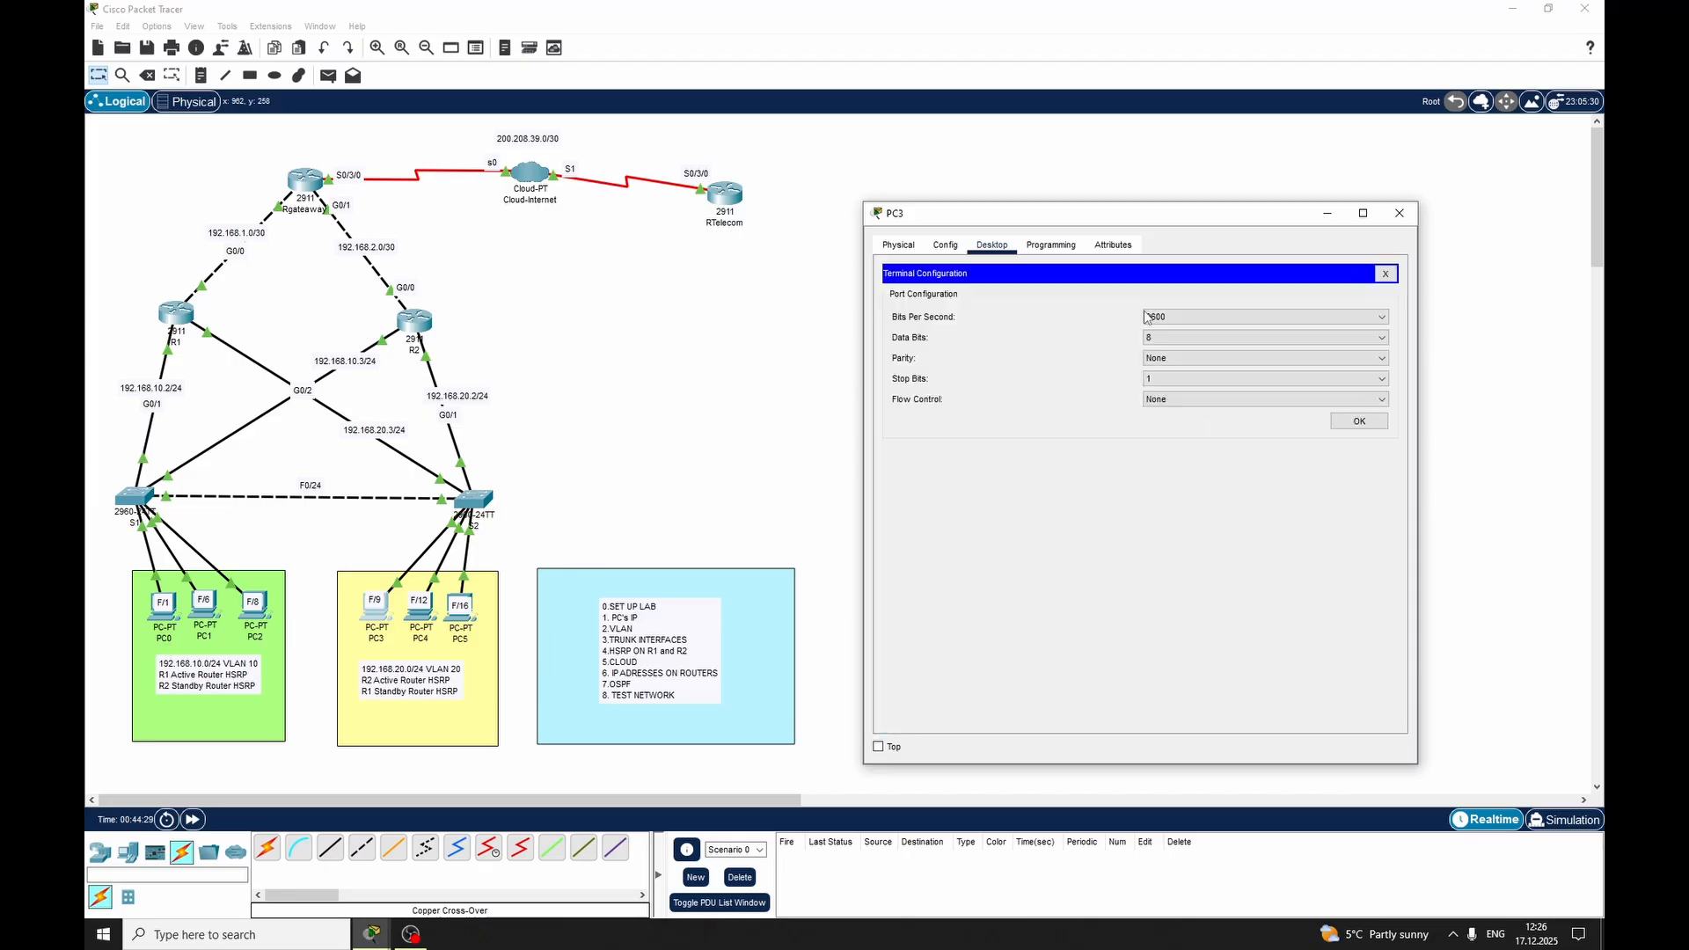
left_click(1385, 273)
Open PC3's command prompt and ping 200.208.39.2
left_click(1205, 318)
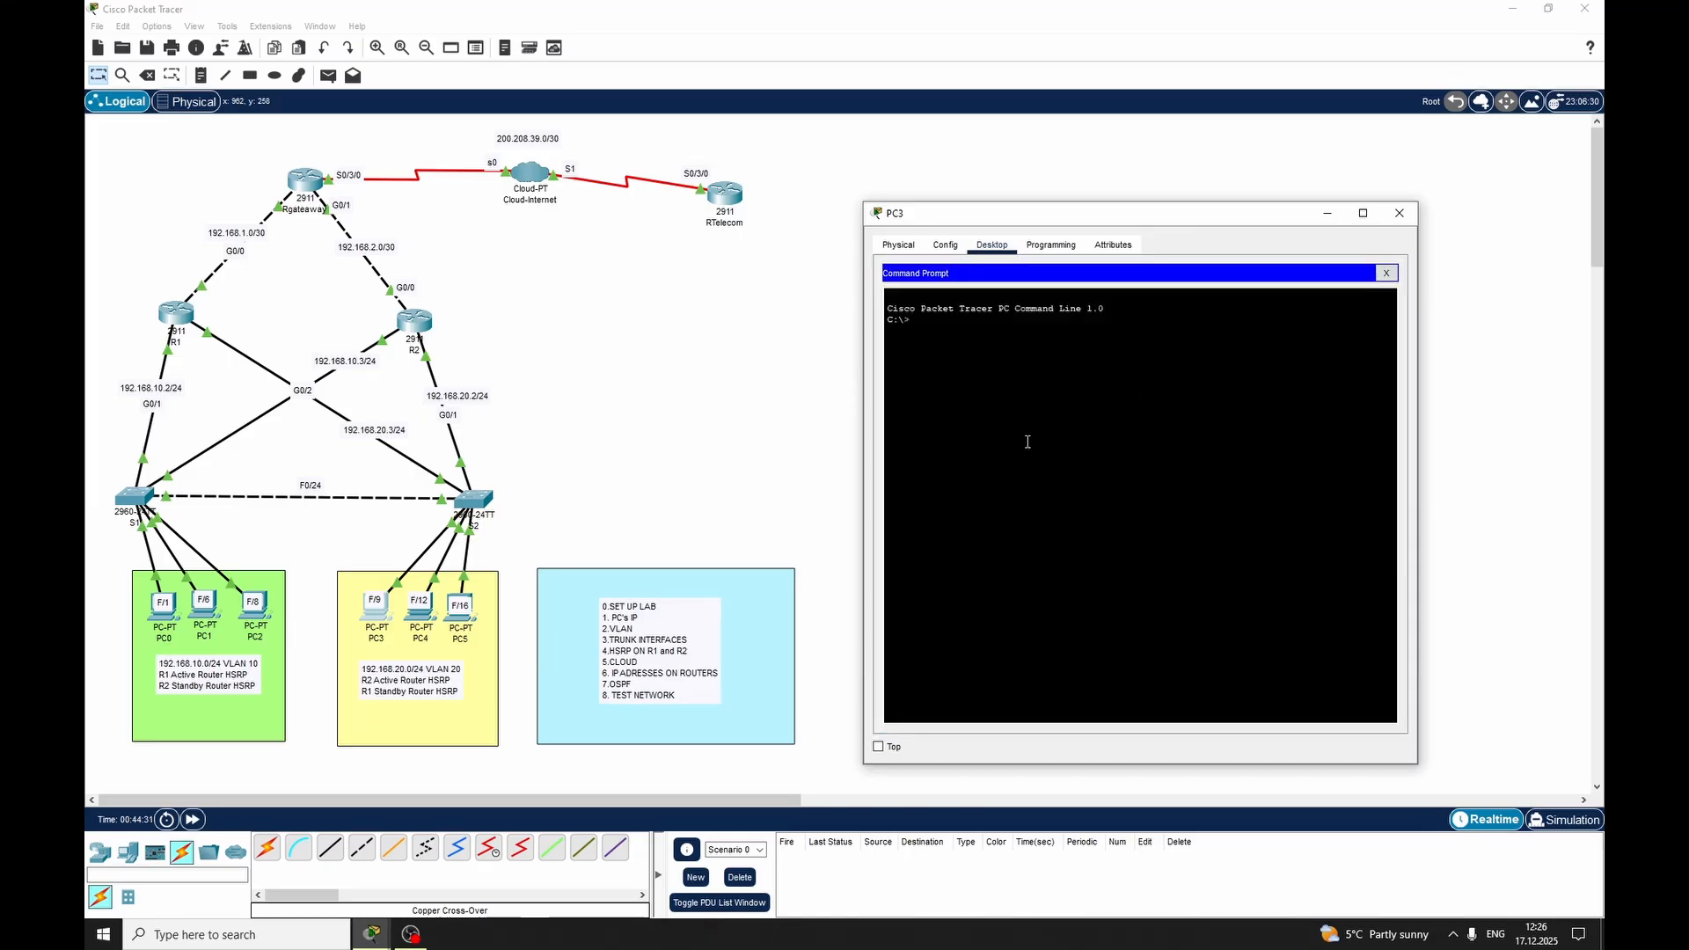
type("ping 200.208.39.2")
key("Return")
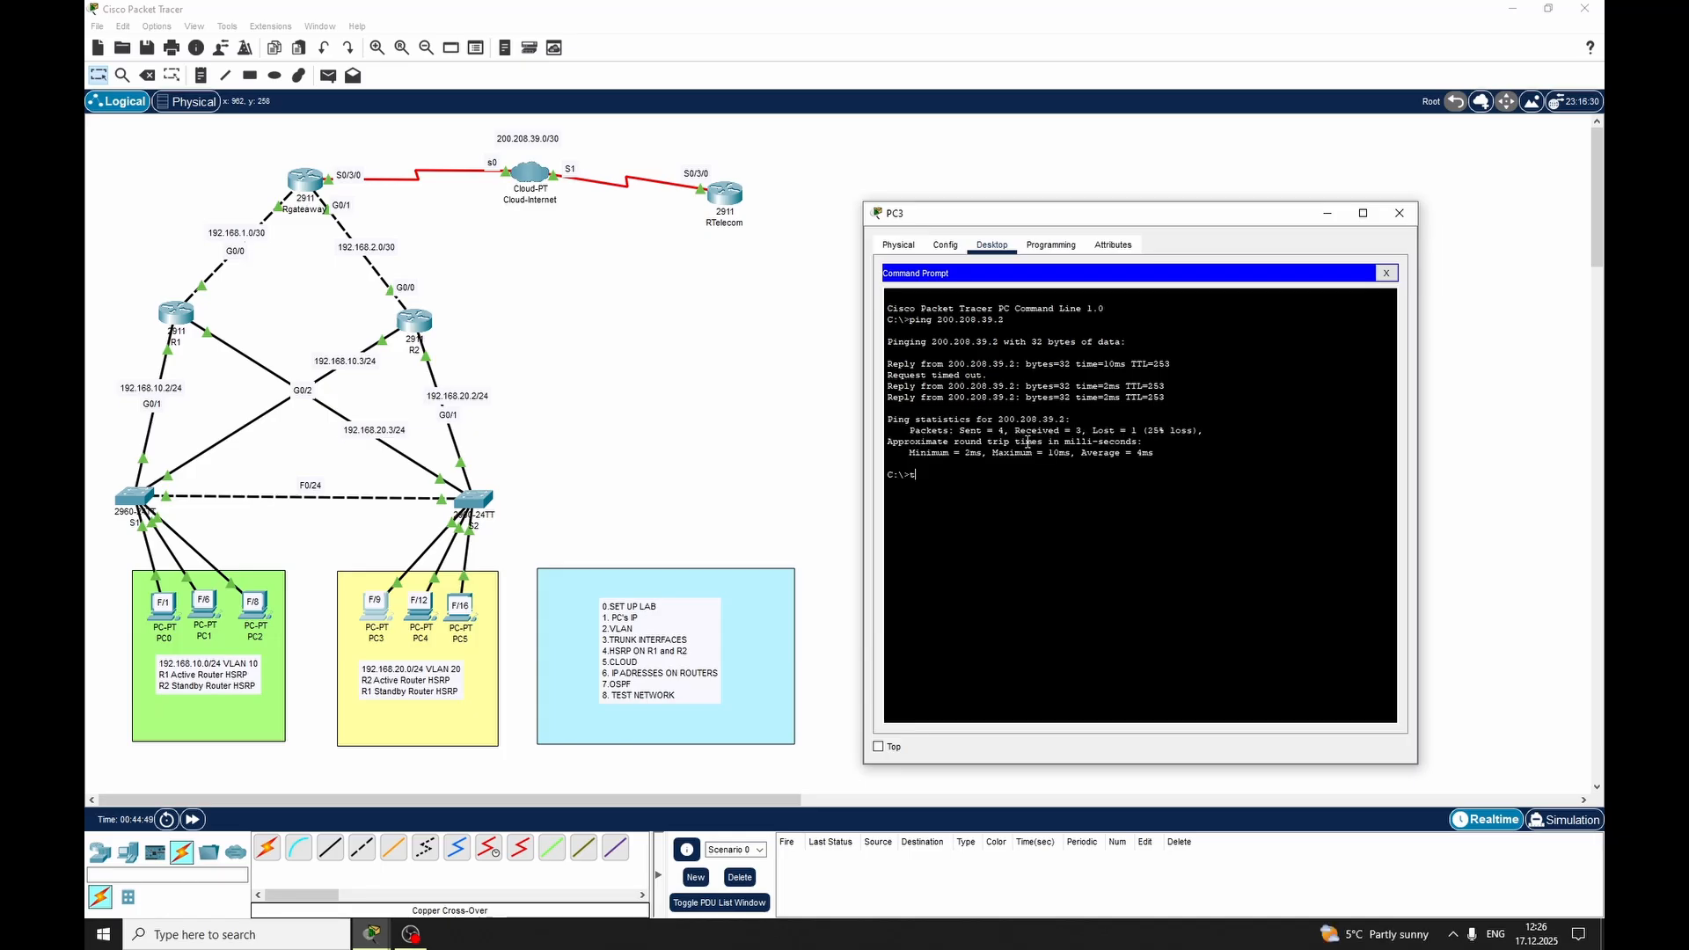
Trace the route from PC3 to 200.208.39.2
type("tracert 200.208.39.2")
key("Return")
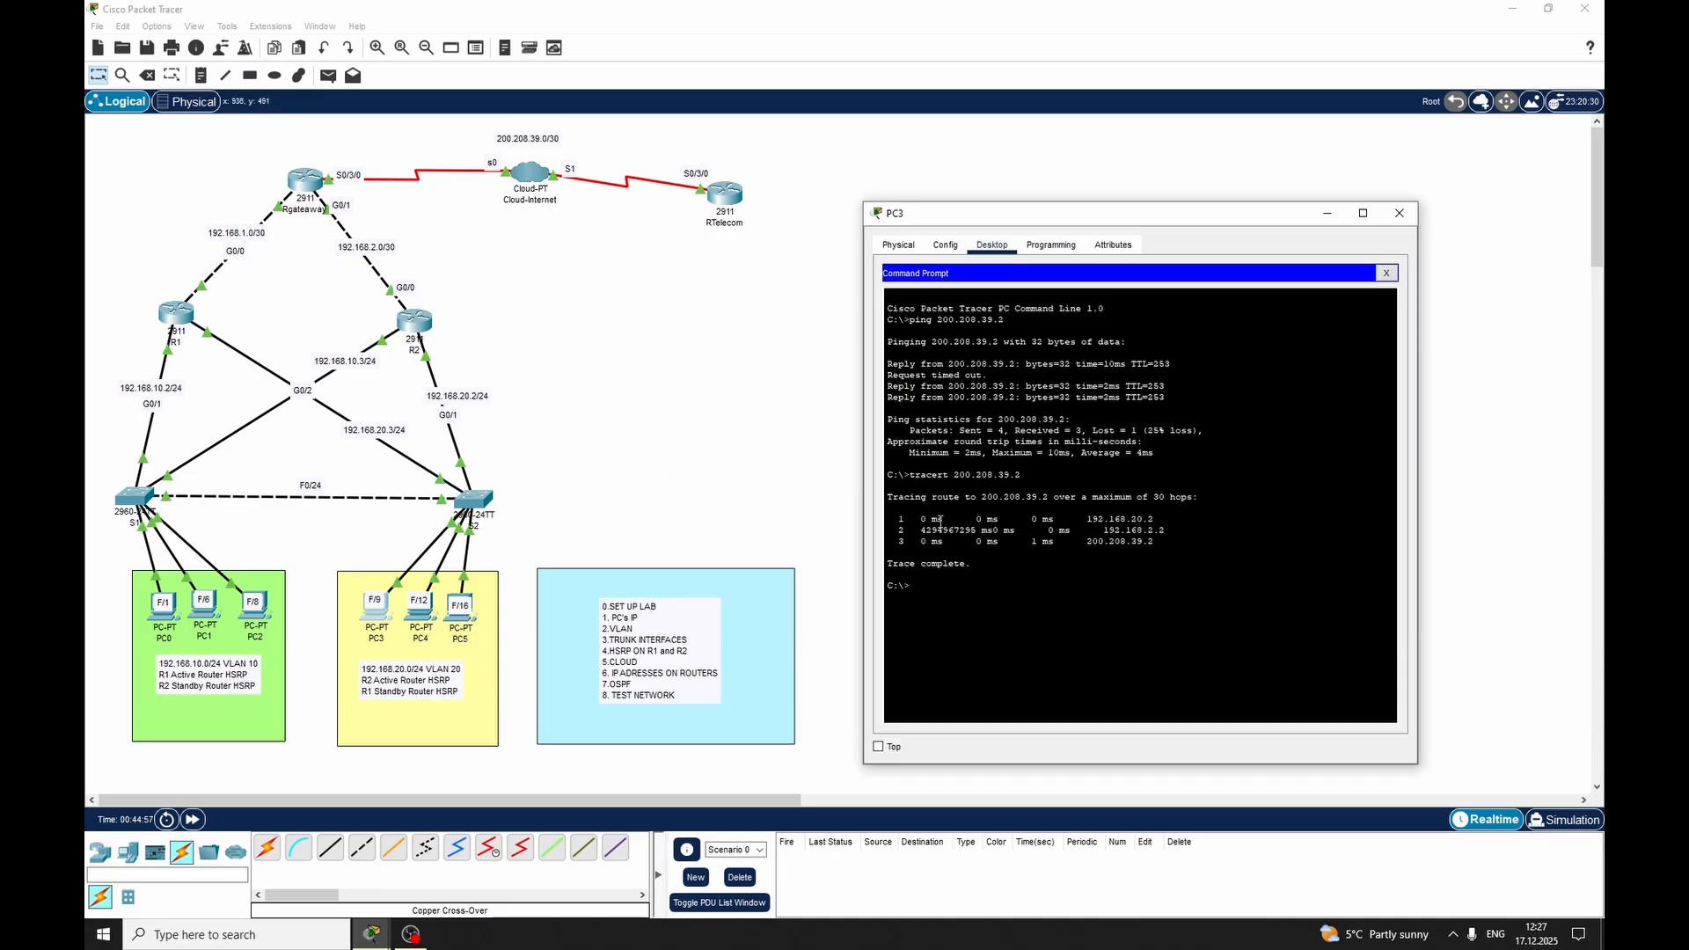
Examine each hop address in PC3's trace output against the routers in the topology
left_click_drag(903, 518, 1186, 524)
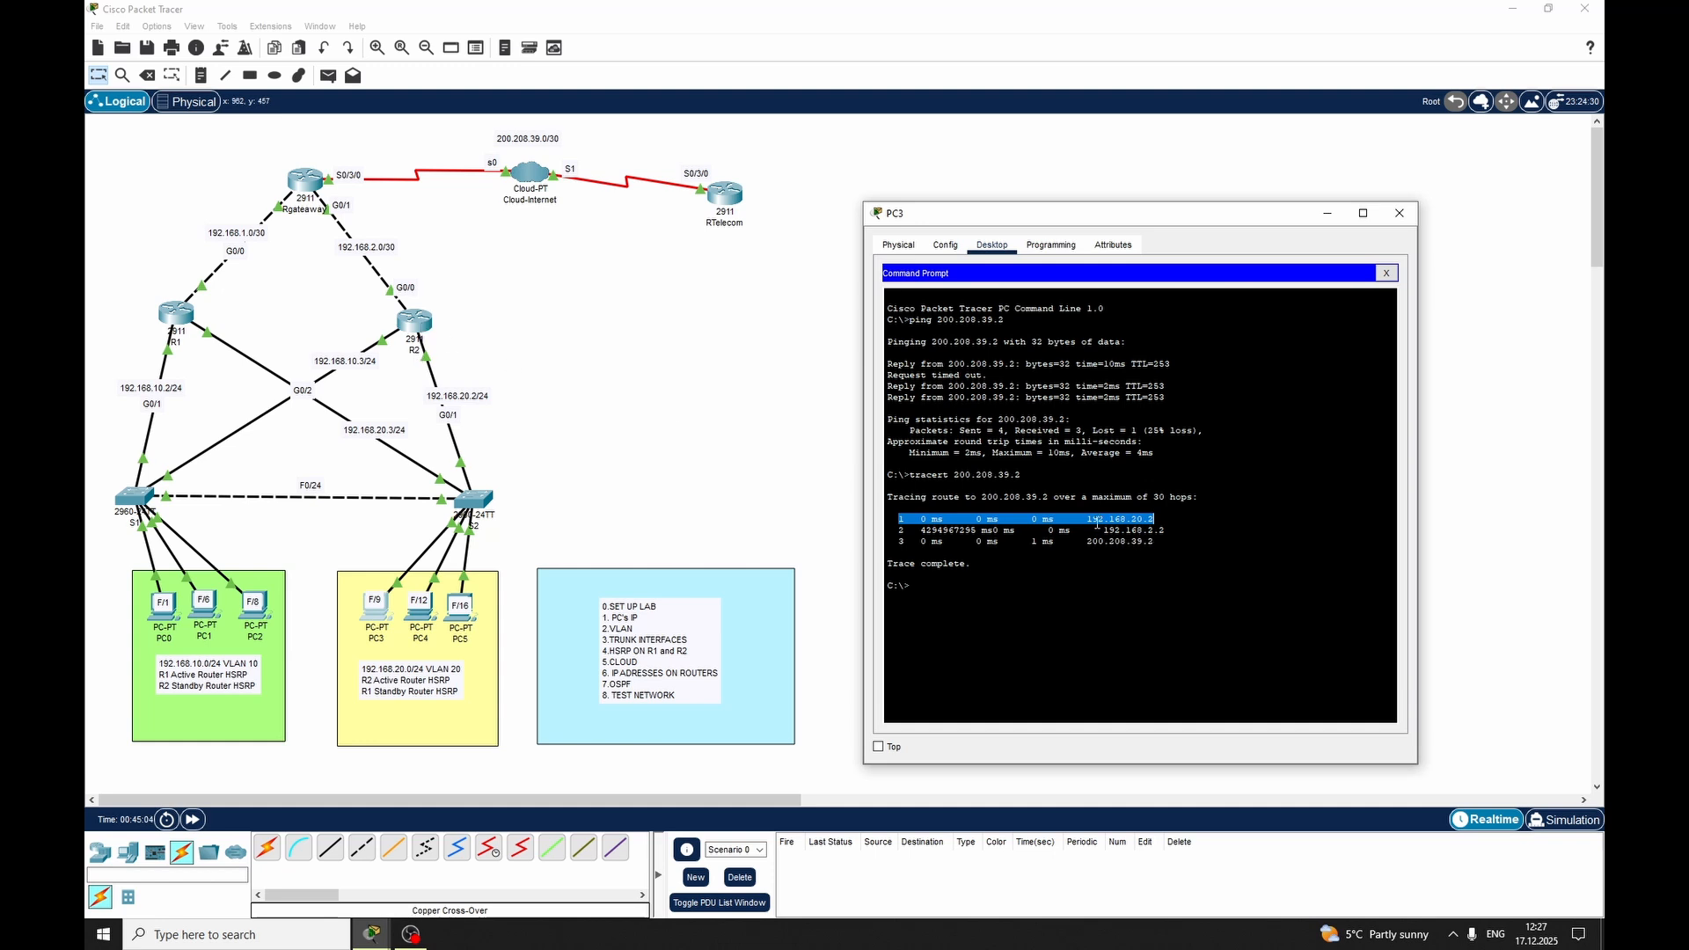
triple_click(1153, 529)
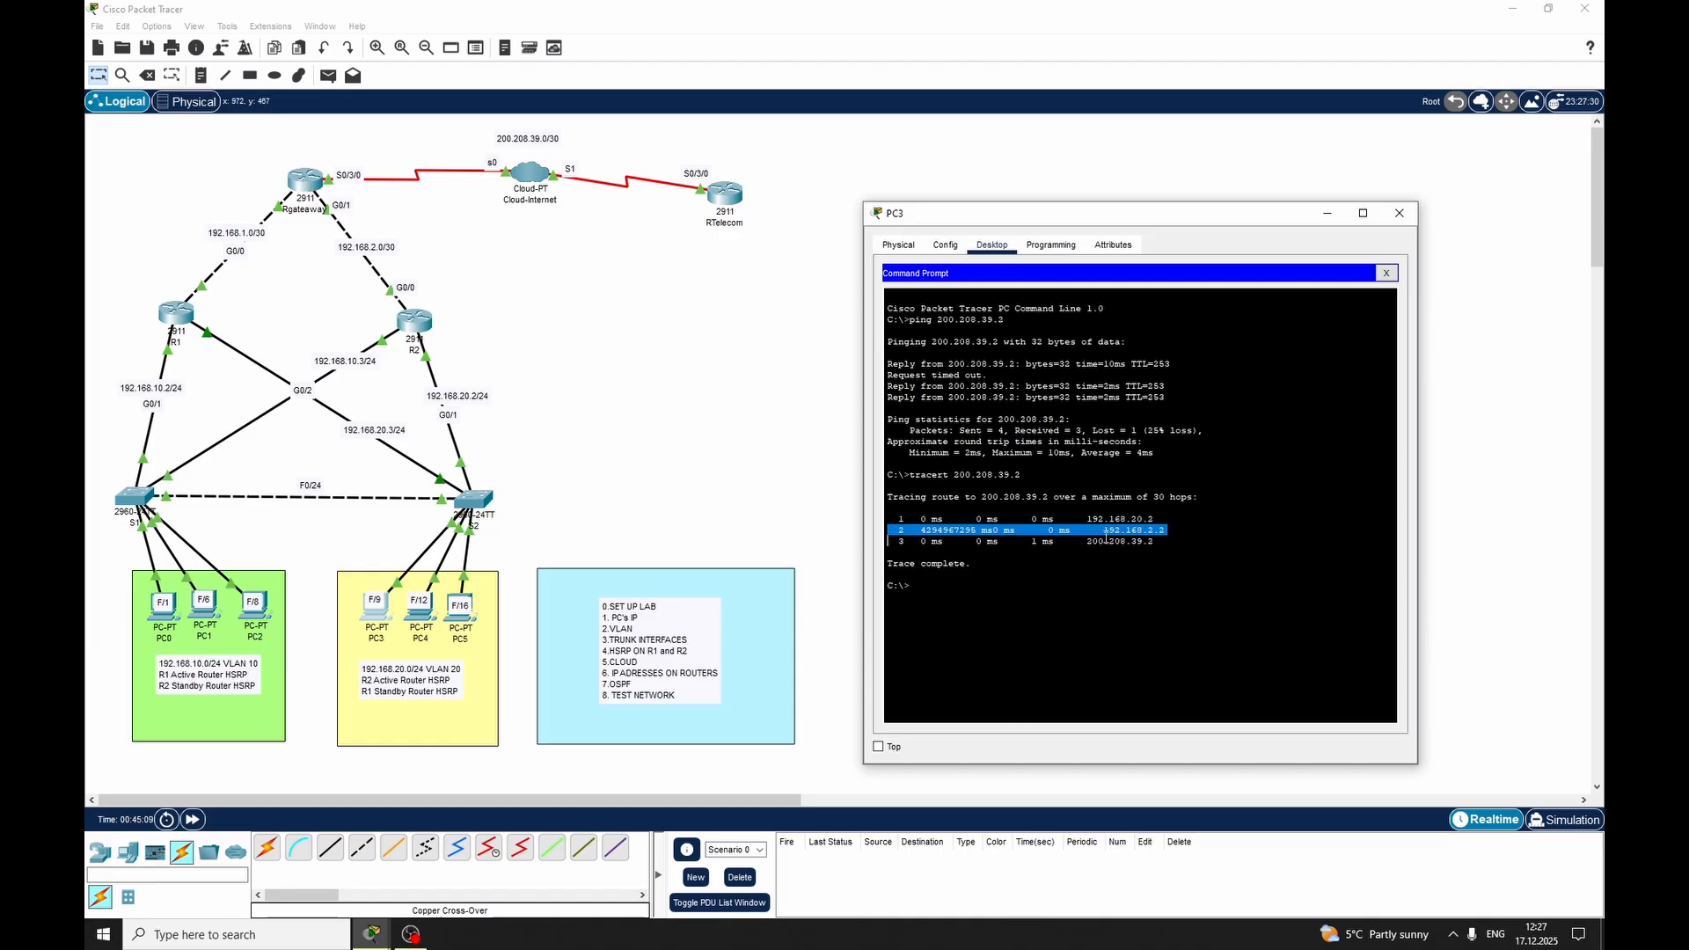
left_click_drag(1083, 541, 1158, 540)
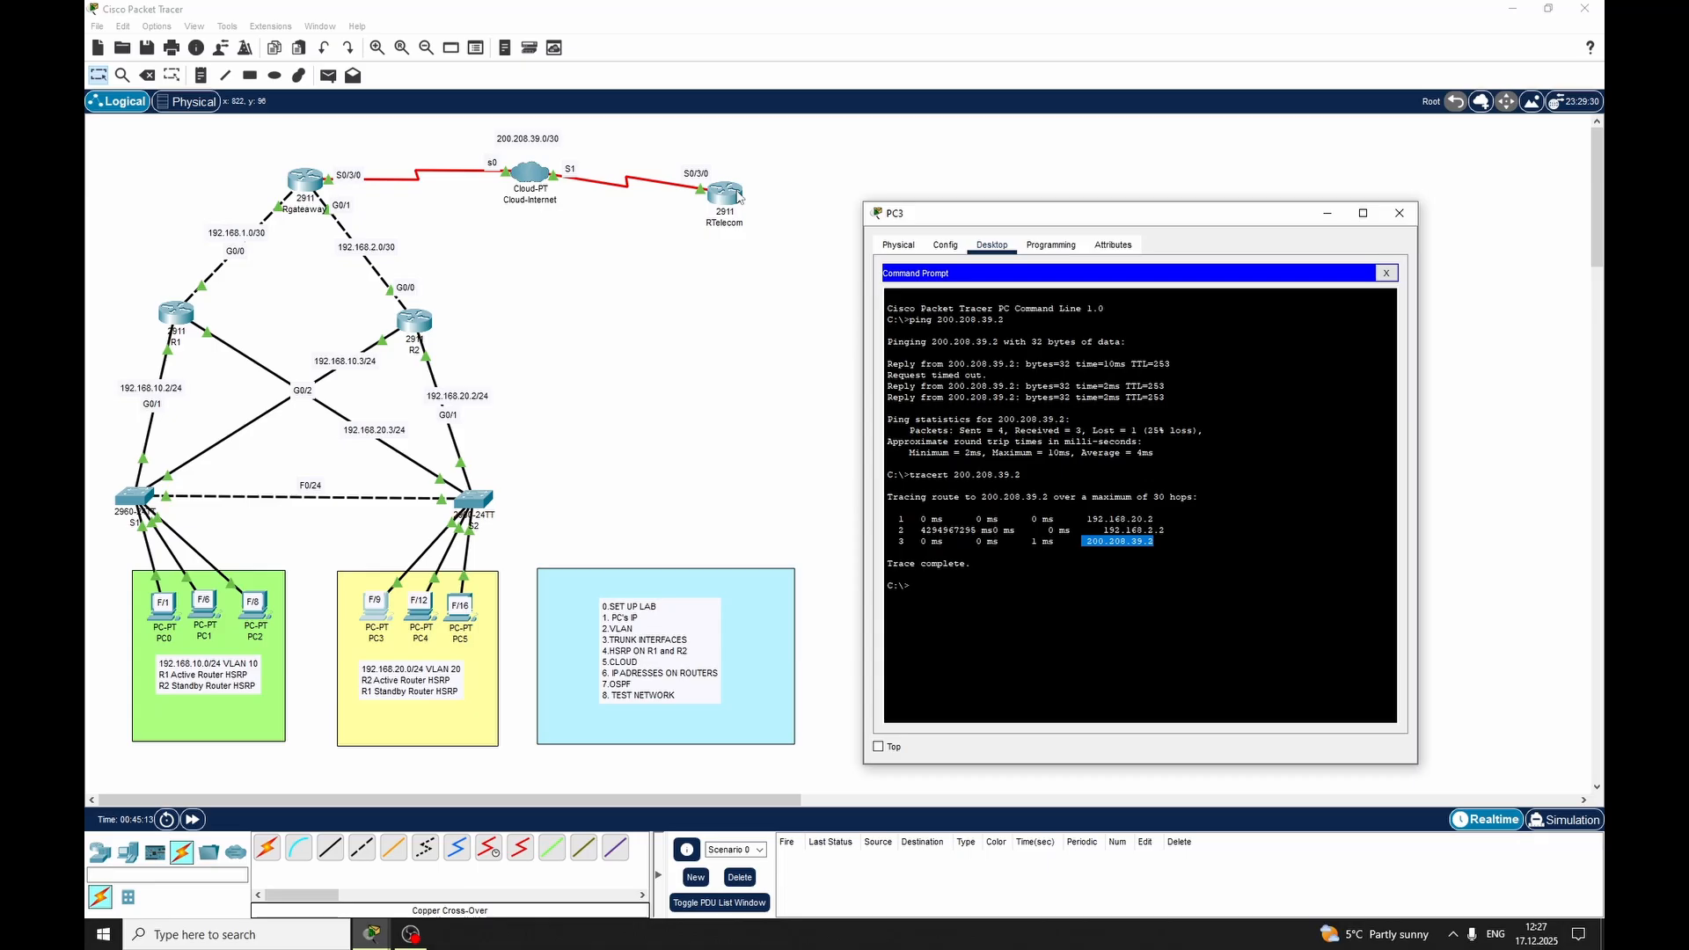
left_click(1049, 624)
Open R2's command line and leave configuration mode with the end command
left_click(414, 322)
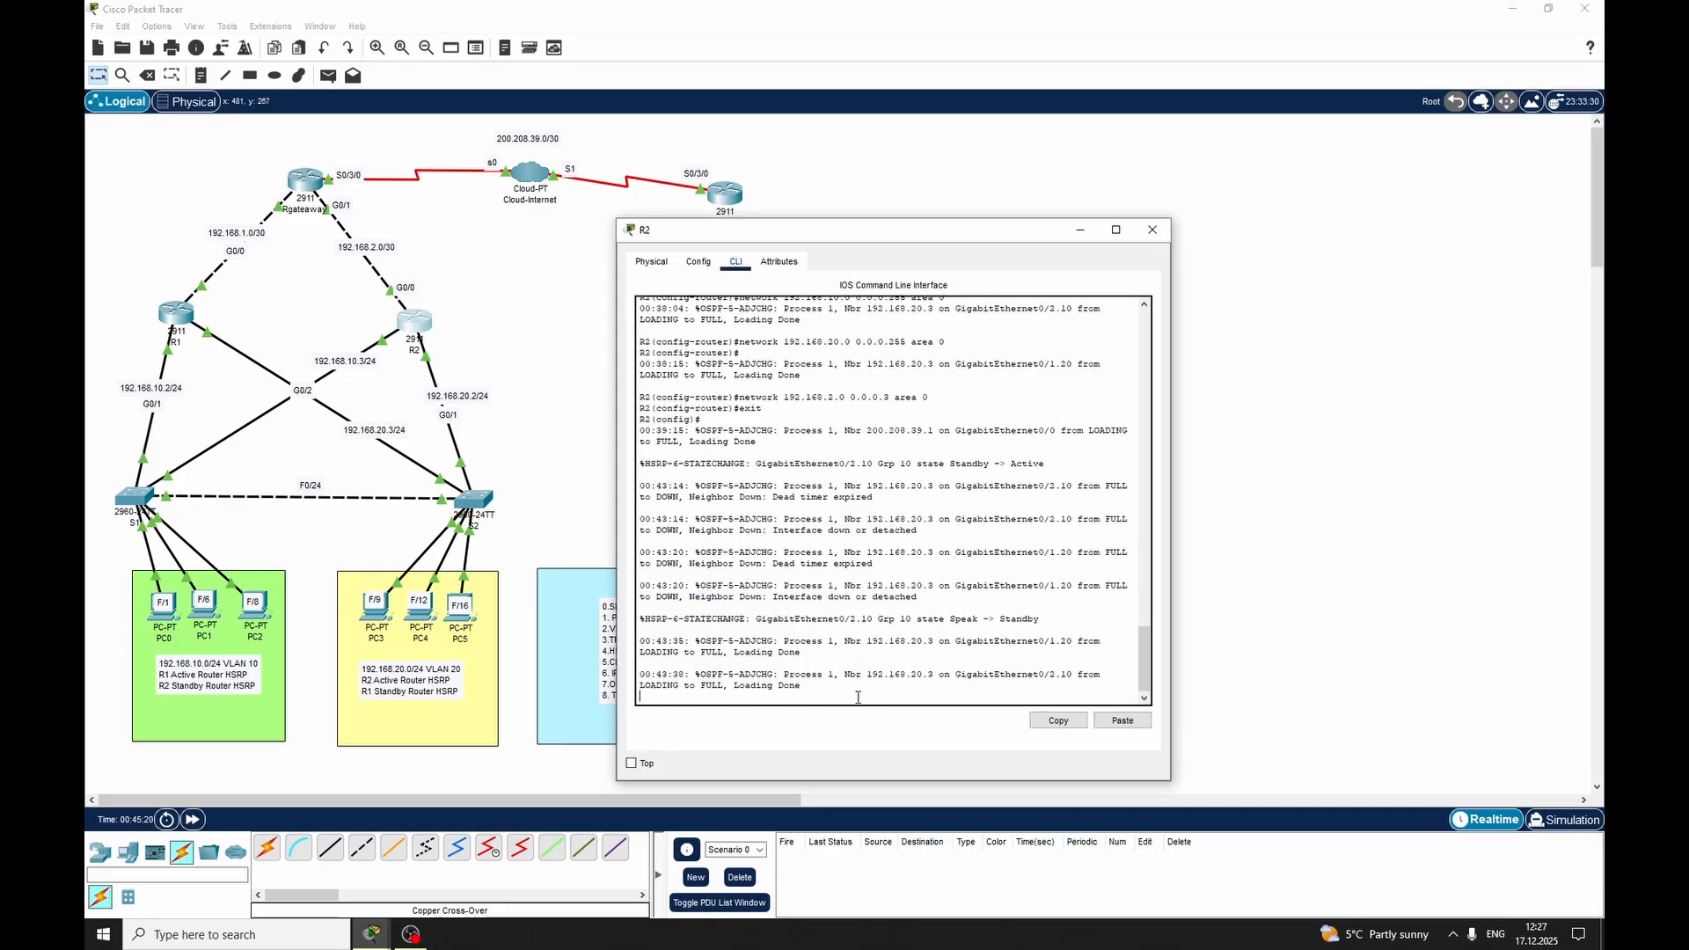
key("Return")
key("Return")
type("end")
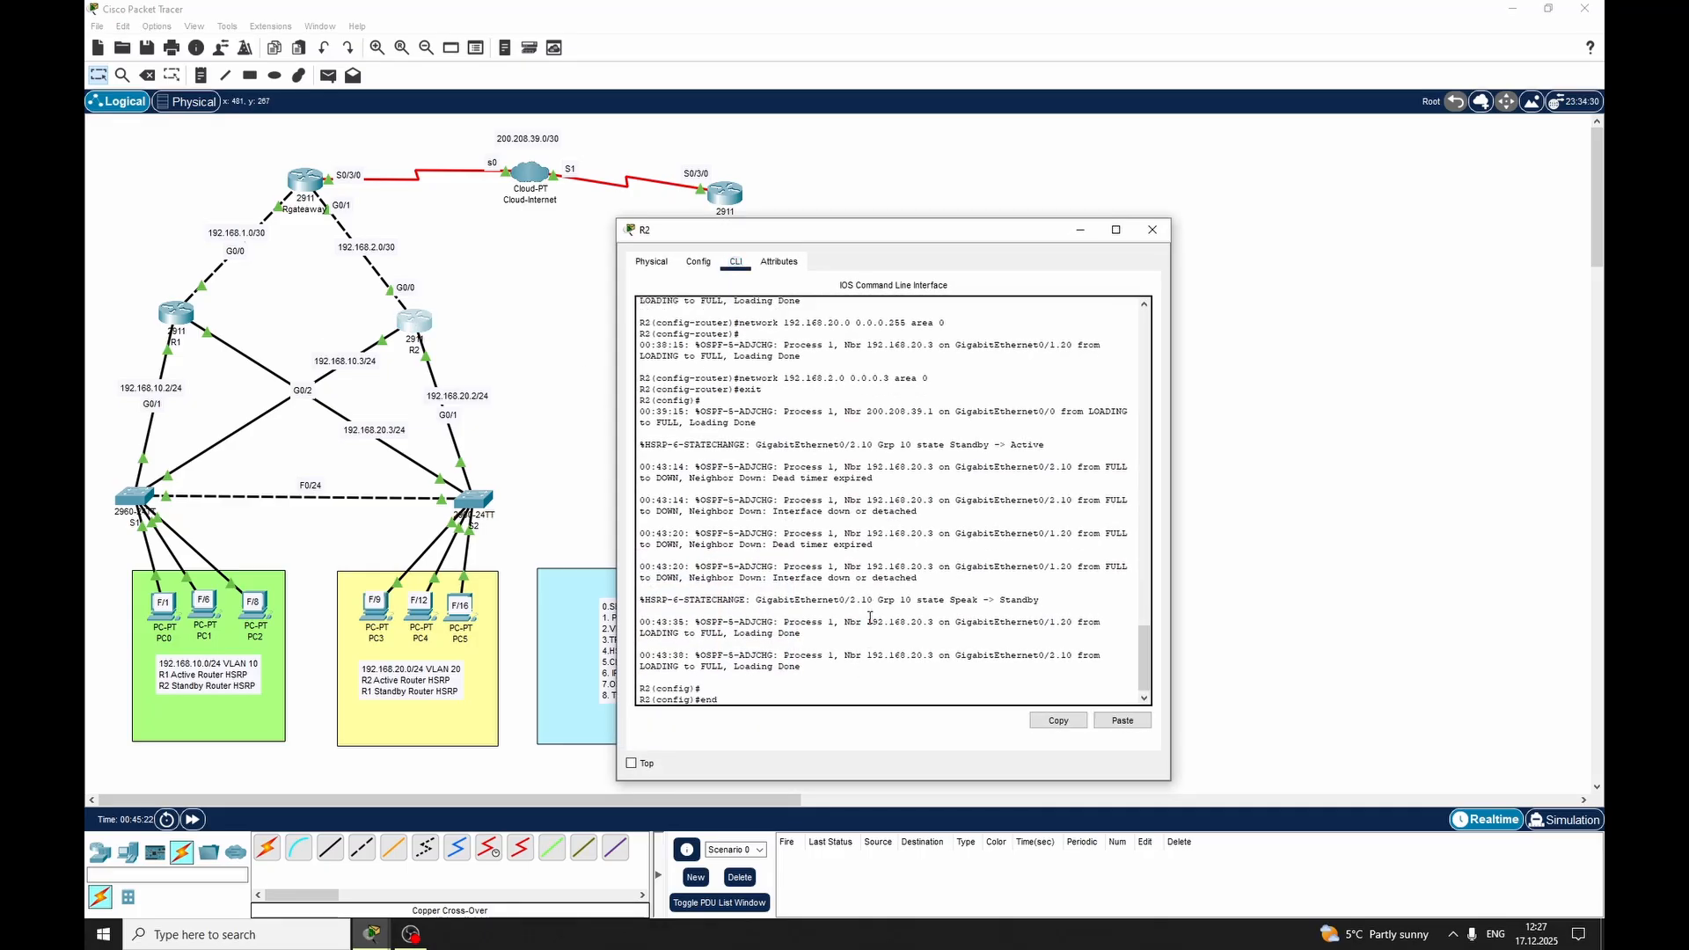
key("Return")
Reload R2, agreeing to save its modified configuration and confirming the reload
type("r")
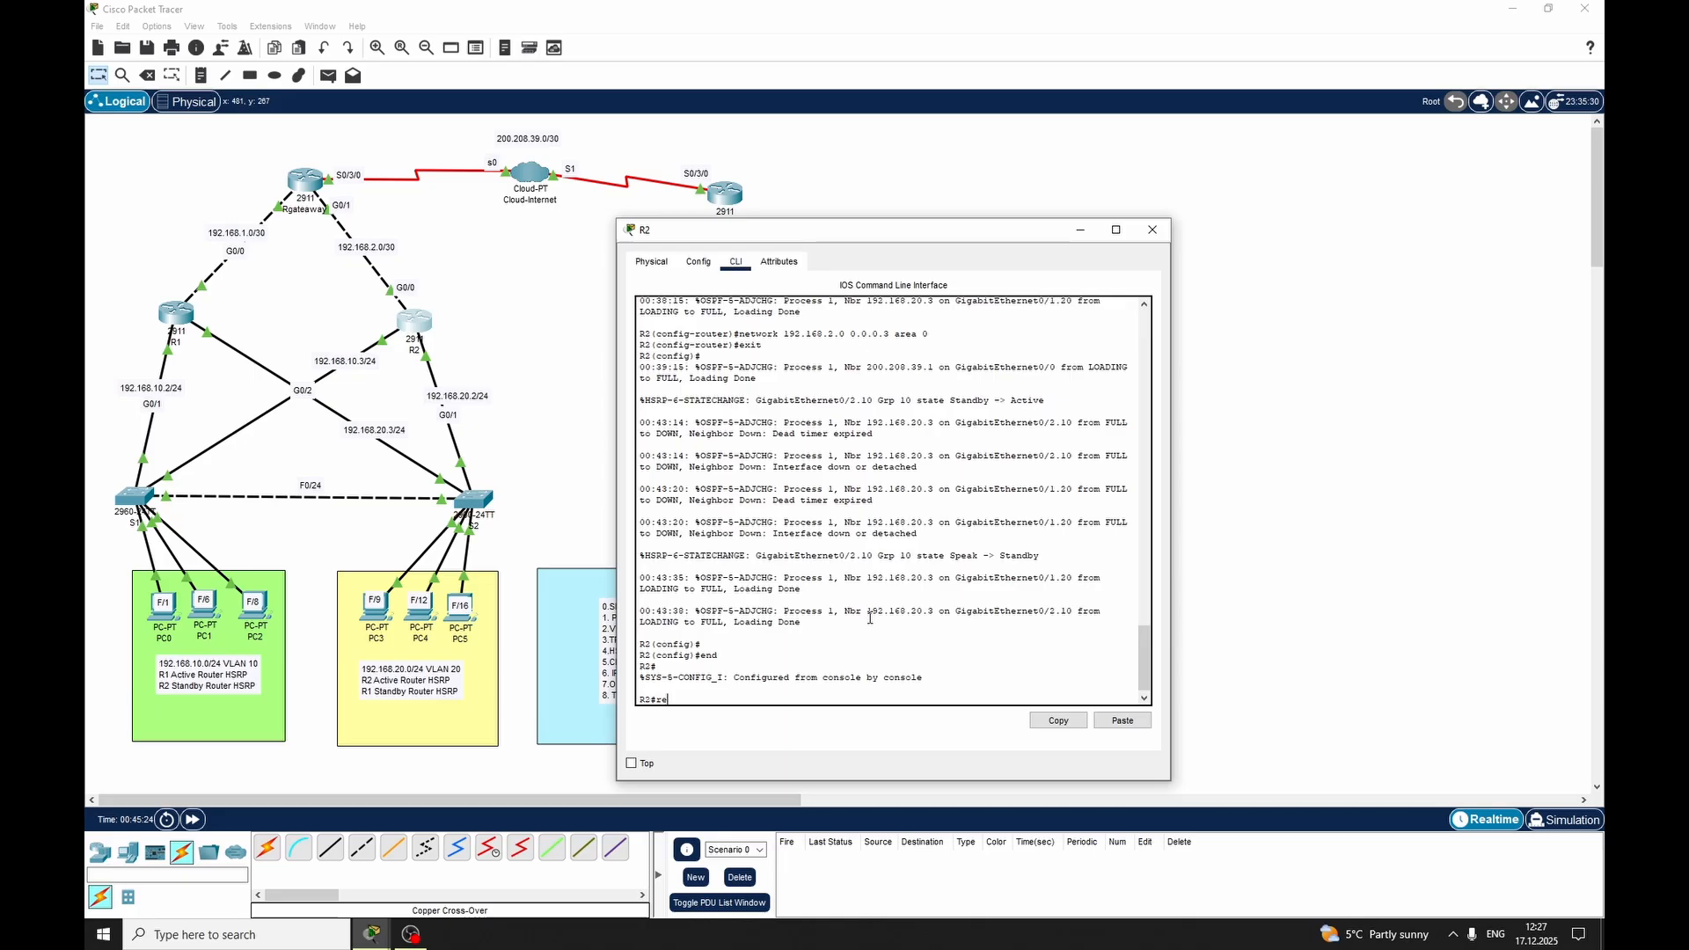
type("e")
key("Tab")
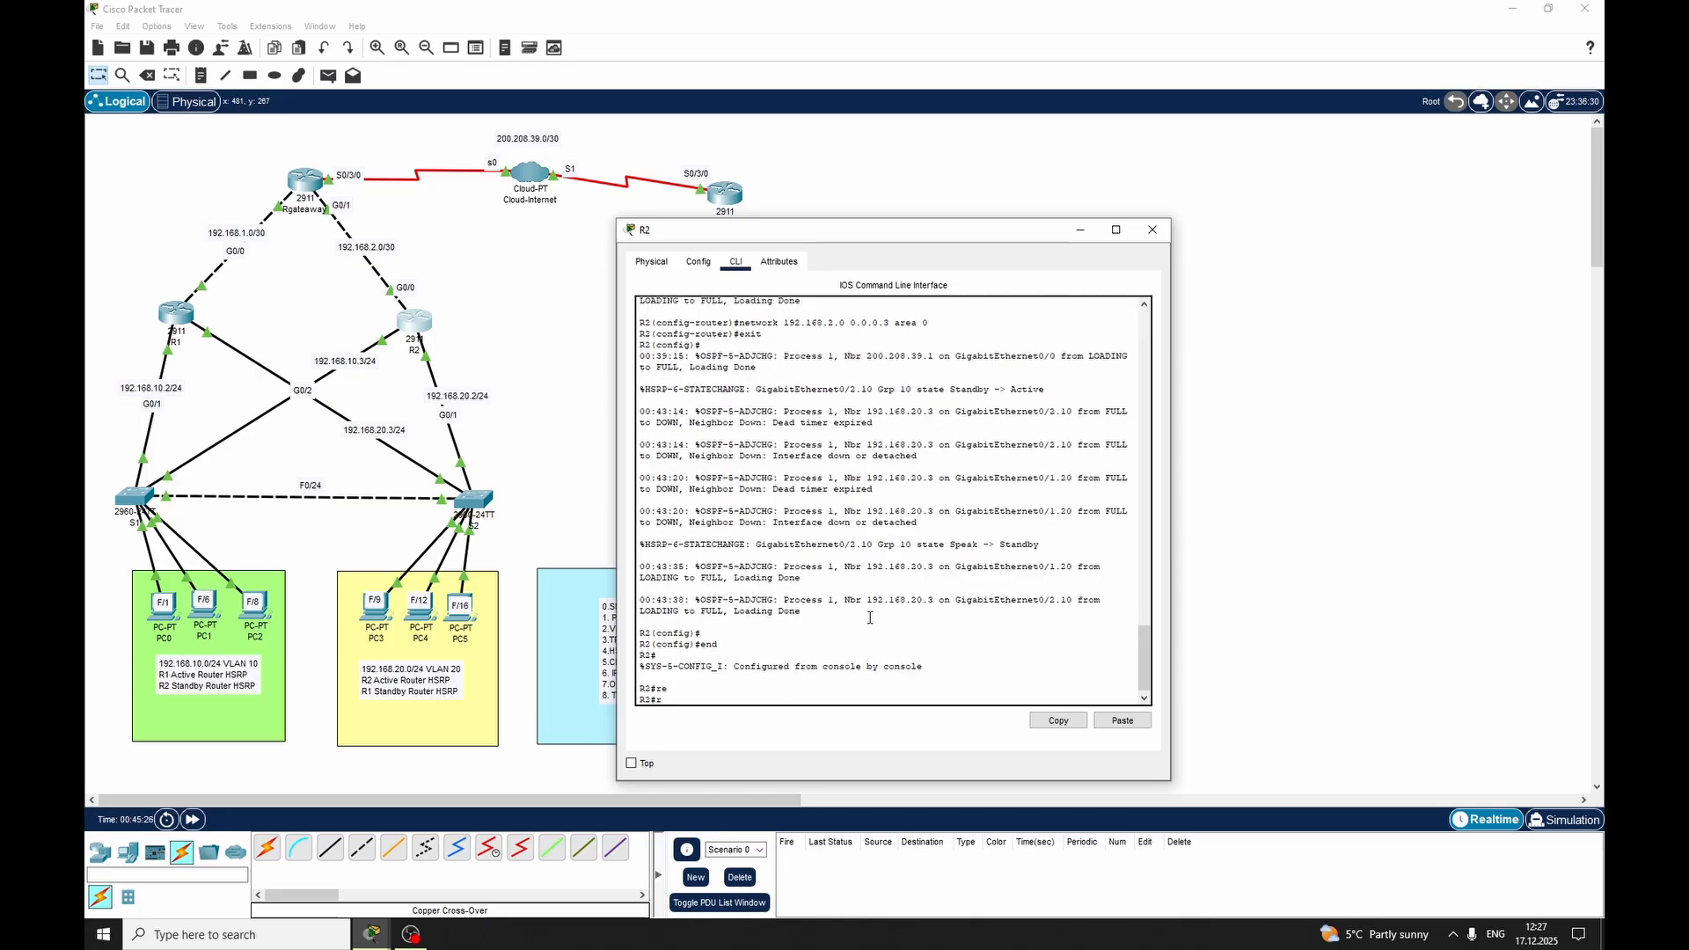
type("e")
key("Tab")
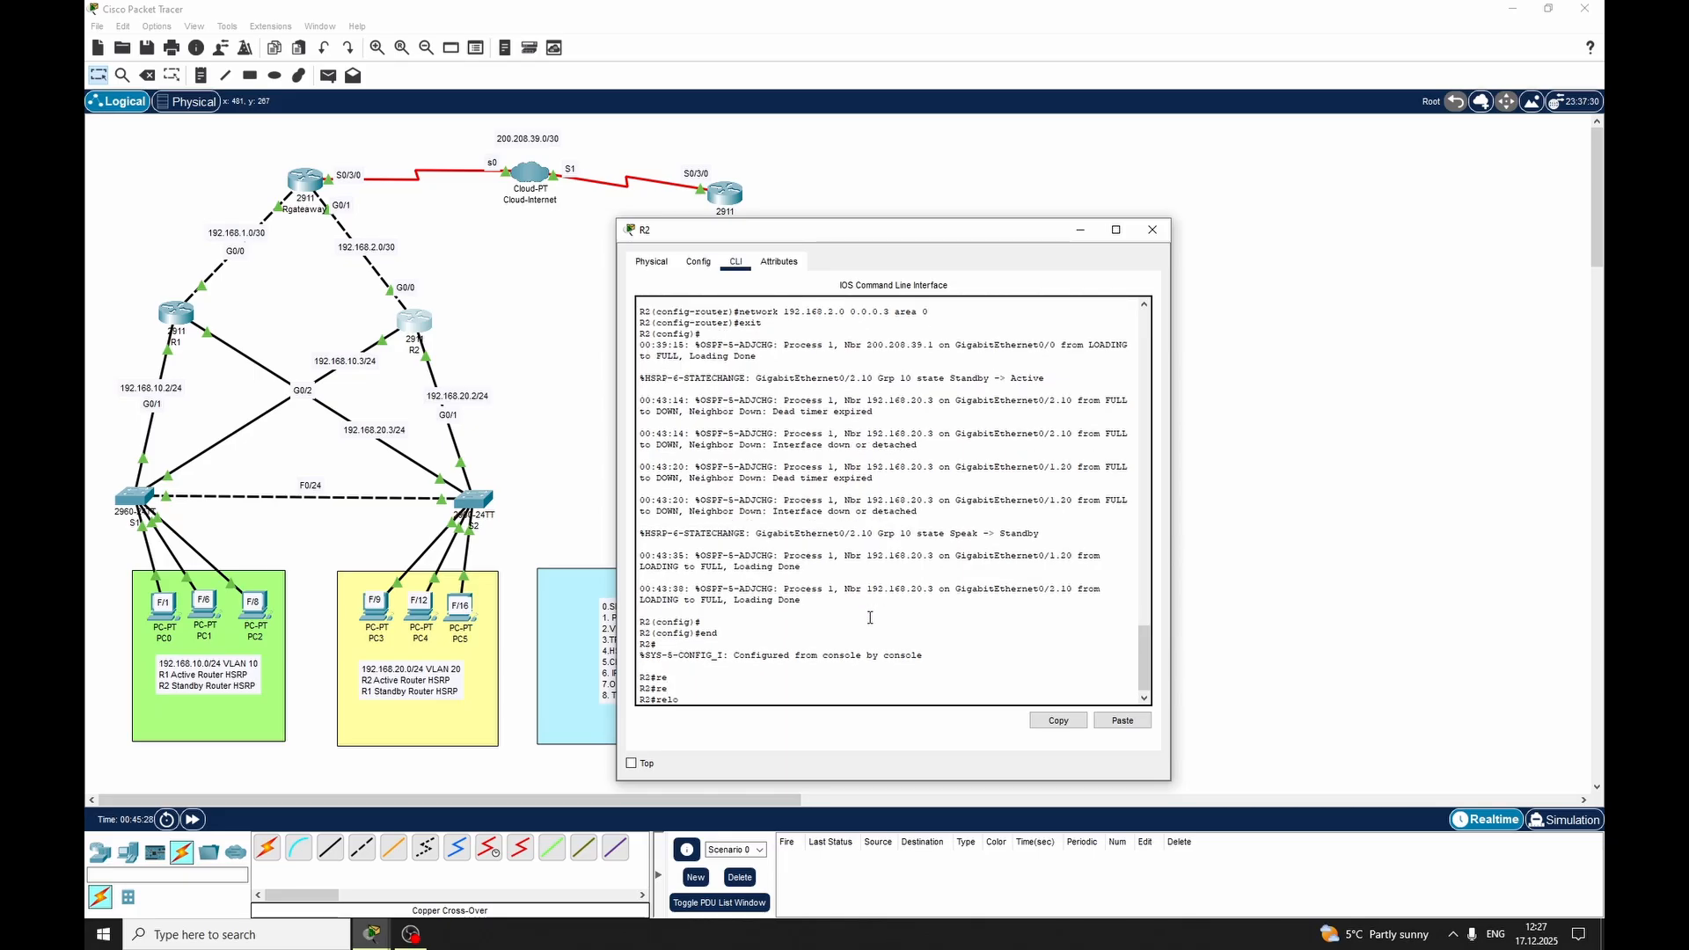
type("lo")
key("Tab")
key("Return")
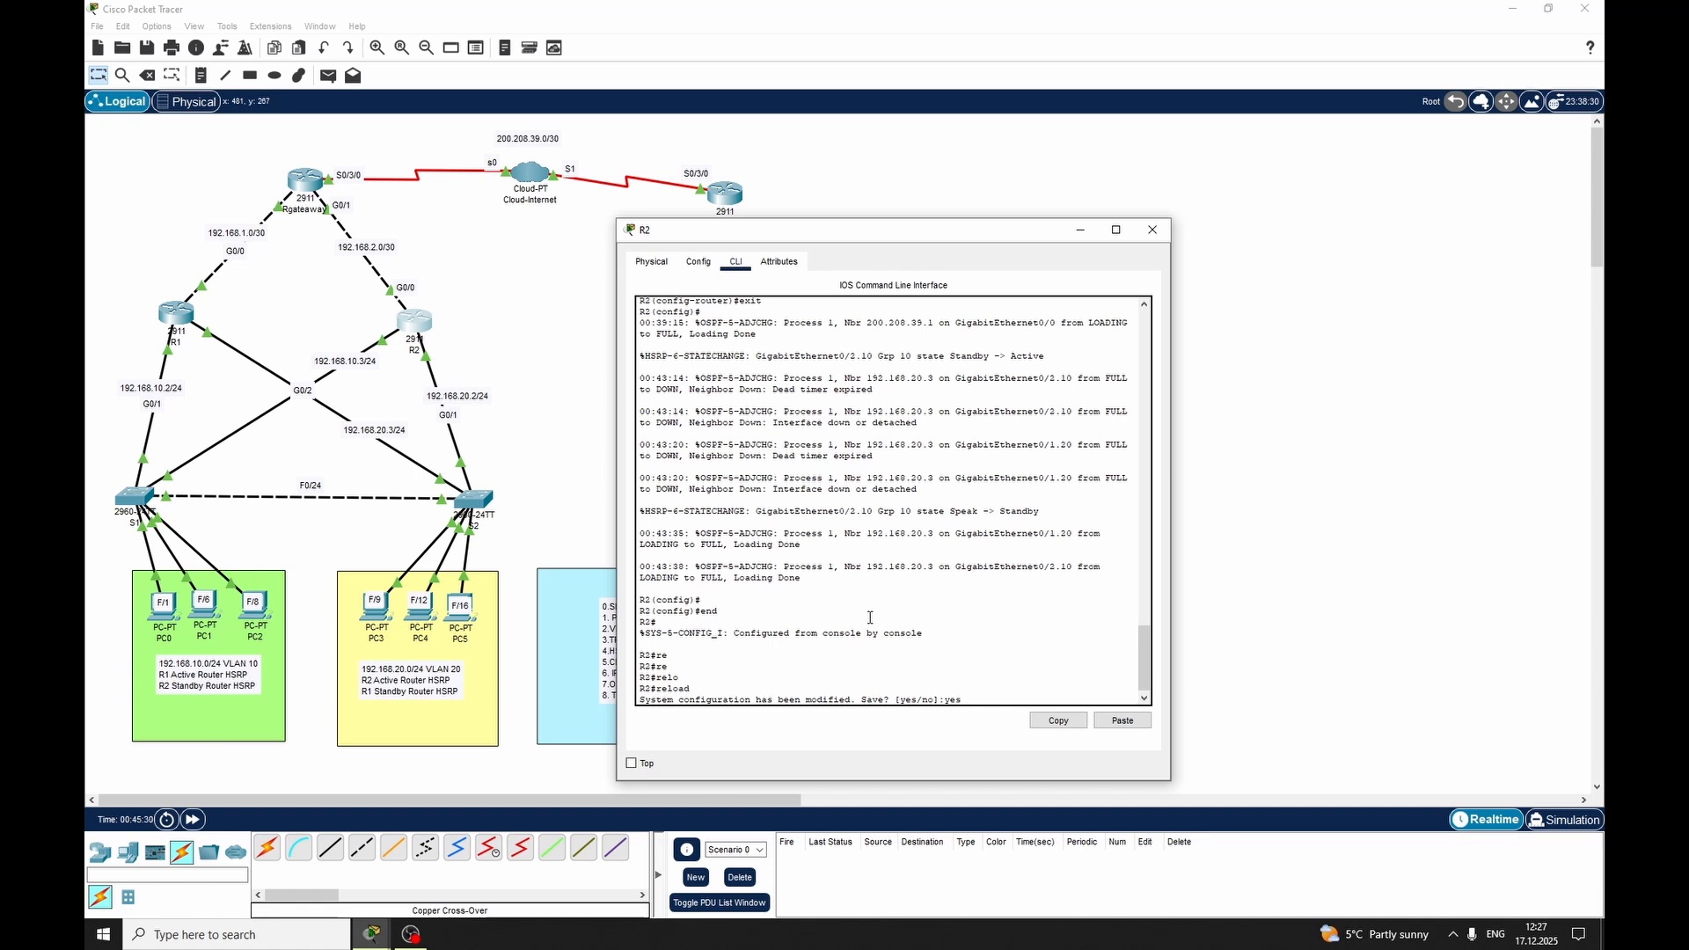
type("yes")
key("Return")
key("Return")
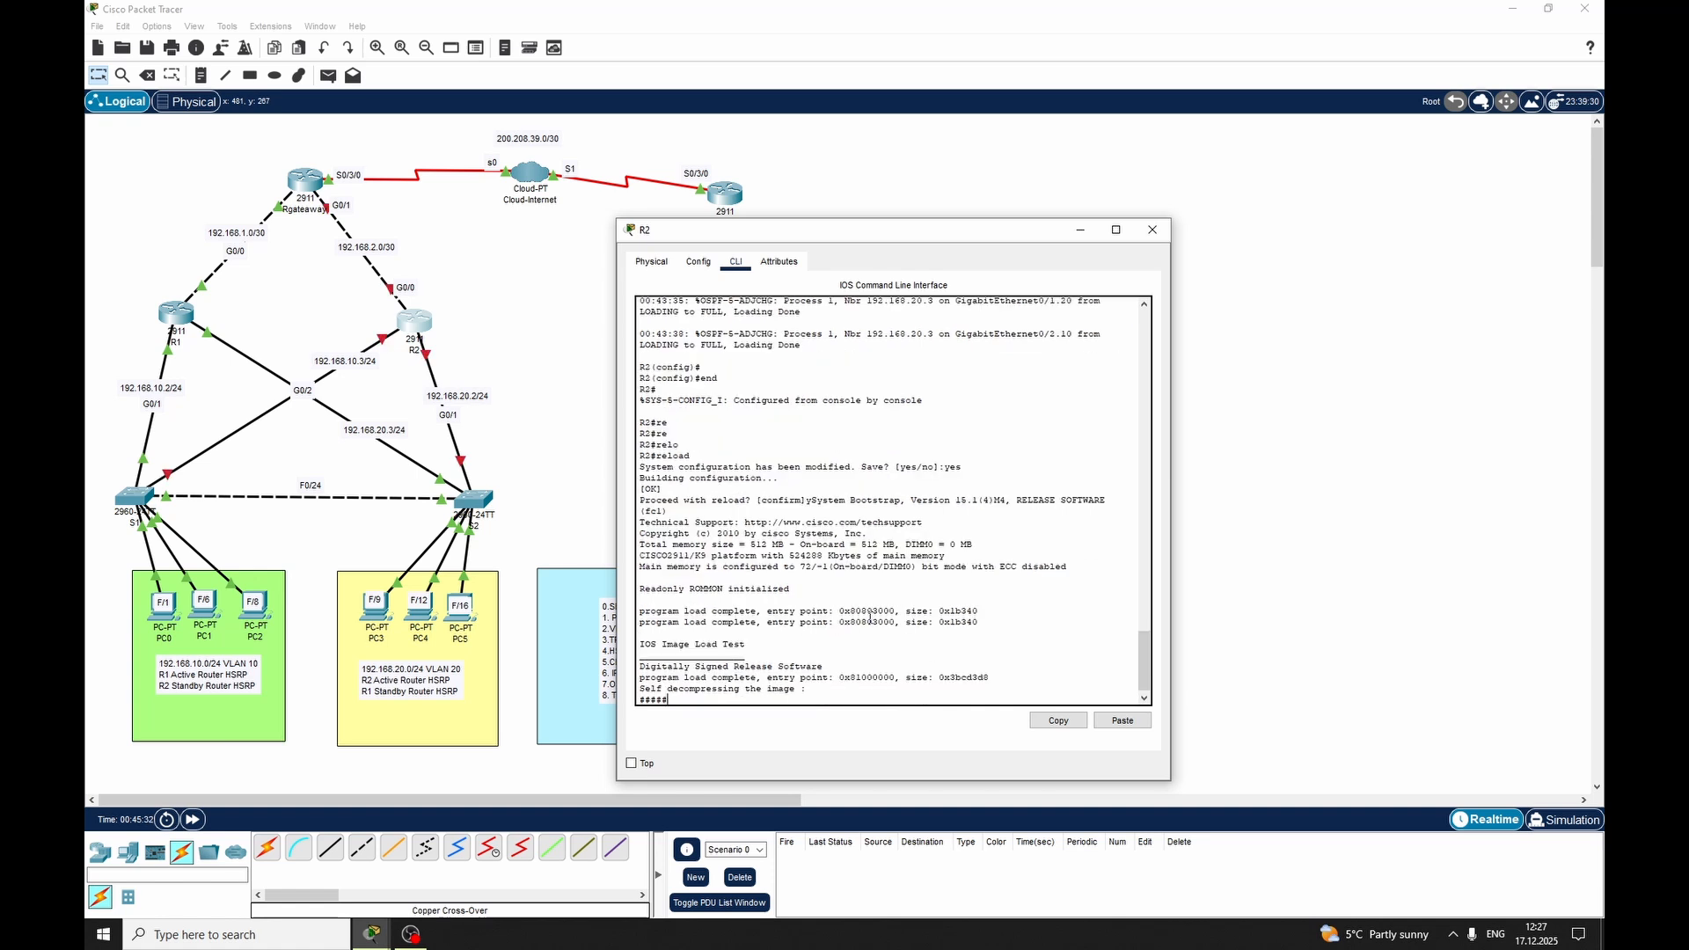
Return to PC3's command prompt and ping 200.208.39.2 to test HSRP failover while R2 restarts
mouse_move(371, 934)
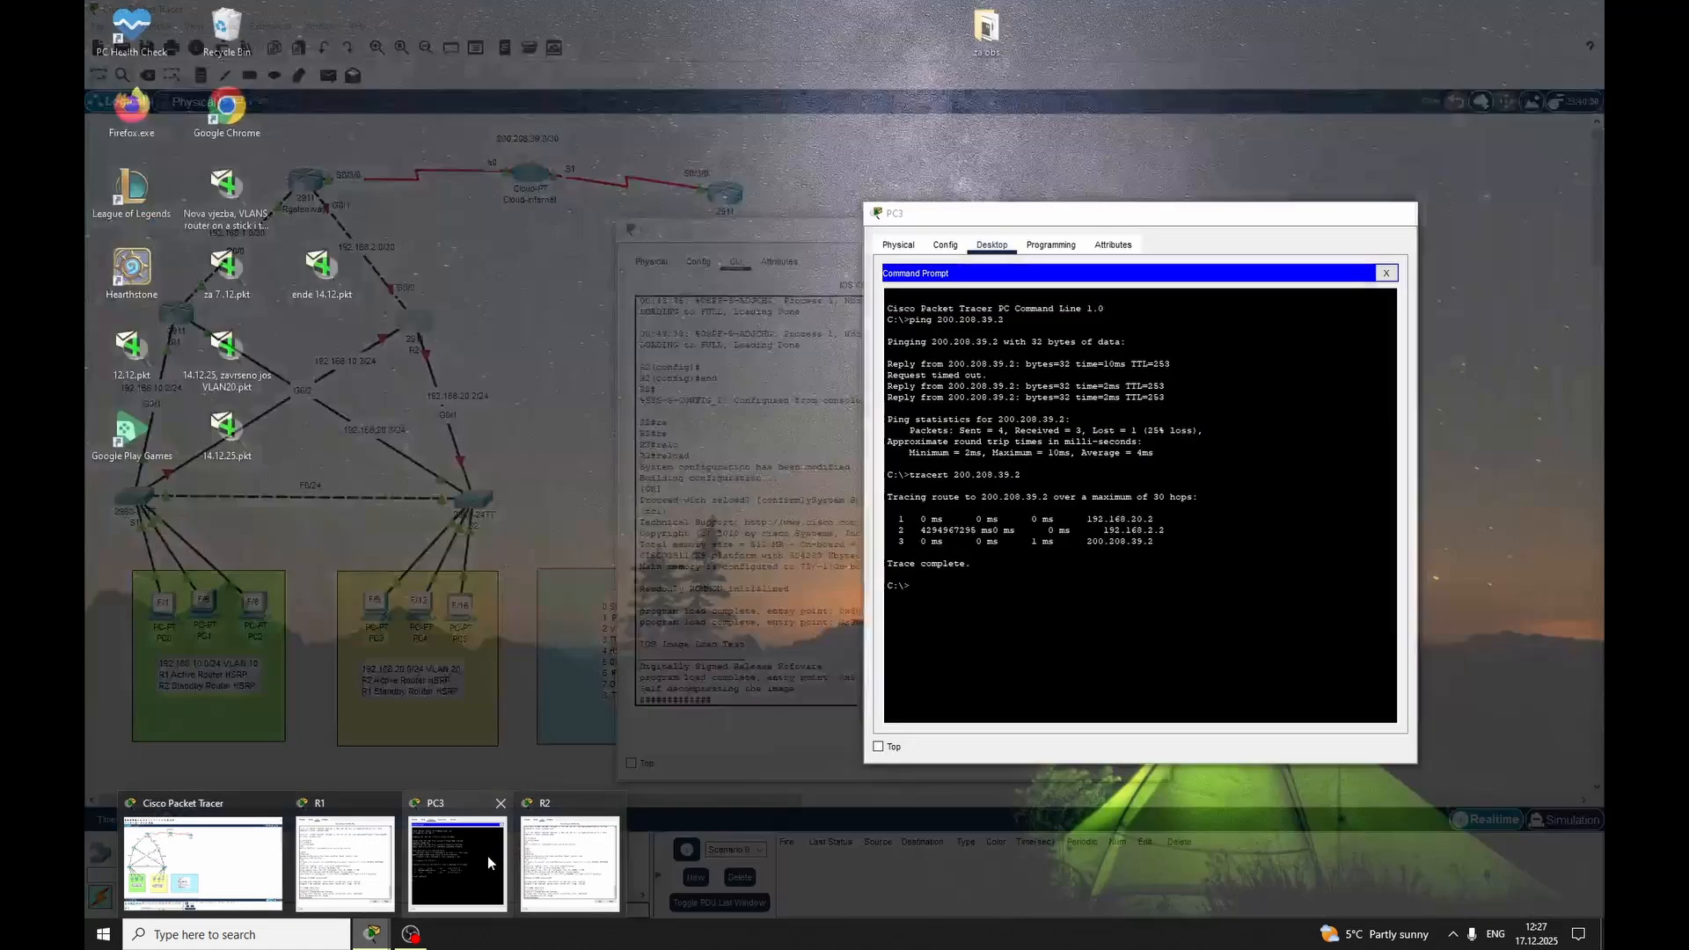
left_click(487, 856)
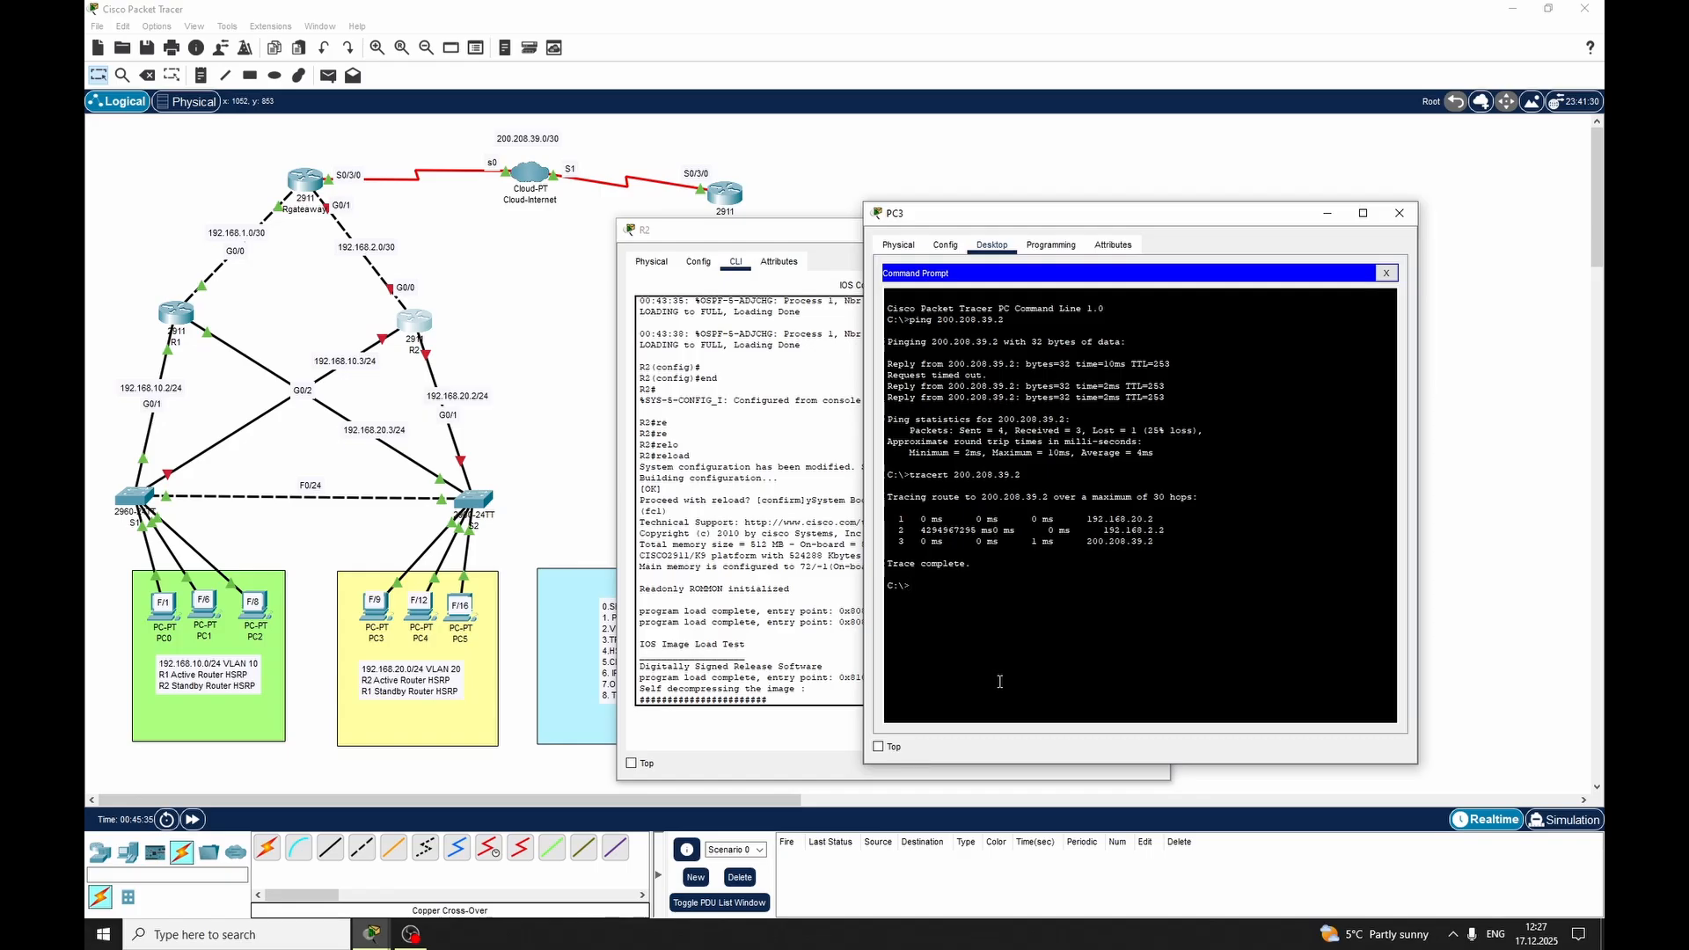
type("ping 200.208")
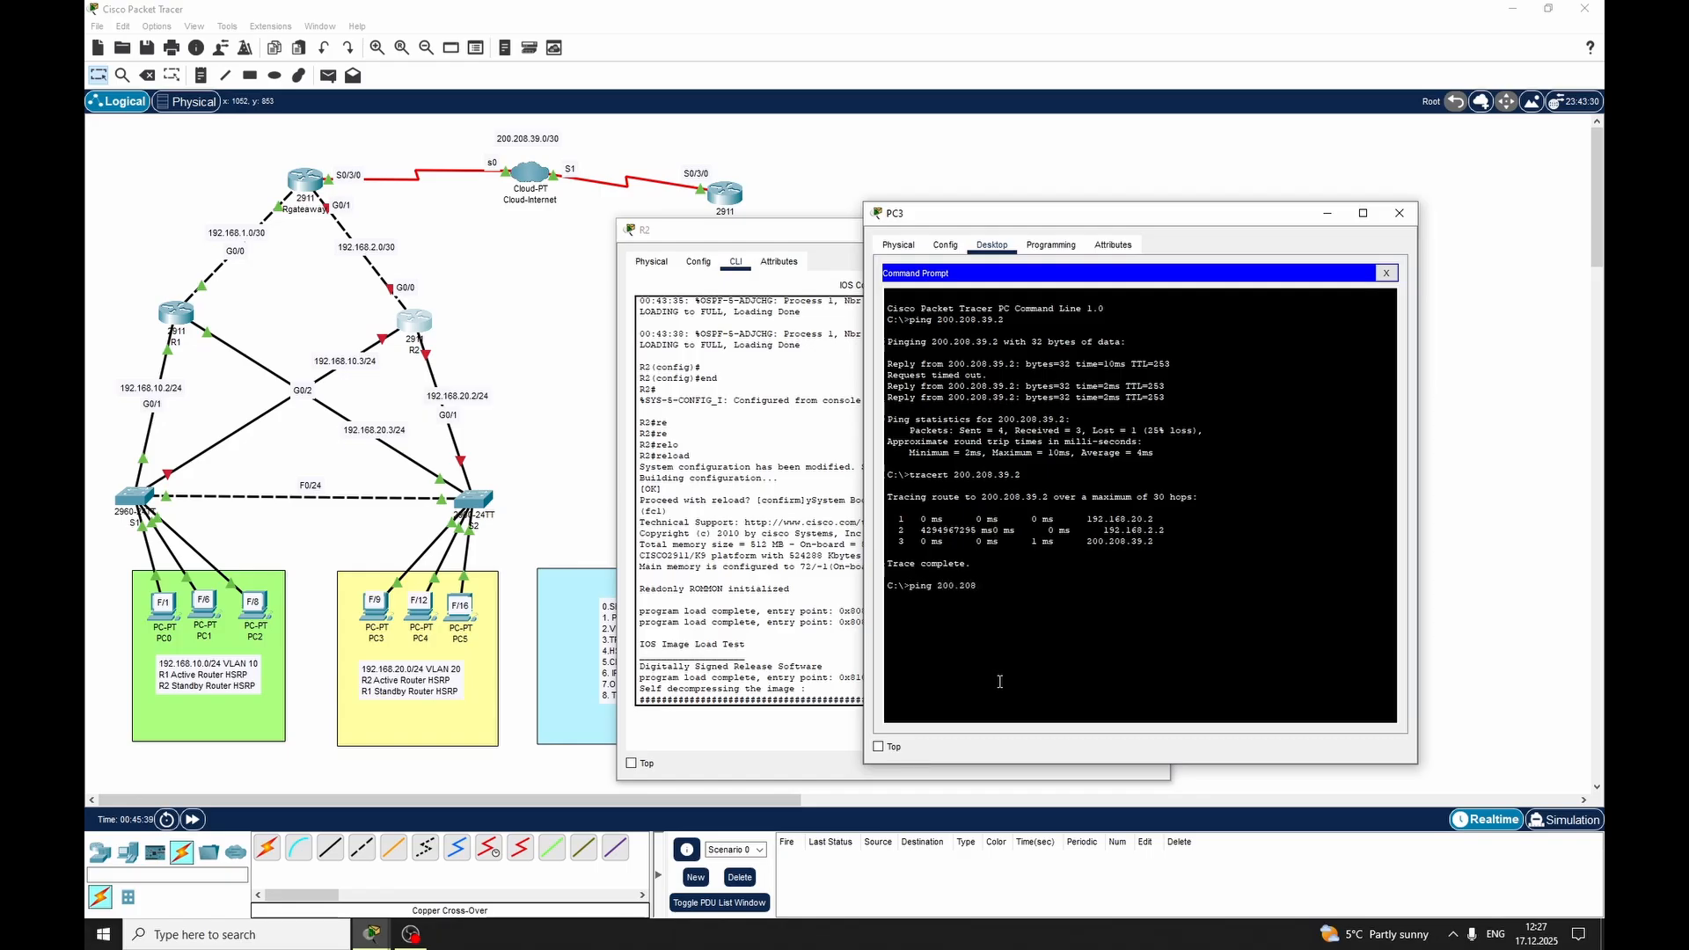
type(".39.2")
key("Return")
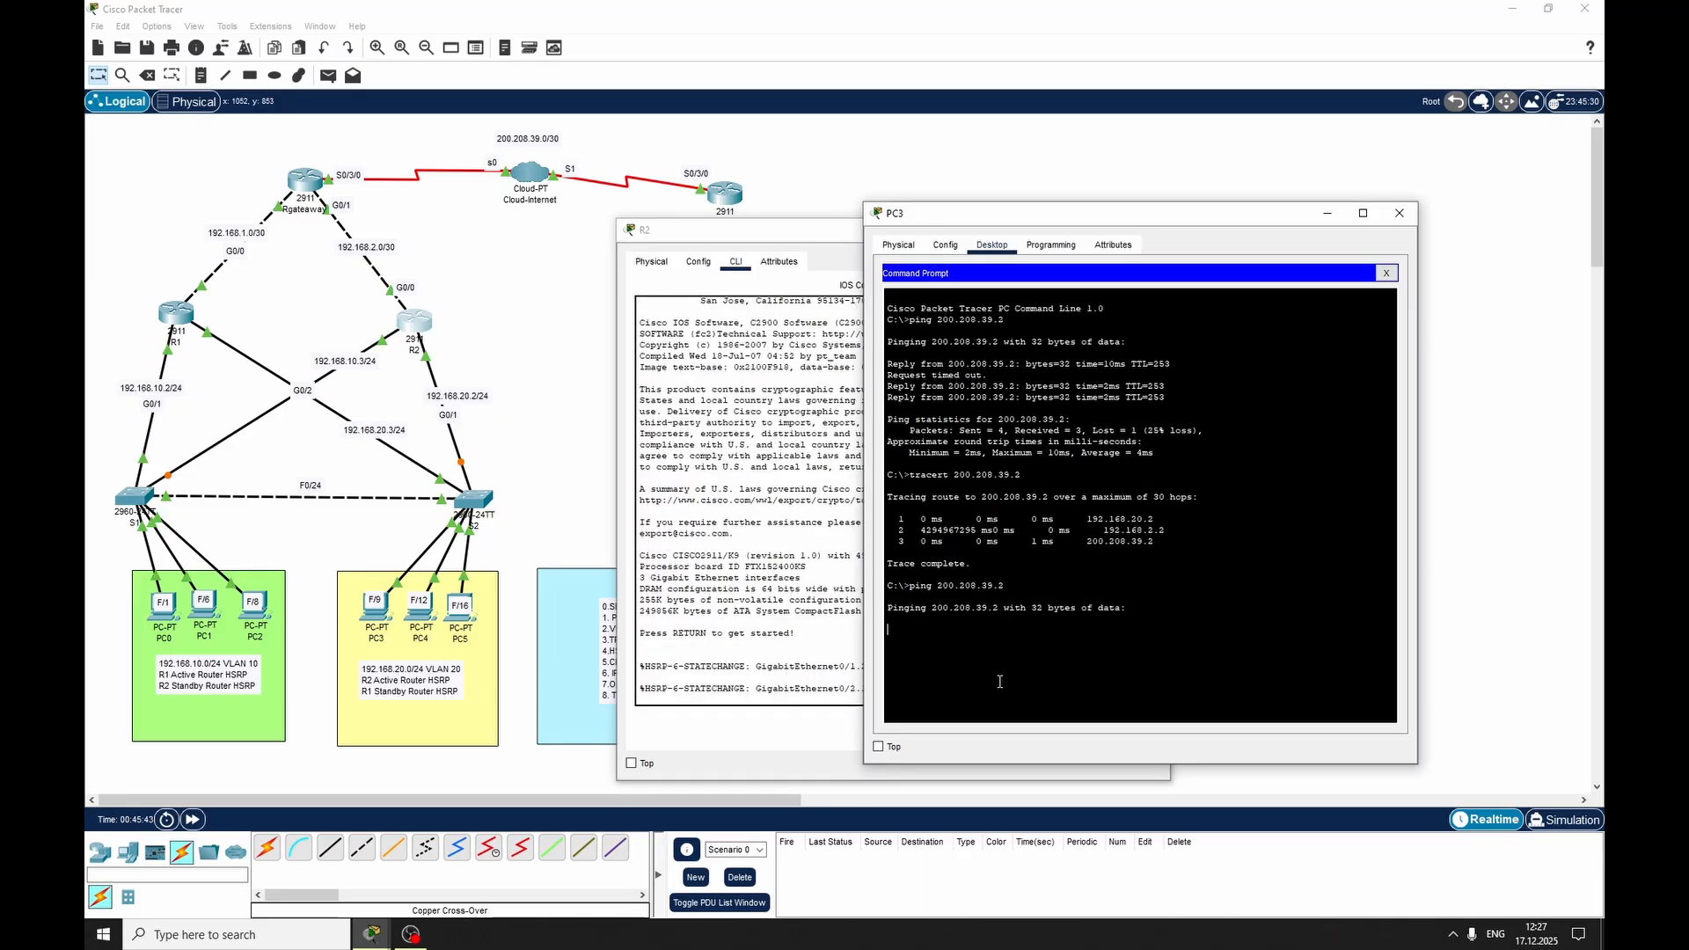
left_click_drag(1167, 233, 1155, 99)
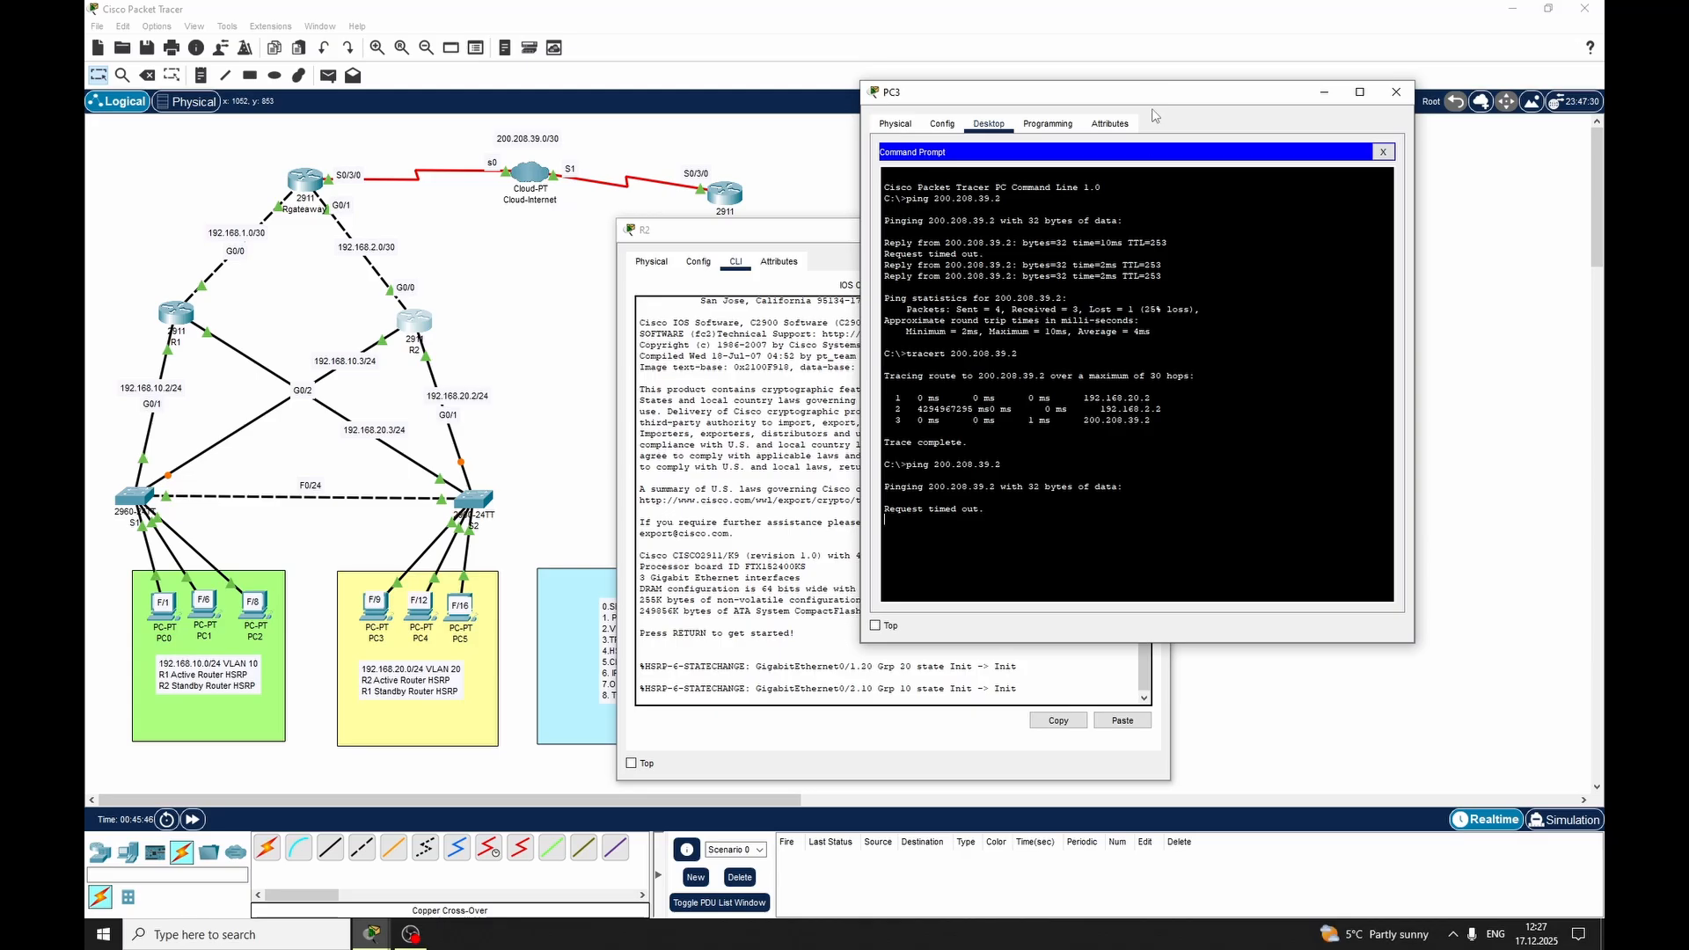
left_click_drag(1009, 88, 919, 162)
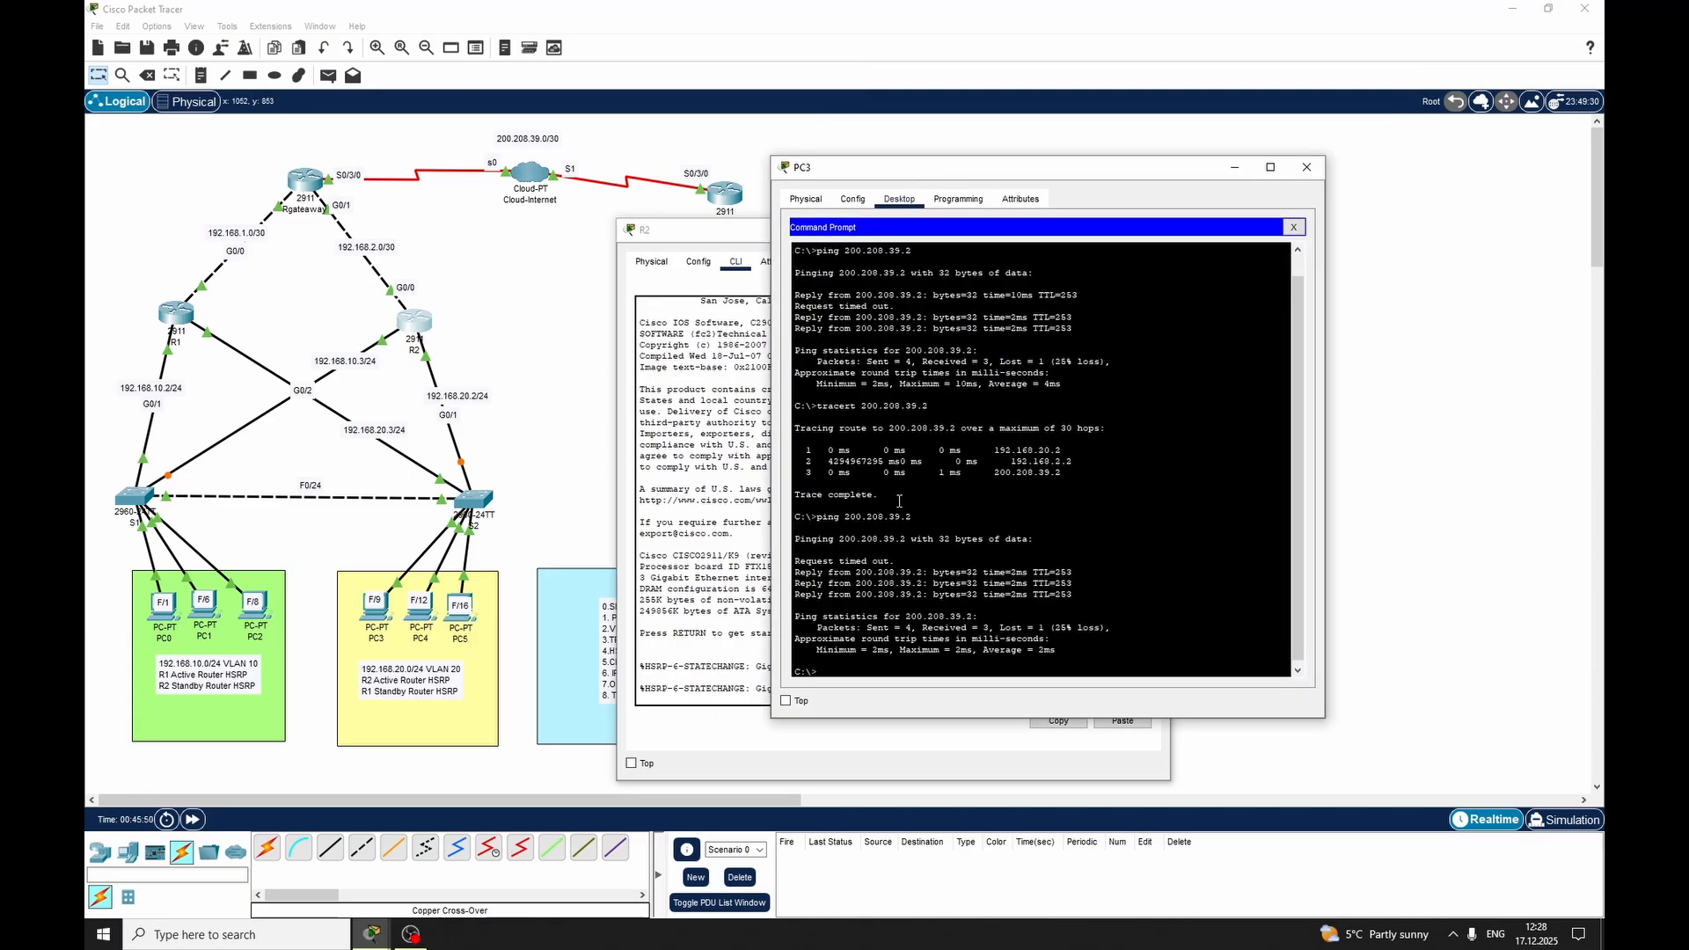
Trace the route to 200.208.39.2 again from PC3 and close R2's window
key("Return")
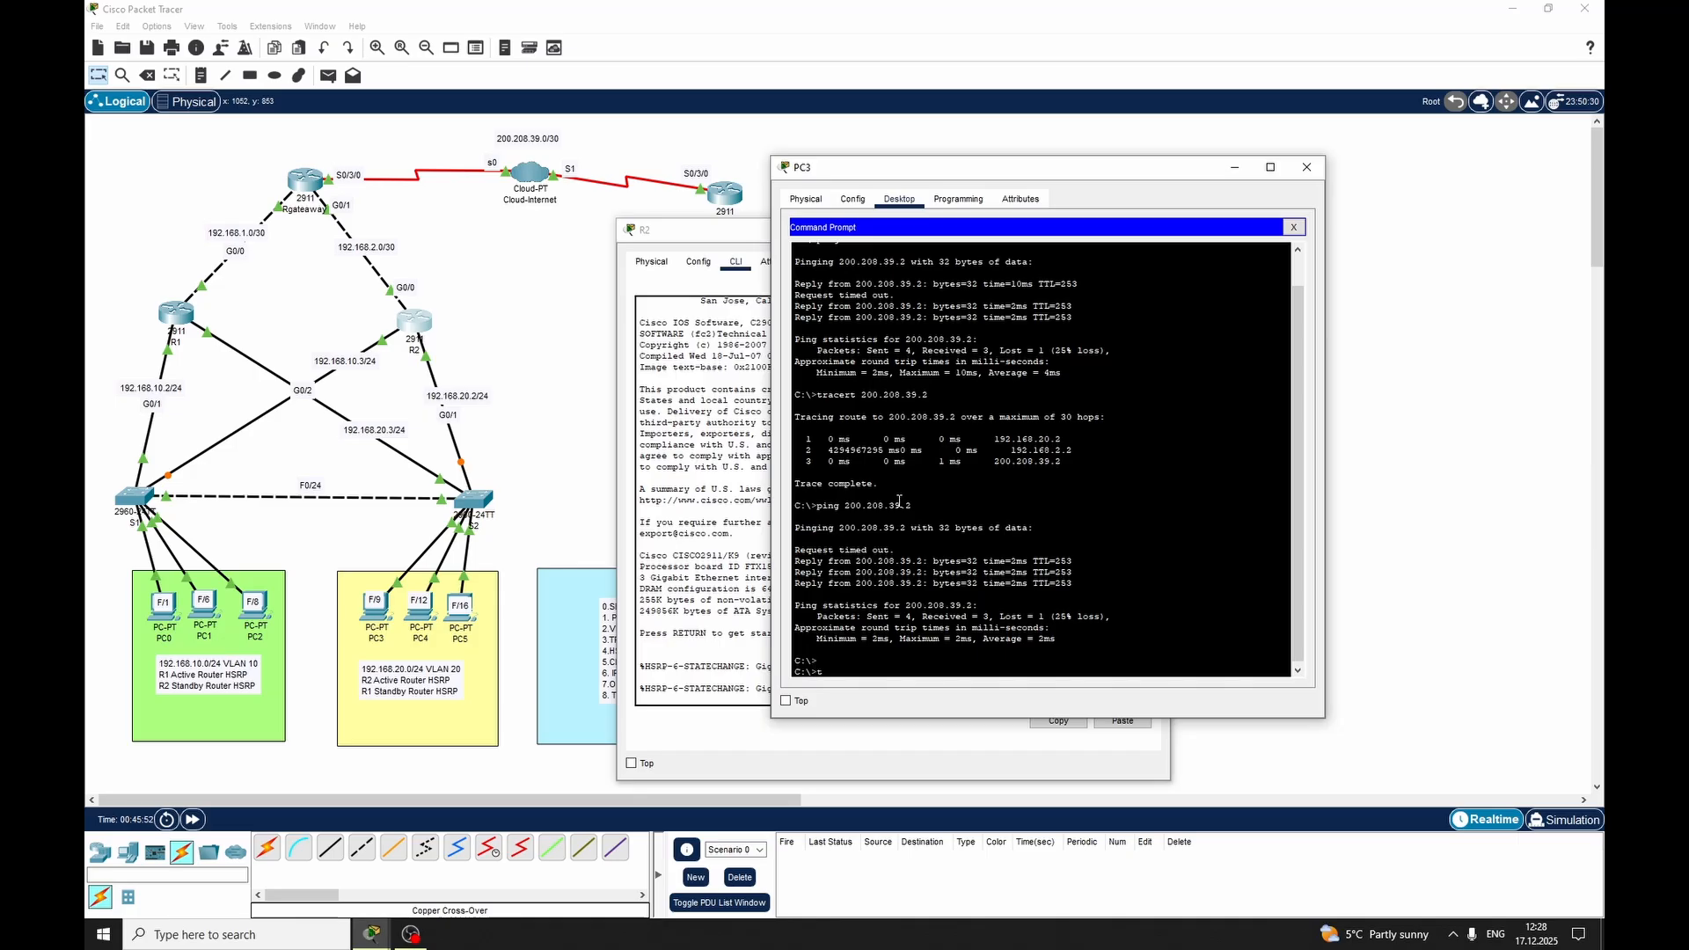
type("tracert 200.208.39.2")
key("Return")
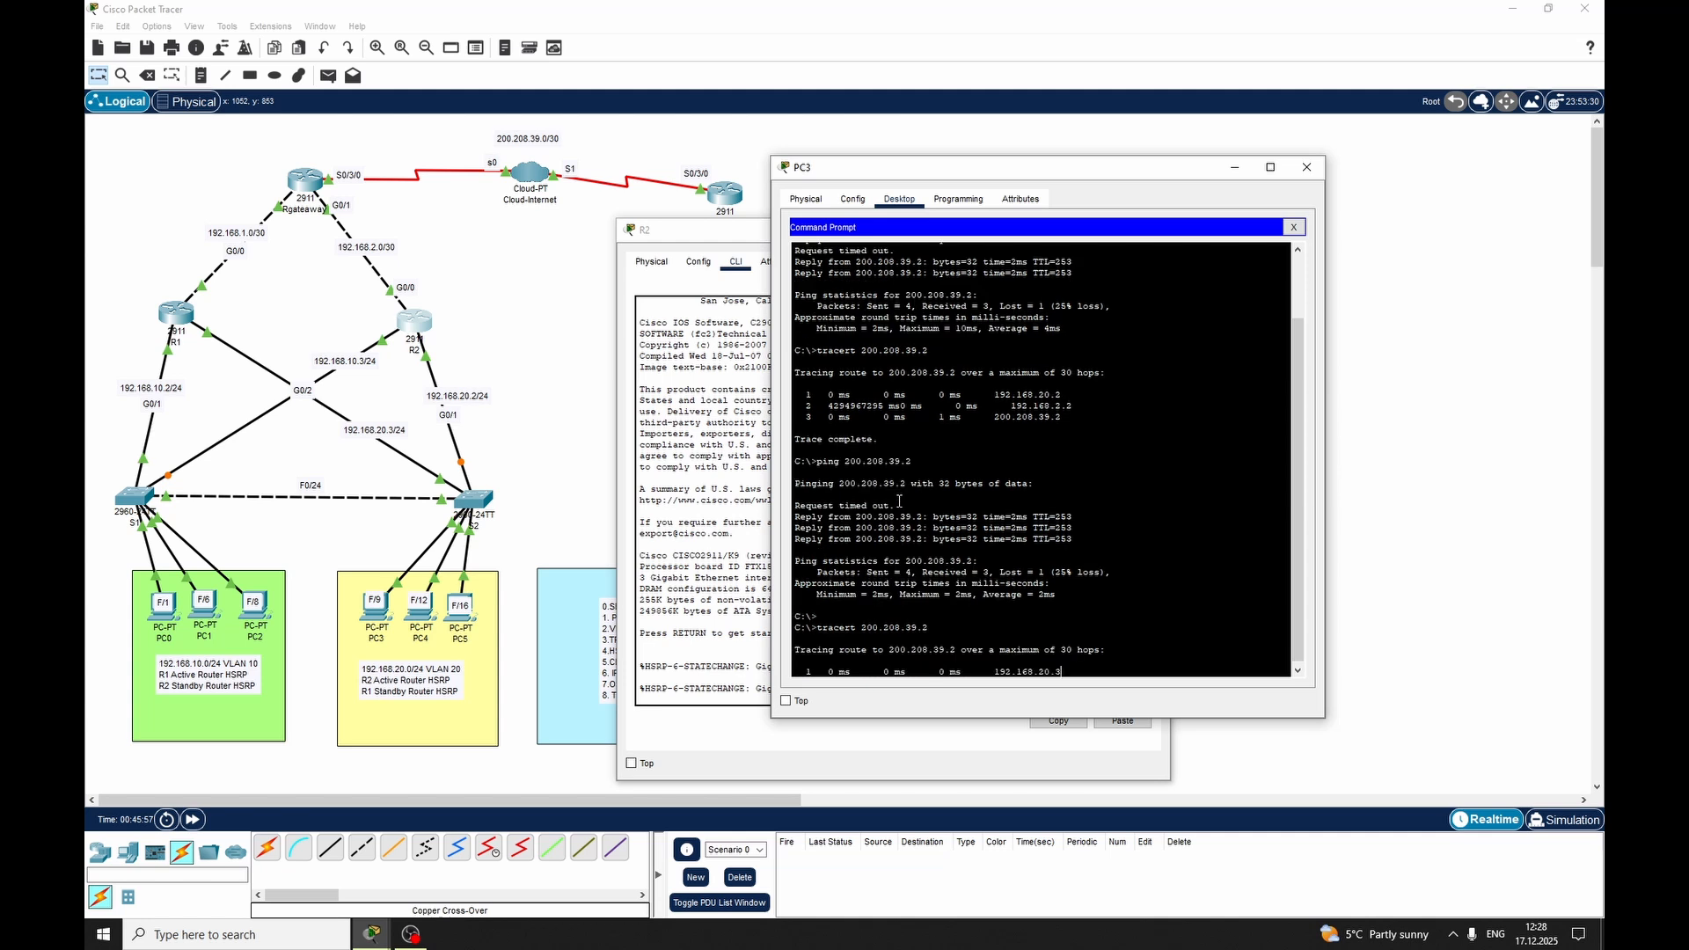
left_click(717, 230)
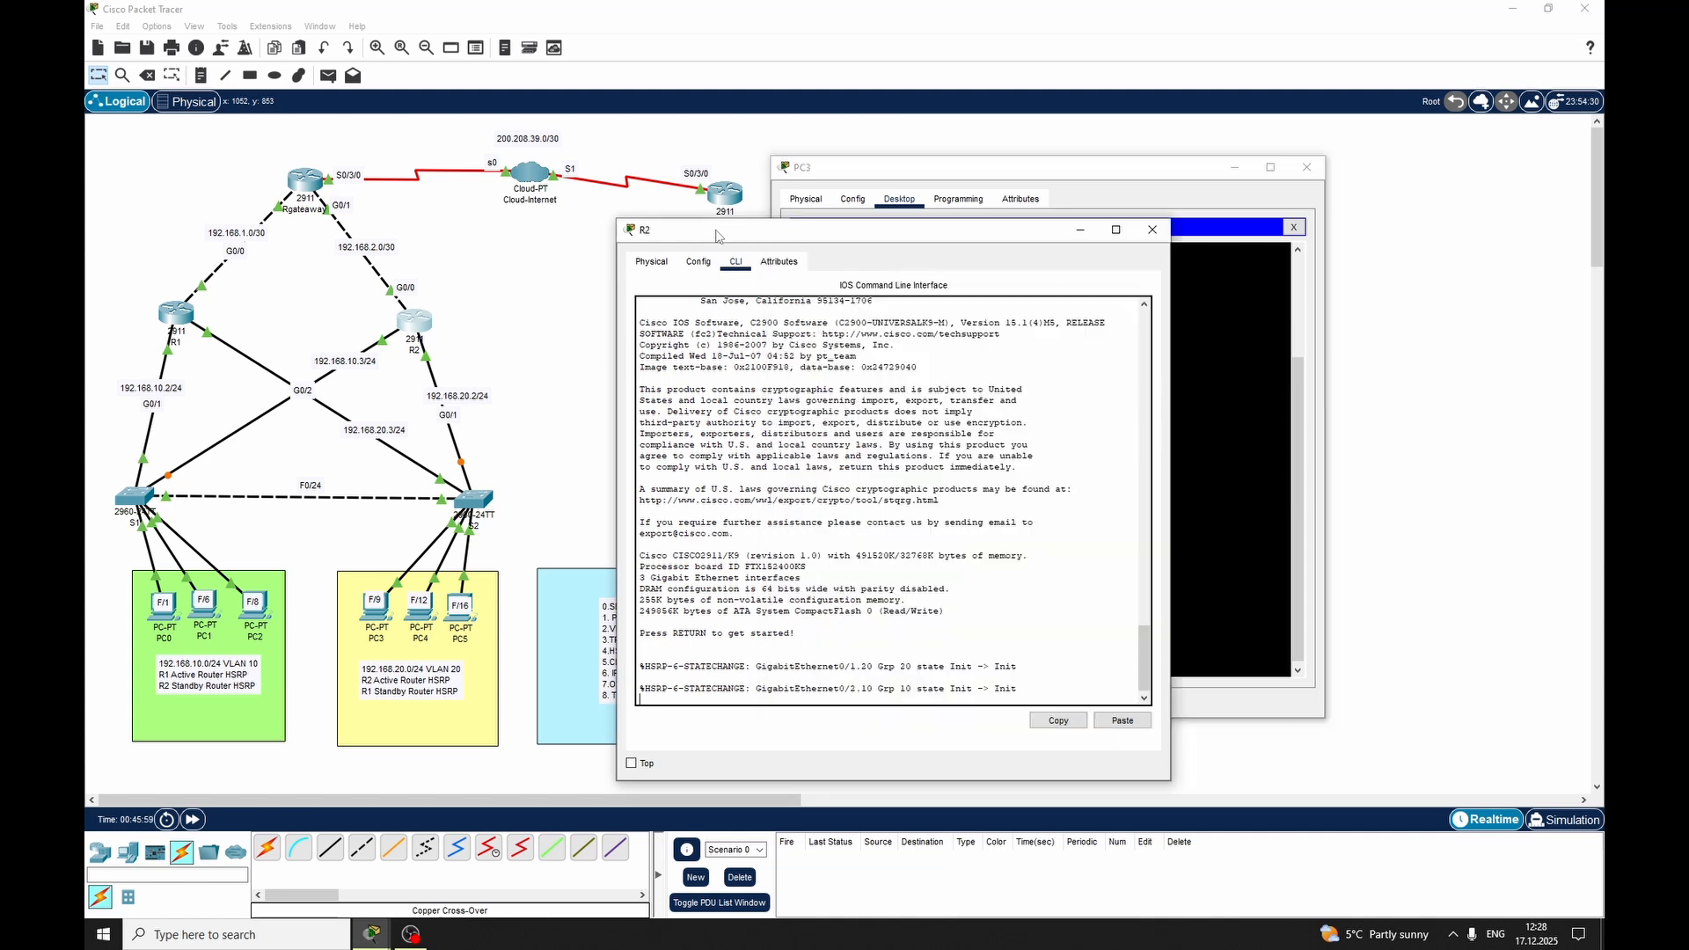
left_click(1151, 230)
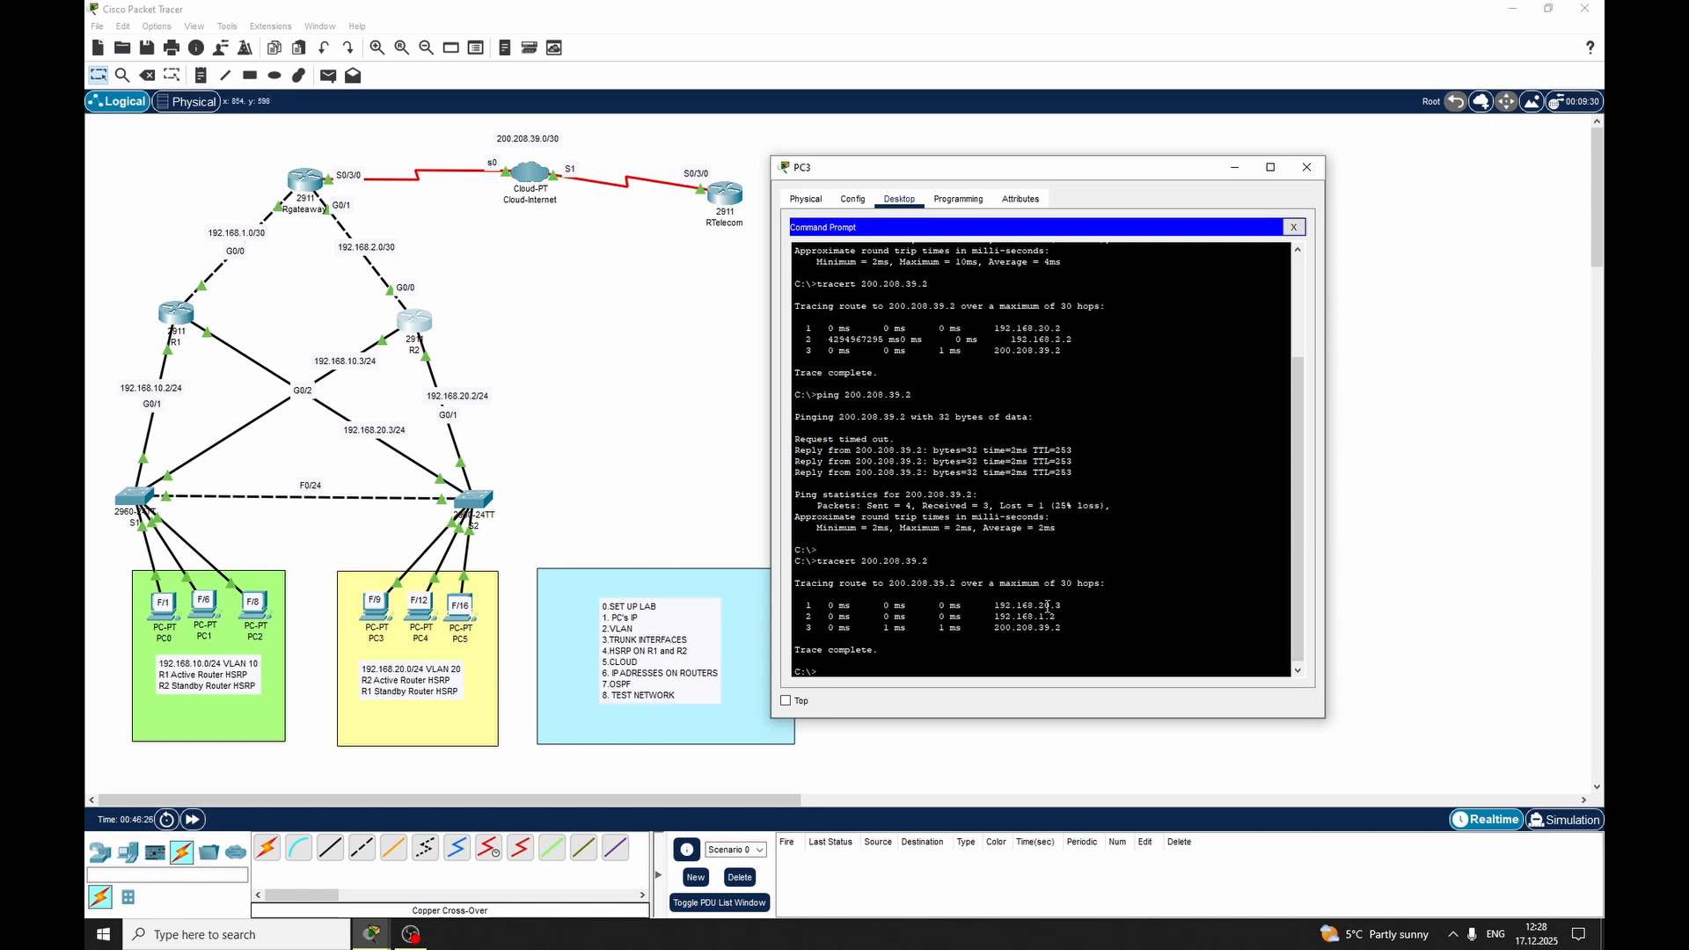
Close PC3's window and enter privileged mode on R2's command line
left_click(1307, 167)
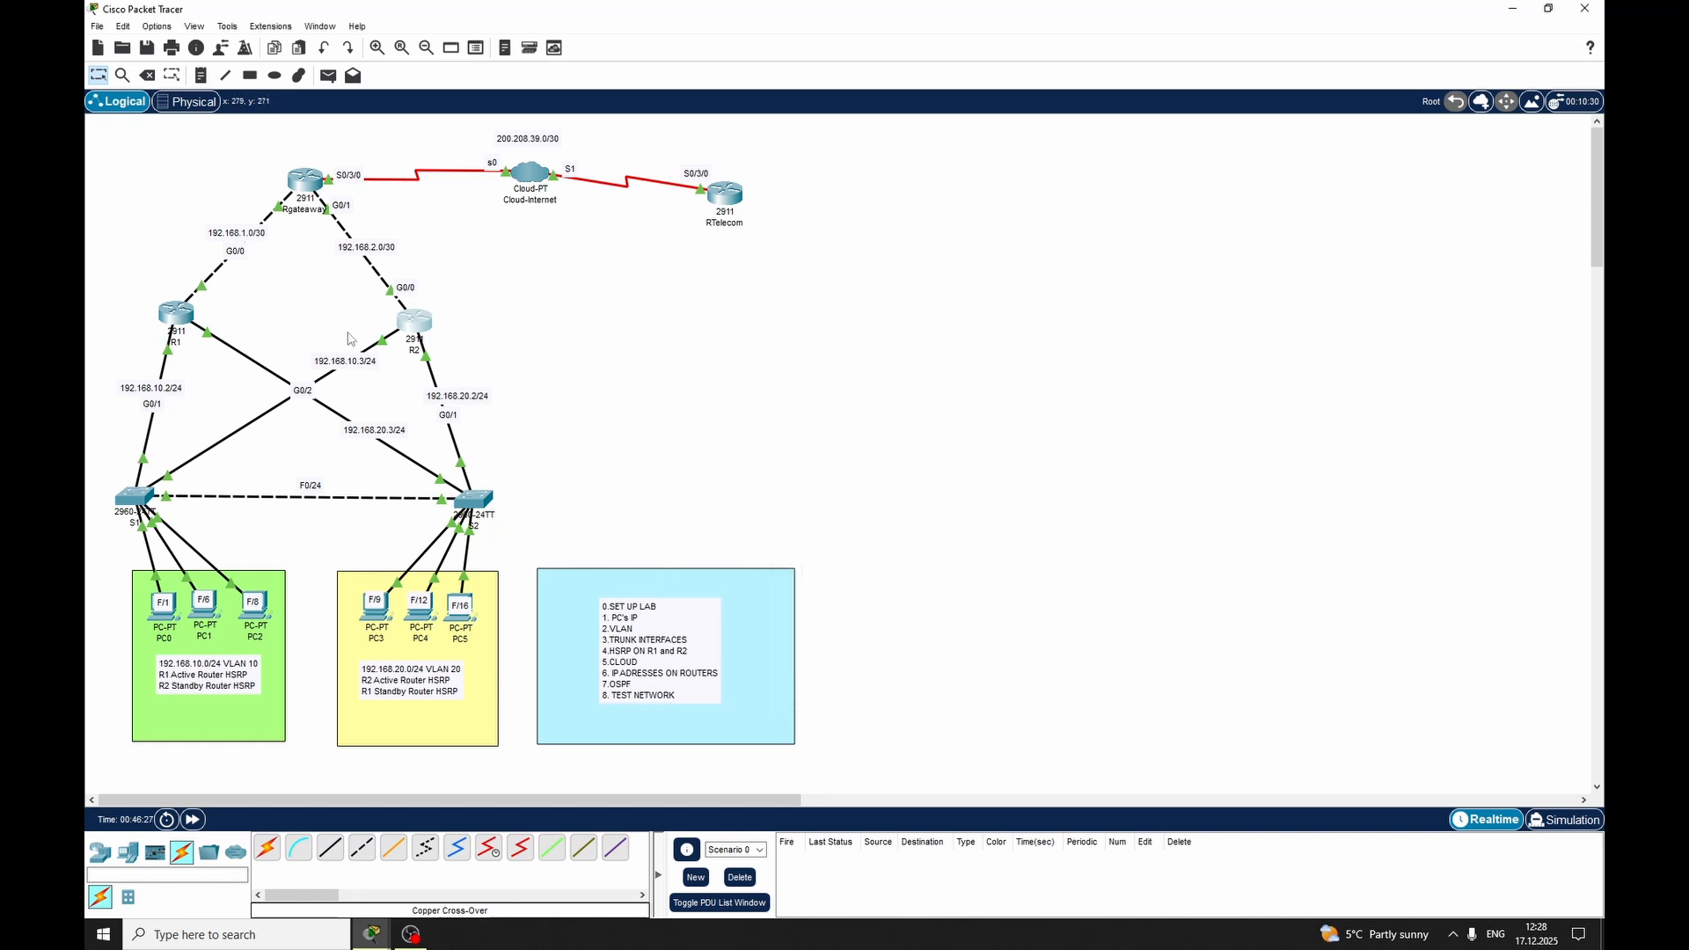
left_click(421, 324)
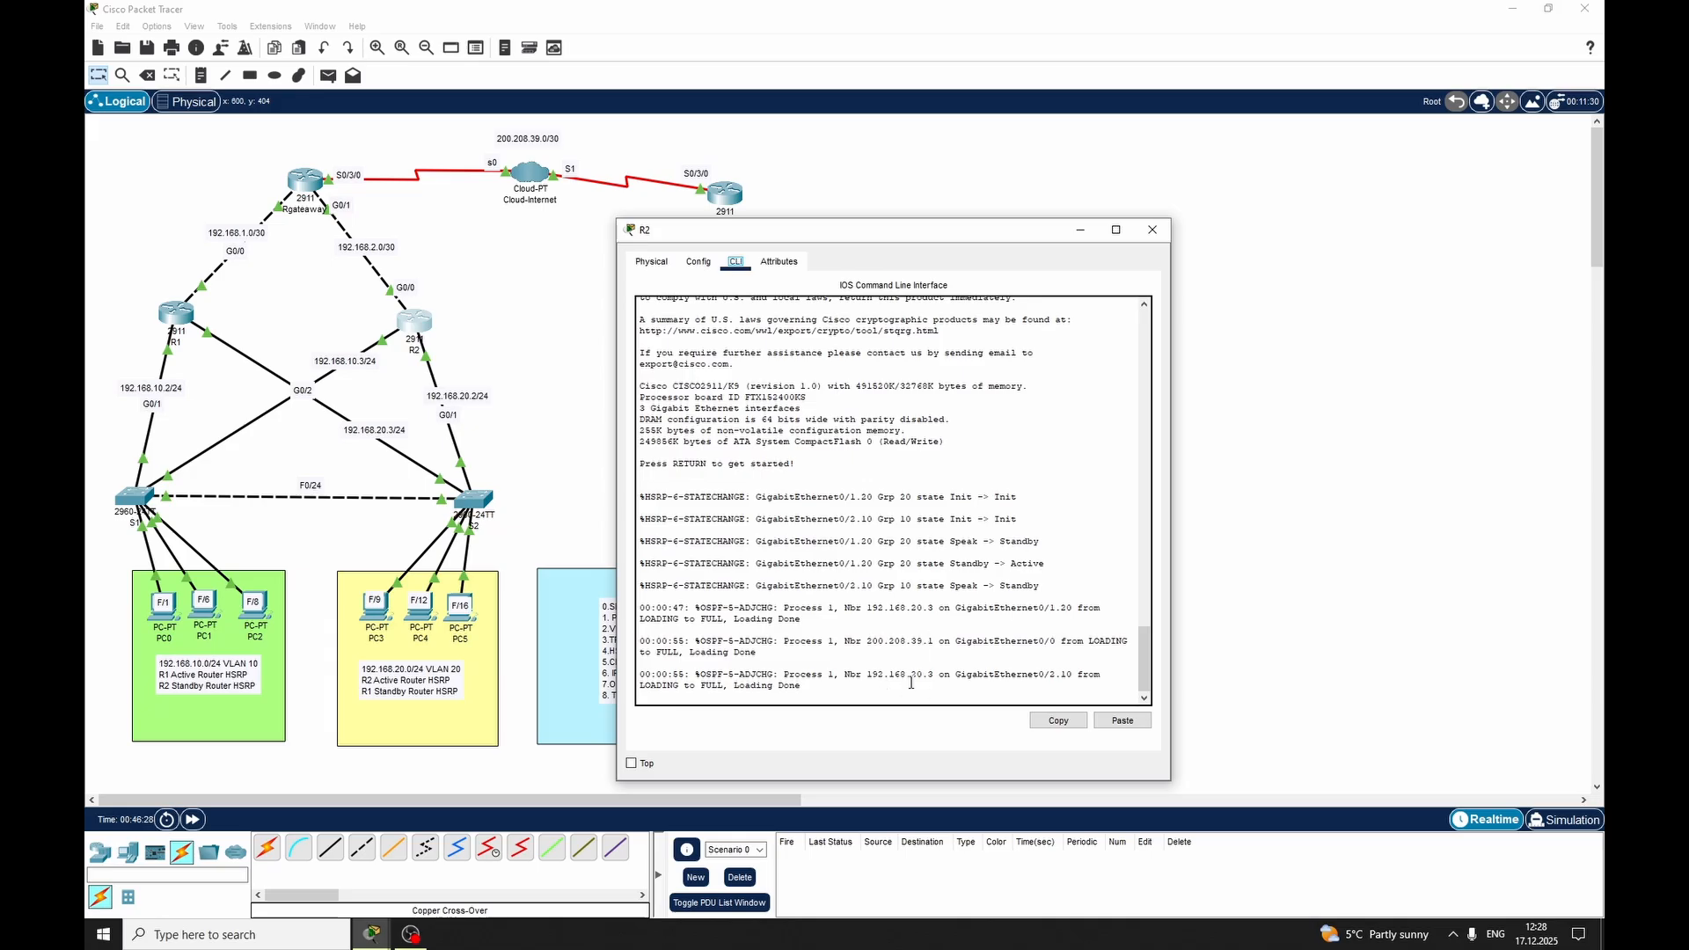
double_click(794, 686)
key("Return")
key("Return")
key("Return")
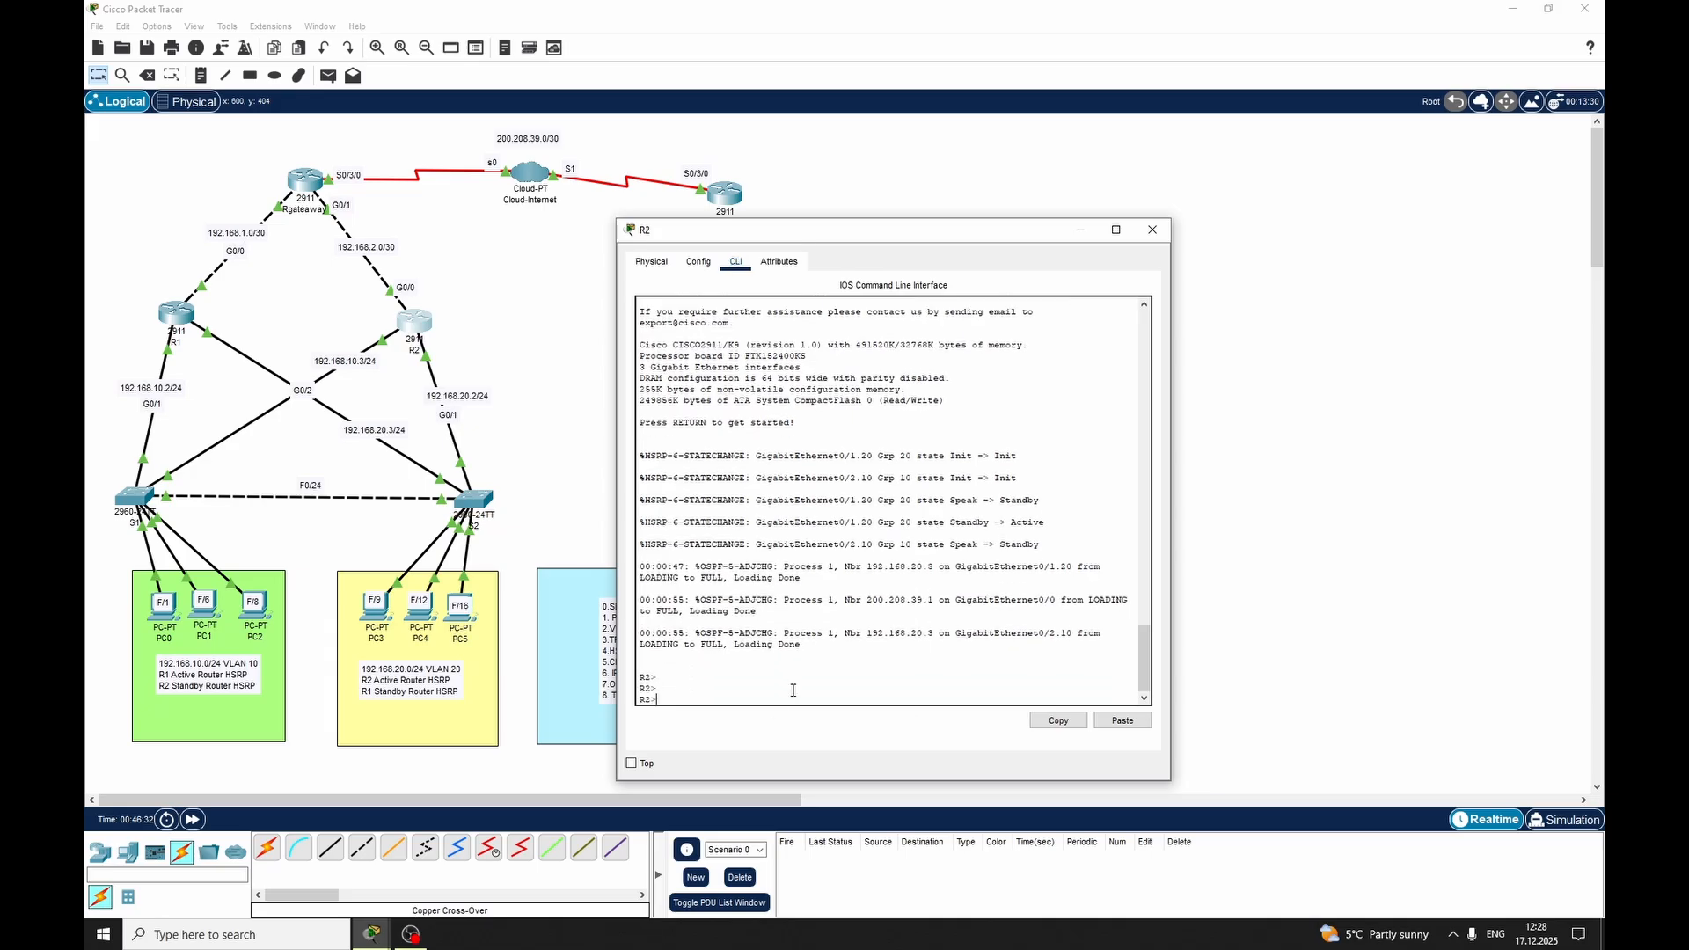
type("en")
key("BackSpace")
type("n")
key("Return")
Try to run the end command on R2 and close its window
type("e")
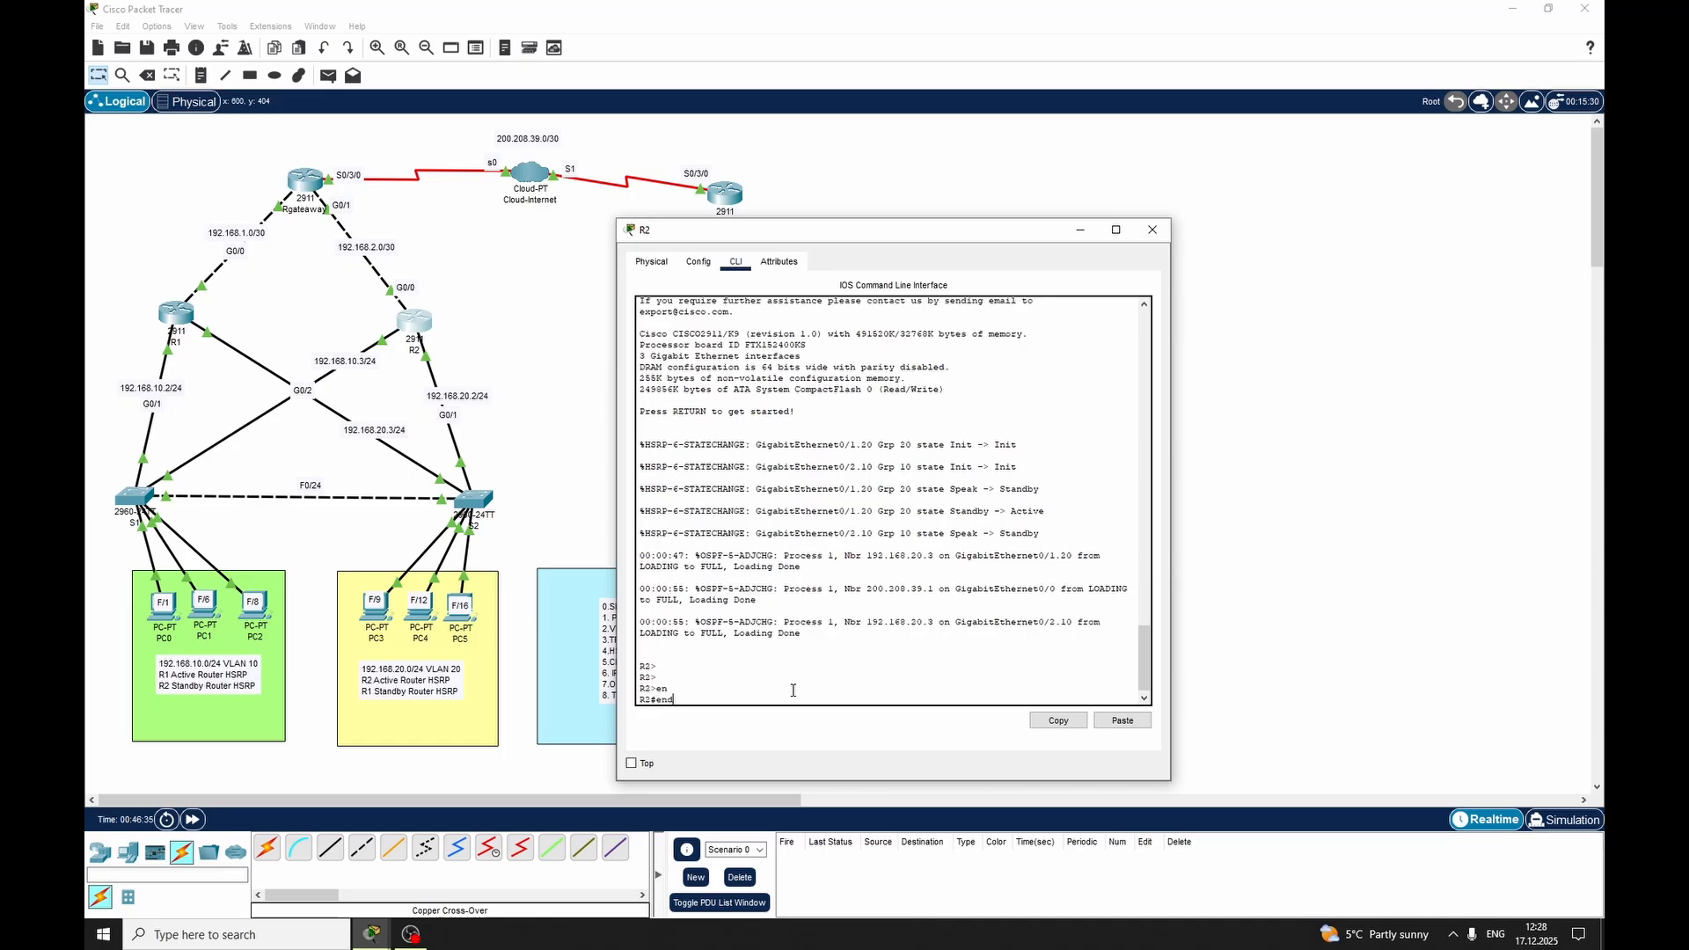
type("nd")
key("Return")
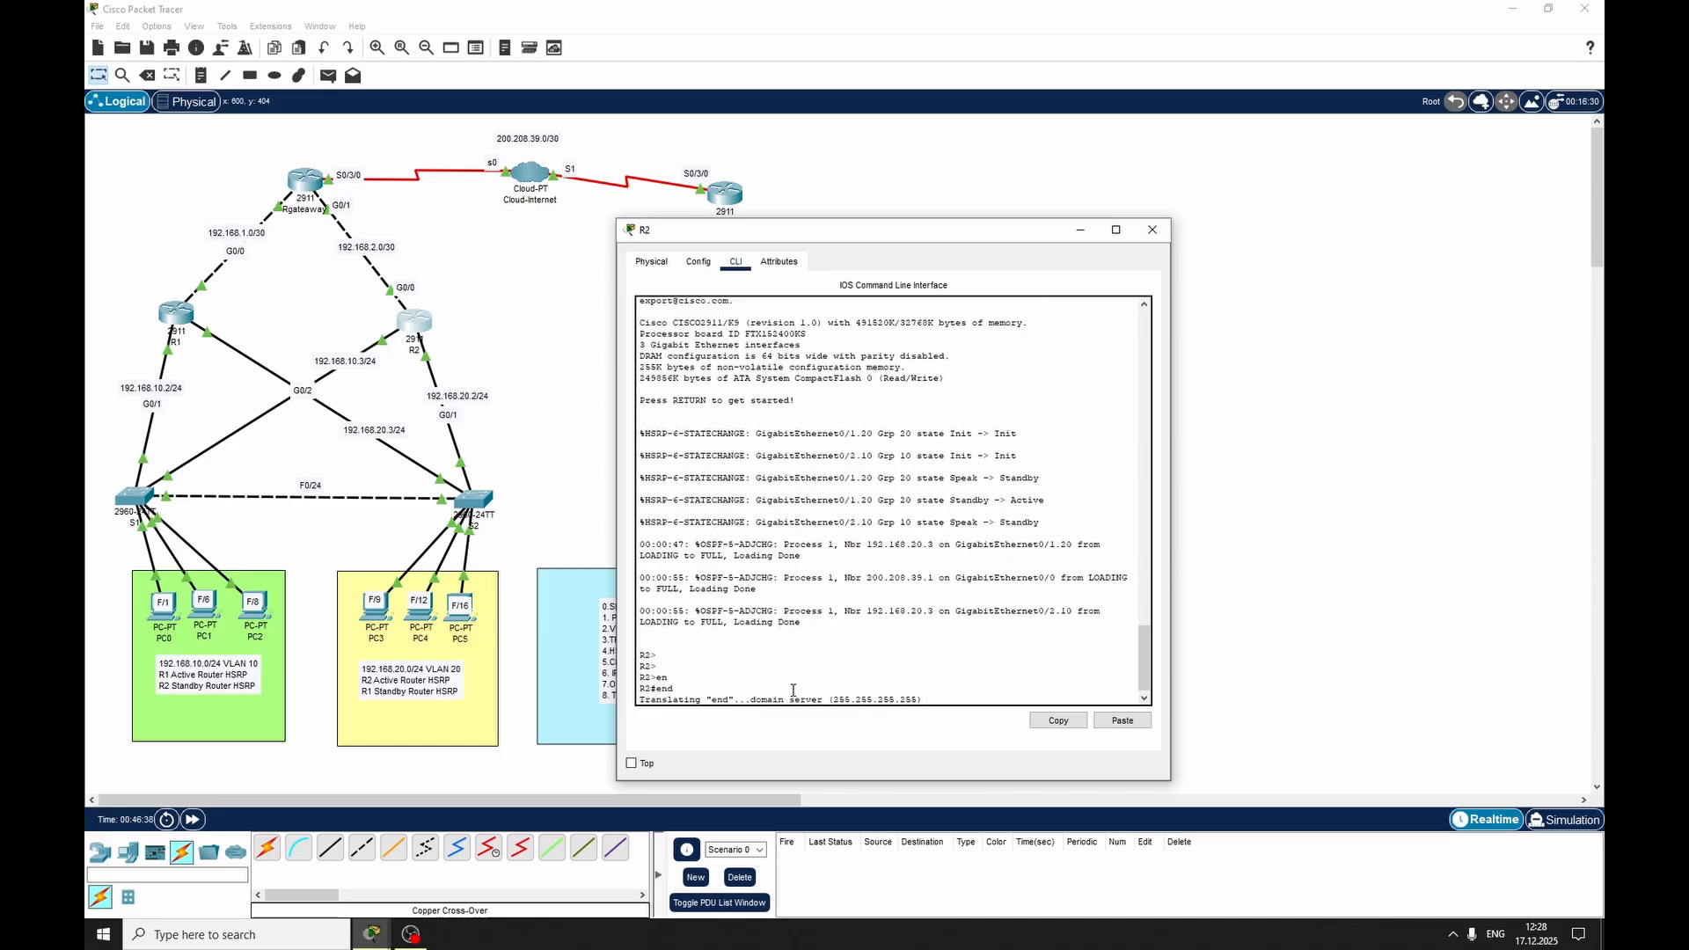
left_click(1152, 229)
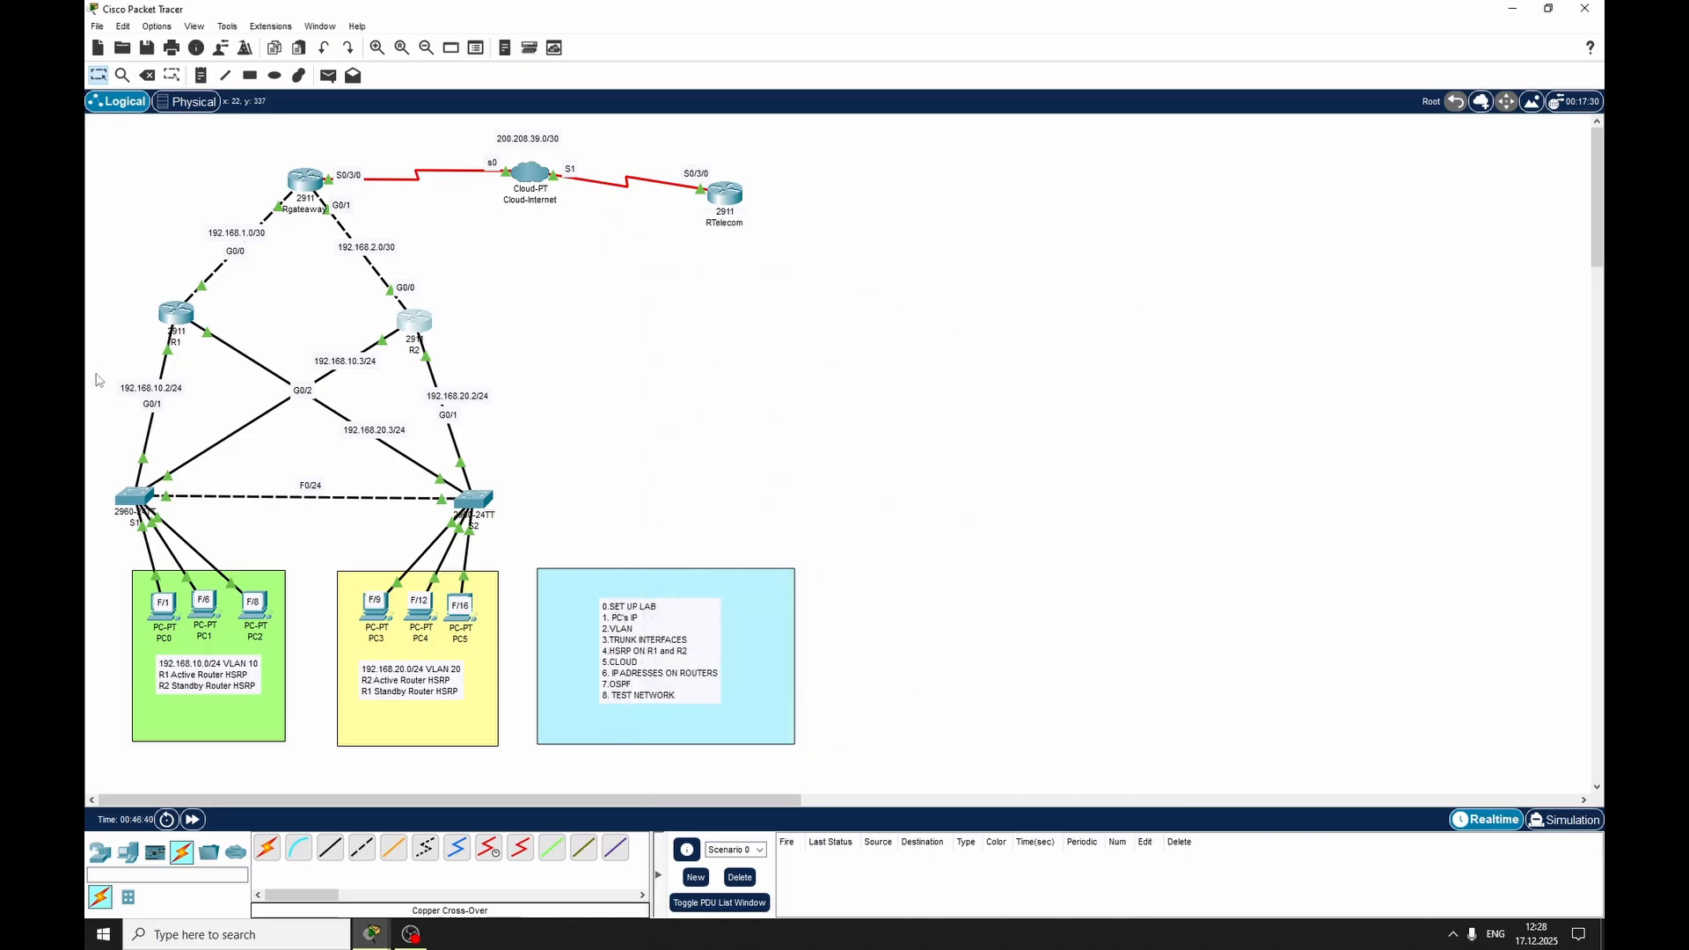
Open R1's command line and enter privileged mode with the en command
left_click(166, 311)
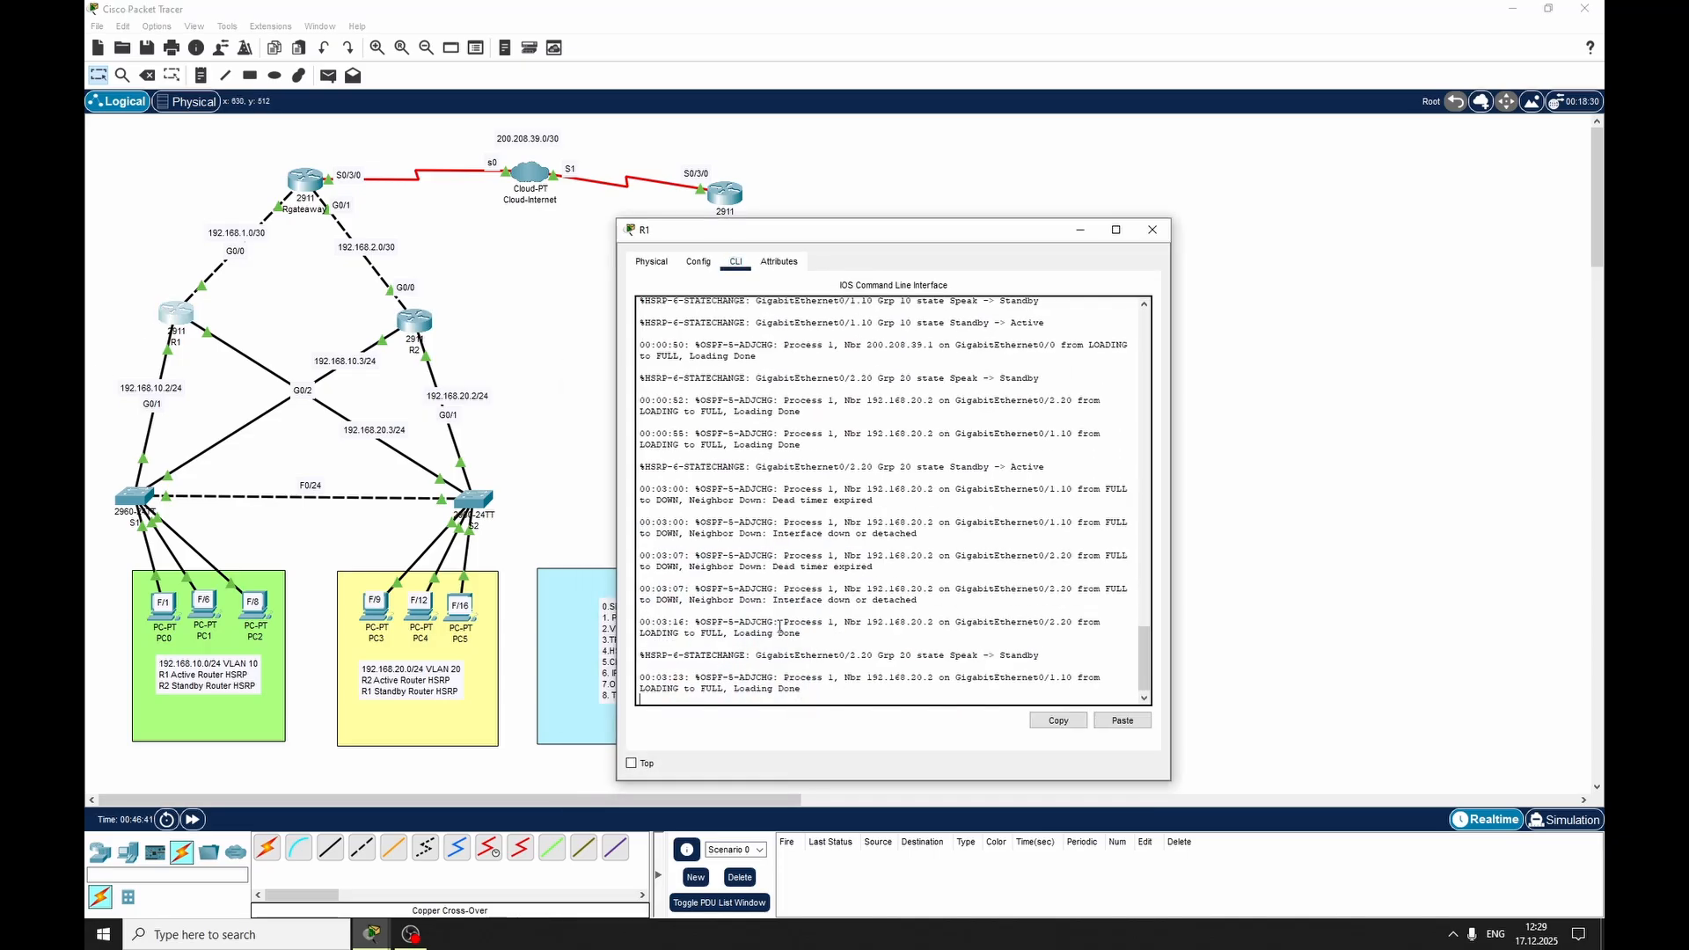
key("Return")
type("re")
key("Tab")
key("BackSpace")
key("BackSpace")
key("BackSpace")
key("BackSpace")
key("BackSpace")
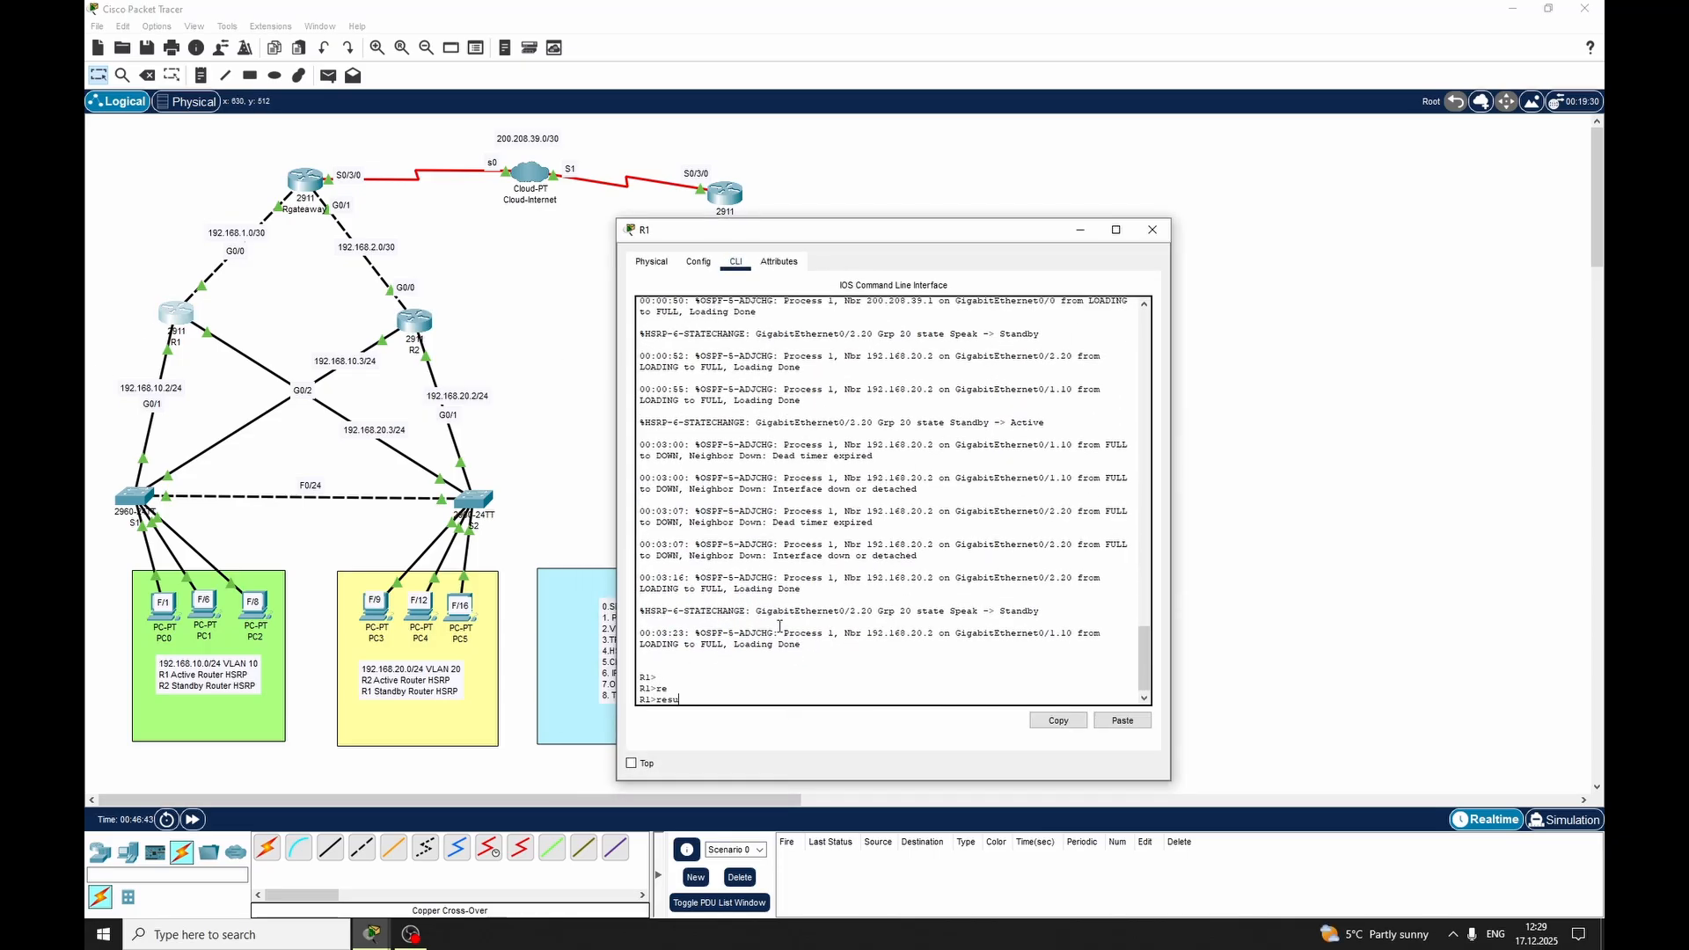
type("l")
key("Tab")
type("oad")
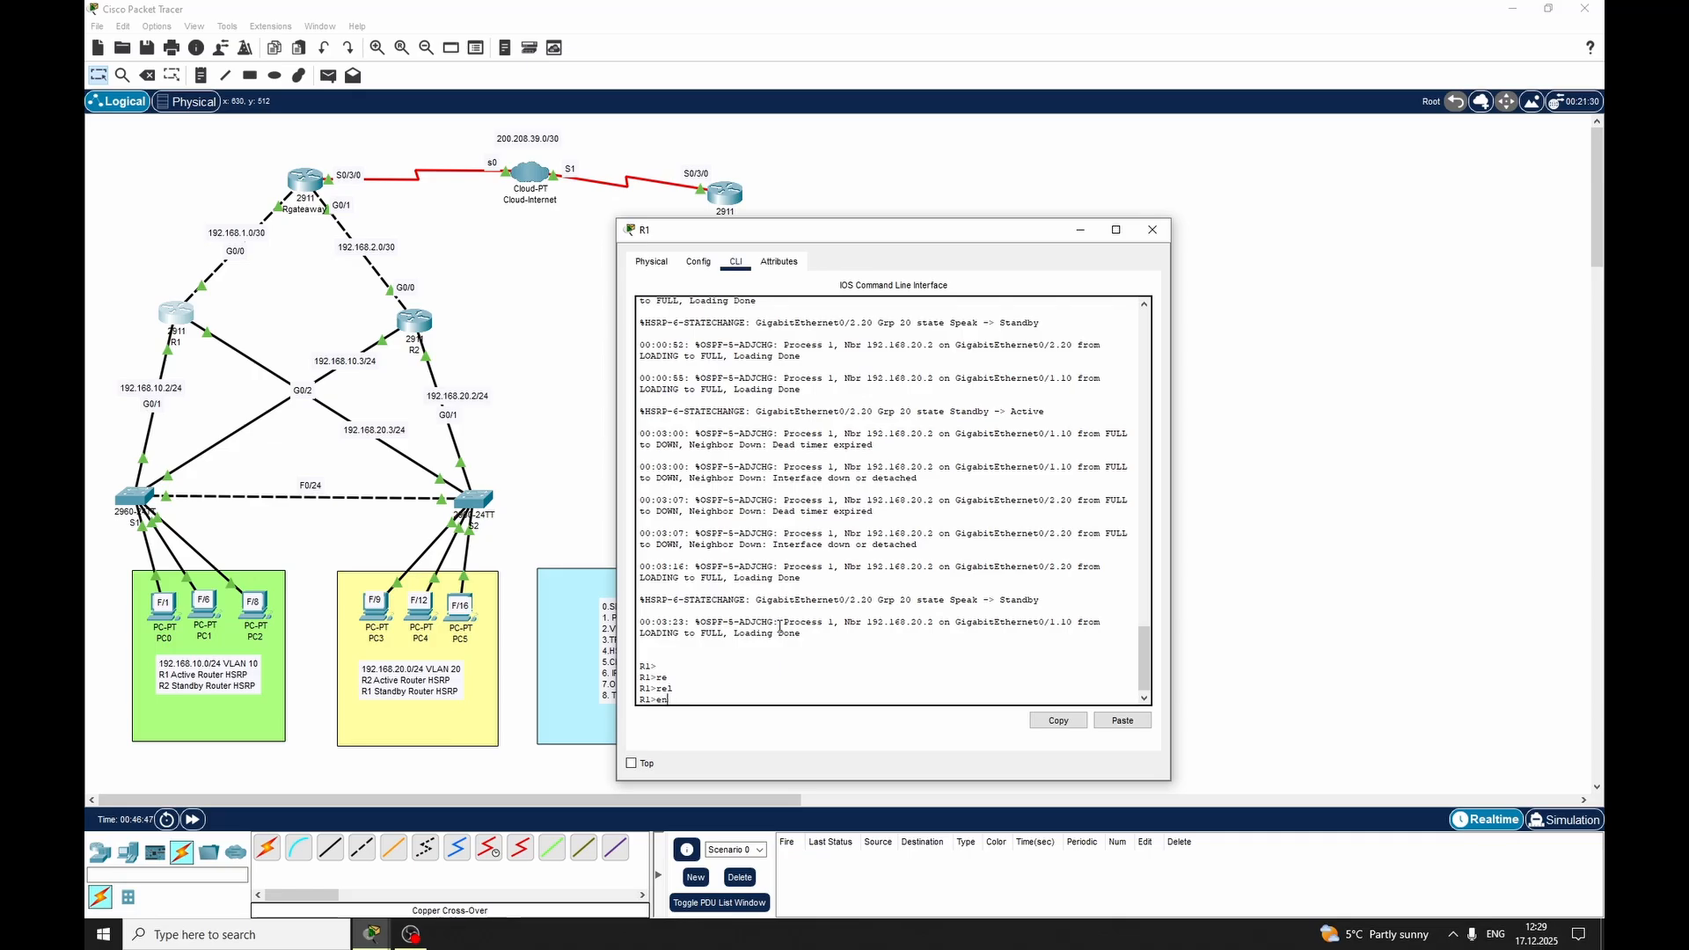
key("Return")
Reload R1 and confirm the reload
type("rel")
key("Tab")
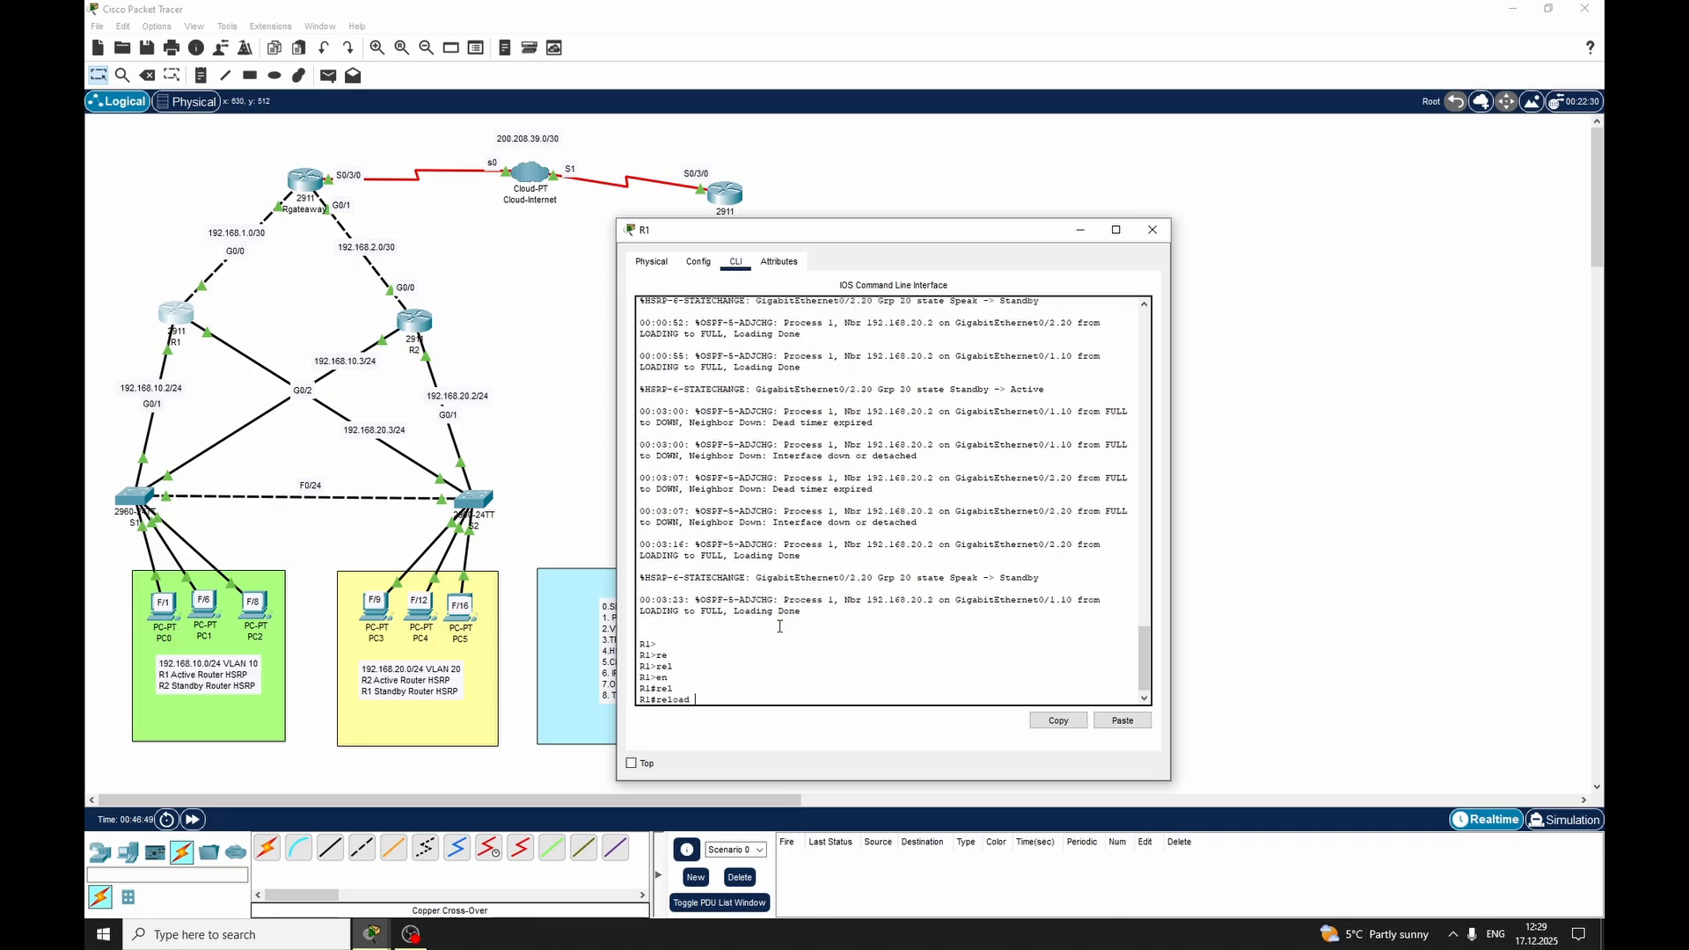
key("Return")
key("Return")
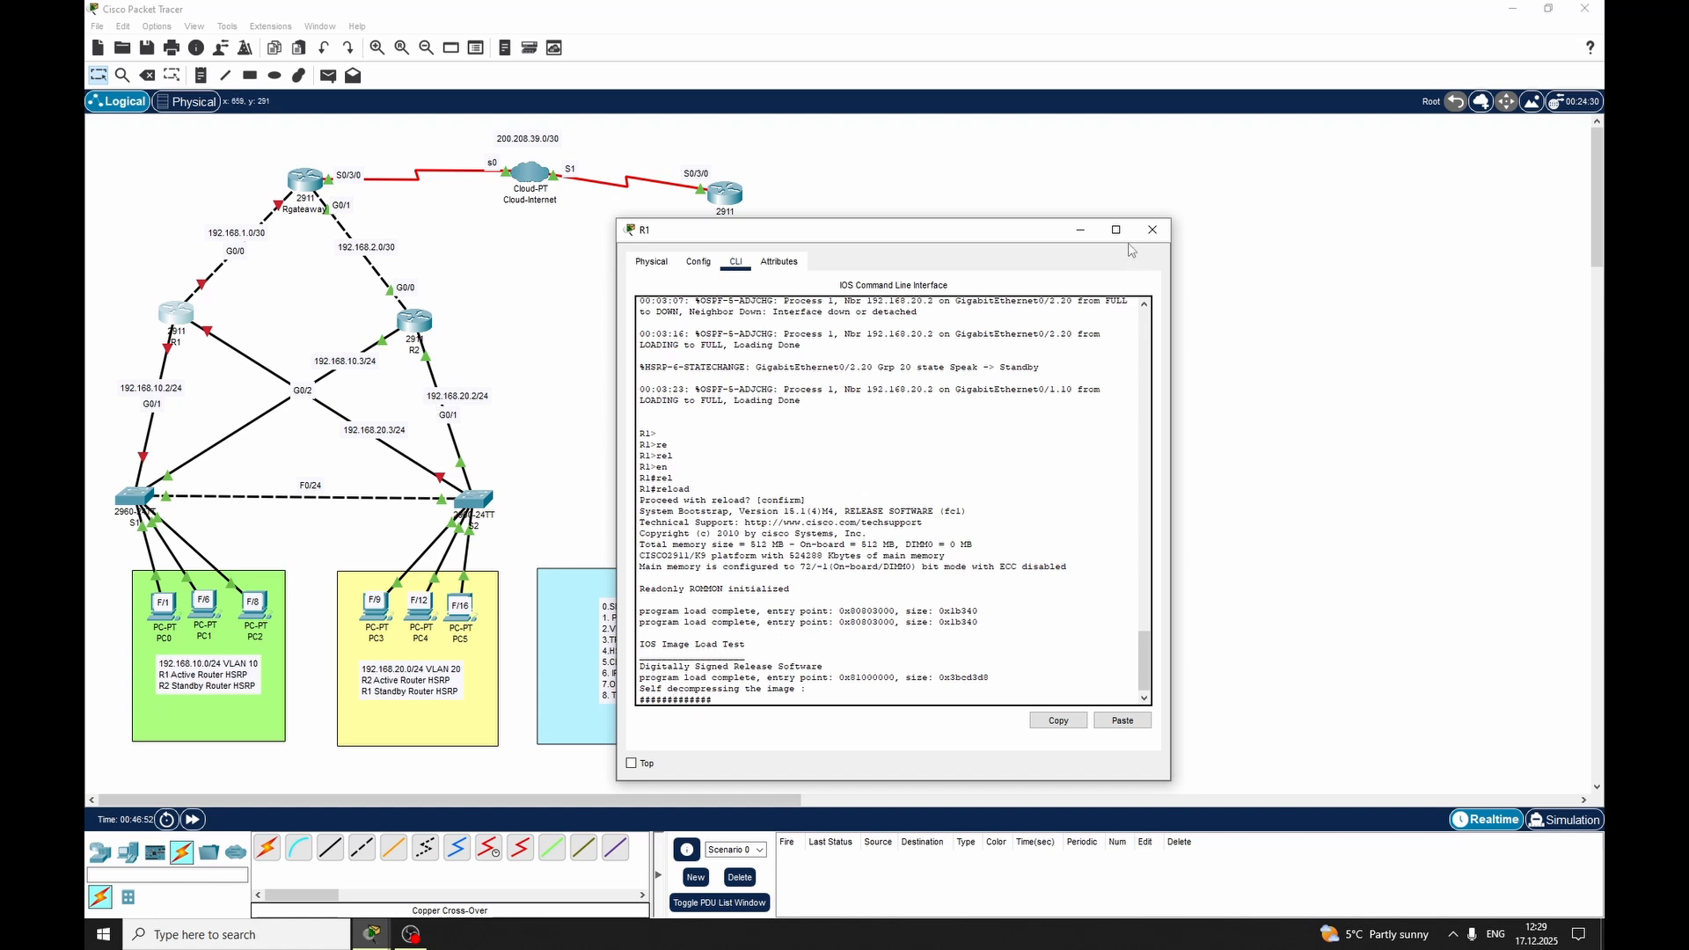
Check R2's HSRP state messages while R1 restarts, and fast-forward the simulation time
left_click(1080, 229)
left_click(430, 321)
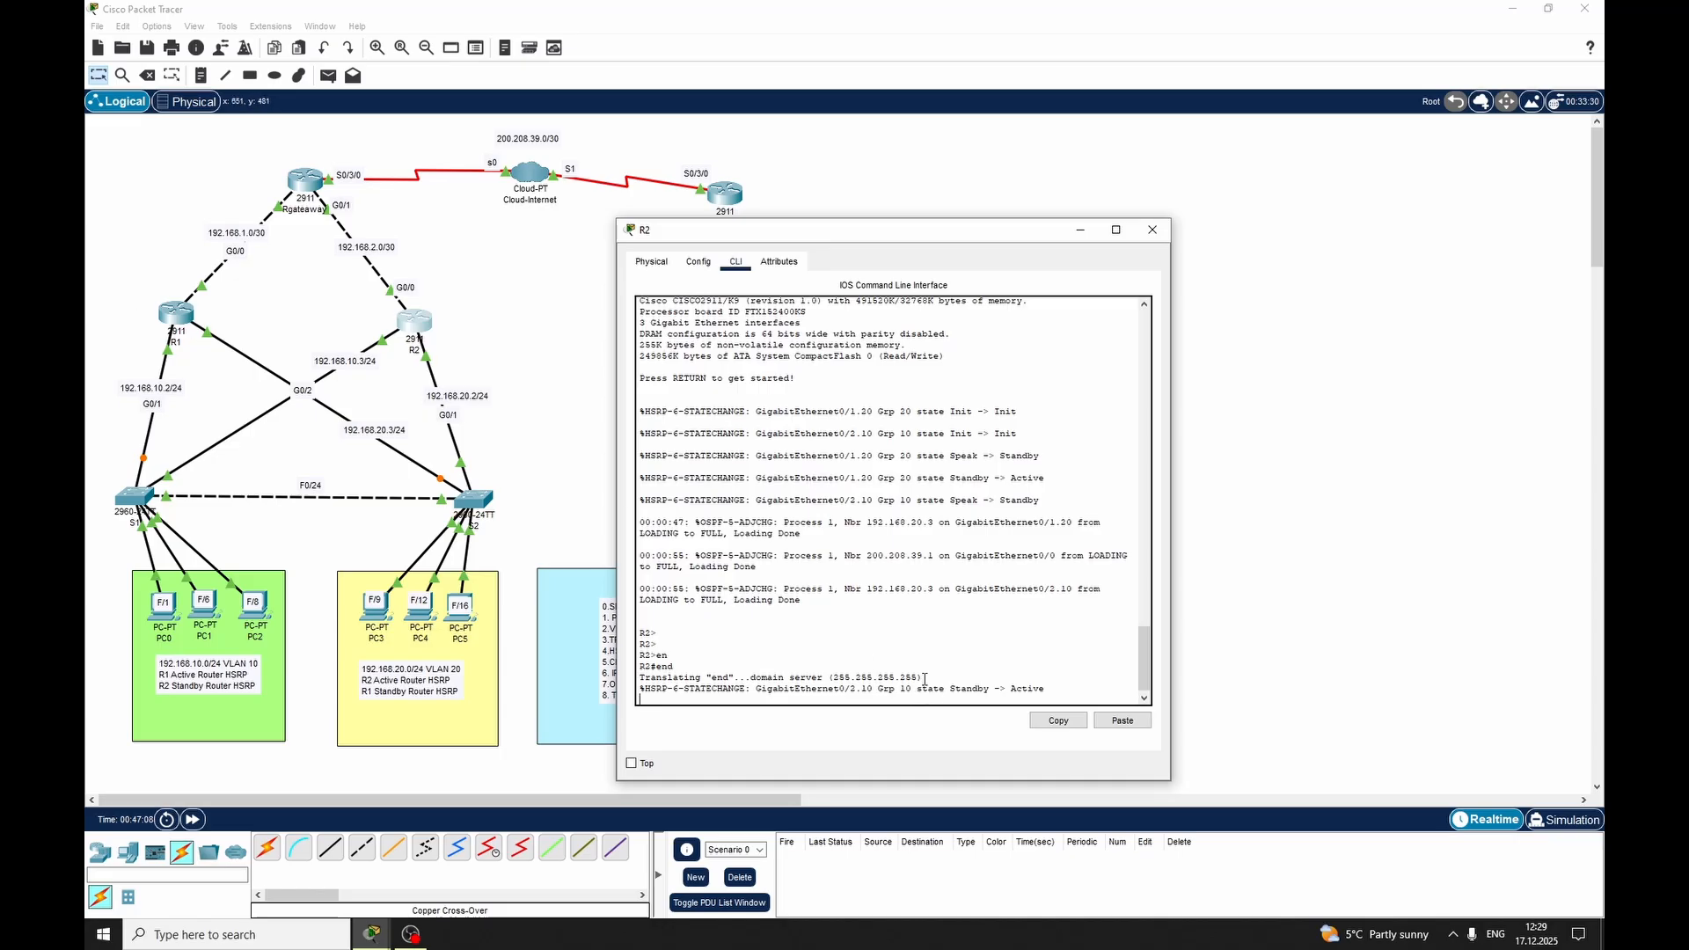
left_click(1081, 232)
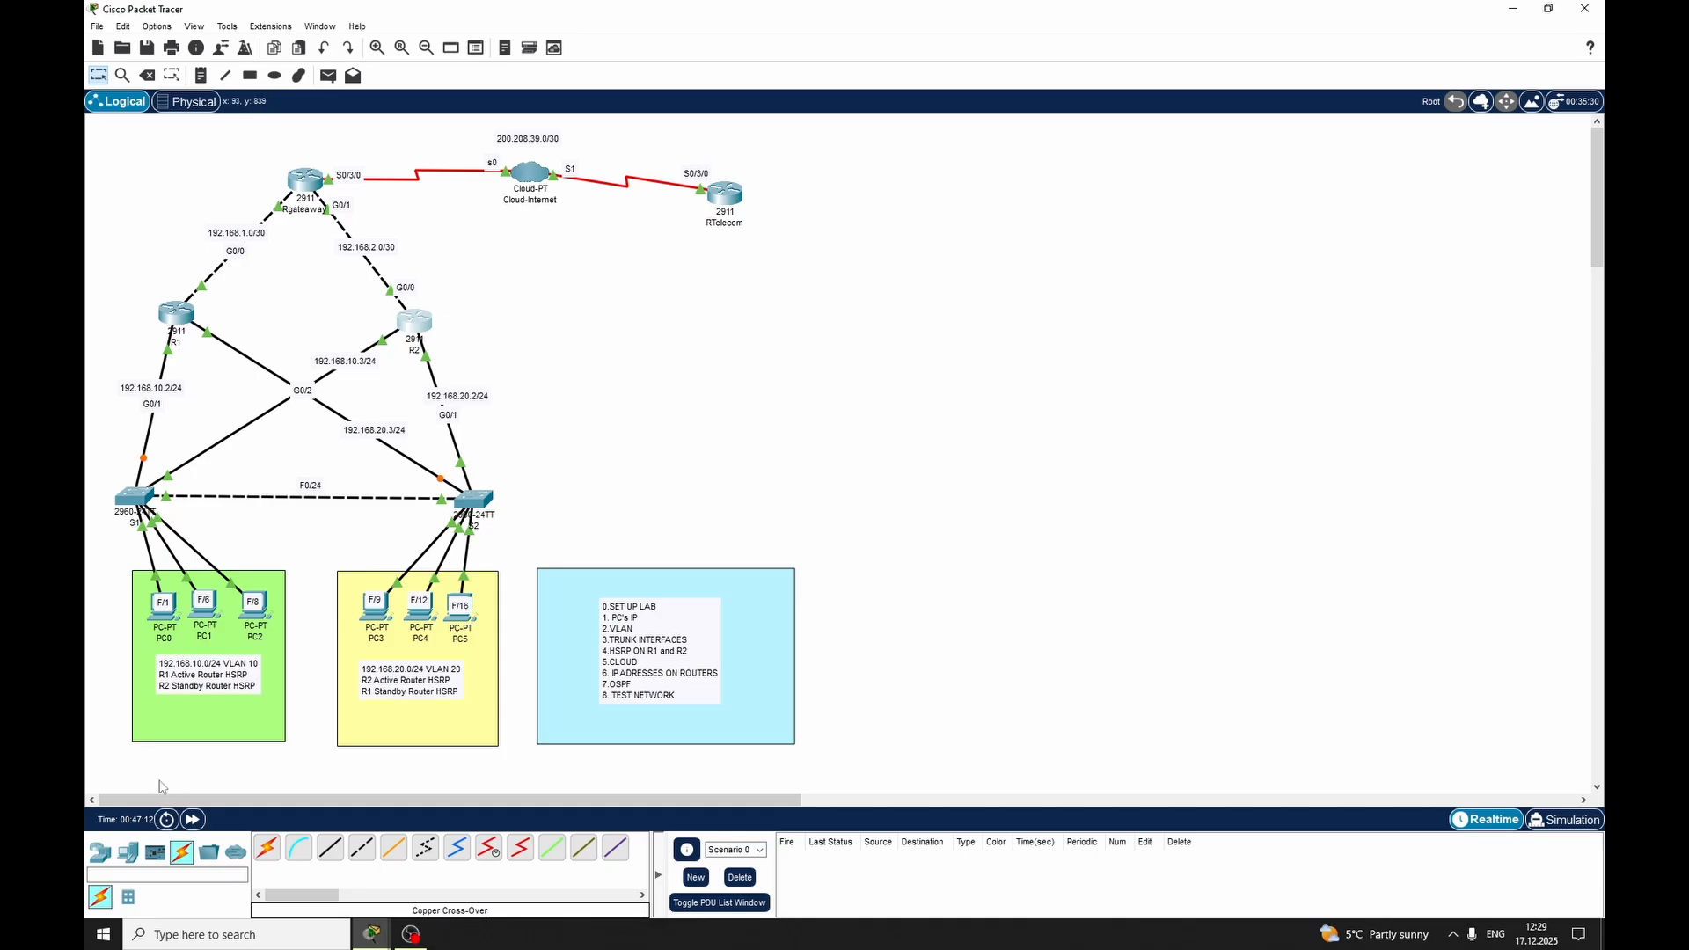
left_click(199, 821)
Examine the HSRP and OSPF messages on R1 and R2 after the restart, and close both windows
mouse_move(392, 937)
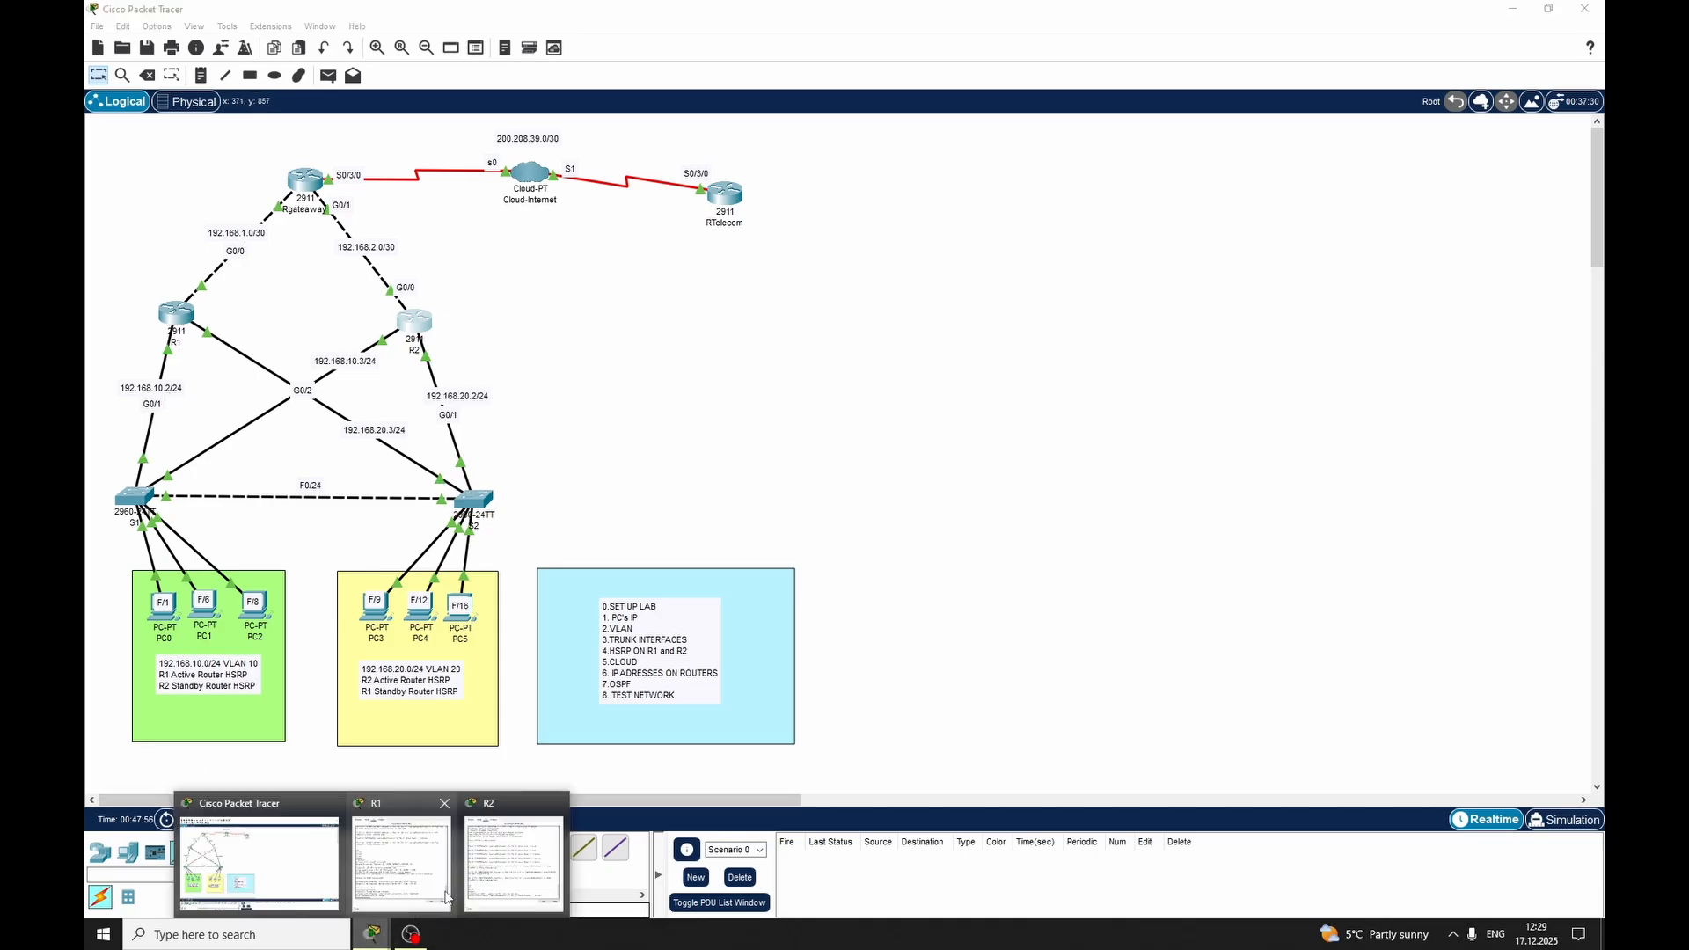
left_click(401, 859)
left_click(475, 849)
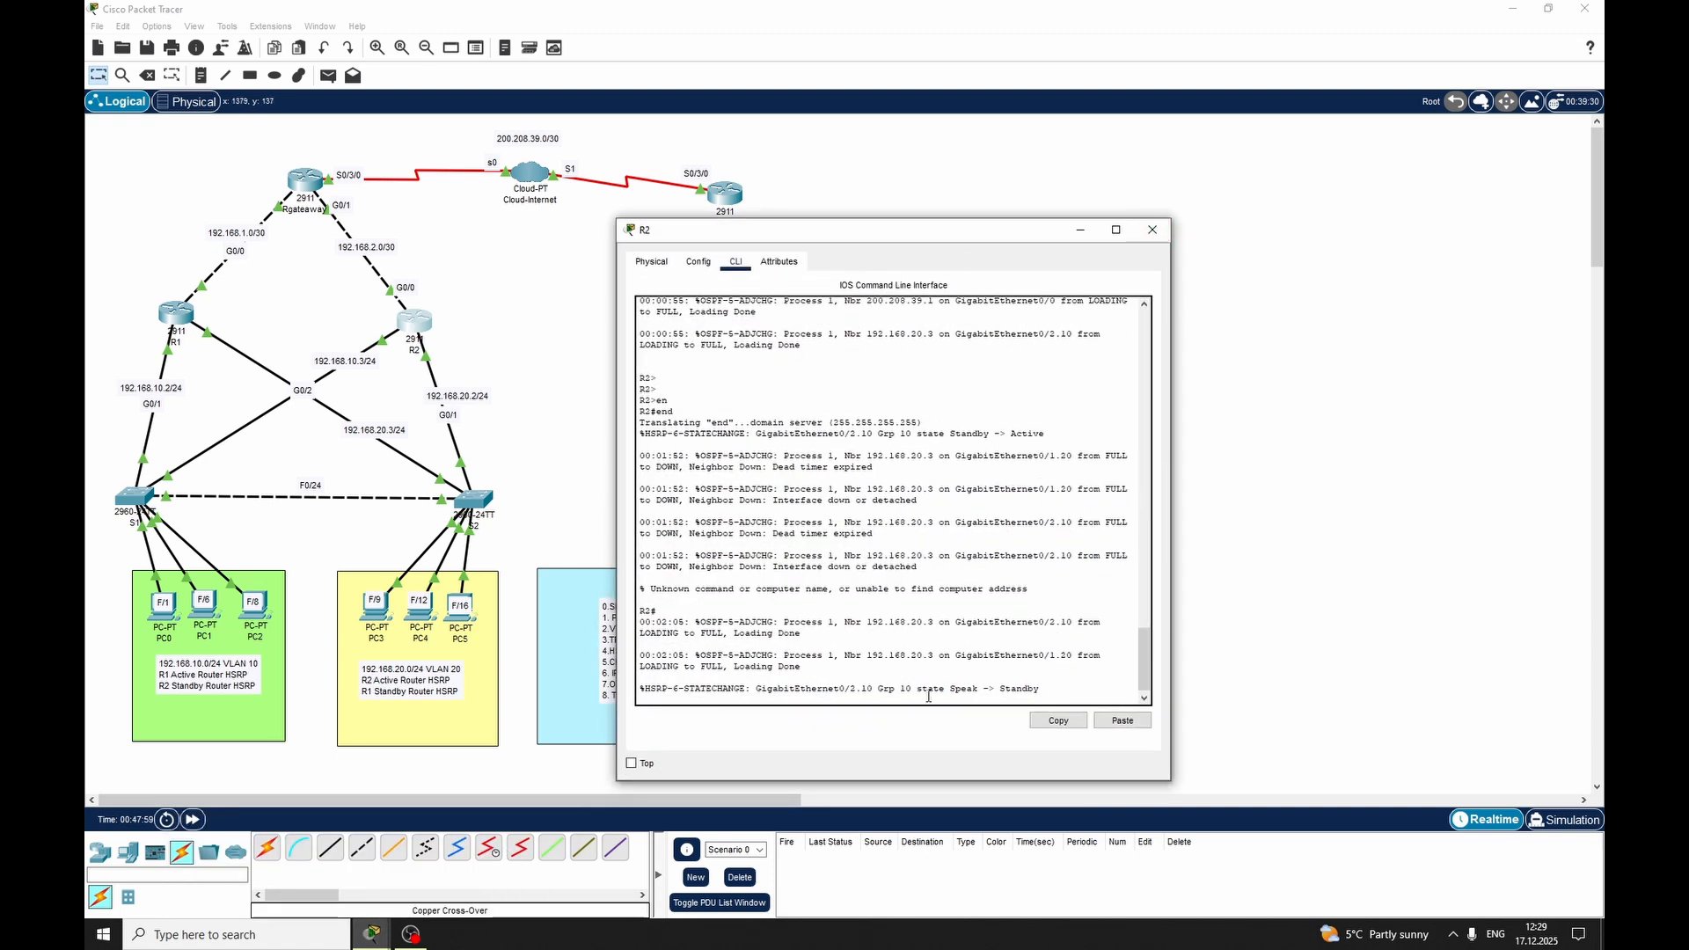
left_click(1151, 234)
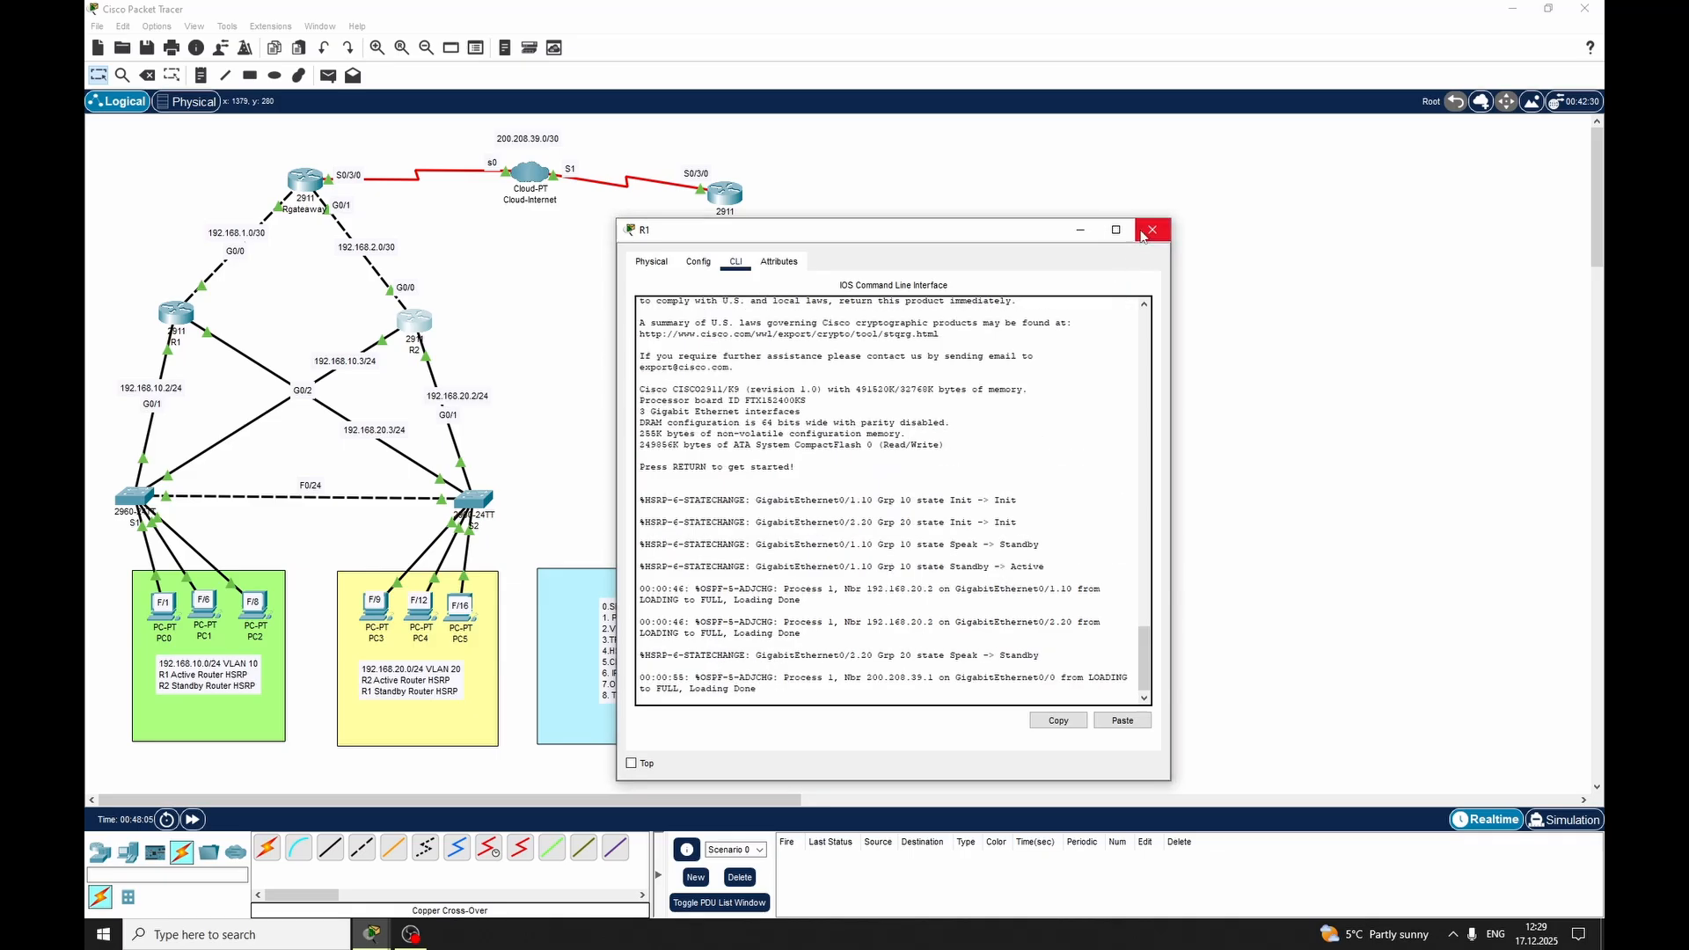
left_click(1152, 229)
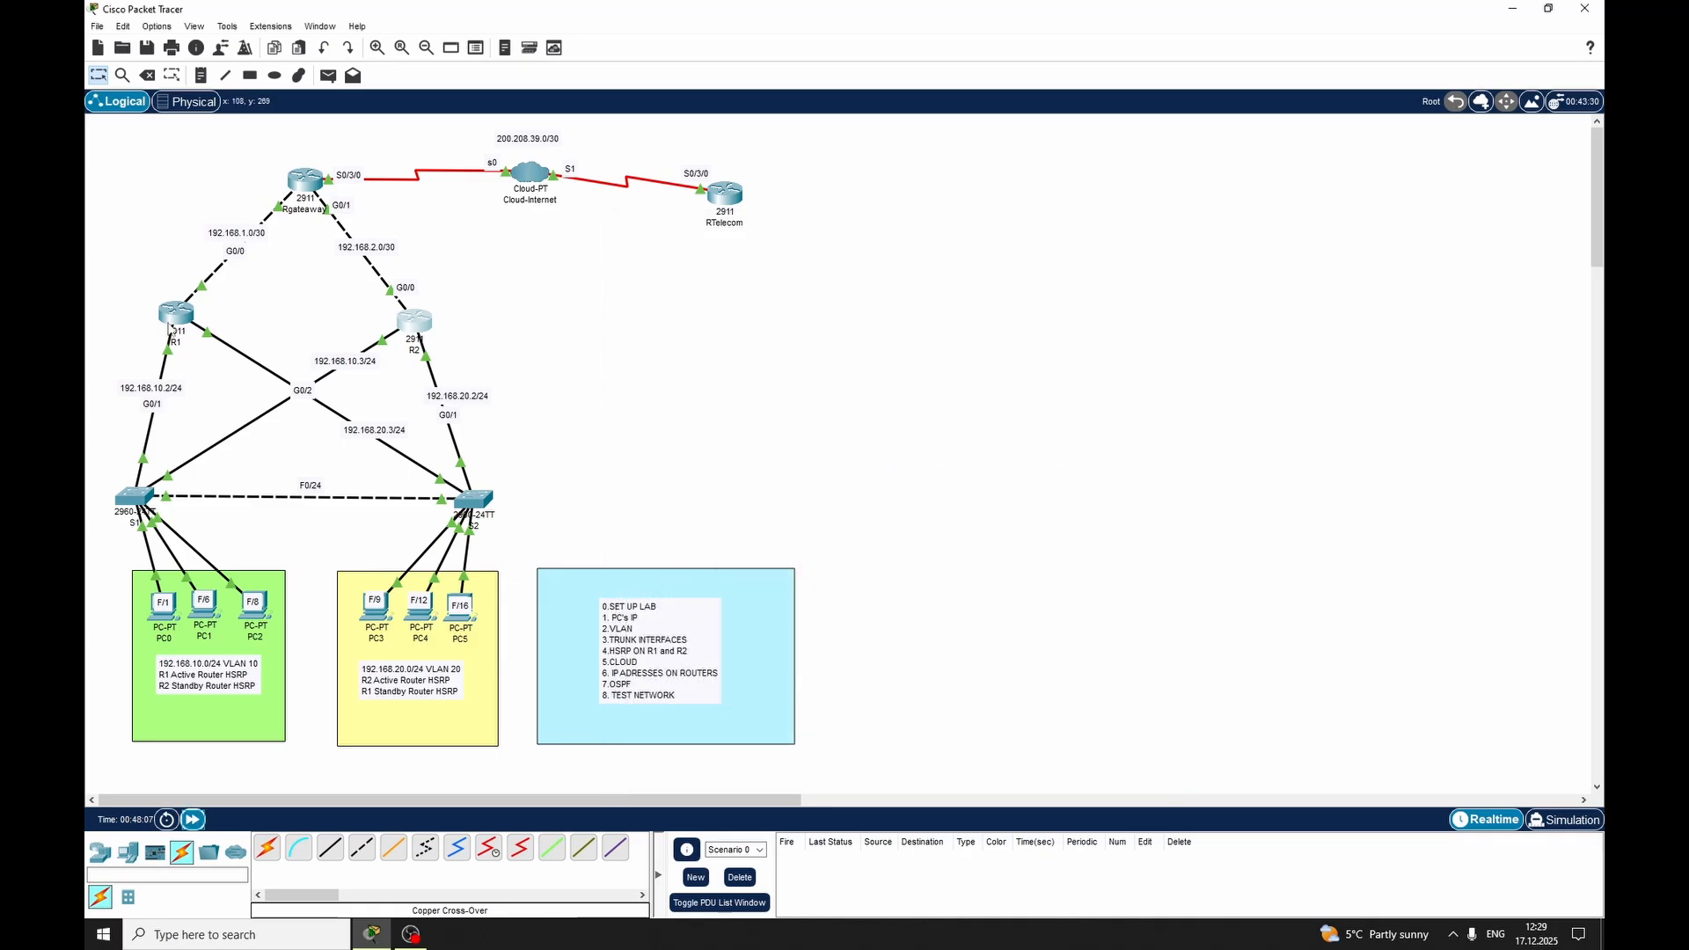
Reopen R1's command line and return to privileged mode after the restart
left_click(176, 313)
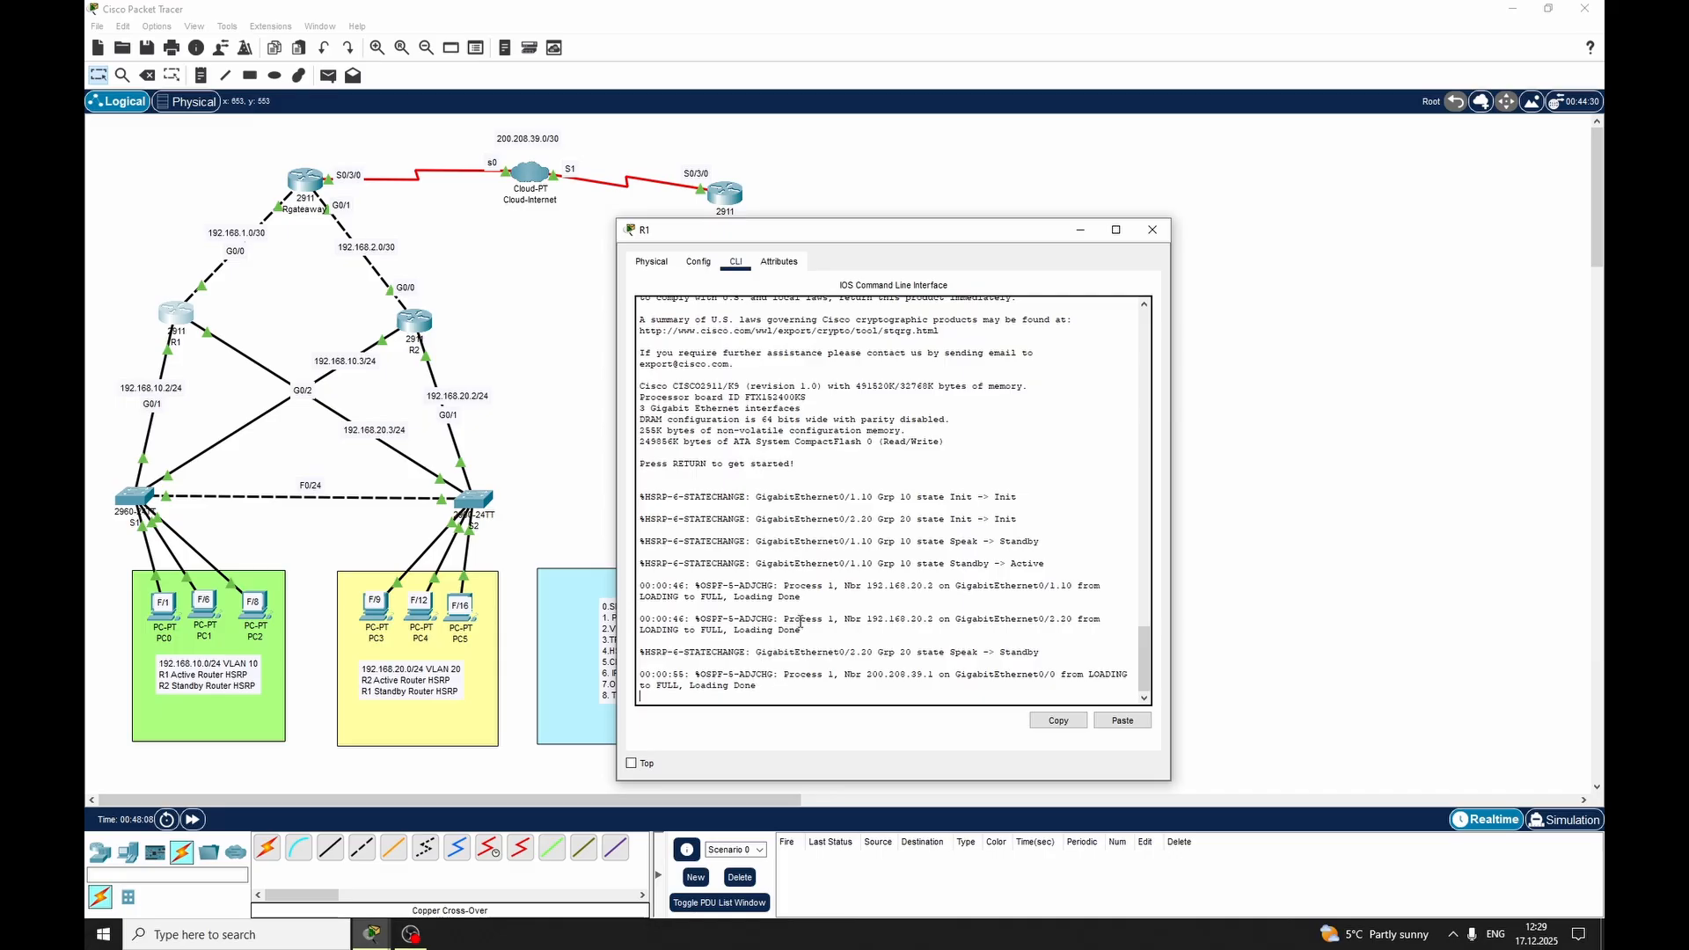
key("Return")
key("Return")
key("Return")
key("Return")
key("Return")
type("en")
key("Return")
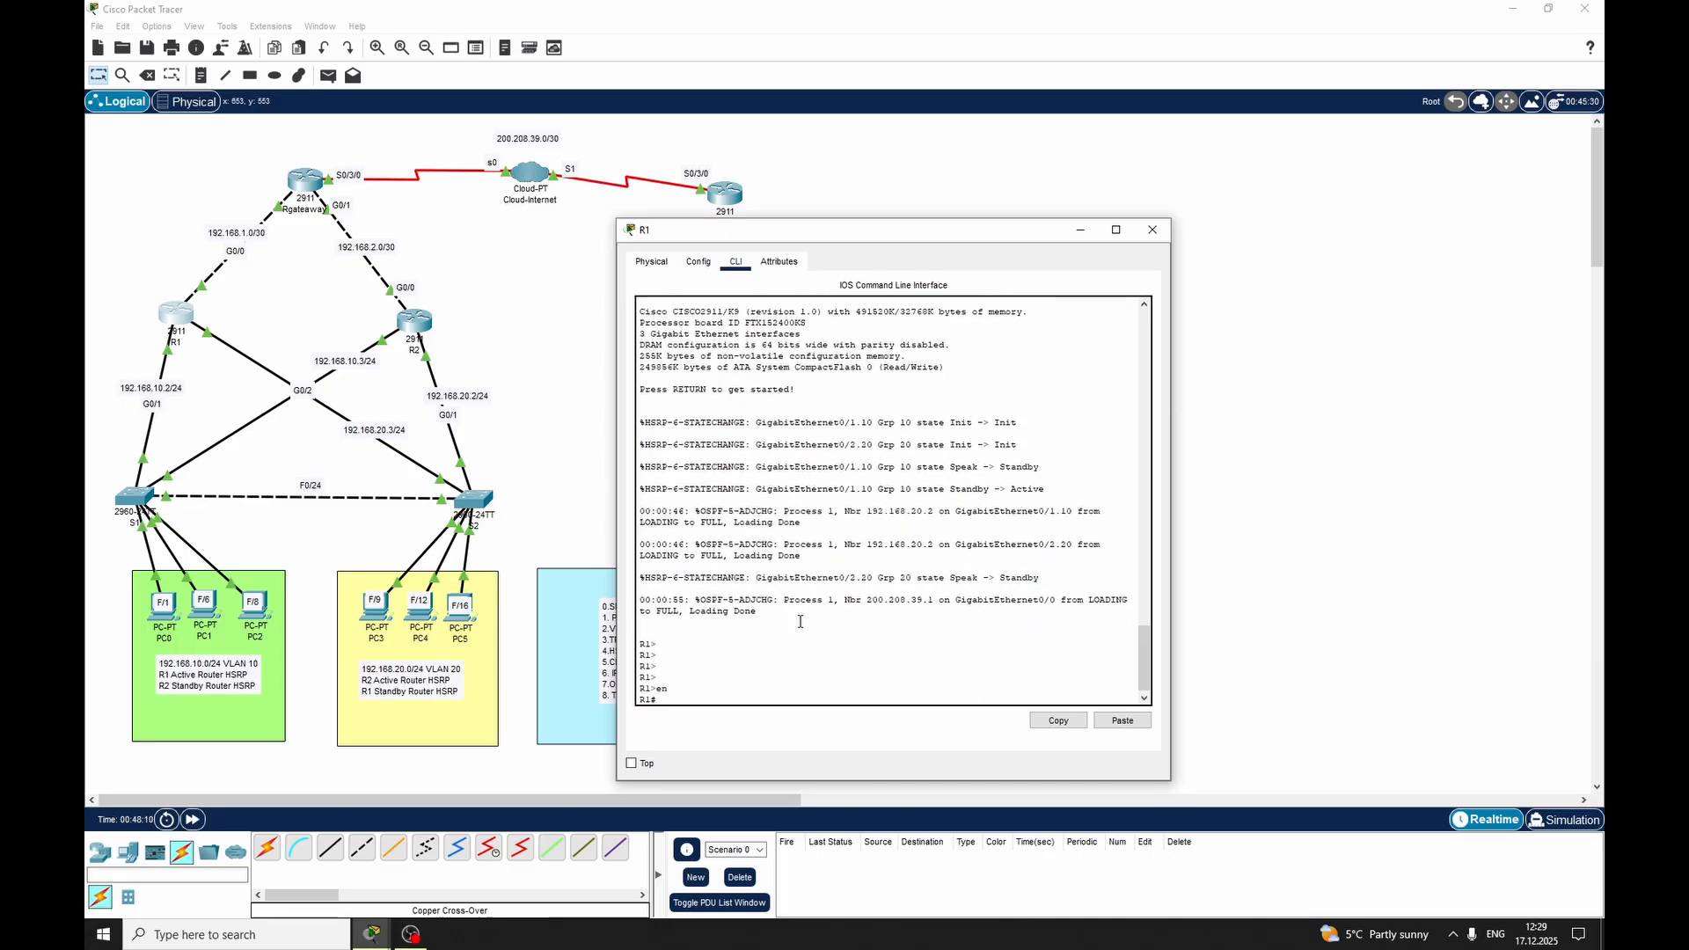
Try to reload R1 once more and close its window
type("rel")
key("Tab")
key("Return")
type("en")
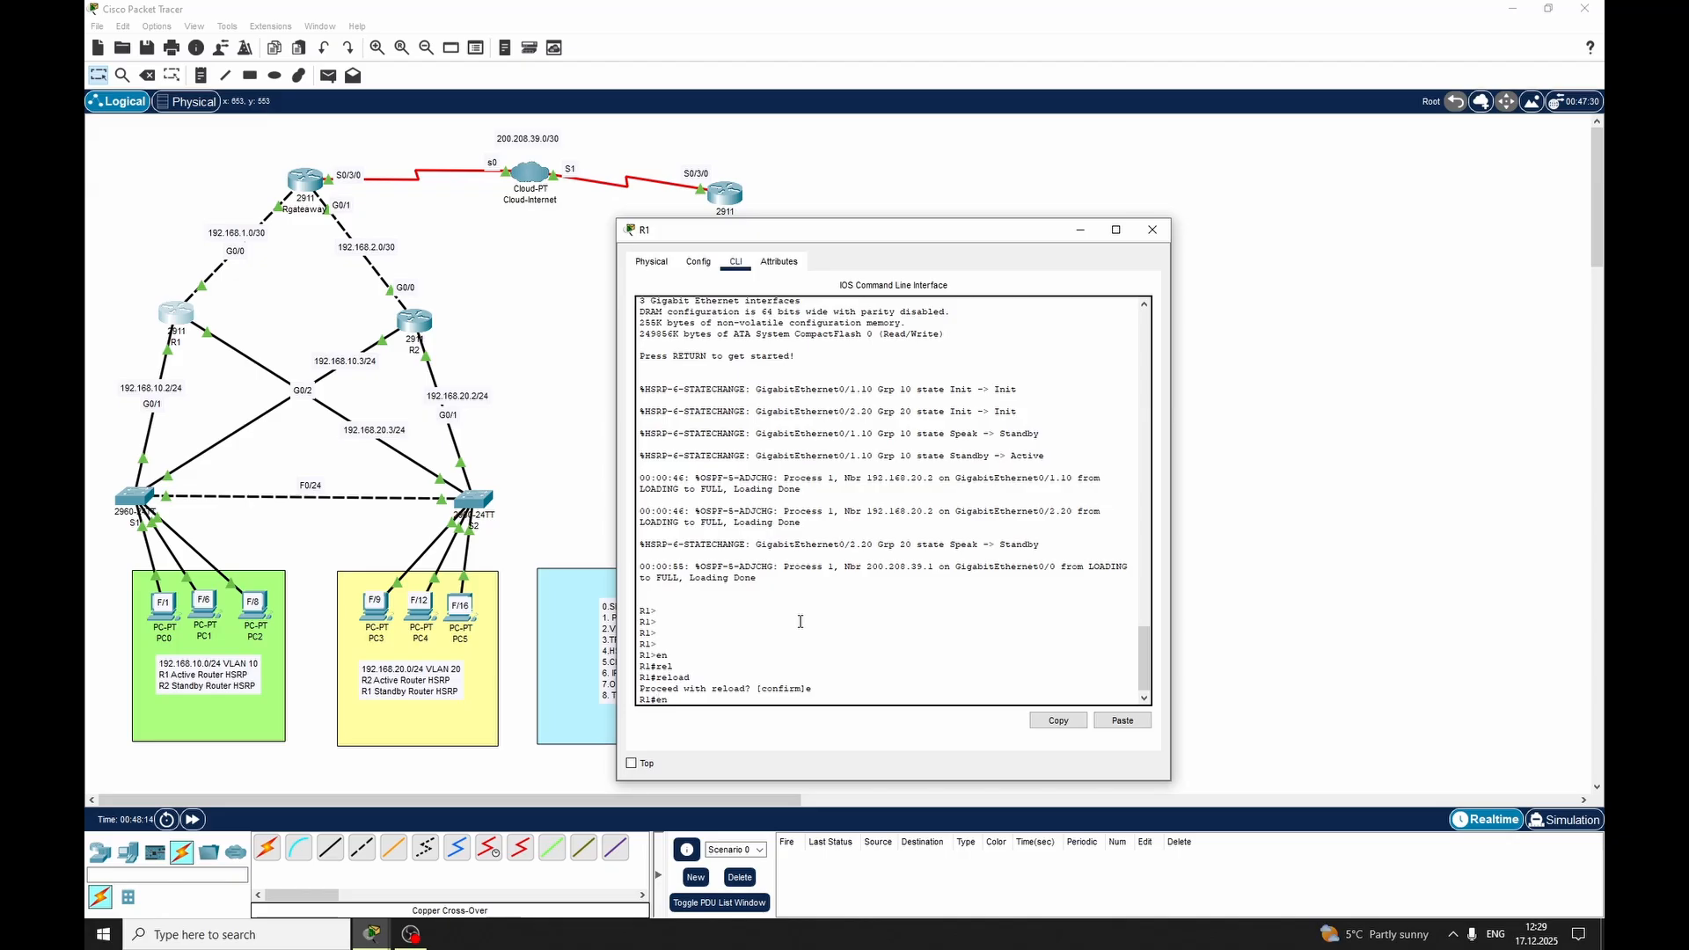
type("e")
key("Return")
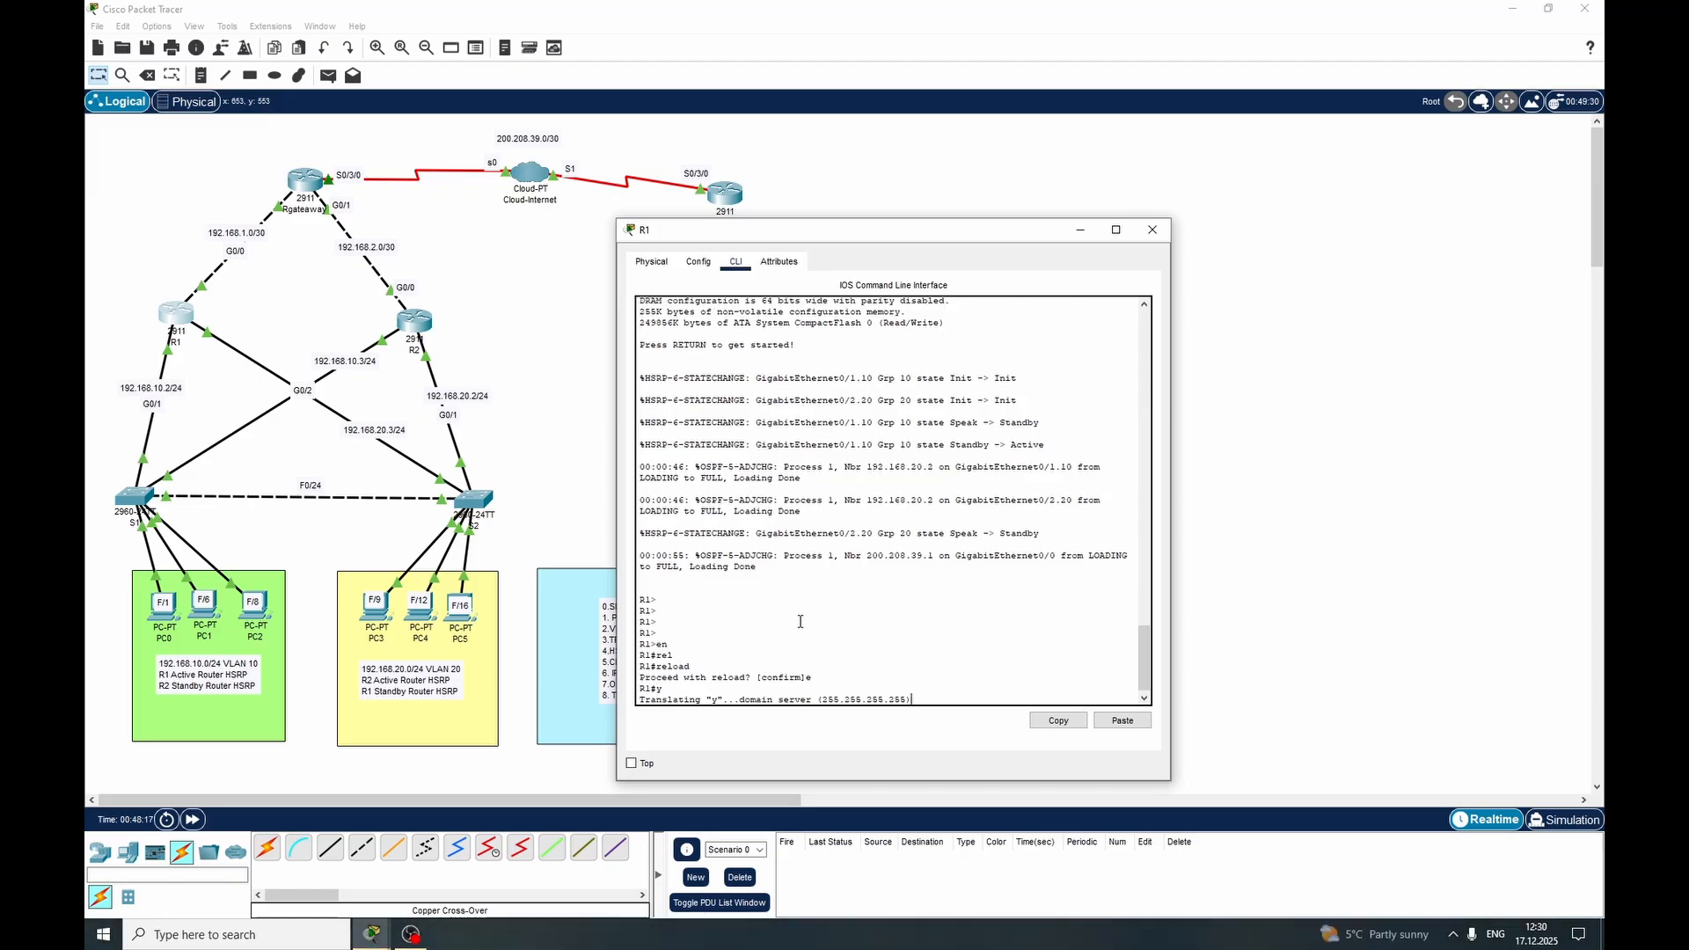
left_click(1152, 229)
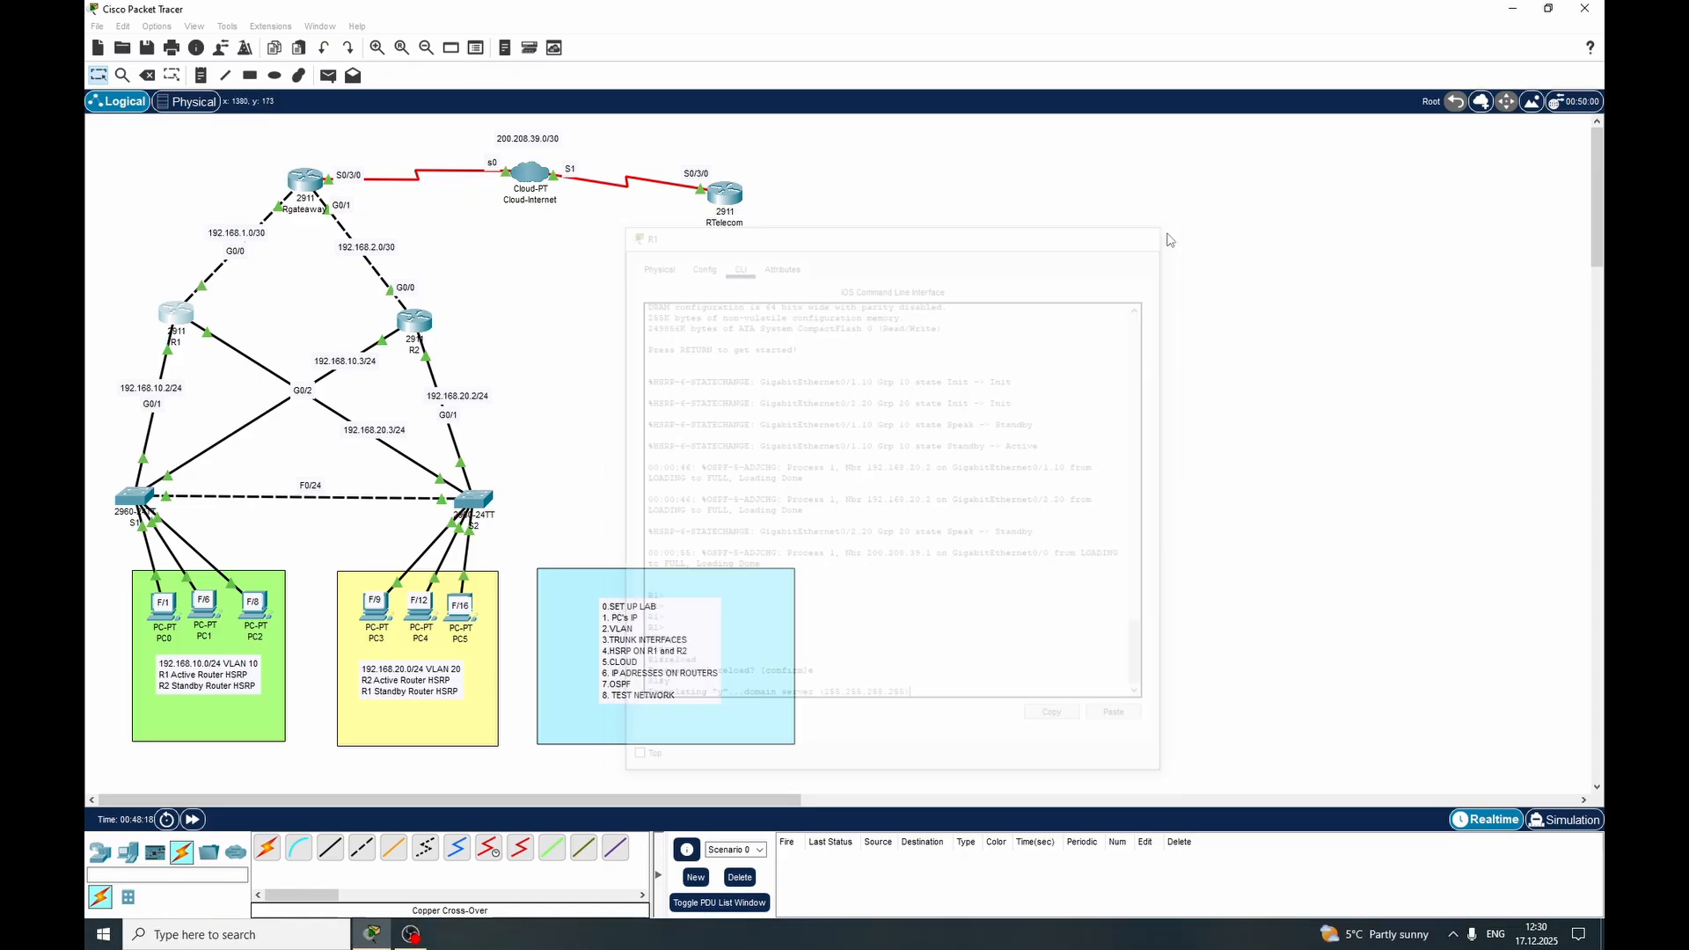
Check that R2's command line is responsive at its privileged prompt, and close its window
left_click(415, 329)
key("Return")
key("Return")
key("Return")
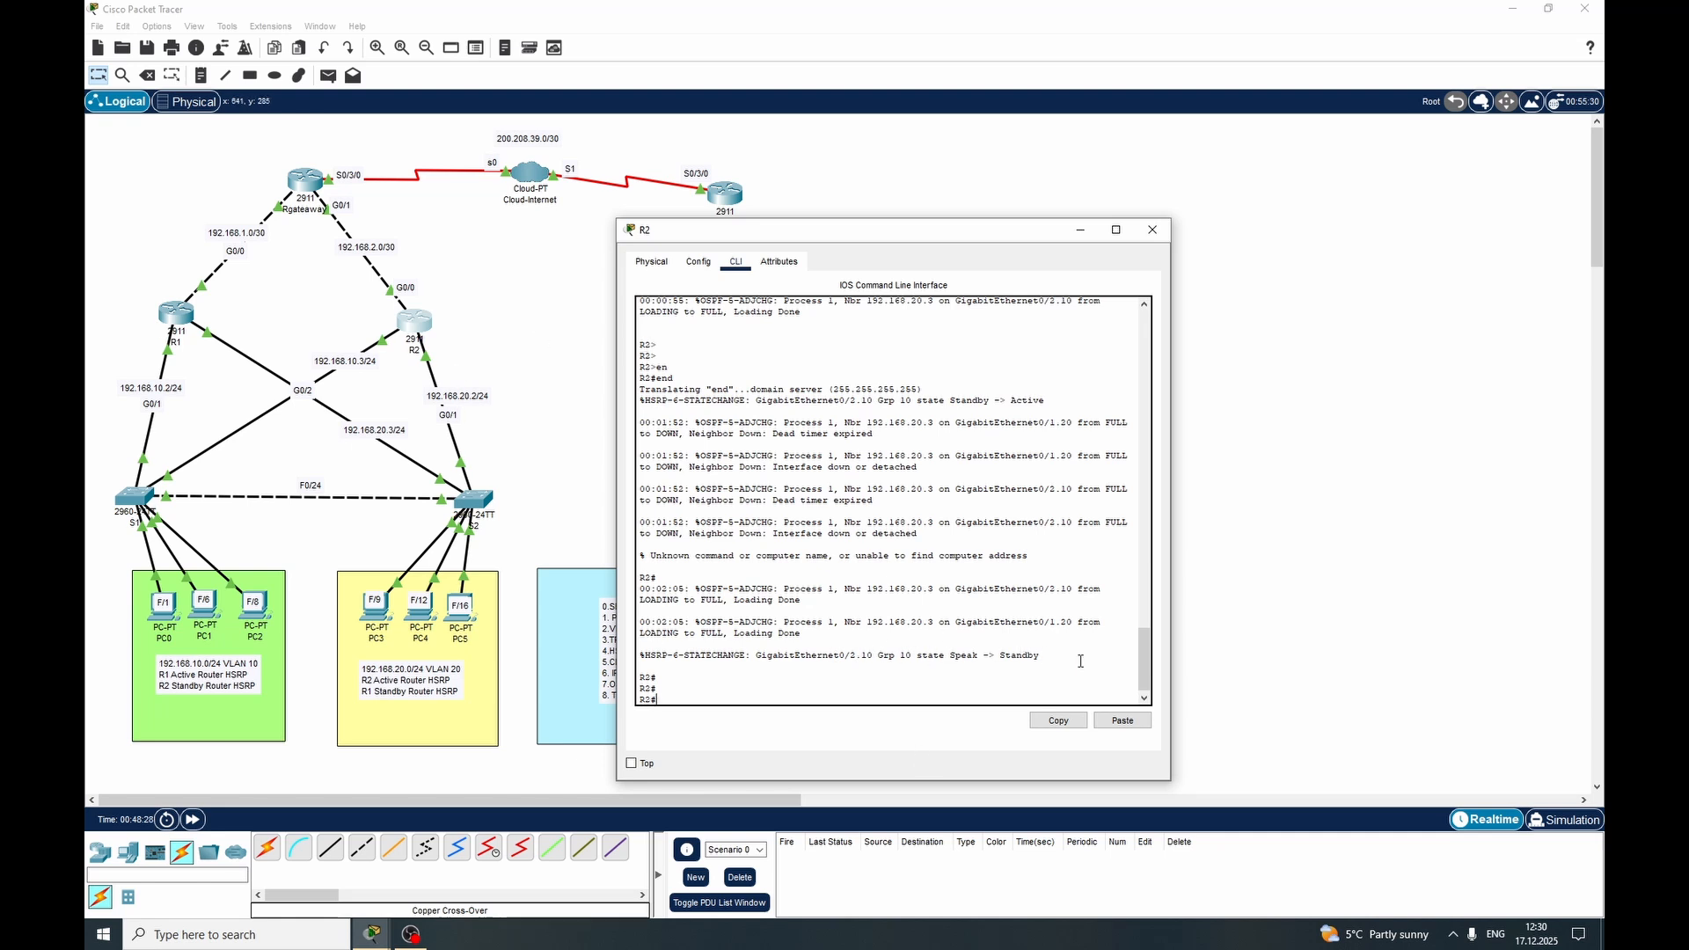
left_click(1152, 229)
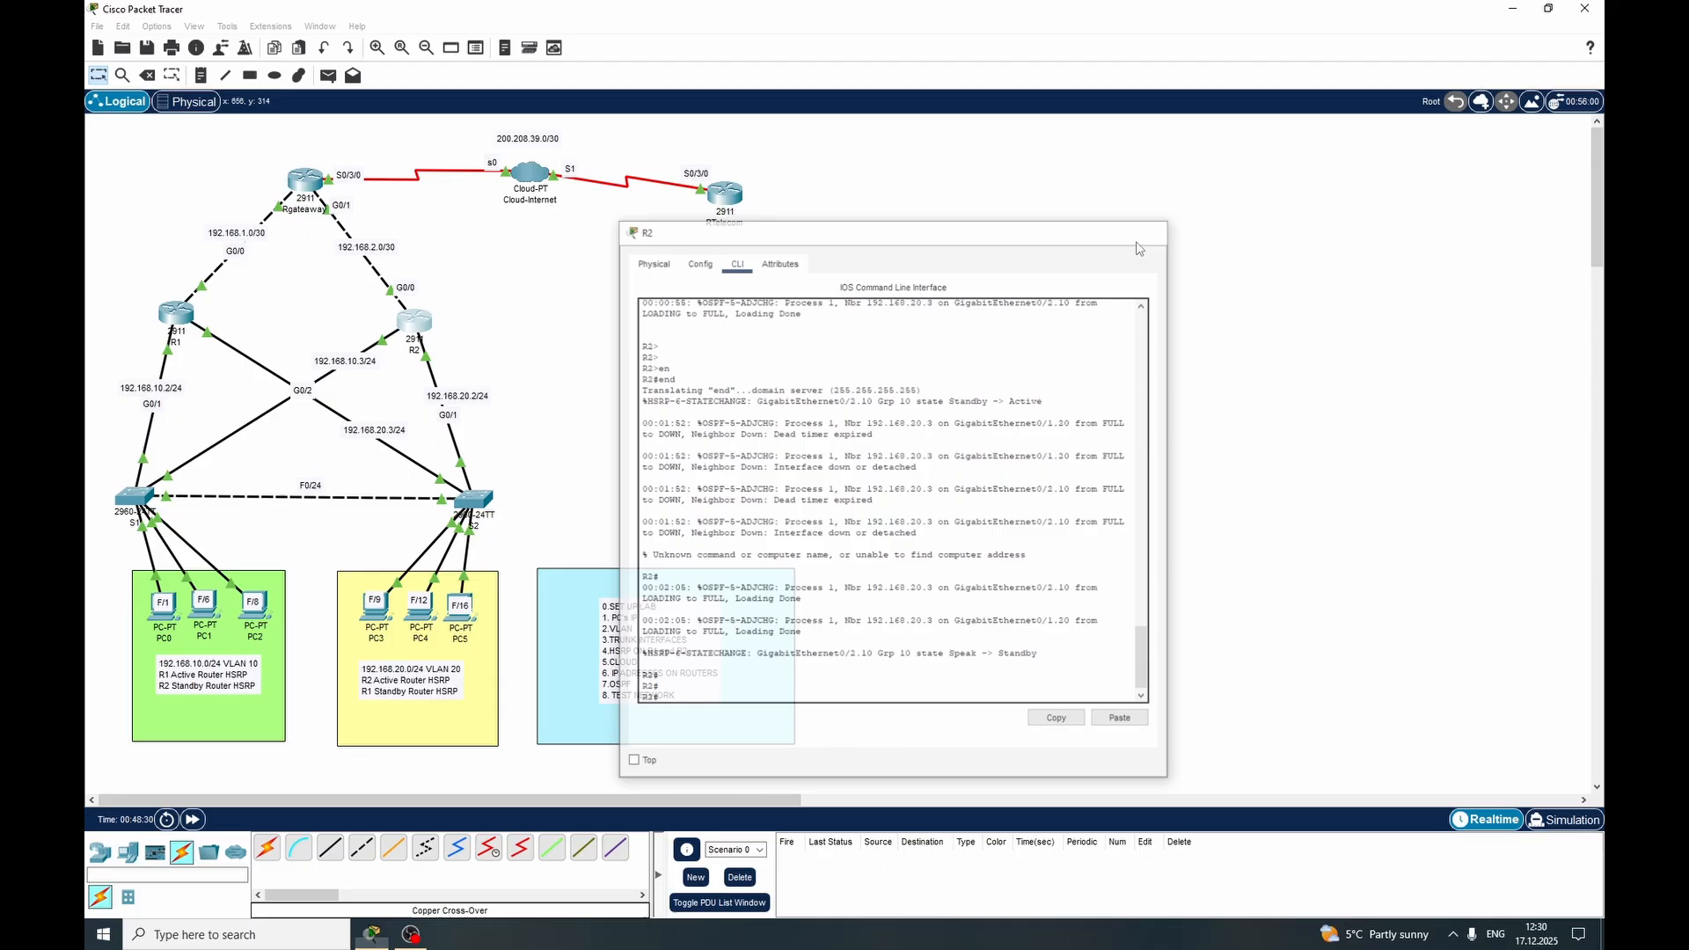
Examine the domain server translation message for the mistyped command on R1, and close its window
left_click(181, 312)
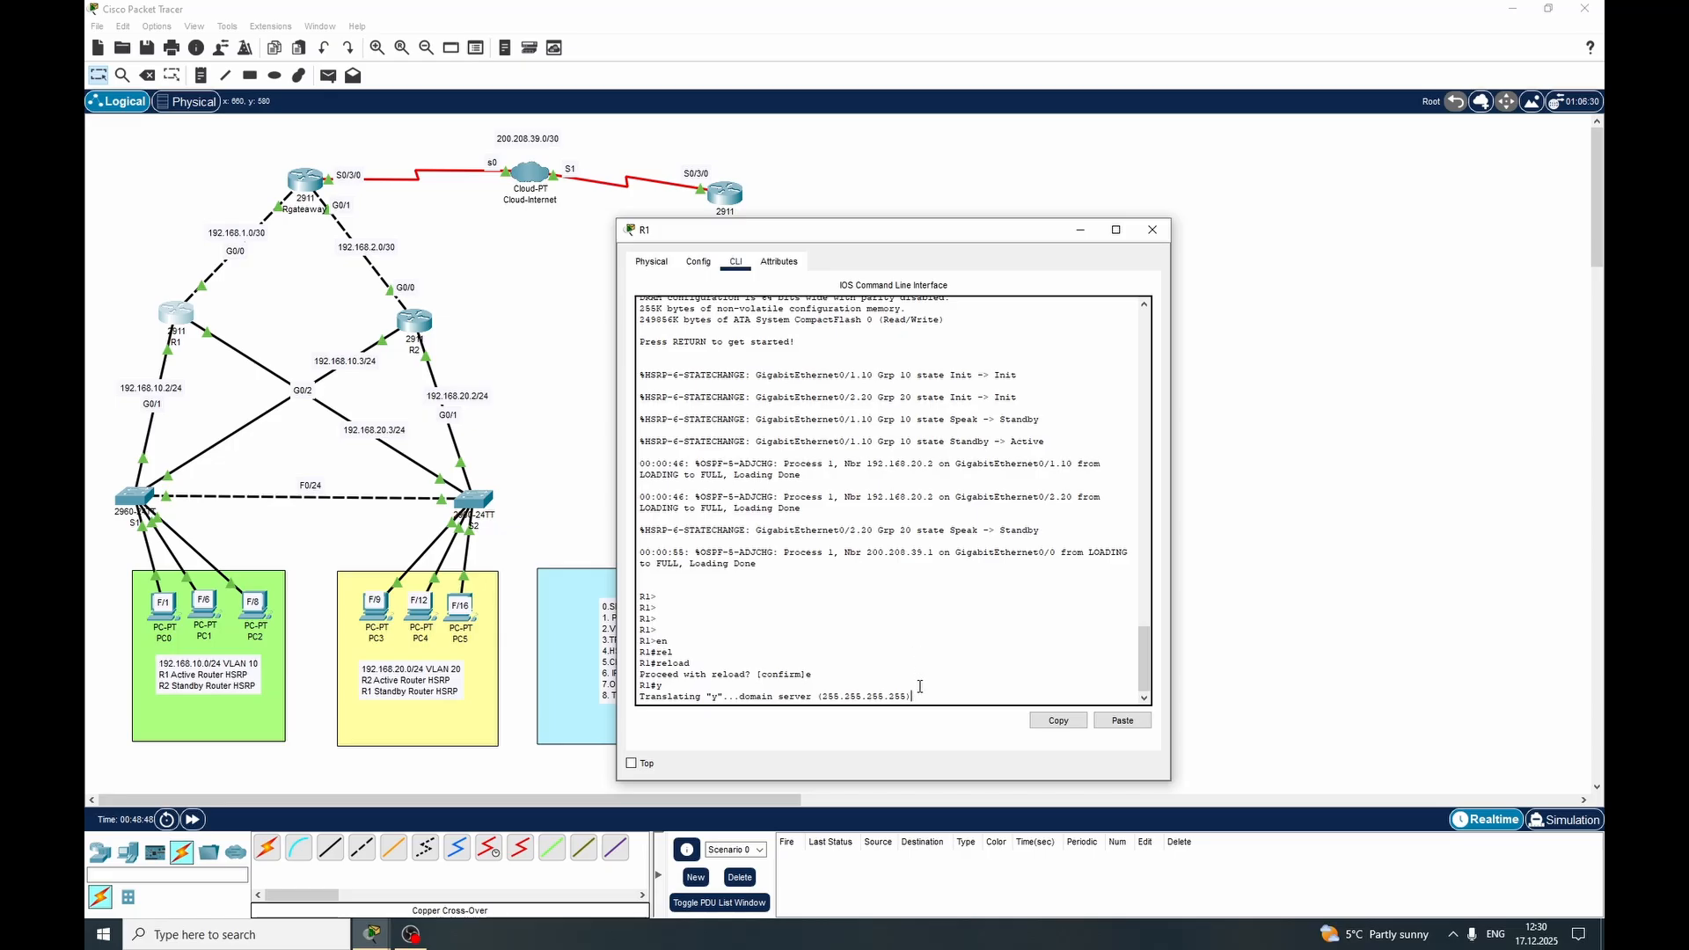
left_click_drag(919, 697, 704, 696)
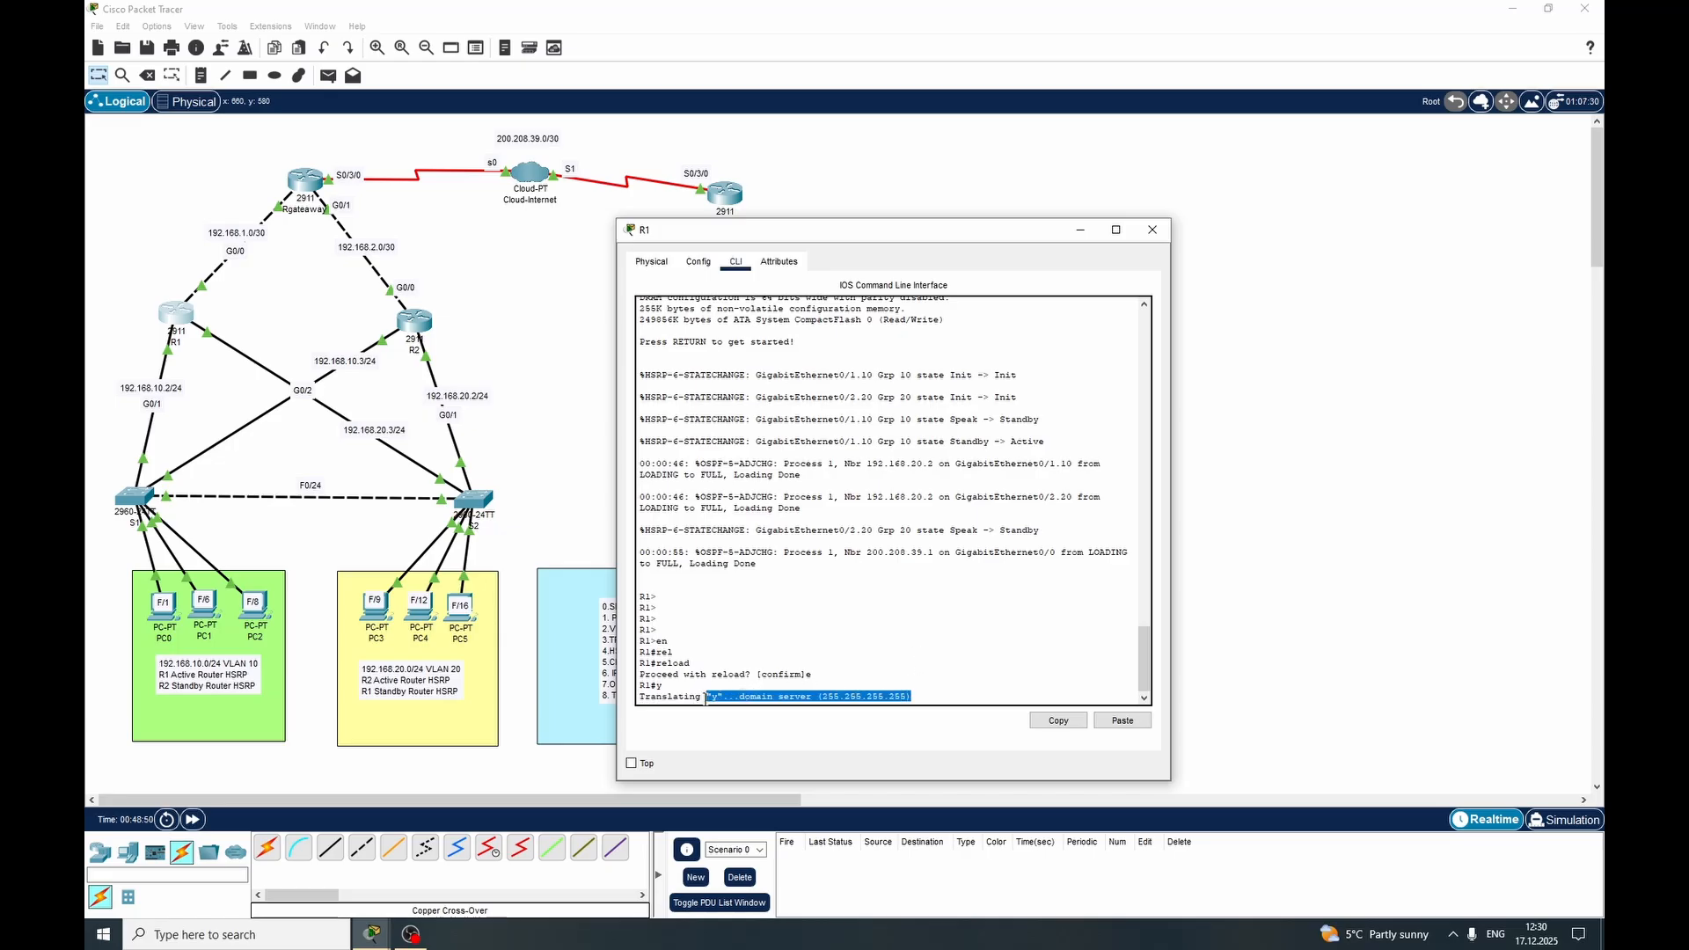
left_click(944, 697)
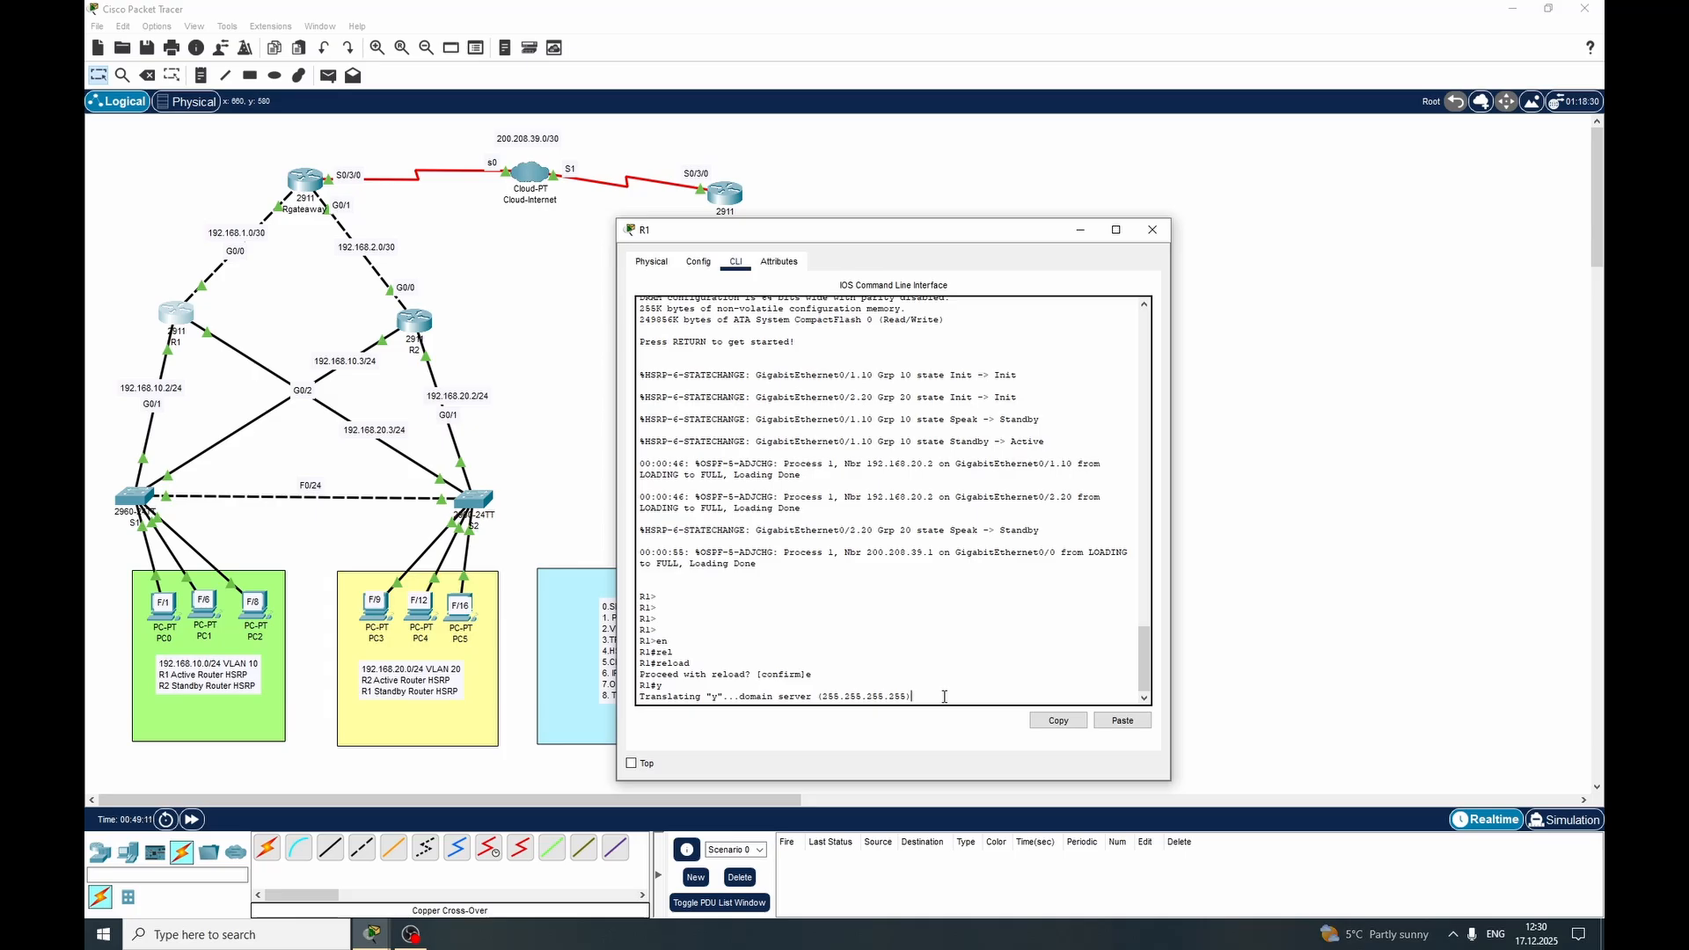
left_click(1154, 234)
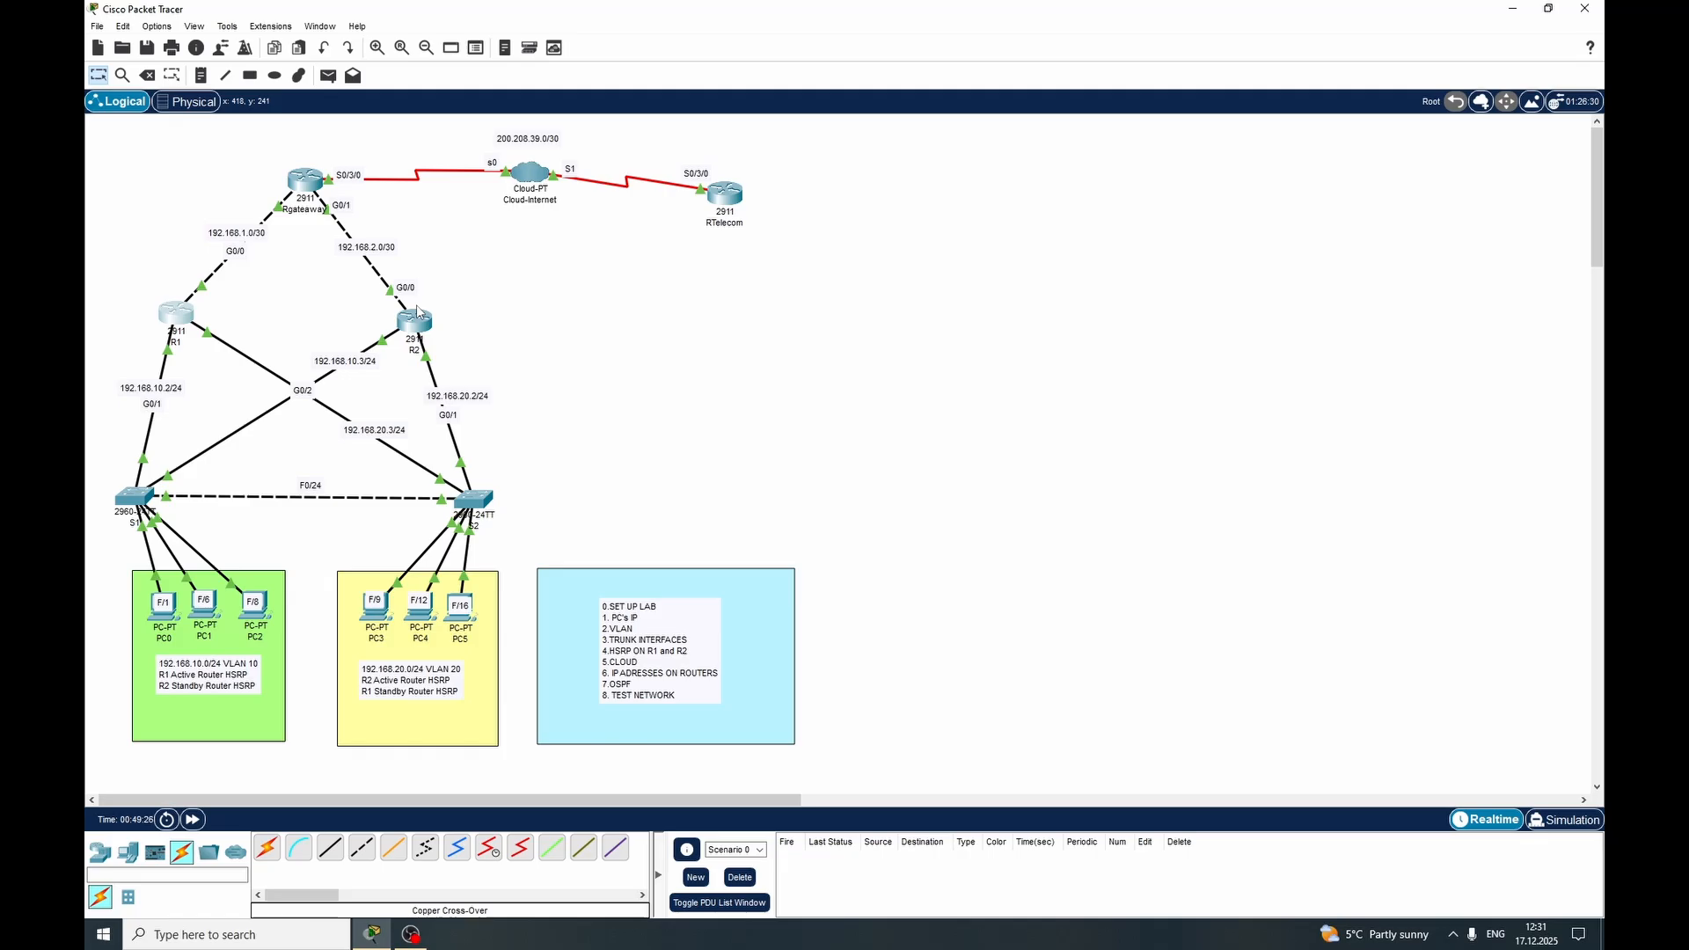
left_click(411, 934)
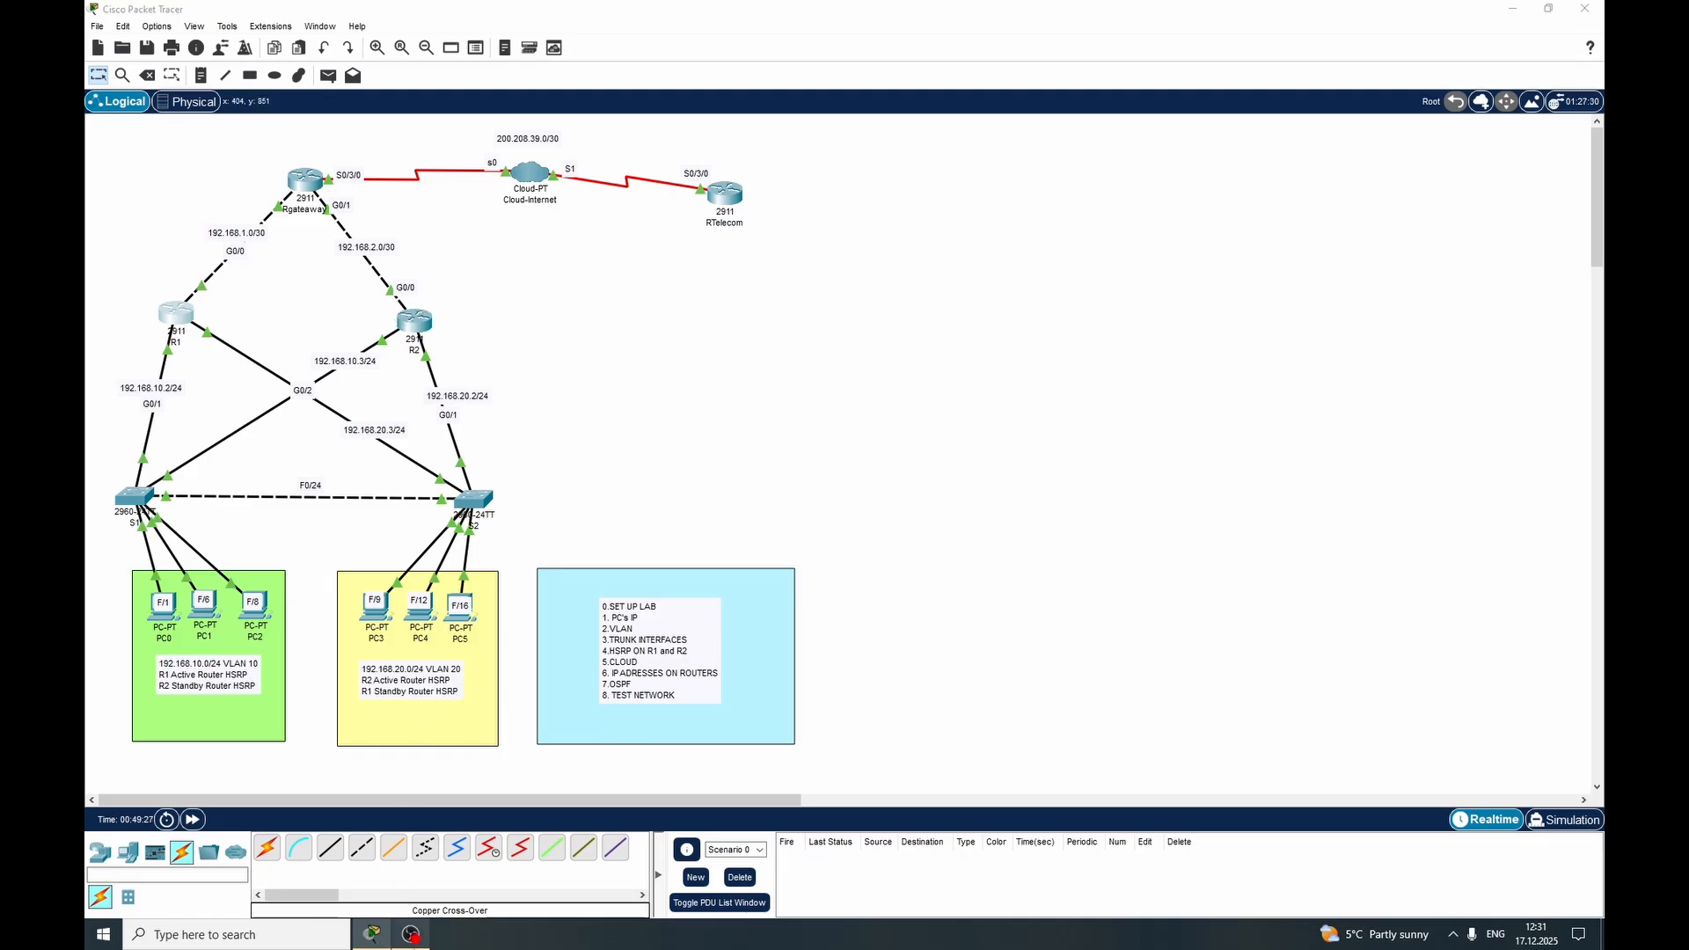